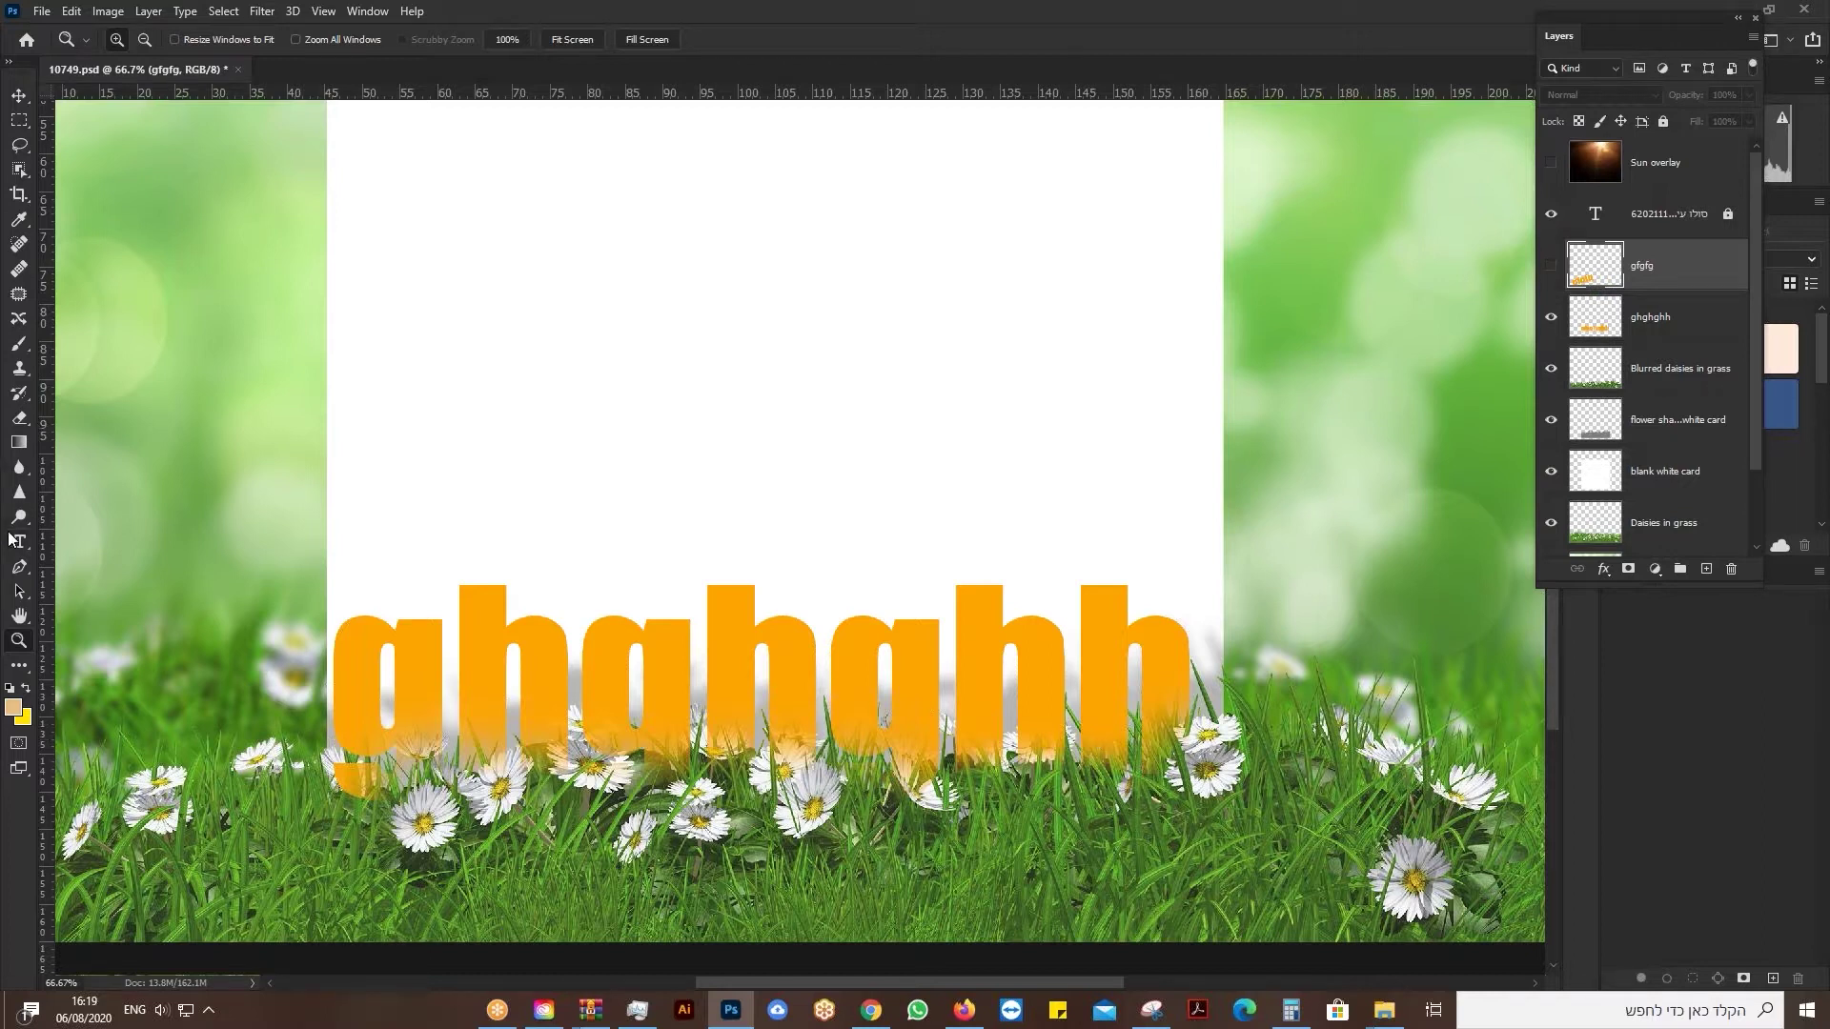
Add the orange text "ghghghgh" in Impact at 72 pt and place it over the lower half of the white card.
click(20, 542)
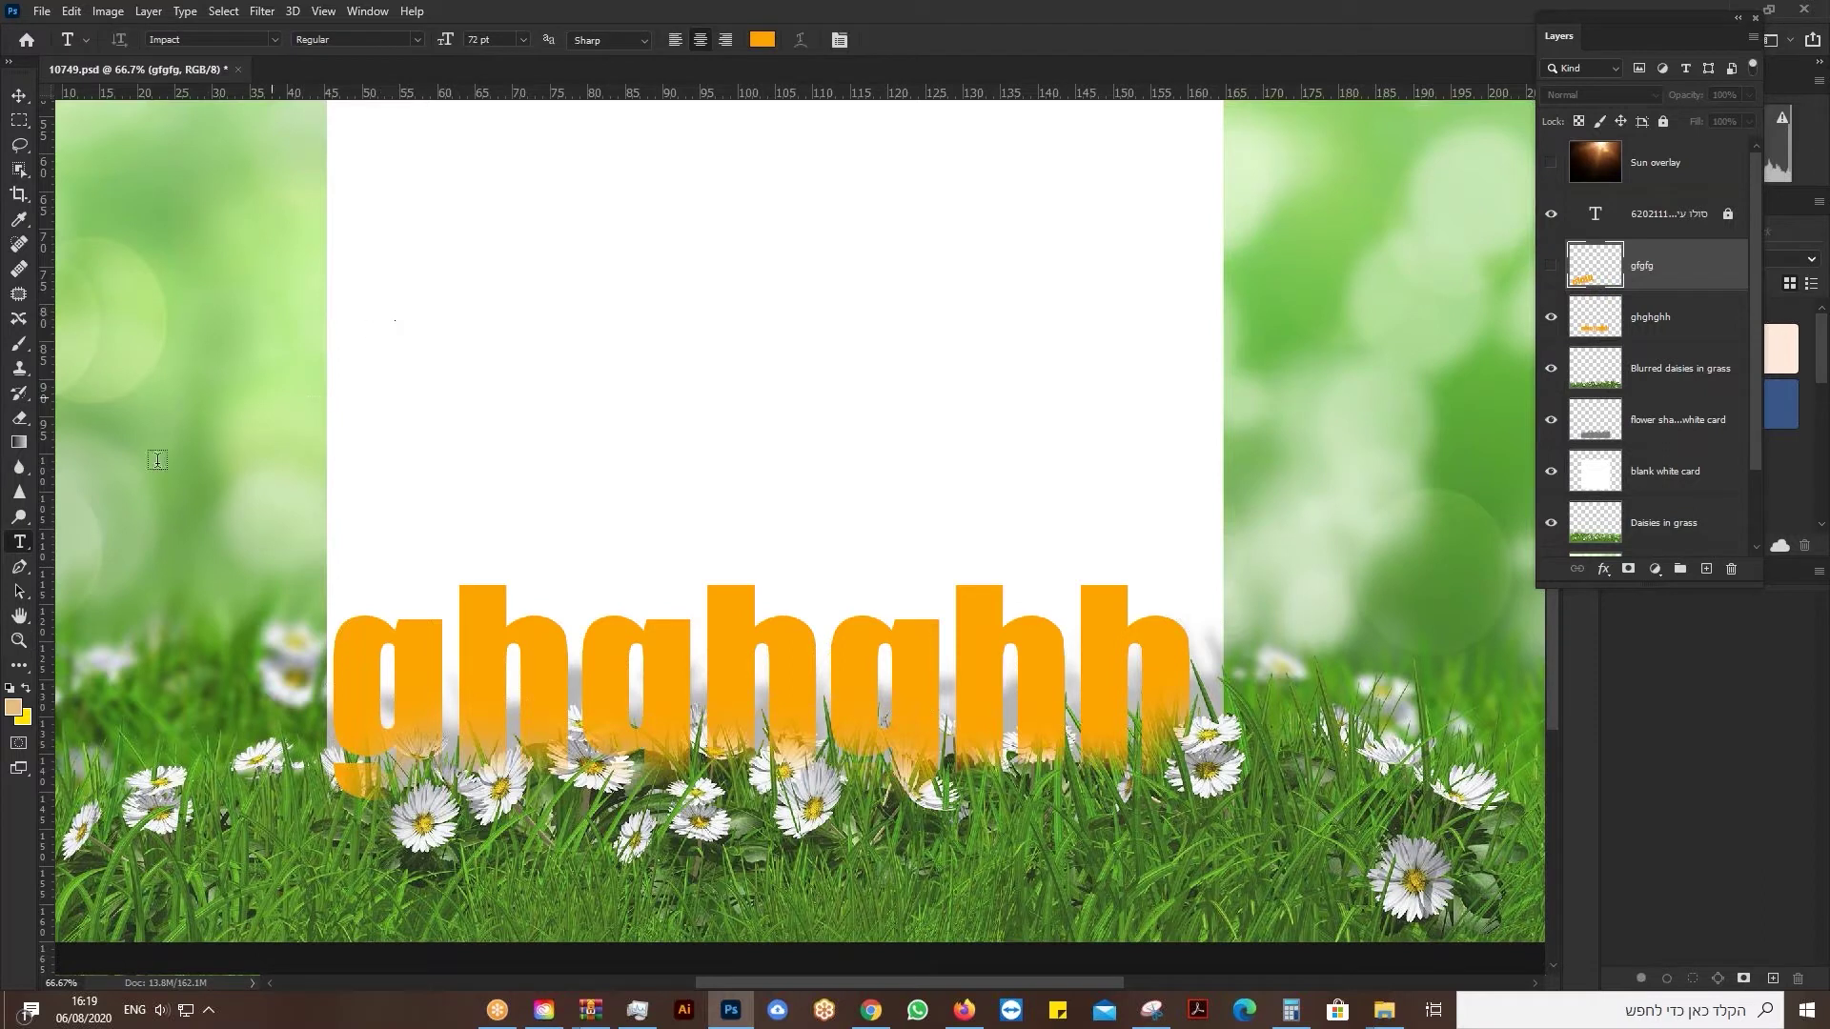
click(416, 330)
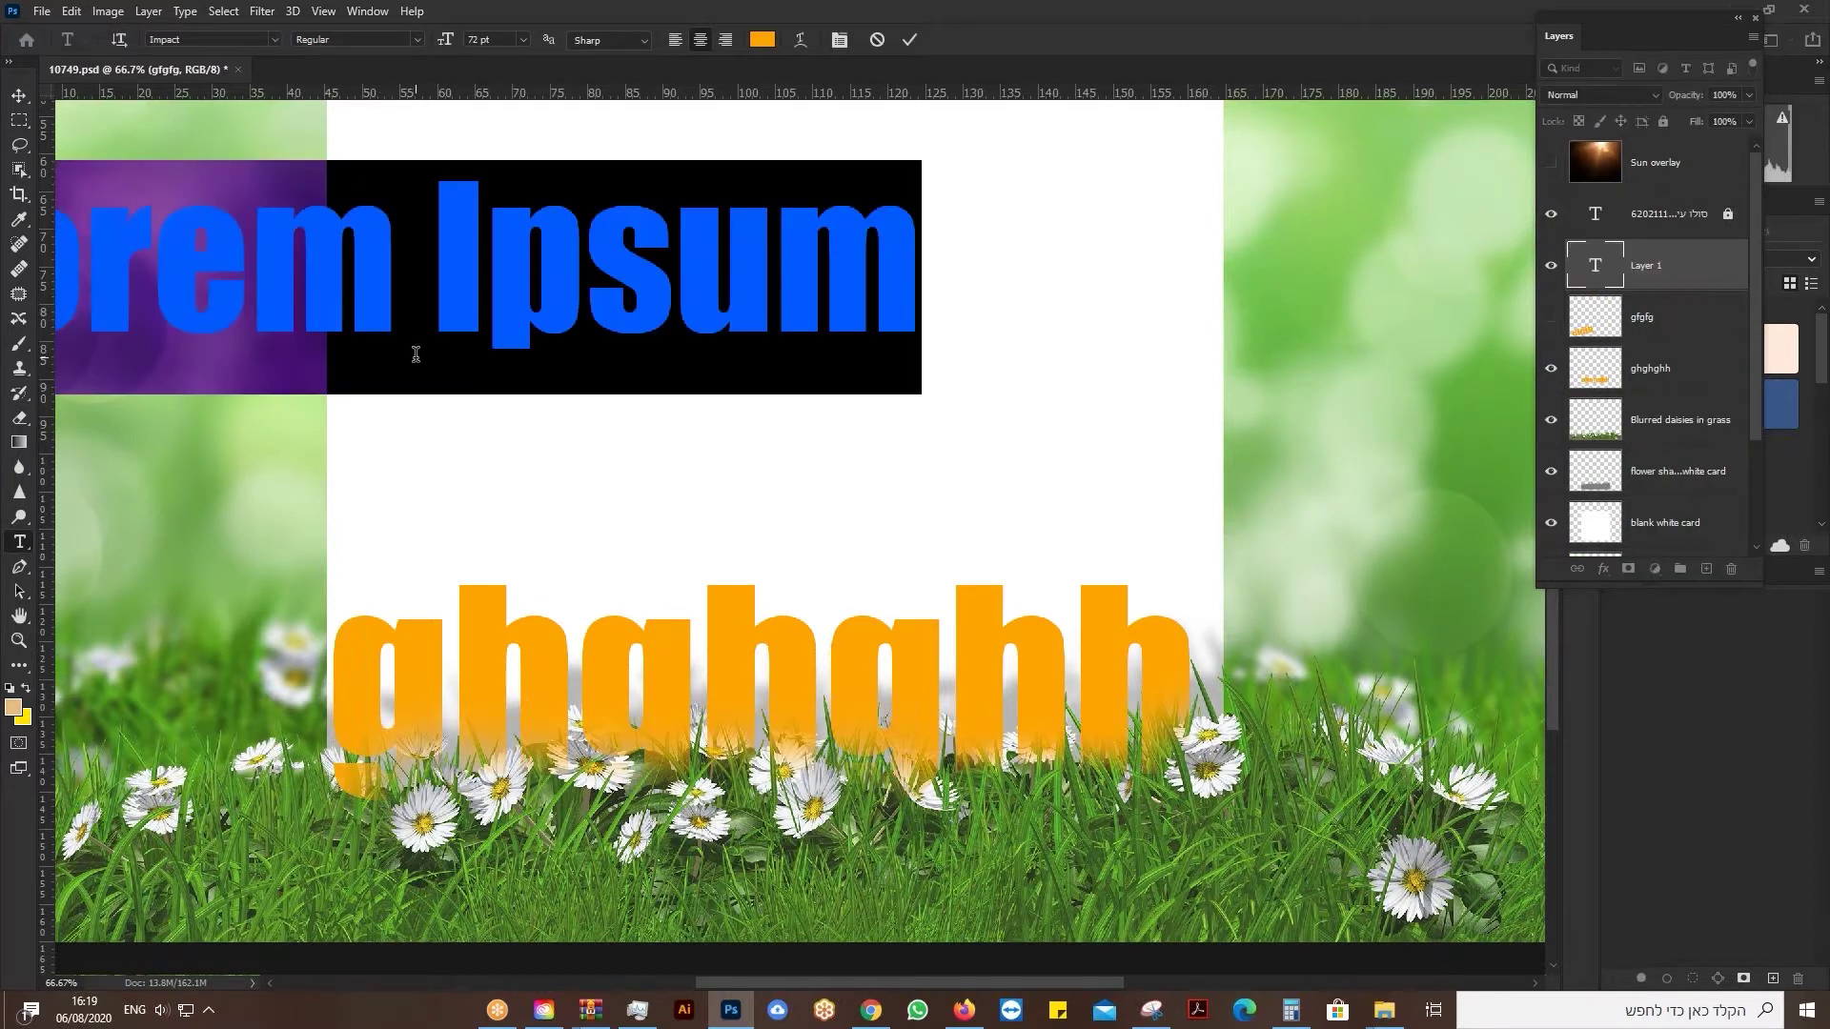
text(ghghghgh)
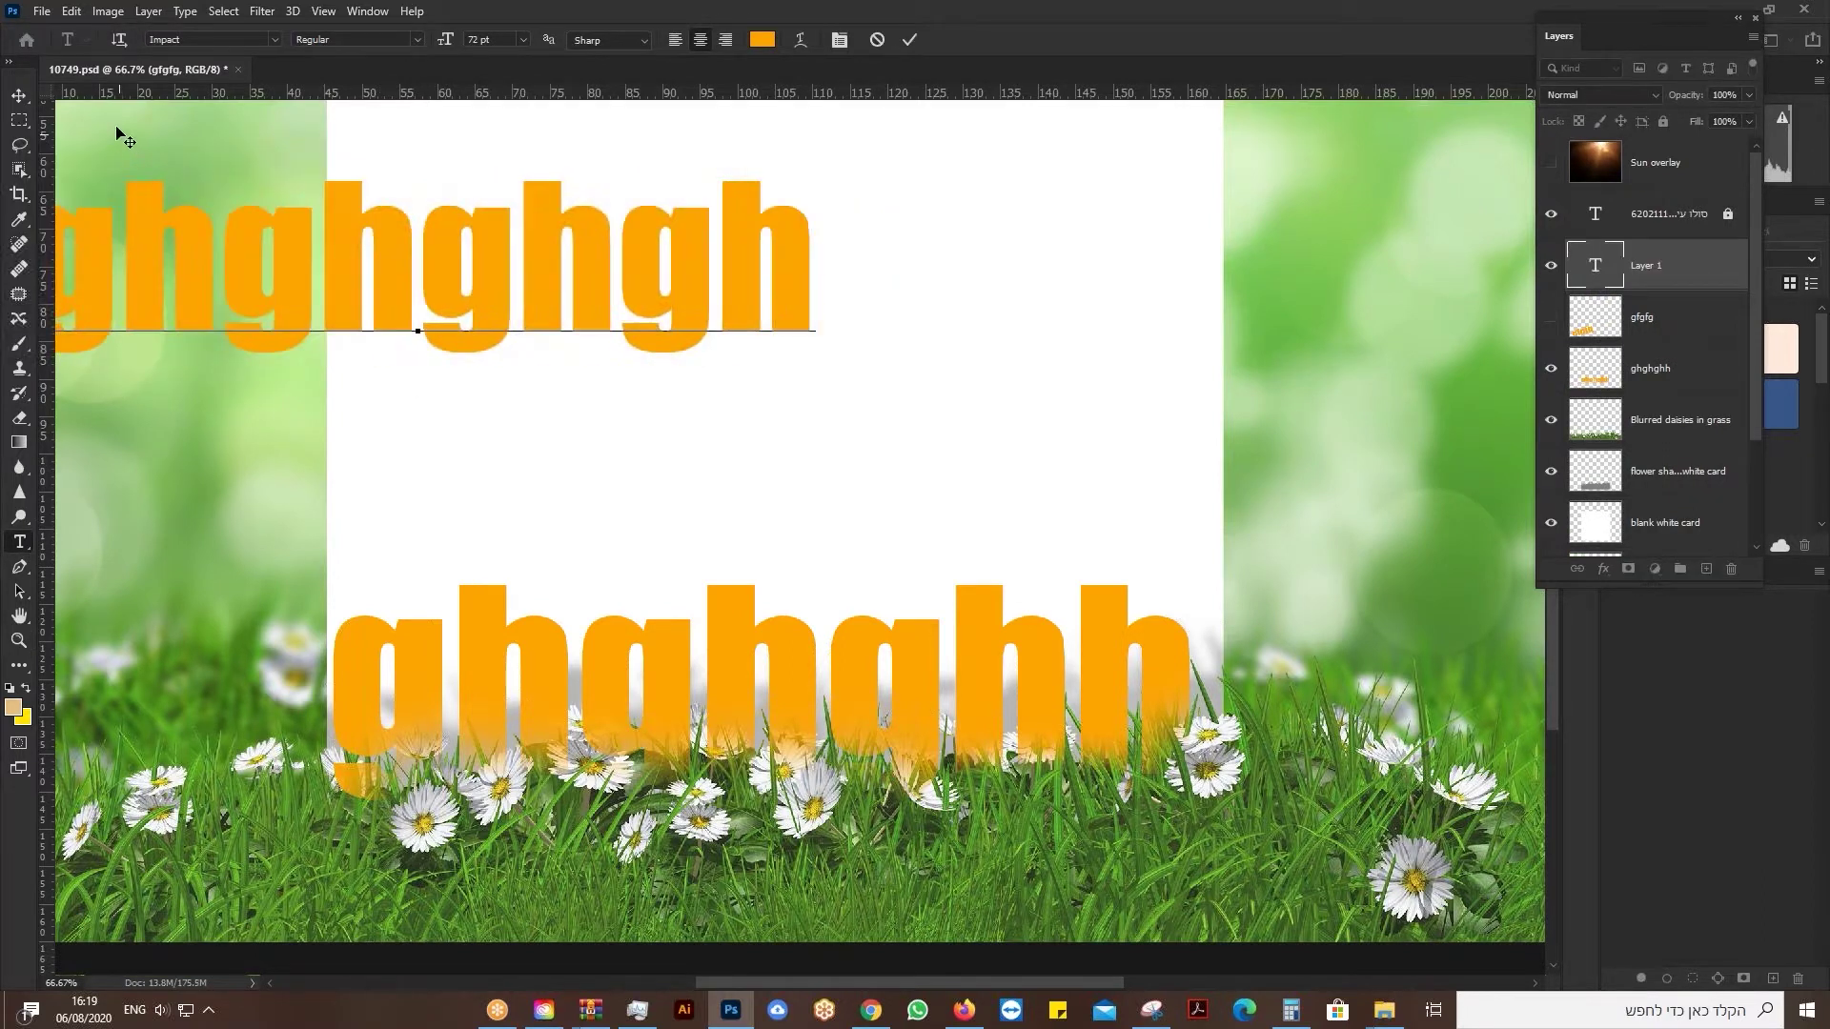
click(19, 96)
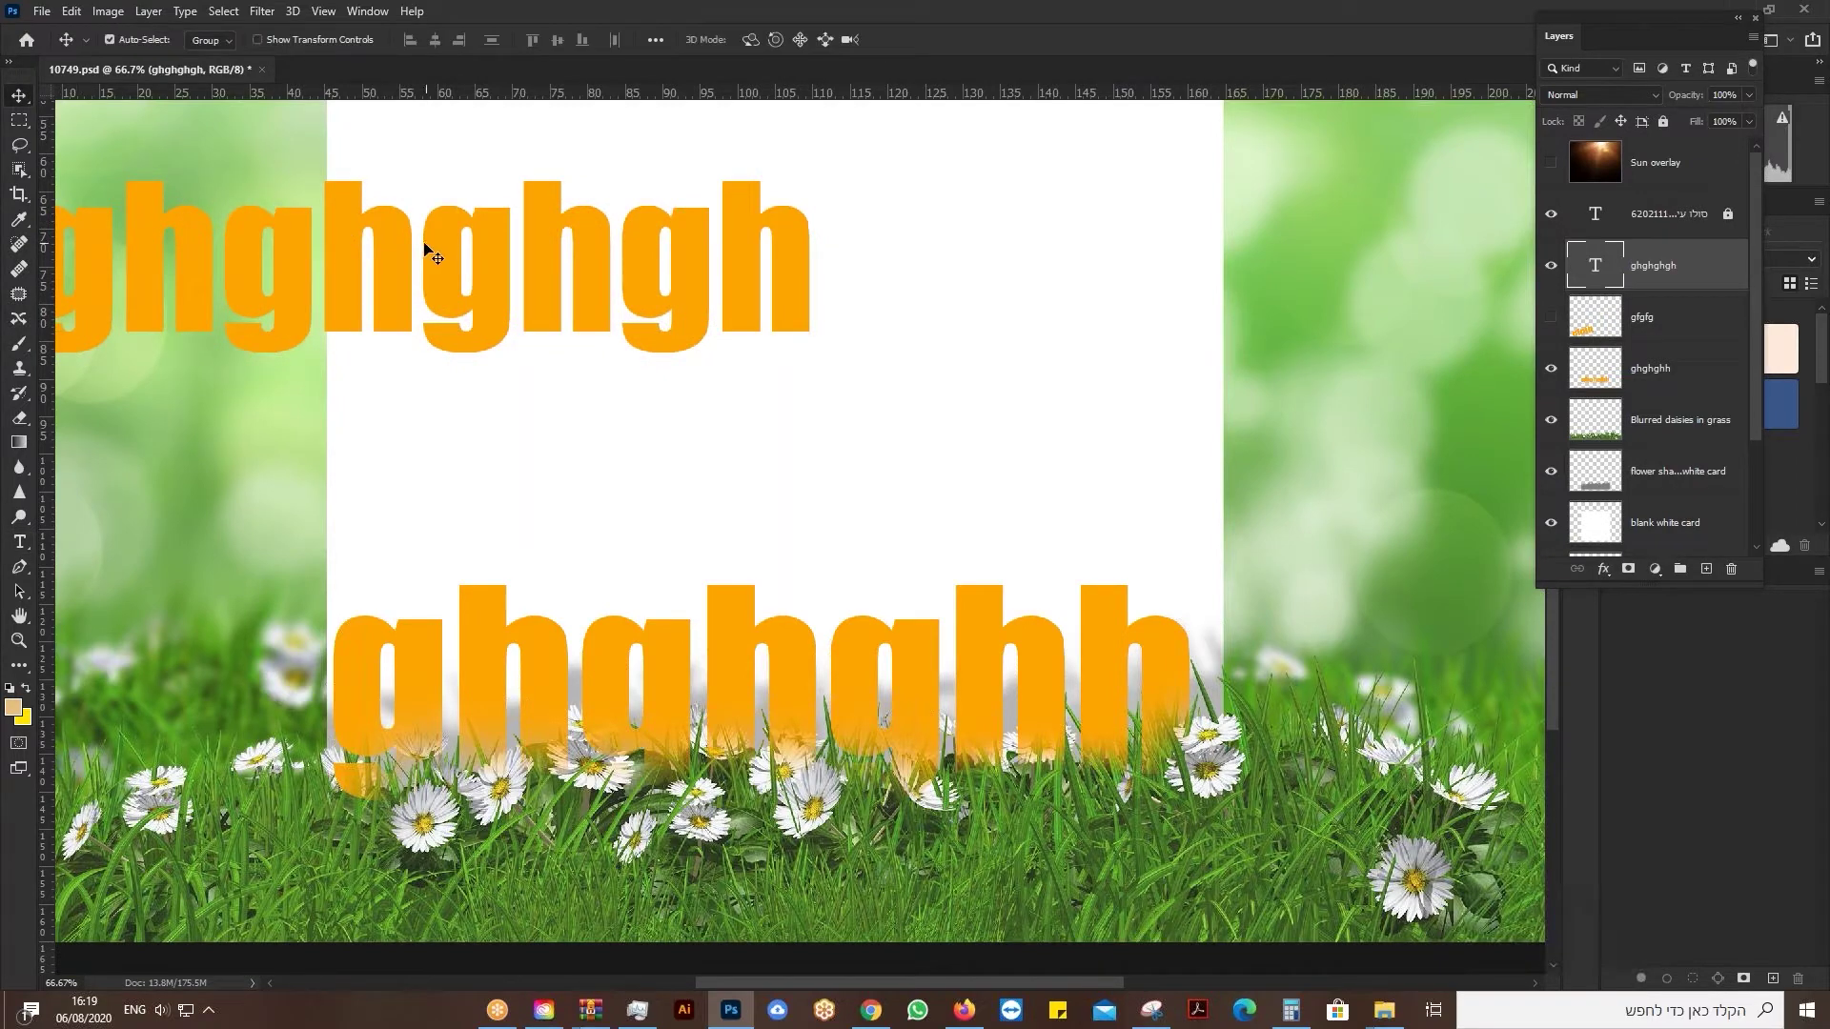
drag(396, 270, 688, 433)
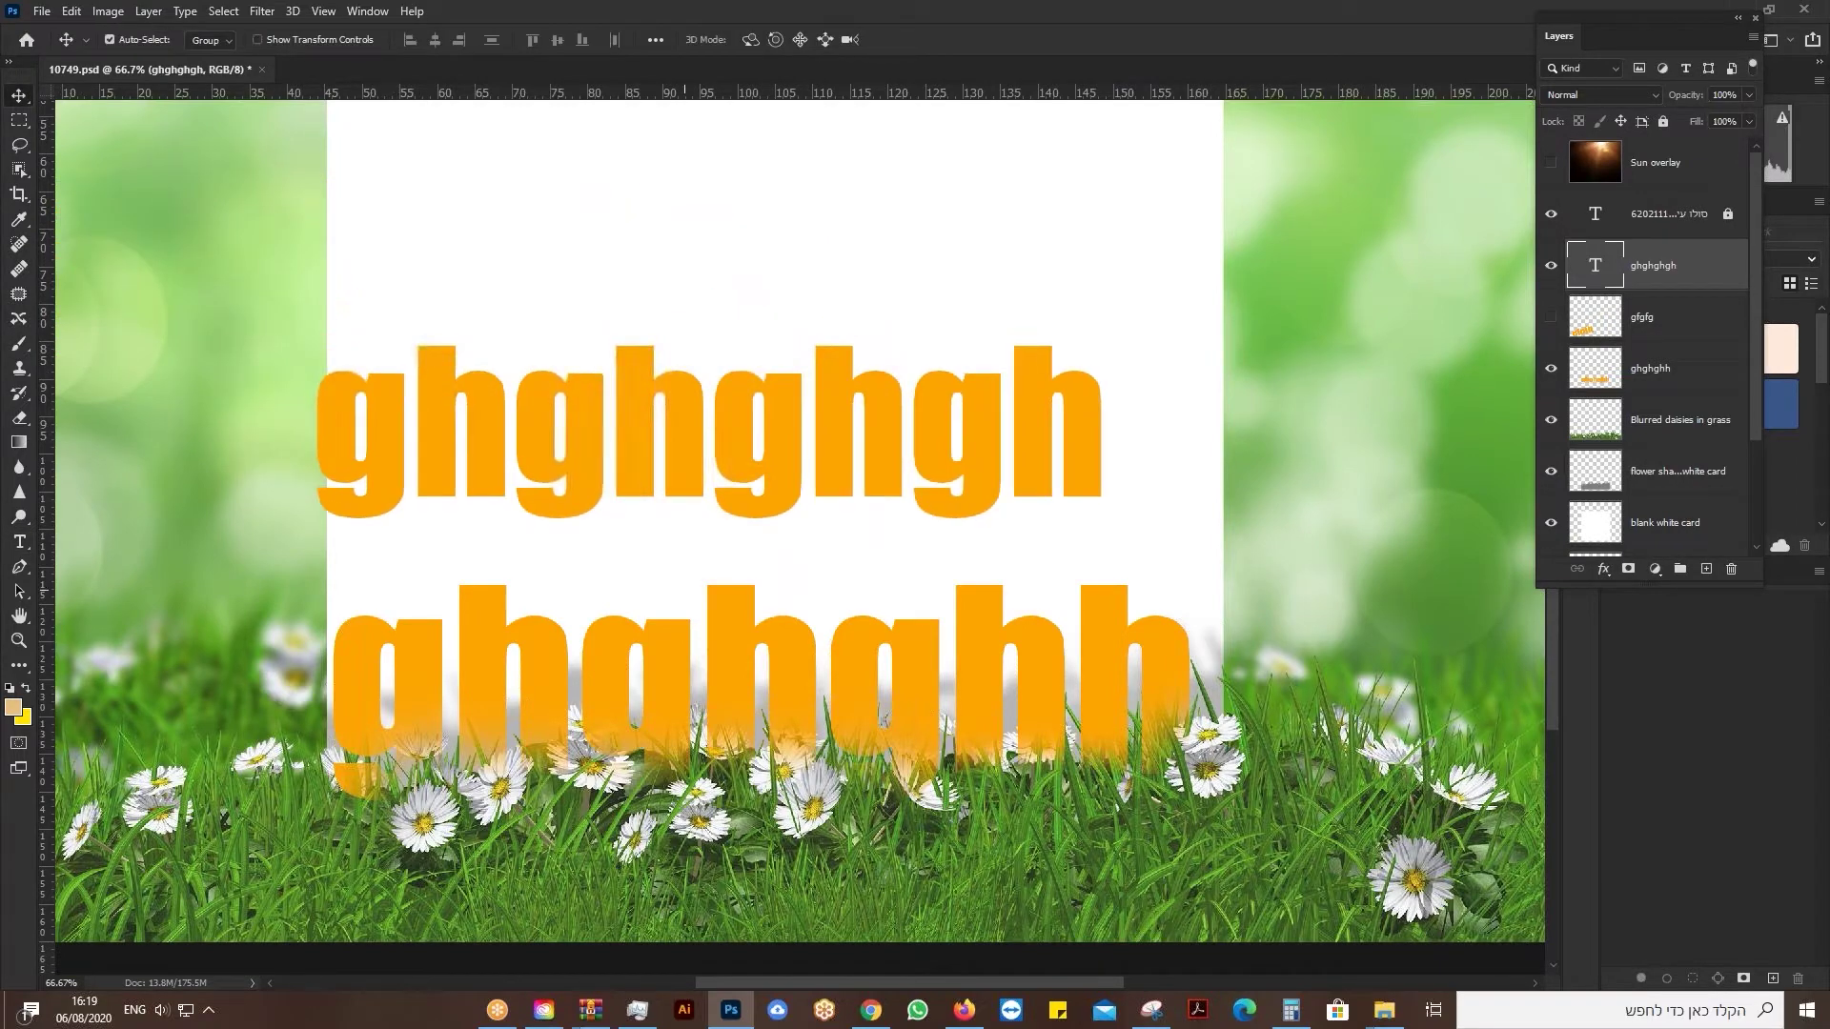
Delete the old "ghghghh" lettering and move the new text down over the daisies at the card's lower edge.
click(862, 657)
key(Delete)
drag(1032, 464, 1048, 734)
Scale the "ghghghgh" text proportionally to about 113% so it spans the full width of the white card.
key(ctrl+t)
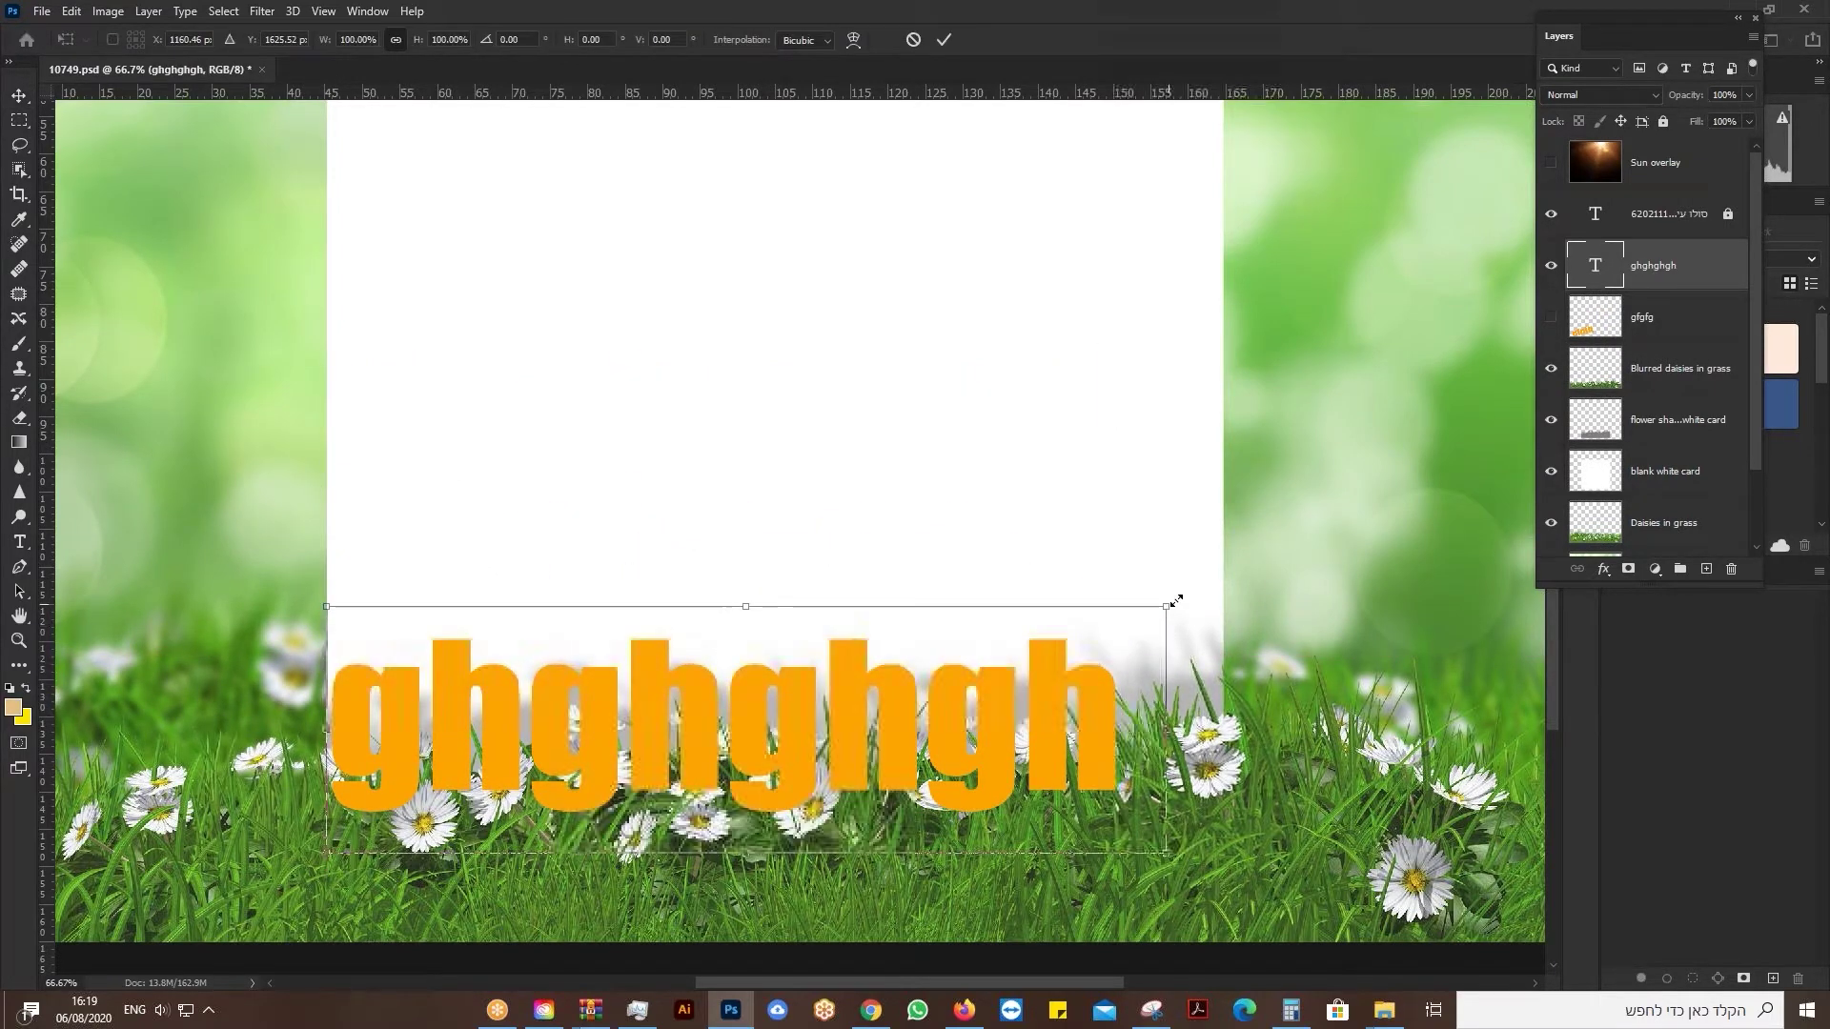
drag(1176, 601, 1221, 568)
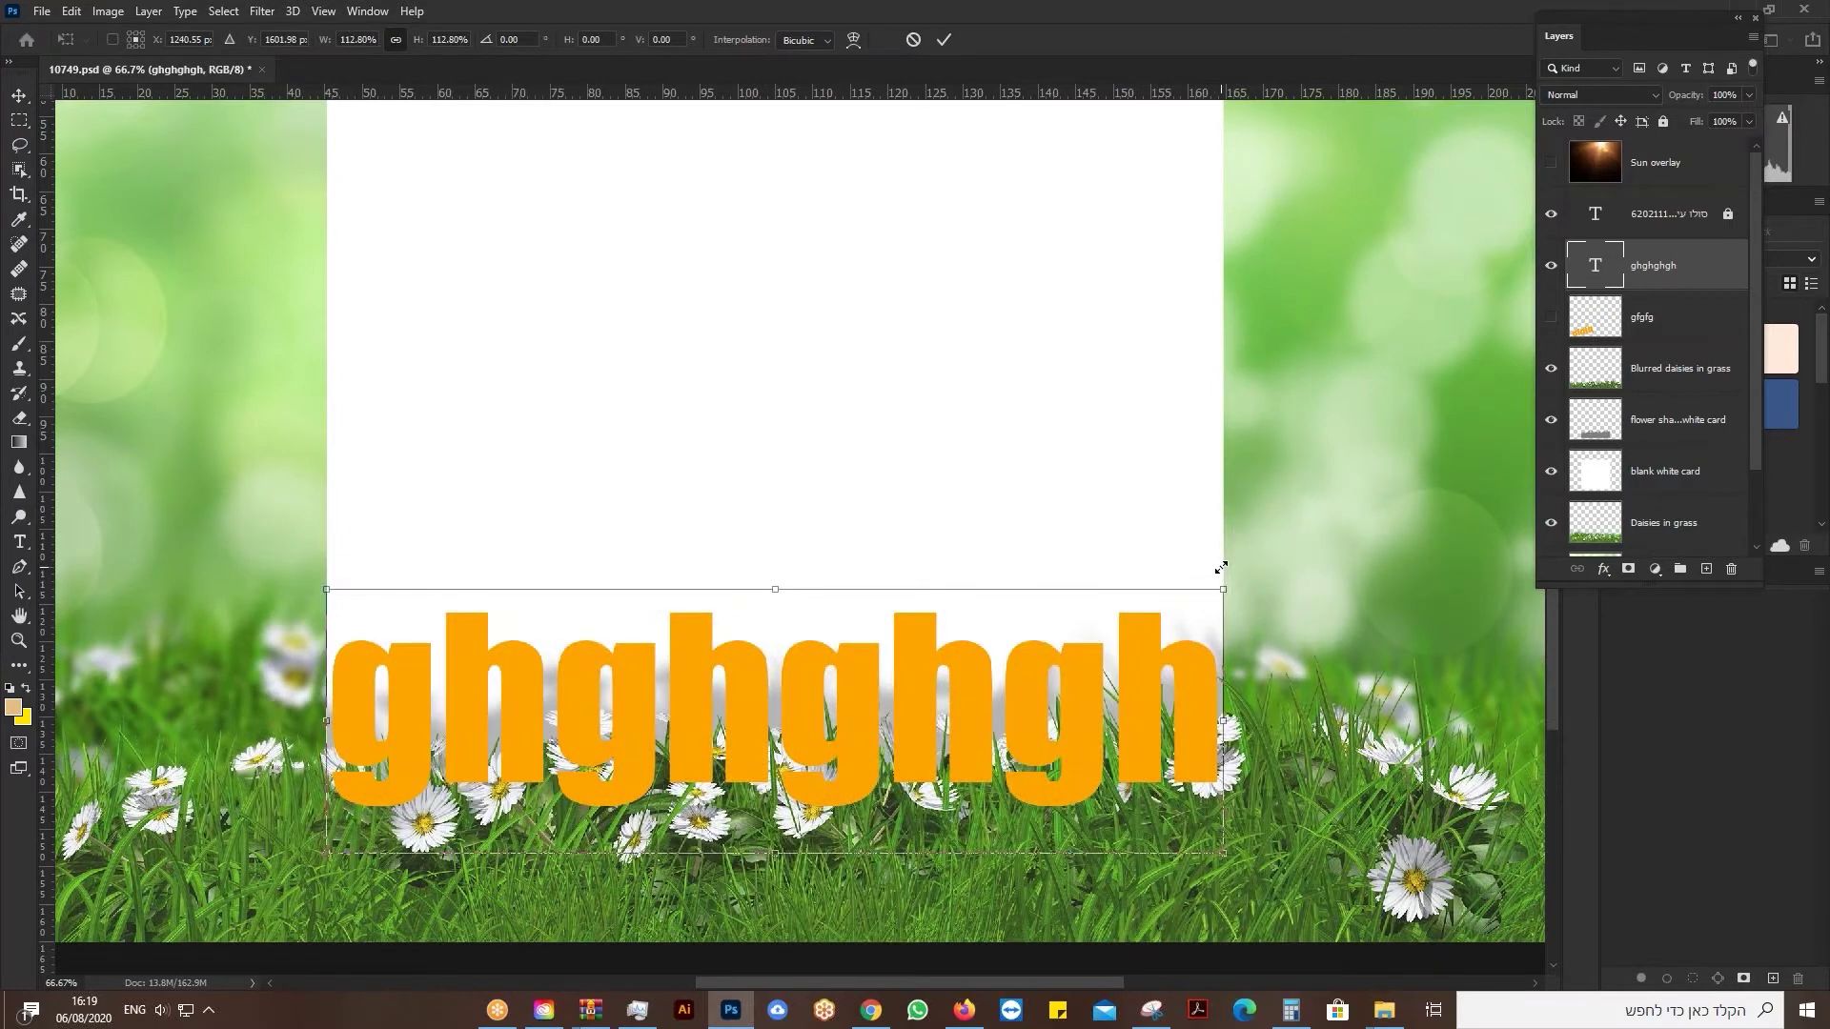
key(Return)
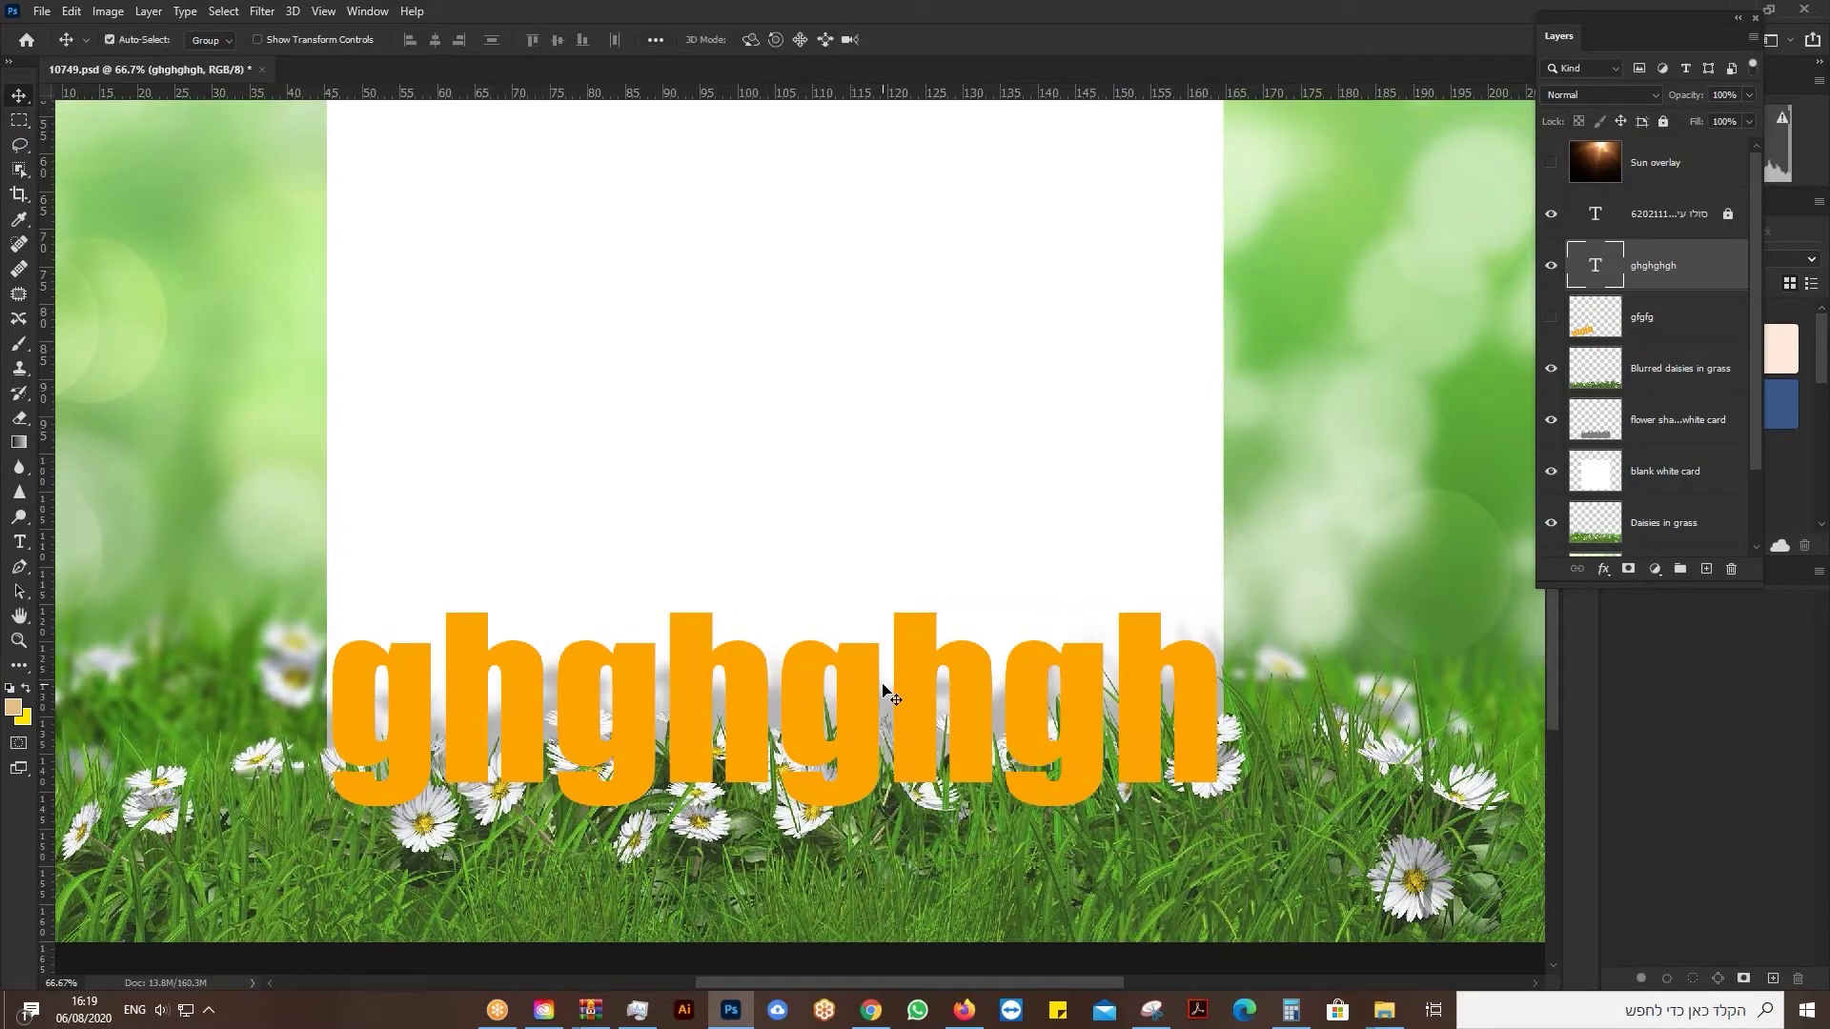
key(ctrl)
key(ctrl+t)
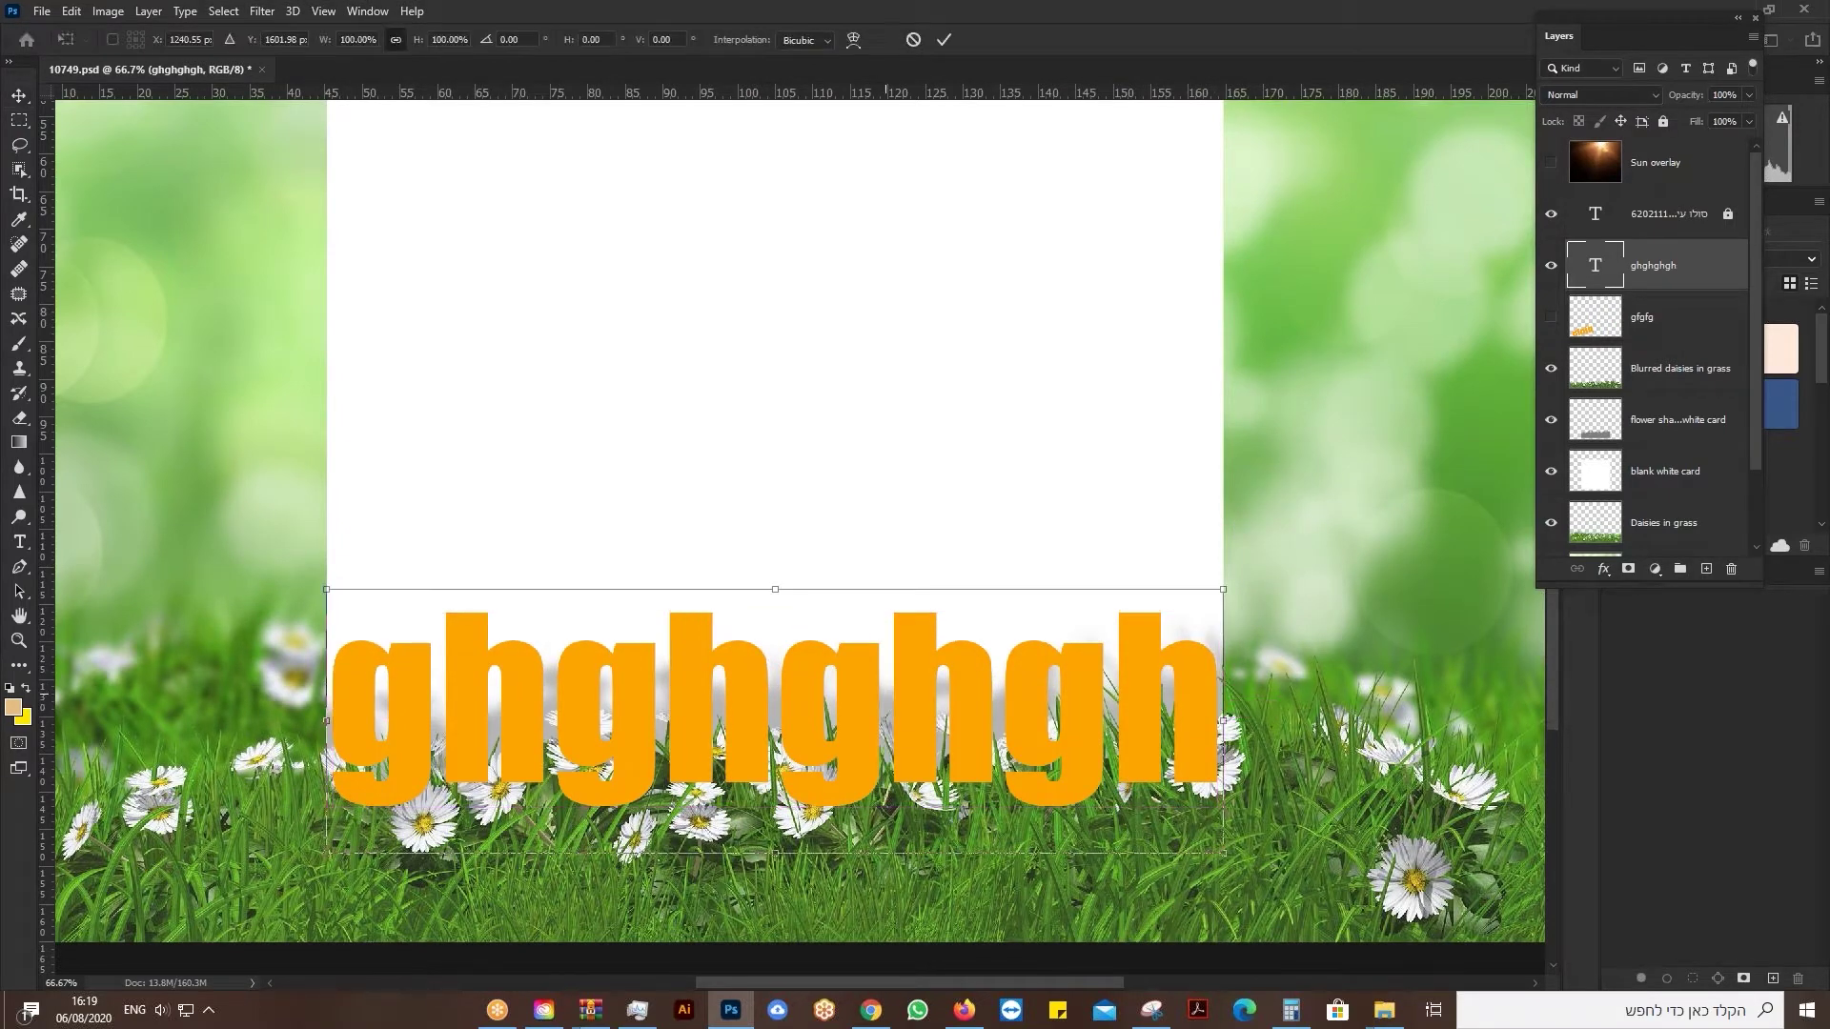
key(Return)
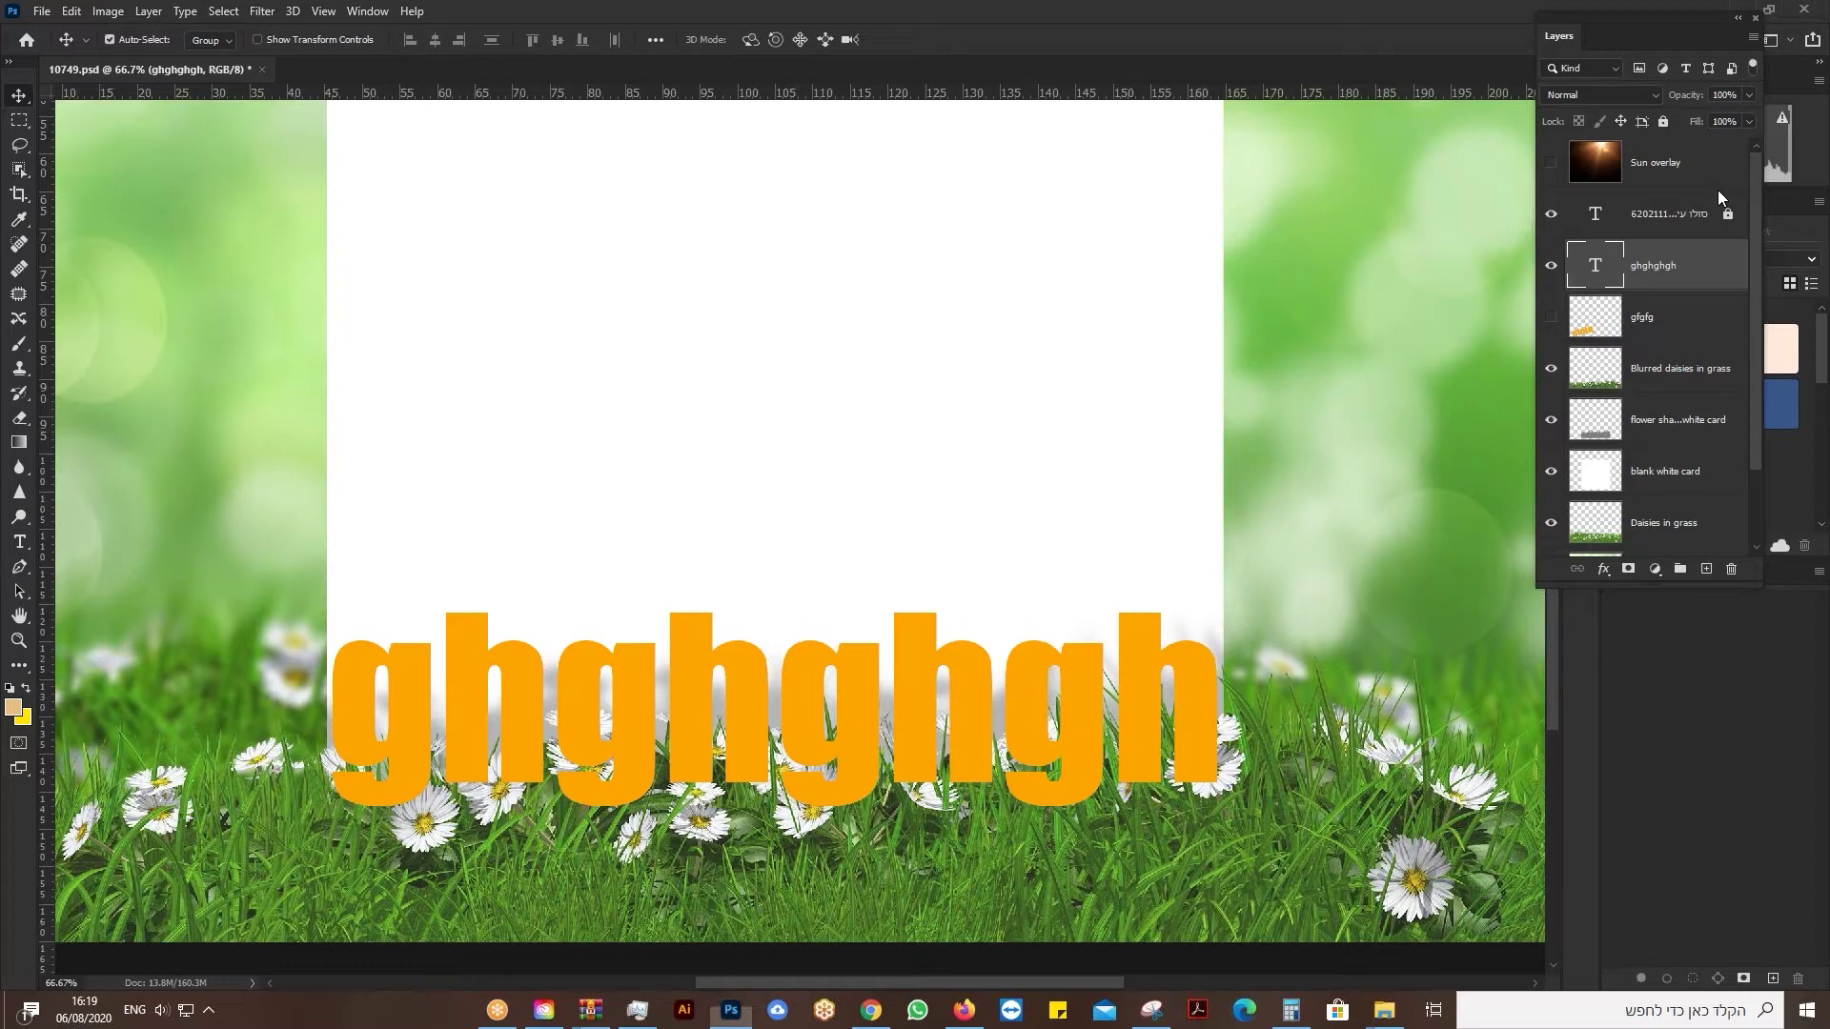
Rasterize the "ghghghgh" text layer.
drag(1560, 36, 1546, 49)
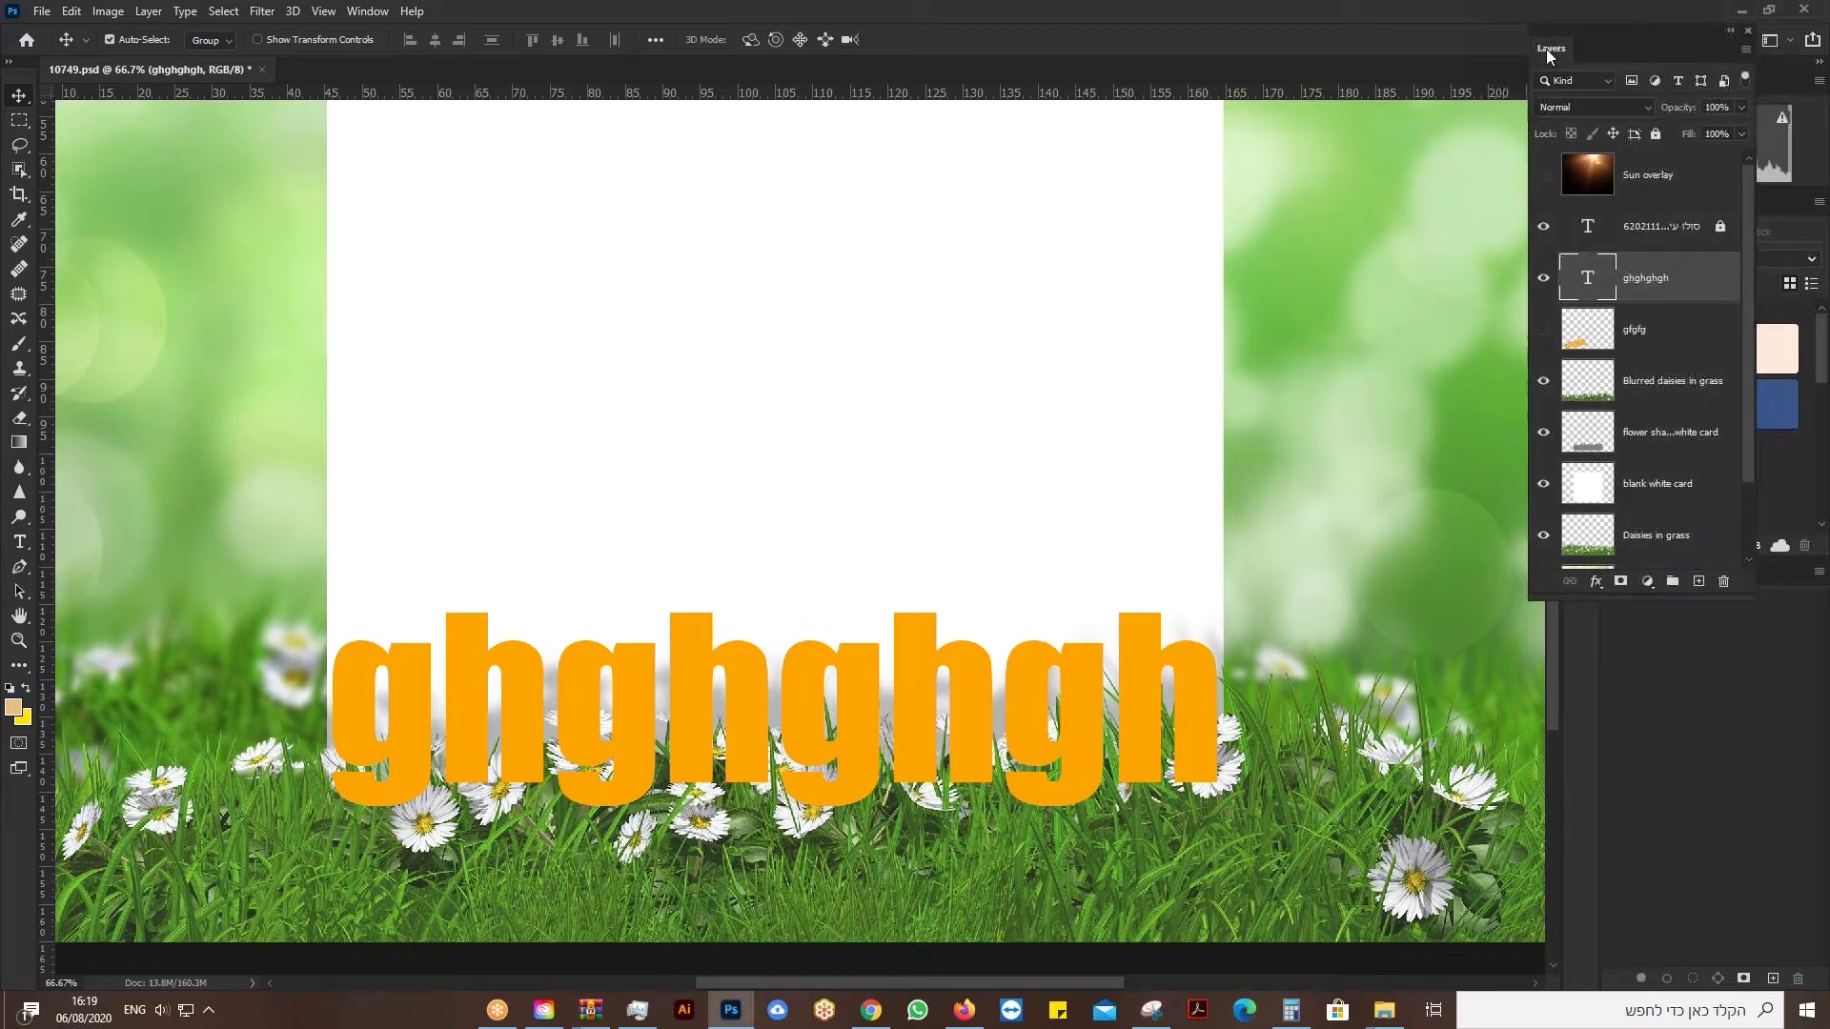
click(354, 11)
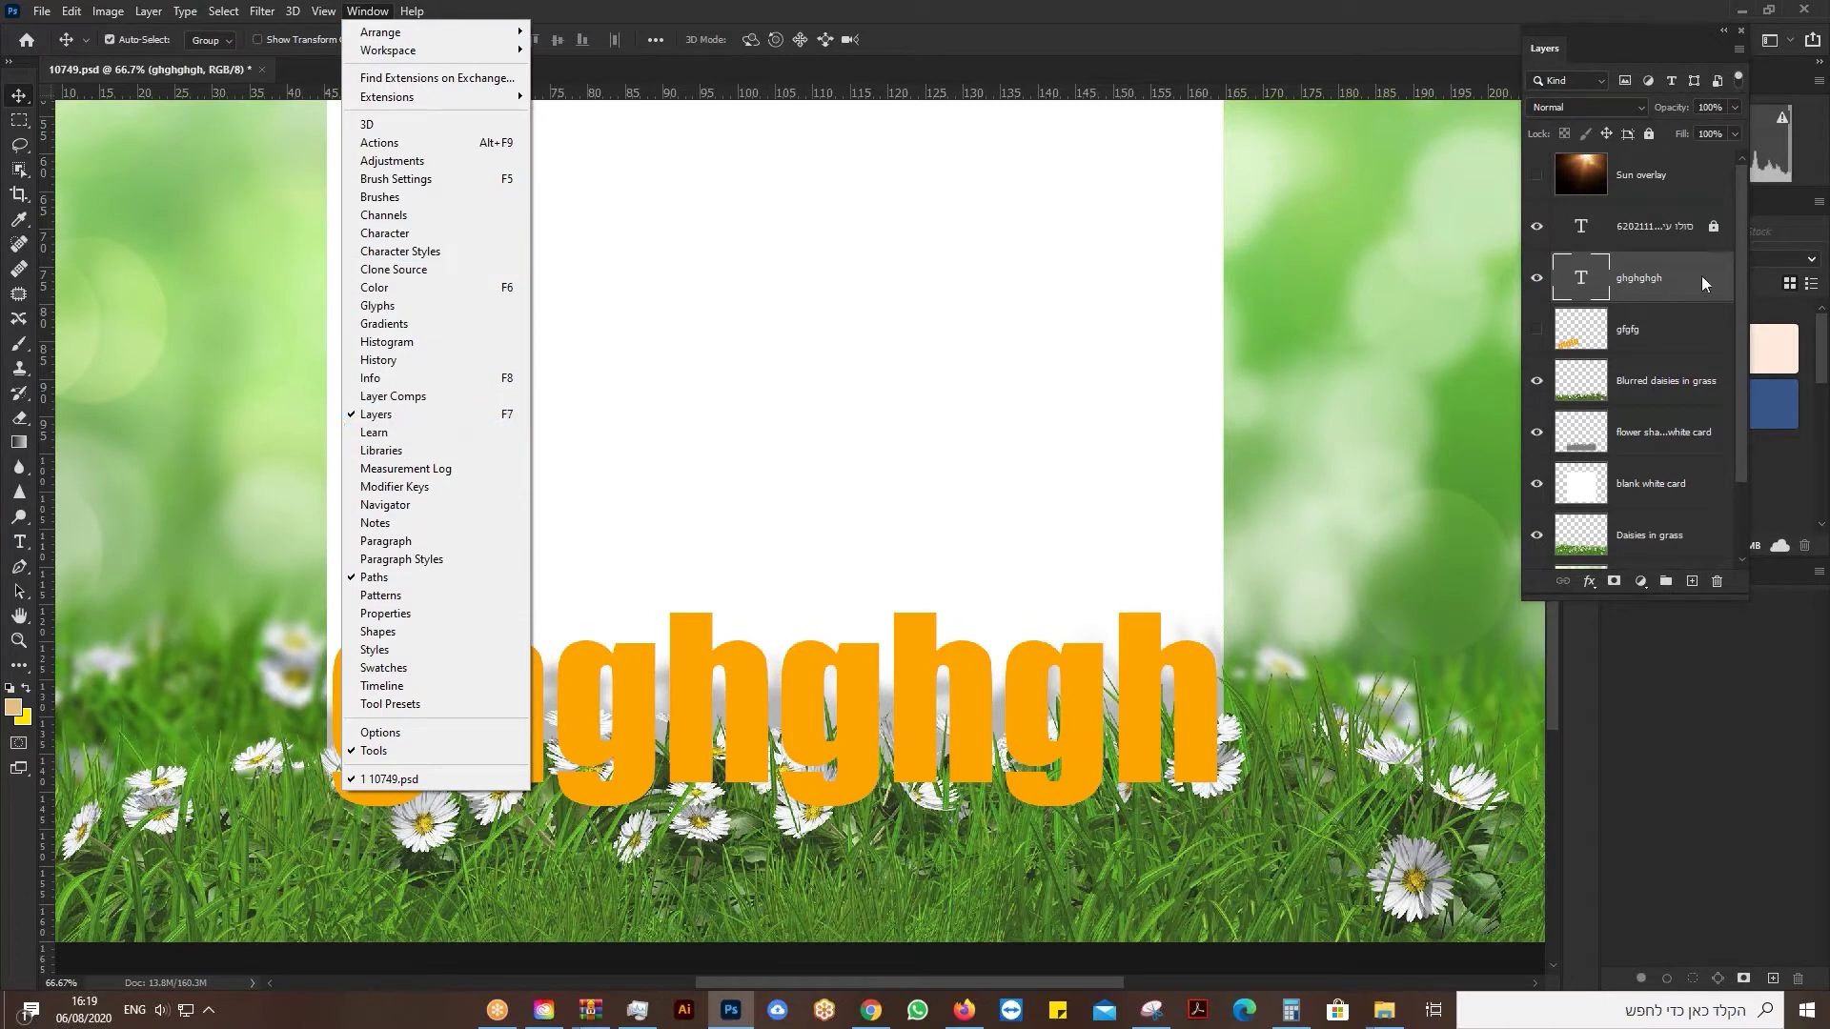
click(1656, 331)
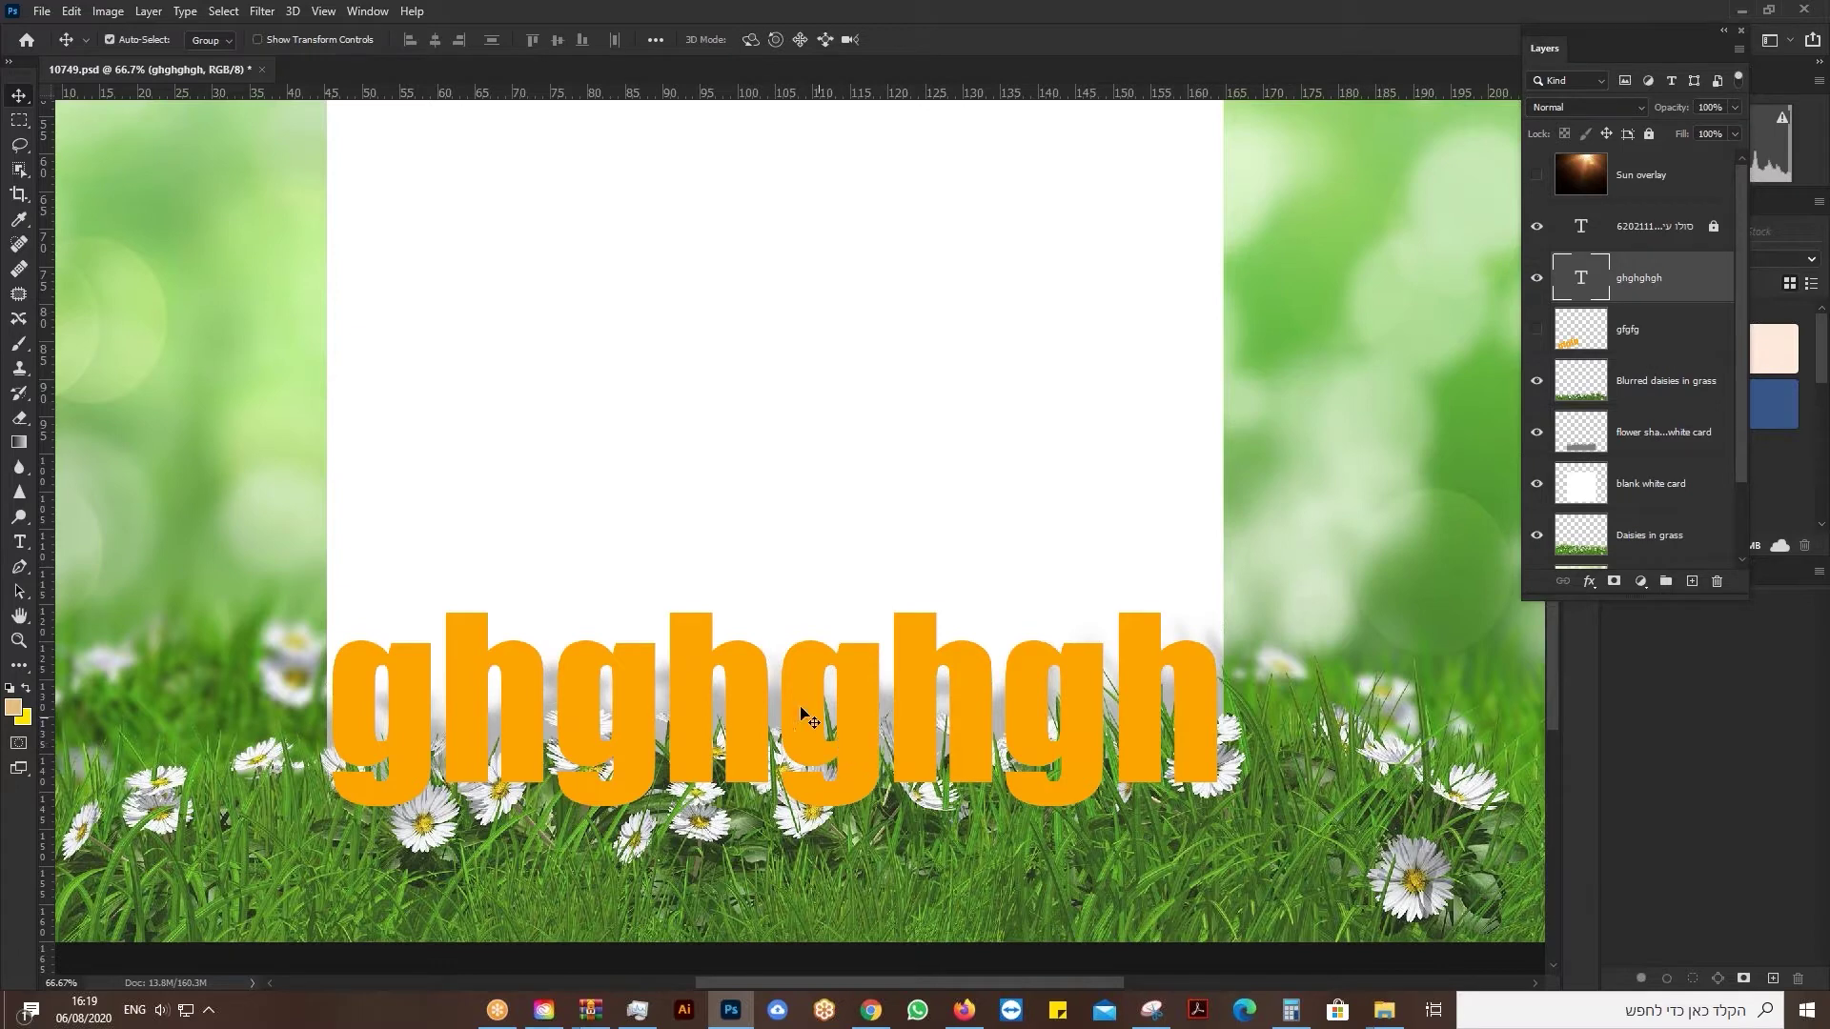
right_click(1680, 282)
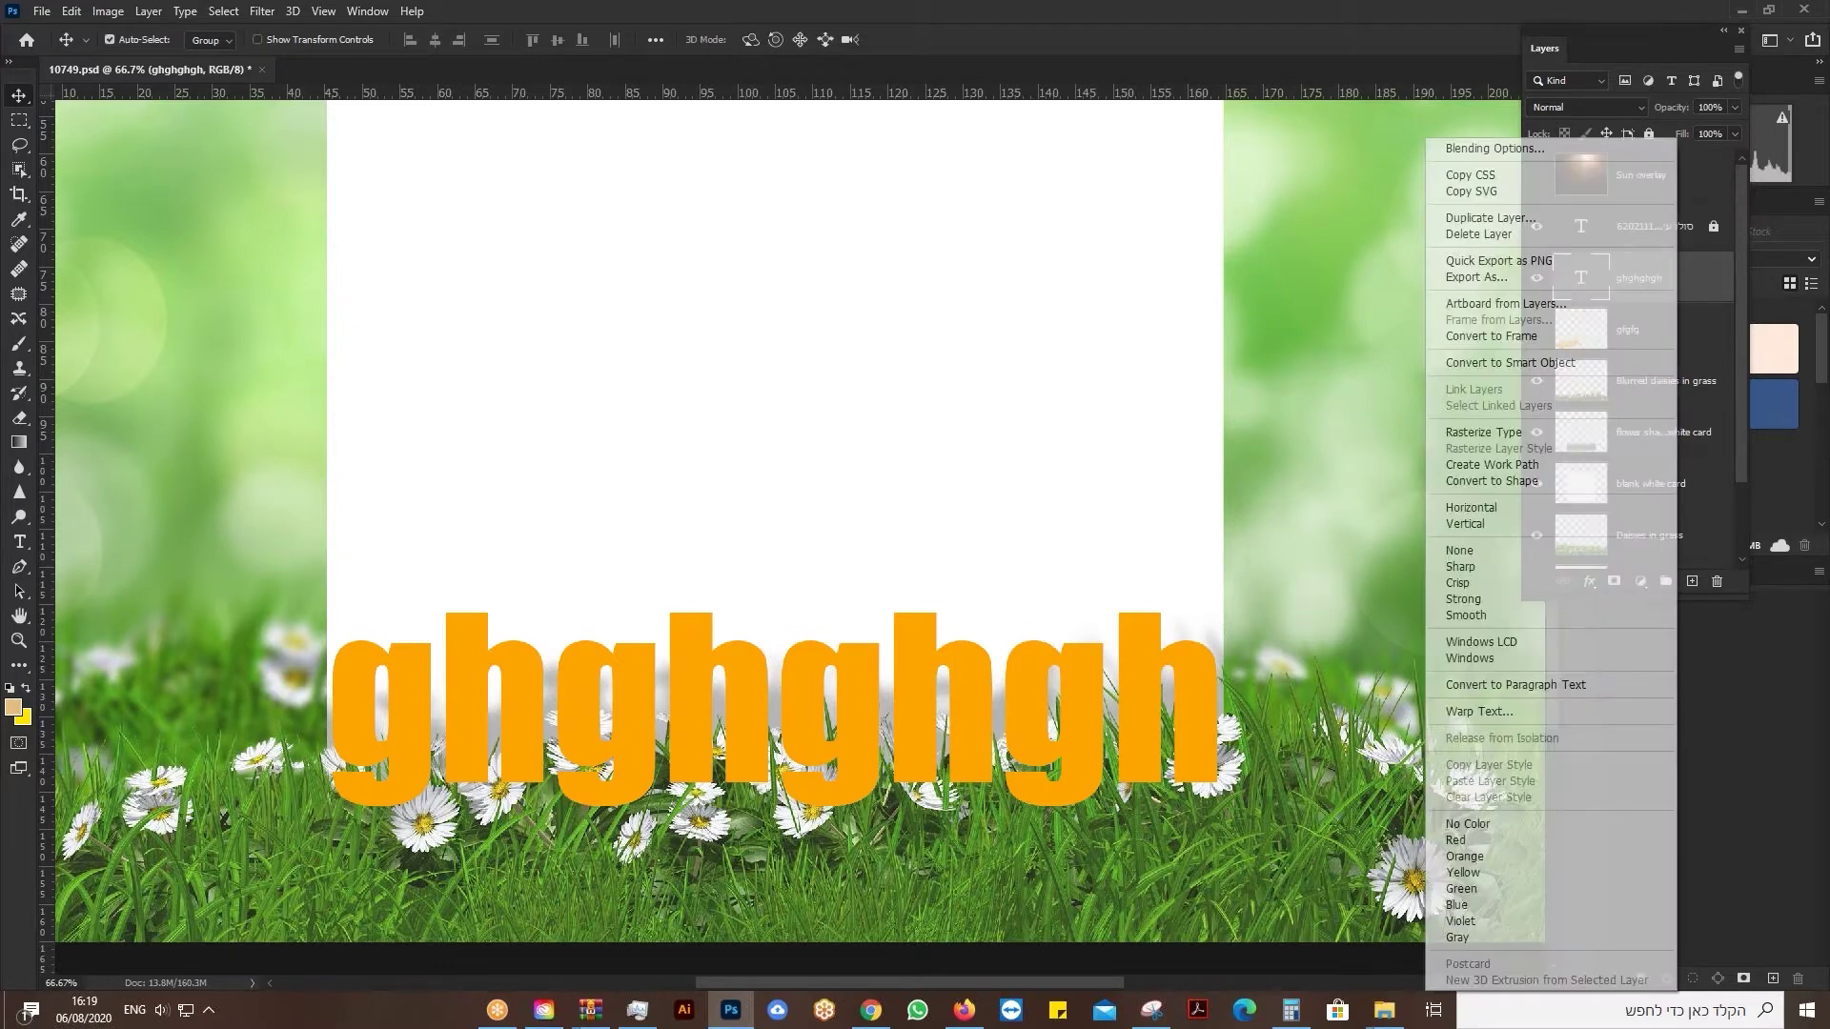
click(1516, 435)
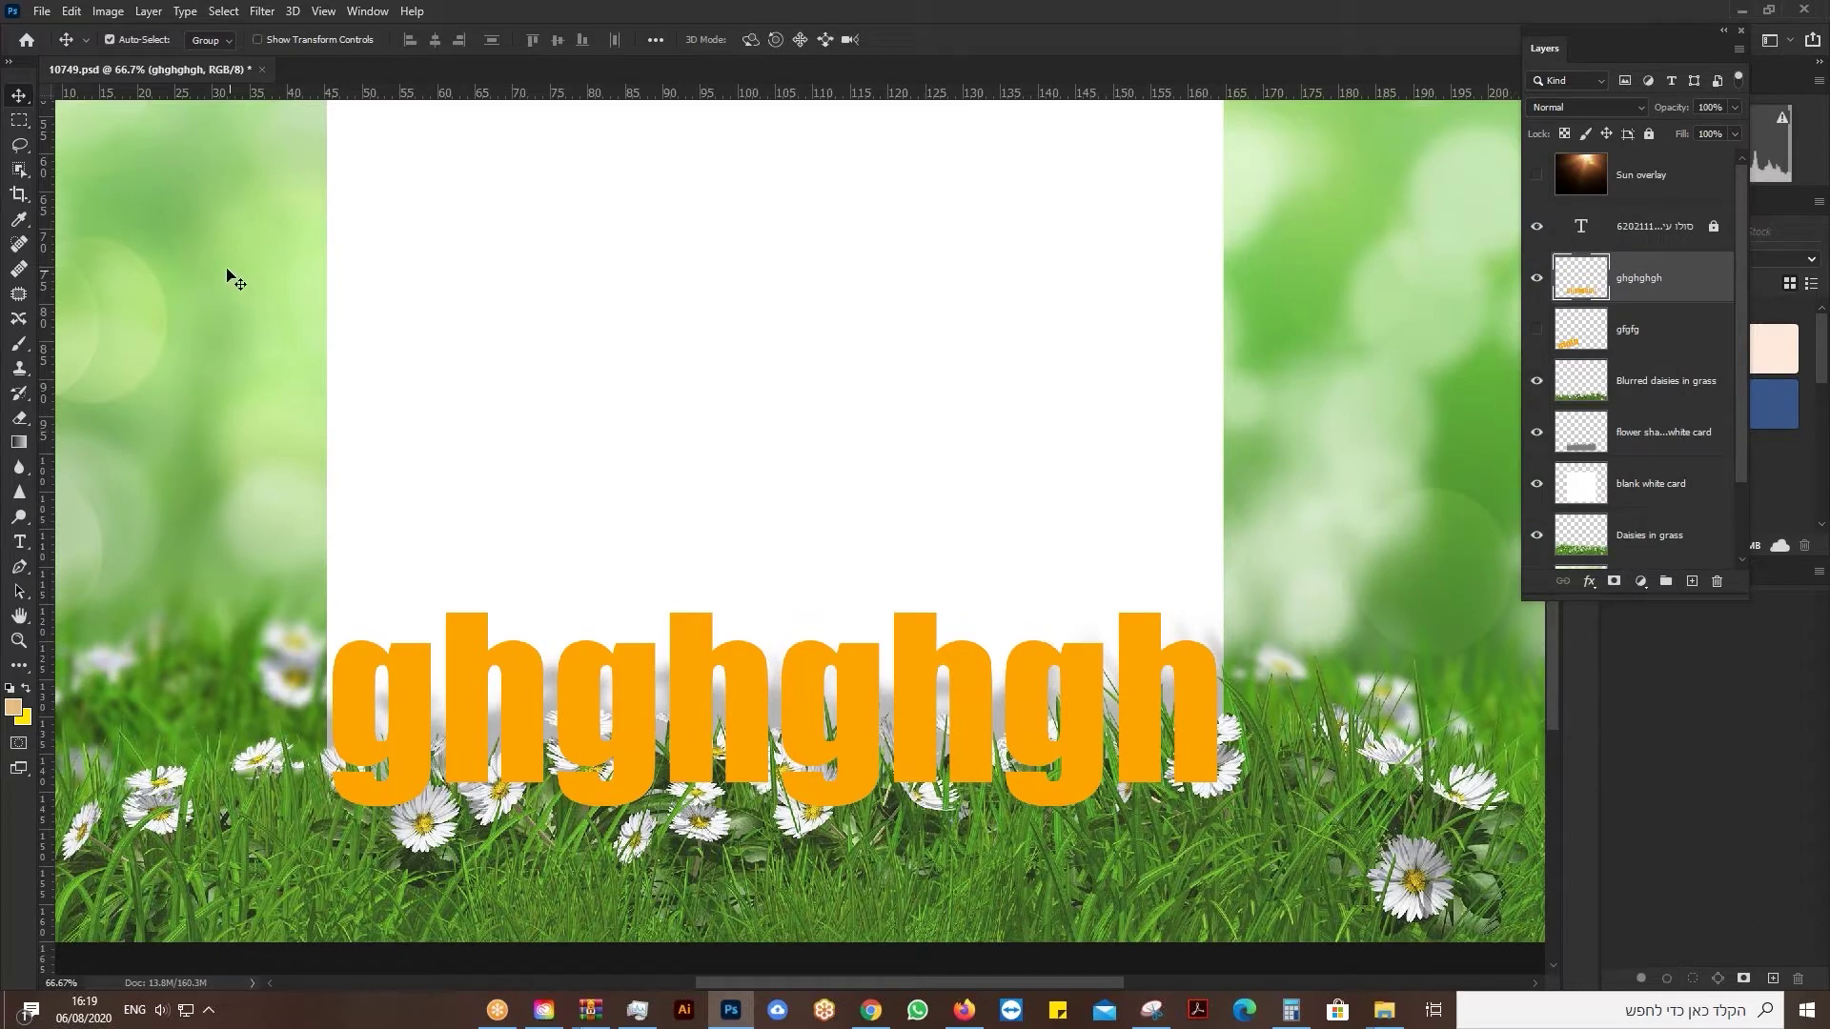
Erase the lower ends of the first three letters with a 150 px Soft Round eraser at 0% hardness, fading them into the grass.
click(21, 421)
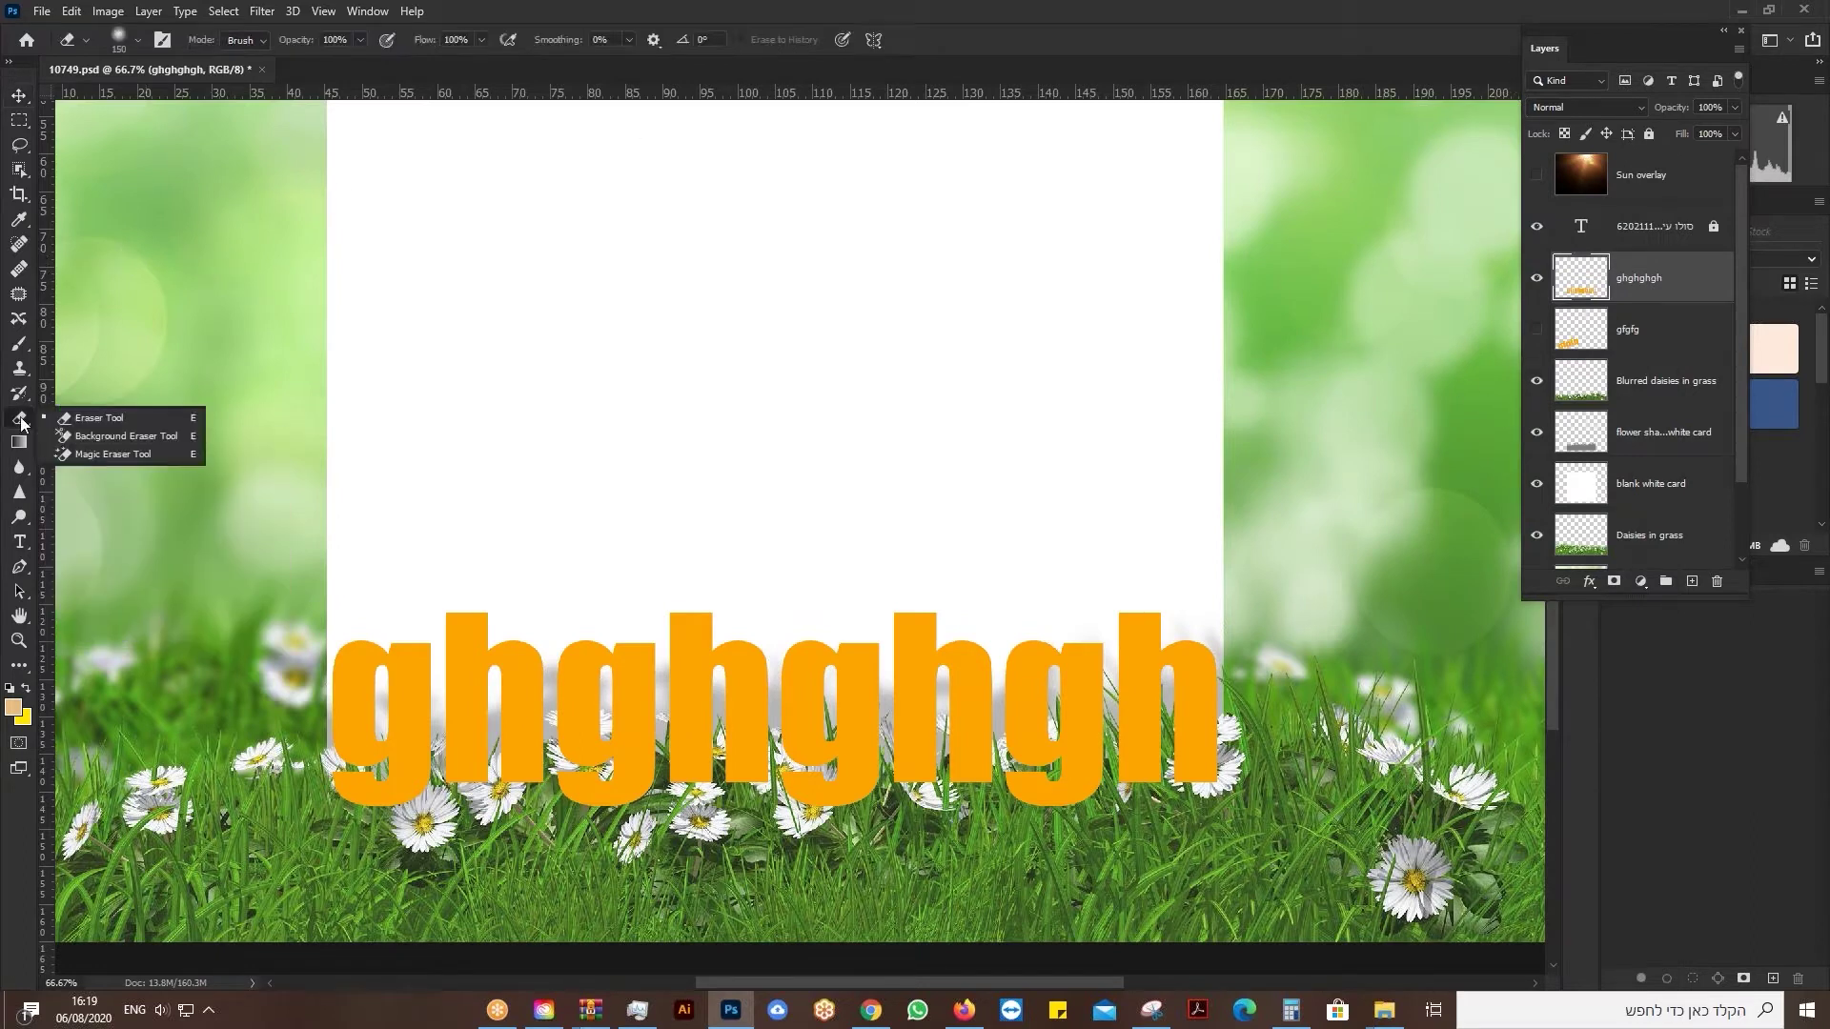
click(101, 417)
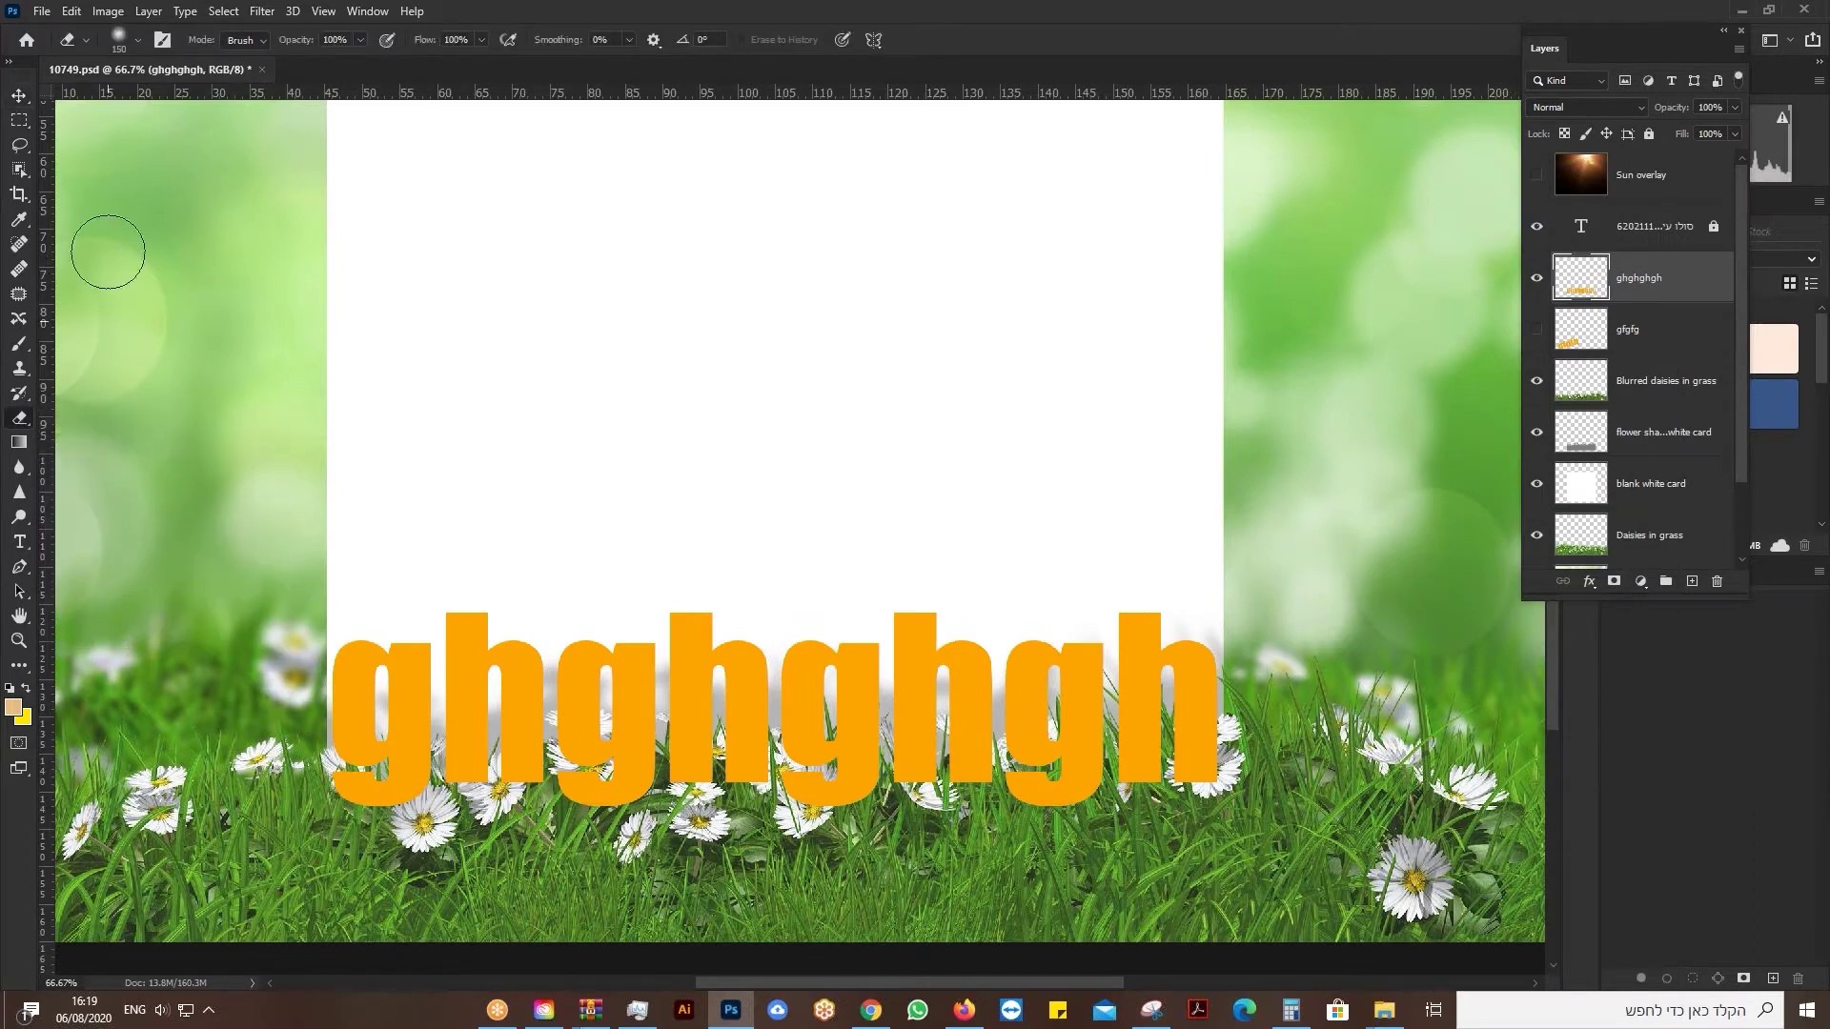
click(140, 37)
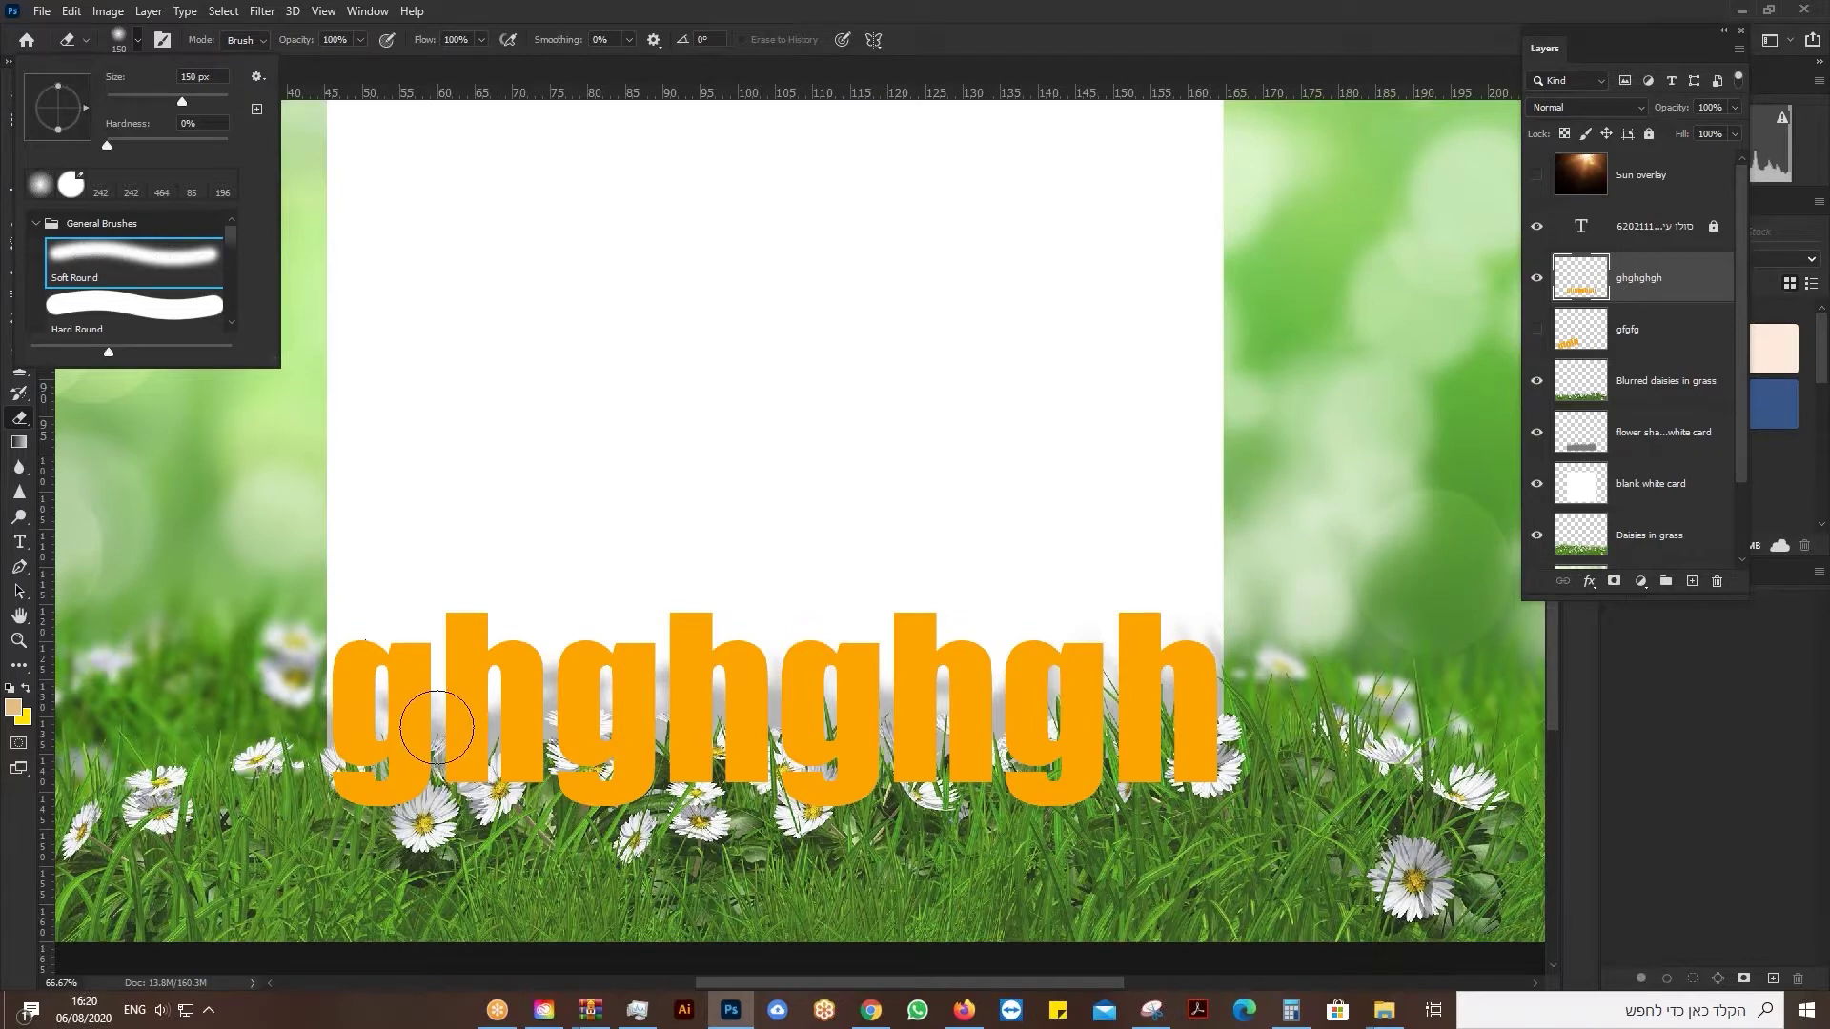
drag(381, 787, 393, 809)
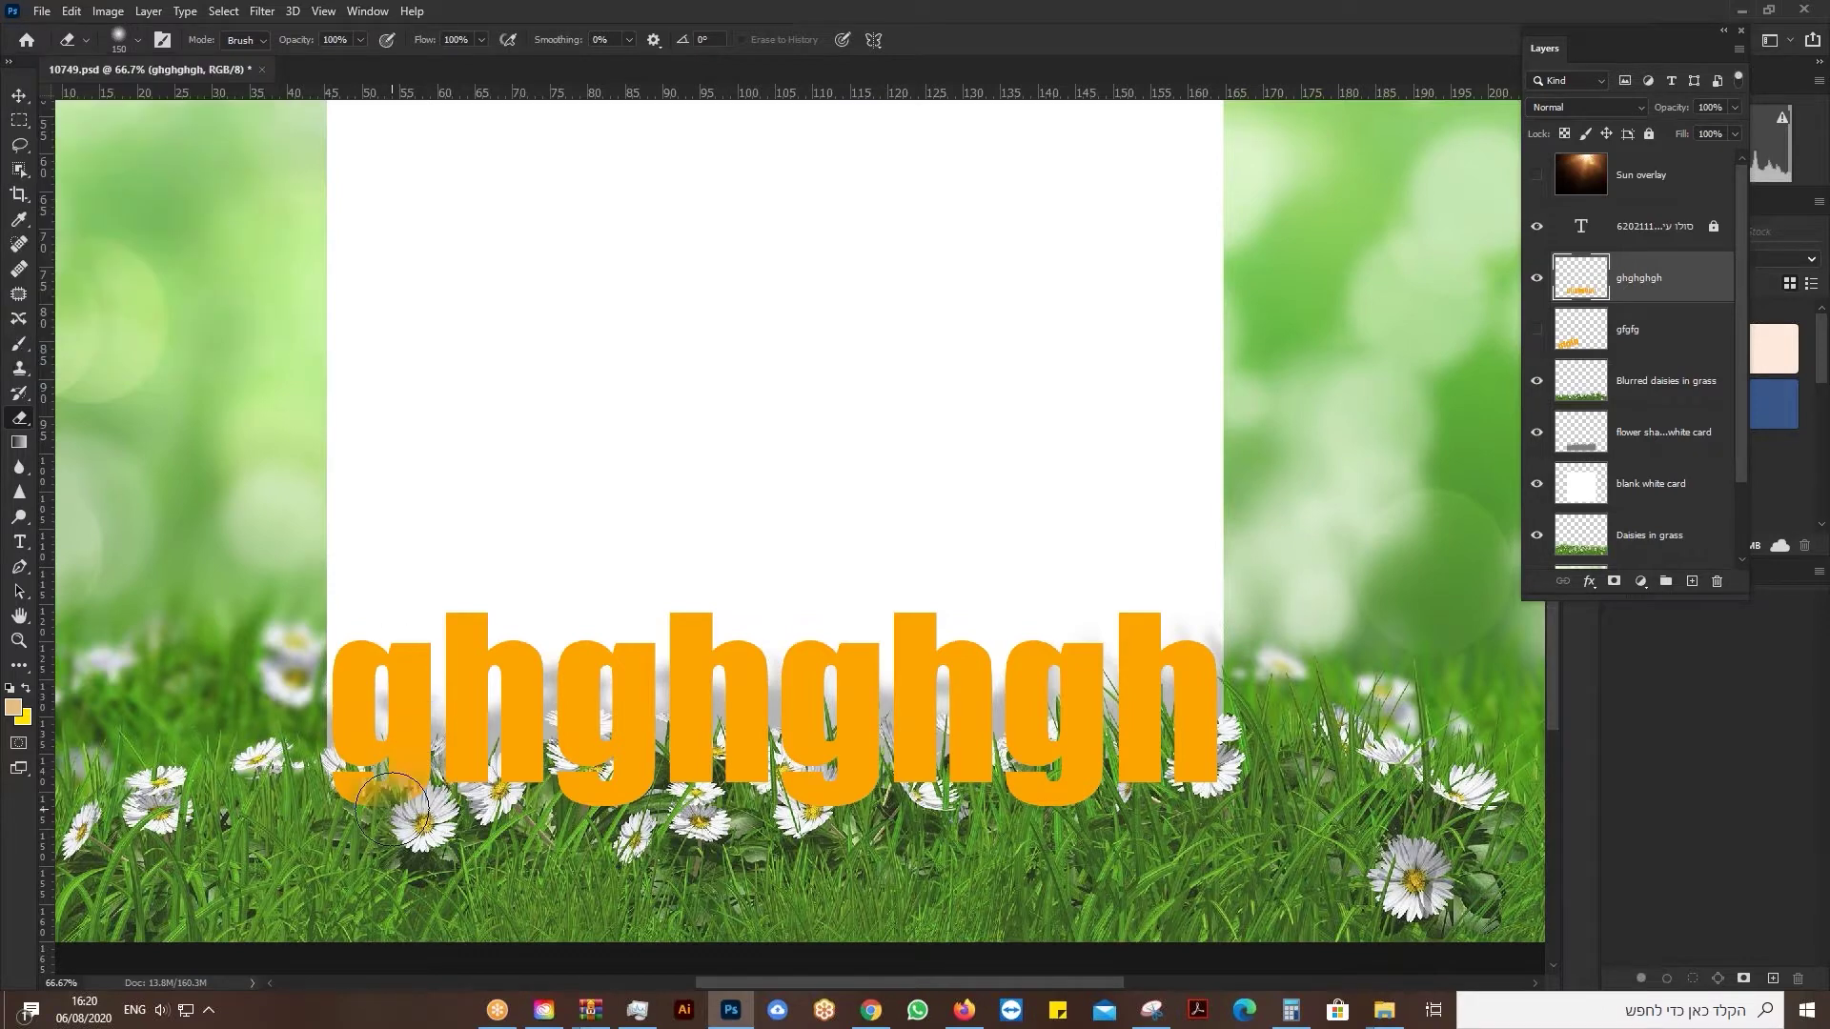
key(ctrl+plus)
key(ctrl+plus)
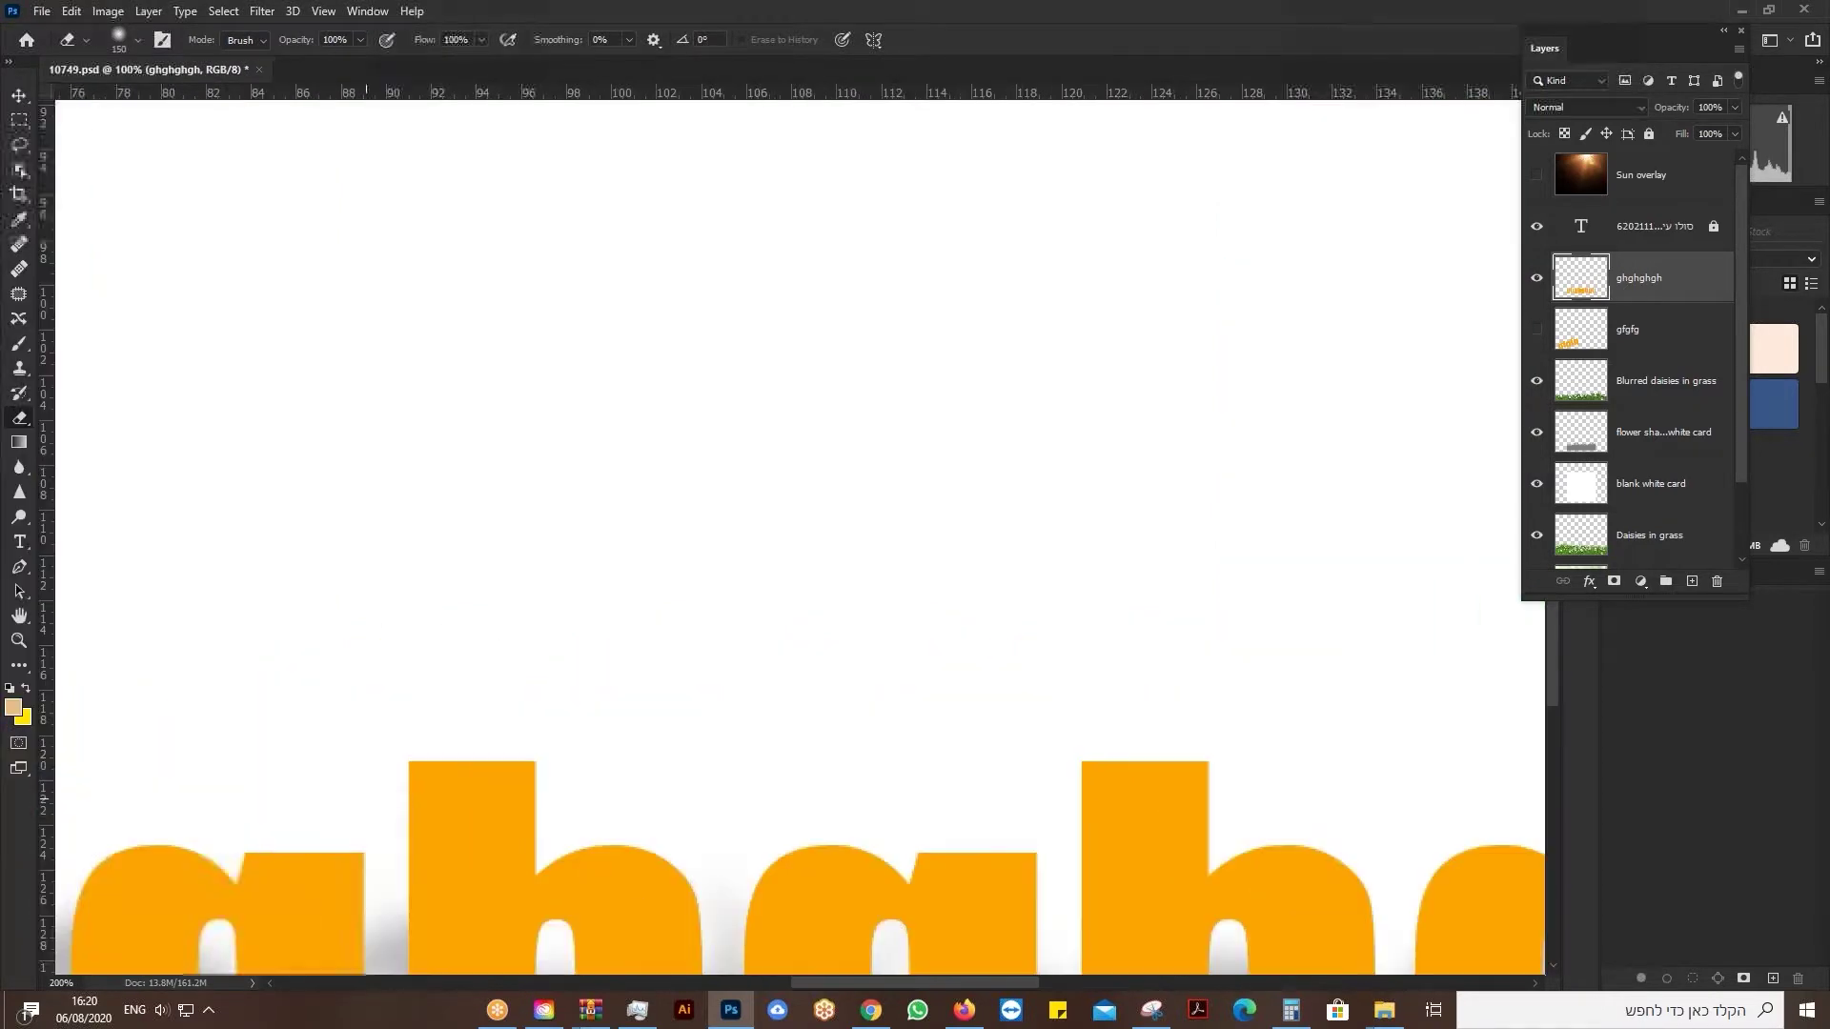
drag(924, 904, 972, 416)
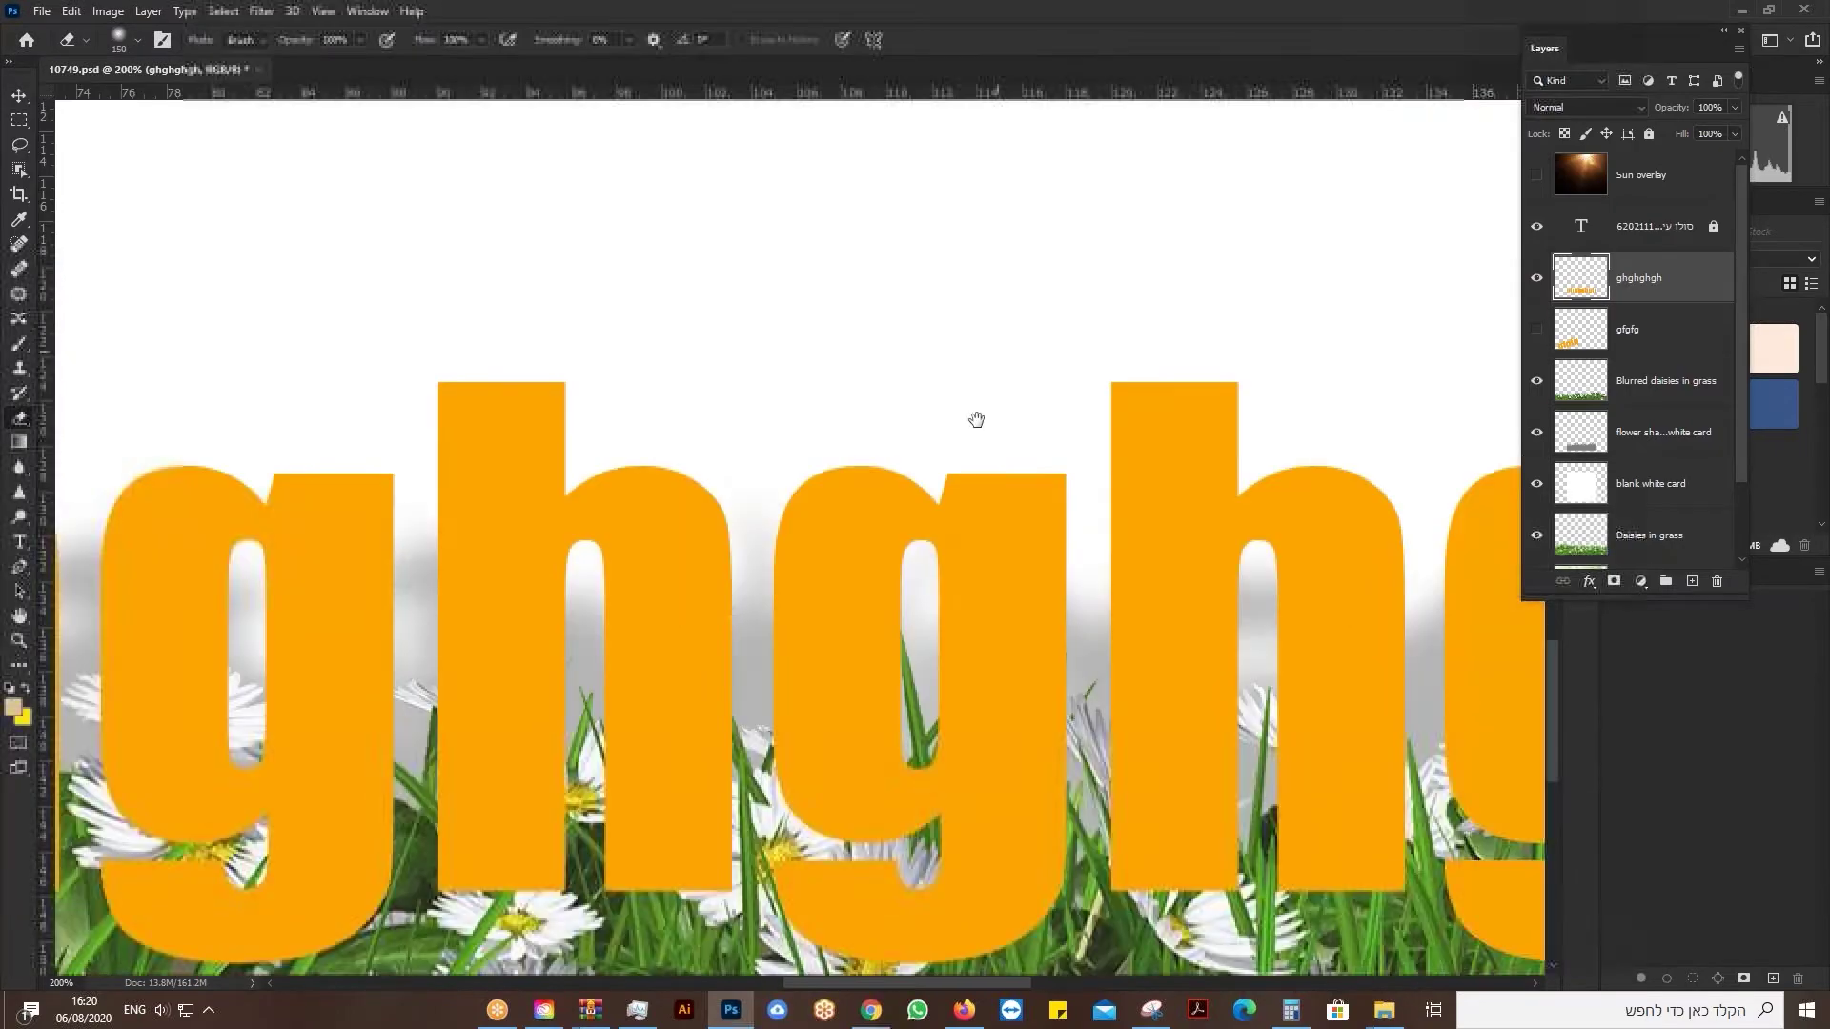
mouse_move(831, 695)
mouse_down()
mouse_move(980, 585)
mouse_move(1053, 688)
mouse_move(1453, 633)
mouse_move(1497, 657)
mouse_up()
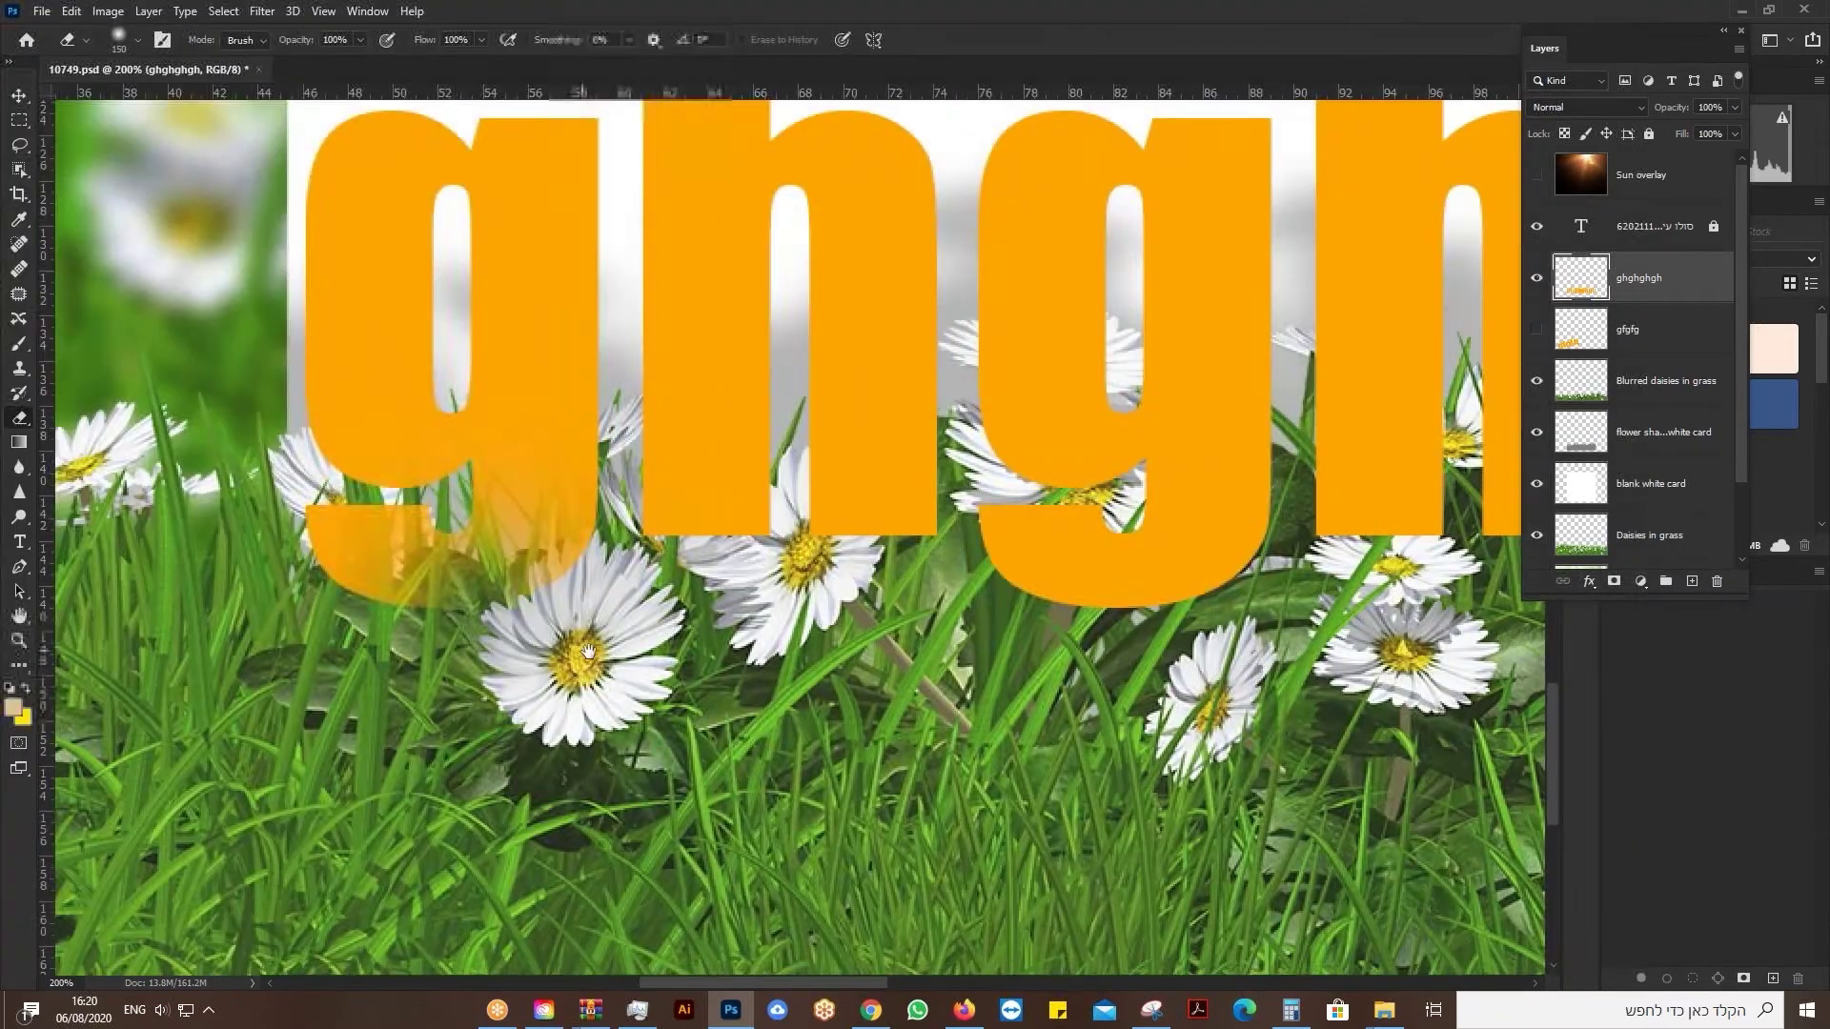
mouse_move(424, 648)
mouse_down()
mouse_move(362, 610)
mouse_move(343, 571)
mouse_move(400, 572)
mouse_up()
mouse_move(667, 558)
mouse_down()
mouse_move(829, 533)
mouse_move(944, 572)
mouse_up()
mouse_move(865, 638)
mouse_down()
mouse_move(763, 619)
mouse_move(901, 629)
mouse_move(1029, 571)
mouse_move(1224, 577)
mouse_up()
Fade the lower ends of the remaining five letters into the grass and daisies with the same soft eraser.
mouse_move(1455, 783)
mouse_down()
mouse_move(639, 768)
mouse_move(503, 796)
mouse_up()
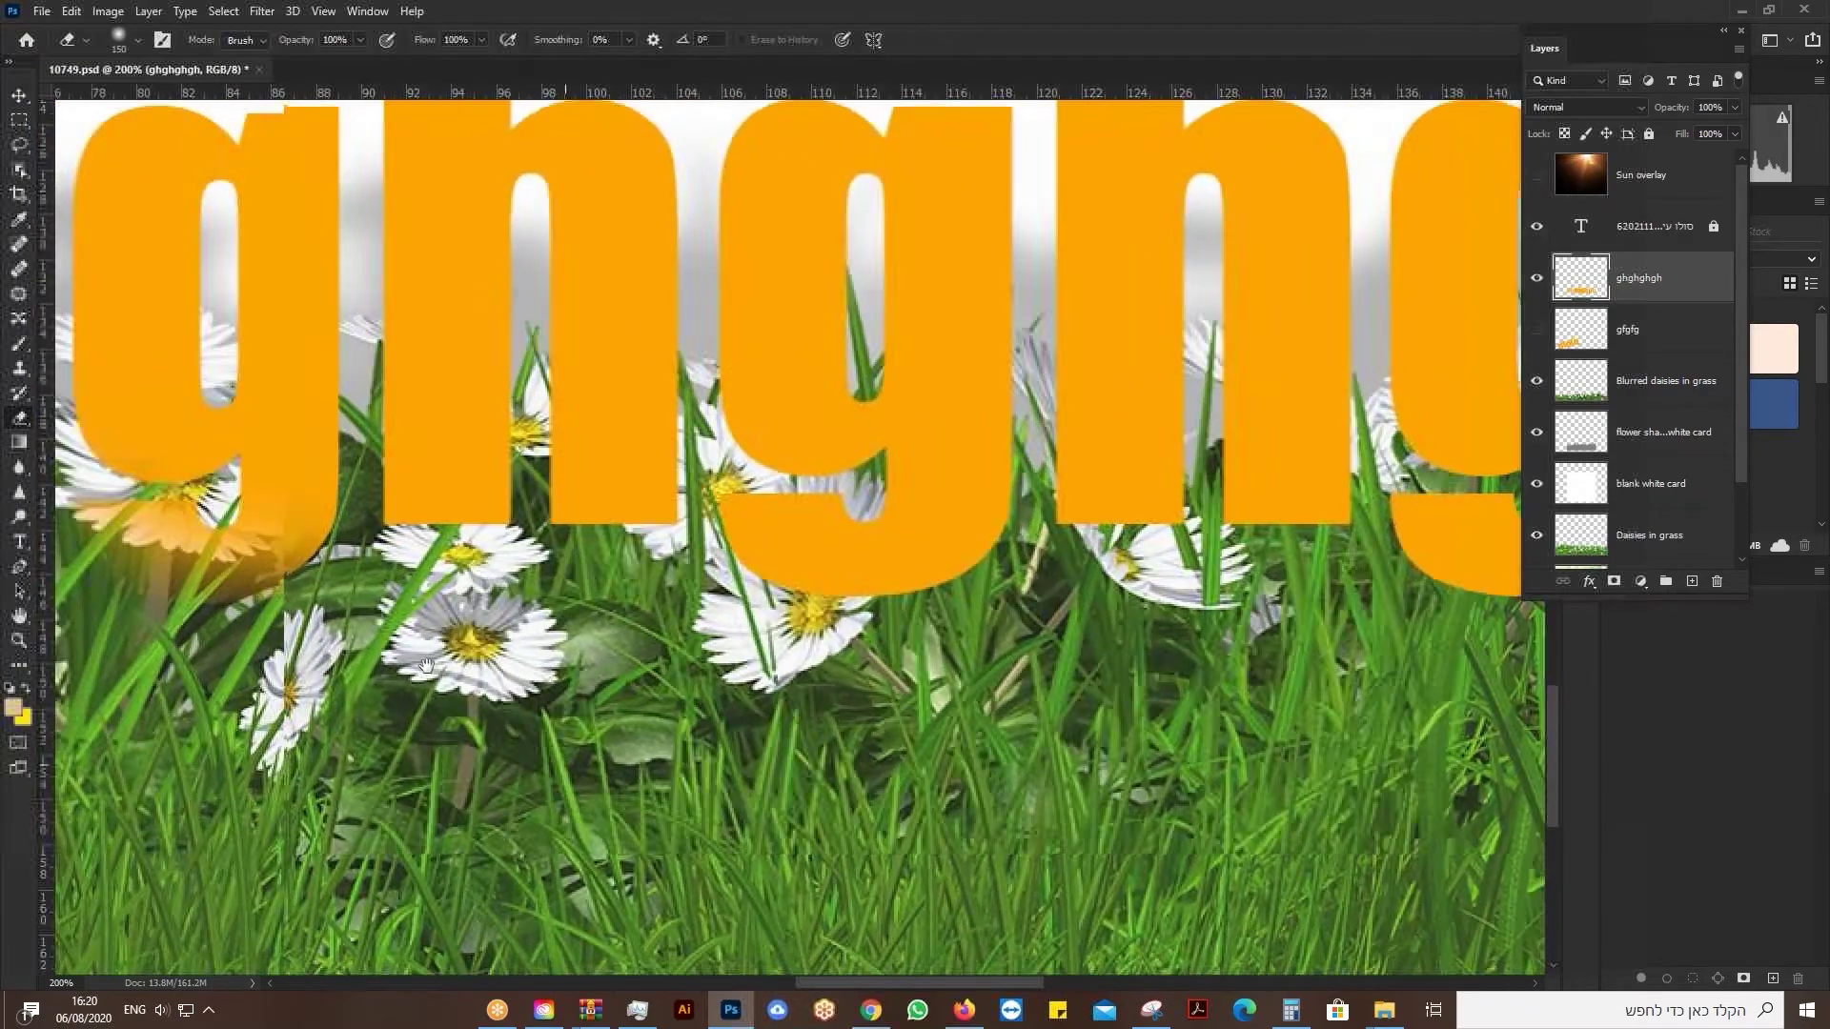
mouse_move(408, 629)
mouse_down()
mouse_move(515, 610)
mouse_move(625, 624)
mouse_up()
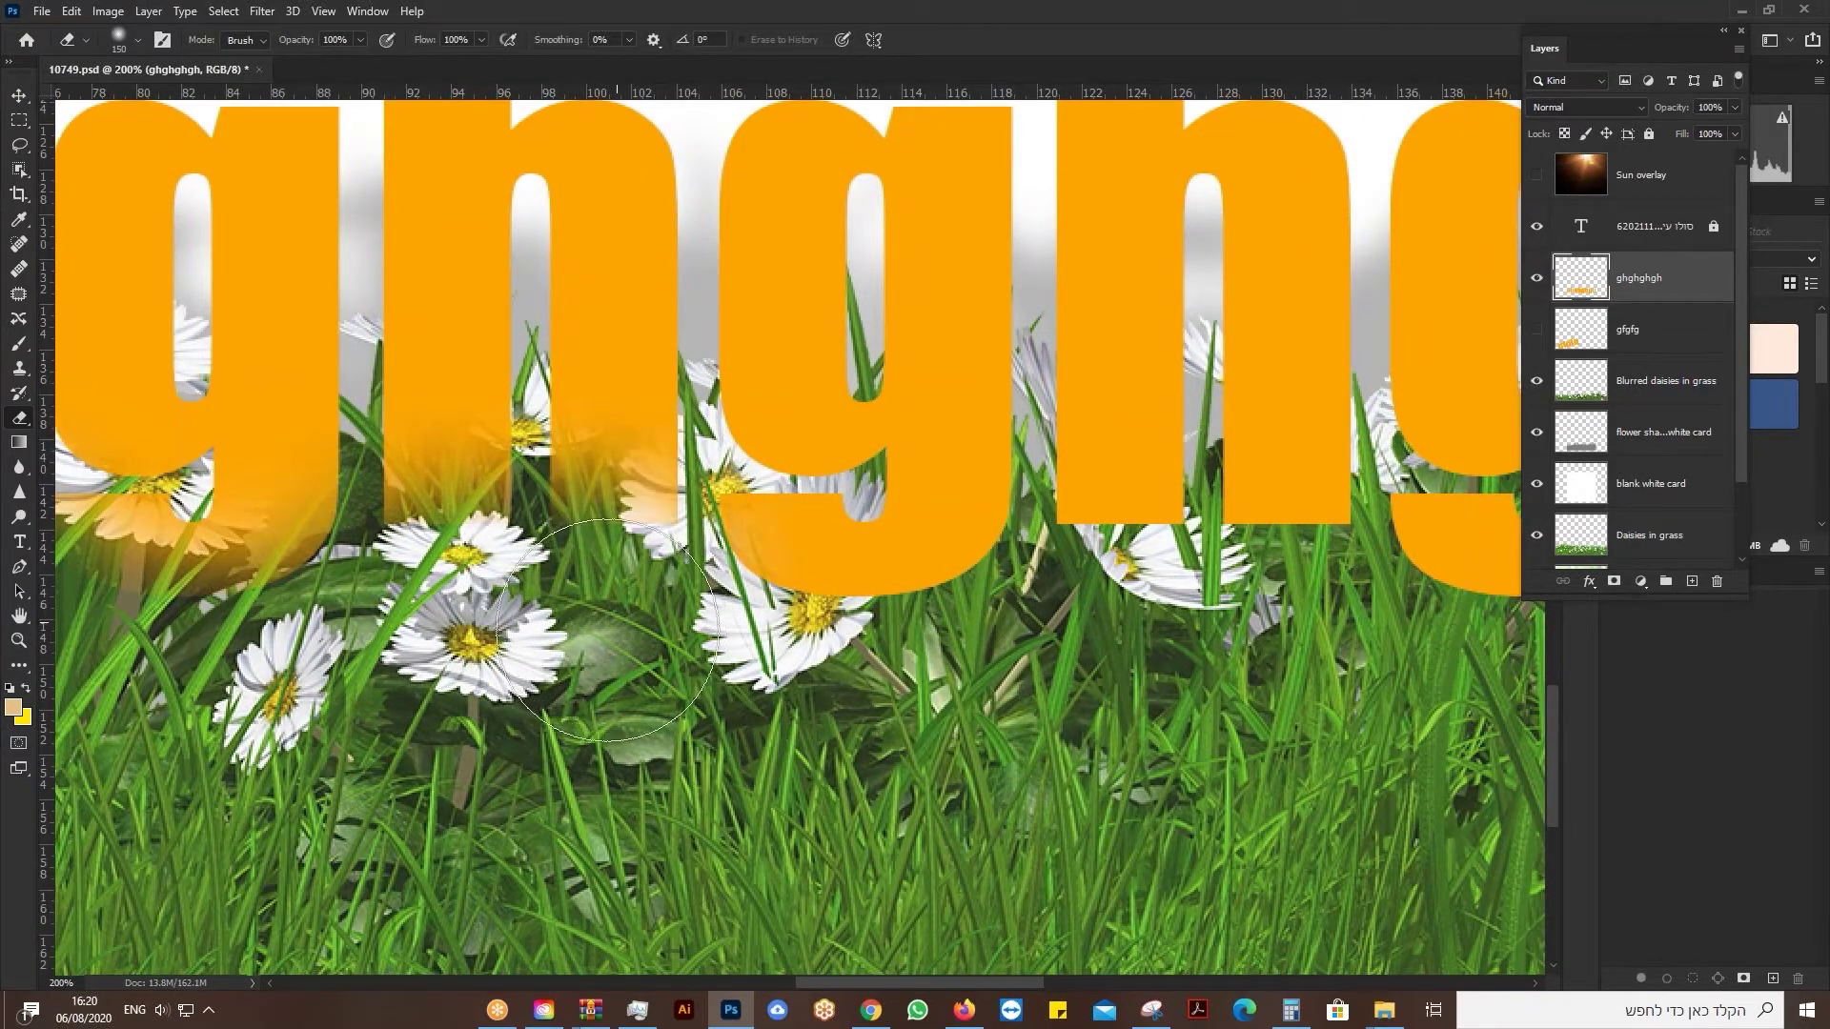
drag(437, 629, 763, 672)
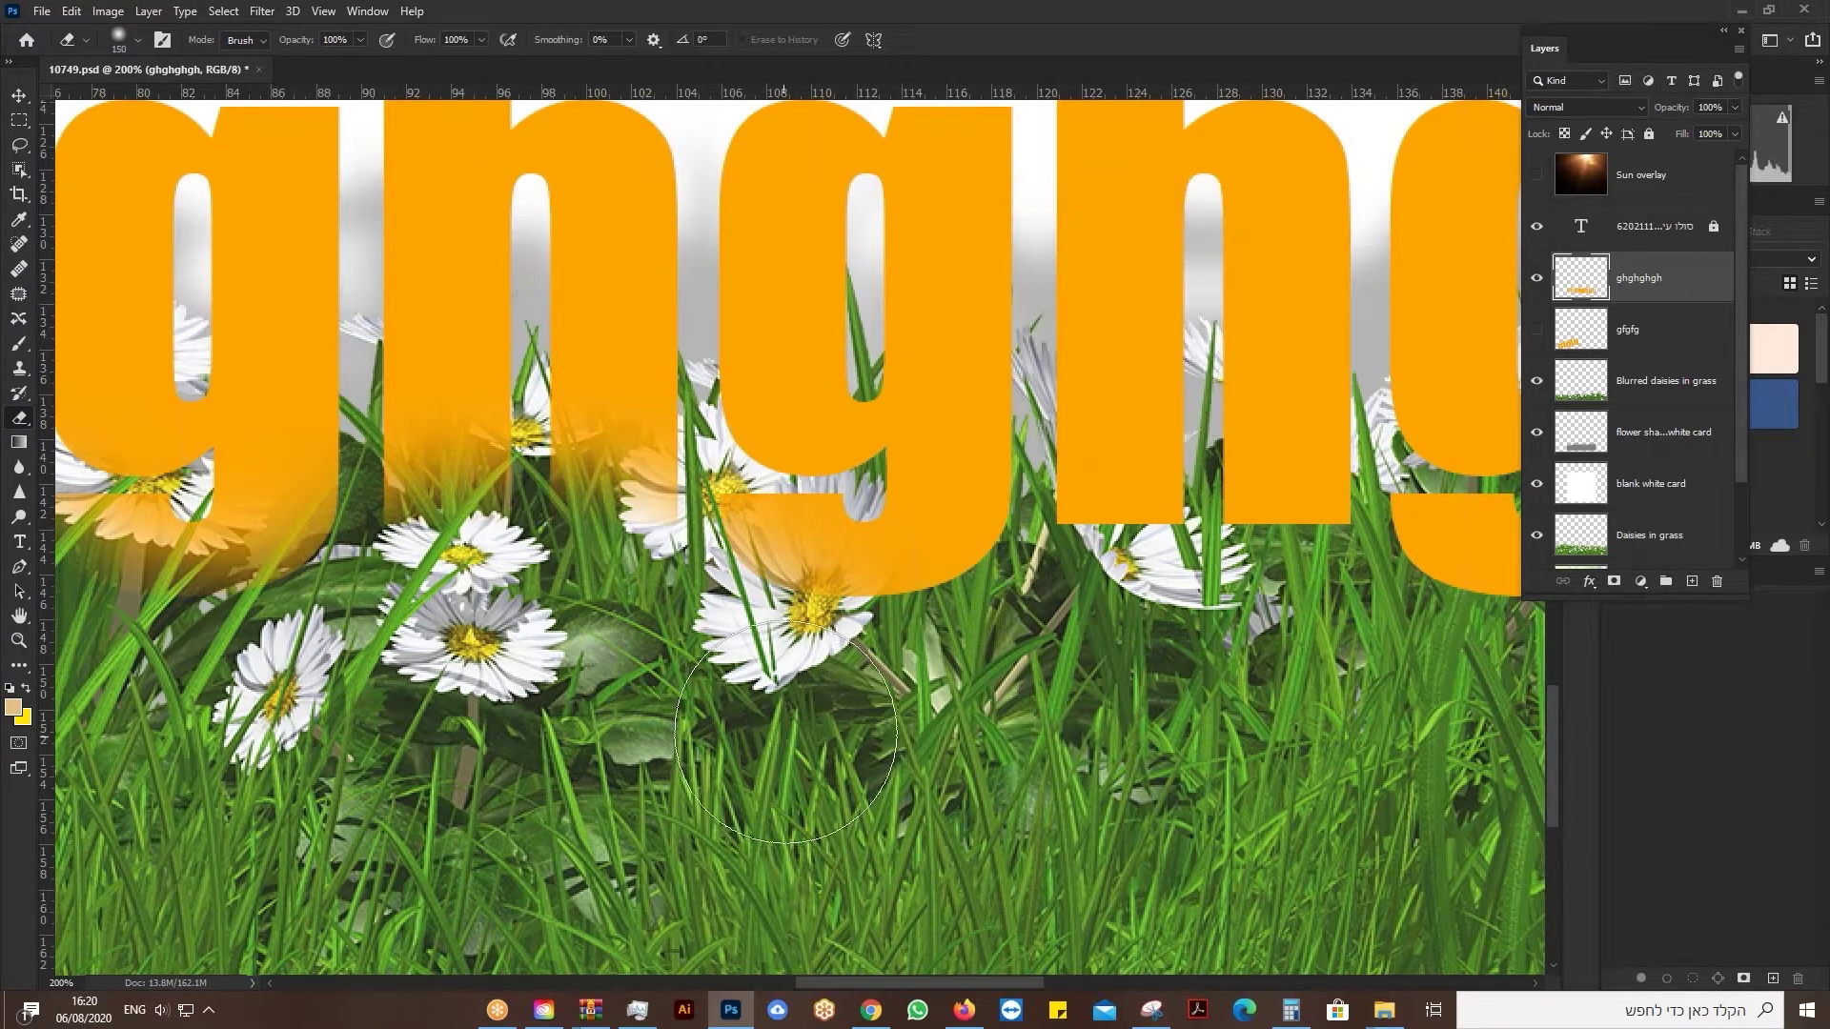
mouse_move(841, 717)
mouse_down()
mouse_move(948, 708)
mouse_move(980, 671)
mouse_move(962, 689)
mouse_move(1004, 660)
mouse_up()
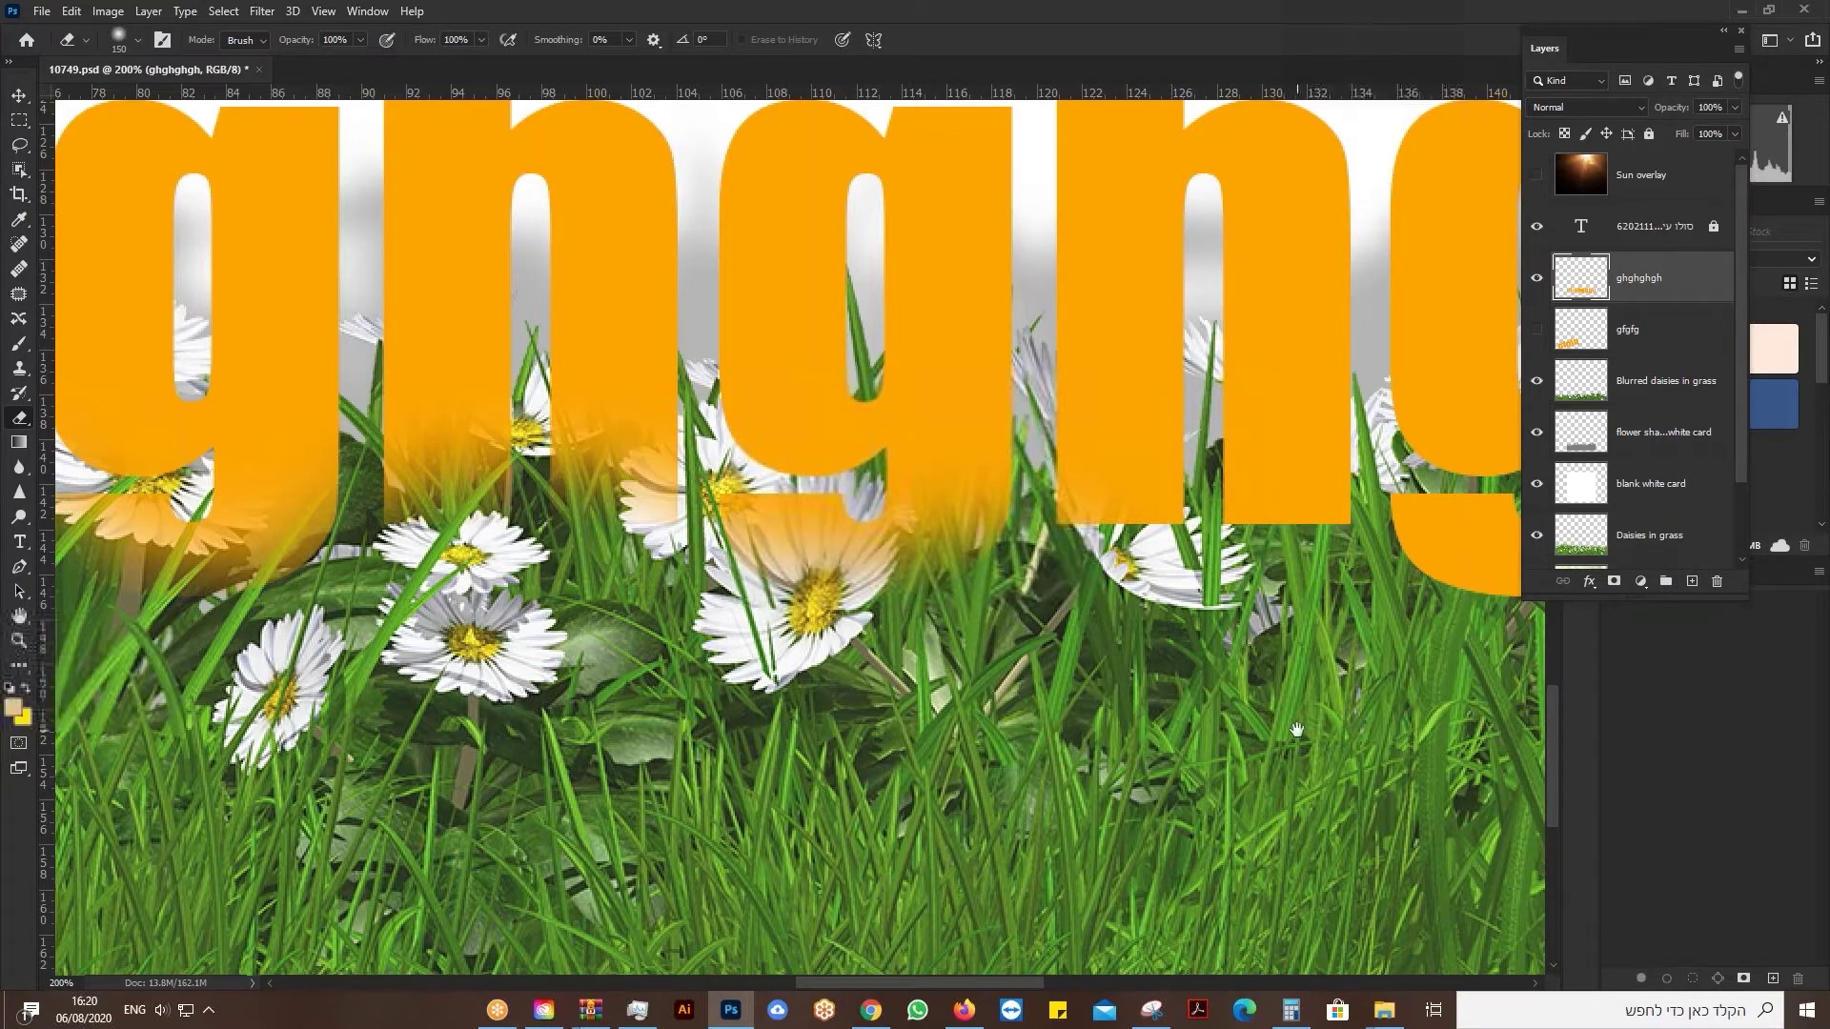
mouse_move(1235, 718)
mouse_down()
mouse_move(1130, 732)
mouse_move(717, 701)
mouse_up()
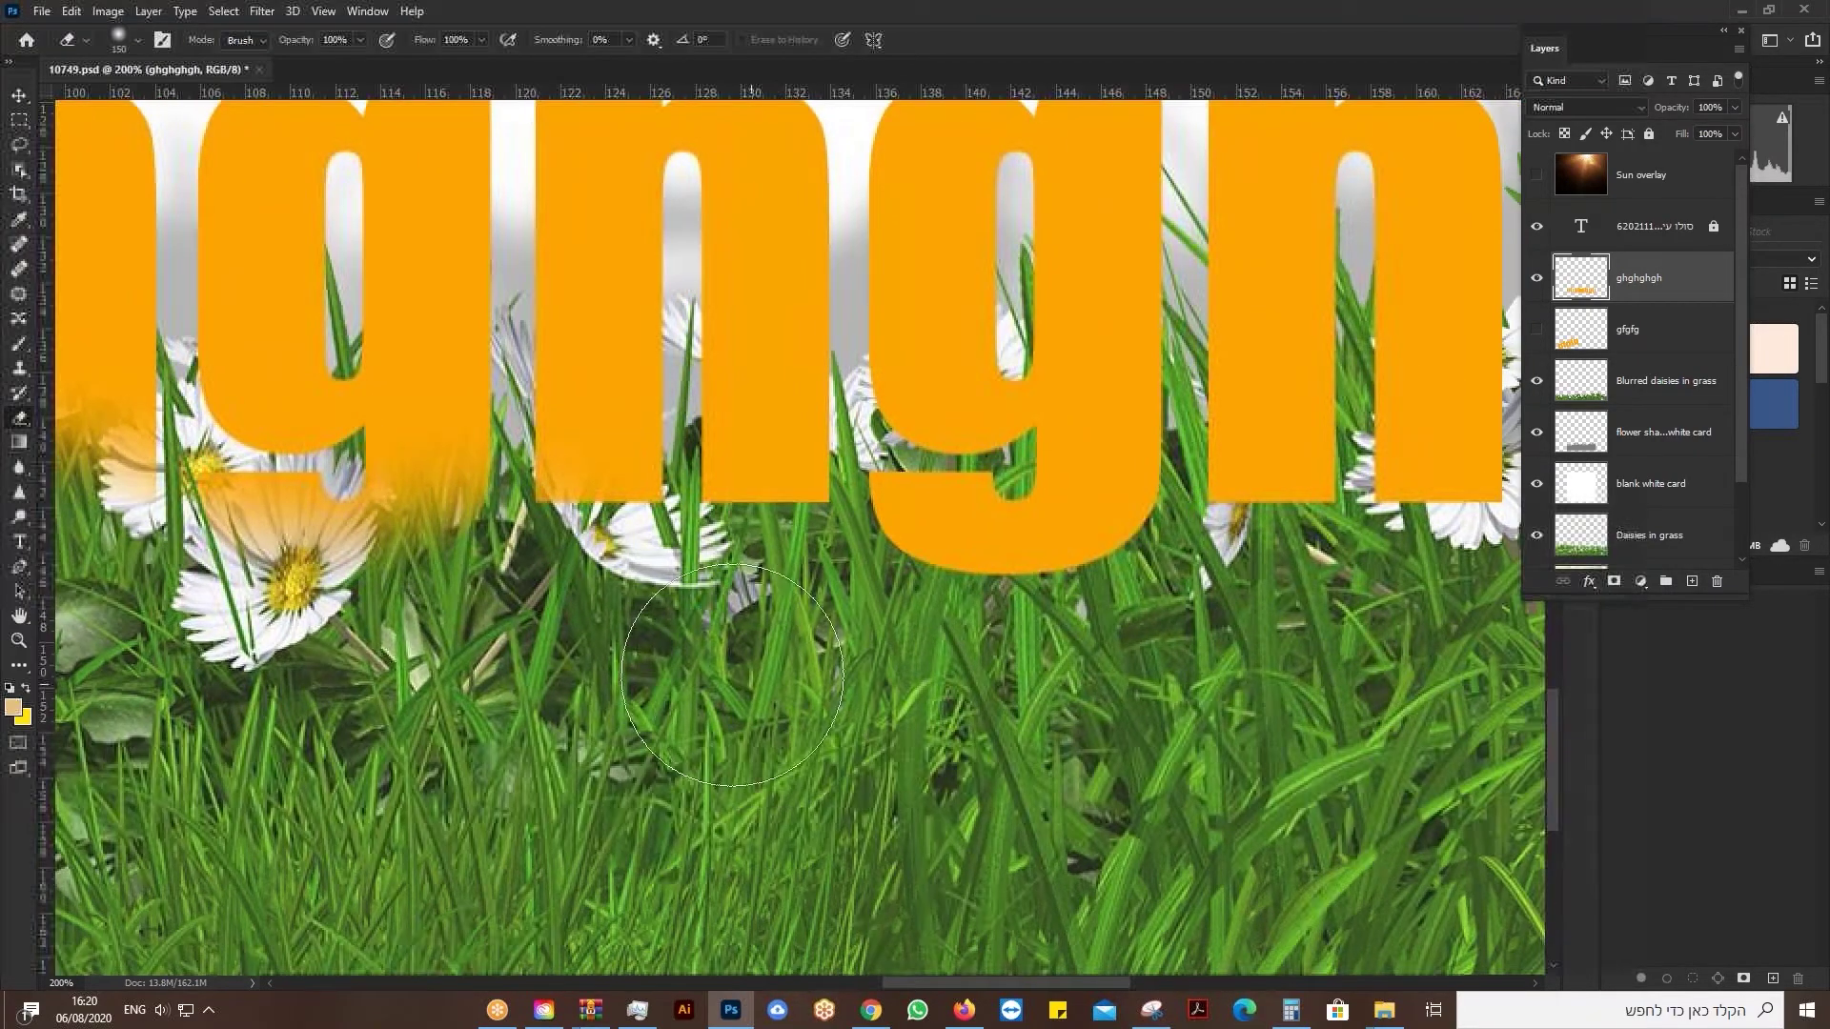
mouse_move(667, 629)
mouse_down()
mouse_move(658, 591)
mouse_move(605, 605)
mouse_move(586, 557)
mouse_up()
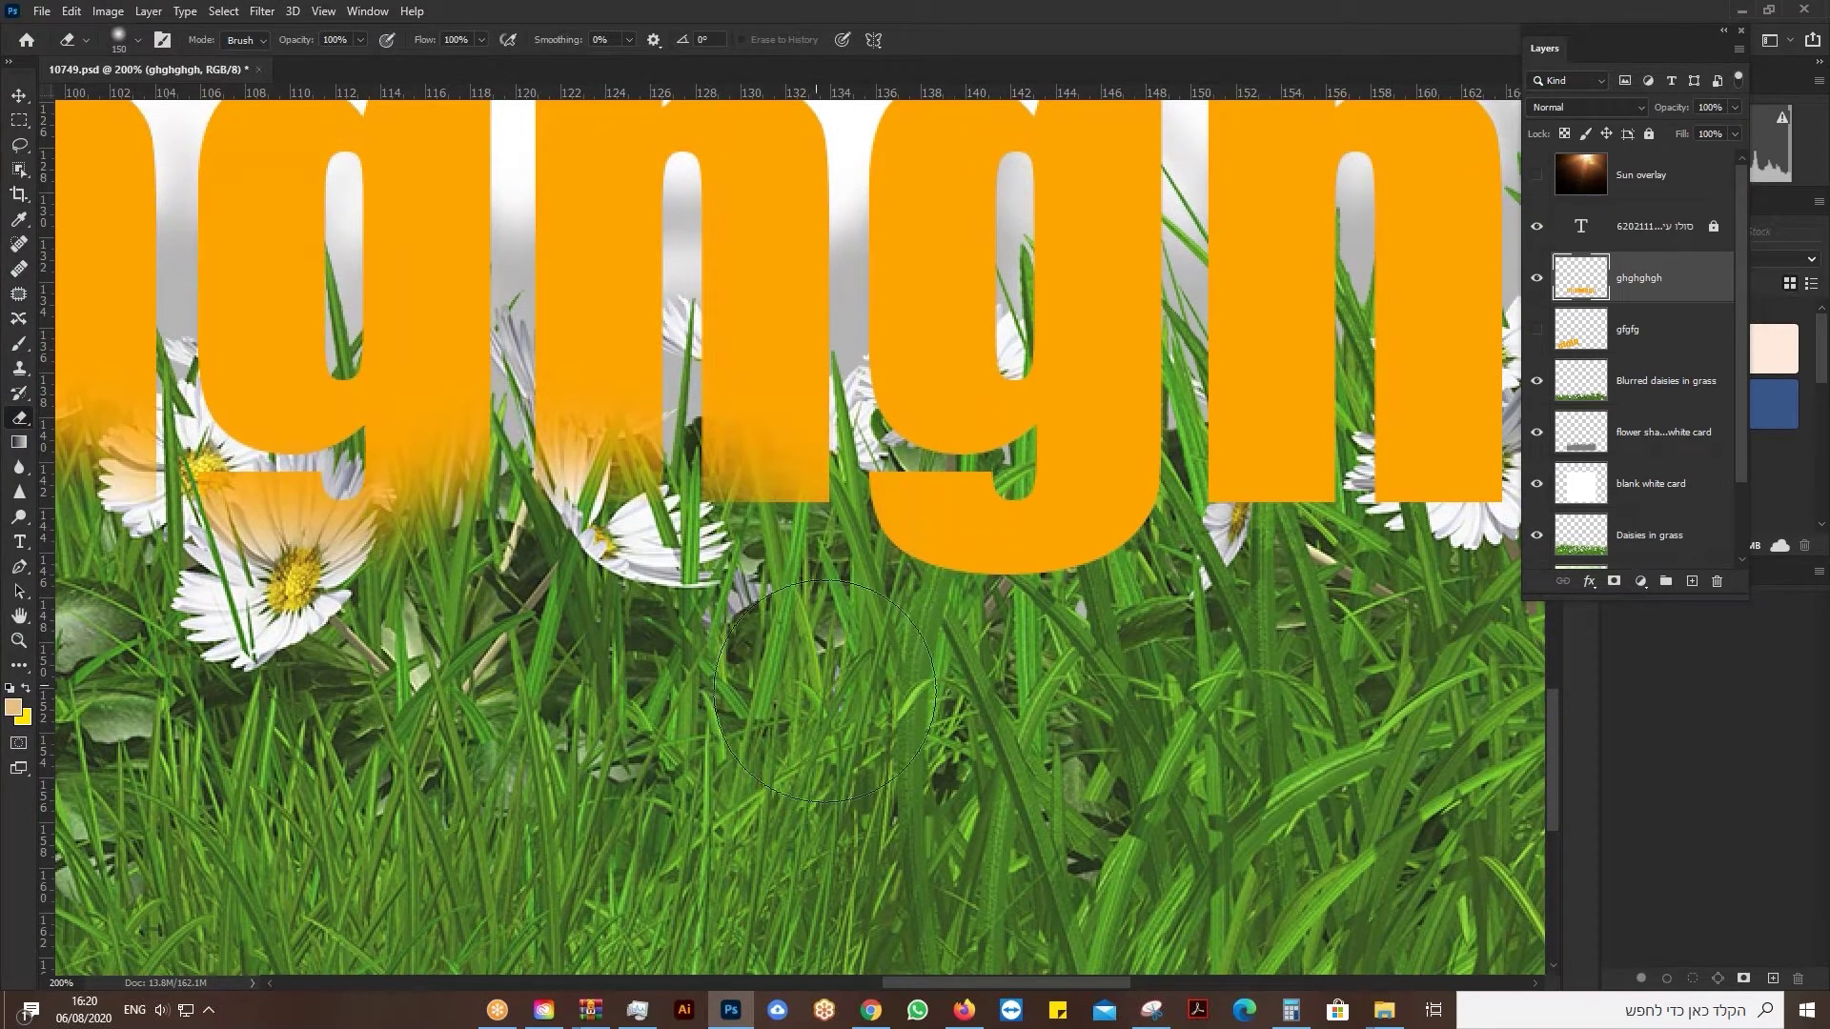
mouse_move(848, 639)
mouse_down()
mouse_move(753, 534)
mouse_move(750, 610)
mouse_move(1084, 672)
mouse_move(942, 671)
mouse_up()
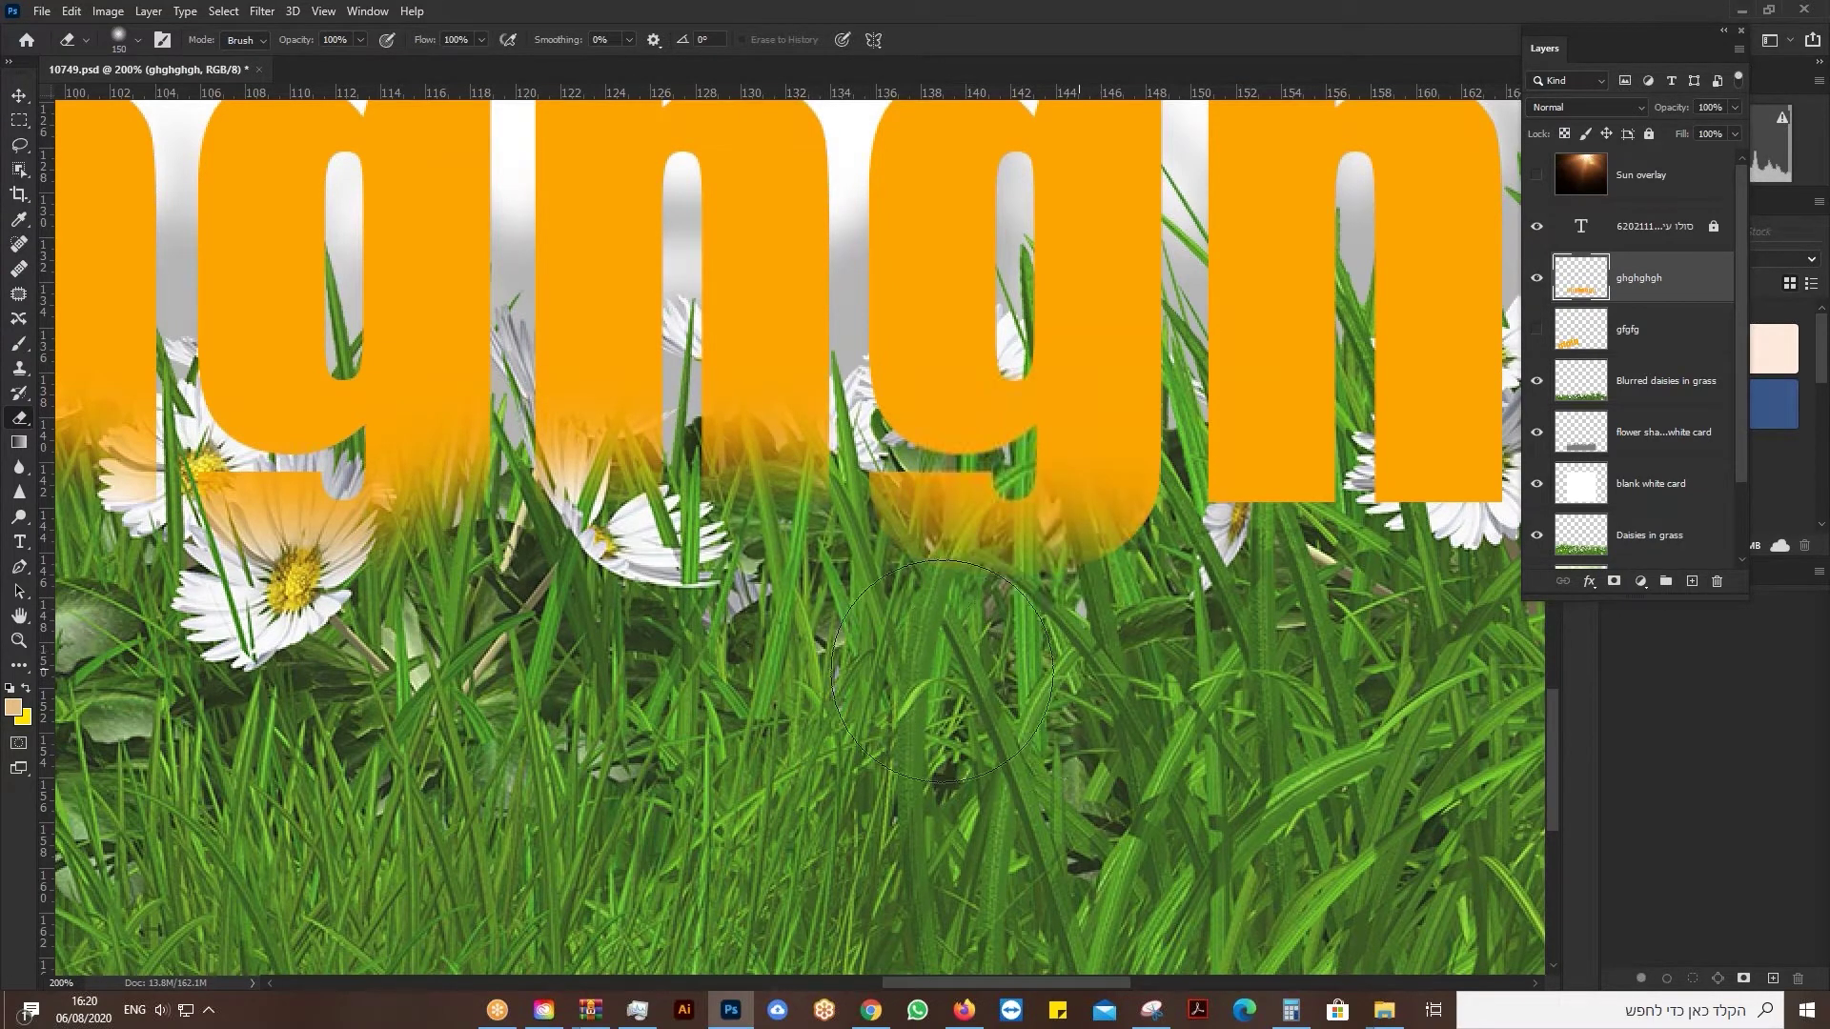
drag(1311, 699, 717, 721)
mouse_move(553, 610)
mouse_down()
mouse_move(686, 600)
mouse_move(657, 637)
mouse_move(808, 557)
mouse_move(817, 388)
mouse_move(848, 362)
mouse_up()
mouse_move(827, 636)
mouse_down()
mouse_move(838, 610)
mouse_move(823, 633)
mouse_move(912, 631)
mouse_up()
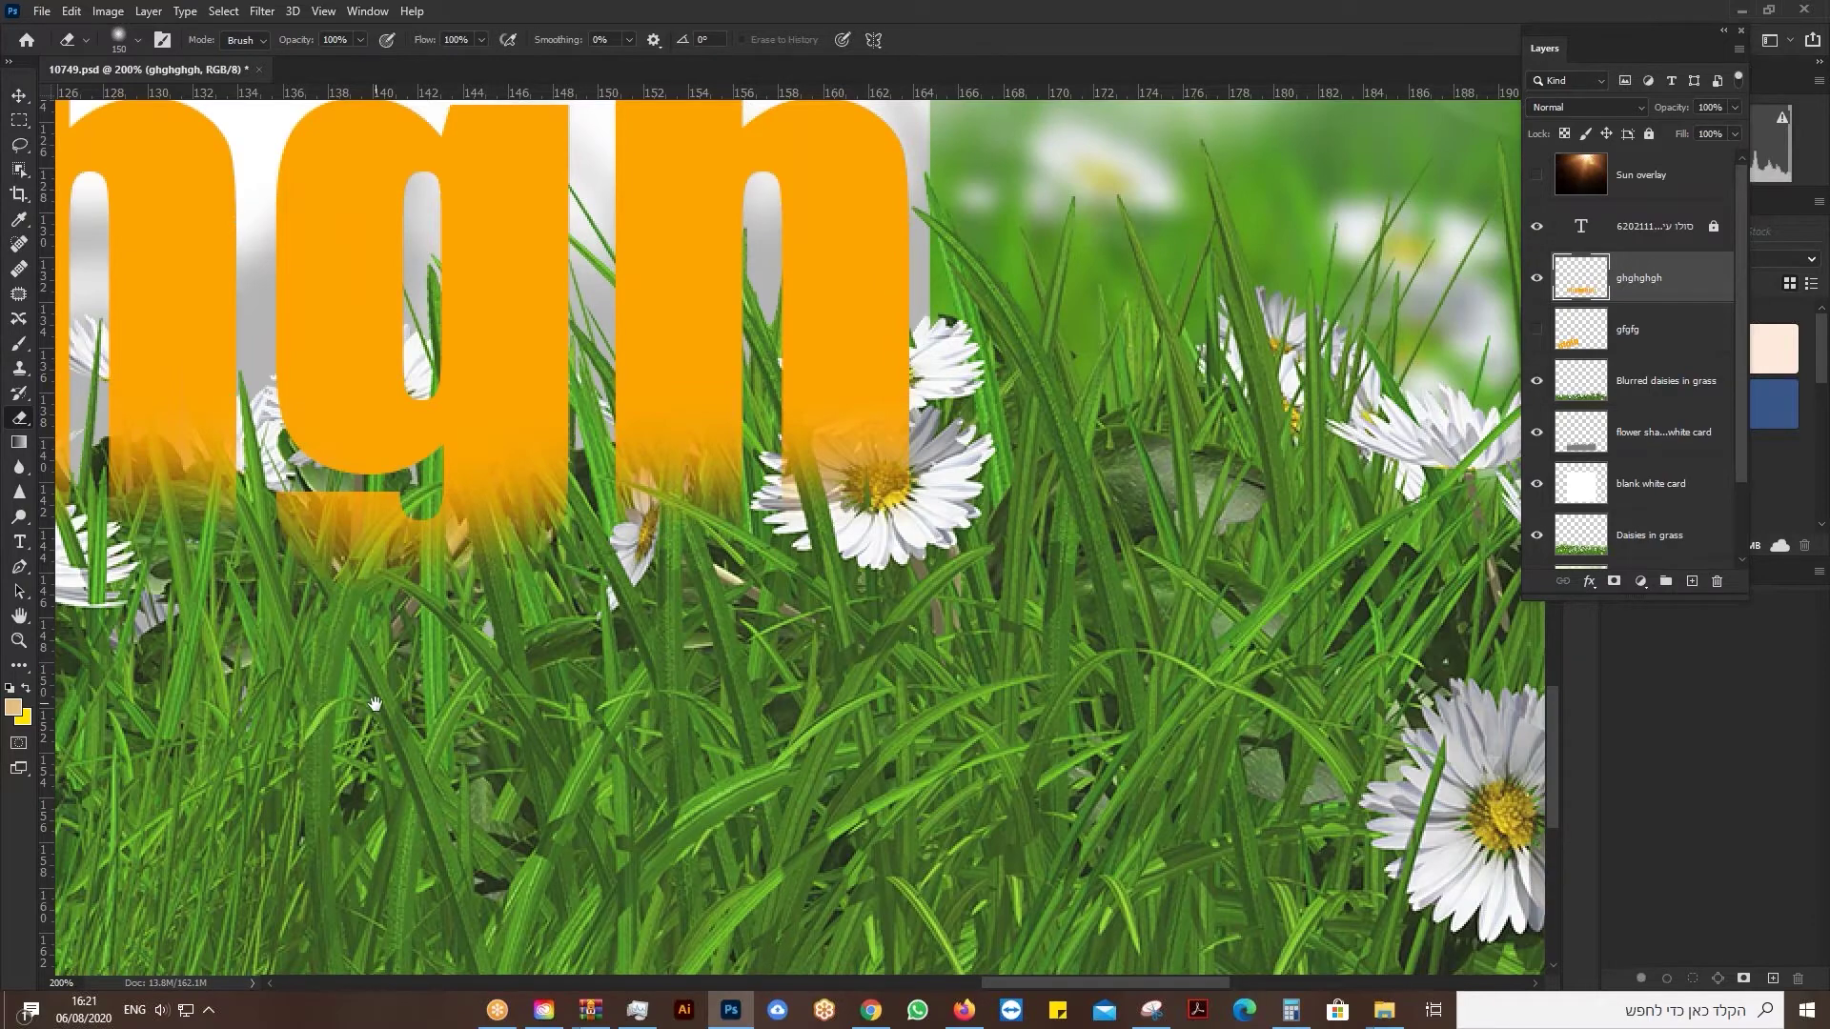
Hide the "ghghghgh" layer and show the slanted "gfgfg" layer instead.
drag(375, 703, 963, 734)
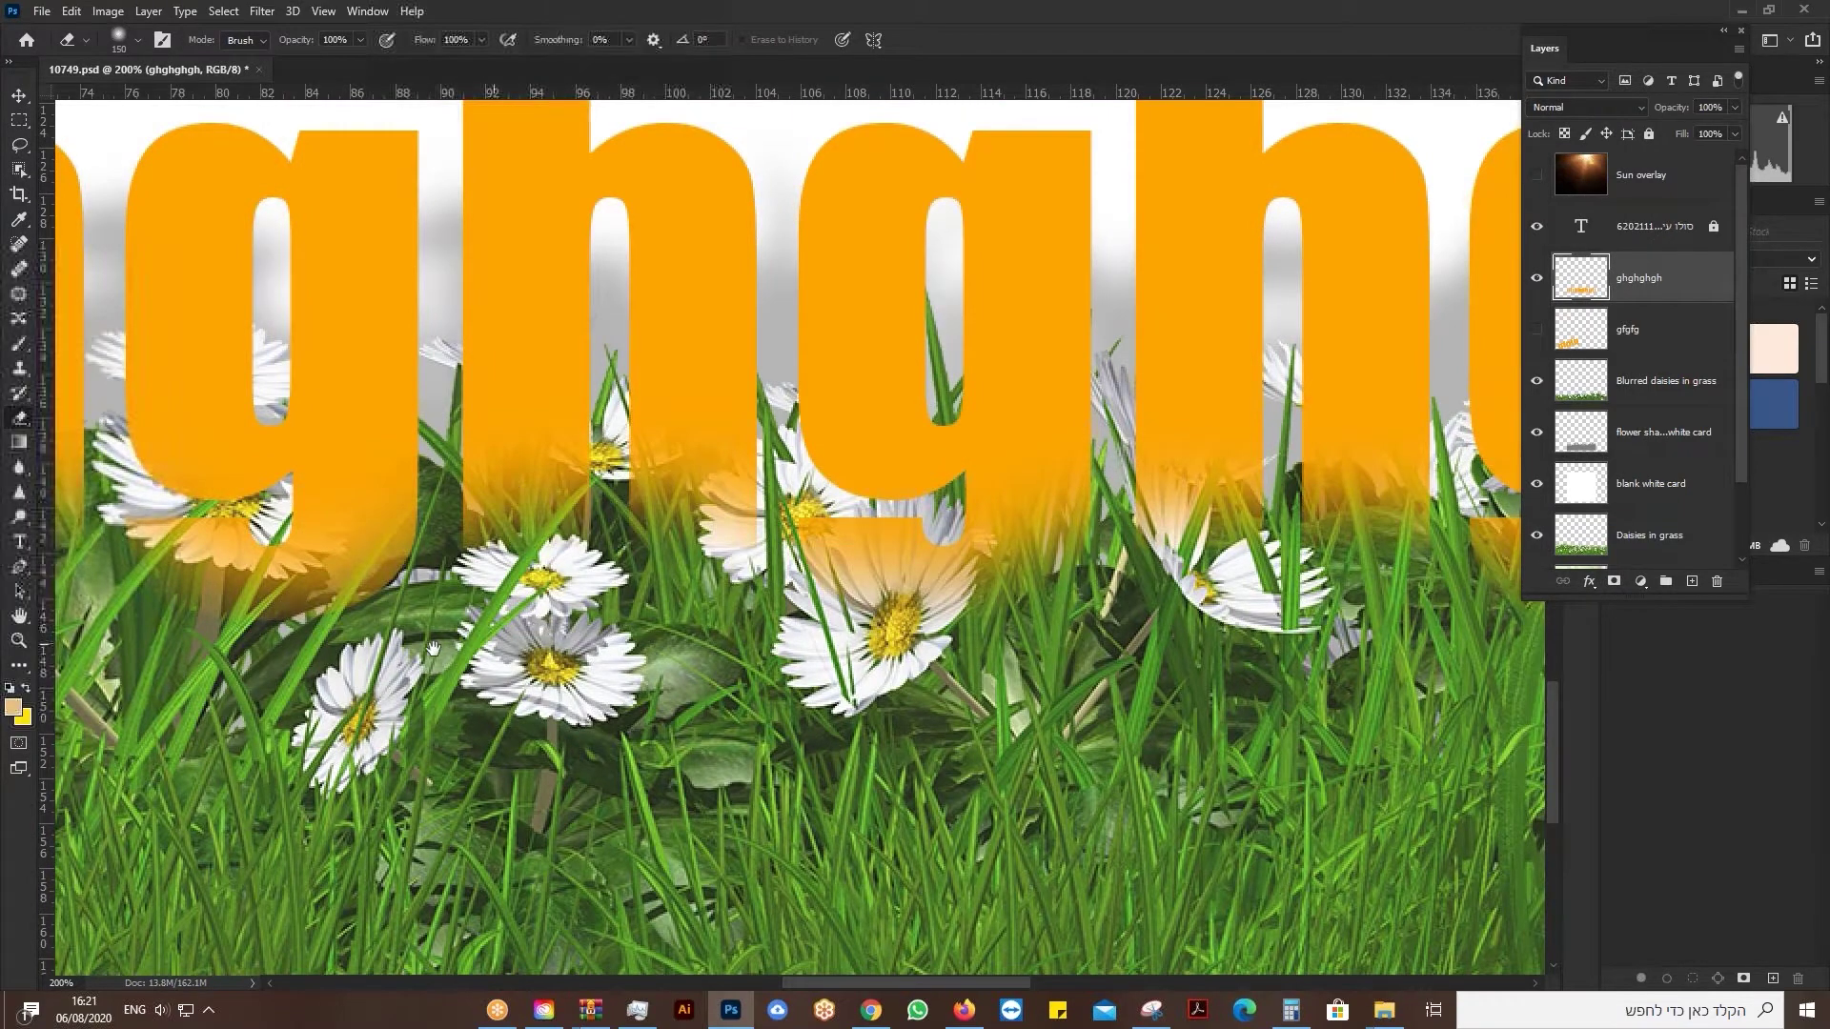
drag(434, 649, 705, 707)
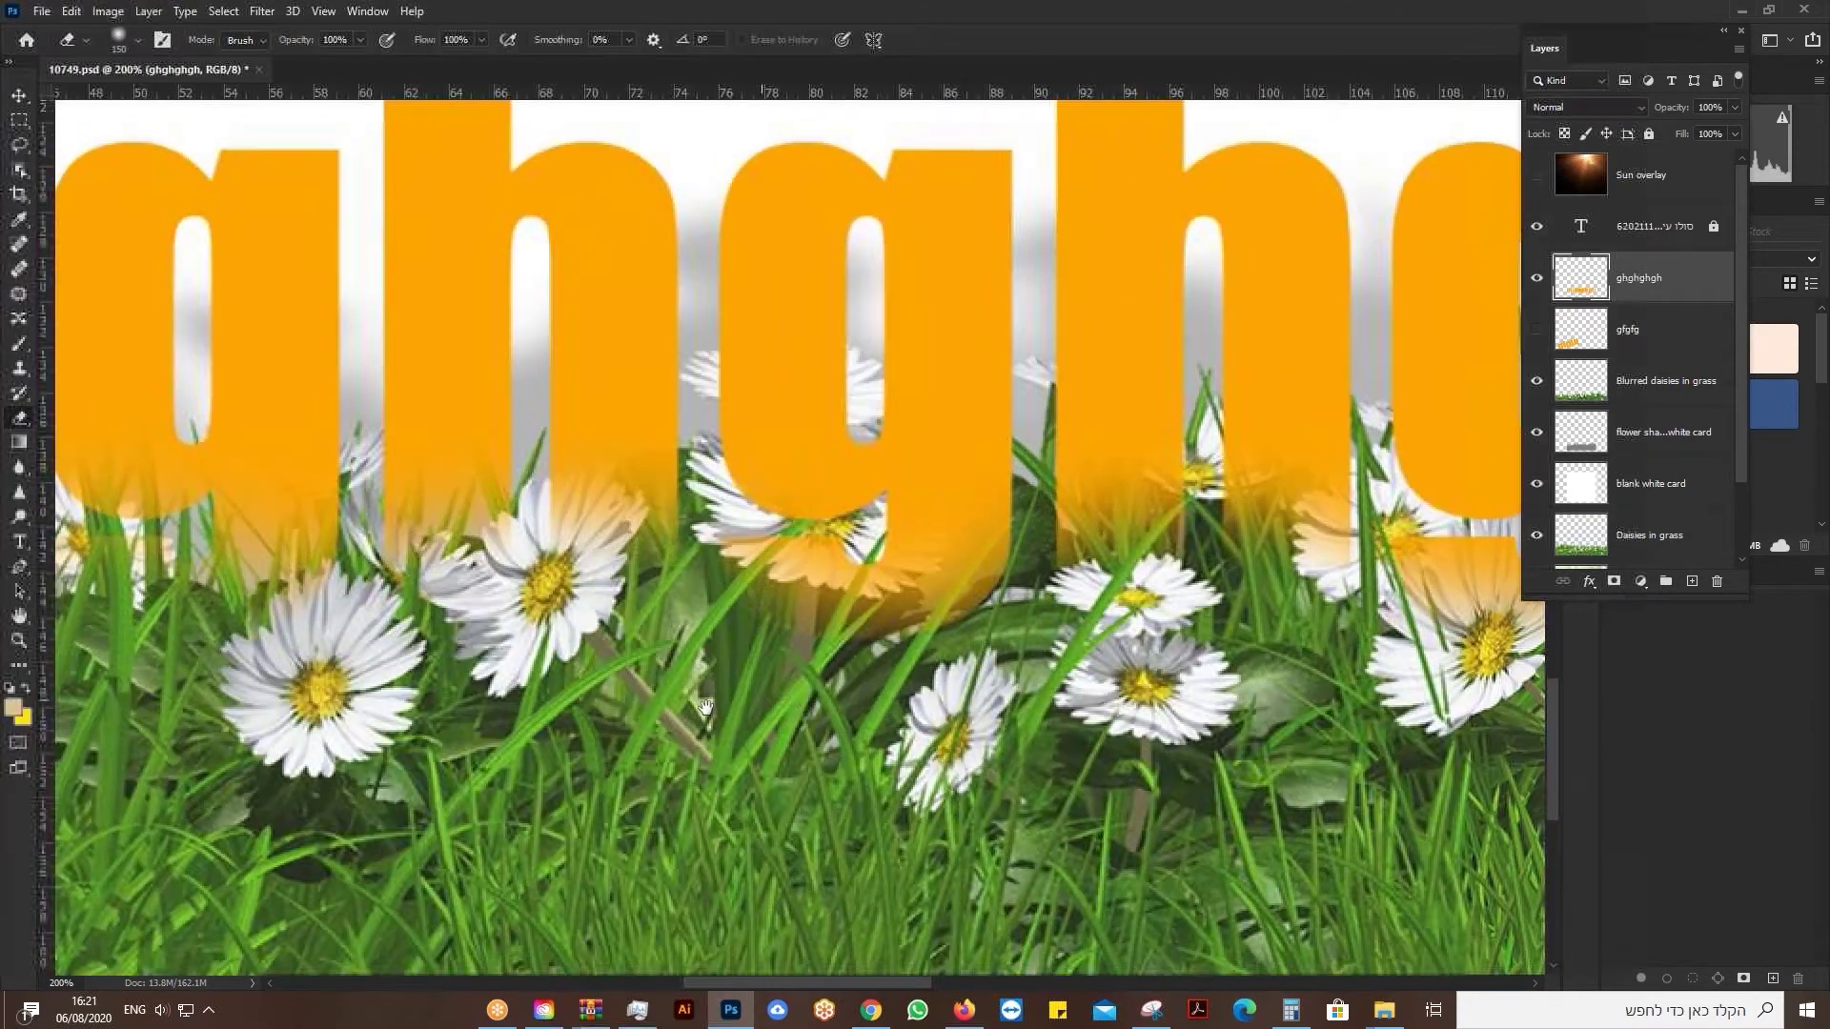
drag(552, 724, 895, 744)
key(ctrl+0)
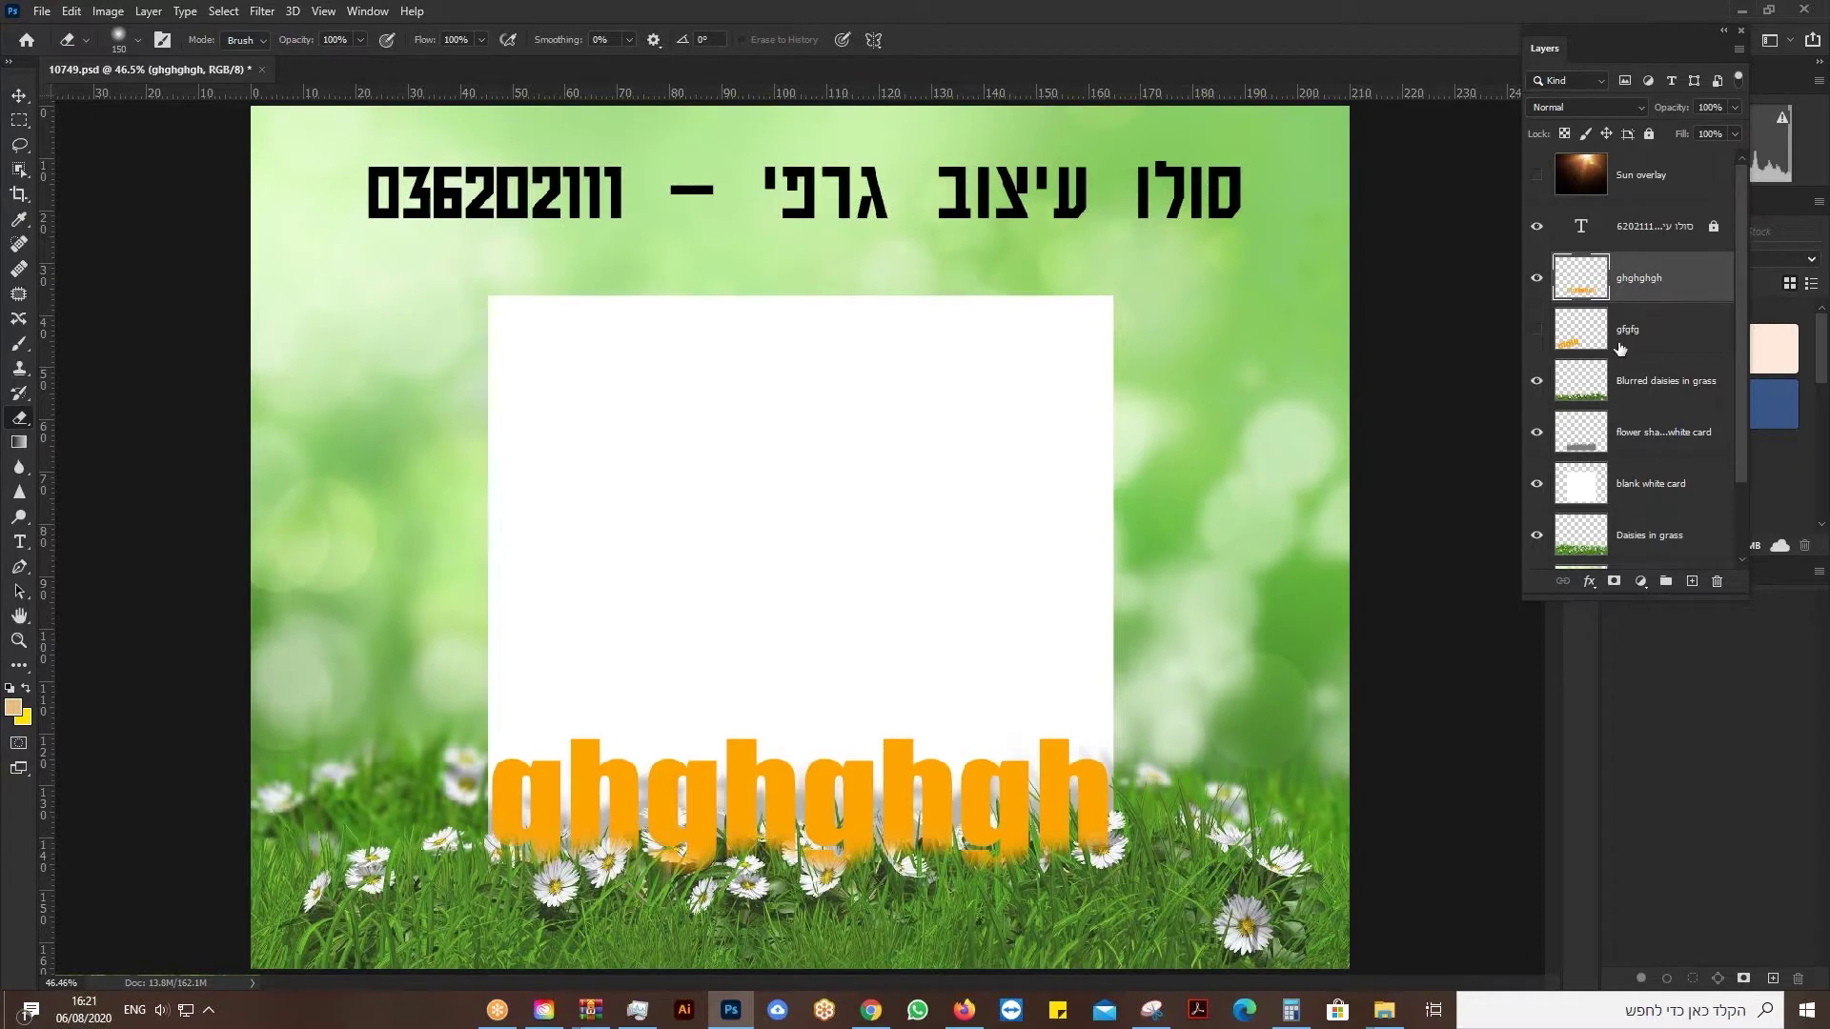
click(1536, 278)
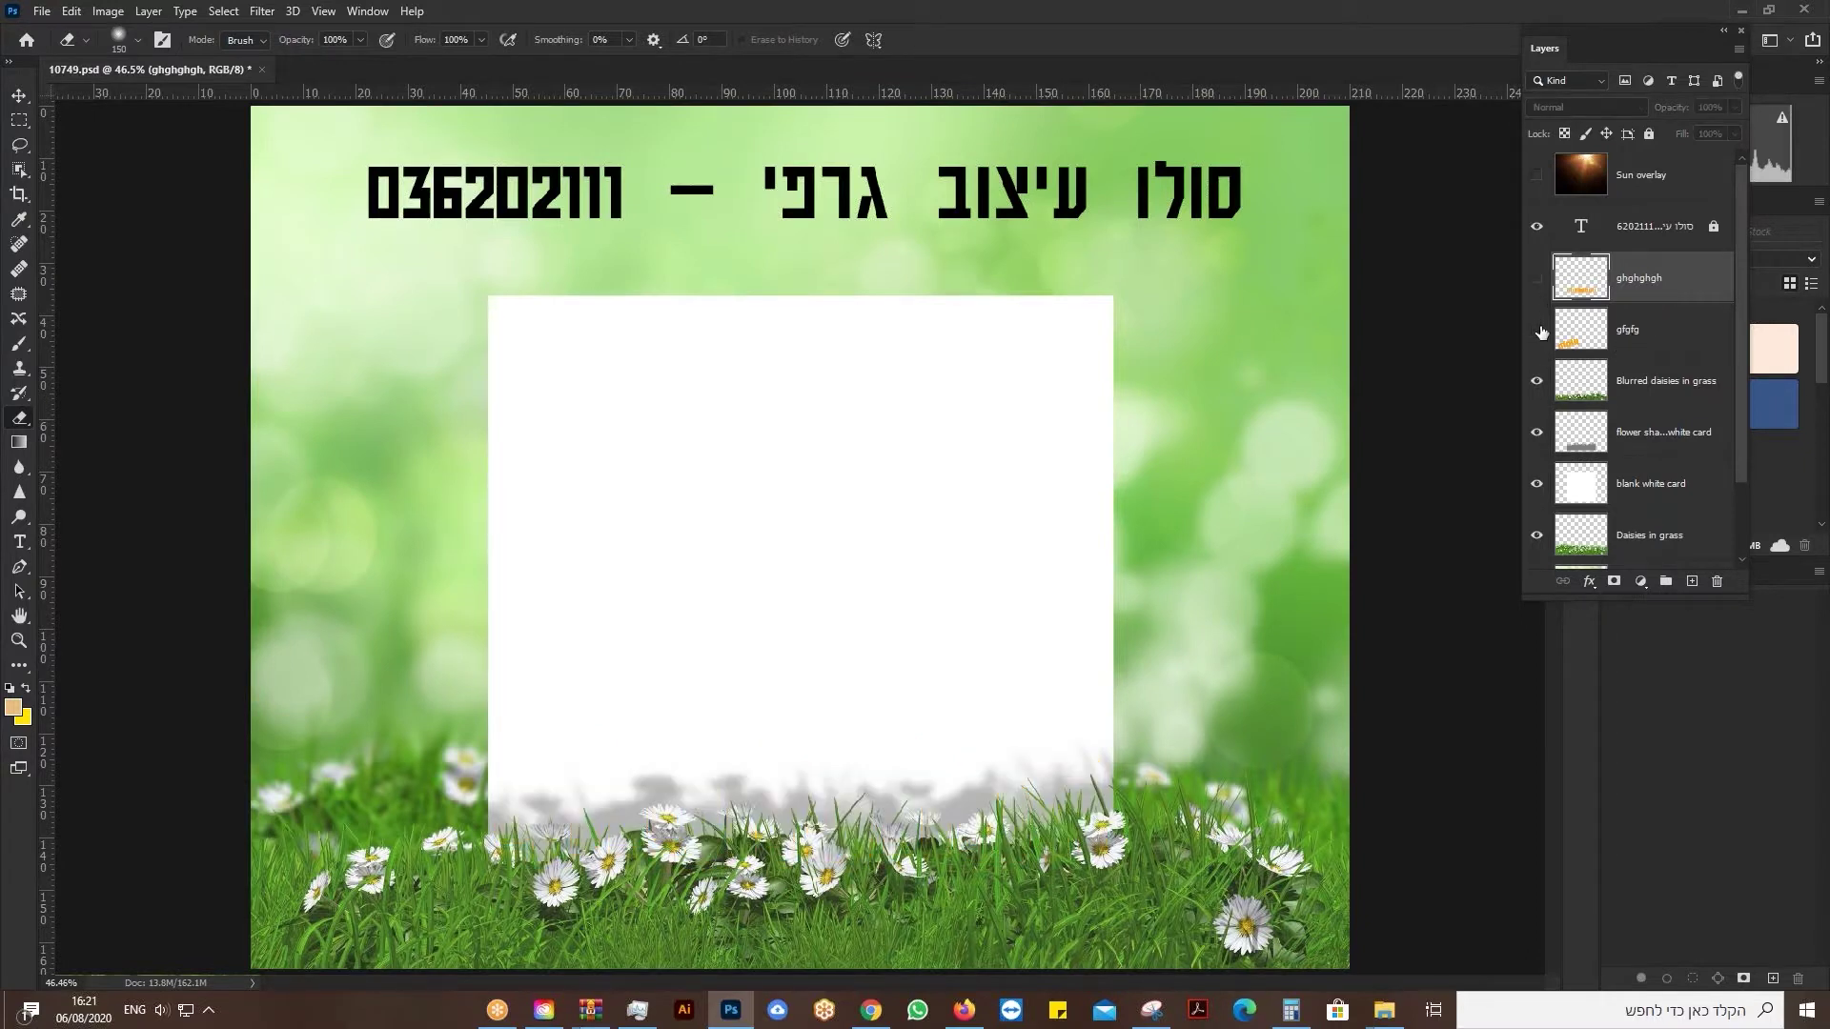
click(1537, 330)
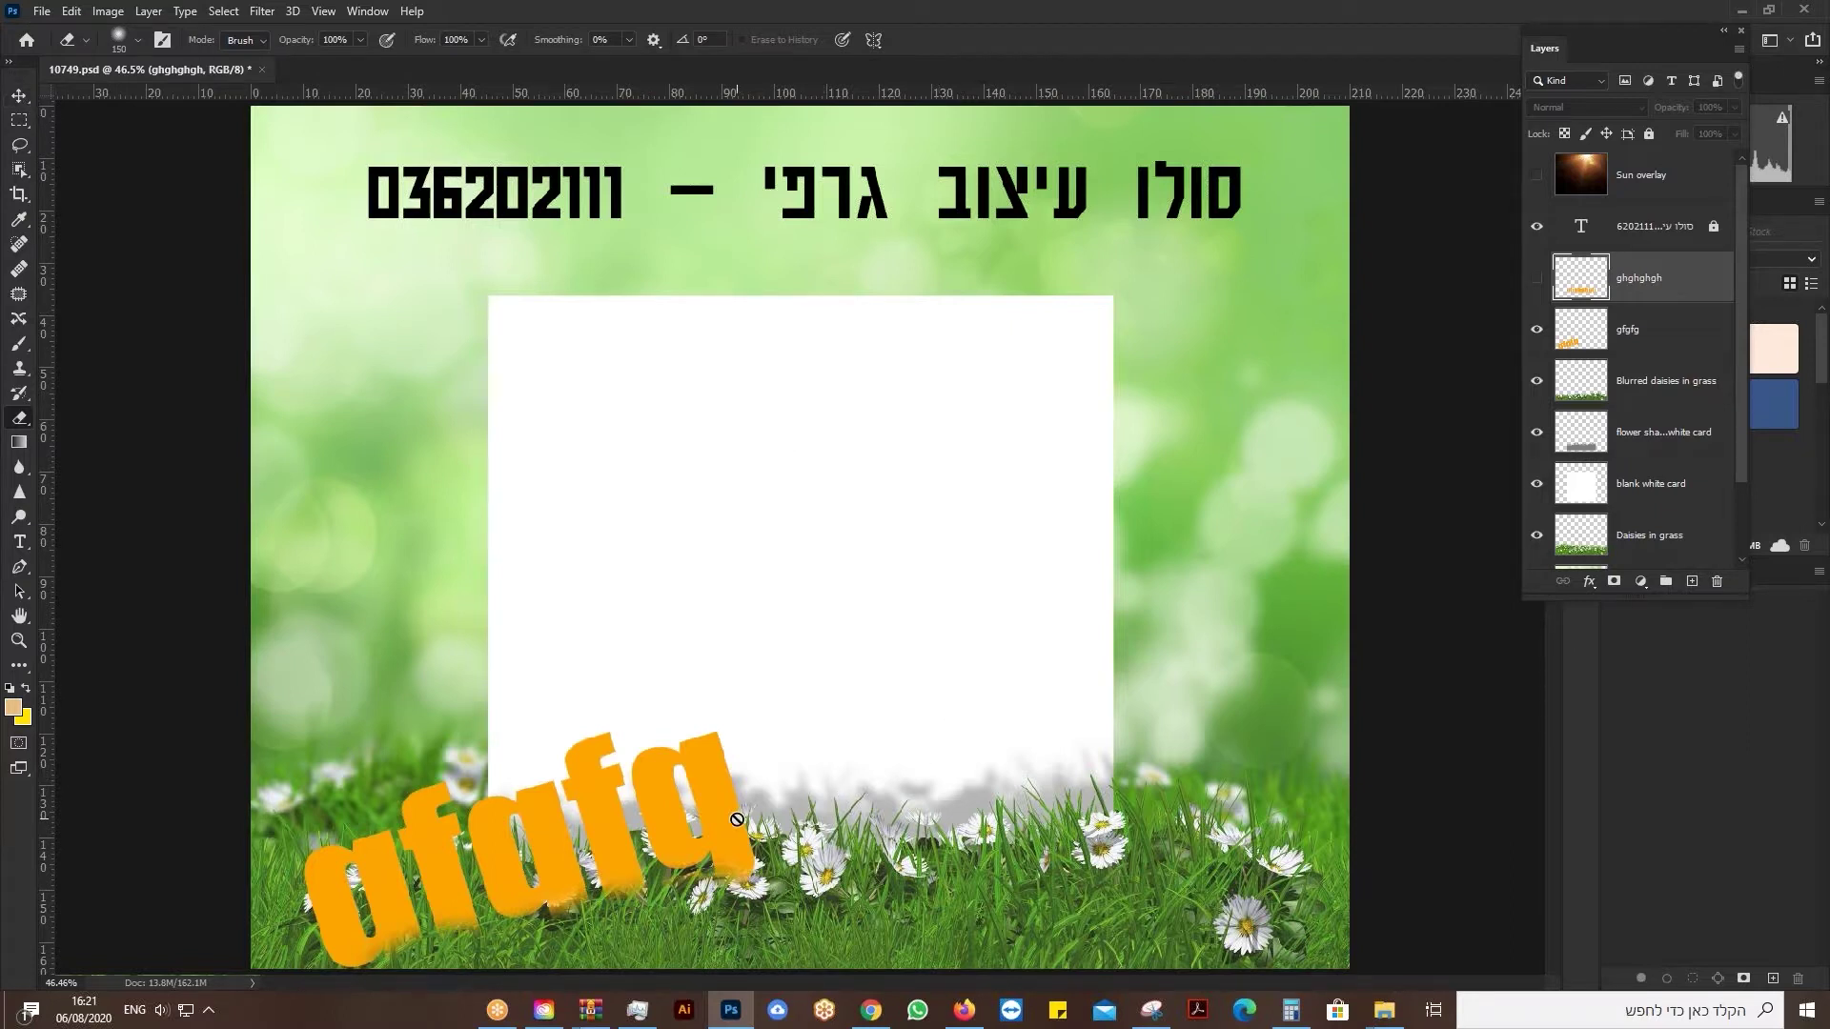
Delete the "ghghghgh" layer and hide the slanted orange "gfgfg" layer.
key(Delete)
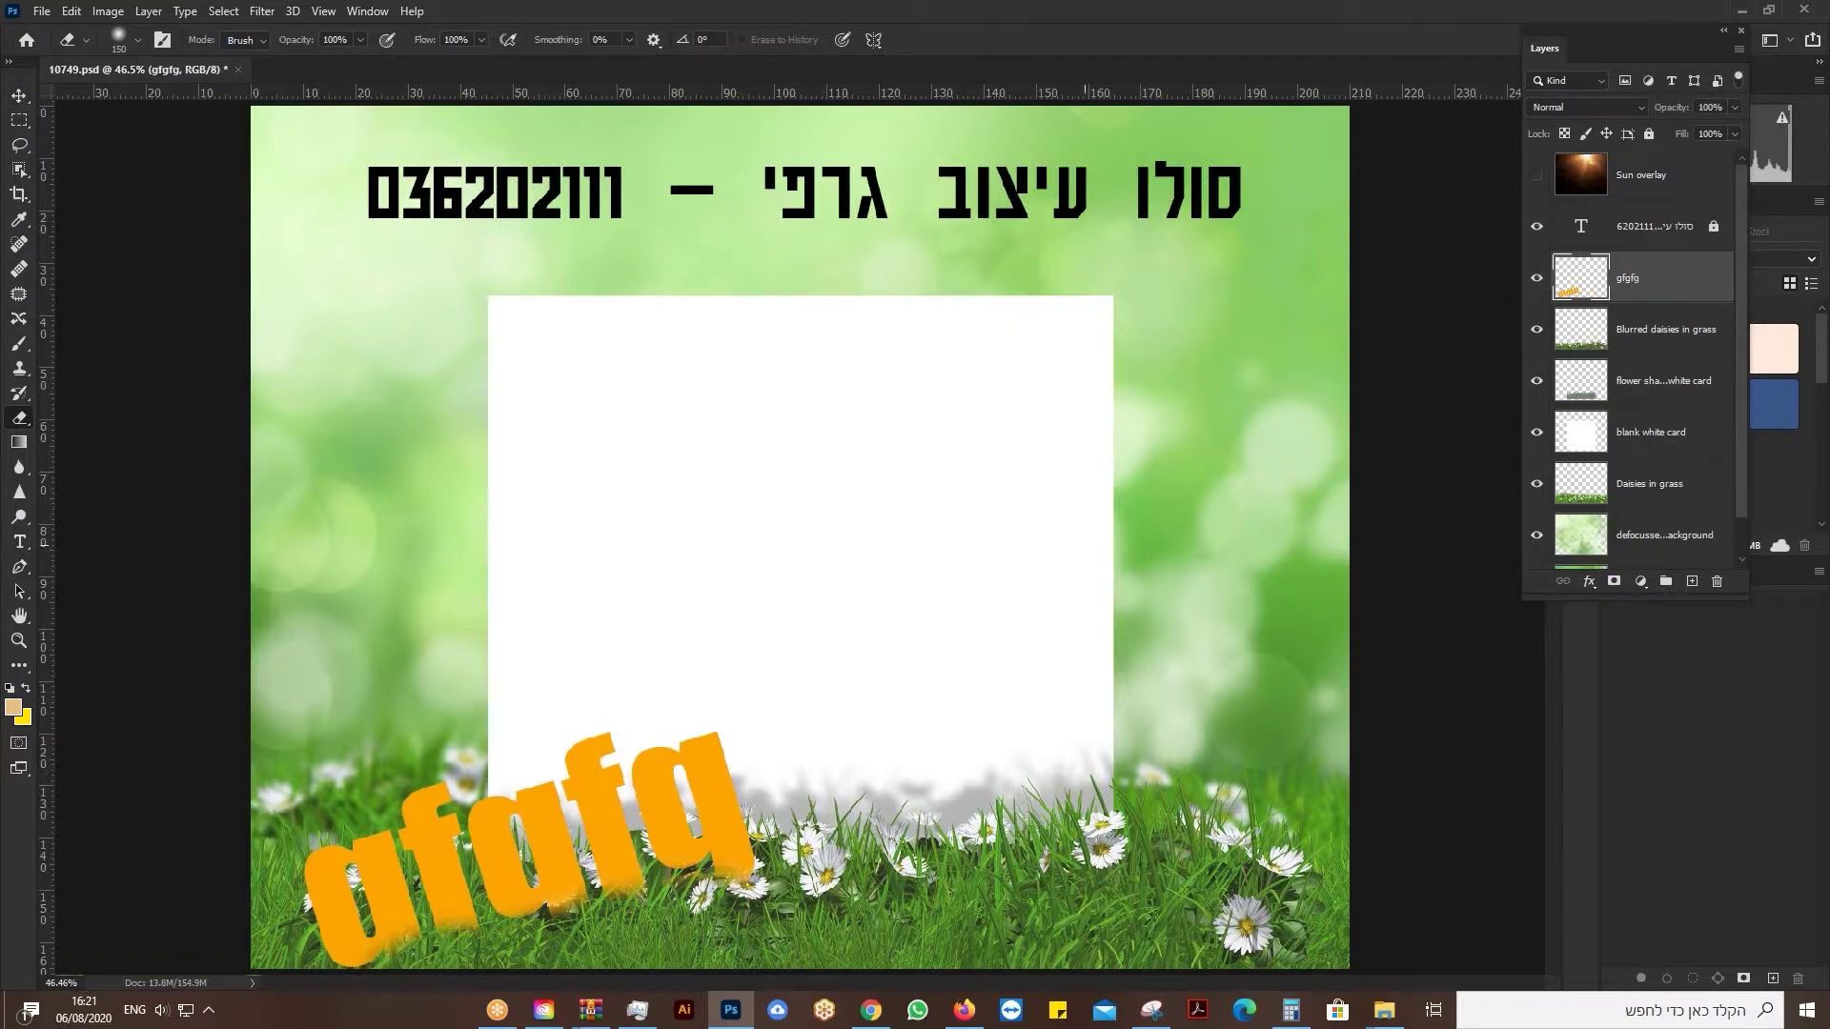
click(1536, 278)
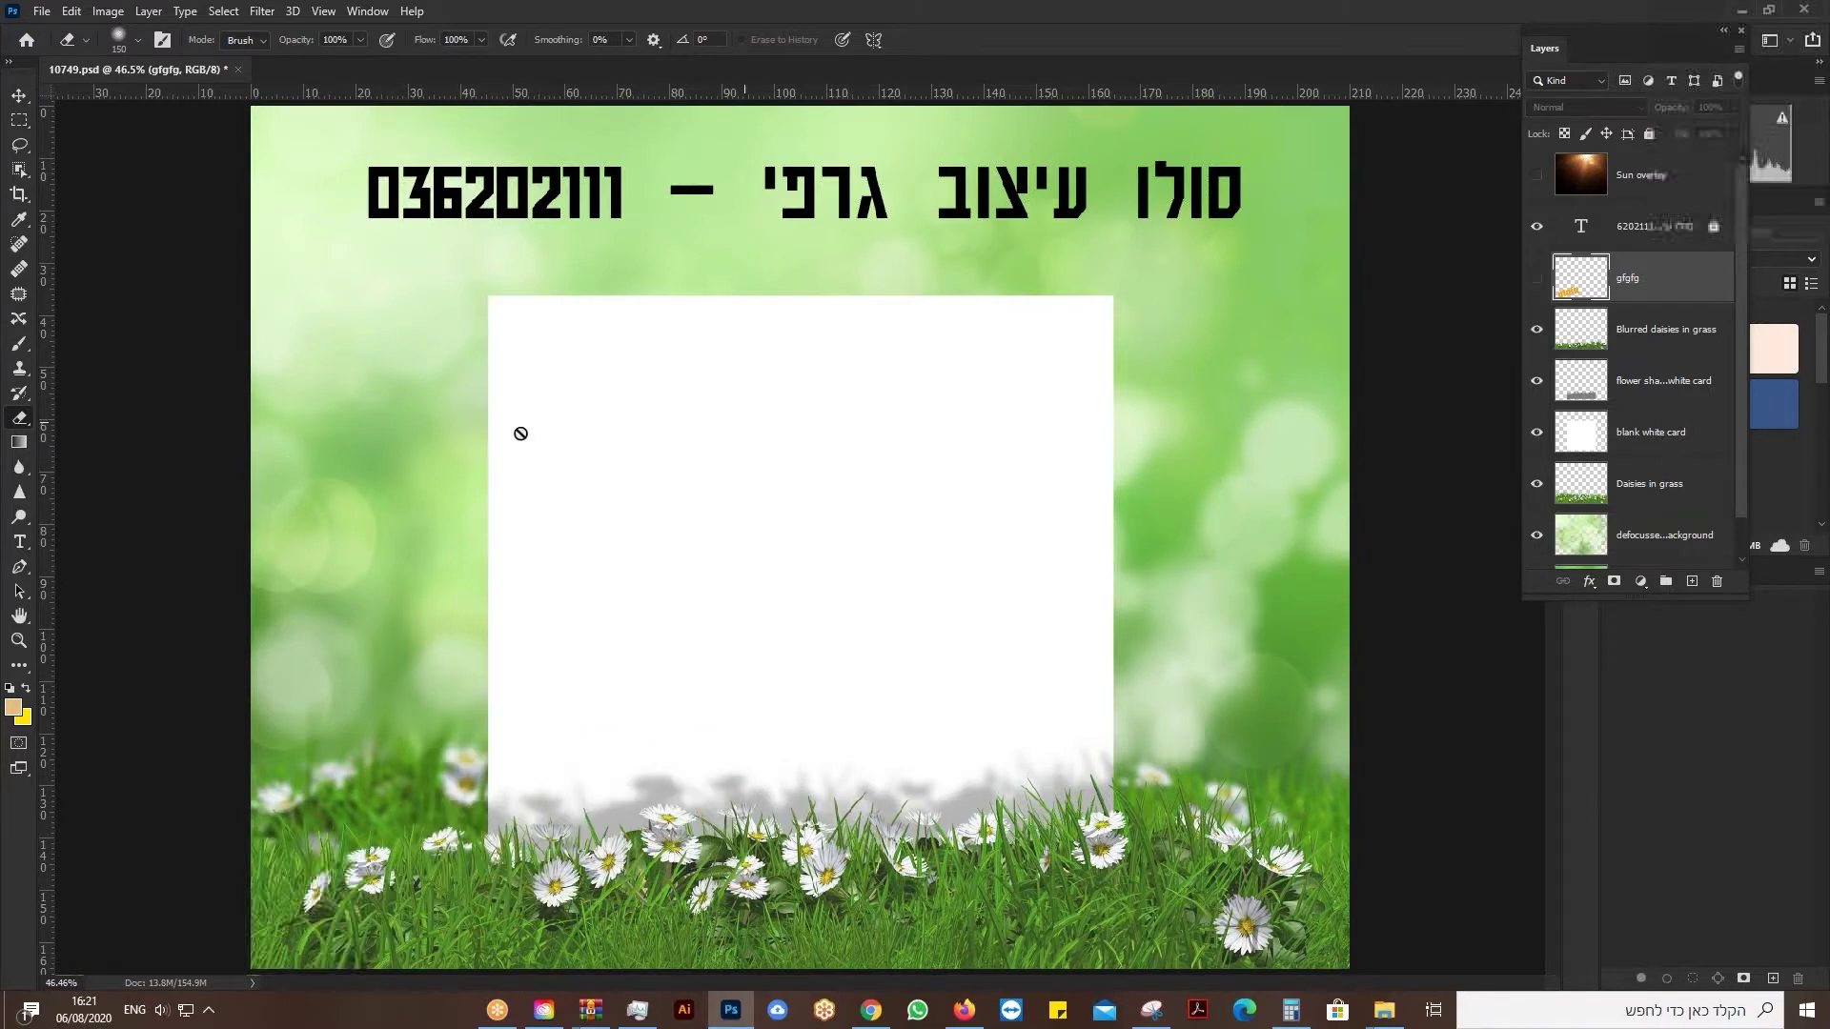
Add the text "dfdfdfd" in orange 72 pt Impact on the white card.
click(30, 544)
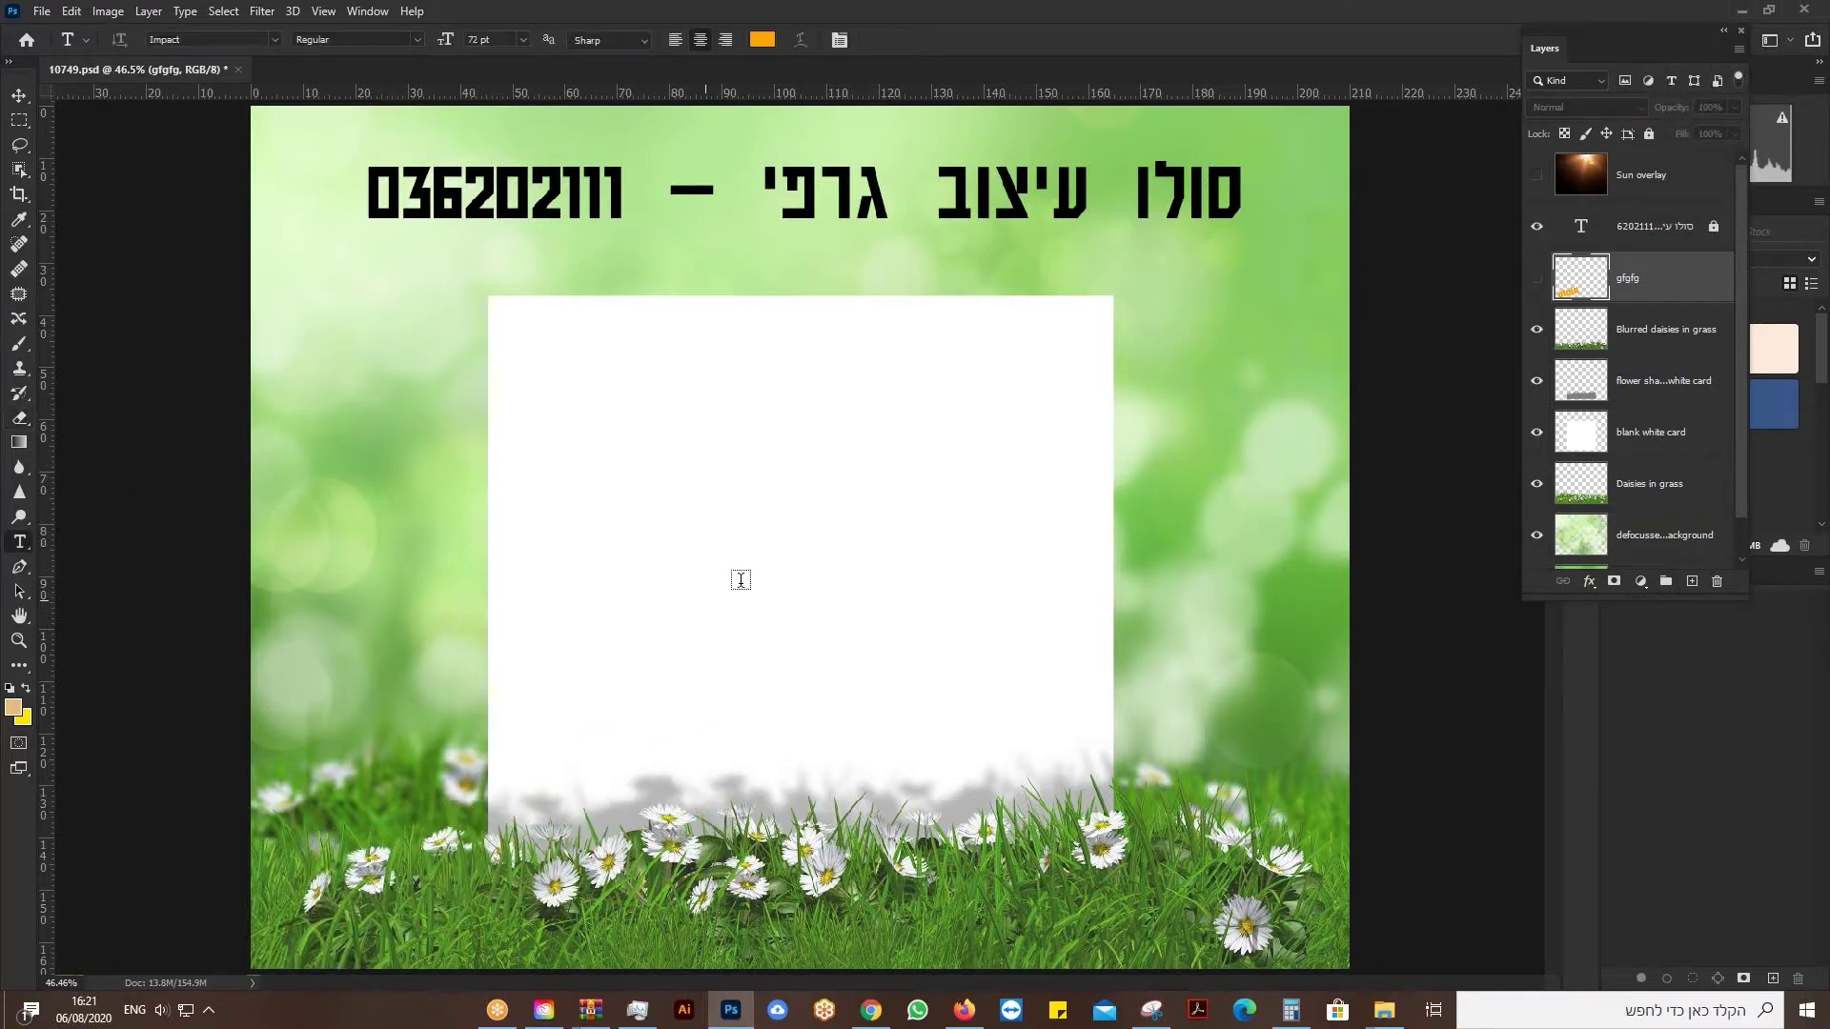
click(759, 531)
text(dfdfdfd)
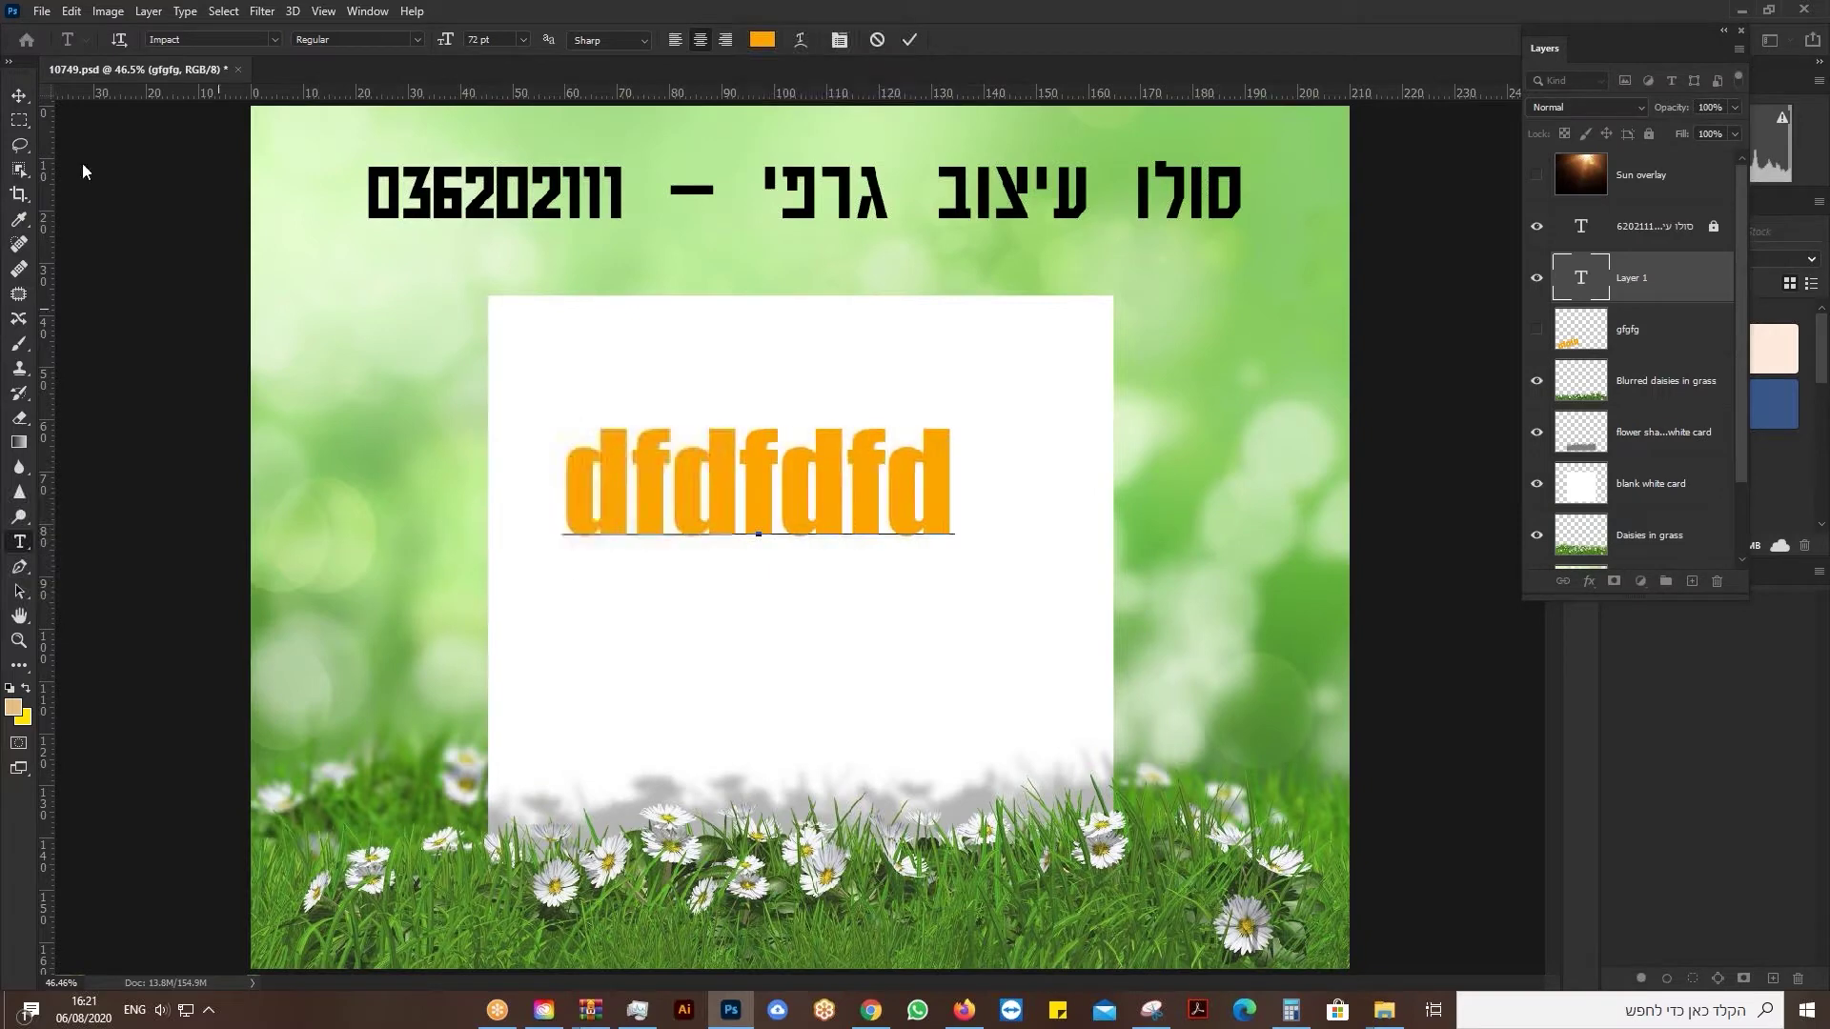
click(19, 95)
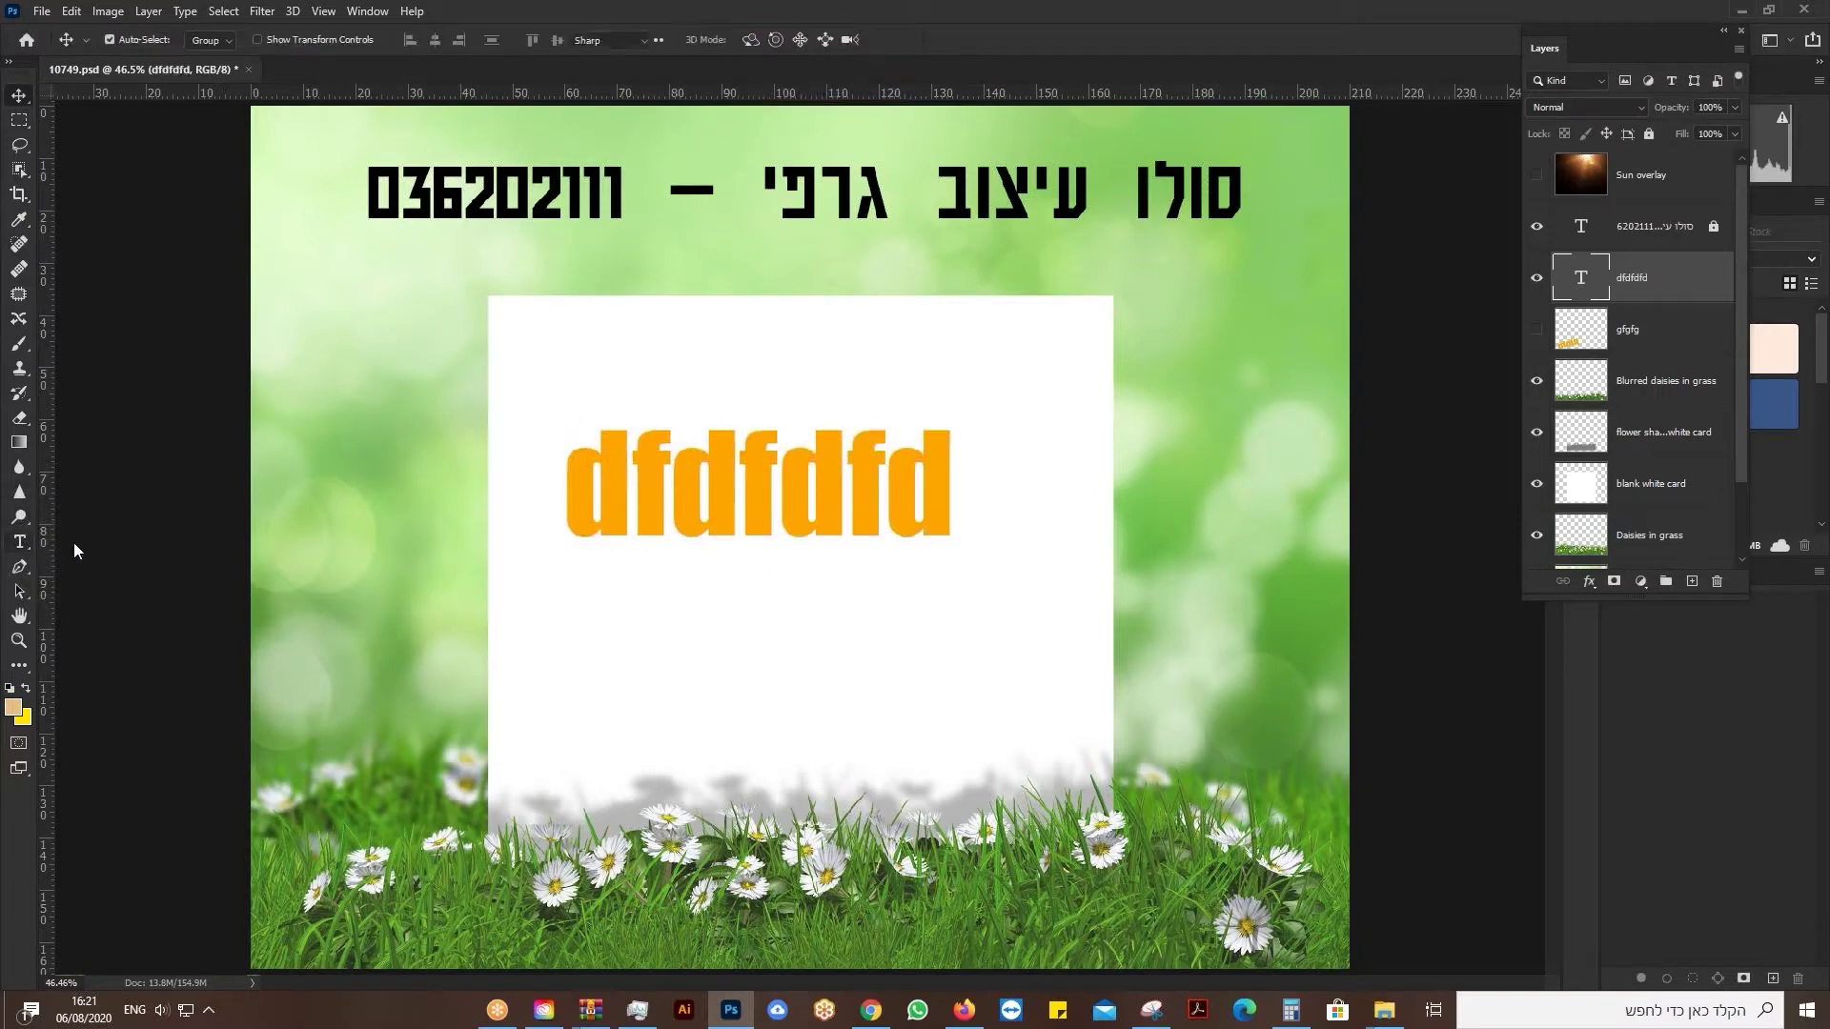
Recolor the "dfdfdfd" text light green (87cb64) by sampling the blurred green background beside the white card.
click(763, 41)
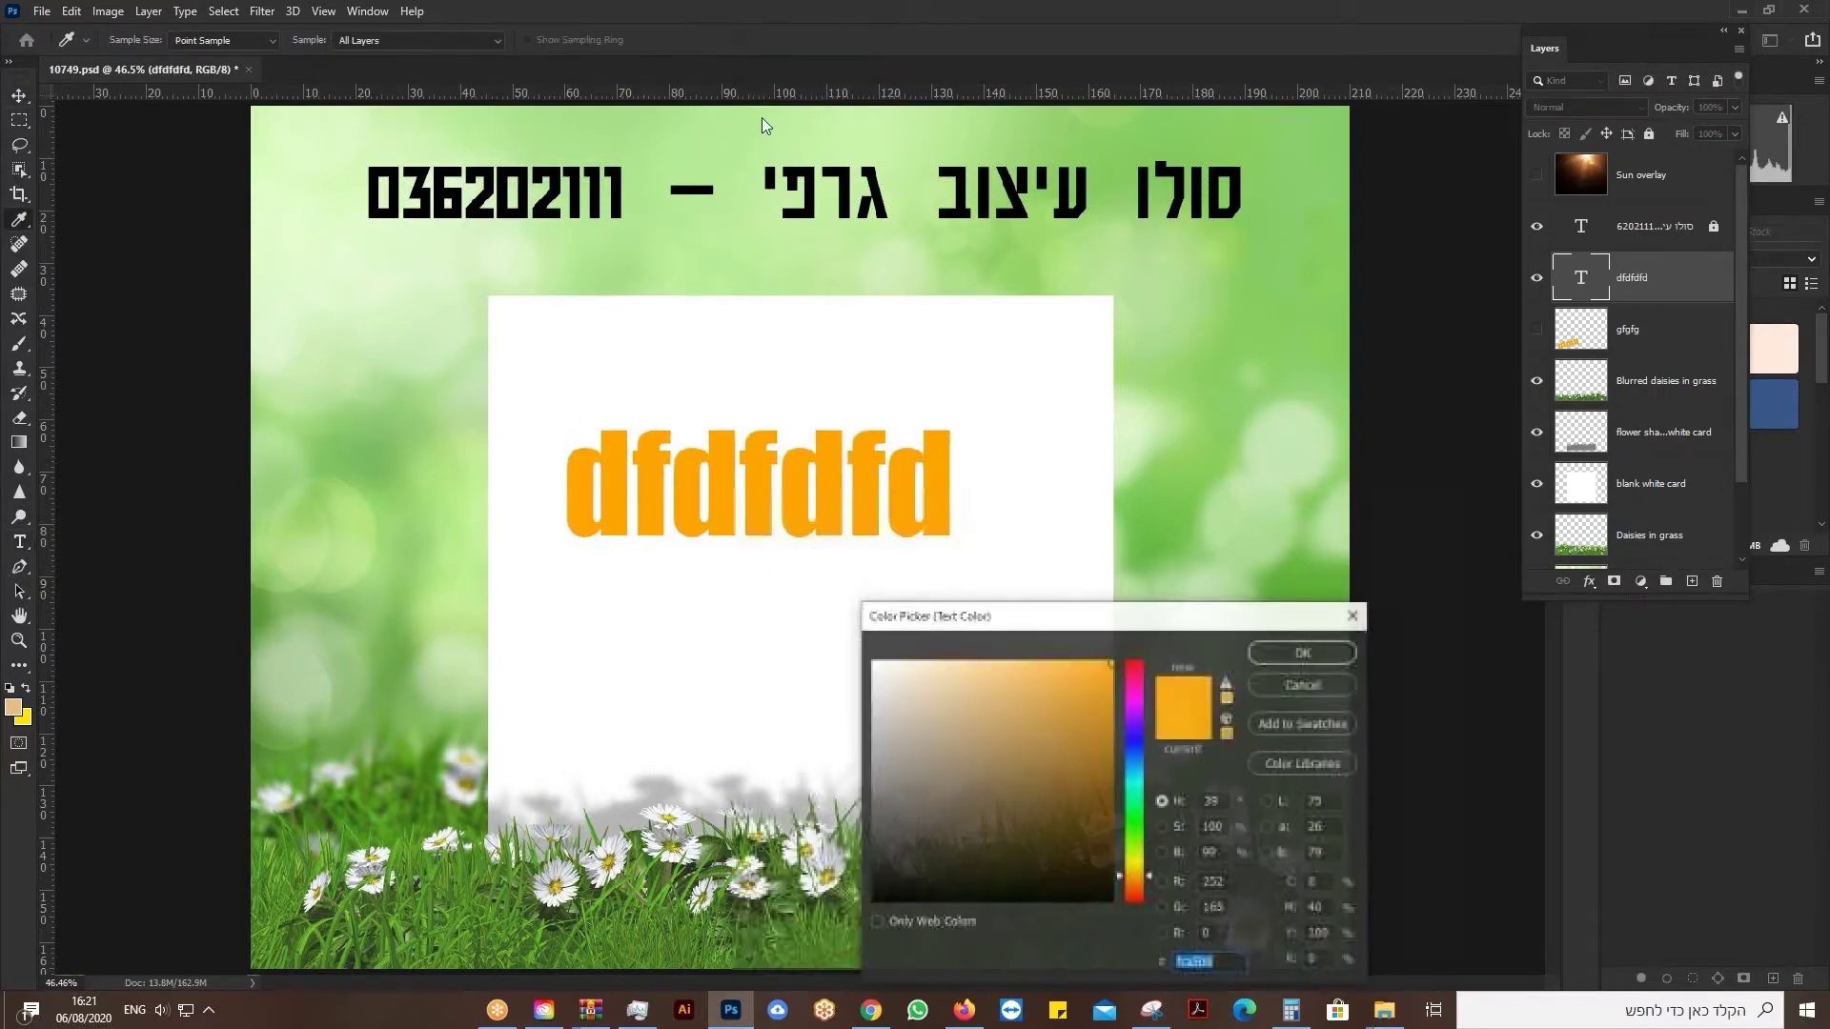
click(1128, 757)
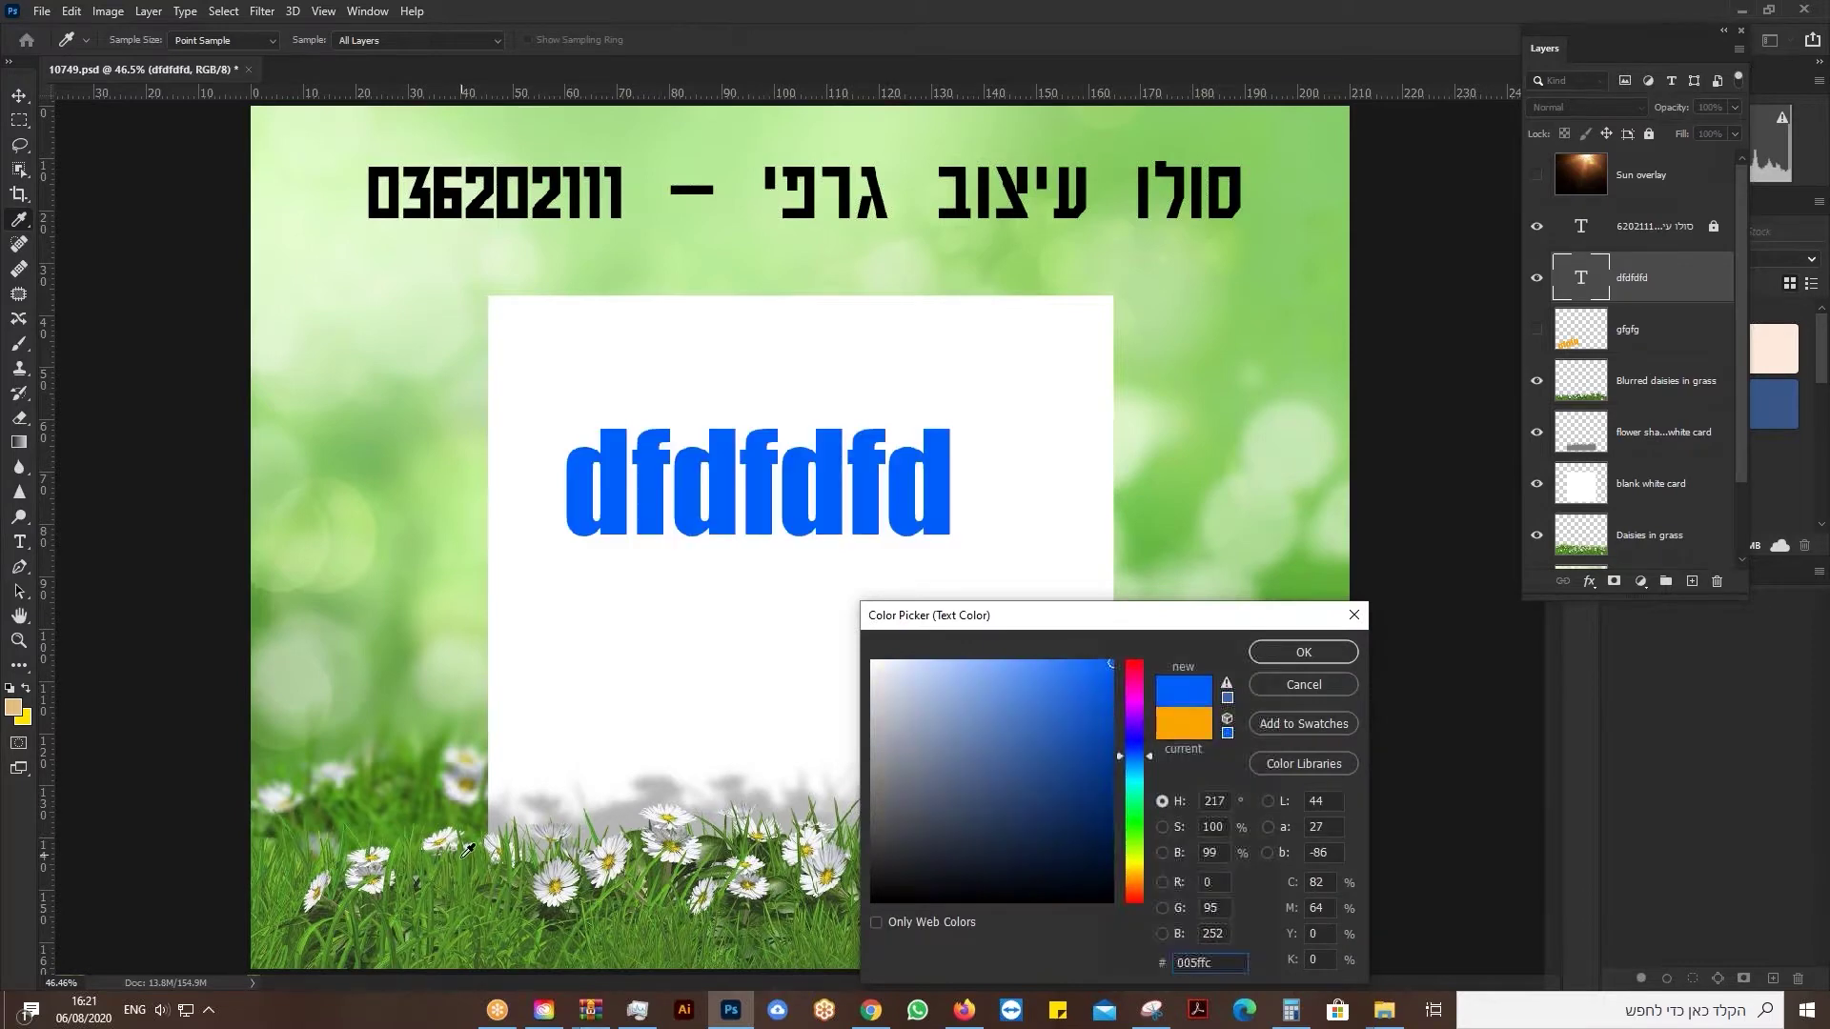
click(1132, 839)
click(1054, 755)
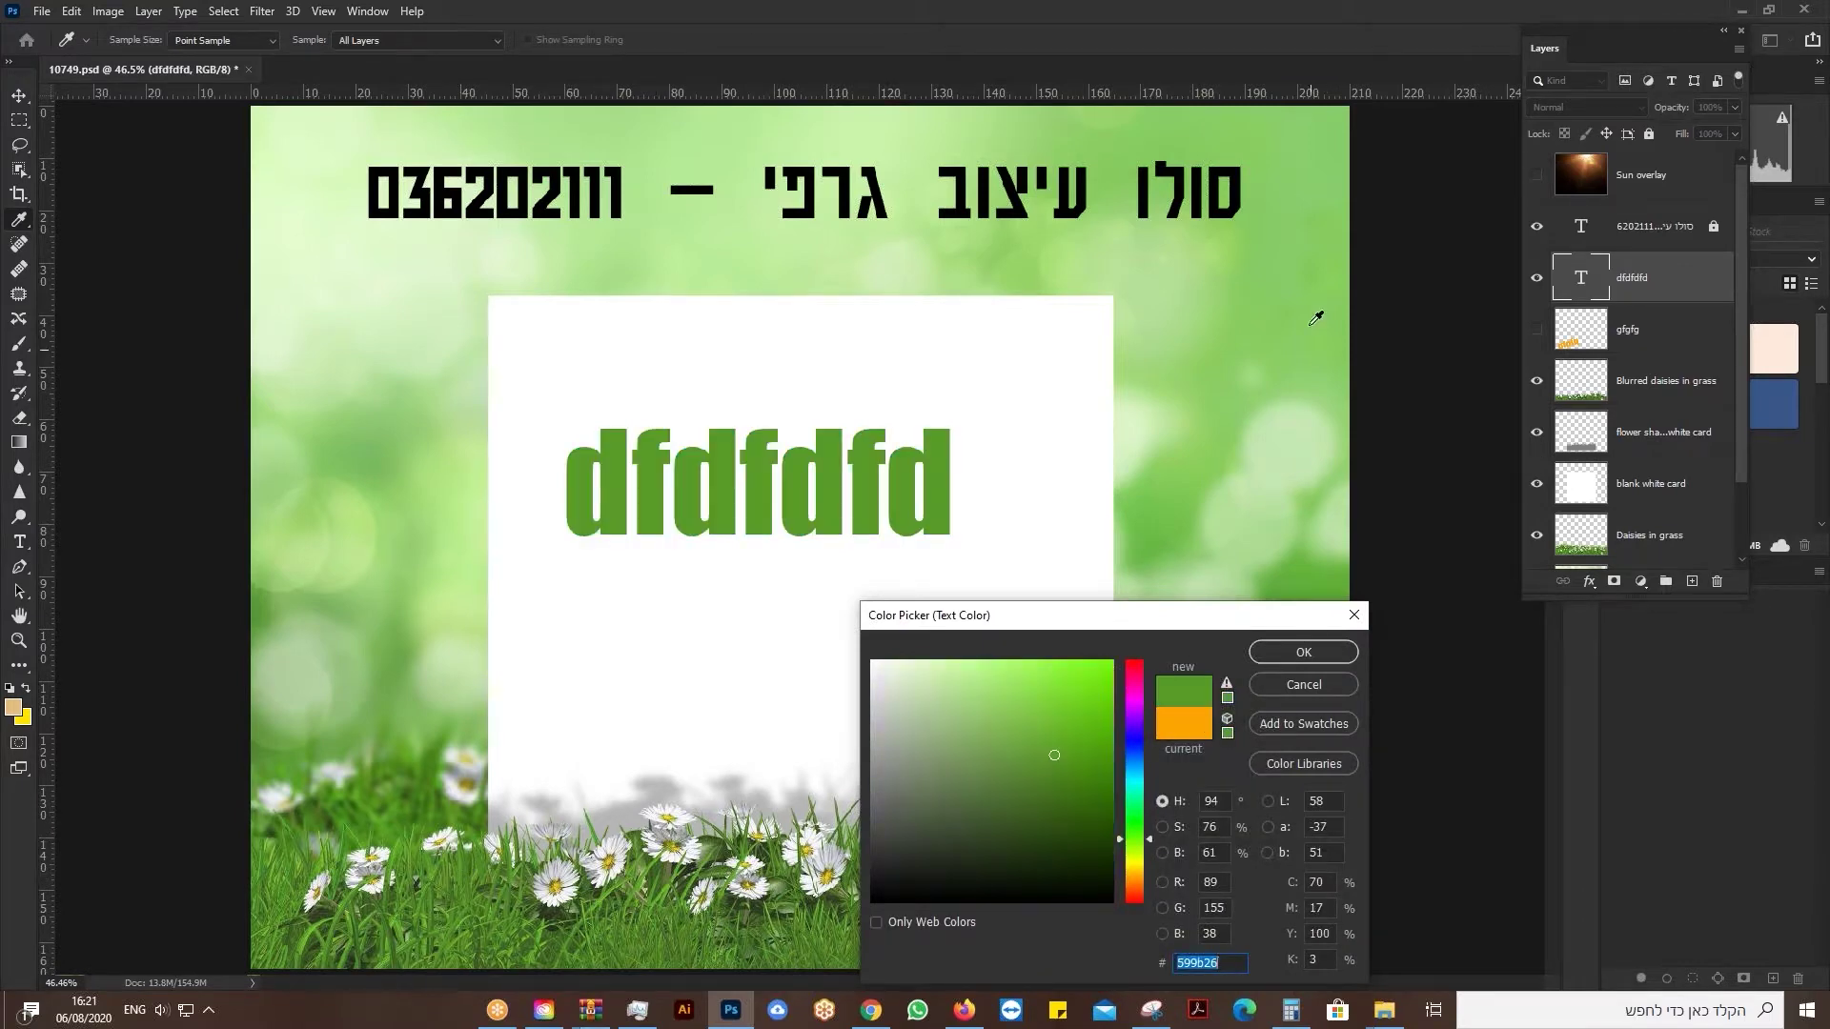
click(1329, 420)
click(1317, 652)
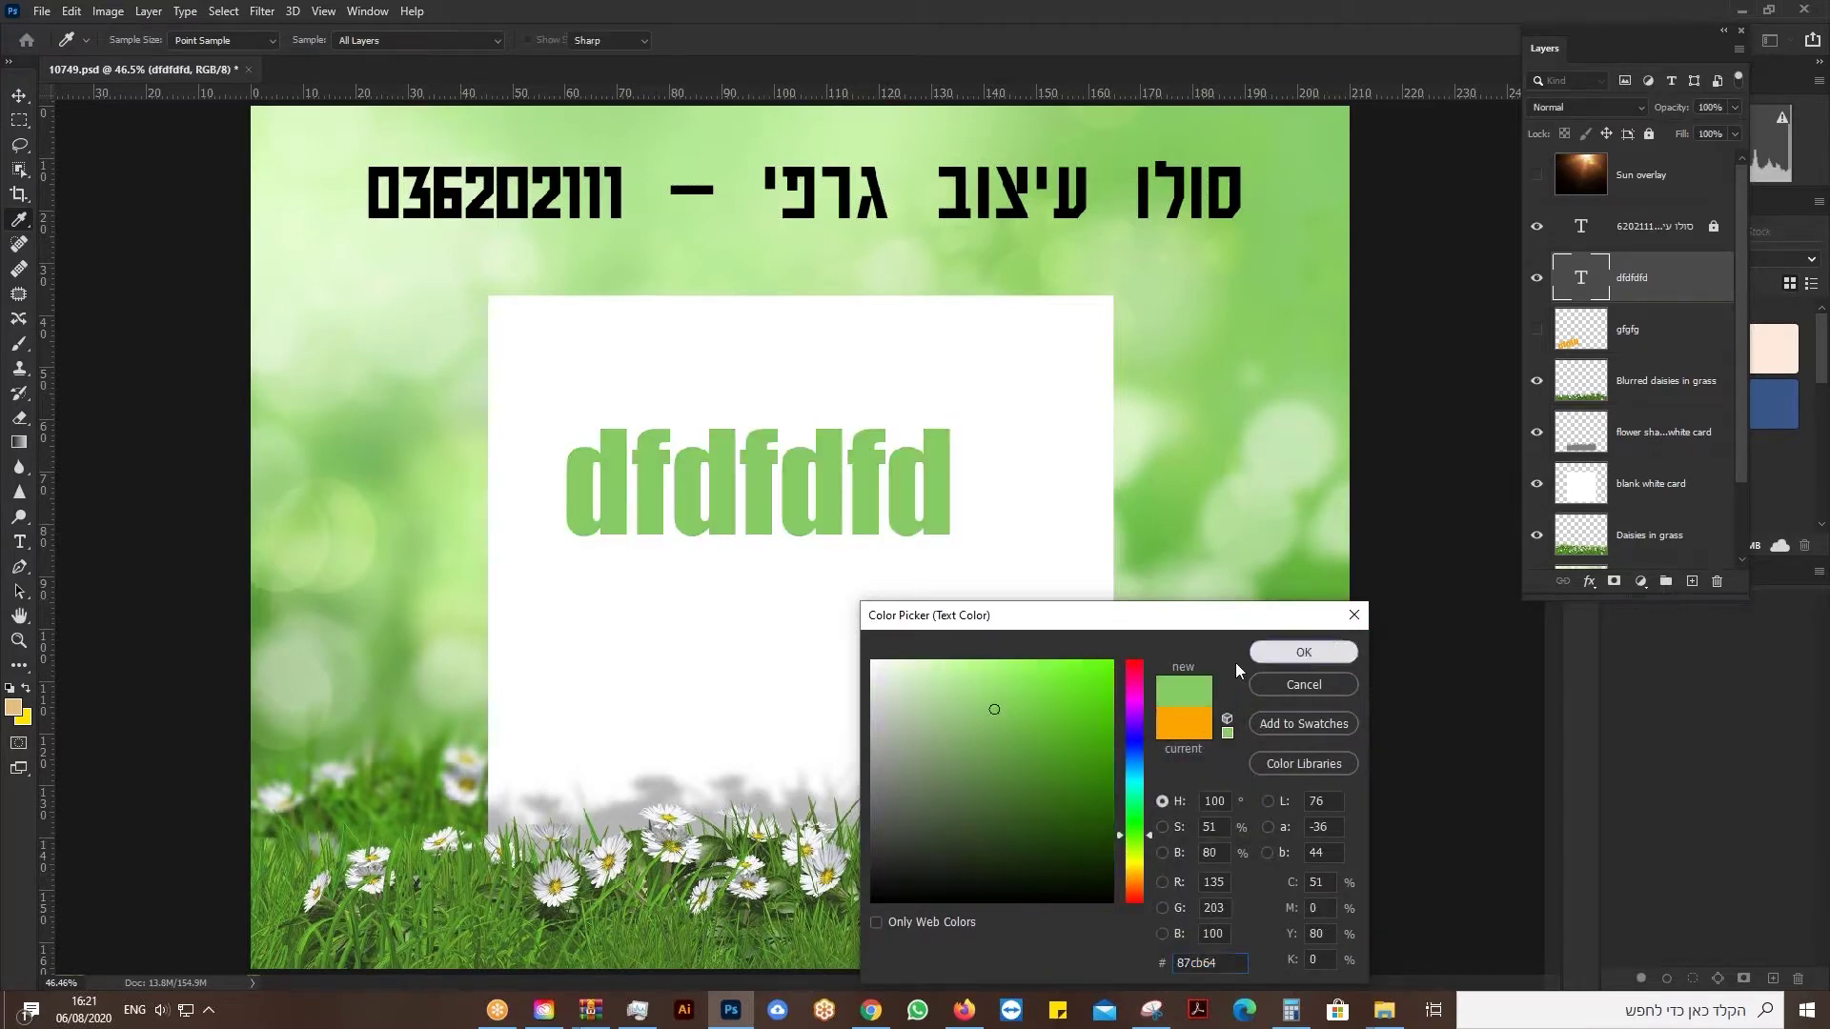
Rotate the green "dfdfdfd" text about 18° counterclockwise, enlarge it to about 122%, and place it over the grass at the picture's lower-left corner.
click(19, 98)
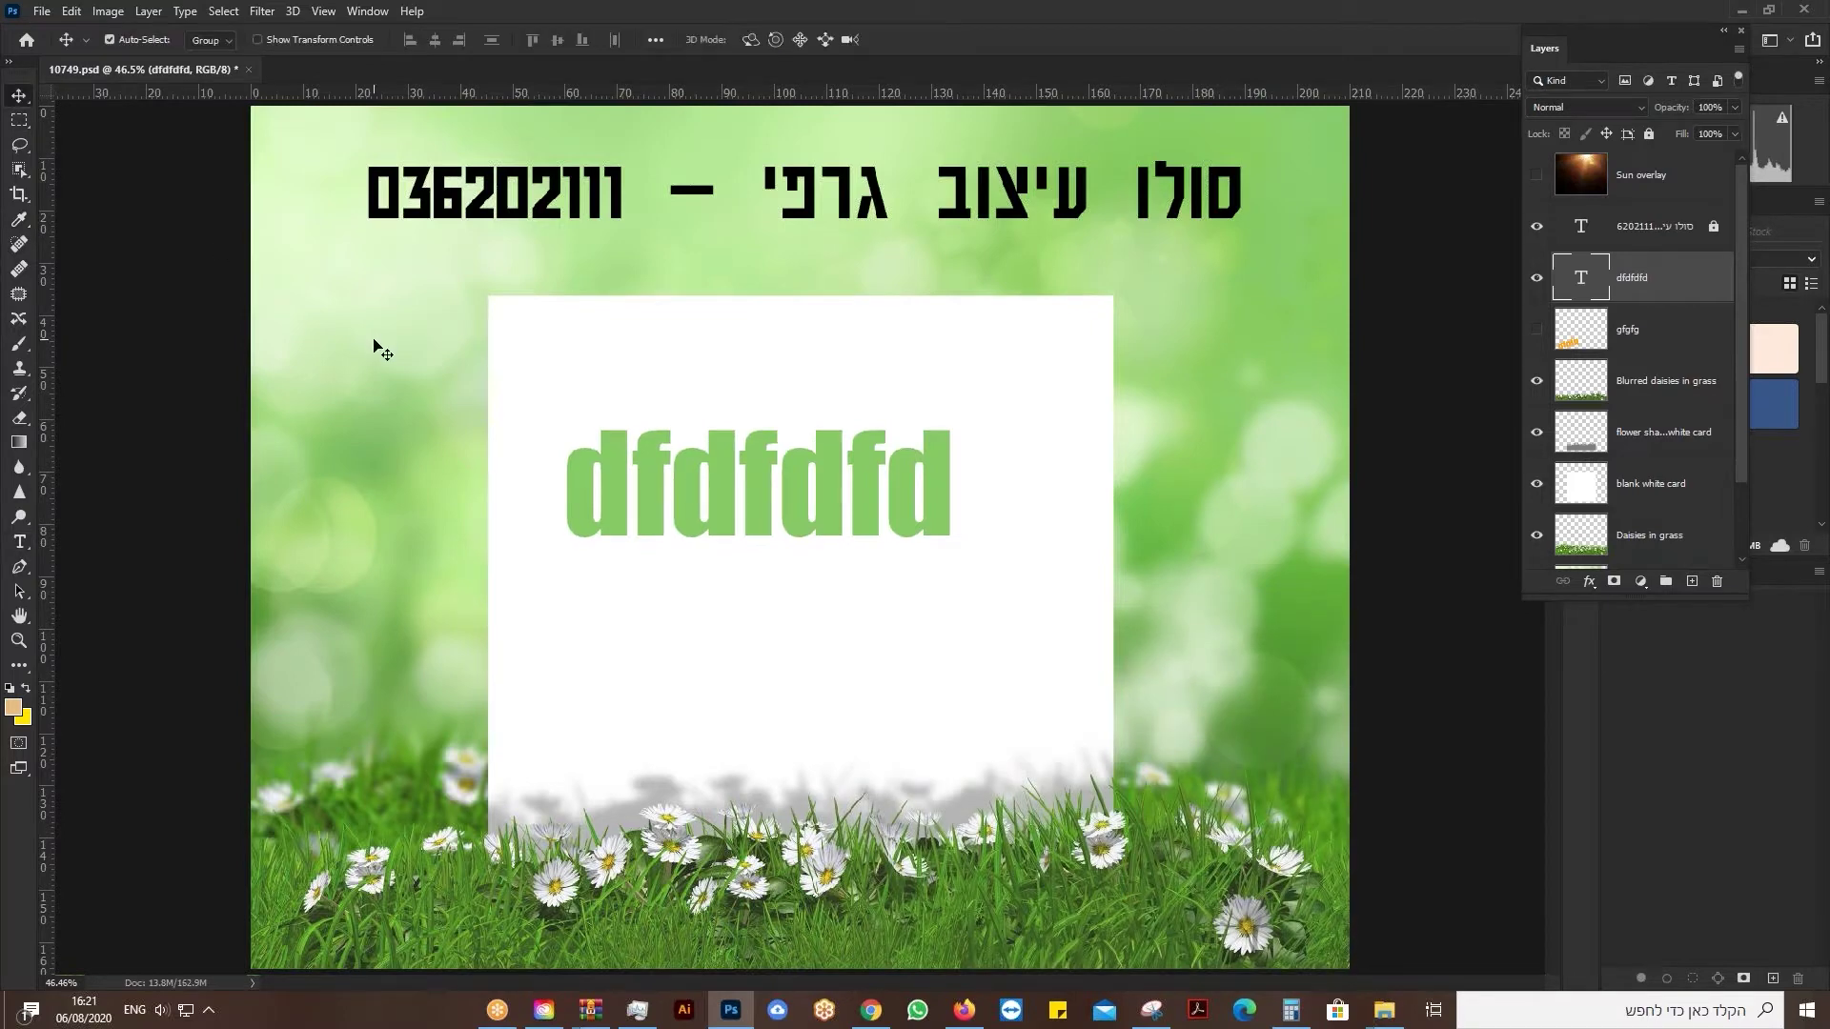
key(ctrl+t)
drag(536, 590, 582, 647)
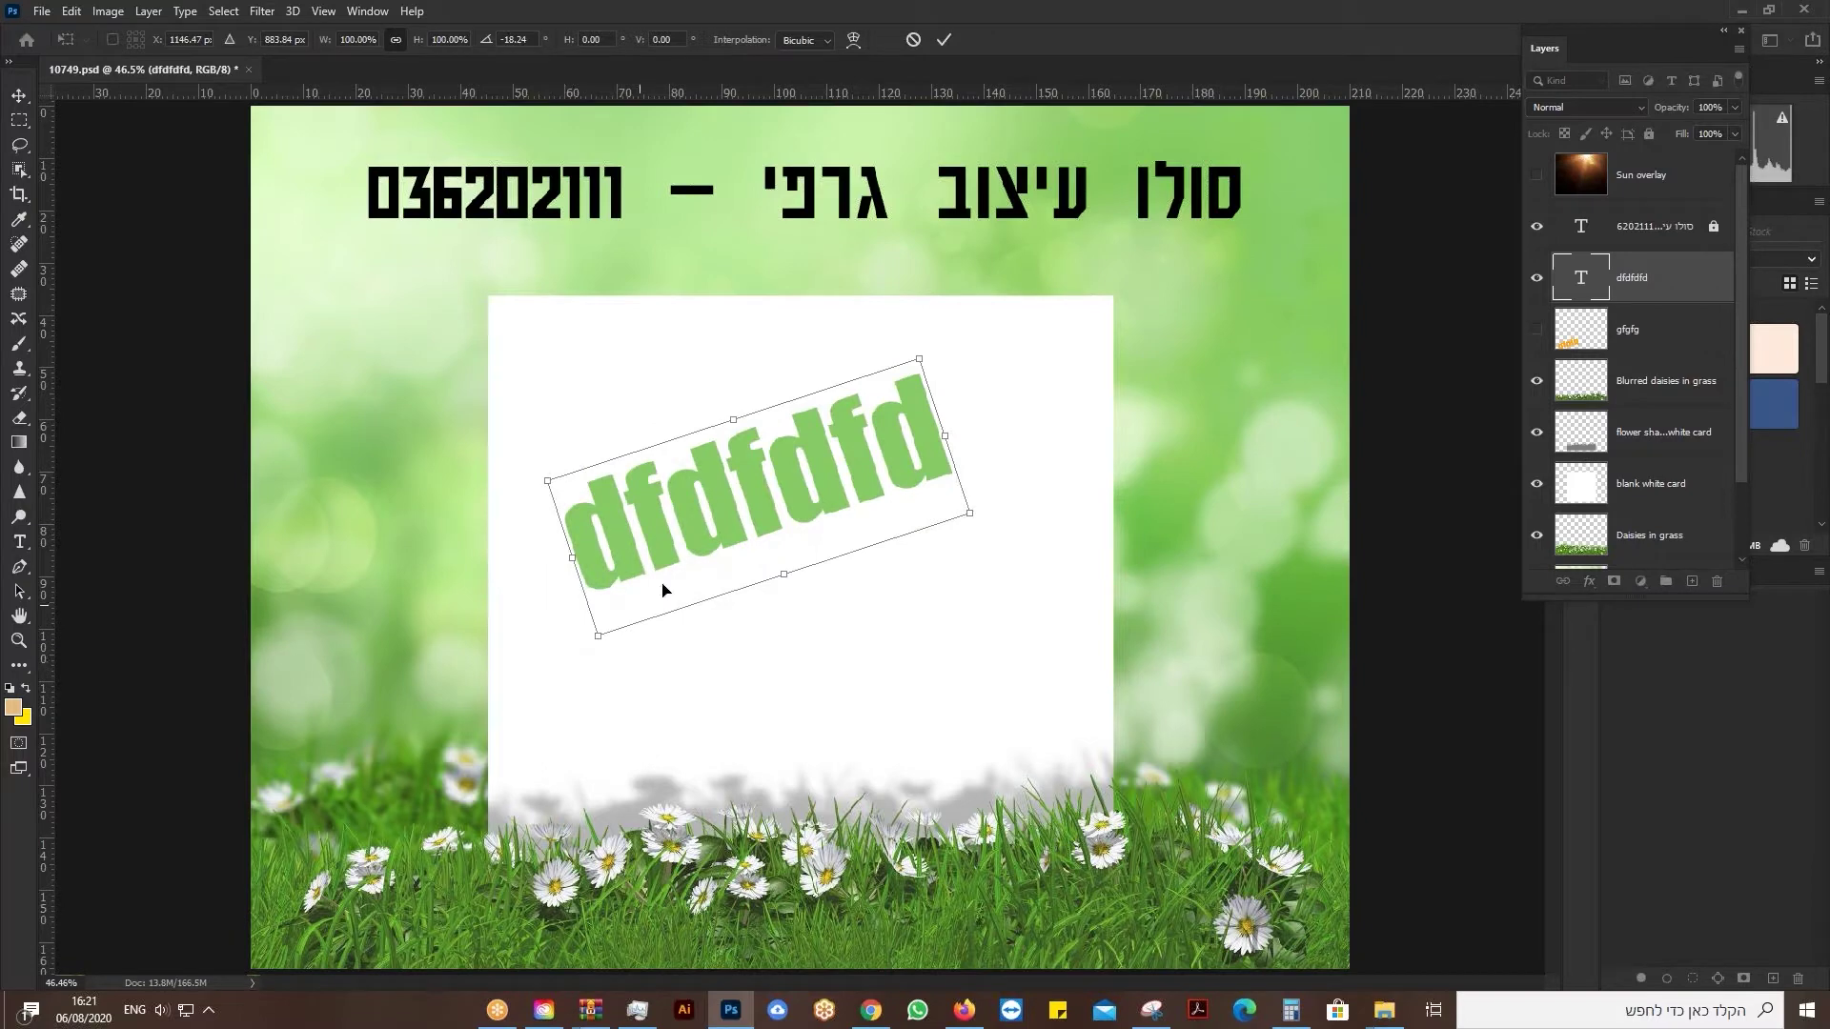
drag(670, 543, 477, 867)
drag(705, 705, 740, 675)
drag(689, 765, 642, 807)
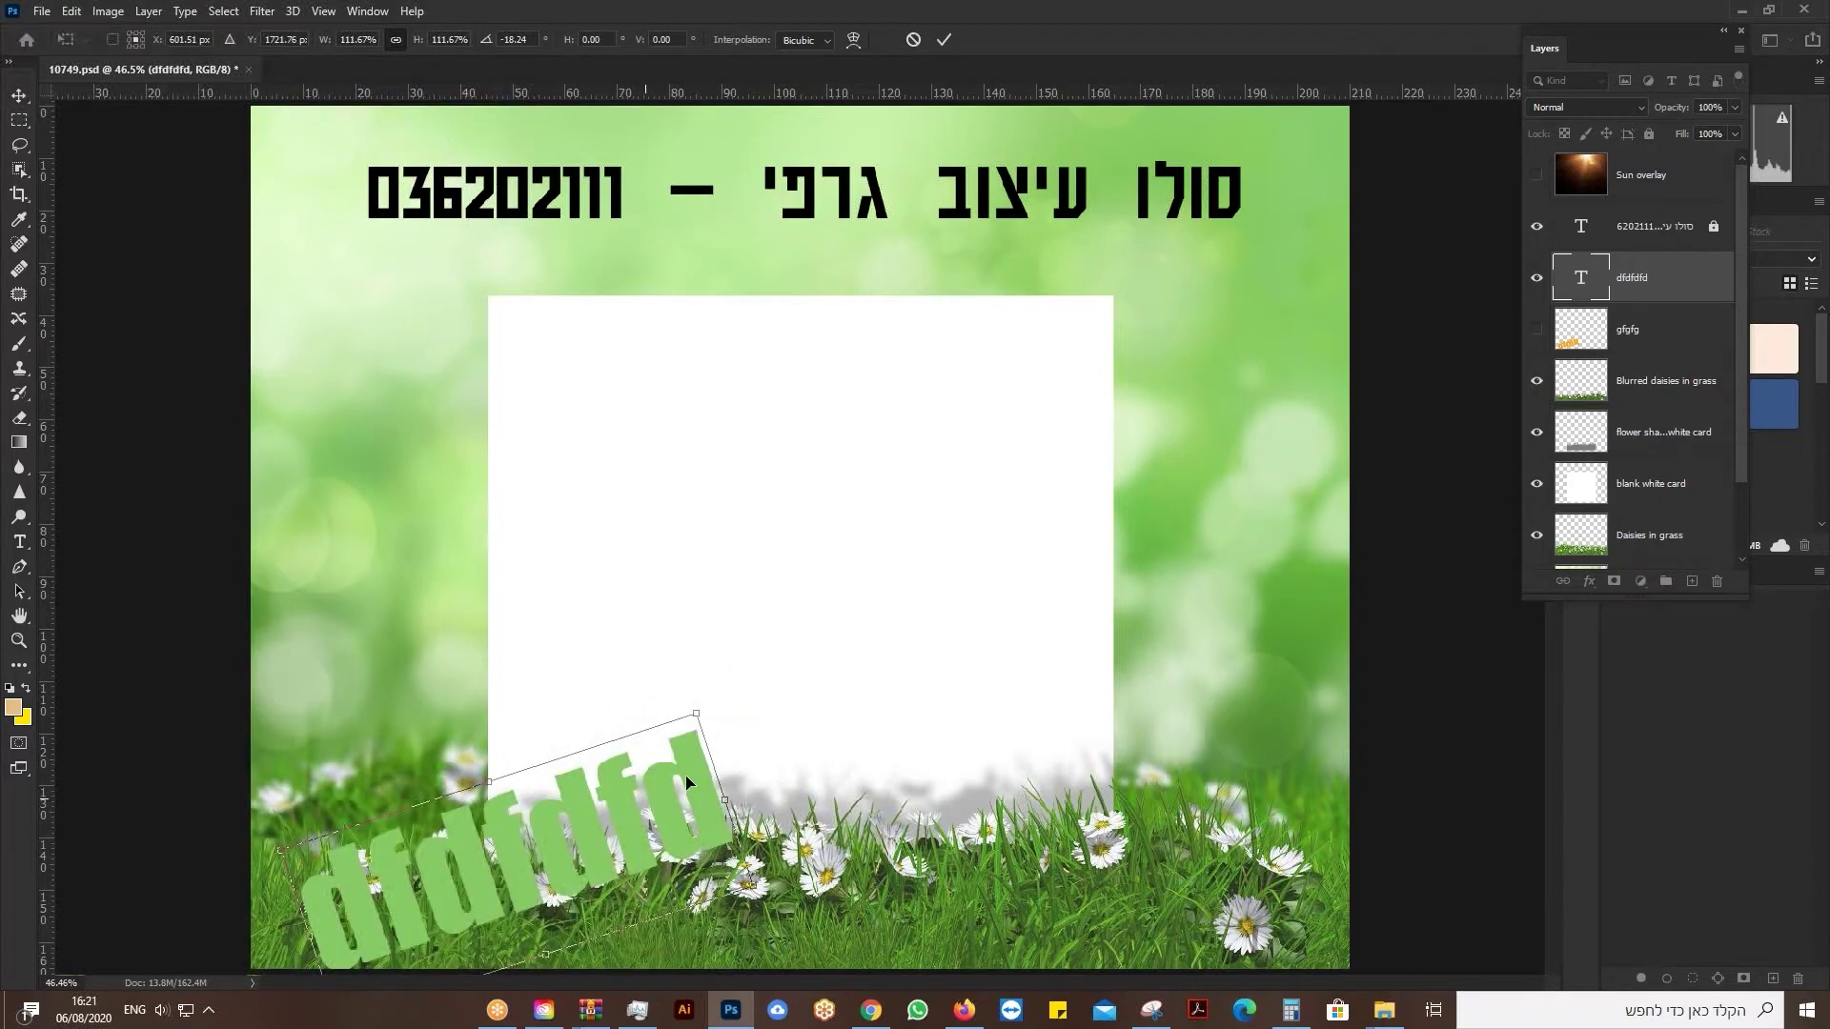
drag(695, 713, 726, 687)
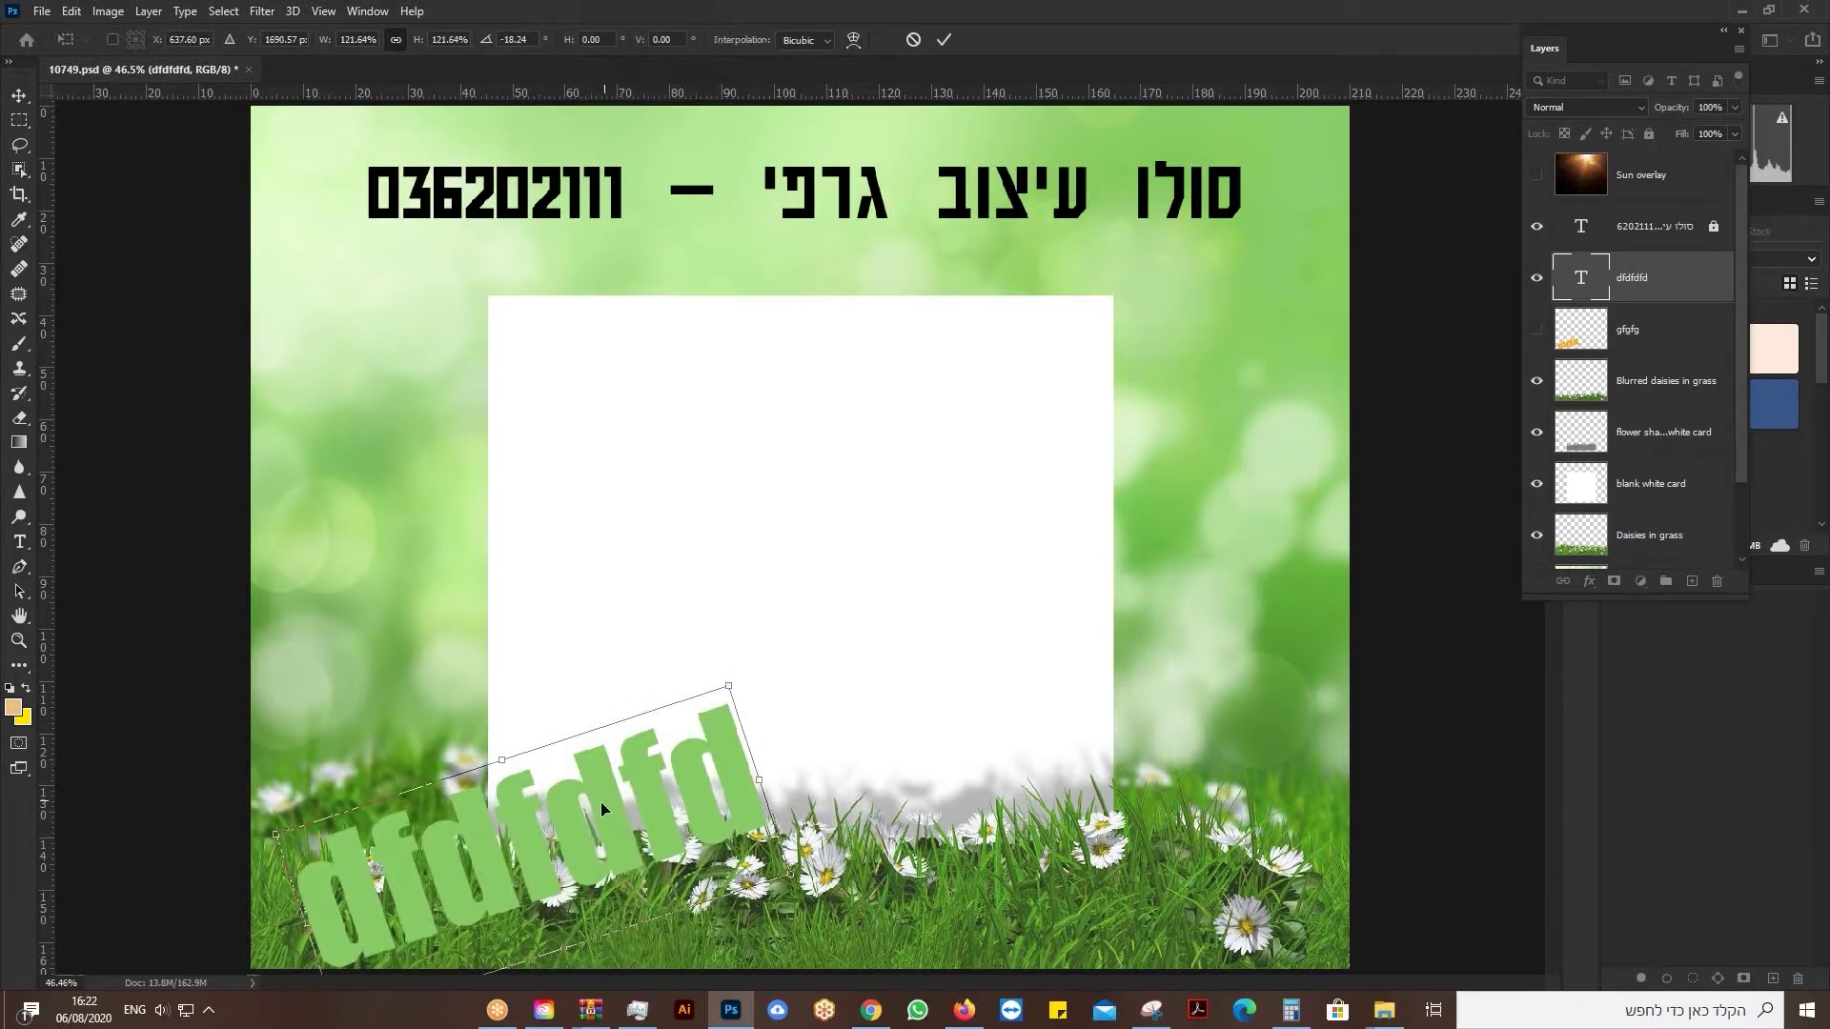
drag(601, 803, 586, 793)
key(Return)
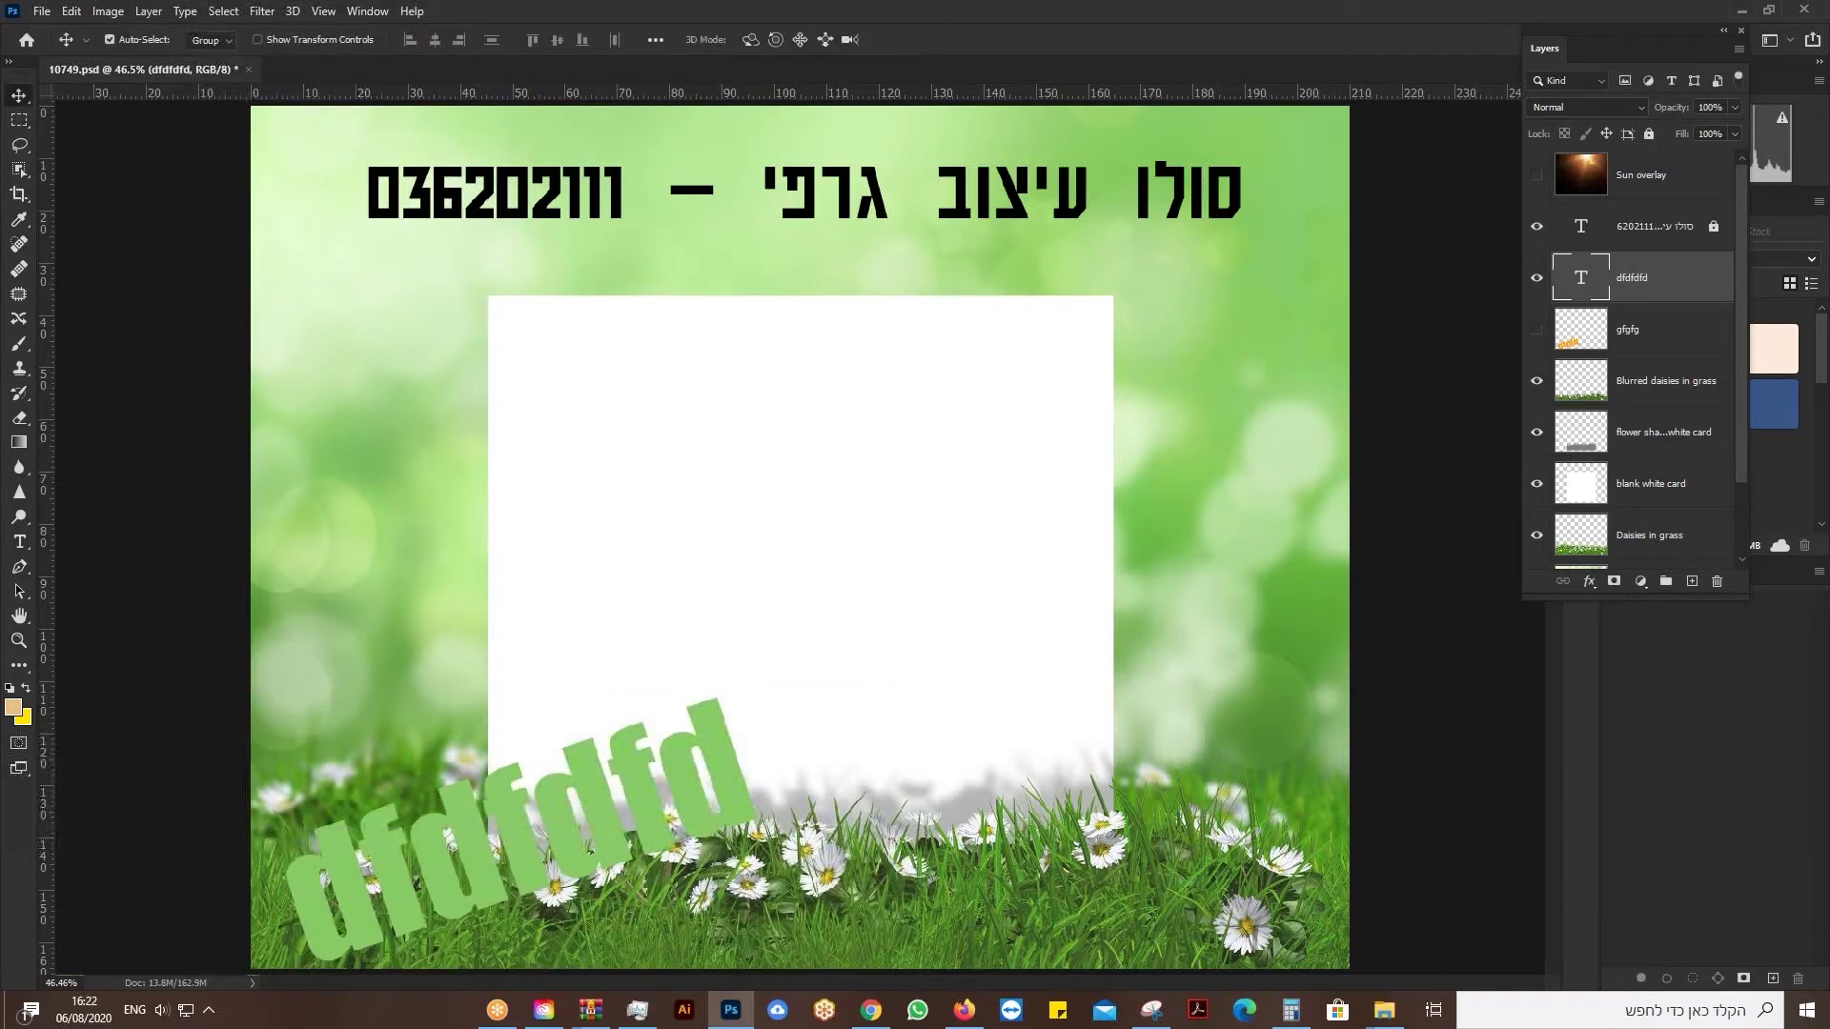
Rasterize the "dfdfdfd" layer and fade the letters' lower ends into the grass with a 150 px Soft Round eraser at 0% hardness.
right_click(1669, 276)
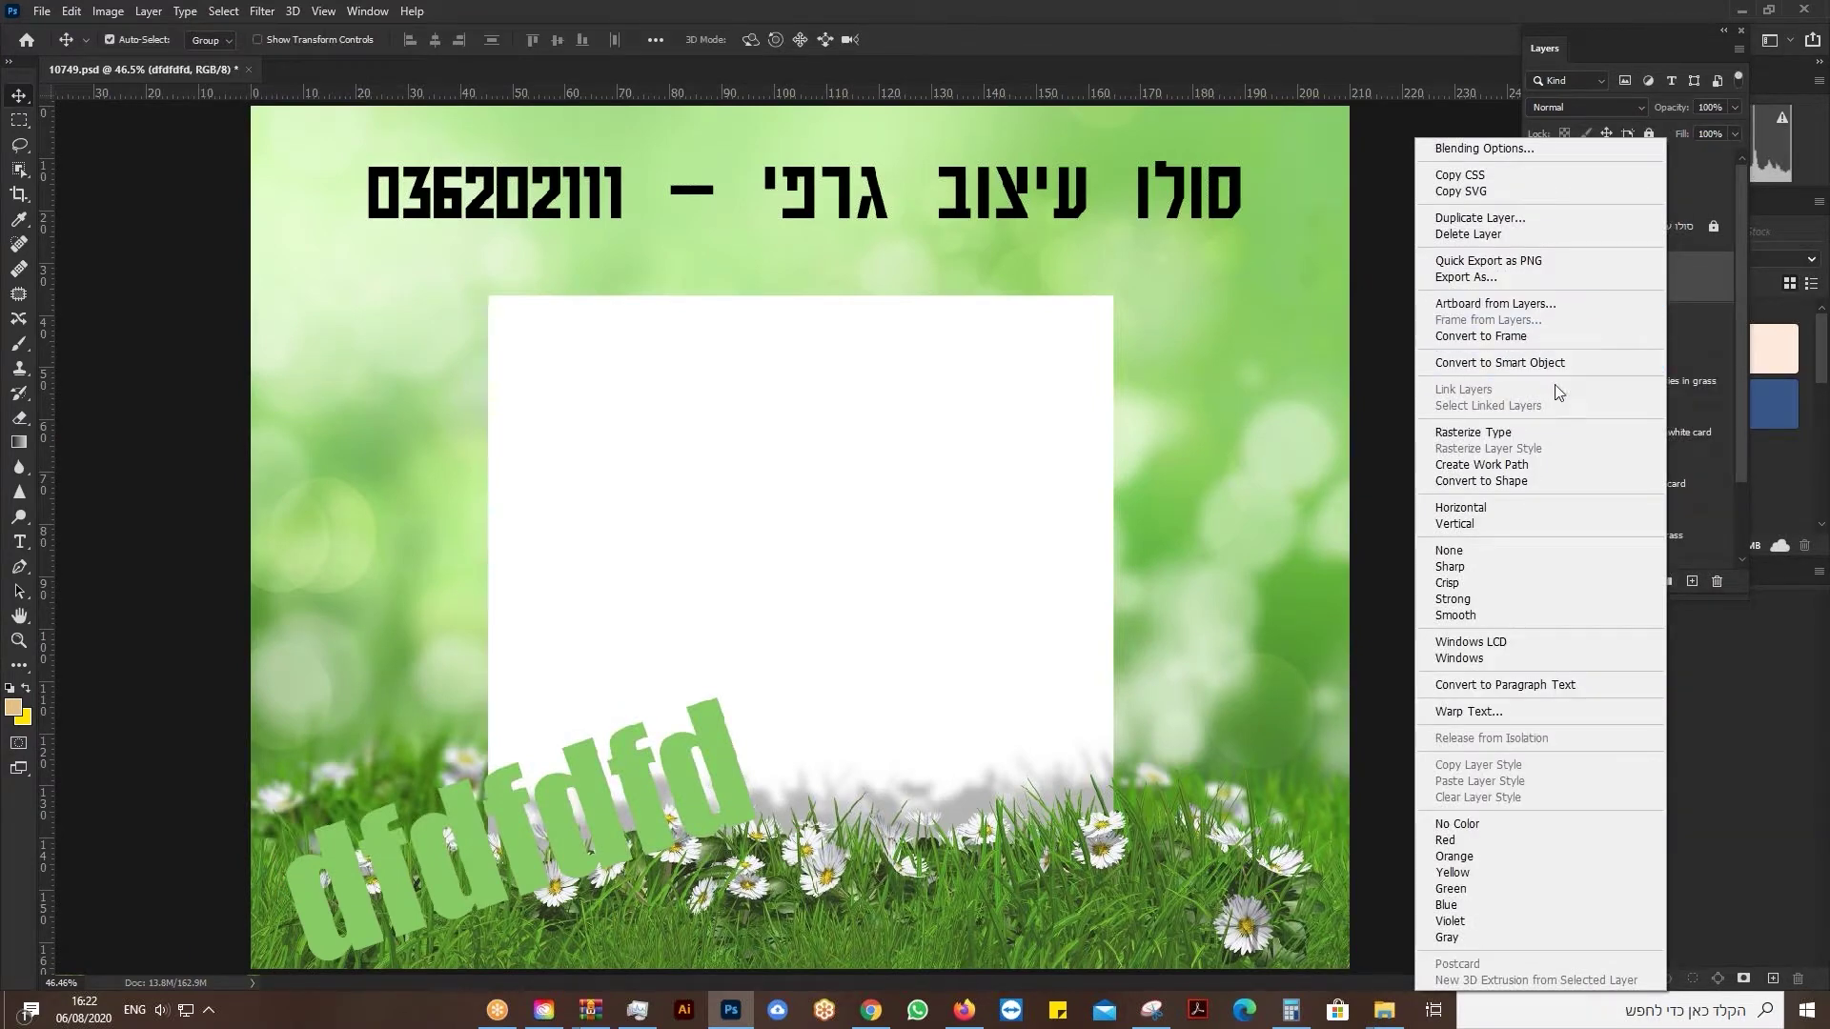
click(1536, 433)
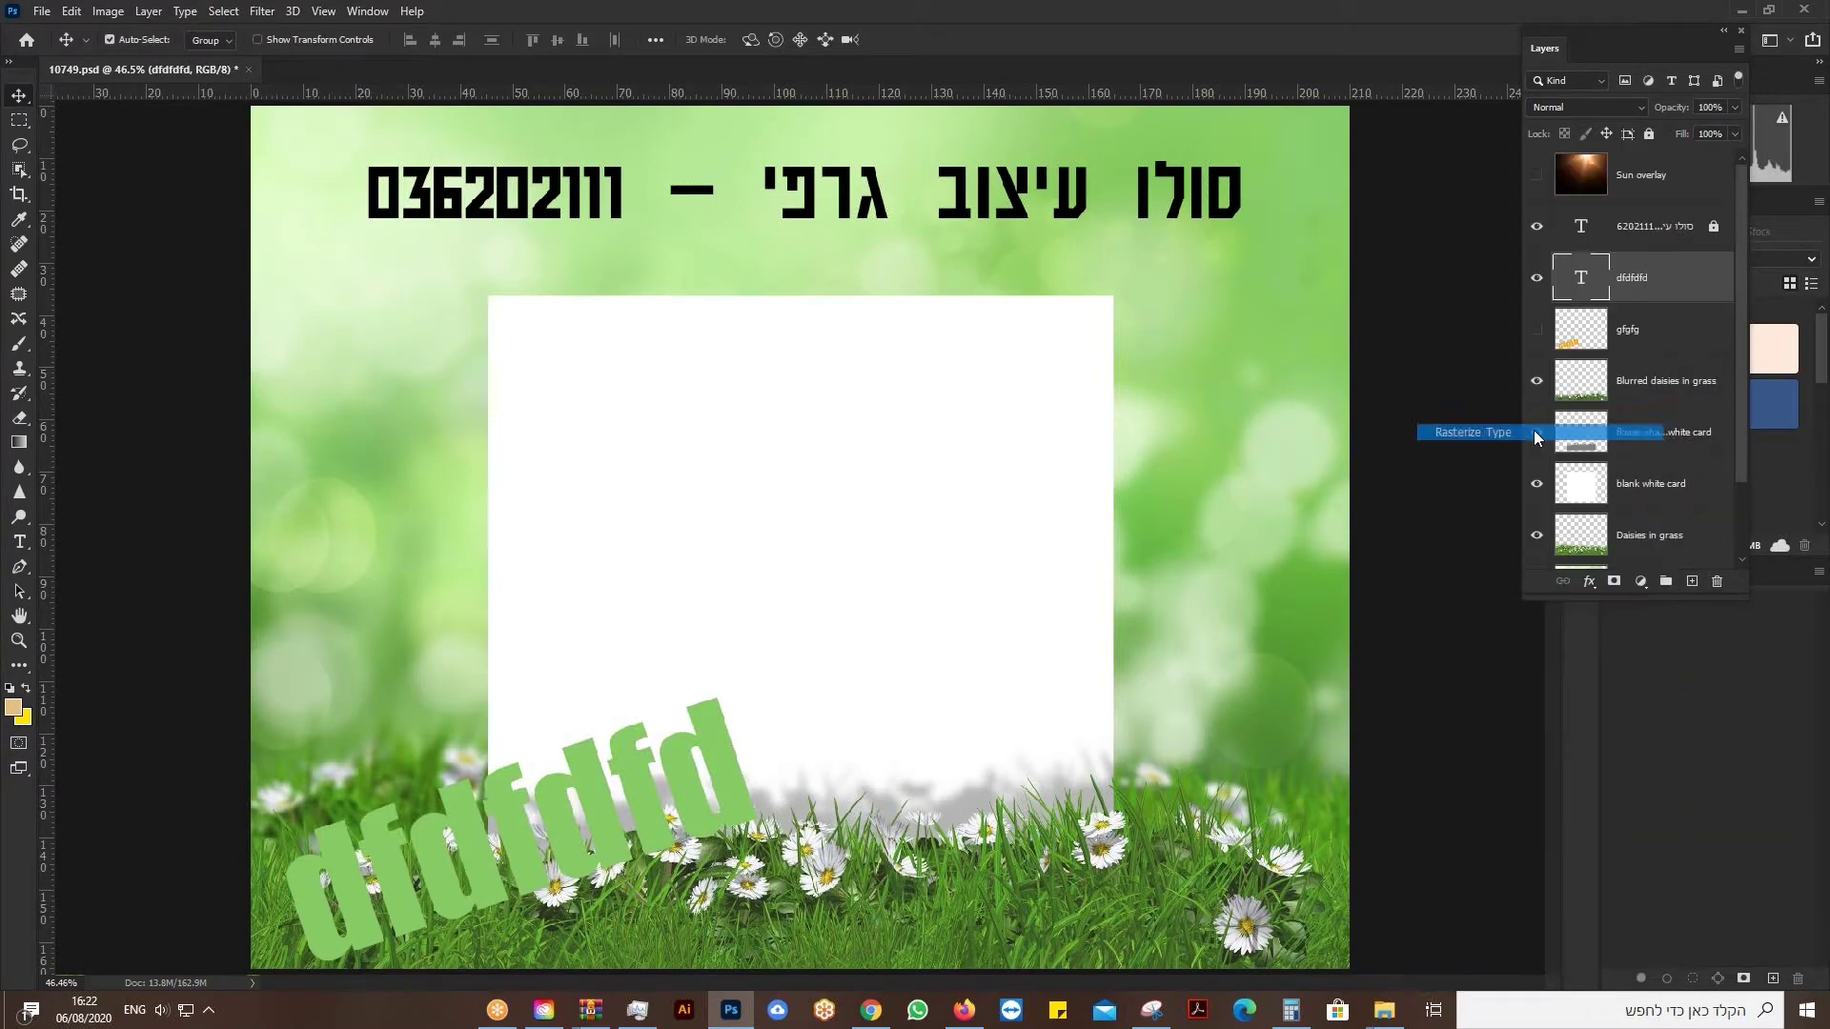
click(17, 425)
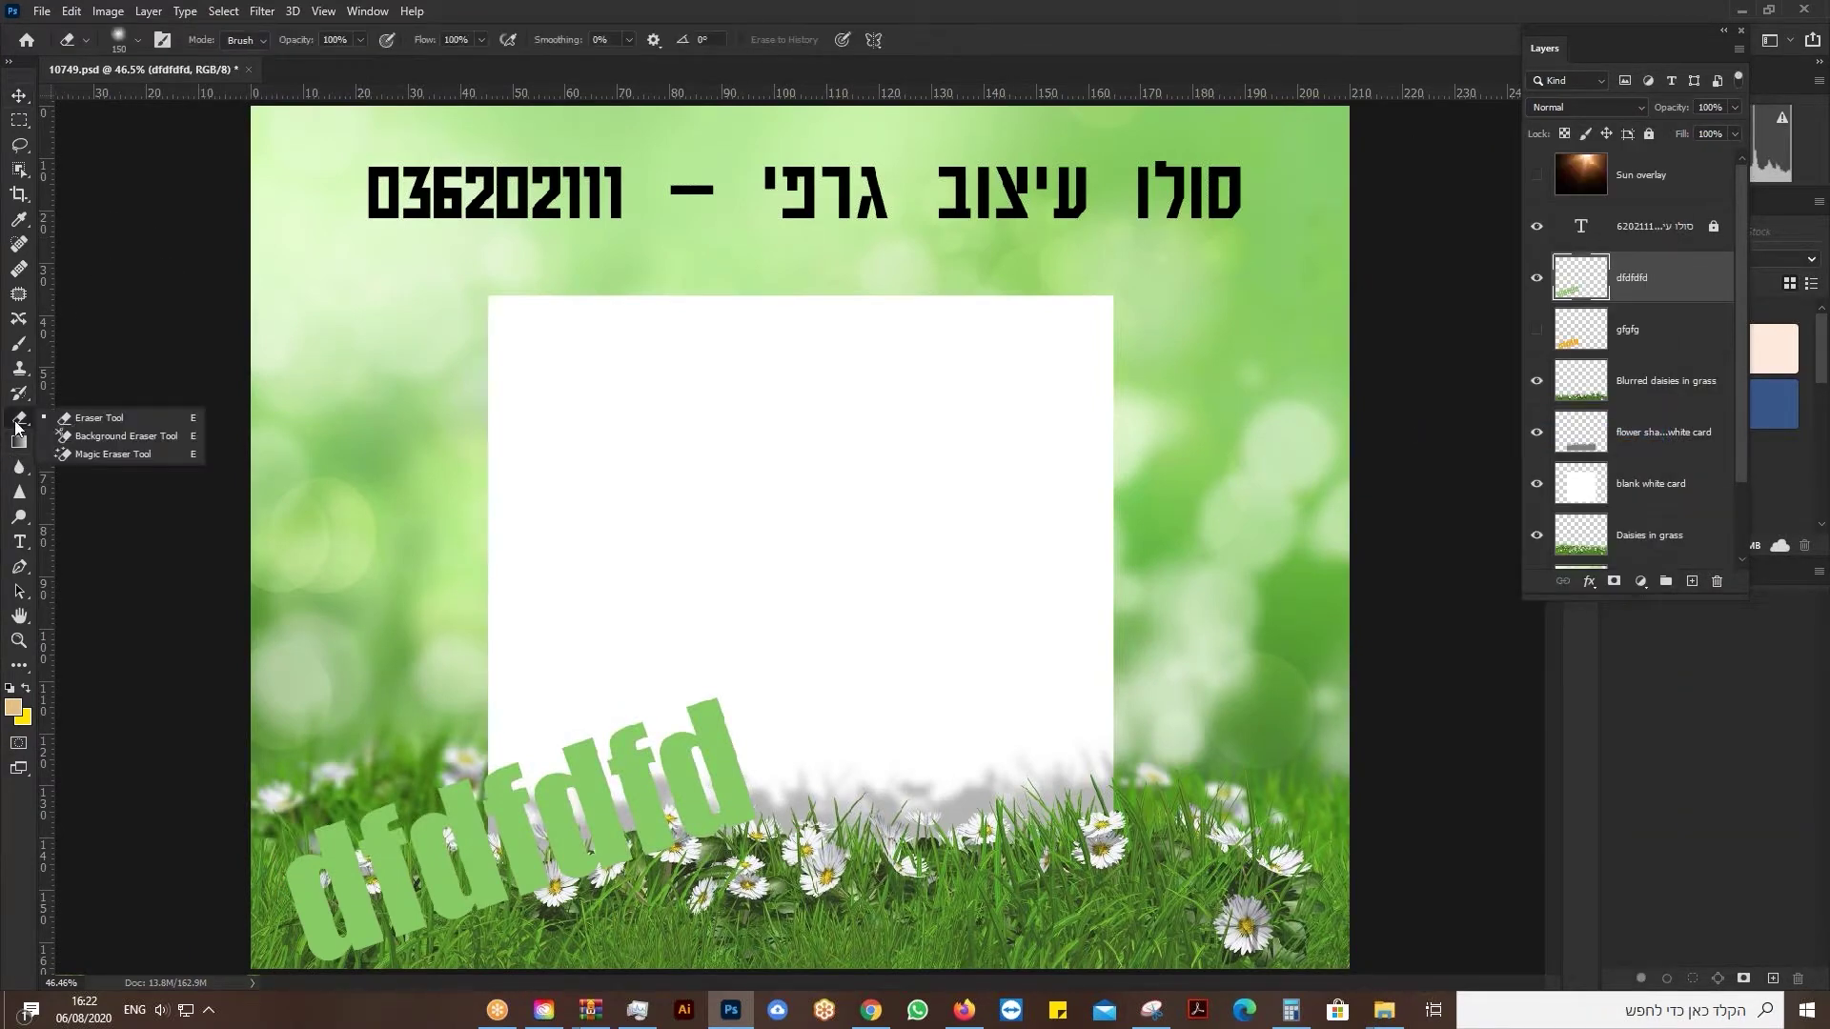
click(80, 419)
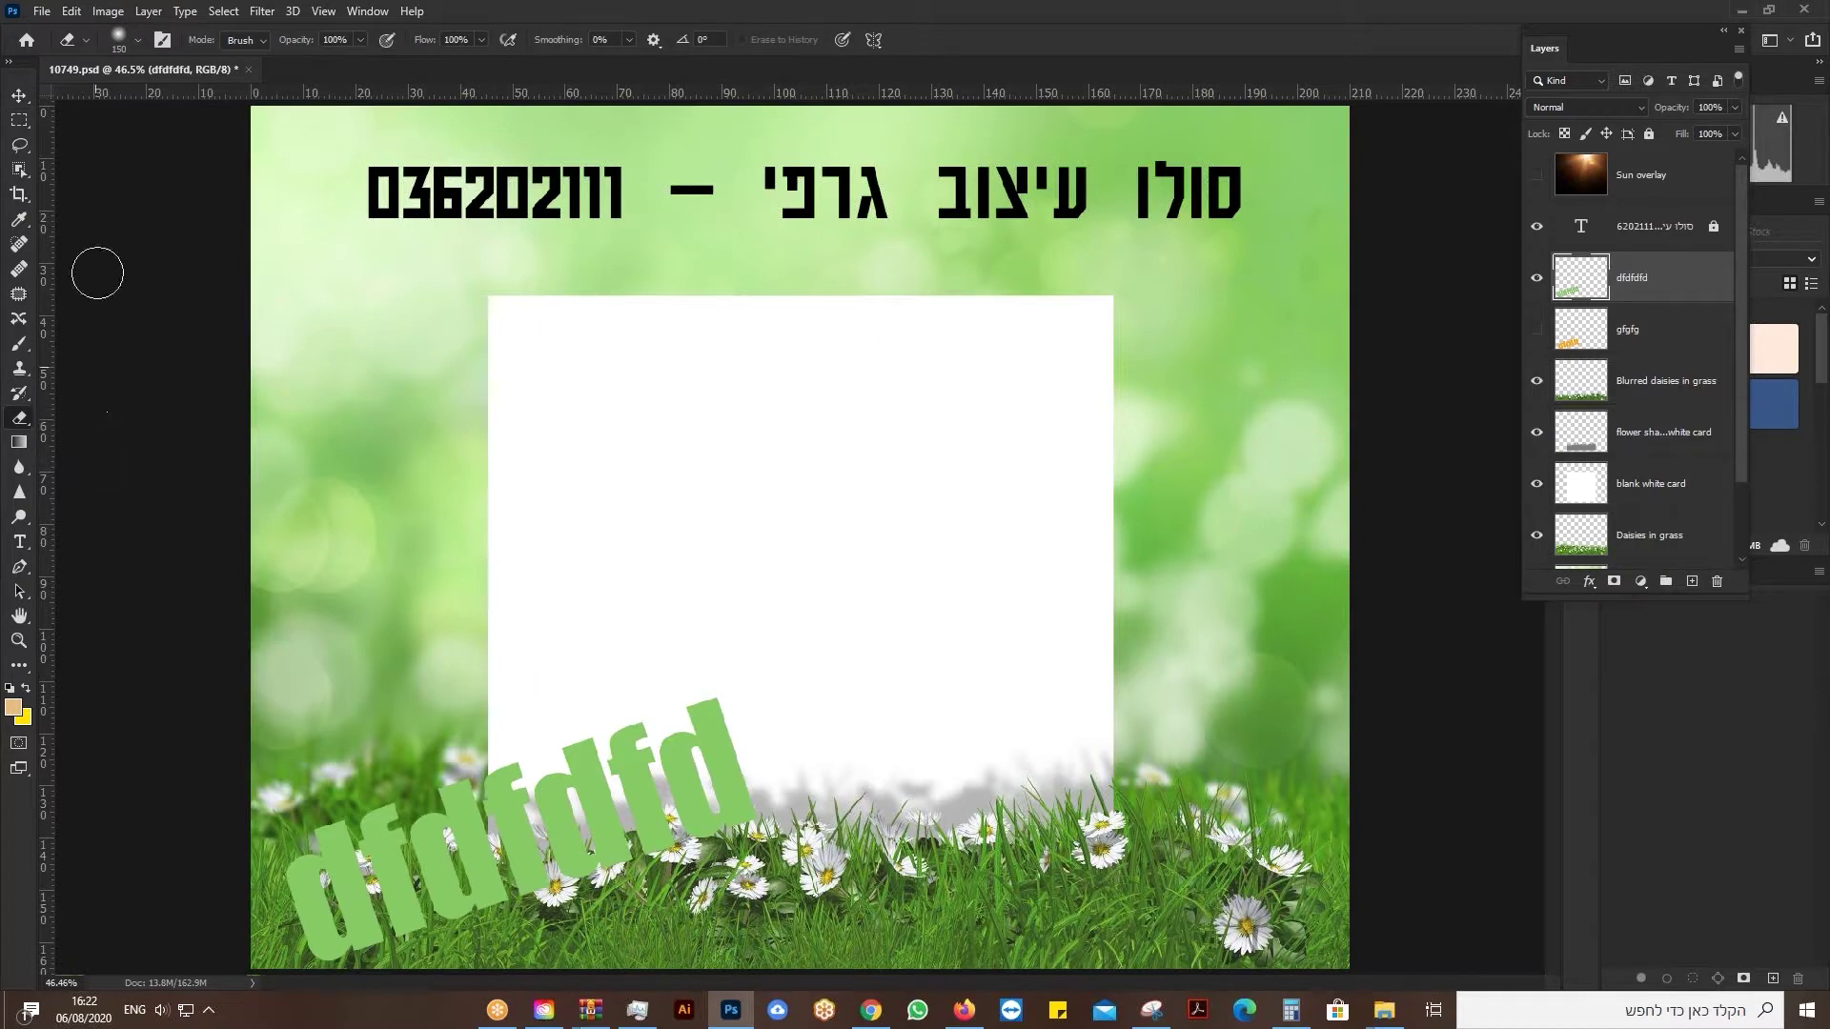
click(138, 39)
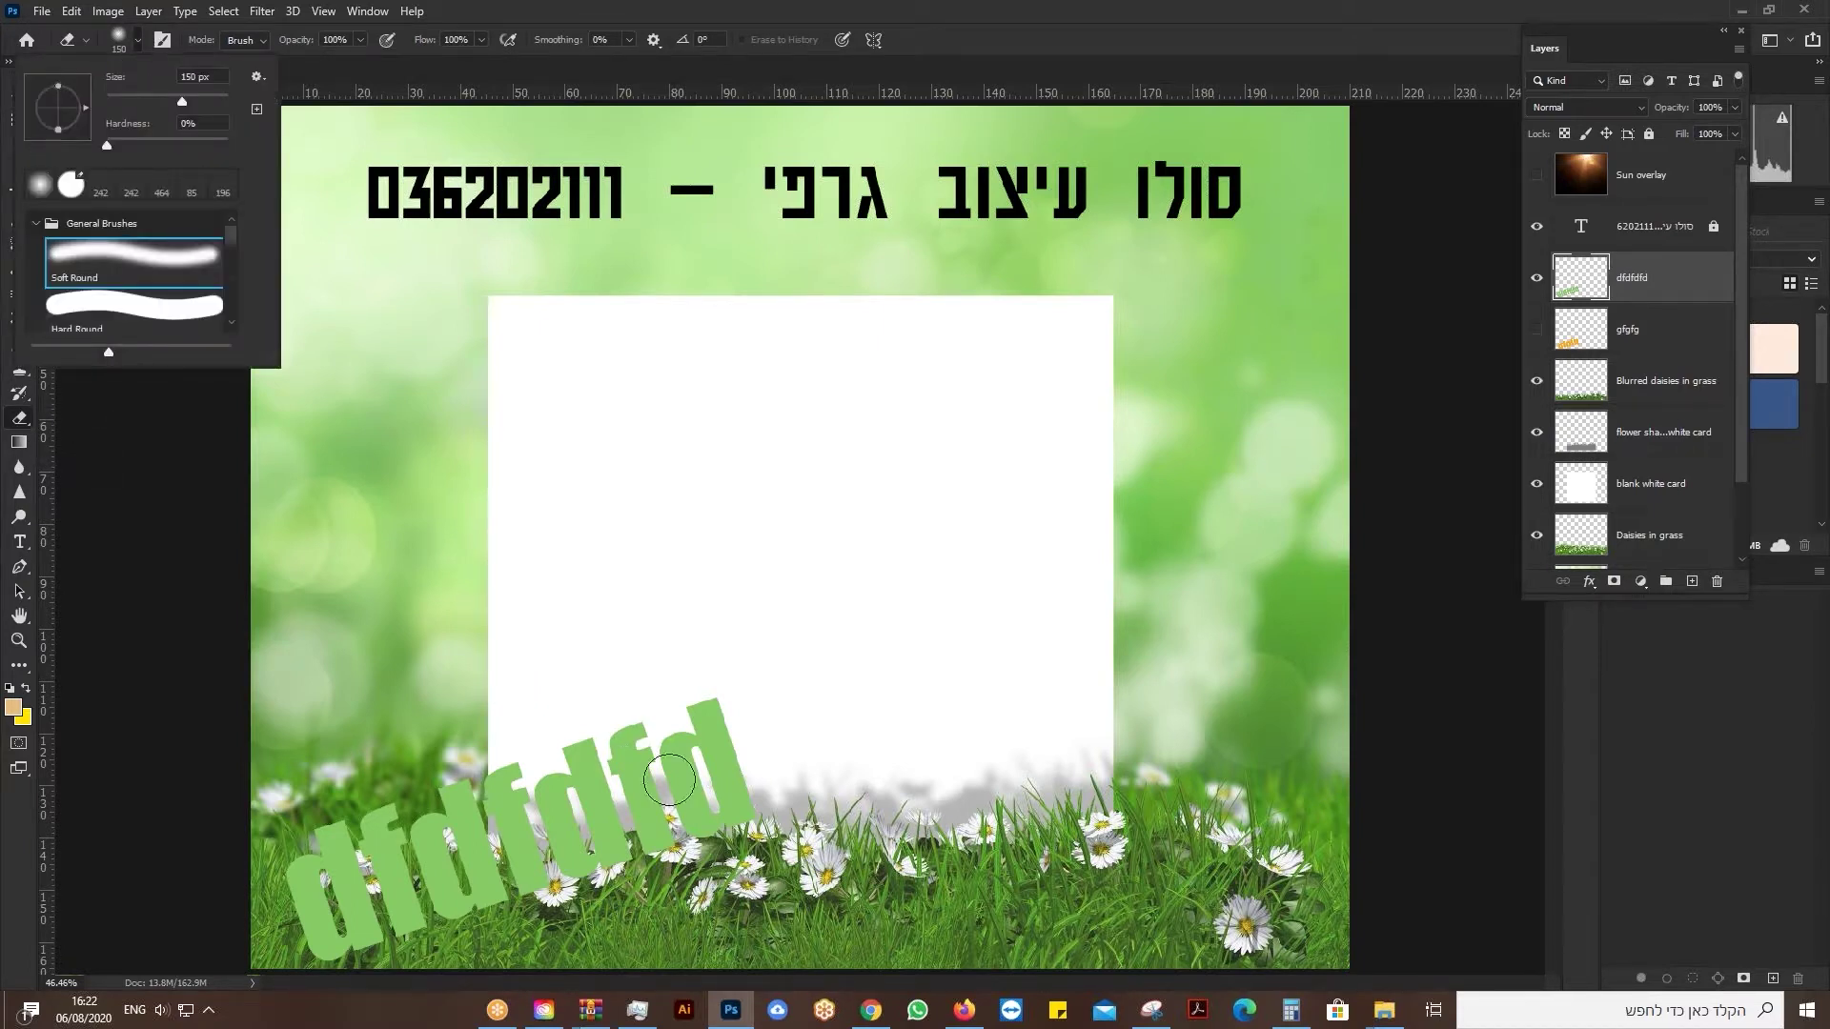
click(746, 826)
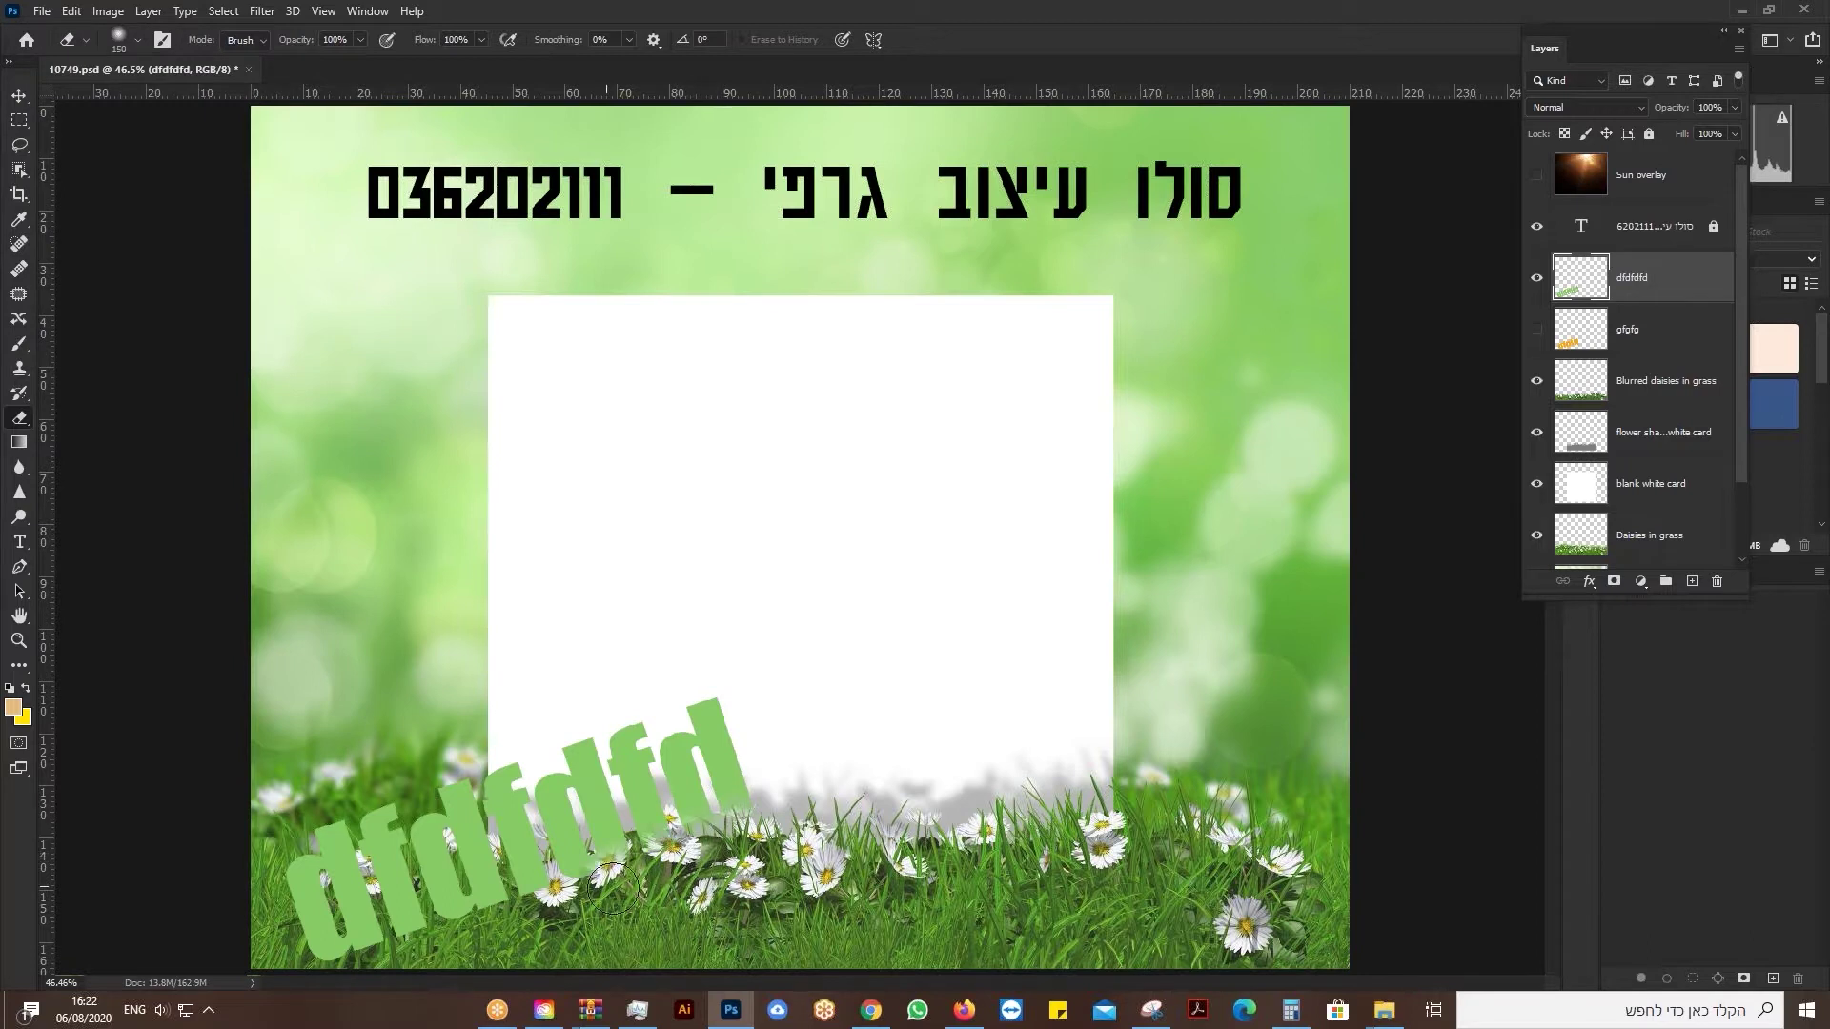
mouse_move(449, 947)
mouse_down()
mouse_move(296, 957)
mouse_move(438, 957)
mouse_up()
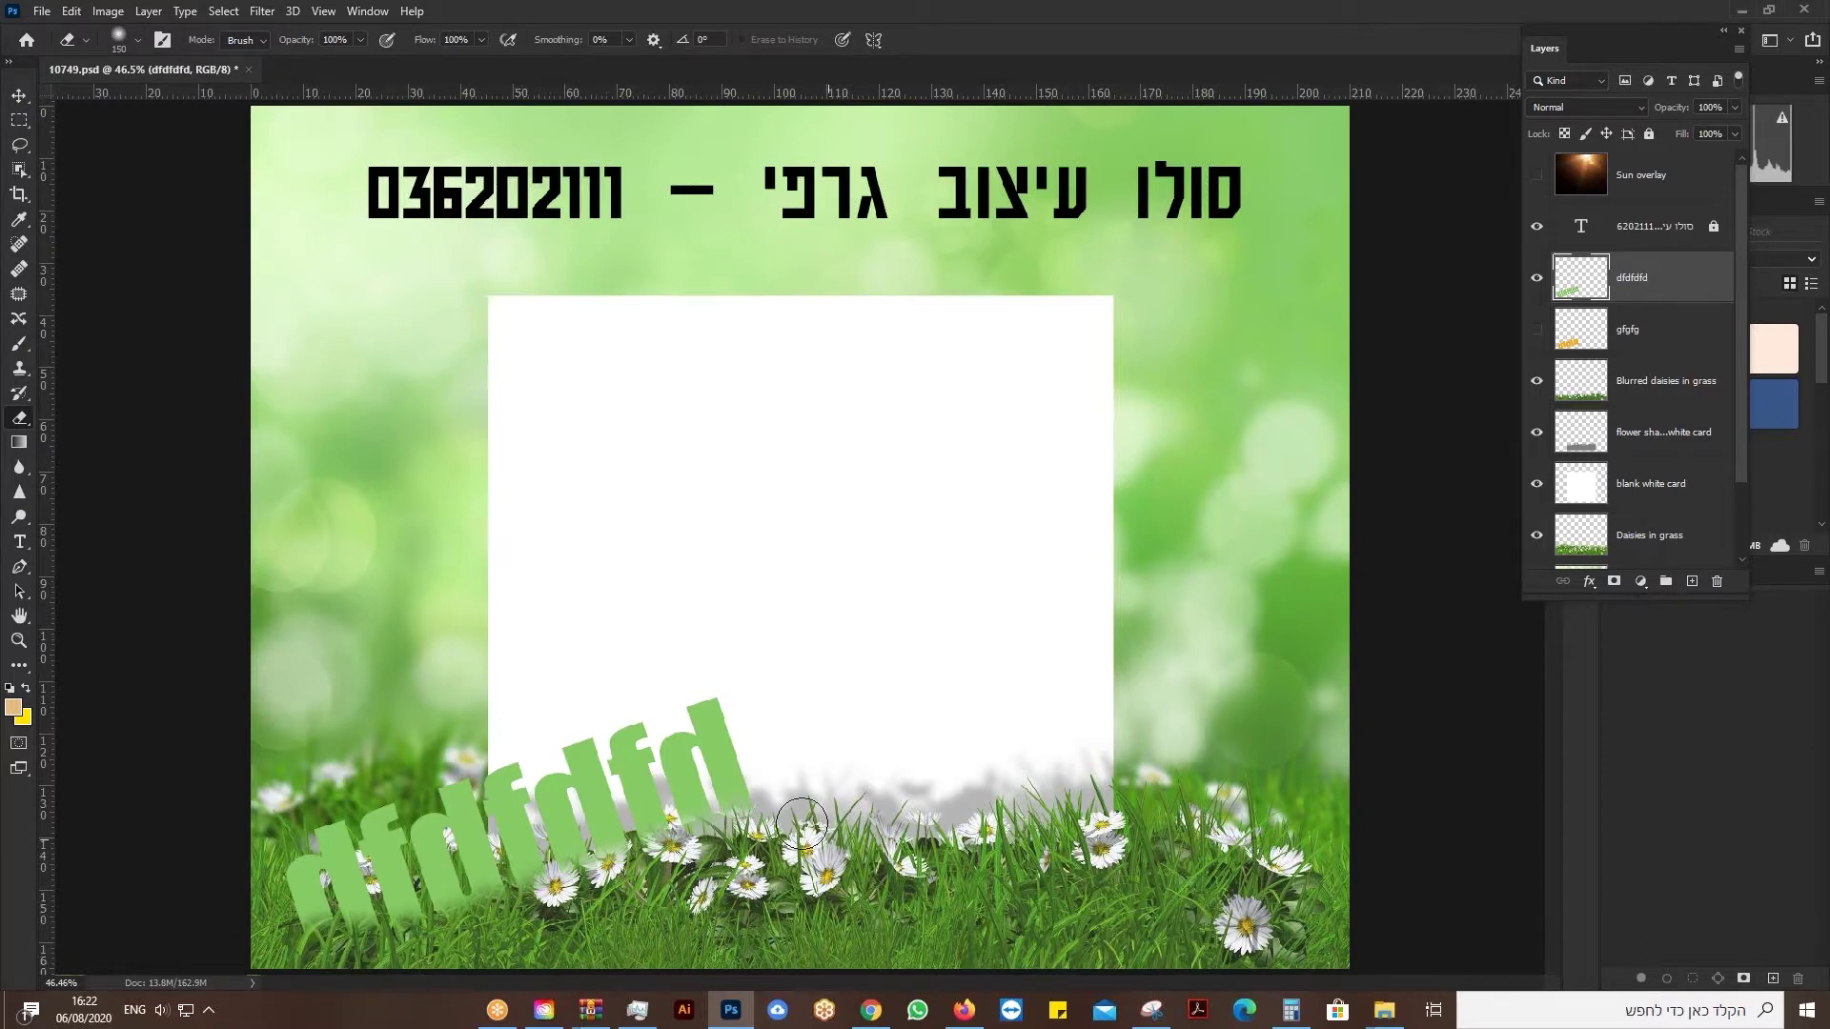
mouse_move(810, 829)
mouse_down()
mouse_move(779, 779)
mouse_move(769, 830)
mouse_move(765, 713)
mouse_move(801, 864)
mouse_move(788, 815)
mouse_up()
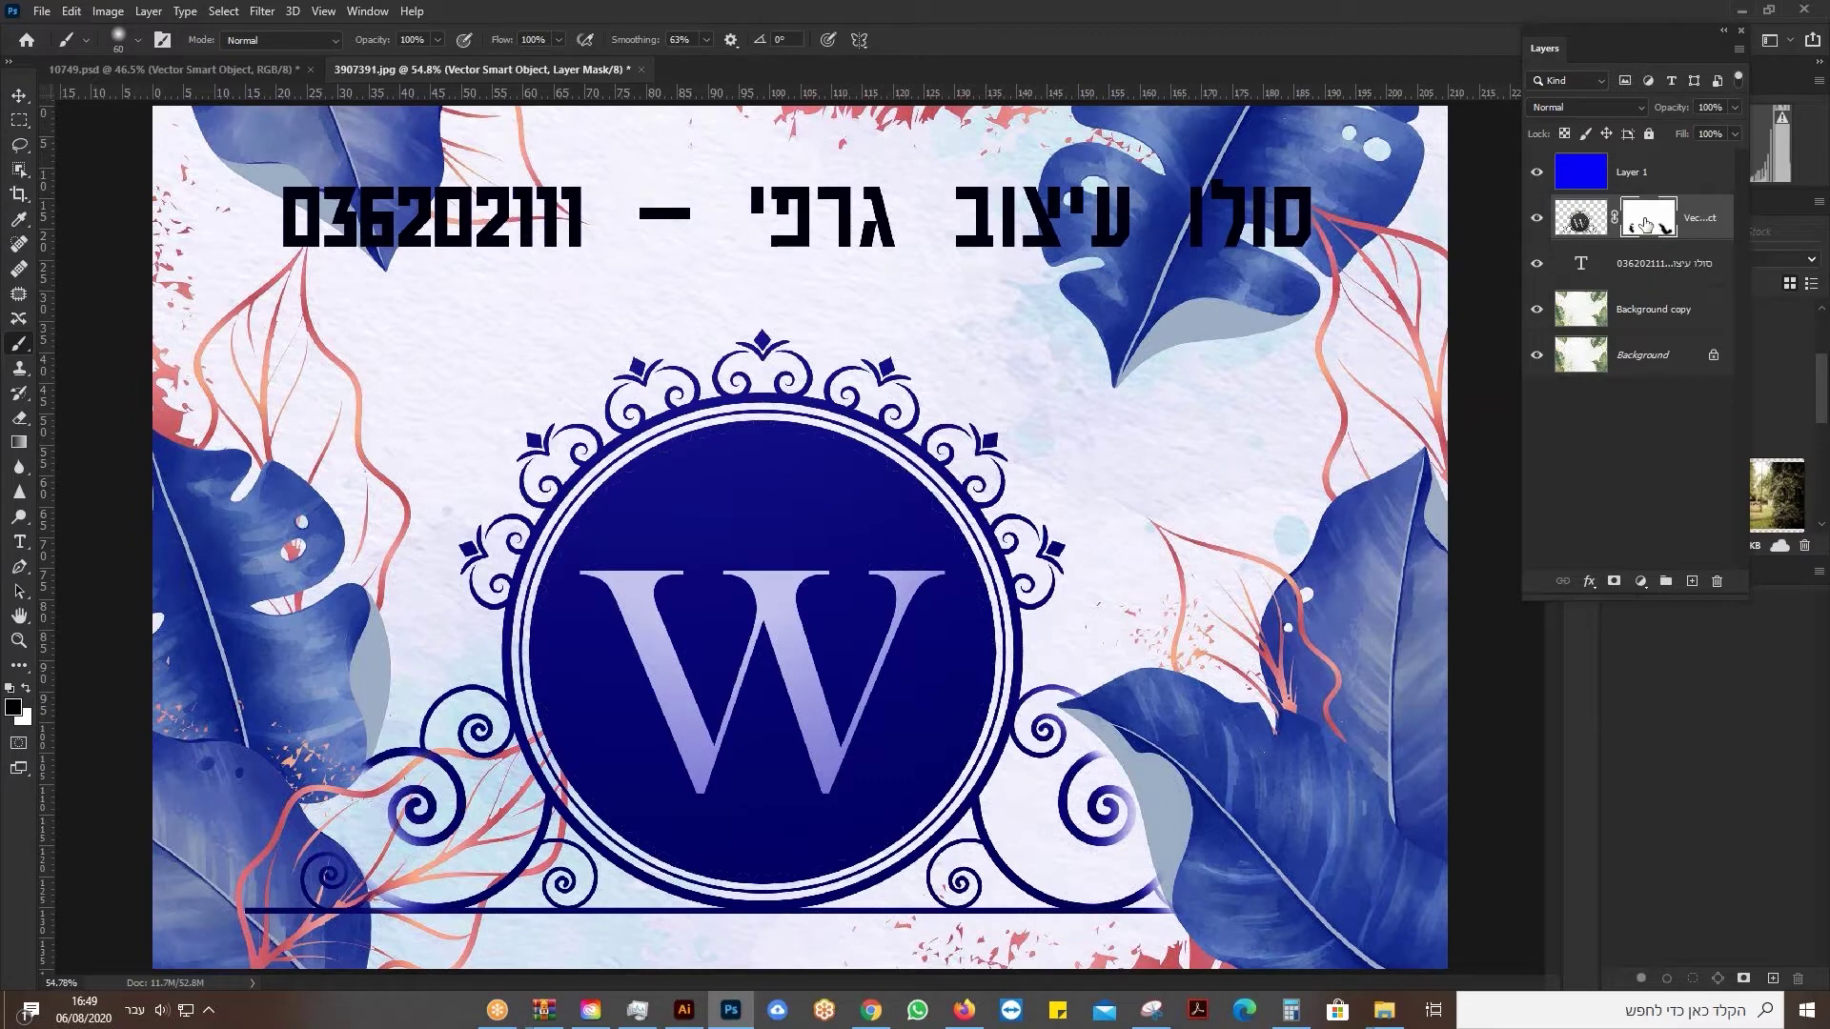
In 3907391.jpg, delete the painted mask of the W emblem's Vector Smart Object layer without applying it, and add a blank layer mask.
drag(1646, 224, 1721, 585)
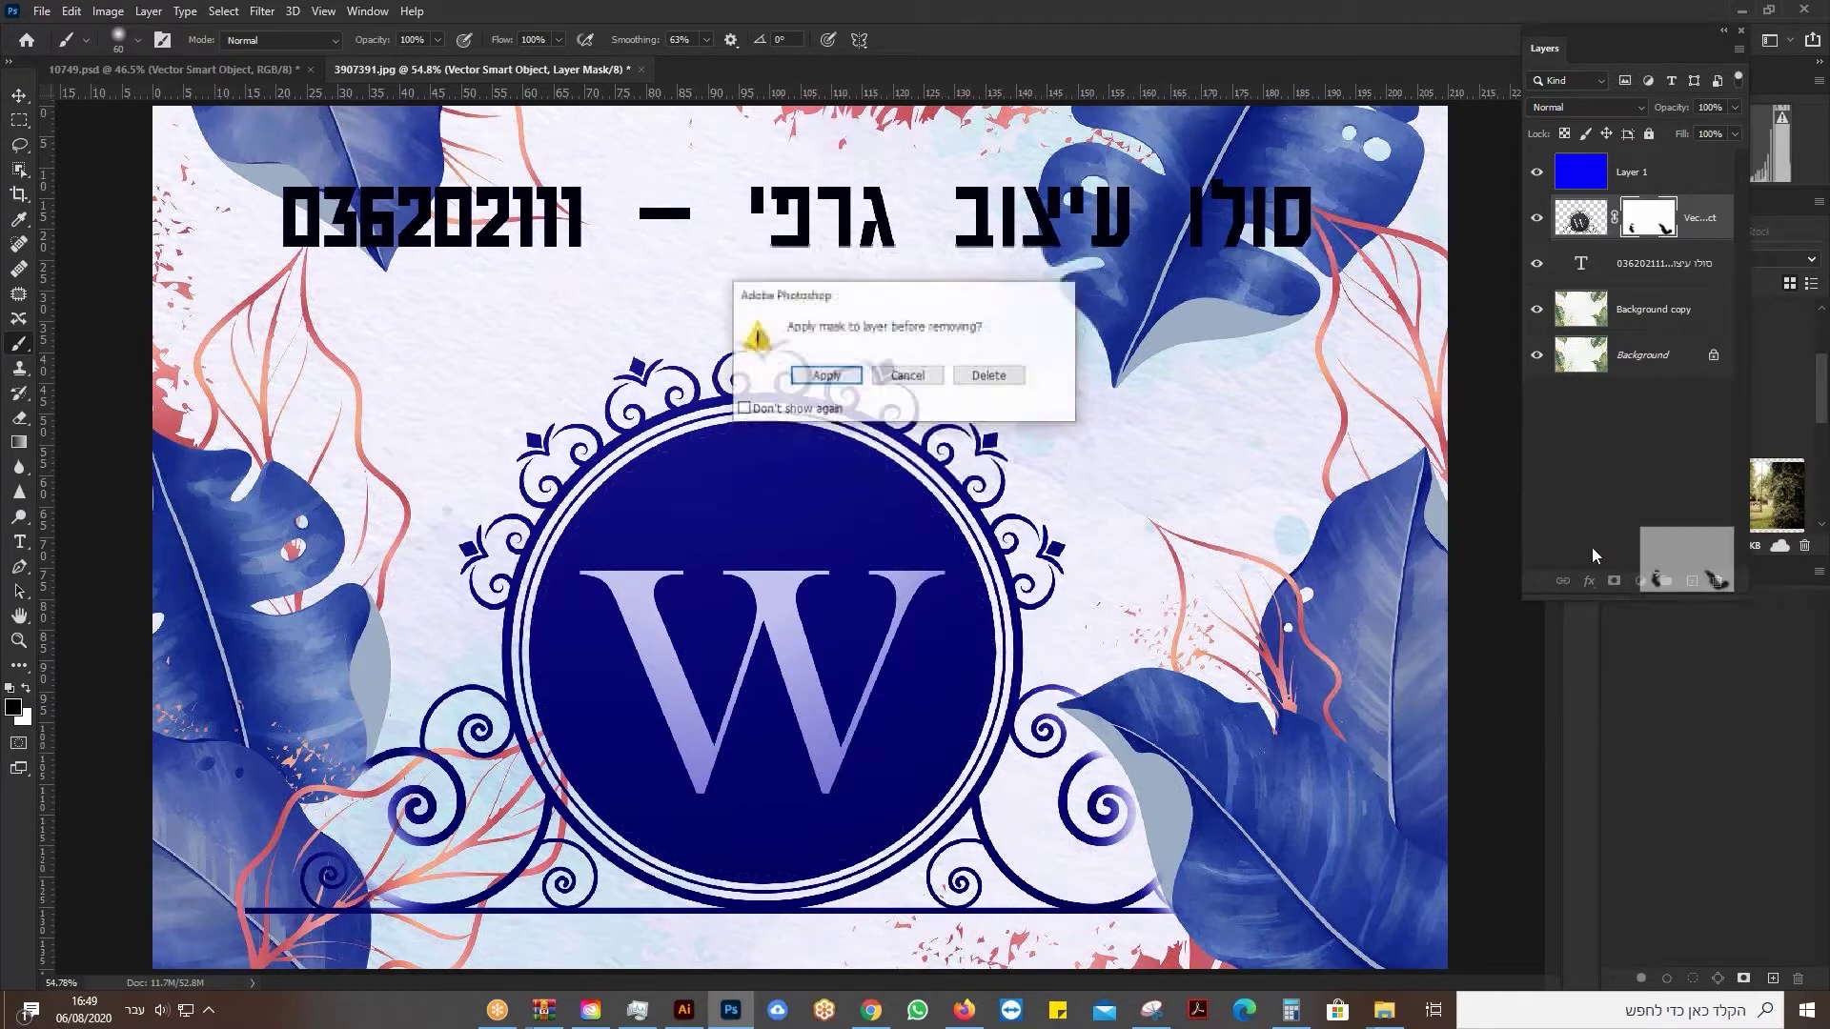
click(992, 372)
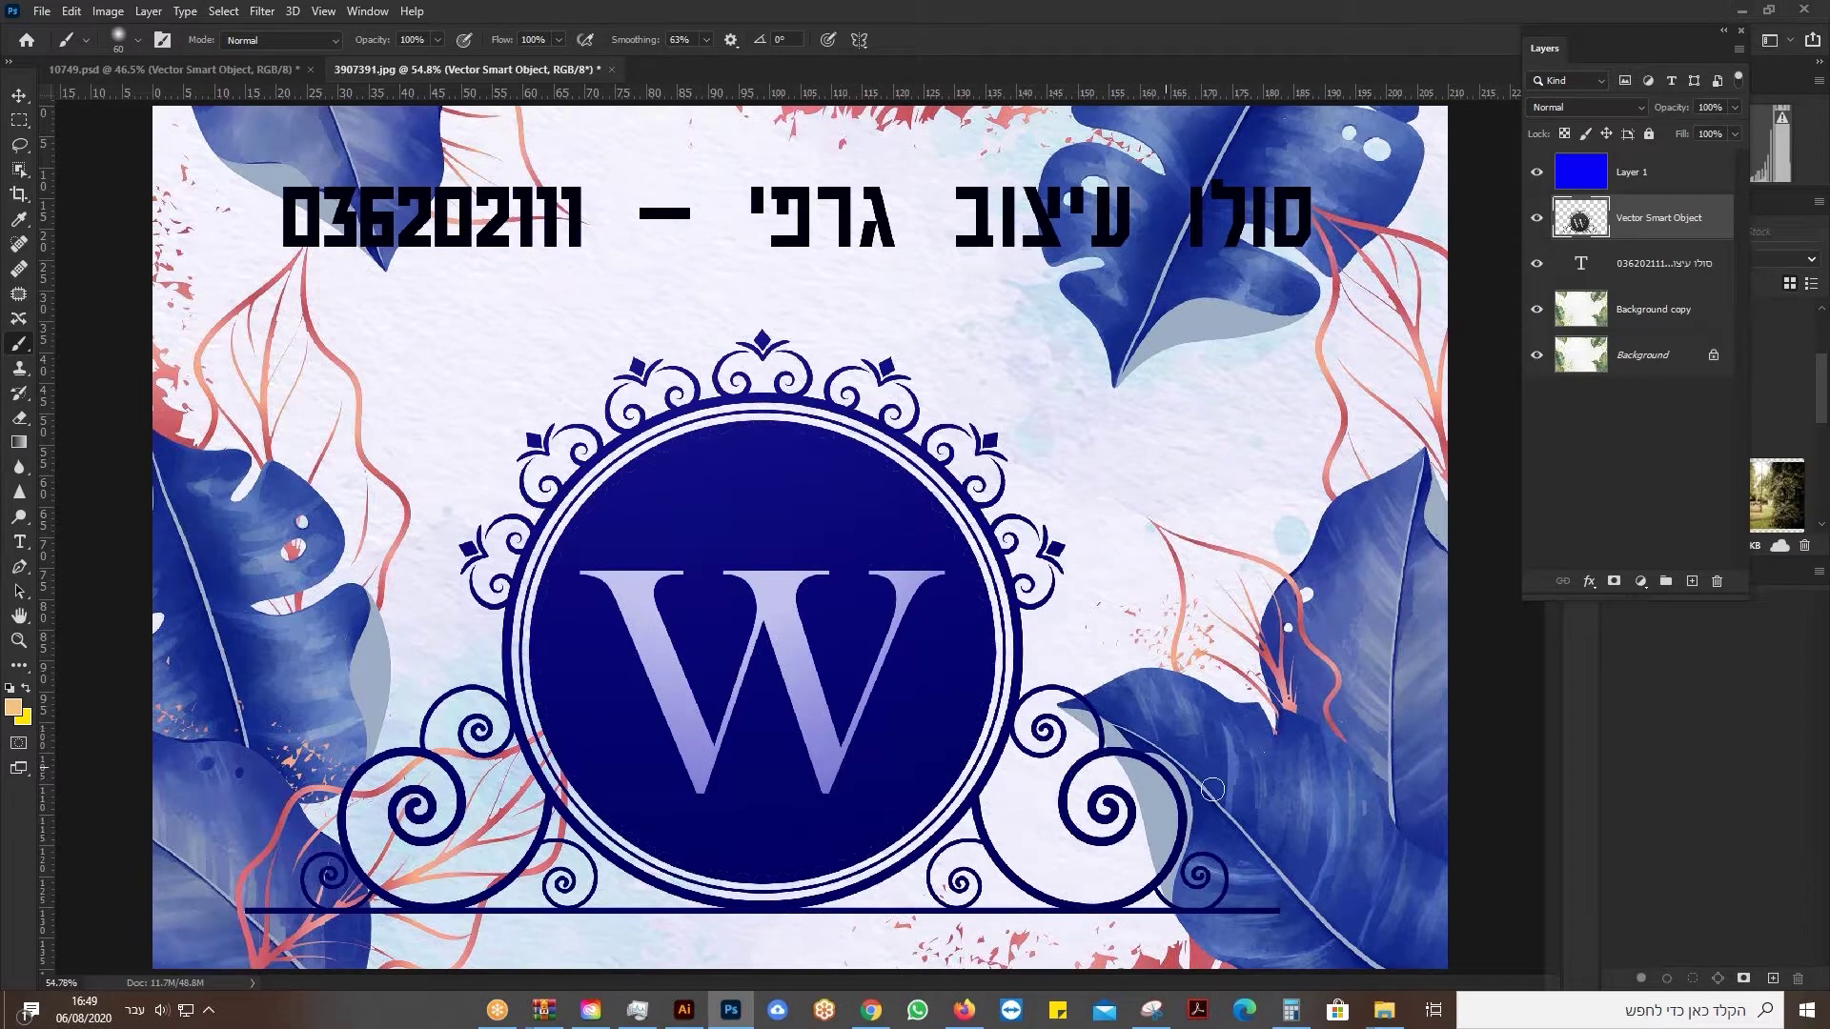
click(18, 640)
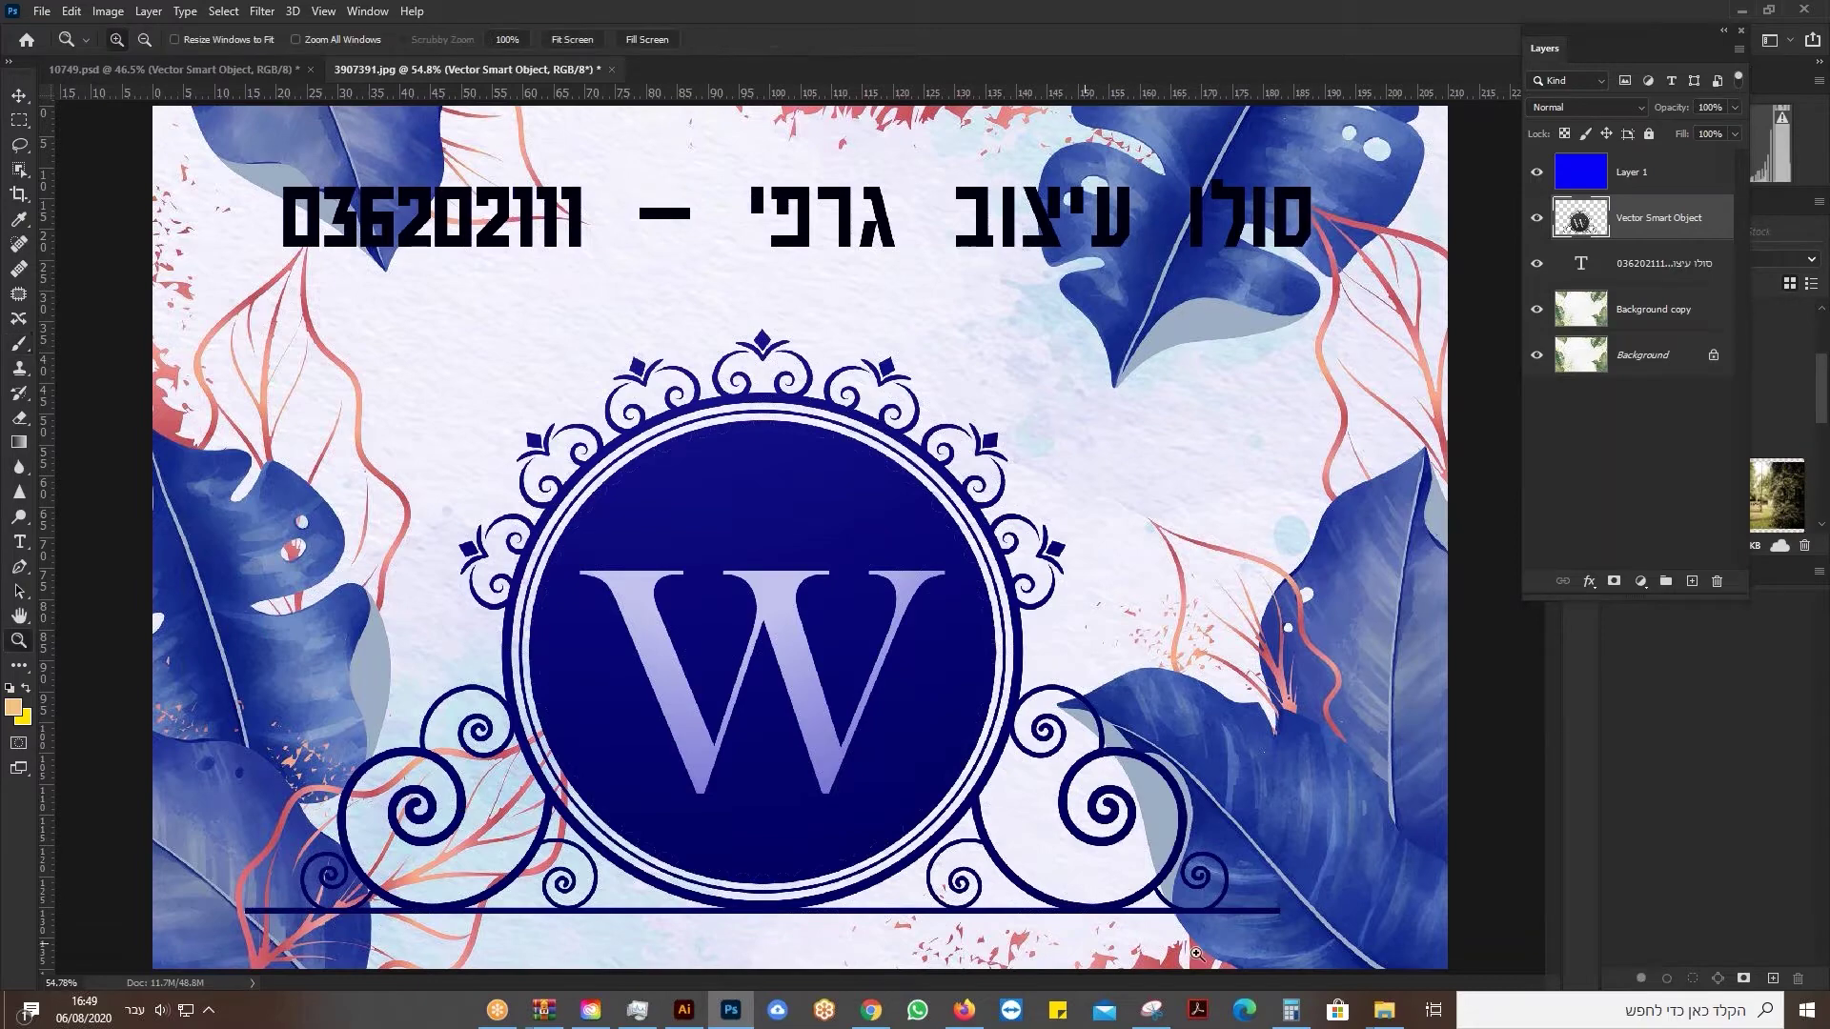
click(1176, 859)
click(1088, 703)
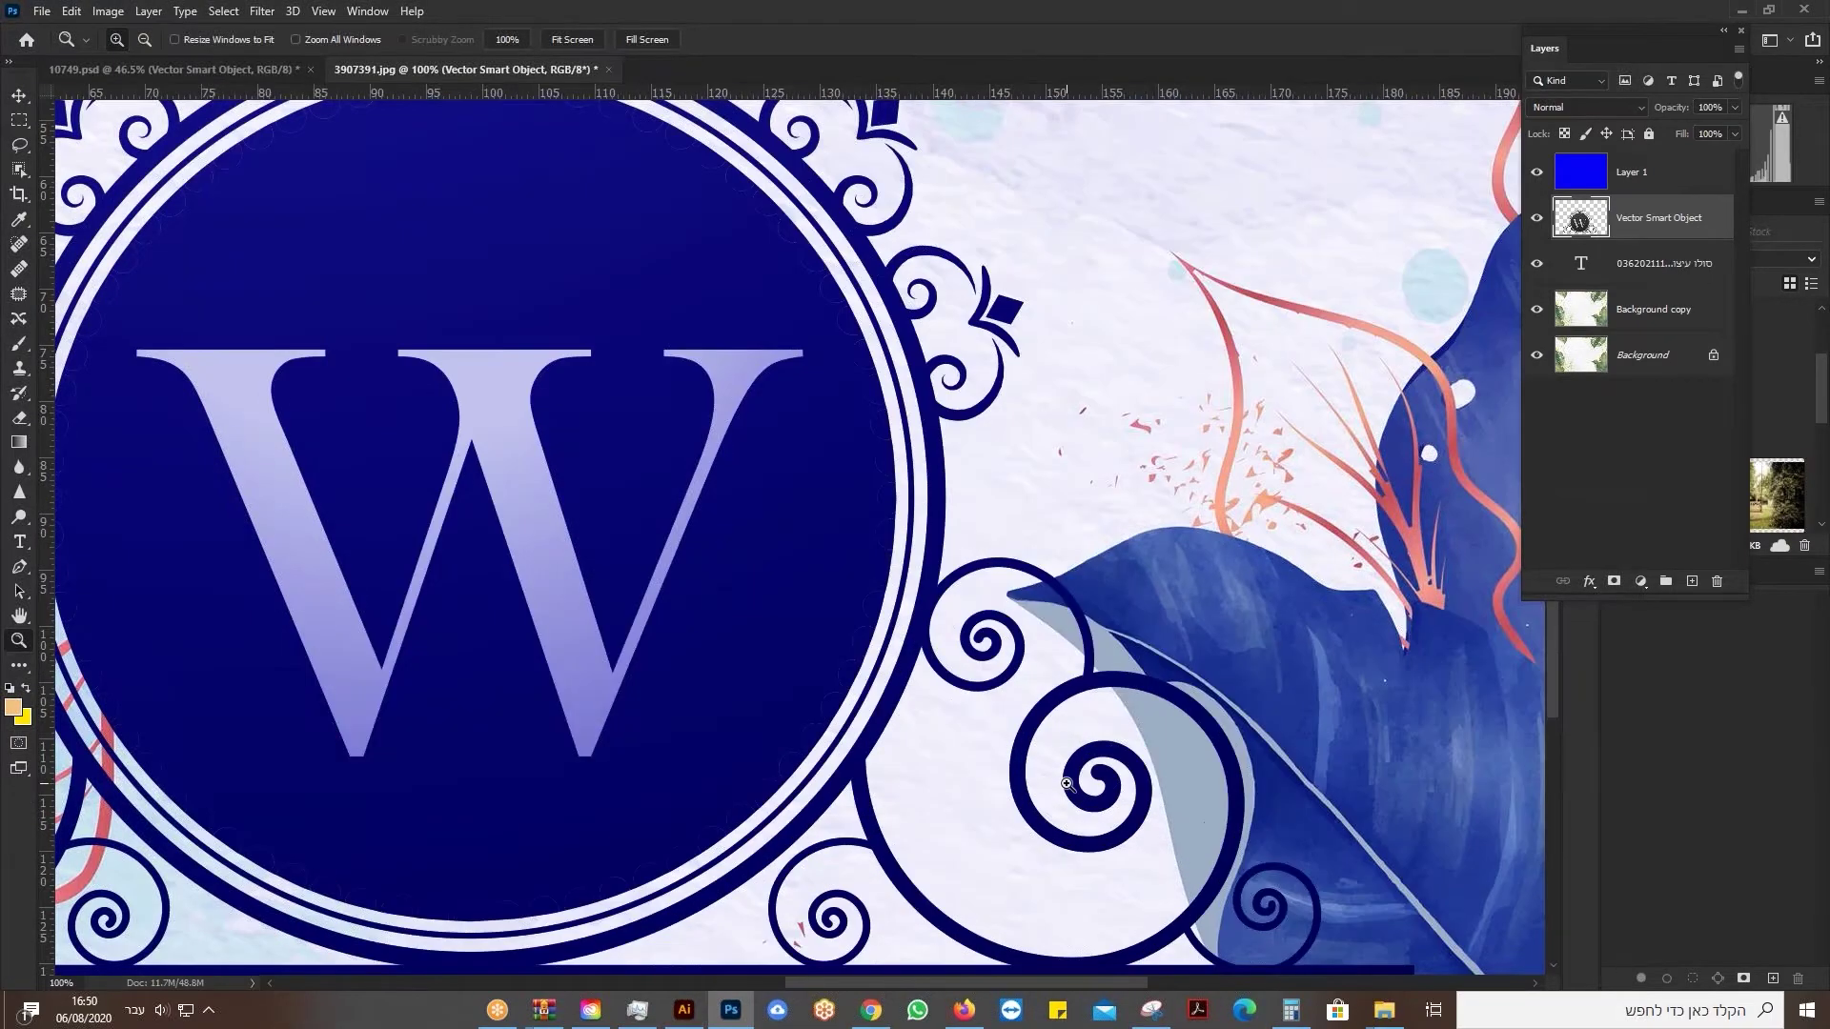
click(1088, 703)
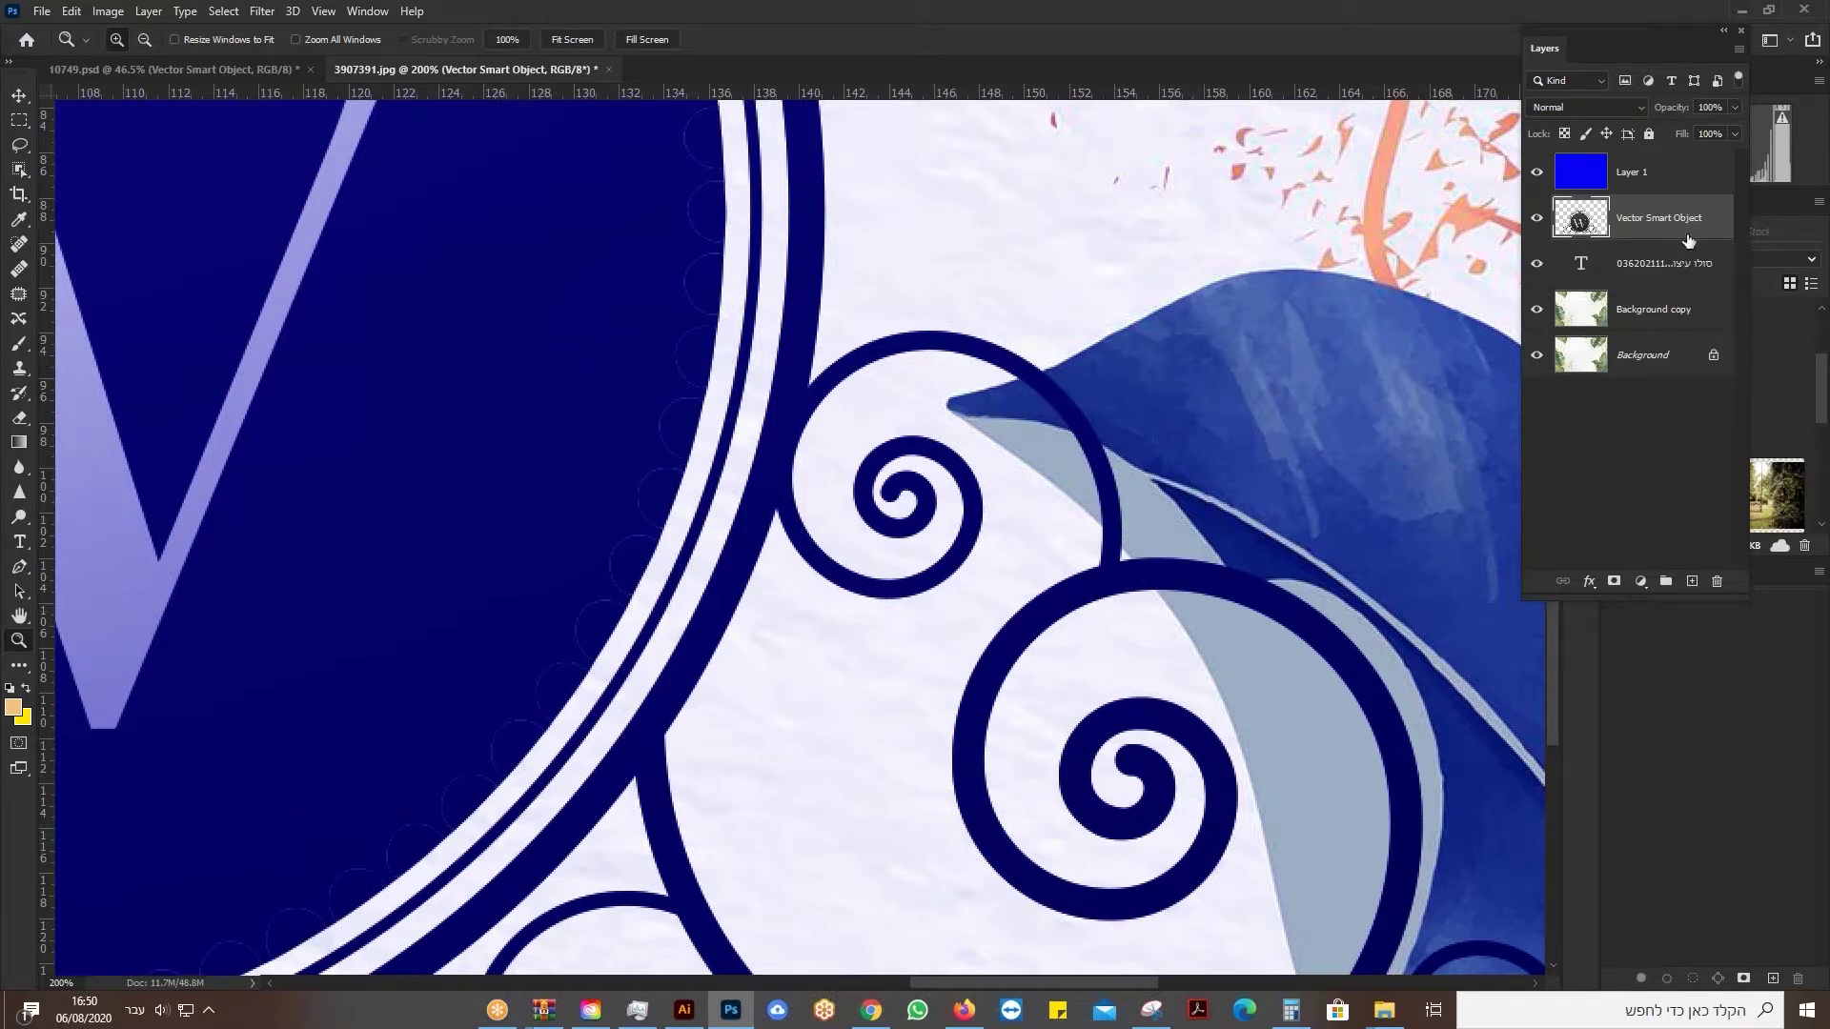
click(1536, 217)
click(1536, 217)
click(1614, 583)
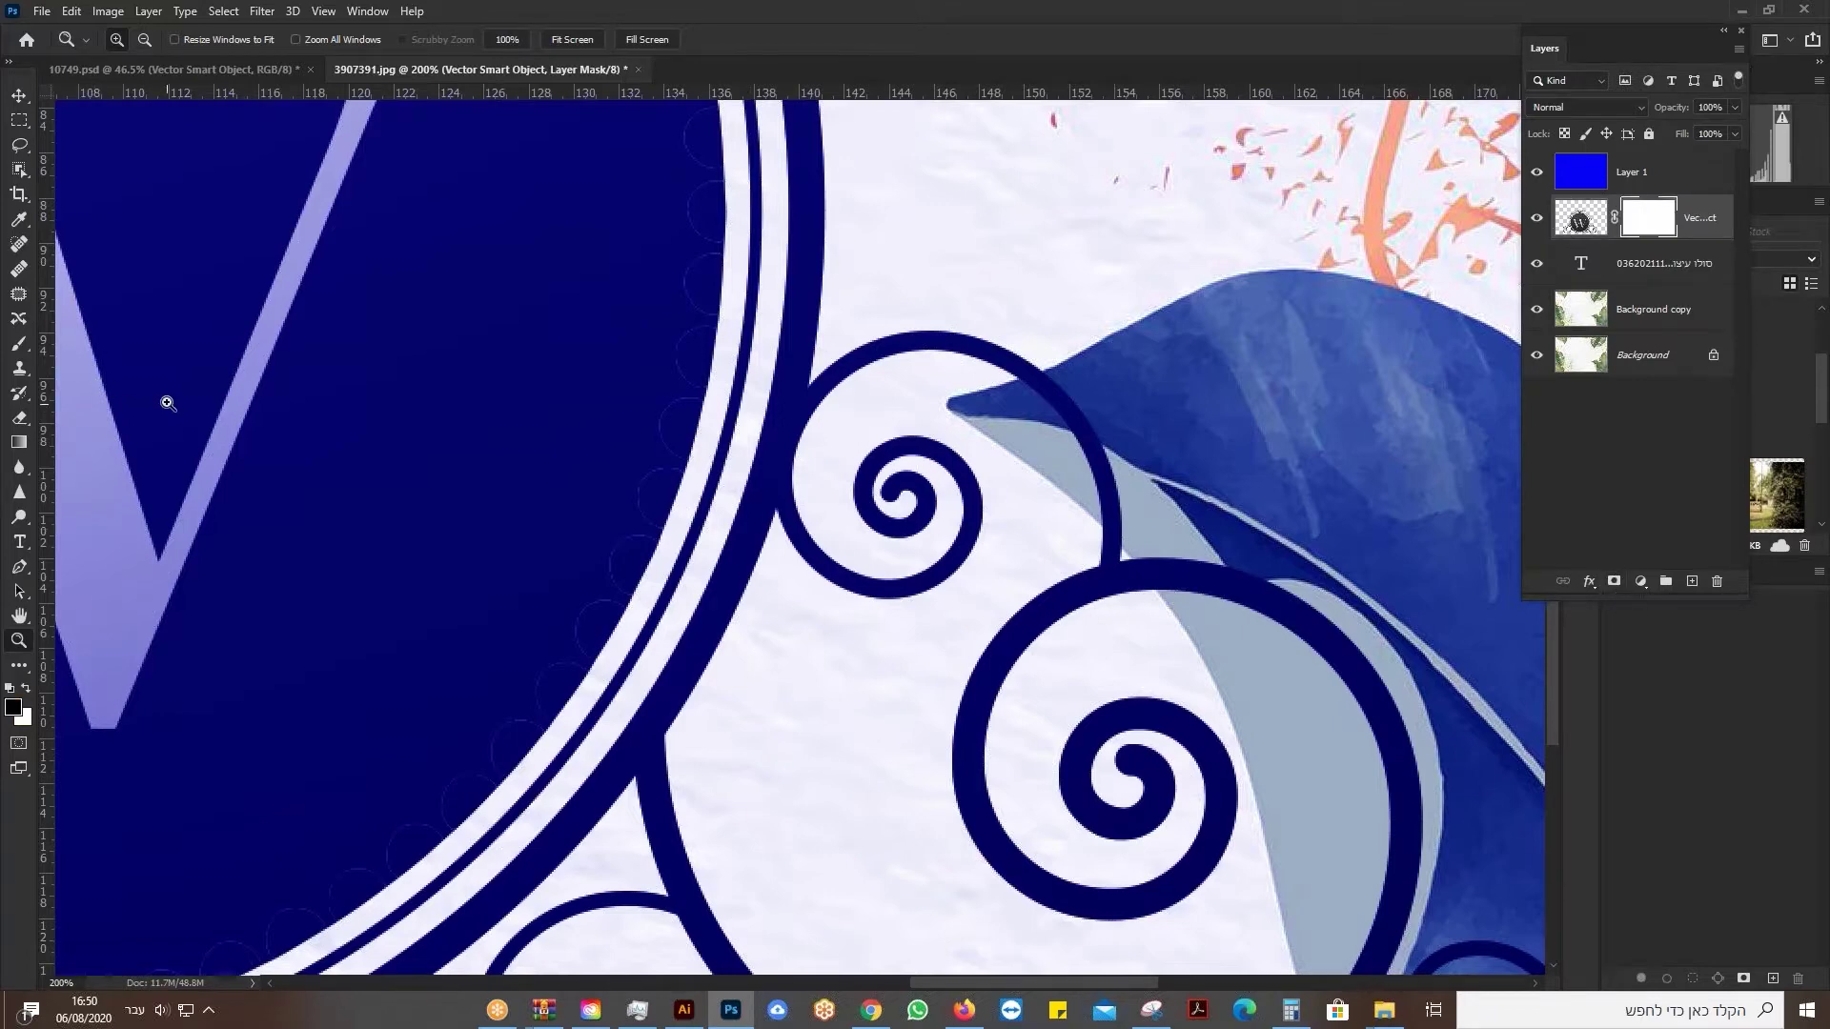
Set up a black 60 px Hard Round brush at 100% hardness for painting on the emblem's layer mask.
click(25, 353)
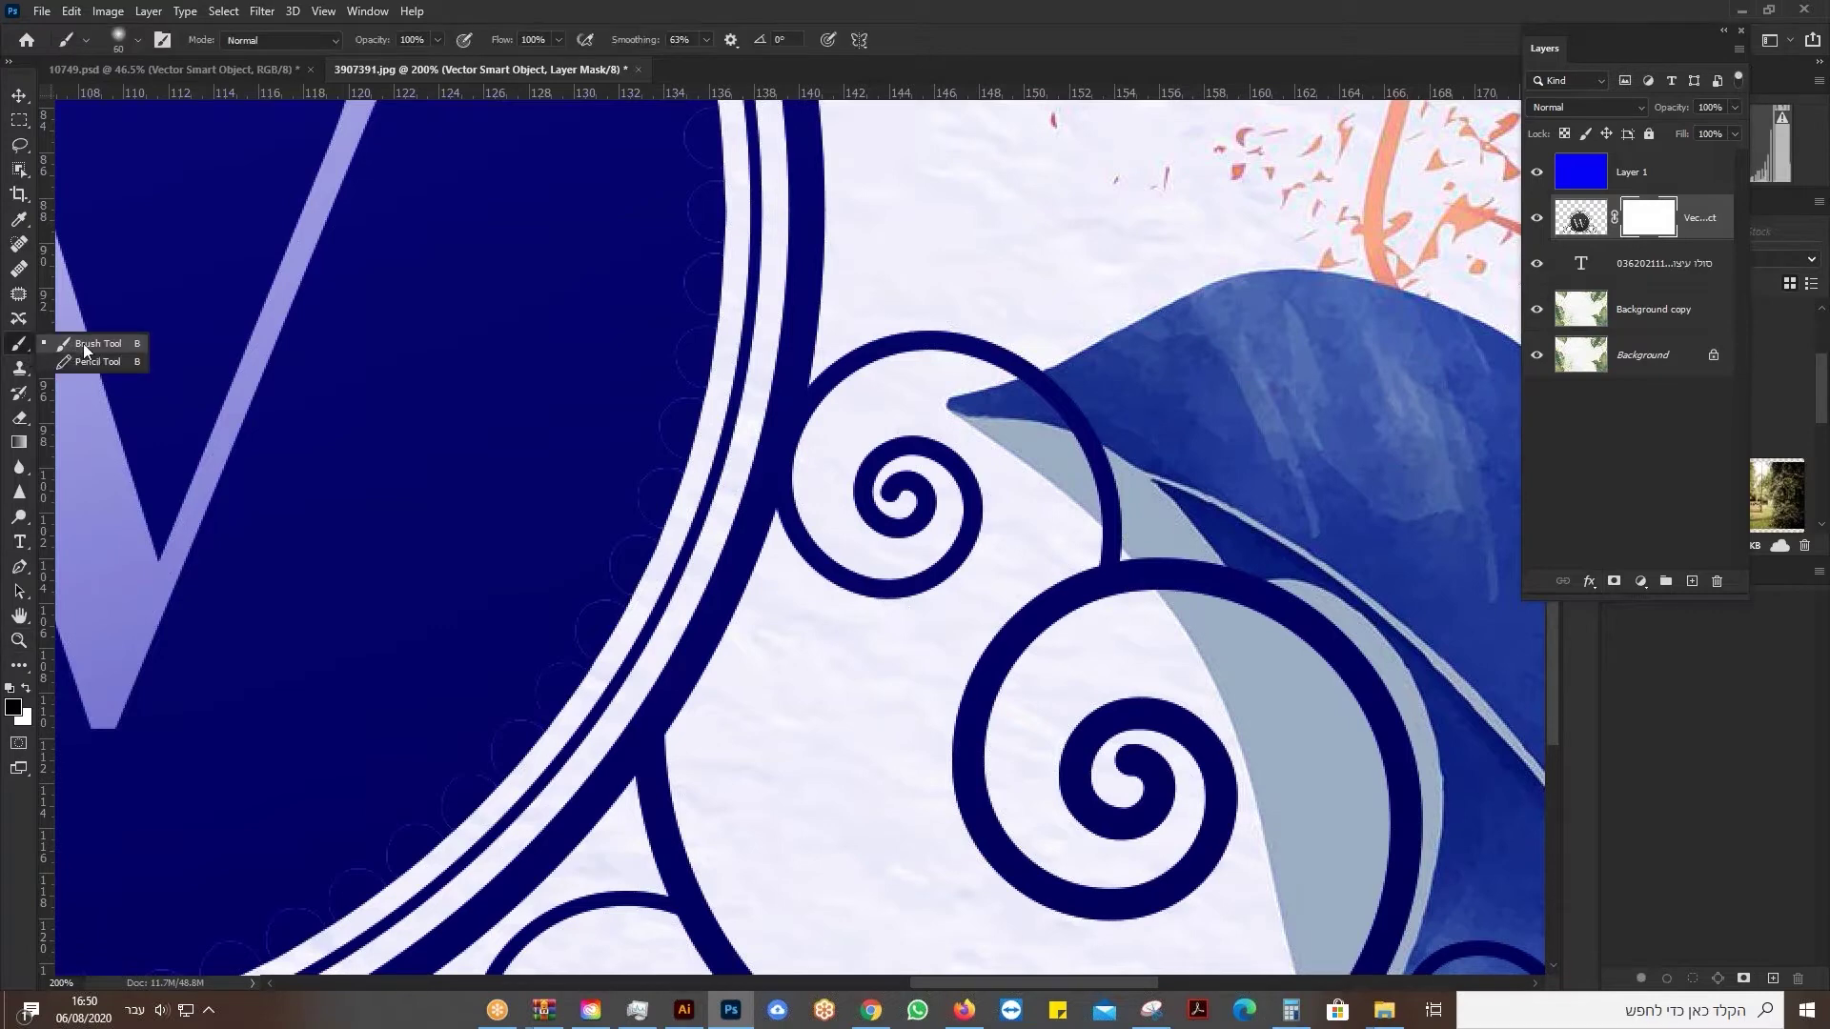
click(25, 689)
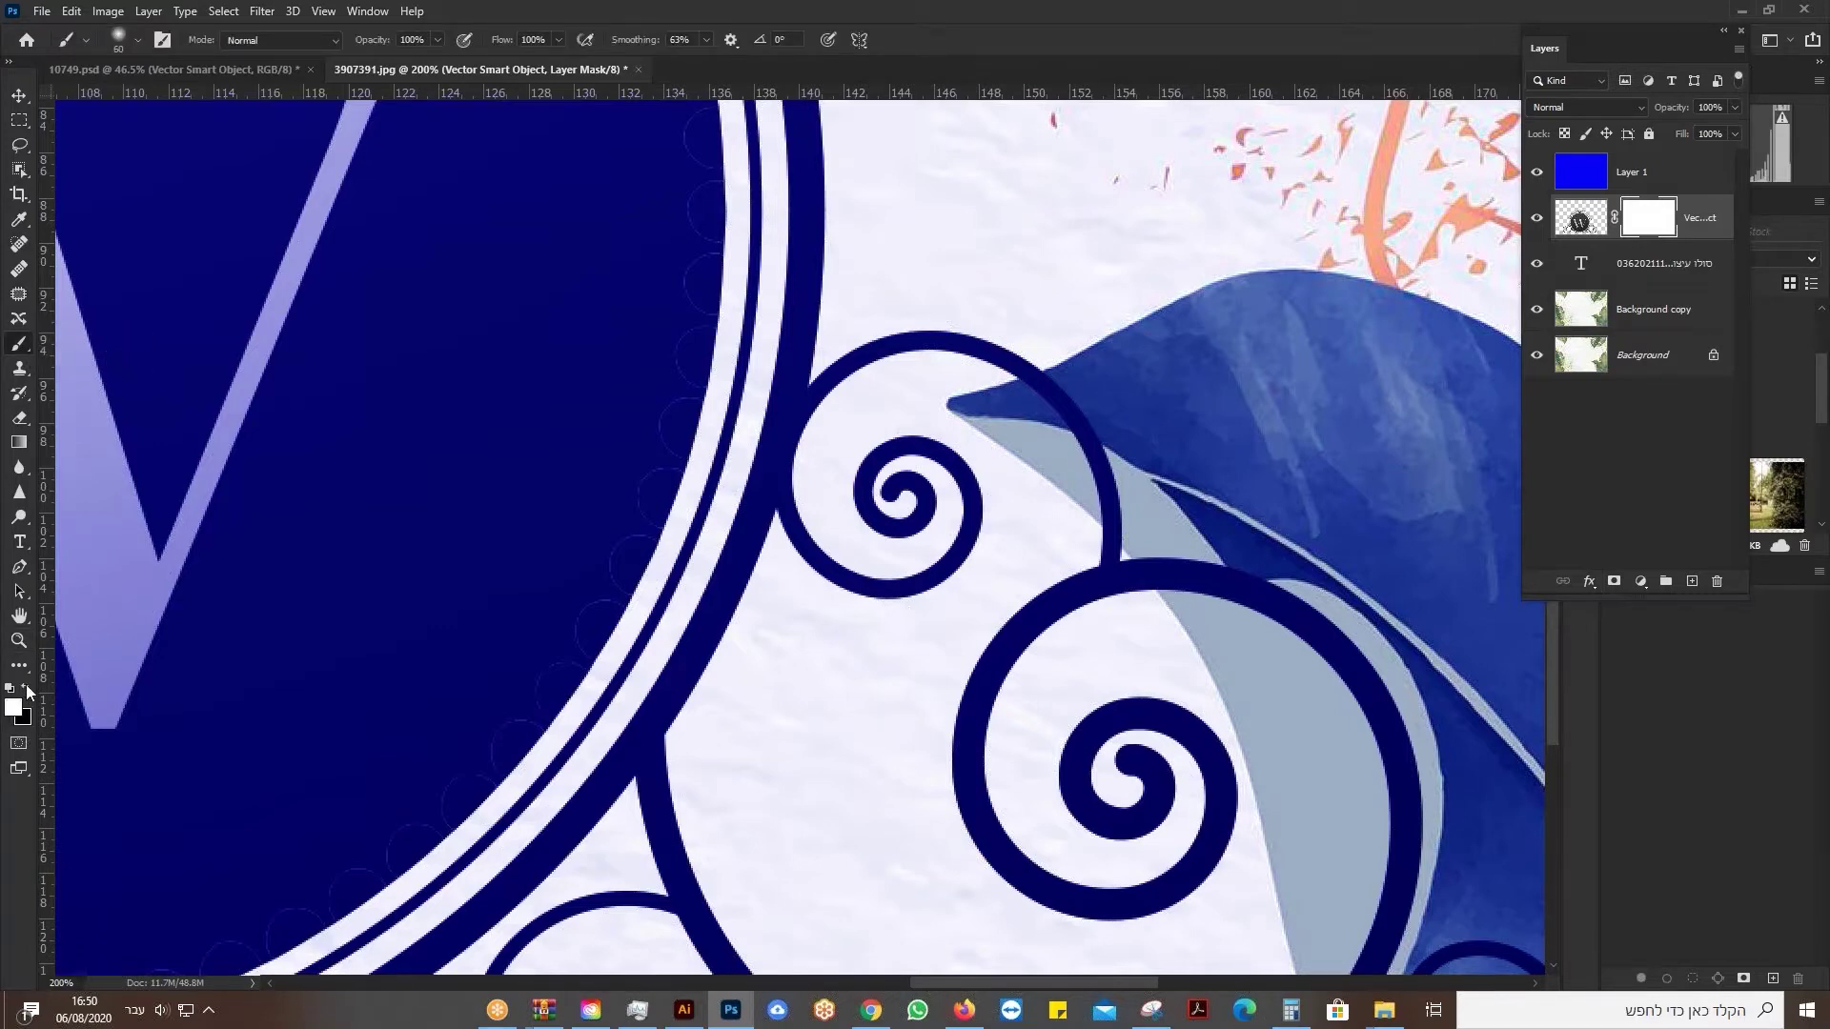
click(26, 690)
click(137, 40)
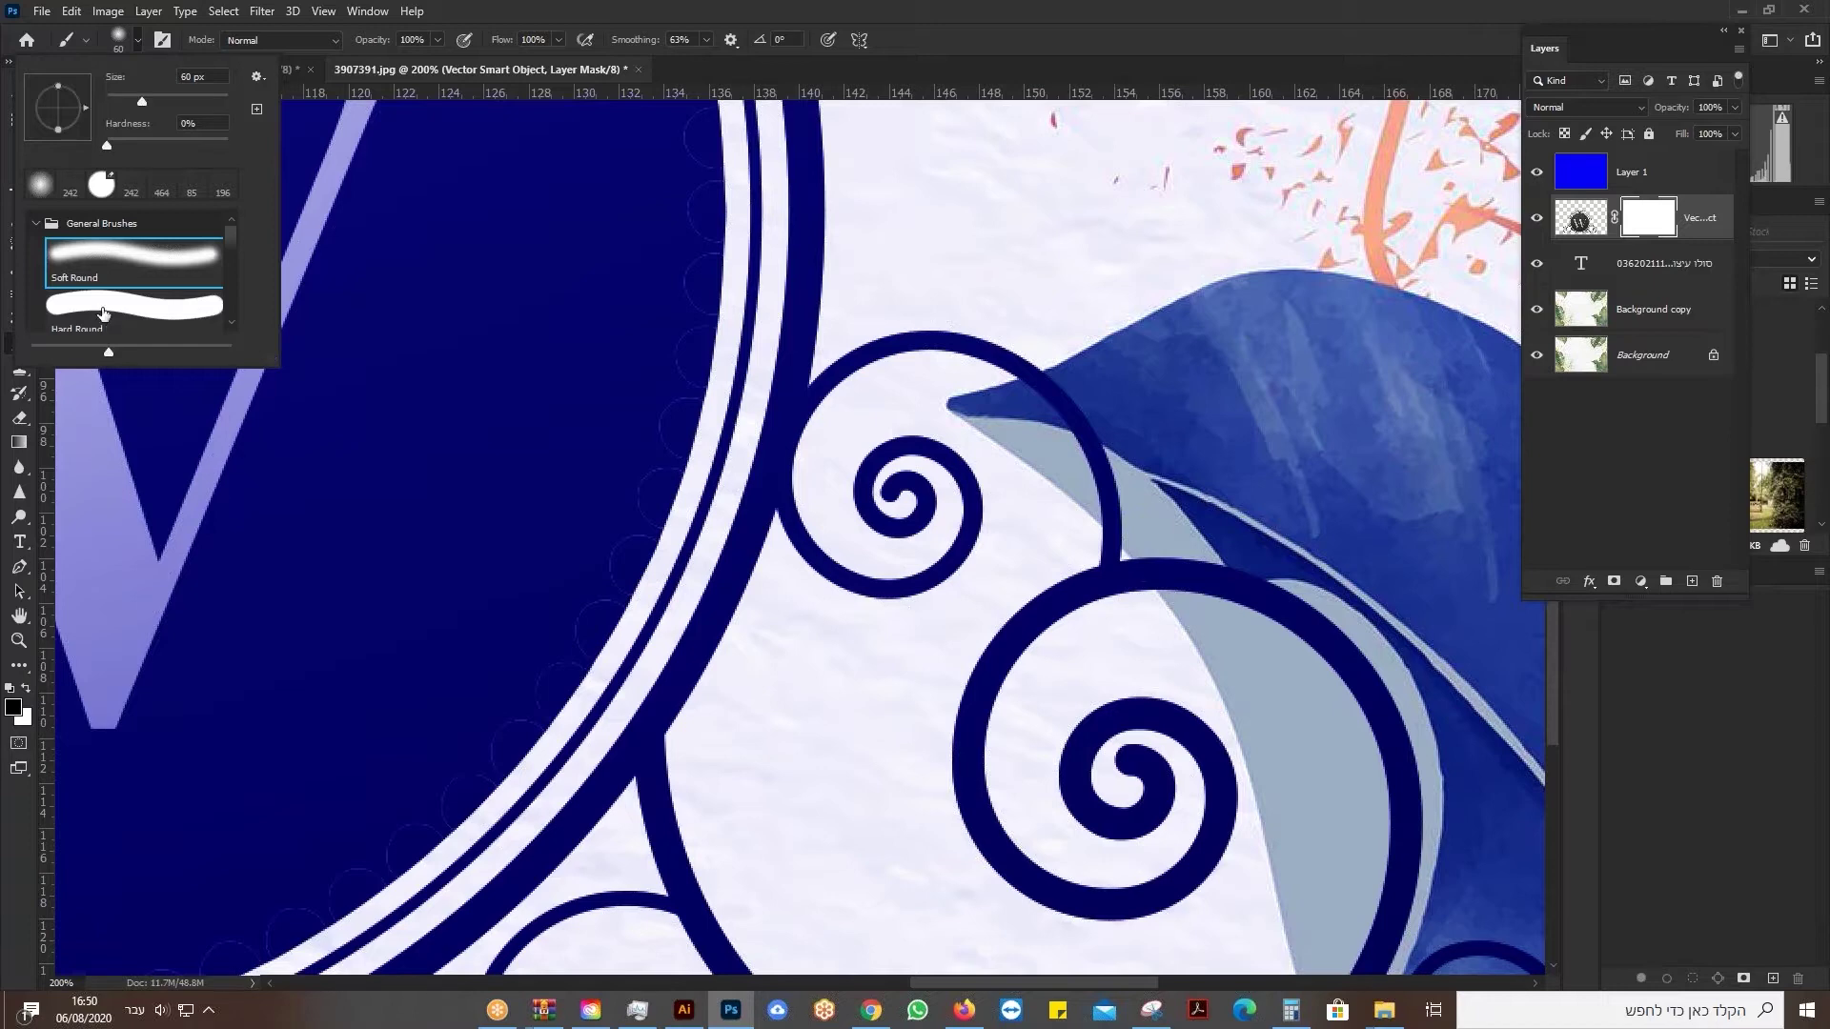
click(136, 306)
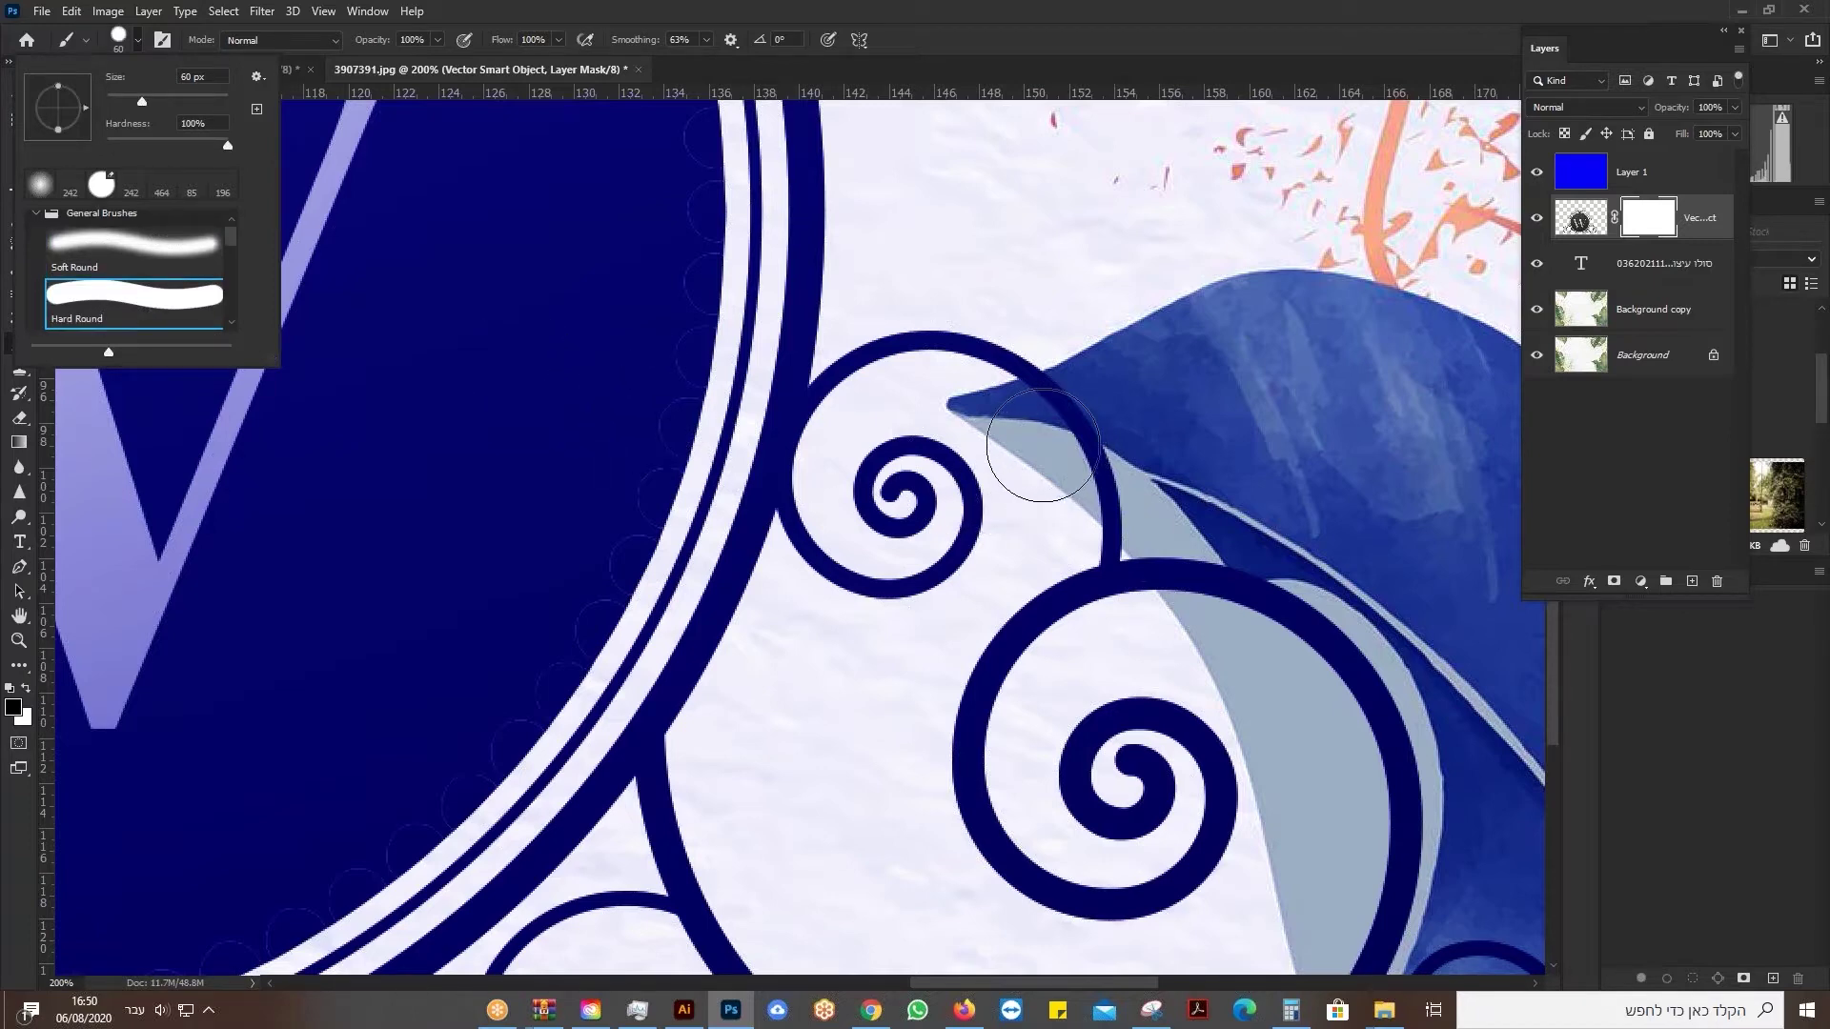
Try to mask out part of the small spiral beside the blue leaf tip, and undo the stroke.
drag(1042, 445, 981, 545)
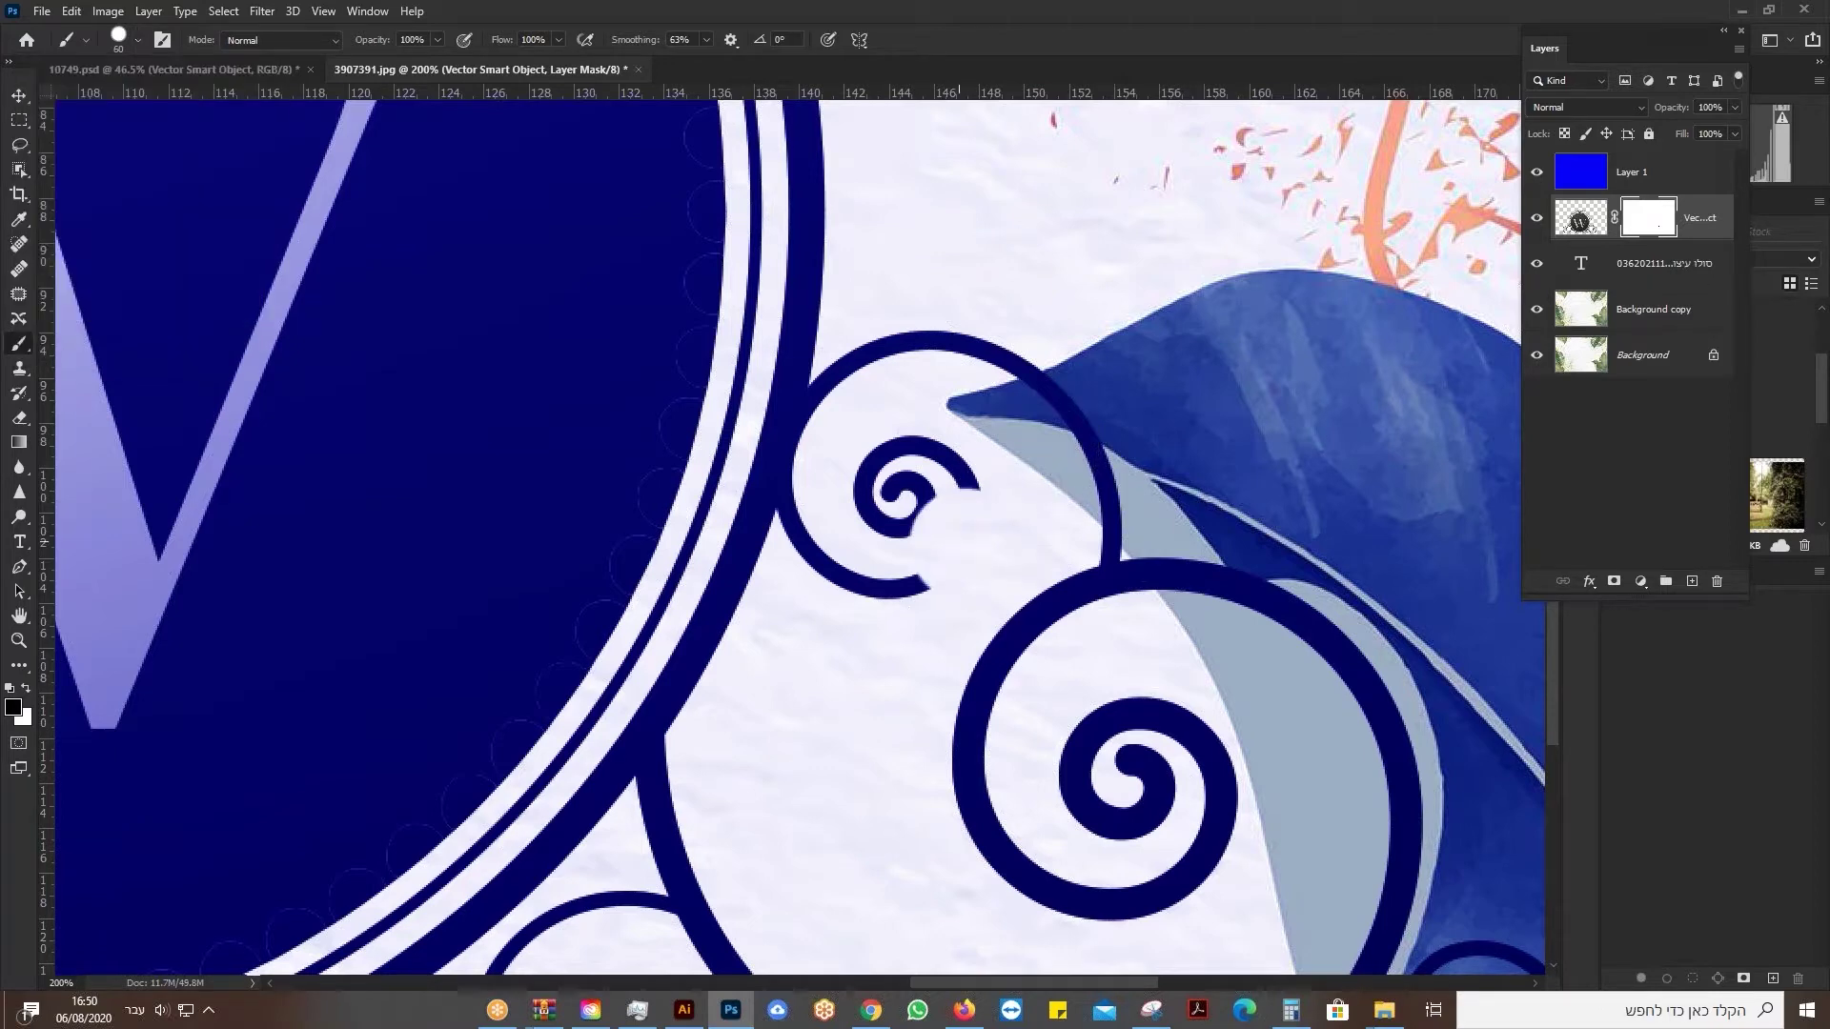
key(ctrl+z)
Mask out the small spiral's outer arc where it crosses the blue leaf tip, using a 45 px hard brush.
key(bracketright)
key(bracketright)
key(bracketright)
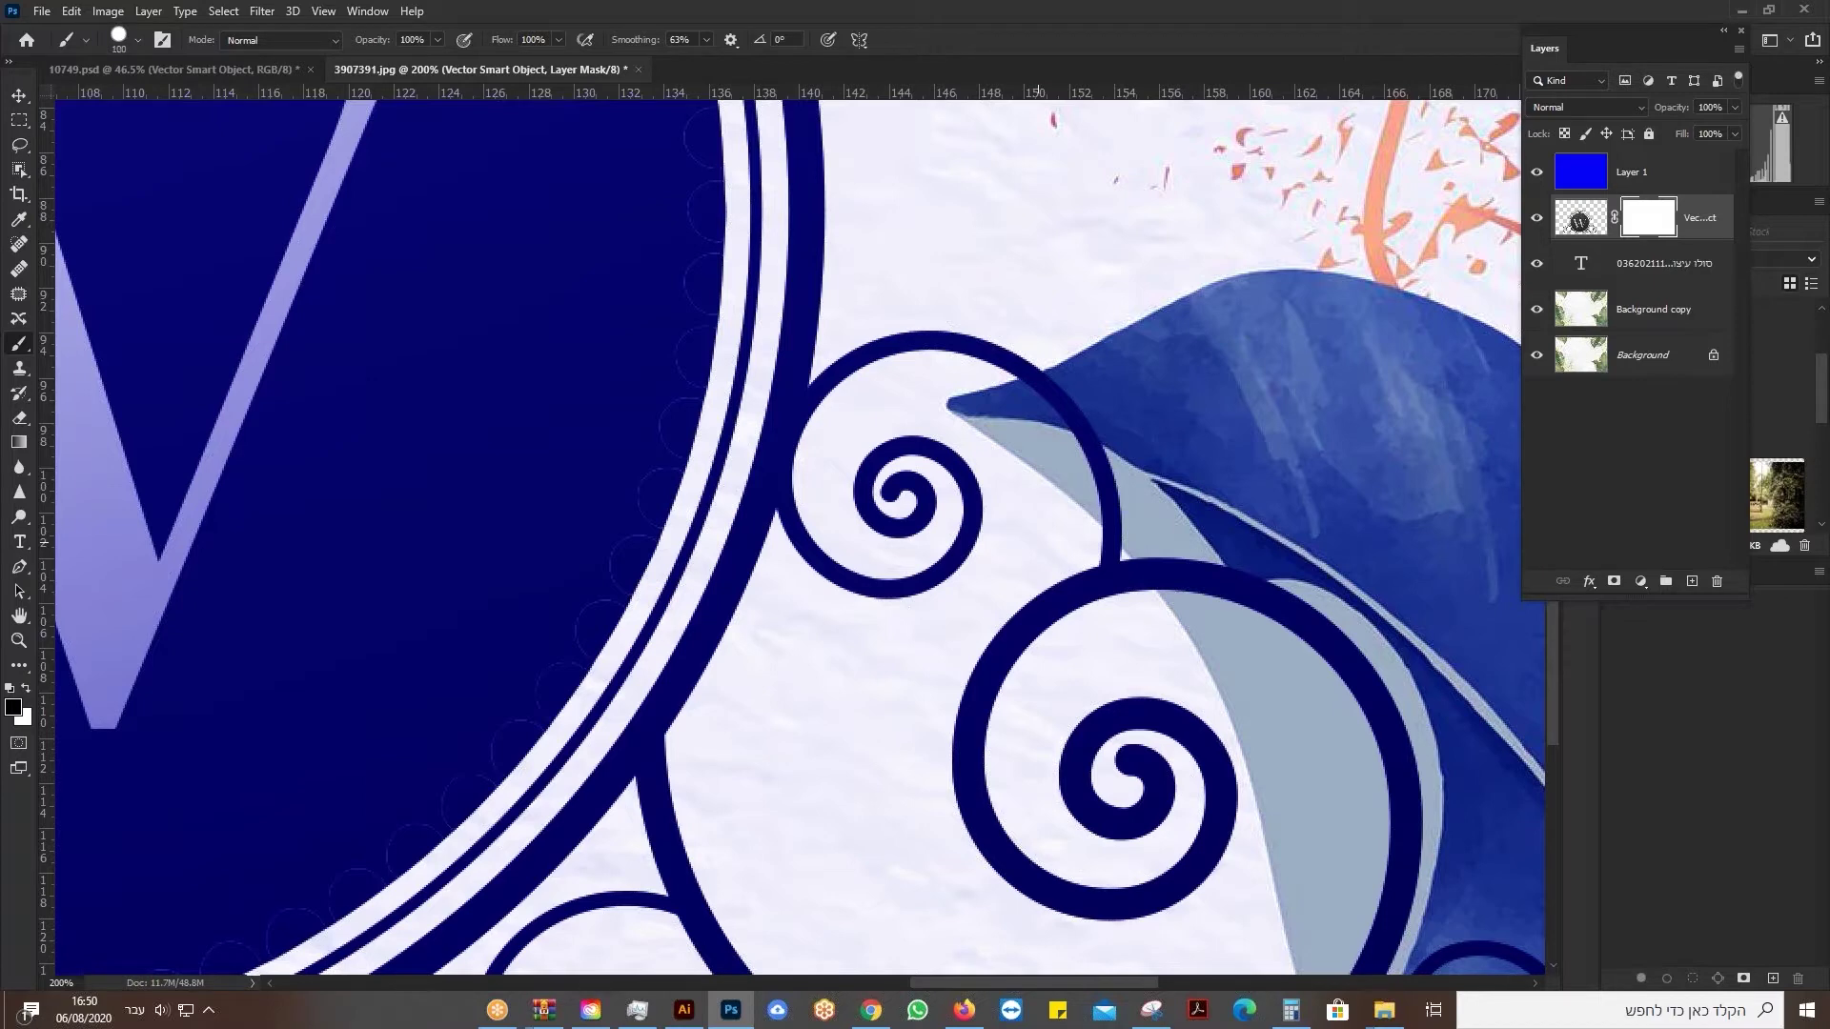
key(bracketleft)
key(ctrl+plus)
key(ctrl+plus)
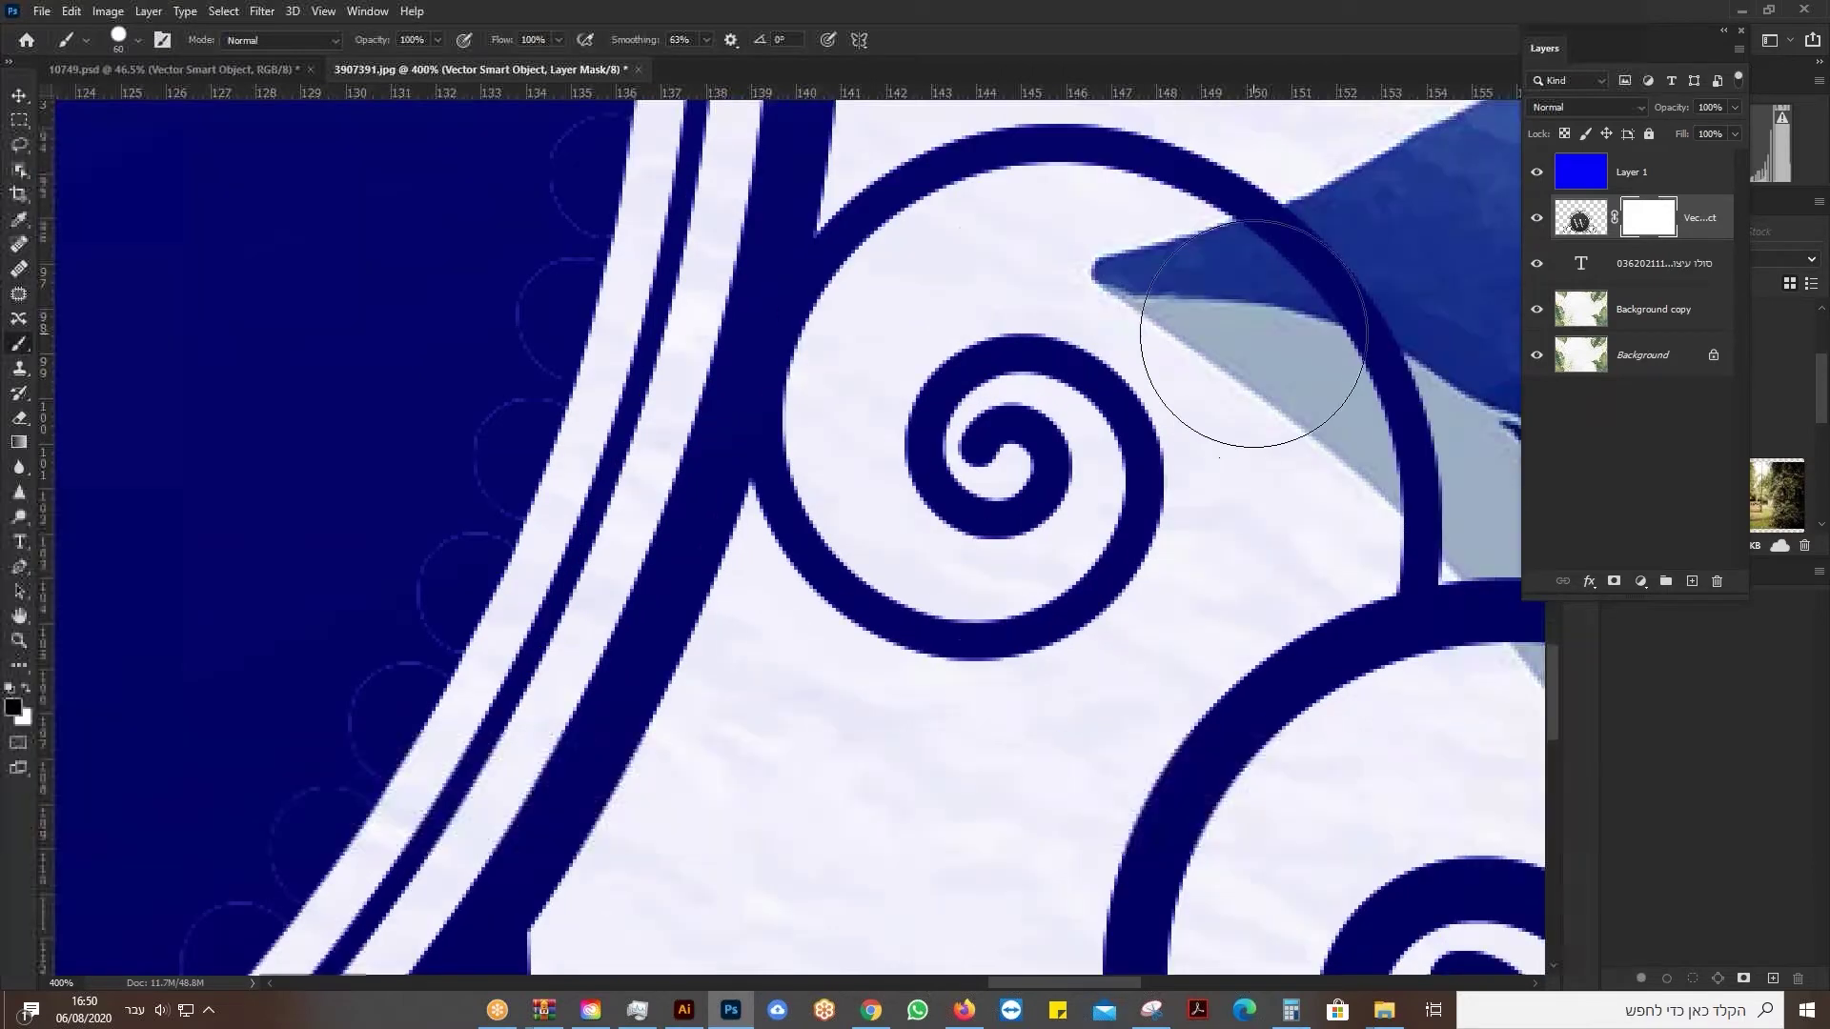
mouse_move(1325, 322)
mouse_down()
mouse_move(1131, 400)
mouse_move(1049, 398)
mouse_up()
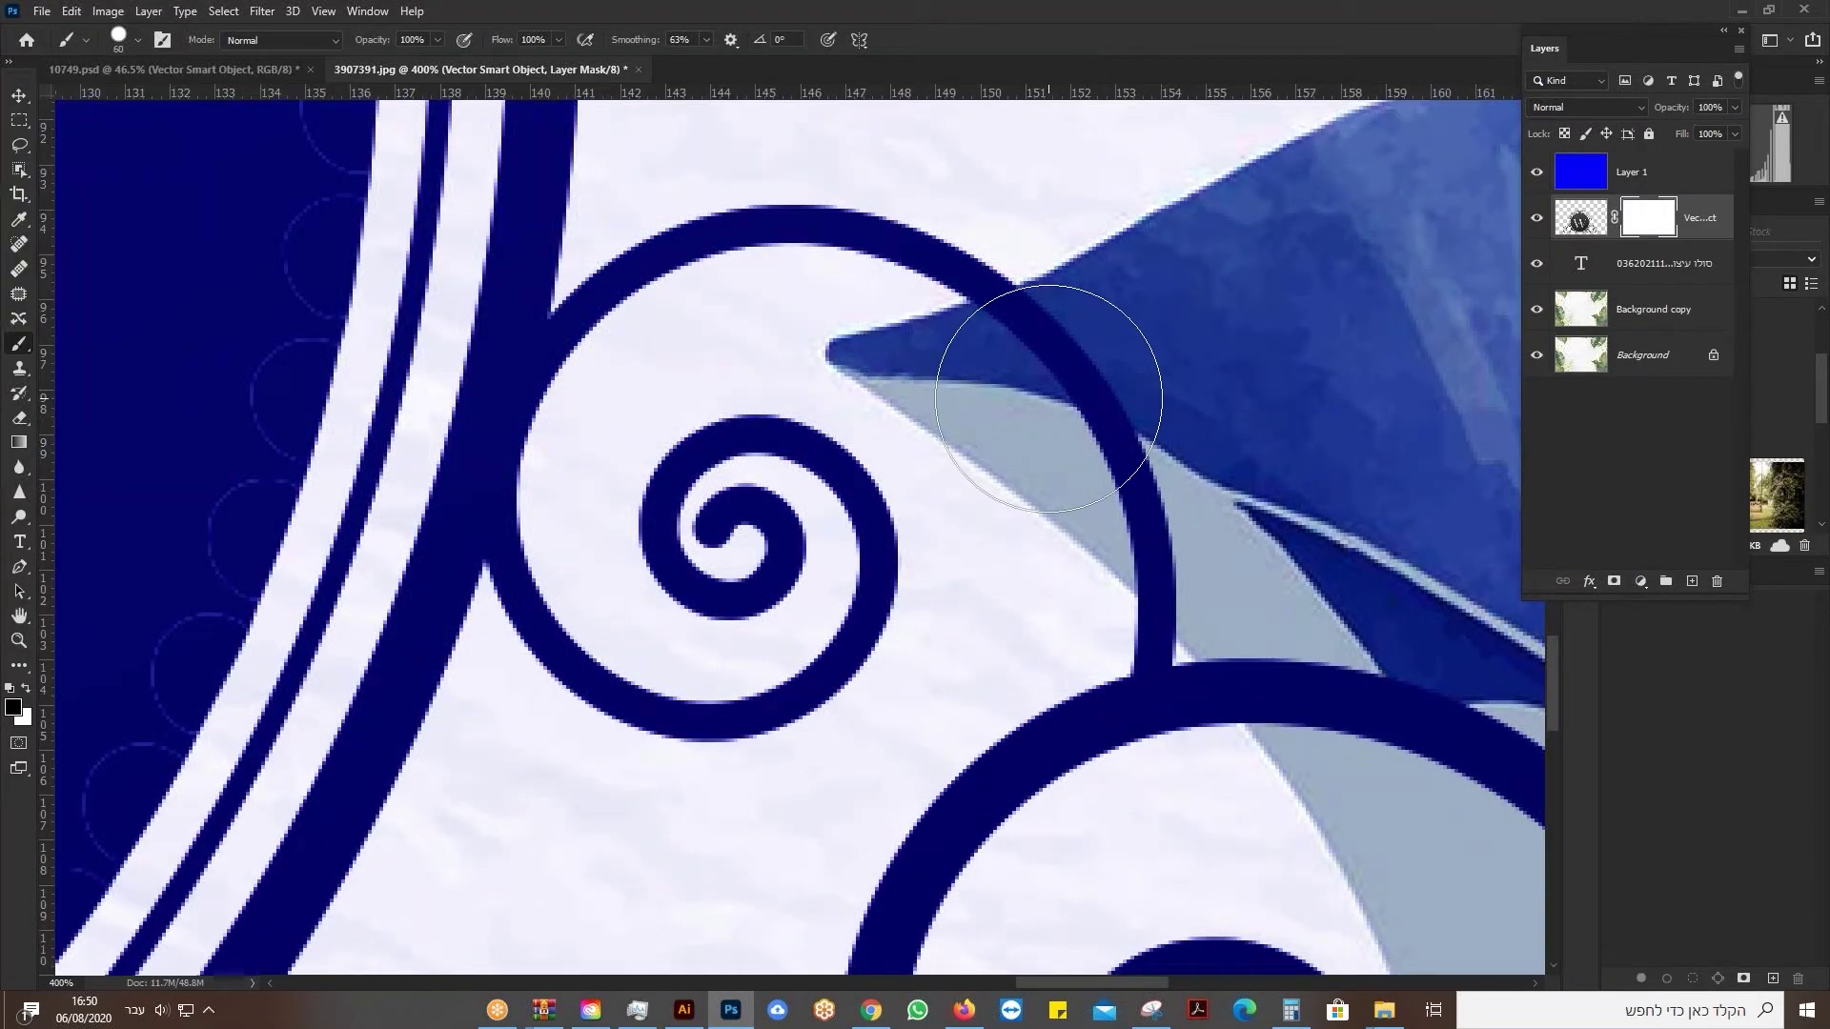
key(bracketleft)
key(bracketleft)
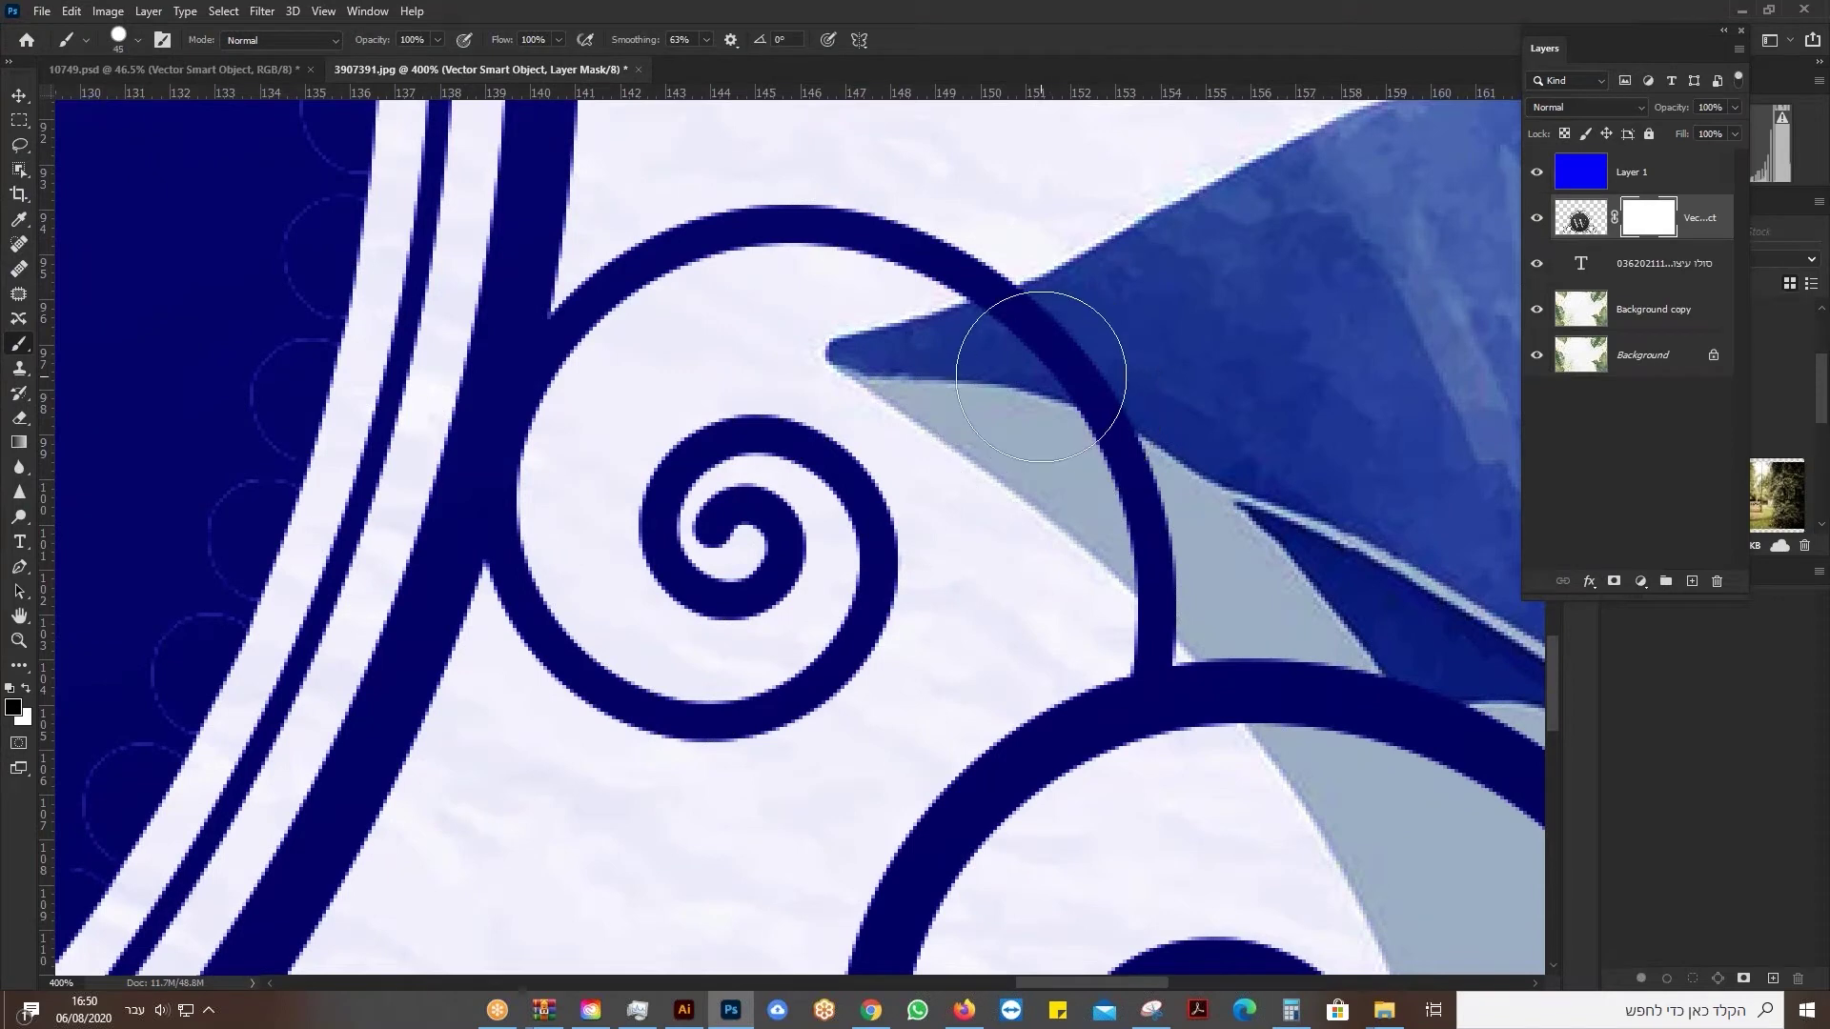
click(1030, 372)
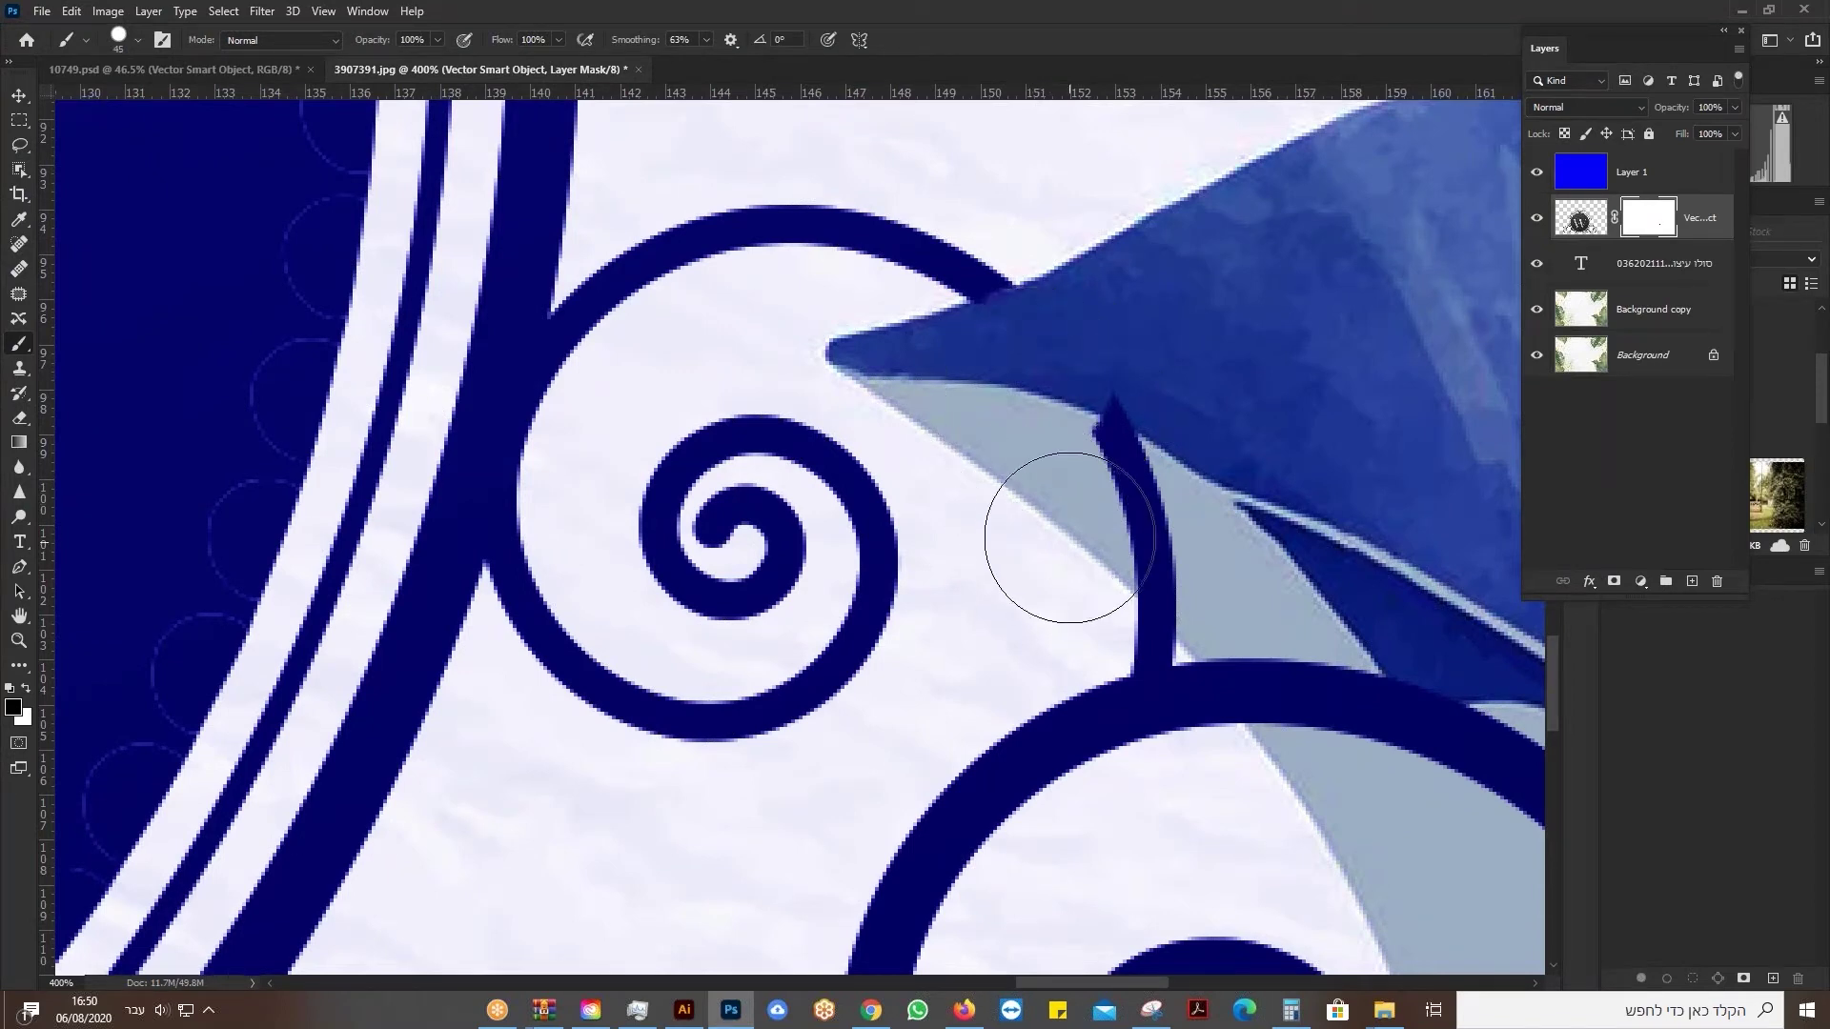
click(1115, 434)
click(1165, 488)
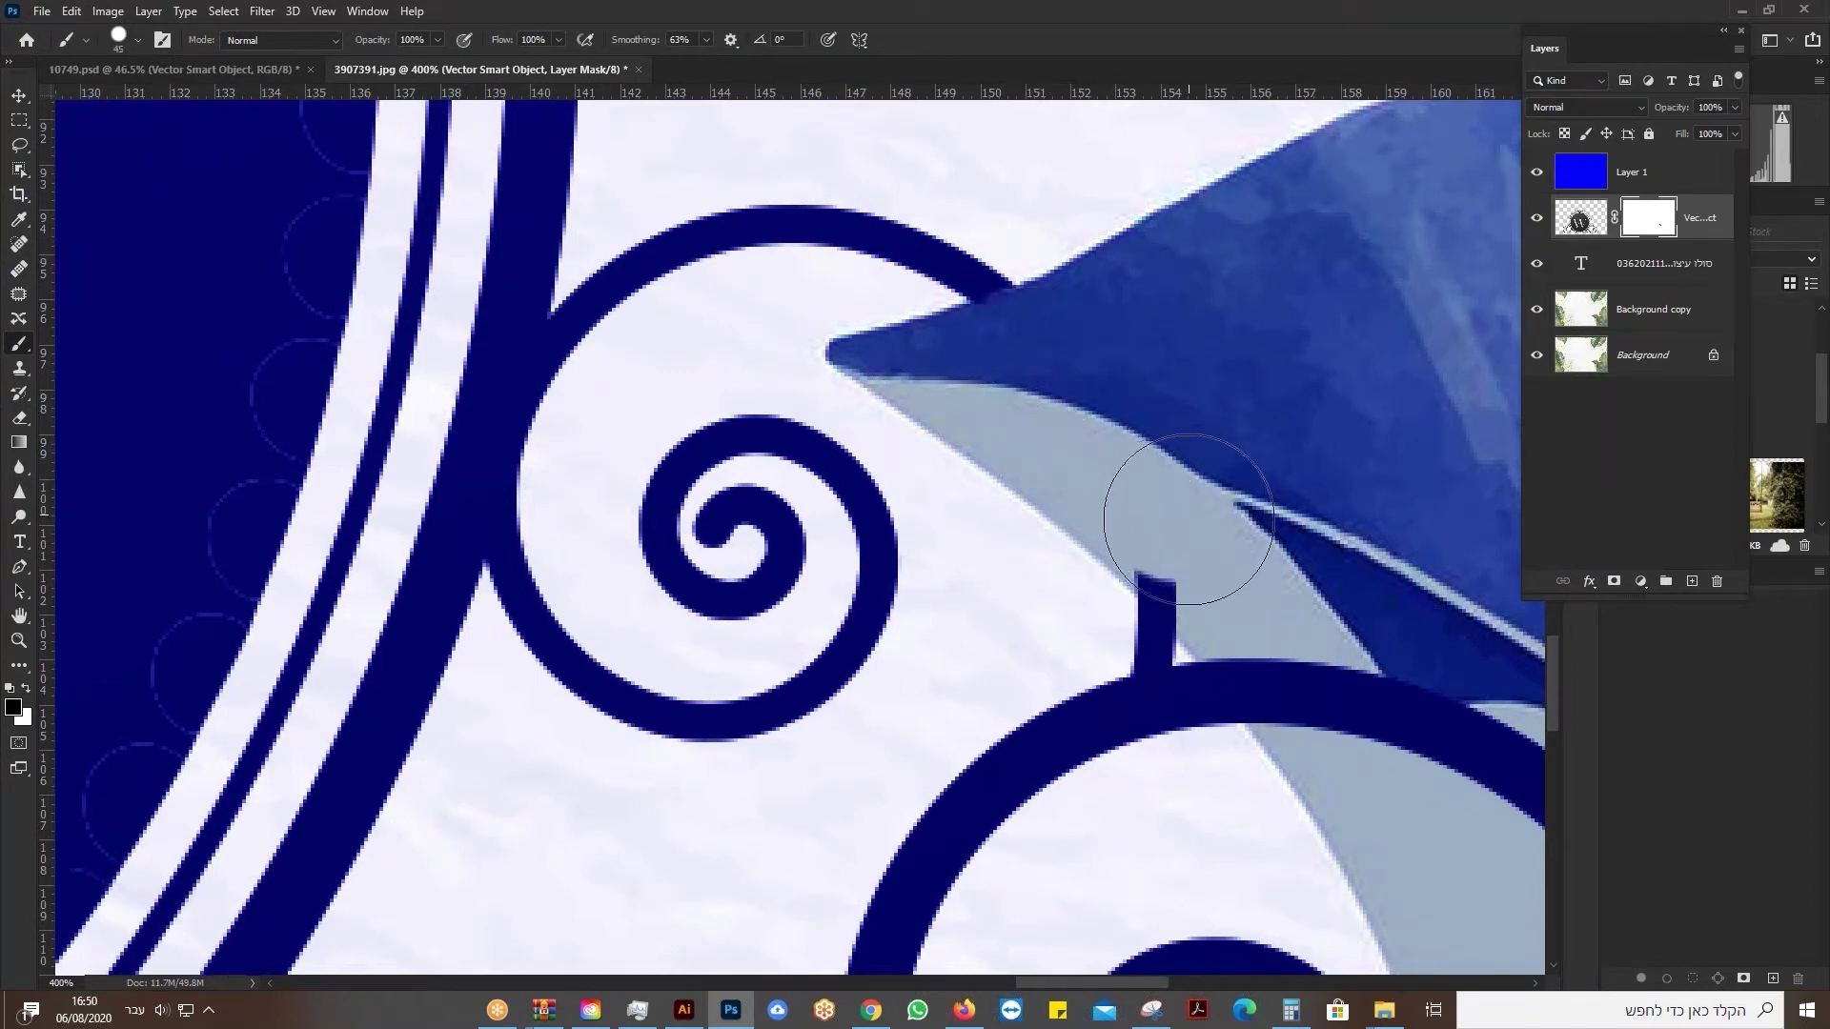
click(1201, 534)
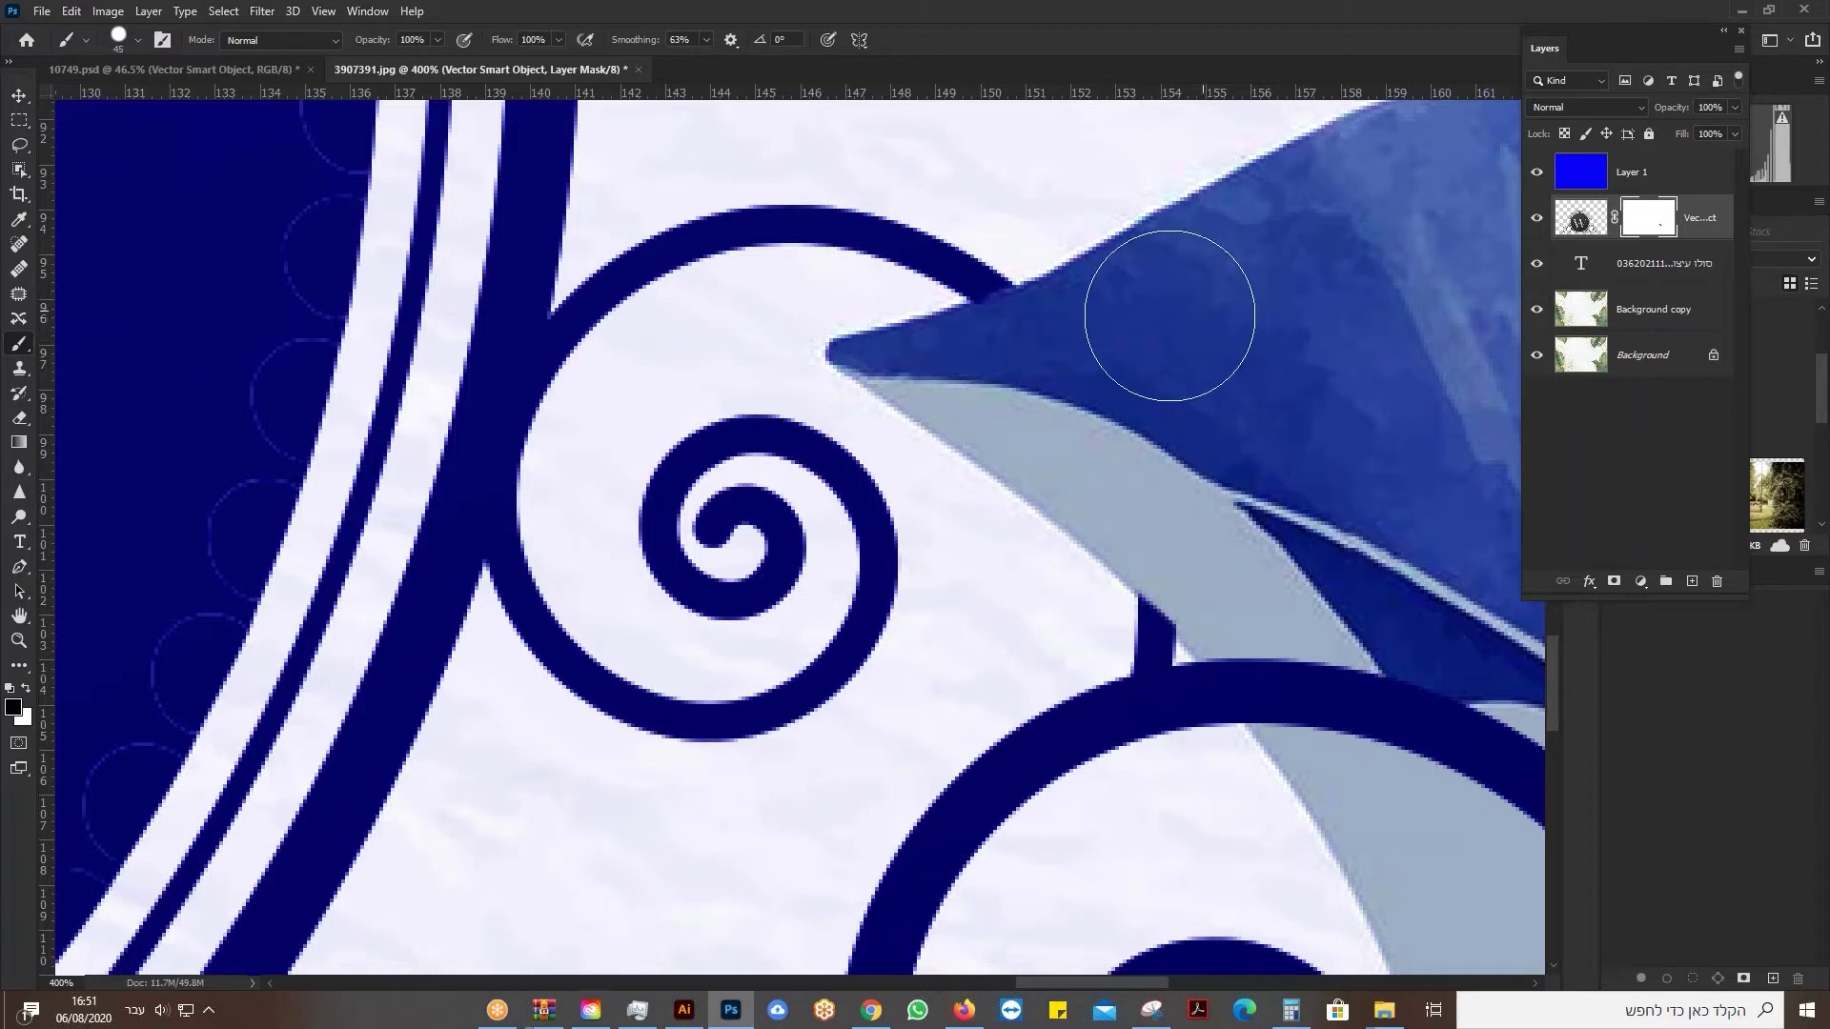
Mask out the middle of the thin curl joining the large scroll to the base line beside the leaf, using a smaller hard brush.
key(ctrl+minus)
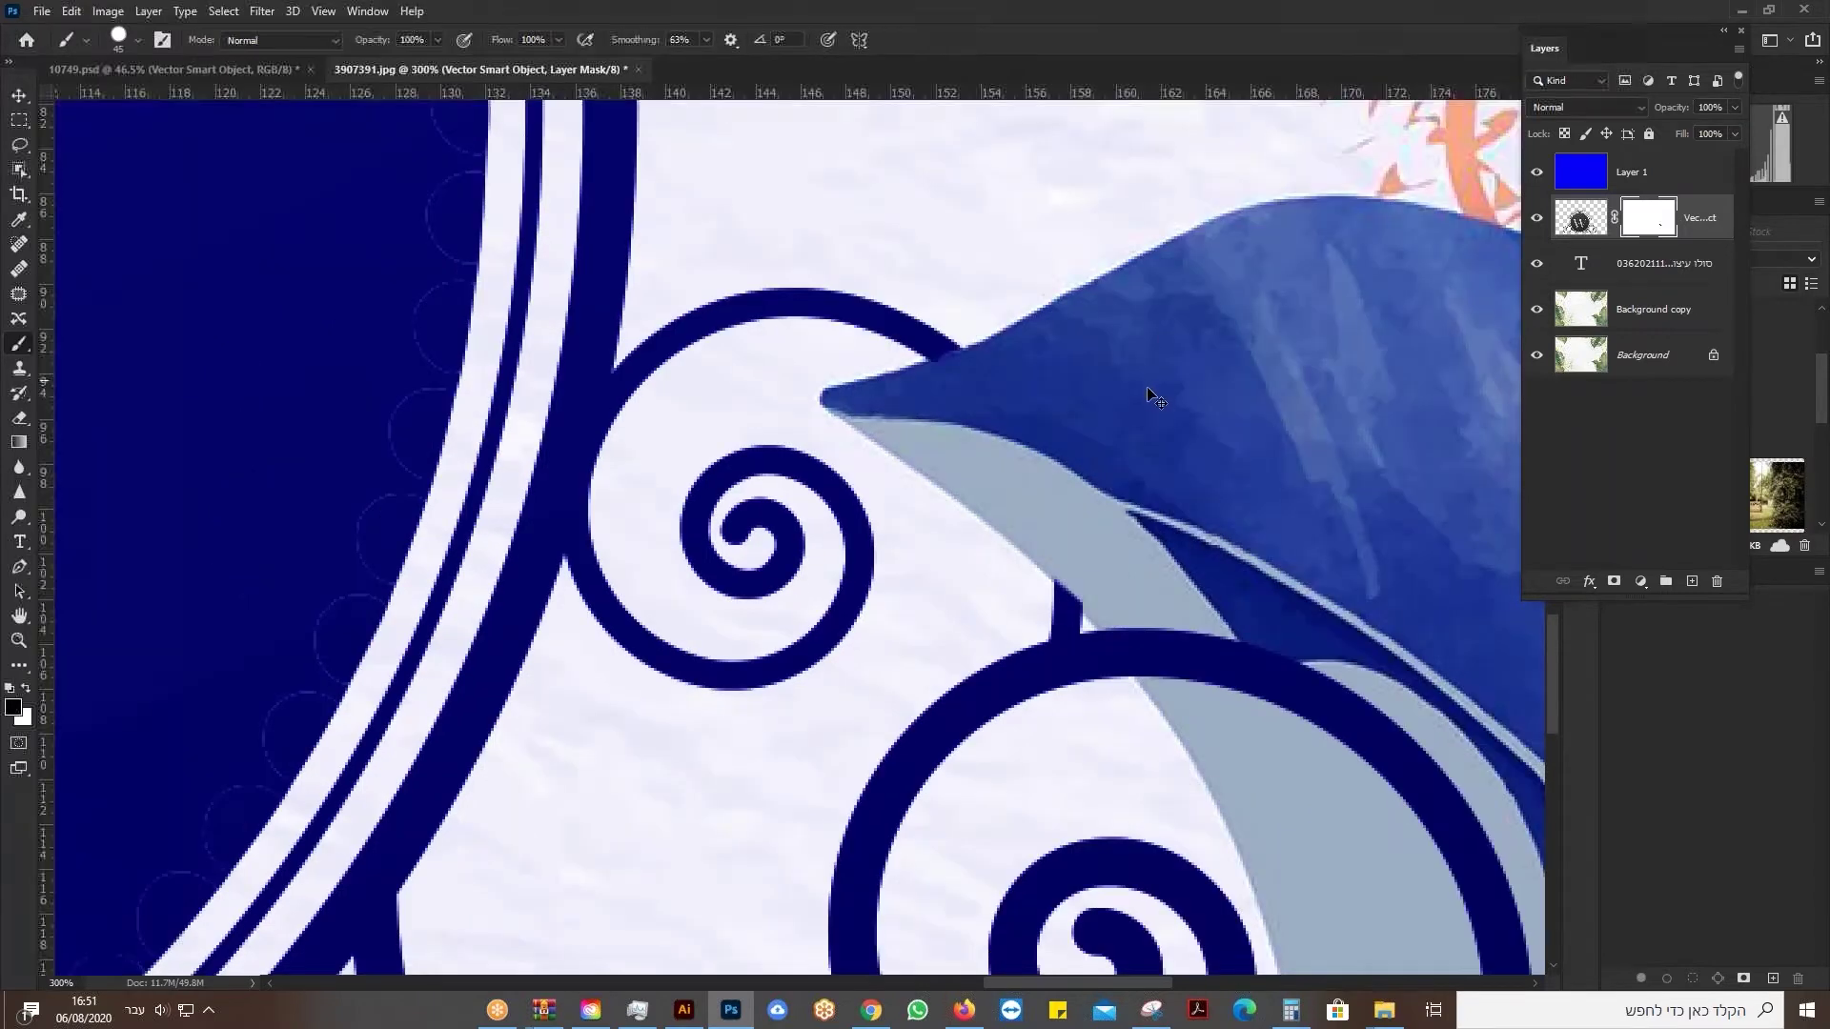
key(ctrl+minus)
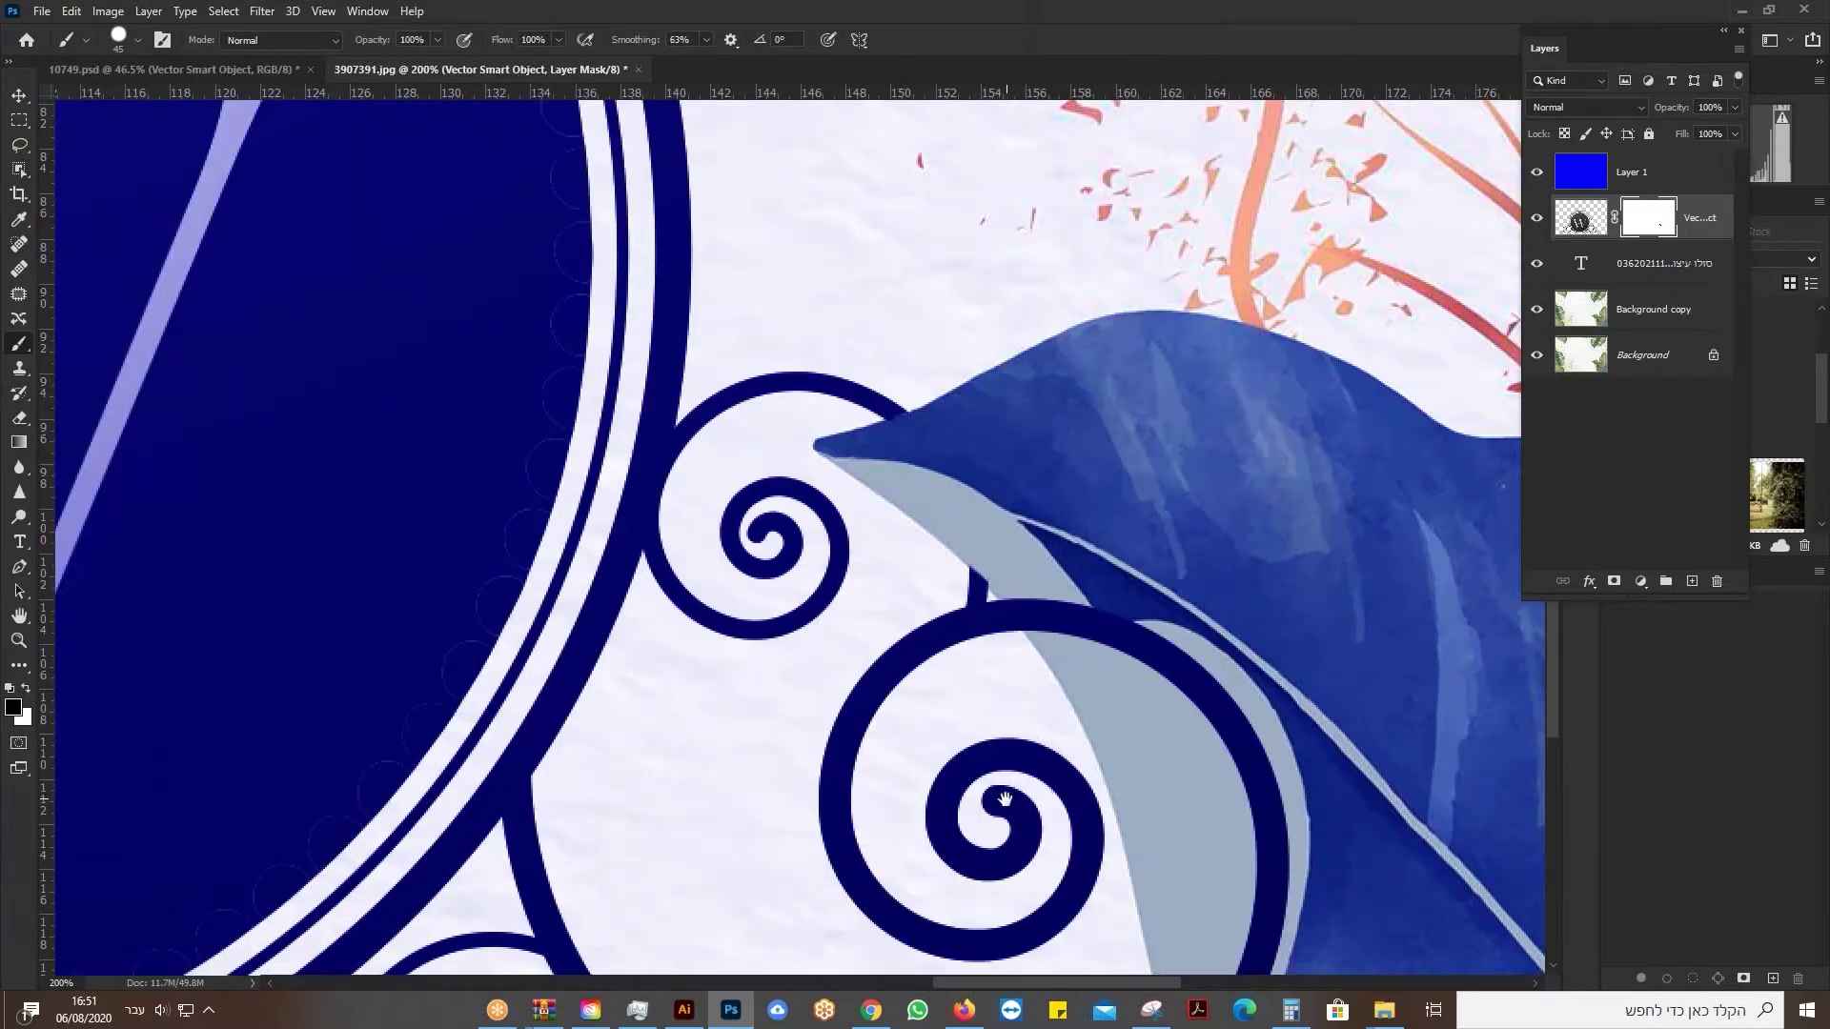
drag(1013, 762, 995, 423)
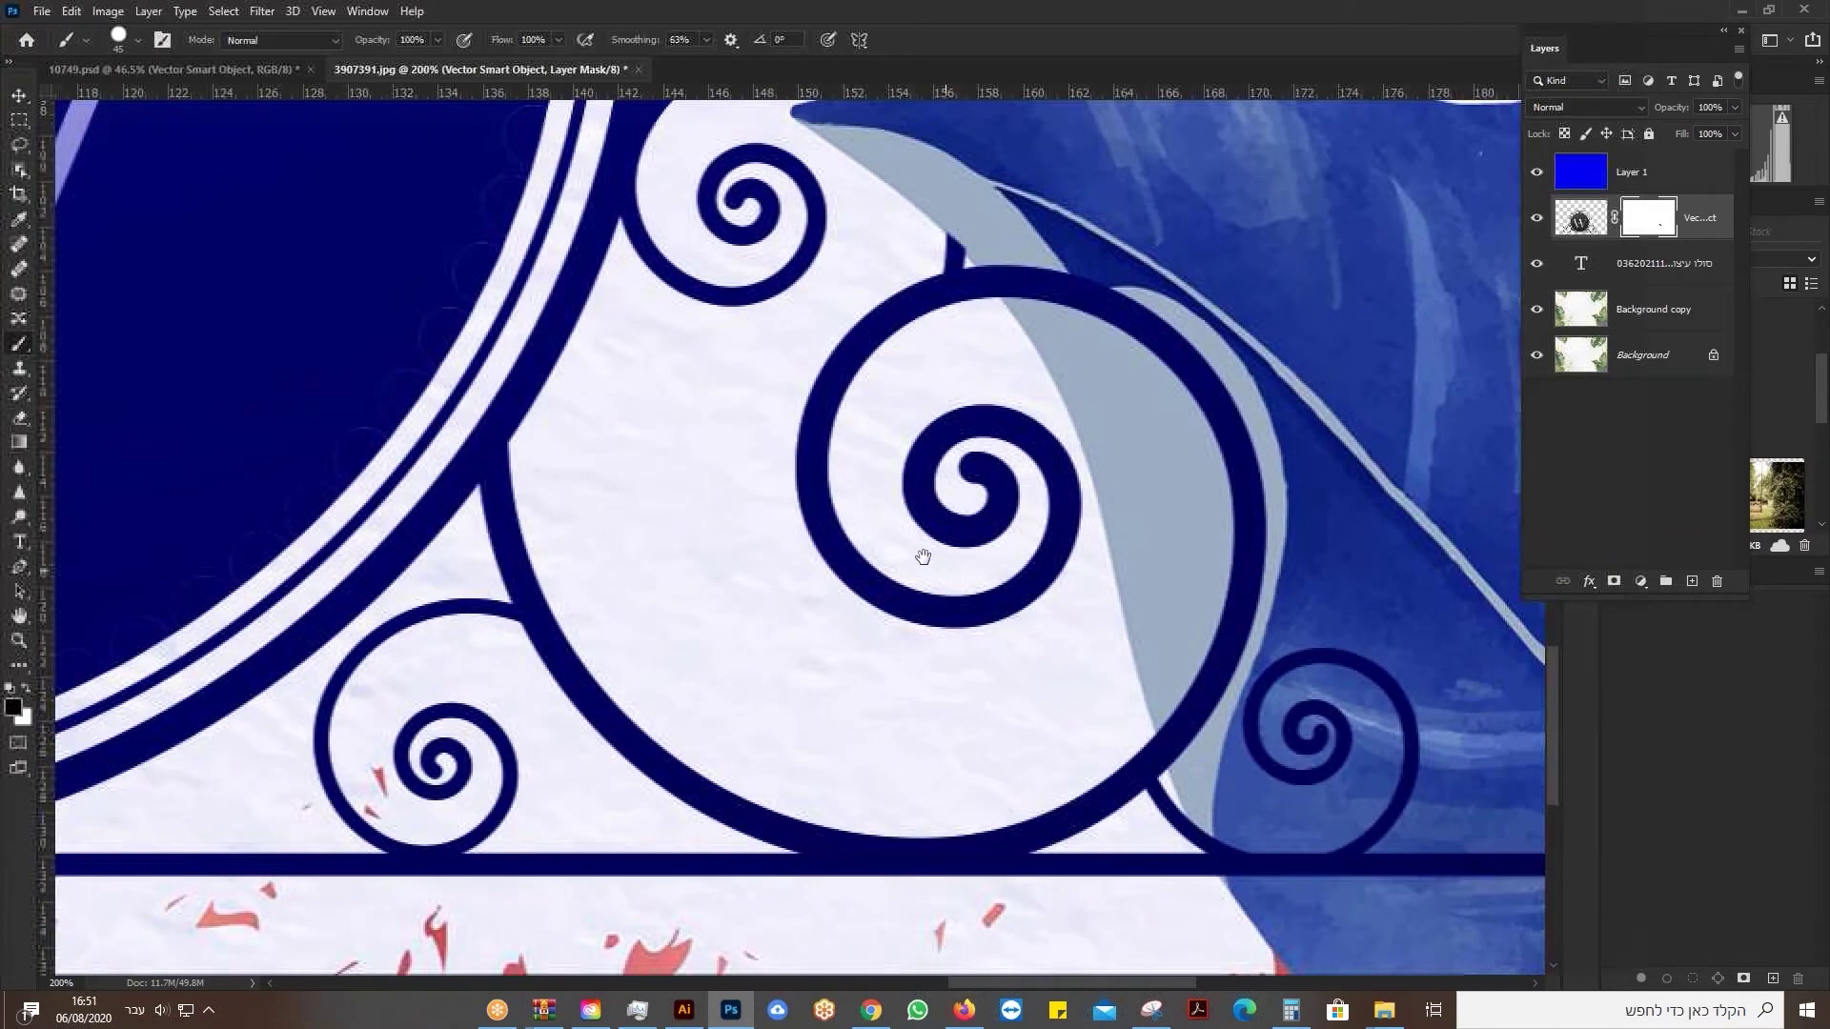
drag(1008, 620, 907, 531)
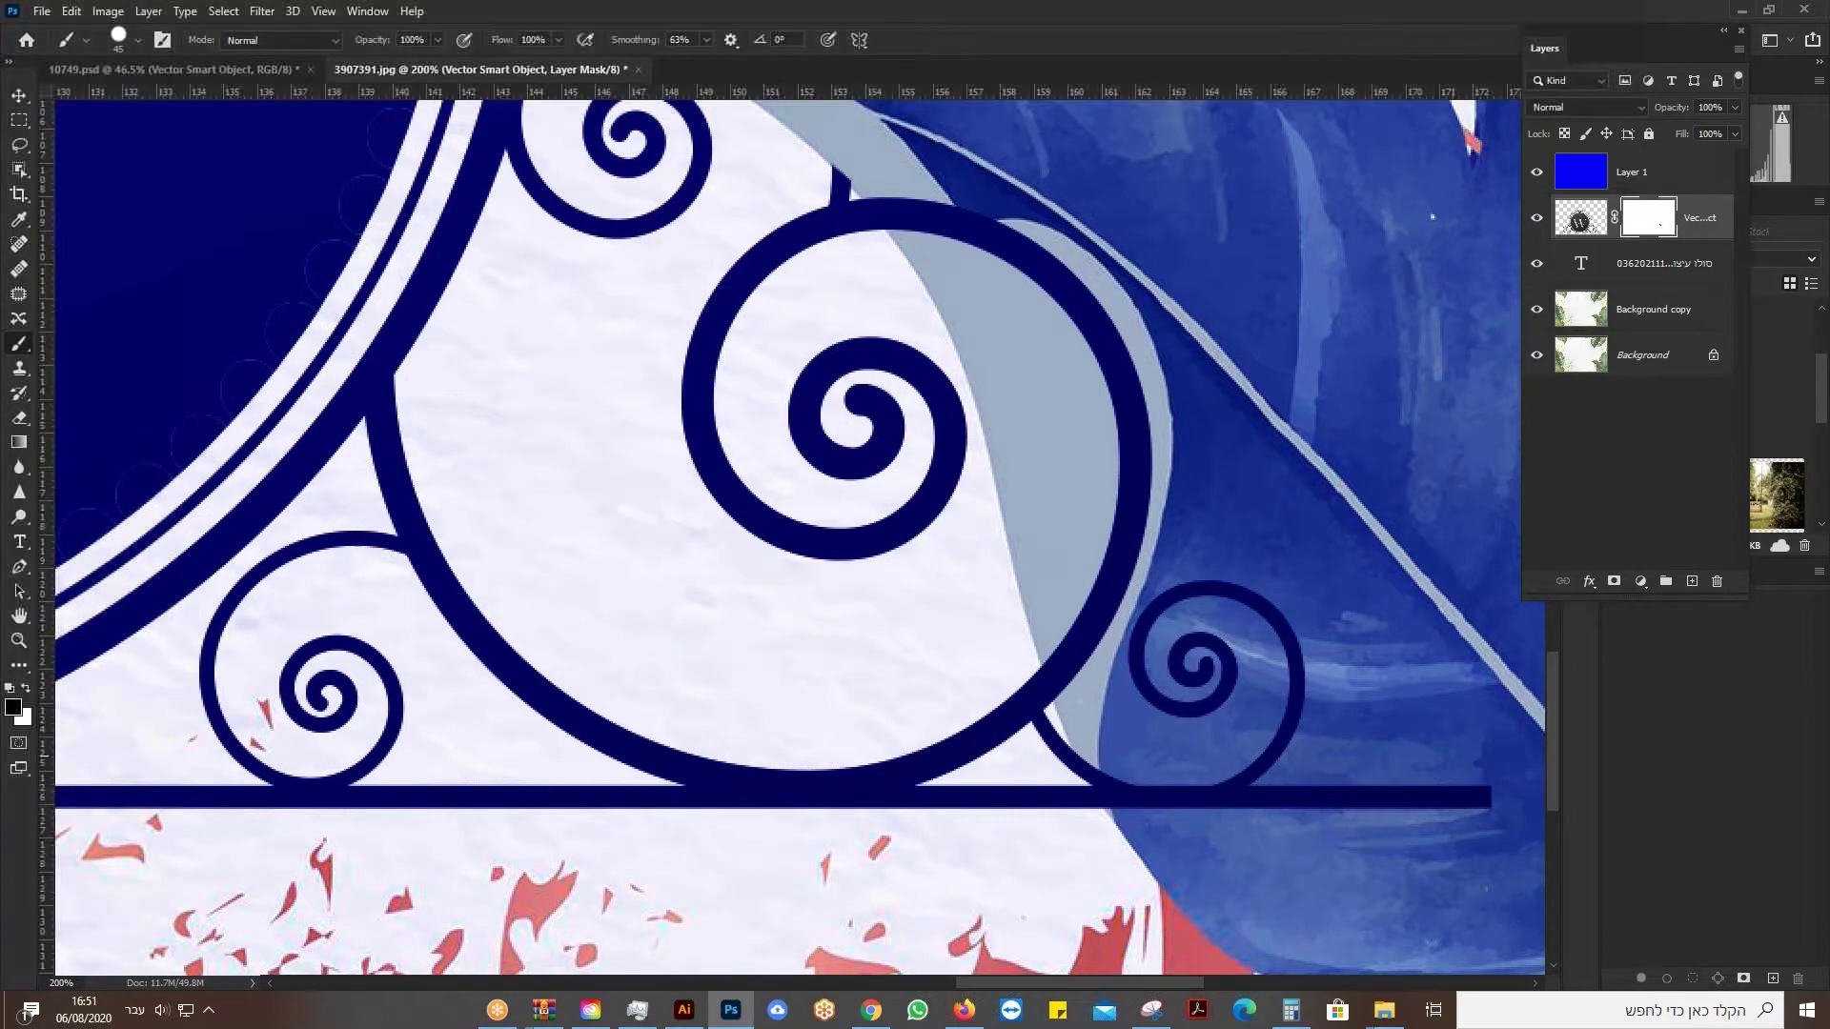
scroll(1032, 755, up, 2)
drag(1133, 776, 931, 579)
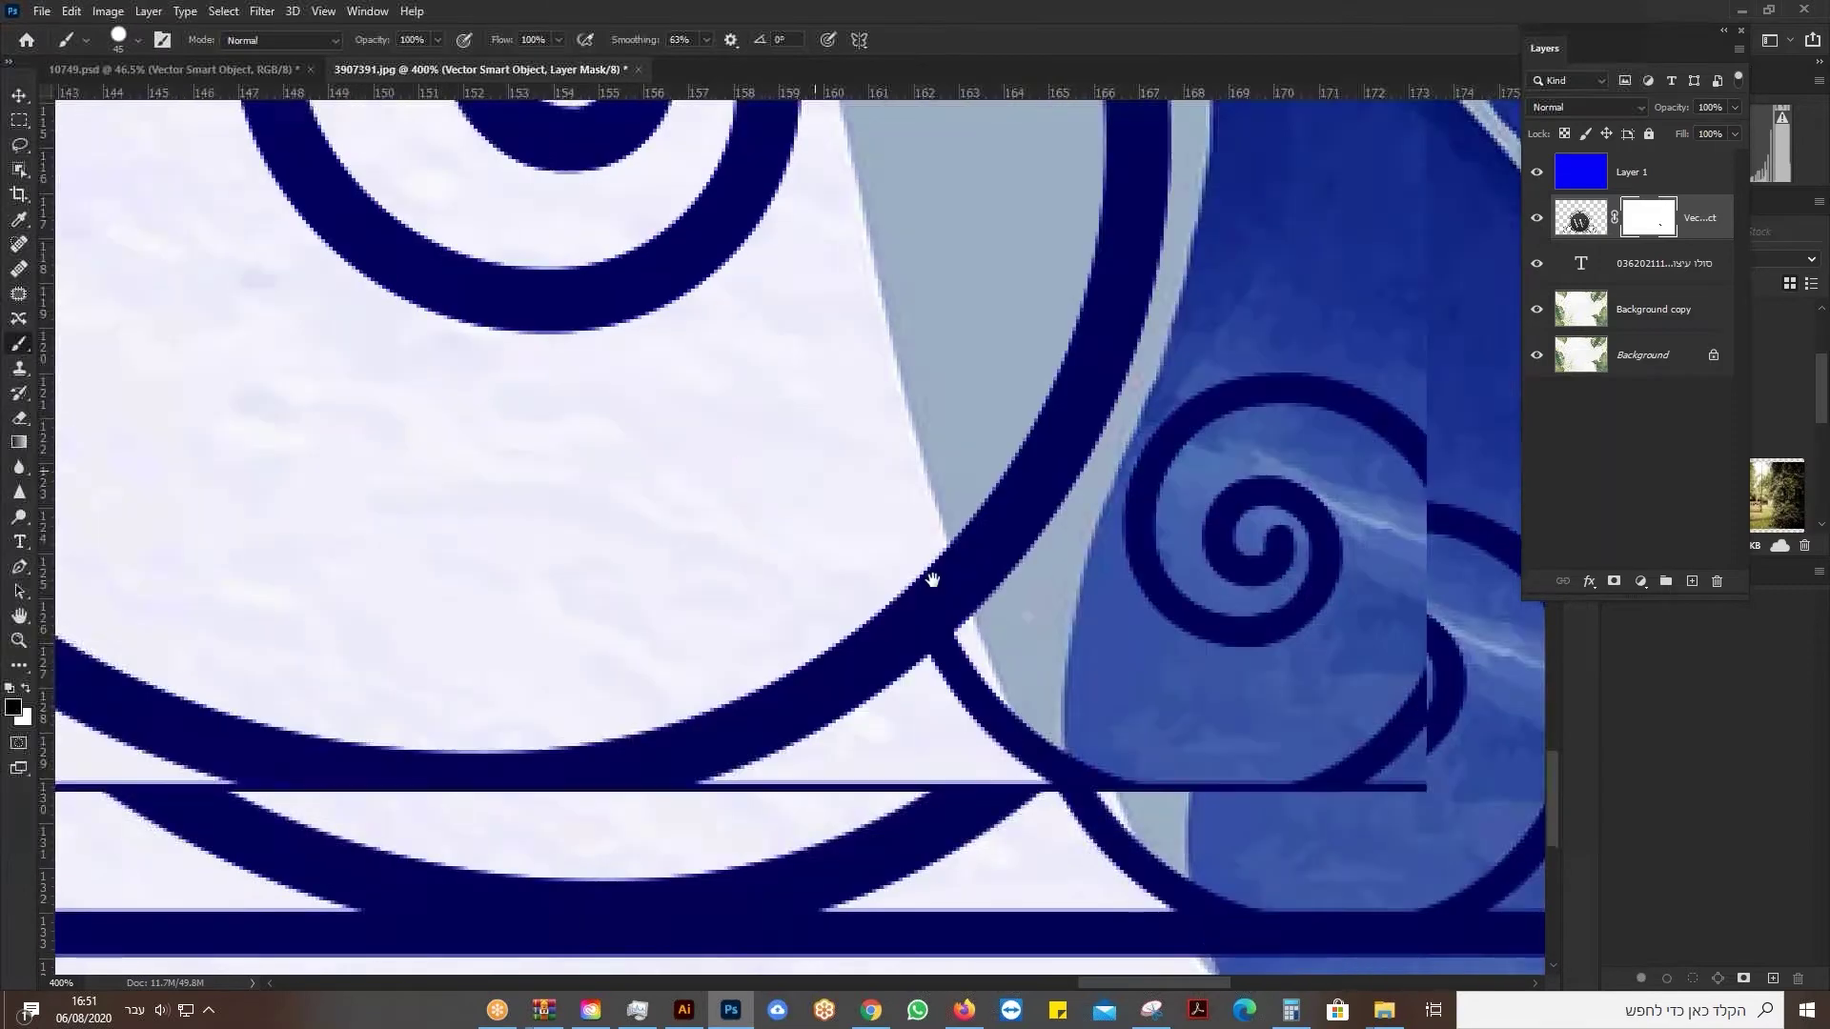
scroll(931, 579, up, 1)
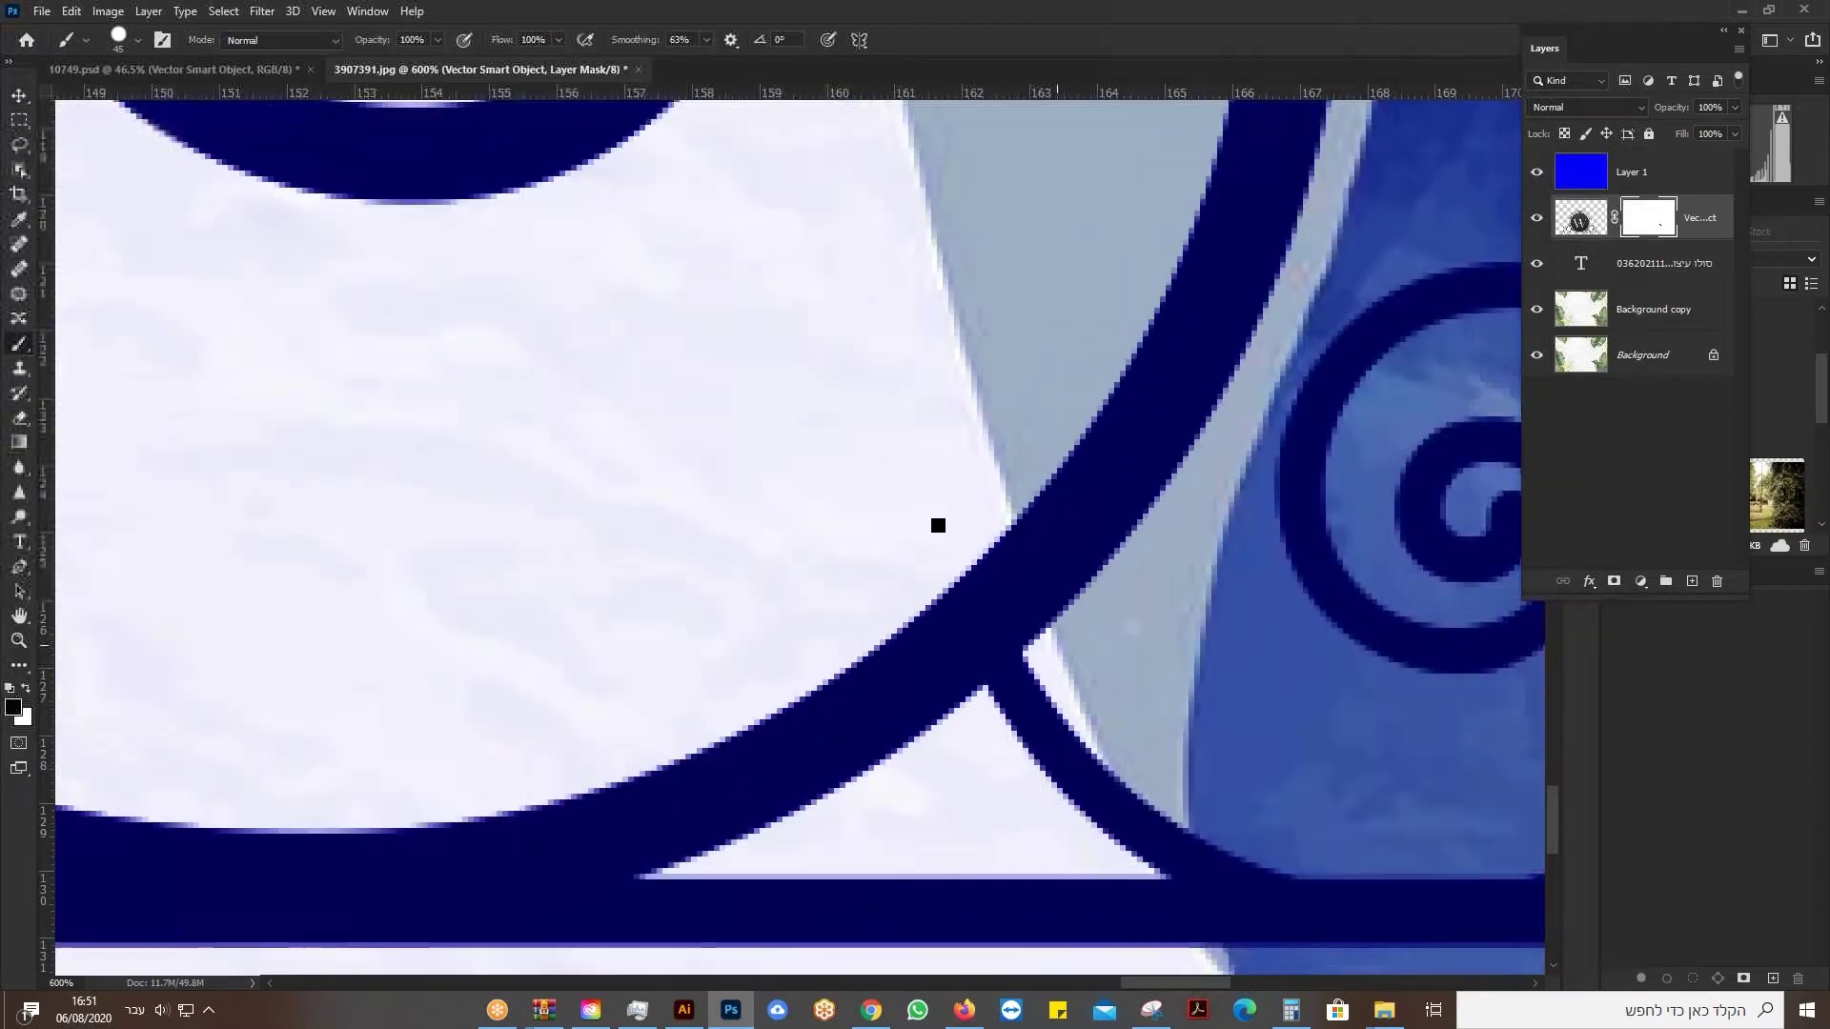
key(bracketleft)
key(bracketleft)
key(bracketleft)
key(bracketleft)
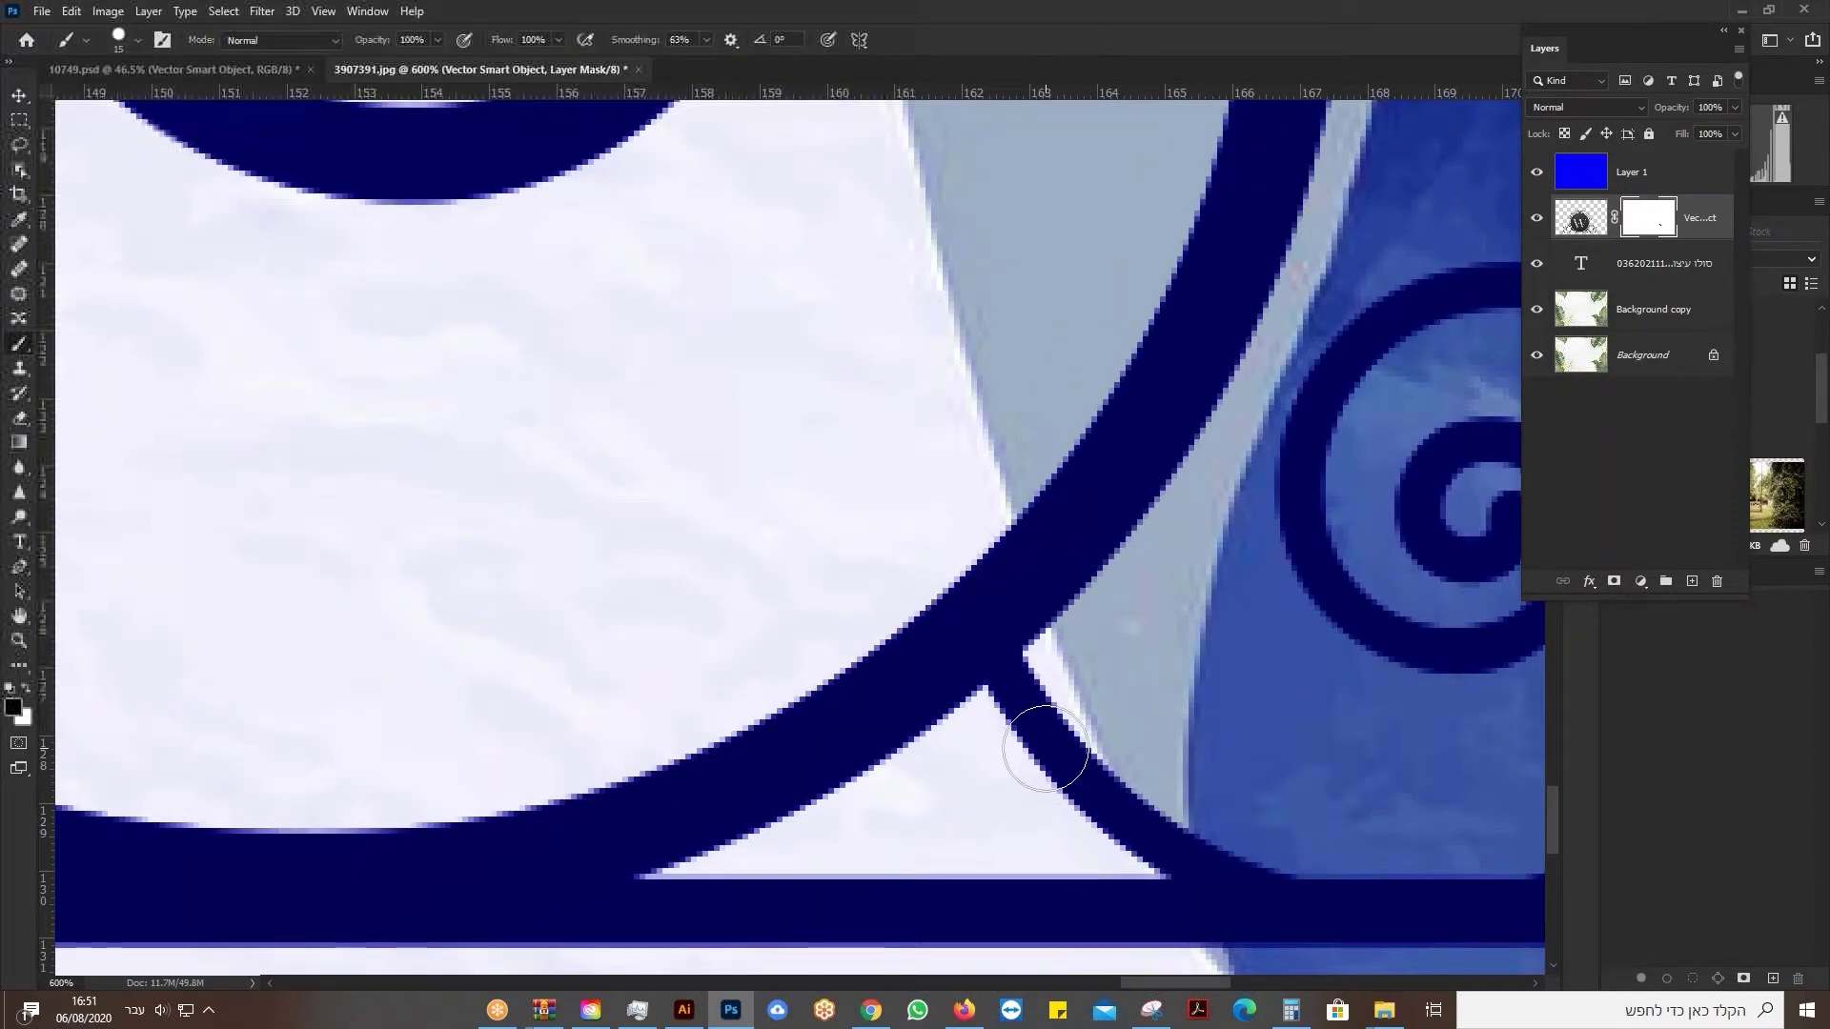
drag(1055, 756, 1075, 822)
Trim the curl's remaining stubs on the mask with a 6 px brush, and repaint the notch in the large scroll with white.
key(bracketleft)
key(bracketleft)
key(bracketleft)
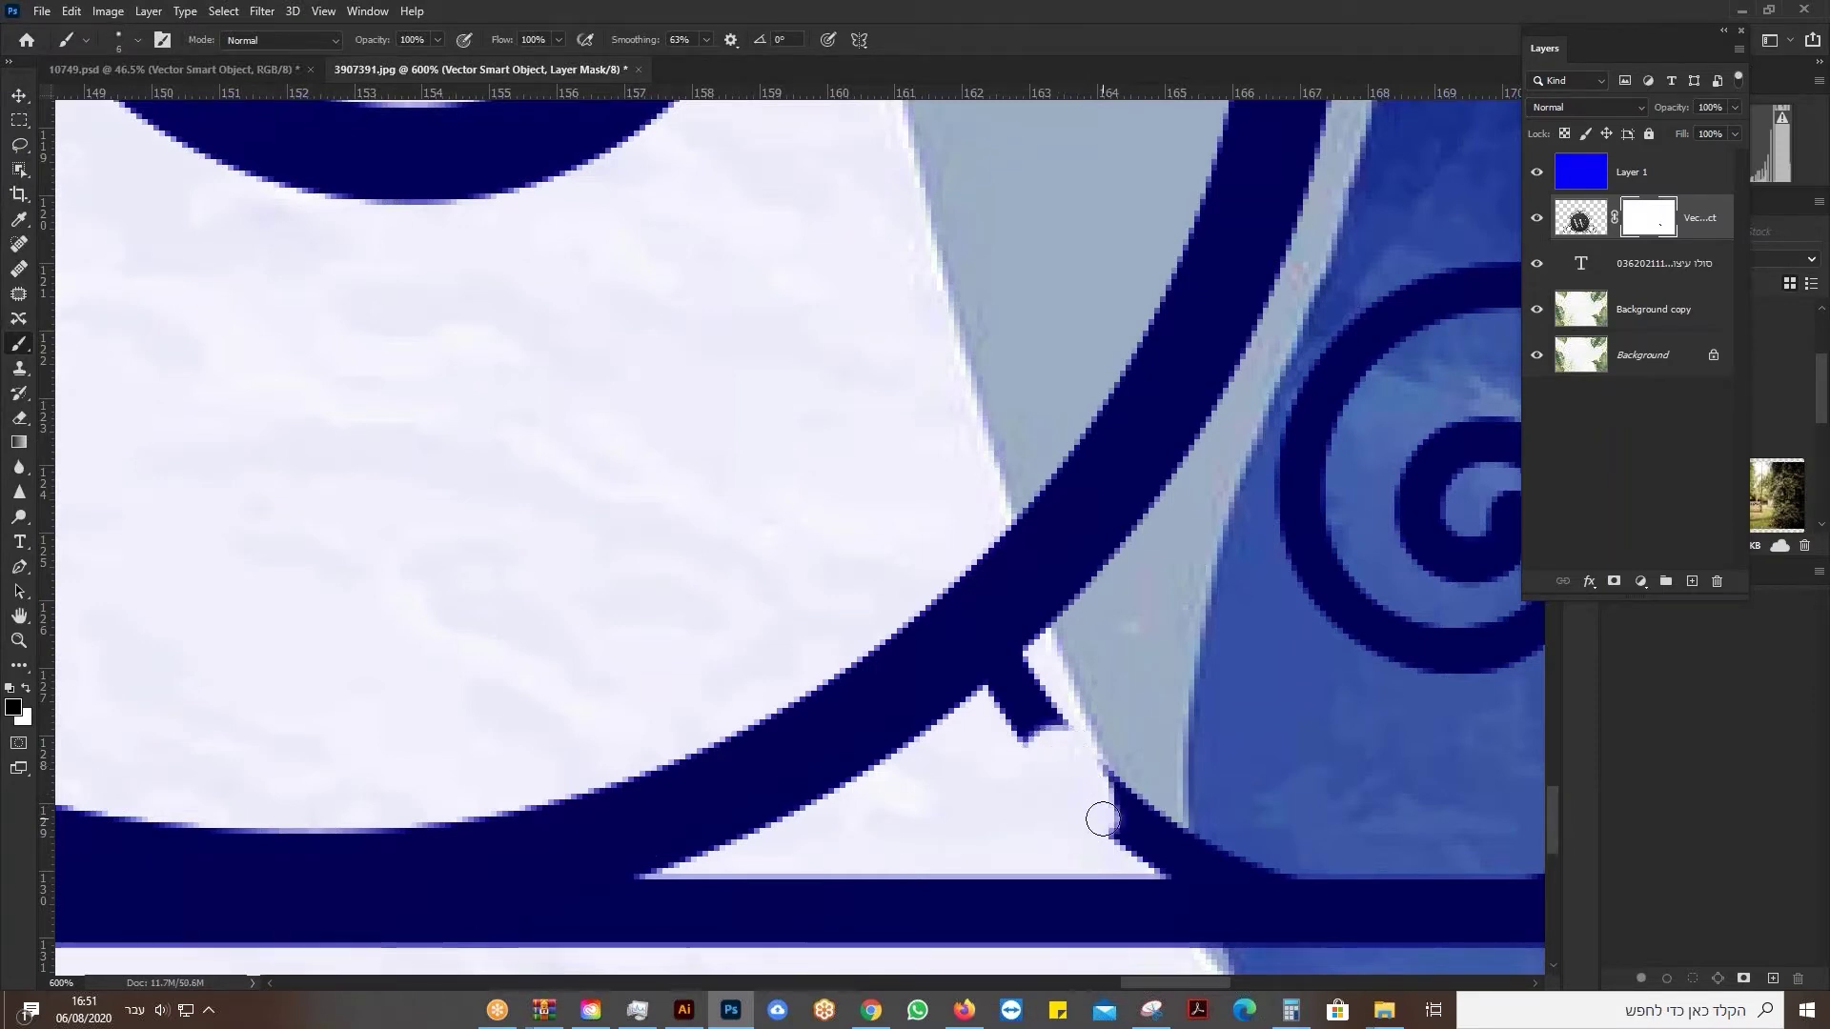
mouse_move(1133, 861)
mouse_down()
mouse_move(1068, 729)
mouse_move(1020, 739)
mouse_move(1045, 713)
mouse_move(1038, 677)
mouse_move(1003, 710)
mouse_move(1050, 667)
mouse_move(1021, 731)
mouse_up()
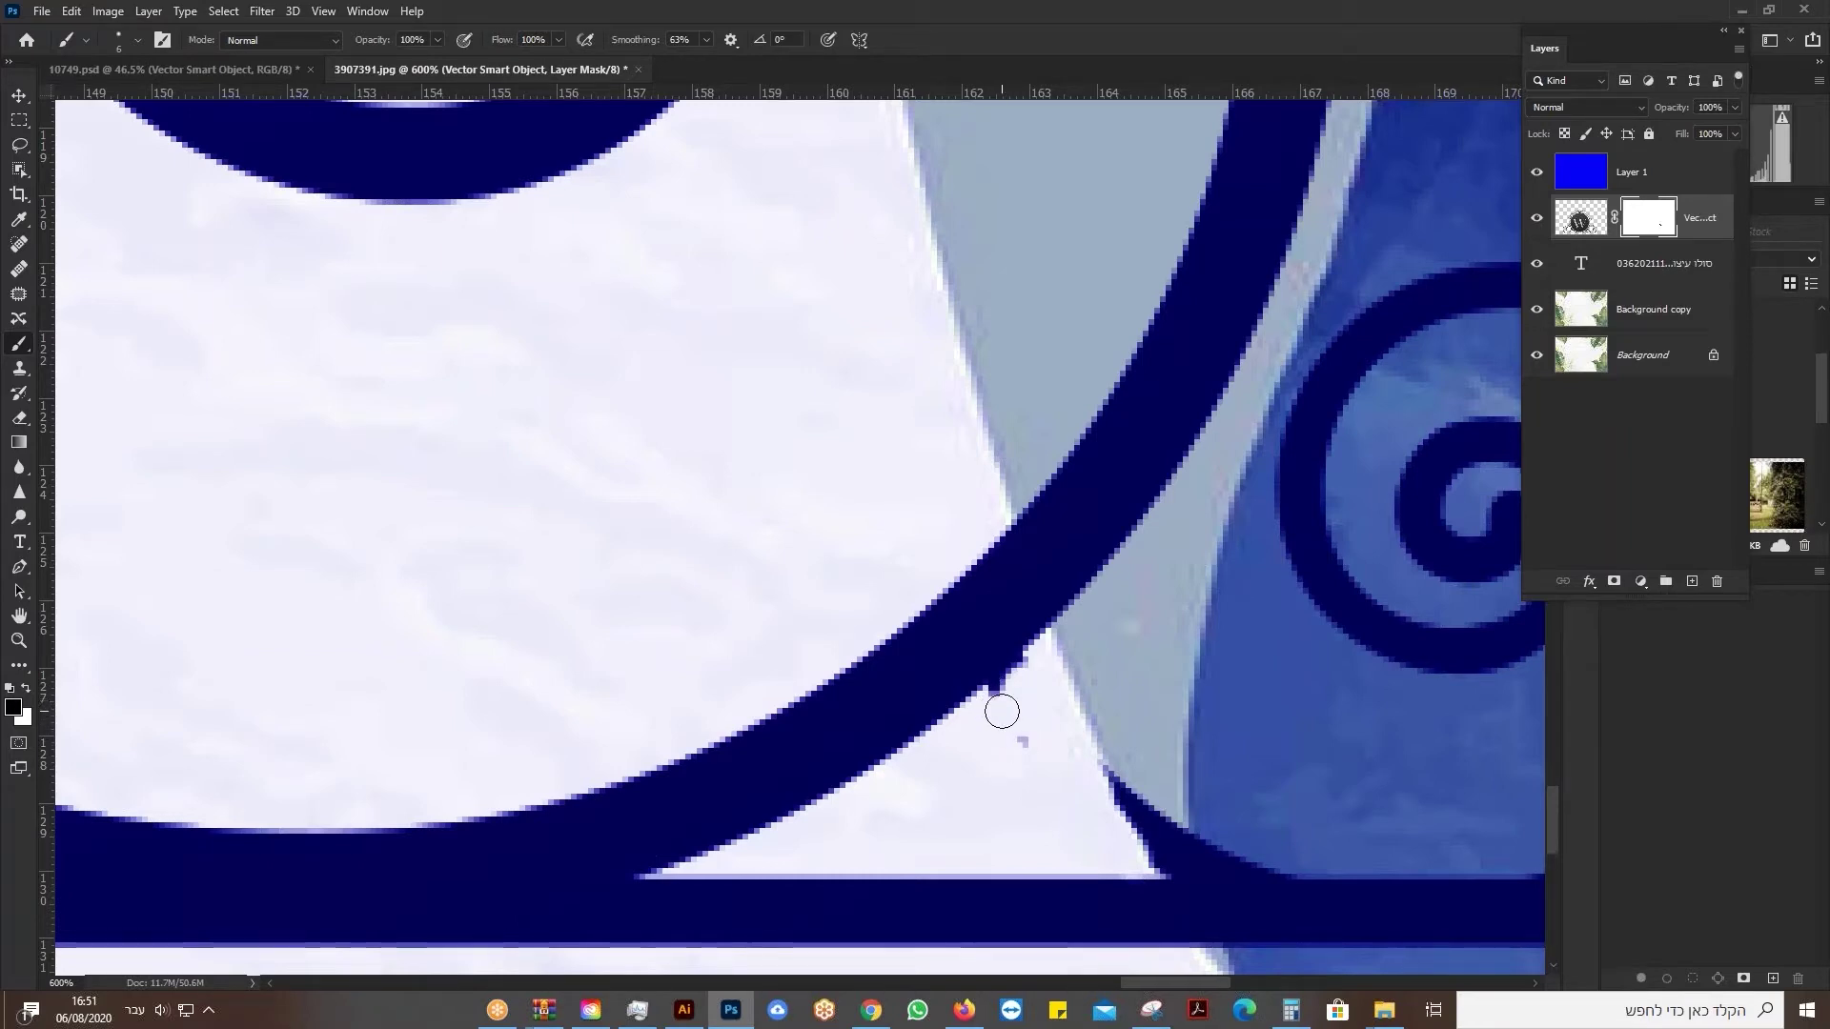
drag(1001, 711, 939, 621)
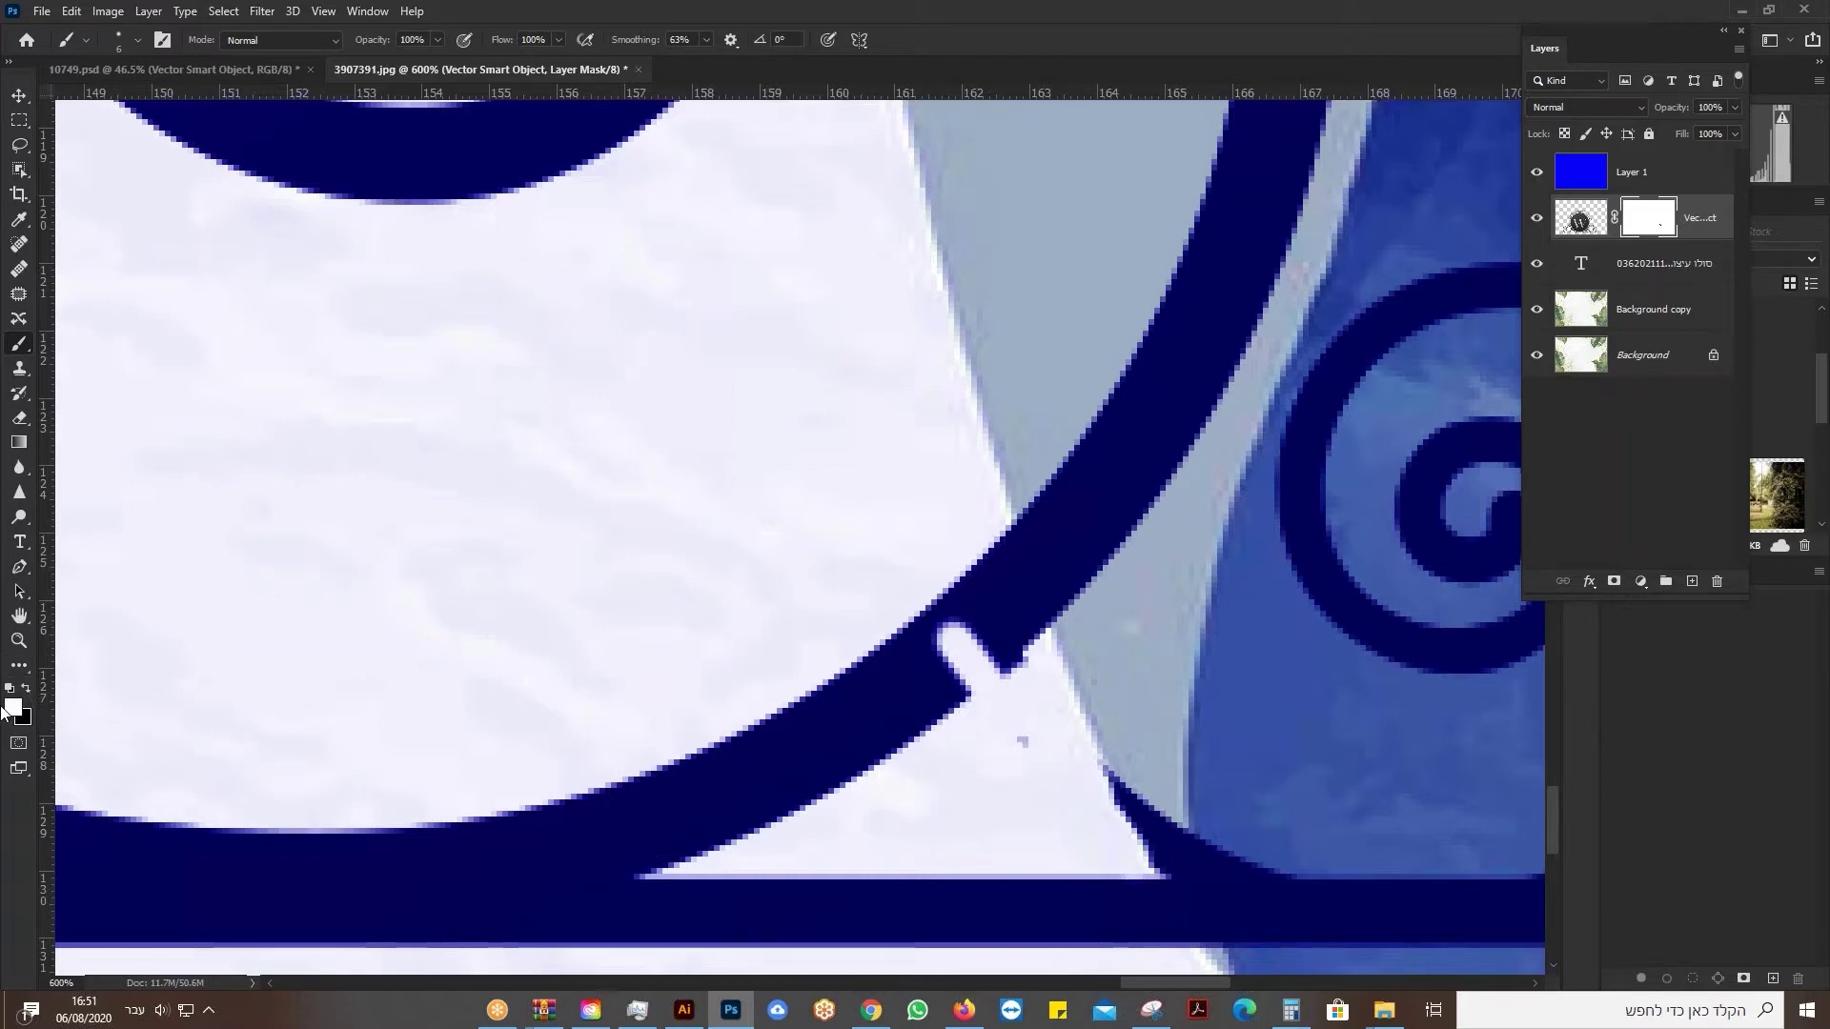
mouse_move(977, 638)
mouse_down()
mouse_move(923, 669)
mouse_move(974, 616)
mouse_move(922, 658)
mouse_move(992, 666)
mouse_up()
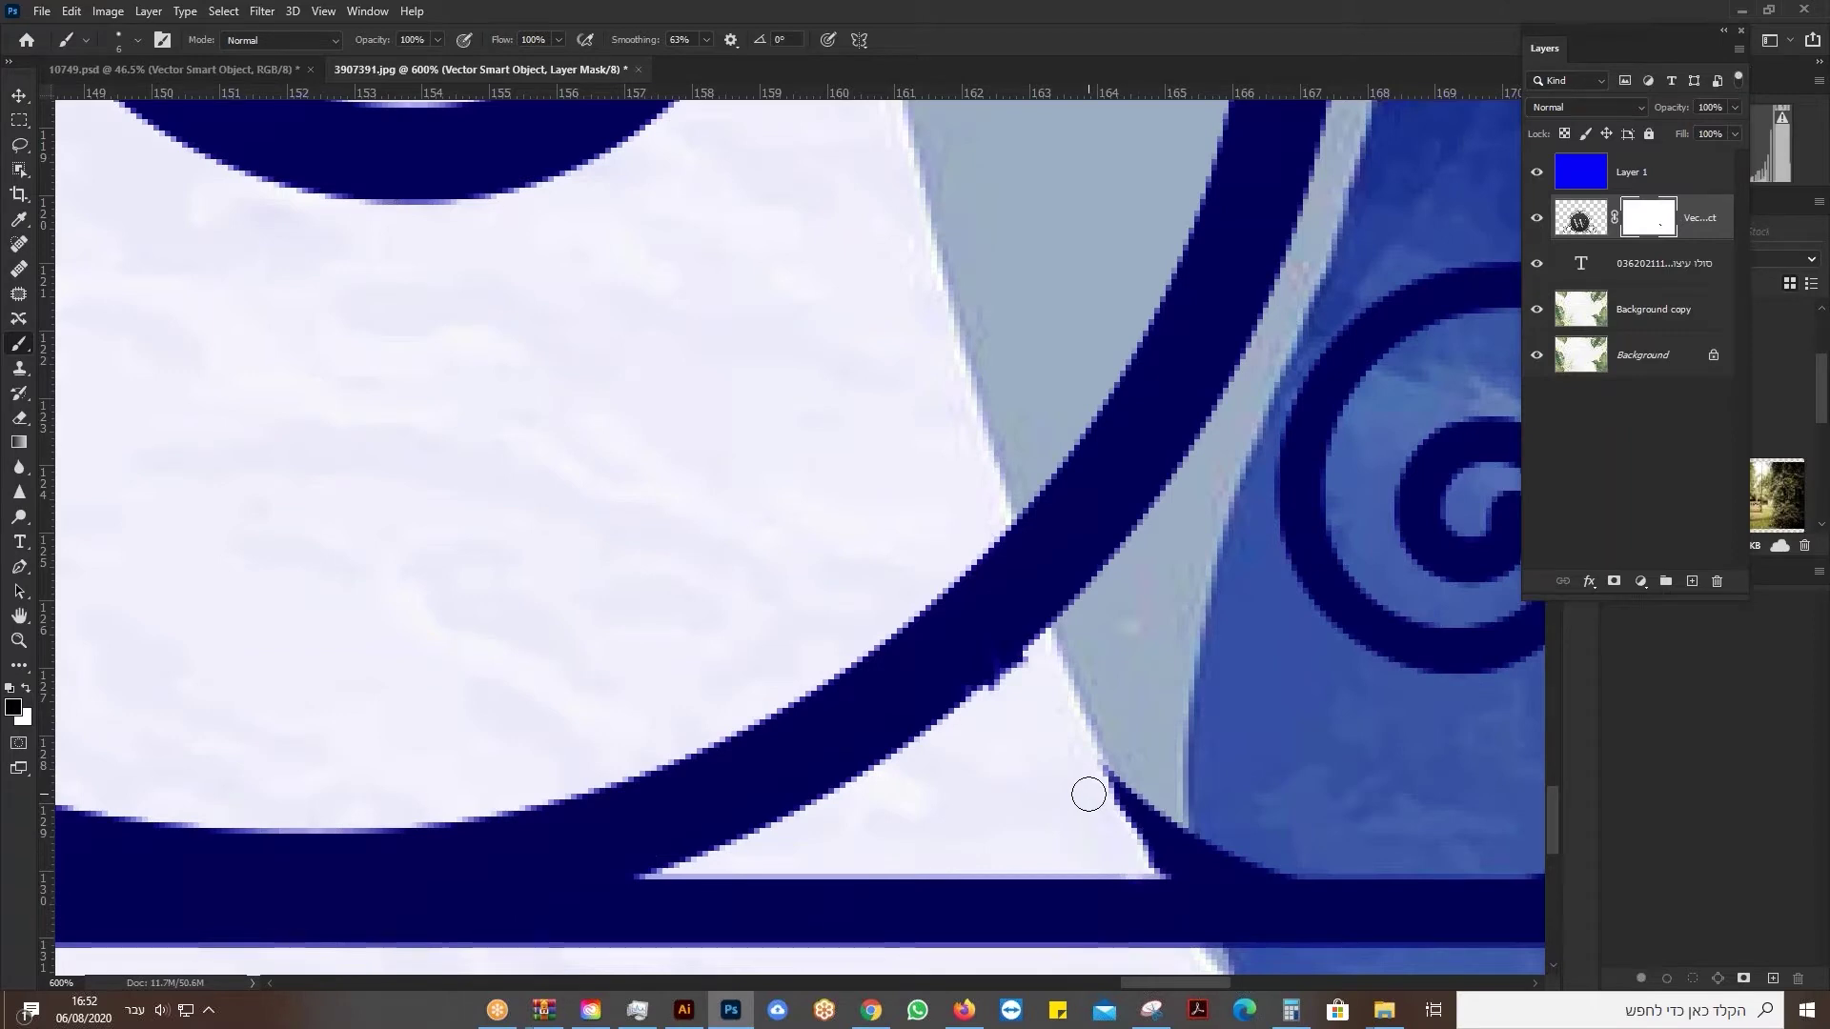
Fade out the emblem's base line between the large scroll and the leaf with a black 25 px Soft Round brush on the mask.
scroll(1090, 794, down, 2)
scroll(1090, 799, down, 2)
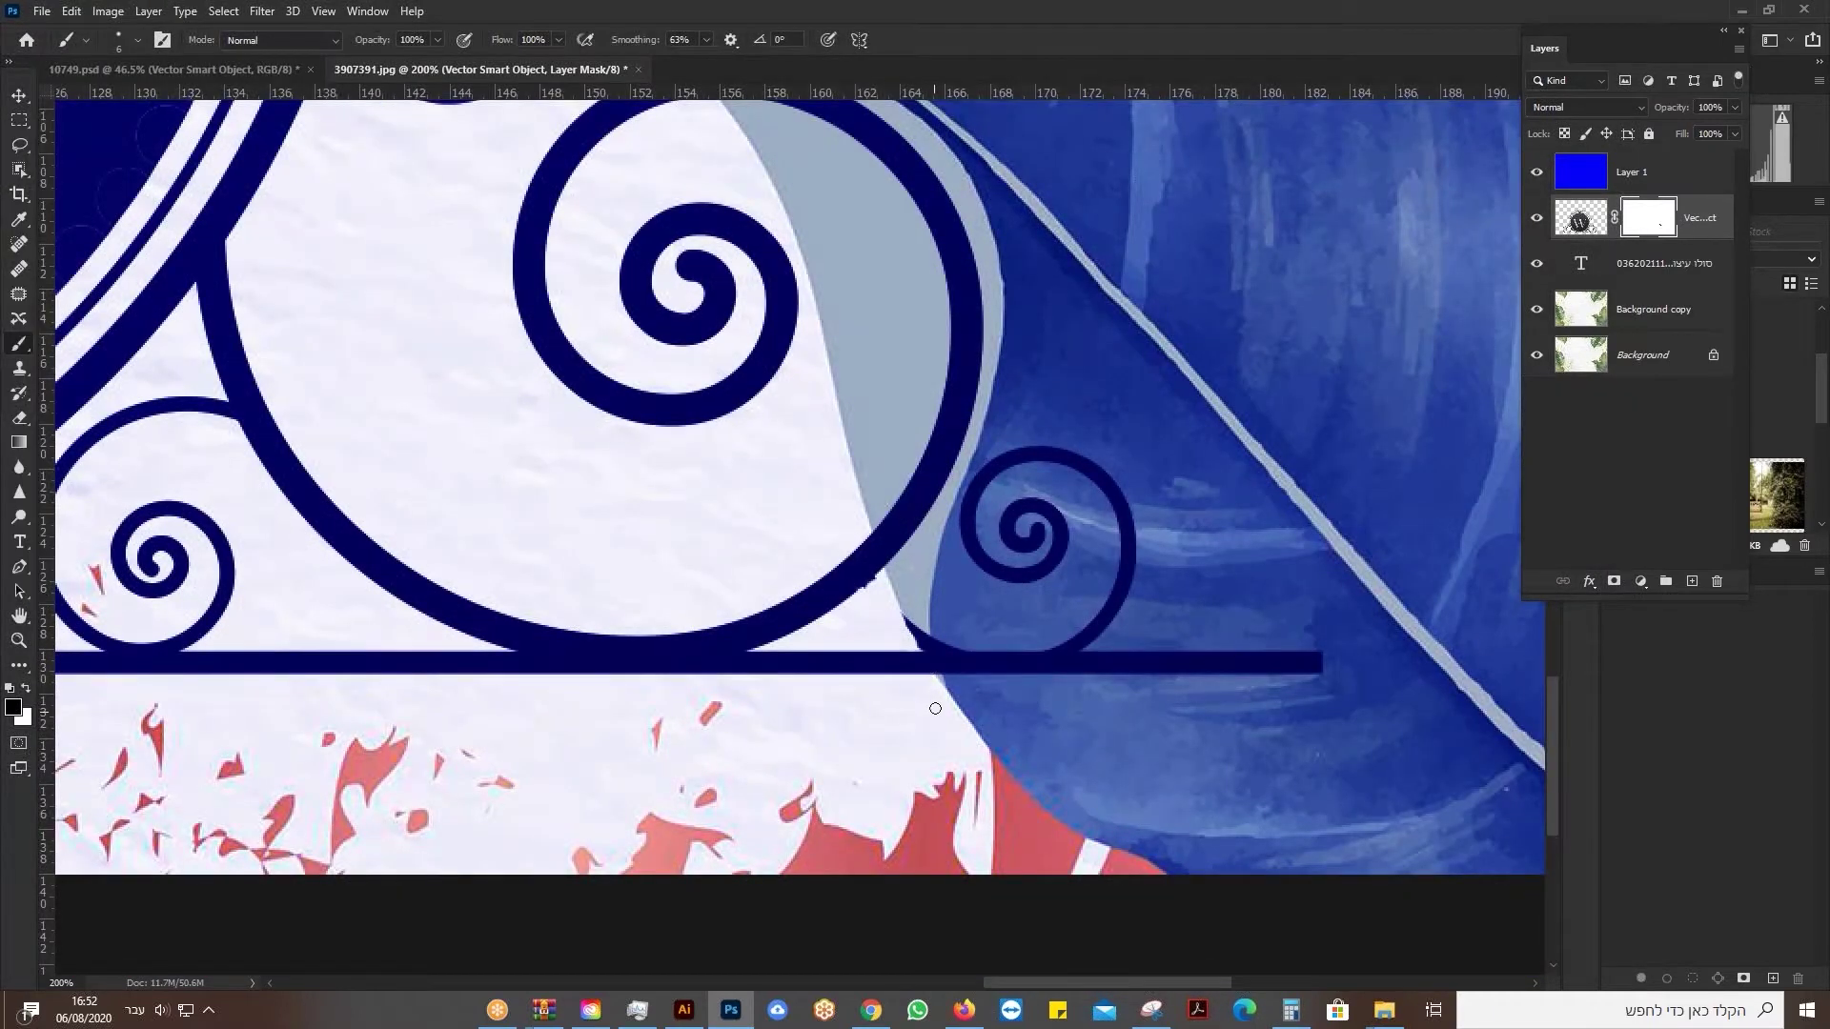
click(135, 39)
click(134, 246)
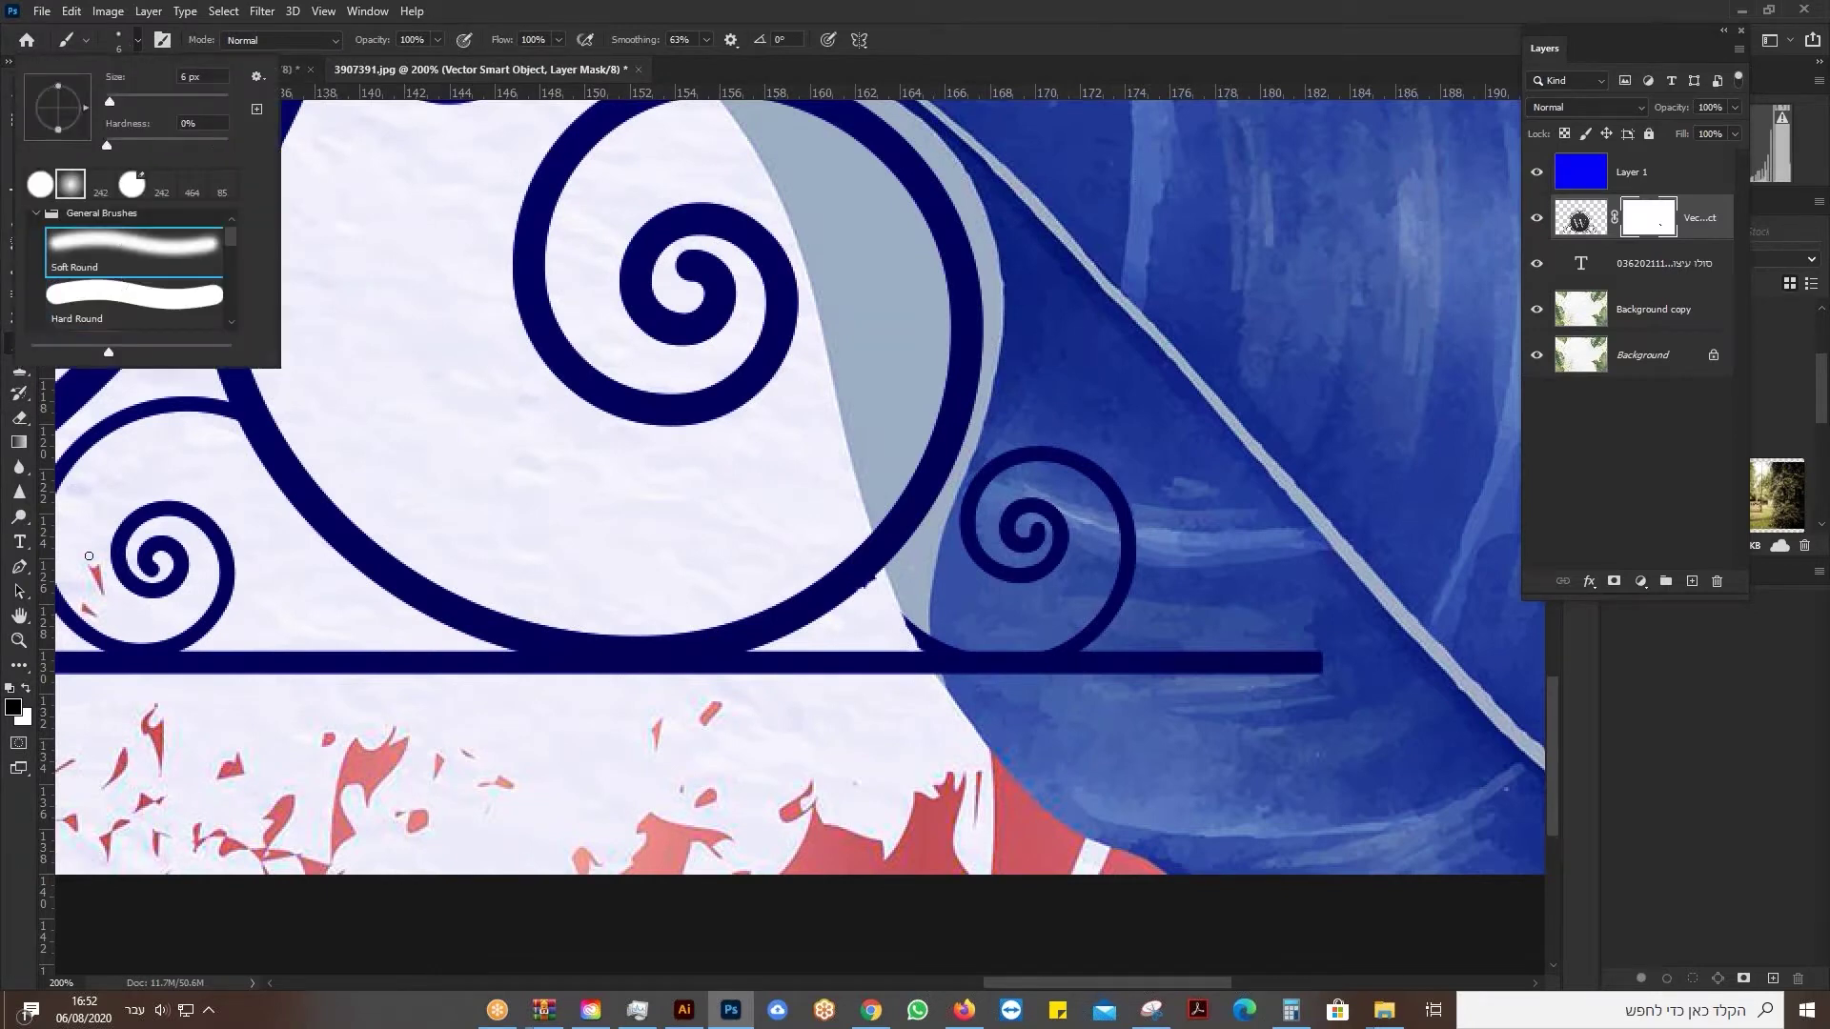
click(778, 704)
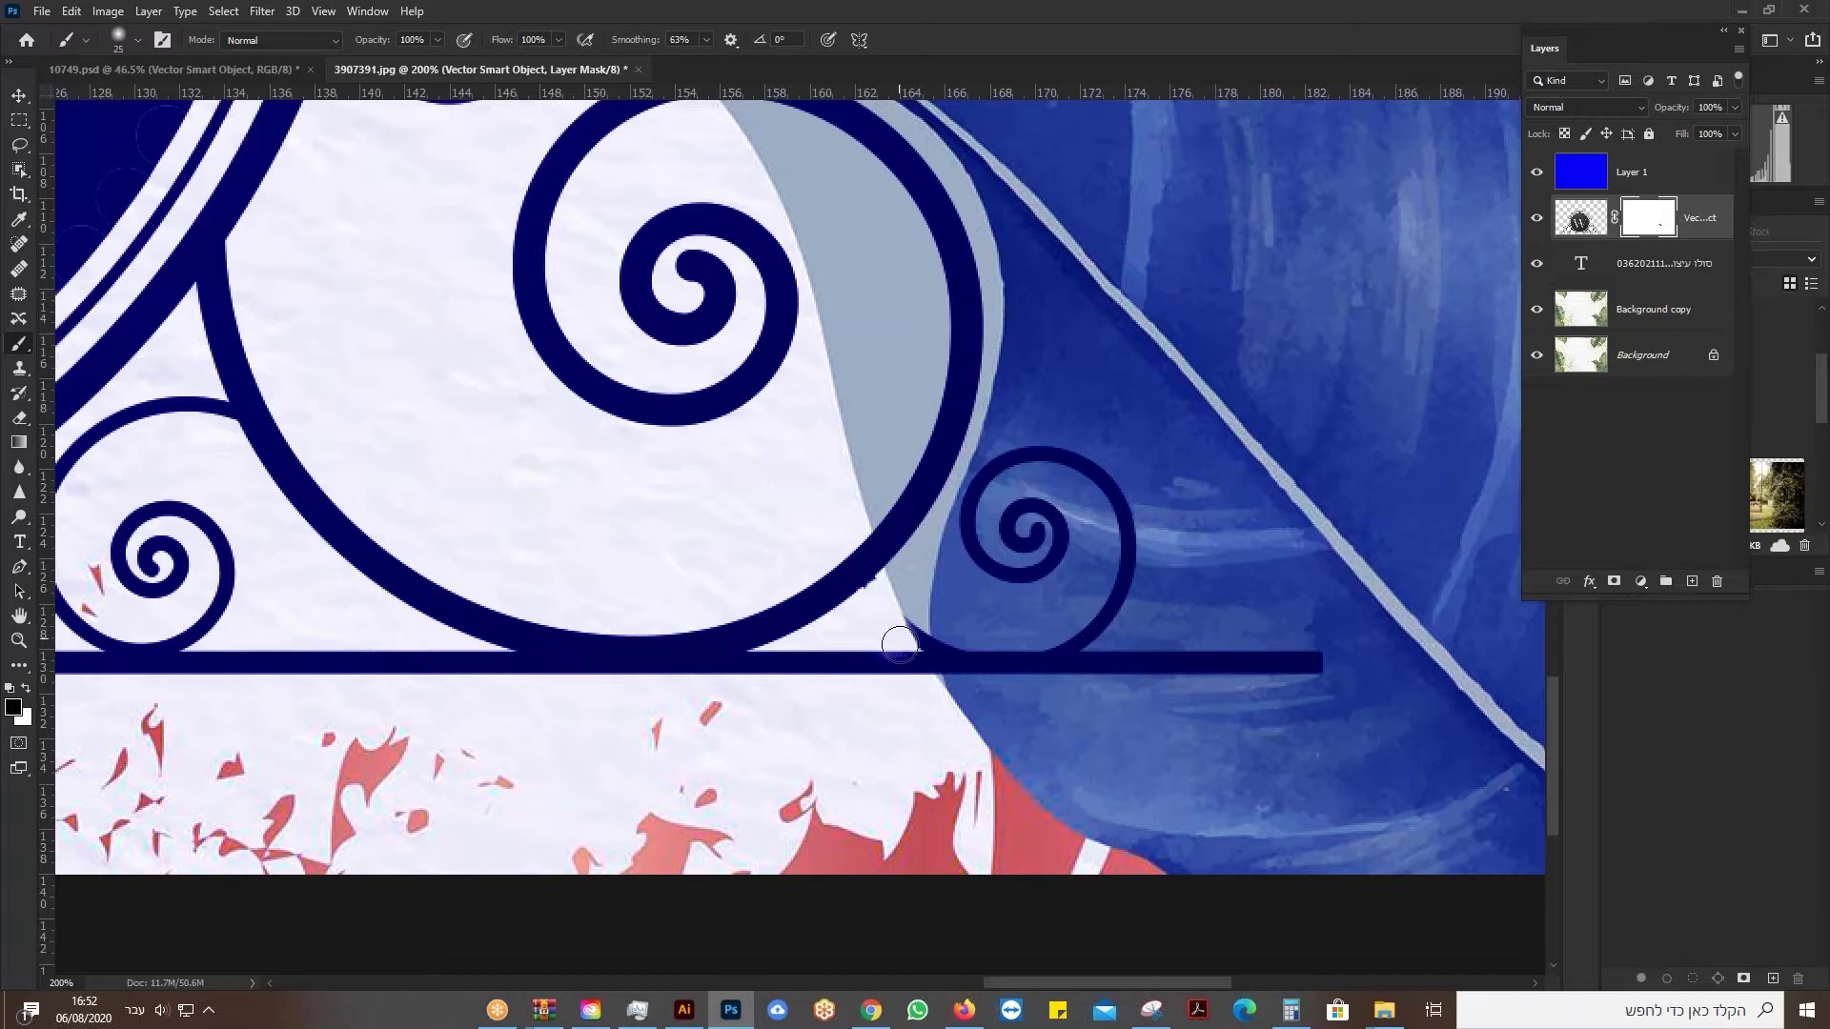
mouse_move(903, 651)
mouse_down()
mouse_move(897, 638)
mouse_move(908, 666)
mouse_move(904, 648)
mouse_move(759, 677)
mouse_move(833, 667)
mouse_up()
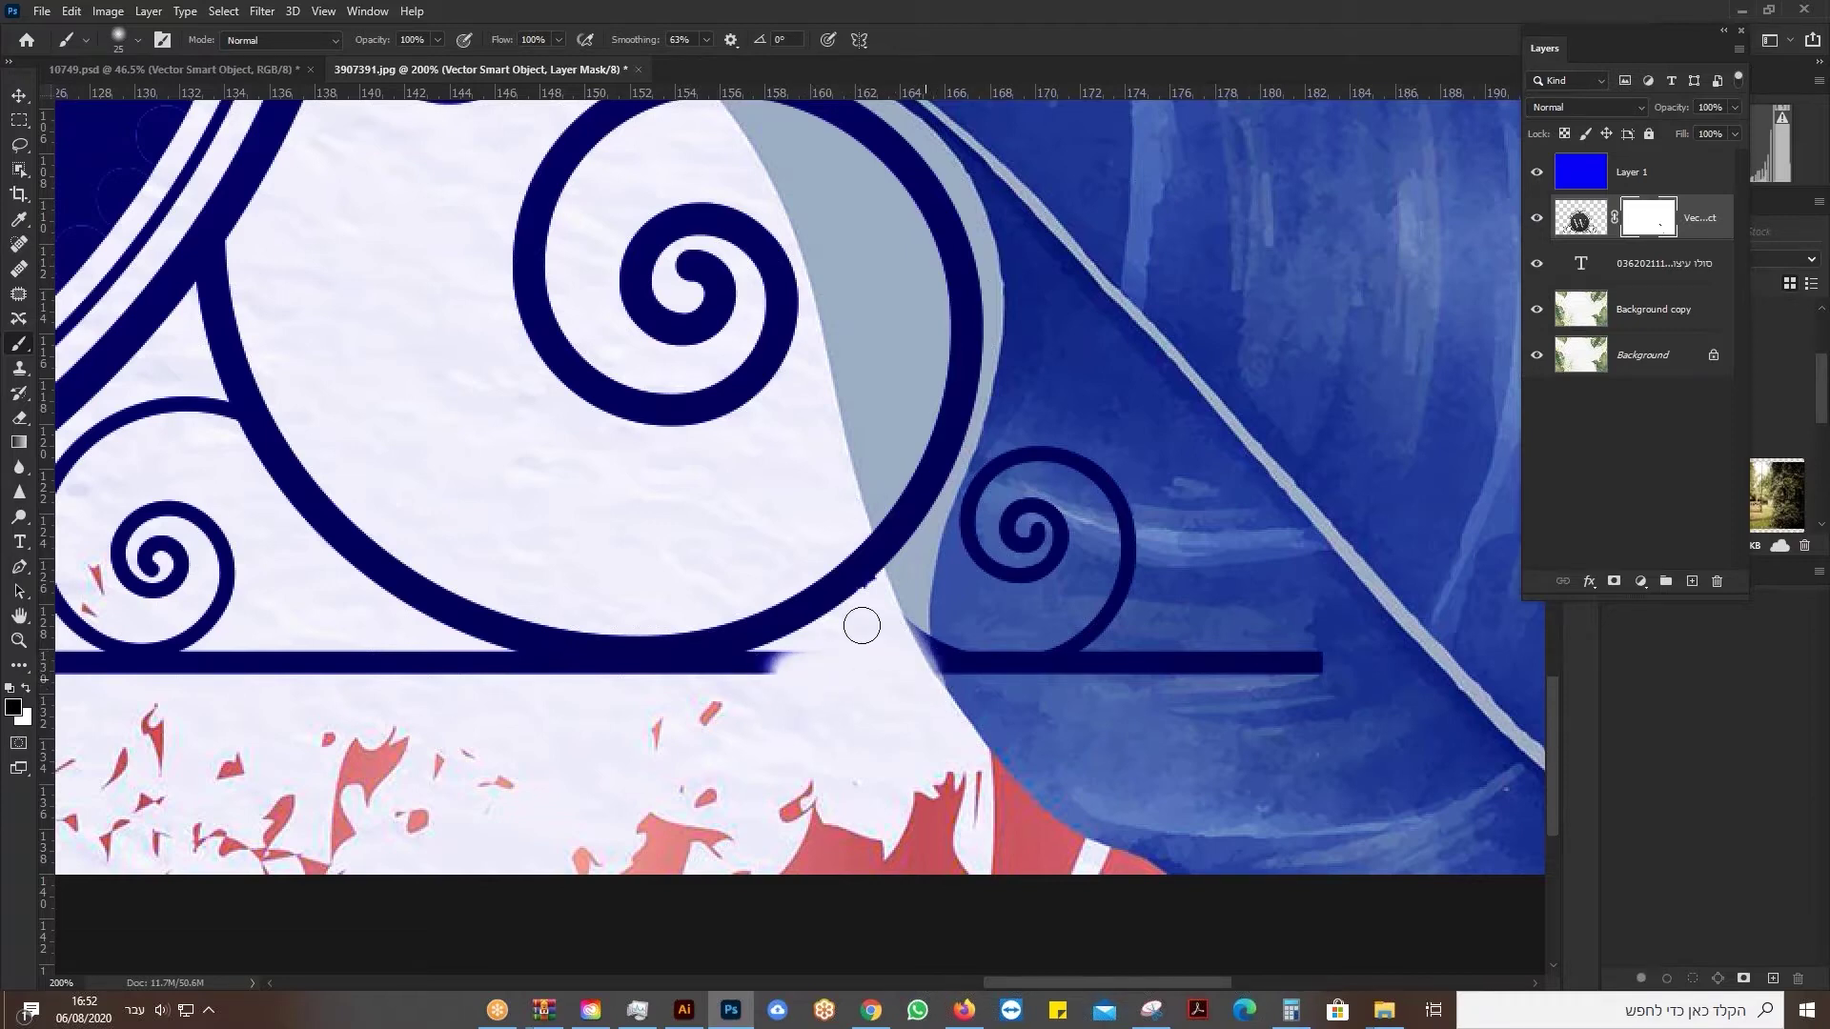
drag(771, 684, 788, 658)
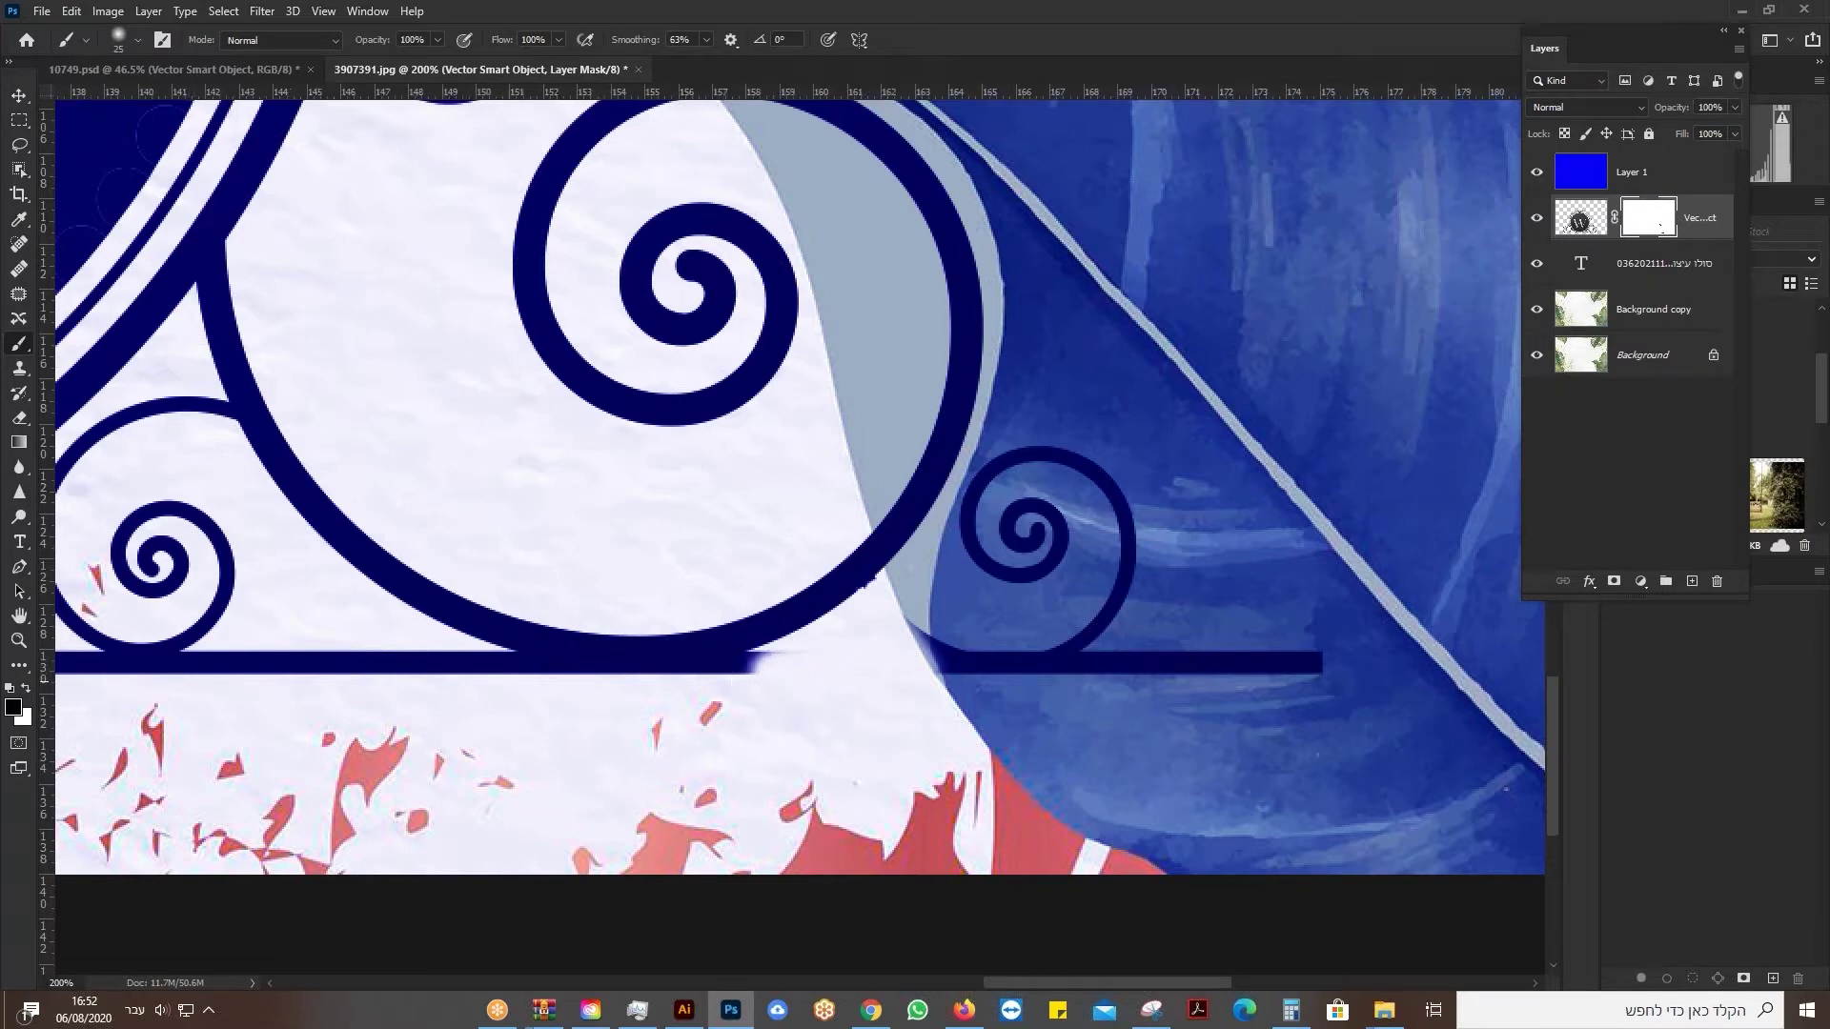
Hide Layer 1 and mask out more of the base line together with the bottom arc of the large scroll.
scroll(749, 682, up, 2)
scroll(786, 576, down, 3)
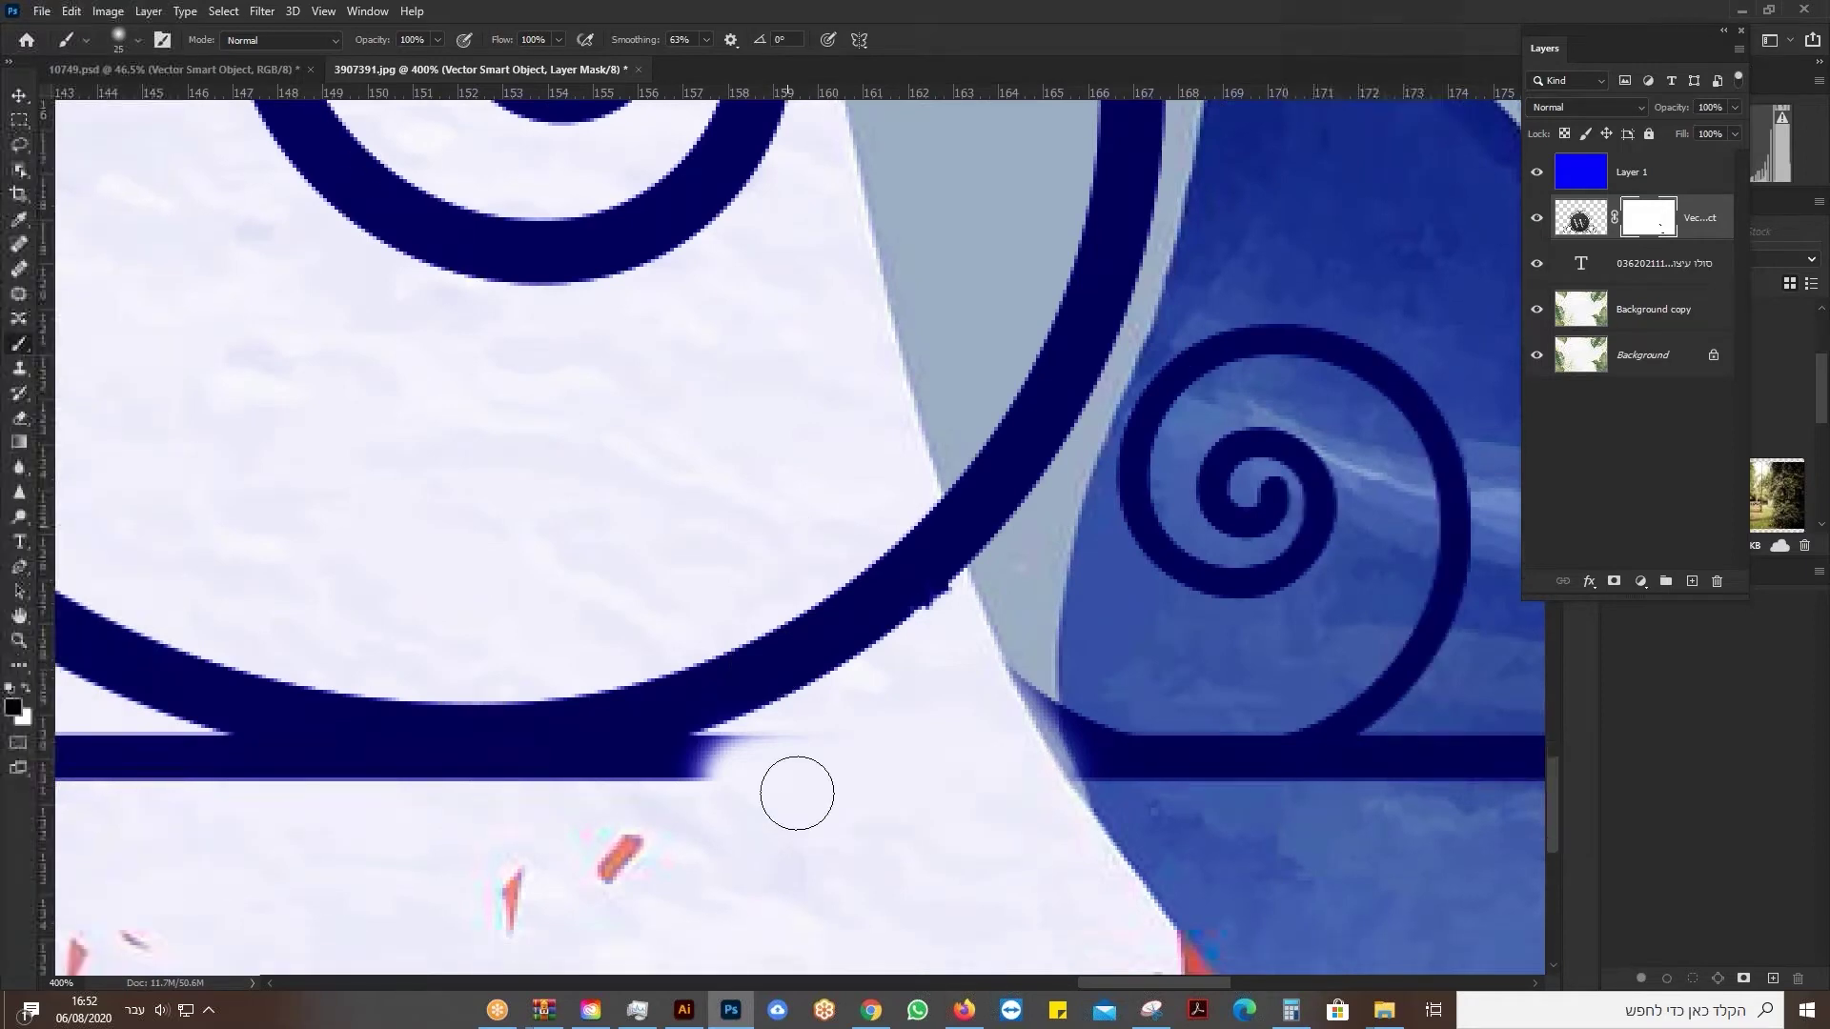
click(1536, 171)
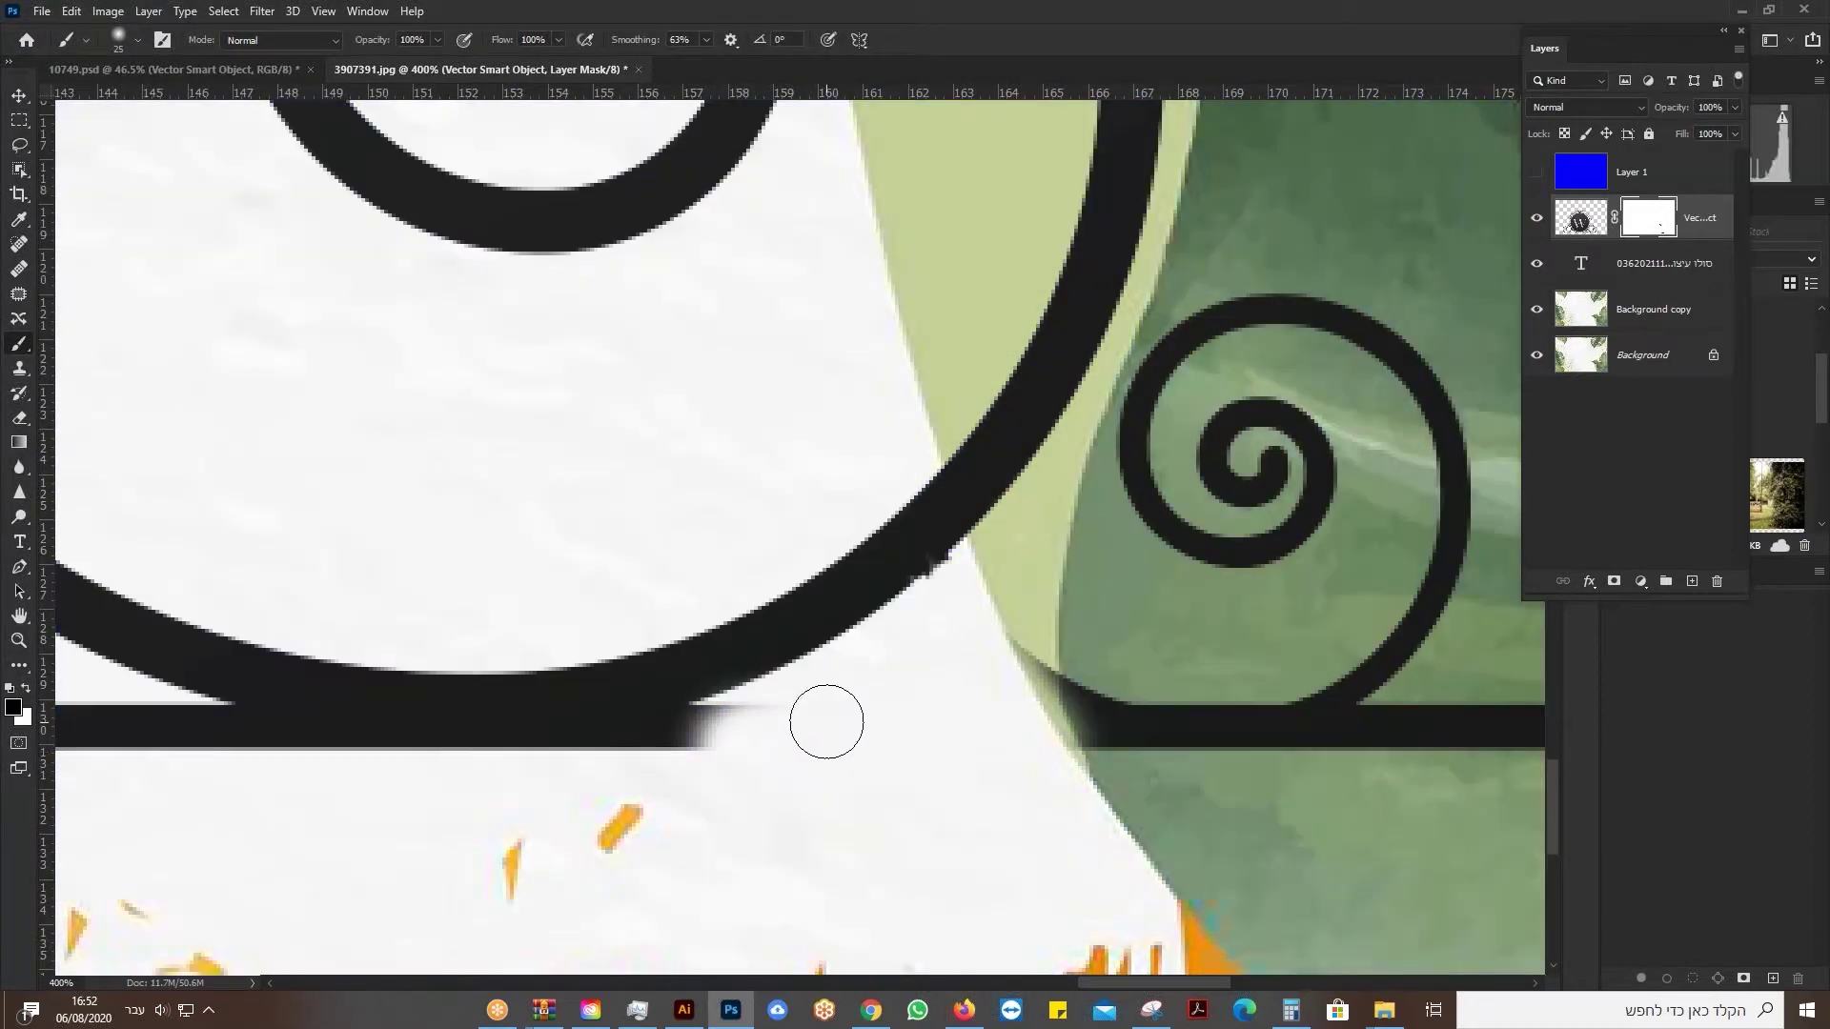
mouse_move(727, 739)
mouse_down()
mouse_move(670, 762)
mouse_move(179, 746)
mouse_move(206, 738)
mouse_move(189, 709)
mouse_move(418, 755)
mouse_move(681, 755)
mouse_move(790, 727)
mouse_move(702, 742)
mouse_move(660, 582)
mouse_move(684, 706)
mouse_move(609, 699)
mouse_move(554, 769)
mouse_move(449, 696)
mouse_move(310, 705)
mouse_move(438, 674)
mouse_move(237, 698)
mouse_move(299, 702)
mouse_up()
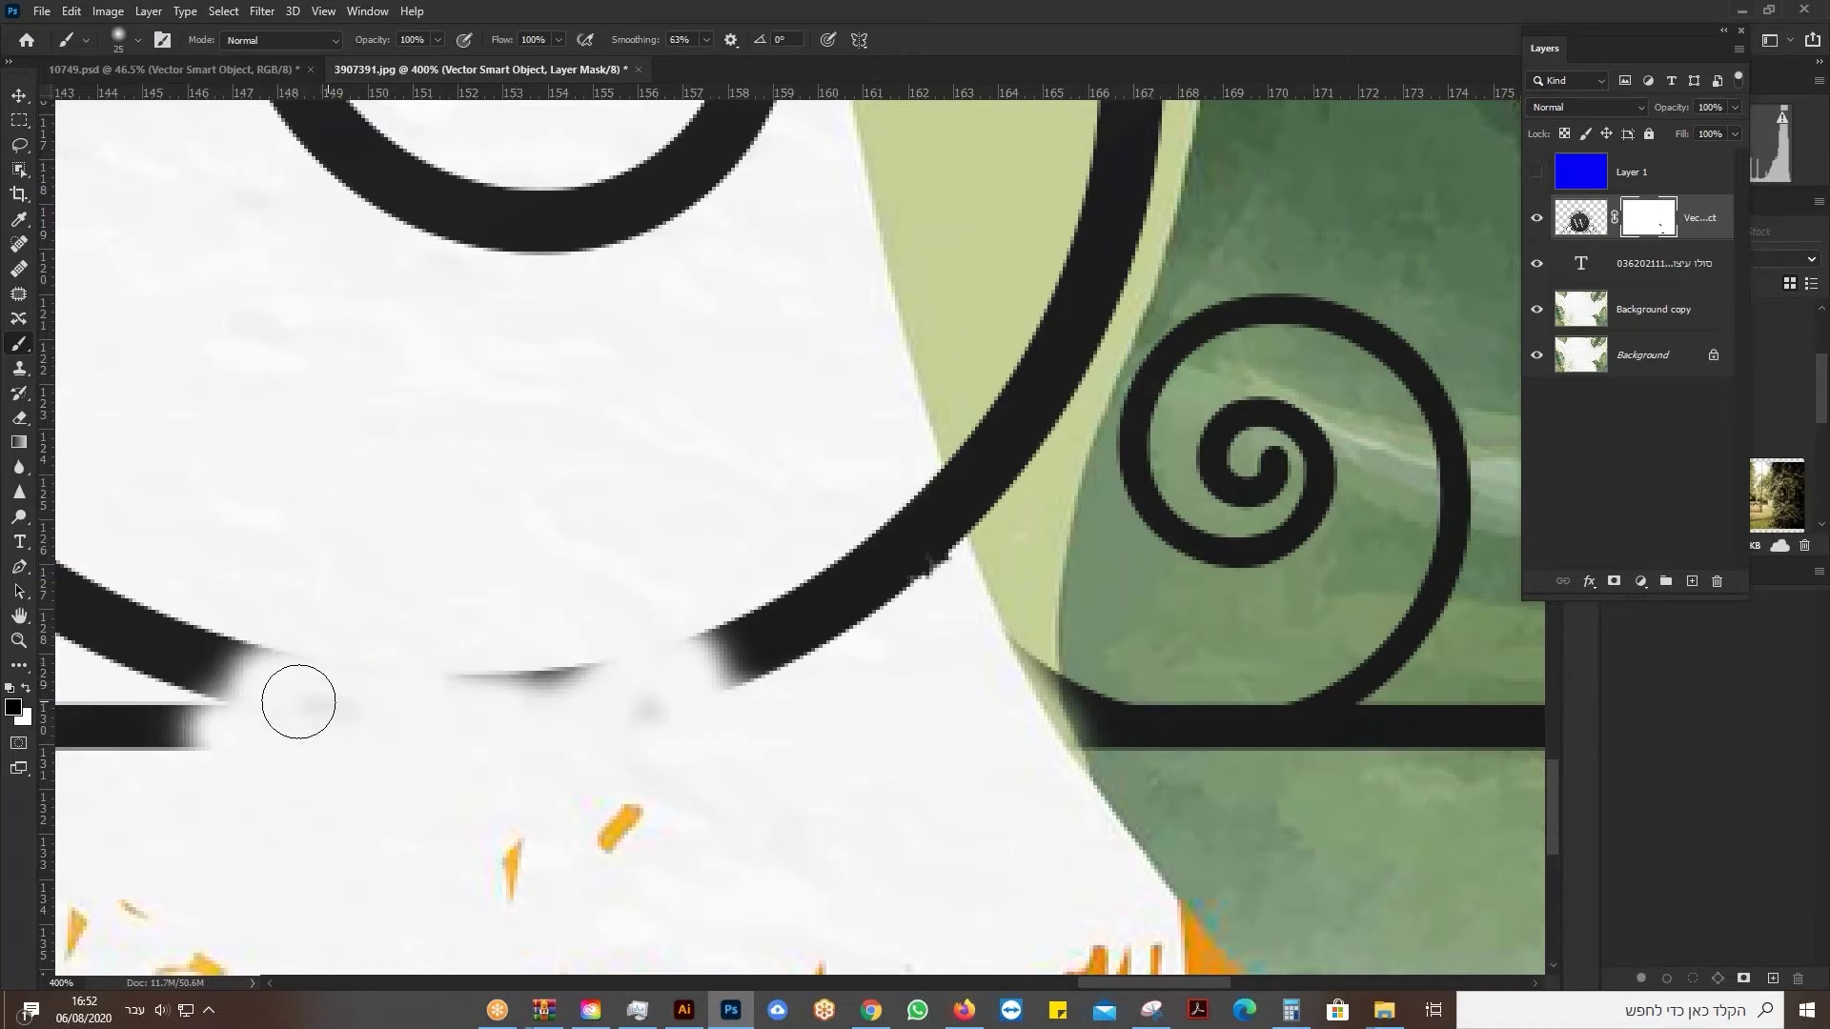
Paint white on the mask with the soft brush enlarged to 60 px to restore the scroll's bottom arc, base line and thin curl.
mouse_move(403, 646)
mouse_down()
mouse_move(263, 675)
mouse_move(141, 776)
mouse_move(640, 691)
mouse_move(281, 689)
mouse_move(881, 689)
mouse_move(911, 611)
mouse_move(983, 750)
mouse_move(880, 756)
mouse_move(752, 719)
mouse_move(961, 681)
mouse_move(1019, 592)
mouse_move(939, 680)
mouse_move(936, 546)
mouse_move(850, 561)
mouse_move(1003, 655)
mouse_move(1076, 772)
mouse_move(1048, 748)
mouse_move(1015, 775)
mouse_move(1036, 692)
mouse_move(1066, 708)
mouse_move(850, 734)
mouse_move(623, 811)
mouse_move(670, 696)
mouse_move(440, 623)
mouse_move(249, 687)
mouse_move(245, 731)
mouse_move(322, 696)
mouse_move(285, 612)
mouse_move(636, 722)
mouse_move(593, 733)
mouse_move(724, 724)
mouse_up()
key(bracketright)
key(bracketright)
key(bracketright)
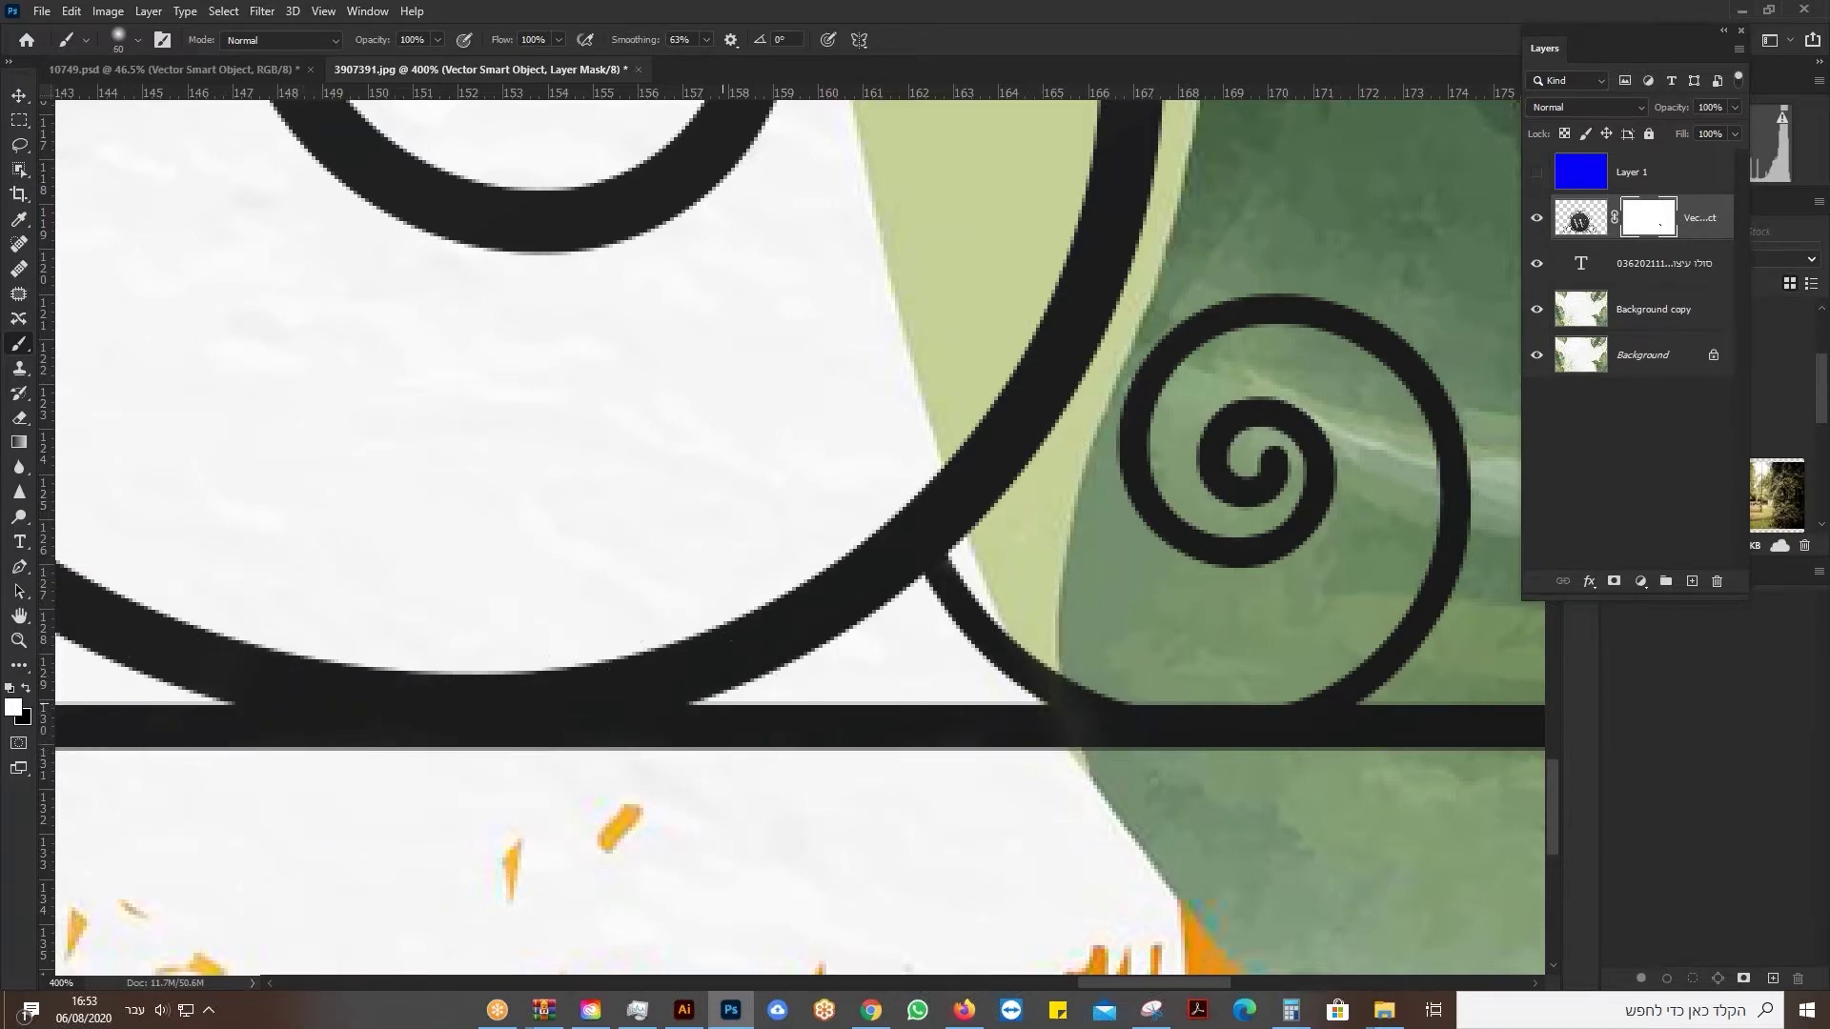
mouse_move(924, 651)
mouse_down()
mouse_move(987, 772)
mouse_move(978, 749)
mouse_move(1021, 732)
mouse_move(997, 666)
mouse_move(1003, 706)
mouse_move(1042, 724)
mouse_up()
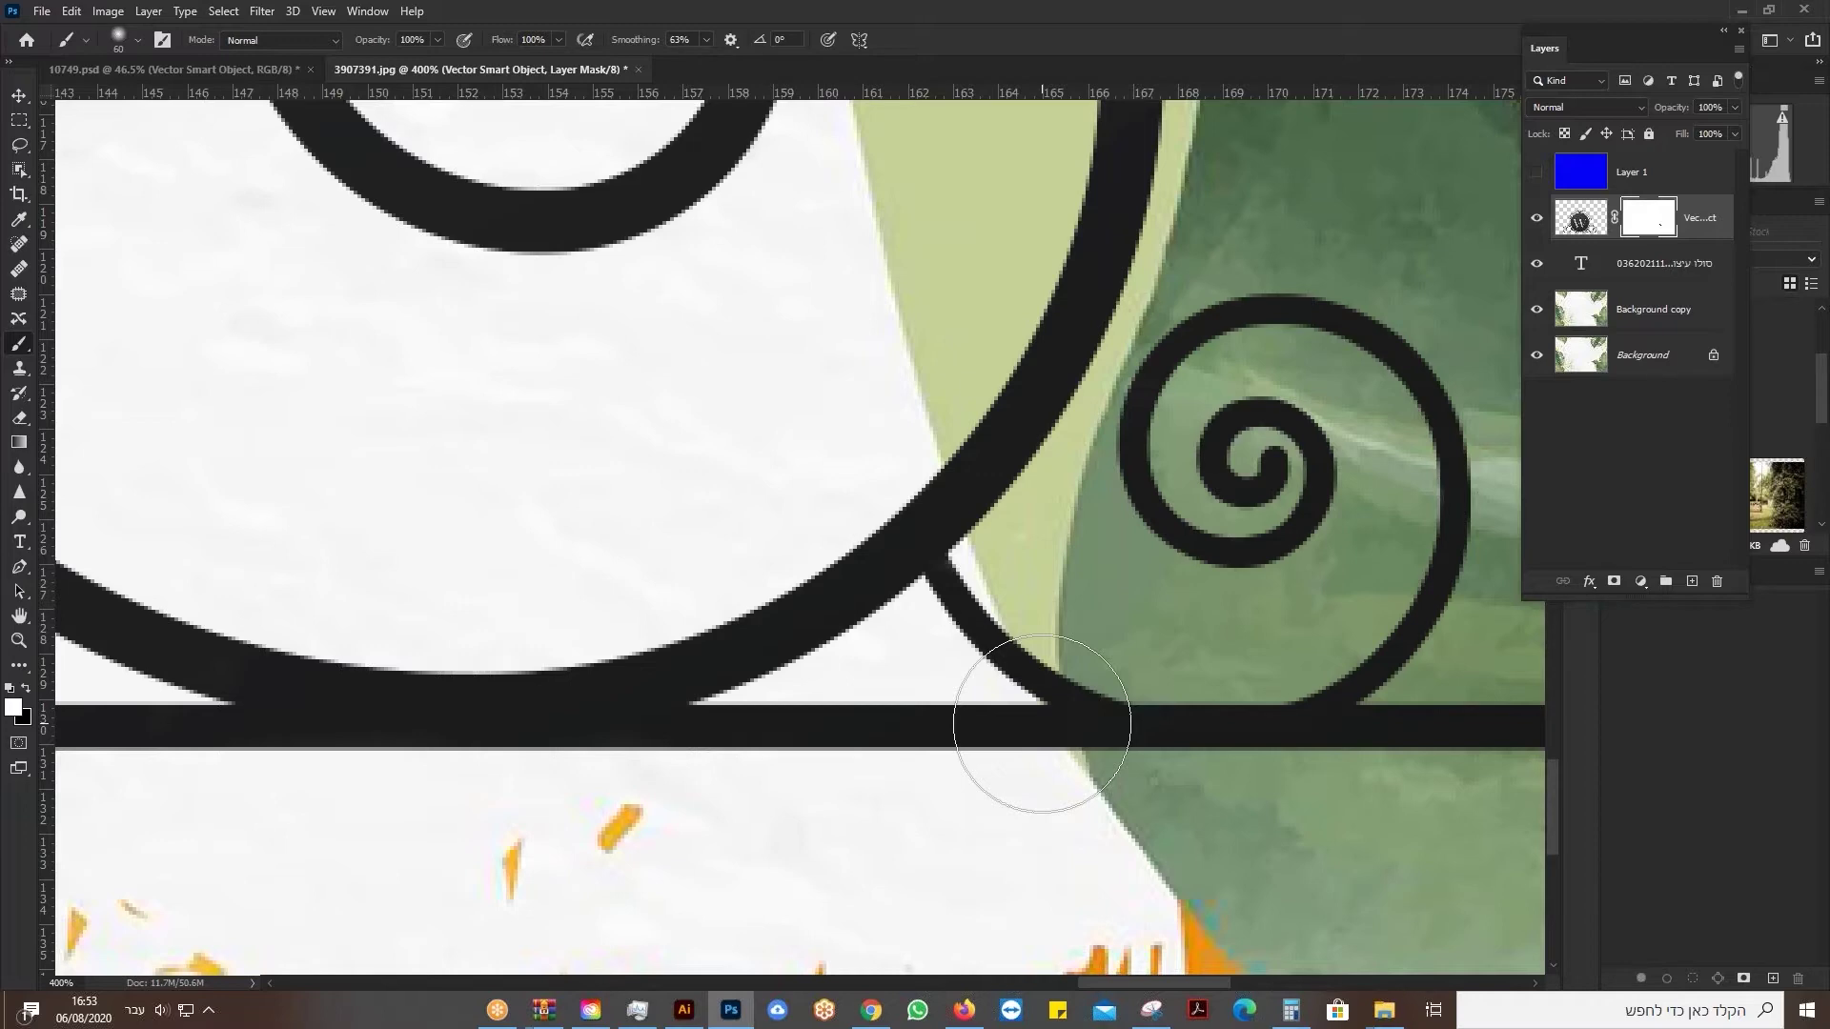
Switch the mask brush to Hard Round and reduce it to 10 px for the large left scroll's gold branch crossing.
key(ctrl+0)
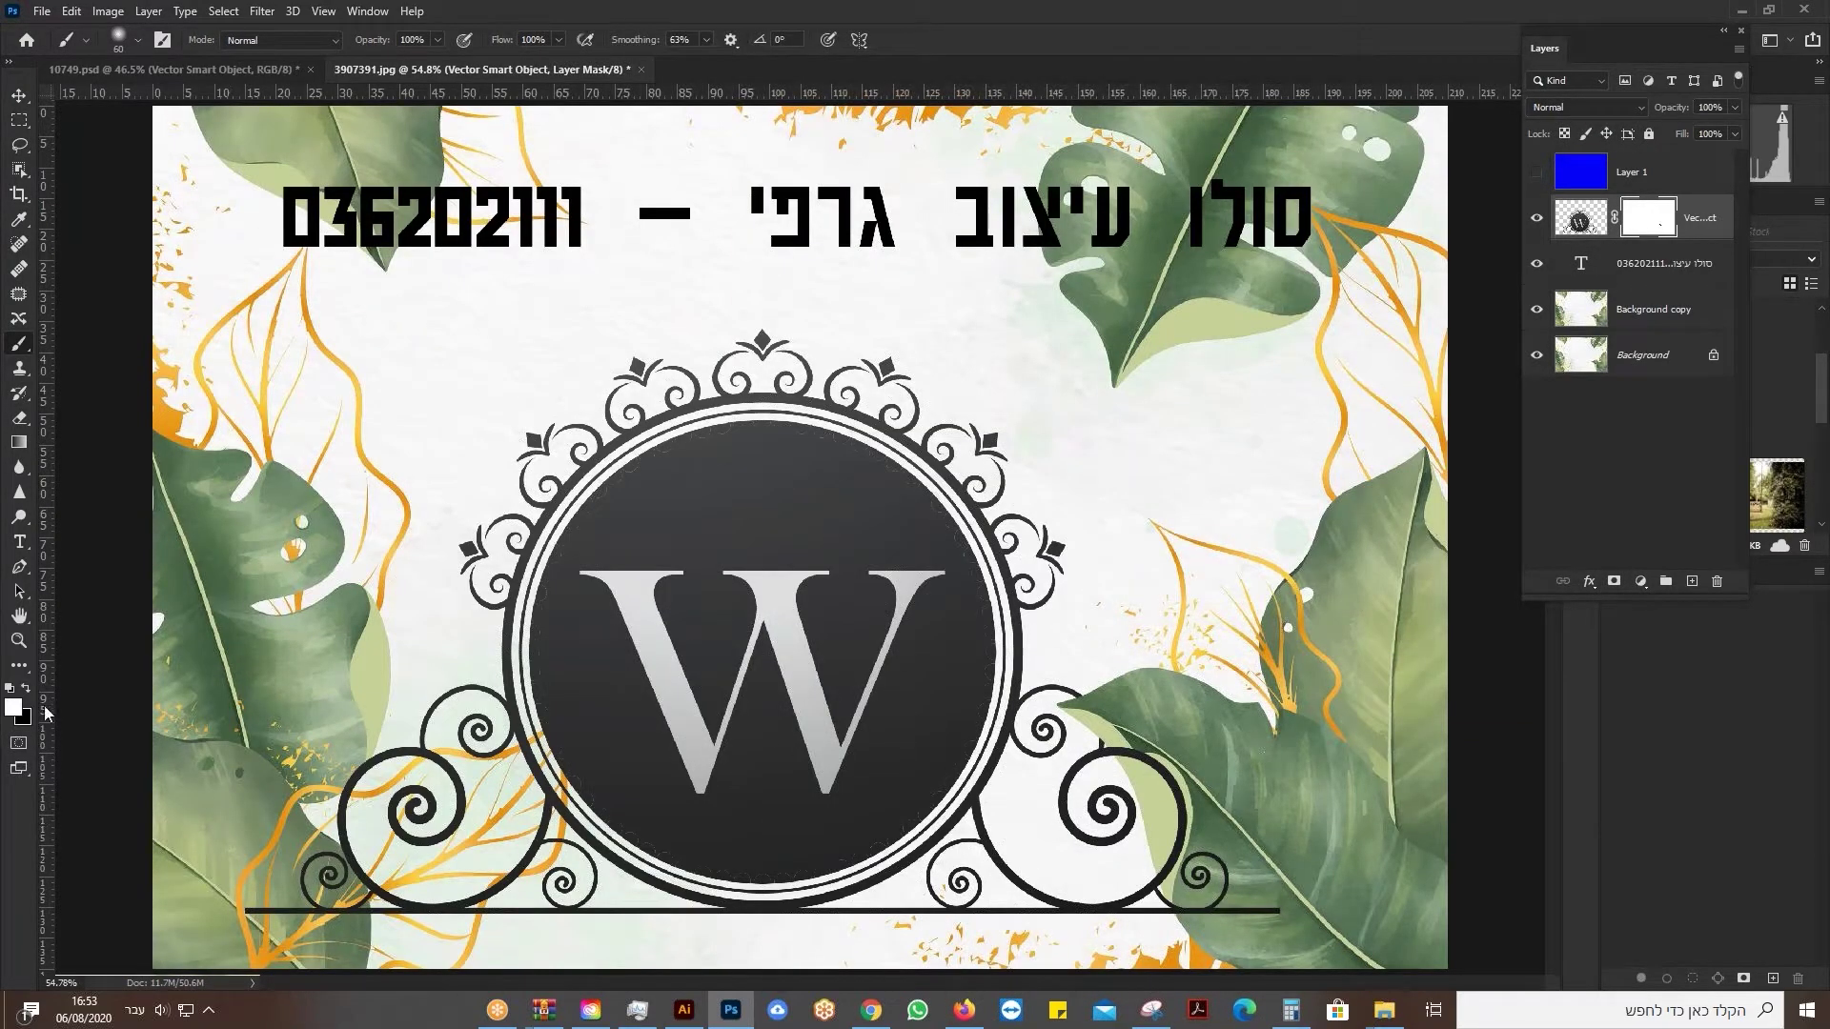
click(17, 640)
click(357, 806)
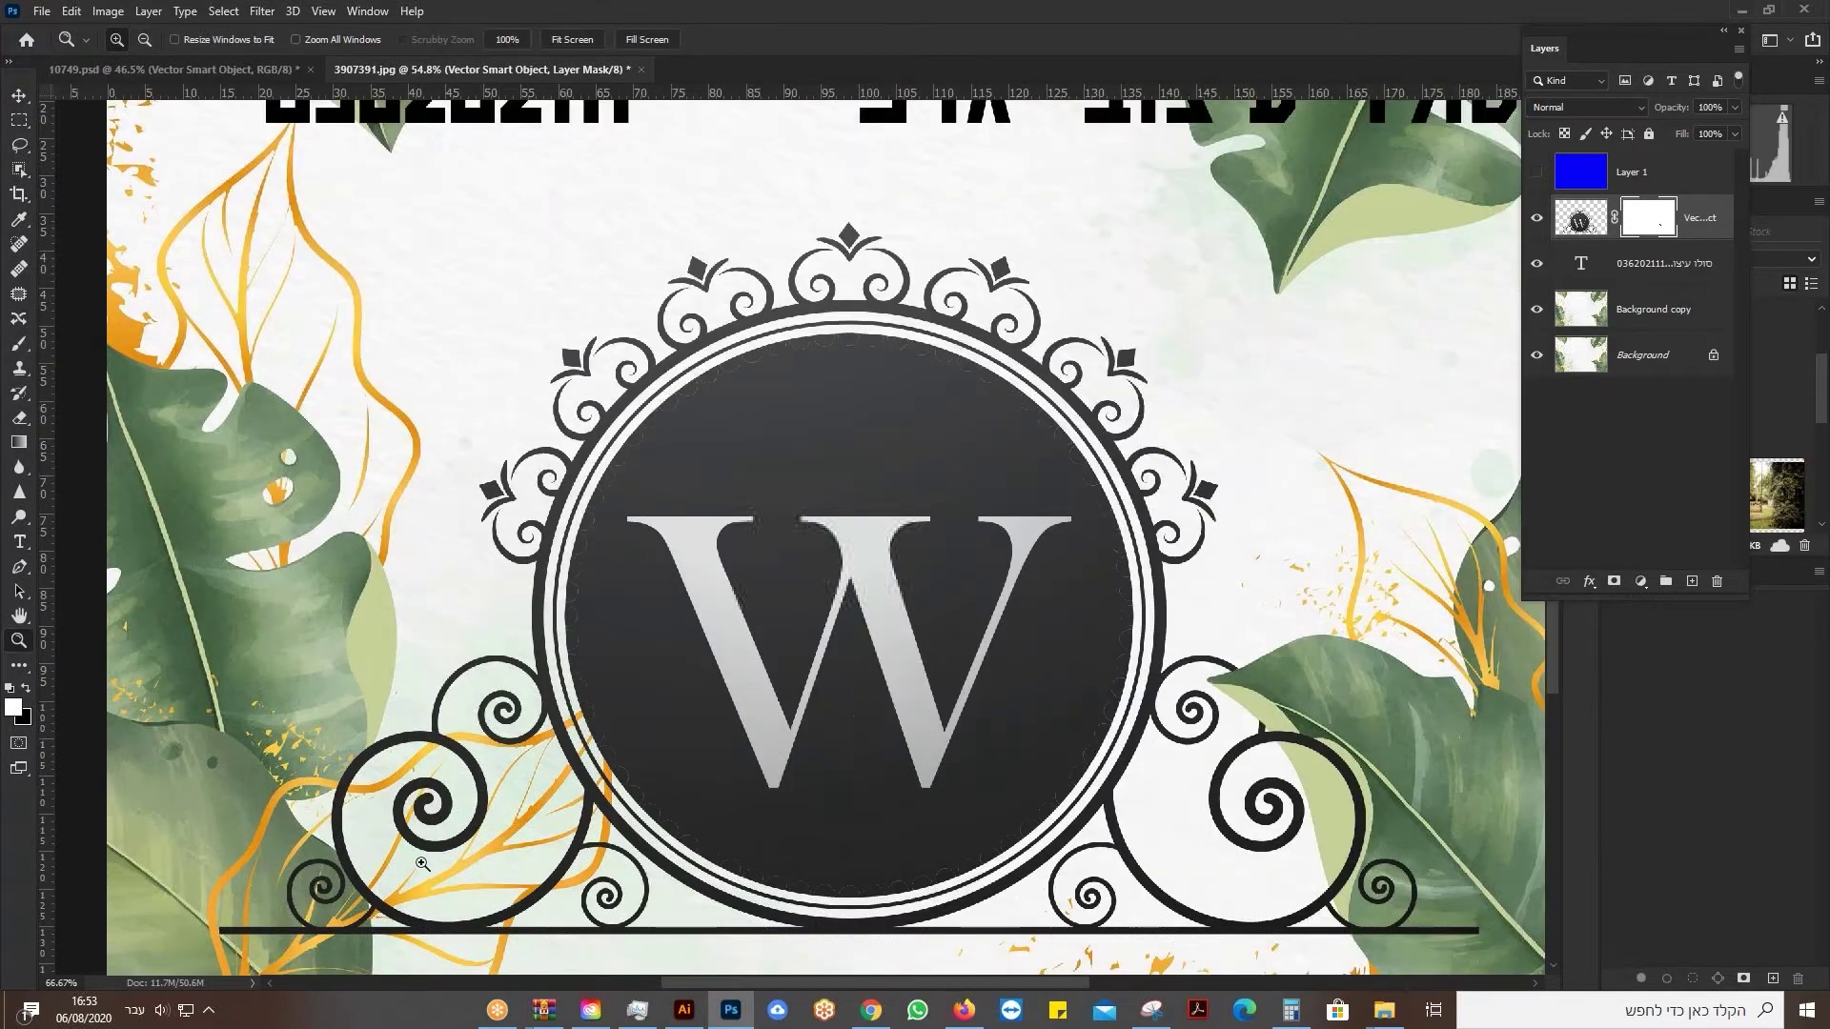
click(358, 807)
click(357, 806)
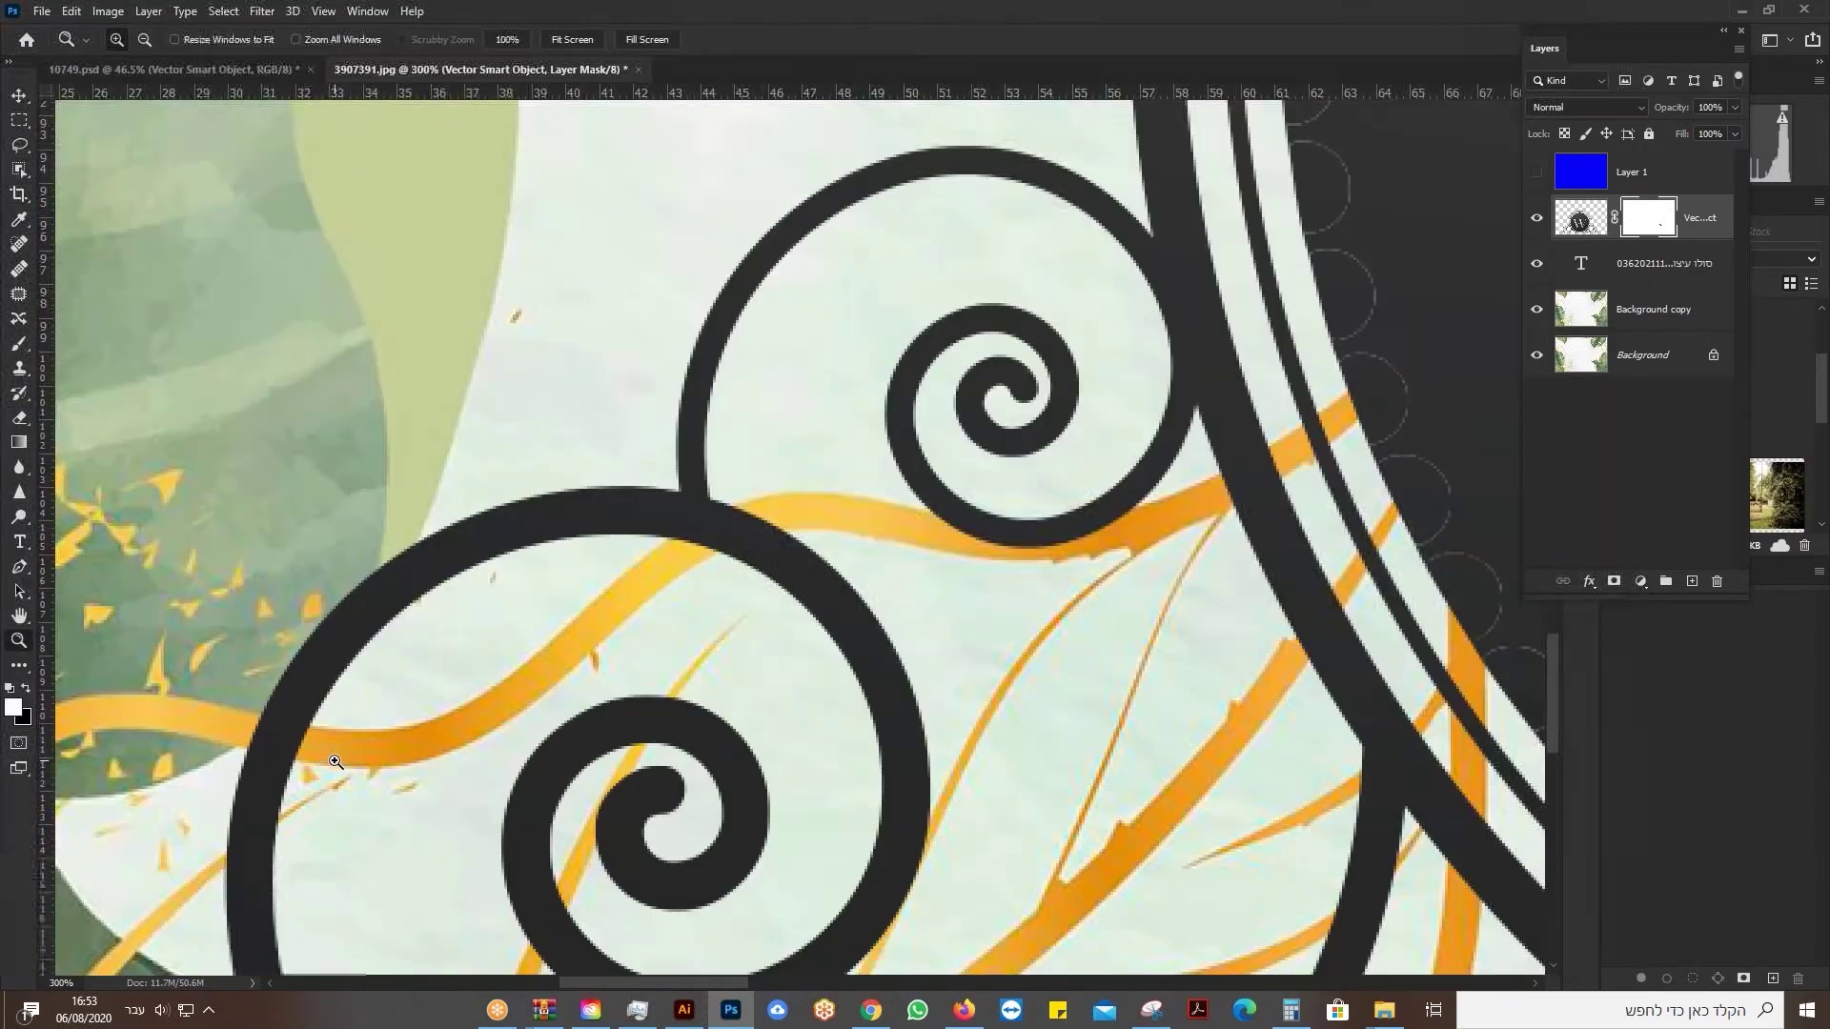
click(276, 787)
click(276, 787)
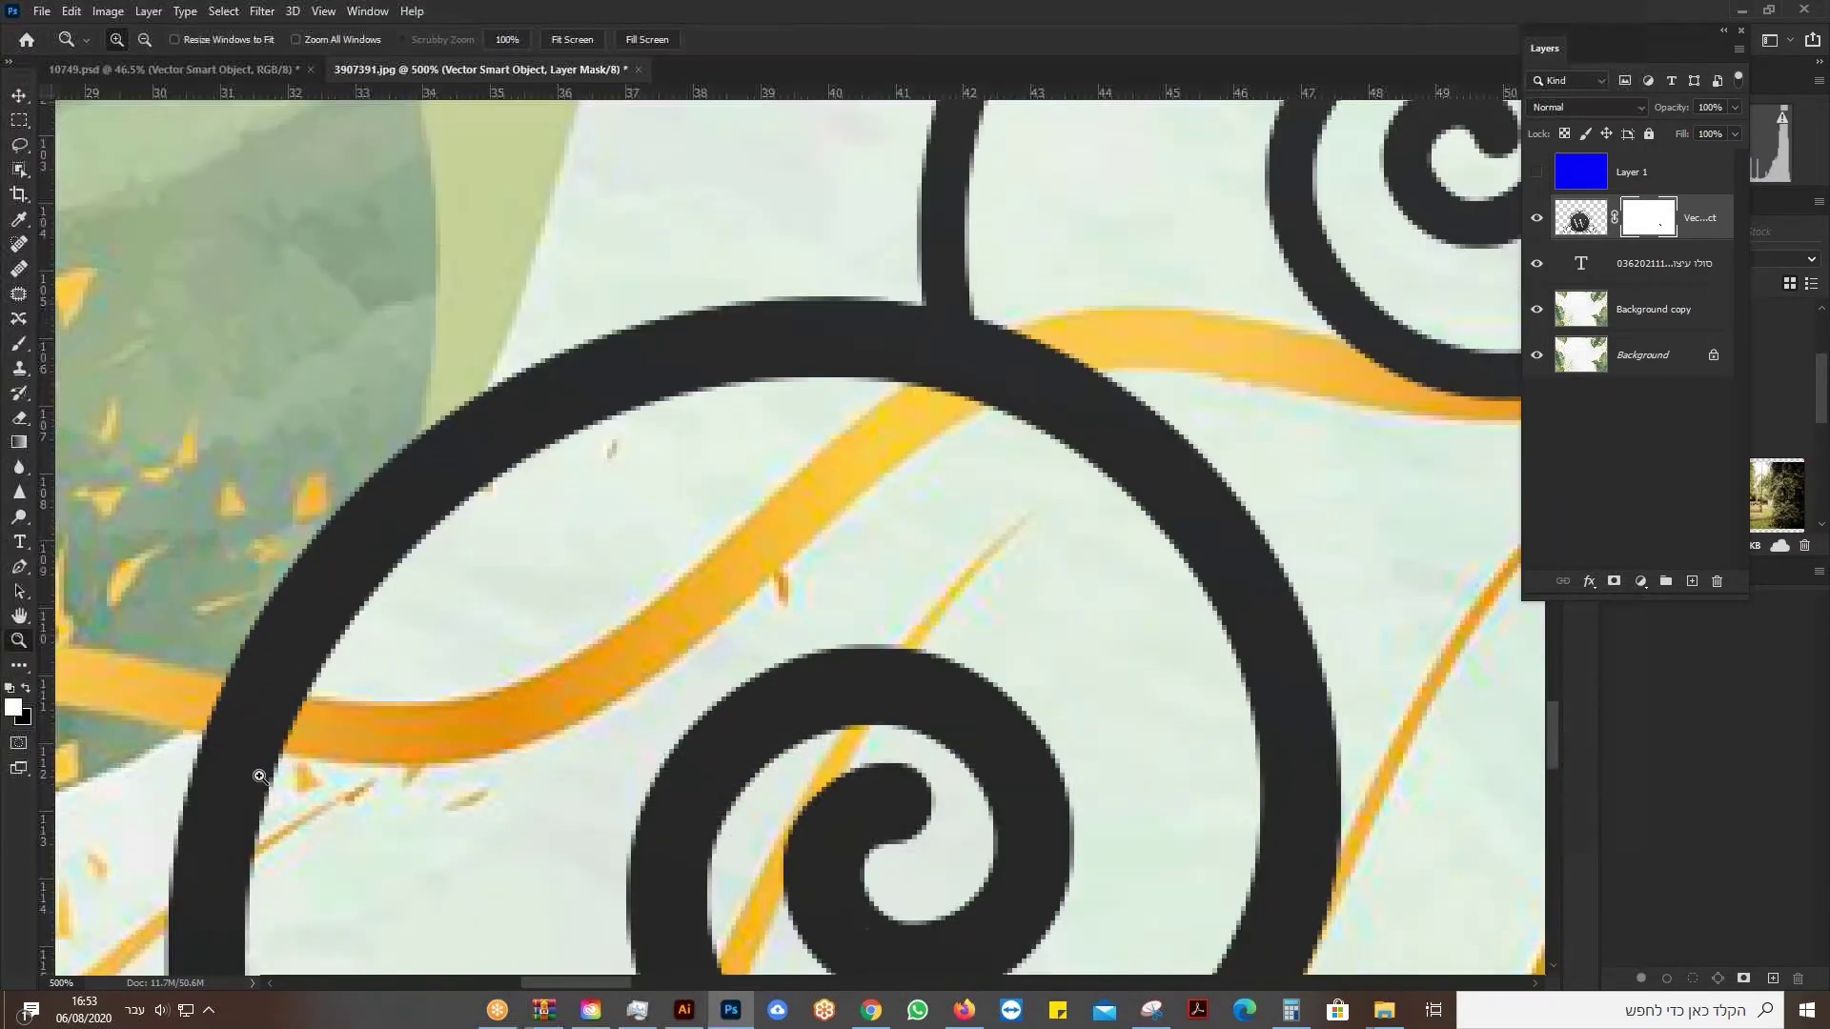
click(278, 774)
drag(277, 774, 556, 642)
click(542, 618)
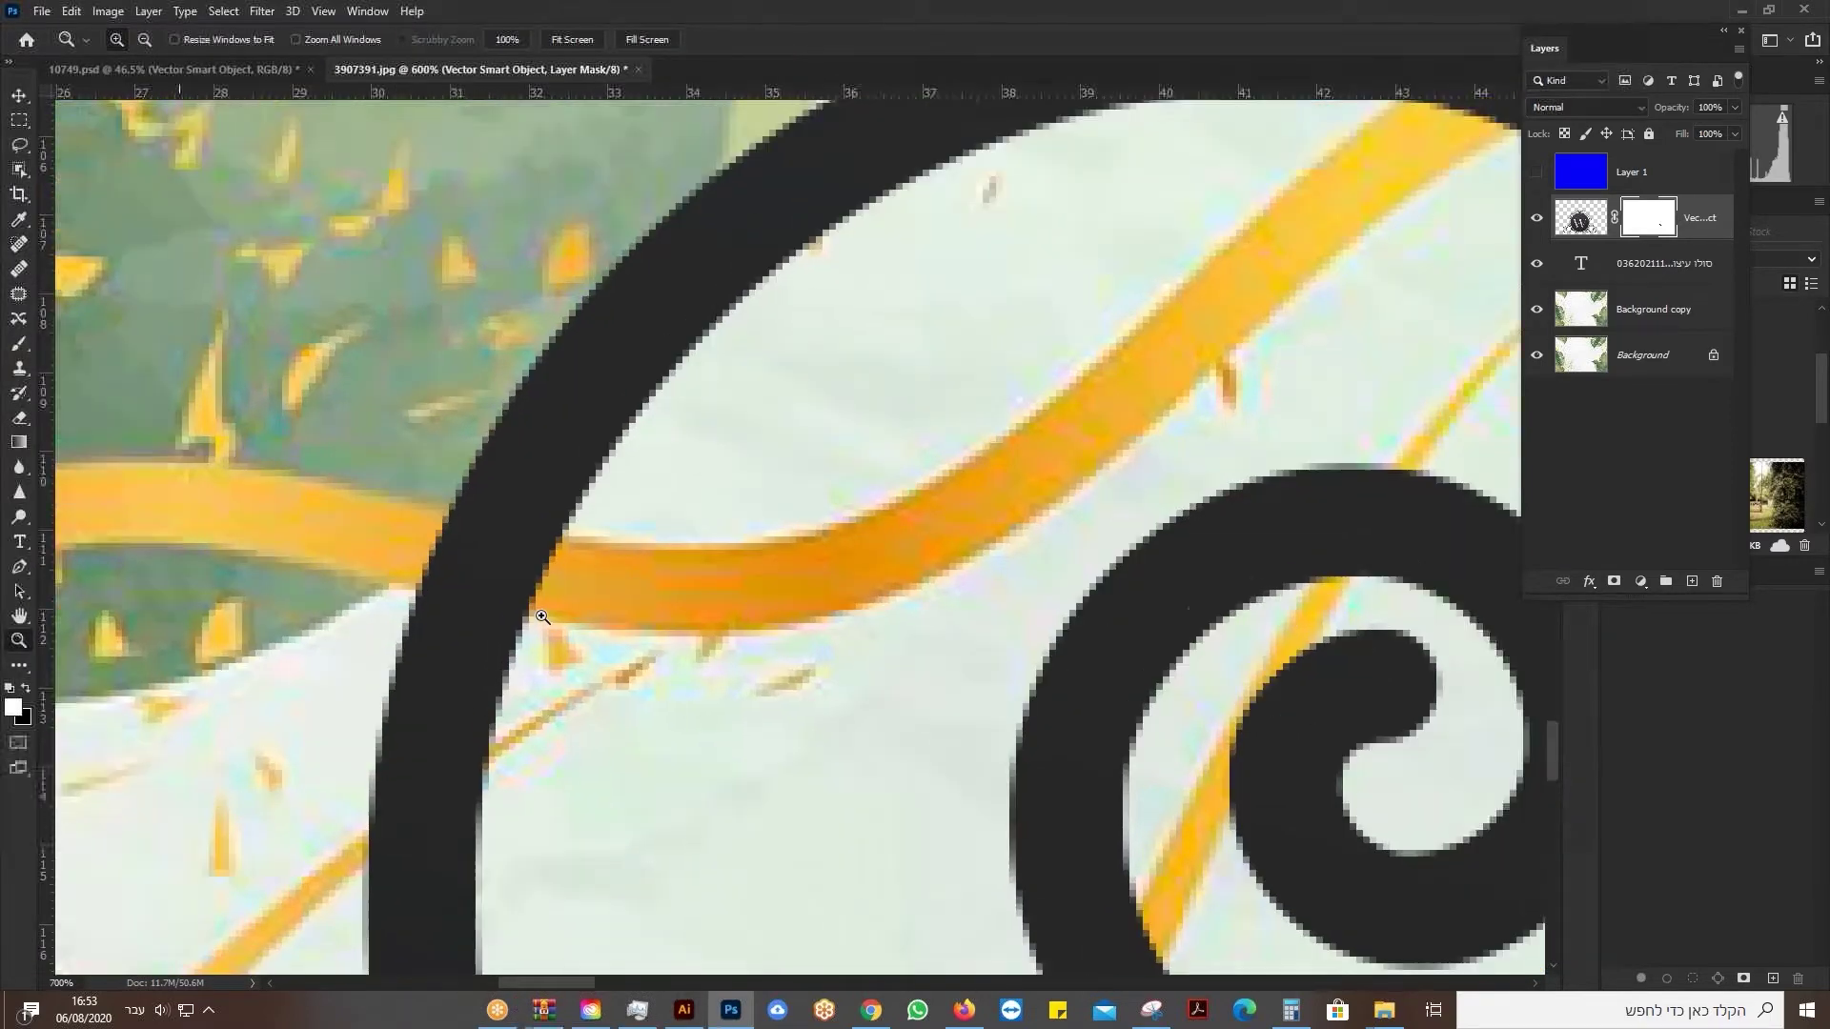
click(540, 620)
click(445, 528)
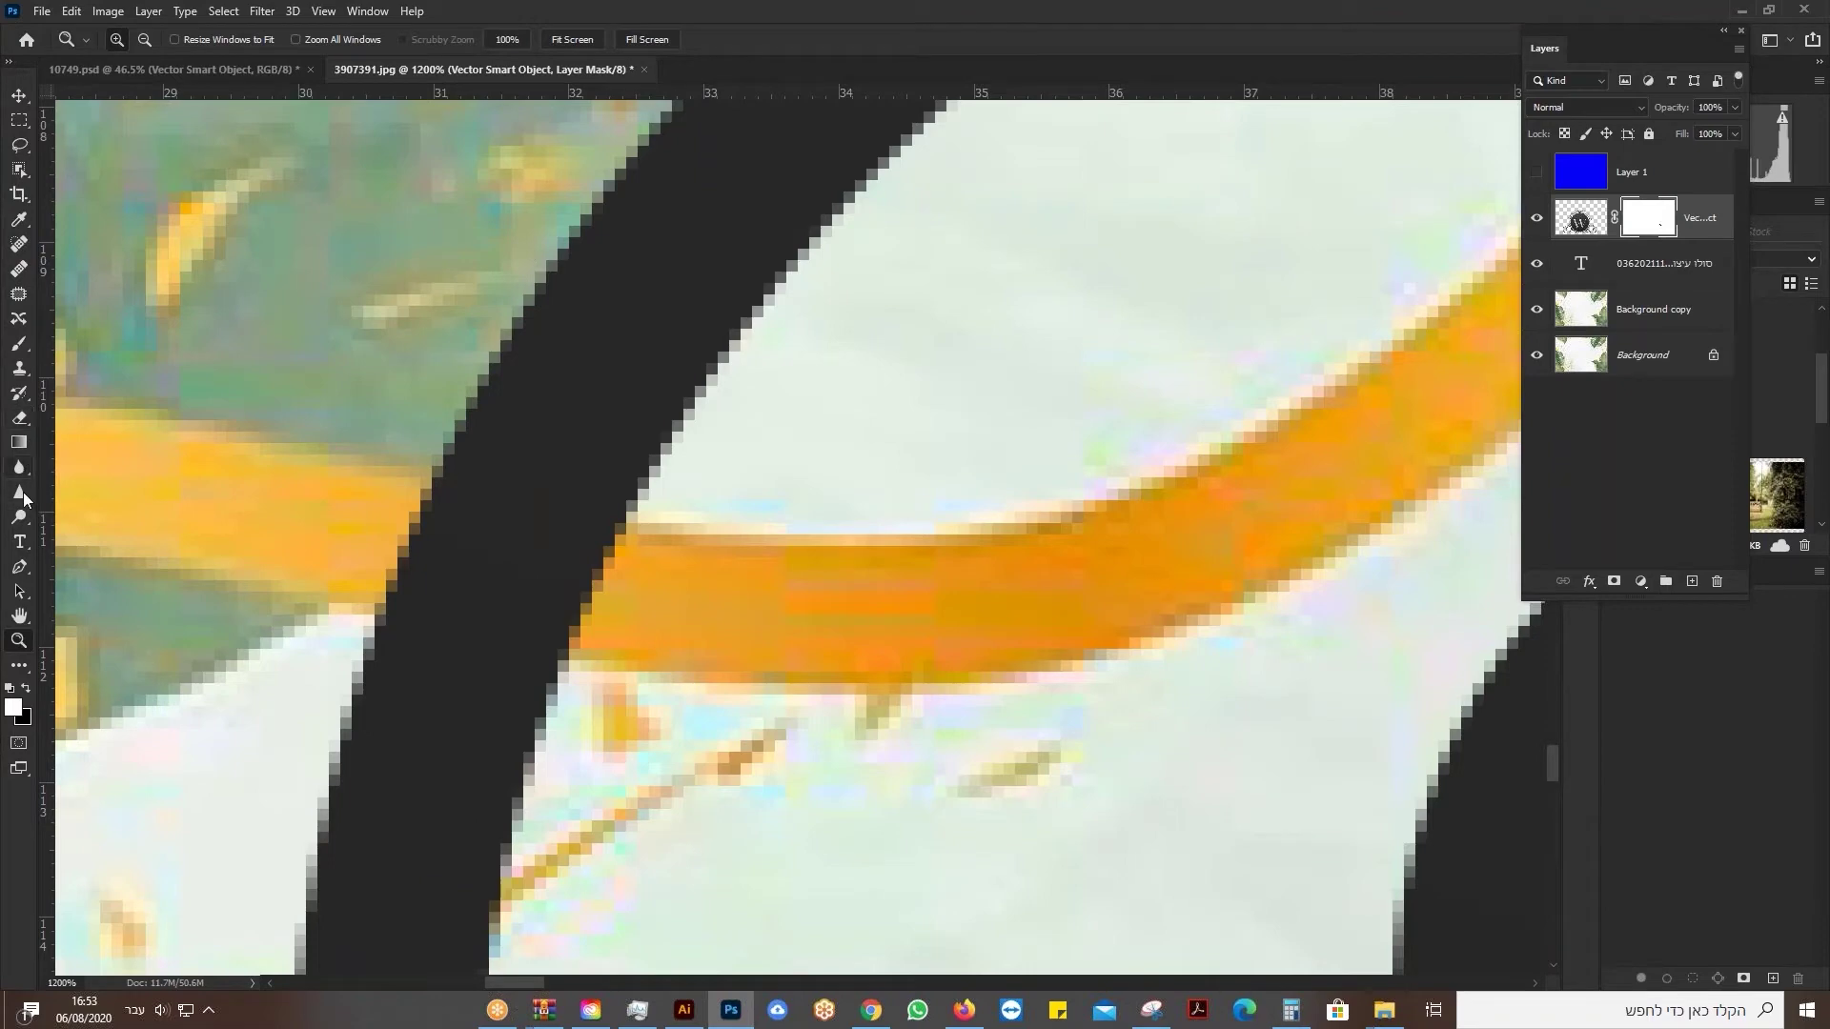
click(26, 342)
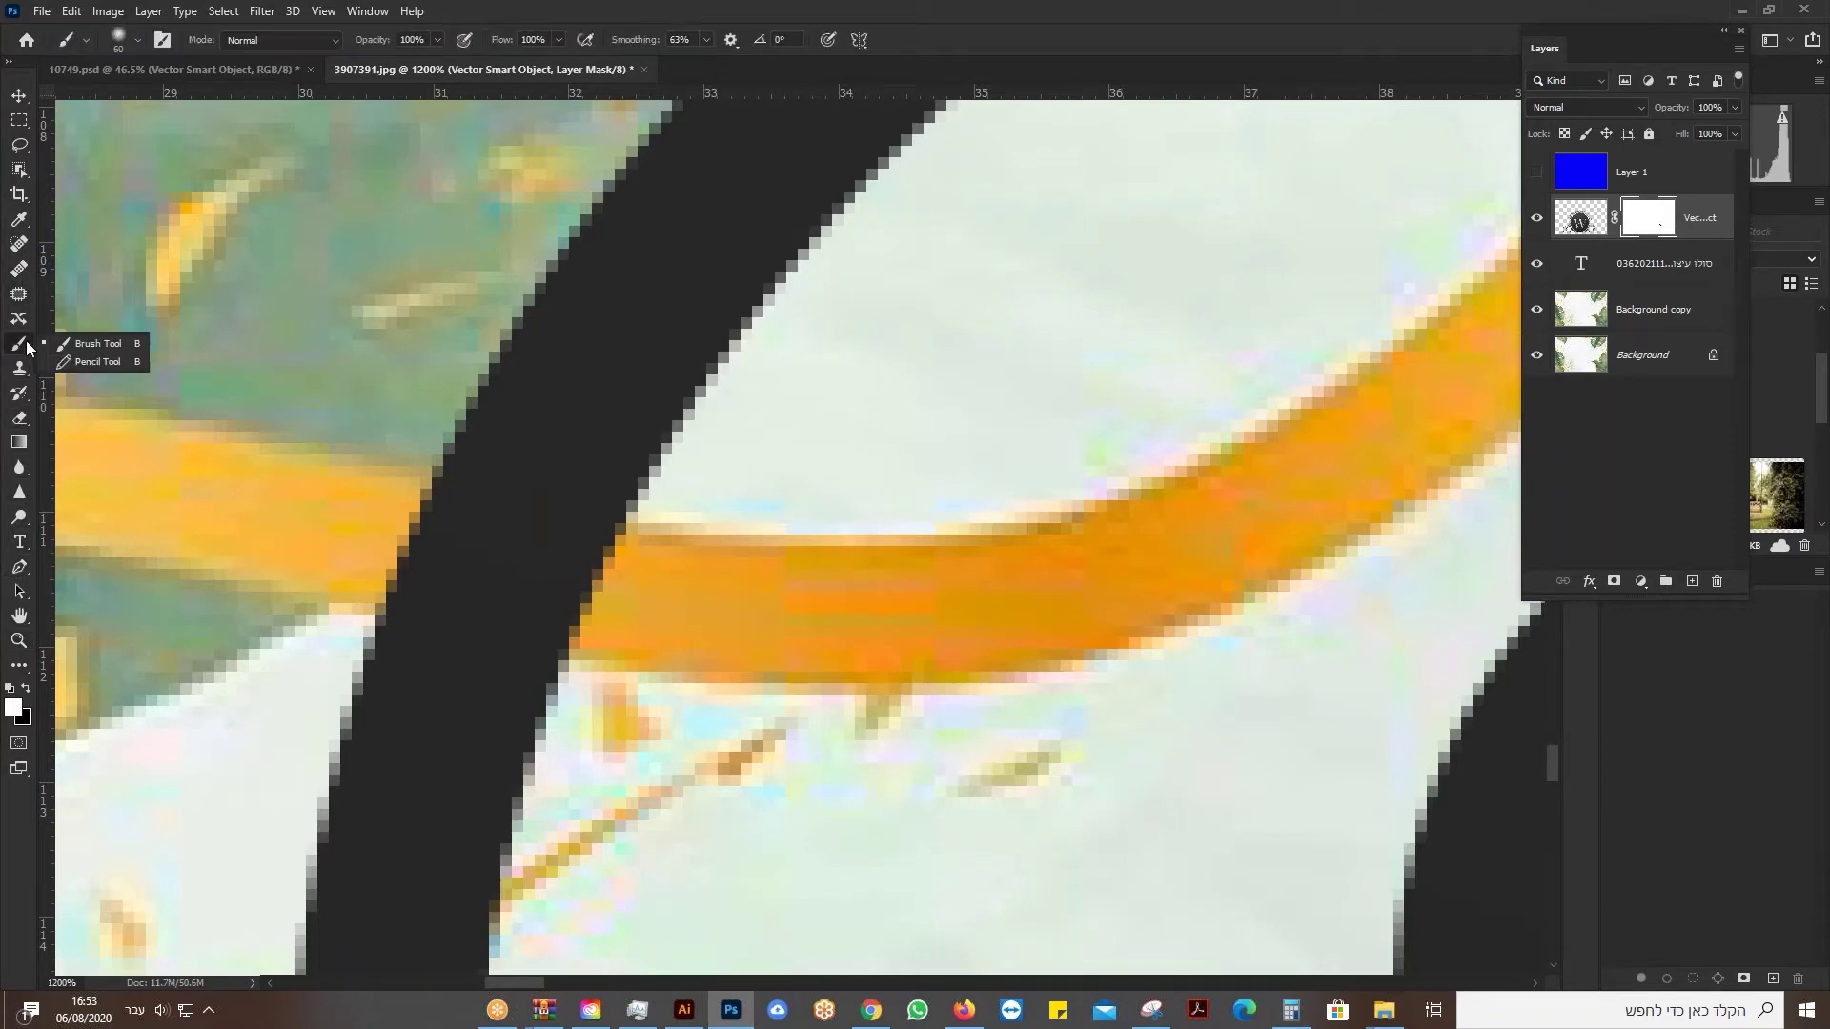
click(137, 40)
click(88, 297)
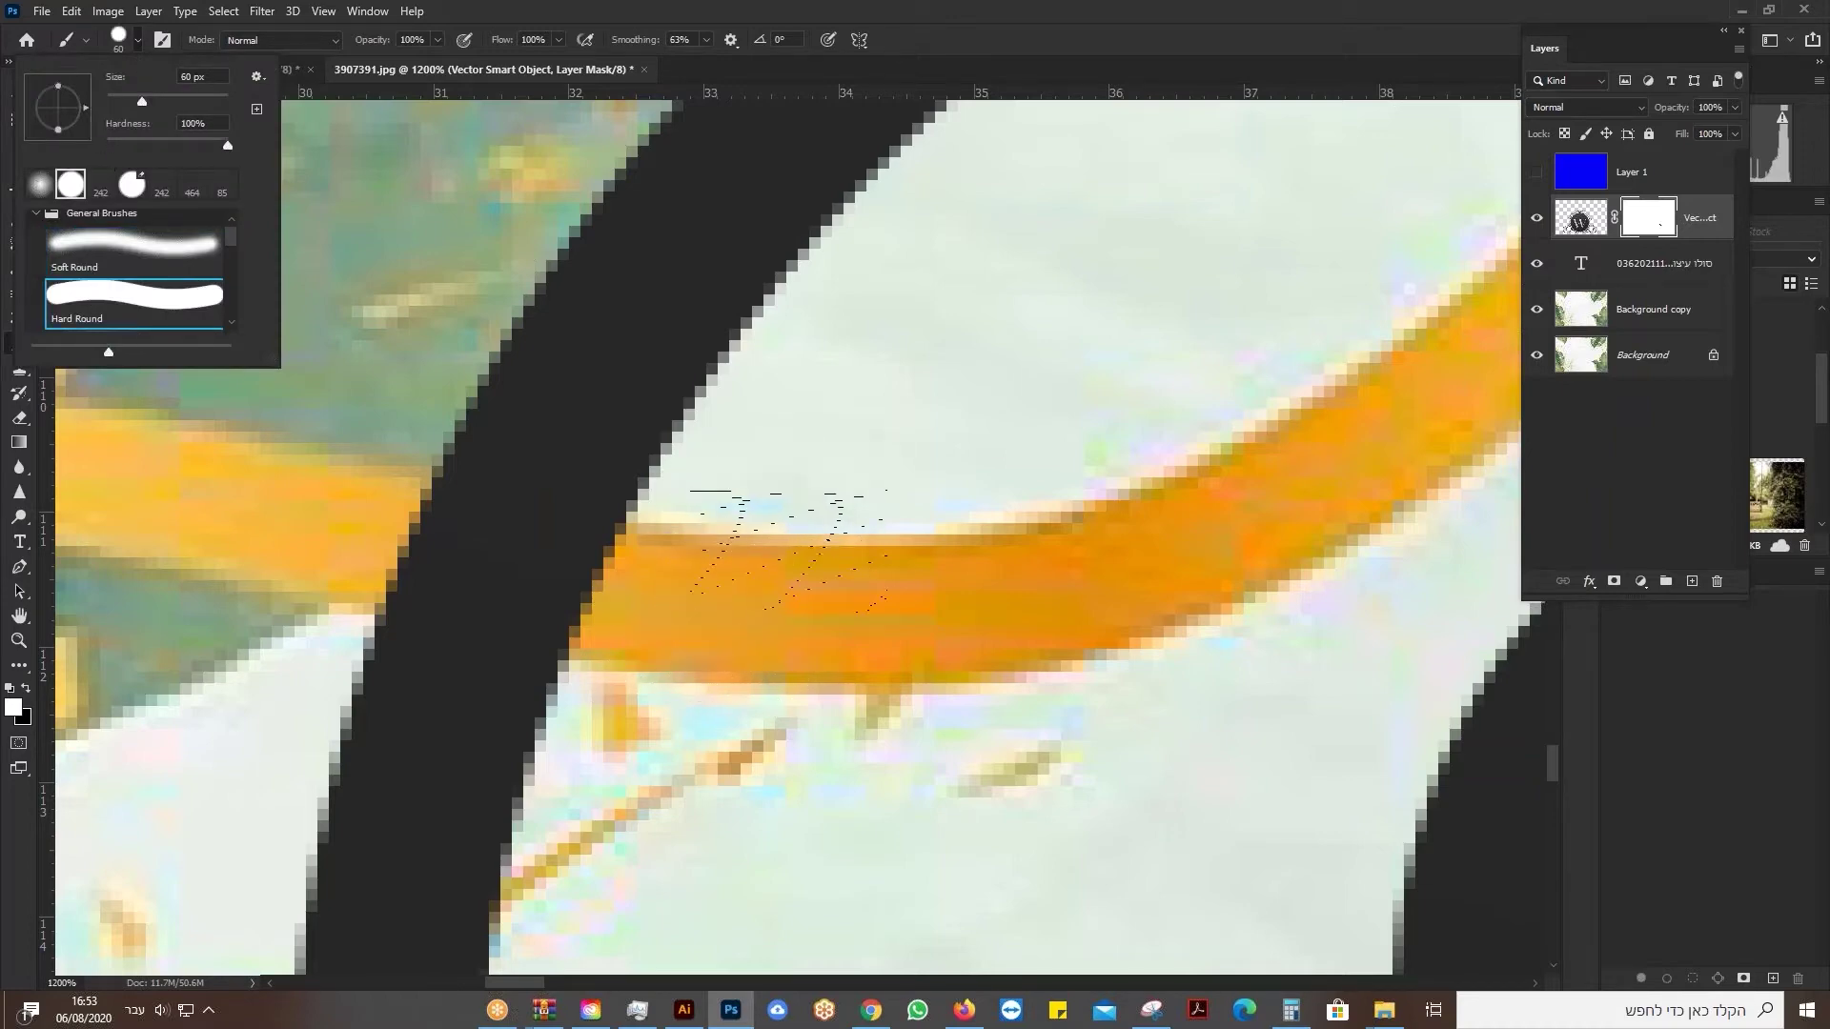
click(1195, 68)
key(bracketleft)
key(bracketleft)
key(bracketleft)
key(bracketleft)
key(bracketleft)
key(bracketleft)
key(bracketleft)
key(bracketleft)
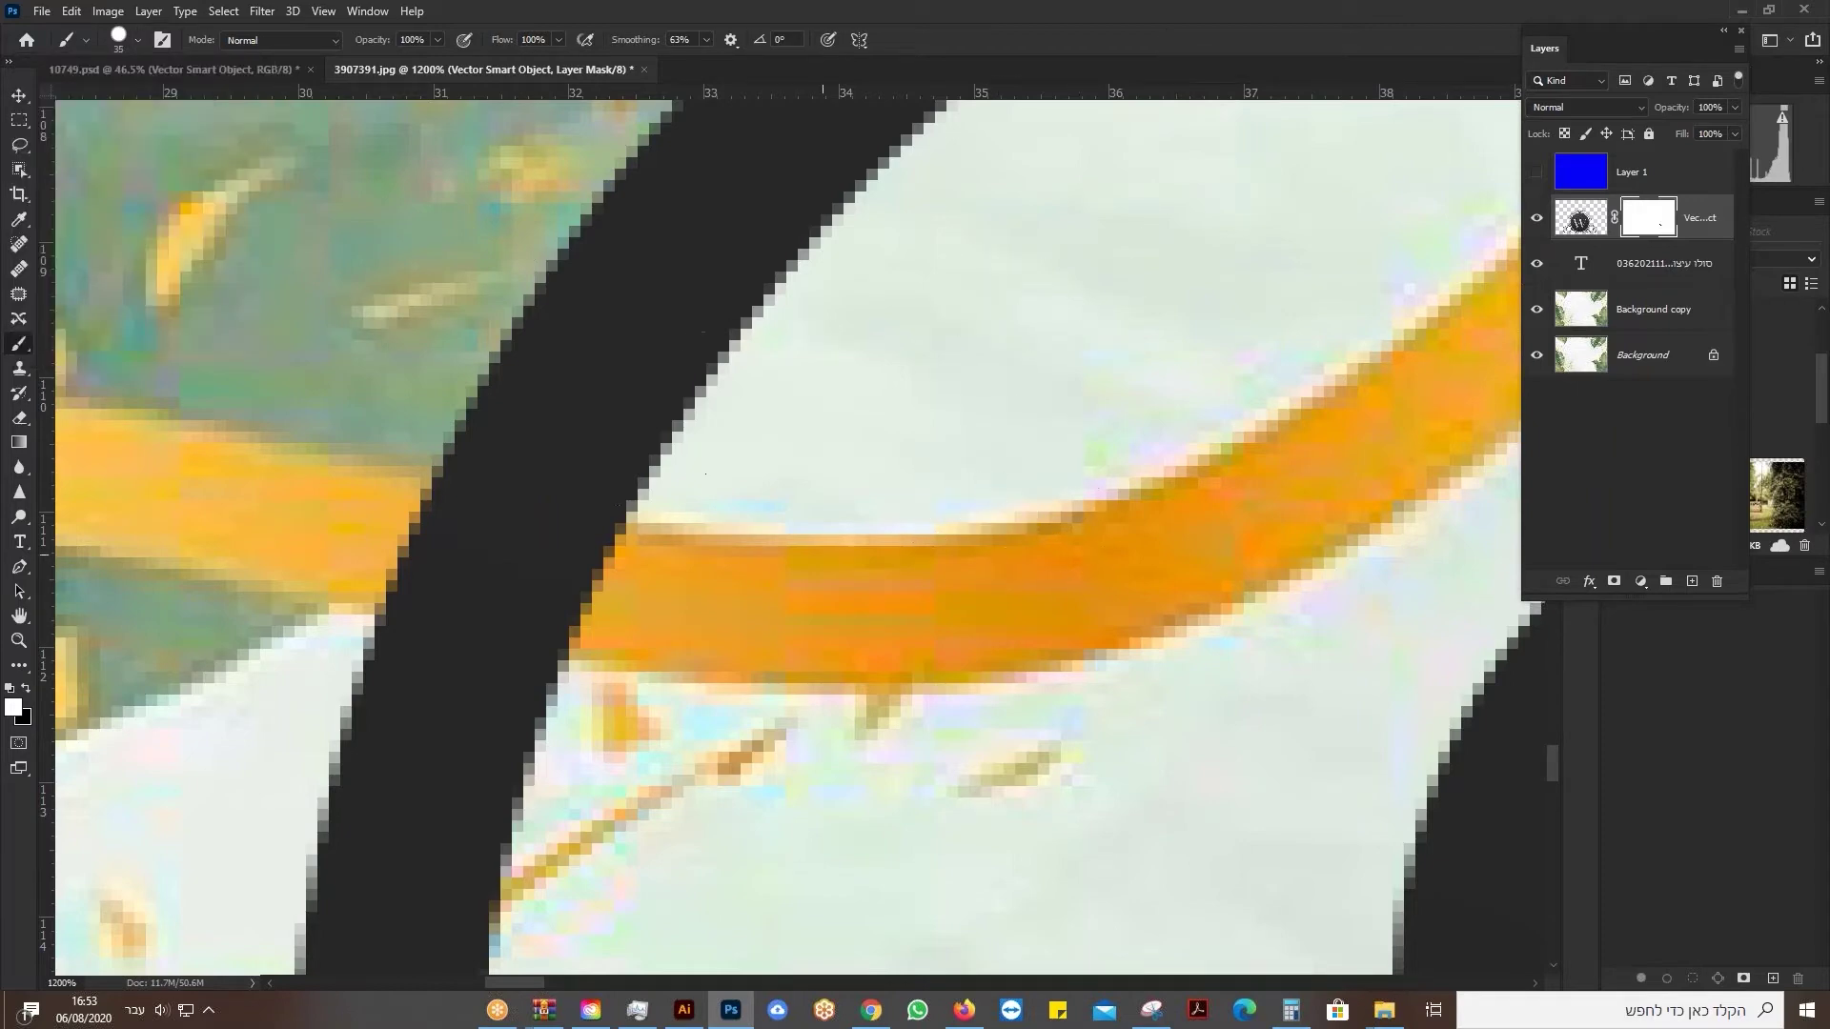
key(bracketleft)
Paint black on the emblem's mask to hide the large left scroll where the upper gold branch crosses it.
click(429, 535)
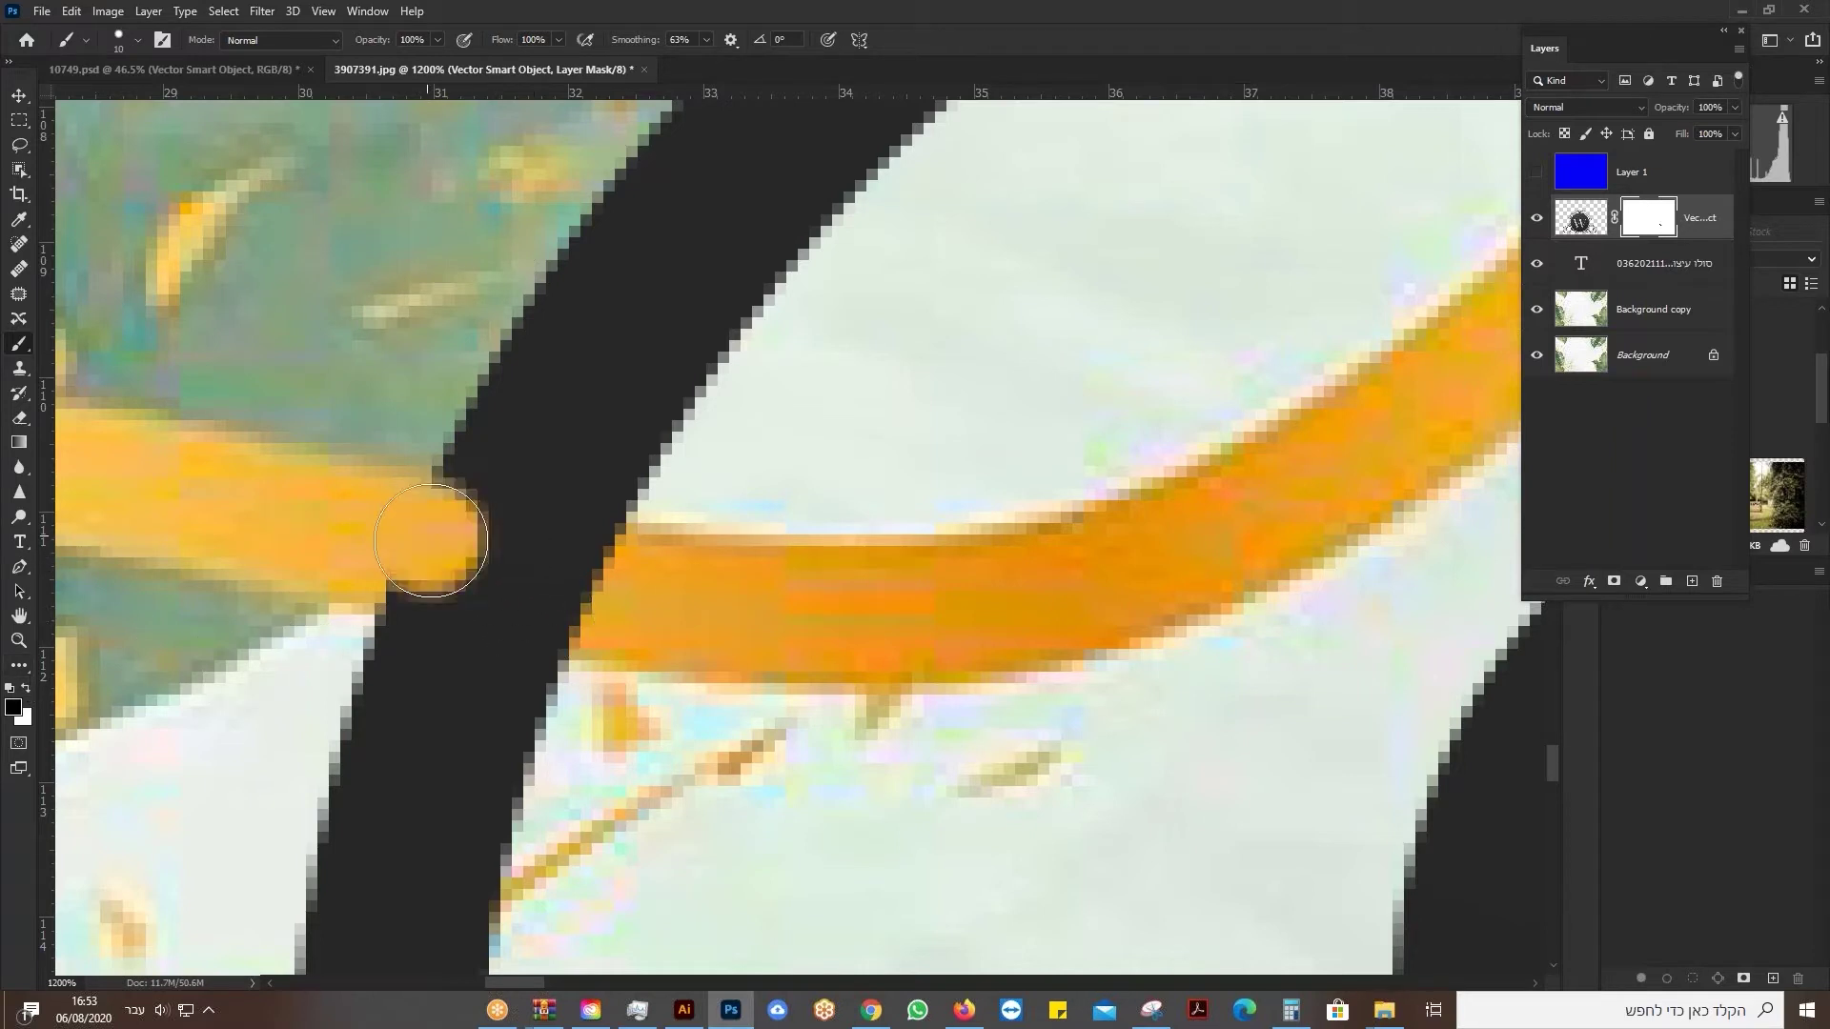
mouse_move(491, 563)
mouse_down()
mouse_move(572, 581)
mouse_move(610, 567)
mouse_move(548, 610)
mouse_move(497, 566)
mouse_up()
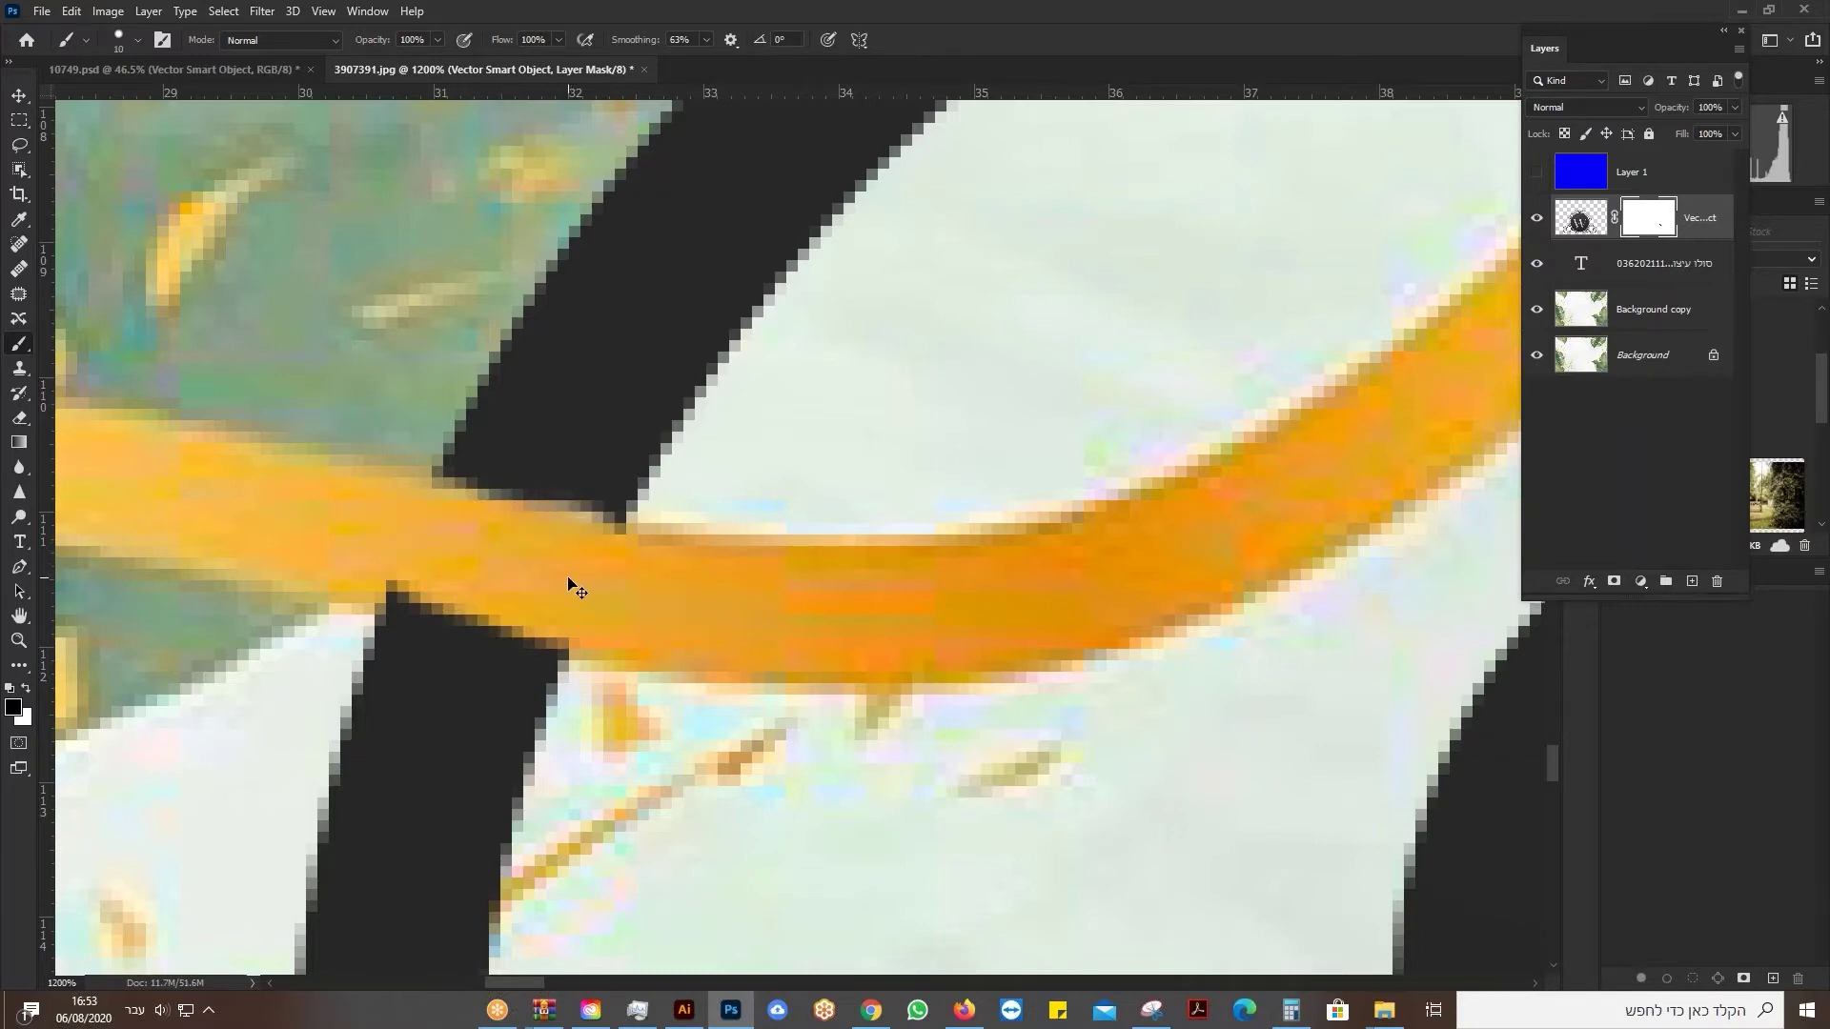
key(ctrl+0)
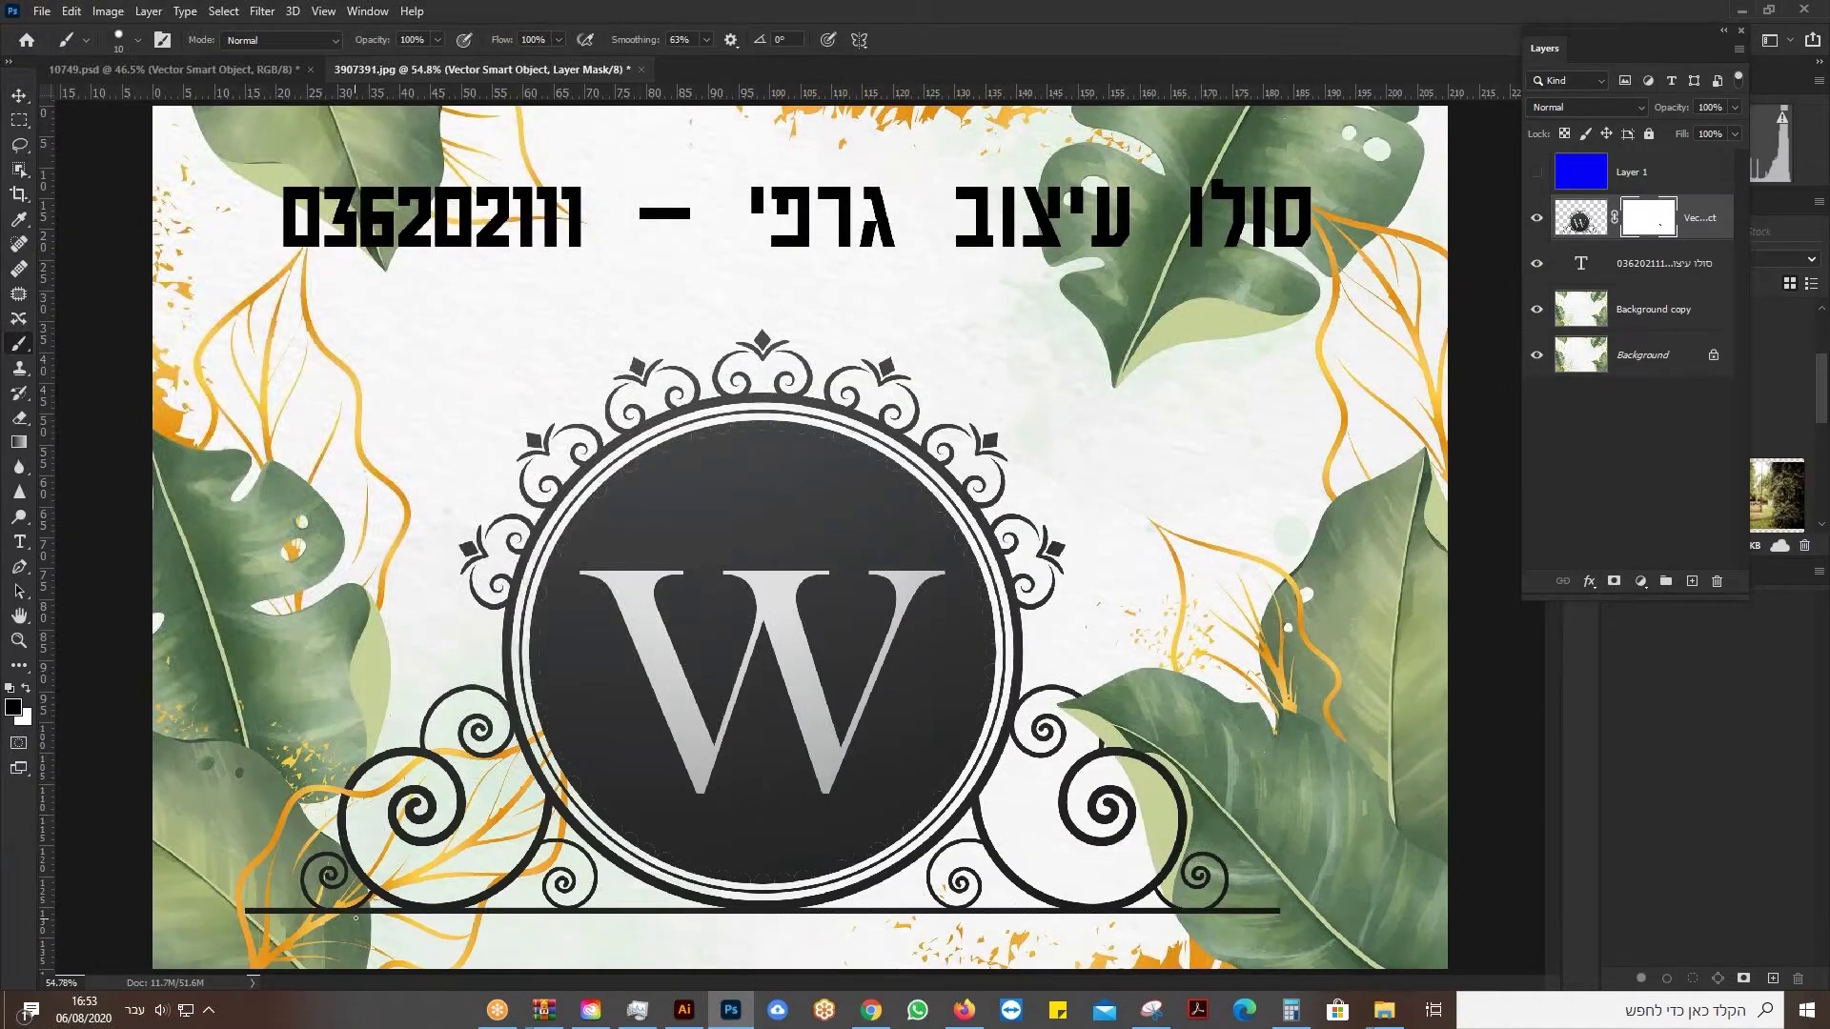
Mask out the thin curl beside the large left scroll with the black 10 px brush where it covers the lower gold branch.
click(23, 645)
click(529, 888)
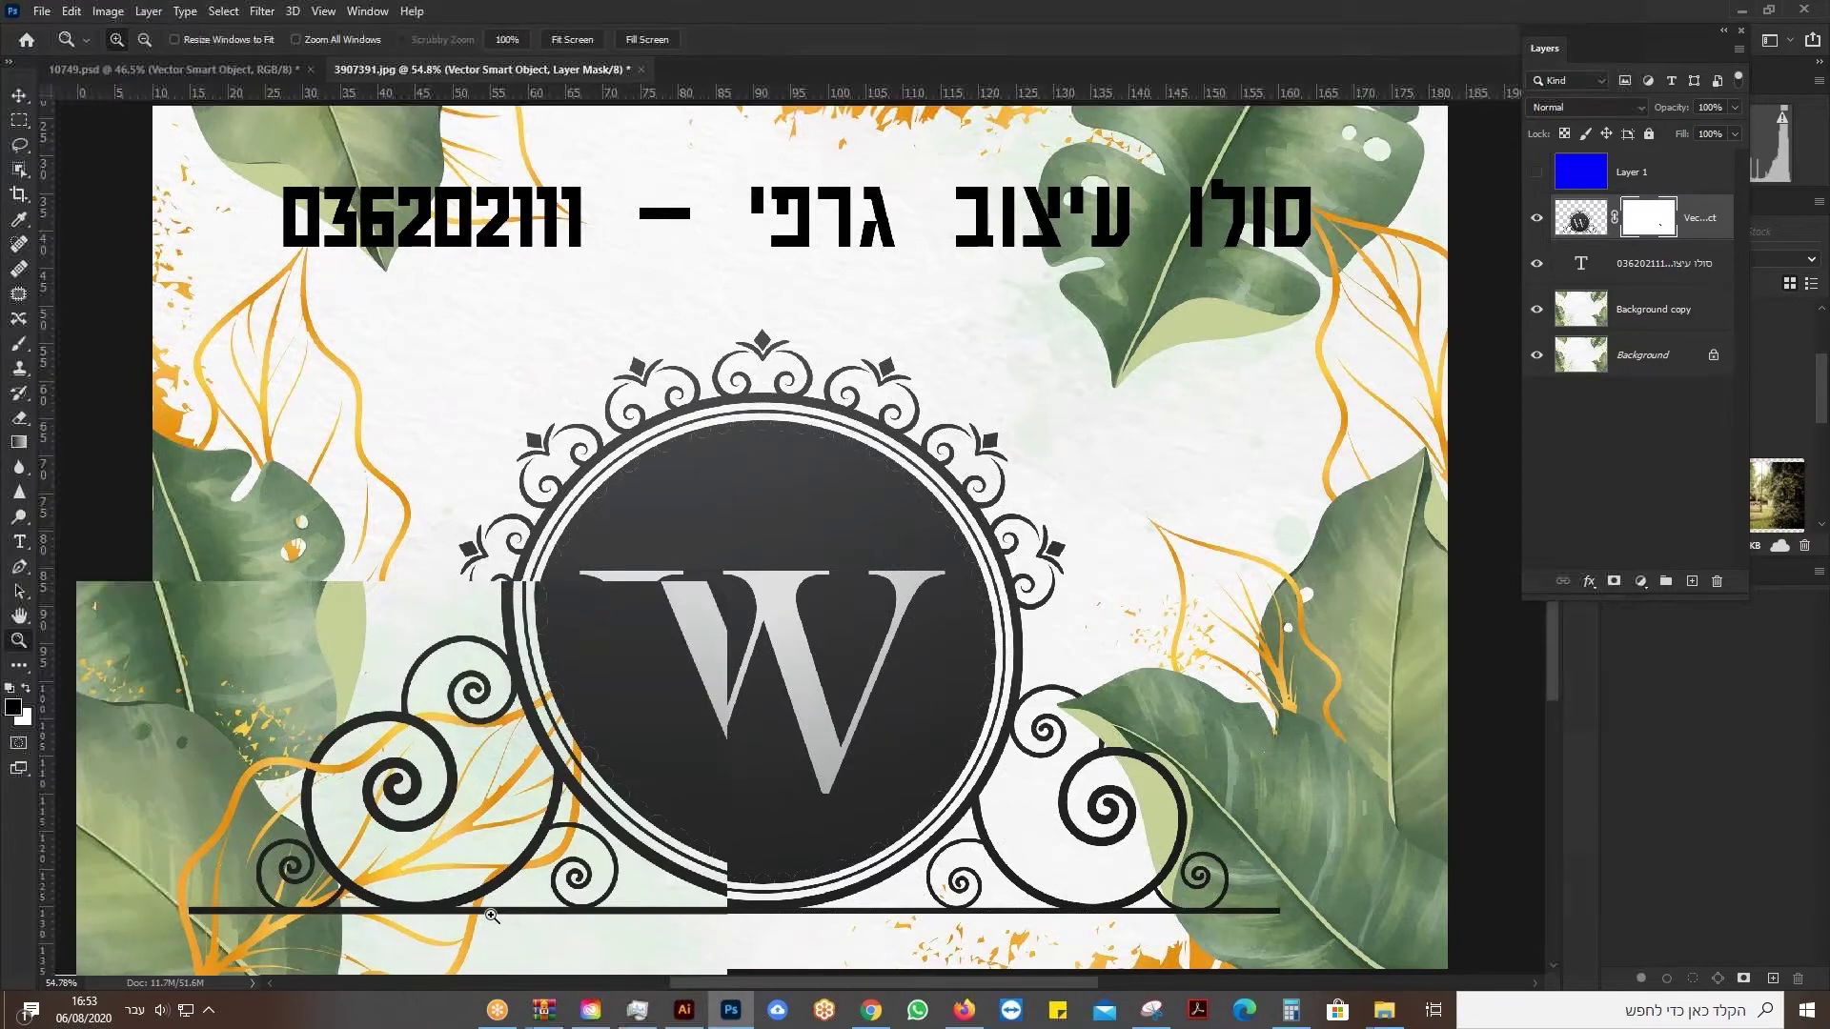
click(537, 890)
click(537, 890)
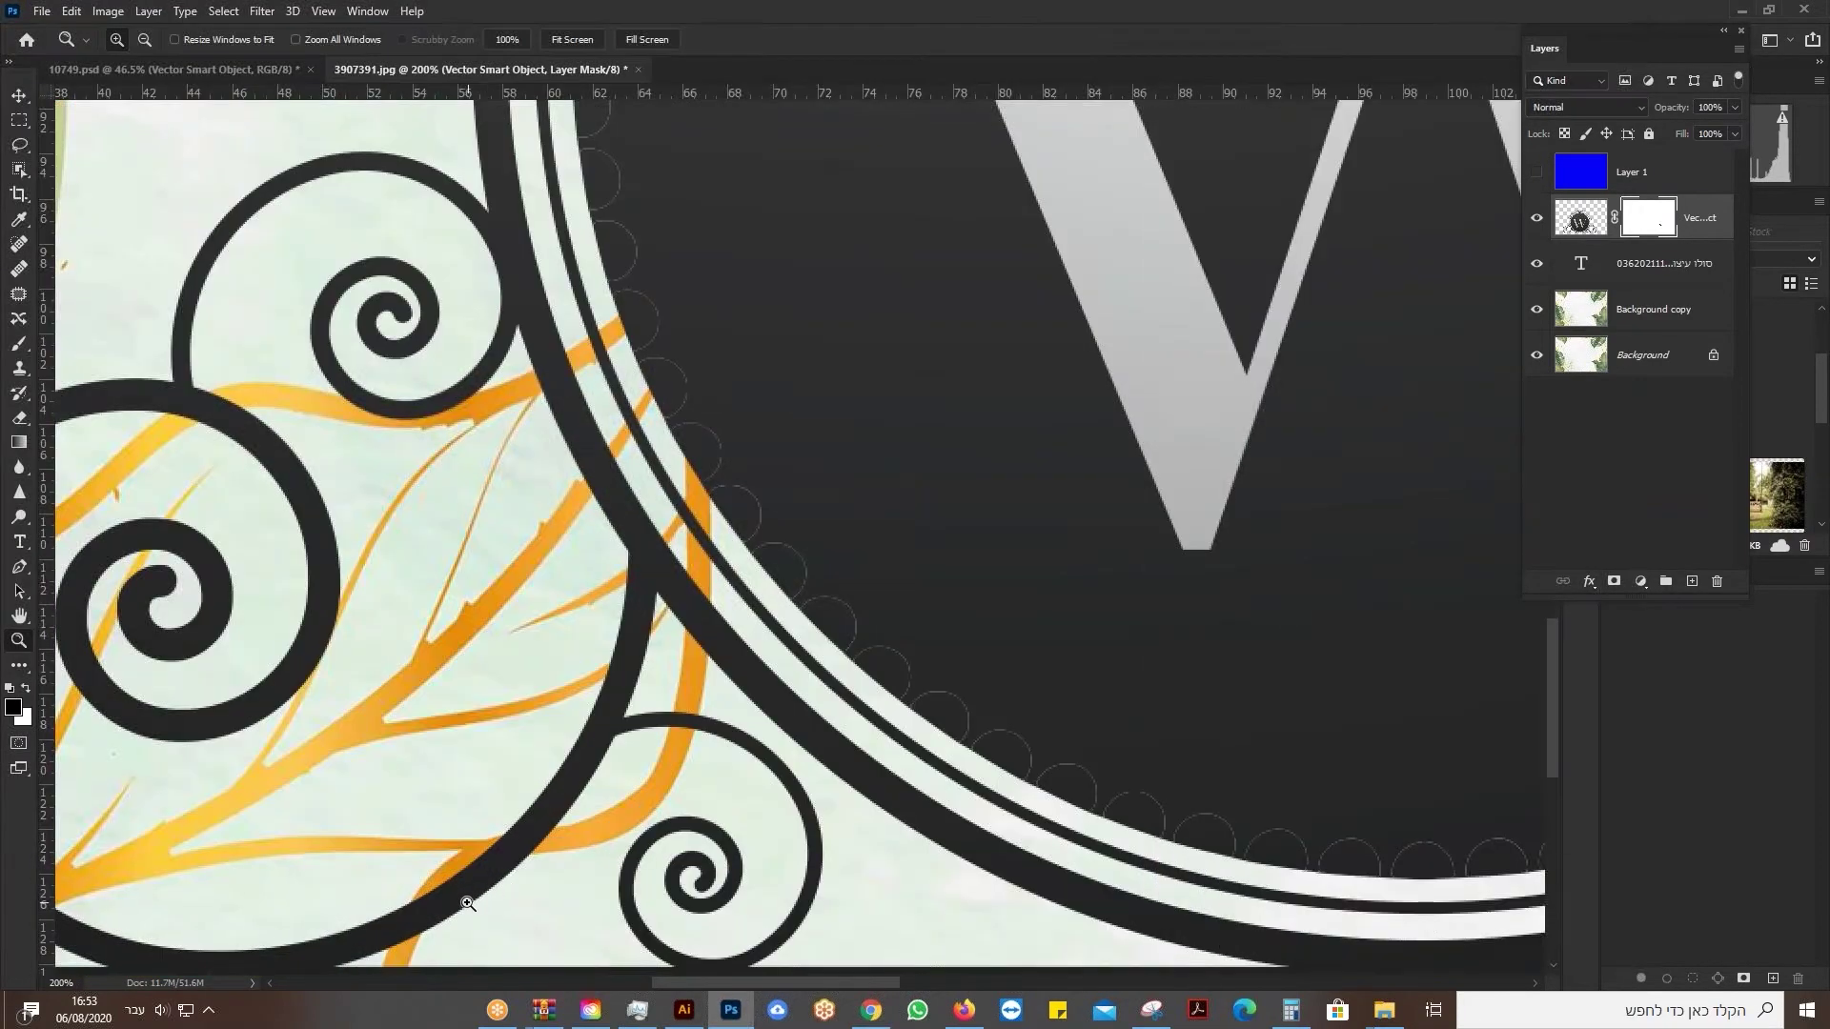
scroll(255, 861, left, 5)
scroll(255, 861, down, 1)
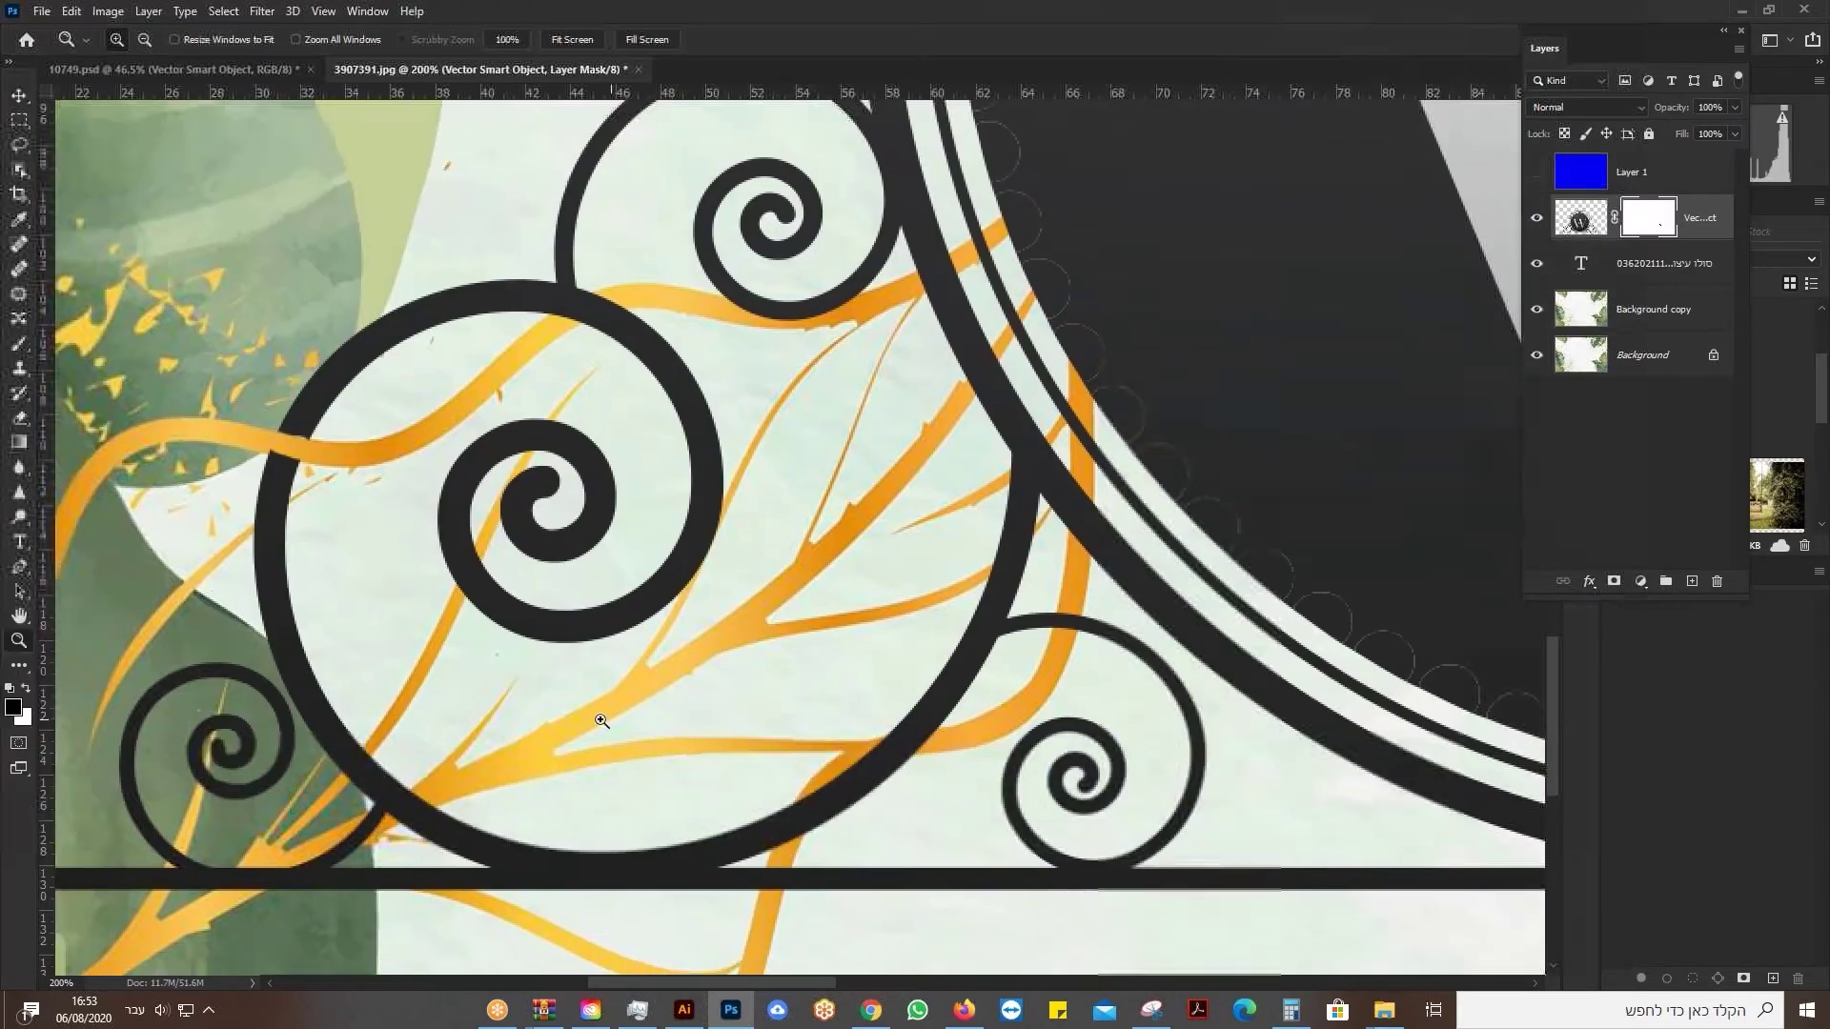
click(416, 831)
click(381, 831)
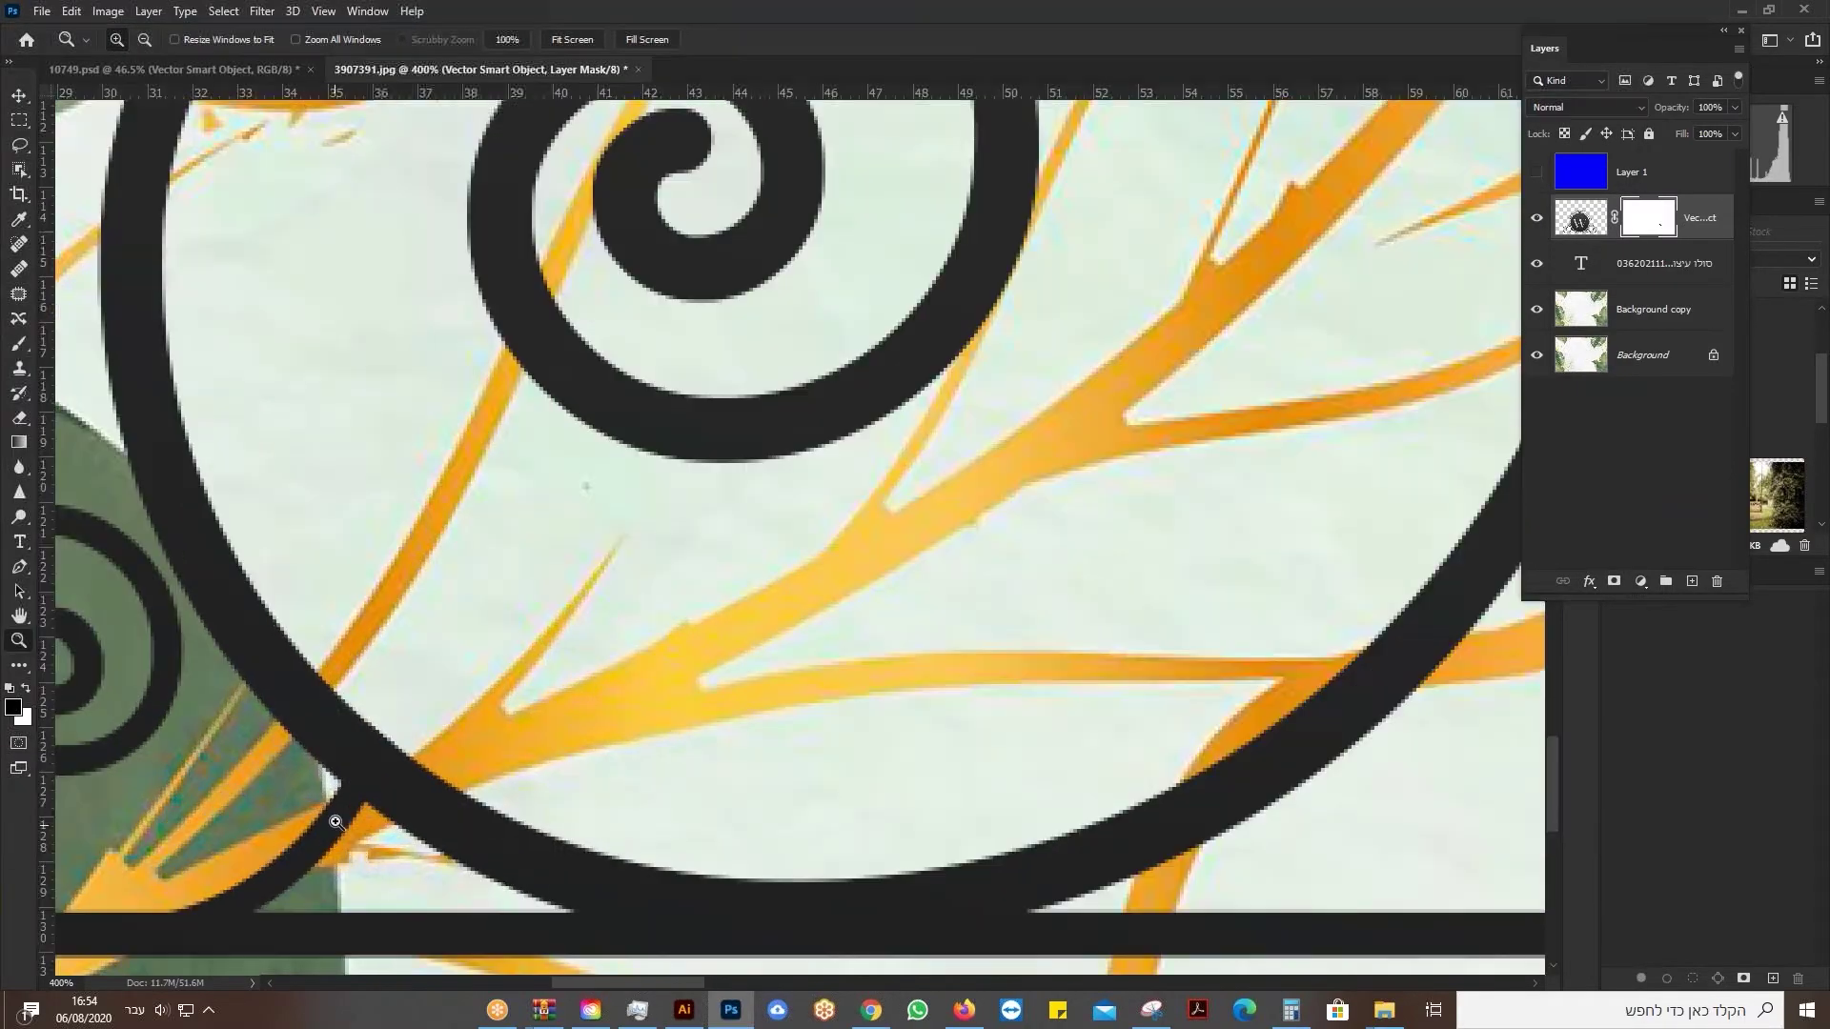
click(341, 831)
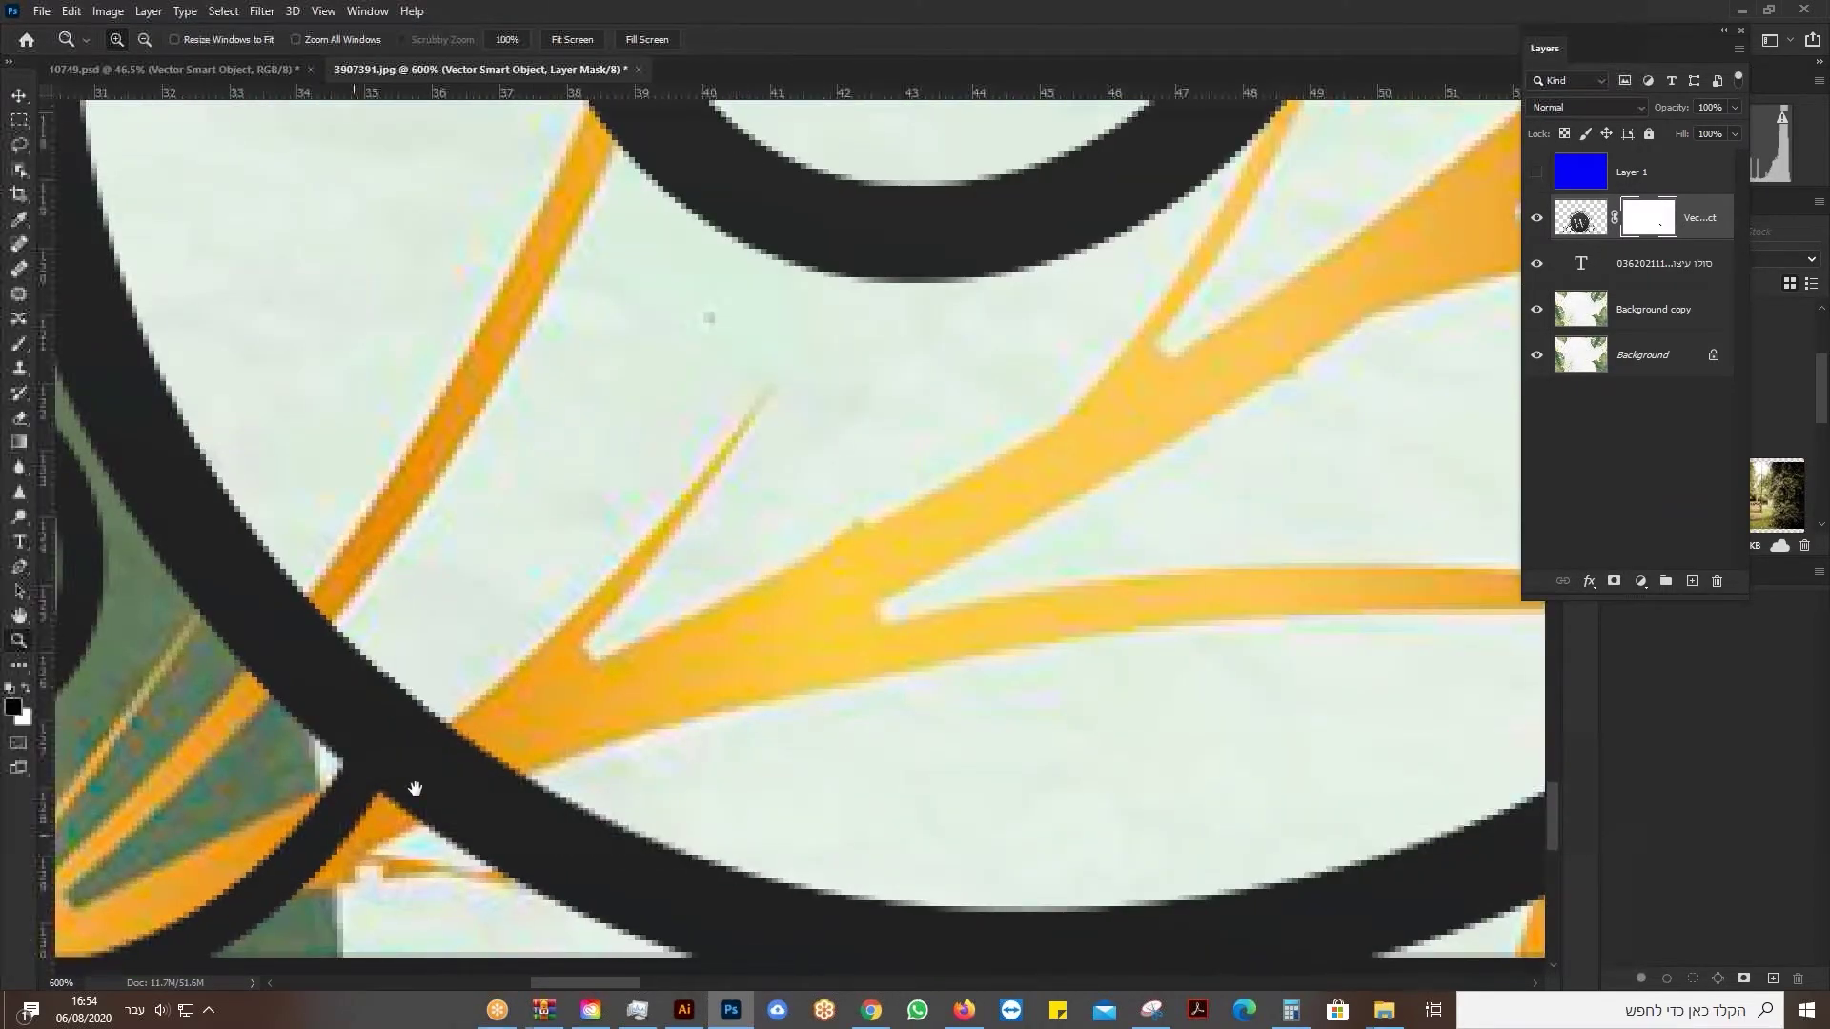
click(413, 784)
click(424, 789)
click(514, 734)
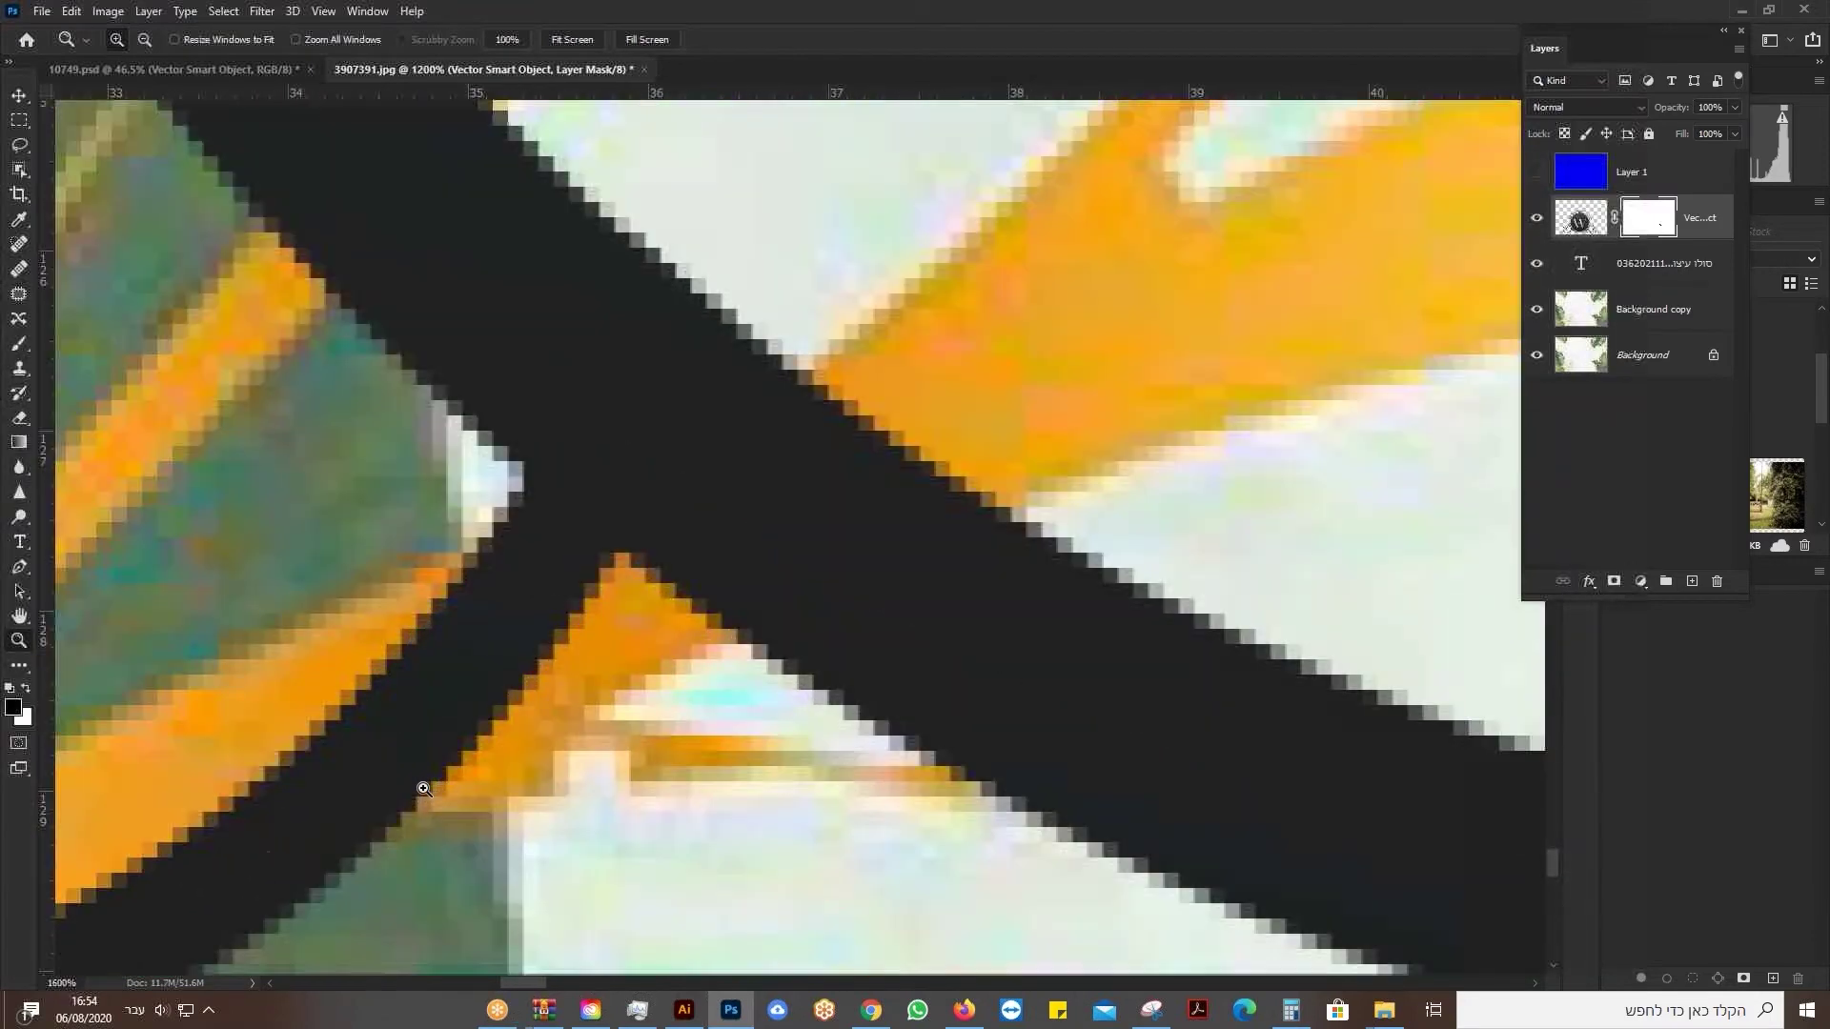
click(607, 674)
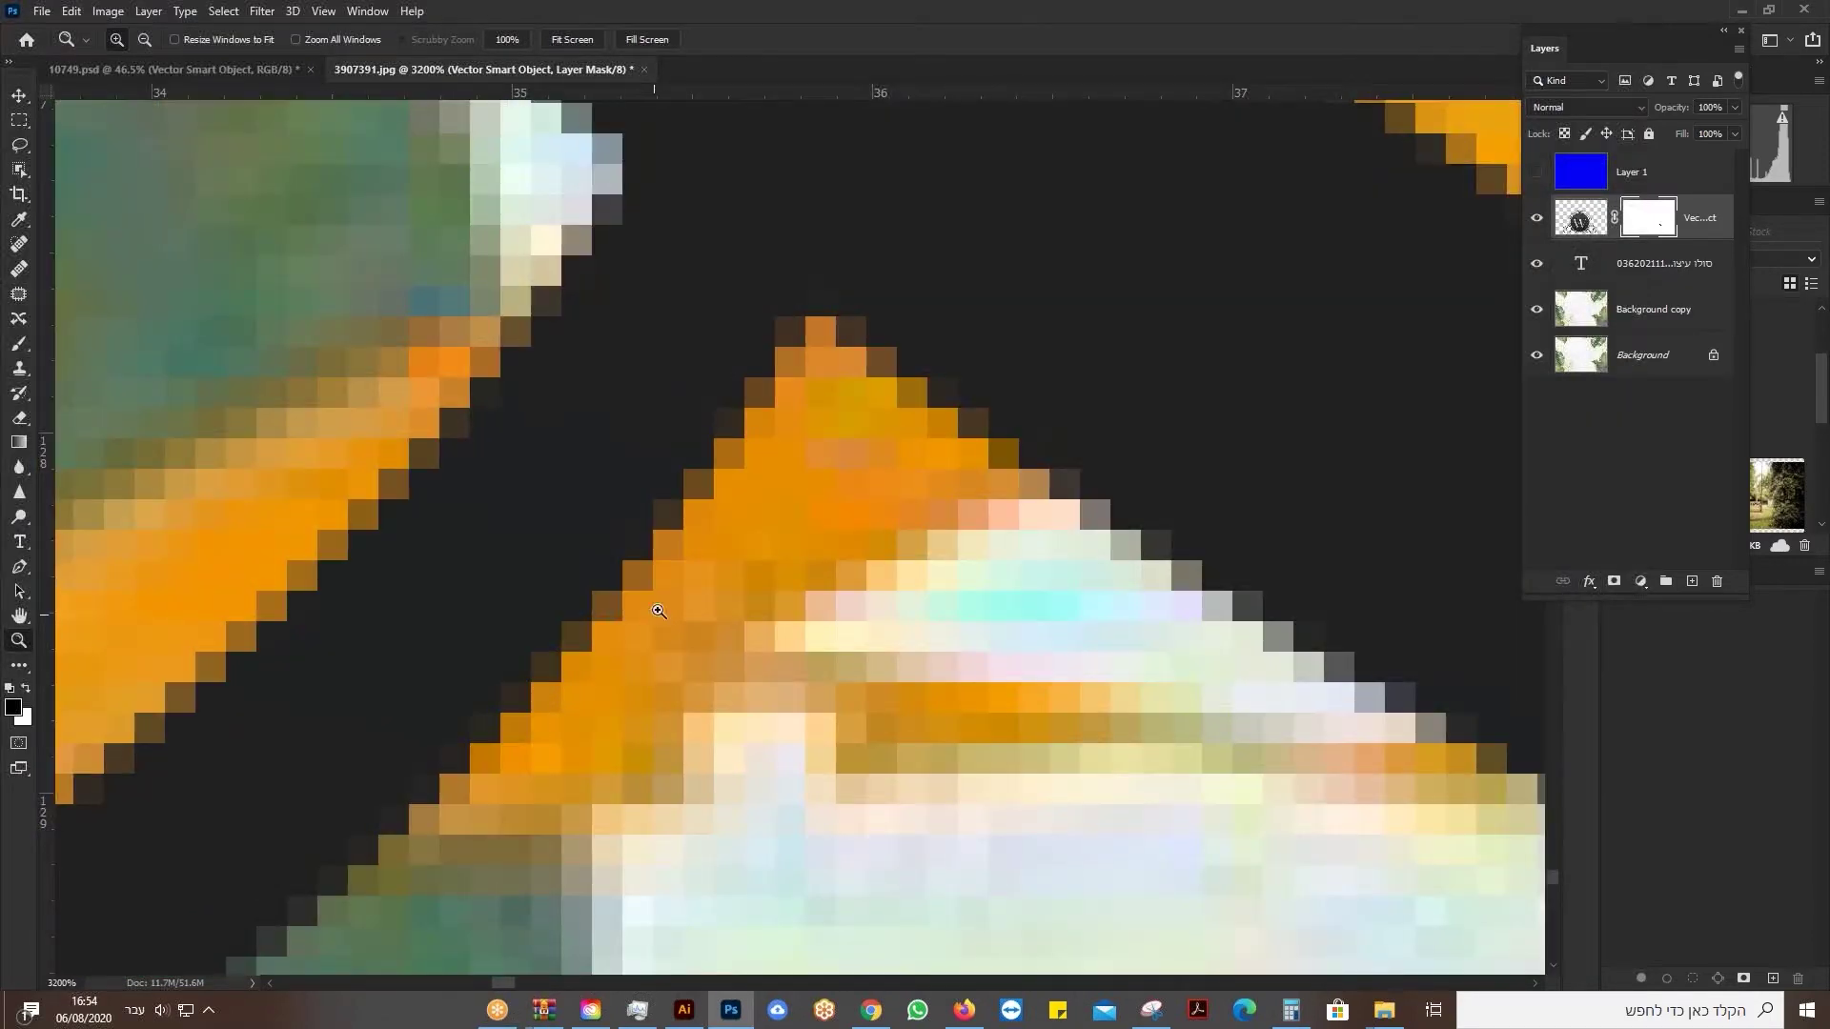
click(26, 351)
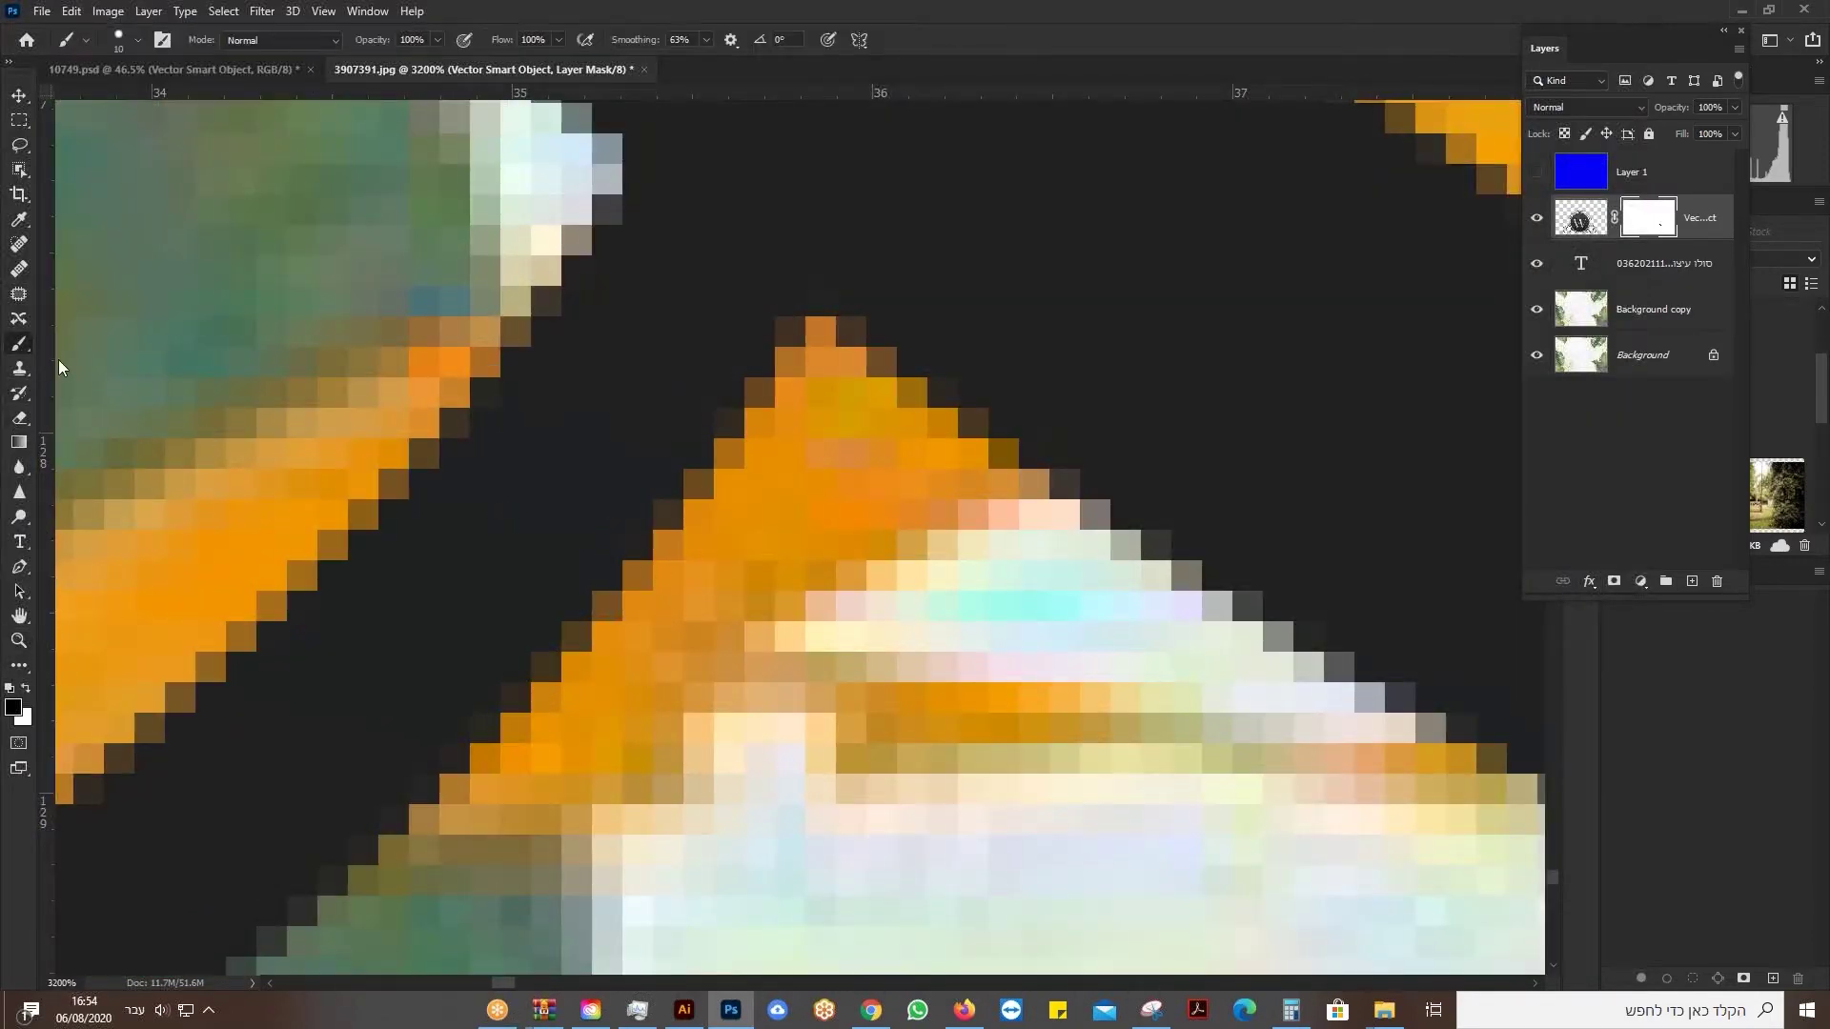
click(515, 329)
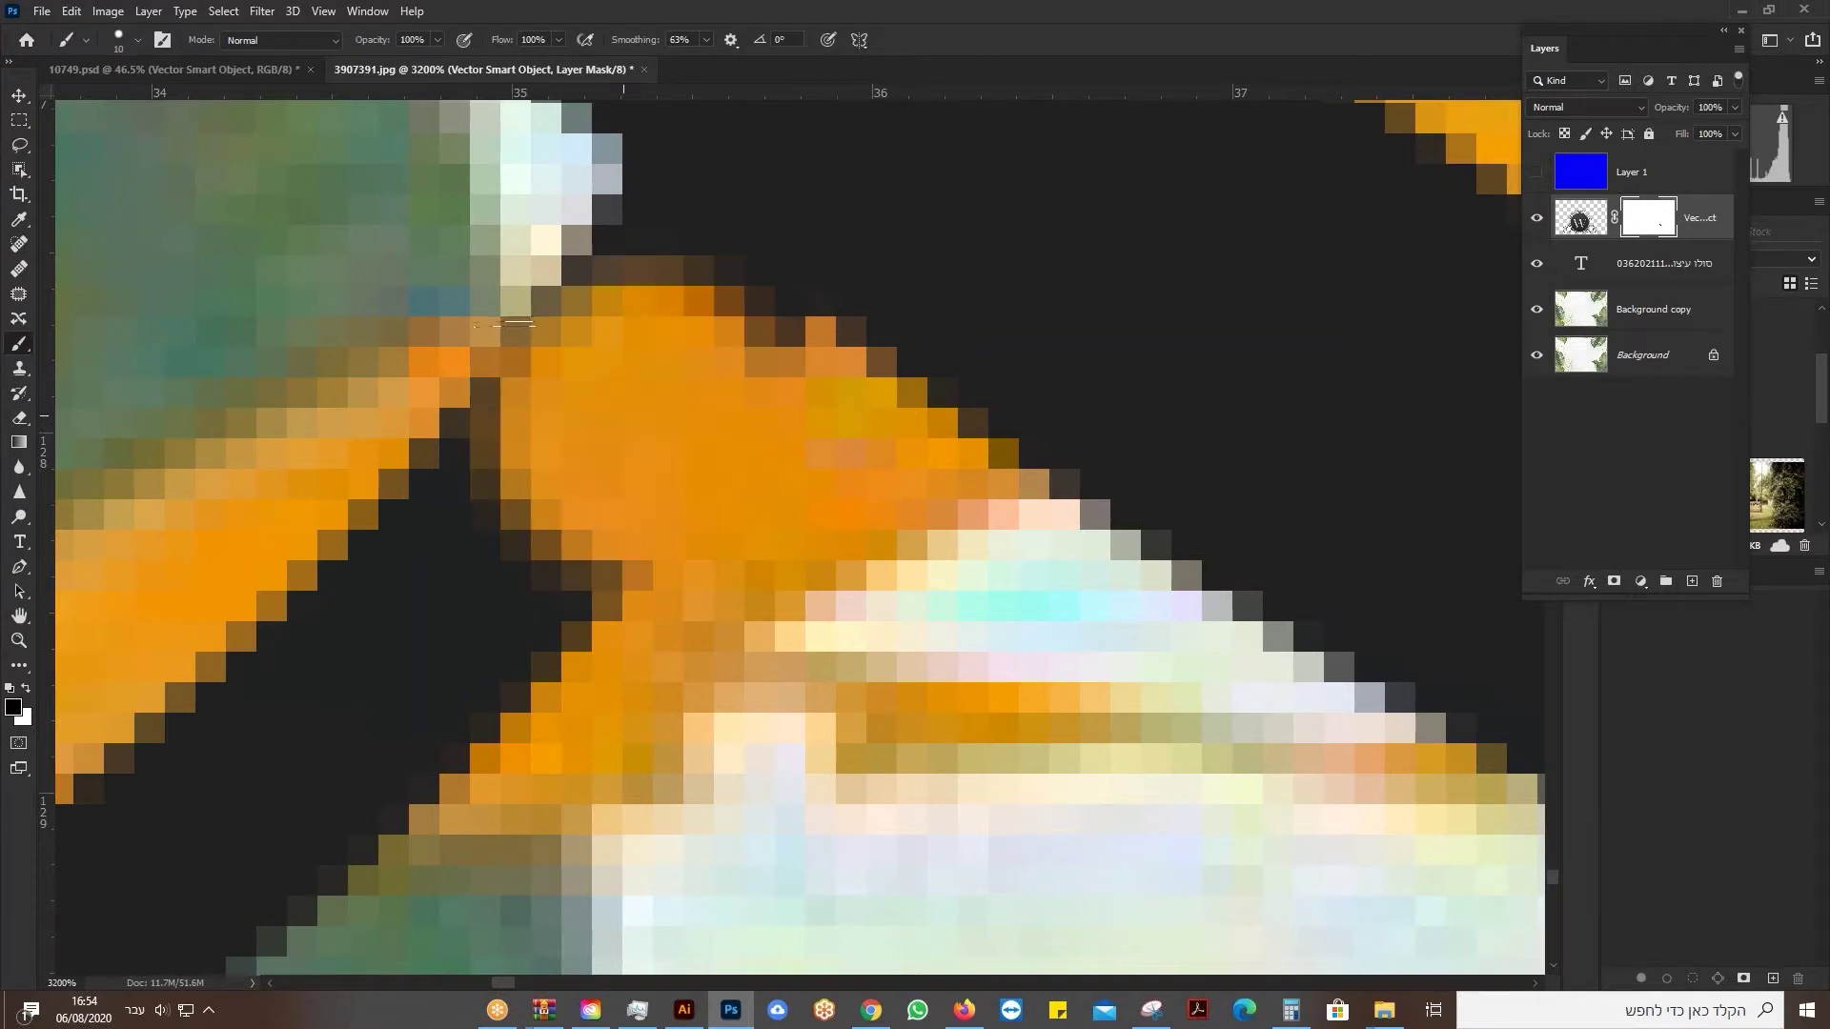
mouse_move(434, 414)
mouse_down()
mouse_move(361, 443)
mouse_move(360, 419)
mouse_move(293, 535)
mouse_move(184, 520)
mouse_move(246, 535)
mouse_move(153, 537)
mouse_move(198, 531)
mouse_move(128, 517)
mouse_move(110, 567)
mouse_move(86, 557)
mouse_move(305, 538)
mouse_move(248, 579)
mouse_move(78, 598)
mouse_move(371, 566)
mouse_up()
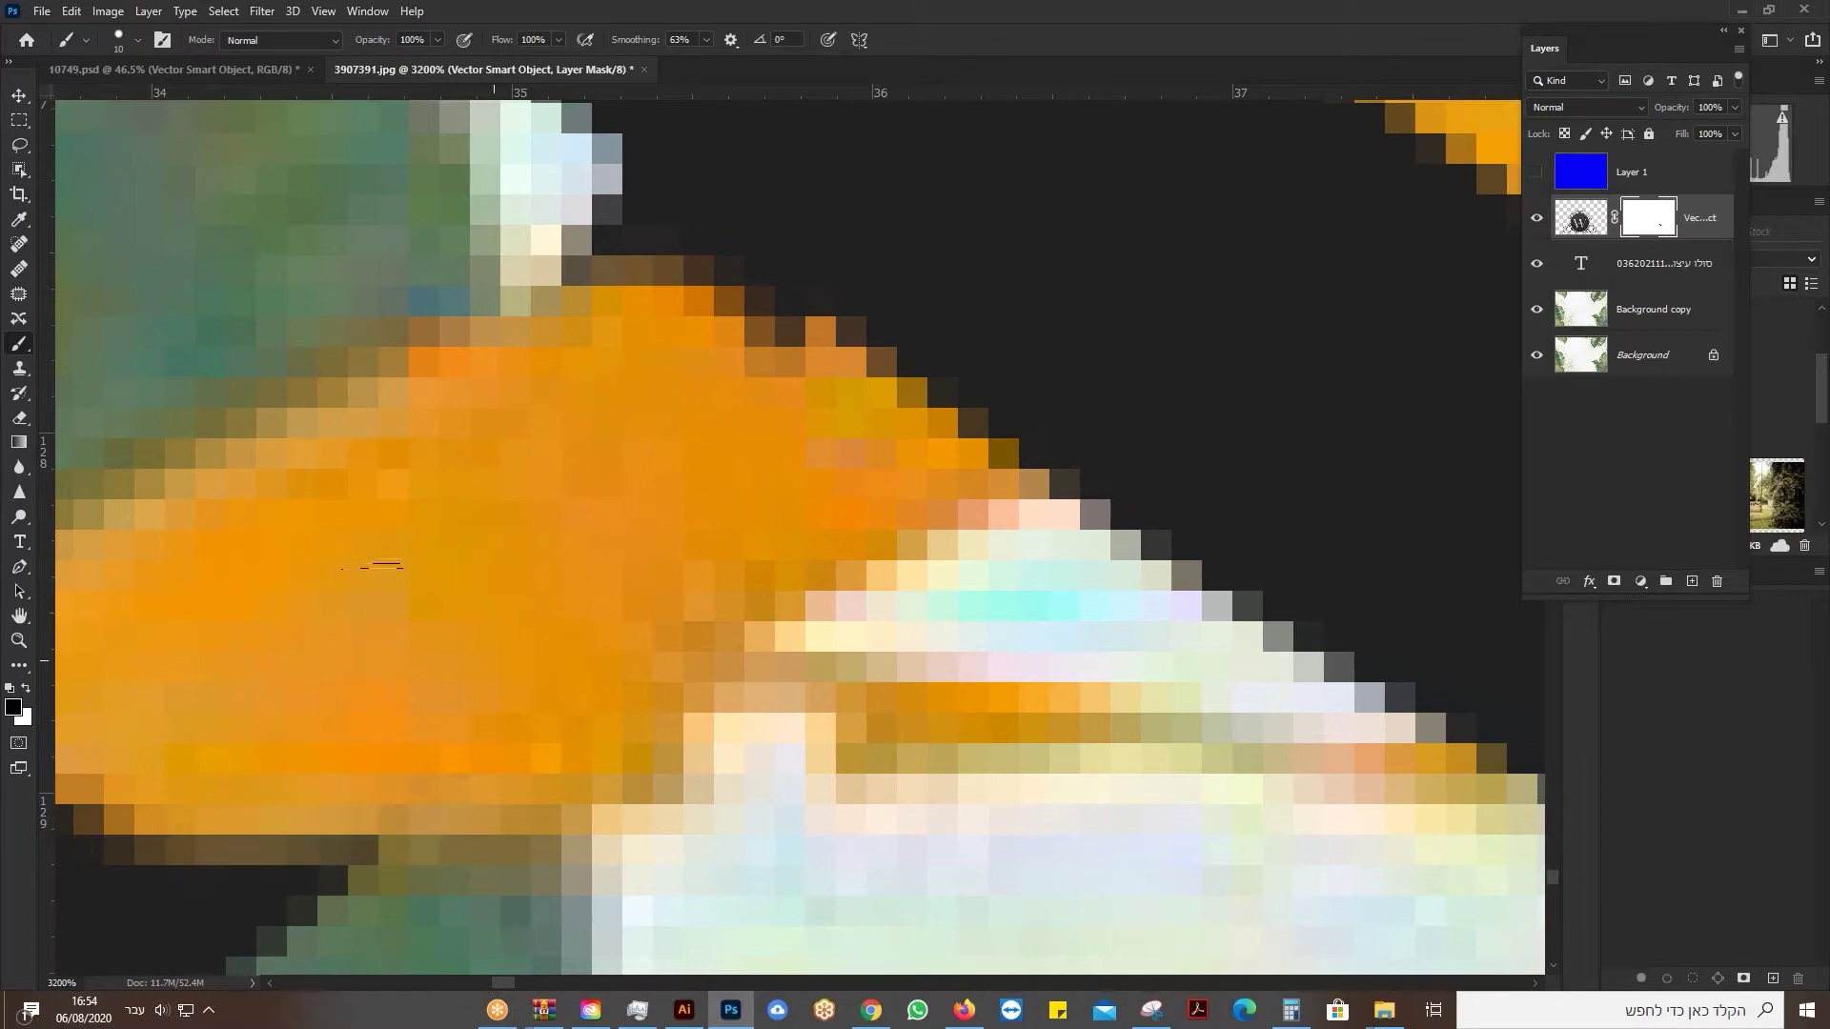
key(ctrl+0)
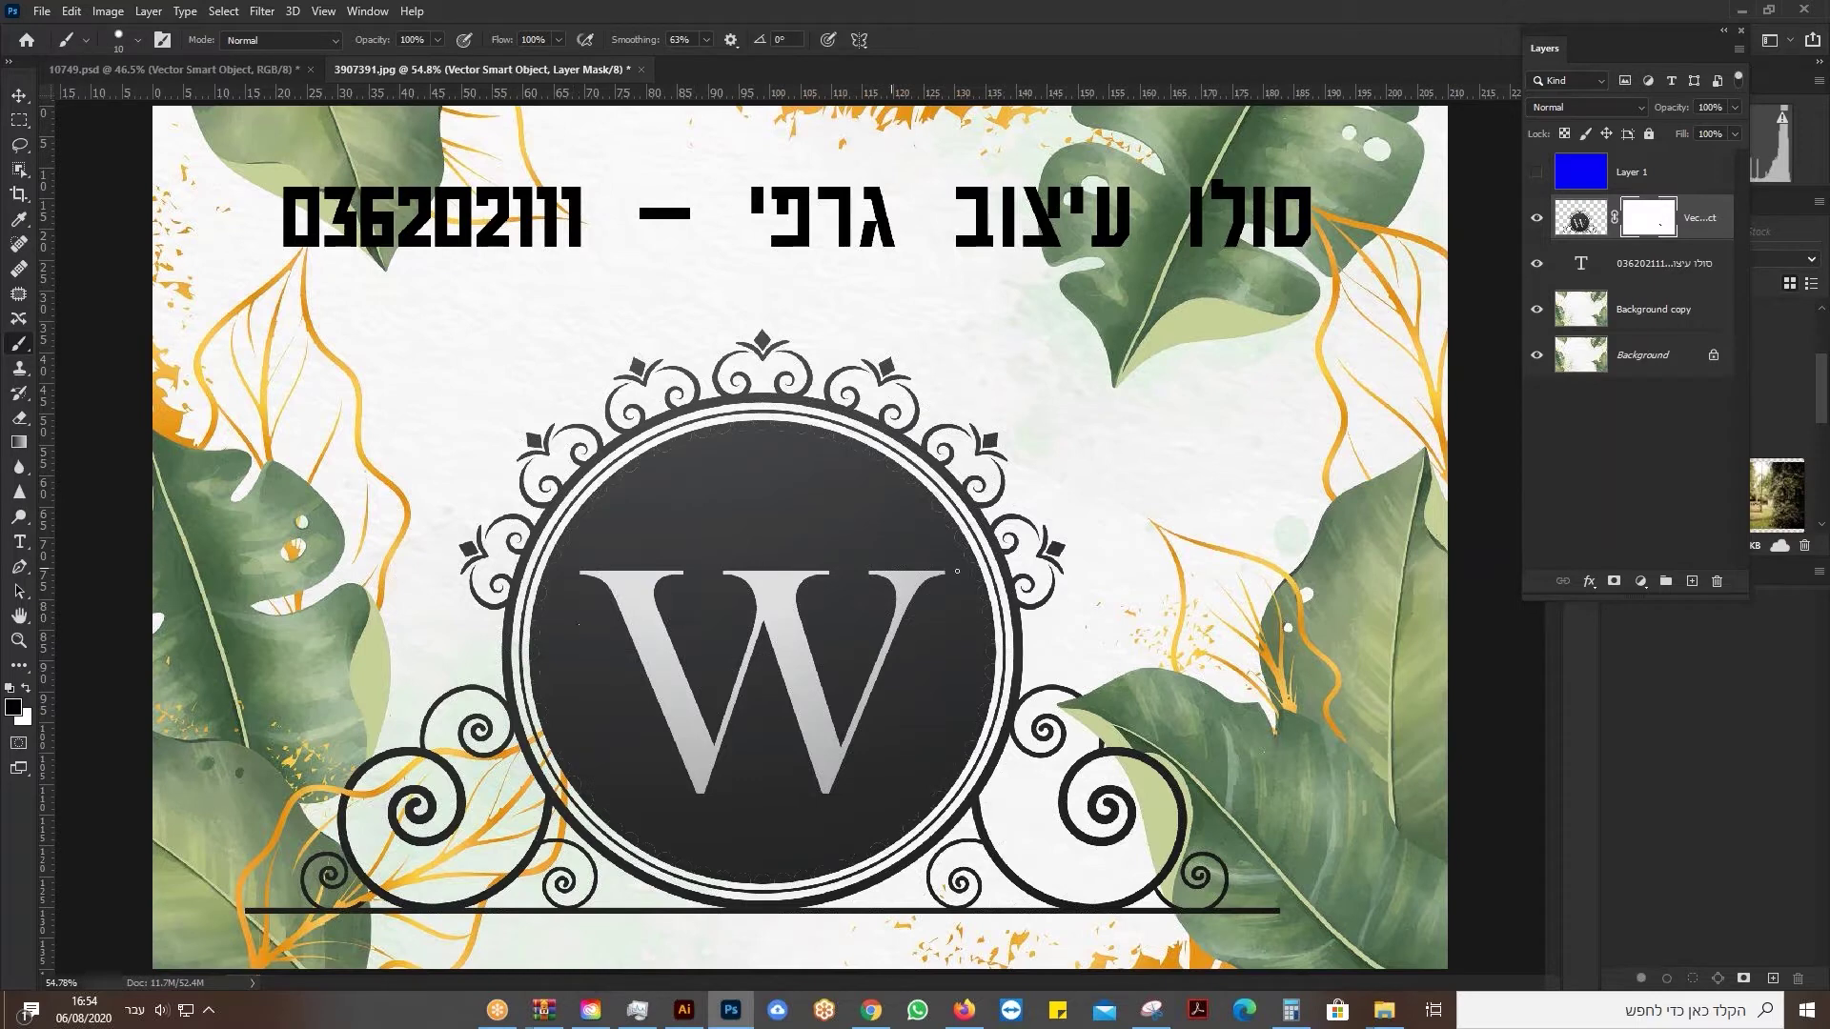
Delete the hidden blue layer and add a new empty layer above the emblem.
drag(1580, 172, 1581, 570)
drag(1715, 581, 1716, 581)
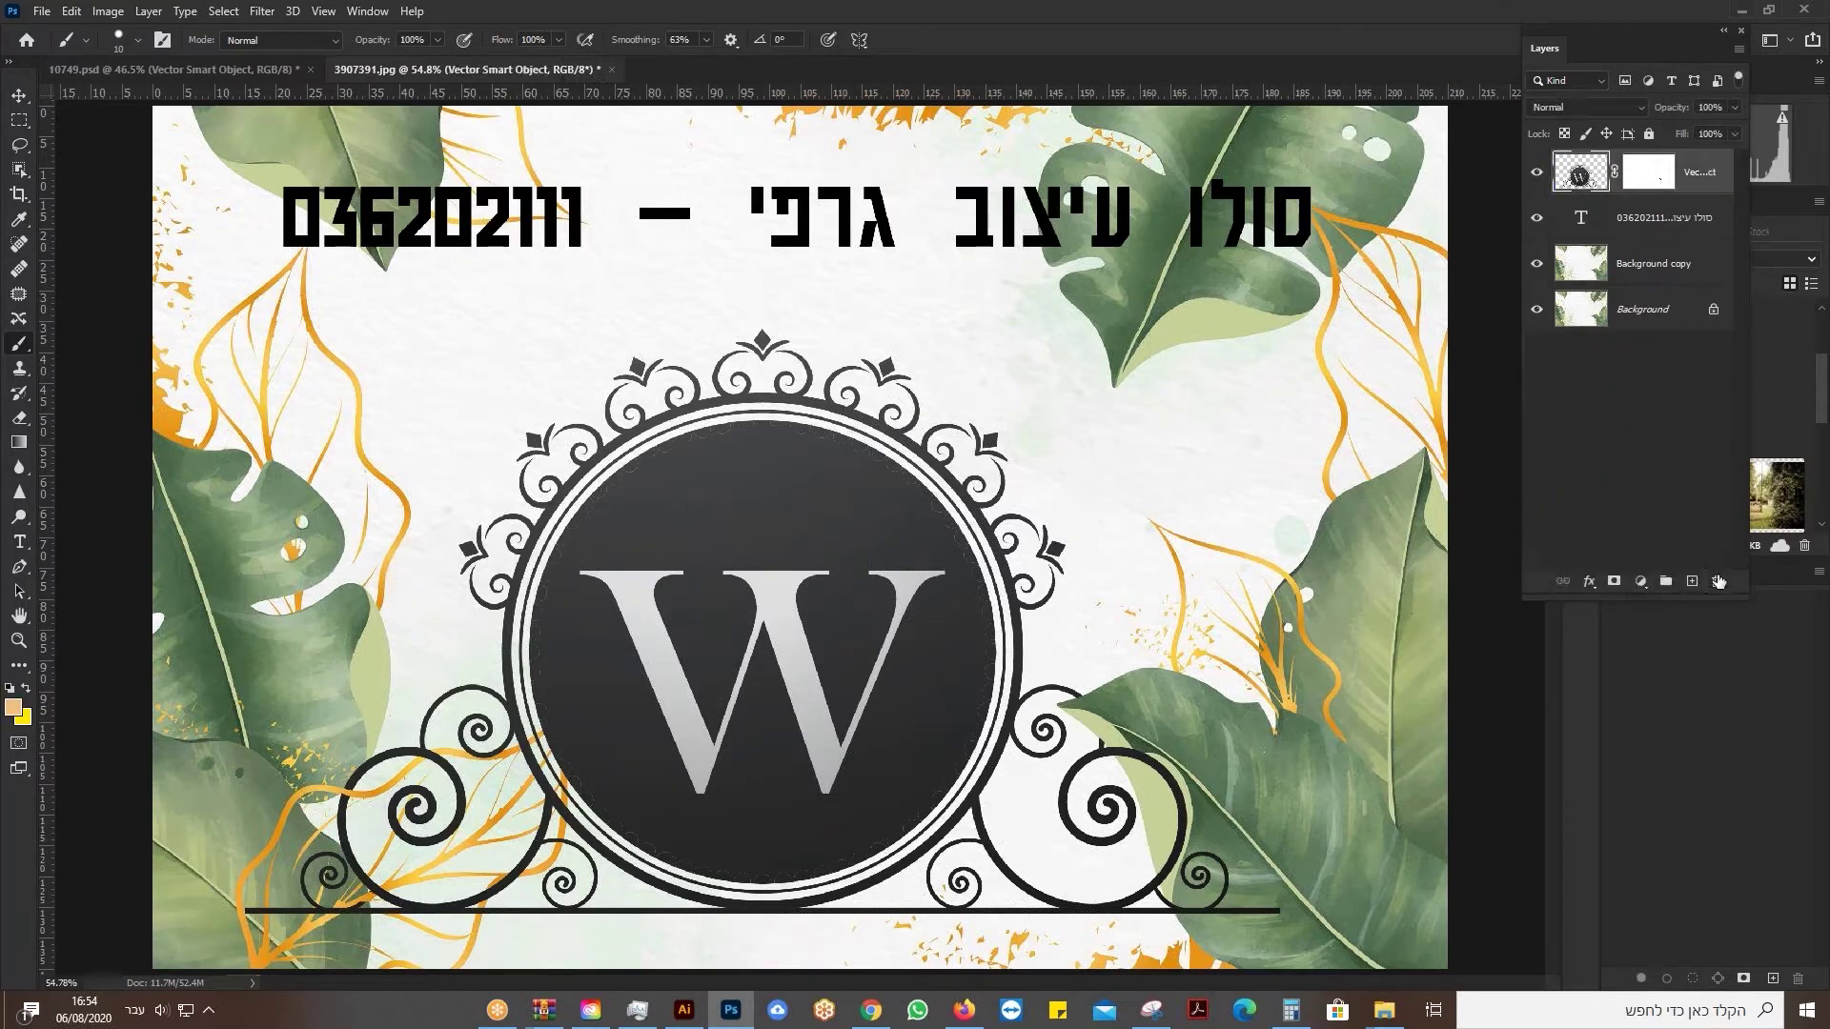
click(1692, 581)
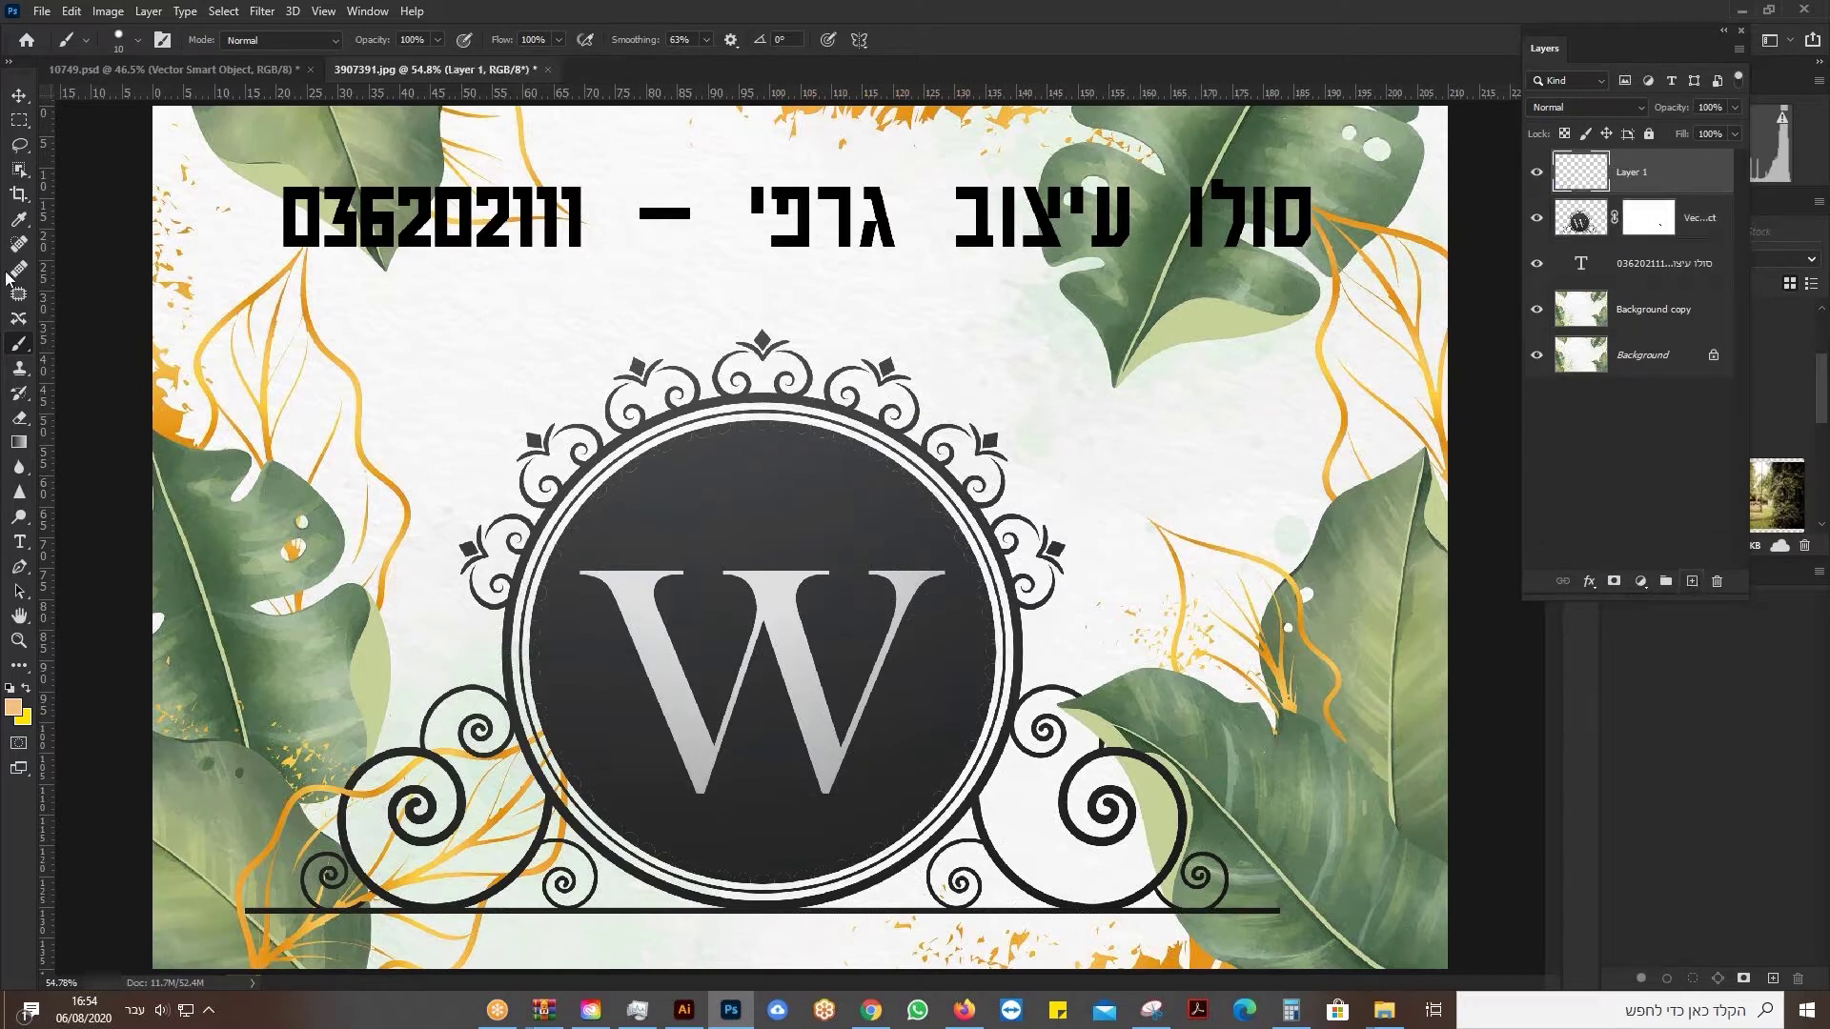
Fill the new layer with a muted gold colour at 100% opacity and set its blend mode to Overlay.
key(shift+F5)
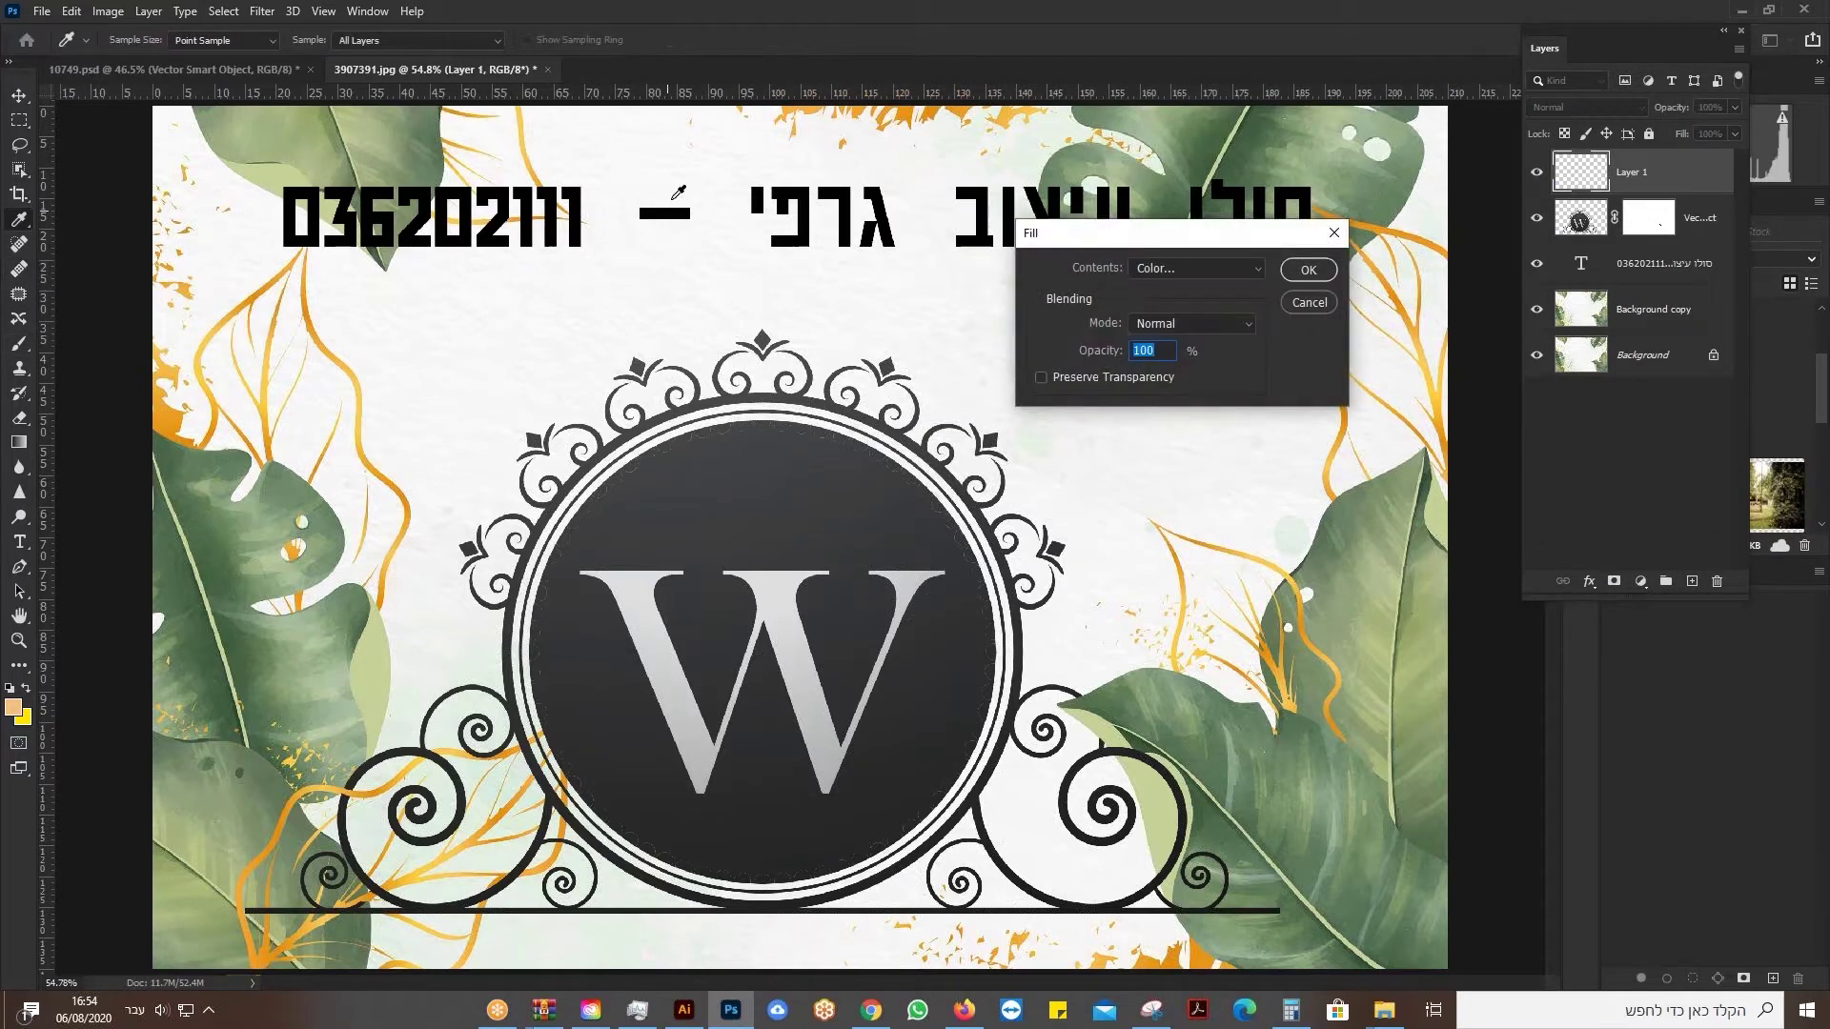
click(1150, 271)
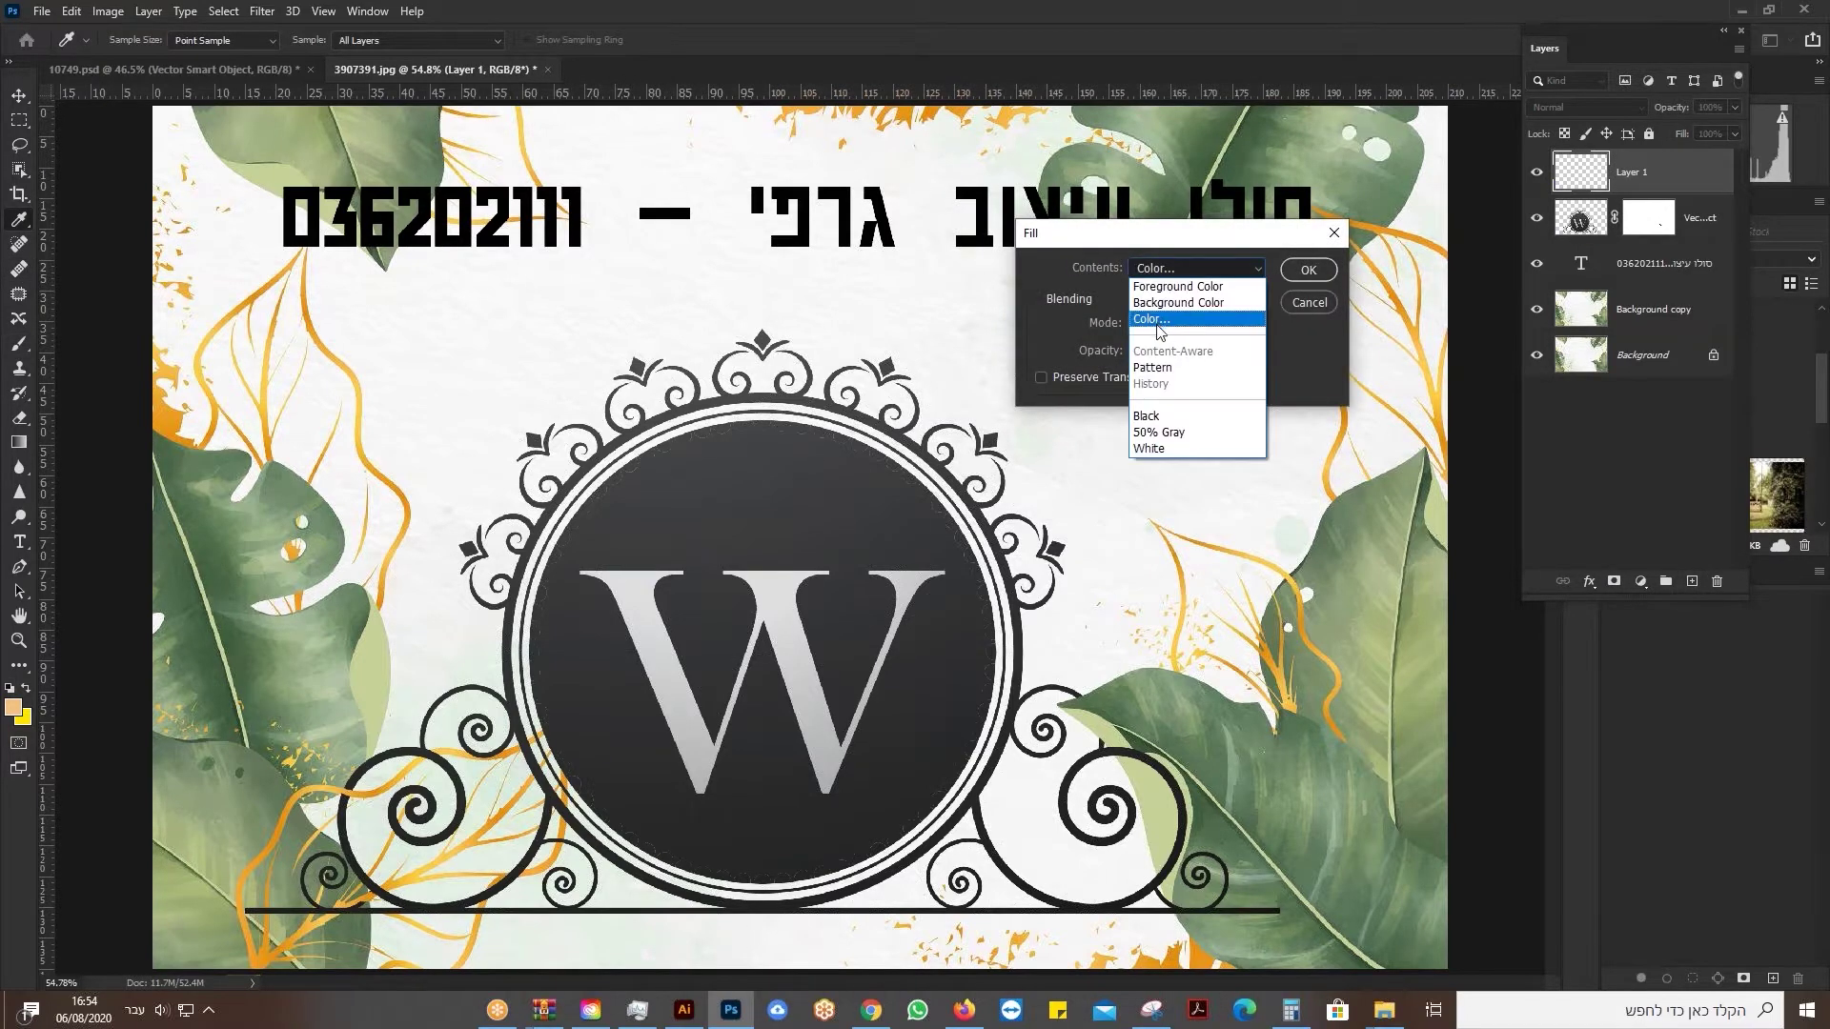
click(1160, 324)
click(202, 378)
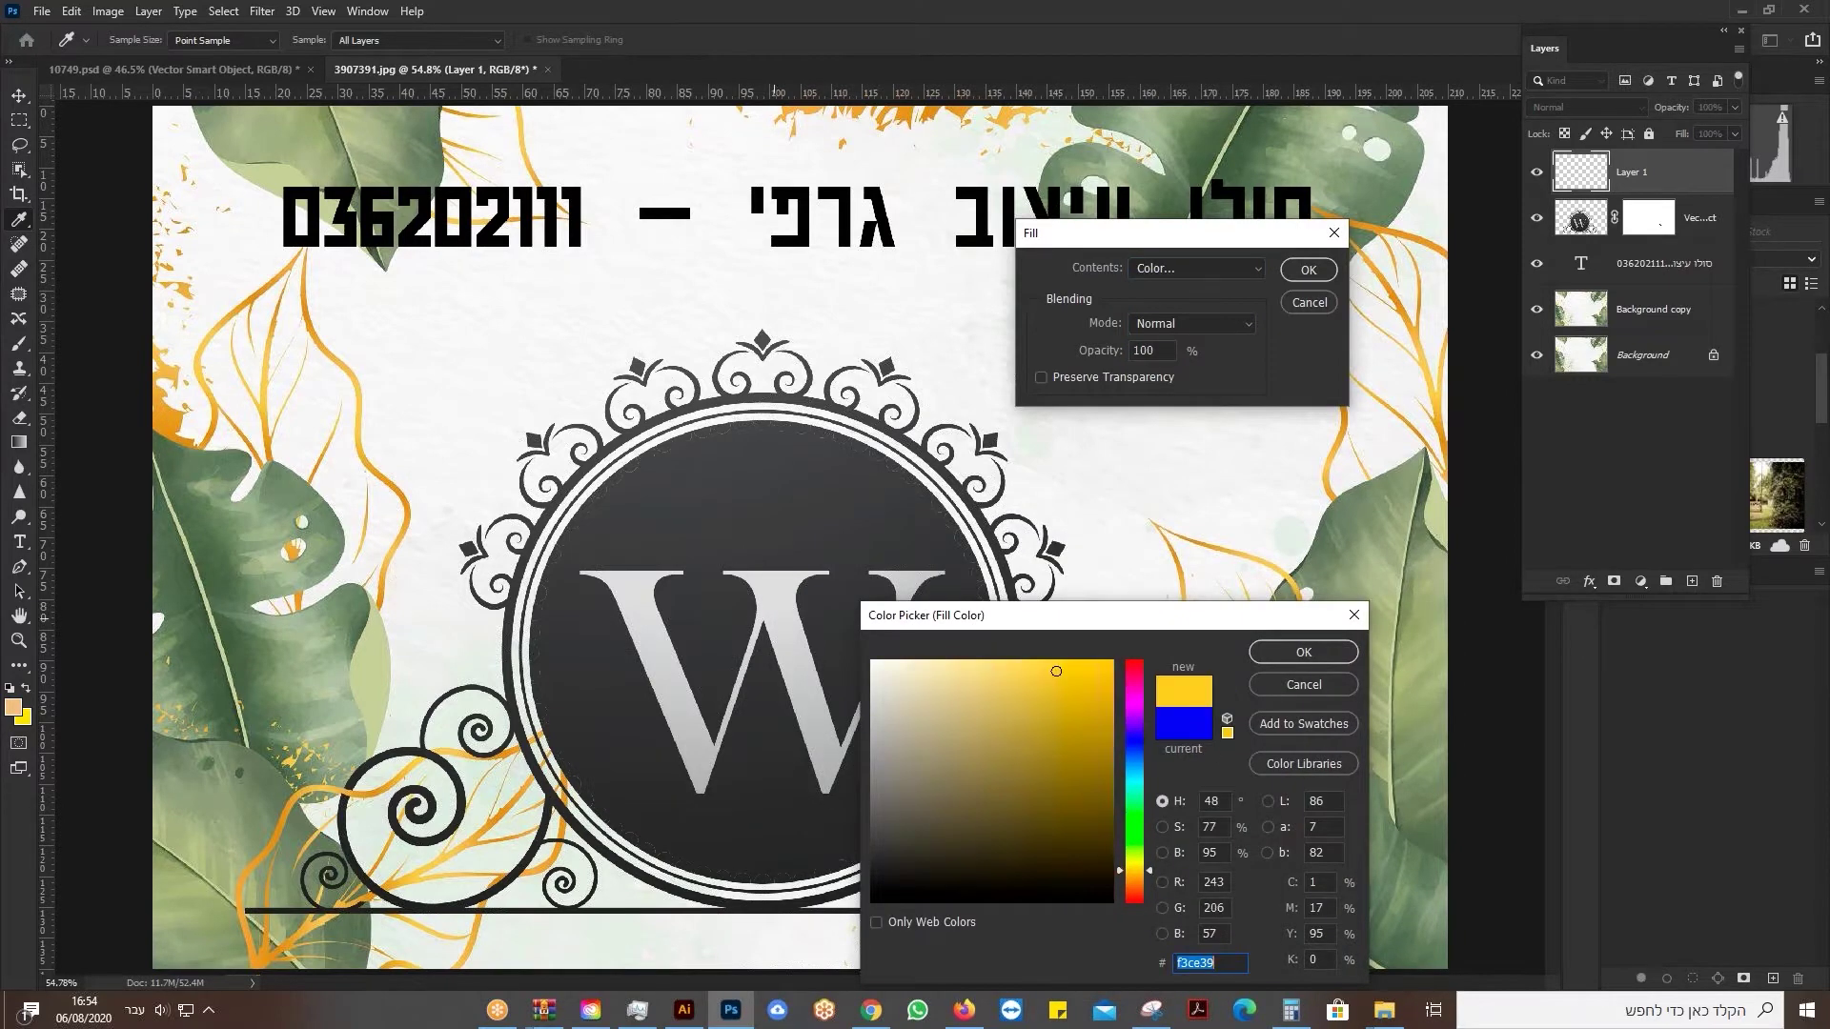
click(982, 714)
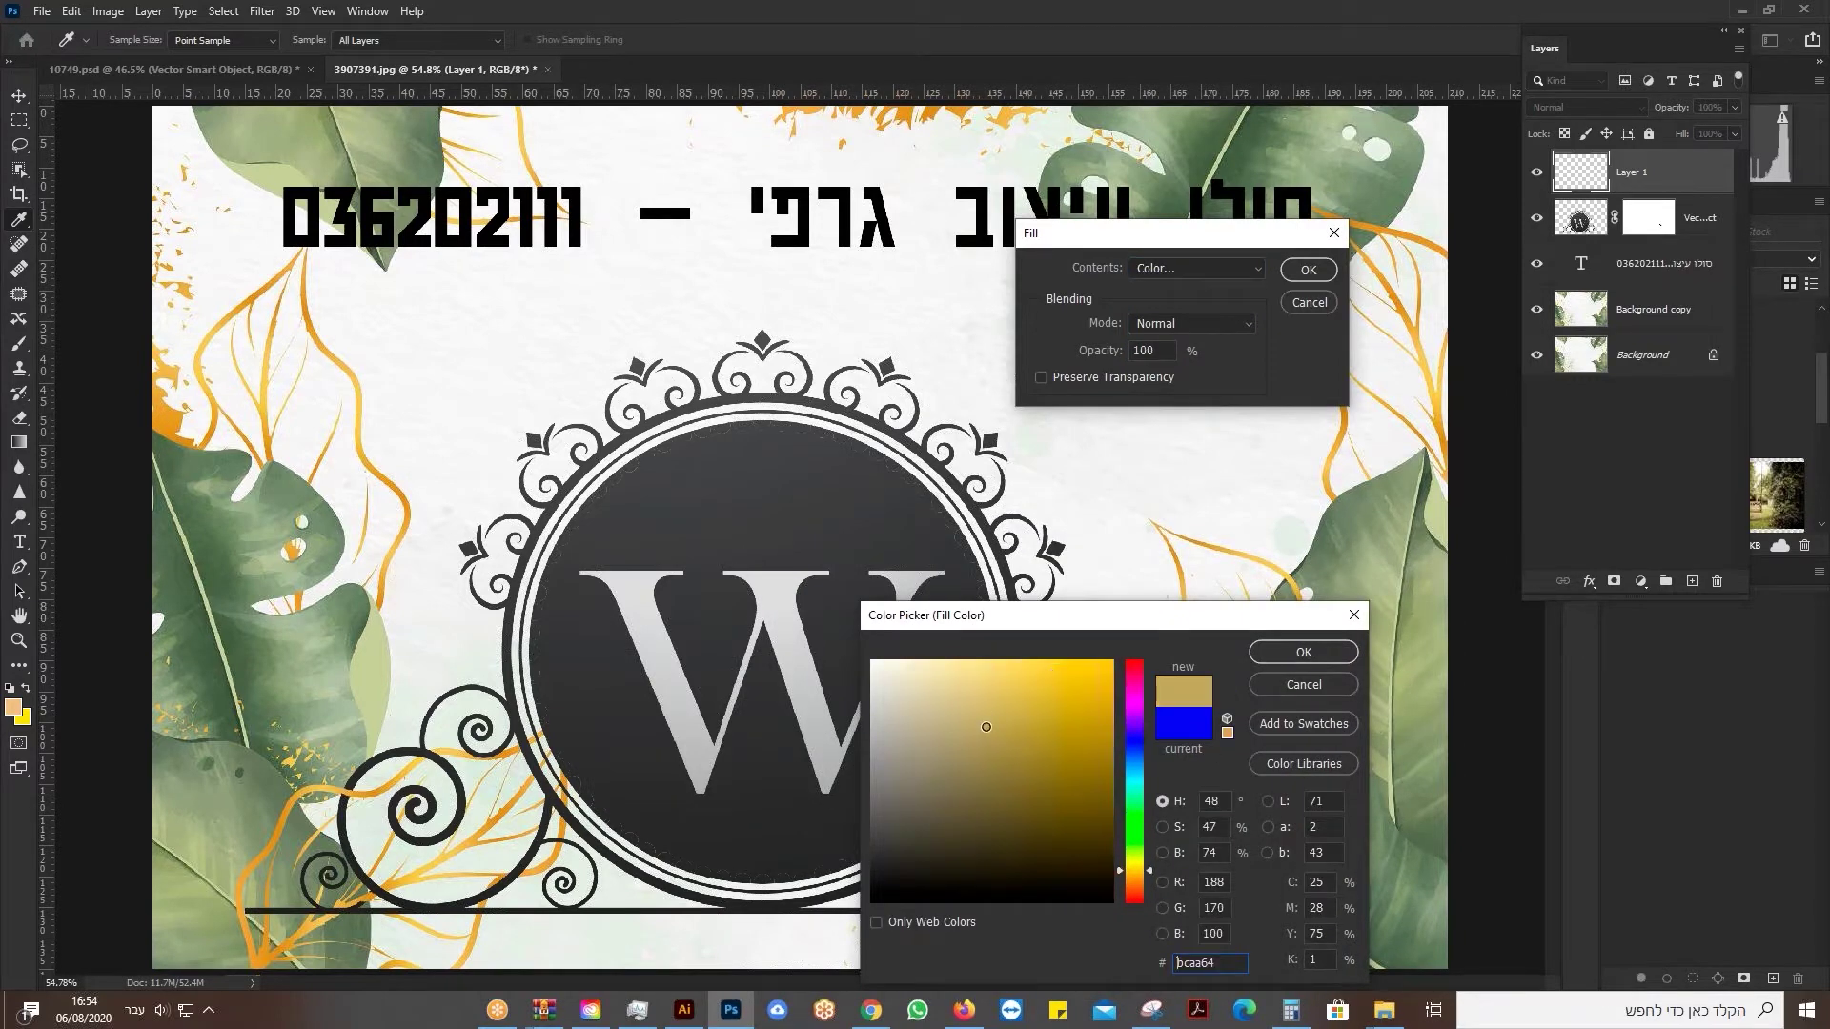
click(1334, 658)
click(1308, 270)
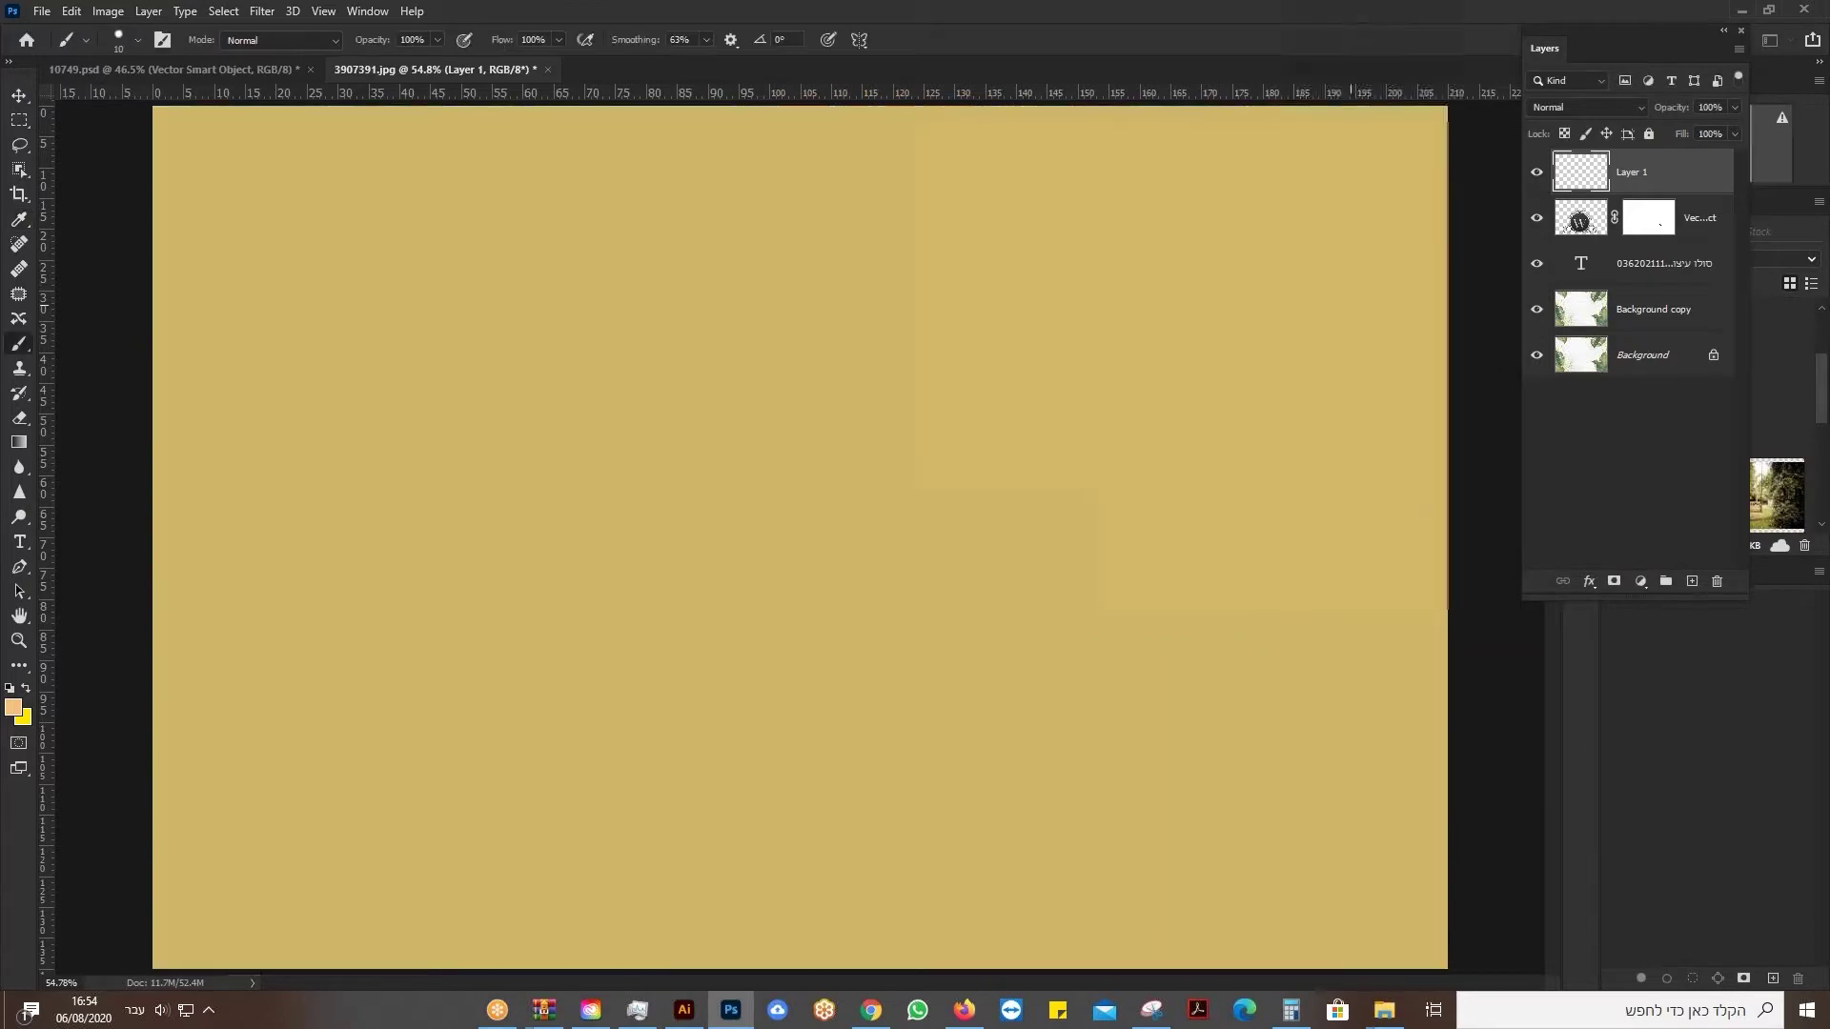
click(1575, 109)
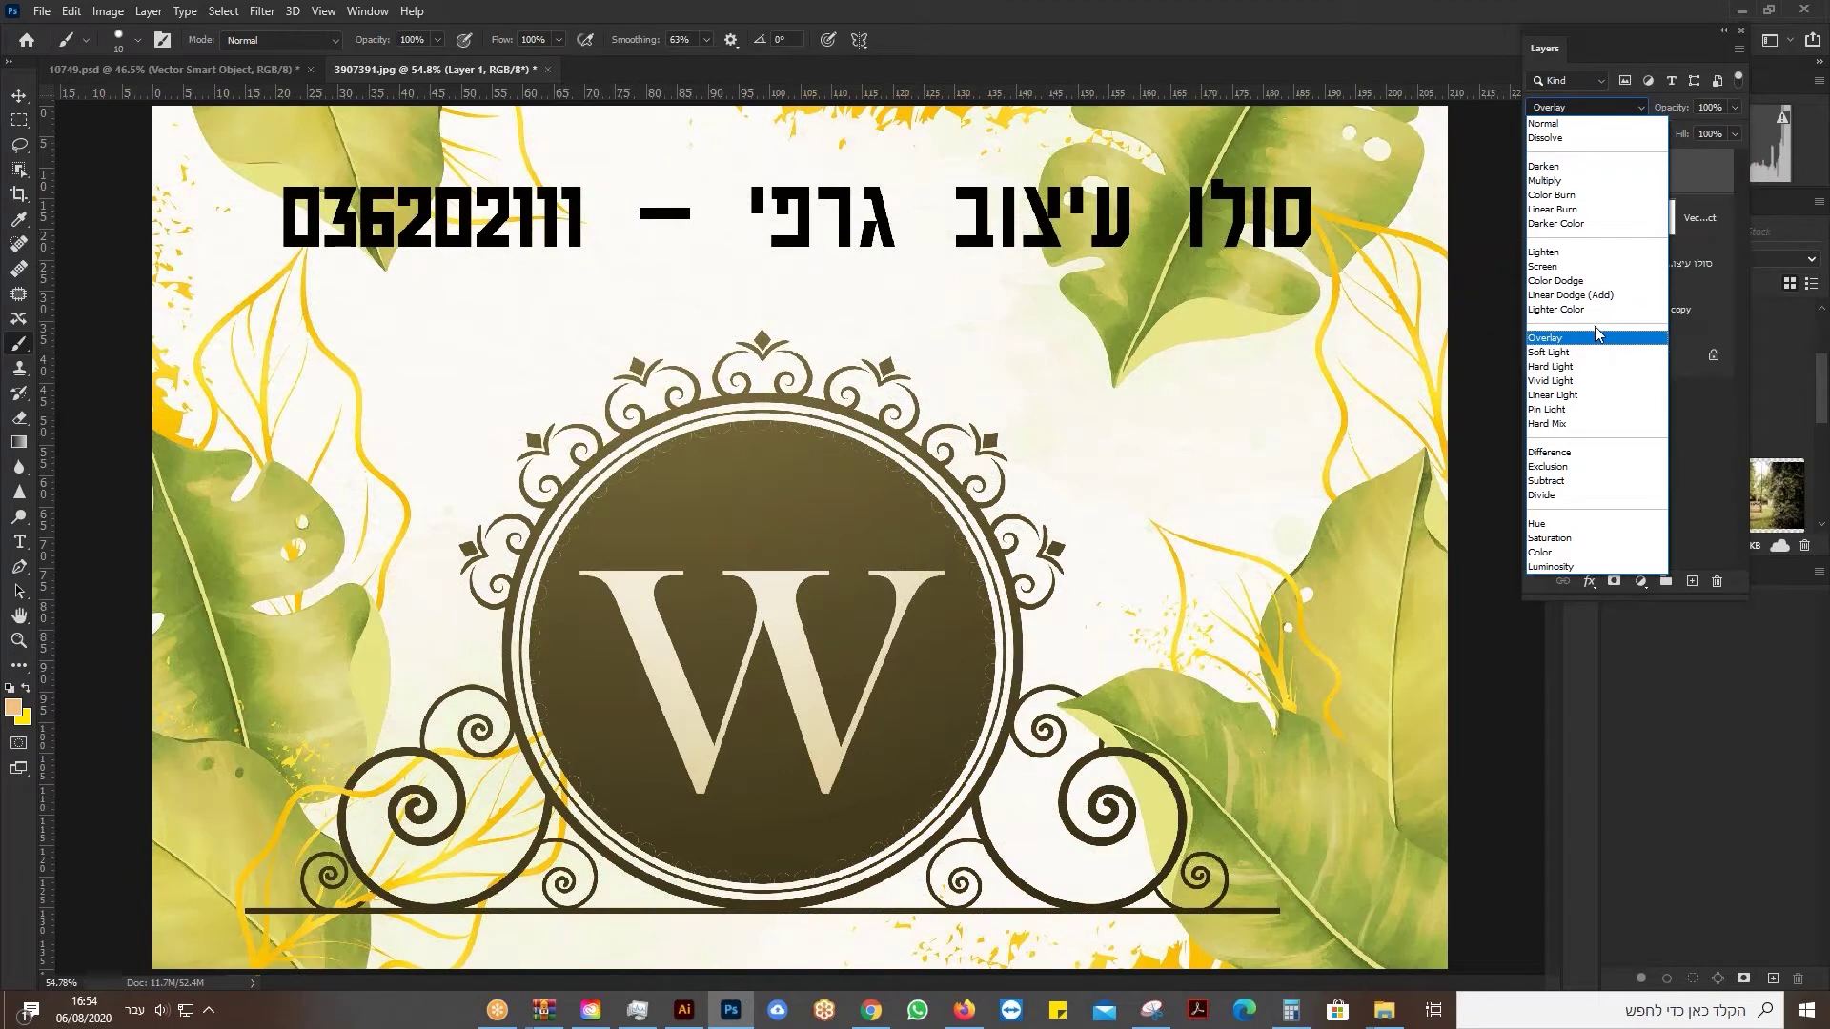
click(1595, 335)
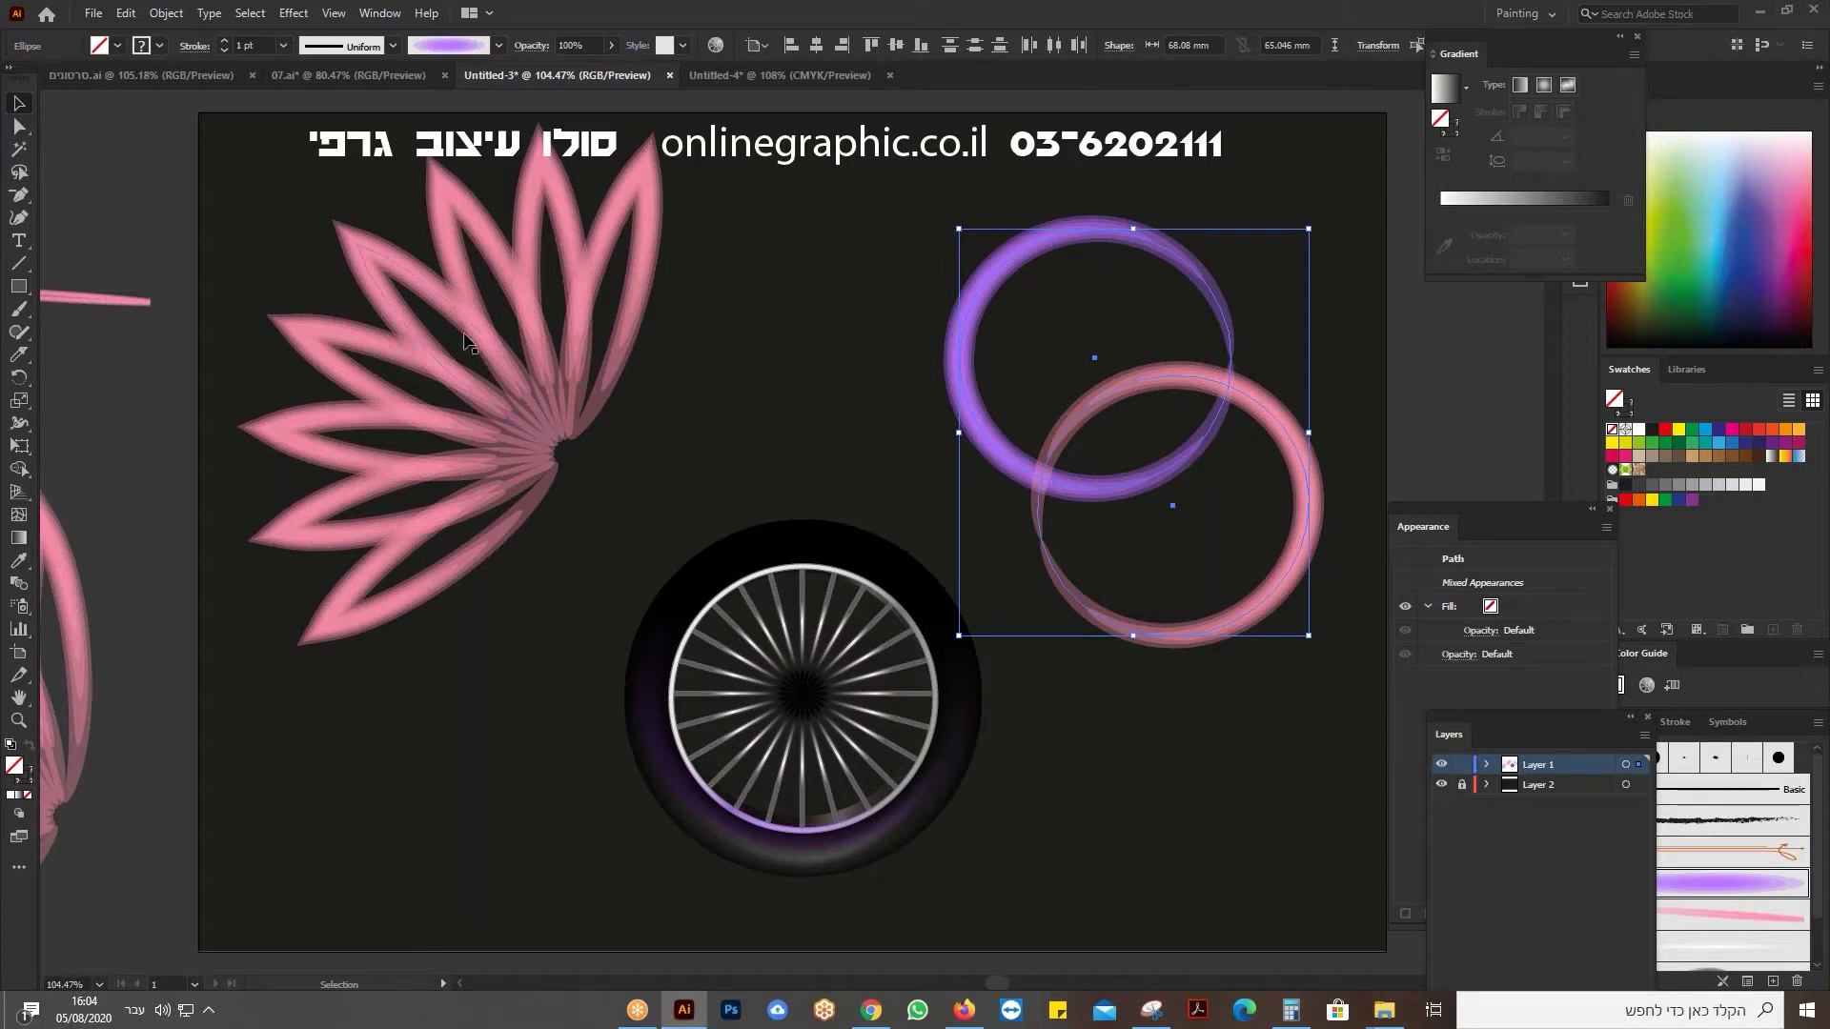
In Illustrator, move the pink petal group off the artboard past its lower left side.
click(431, 315)
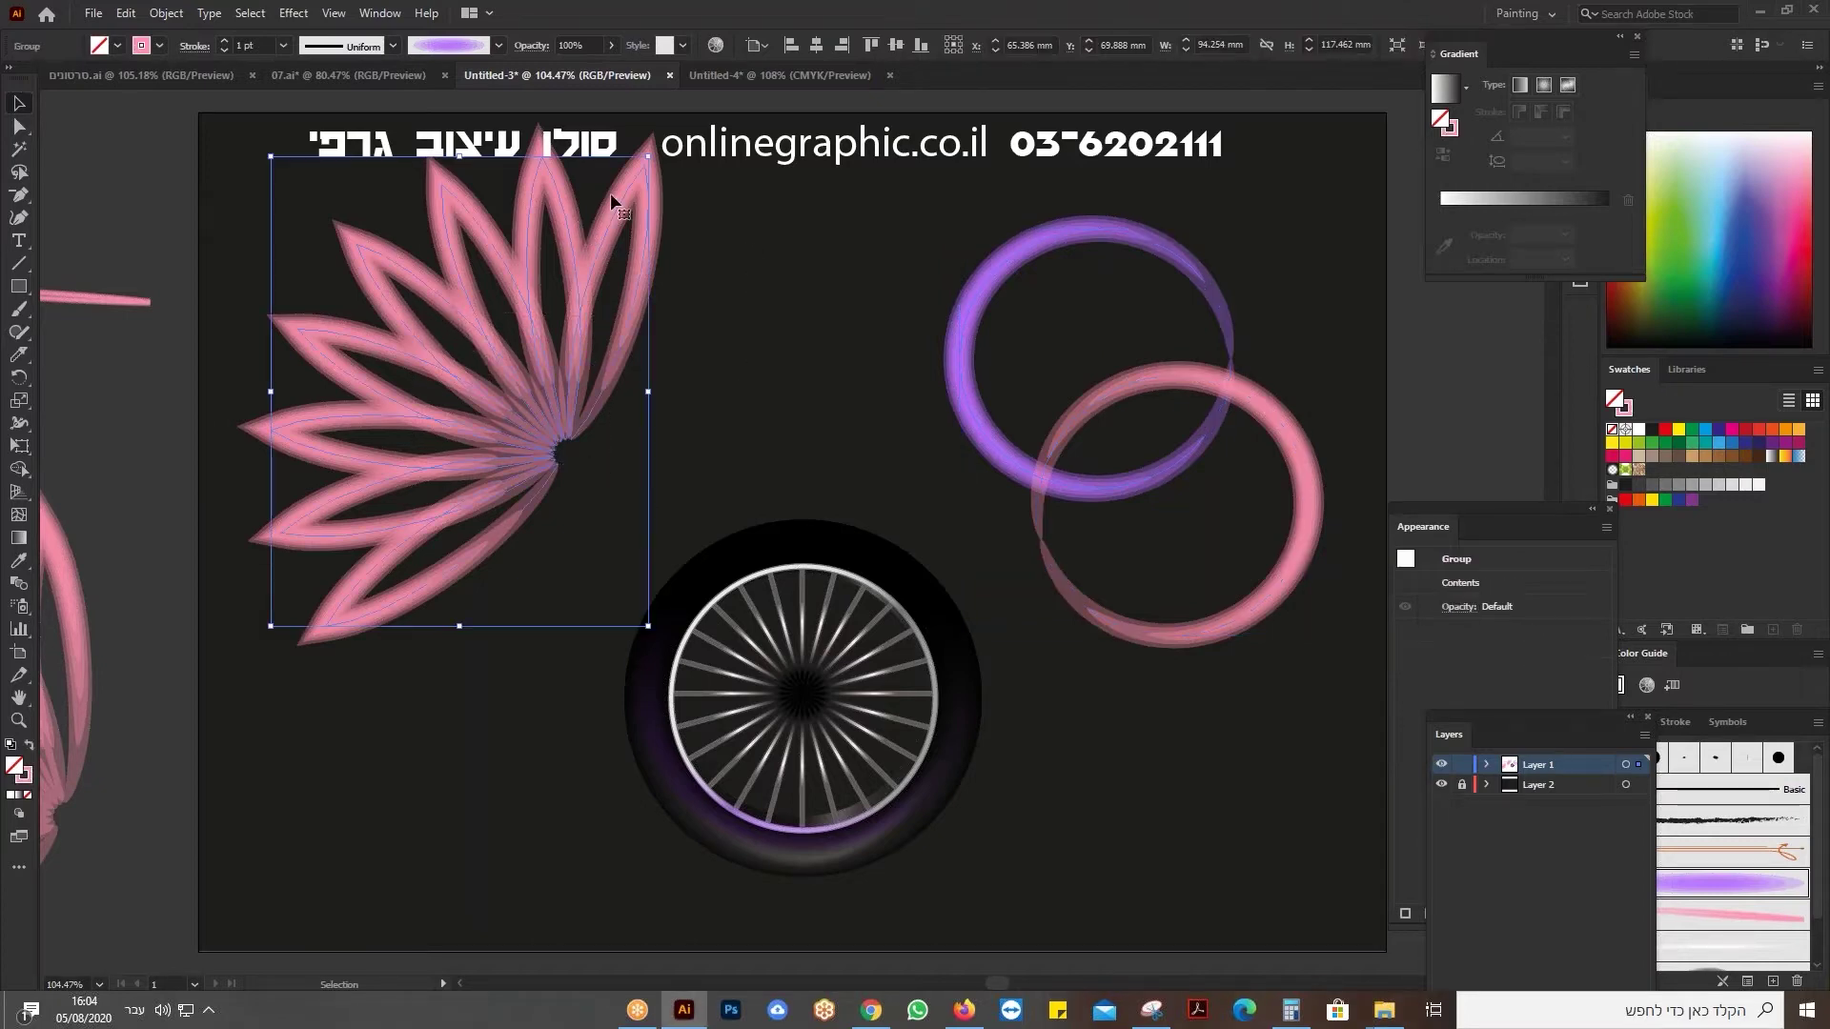
drag(611, 200, 232, 676)
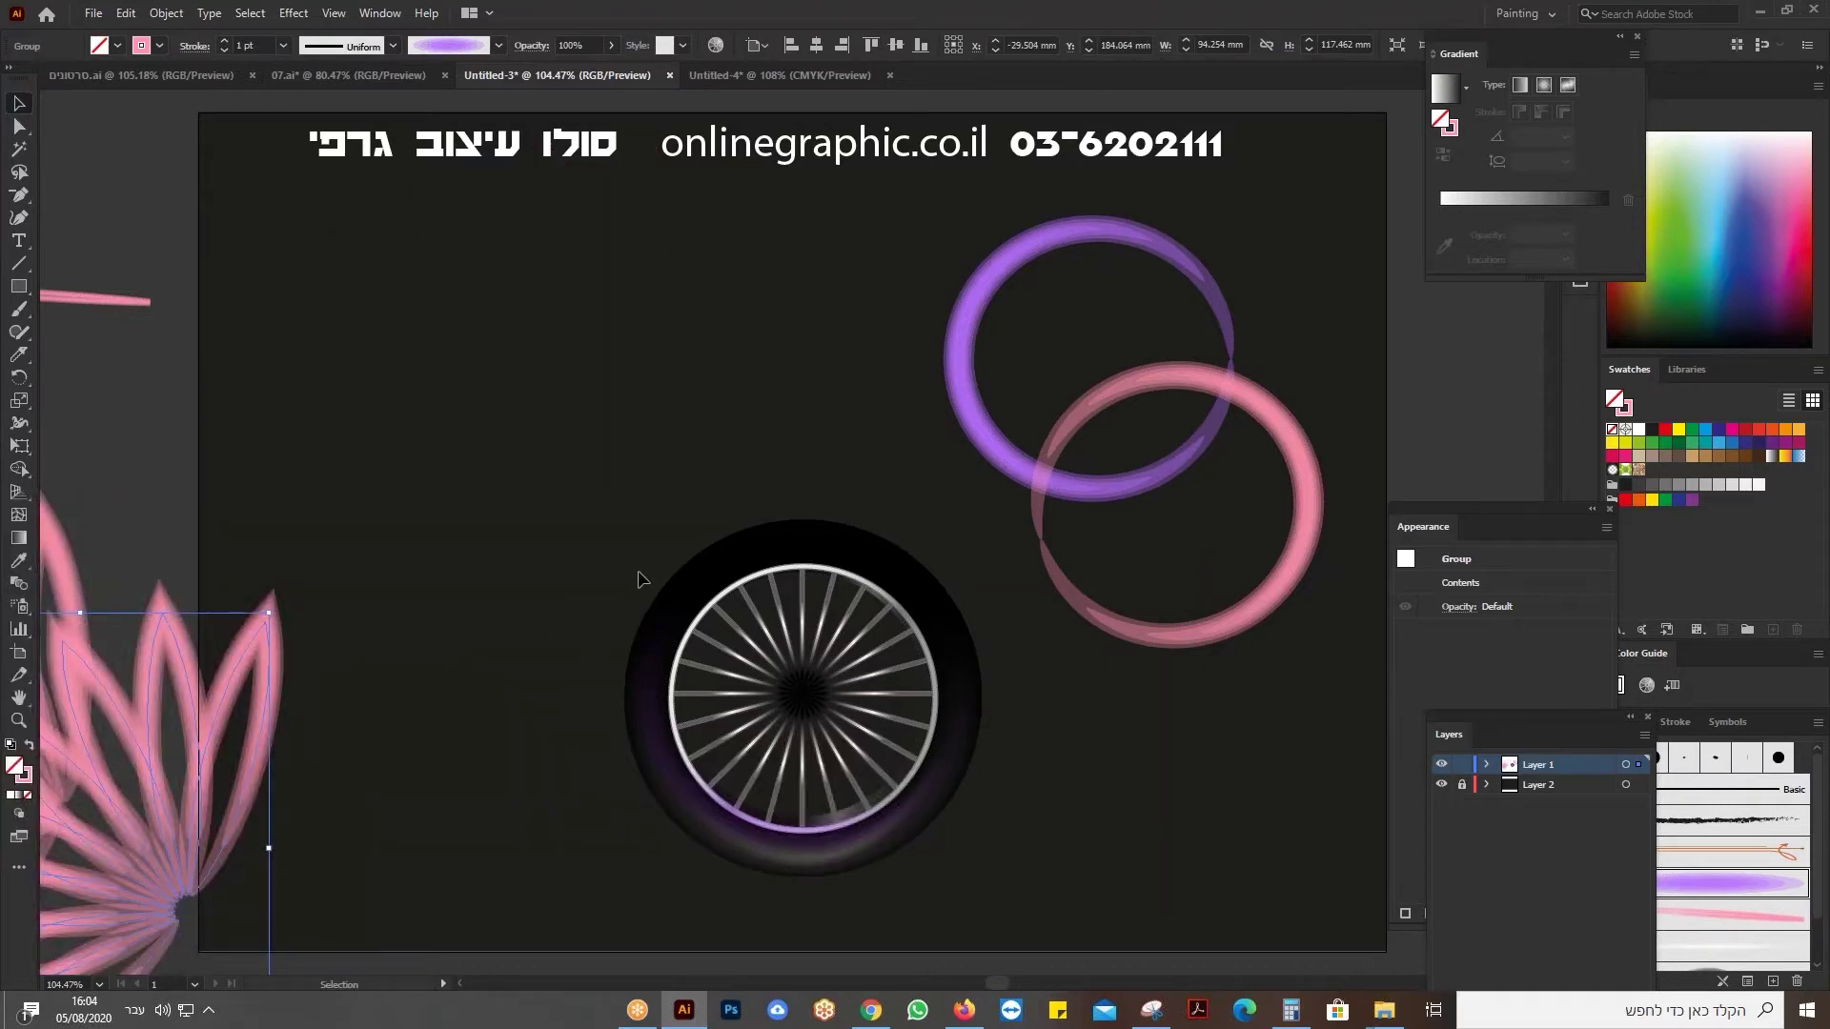
Move the overlapping purple and pink rings together off the artboard's left side, above the petal group.
drag(925, 159, 1244, 558)
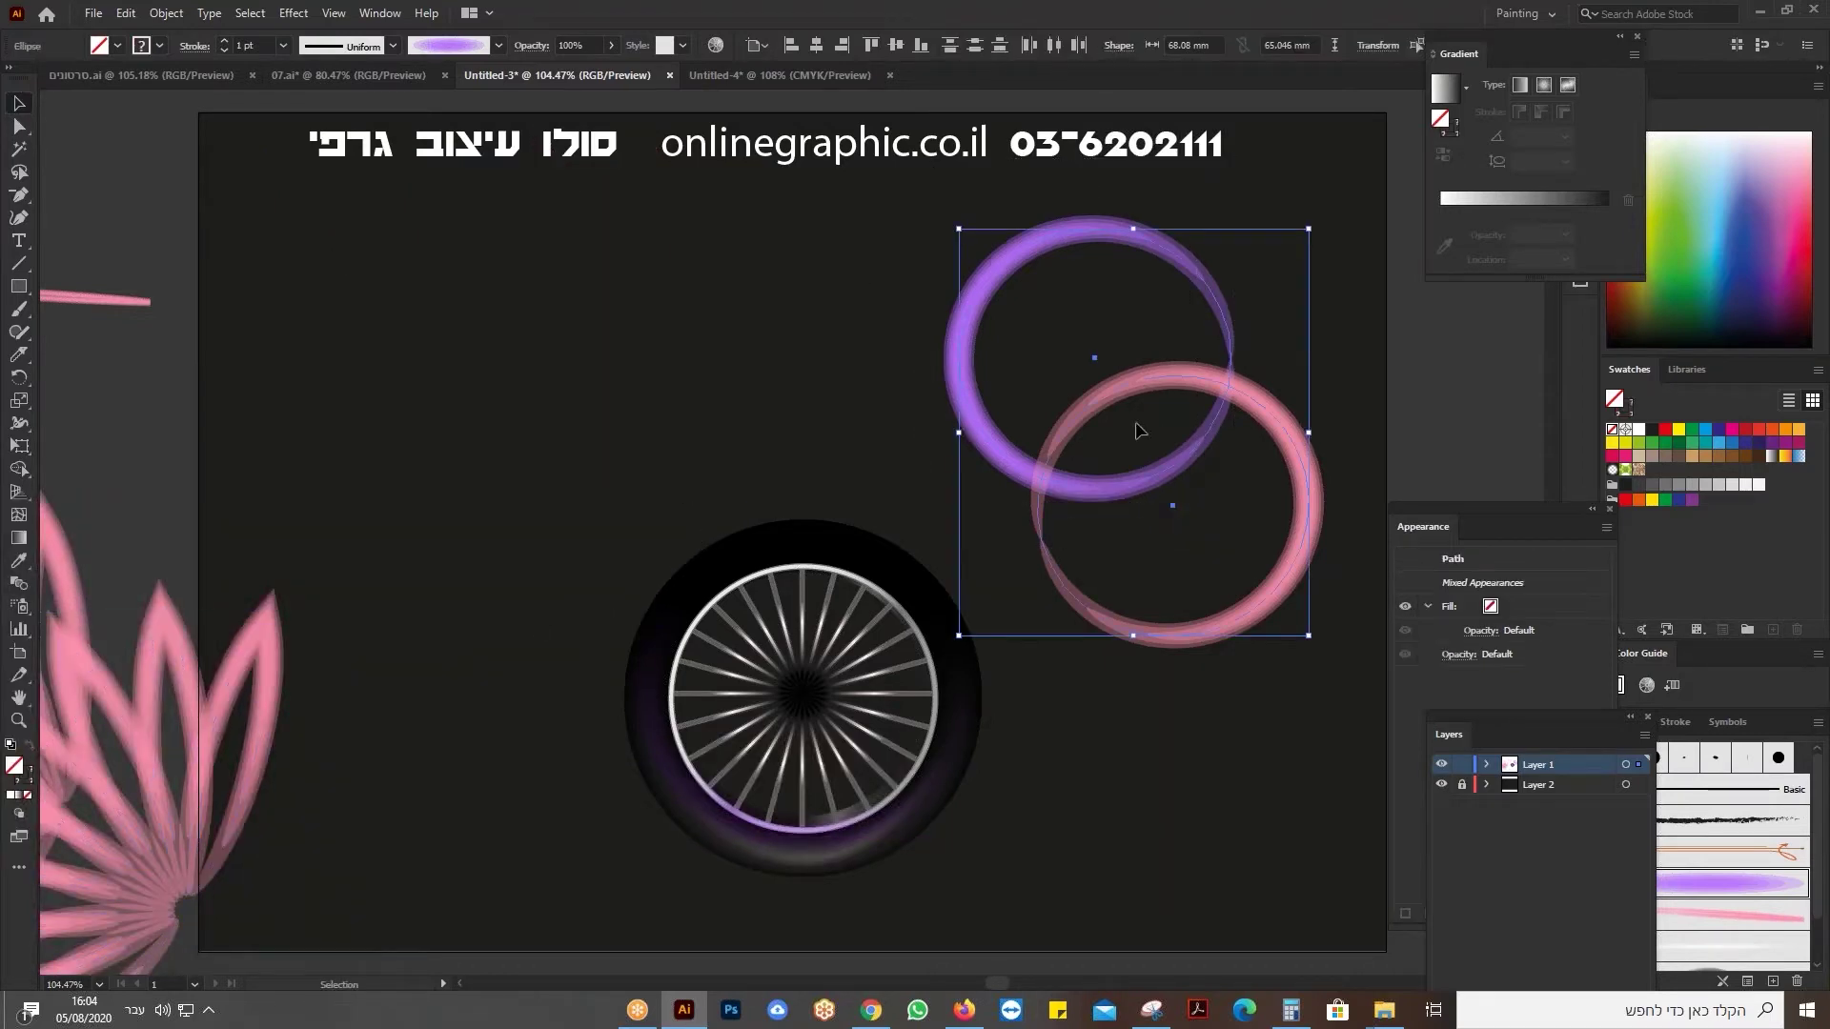
drag(1122, 474, 249, 962)
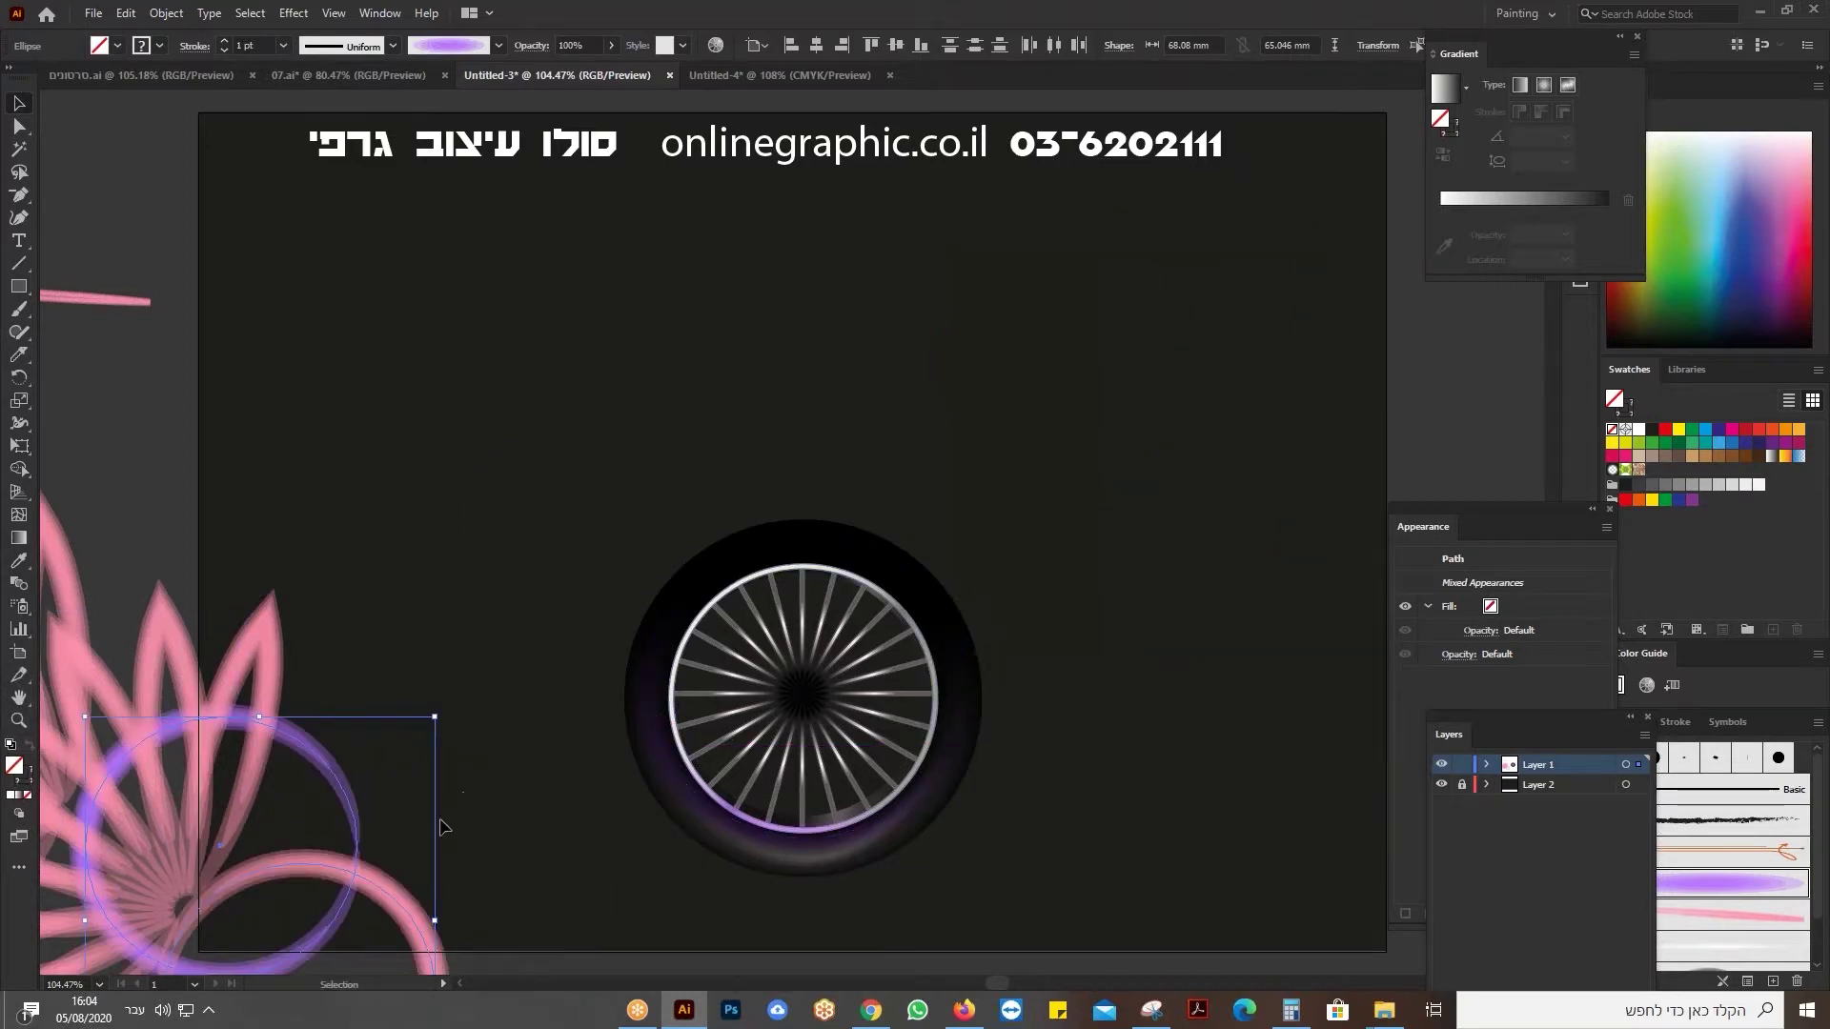
drag(395, 878, 181, 386)
click(635, 438)
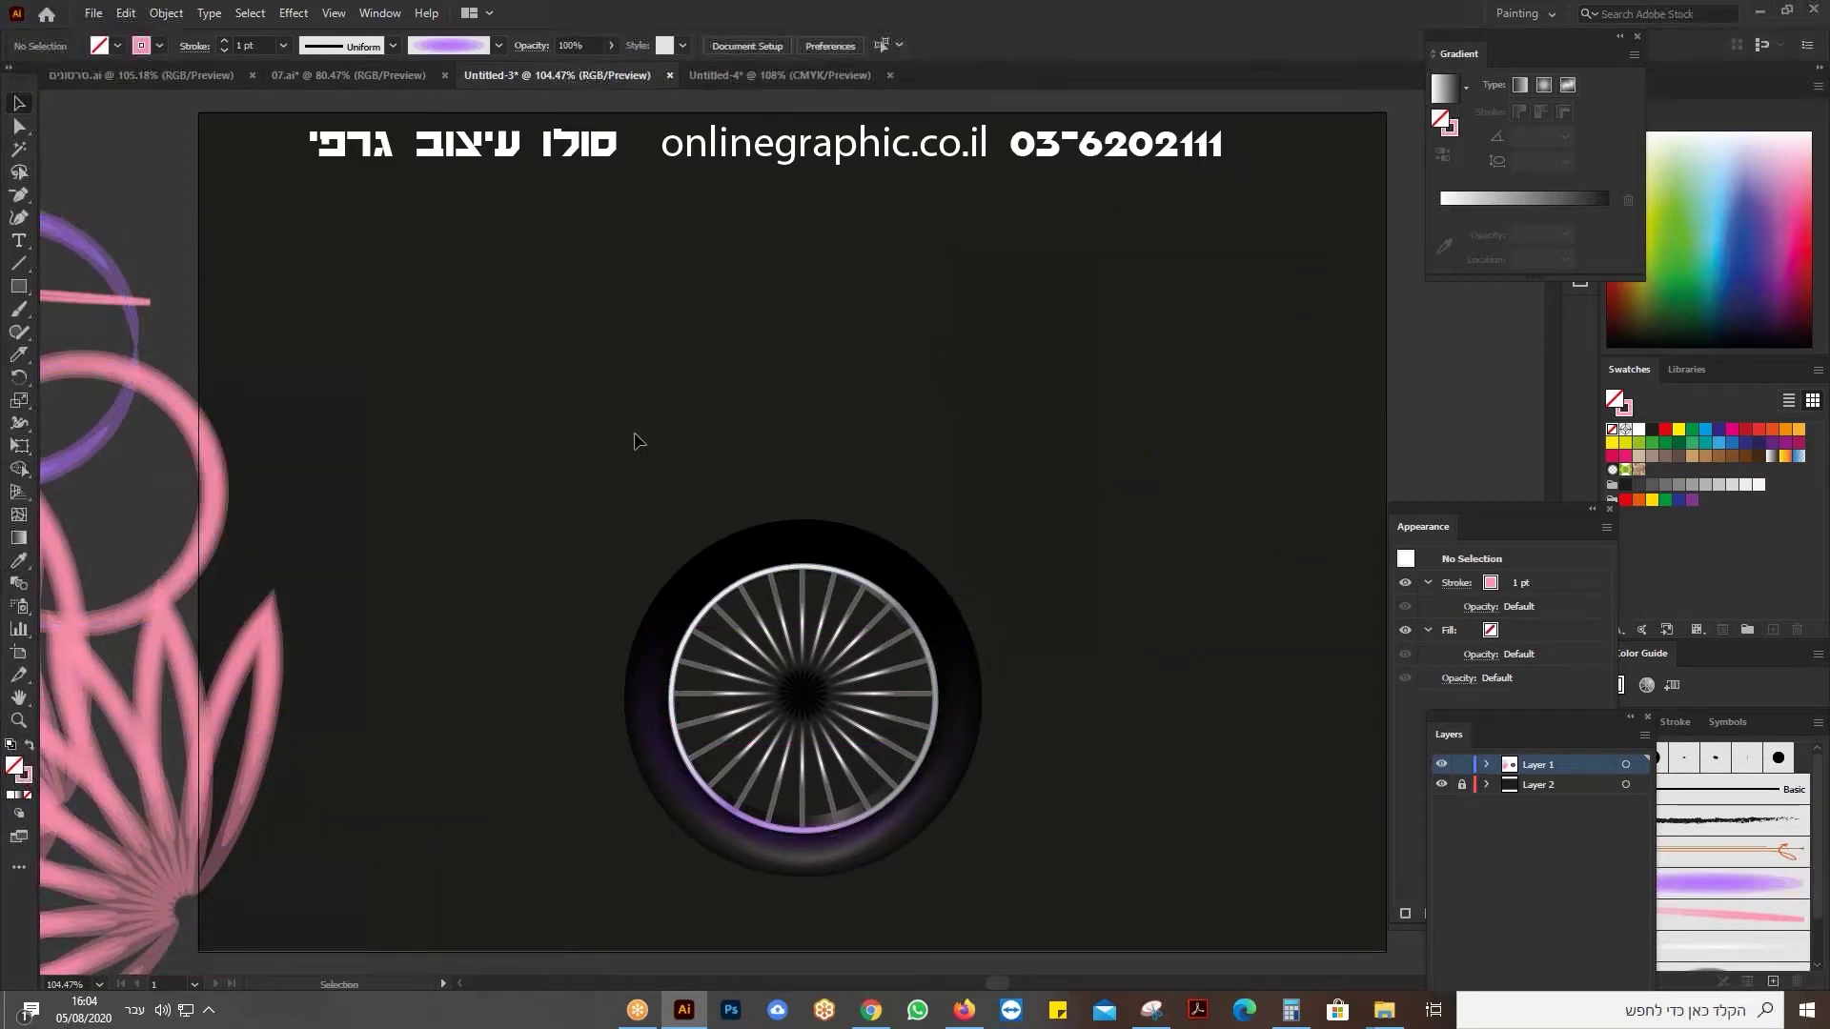
Check the artwork in Outline view and move the whole spoked wheel to the artboard's upper right corner.
key(ctrl+y)
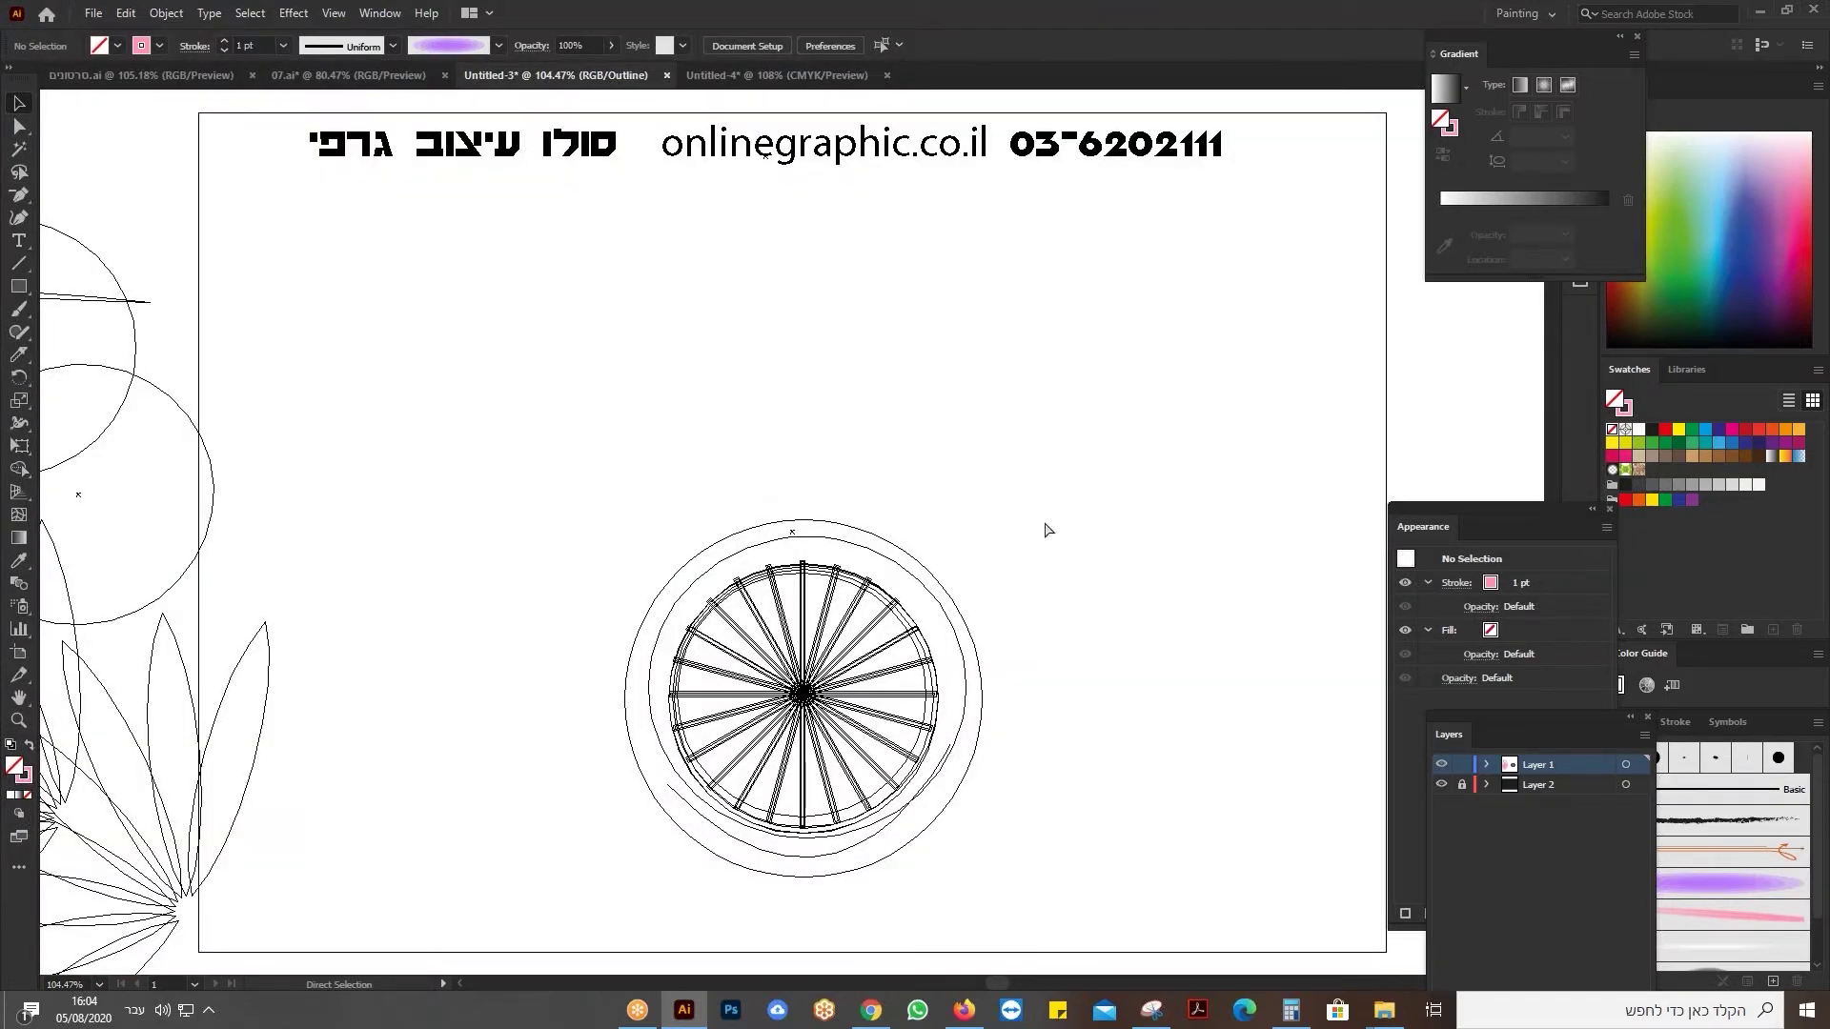
key(ctrl+y)
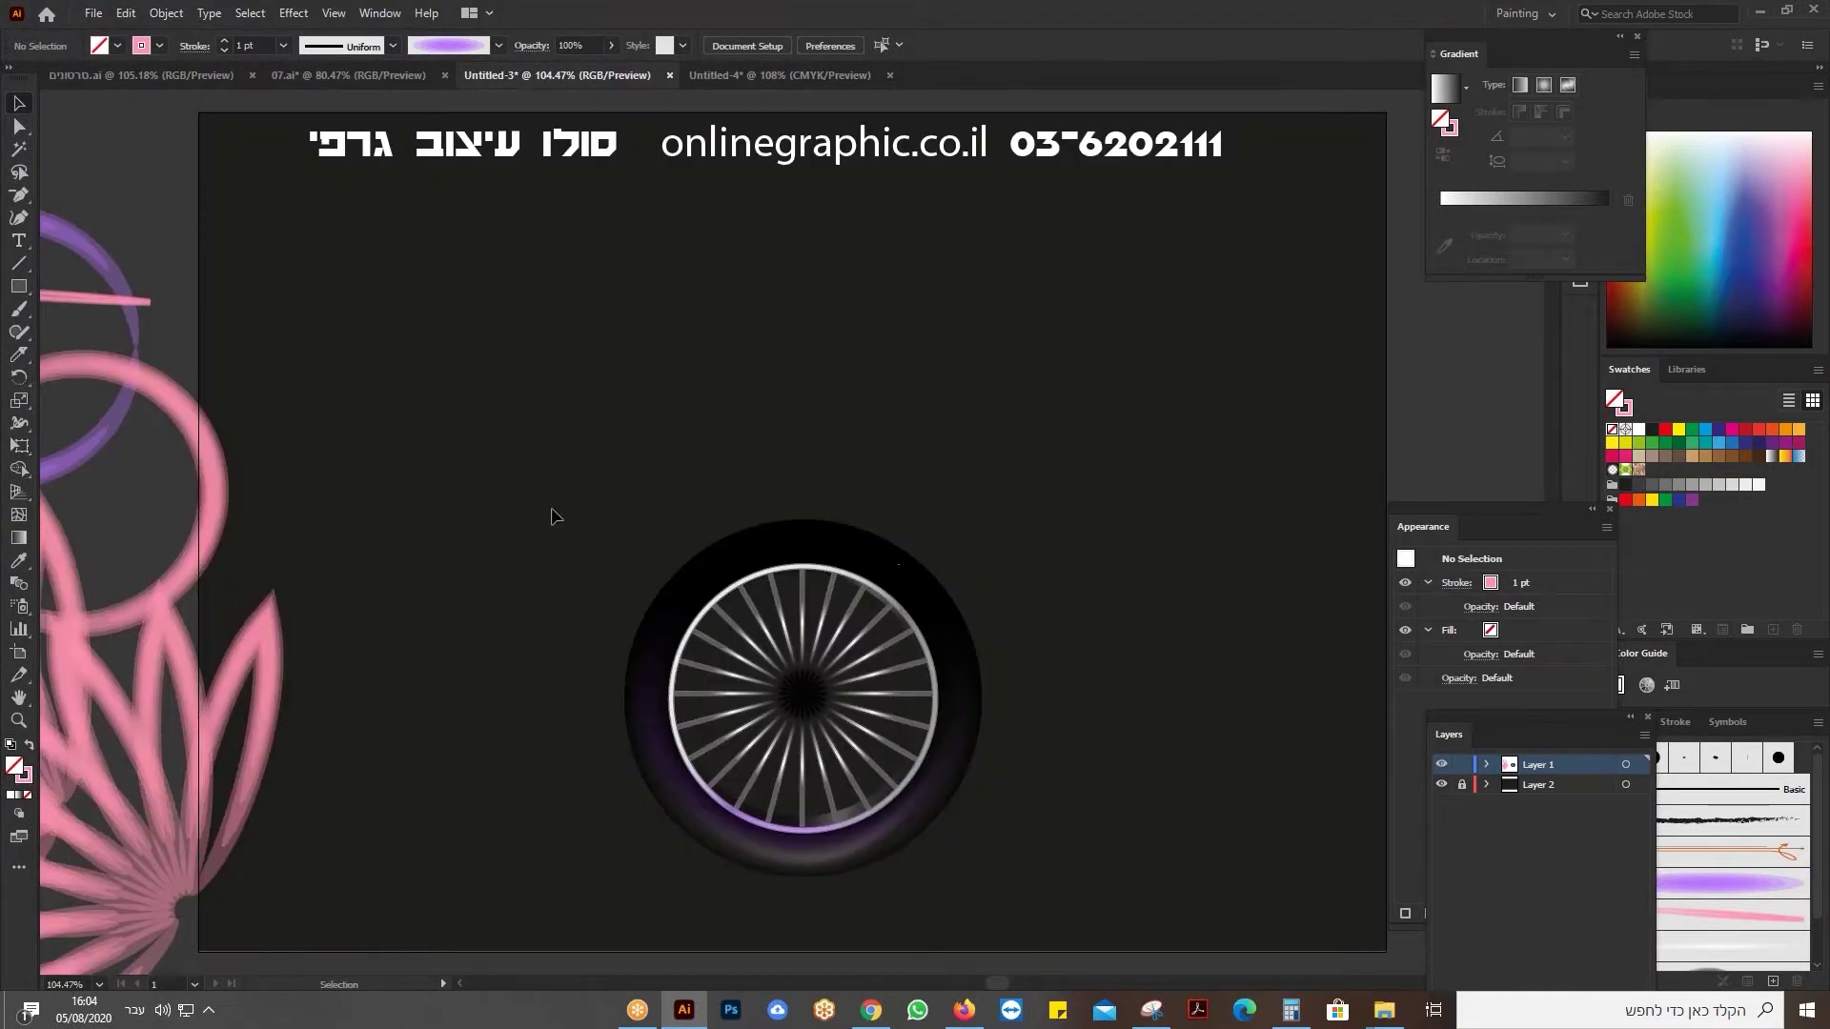
drag(553, 515, 988, 862)
drag(684, 598, 1253, 234)
Detach the shape tools as a floating toolbar and place it over the artboard's upper left edge.
click(19, 285)
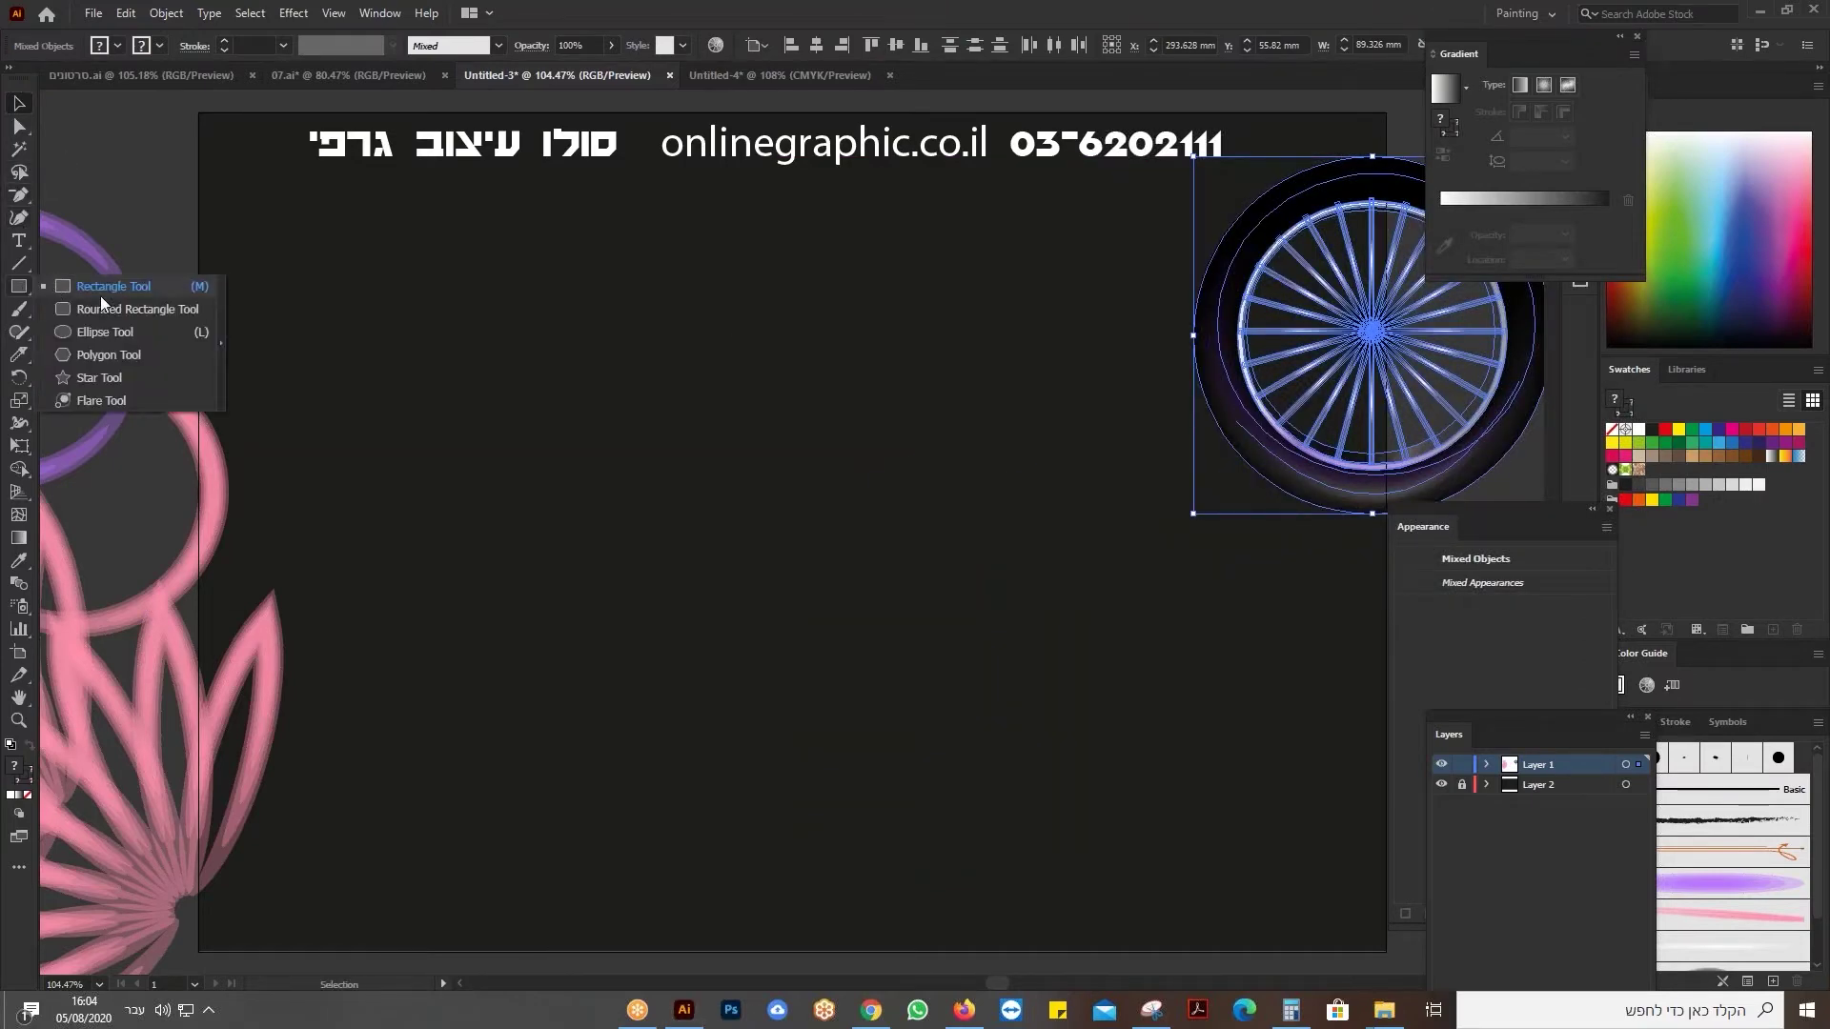
click(223, 349)
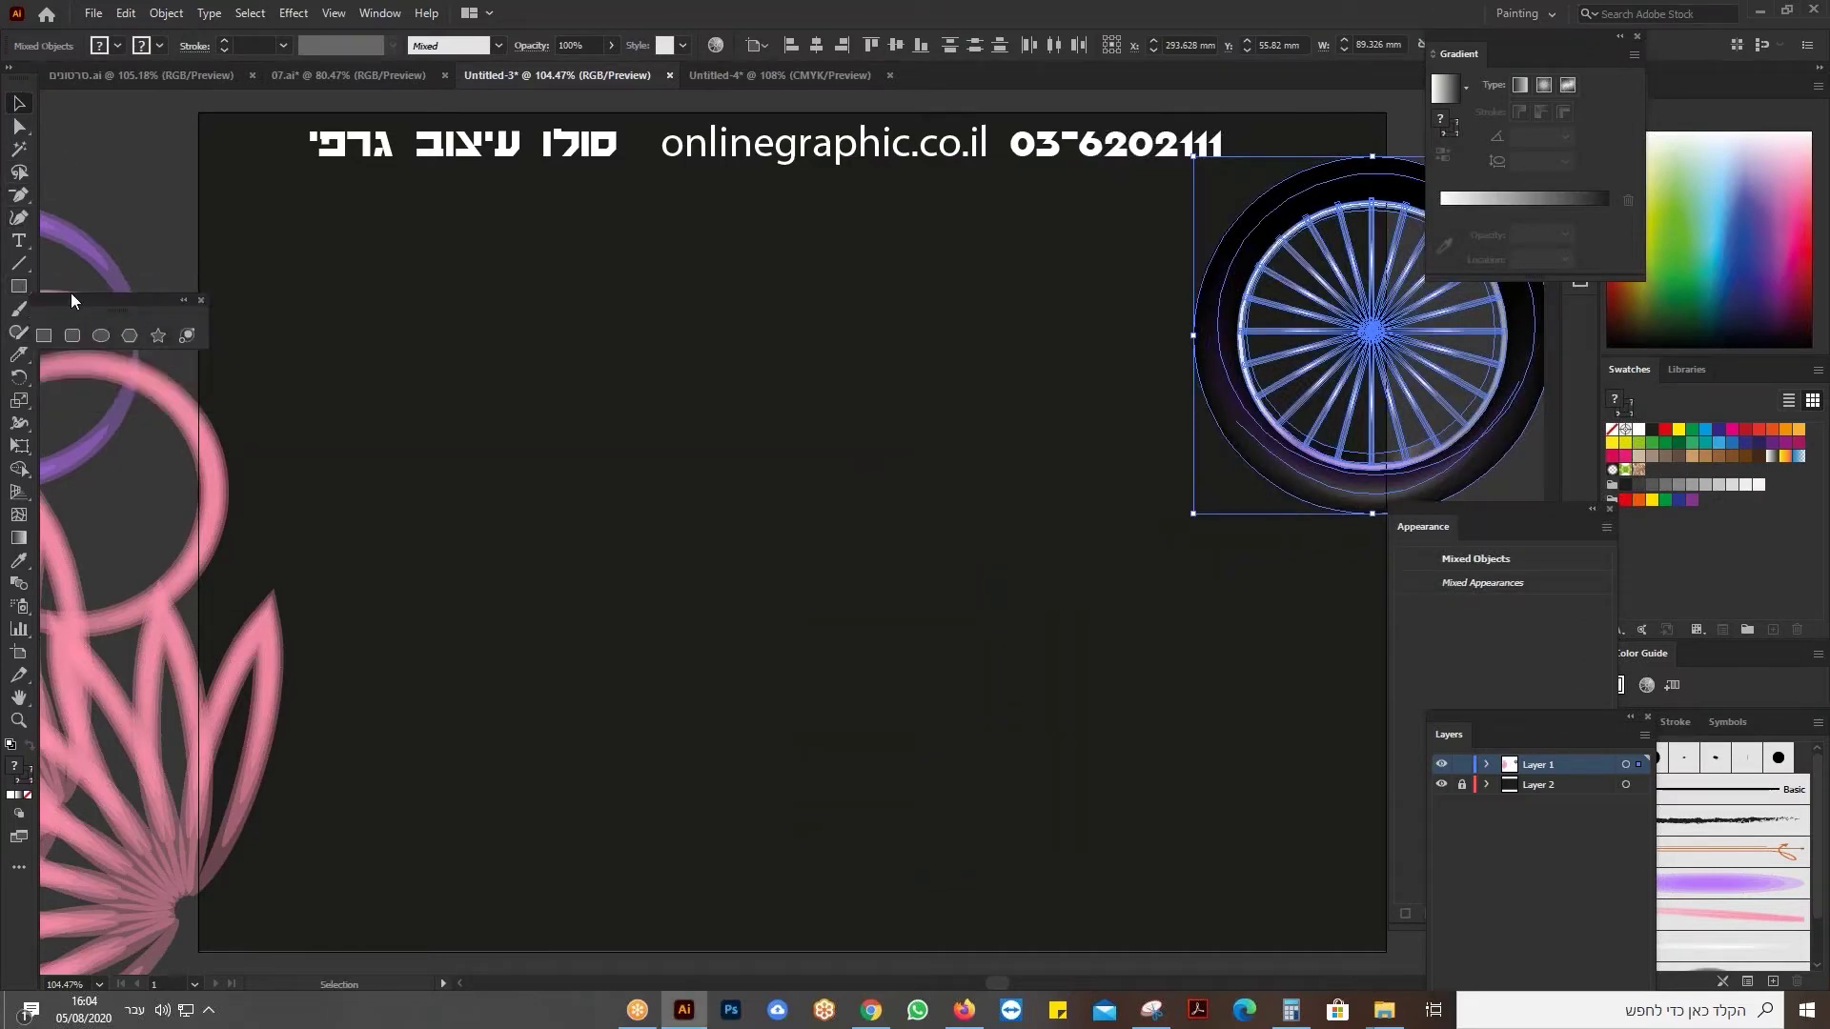
drag(71, 301, 164, 197)
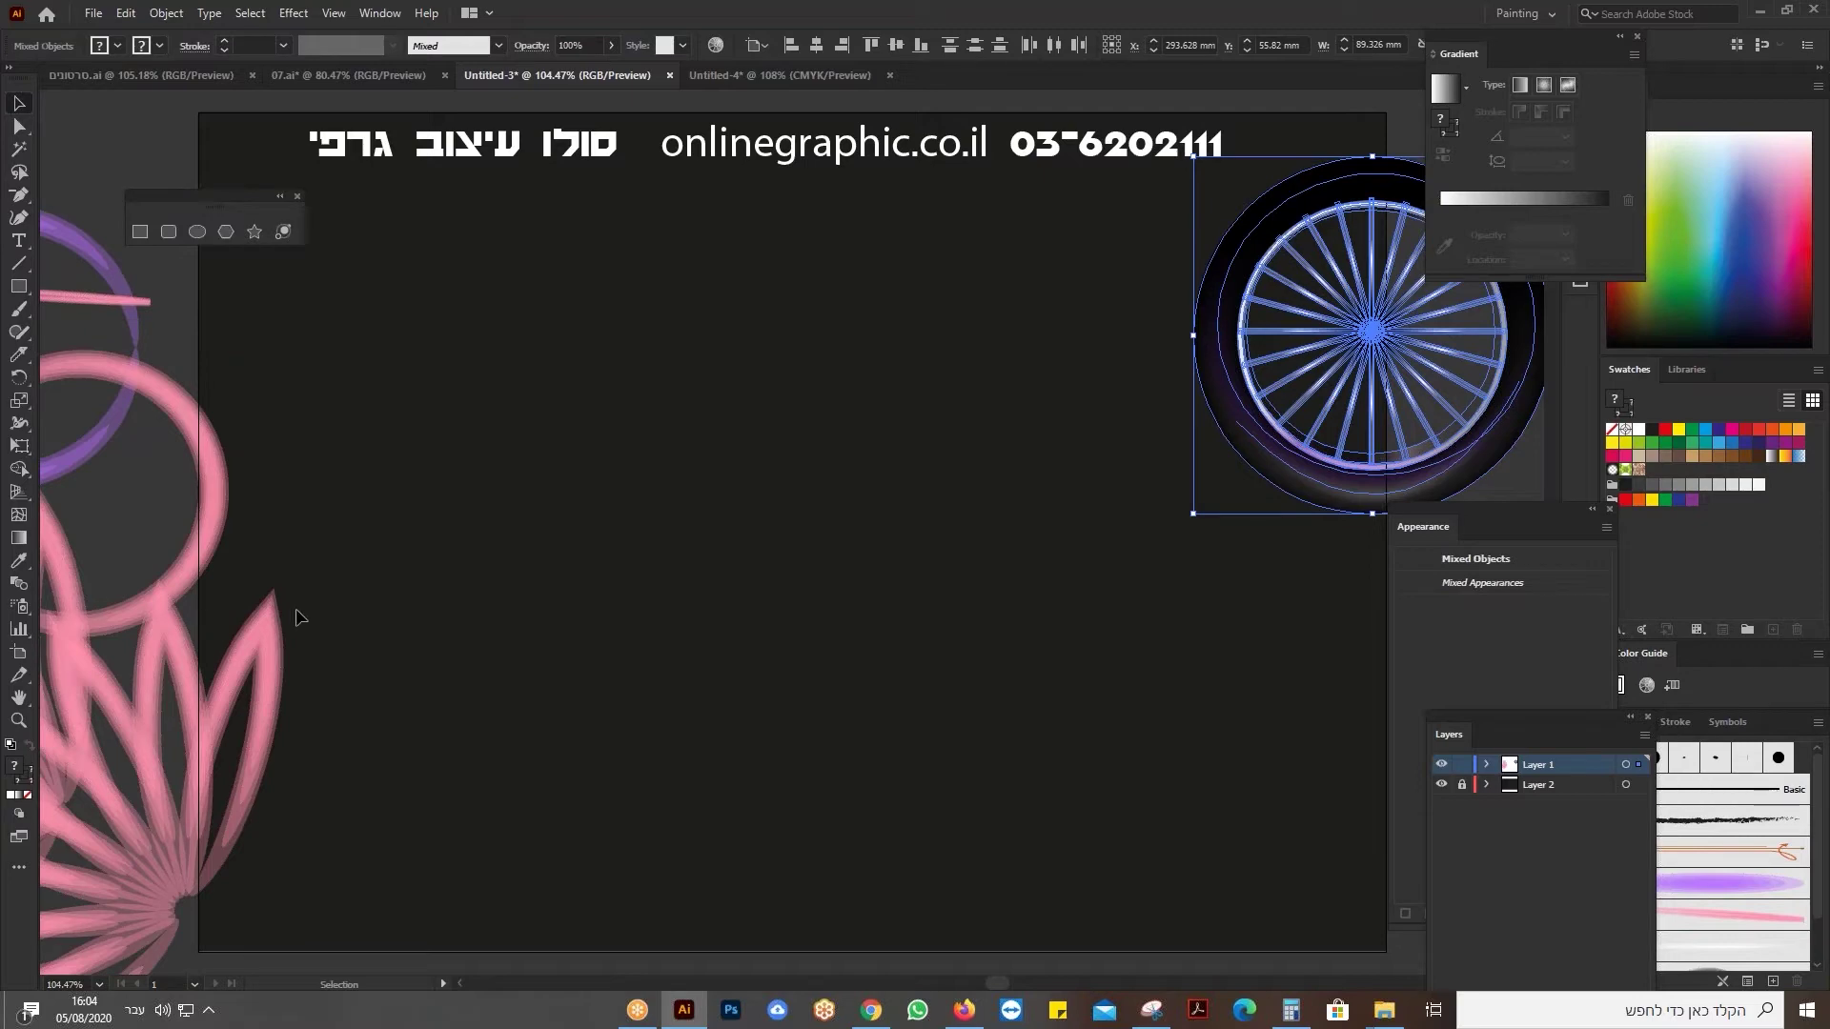
Draw a flat ellipse about 84 by 10 mm in the empty artboard area with a pink fill and no stroke.
click(197, 232)
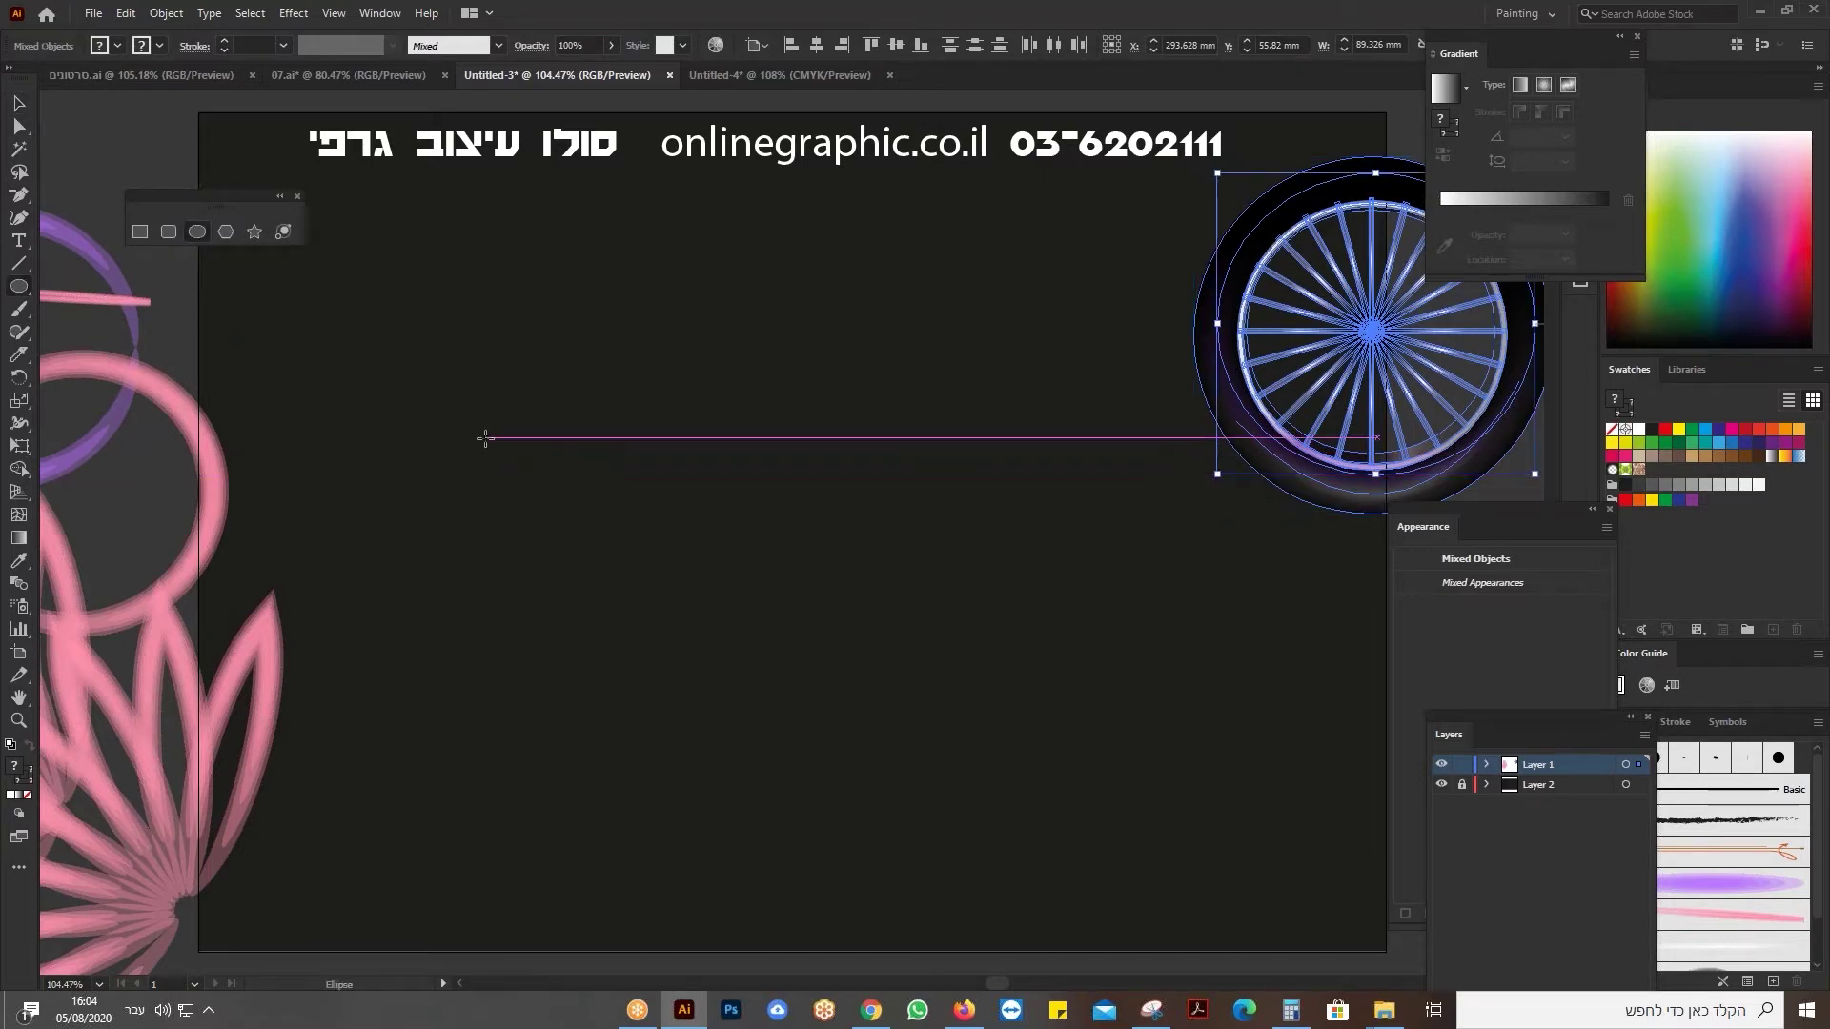
drag(485, 437, 822, 477)
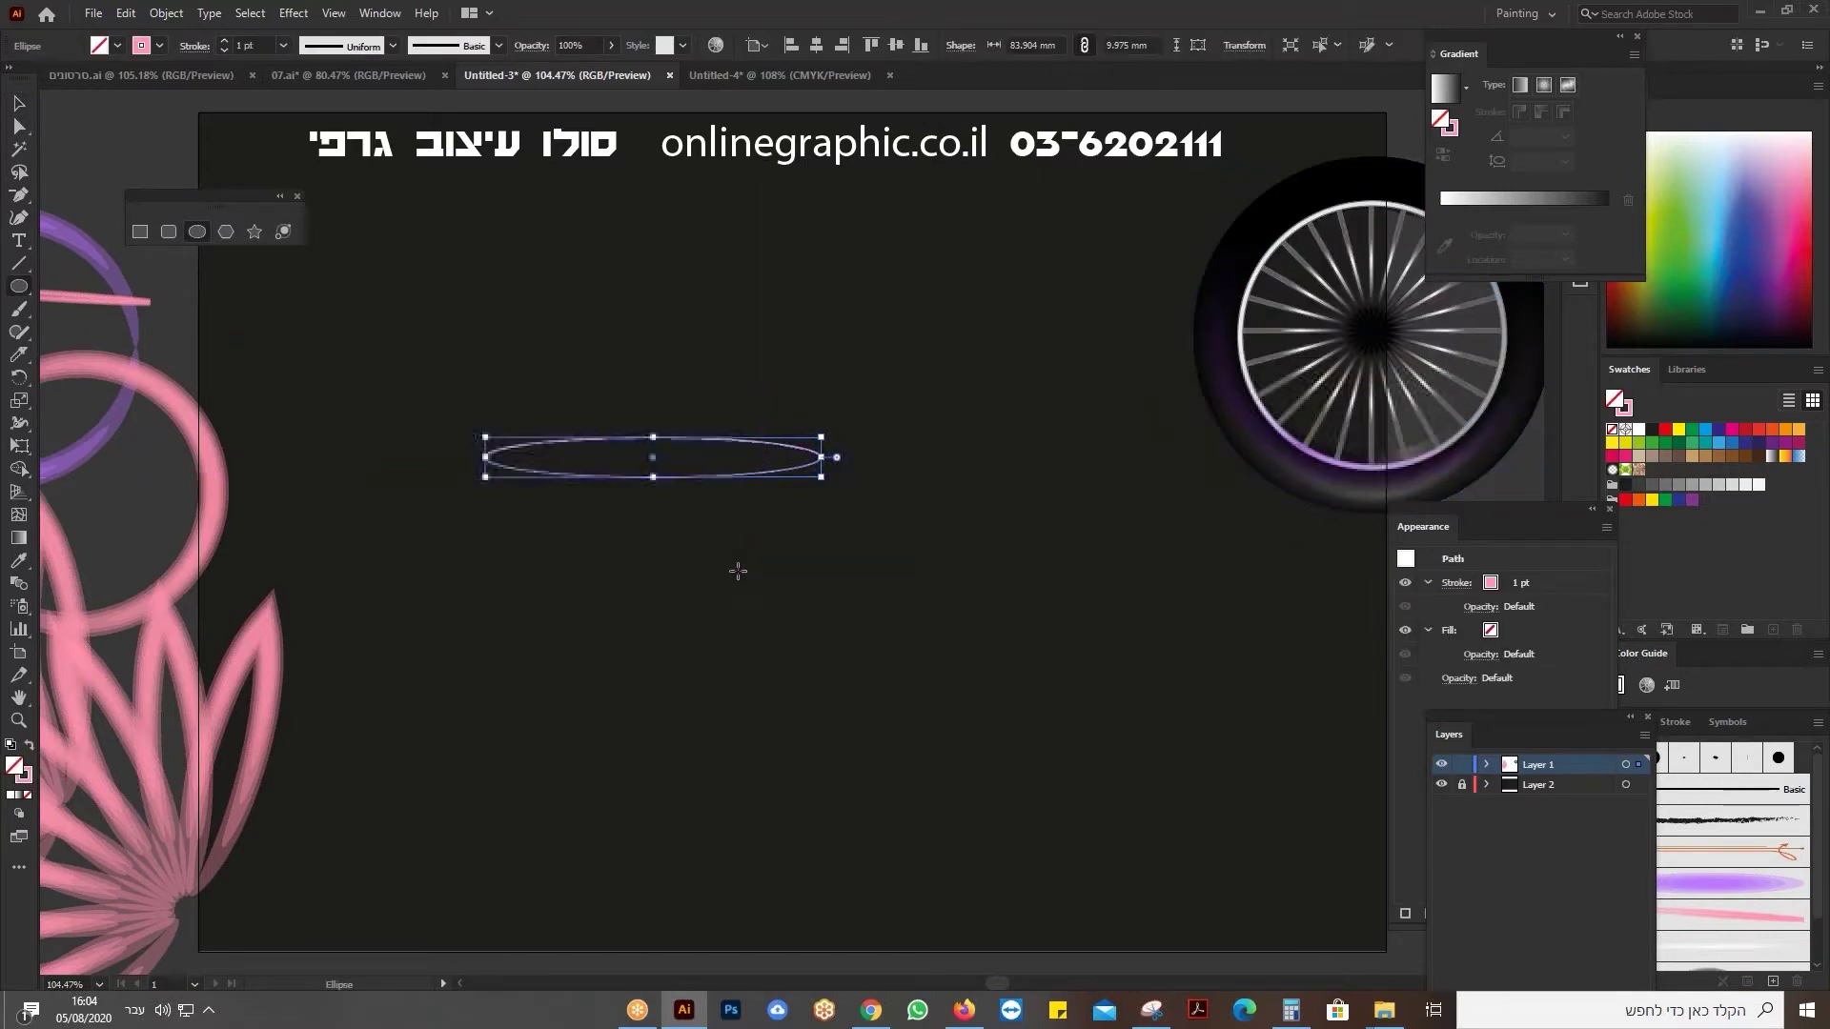
click(29, 744)
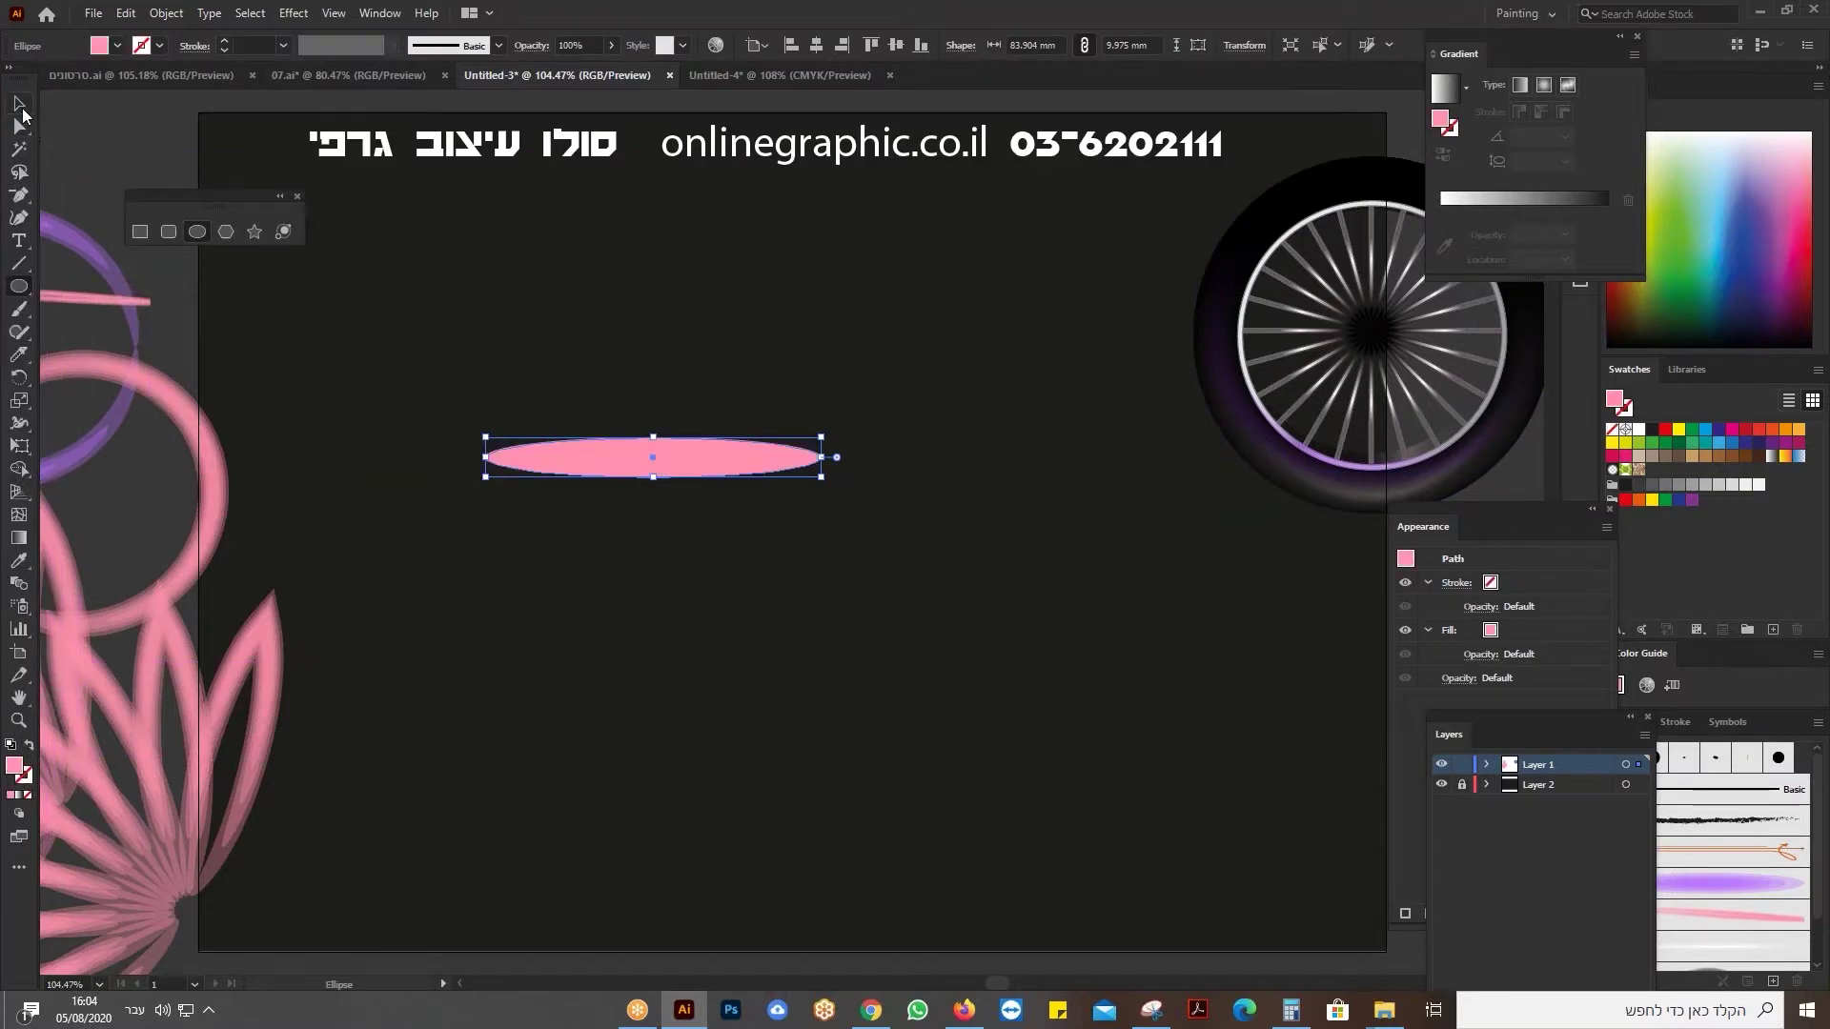
Create three progressively smaller concentric copies of the pink ellipse, the first two about 77 and 69 mm wide, and check them in Outline view.
click(19, 103)
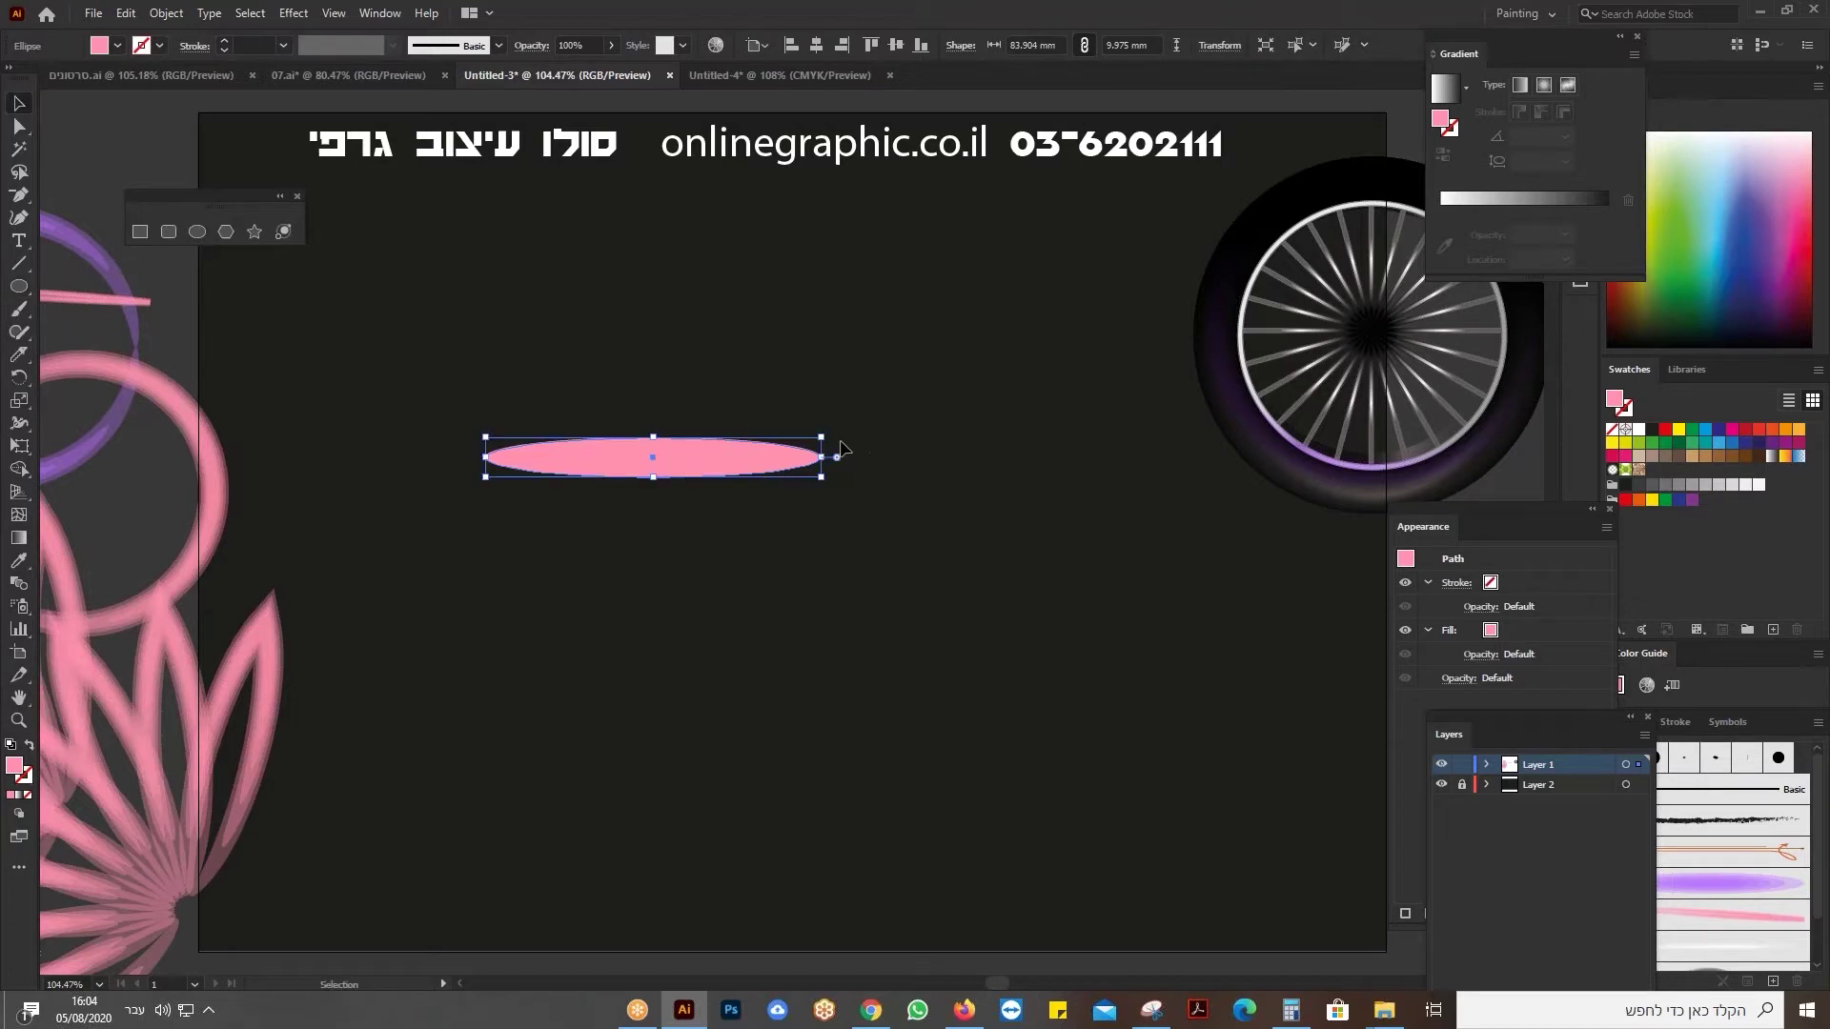
drag(822, 439, 808, 439)
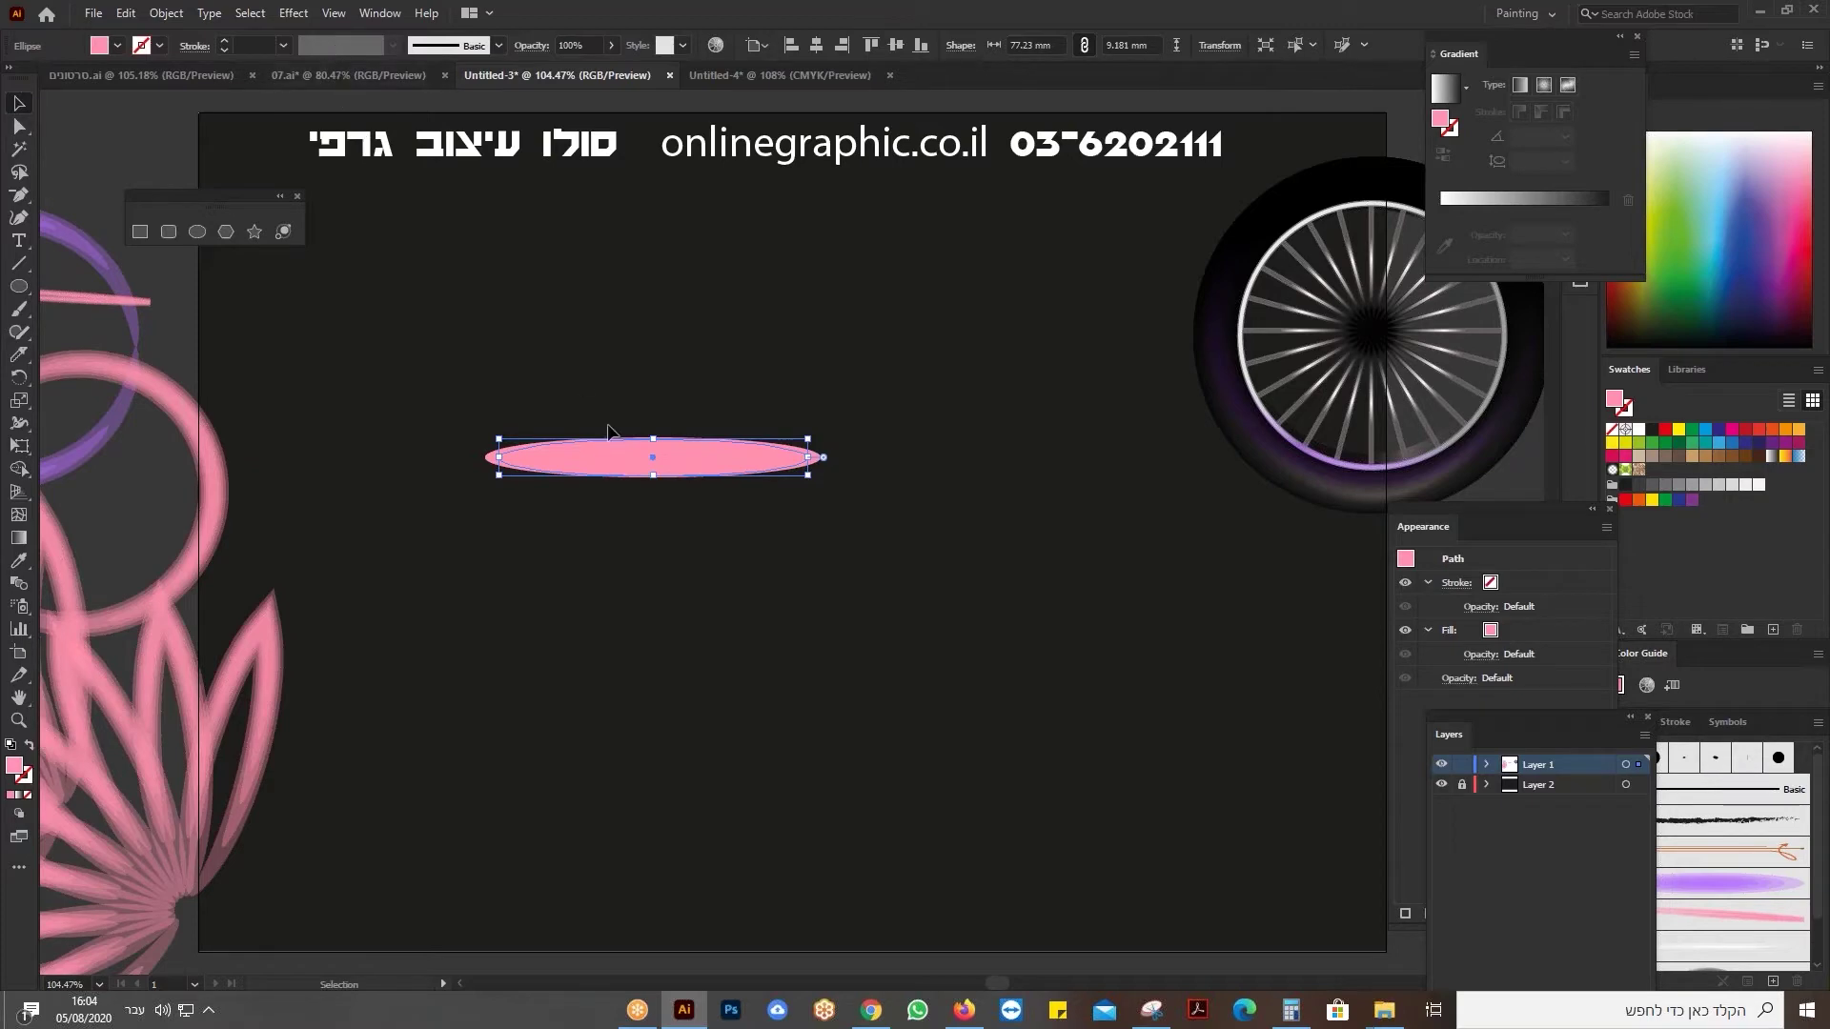
key(a)
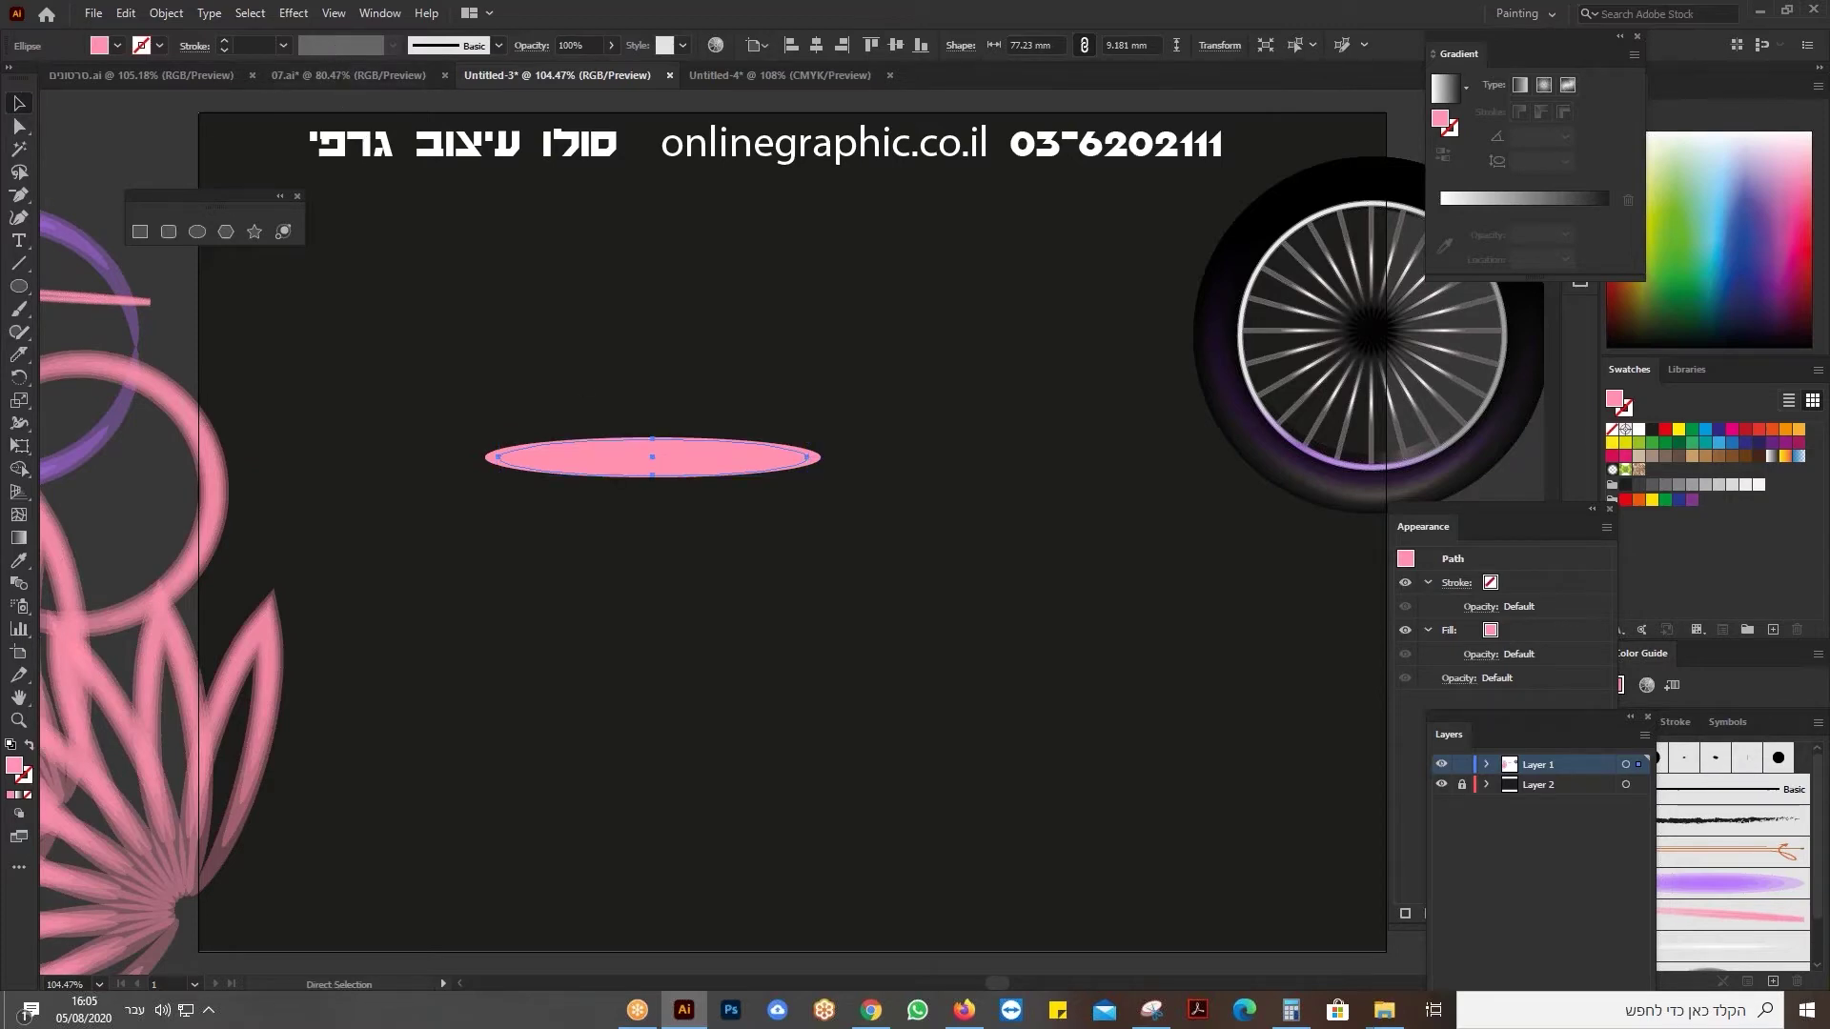
drag(809, 441, 791, 444)
key(a)
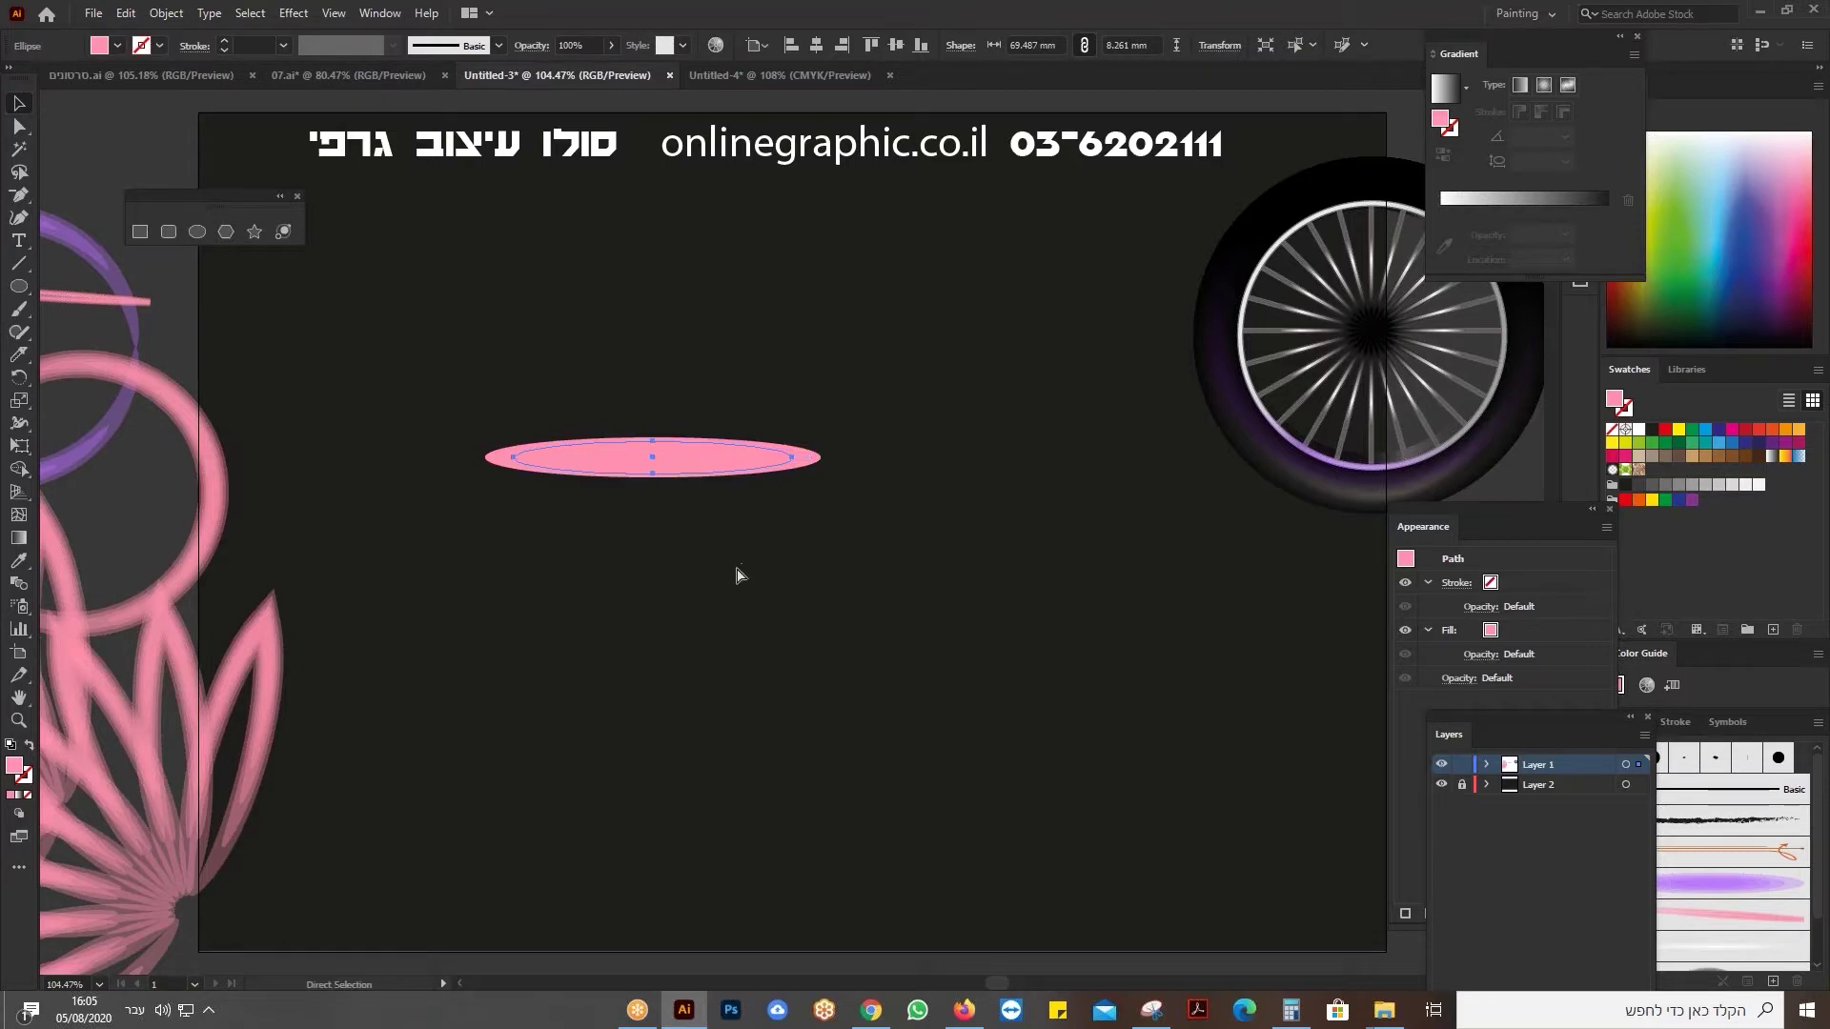
key(v)
drag(735, 571, 601, 385)
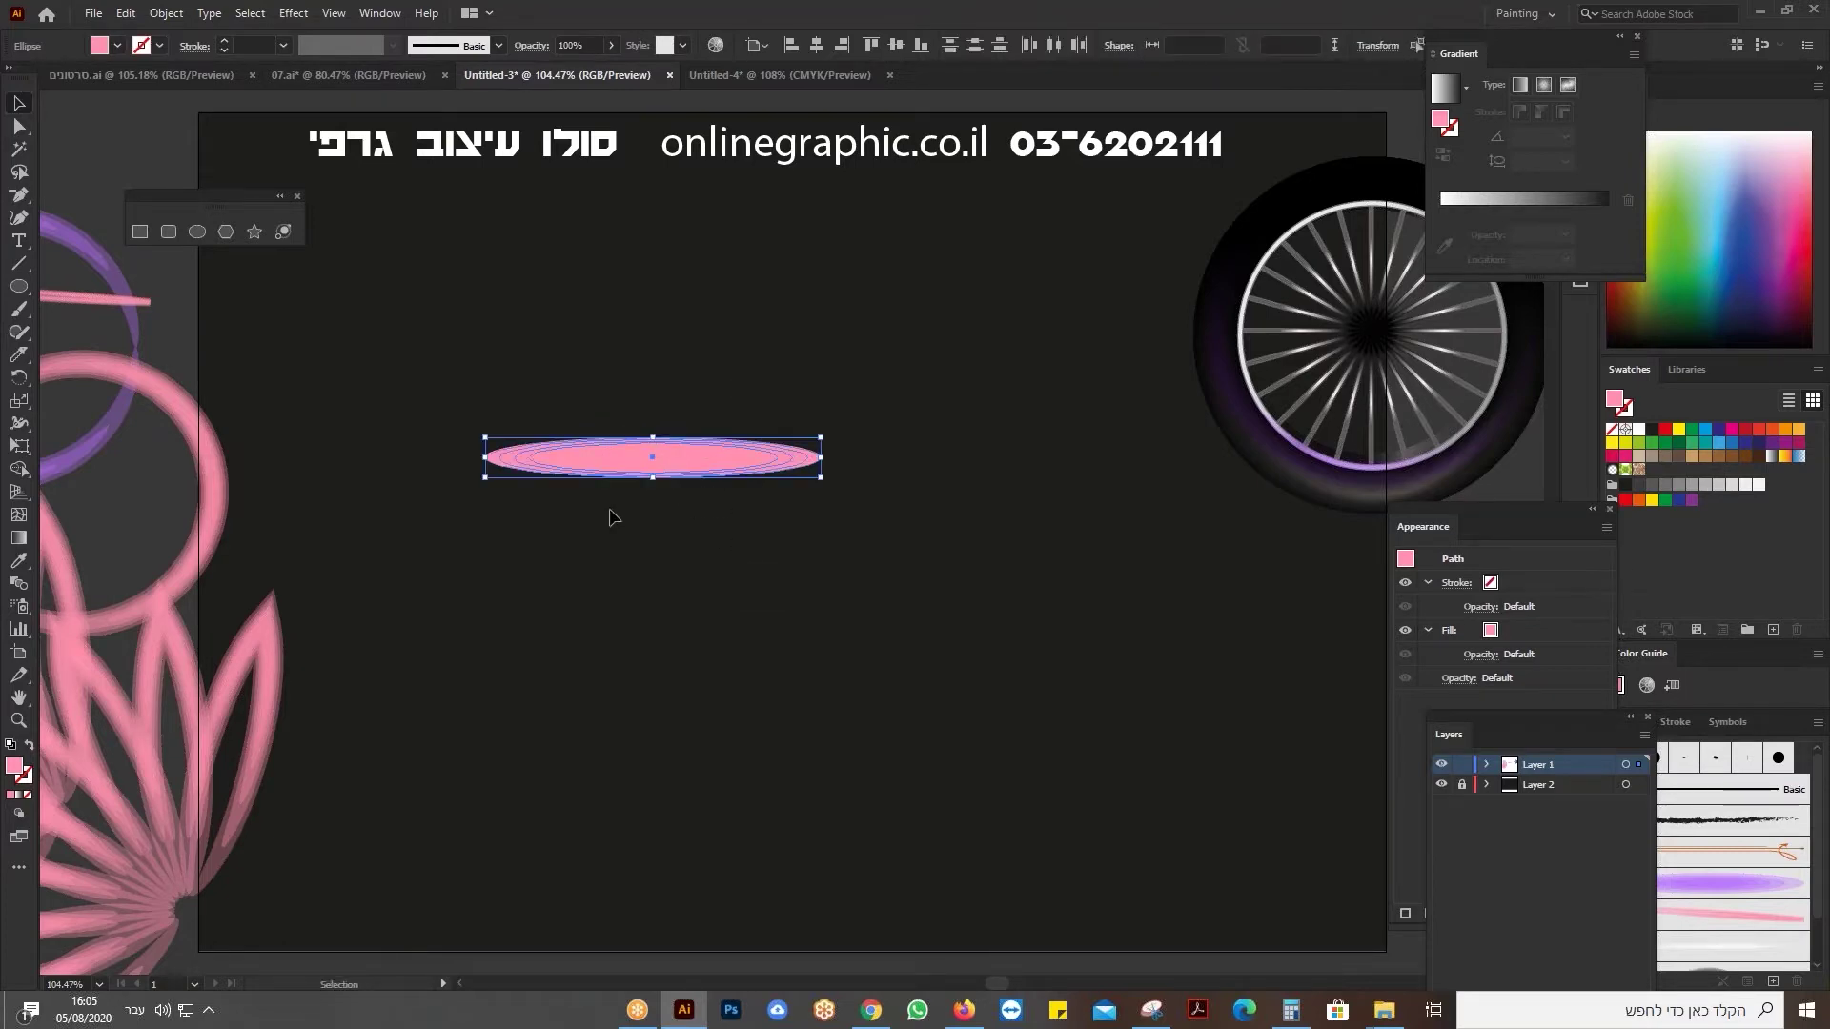
key(a)
key(ctrl+y)
click(621, 391)
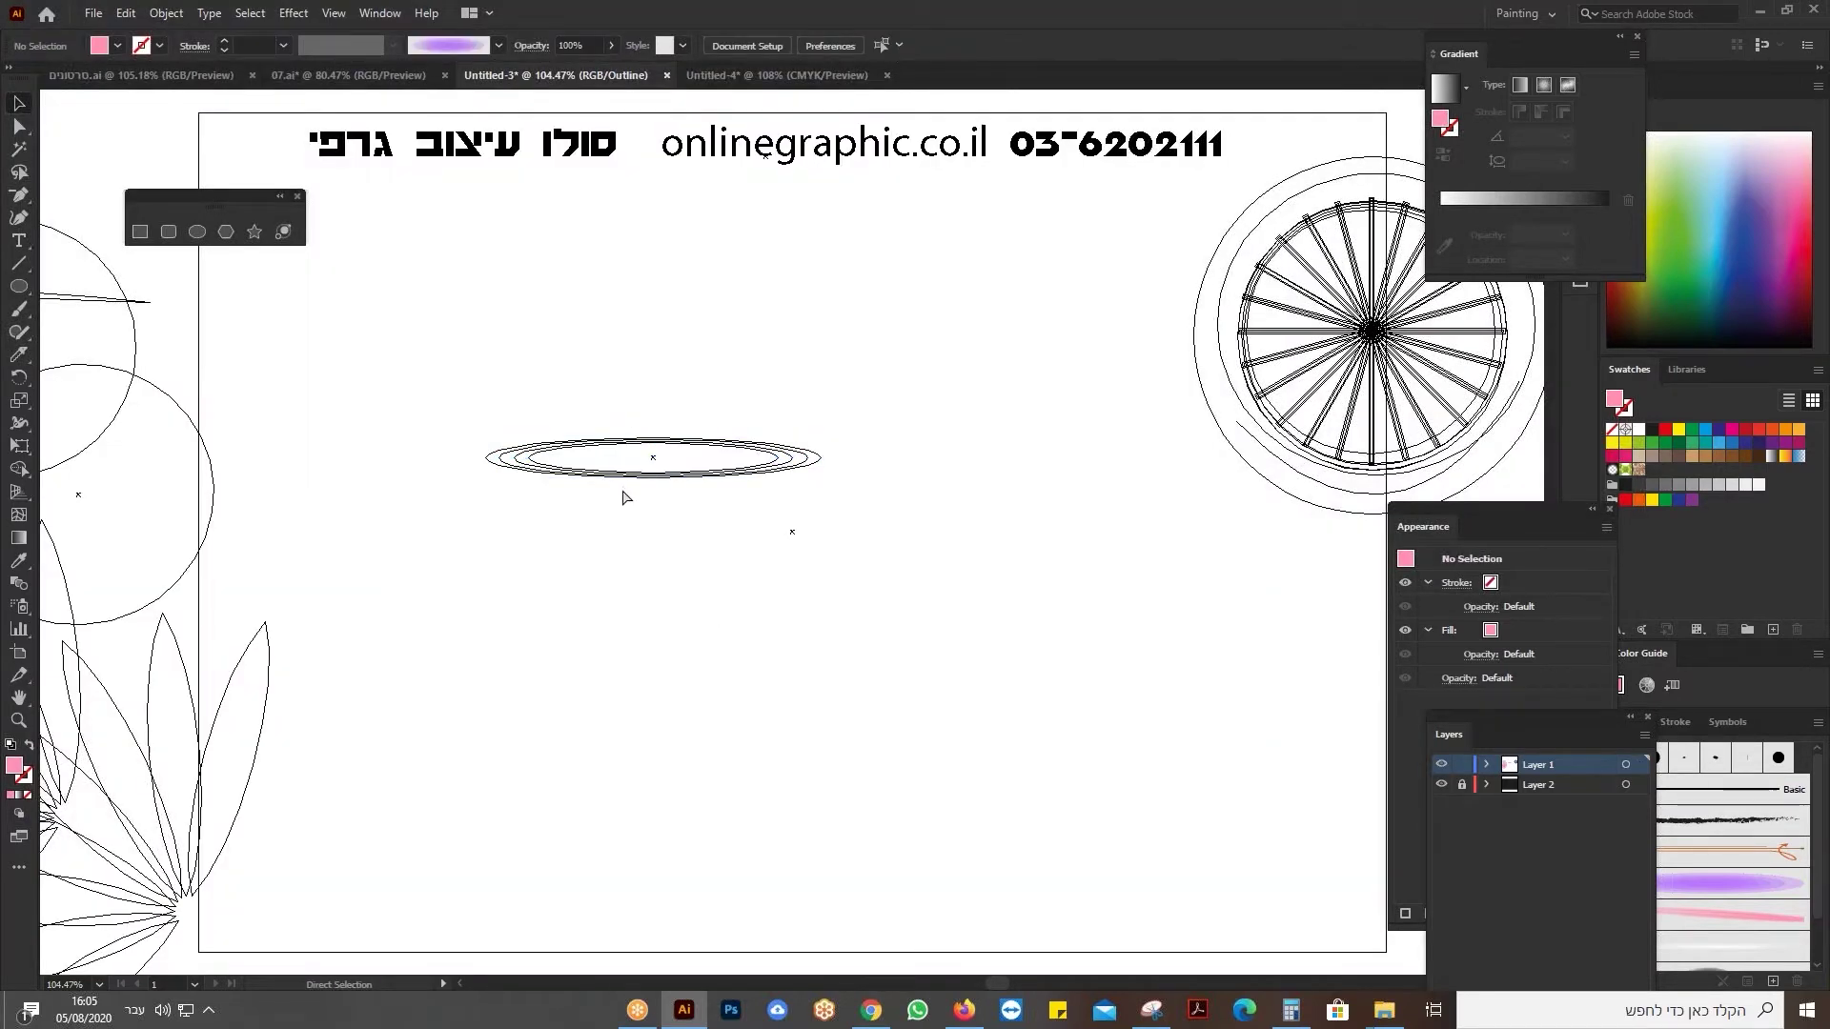
key(ctrl+y)
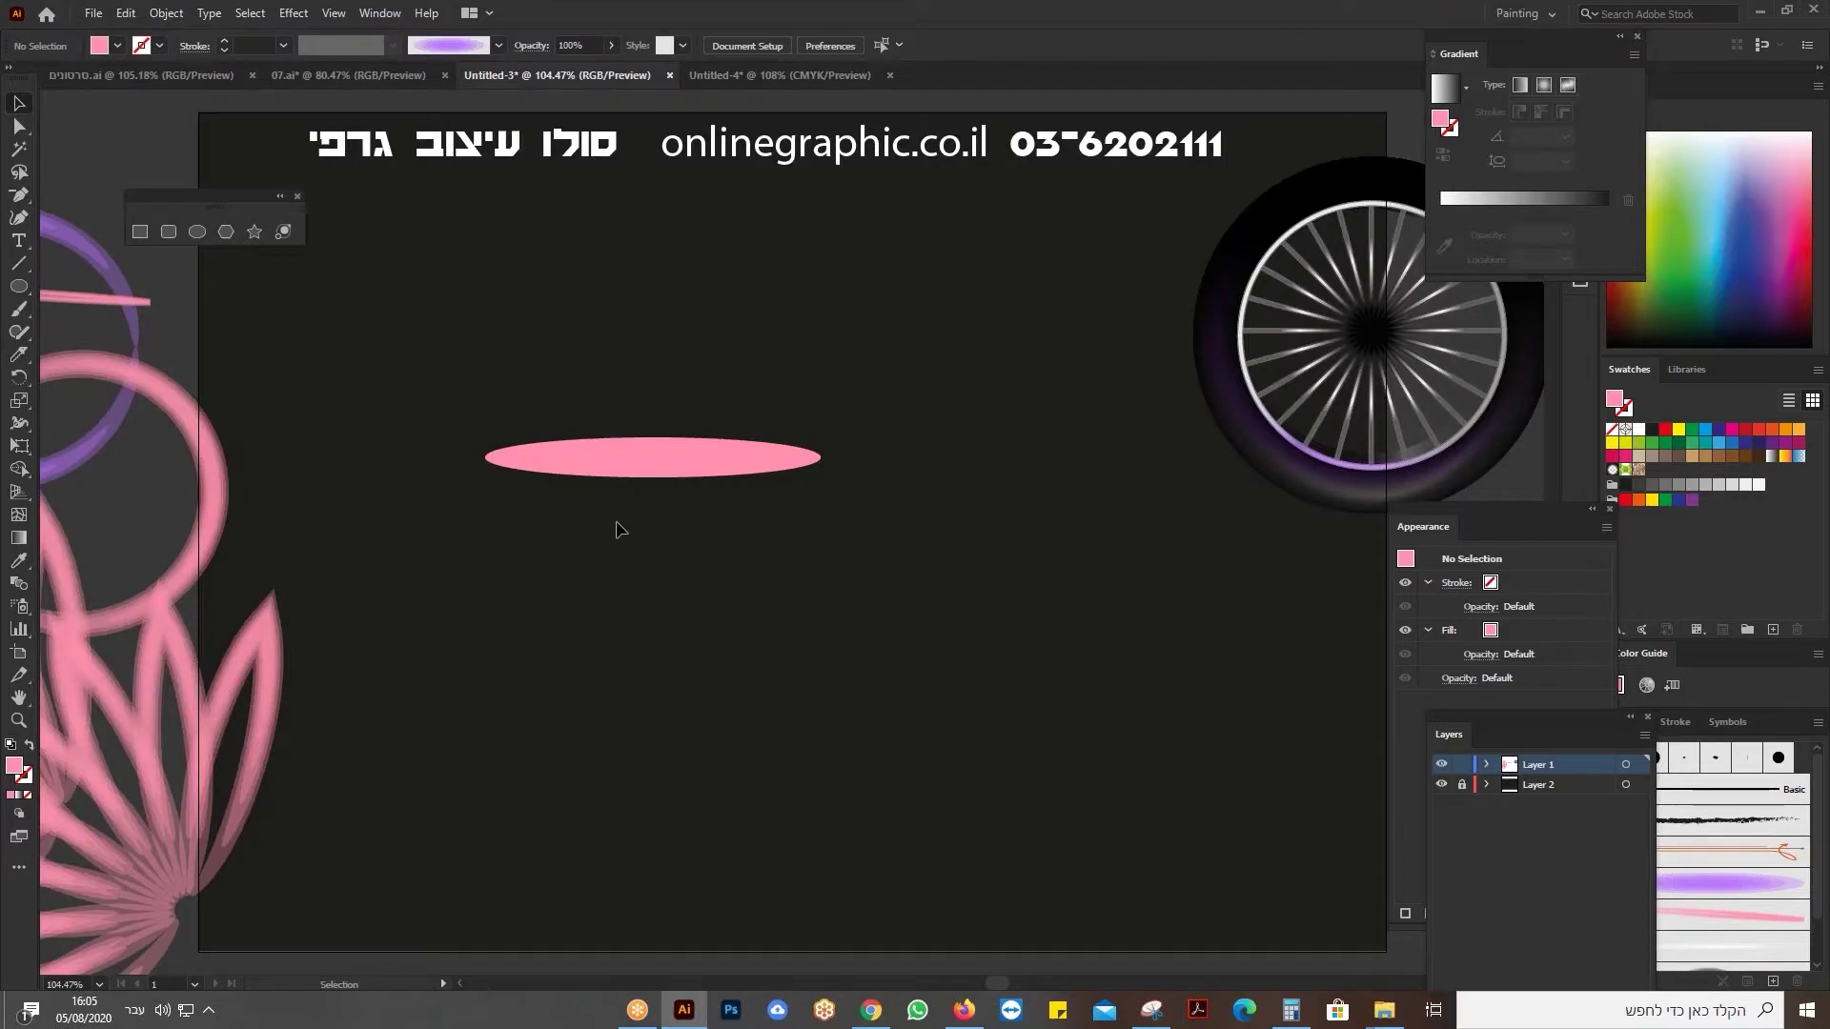
Lower the opacity of all the nested pink ellipses to 59%.
drag(620, 529, 736, 372)
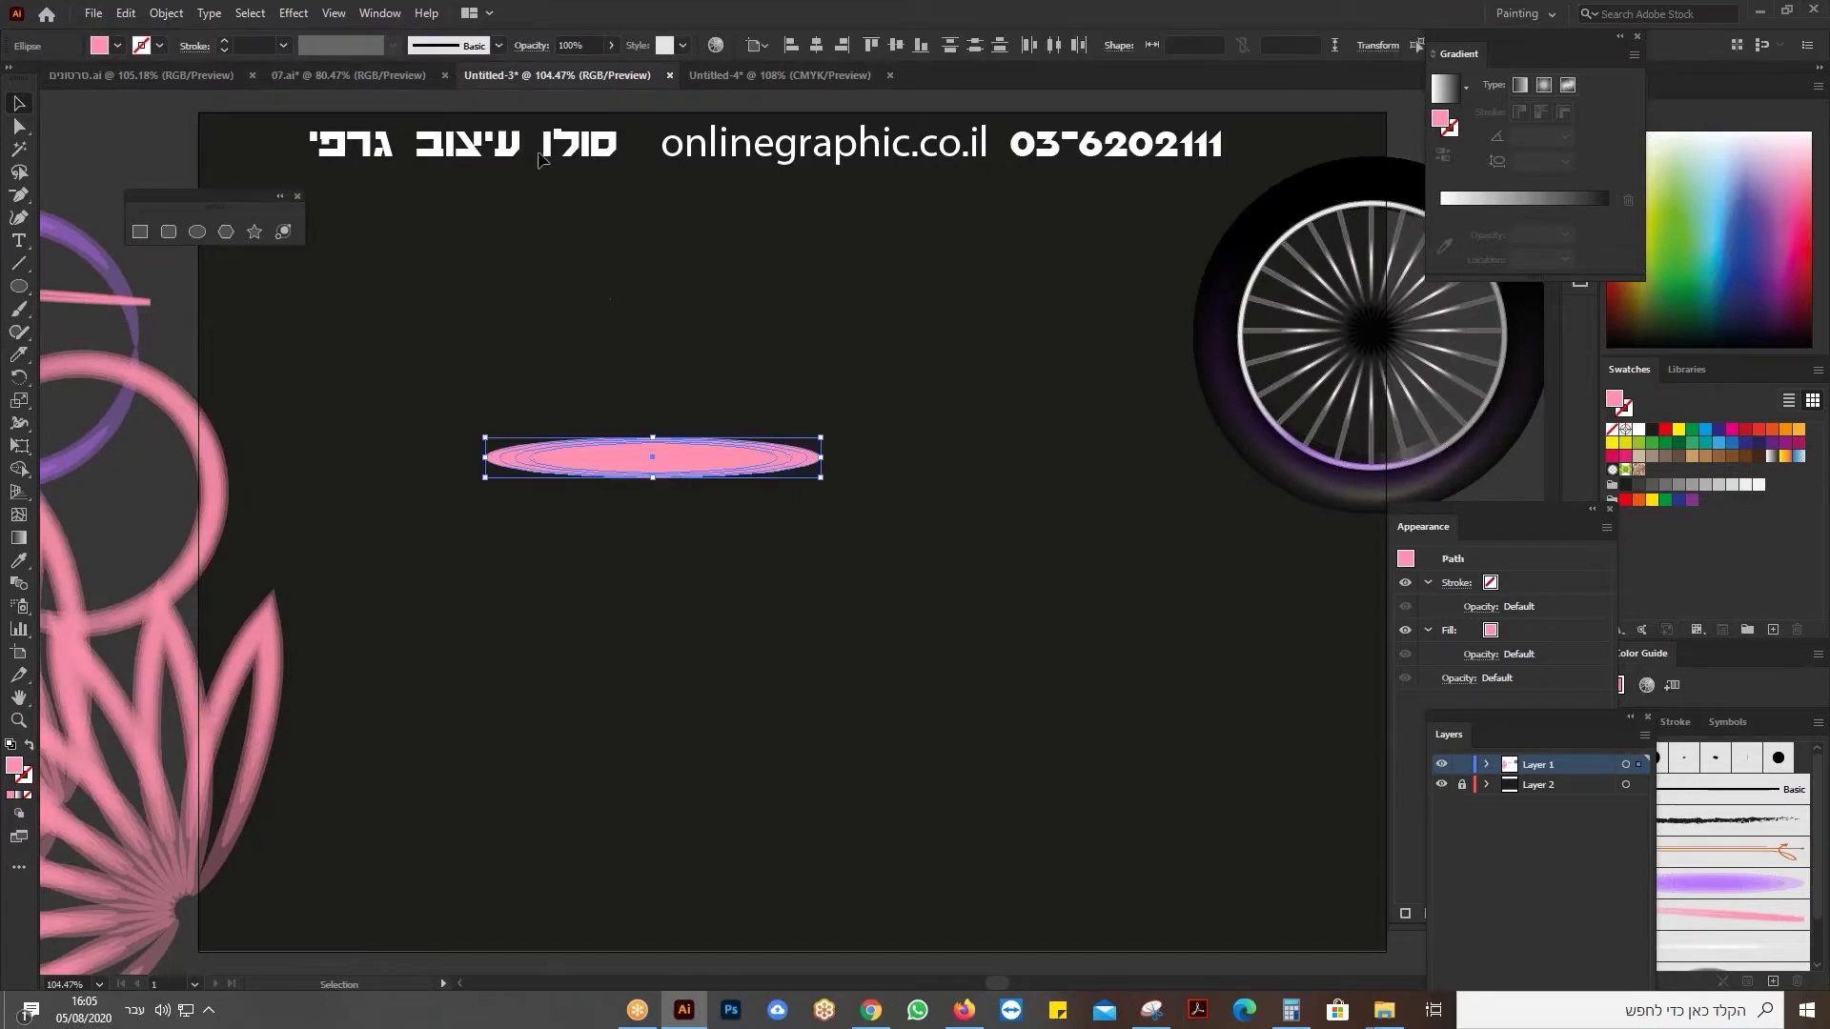
click(611, 59)
drag(611, 70, 576, 76)
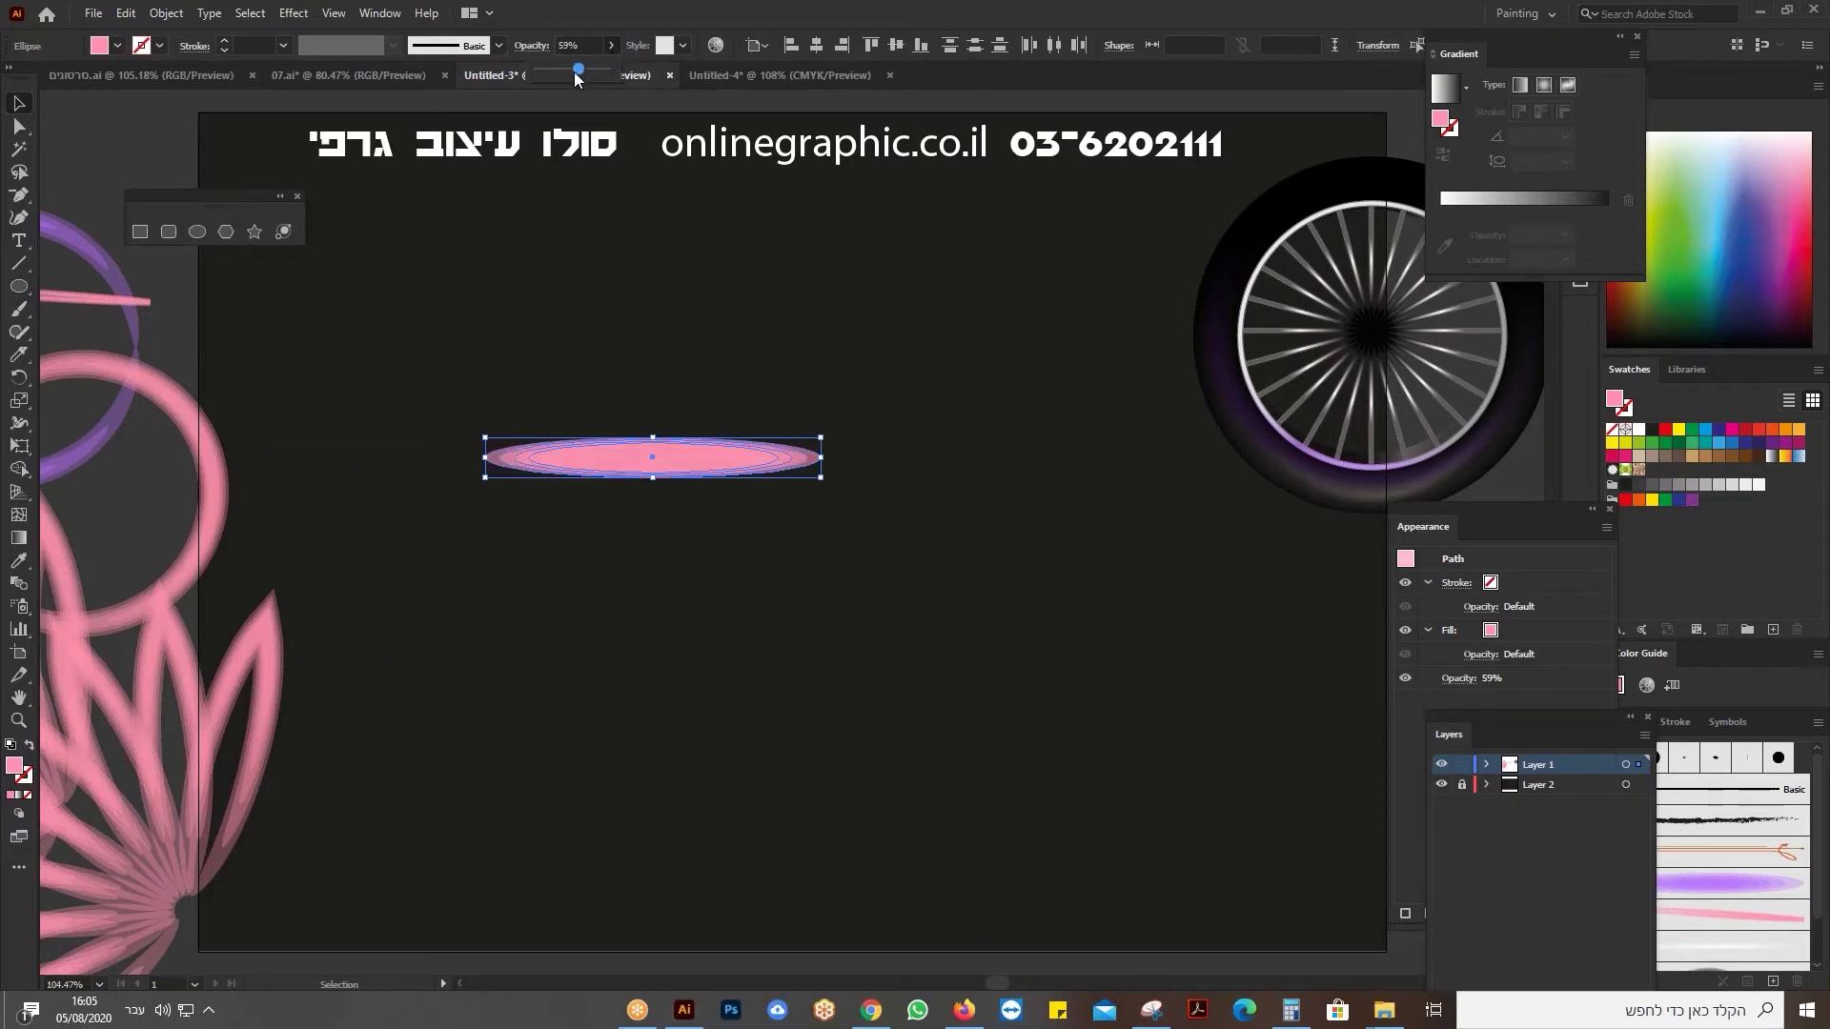
Examine the overlapping translucent edges of the nested ellipses at 600% magnification.
key(ctrl+shift+a)
key(ctrl+plus)
key(ctrl+plus)
key(ctrl+plus)
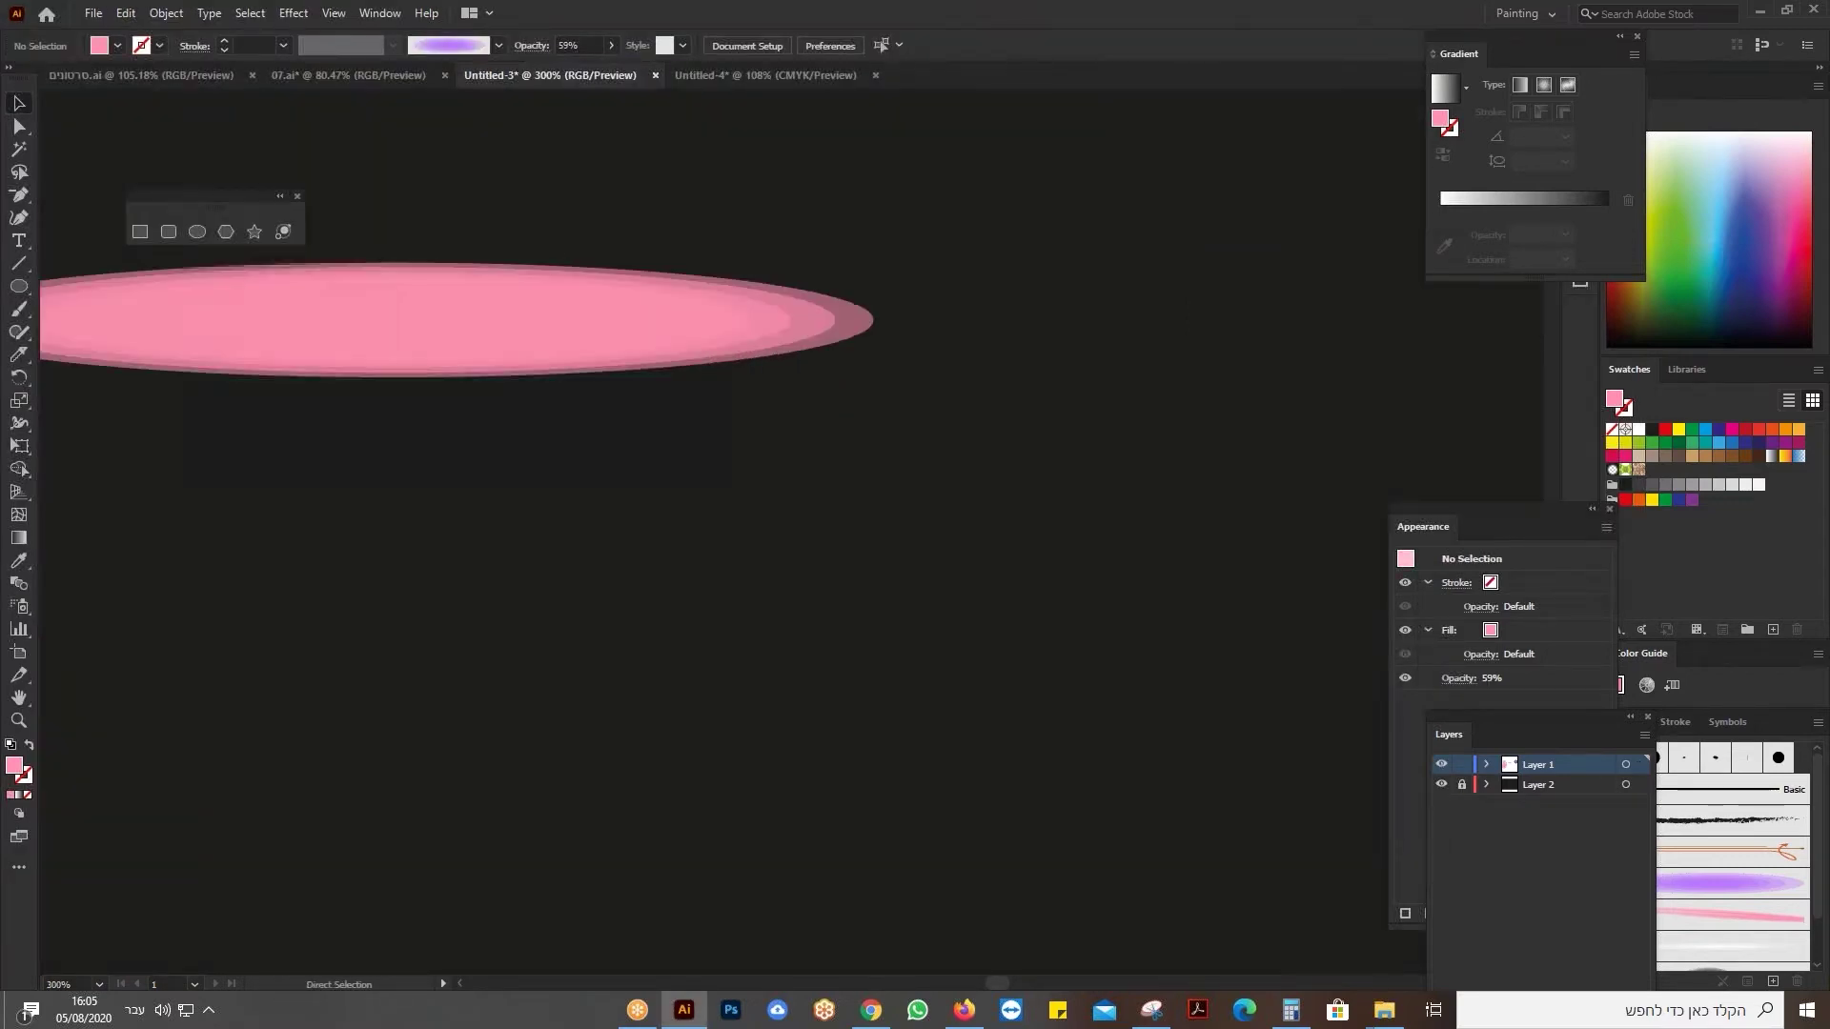
scroll(466, 486, up, 2)
scroll(466, 486, left, 3)
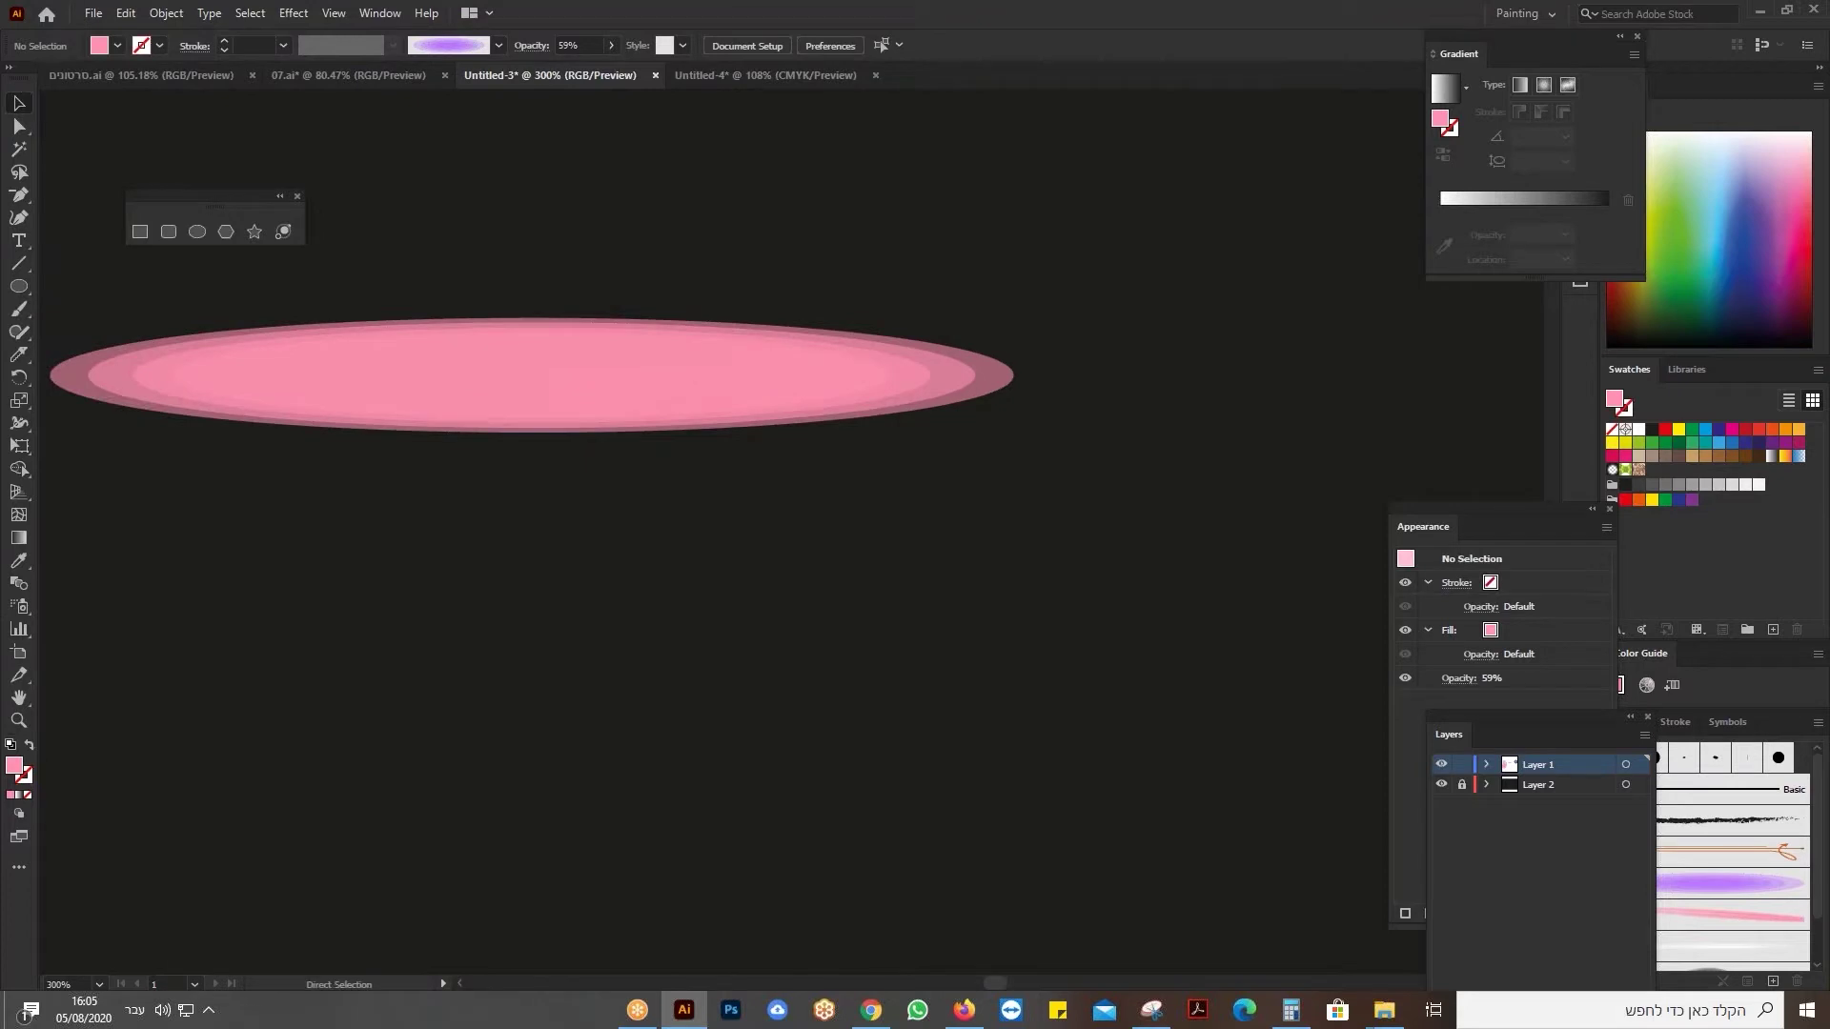
key(ctrl+plus)
key(ctrl+plus)
drag(576, 506, 833, 572)
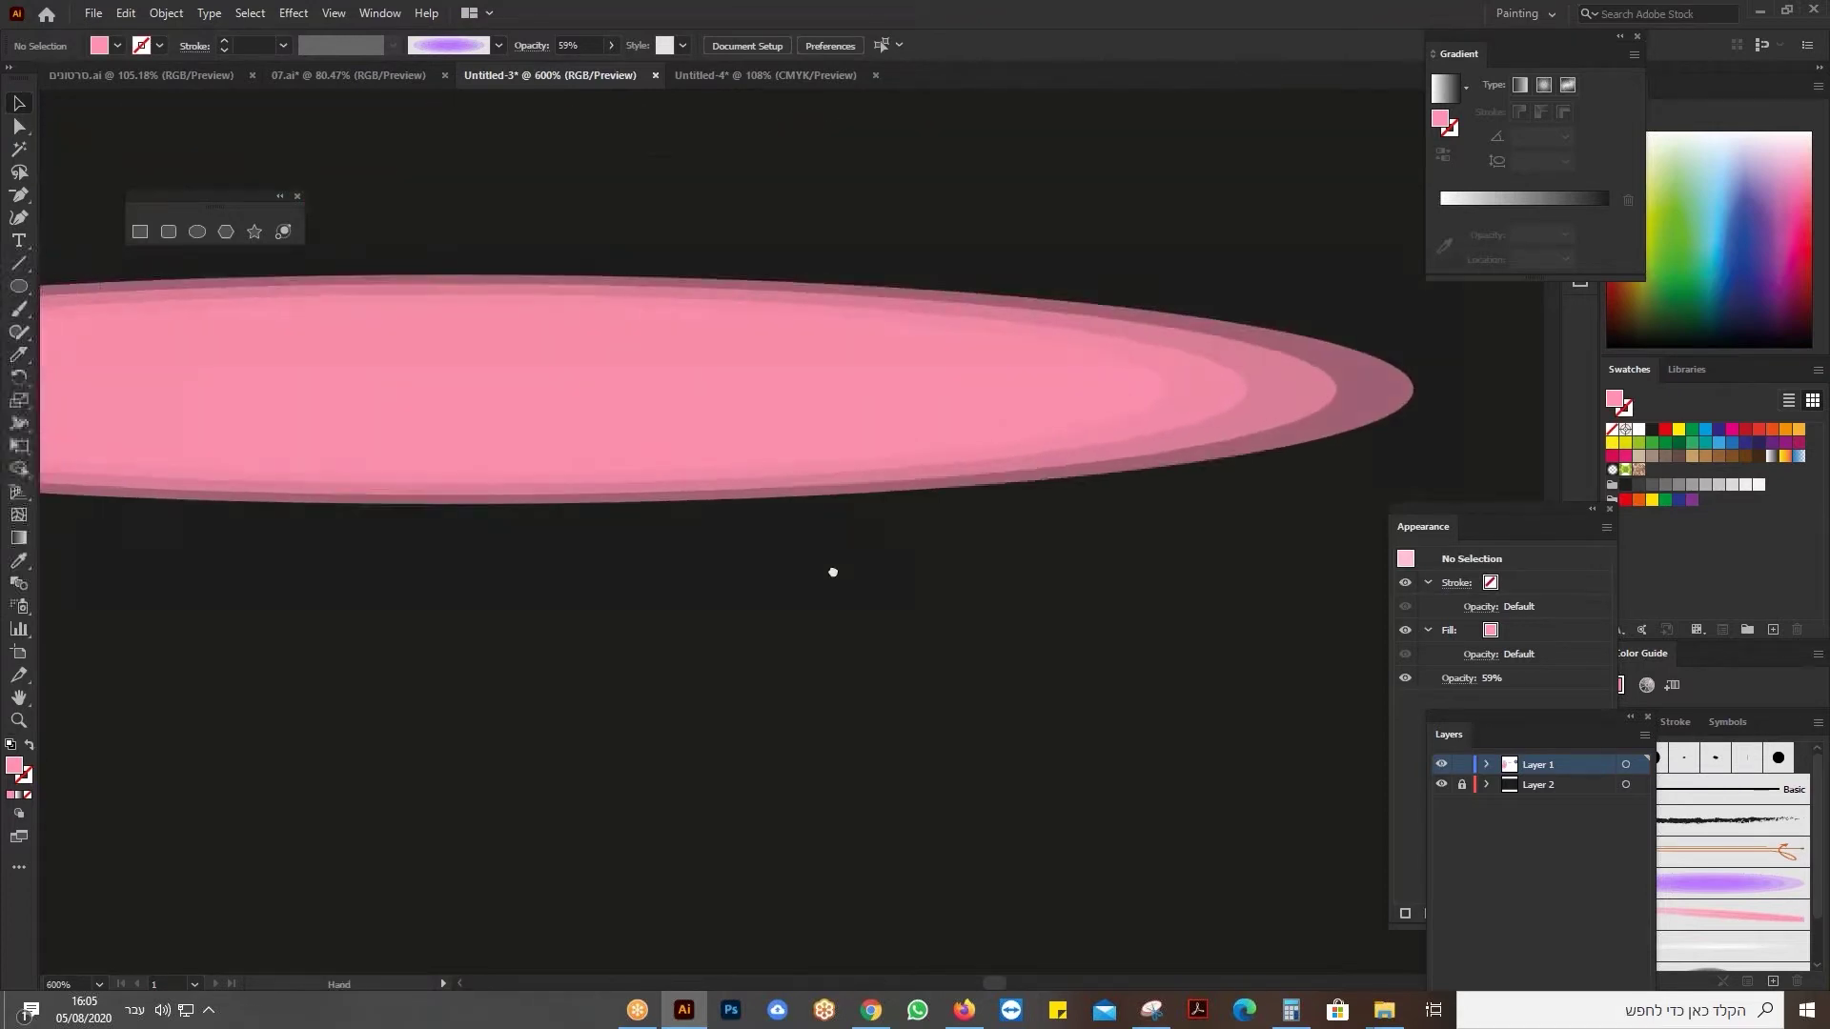
Reduce the opacity of all the nested ellipses to 27% and return to the full artboard view.
drag(466, 204, 677, 608)
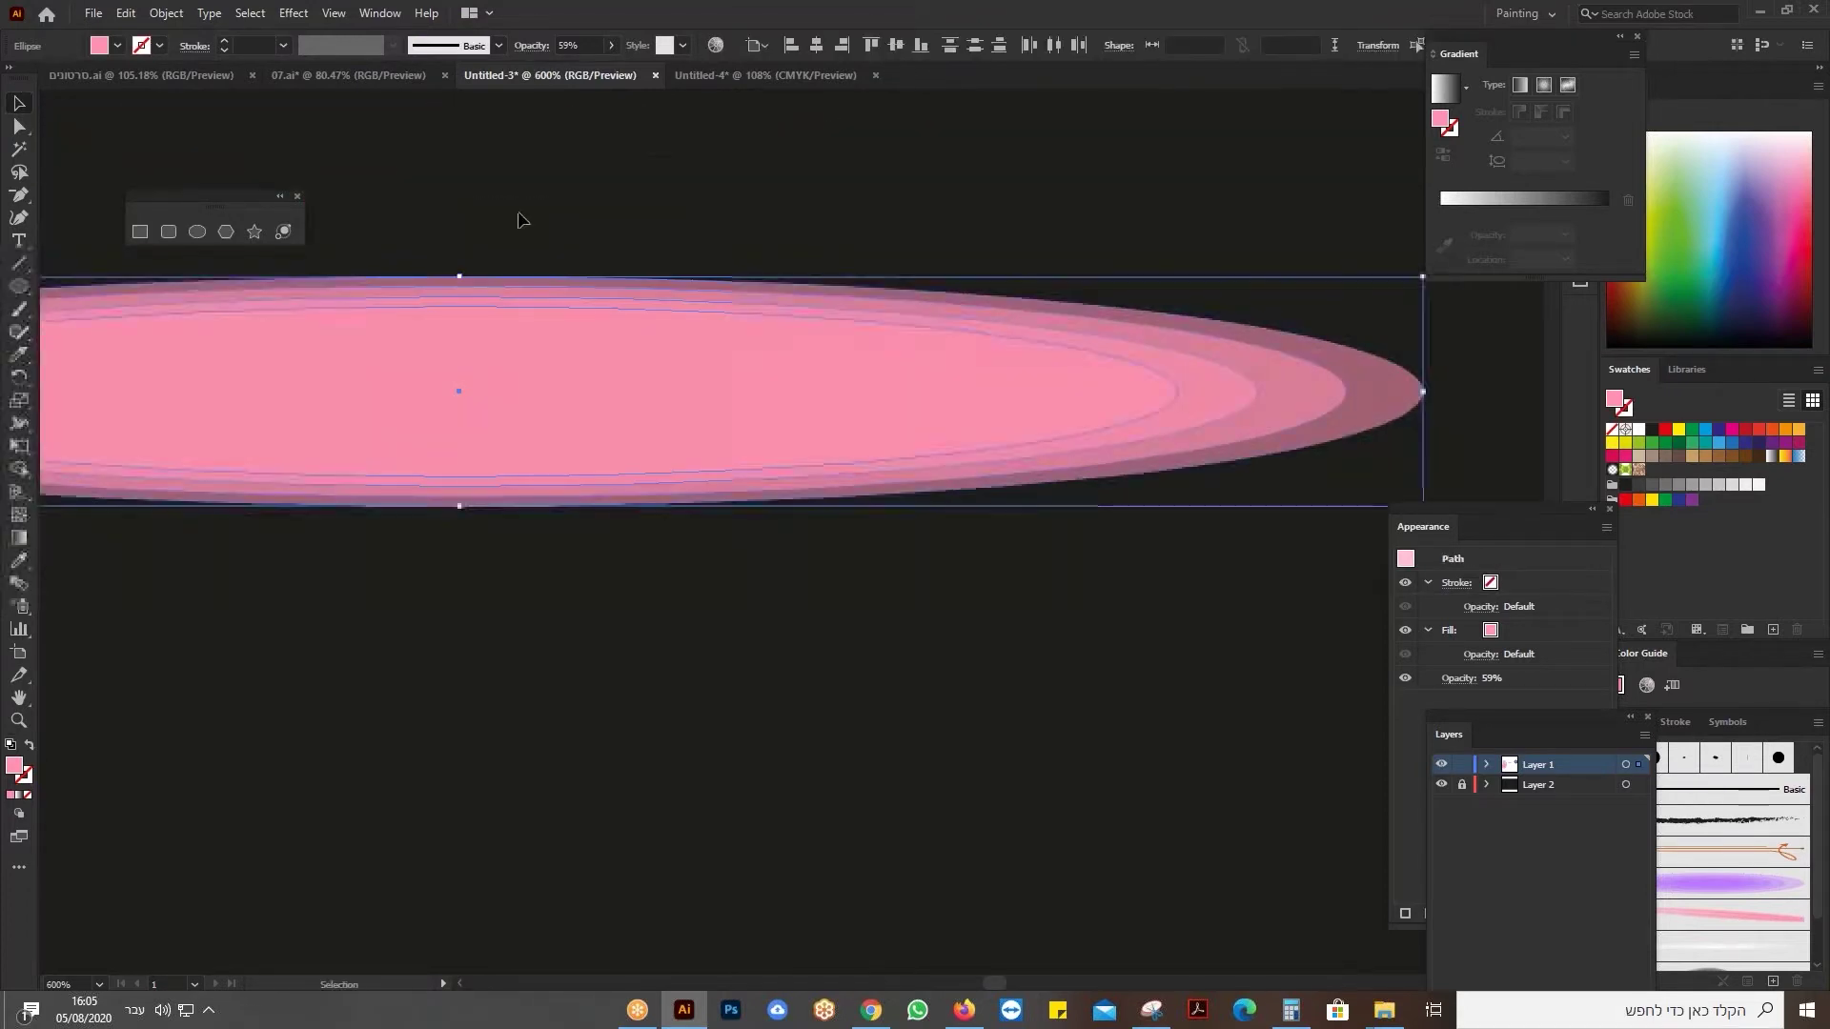
click(611, 45)
drag(579, 73, 553, 72)
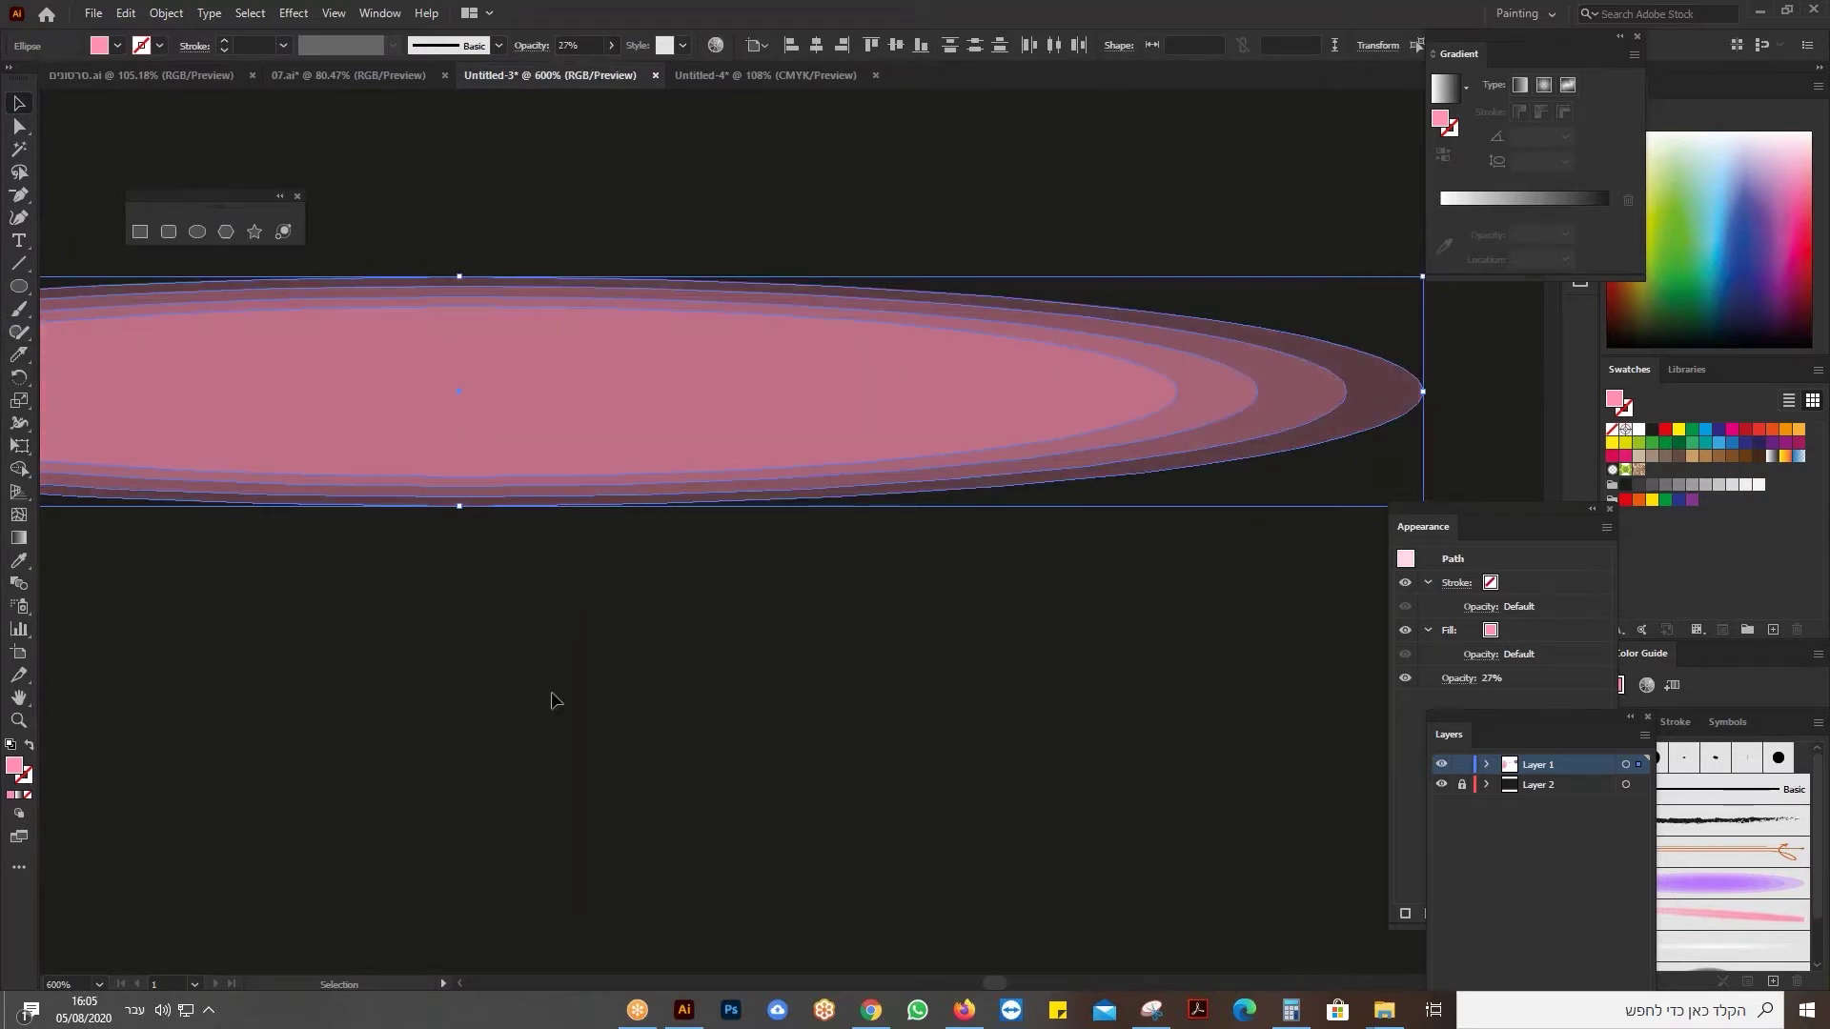
click(620, 632)
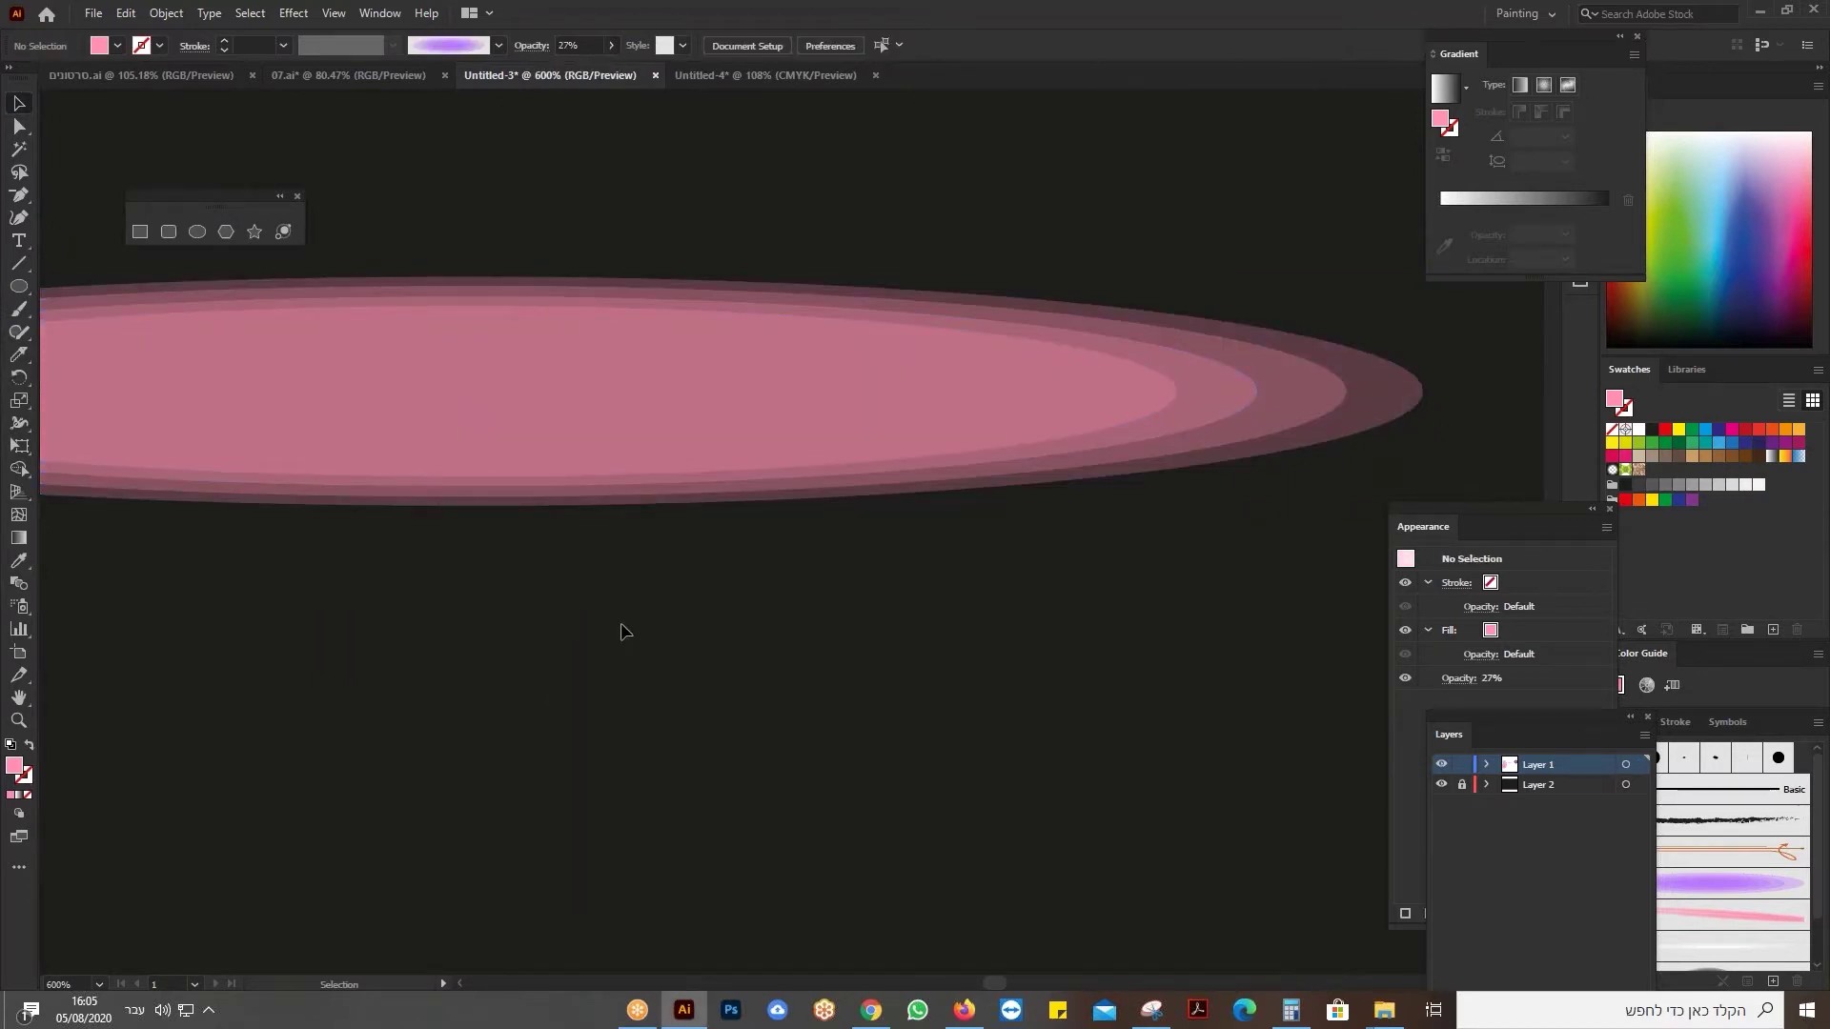
key(ctrl+0)
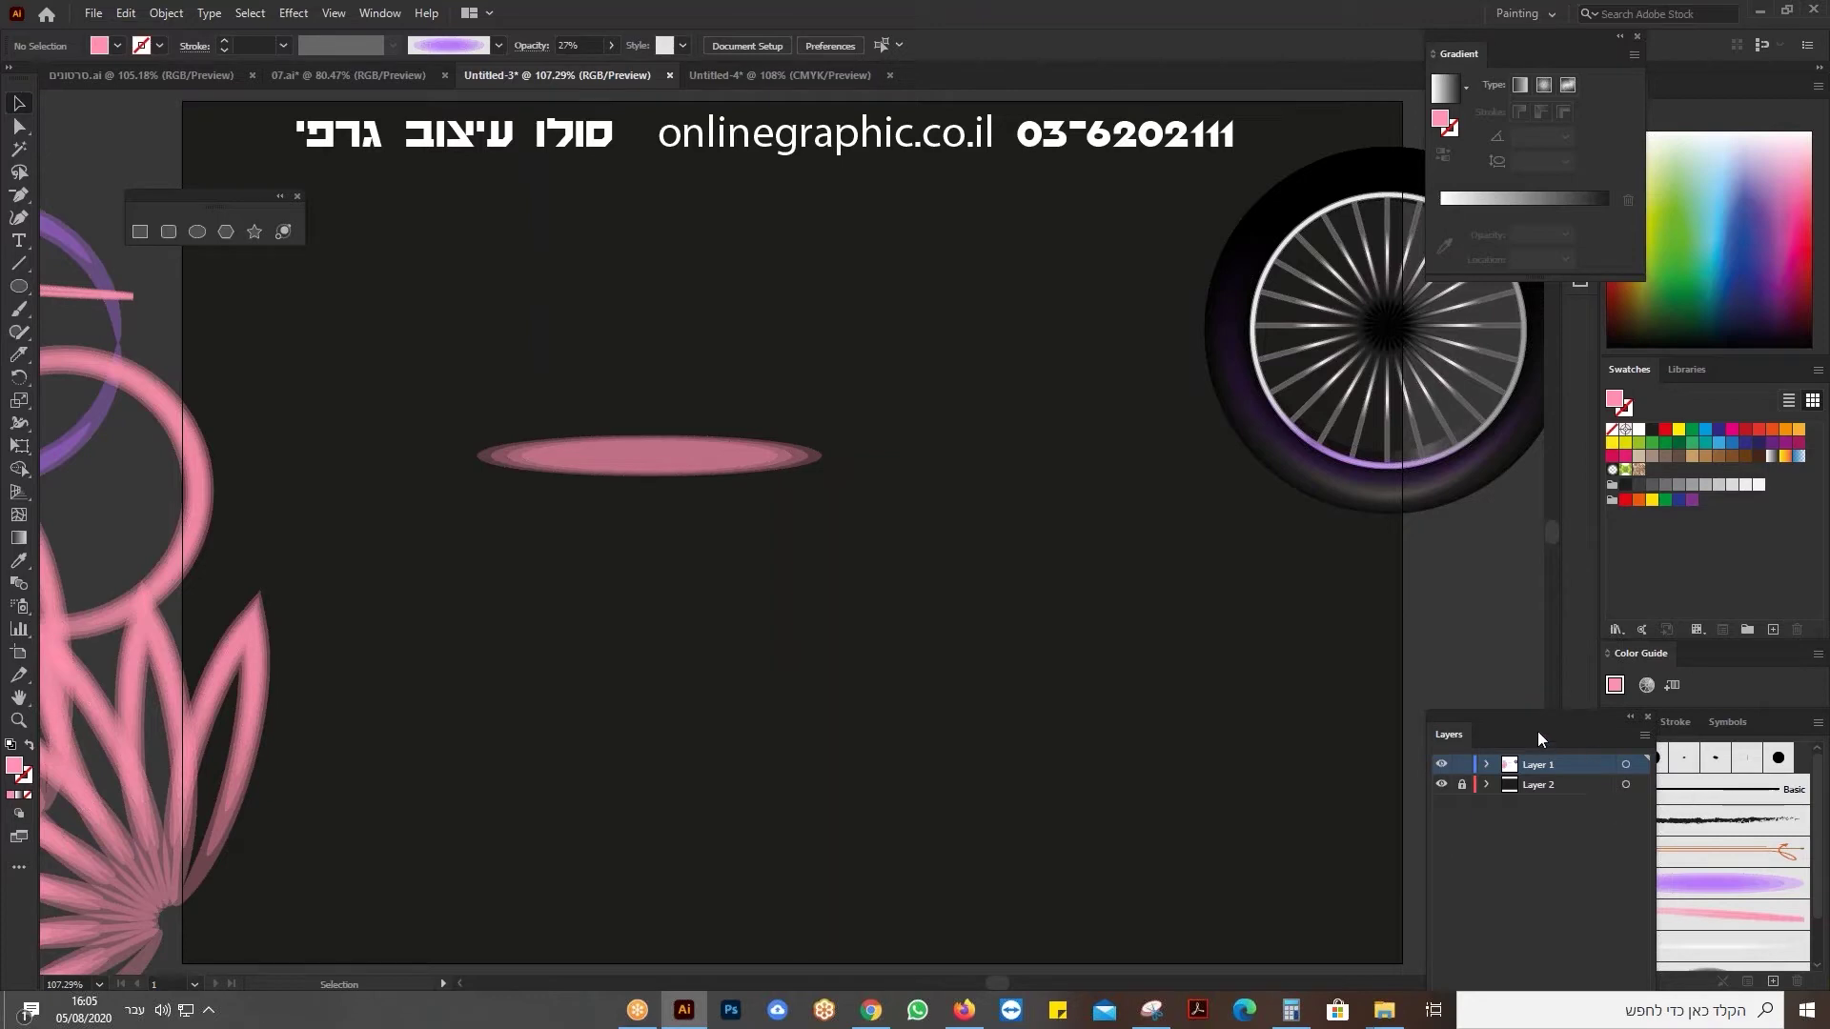
Detach the Brushes panel to float over the artboard's right edge, and move the Layers panel beside it below the swatches.
drag(1537, 730, 1529, 853)
drag(1625, 722, 963, 577)
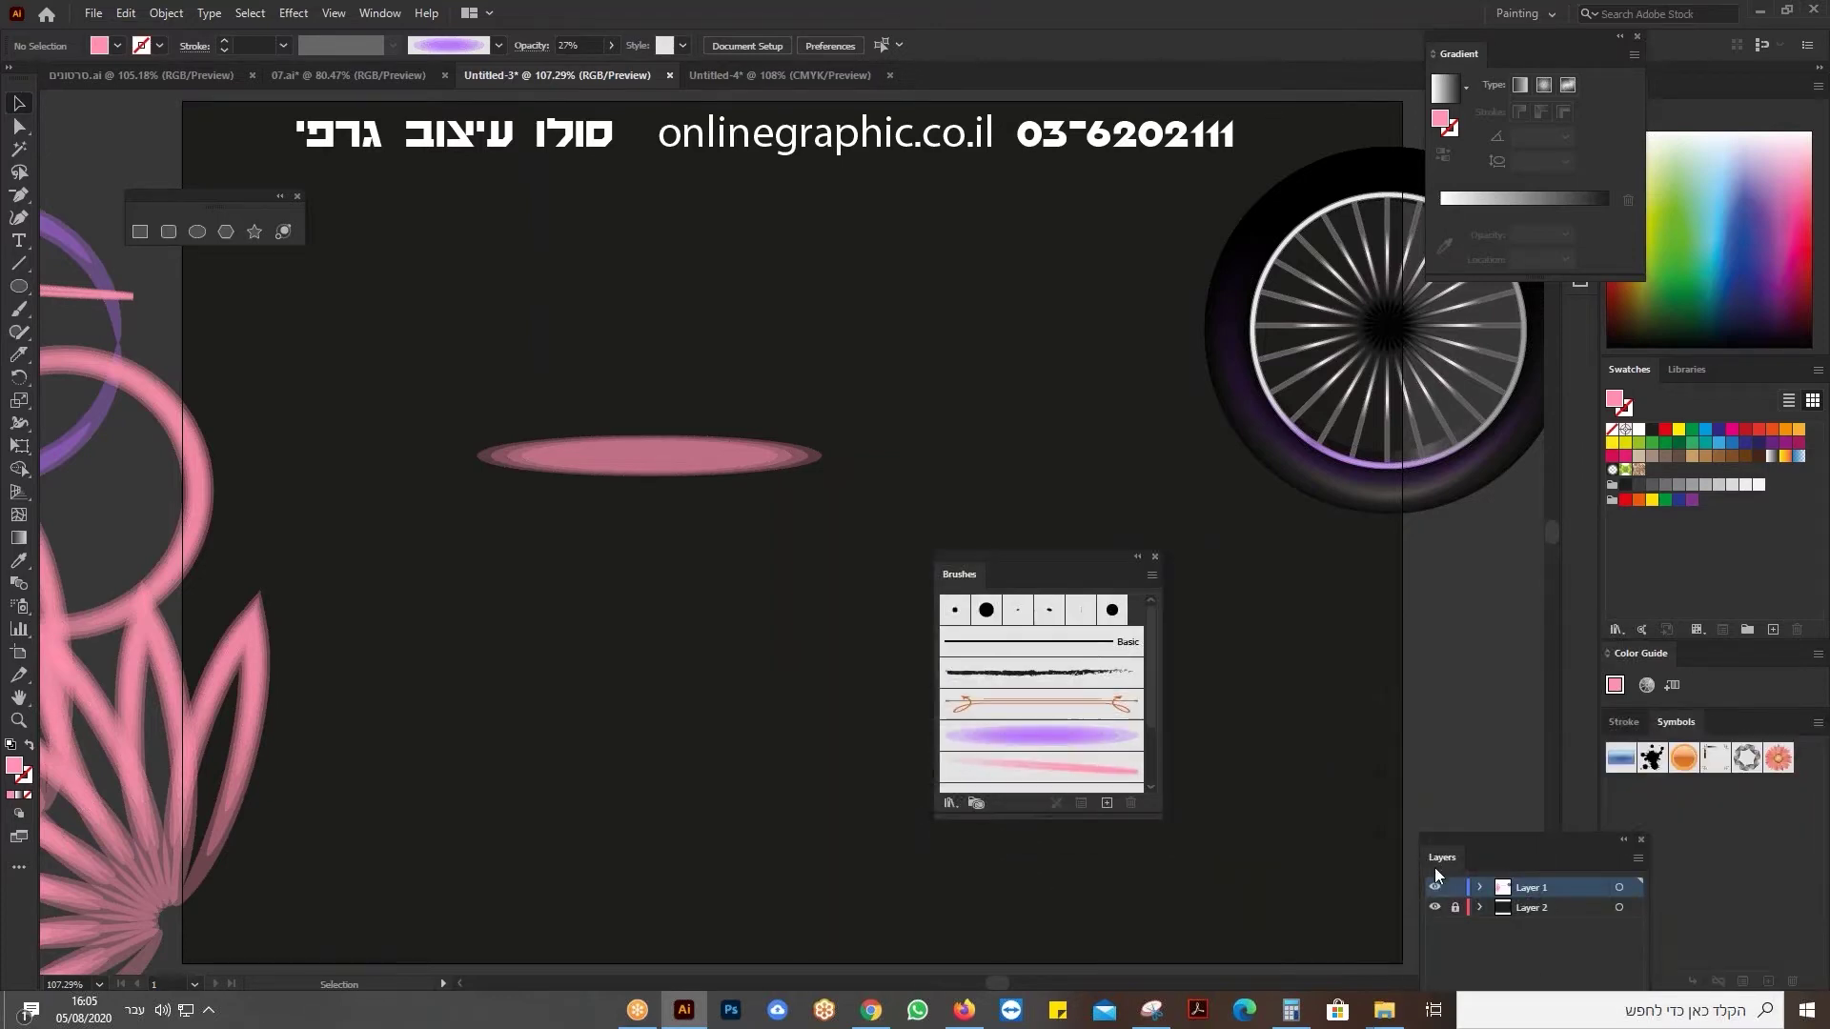
mouse_move(1433, 864)
mouse_down()
mouse_move(1523, 695)
mouse_move(1587, 630)
mouse_up()
drag(1011, 558, 1231, 581)
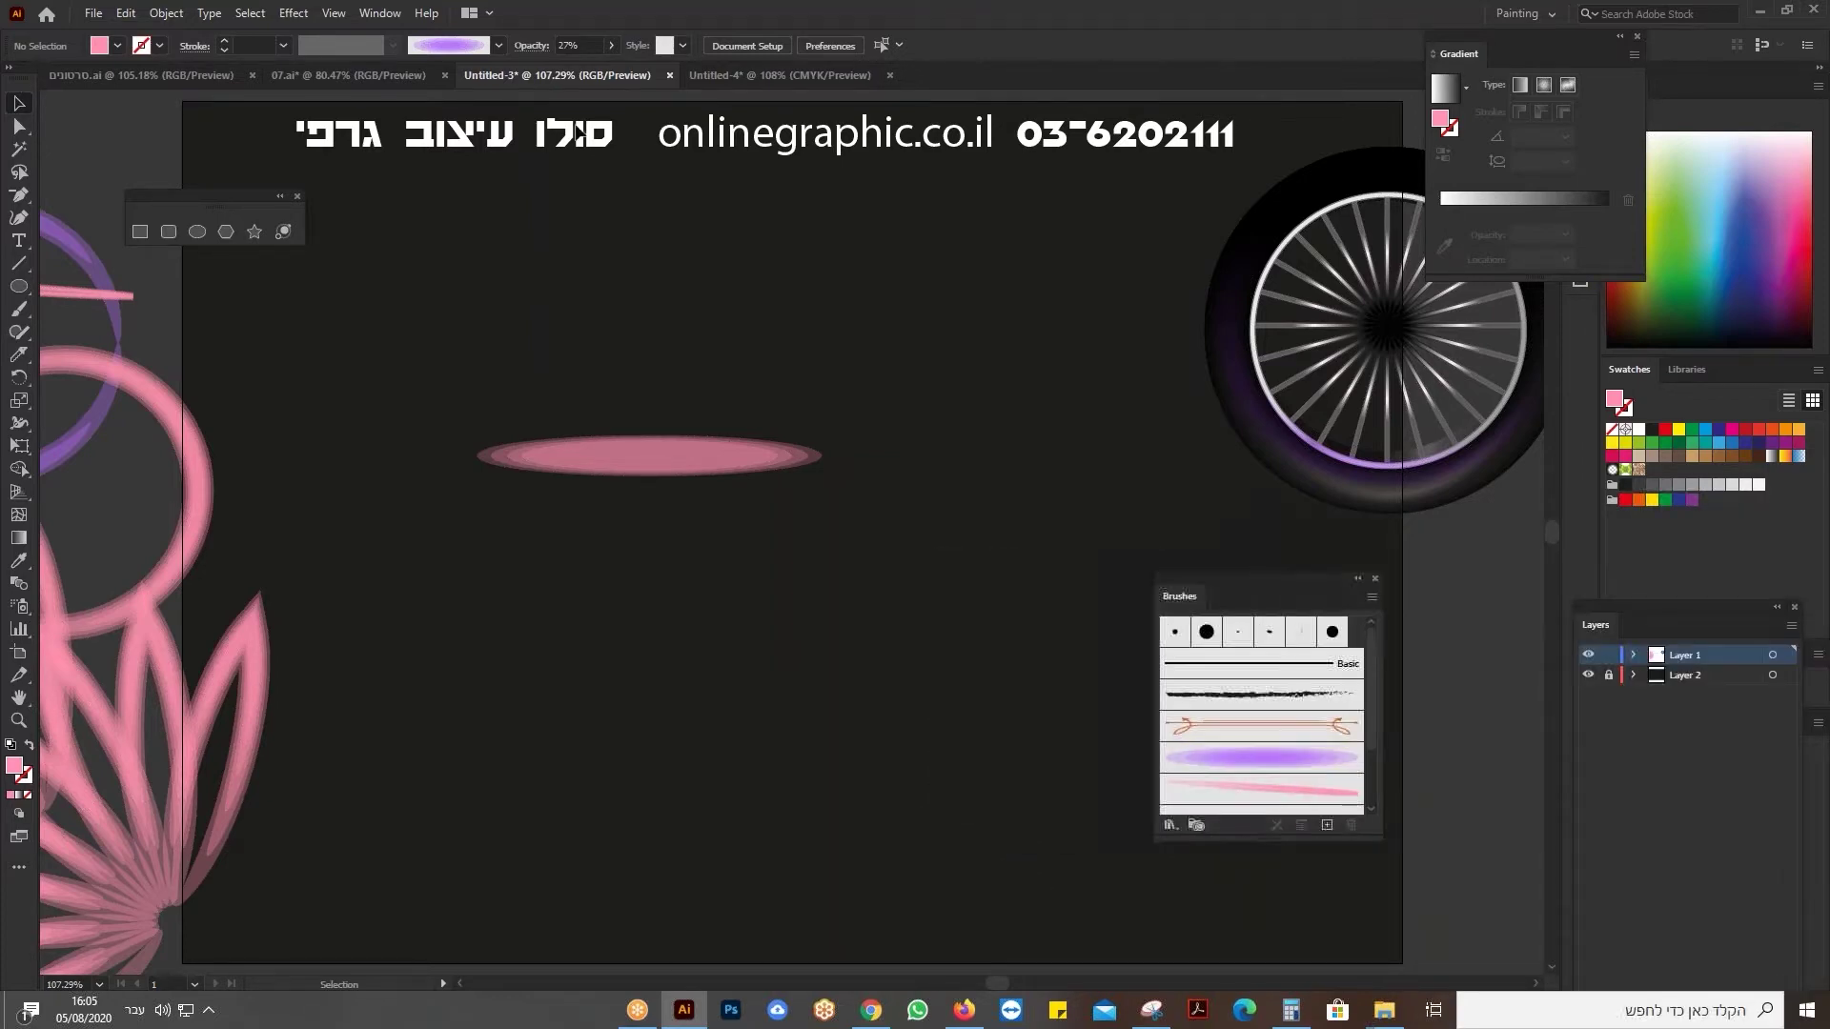
click(379, 13)
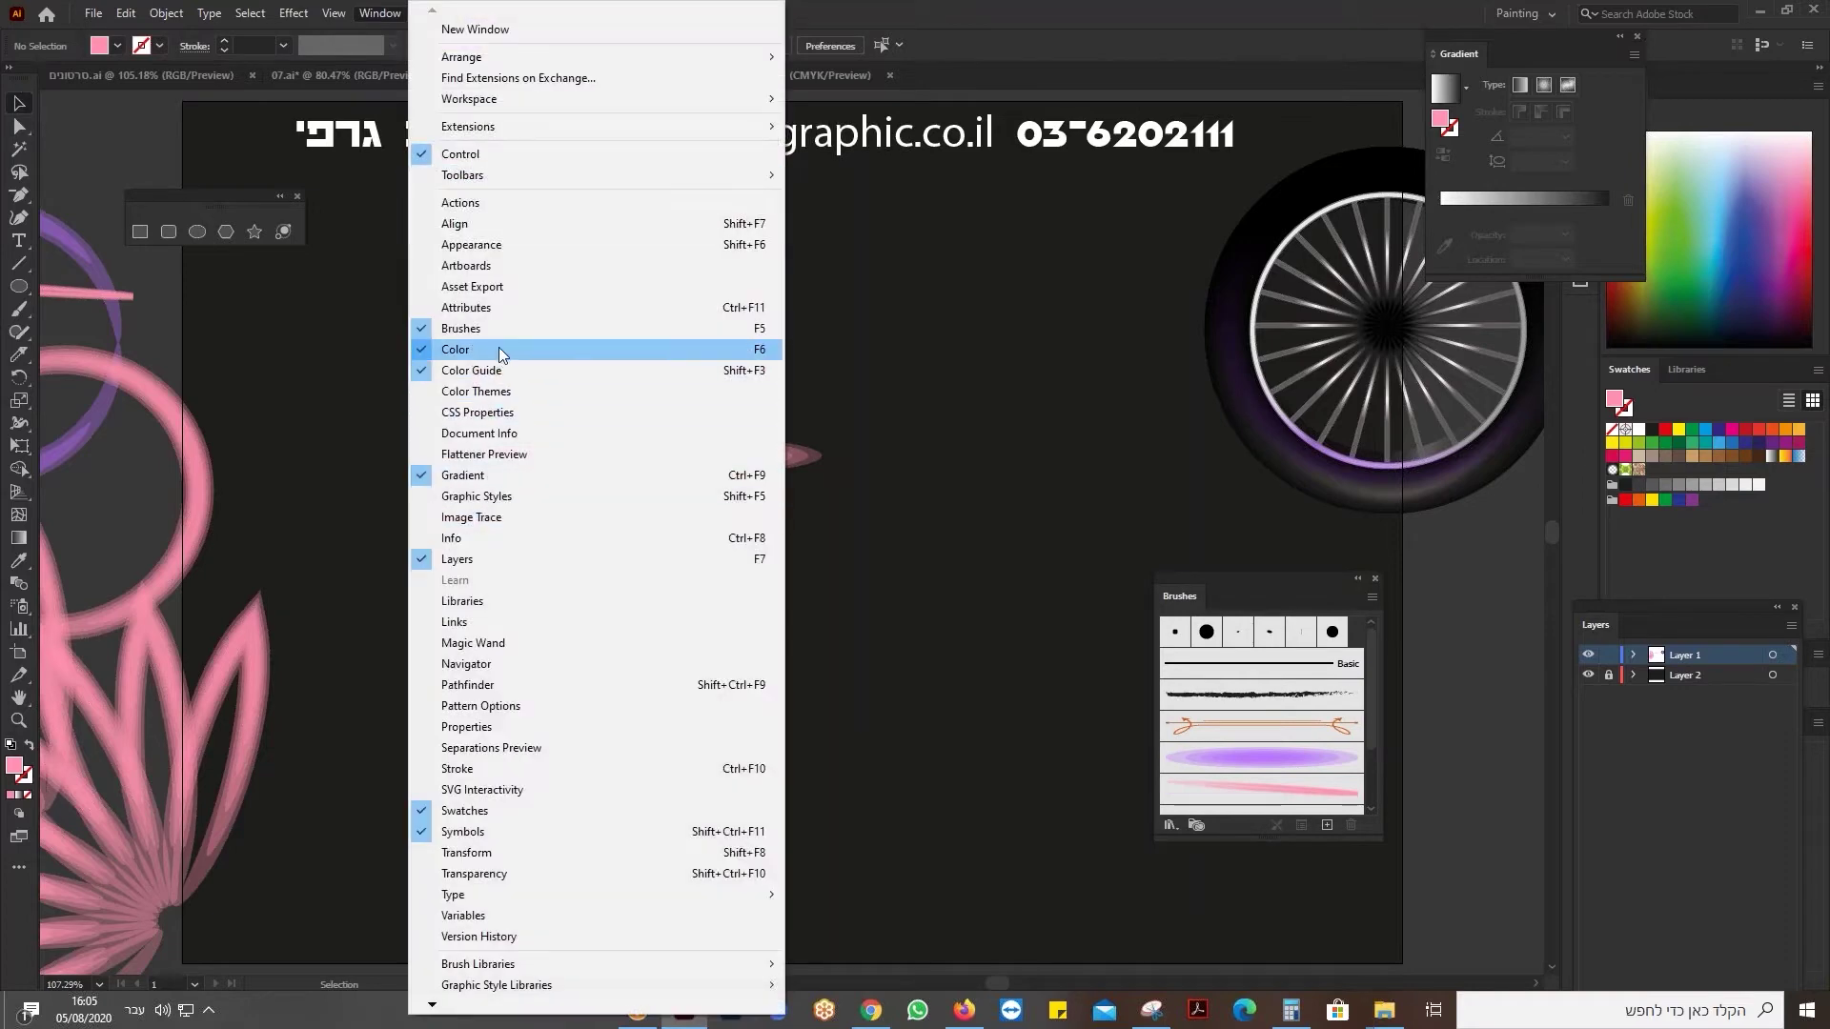
mouse_move(1284, 594)
mouse_down()
mouse_move(1357, 593)
mouse_move(1406, 562)
mouse_up()
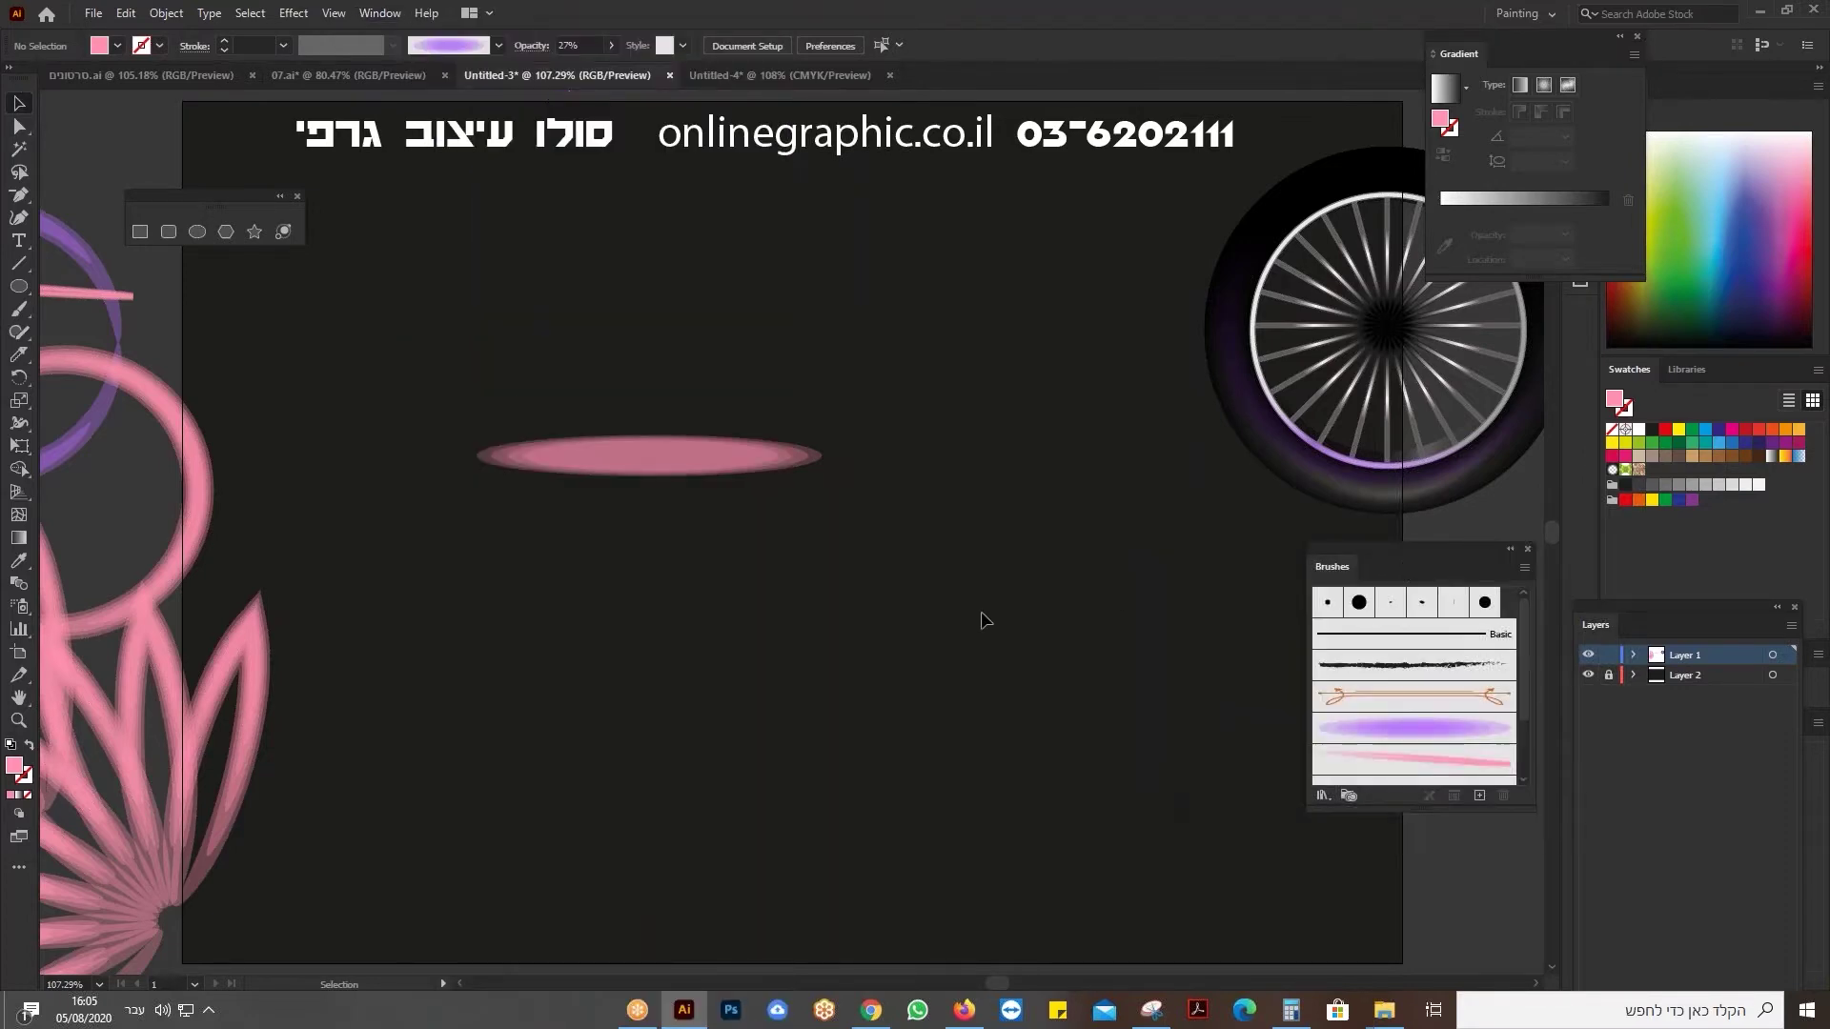
Set the opacity of all the nested ellipses to 19%.
drag(522, 371, 734, 500)
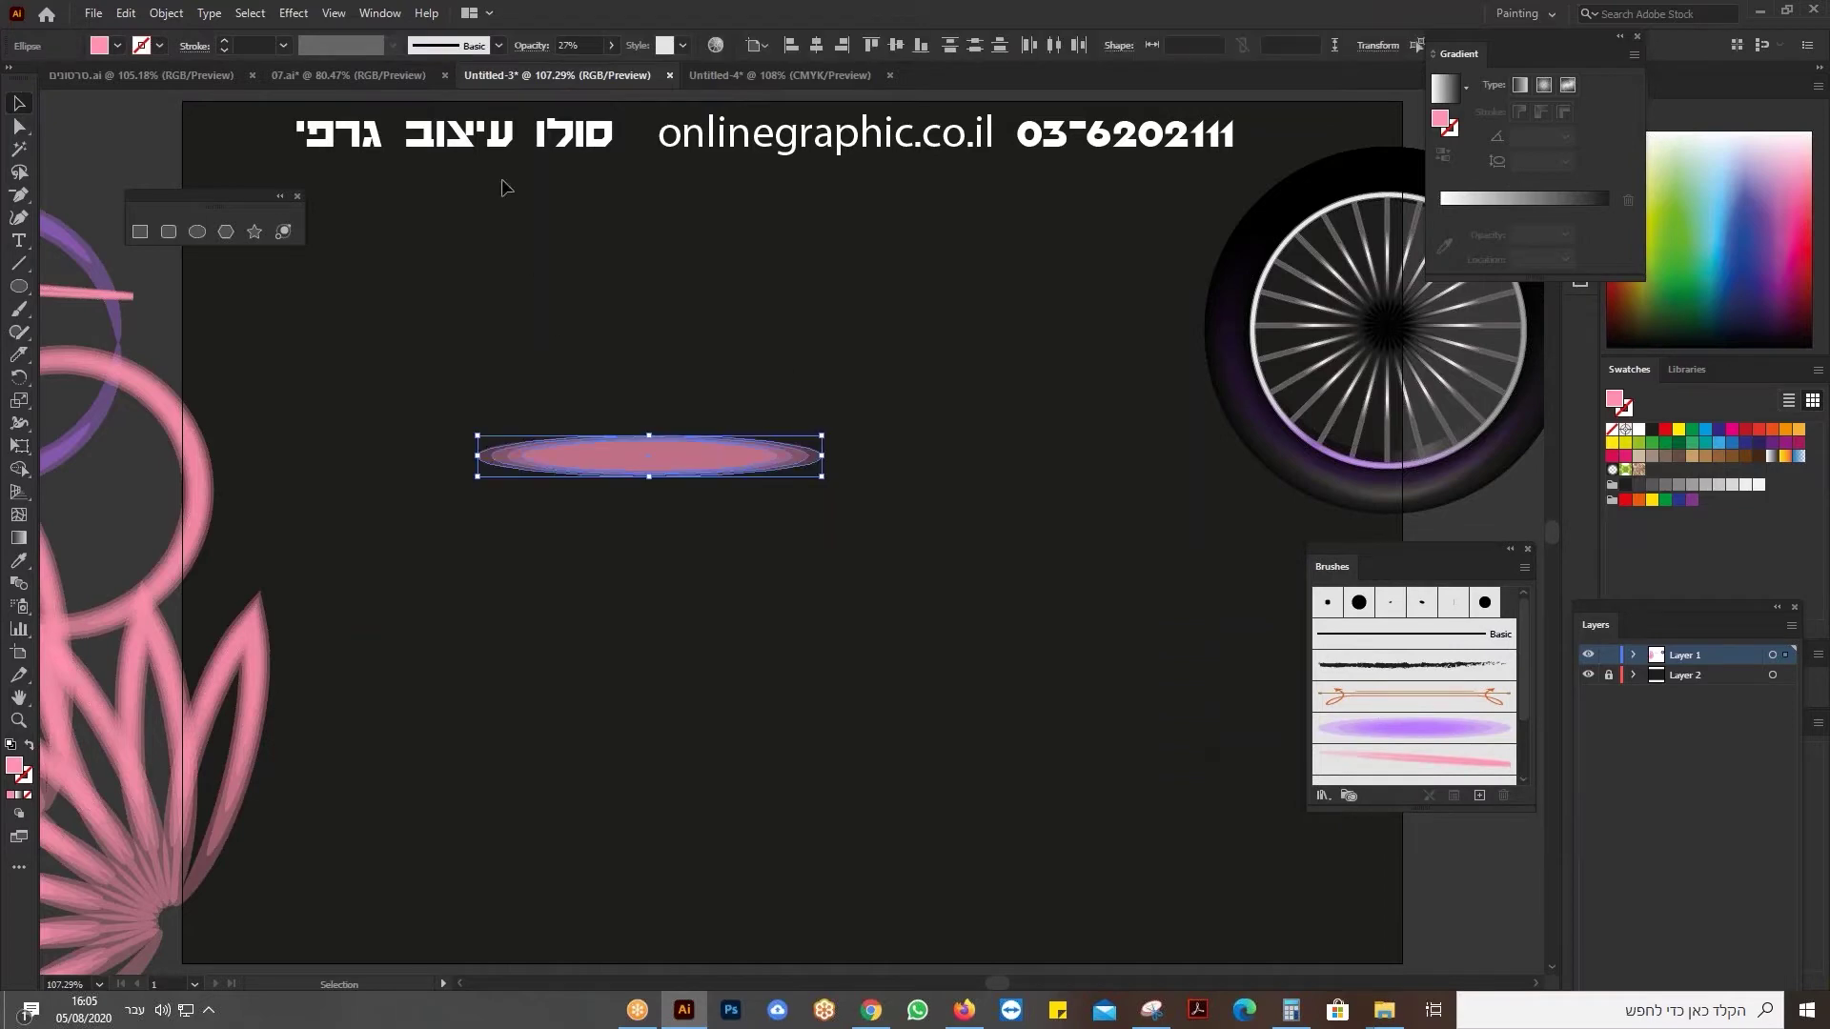
click(611, 45)
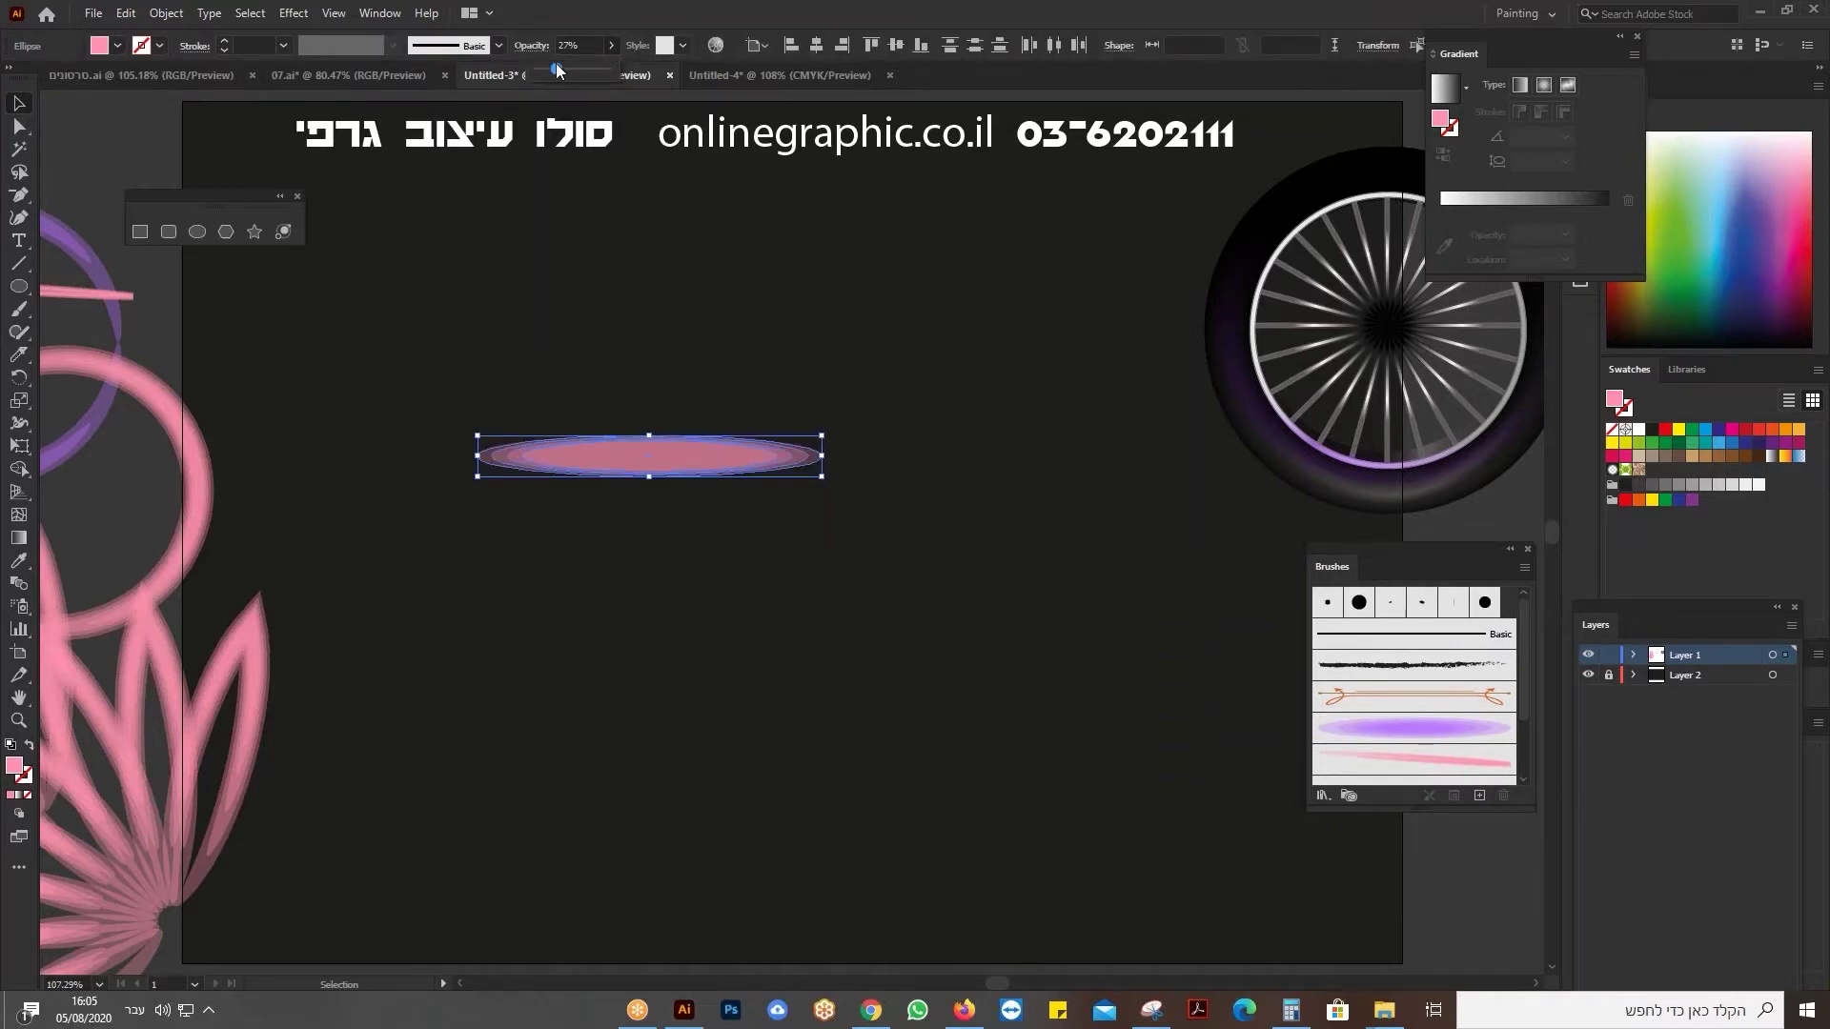
click(628, 386)
click(637, 675)
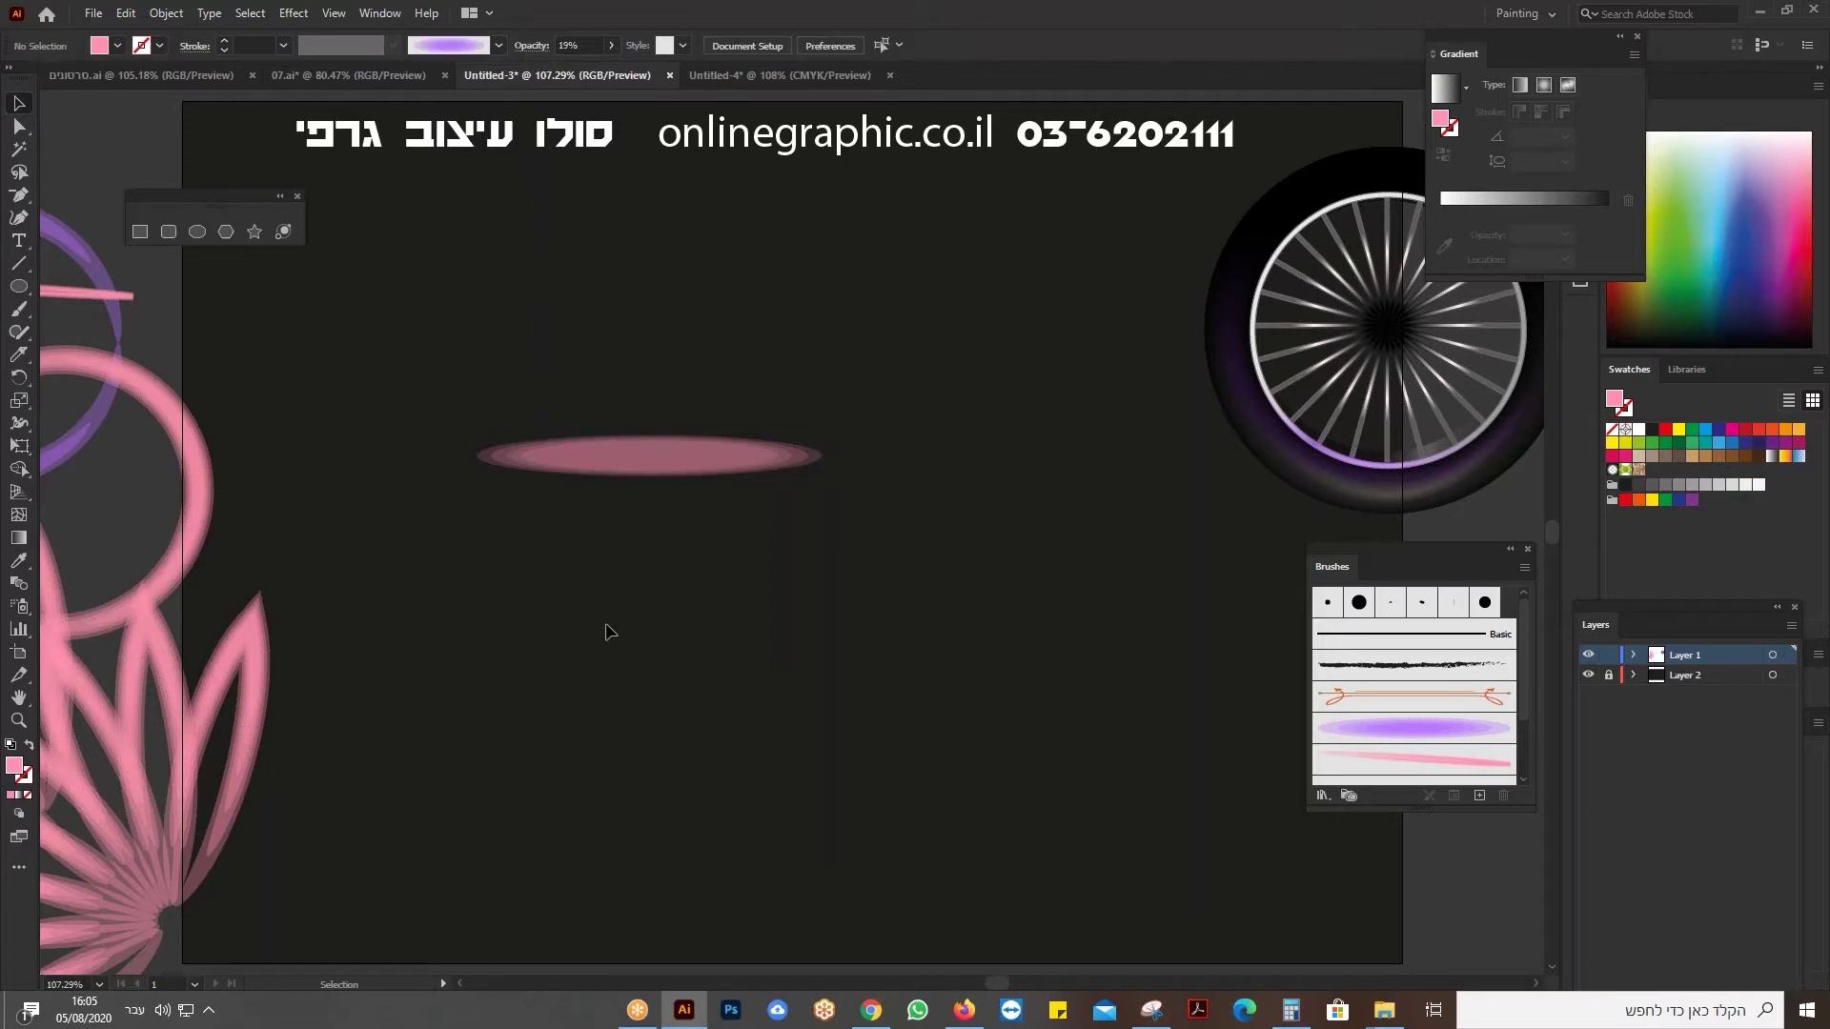
Create an art brush with Hue Shift colorization from the nested pink ellipses and delete the source ellipses from the artboard.
drag(514, 368, 764, 564)
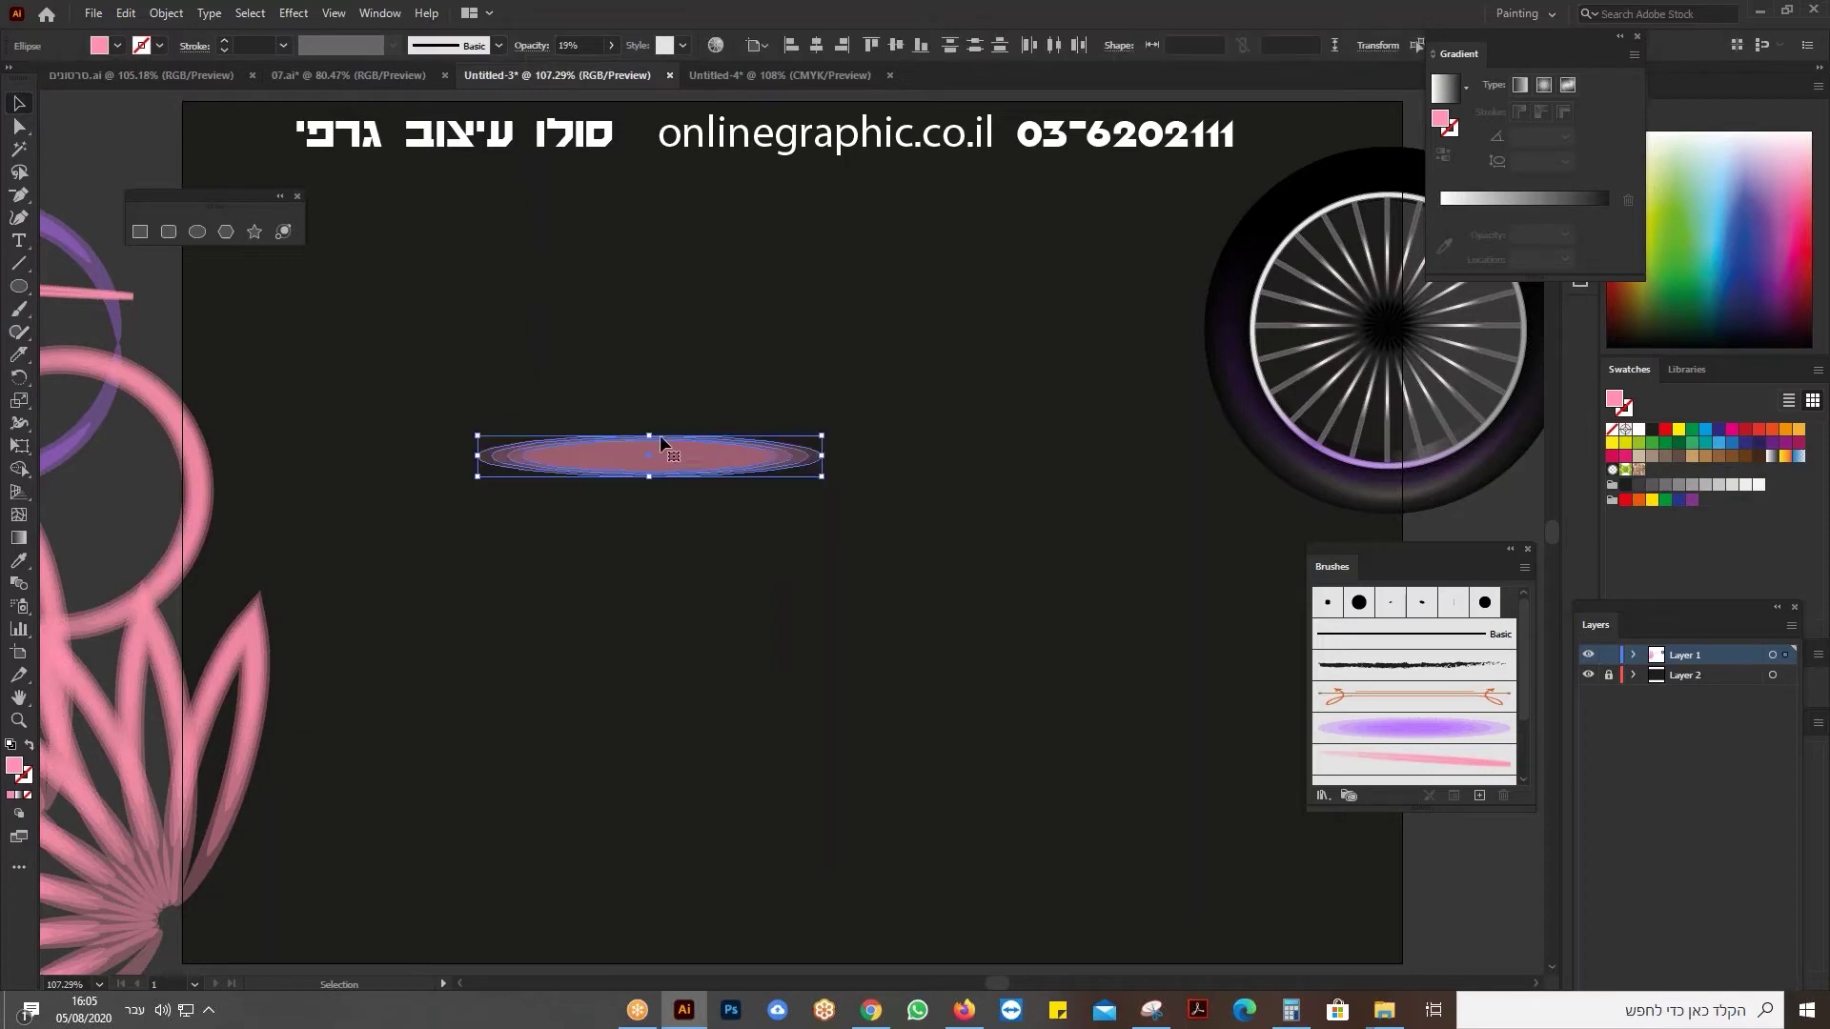
mouse_move(651, 441)
mouse_down()
mouse_move(1105, 577)
mouse_move(1394, 740)
mouse_up()
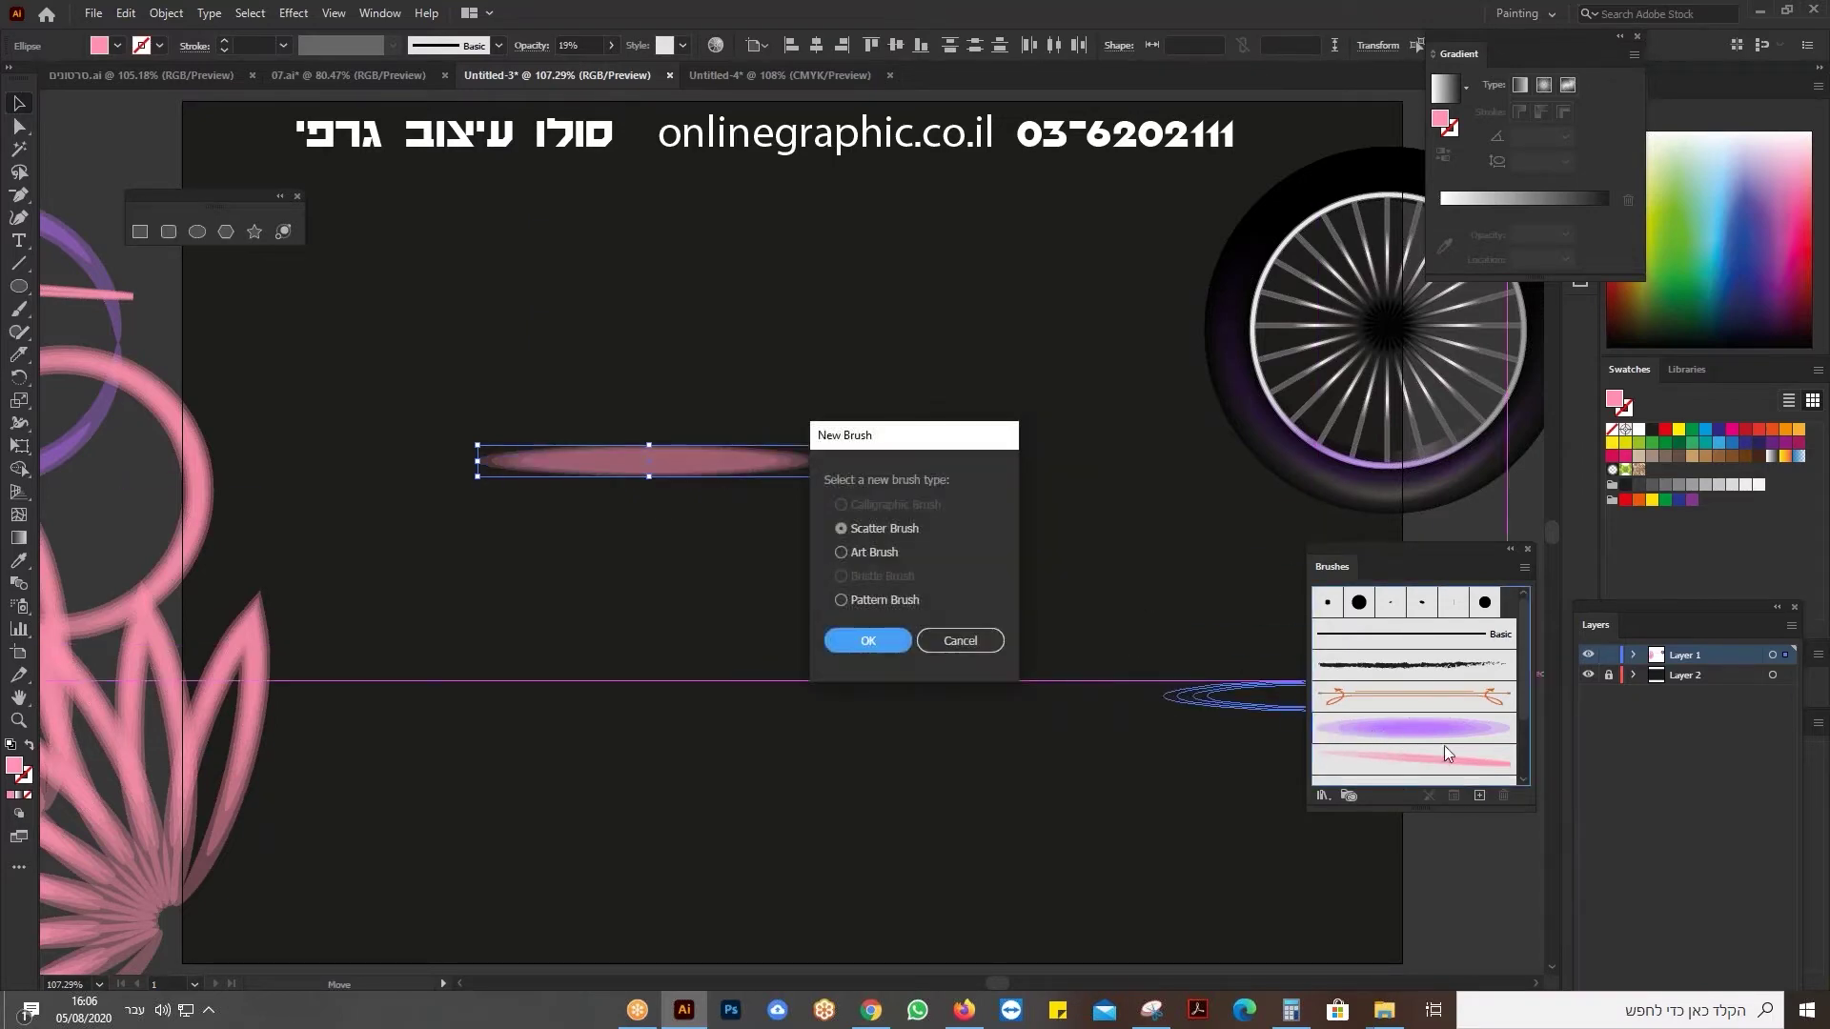
click(838, 552)
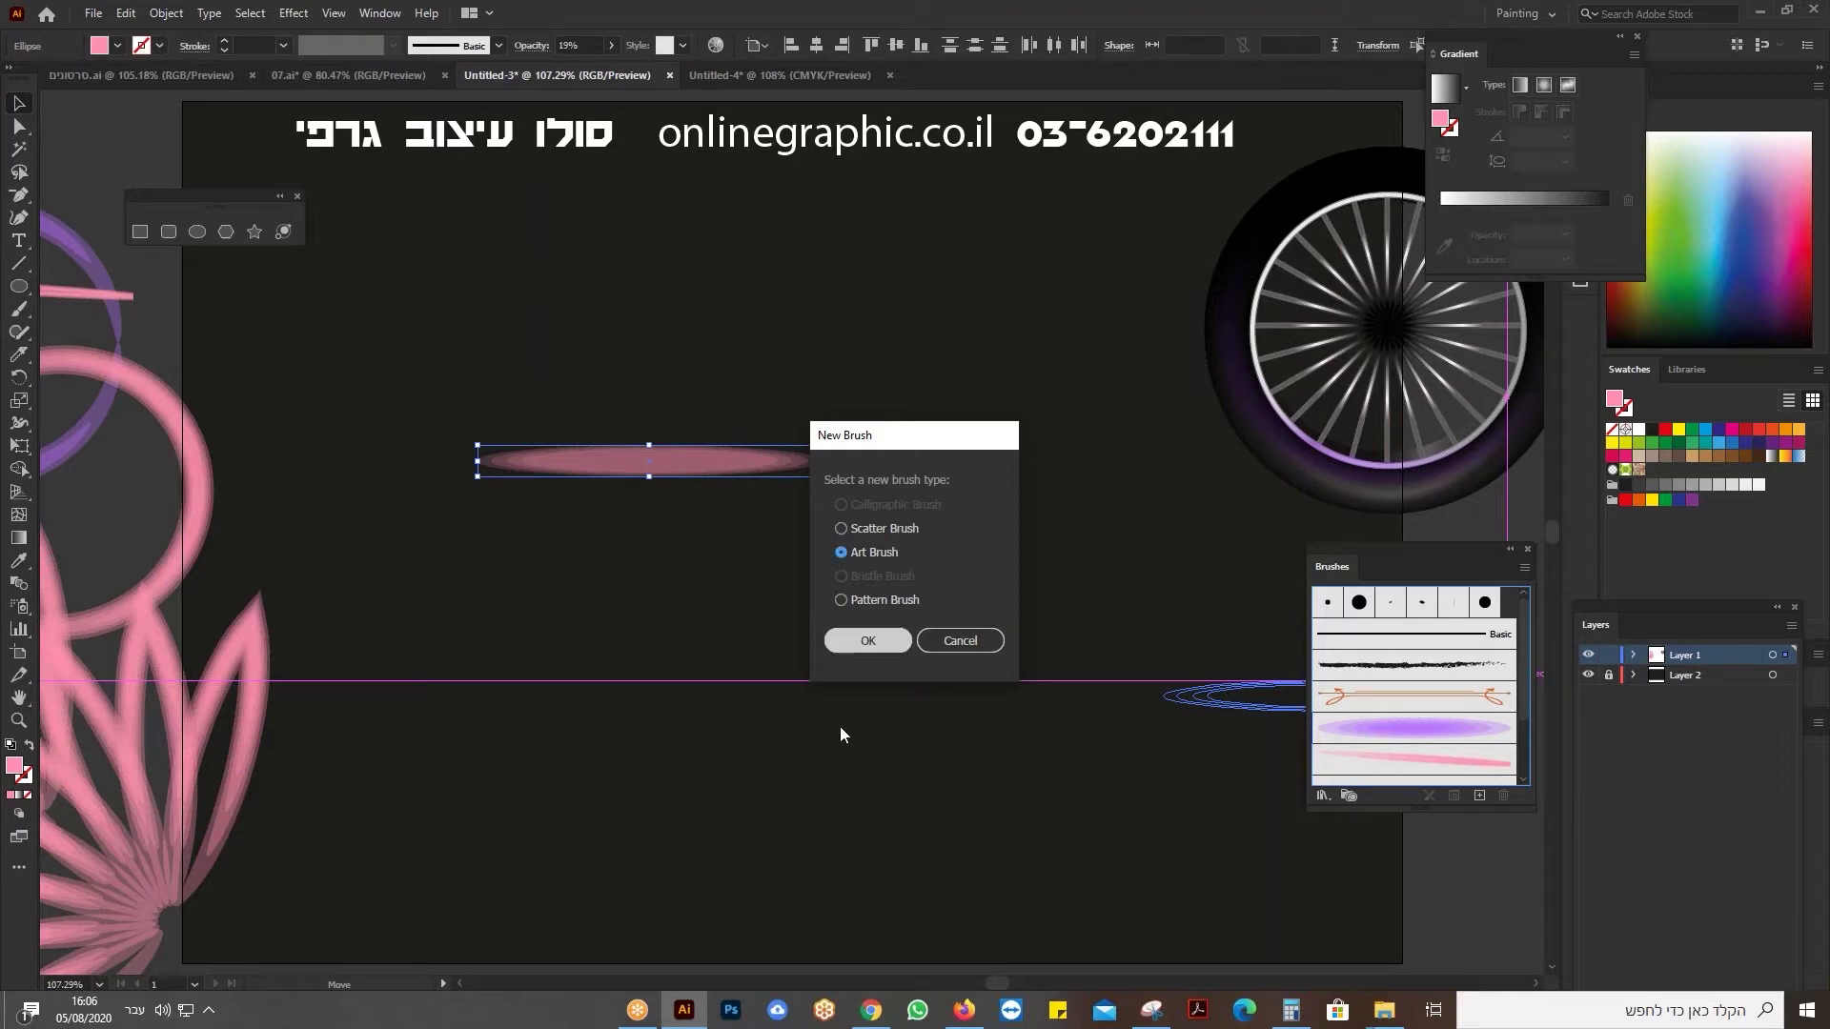
click(867, 641)
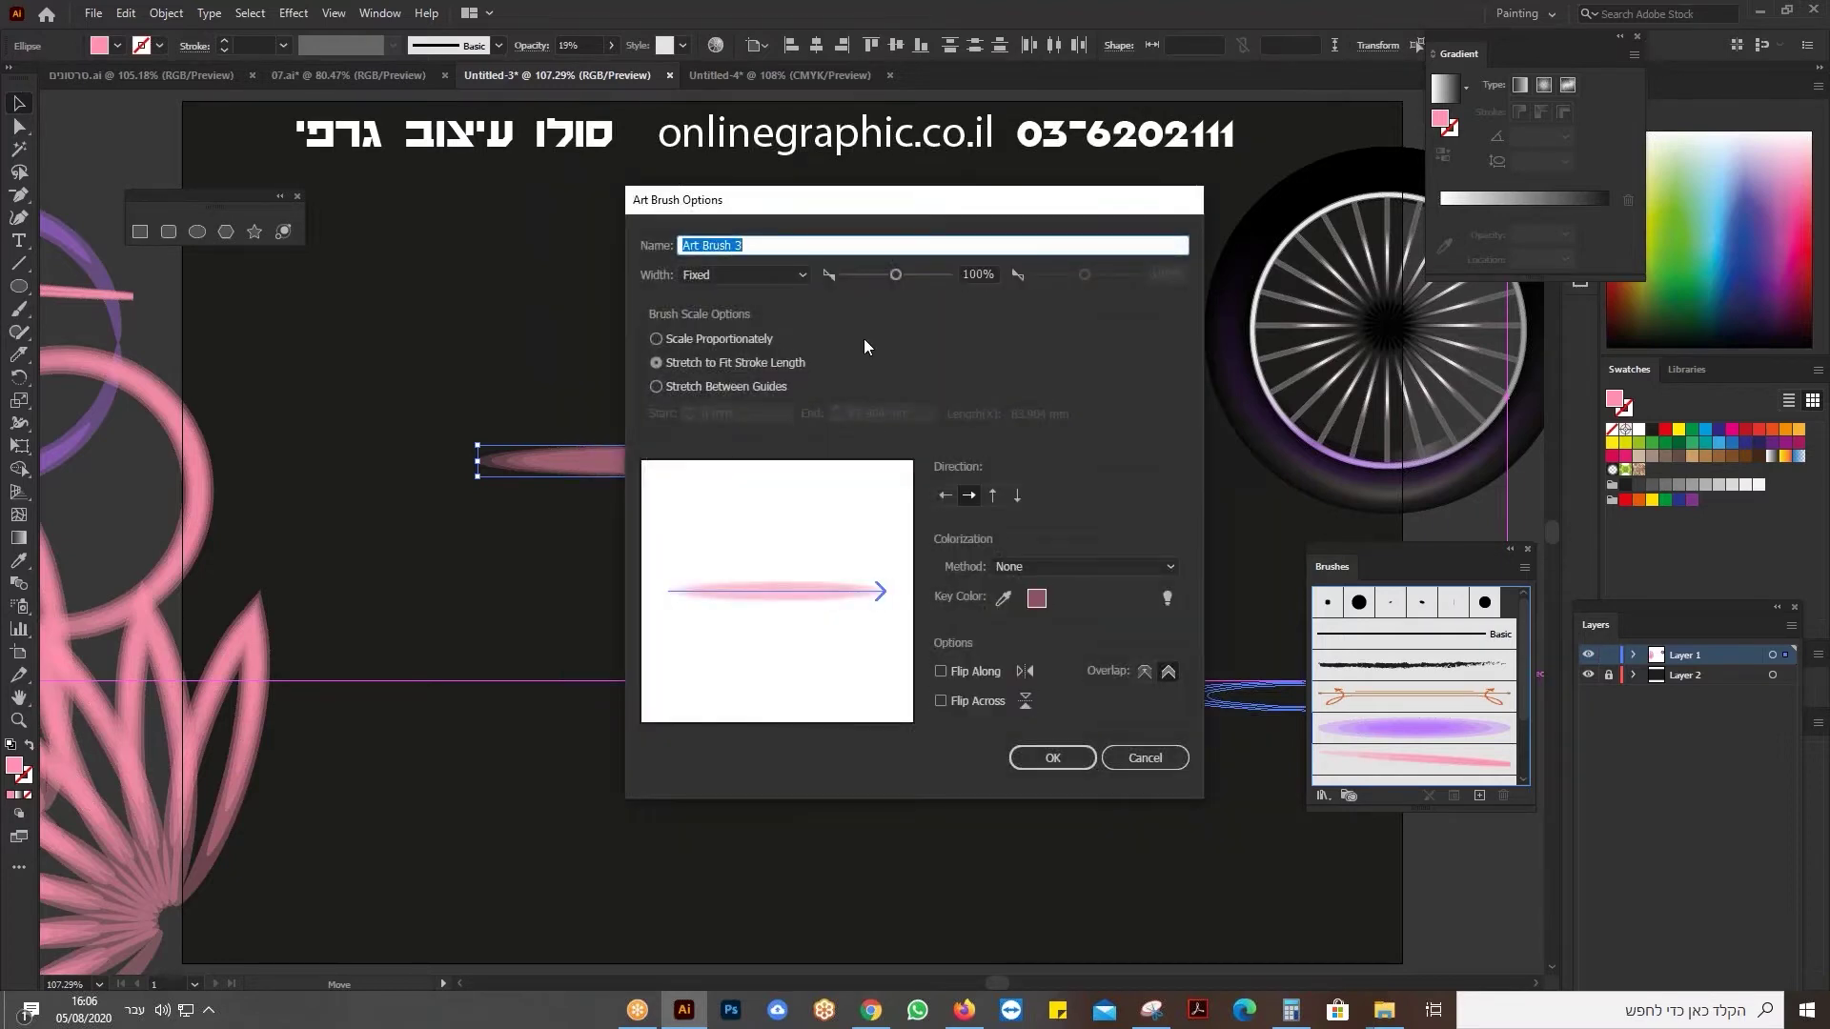
drag(910, 208, 1203, 216)
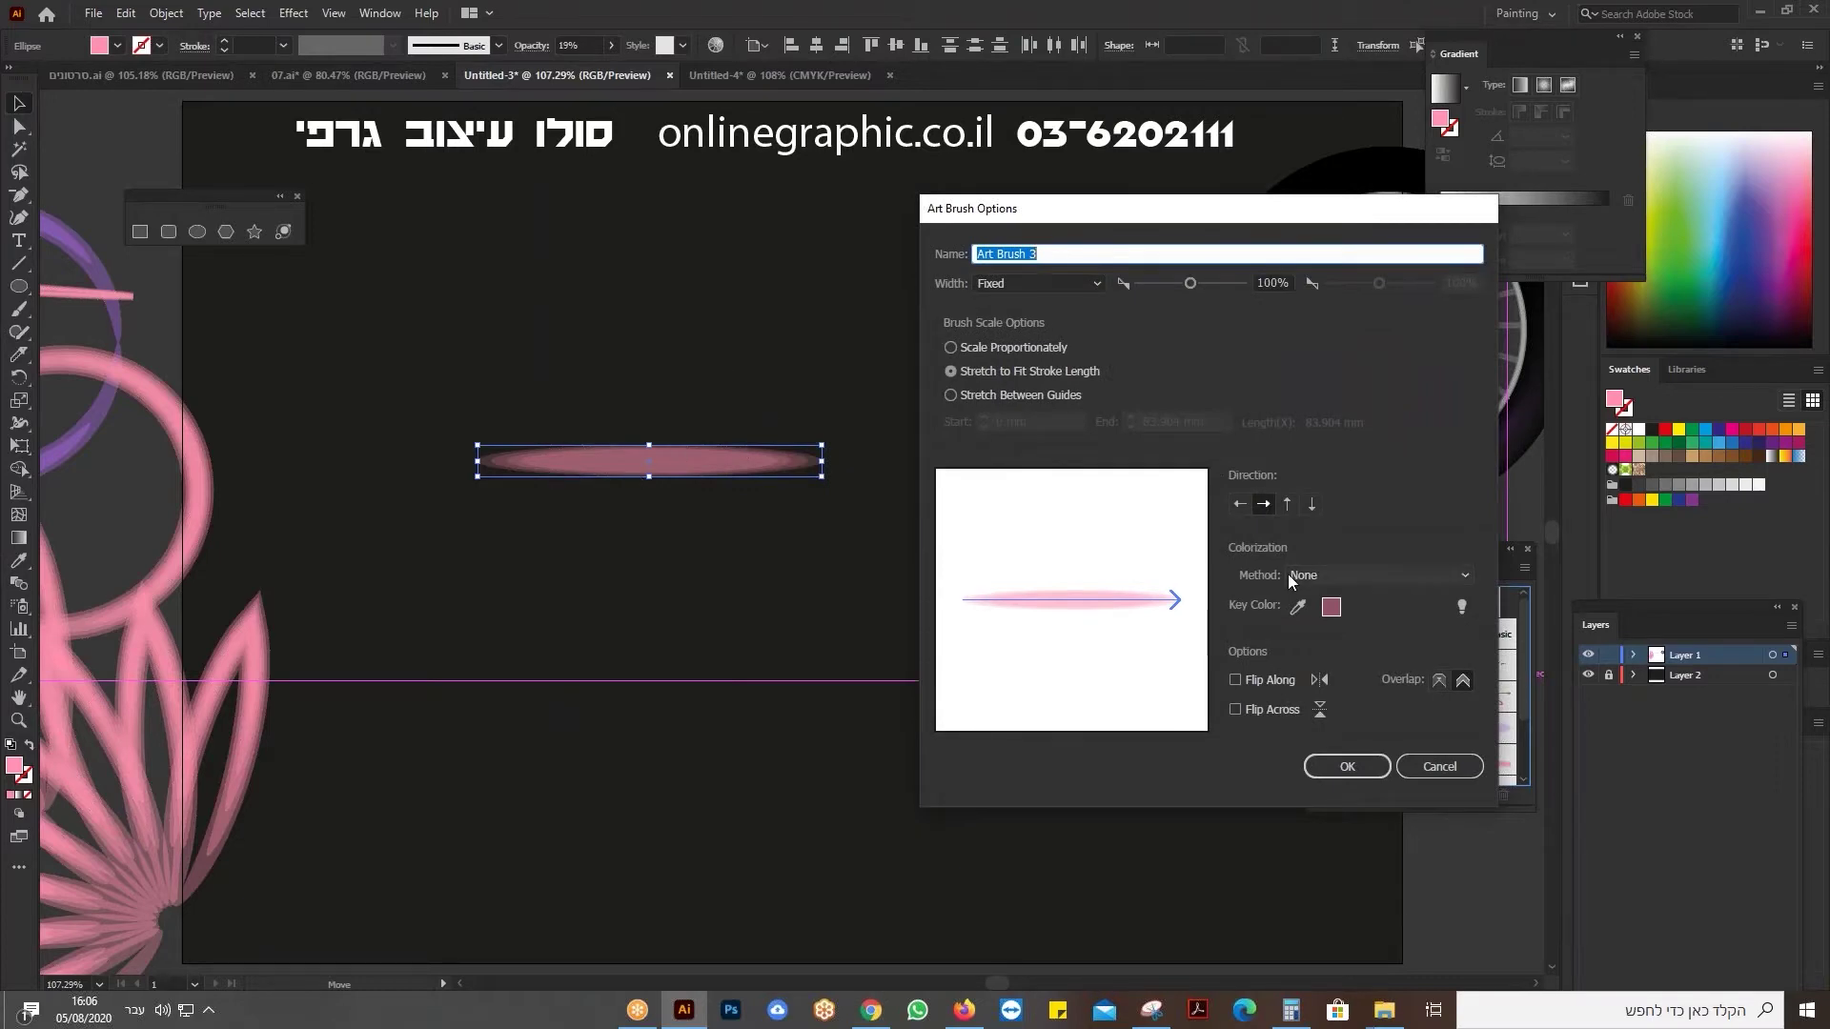
click(1365, 579)
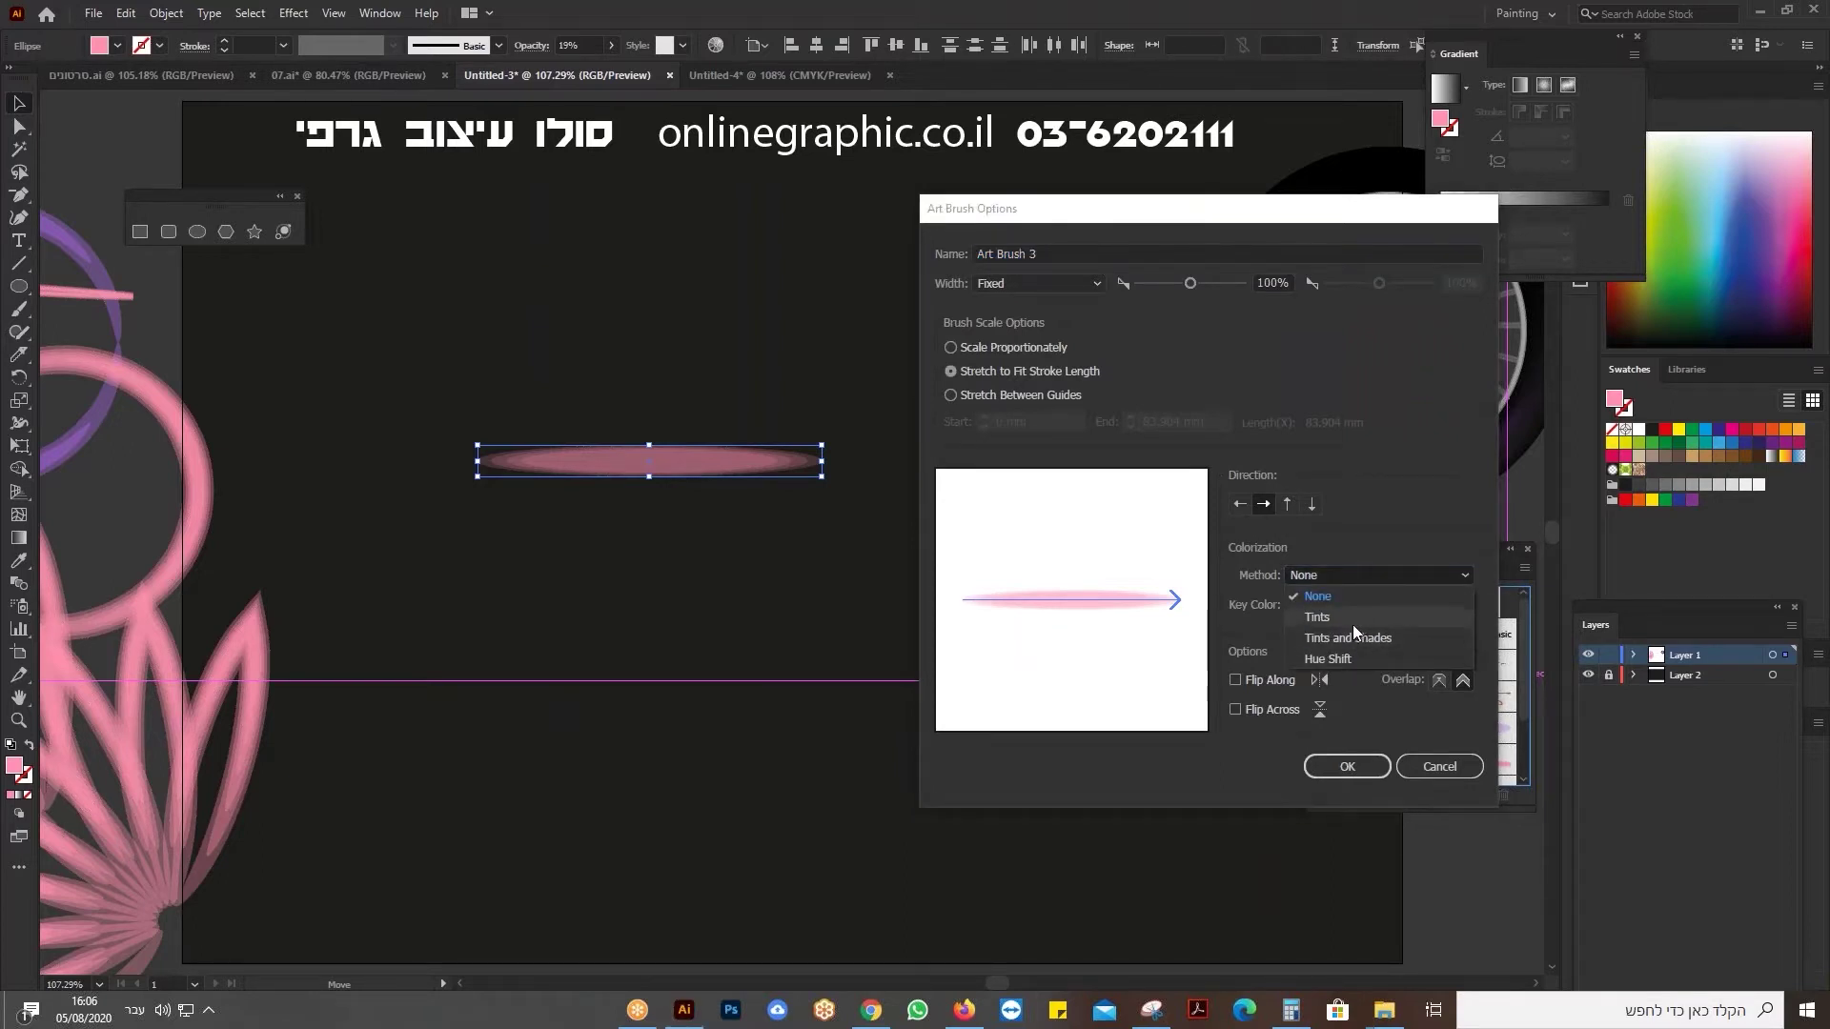
click(1350, 657)
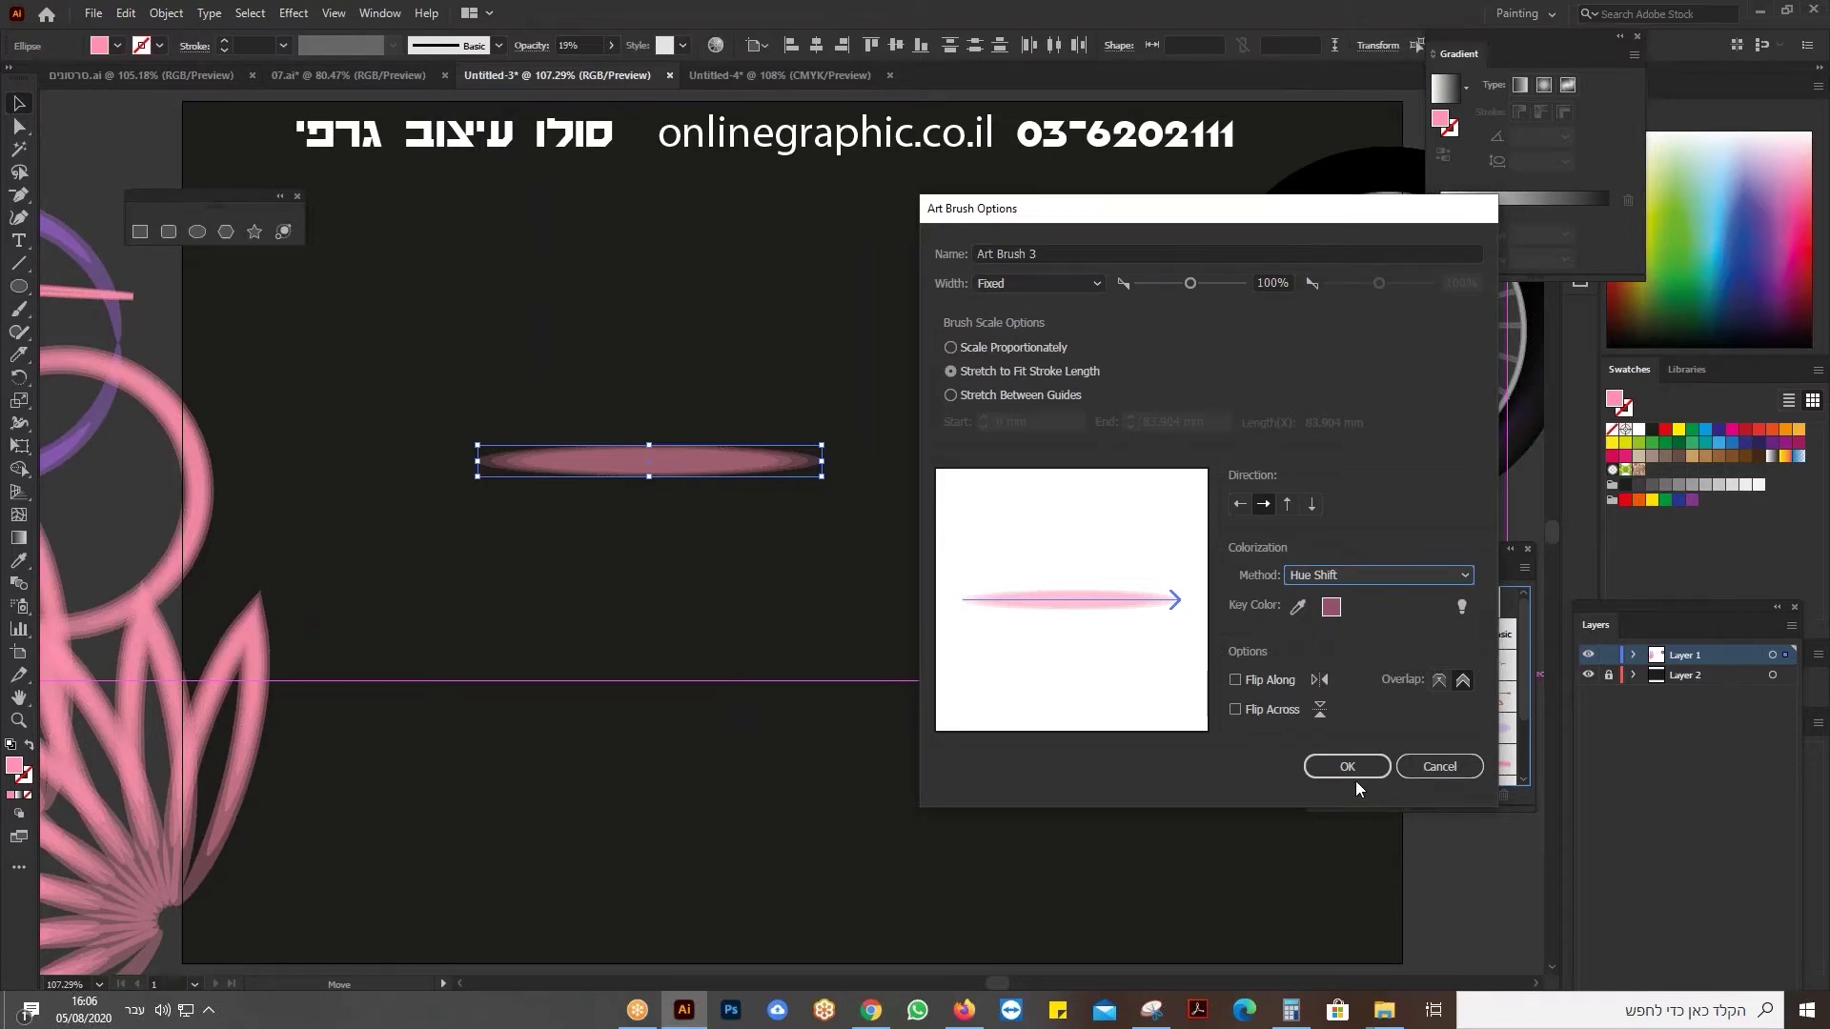
click(1354, 769)
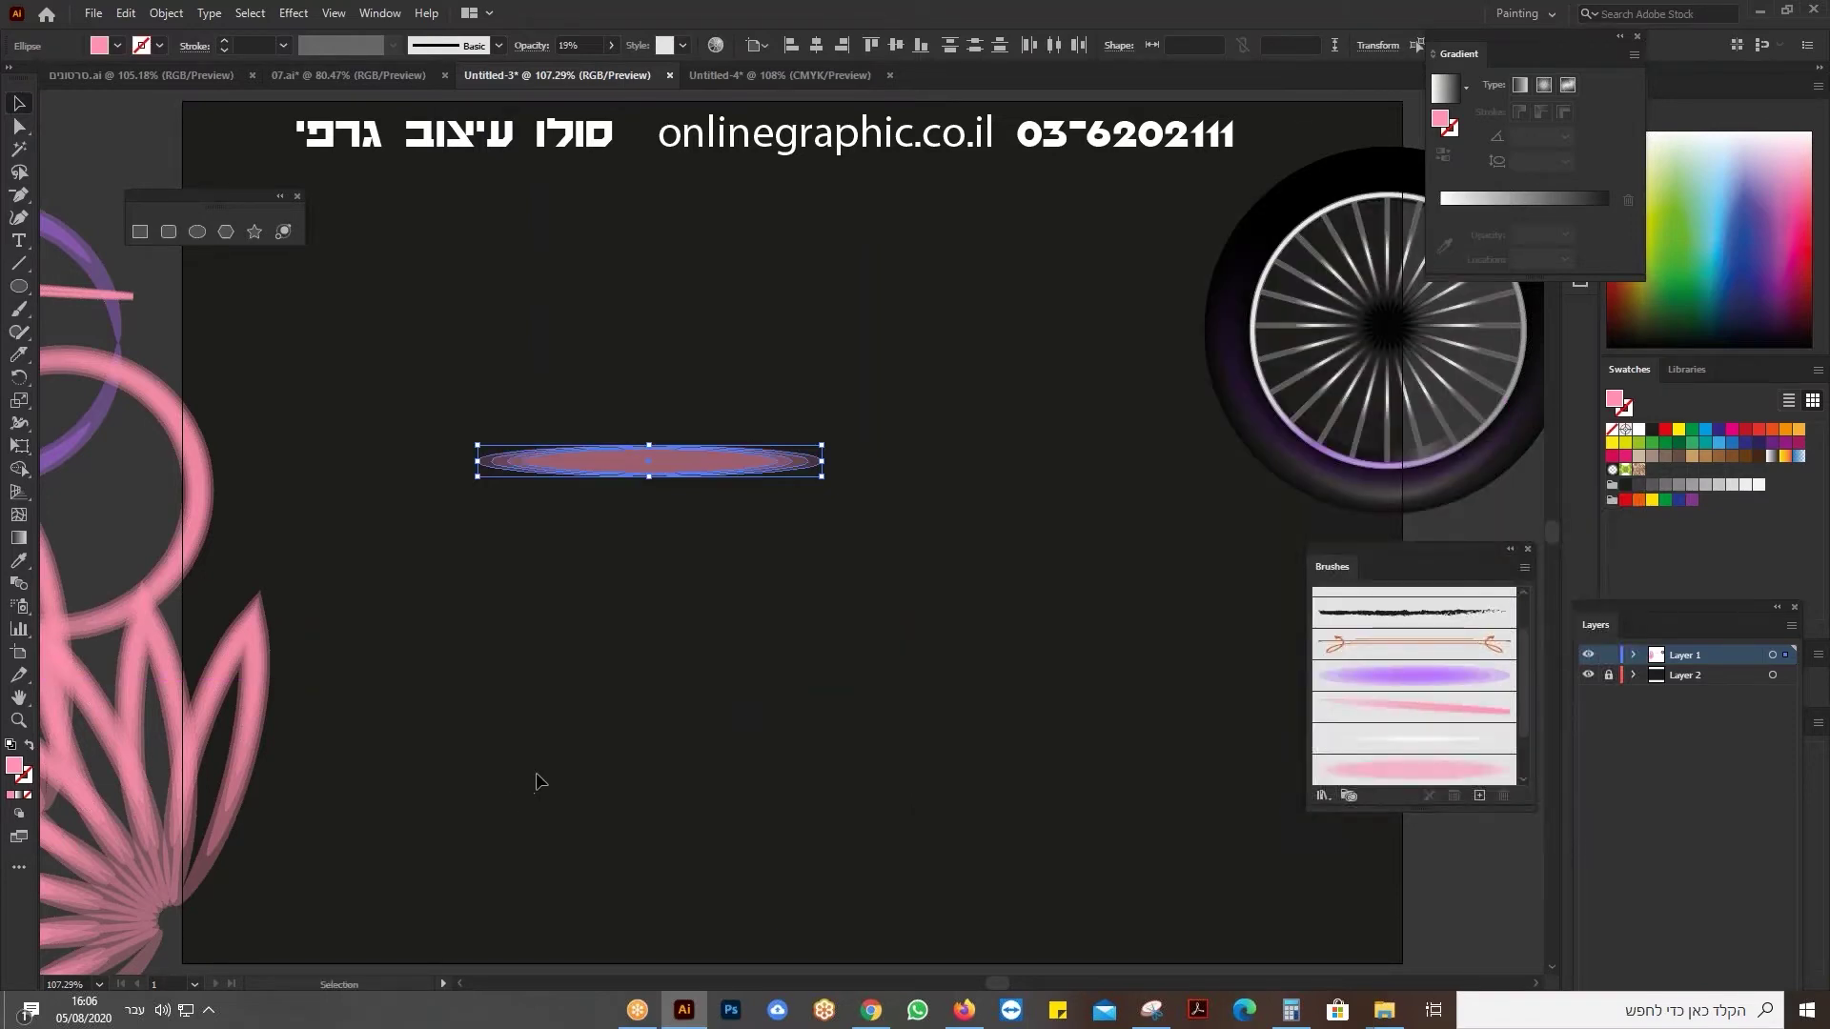
key(Delete)
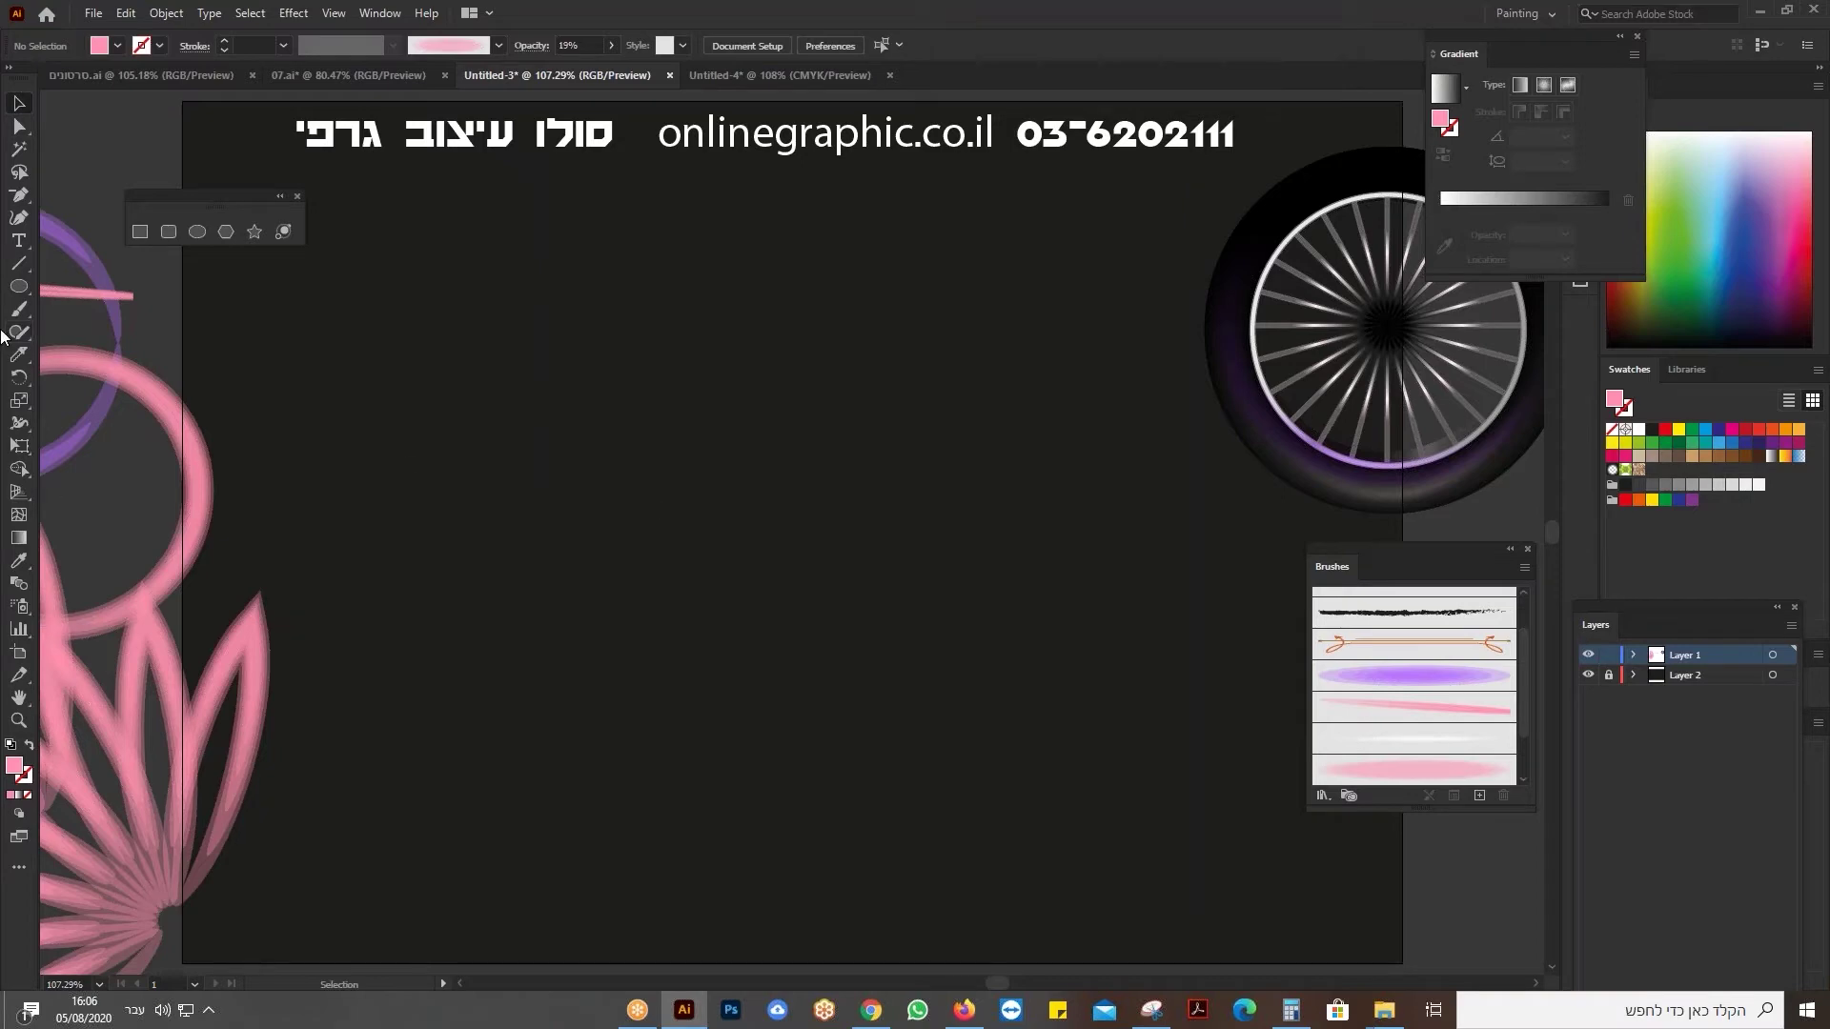
Test the new pink art brush on an unfilled ellipse about 117 × 102 mm and delete the ellipse.
click(197, 232)
drag(383, 316, 863, 734)
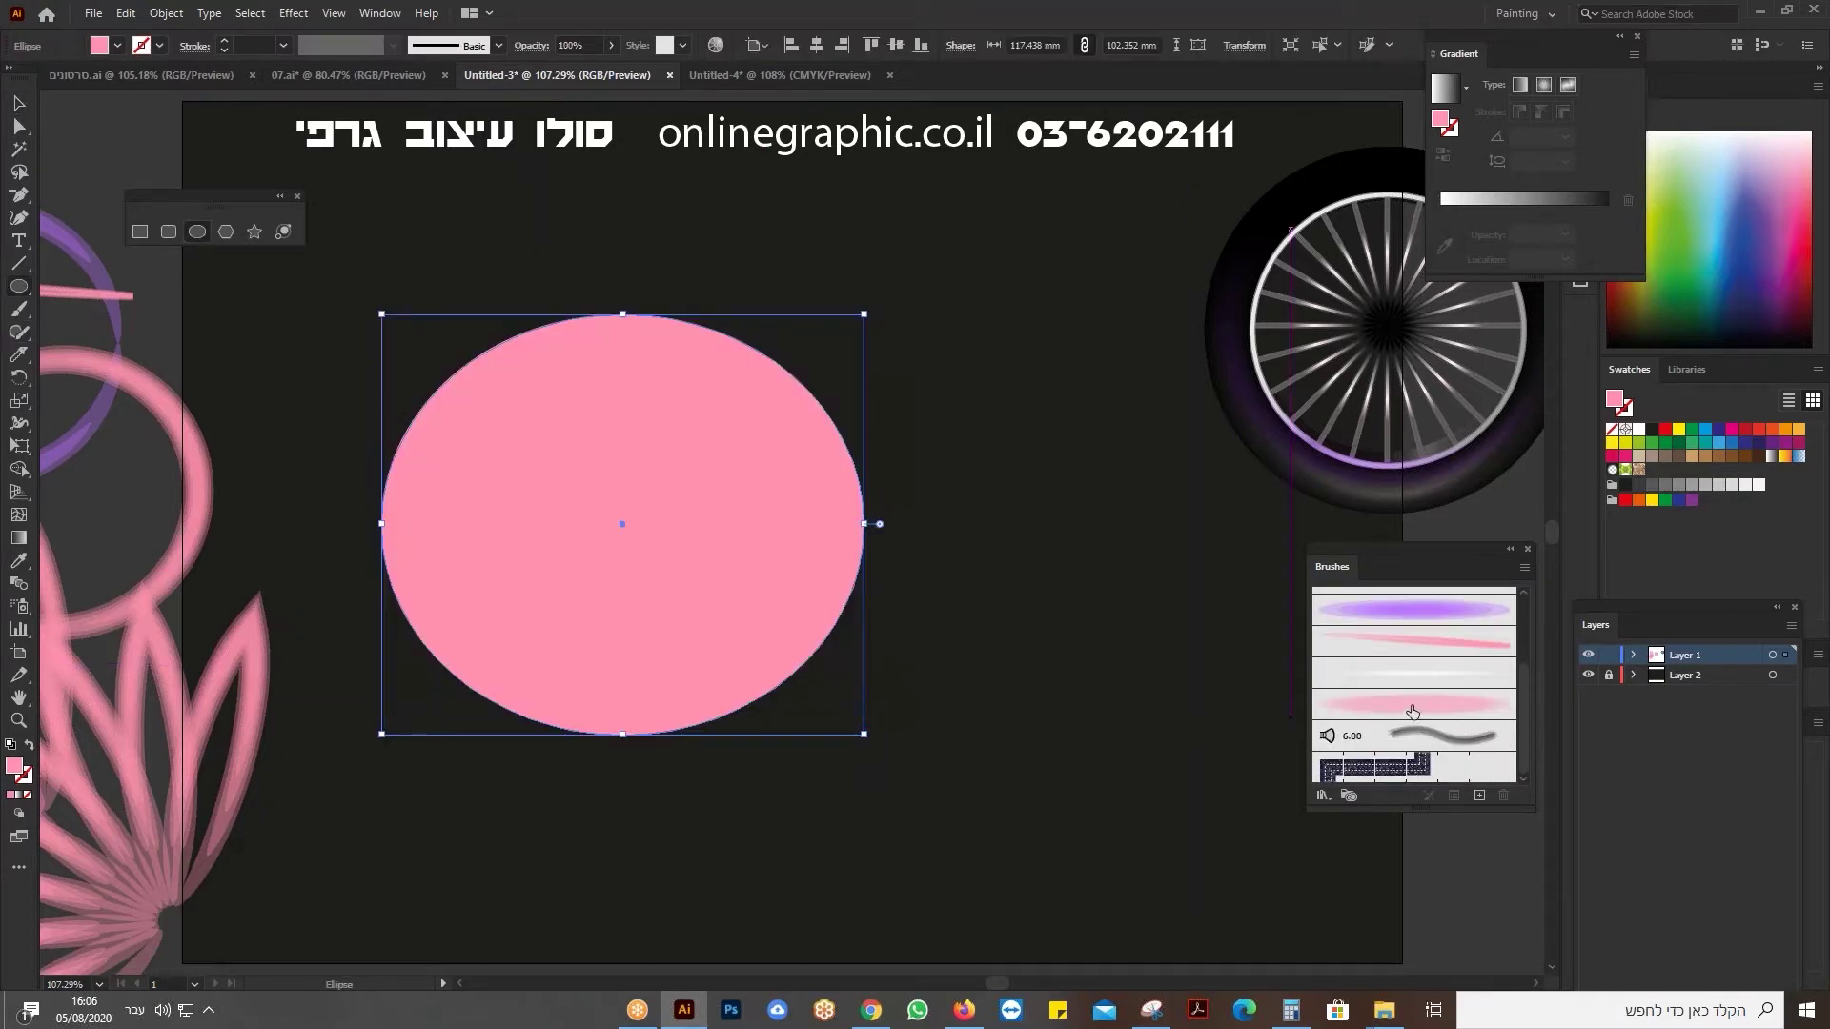
click(1393, 706)
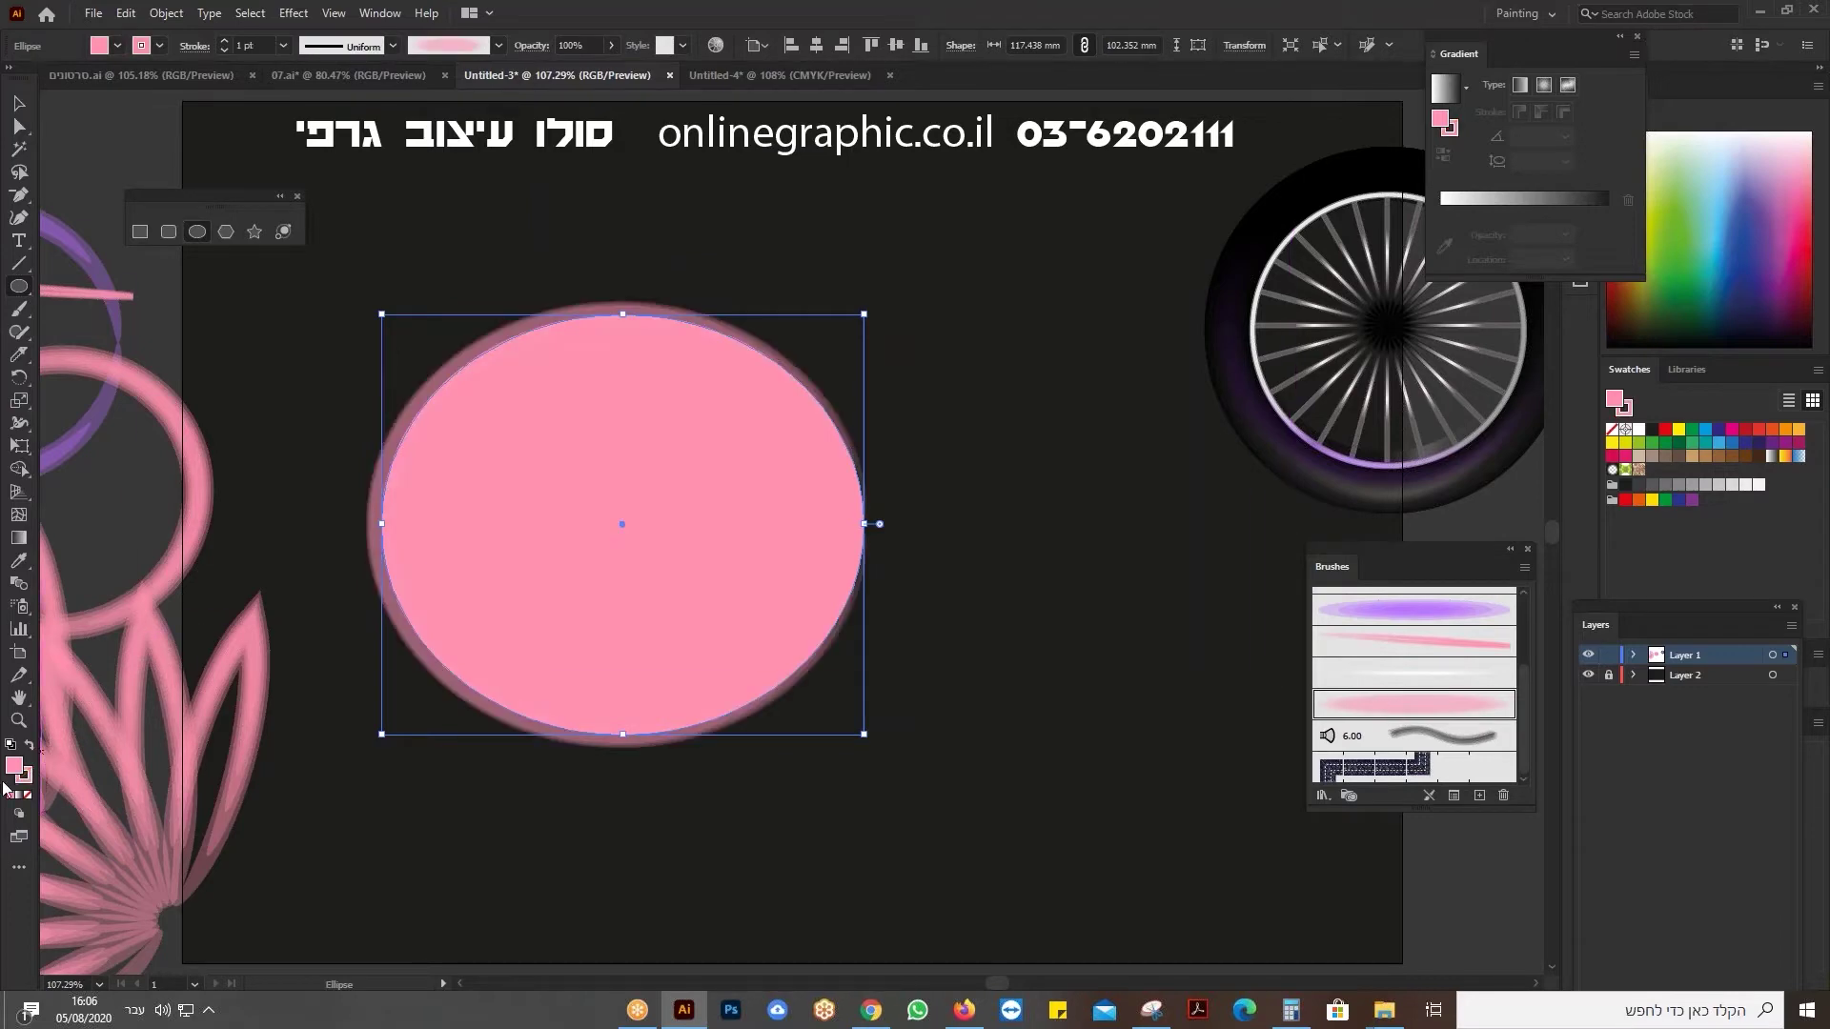
click(28, 796)
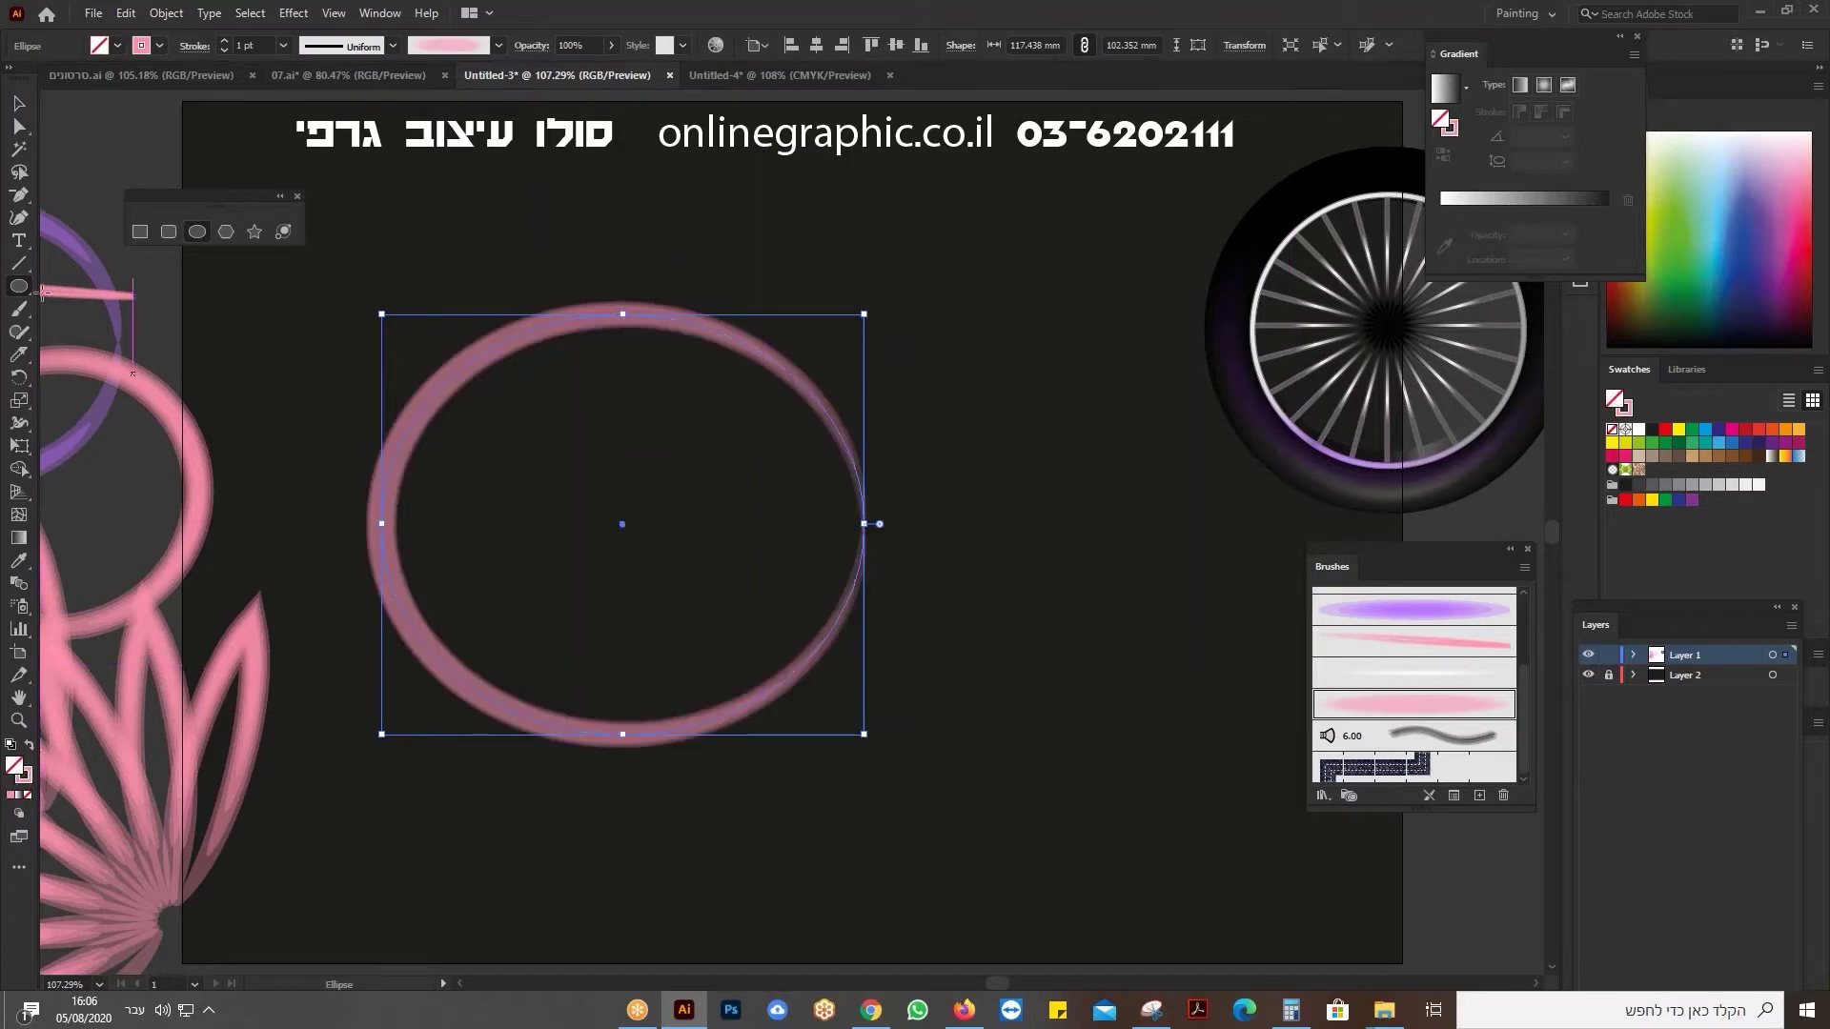
click(19, 103)
click(1239, 735)
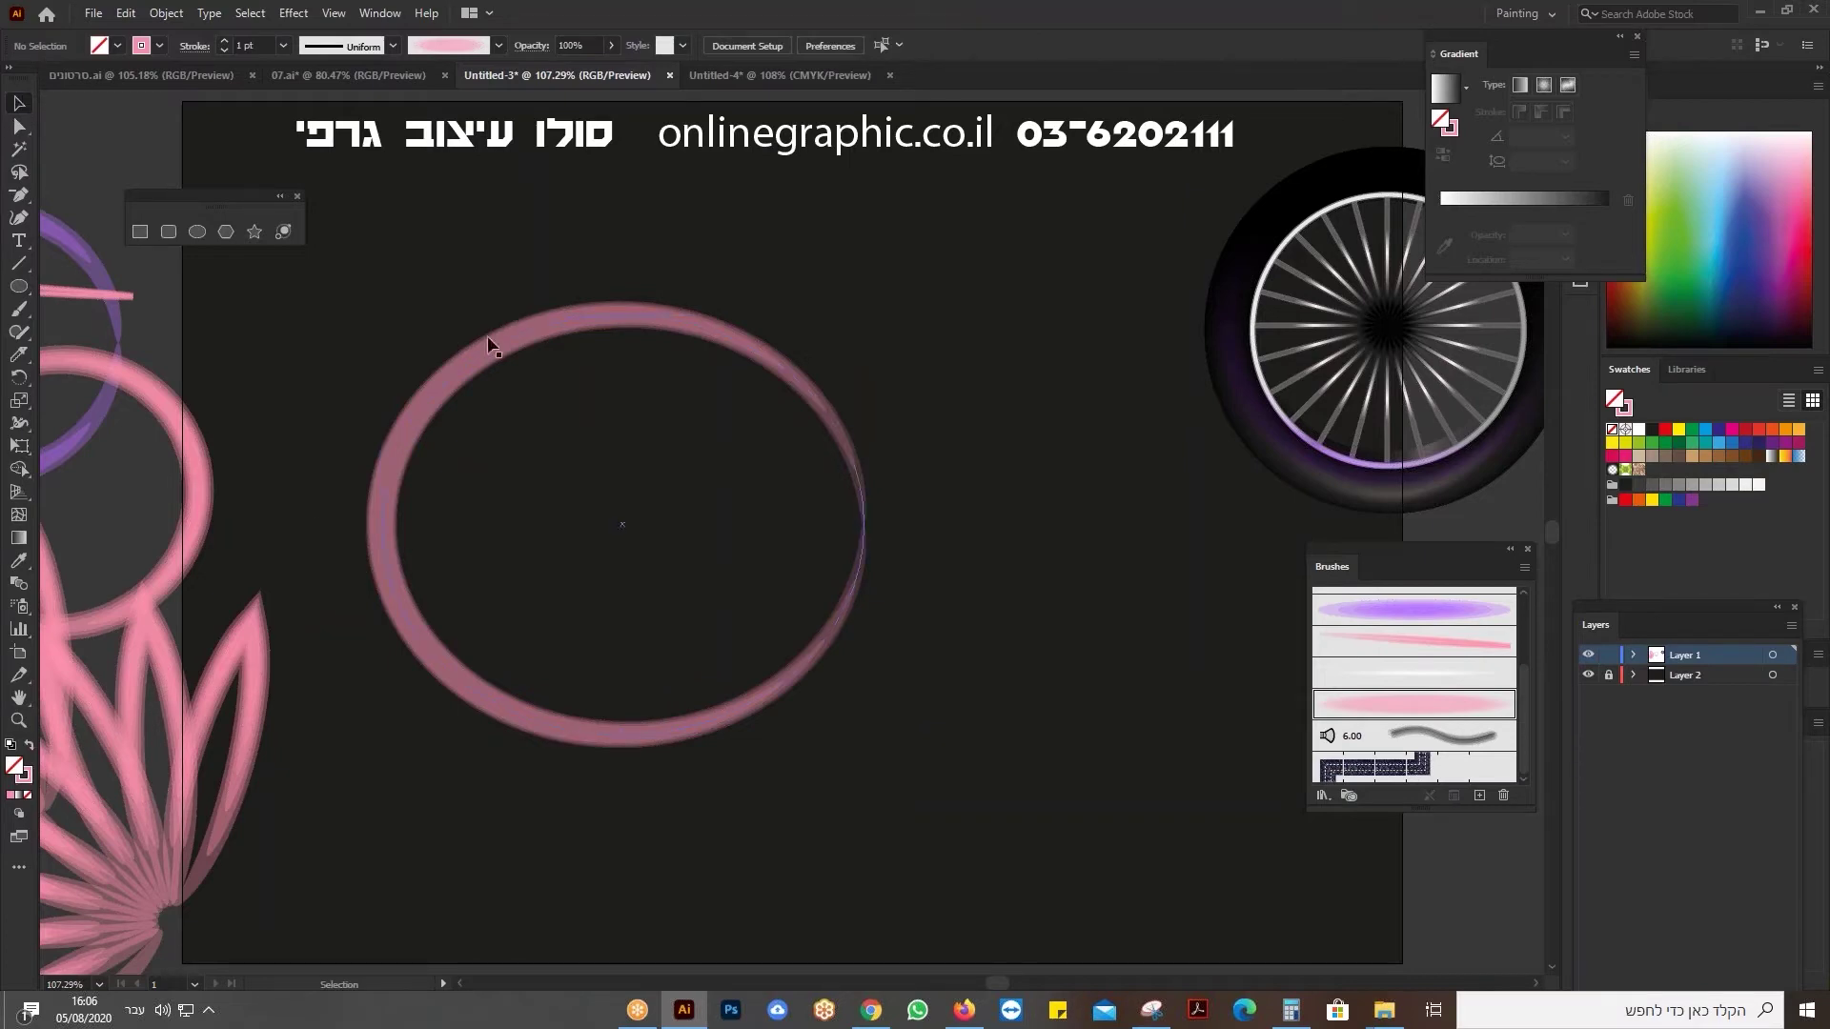
click(417, 413)
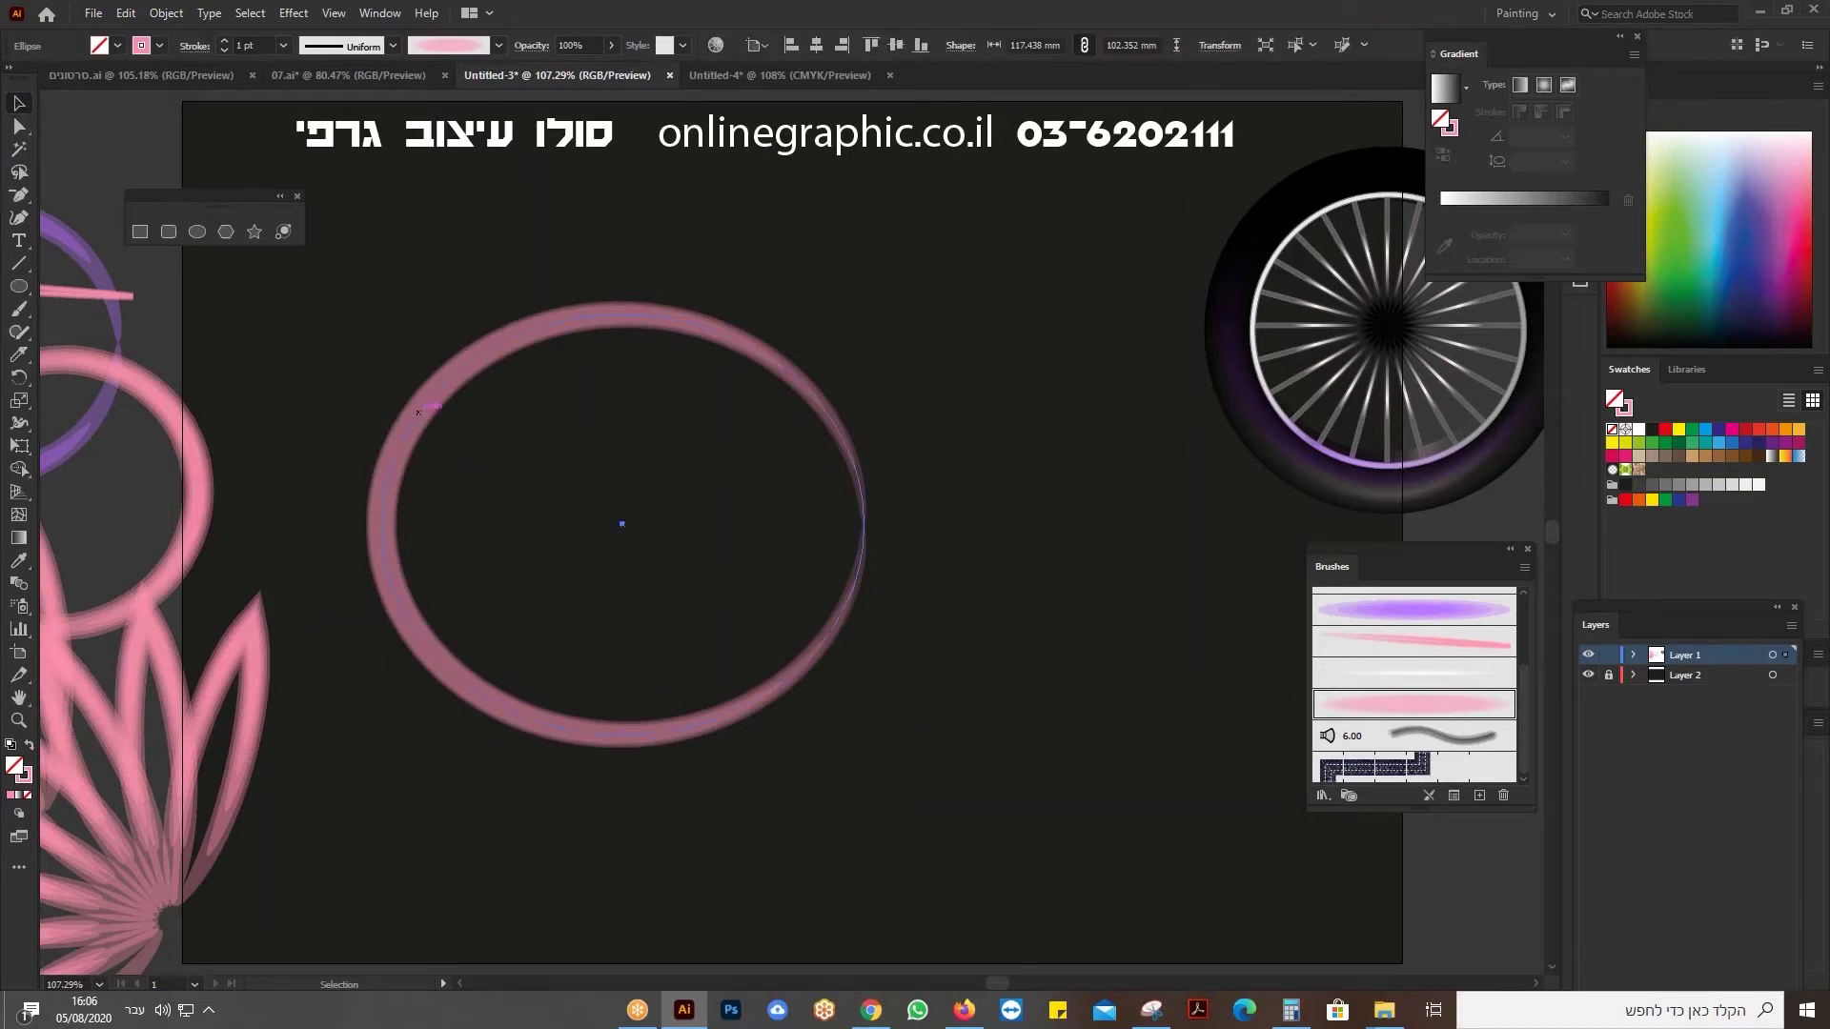
key(Delete)
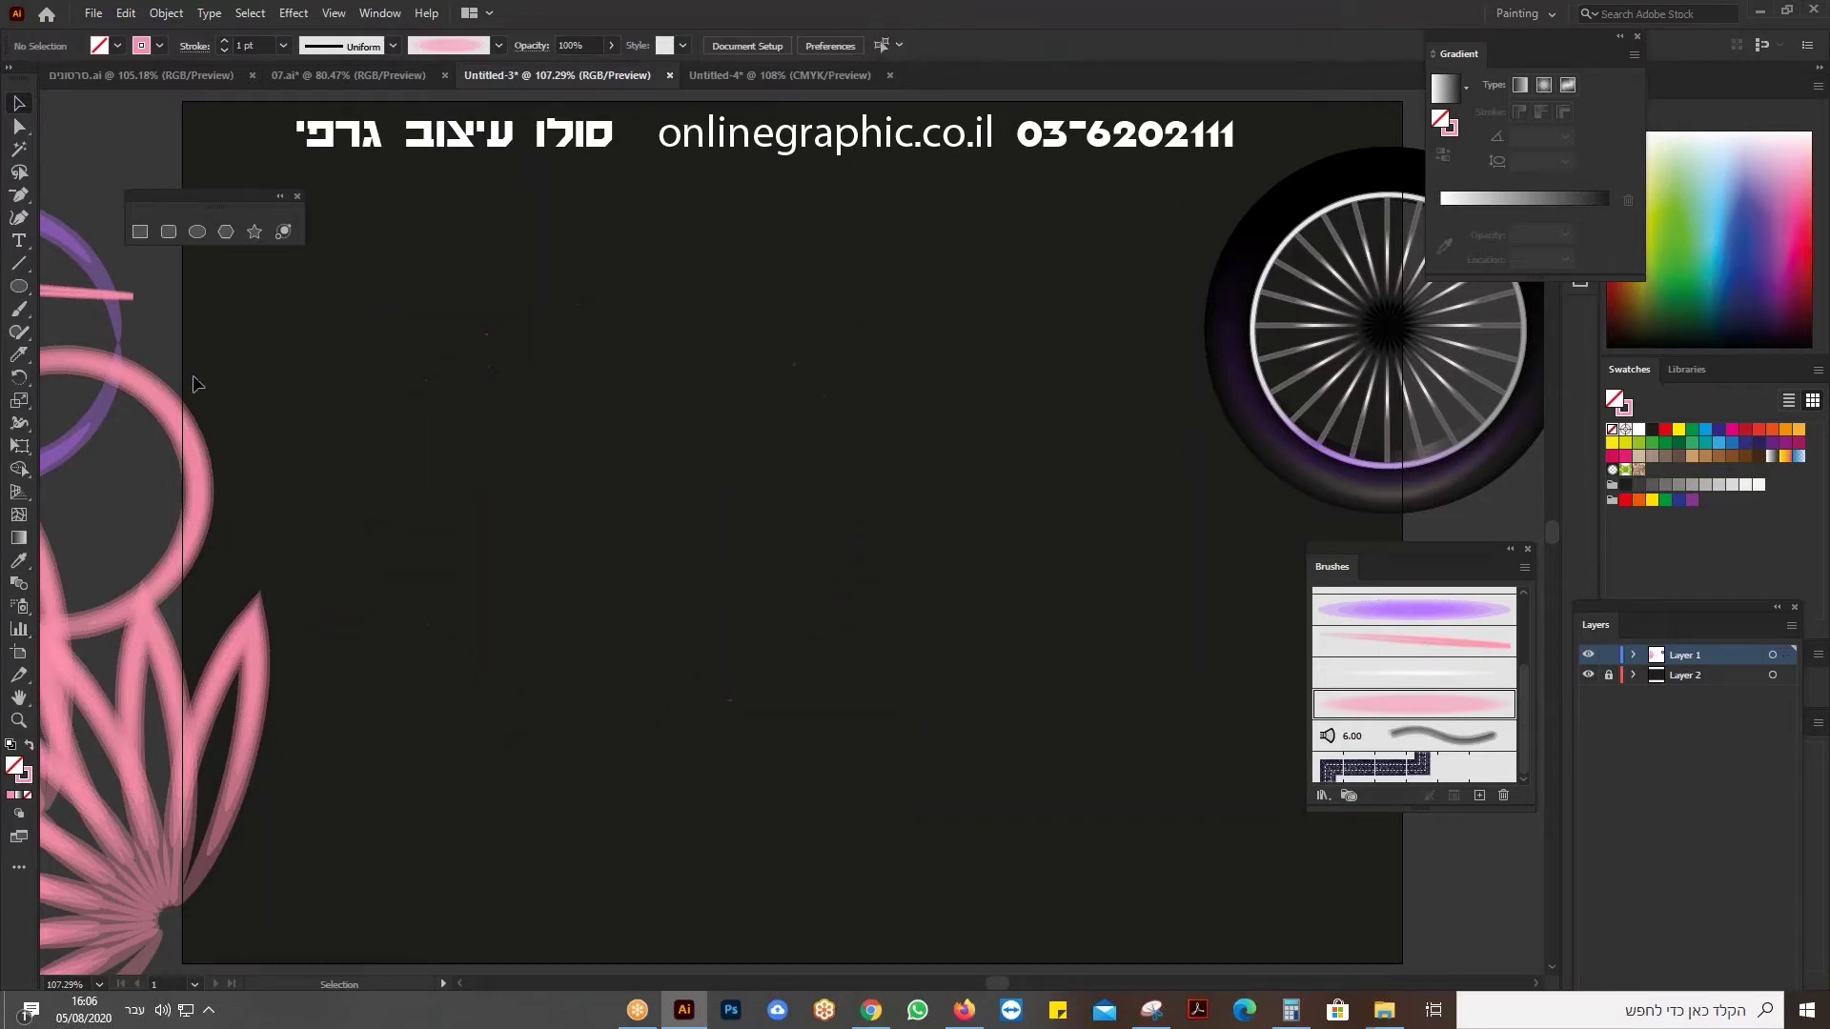
Draw a flat ellipse about 124 × 9.5 mm across the upper artboard and stroke it with the soft purple art brush.
click(197, 231)
drag(410, 397, 919, 434)
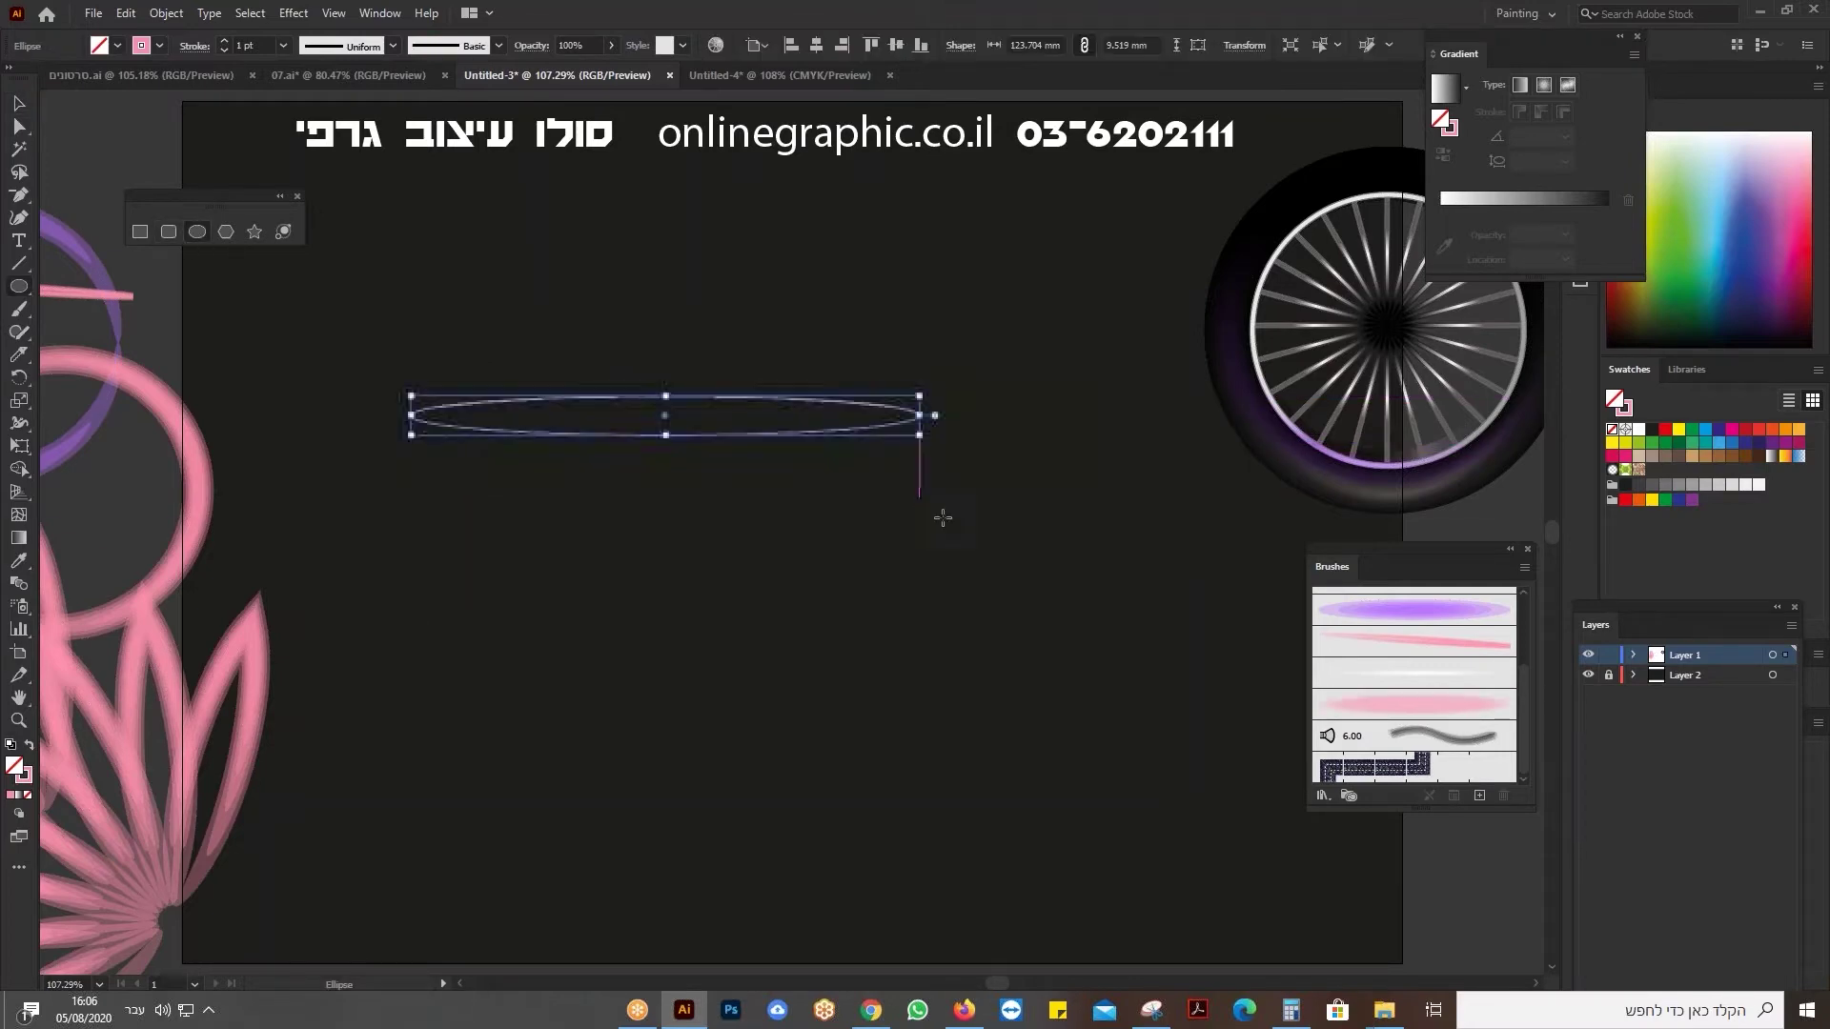
click(1472, 710)
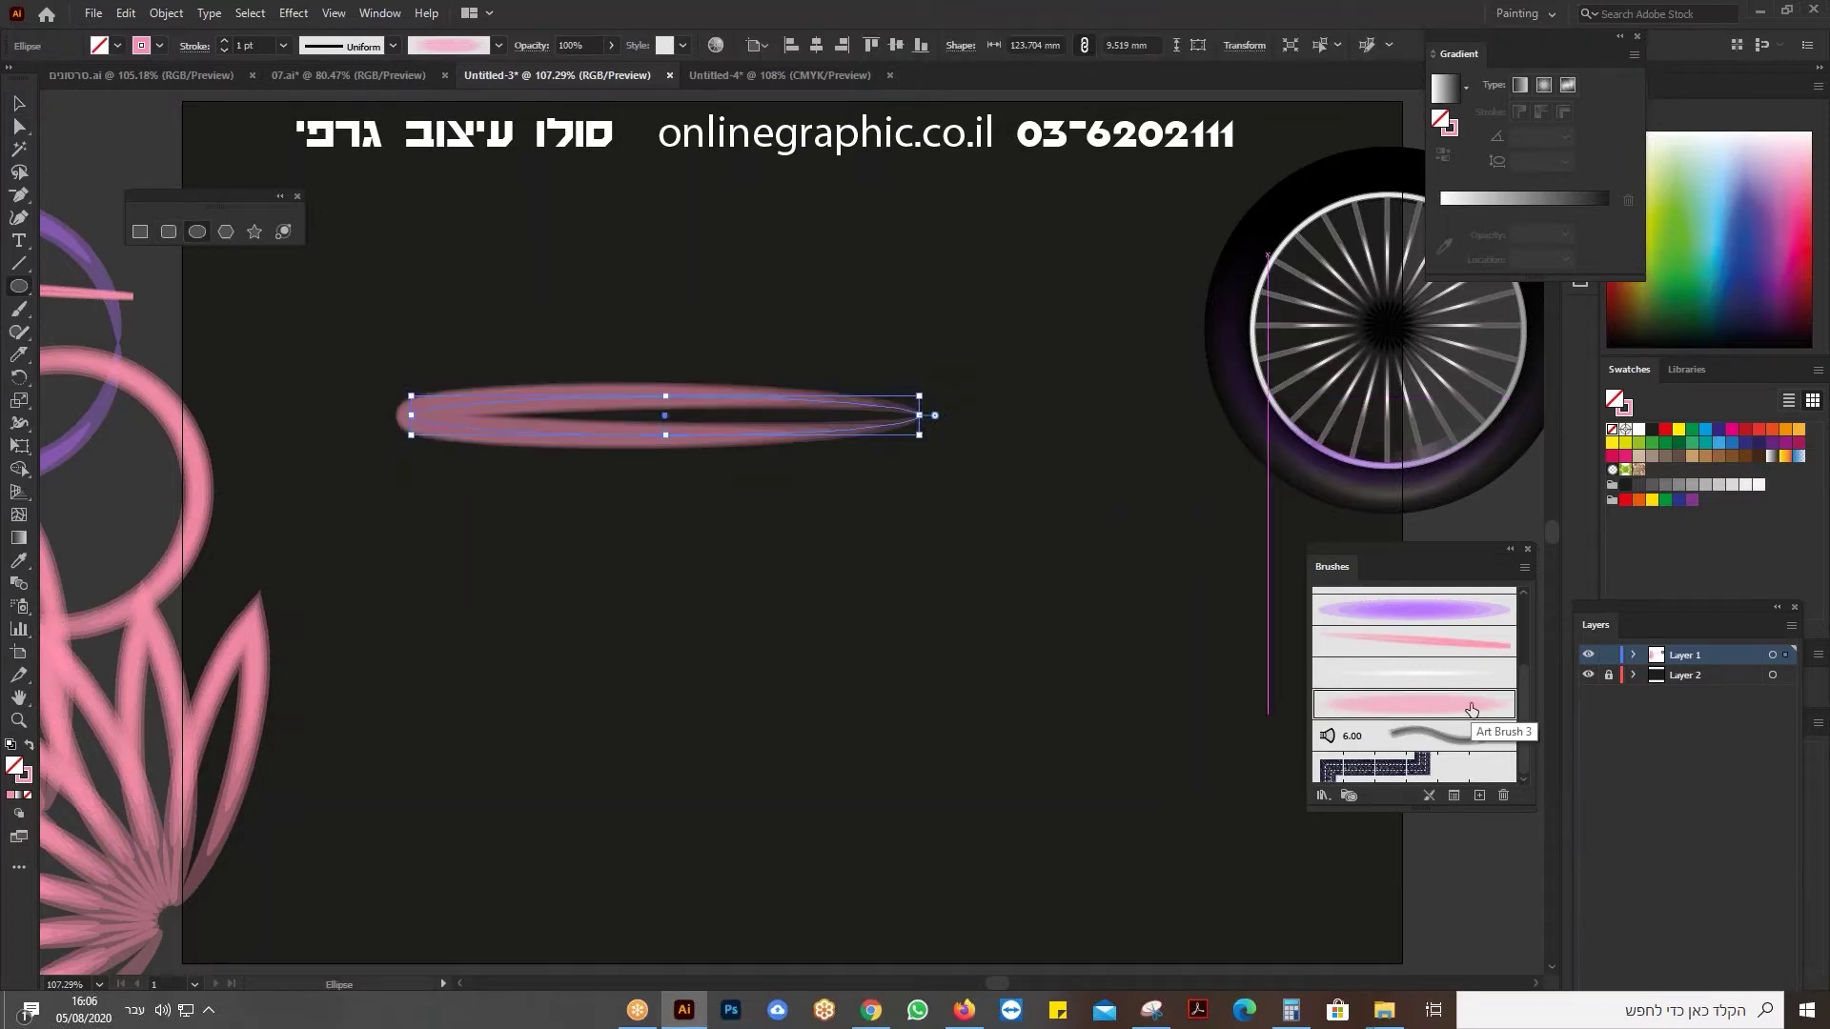
click(1436, 617)
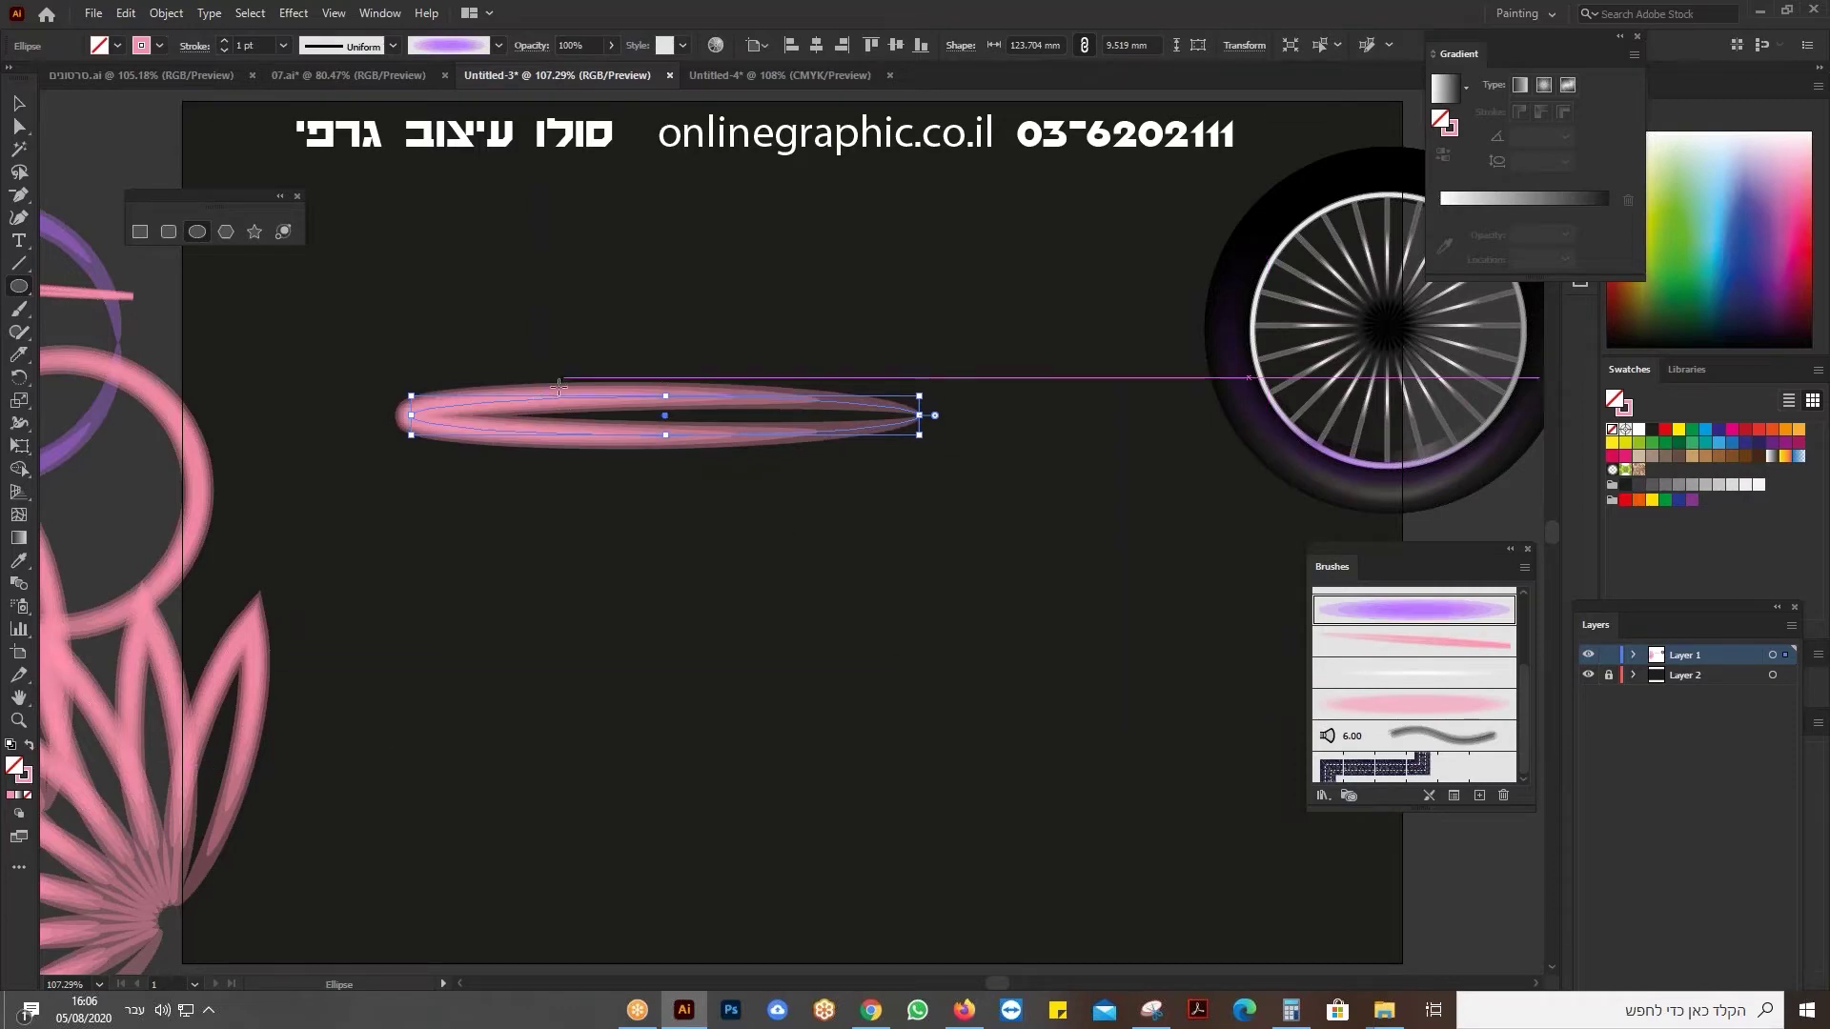
Recolor the flat ellipse's brush stroke to bright blue.
click(23, 775)
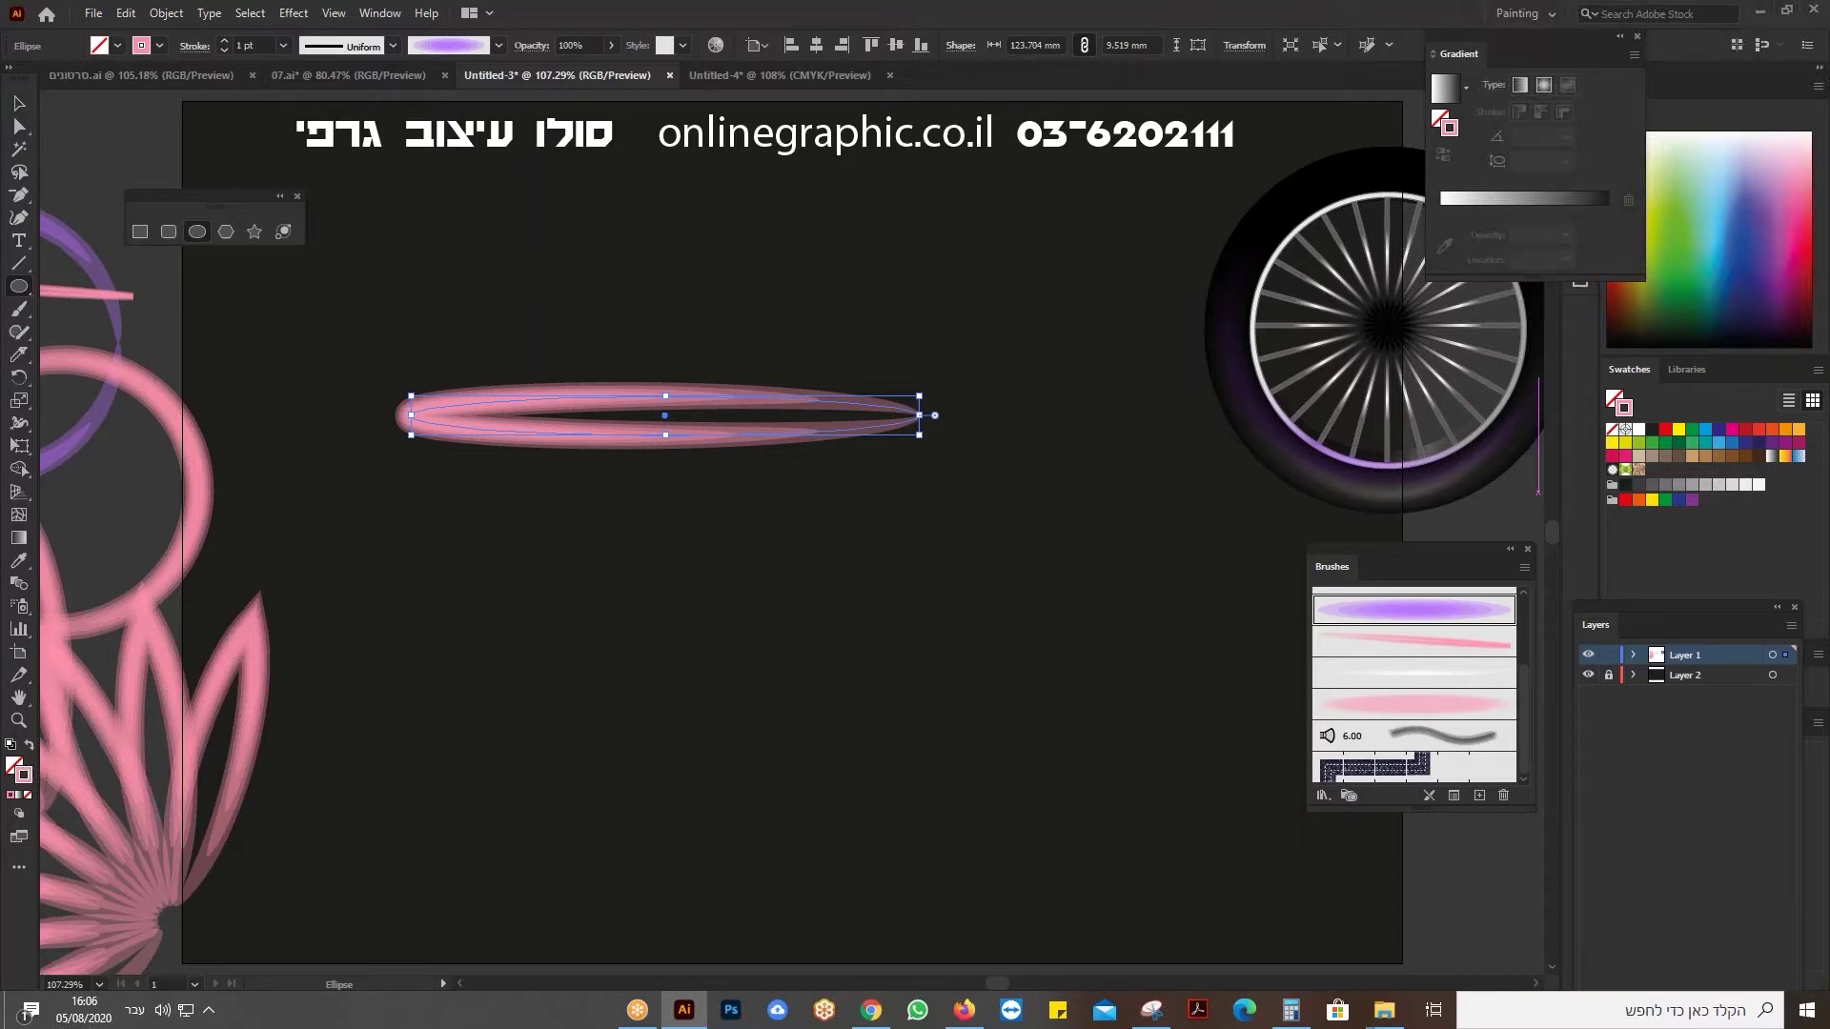
click(1714, 228)
click(1689, 272)
drag(1698, 286, 1720, 266)
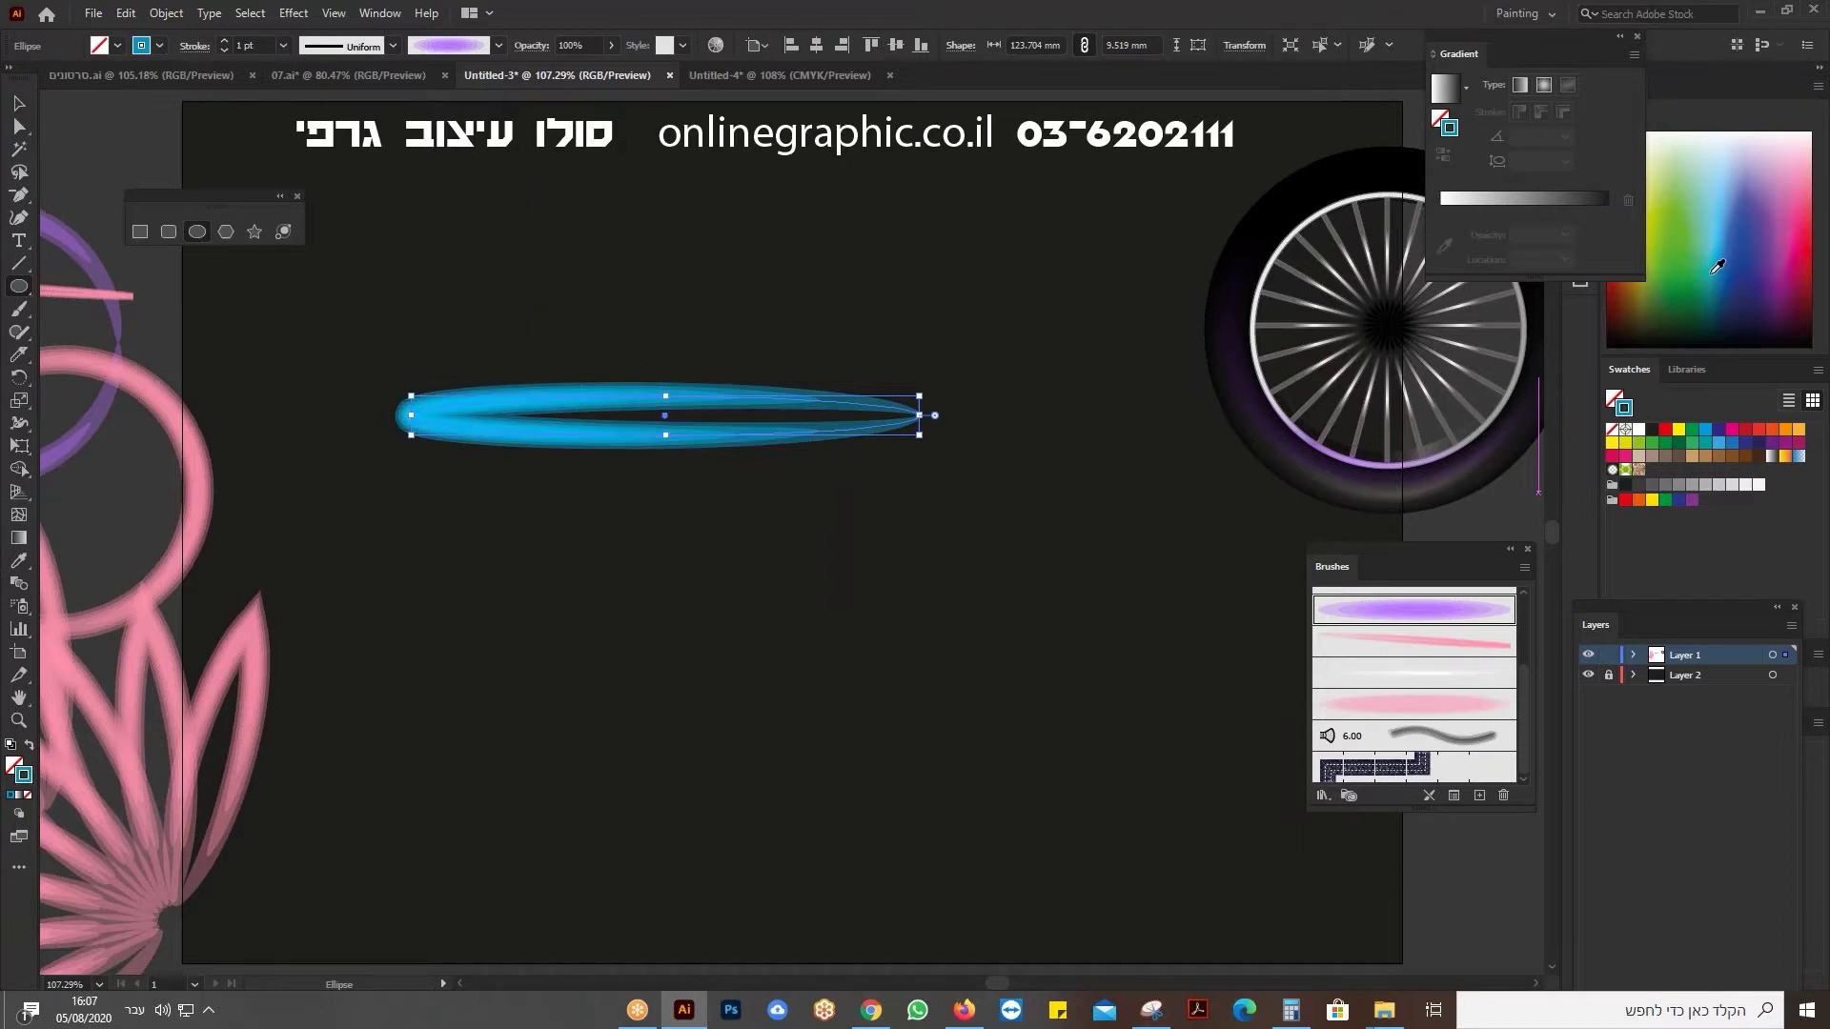
Tilt the blue ellipse clockwise near the artboard's upper edge and enlarge it to about 139 × 37 mm.
click(18, 104)
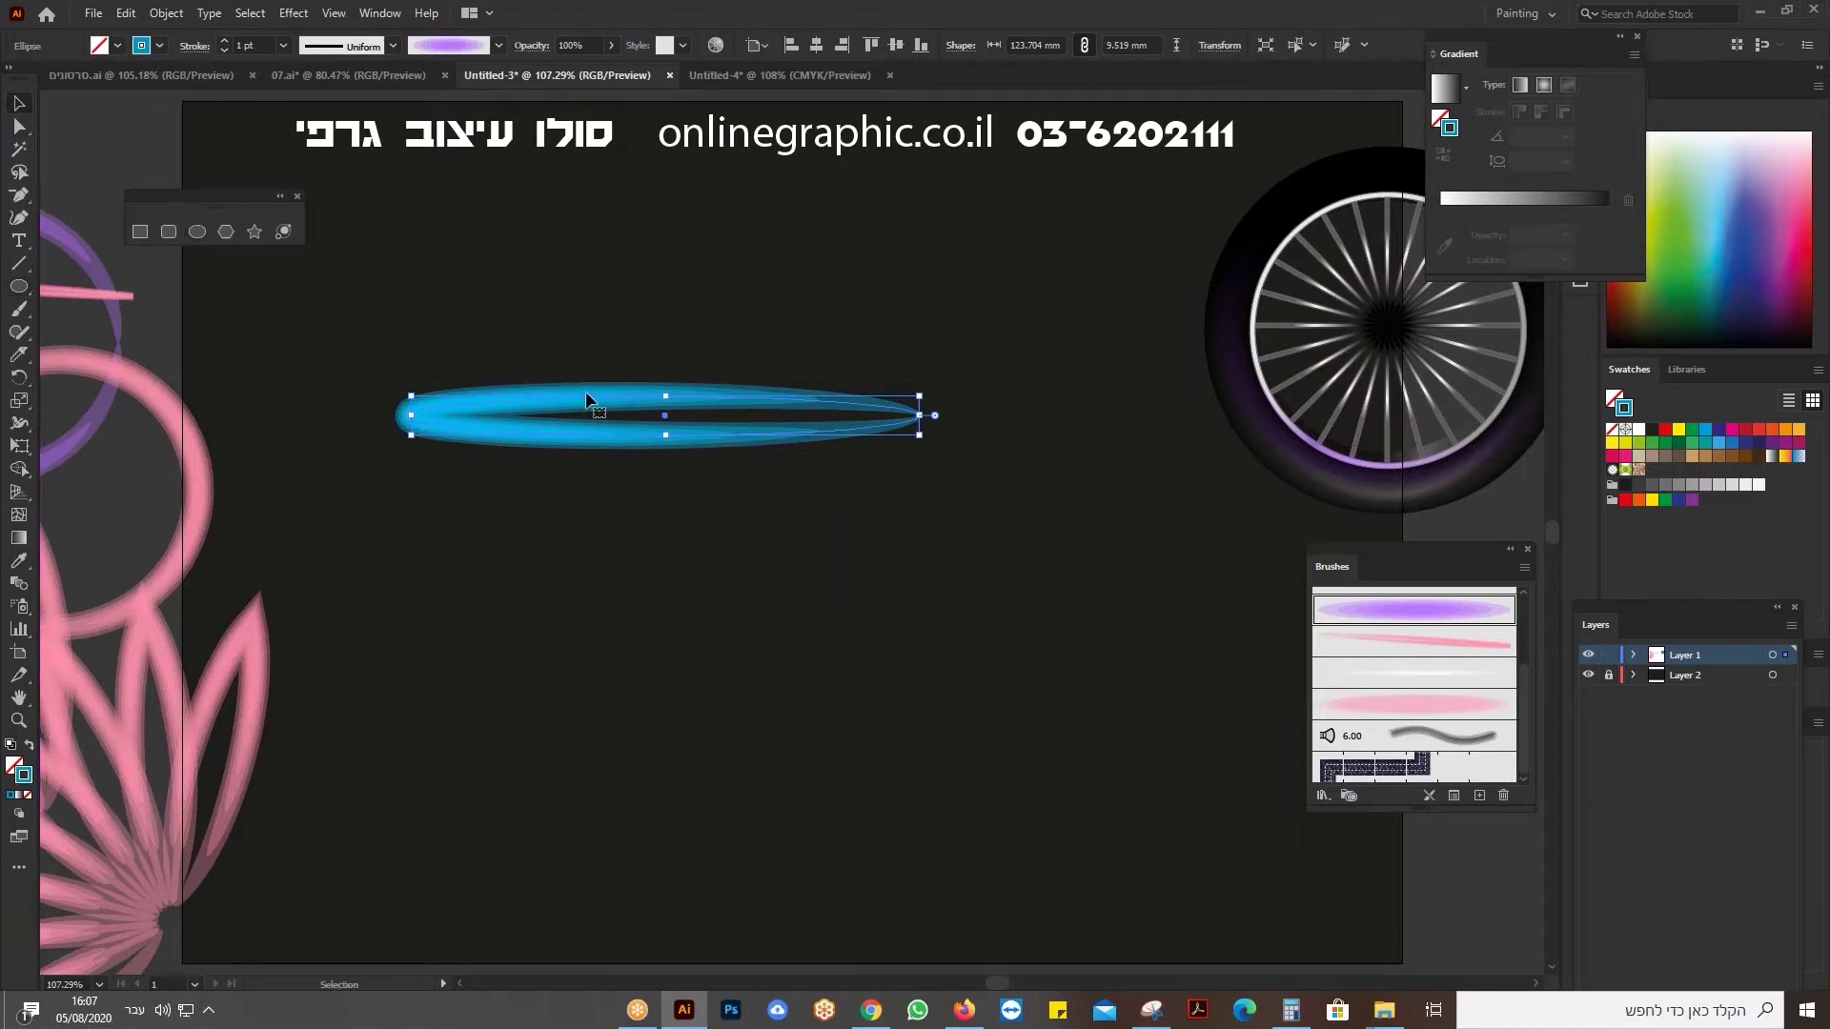
drag(585, 398, 597, 372)
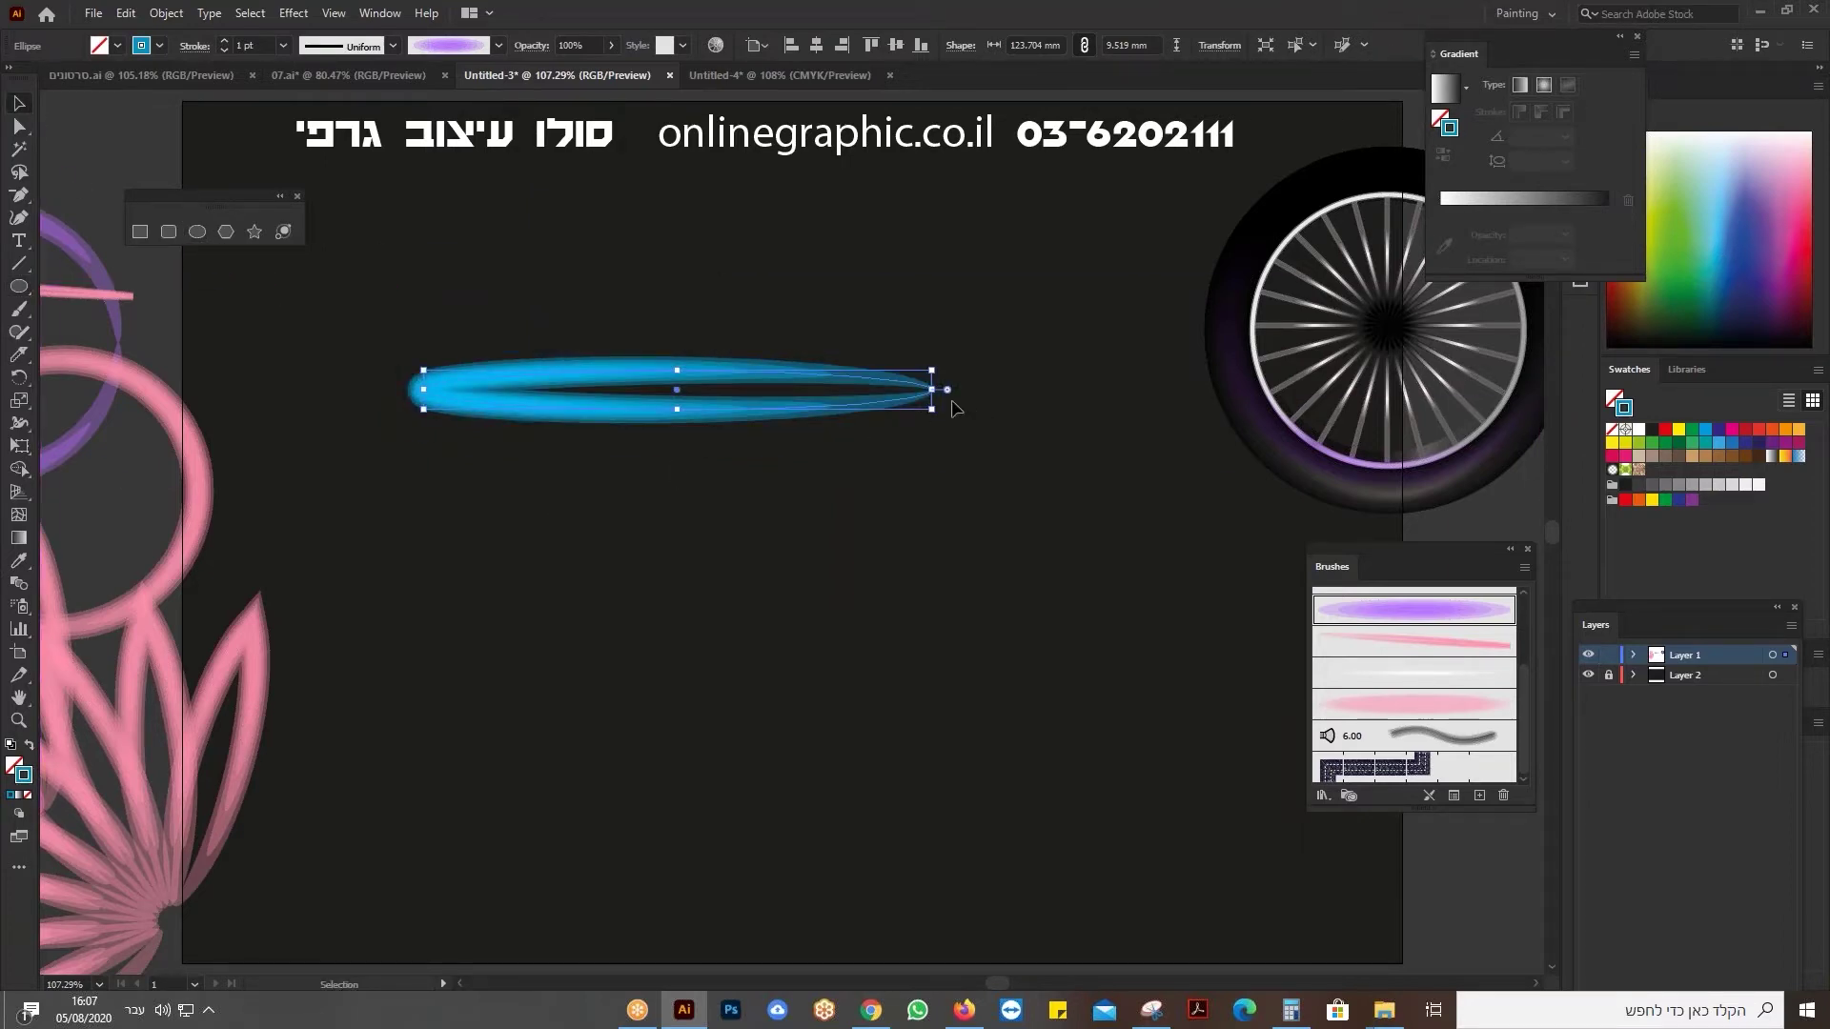
drag(939, 419, 922, 486)
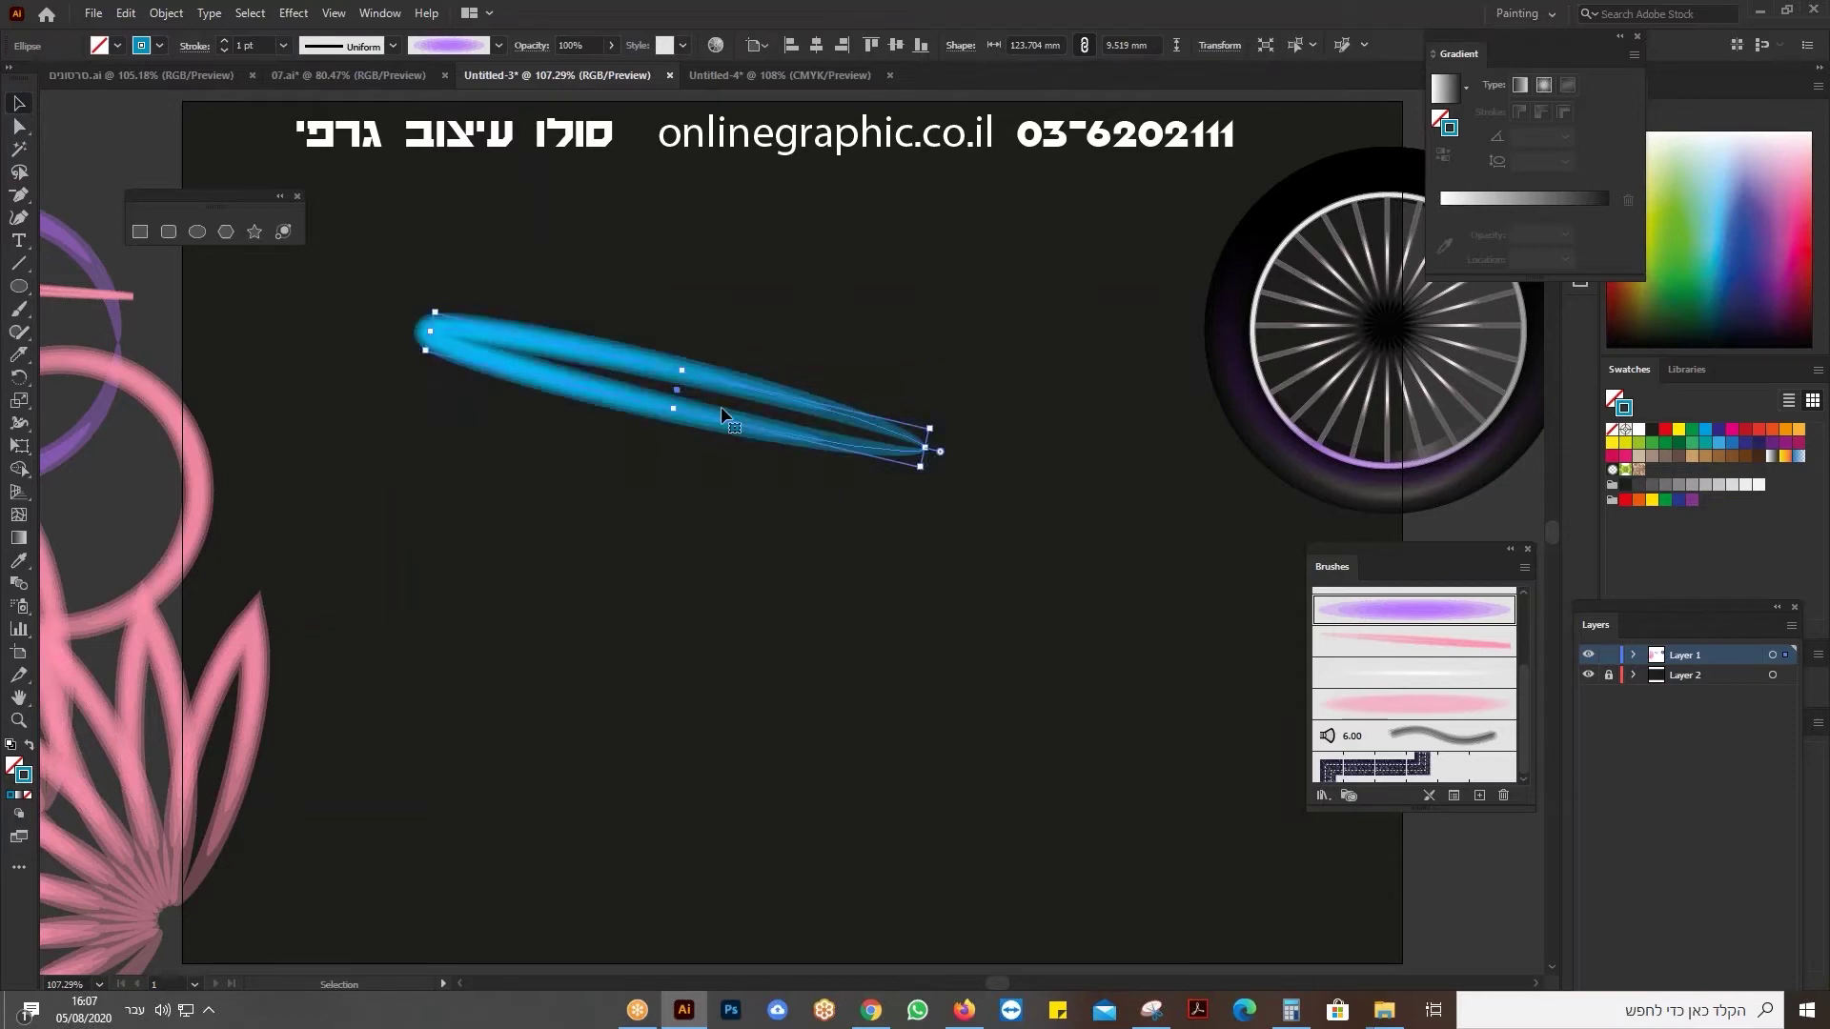
drag(721, 406, 679, 363)
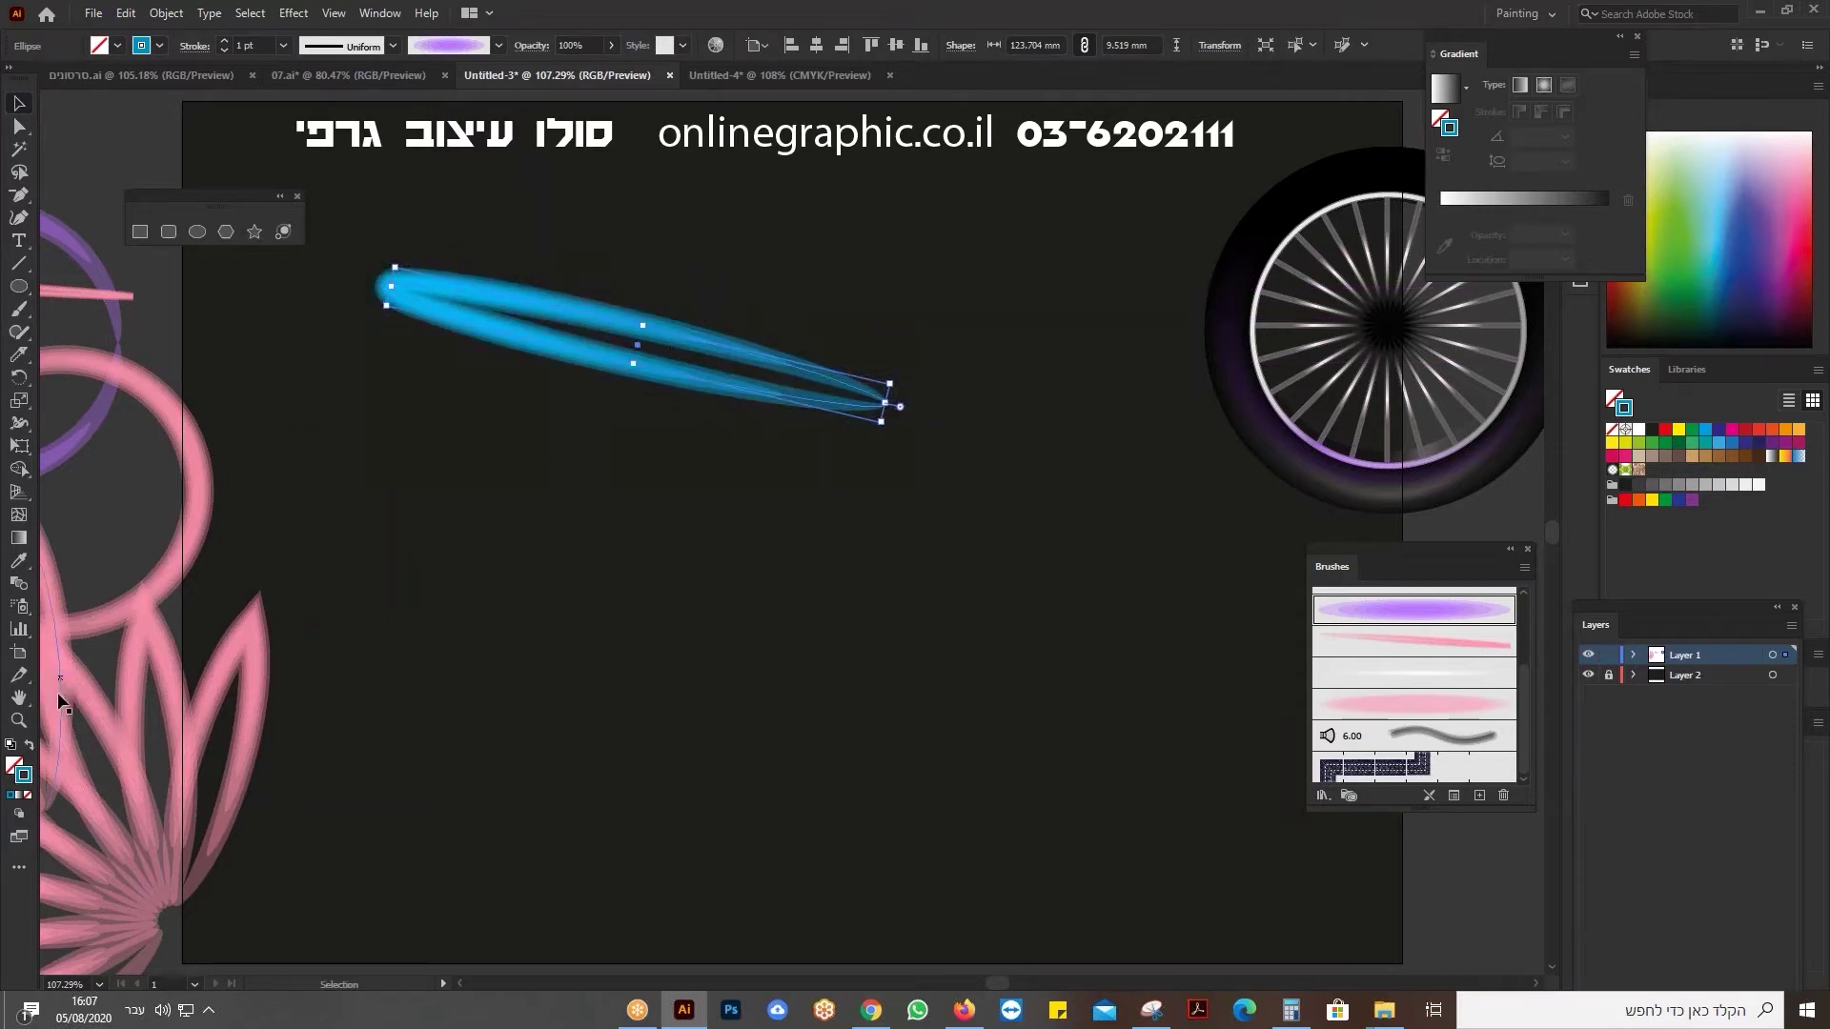
click(187, 831)
drag(189, 834, 404, 673)
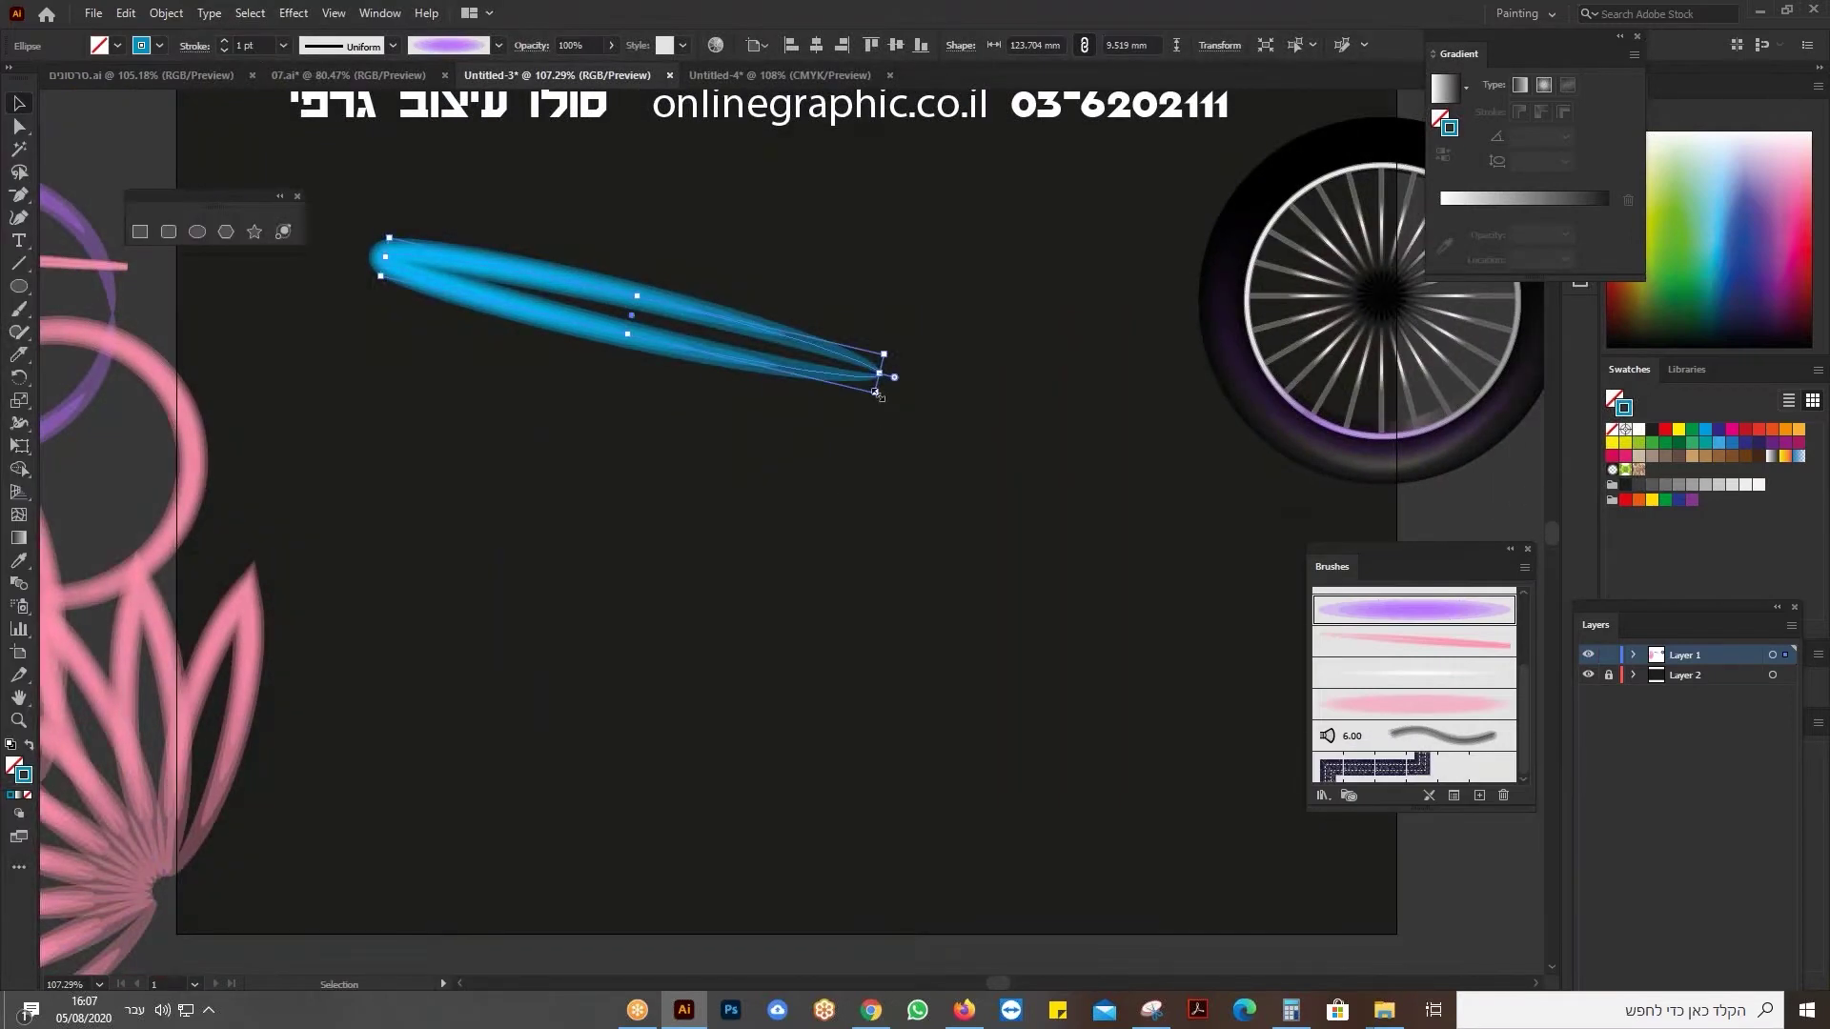
drag(875, 391, 941, 446)
Convert the anchor points at both ends of the blue ellipse to corners, forming a pointed petal.
click(21, 127)
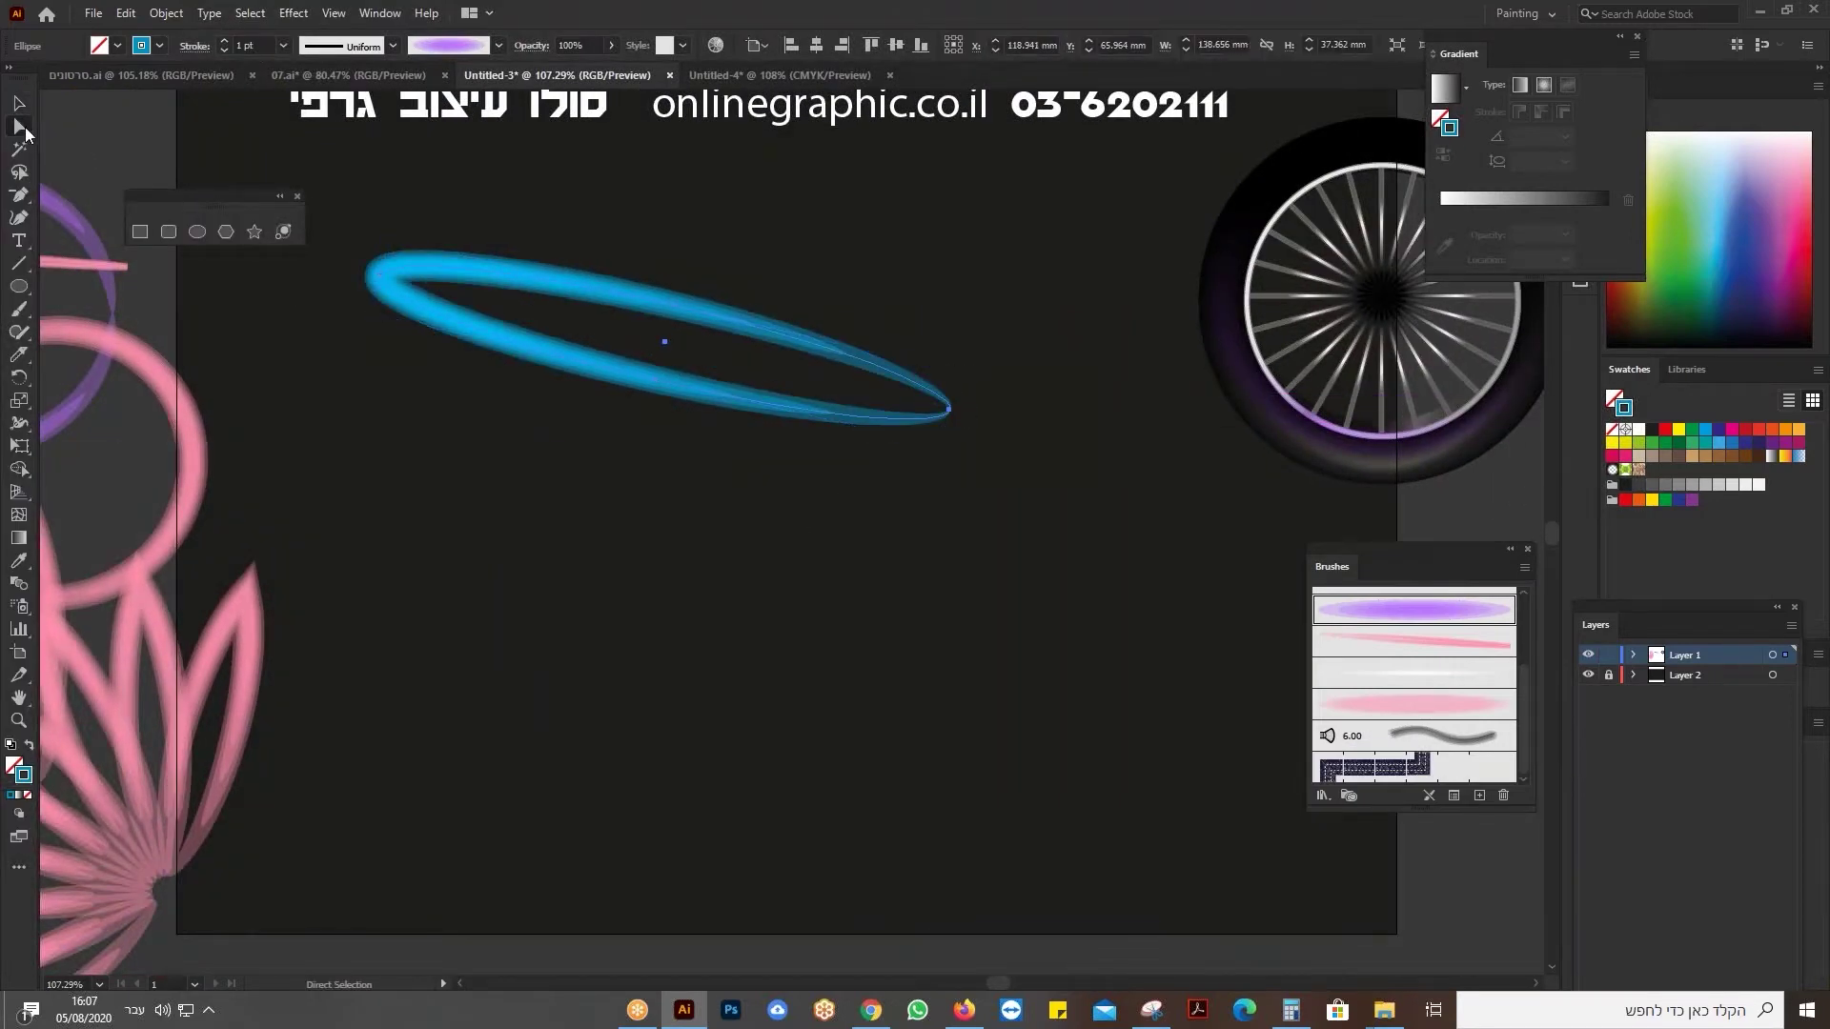
drag(362, 241, 415, 337)
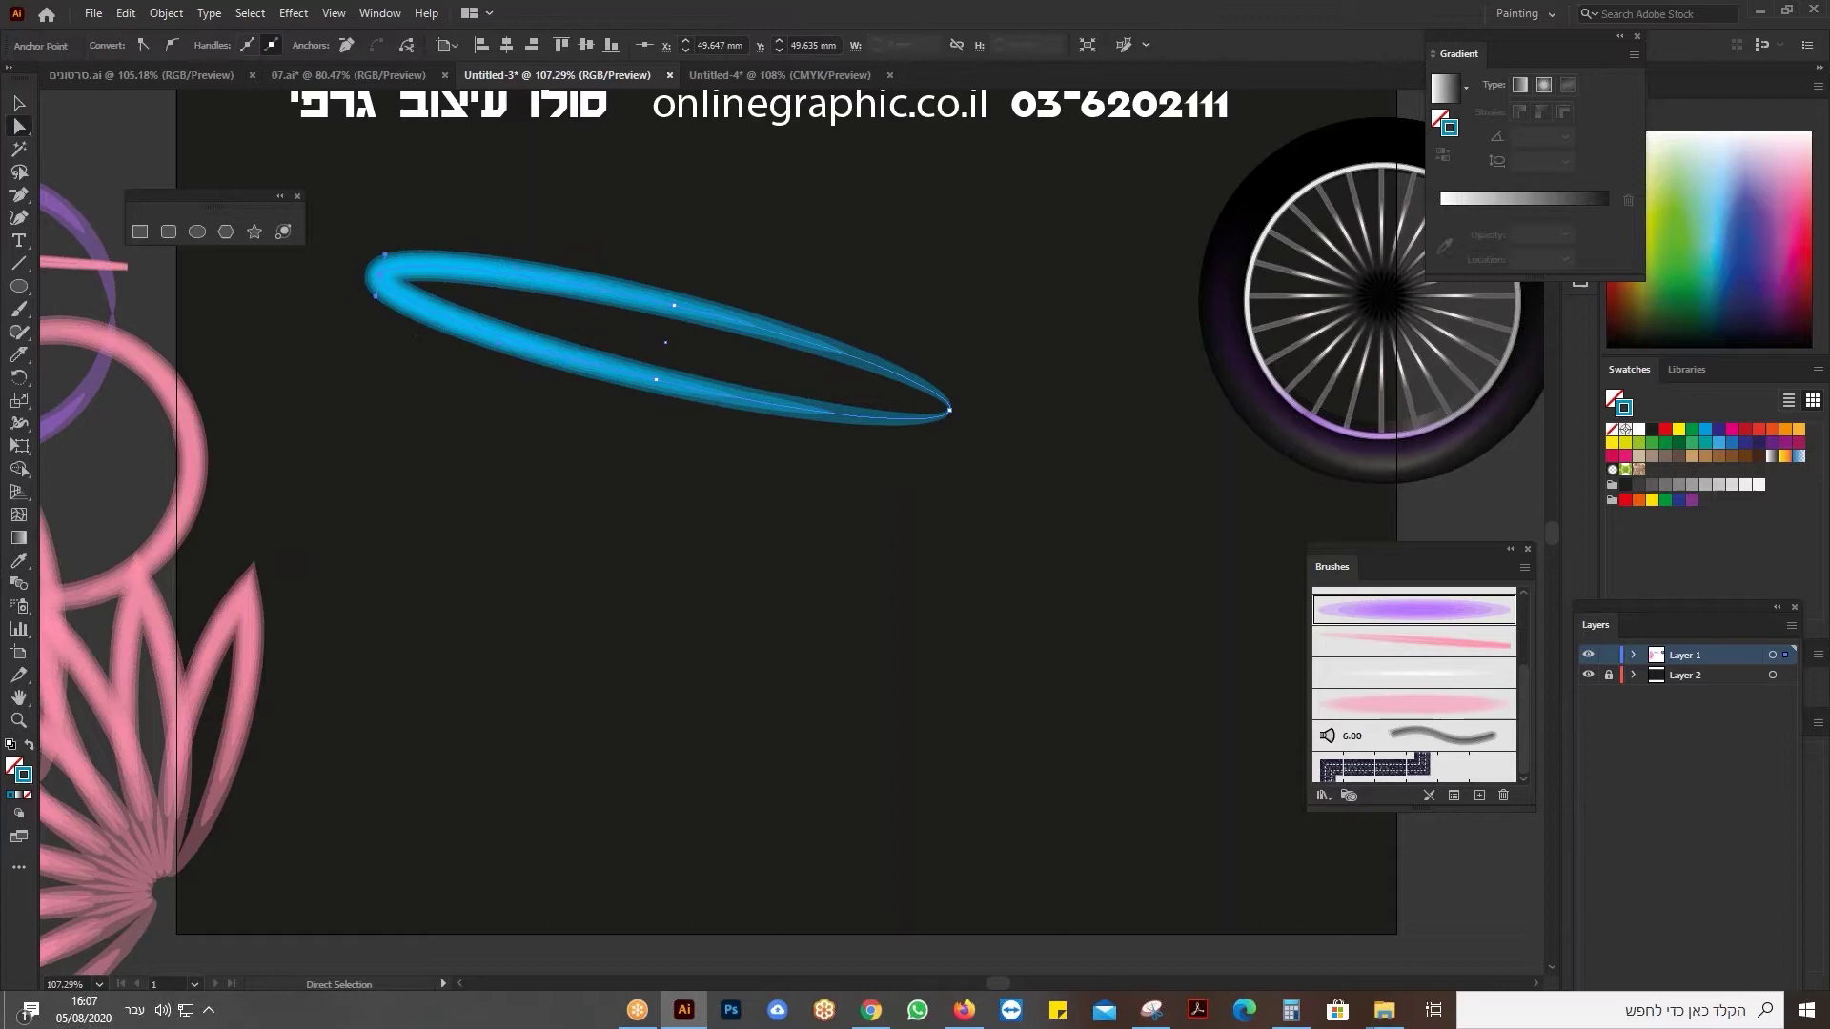
click(172, 46)
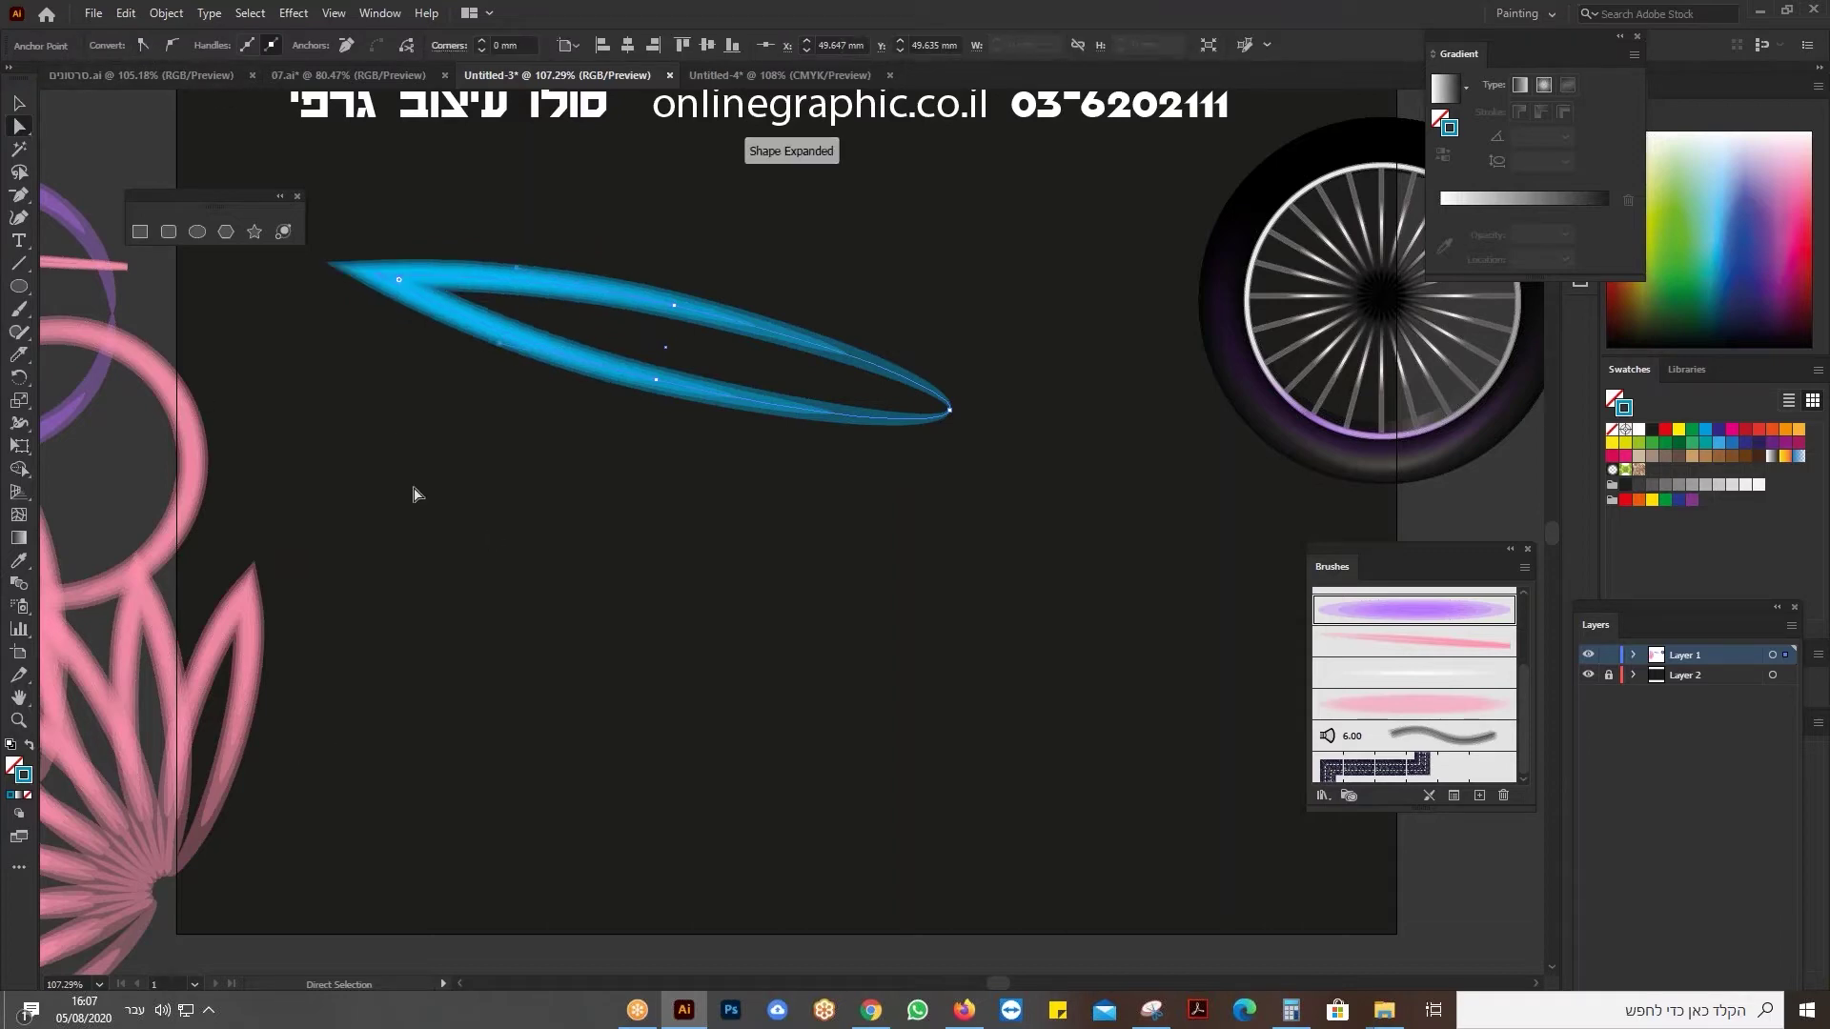
drag(963, 420, 867, 330)
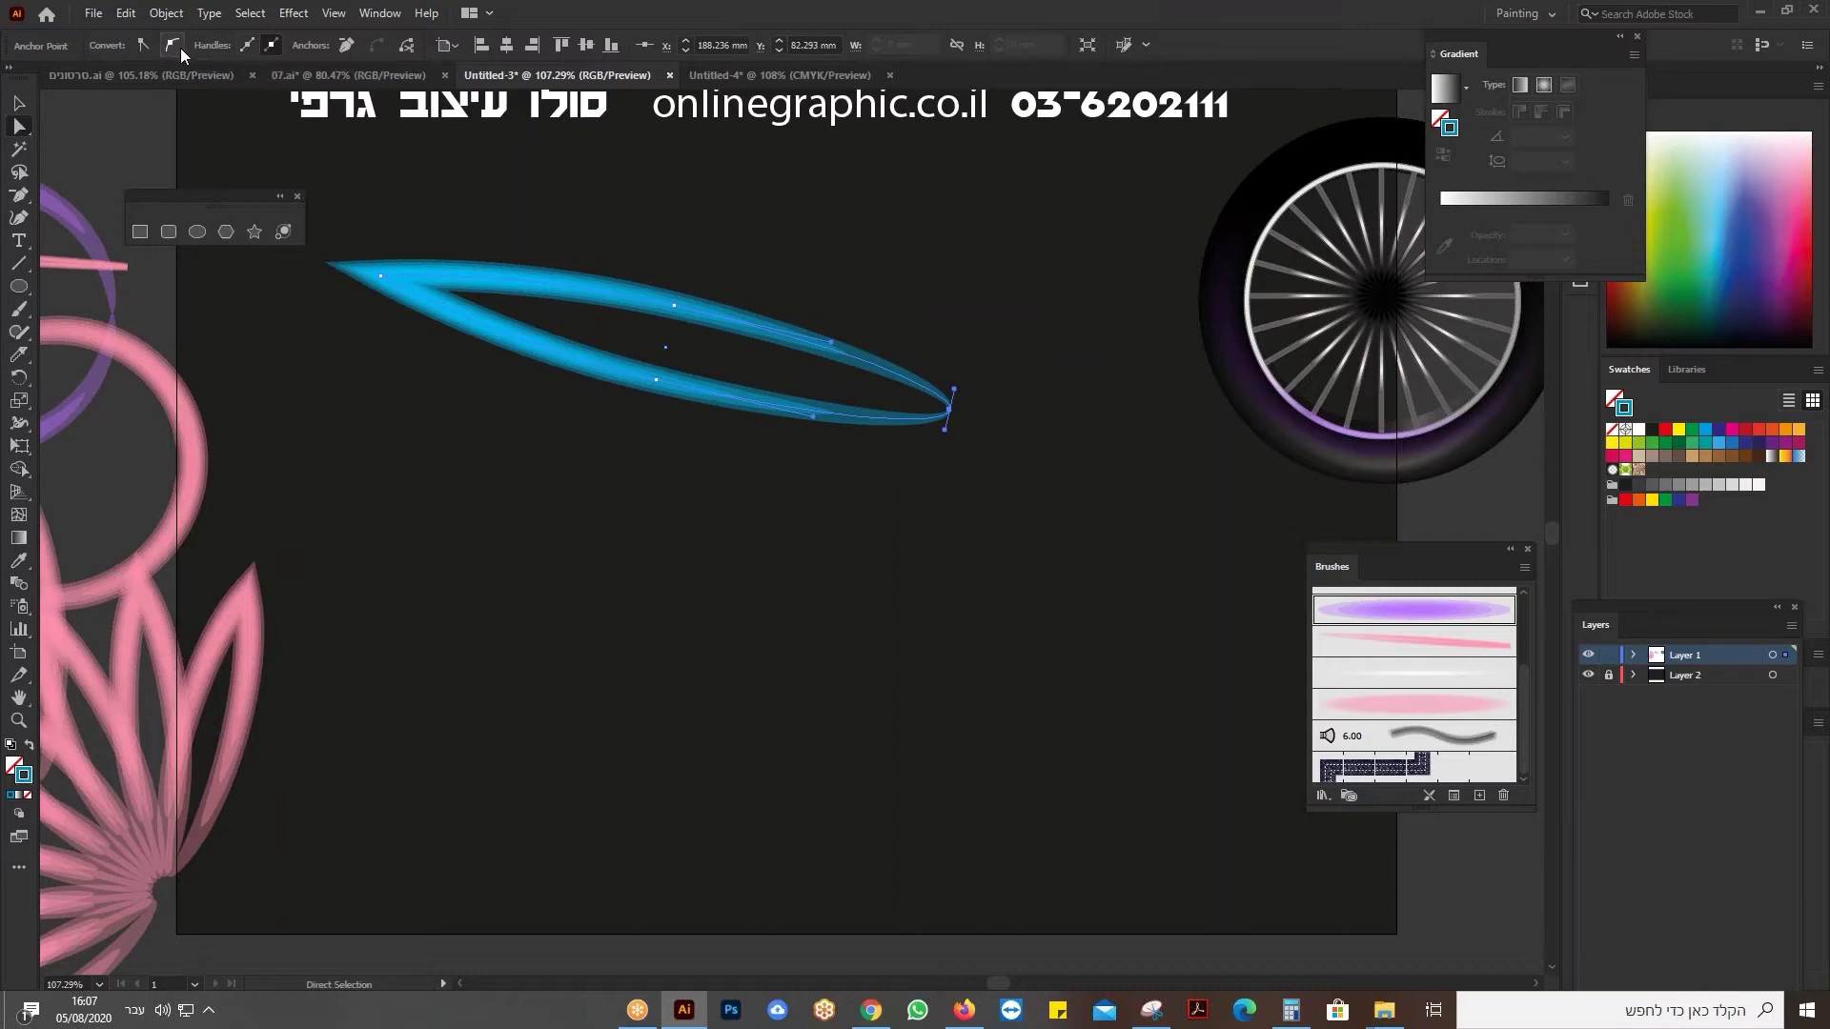
click(143, 45)
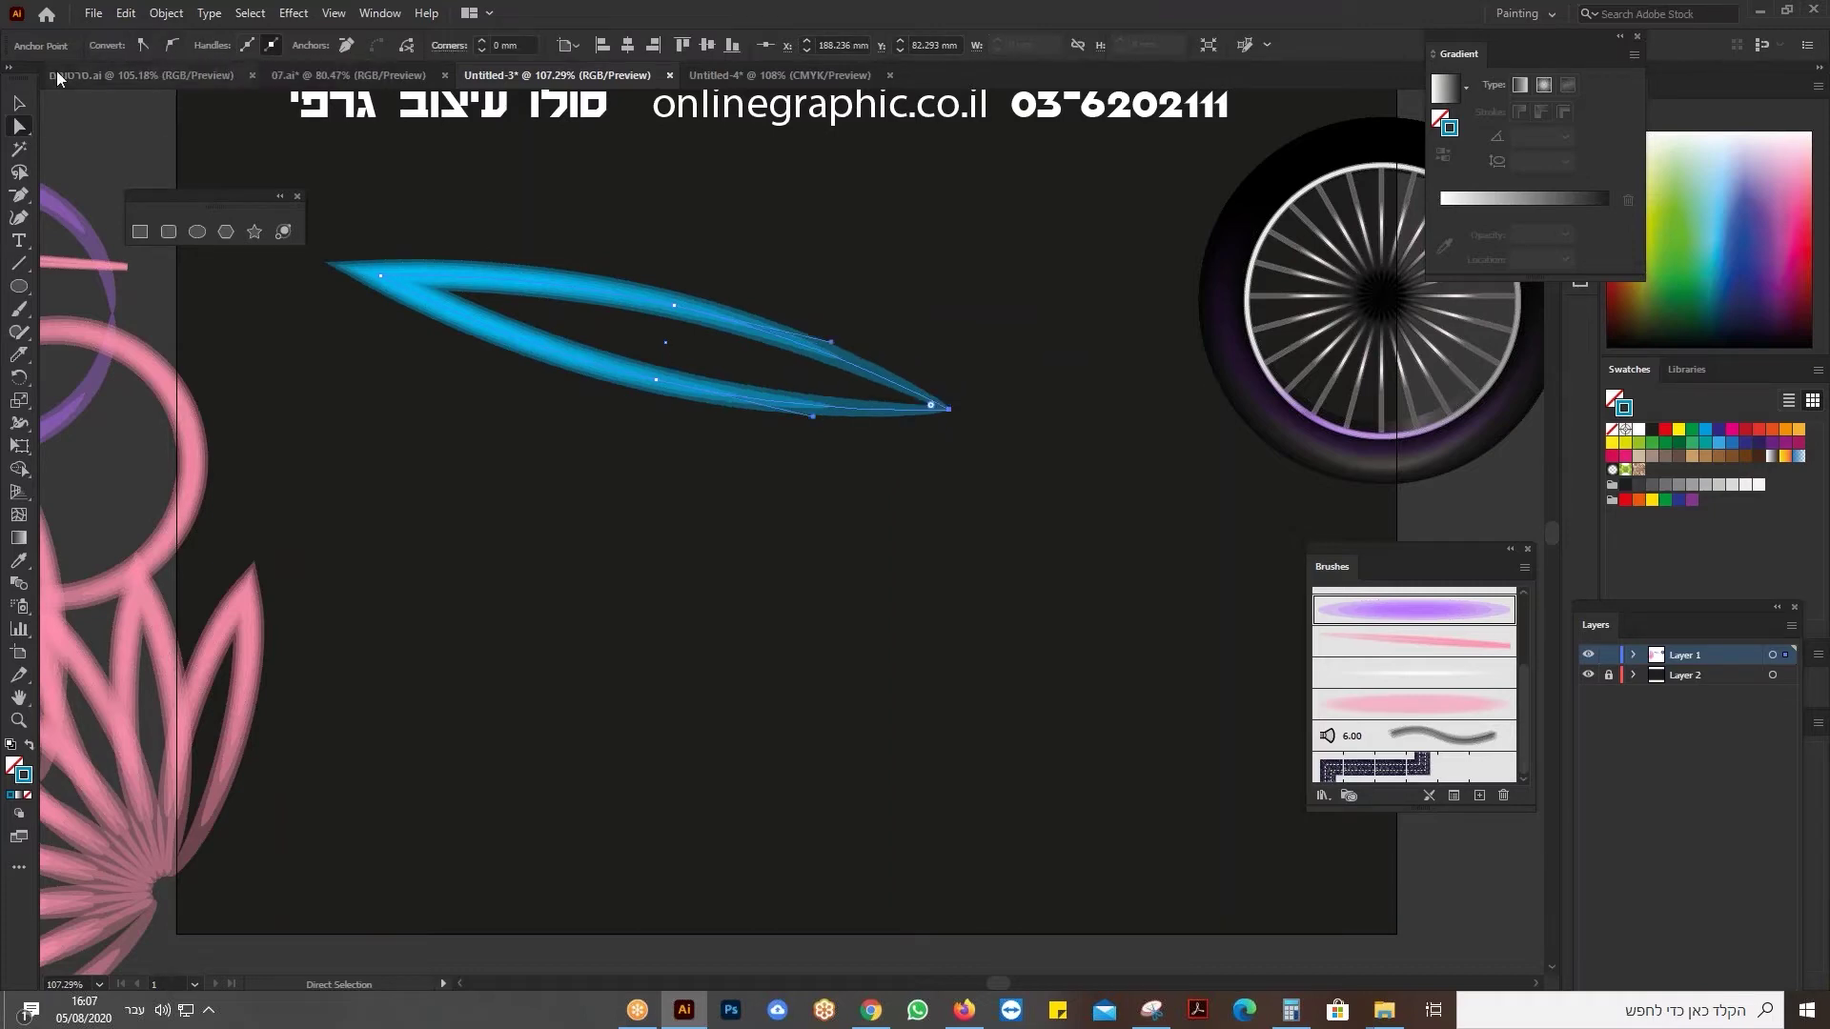
Duplicate the blue petal about 79 mm below the original.
click(19, 105)
click(621, 560)
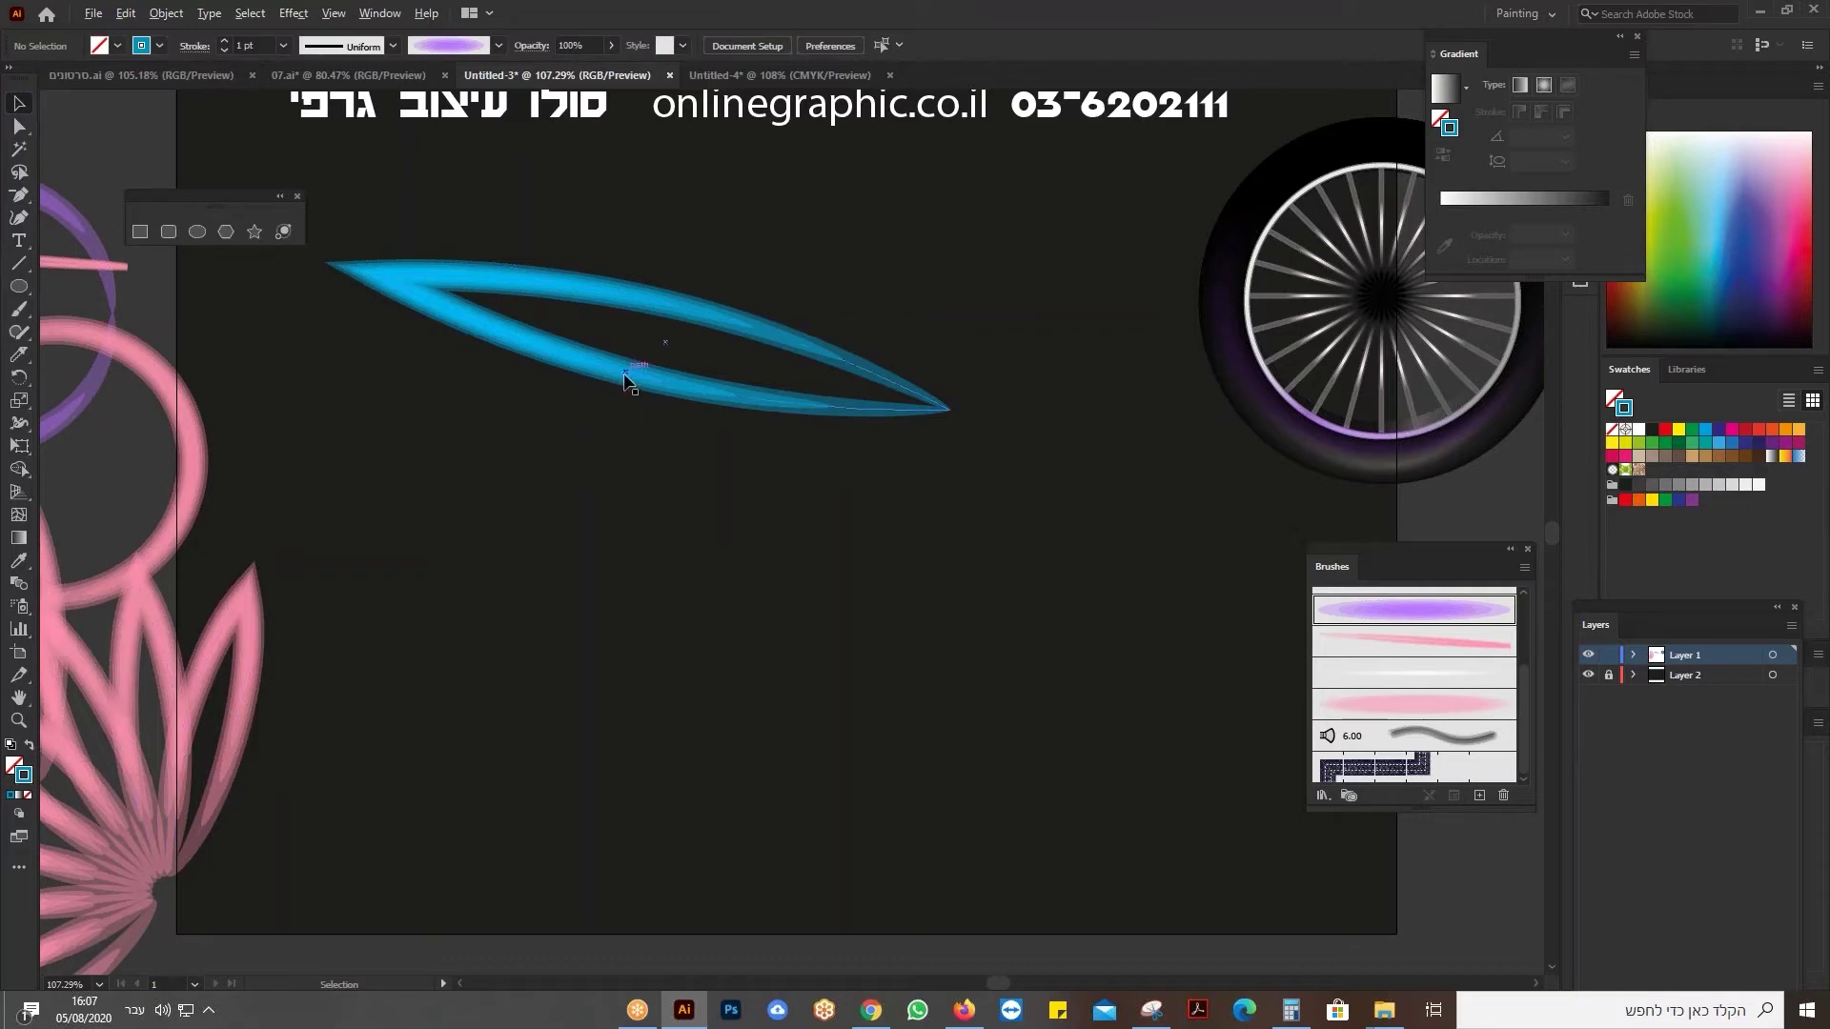
drag(626, 378, 646, 705)
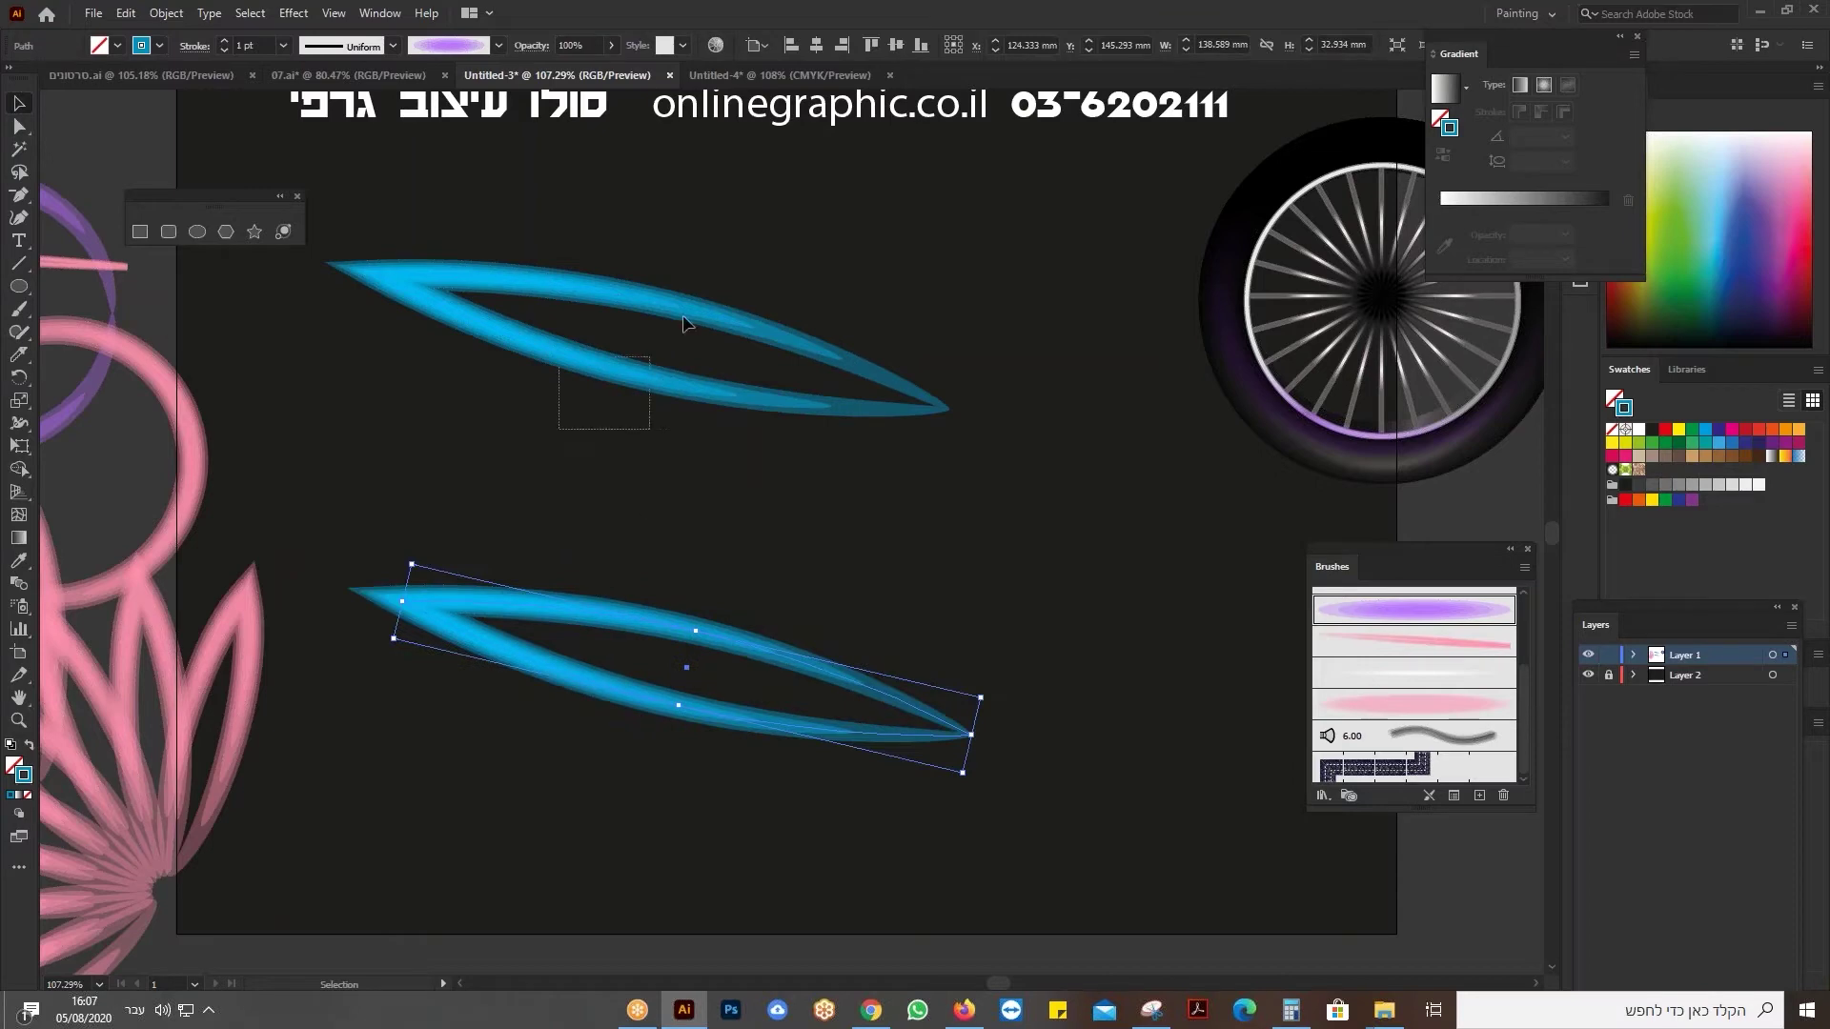
Create a copy of the upper blue petal rotated 20° about its own centre.
drag(683, 324, 723, 252)
right_click(641, 321)
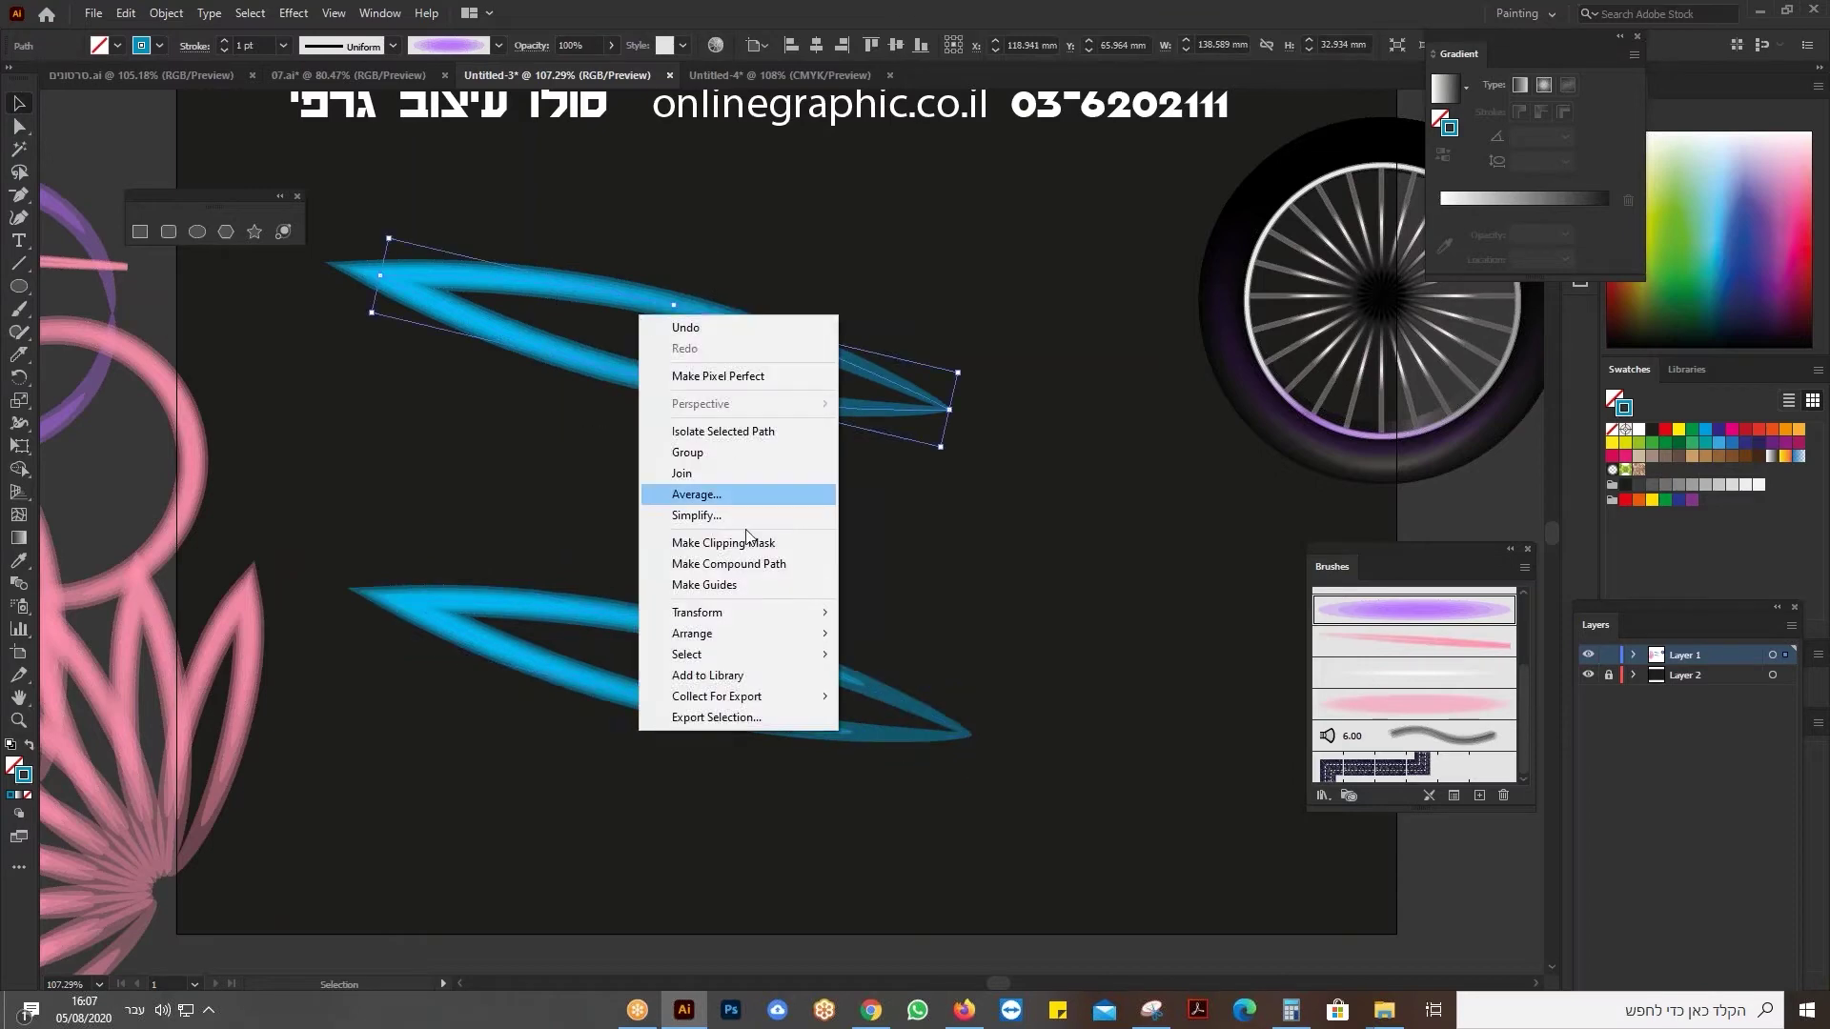
mouse_move(747, 614)
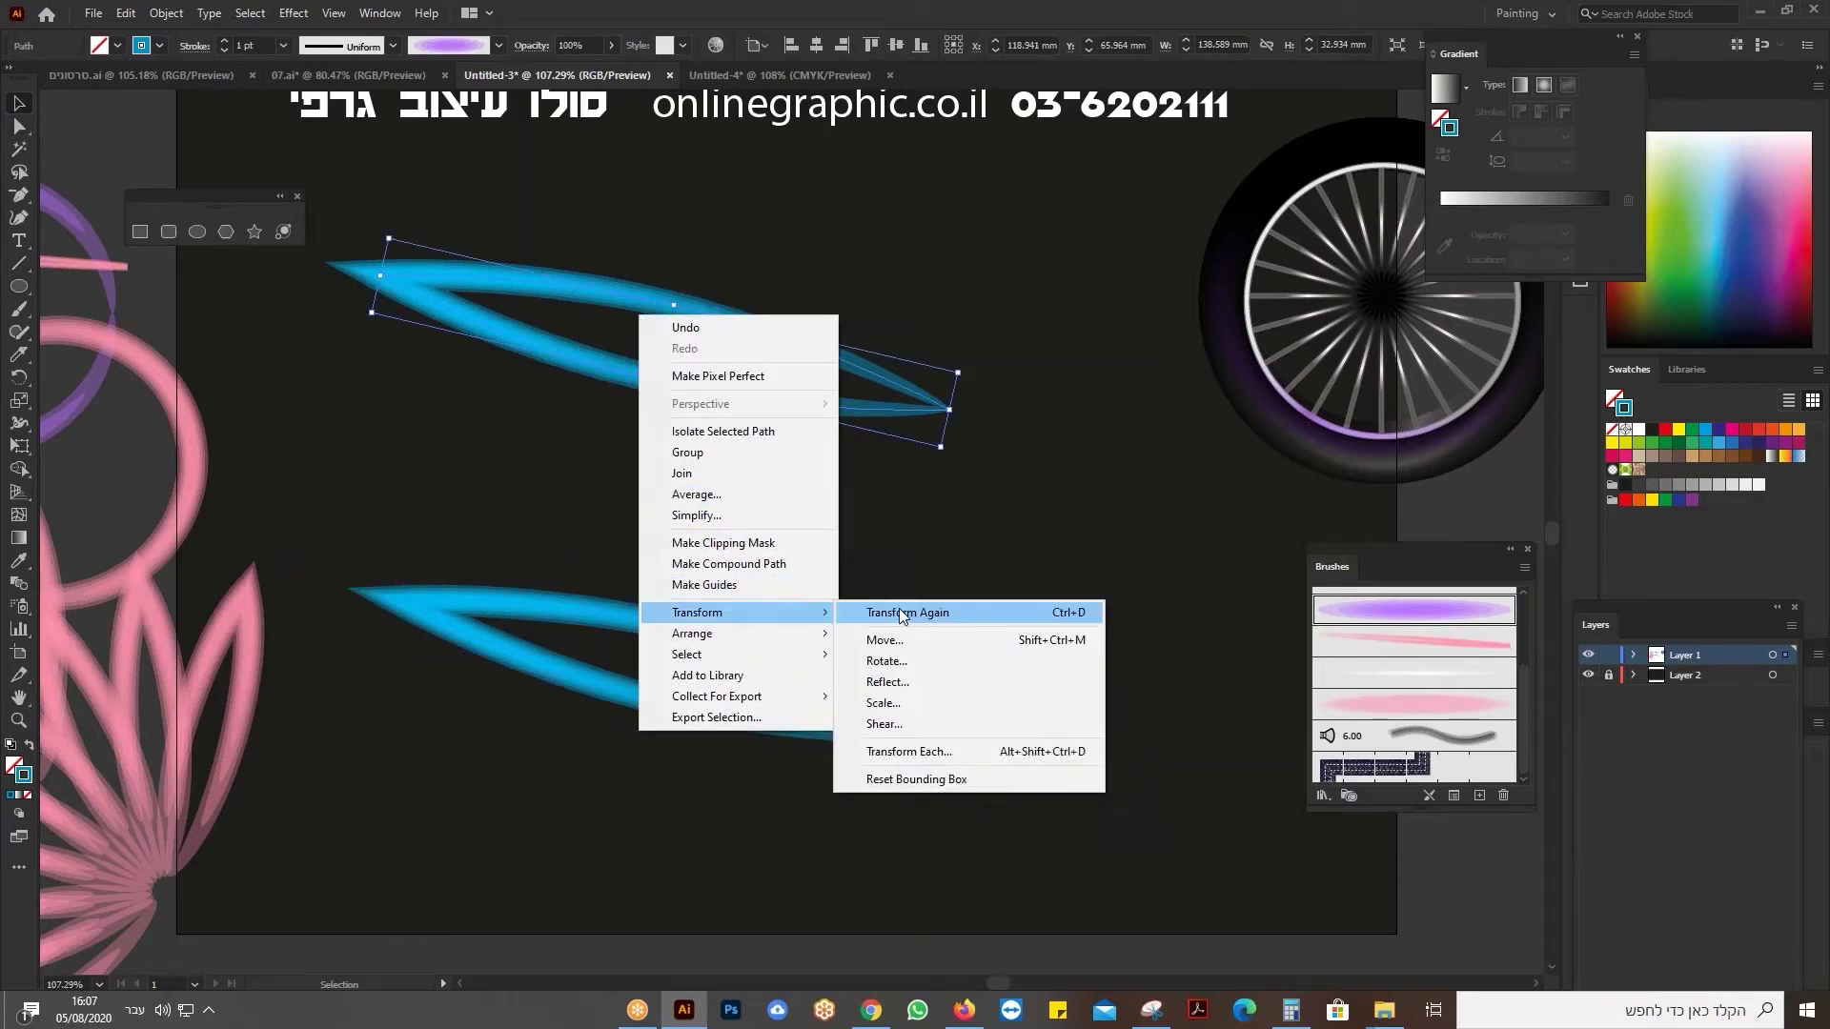
click(924, 660)
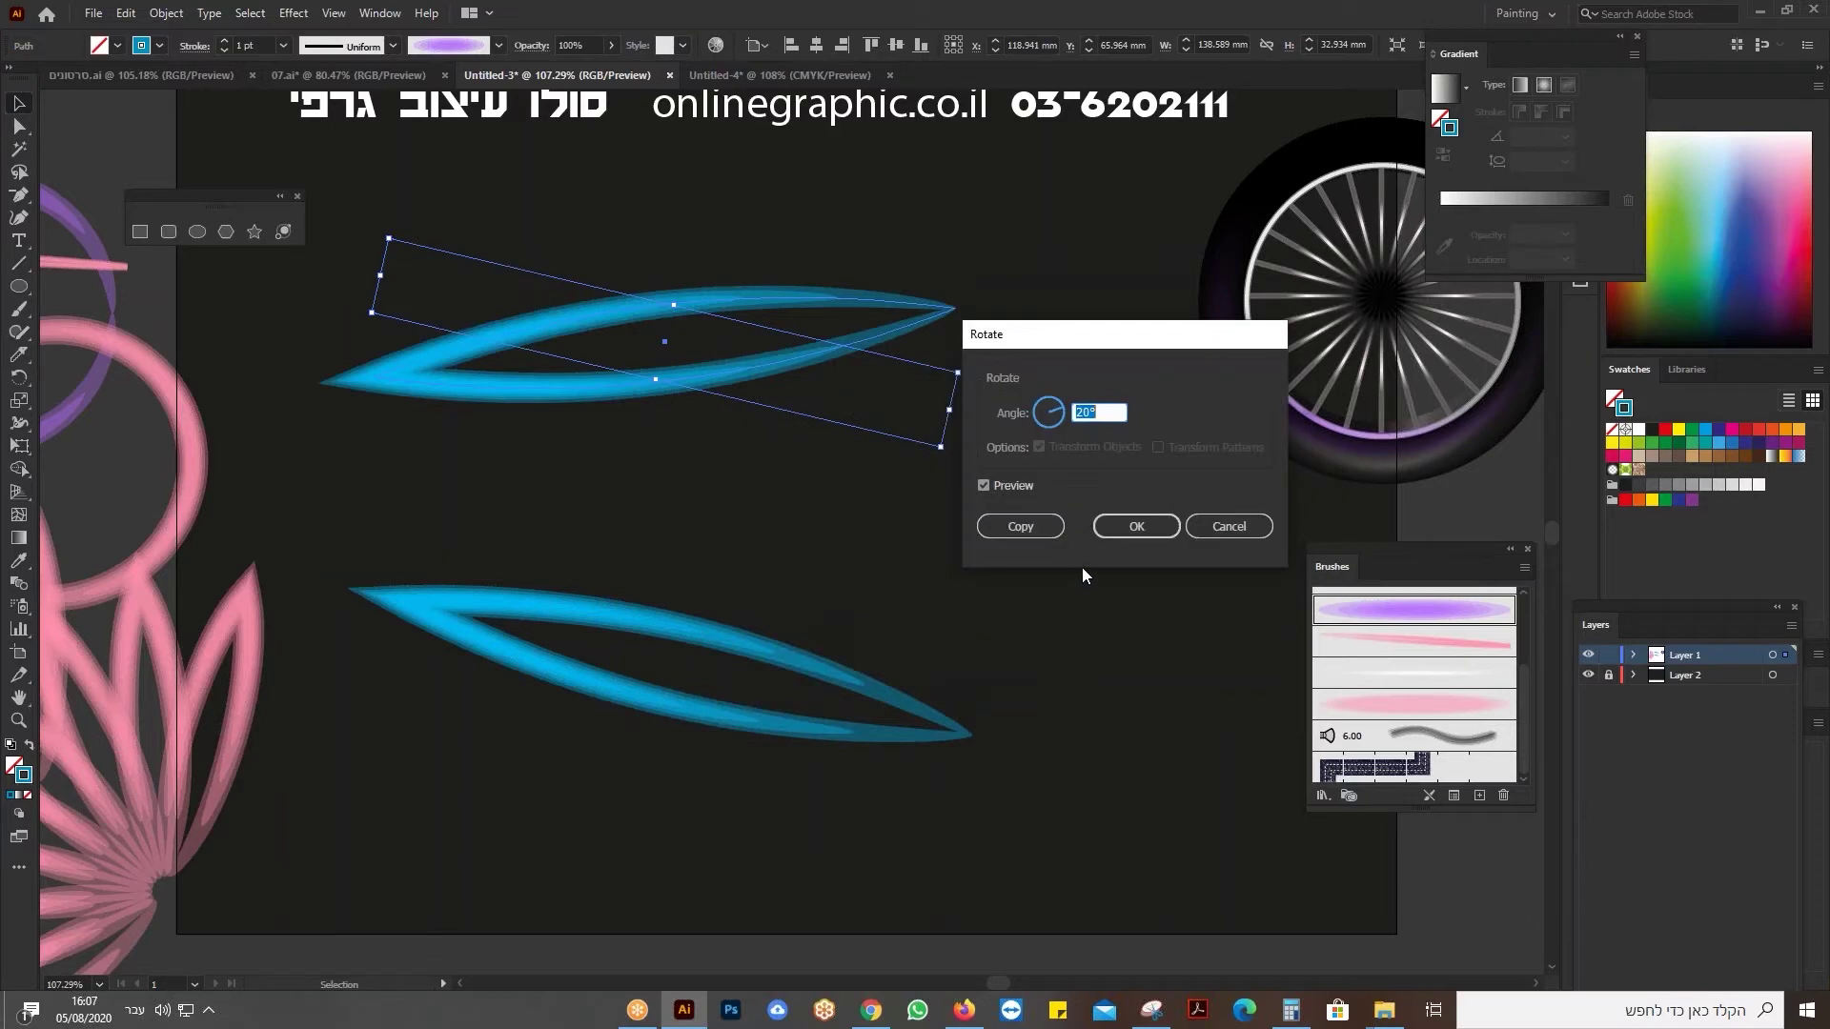
click(1018, 527)
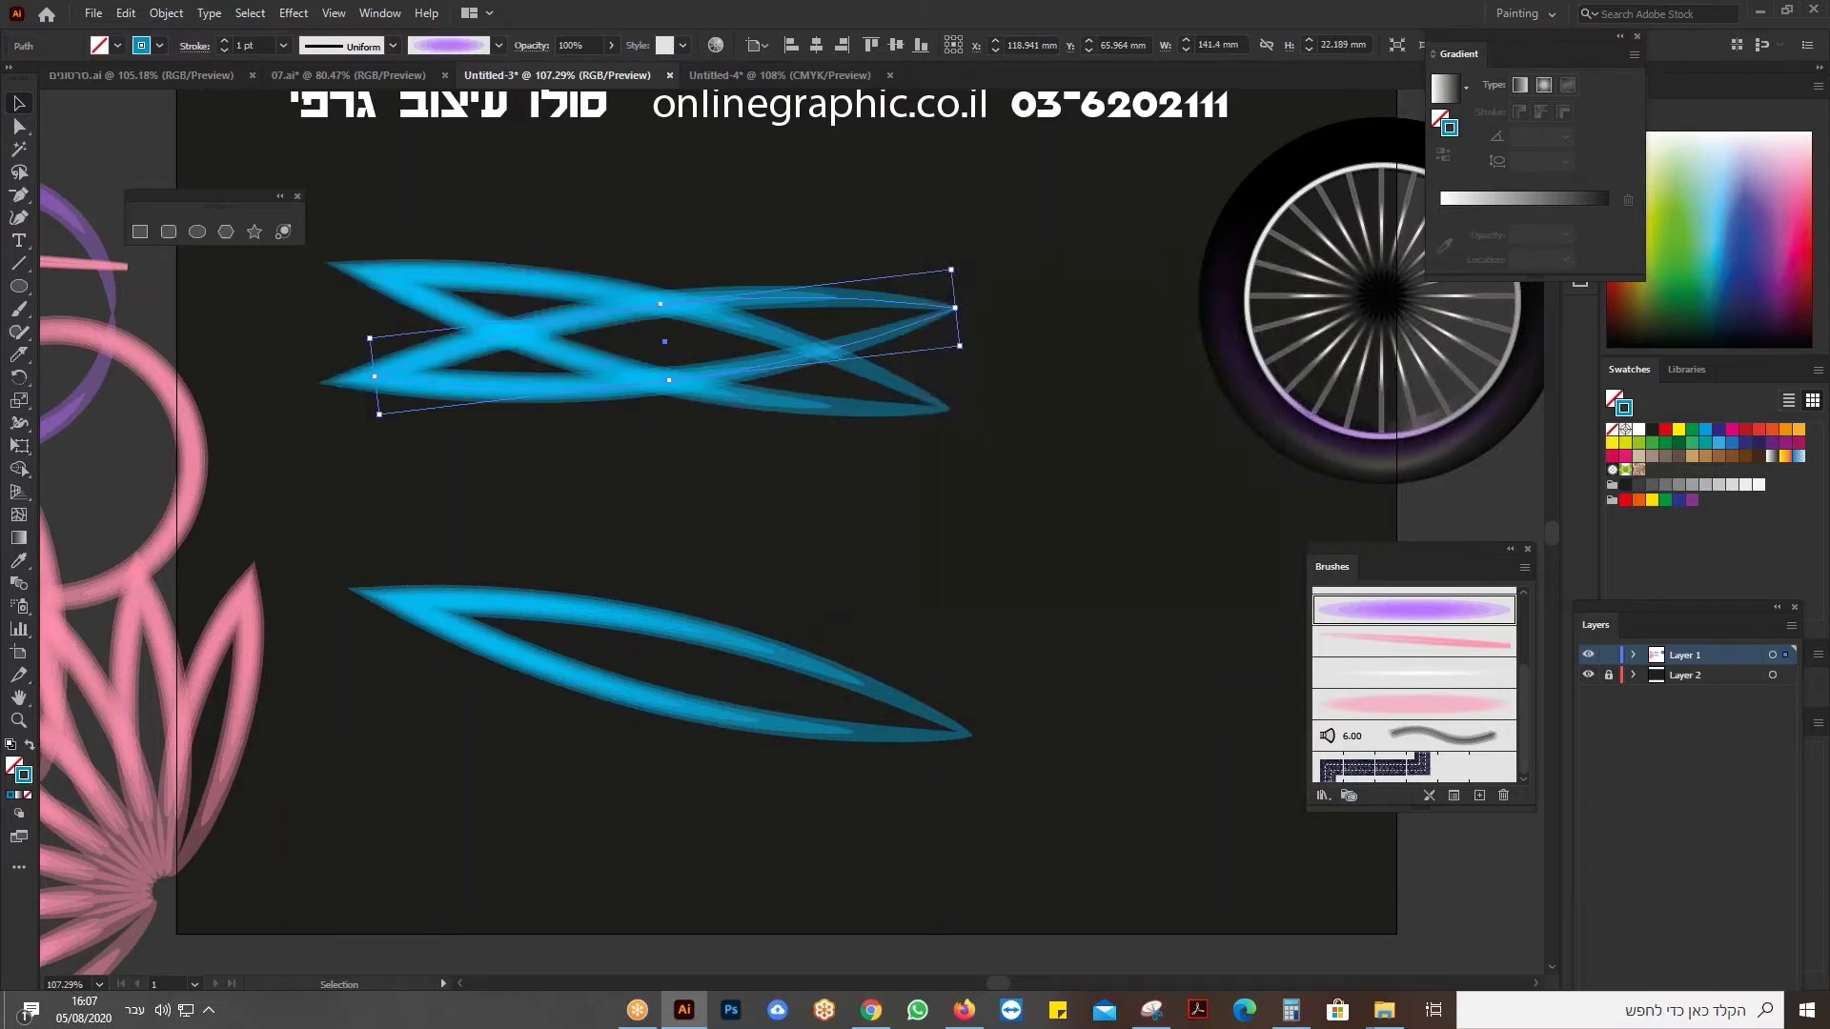
Repeat the 20° rotated copy around the petal's centre until the petals form a full rosette.
key(ctrl+d)
key(ctrl+d)
key(ctrl+d)
key(ctrl+d)
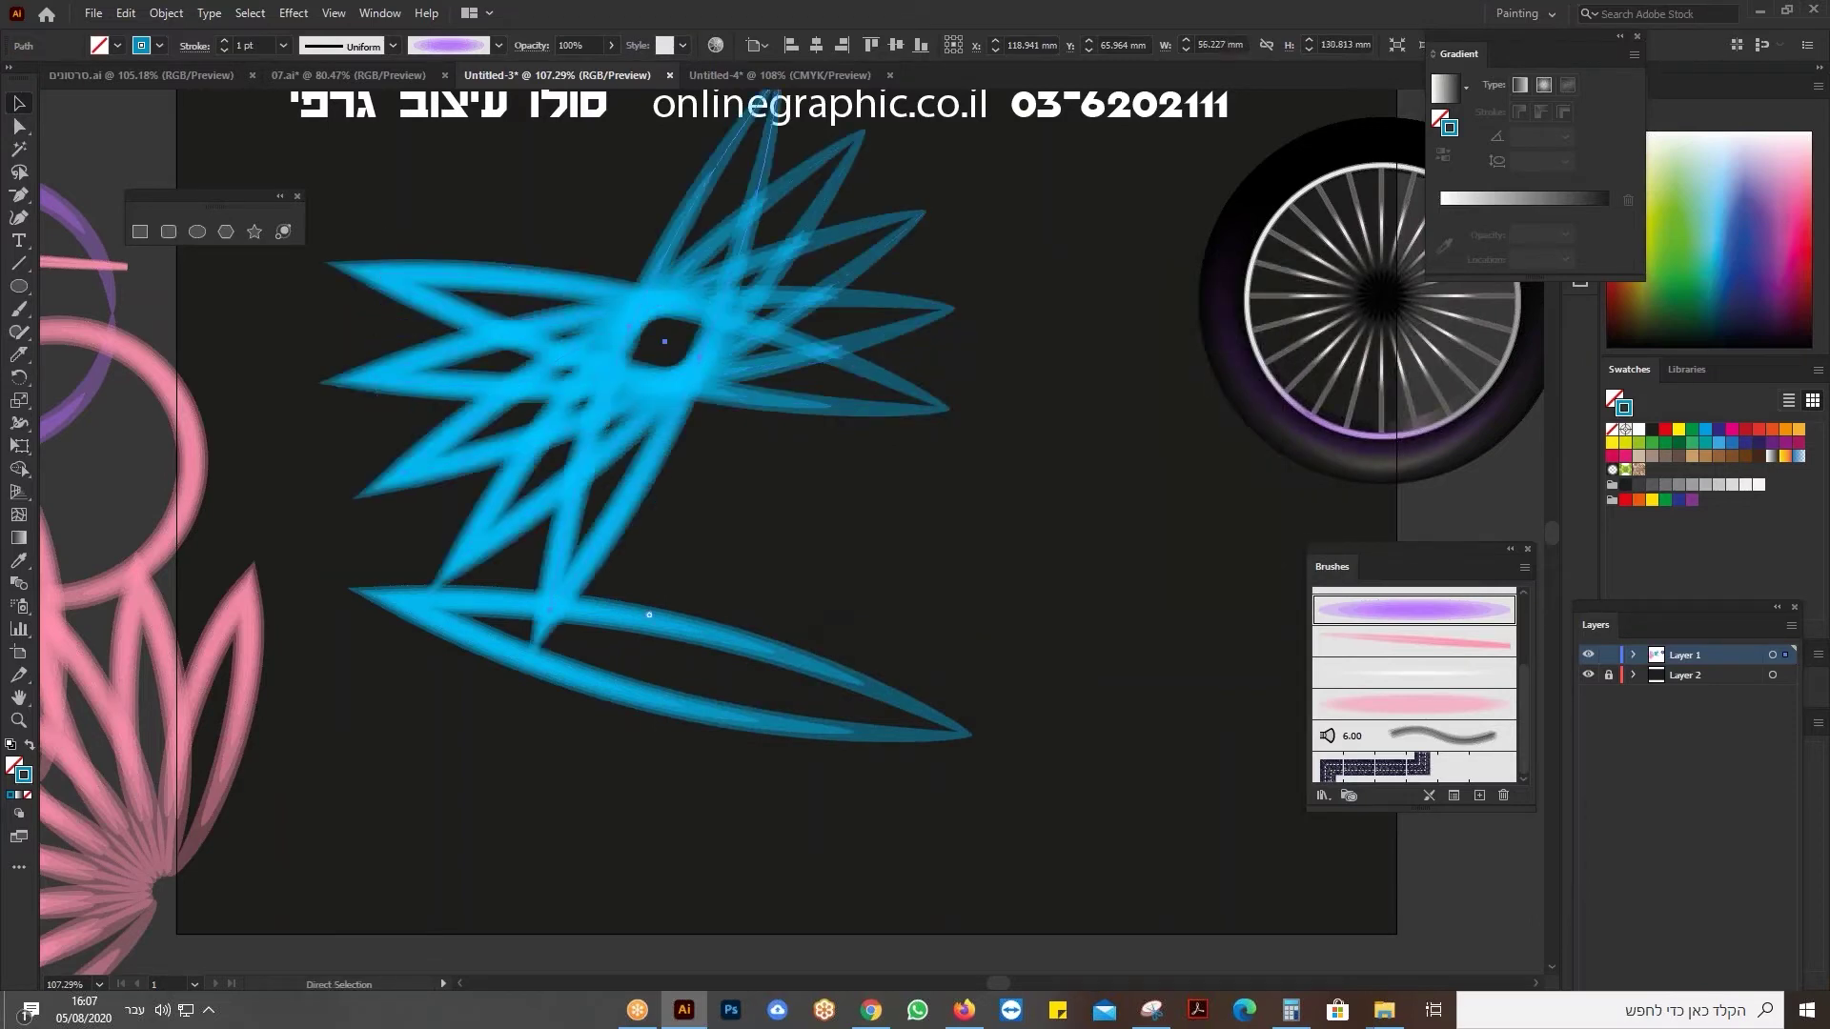
key(ctrl+d)
key(ctrl+d)
key(ctrl+d)
key(ctrl+d)
key(ctrl+d)
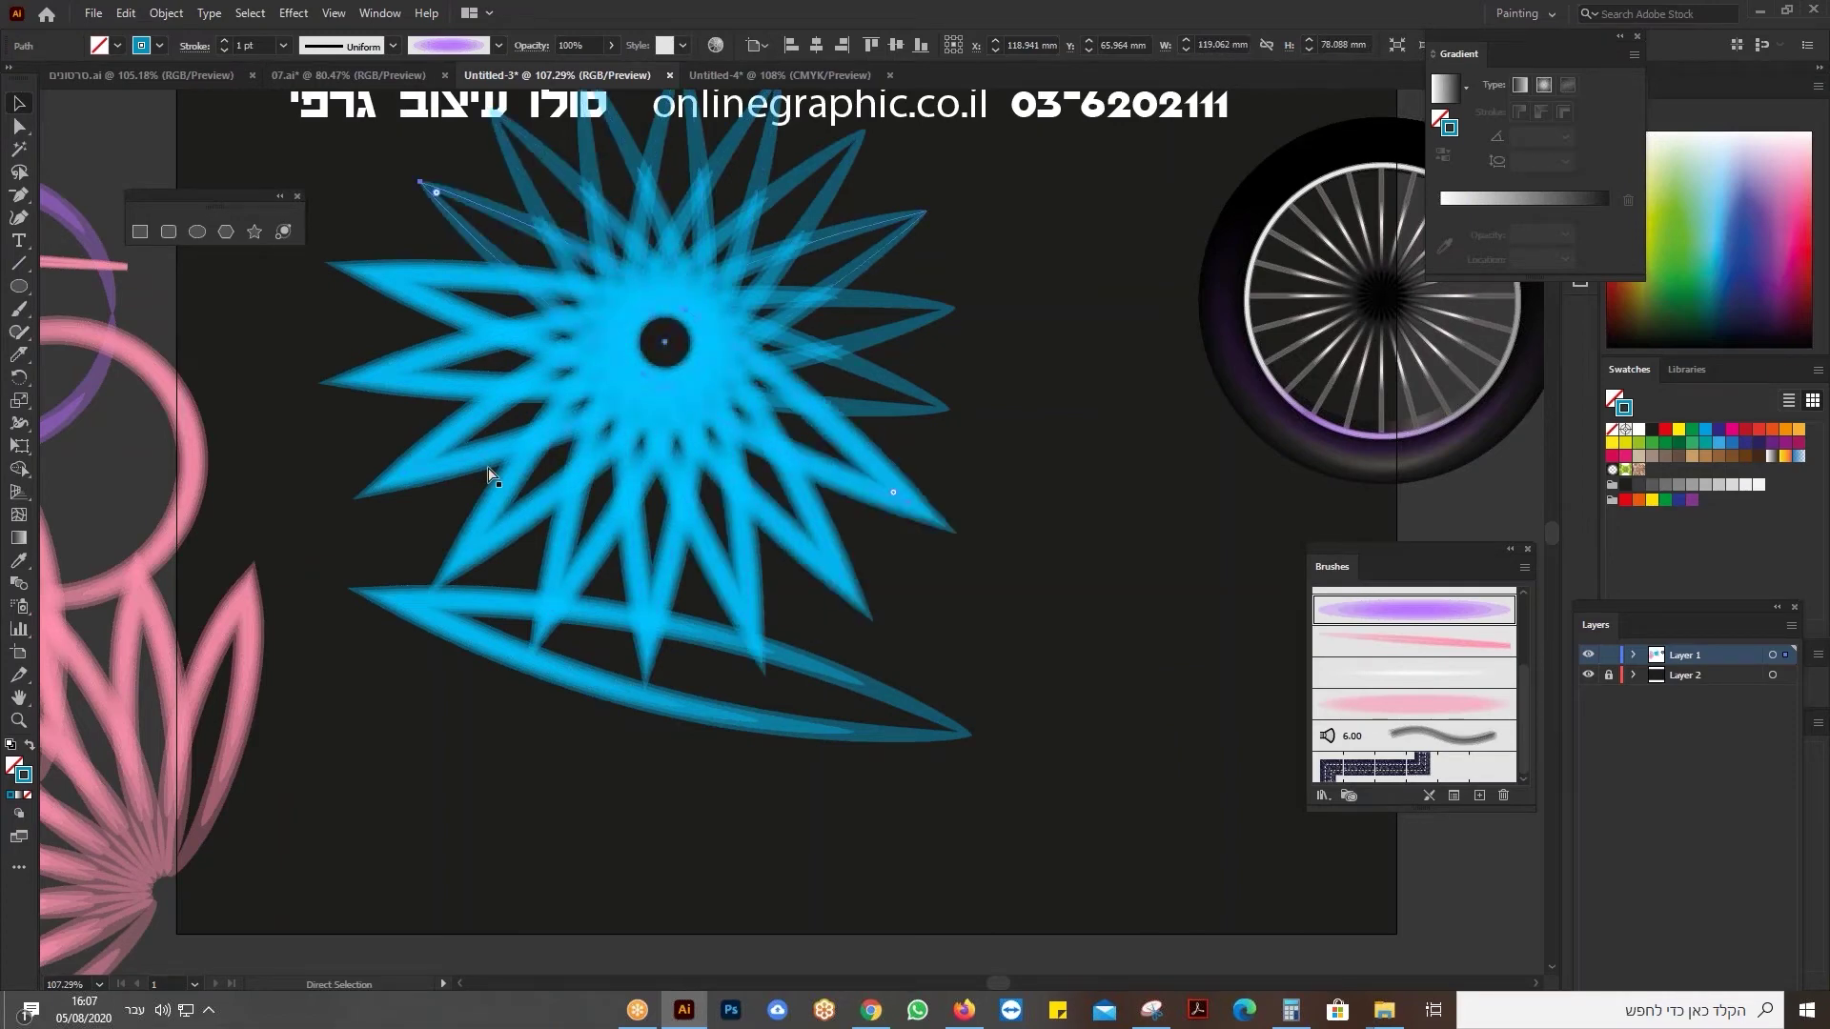
Delete the rosette of rotated petals, keeping the separate petal below it.
key(v)
drag(938, 446, 349, 267)
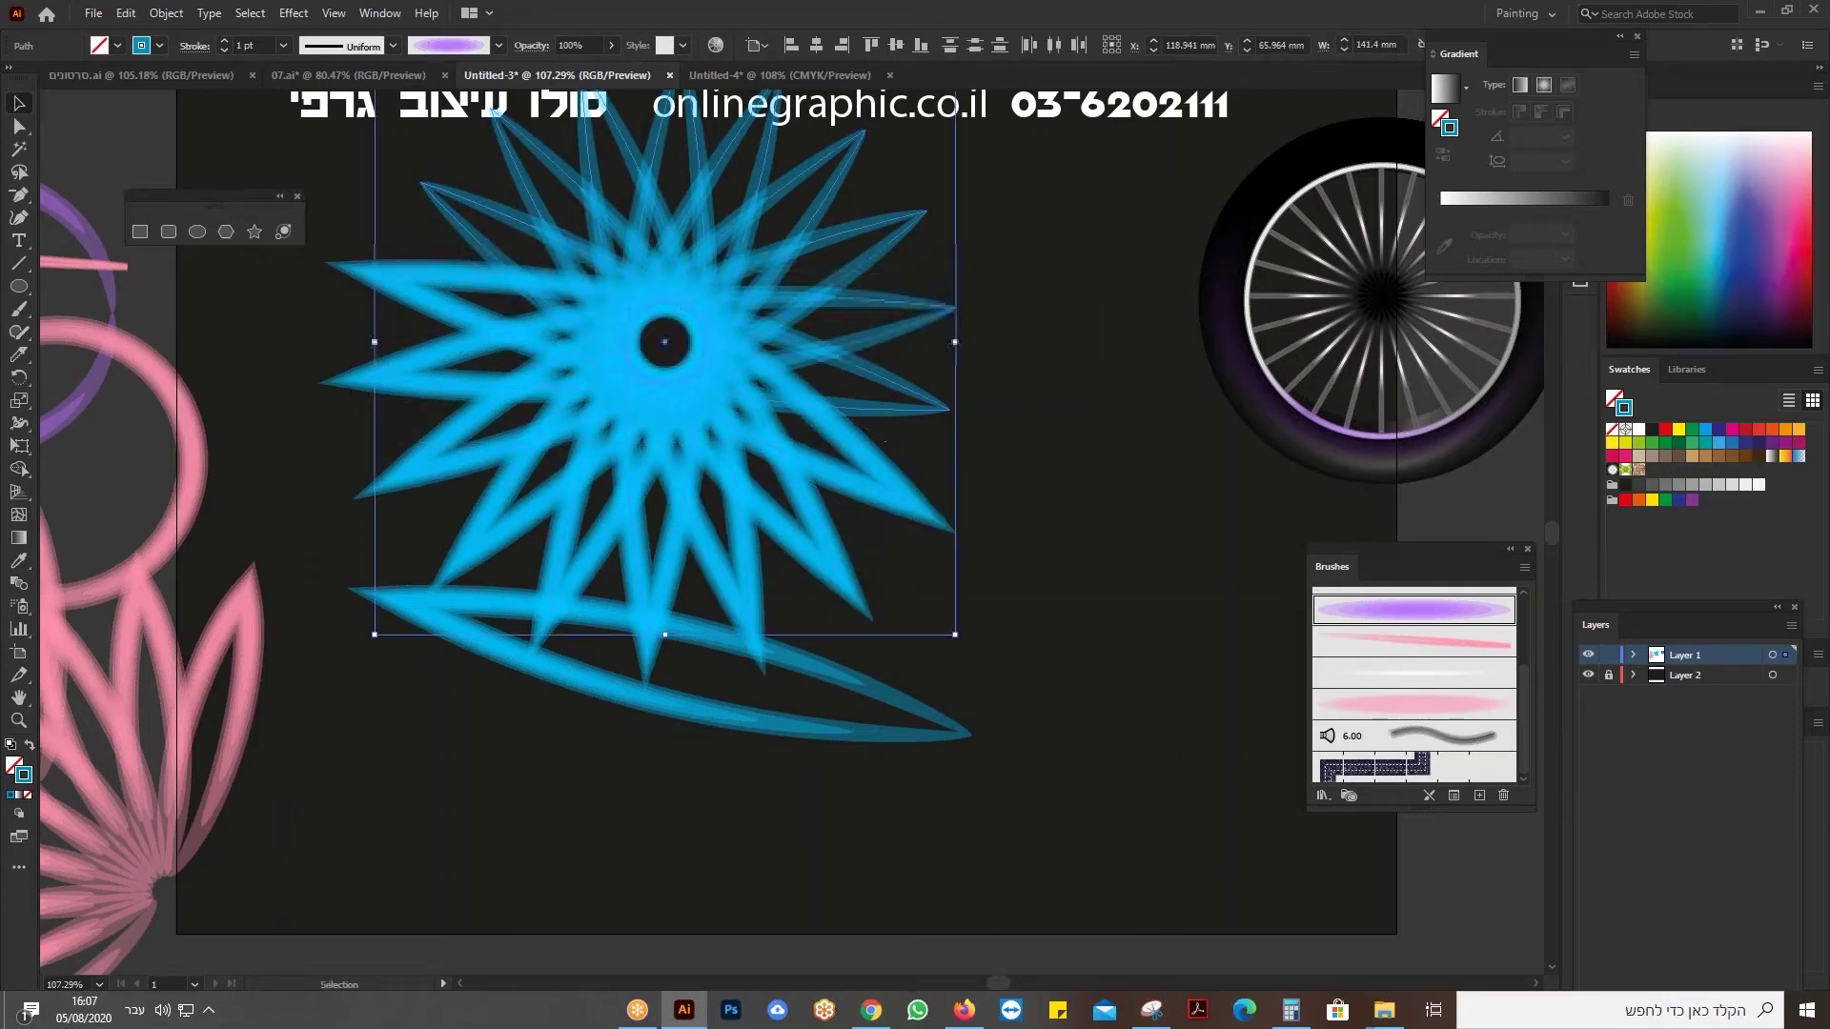
key(Delete)
Move the remaining petal up, shrink it to about 122 × 29 mm and set its stroke weight to 0.5 pt.
drag(553, 620, 599, 344)
drag(1026, 426, 950, 427)
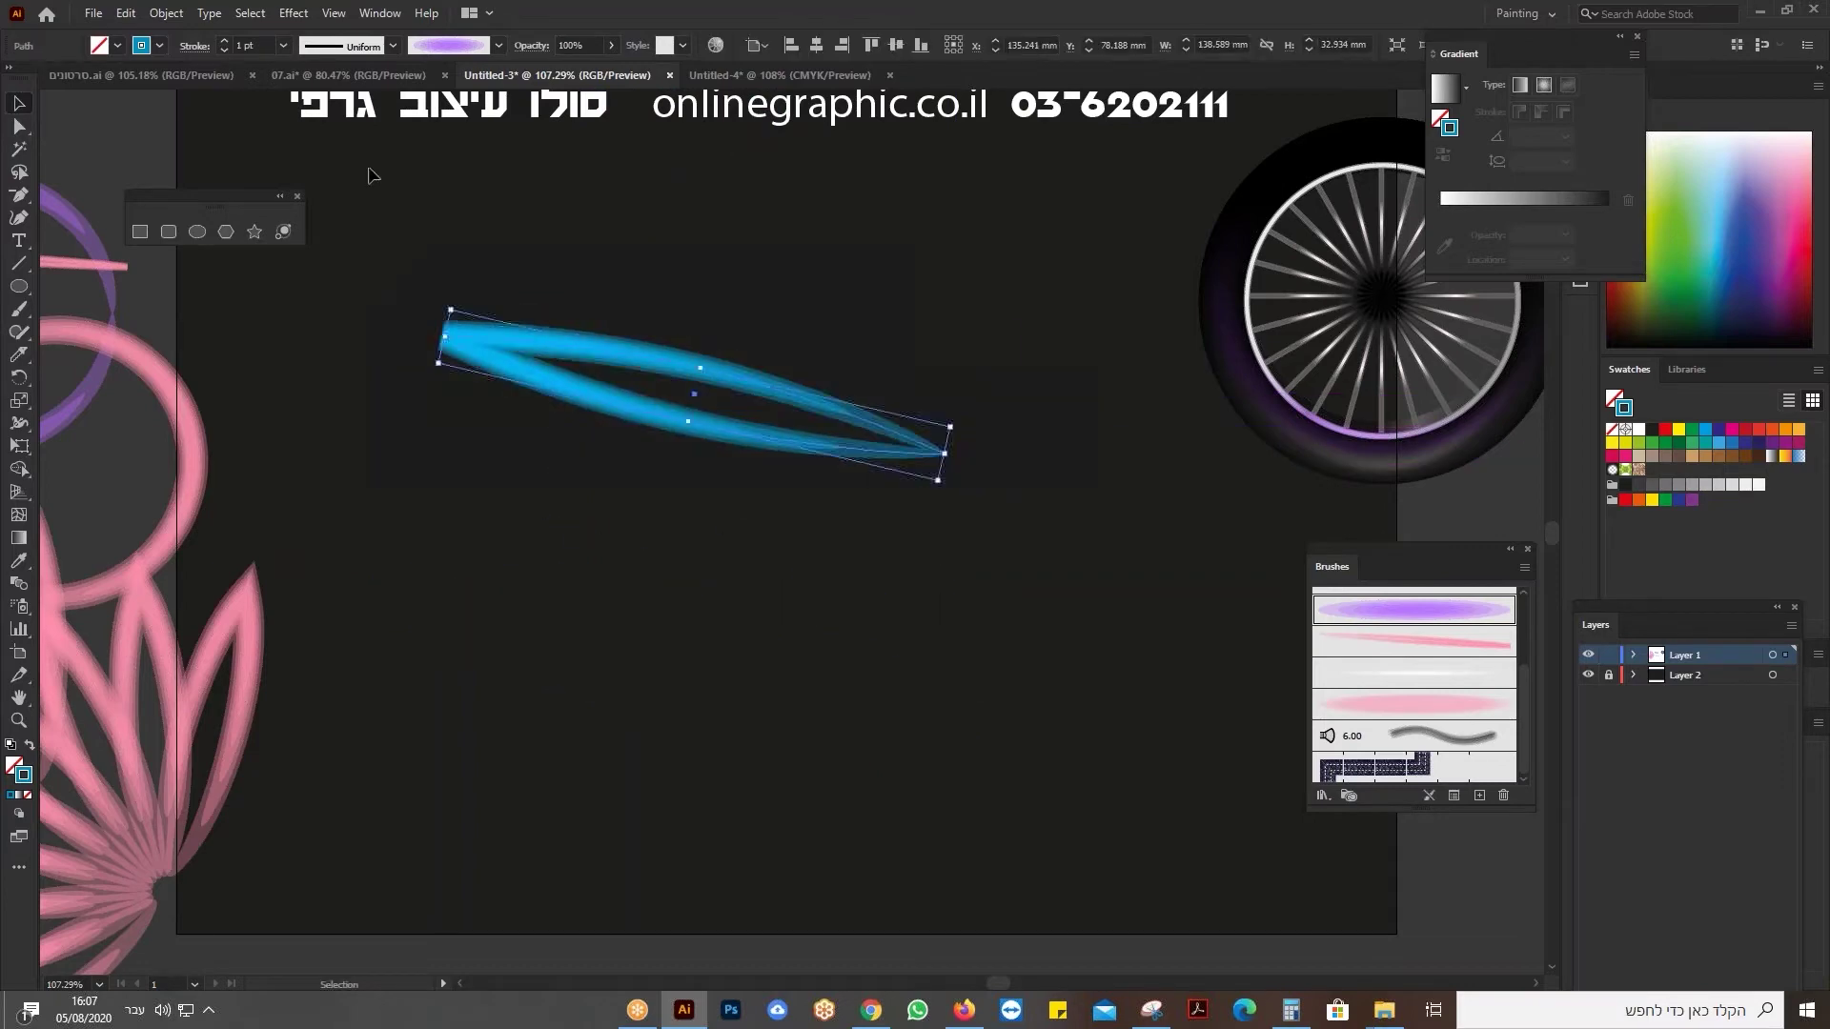
click(283, 45)
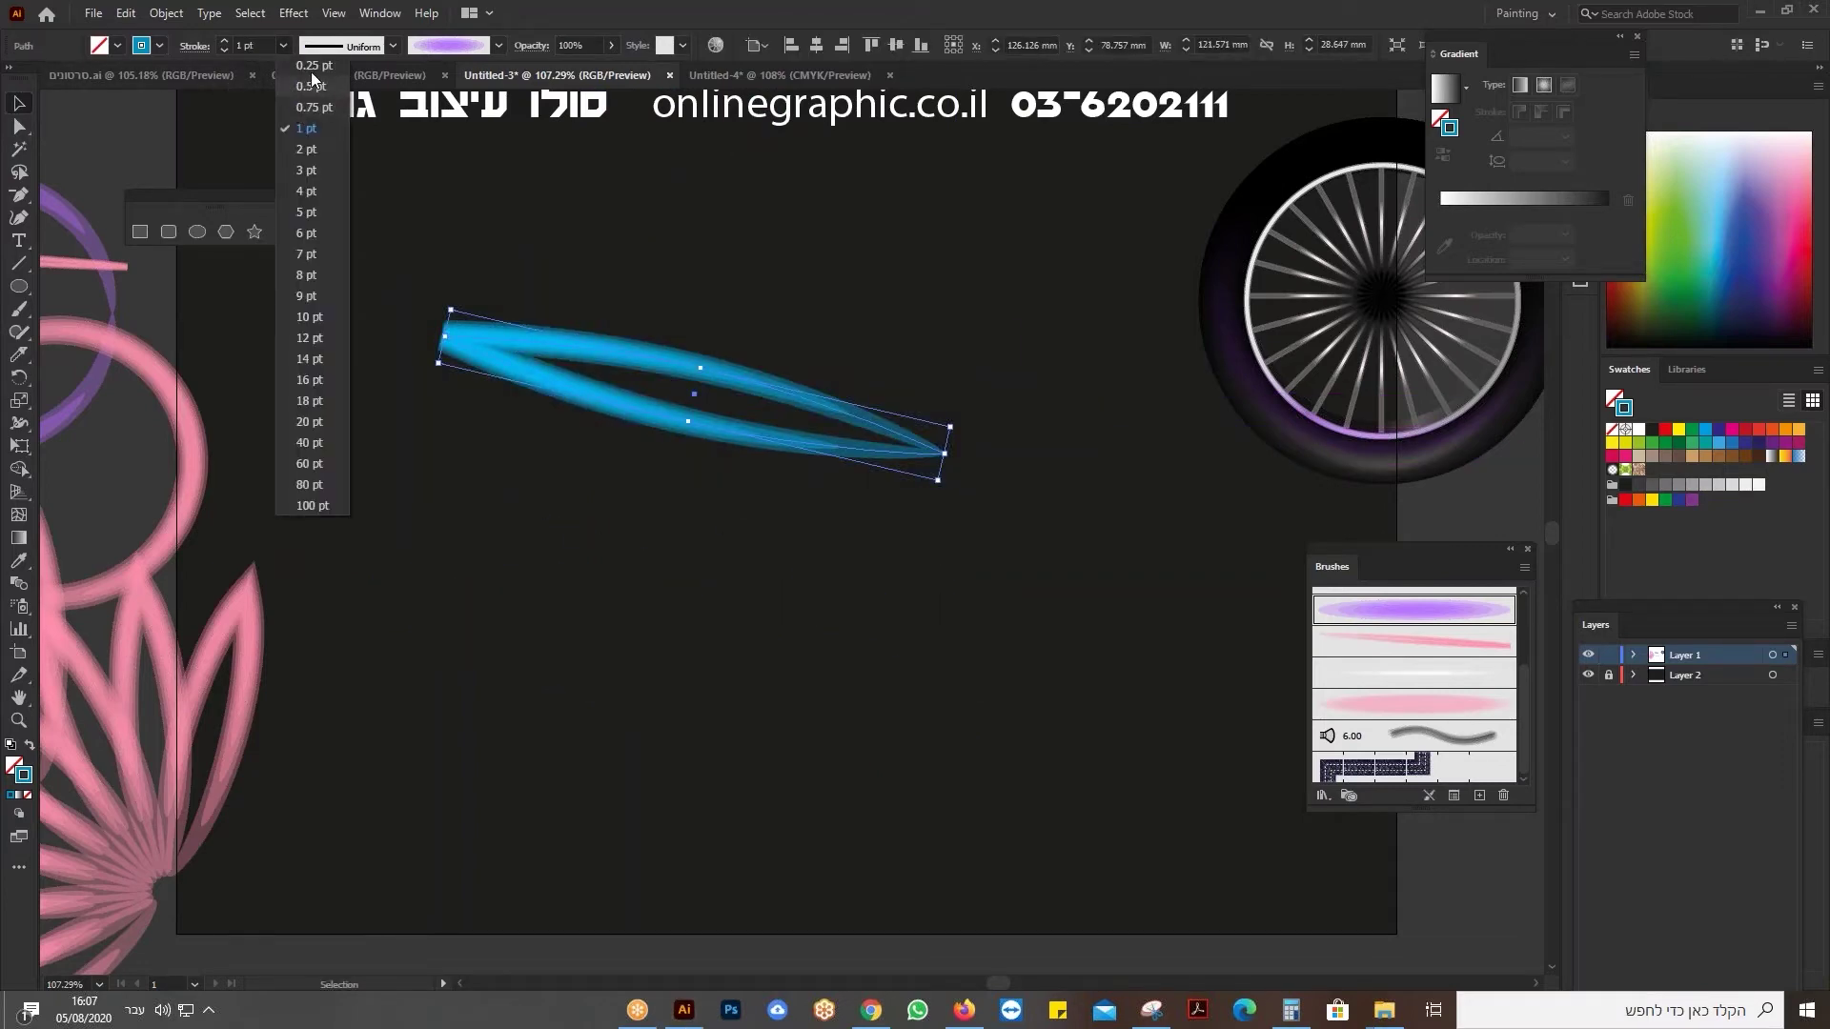
click(311, 65)
drag(667, 362, 635, 302)
click(284, 47)
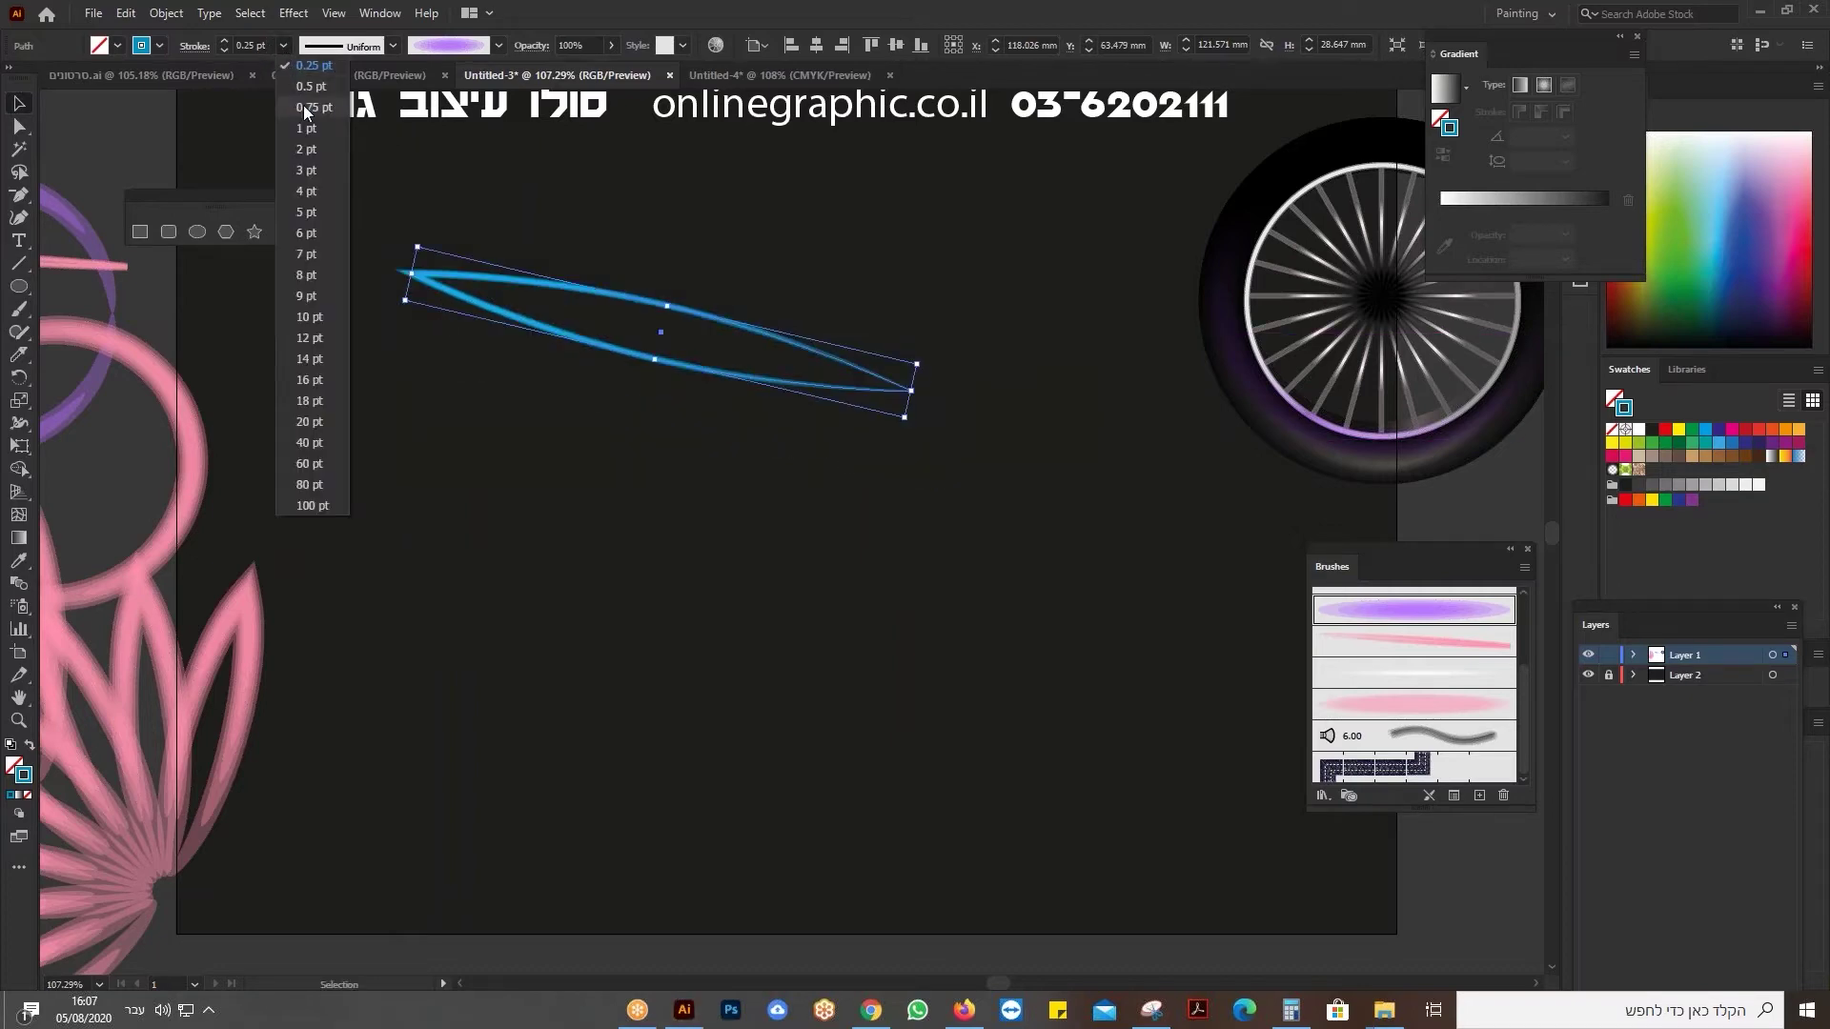
click(307, 86)
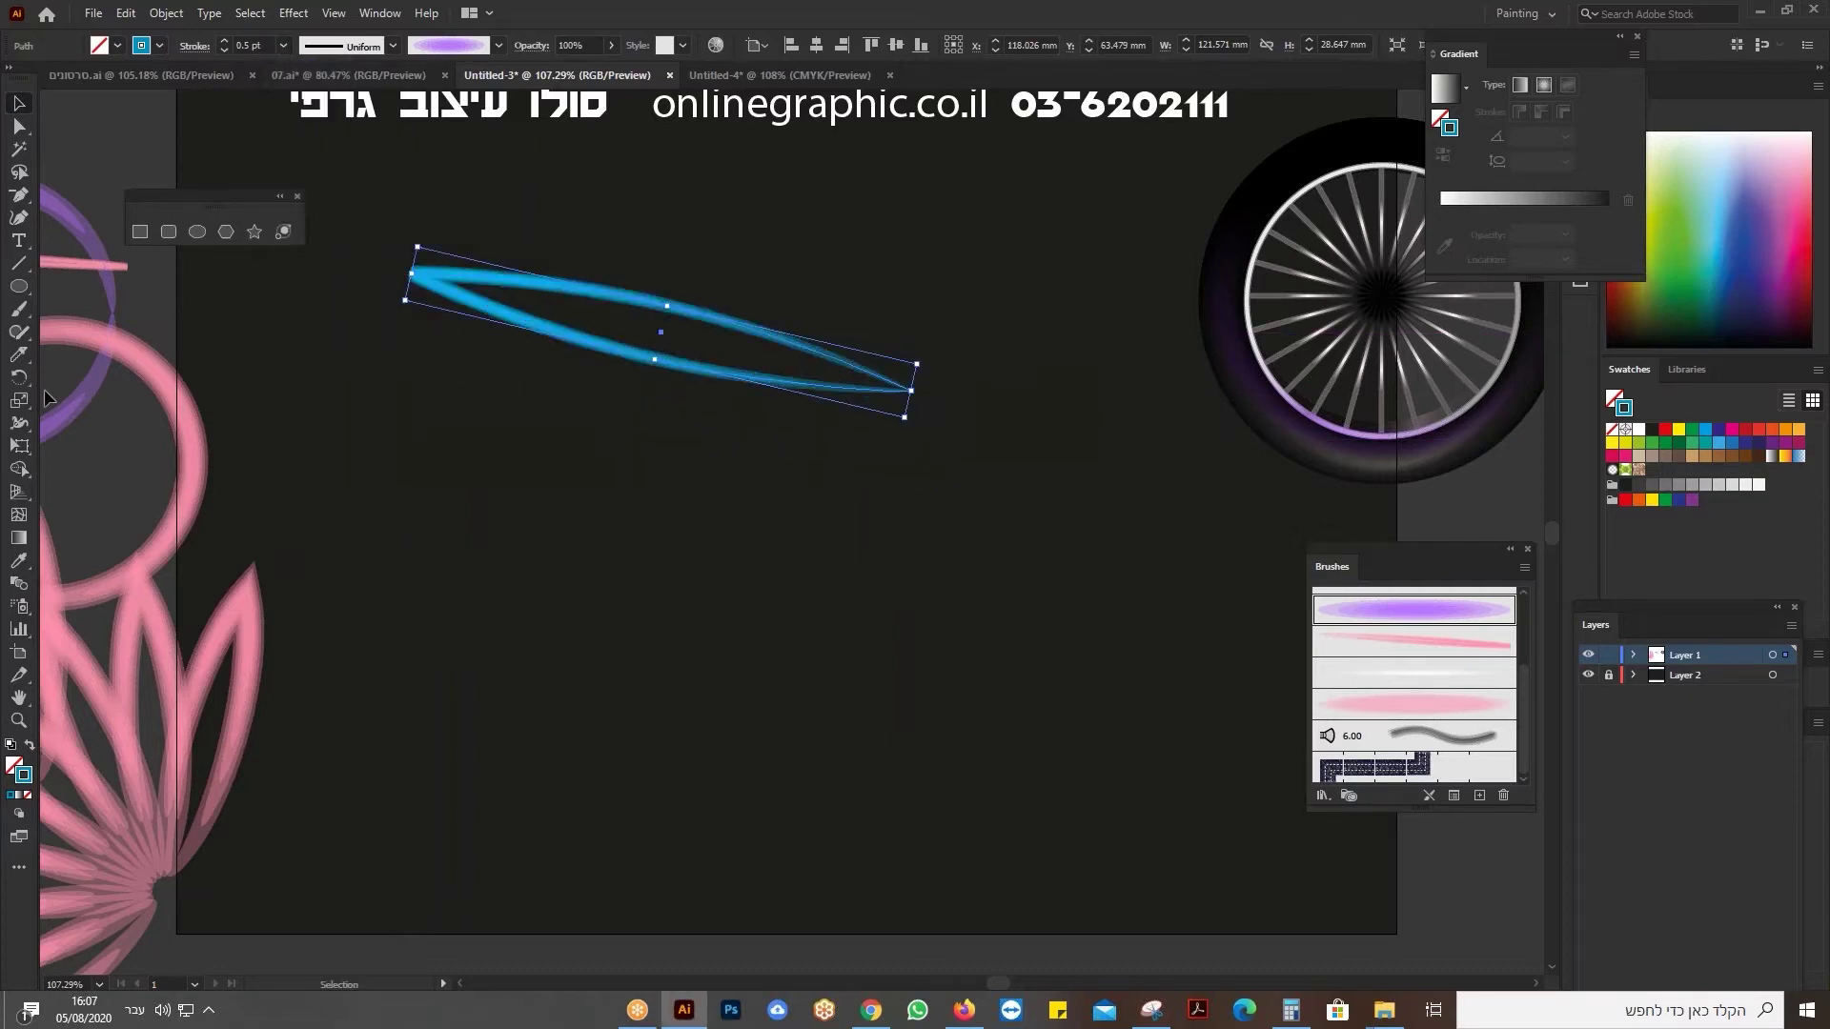
Create a copy of the thin petal rotated 20° about a point just beyond its faded tip.
click(26, 385)
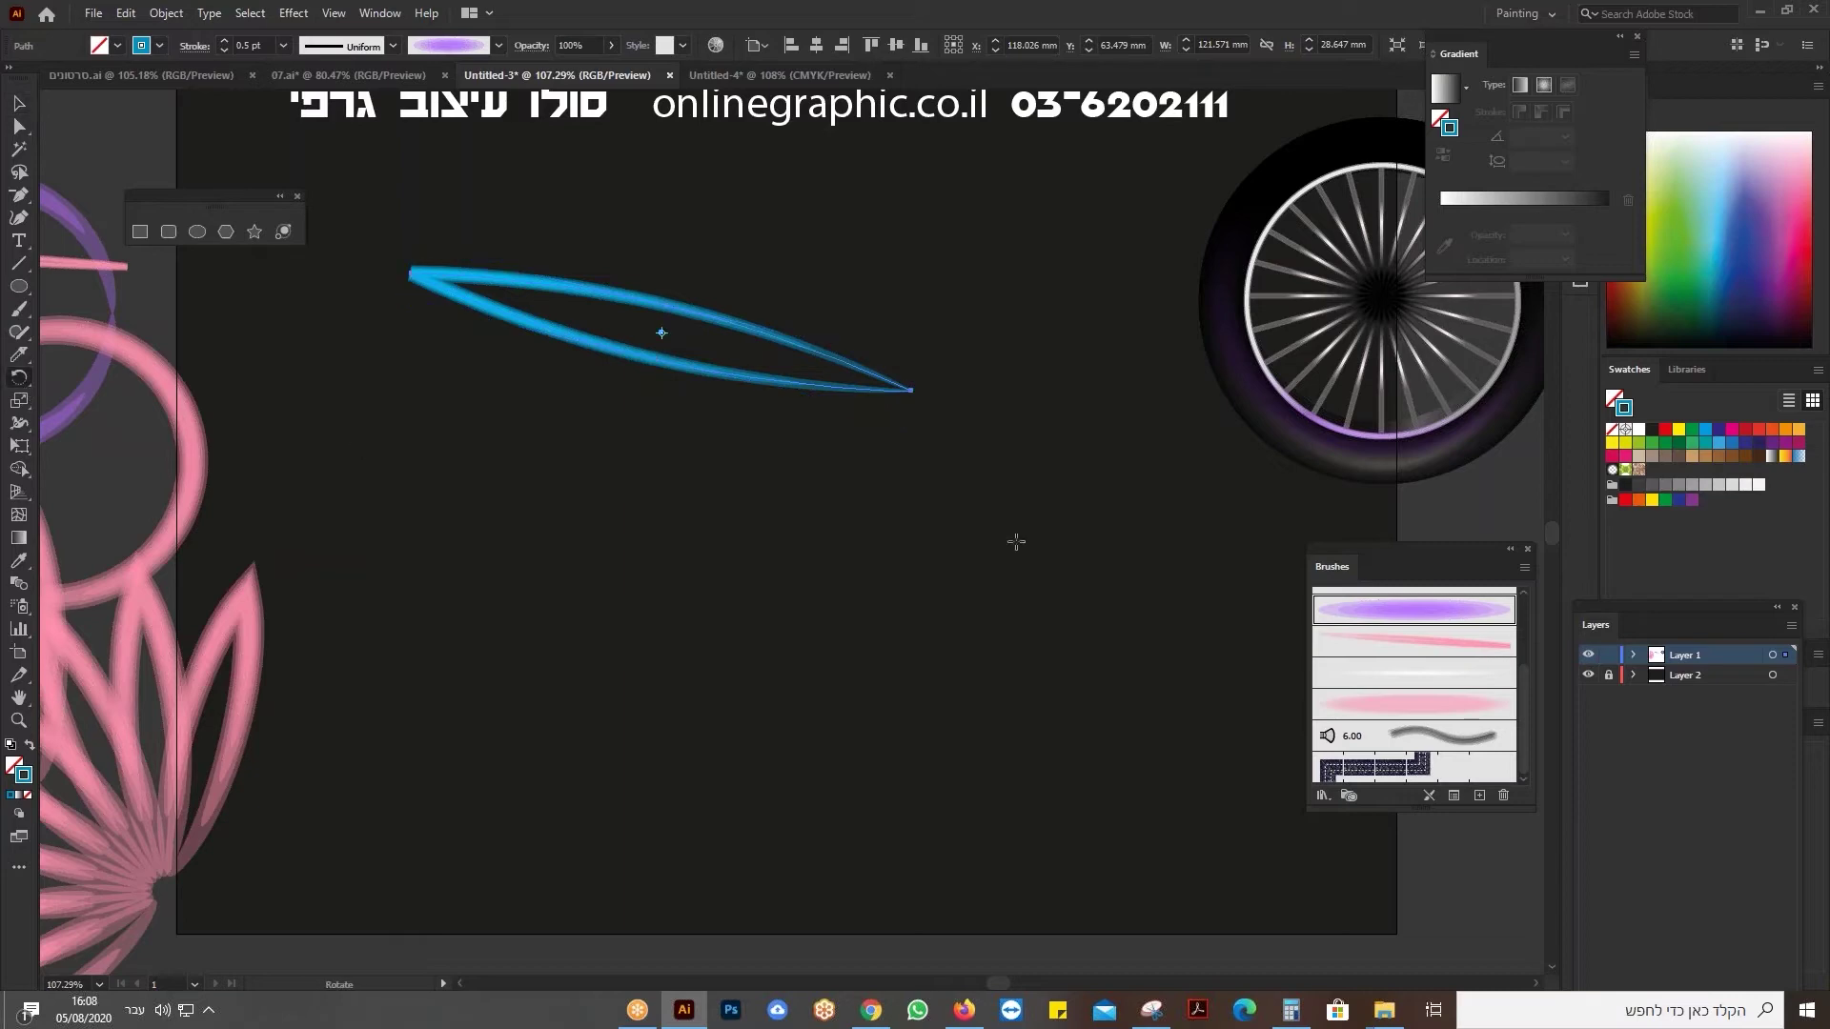
alt+click(940, 398)
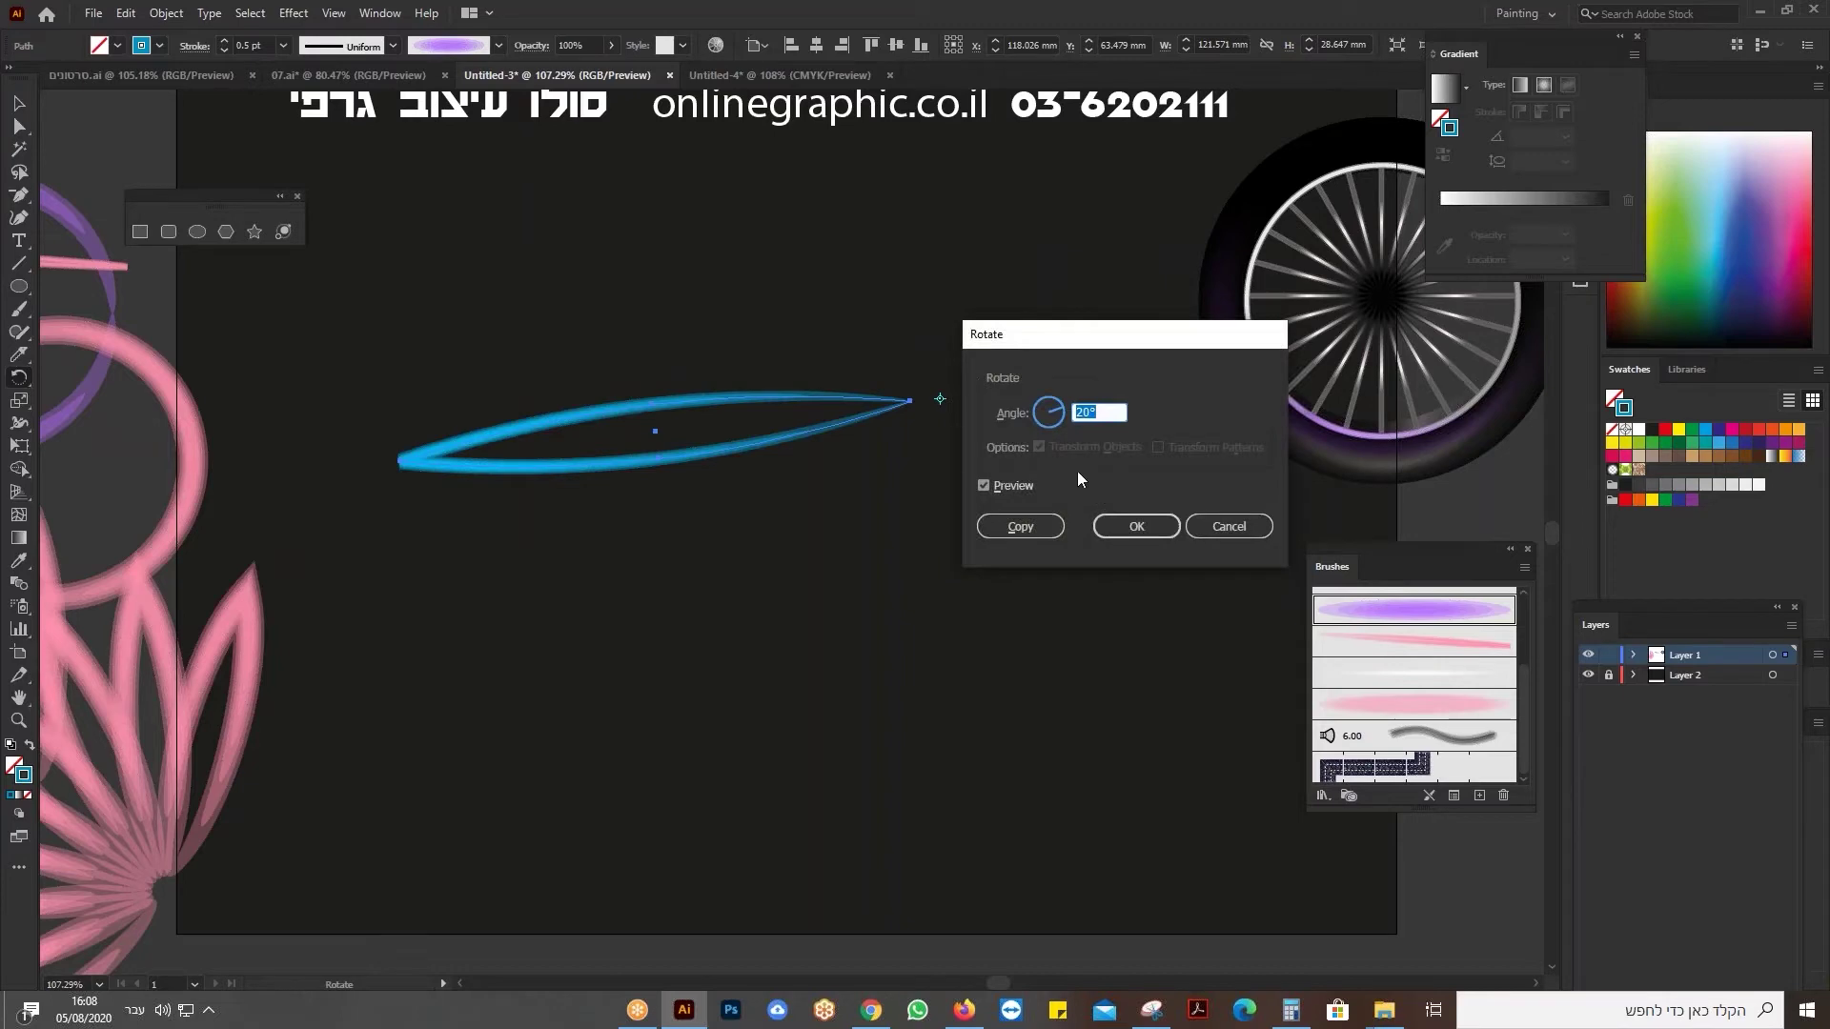
click(1027, 530)
Repeat the 20° rotated copy around the off-petal point to form a complete open-centred flower.
key(ctrl+d)
key(ctrl+d)
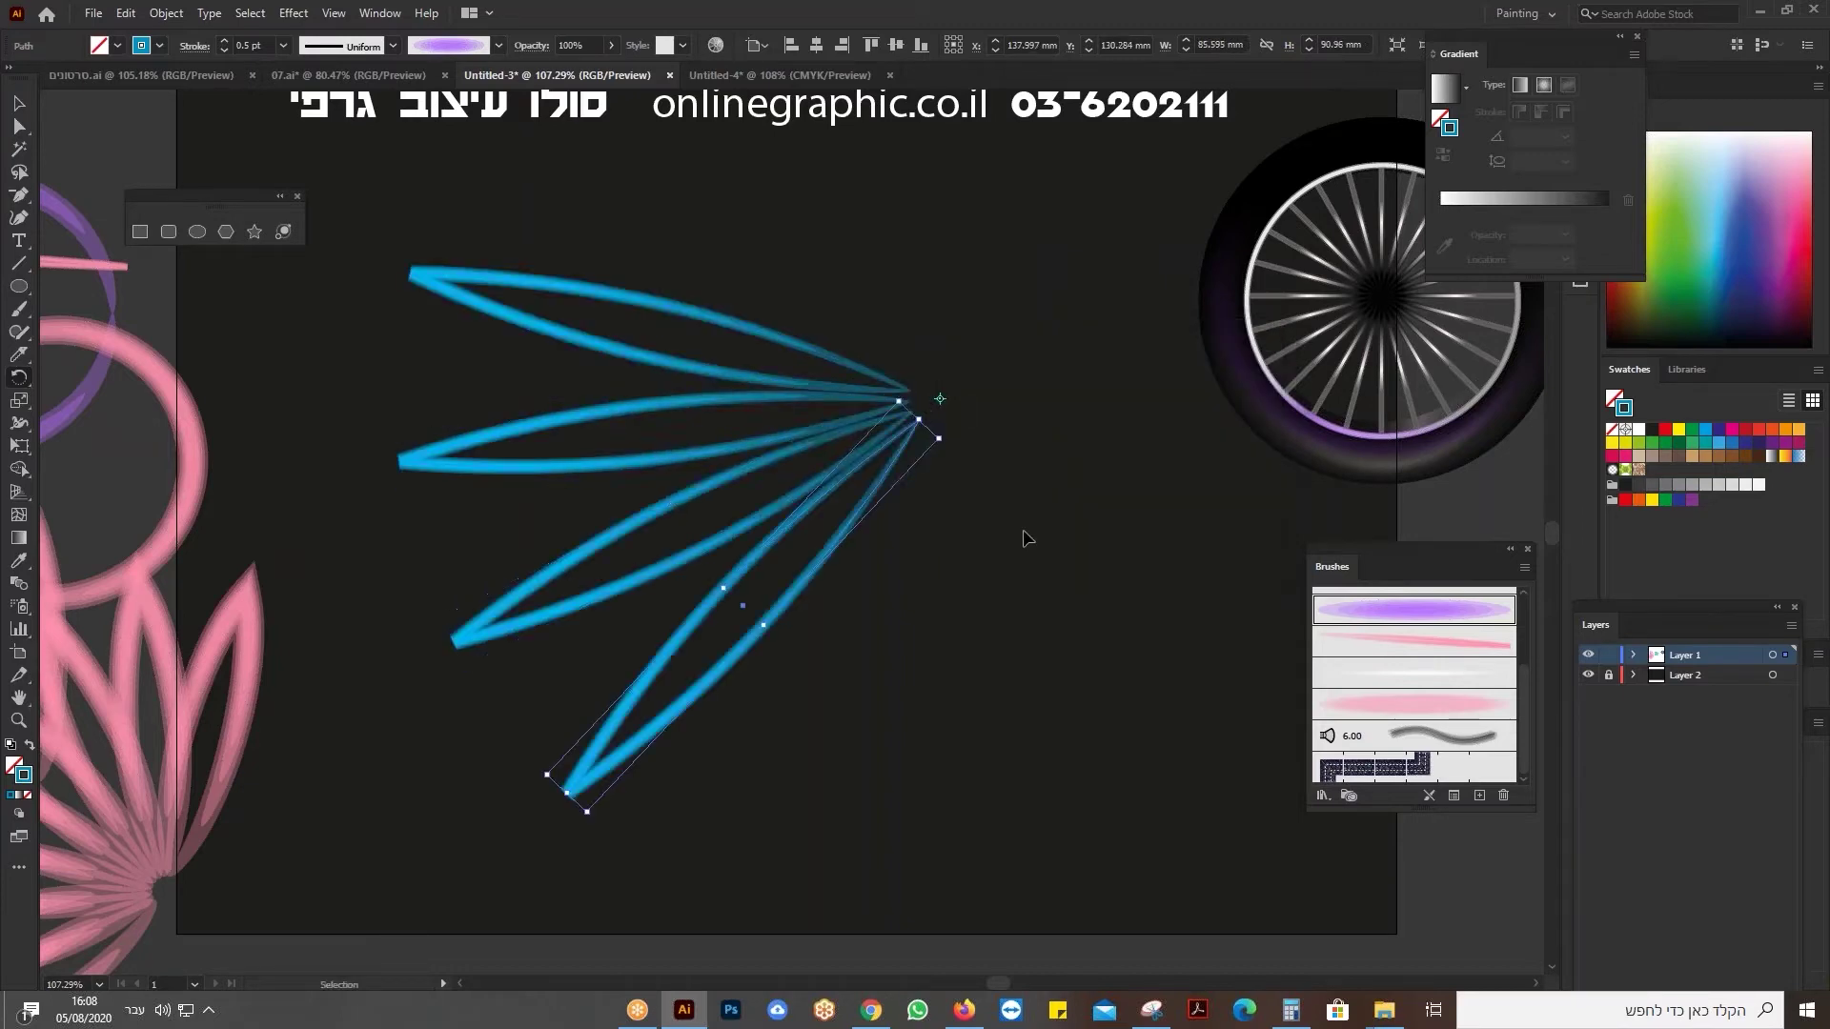
key(ctrl+d)
key(ctrl+d)
key(ctrl+d)
key(ctrl+d)
key(ctrl+d)
key(ctrl+d)
key(ctrl+d)
key(ctrl+d)
key(ctrl+d)
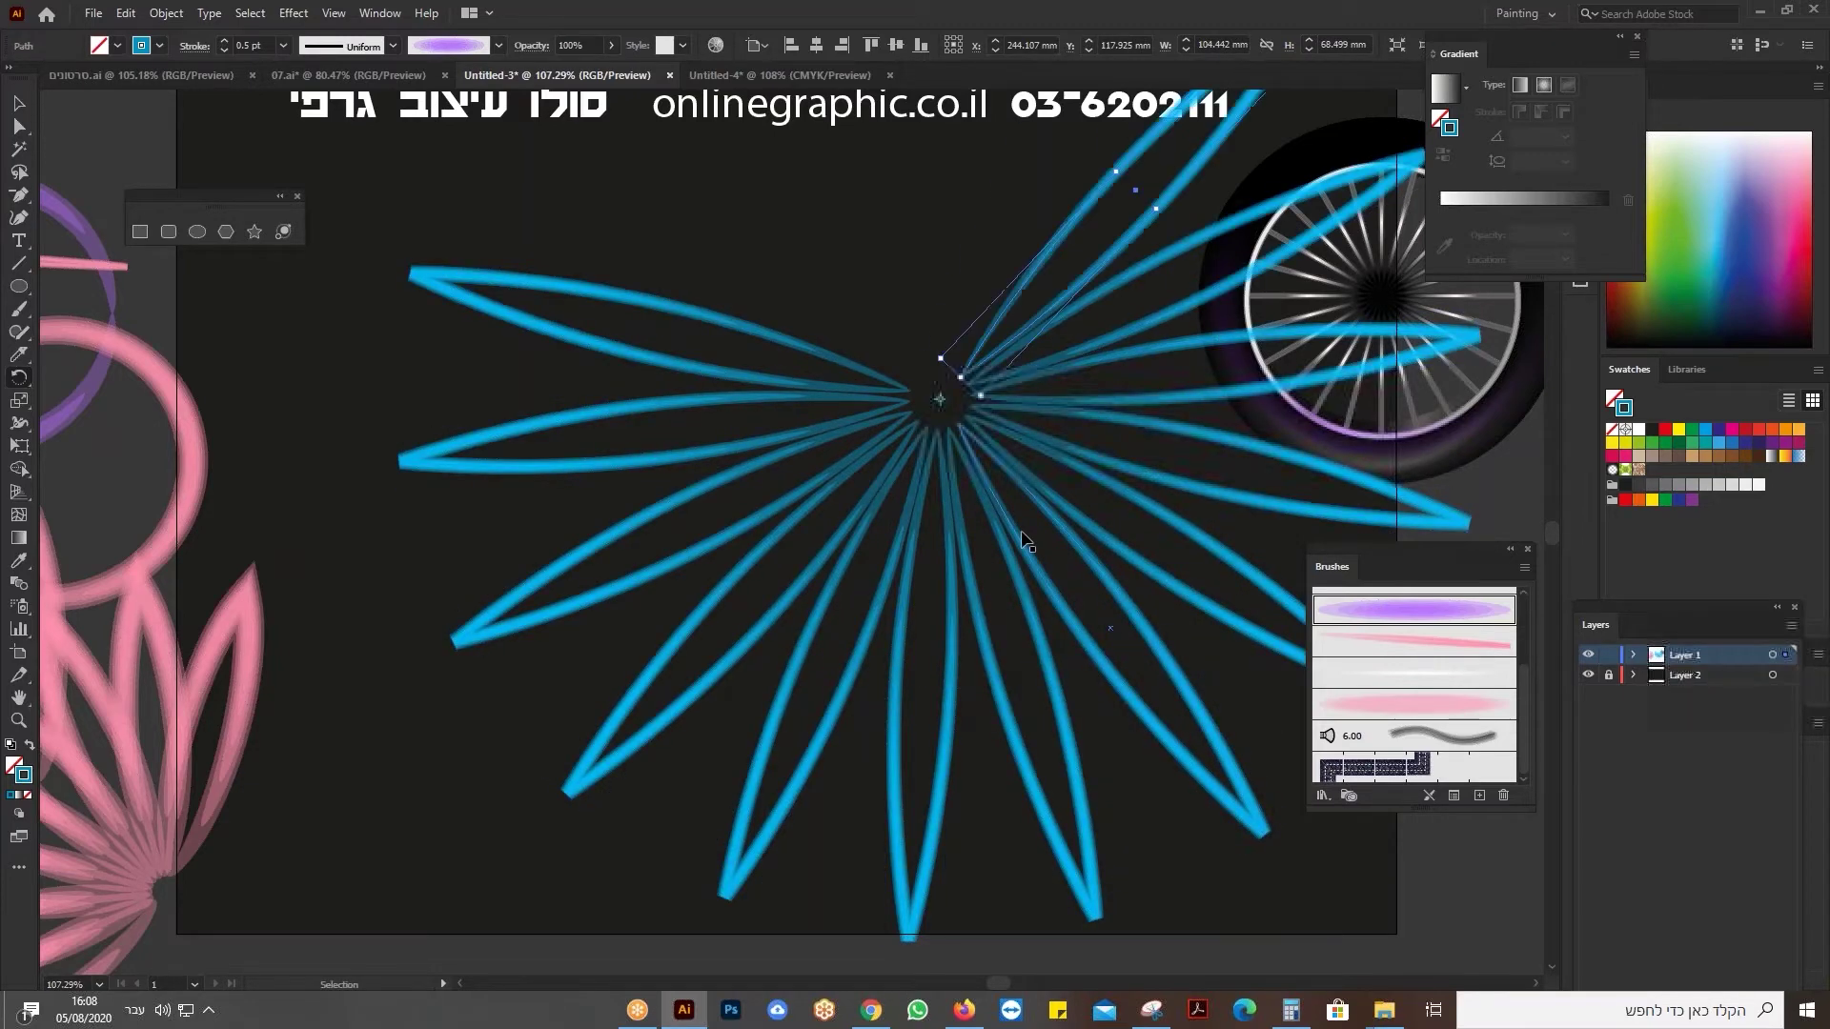
key(ctrl+d)
key(ctrl+d)
key(ctrl+d)
key(ctrl+d)
key(ctrl+d)
Undo all the 20° rotated copies, leaving only the single thin petal.
key(ctrl+z)
key(ctrl+z)
key(ctrl+z)
key(ctrl+z)
key(ctrl+z)
key(ctrl+z)
key(ctrl+z)
key(ctrl+z)
key(ctrl+z)
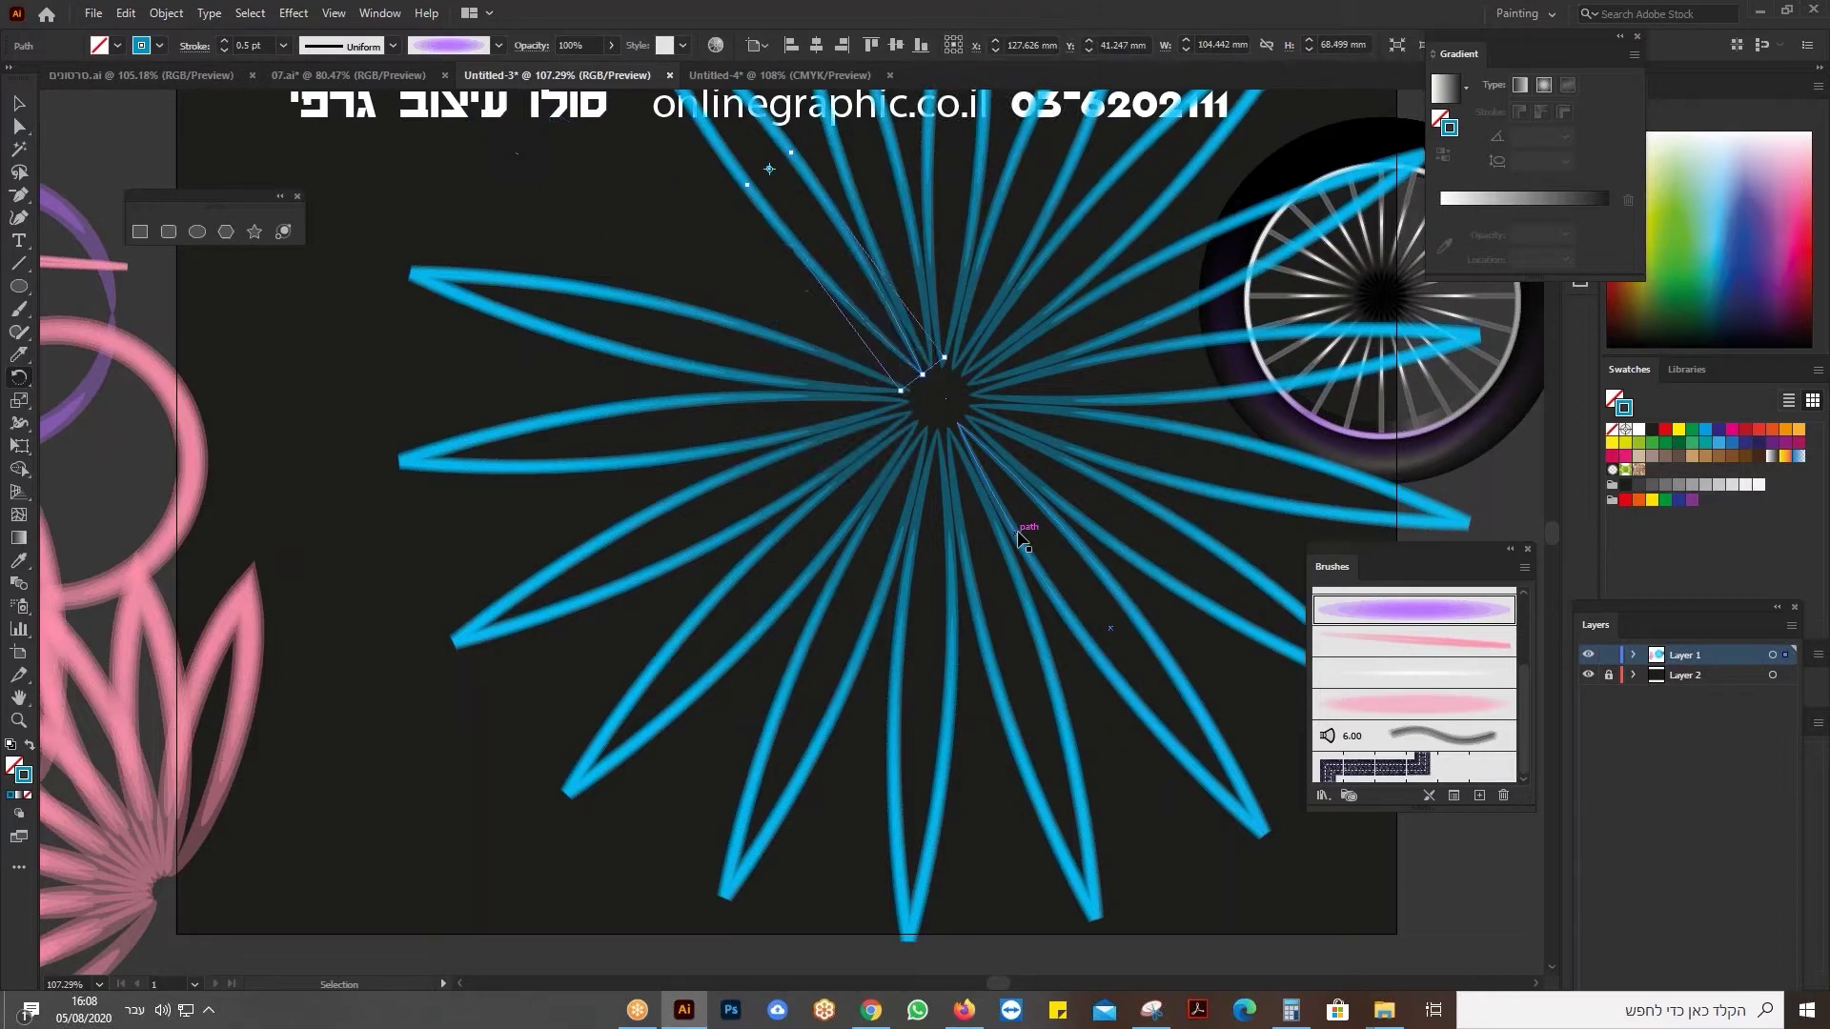
key(ctrl+z)
key(ctrl+z)
key(ctrl+z)
key(ctrl+z)
key(ctrl+z)
key(ctrl+z)
key(ctrl+z)
key(ctrl+z)
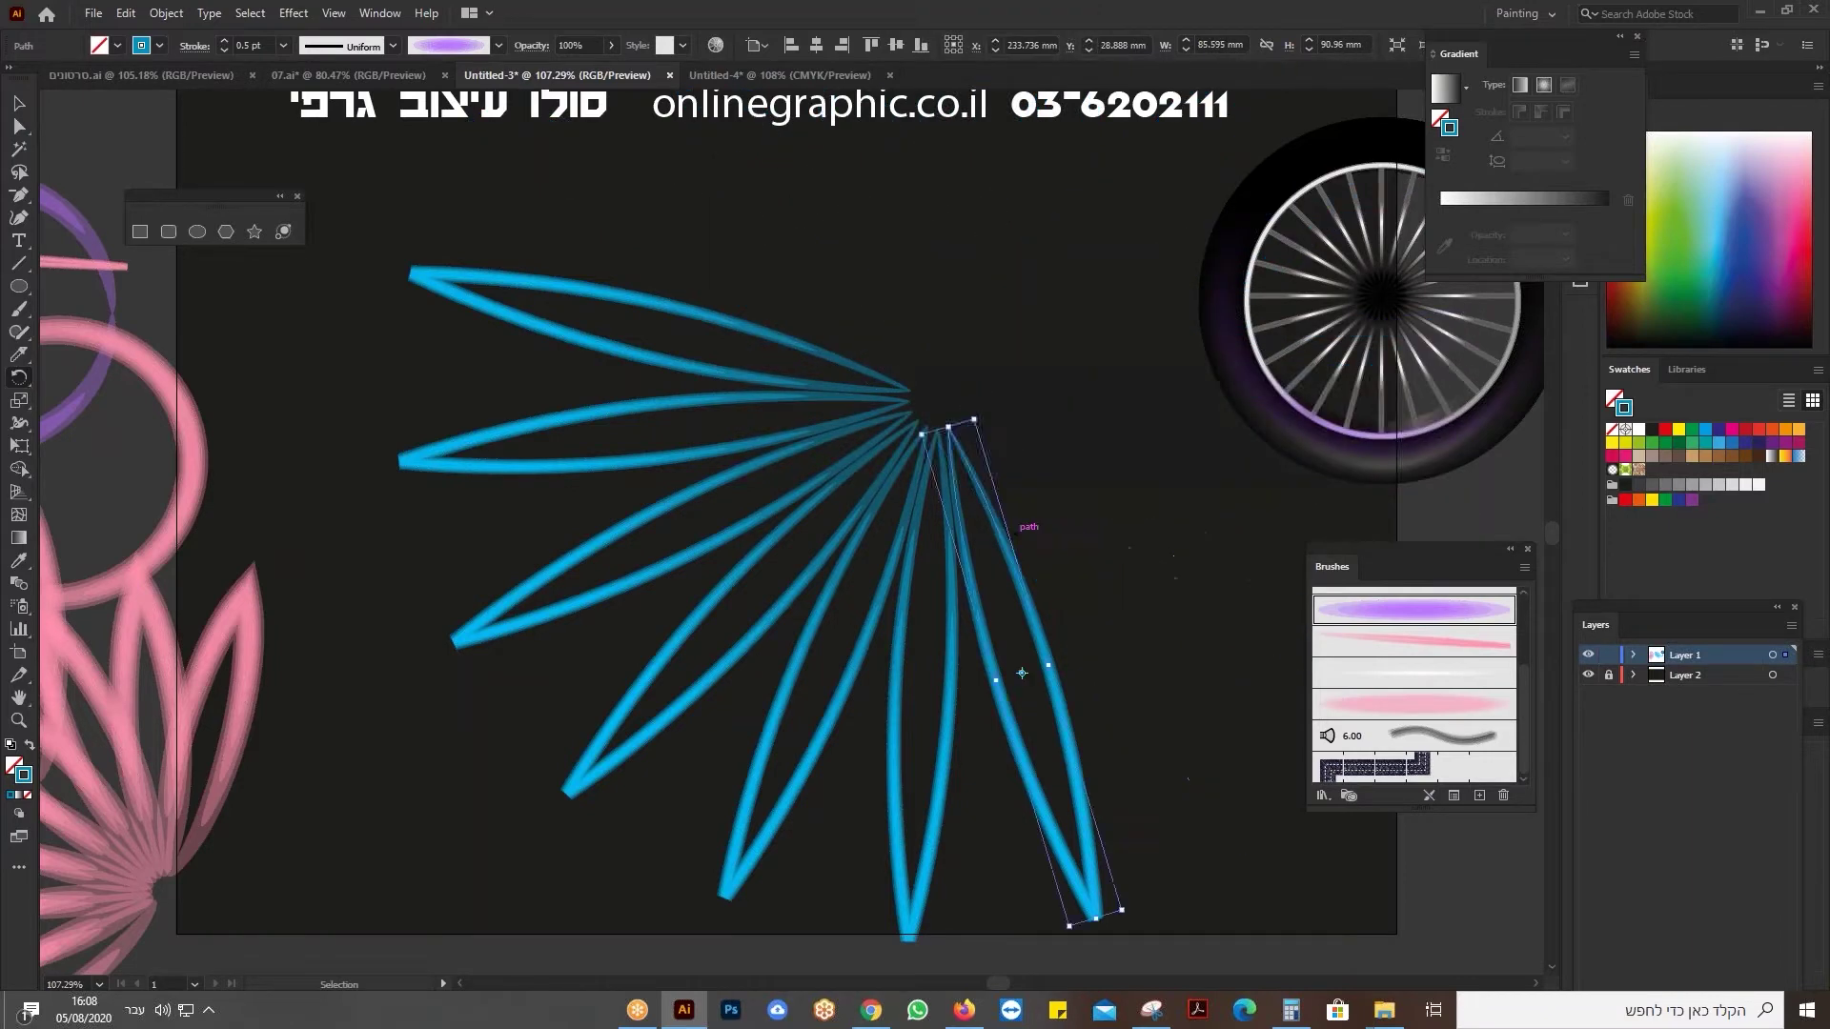
key(ctrl+z)
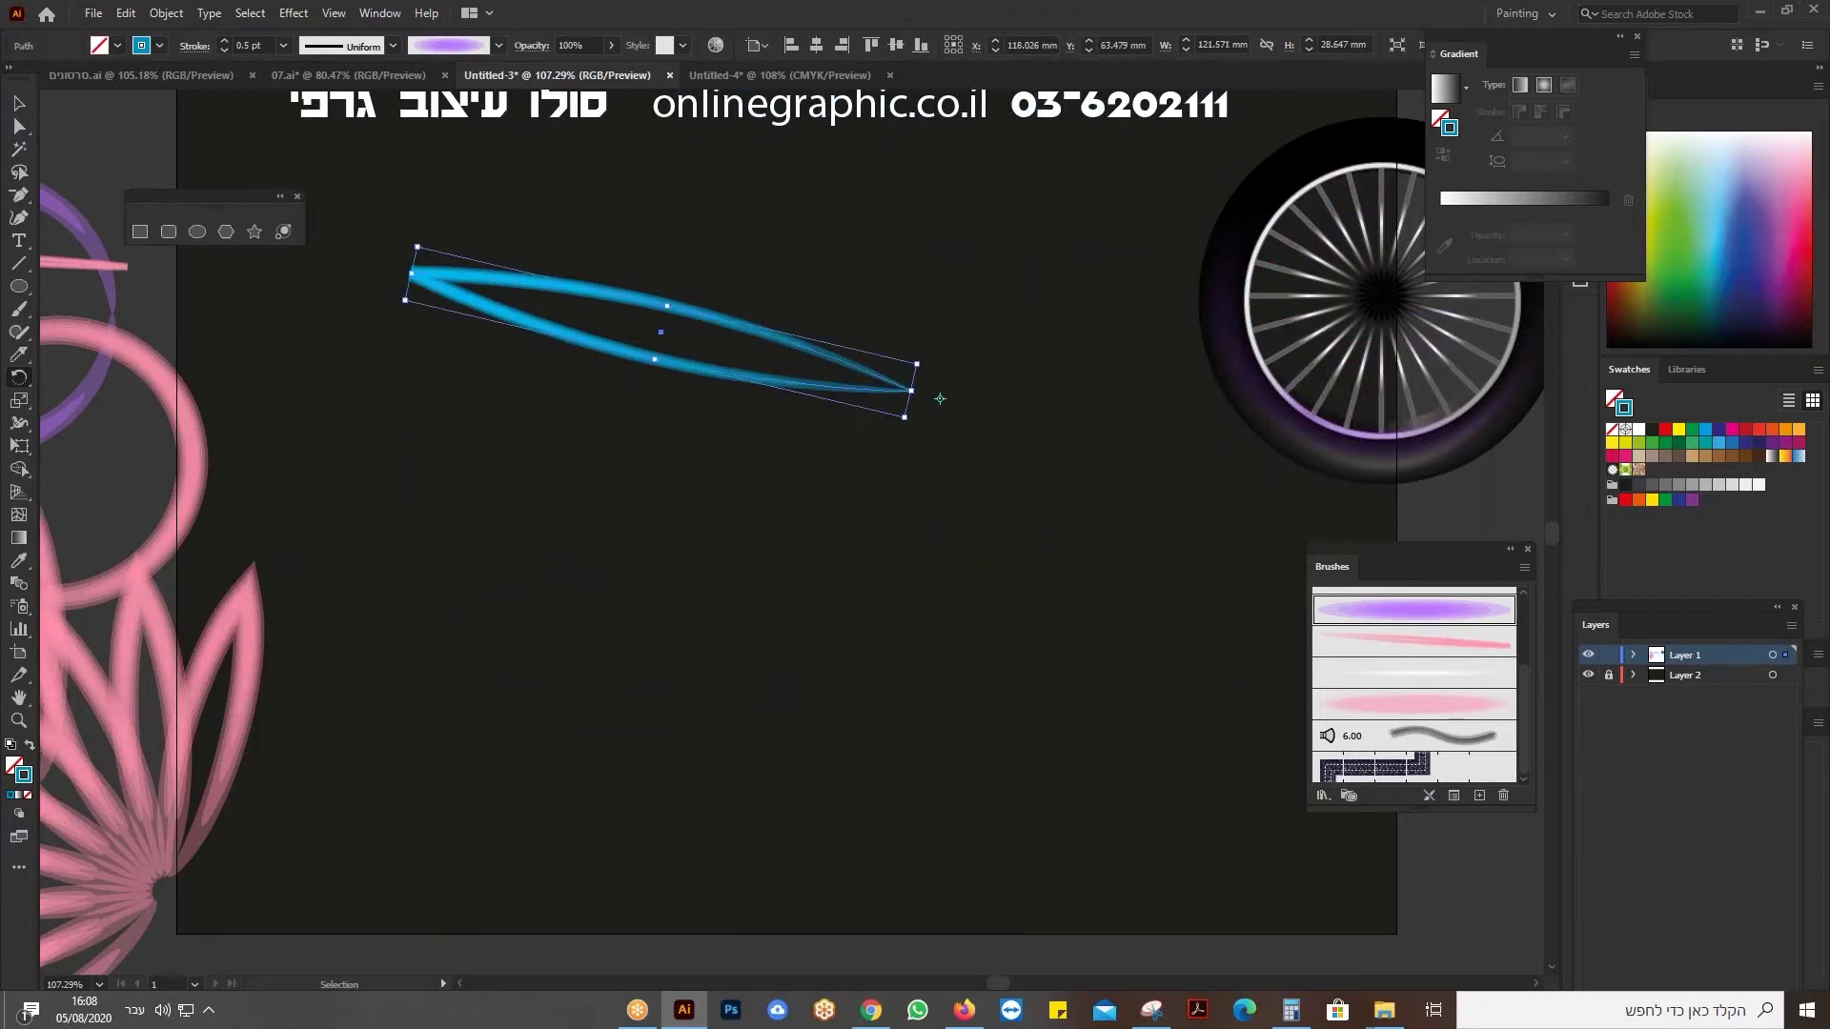
Create a copy of the thin petal rotated 10° about the point just beyond its faded tip.
key(r)
click(940, 399)
alt+click(939, 399)
text(10)
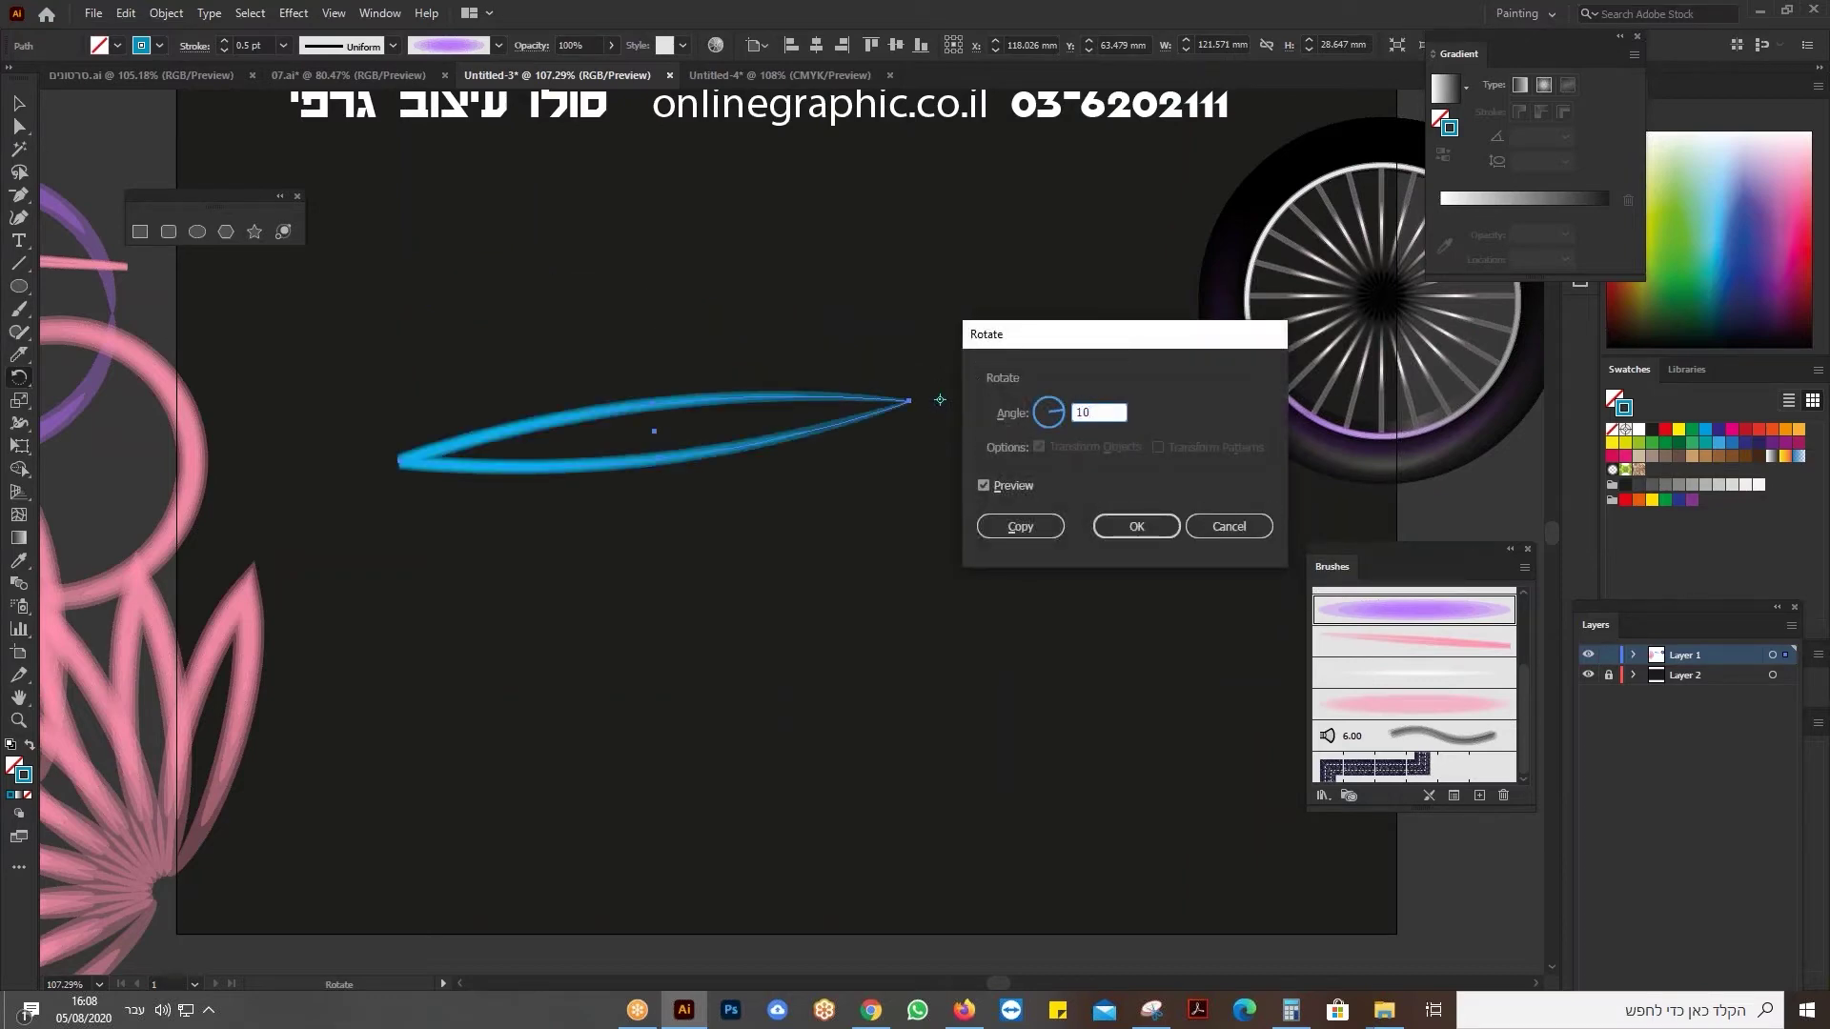
click(1017, 524)
Repeat the 10° rotated copy to build a dense fan of eleven overlapping petals.
key(ctrl+d)
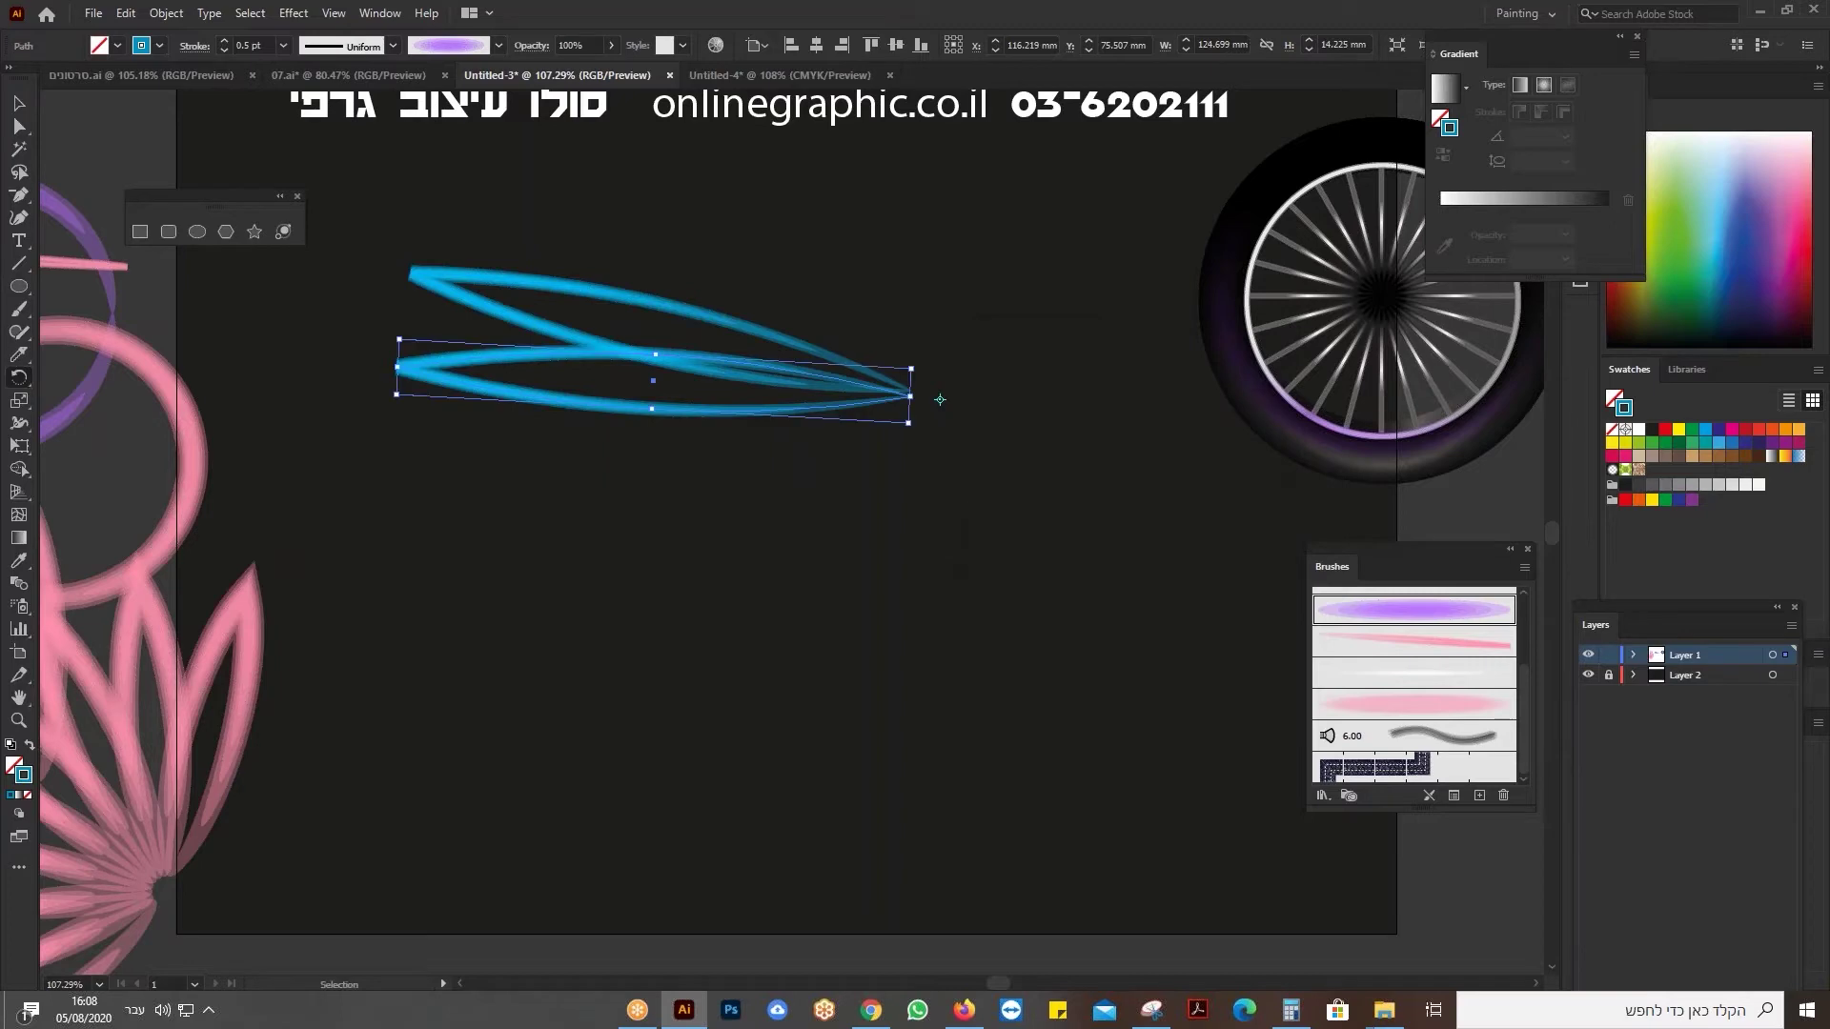
key(ctrl+d)
key(ctrl+d)
key(ctrl+d)
key(ctrl+d)
key(ctrl+d)
key(ctrl+d)
key(ctrl+d)
key(ctrl+d)
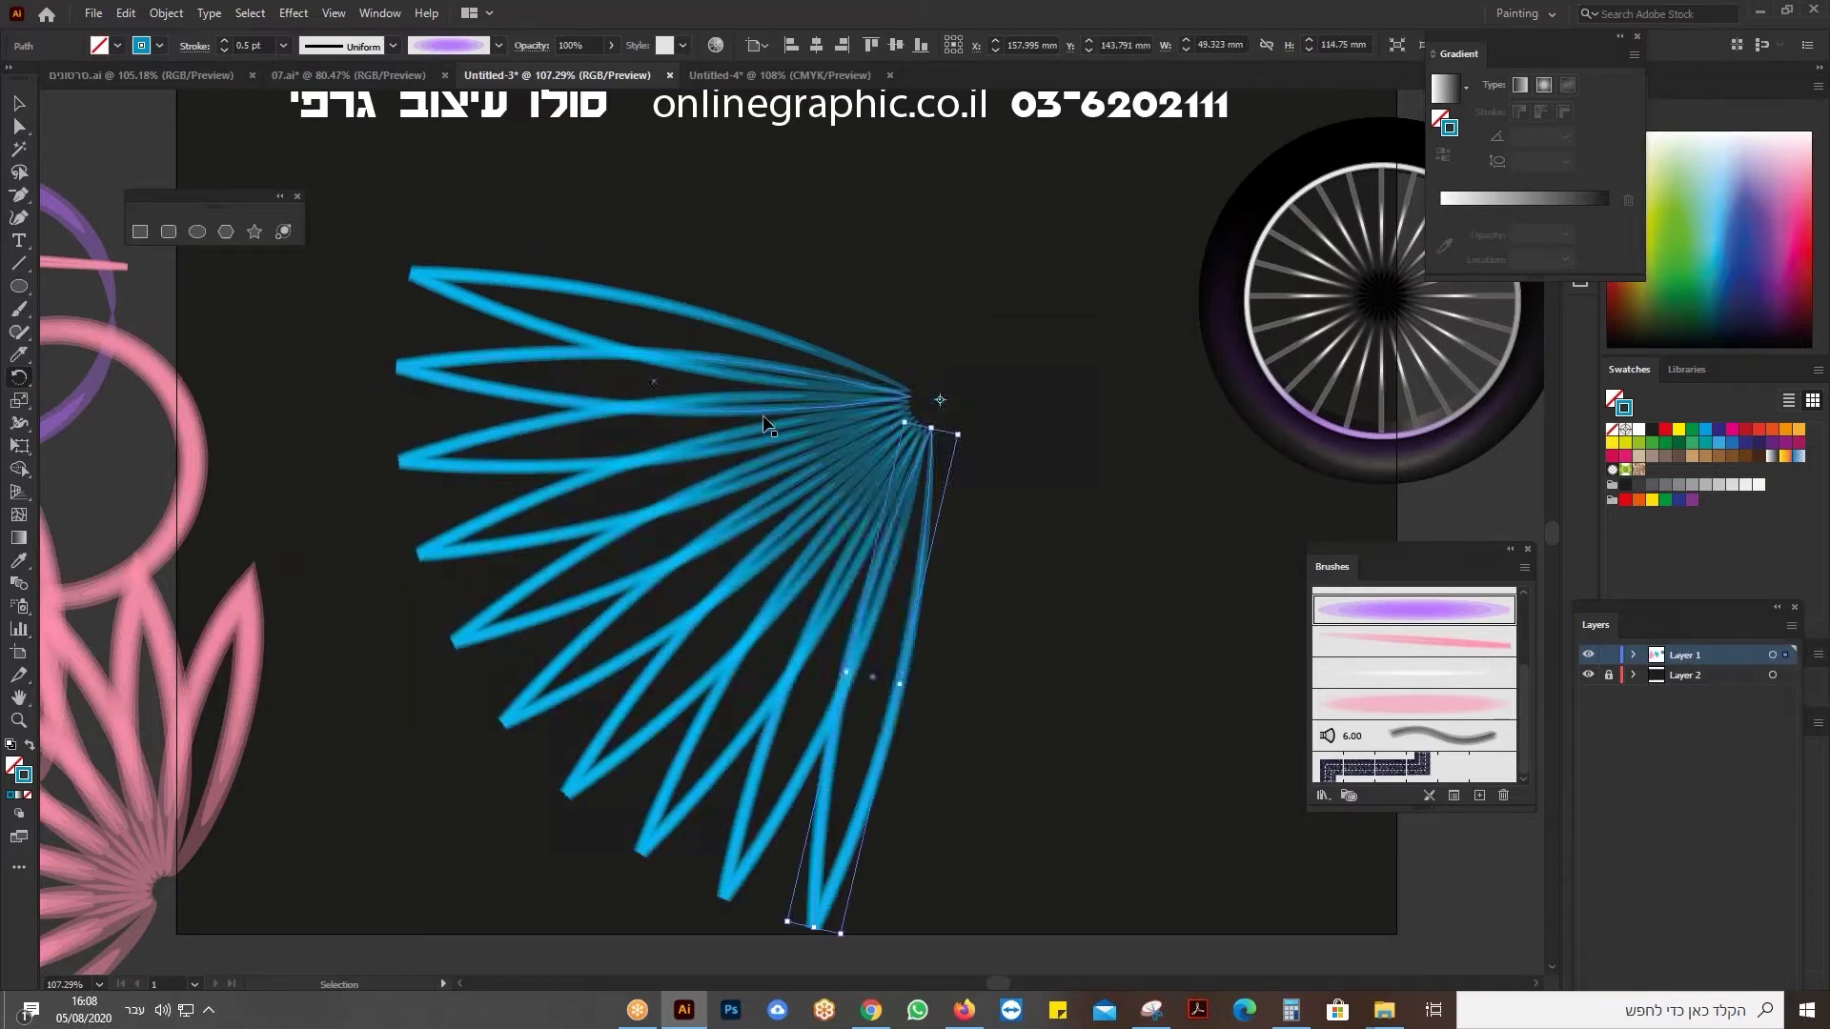
Delete the whole fan of blue petals from the artboard.
click(21, 105)
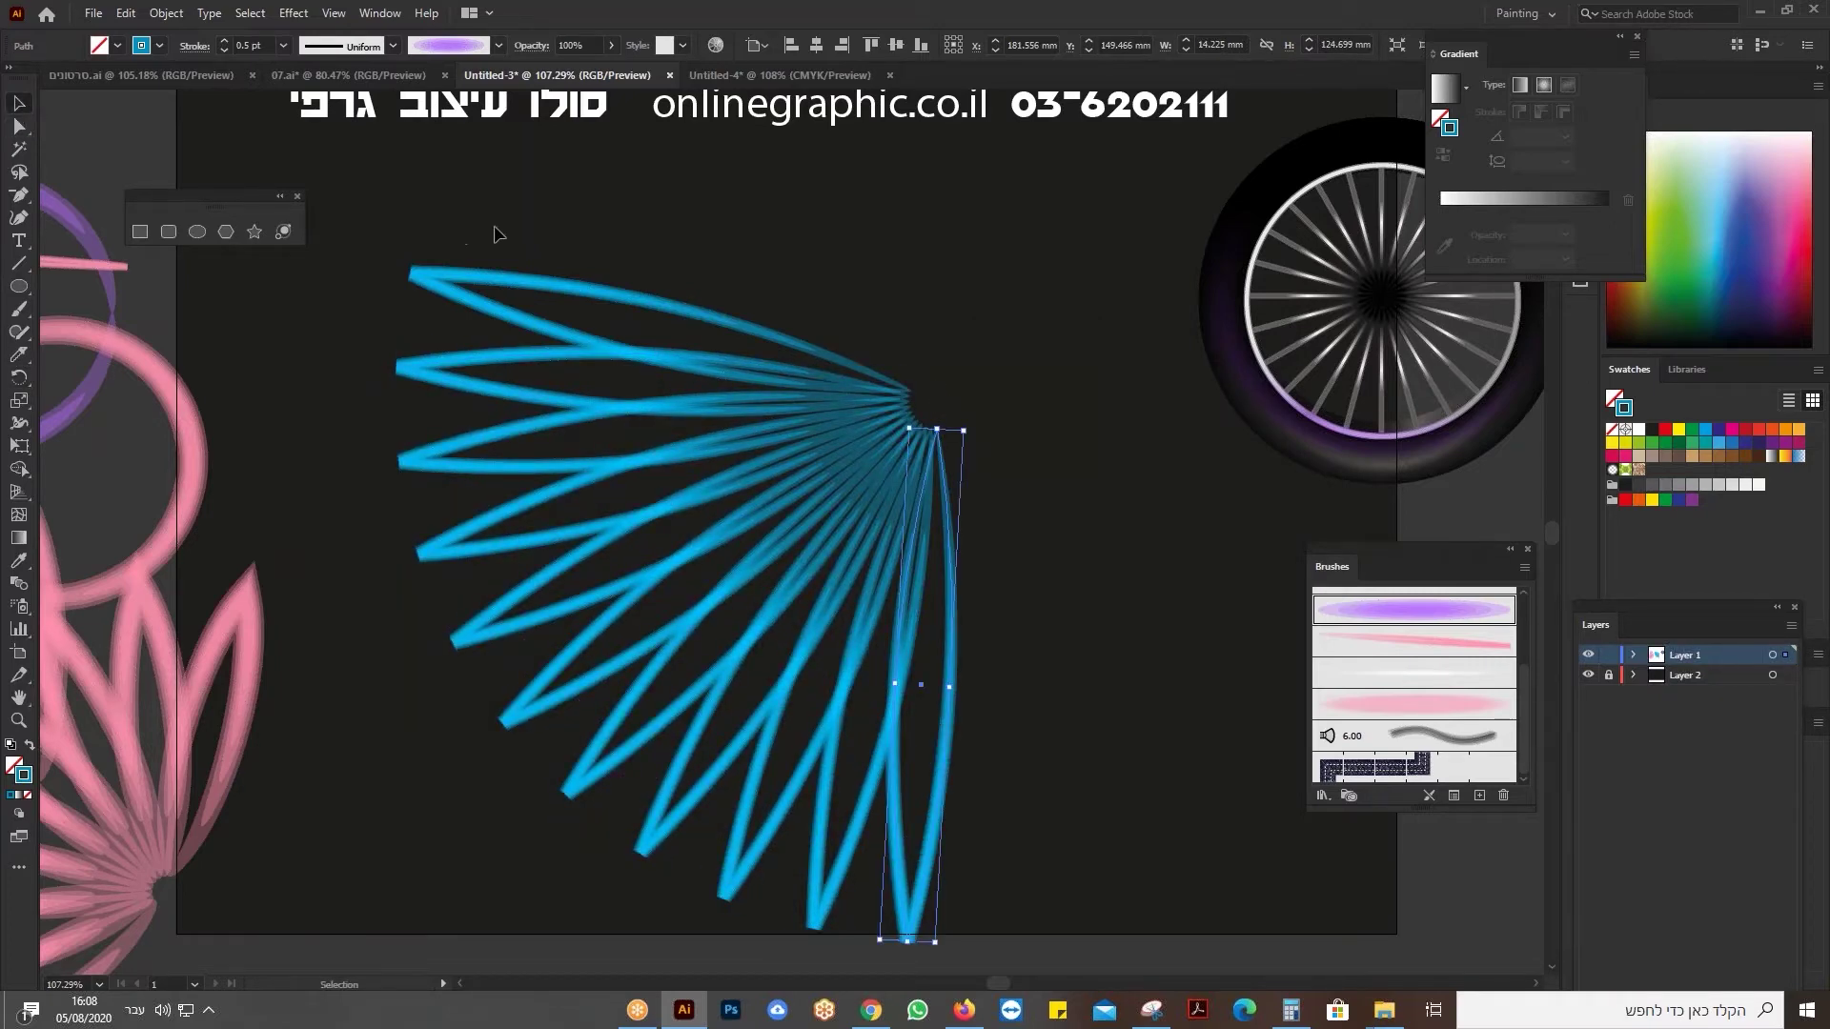
drag(493, 228, 1028, 708)
key(Delete)
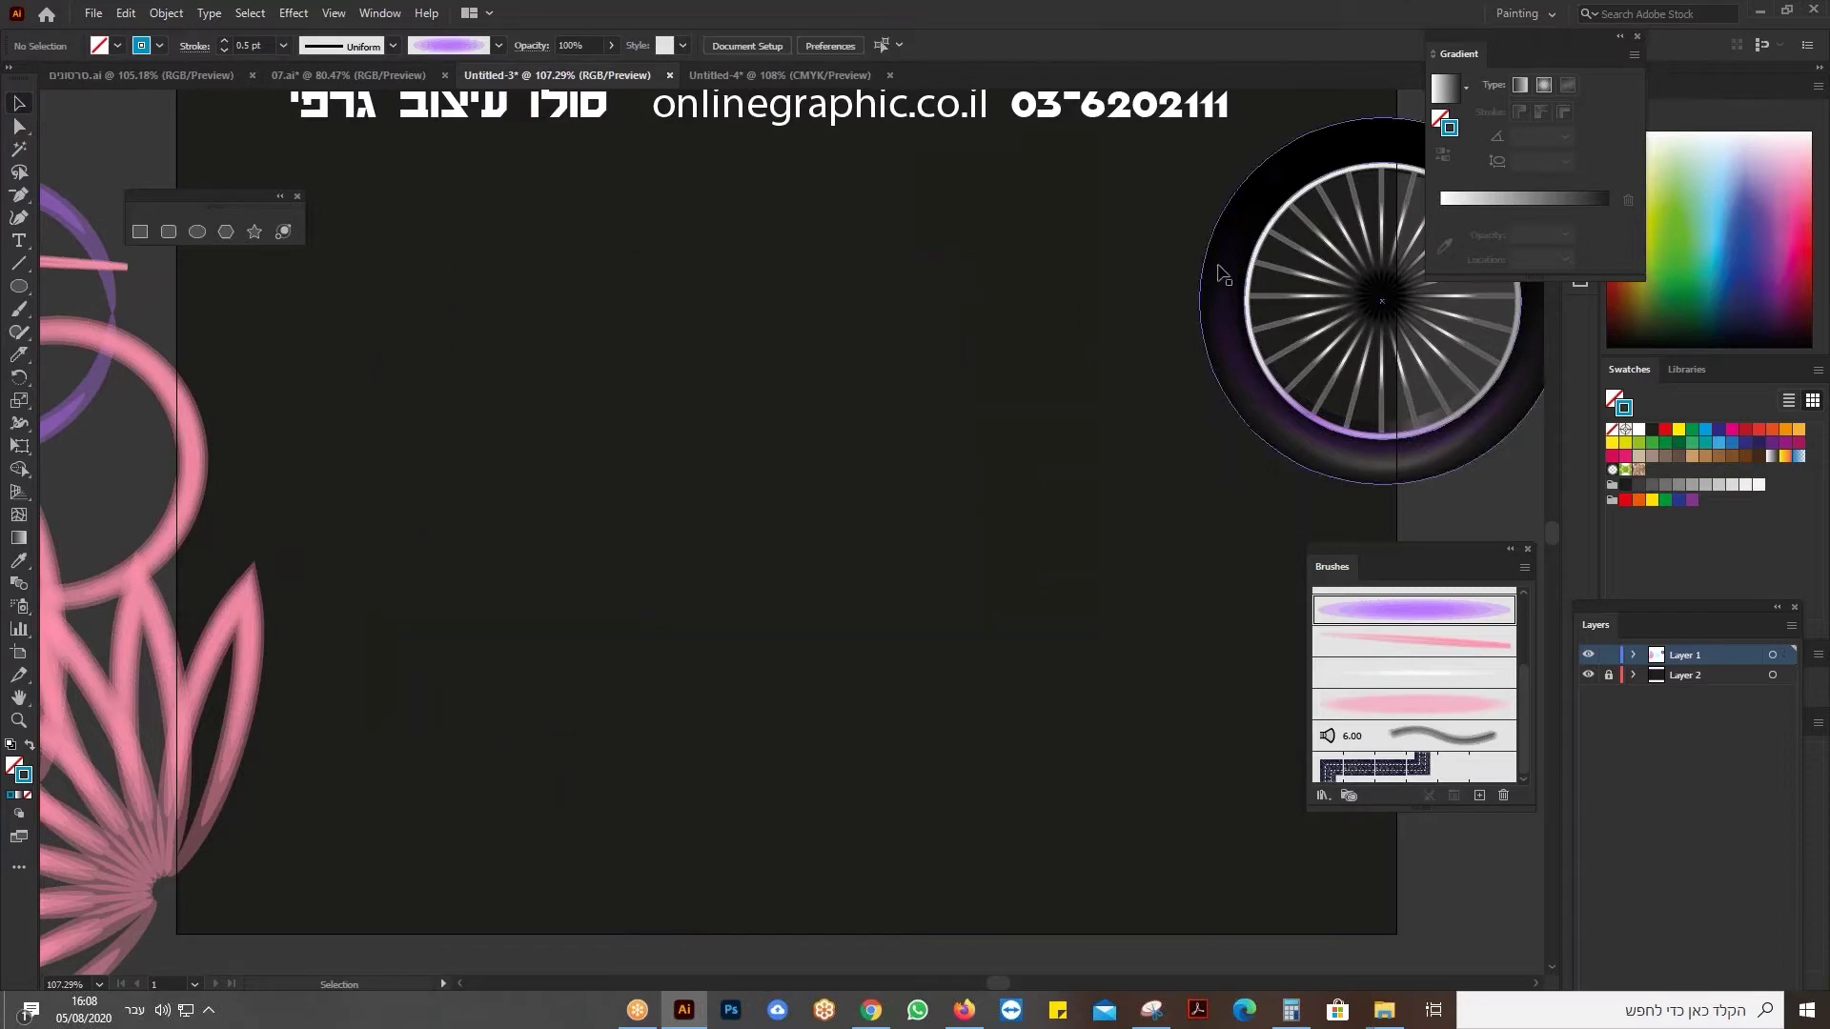
Move the bicycle wheel to the middle of the artboard and delete the purple brushed ring around its rim.
drag(1128, 523, 1531, 213)
drag(1375, 300, 773, 511)
click(821, 817)
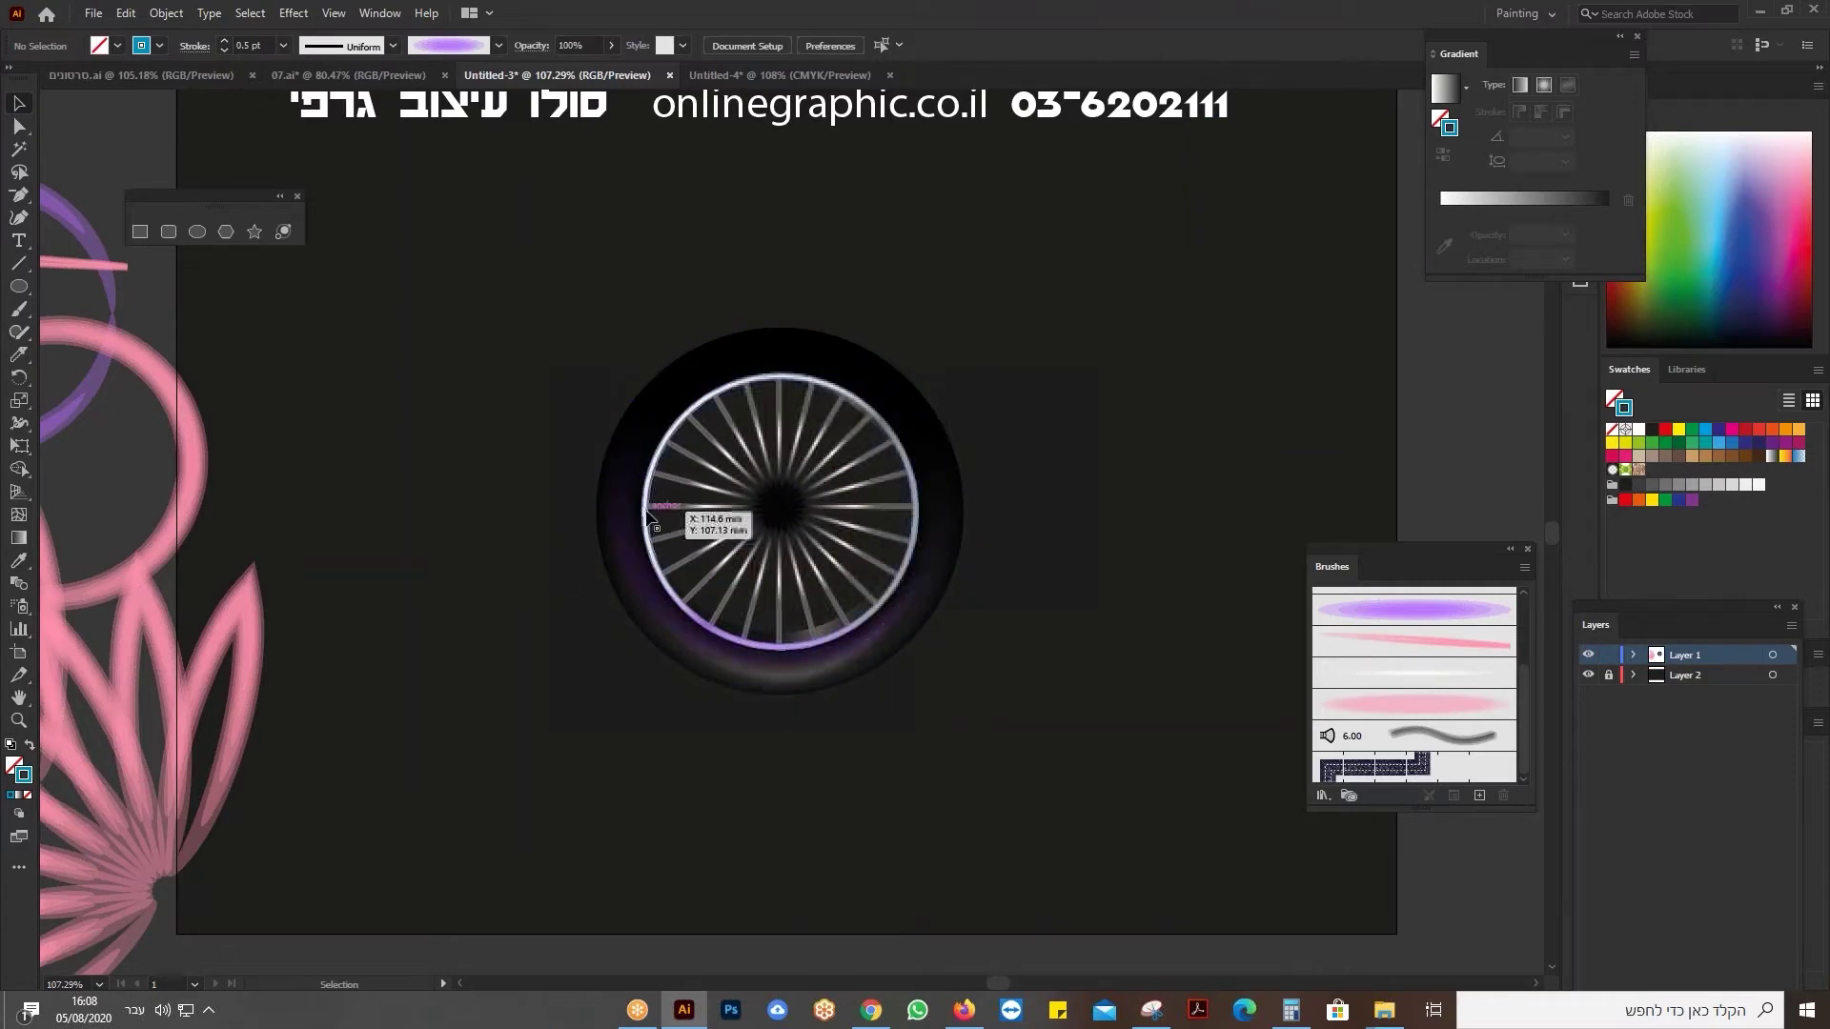
drag(682, 629, 1046, 500)
key(Delete)
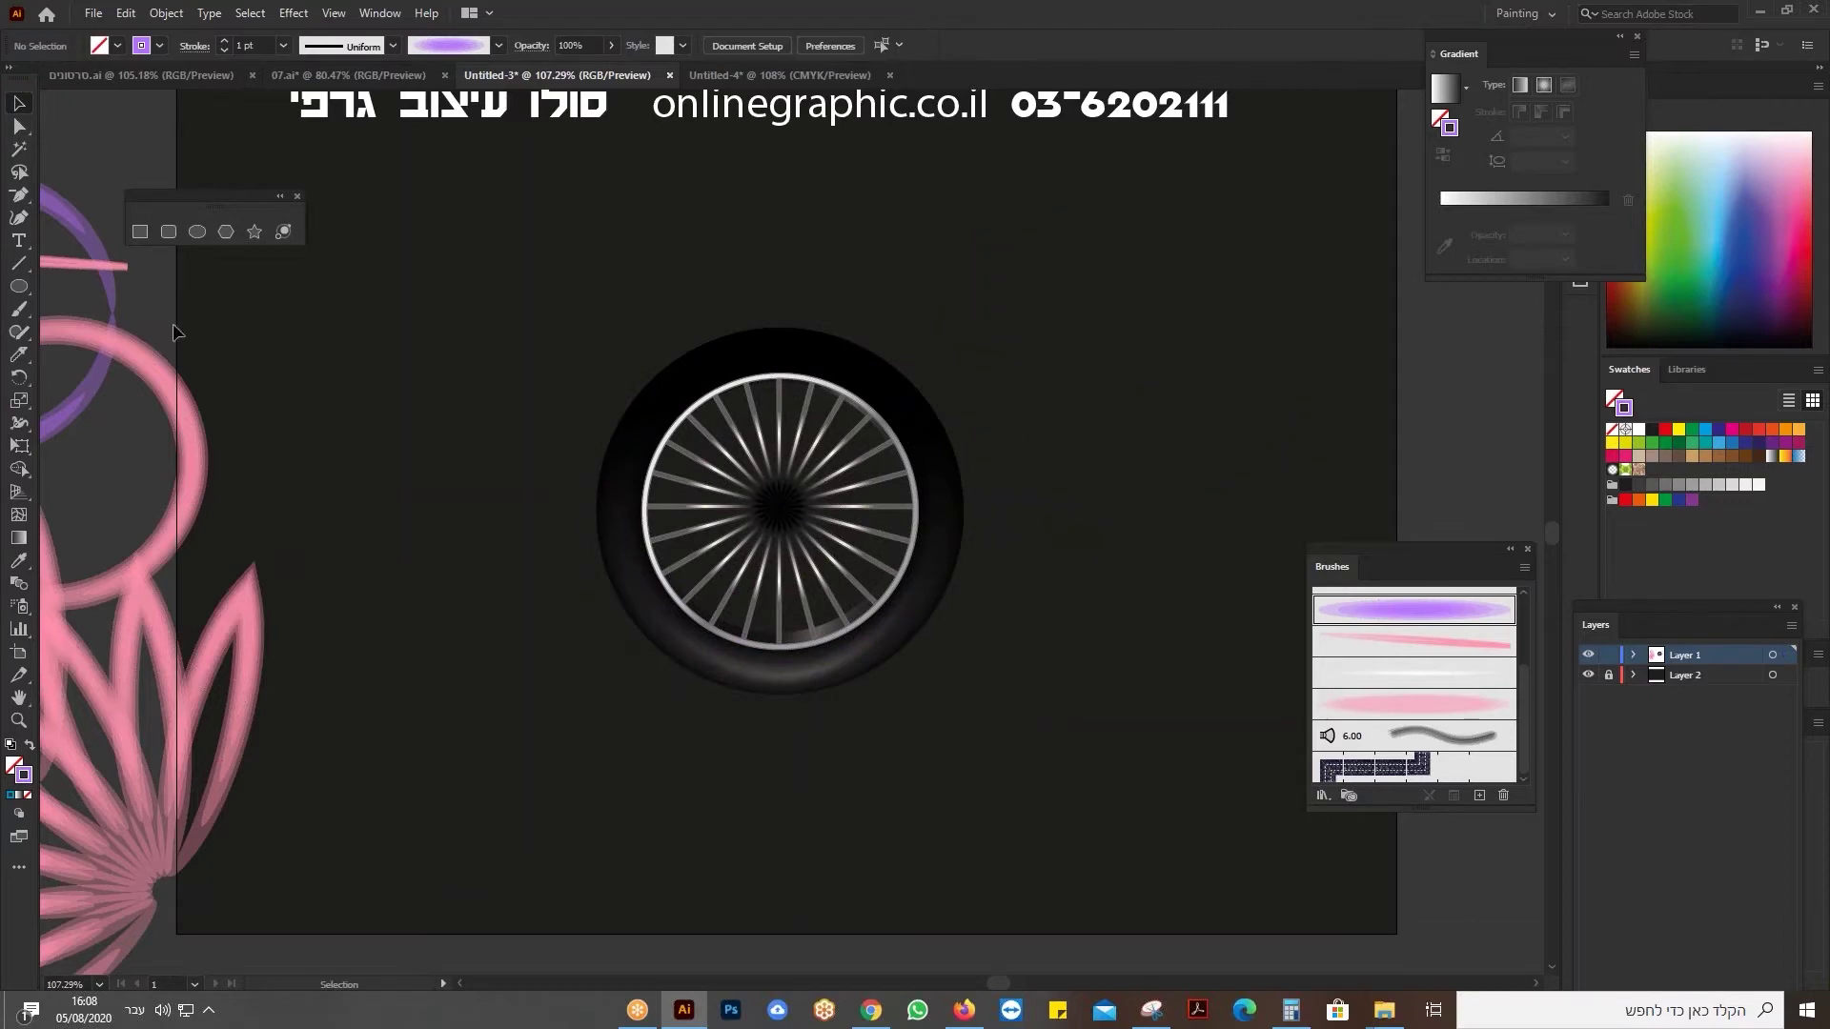
Draw a purple-stroked circle about 72 mm across around the wheel's rim and apply the soft pink Art Brush 3 to it.
click(192, 232)
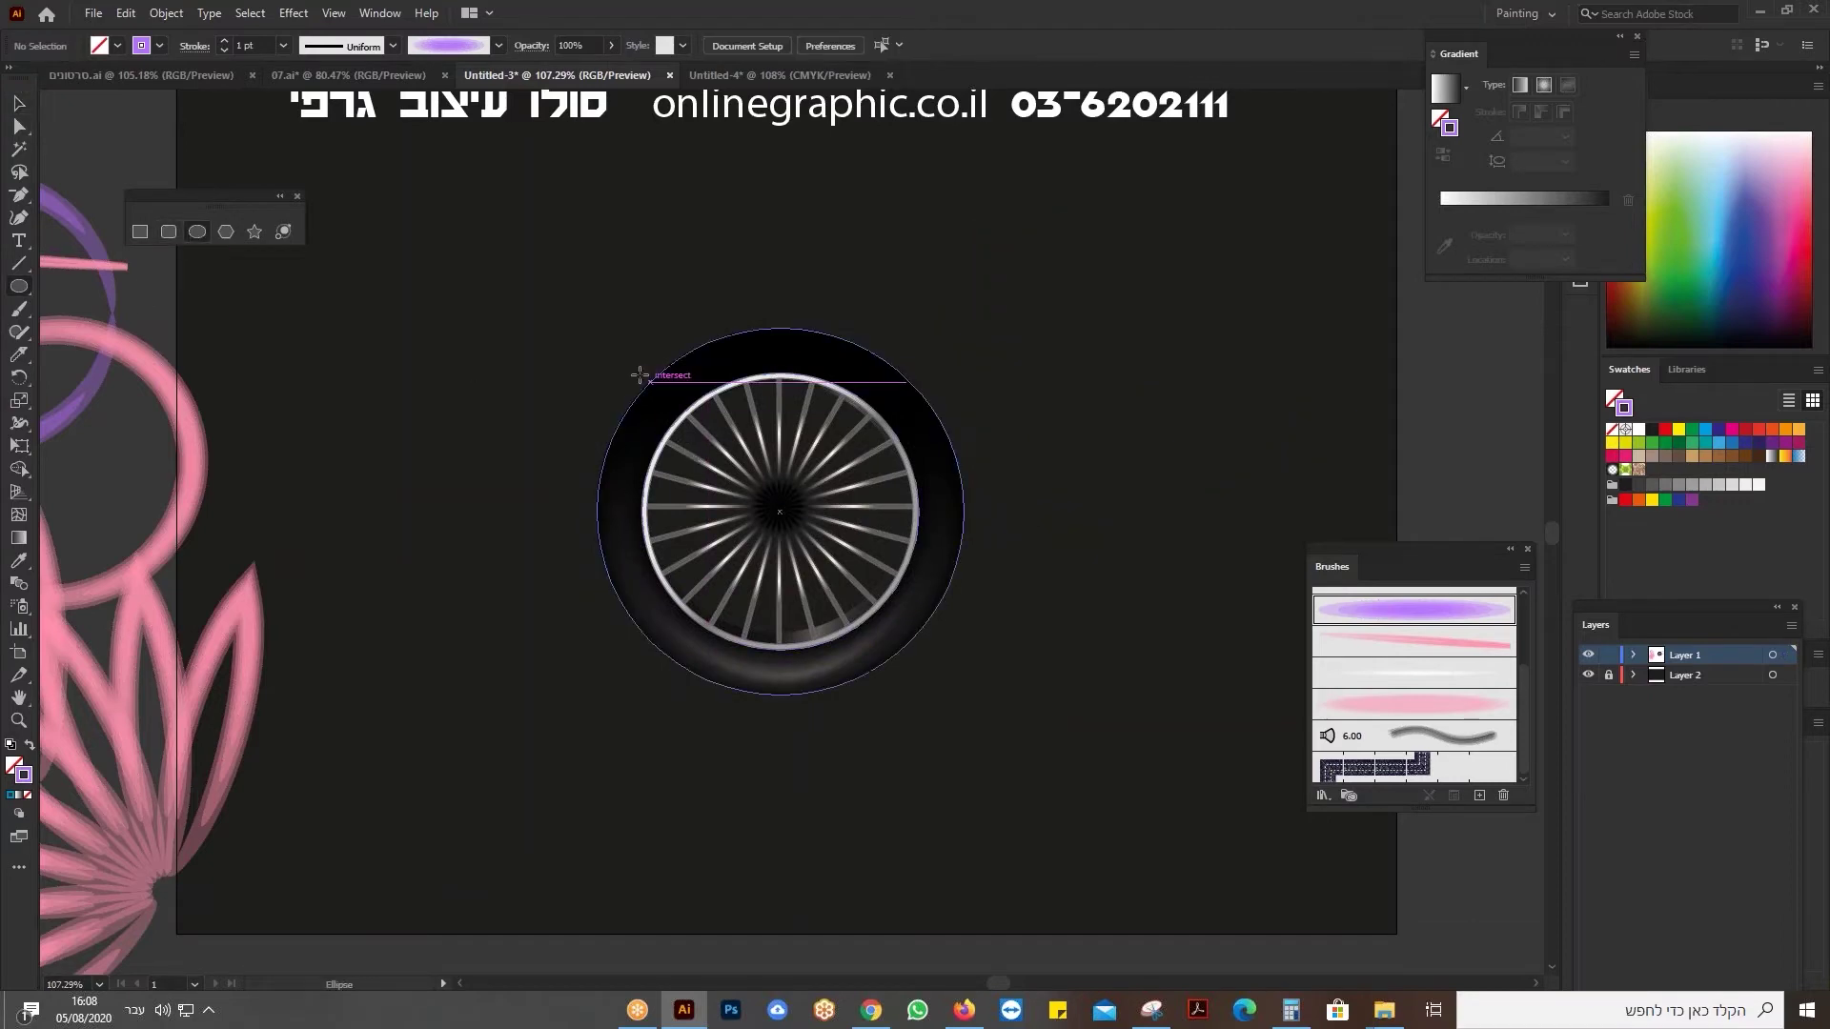
mouse_move(634, 373)
mouse_down()
mouse_move(853, 620)
mouse_move(931, 667)
mouse_up()
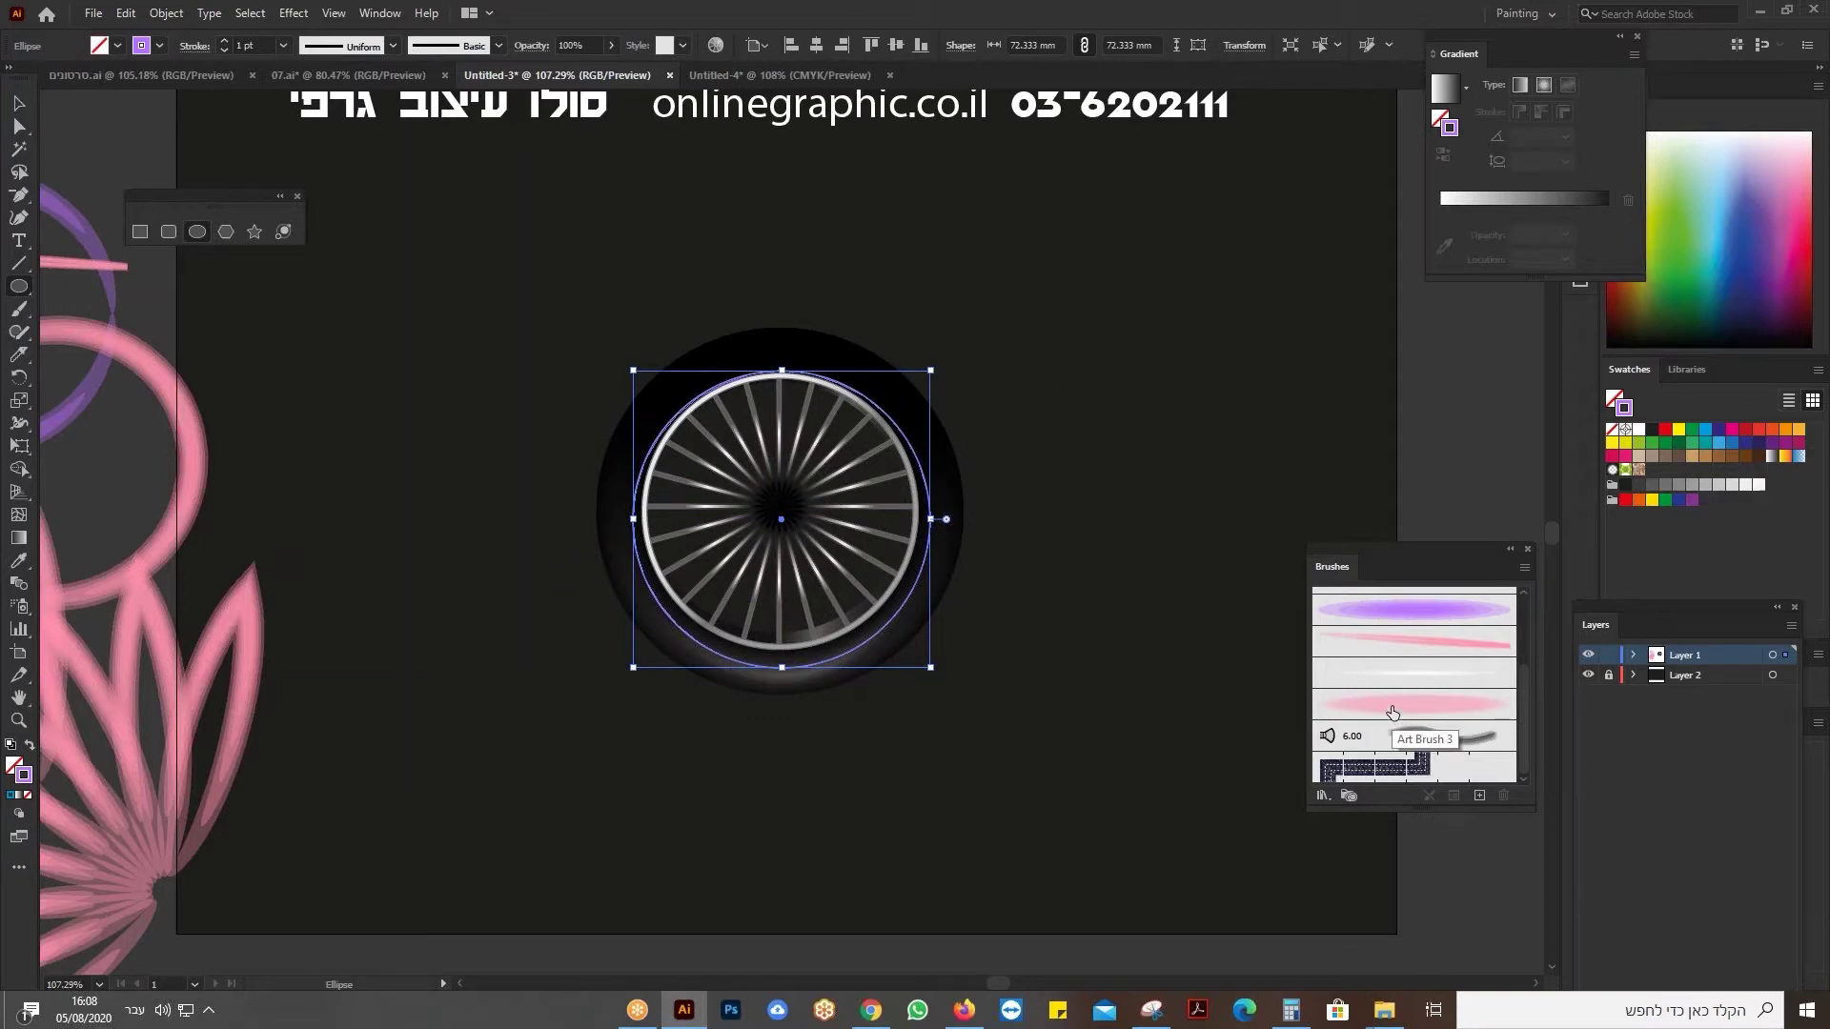
click(1393, 705)
click(1410, 615)
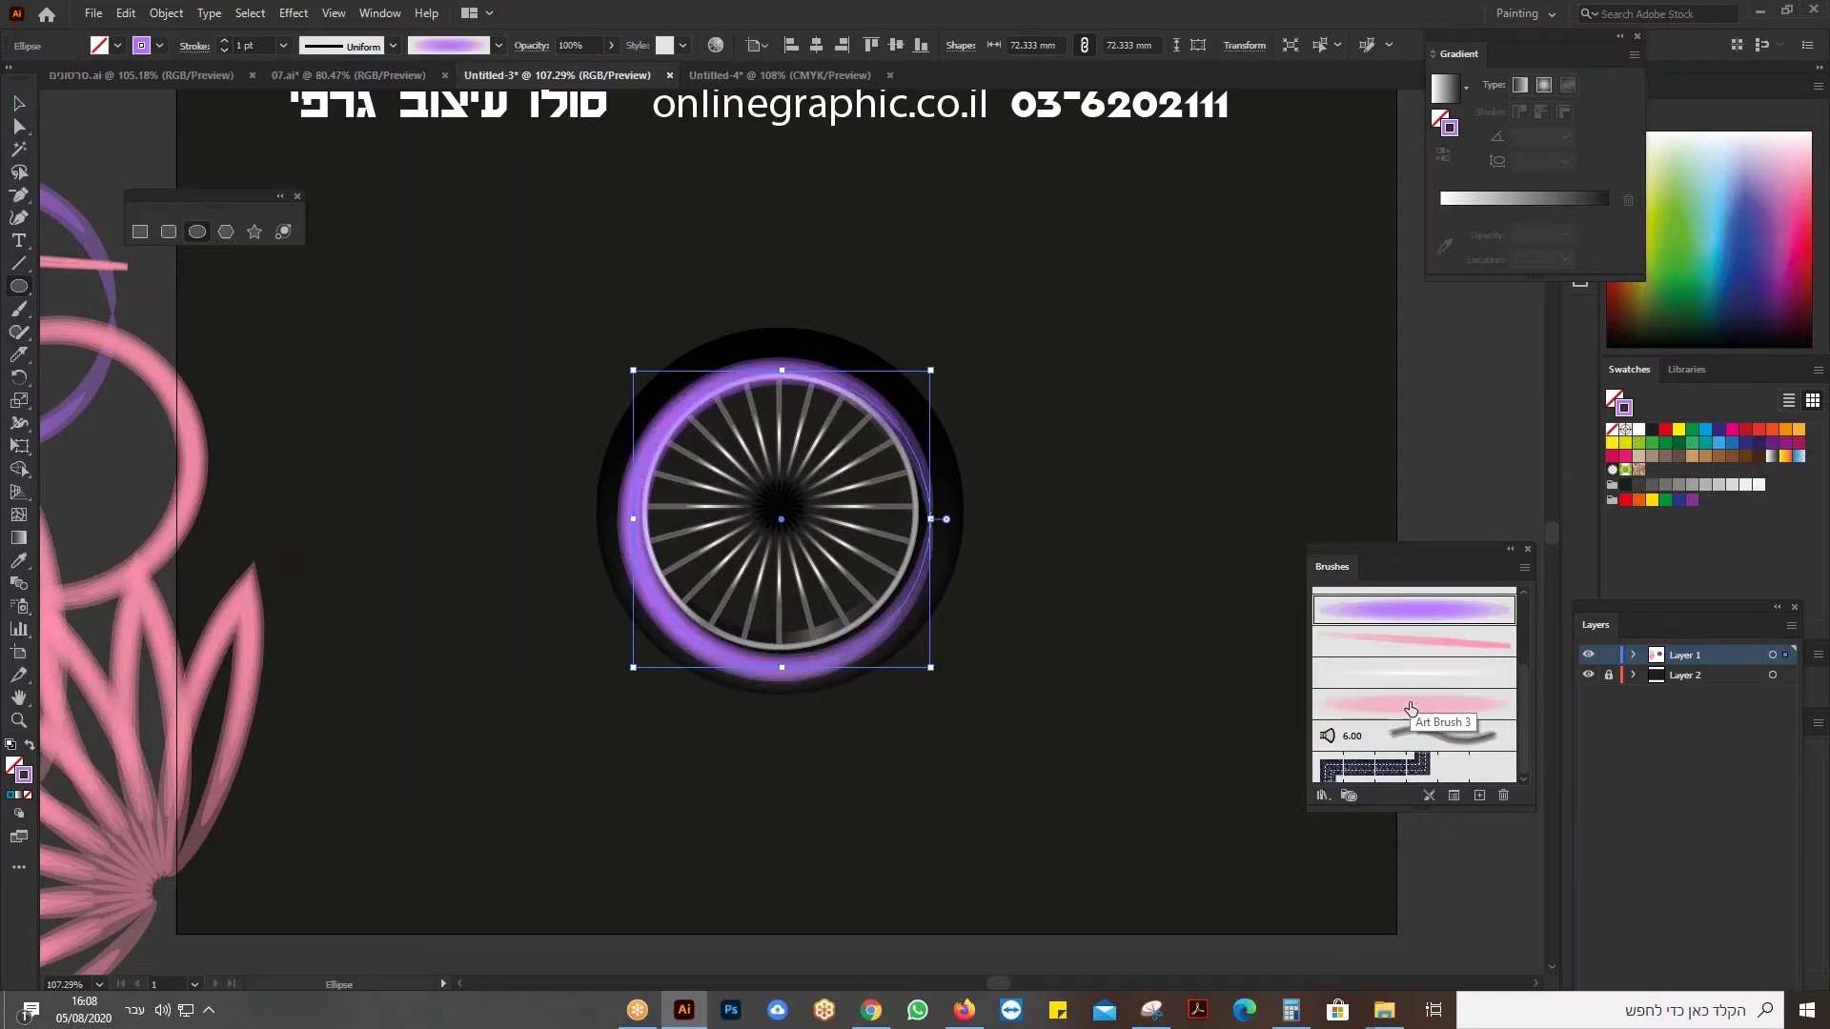
click(1405, 712)
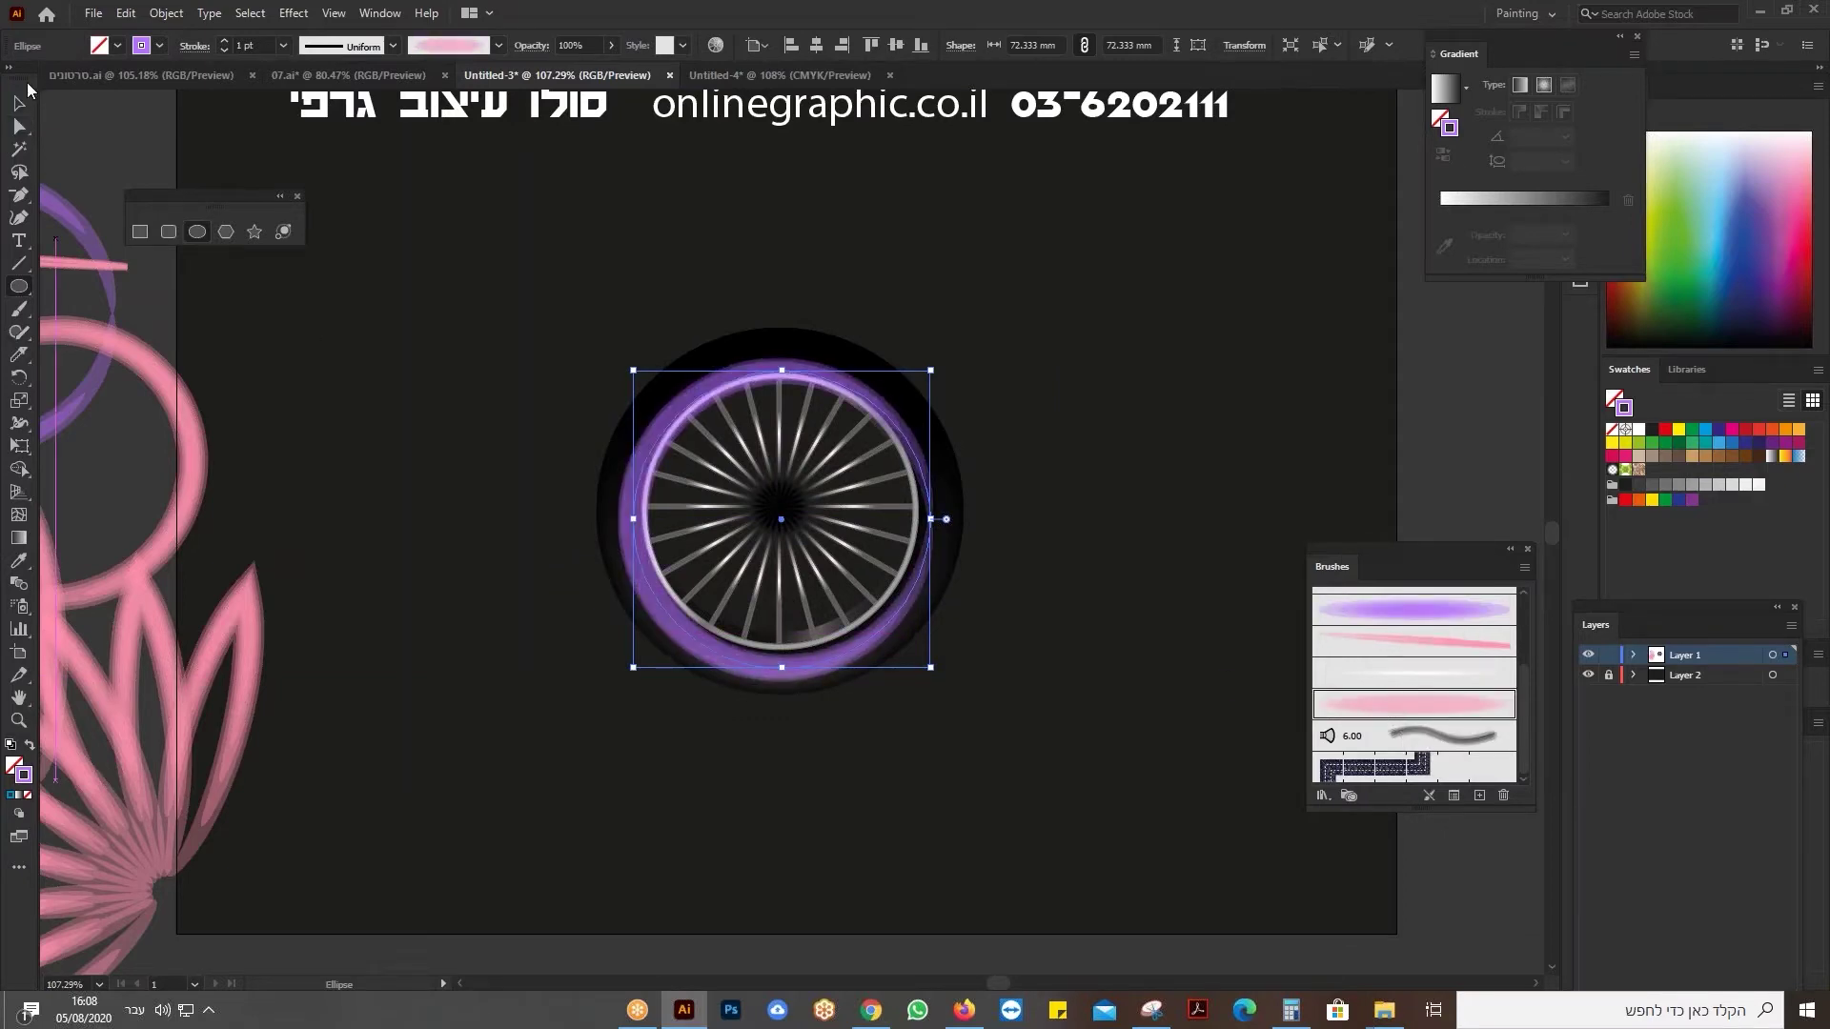
Centre the purple brushed circle on the wheel and set its blending mode to Multiply.
click(19, 104)
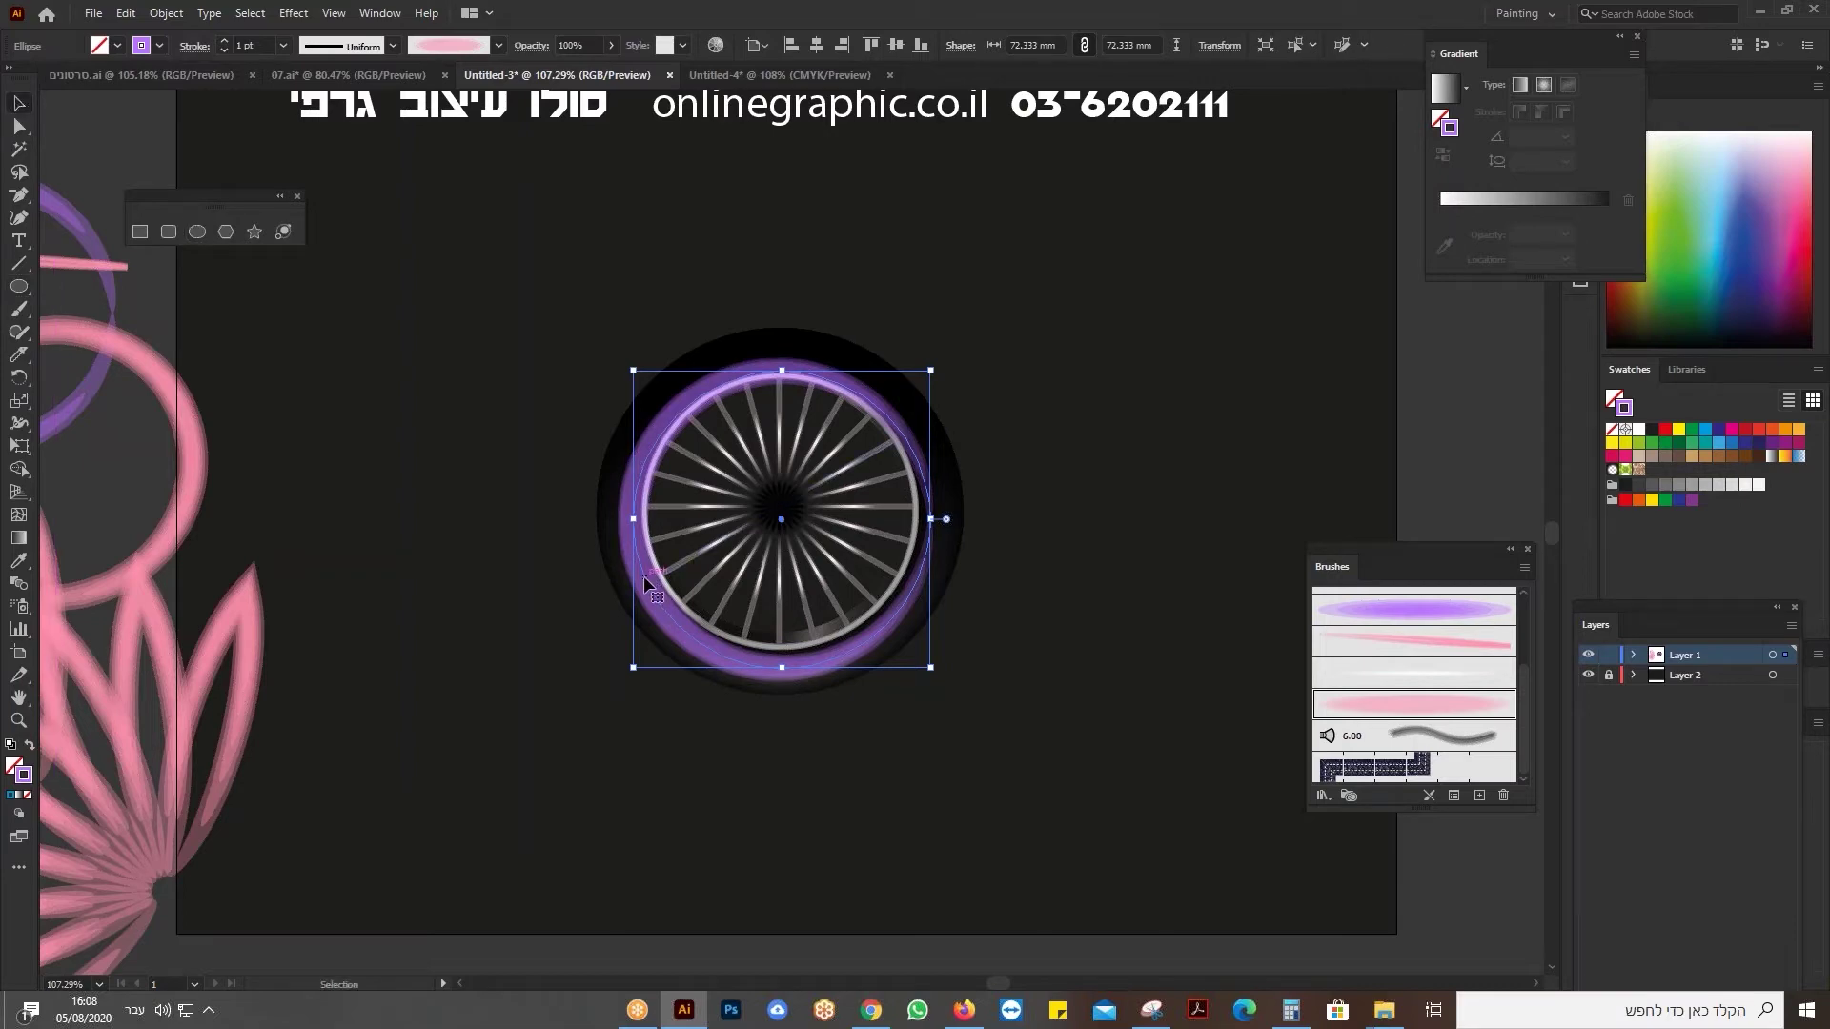
drag(643, 575, 639, 565)
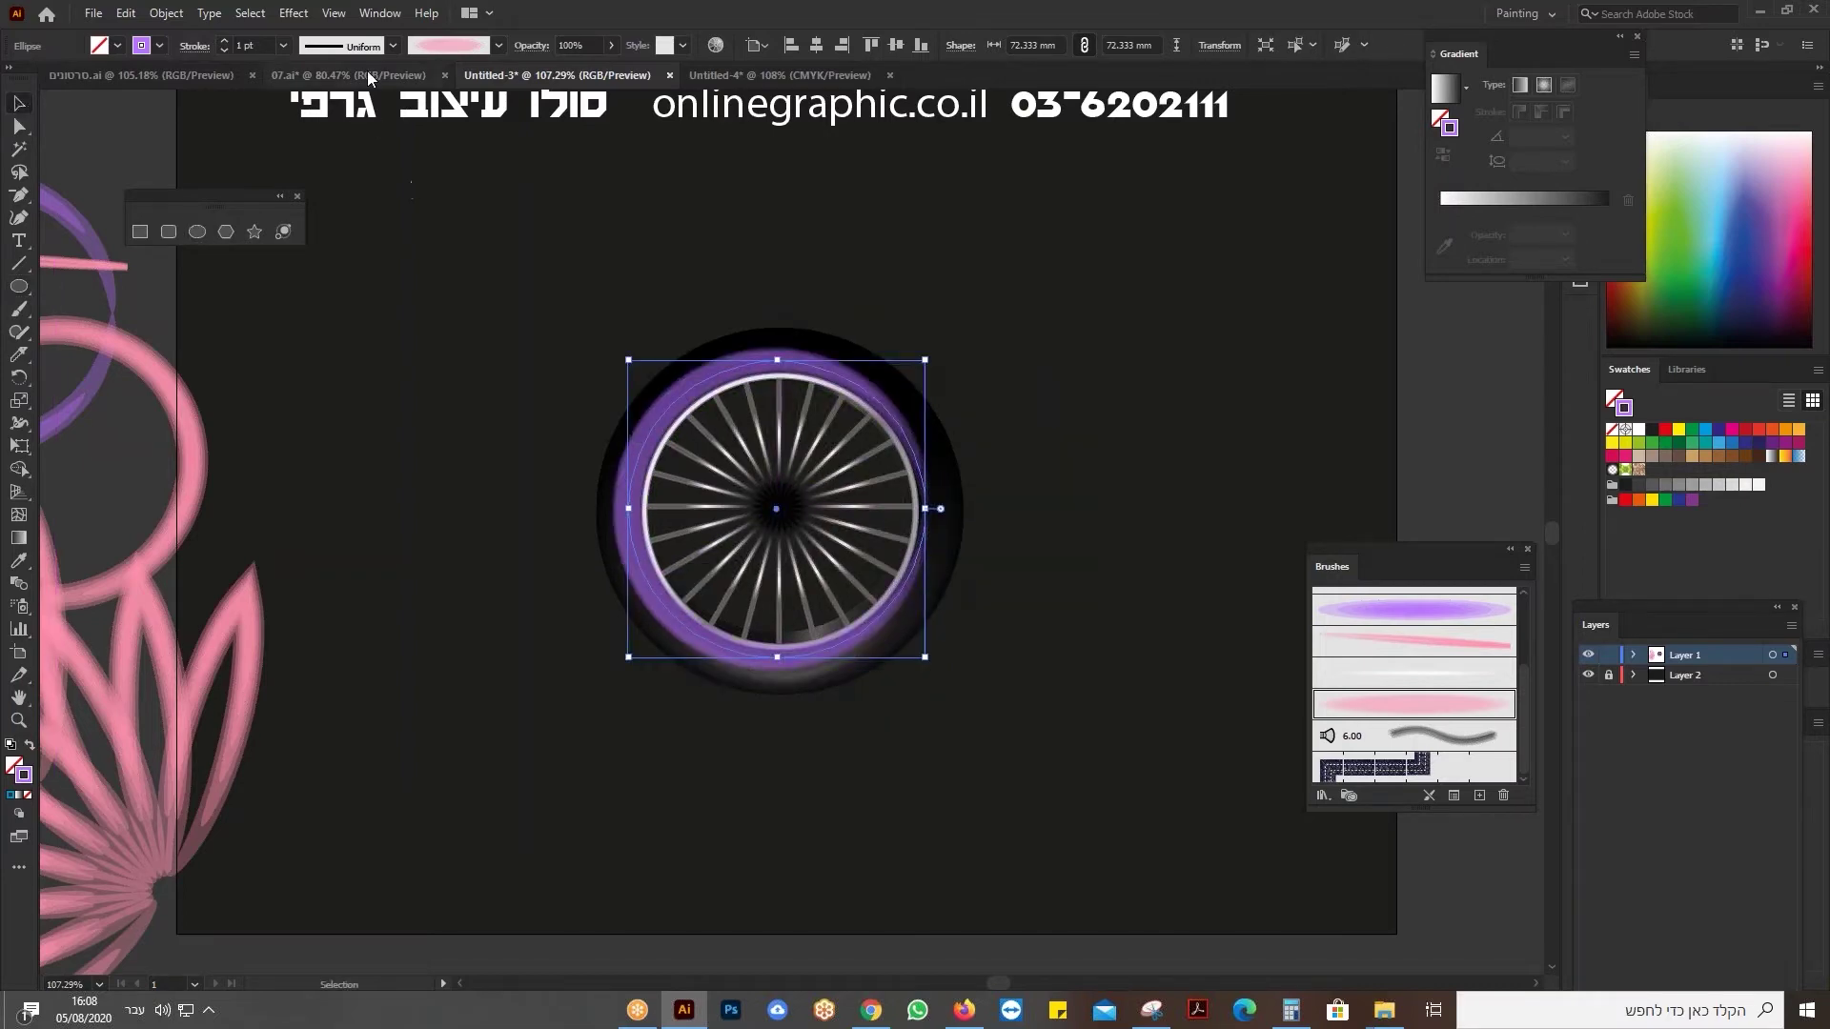
click(532, 48)
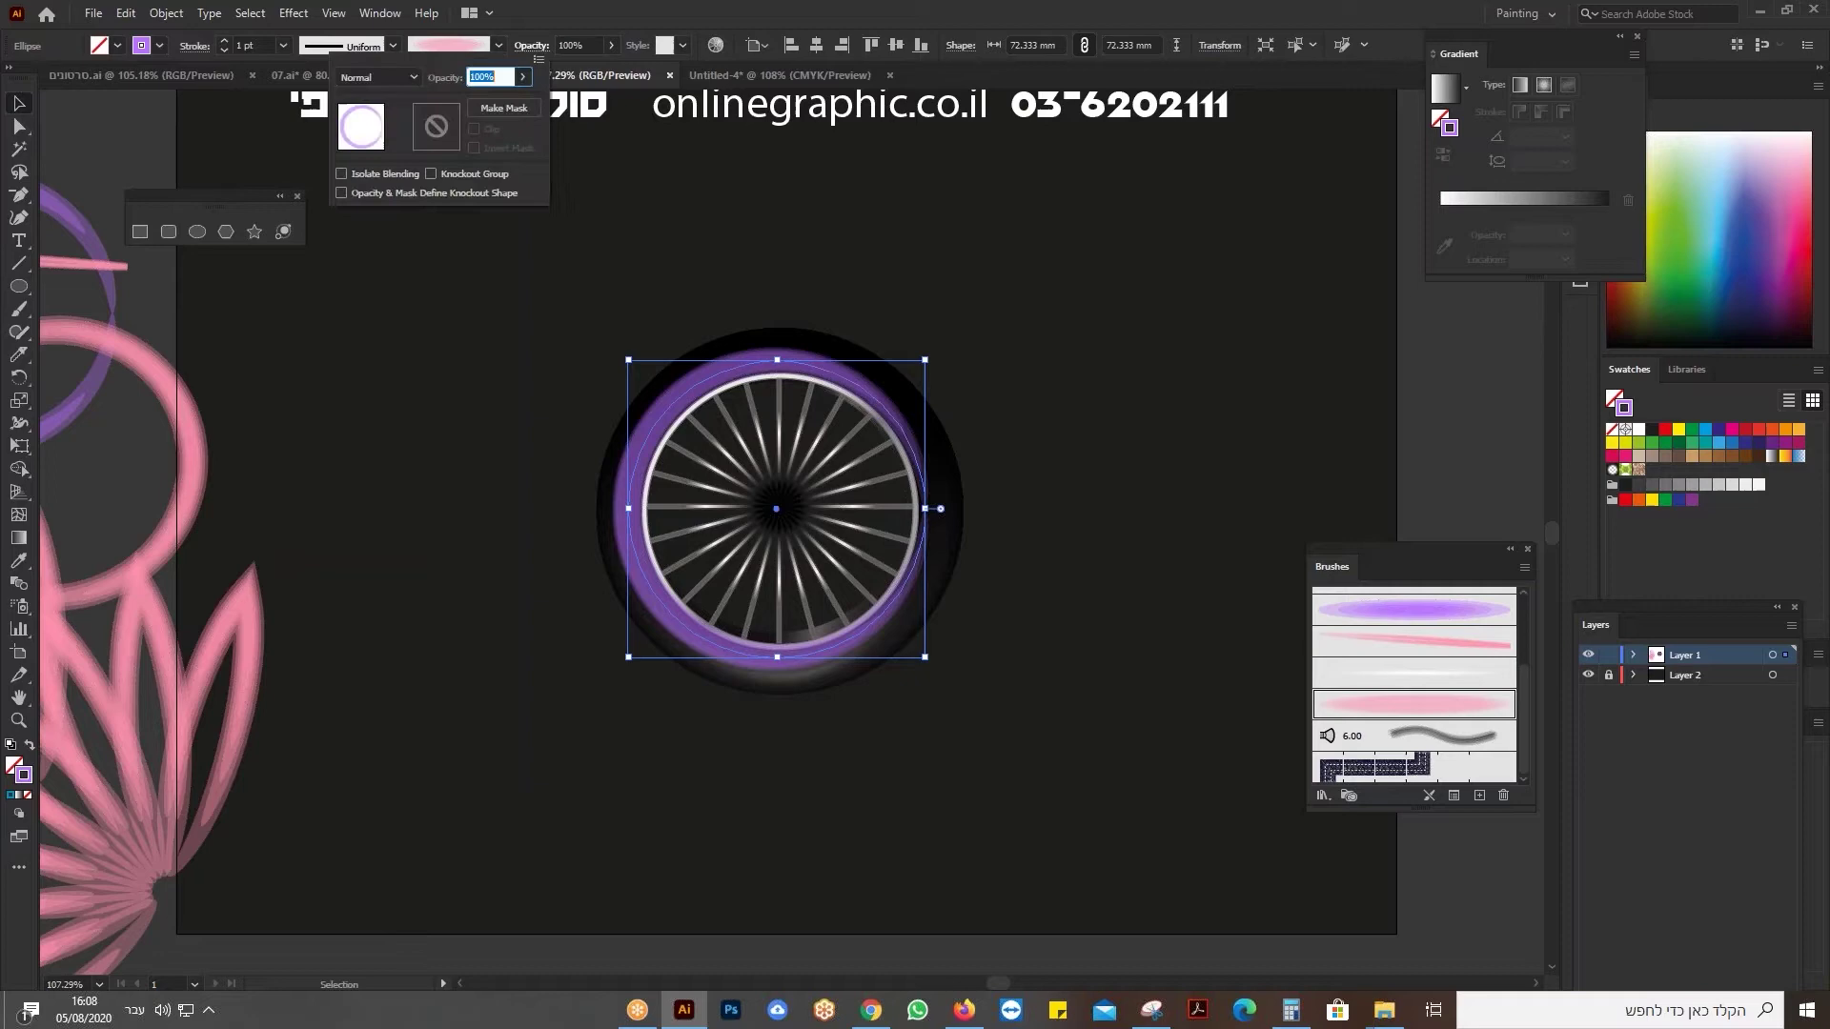
click(402, 80)
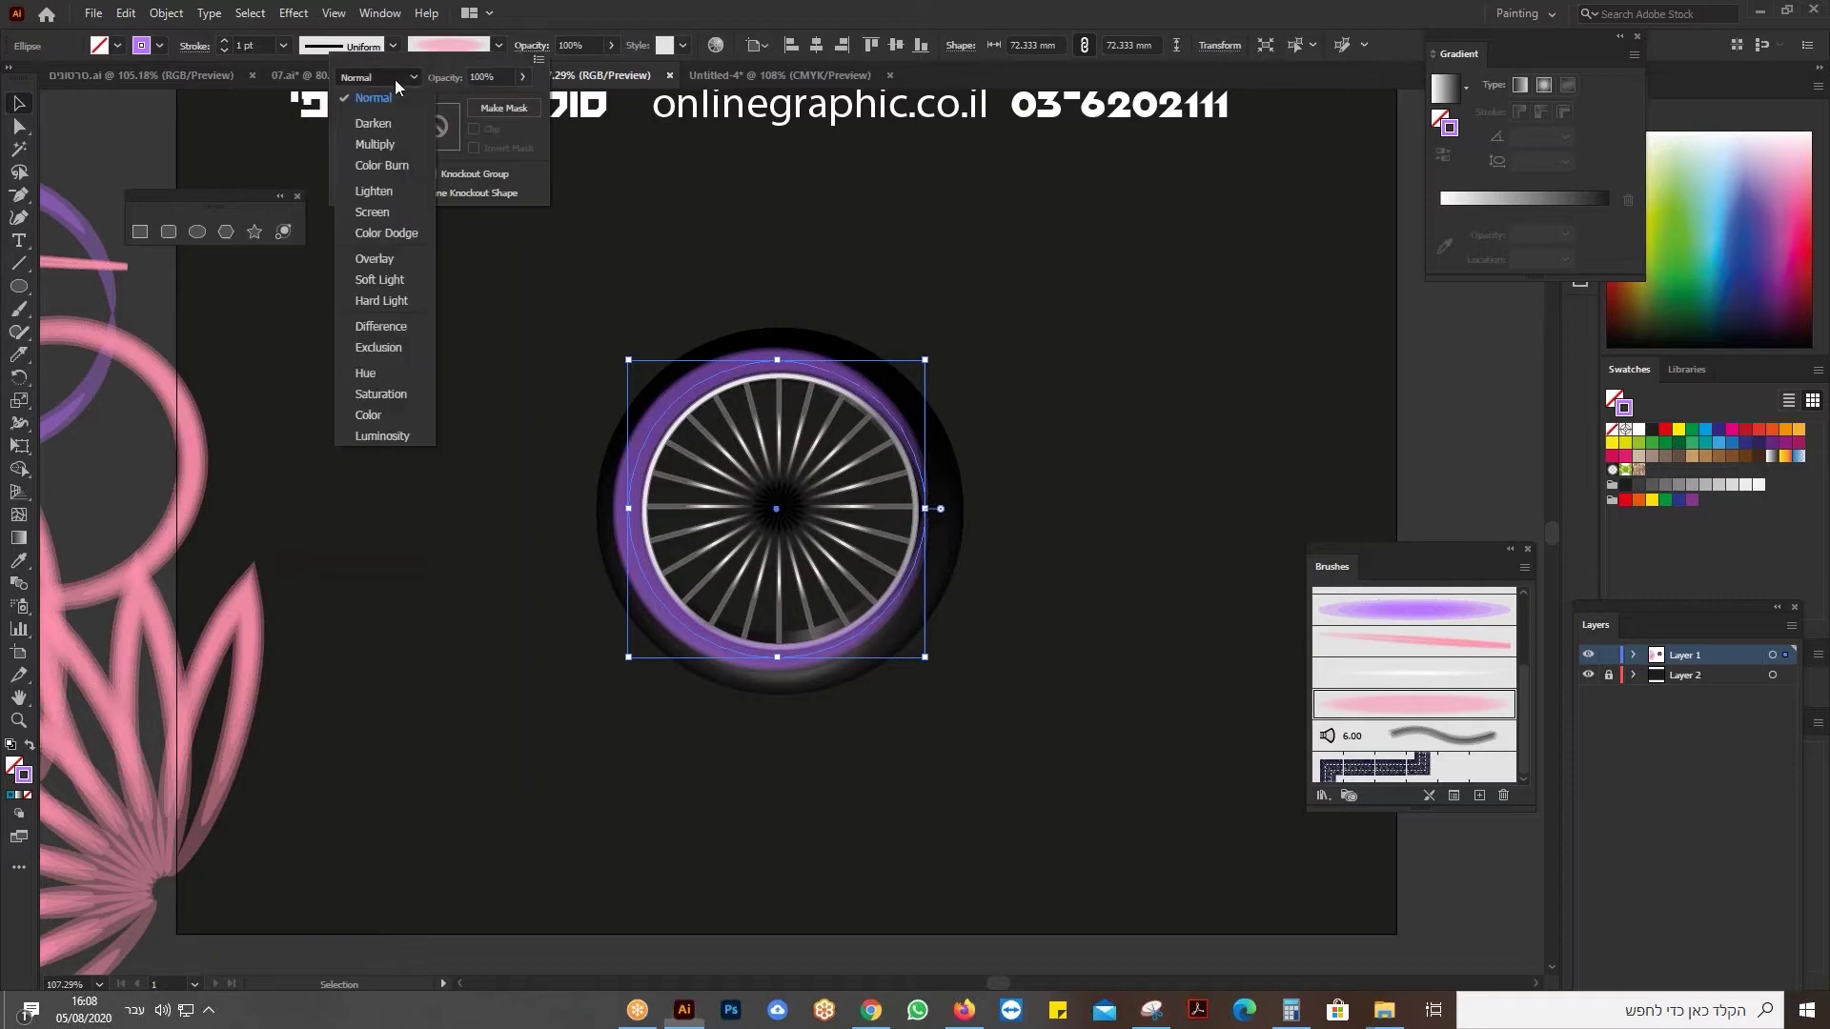
click(387, 147)
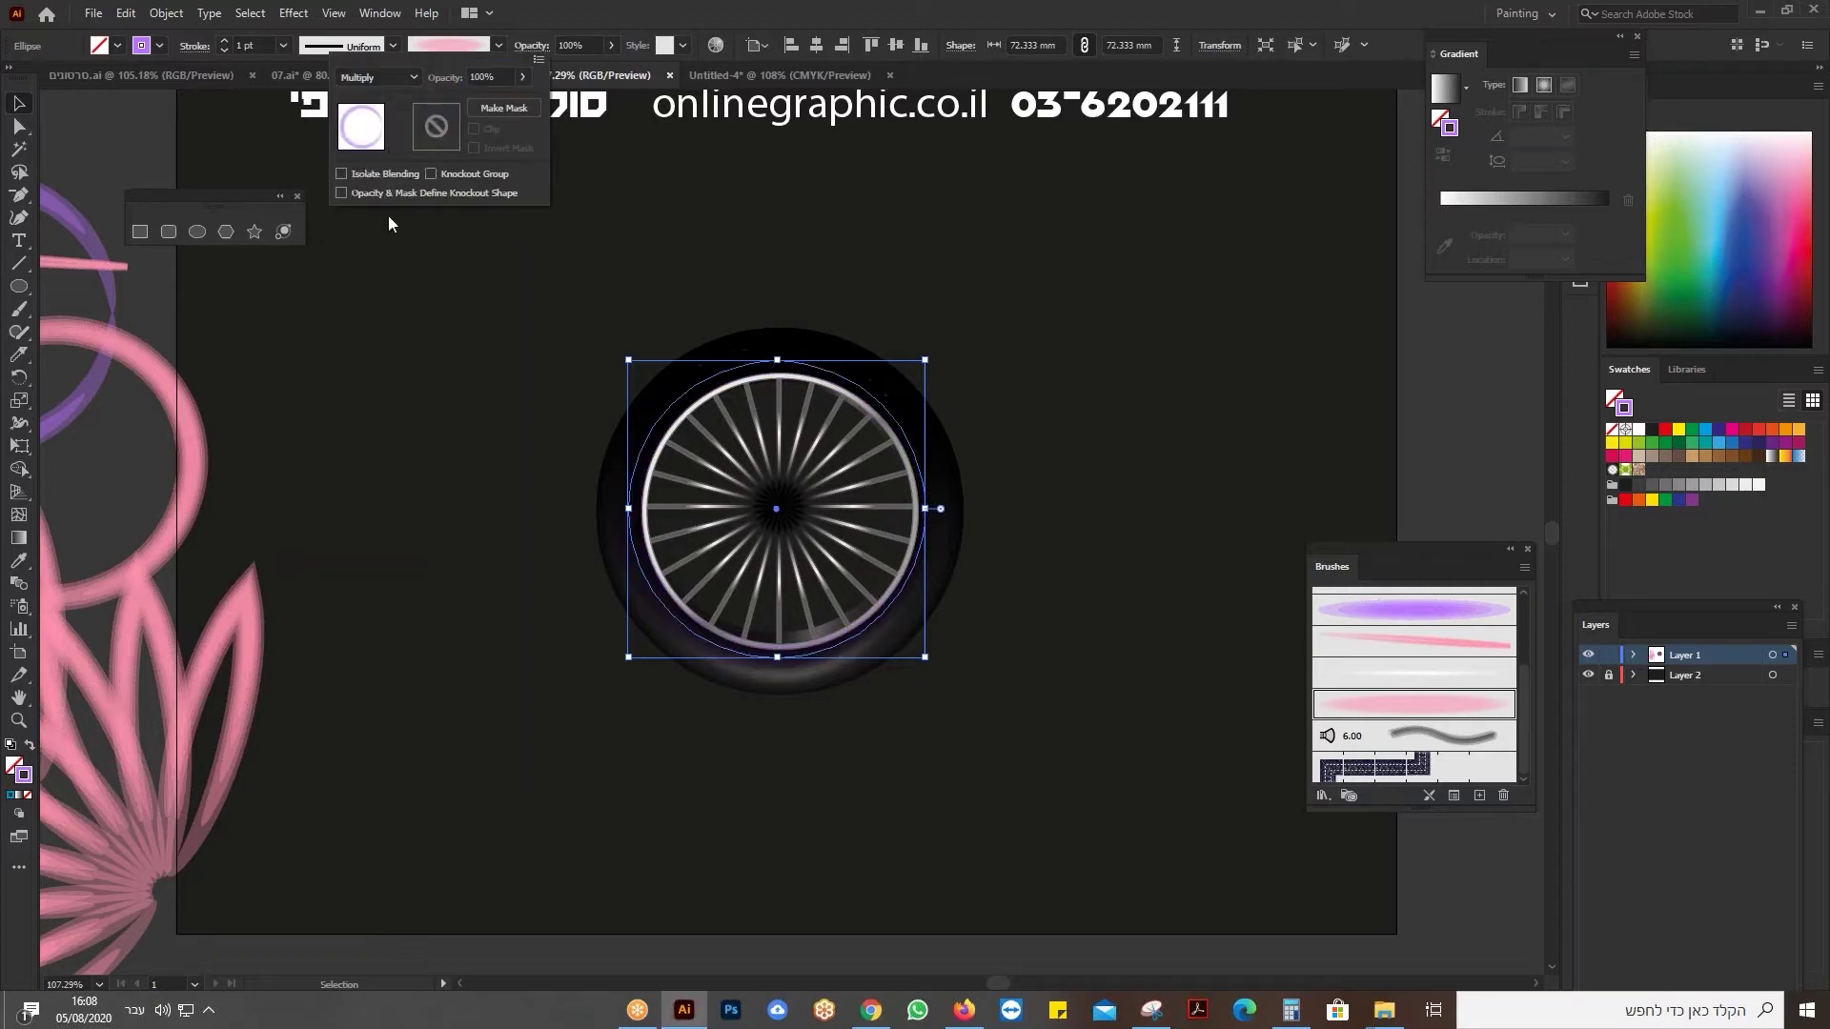
click(479, 675)
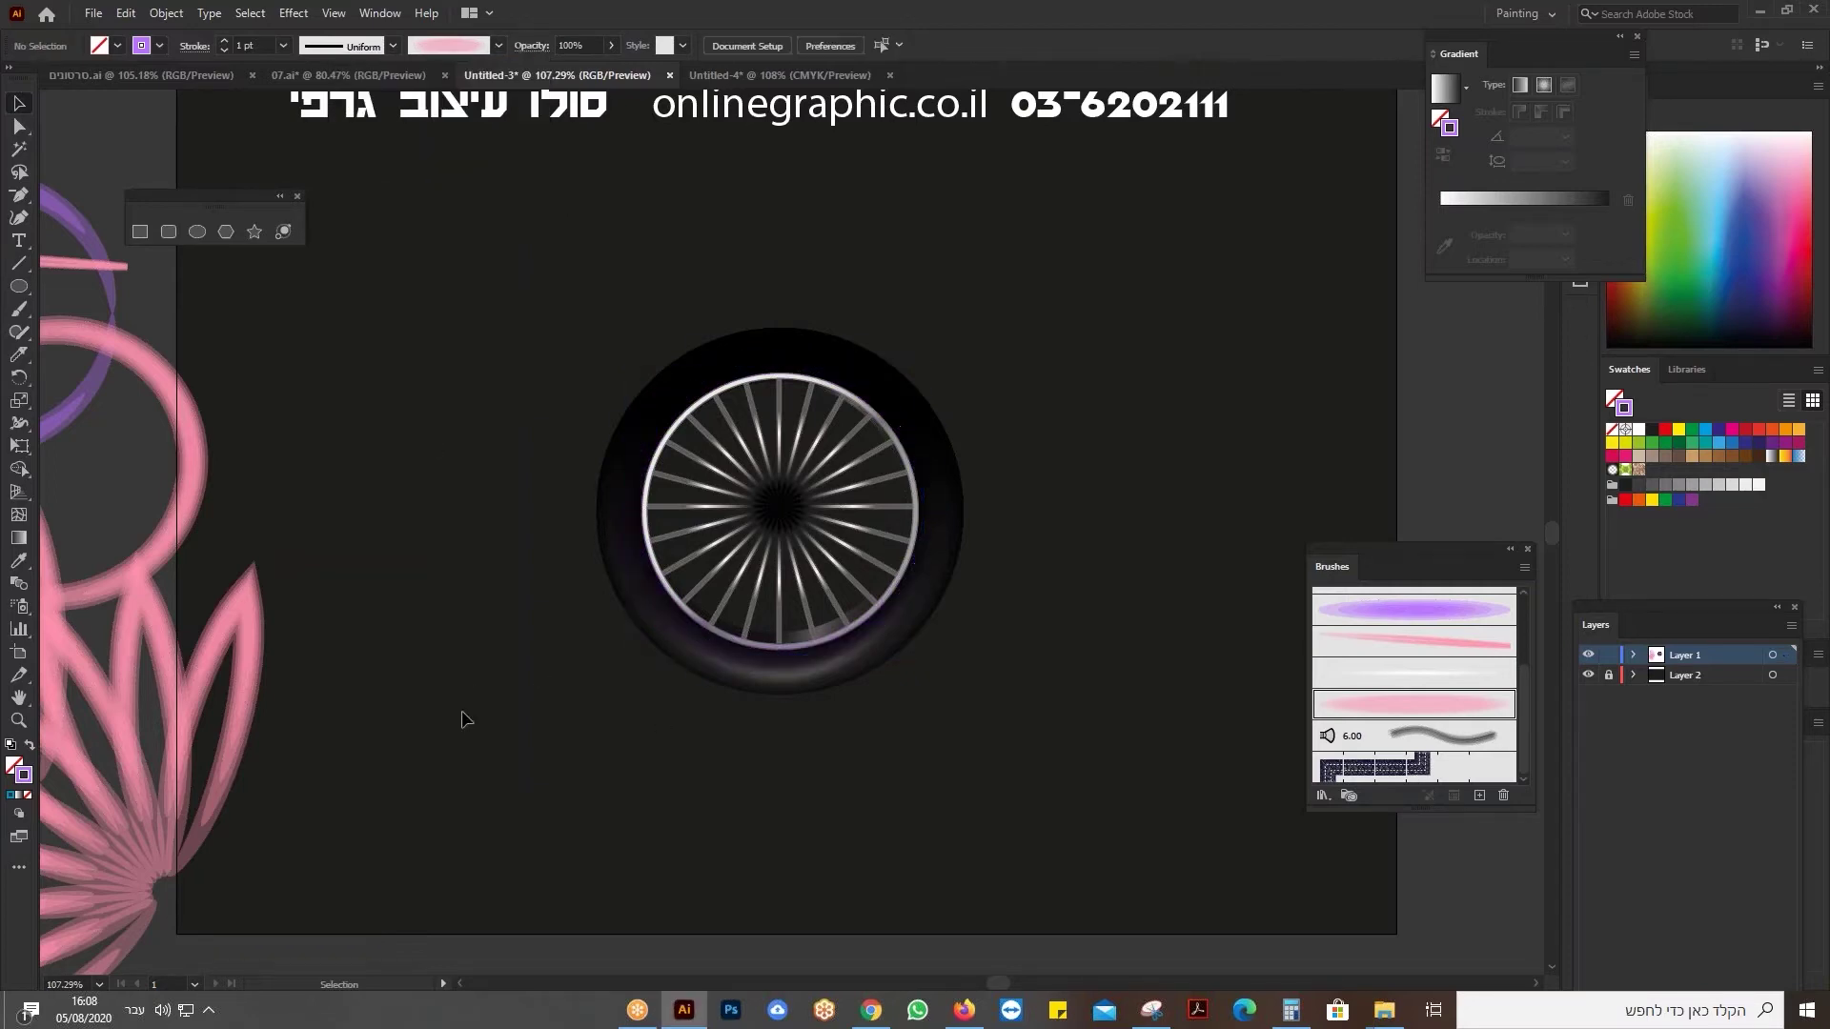
Try the Hard Light blending mode on the purple brushed circle around the wheel's rim.
click(736, 654)
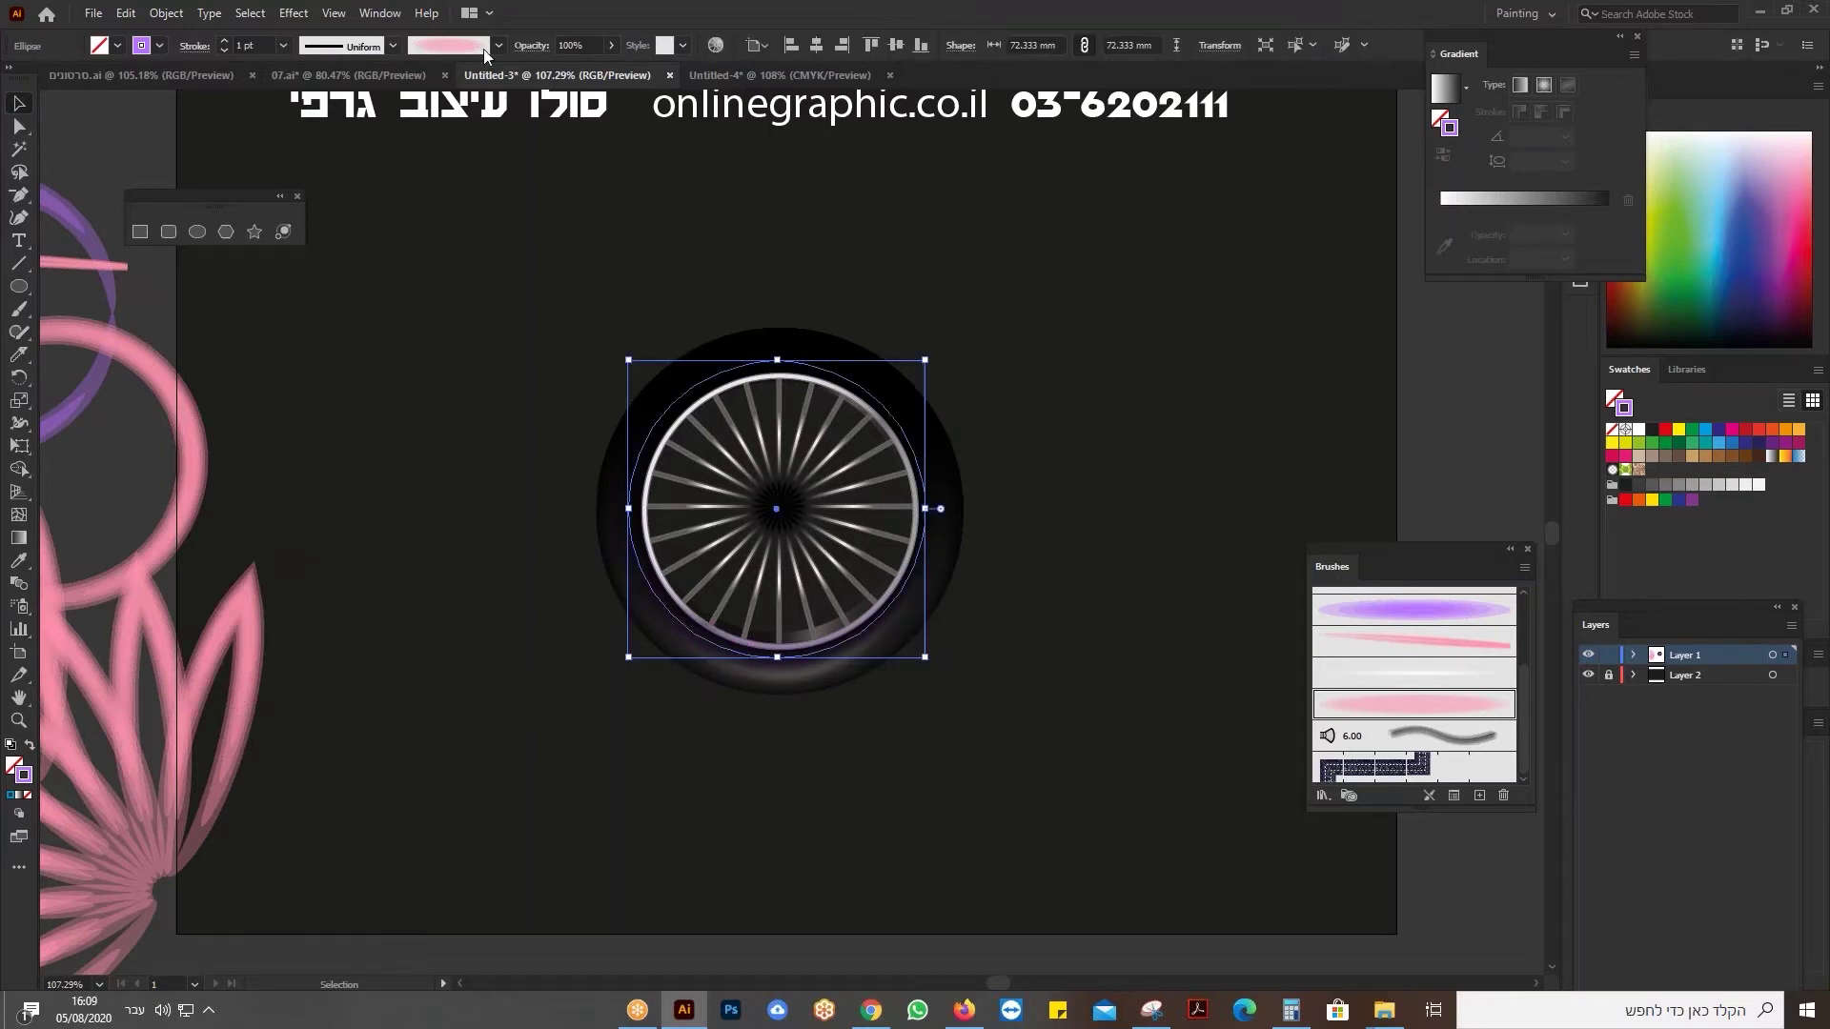
click(529, 48)
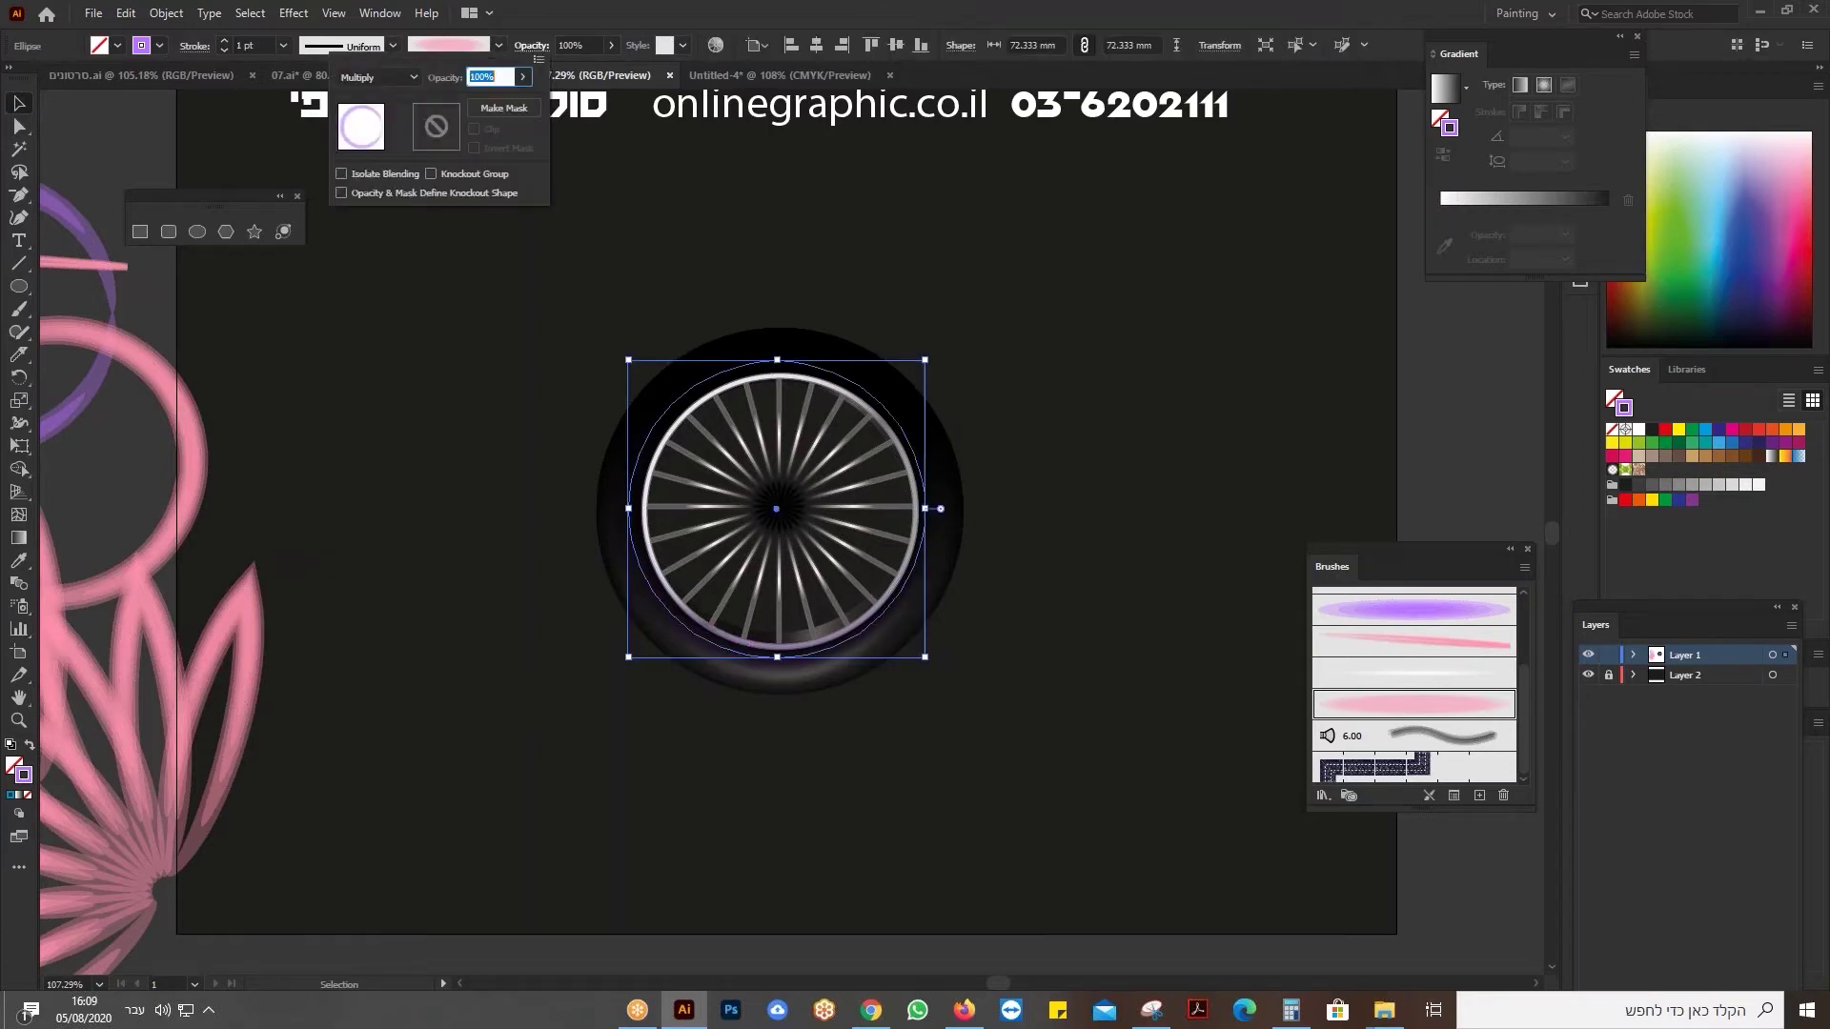
click(381, 77)
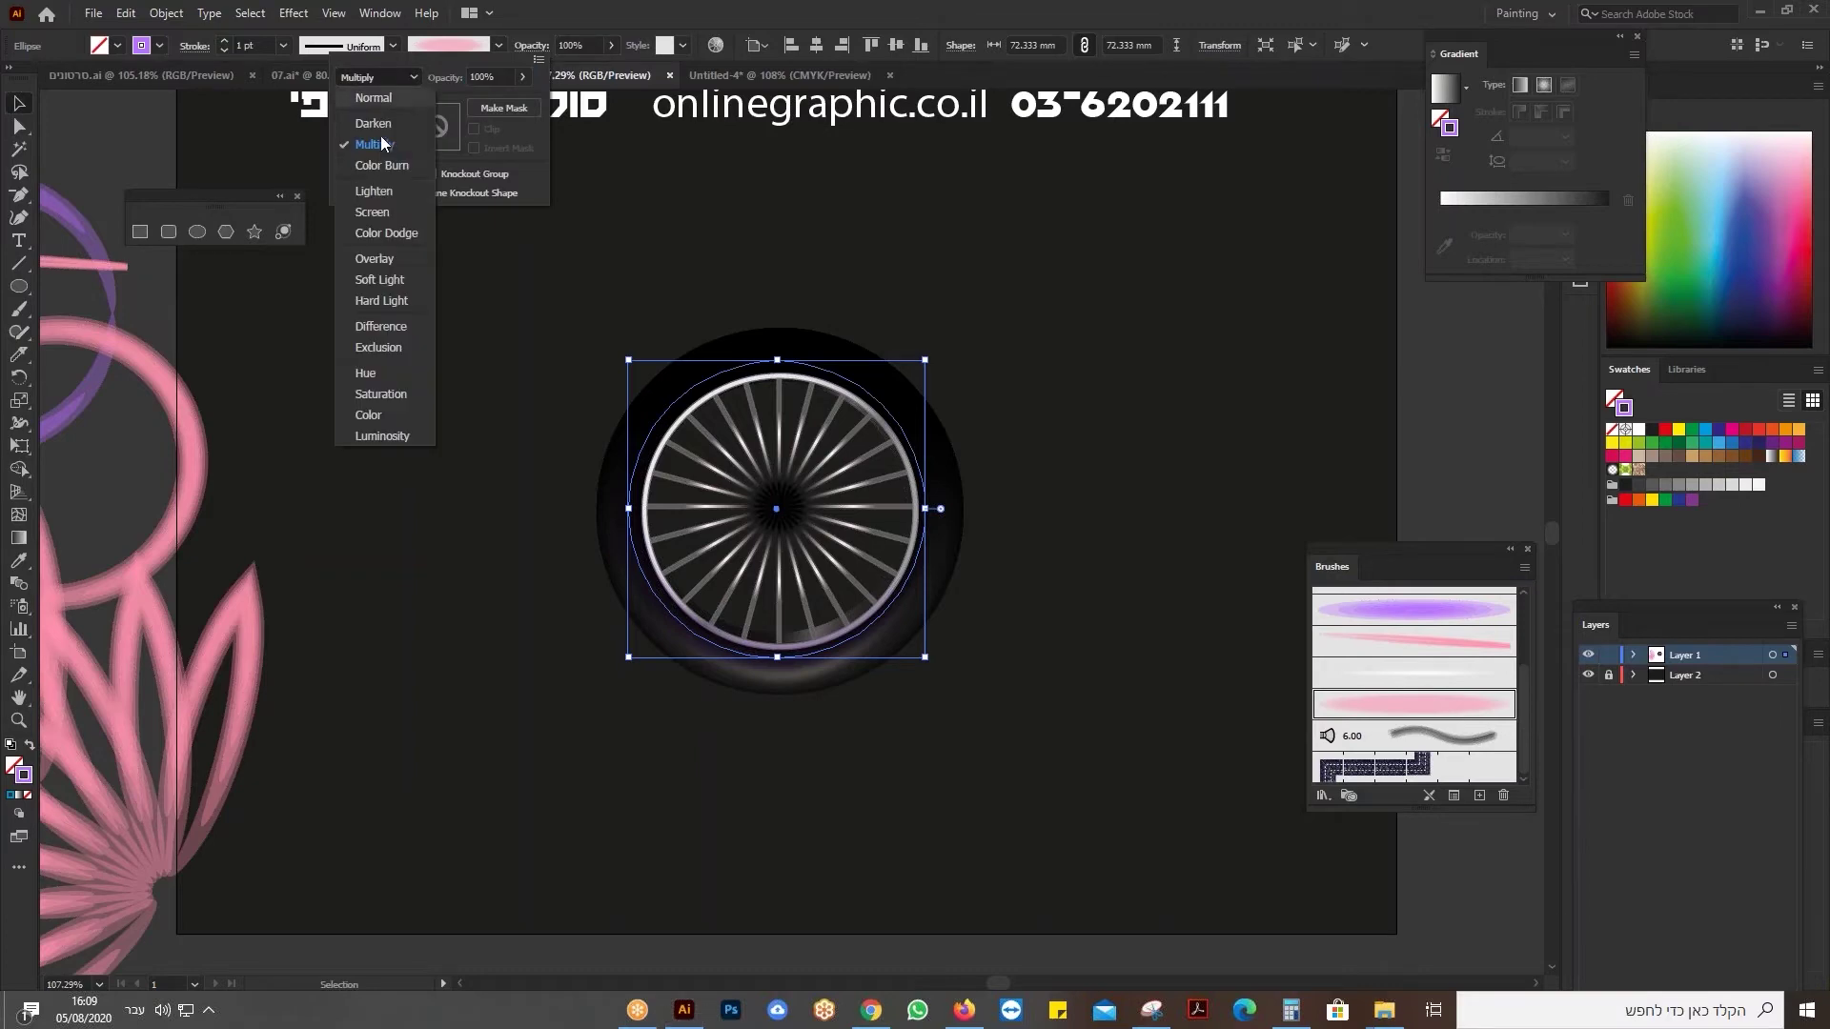
click(382, 301)
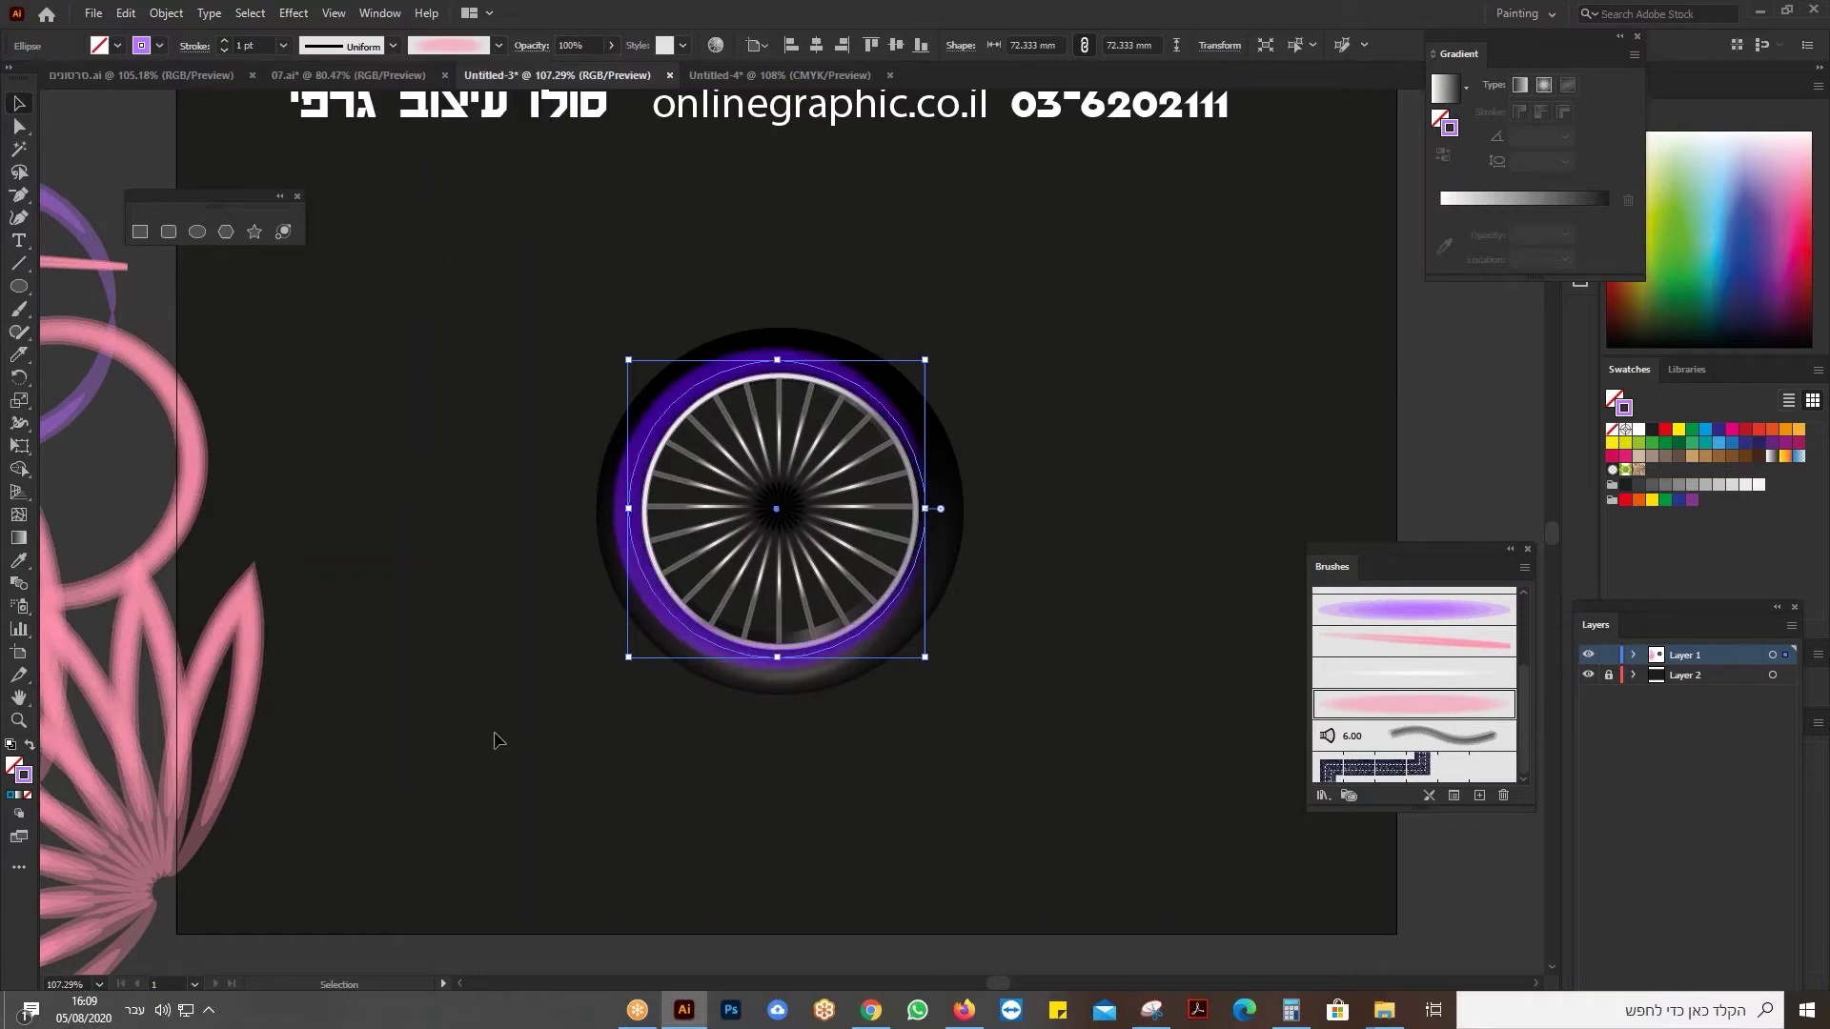
Set the purple brushed circle's blending mode back to Multiply and inspect the glow along the wheel's lower rim.
click(497, 46)
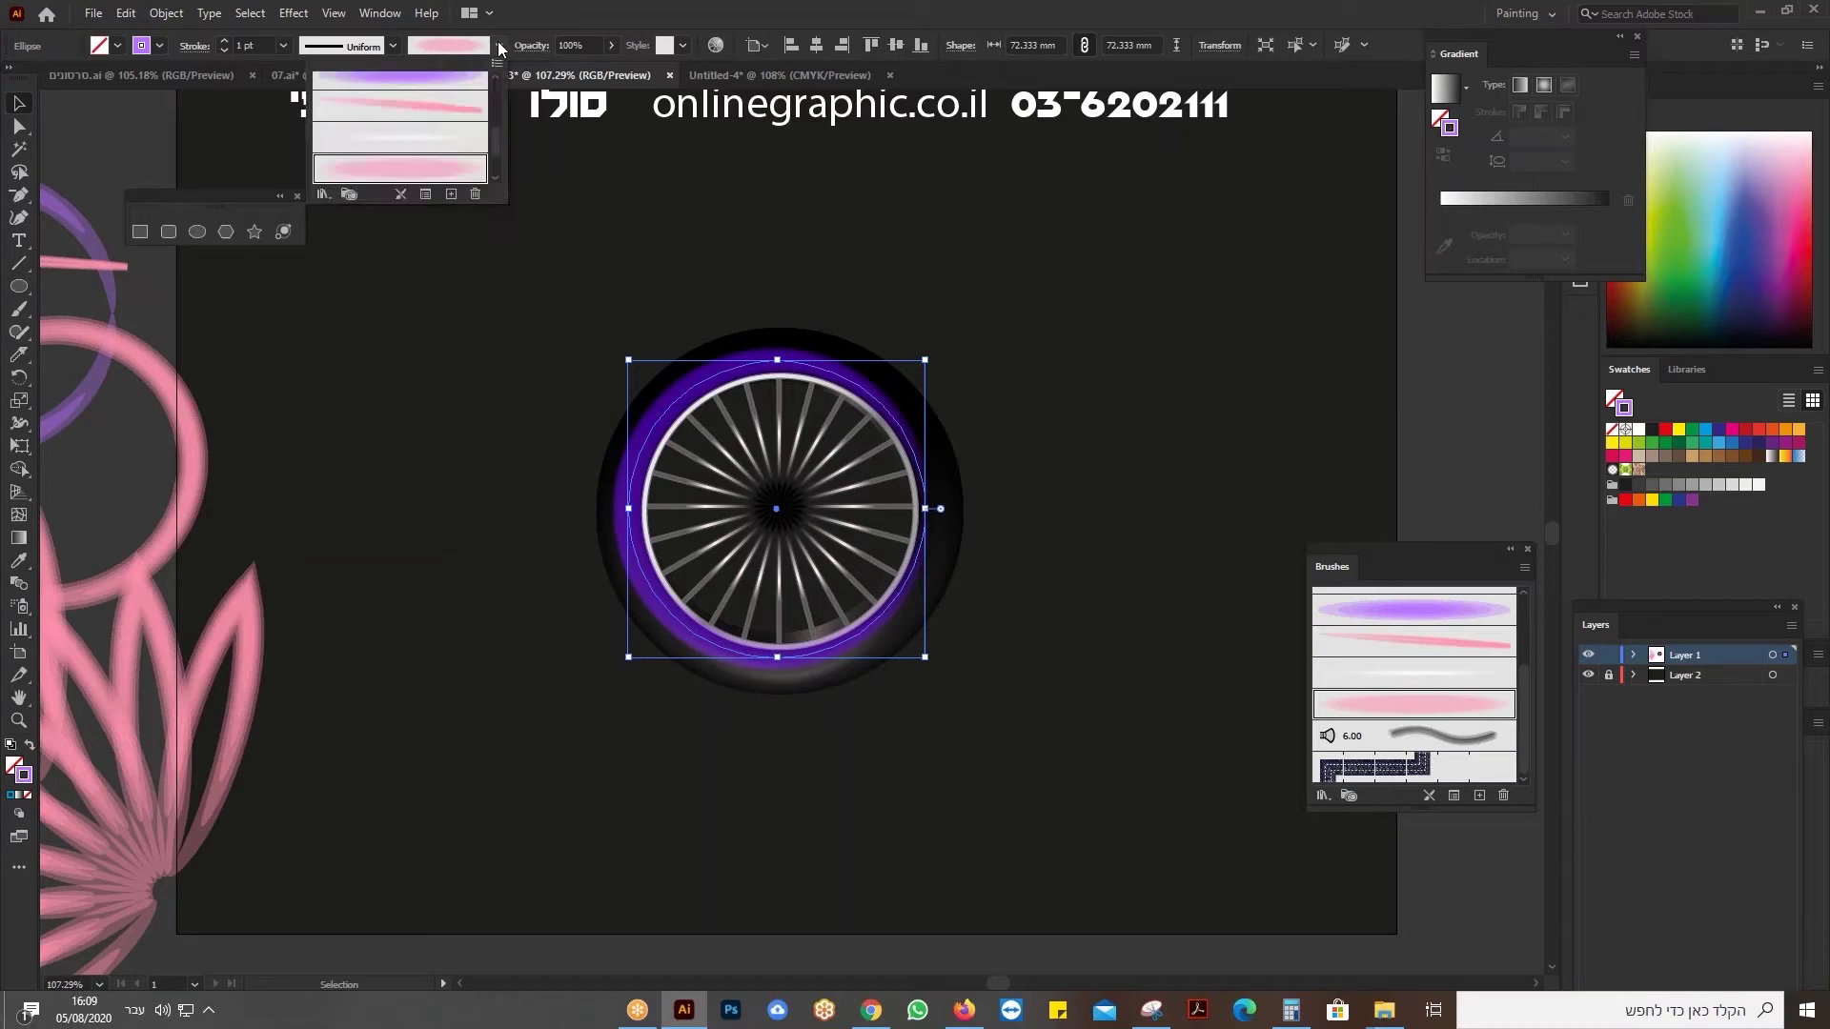
click(531, 44)
click(532, 45)
click(377, 77)
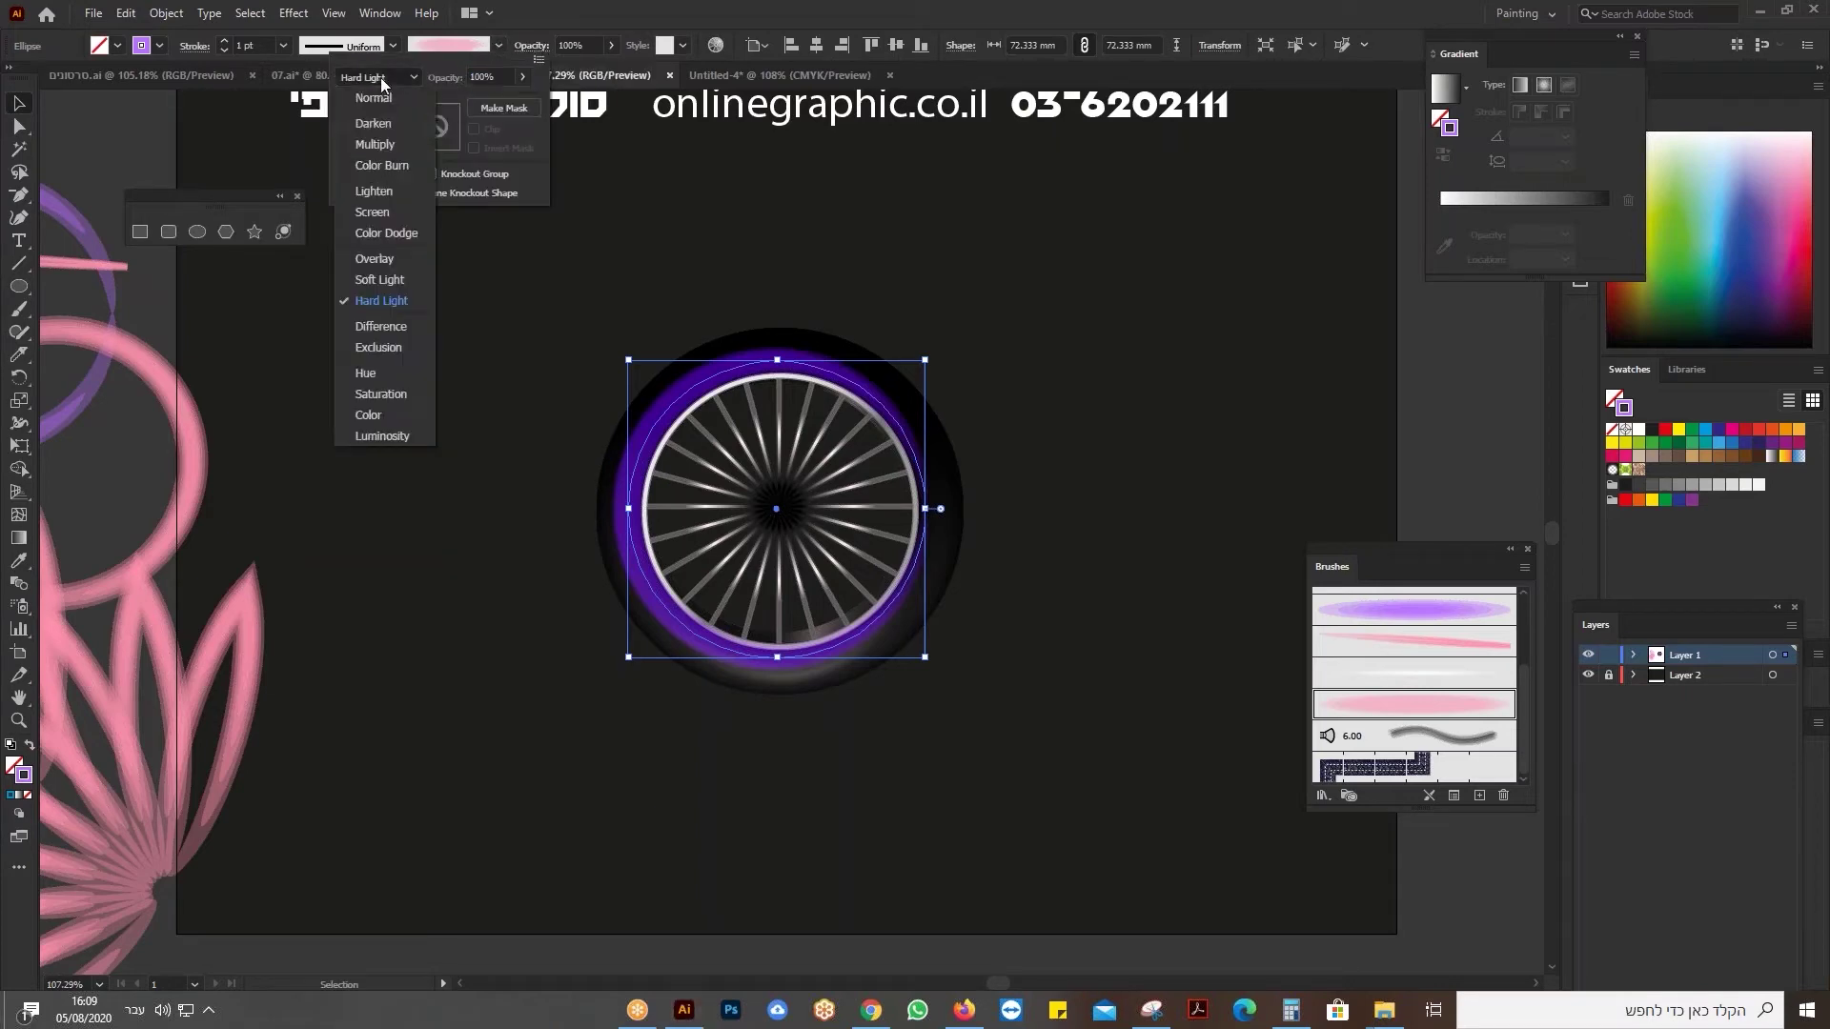
click(377, 145)
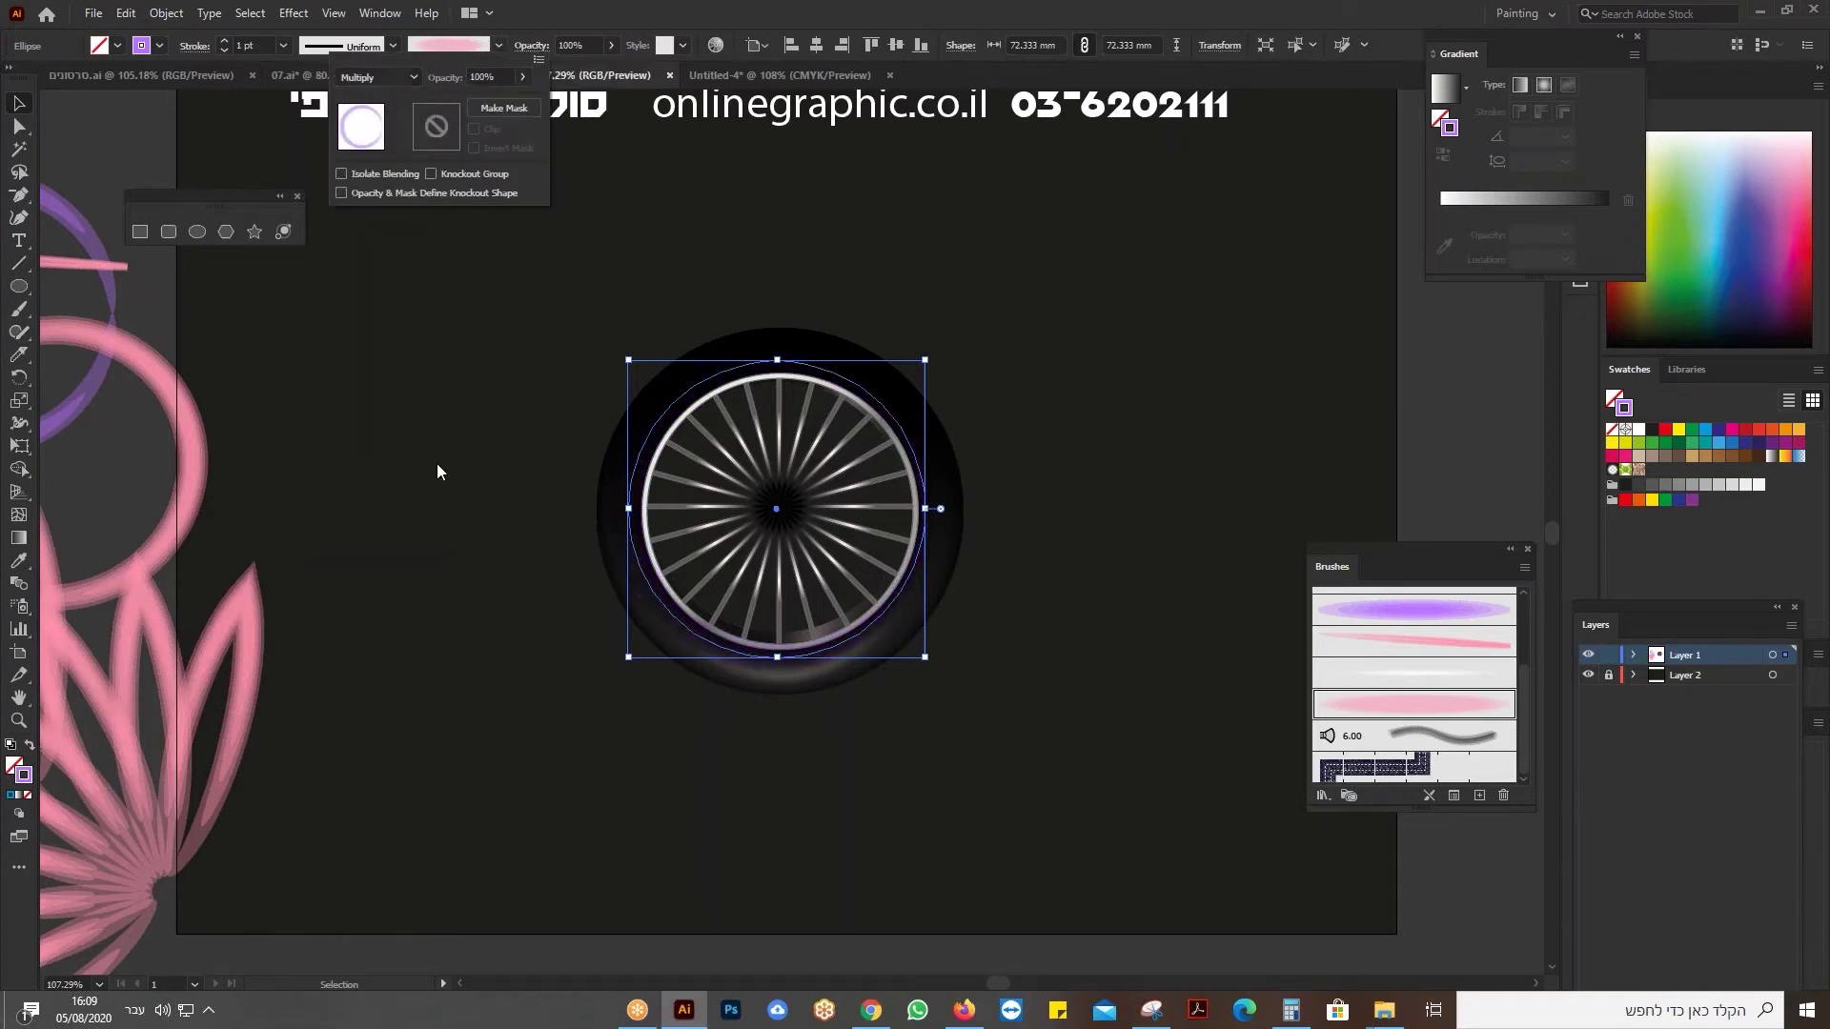
click(502, 692)
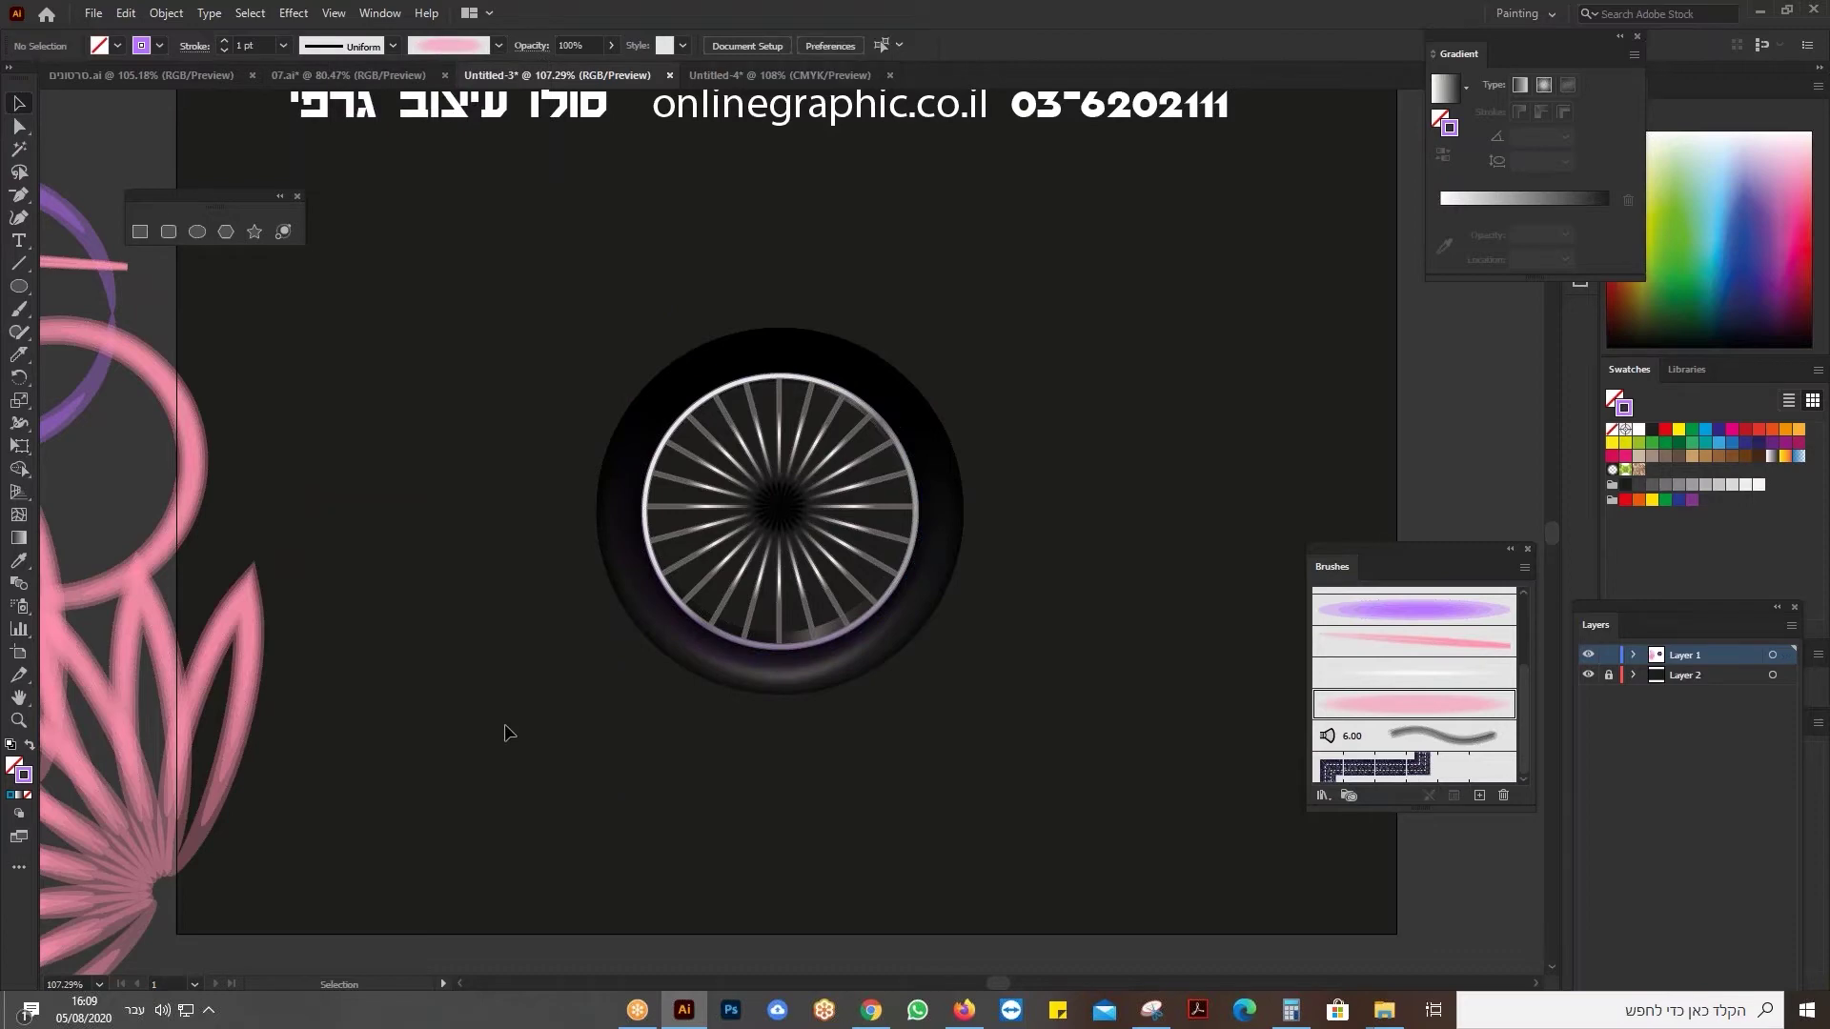
click(18, 719)
click(711, 722)
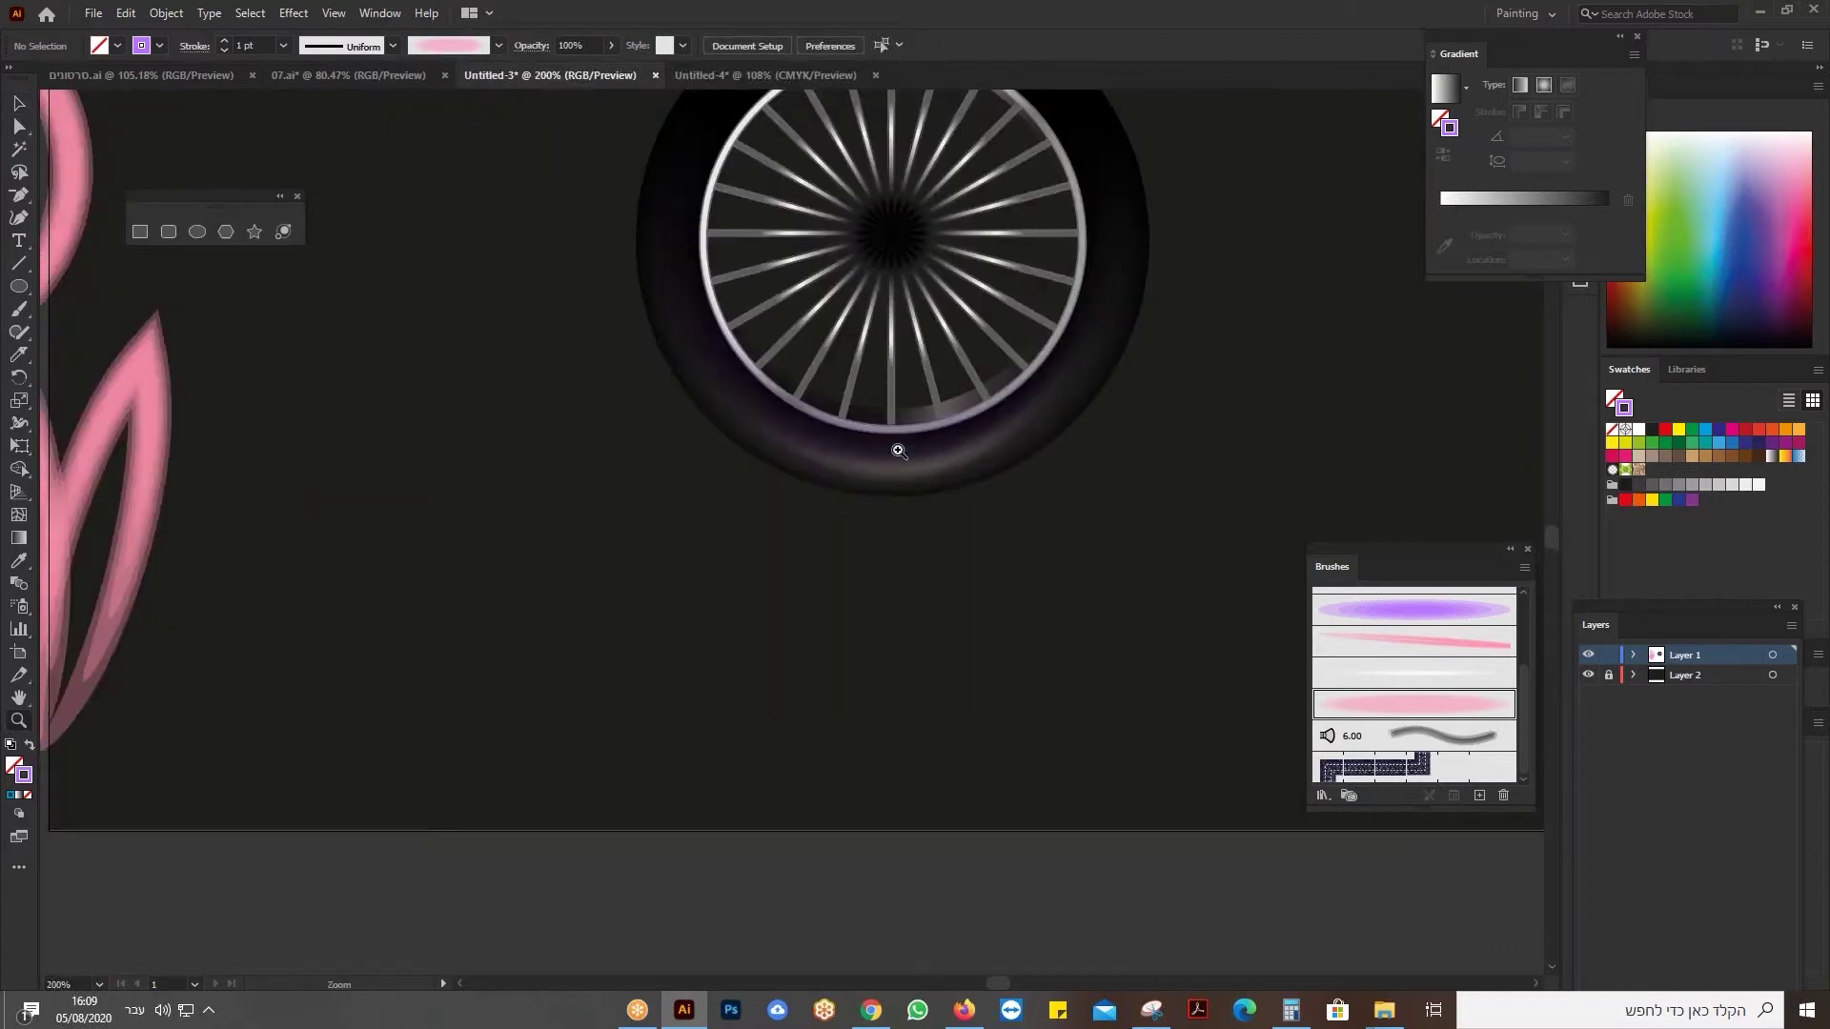
click(863, 472)
click(717, 484)
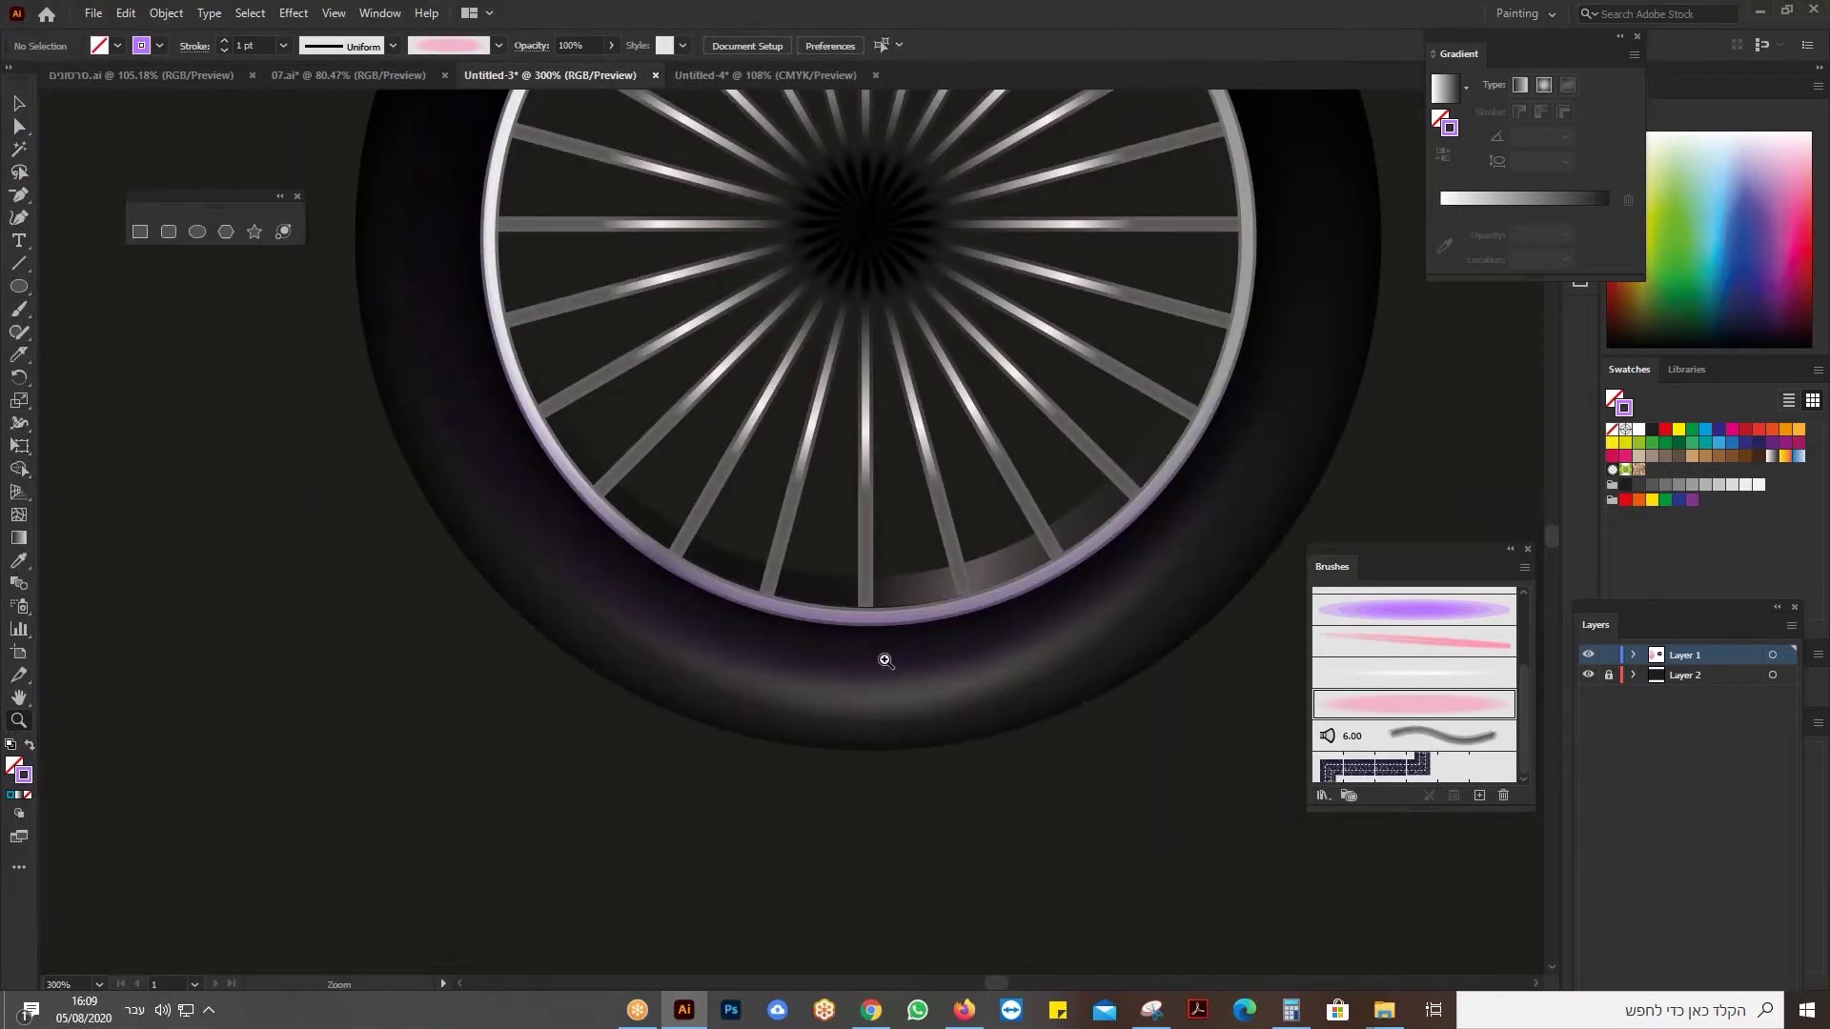
key(ctrl+0)
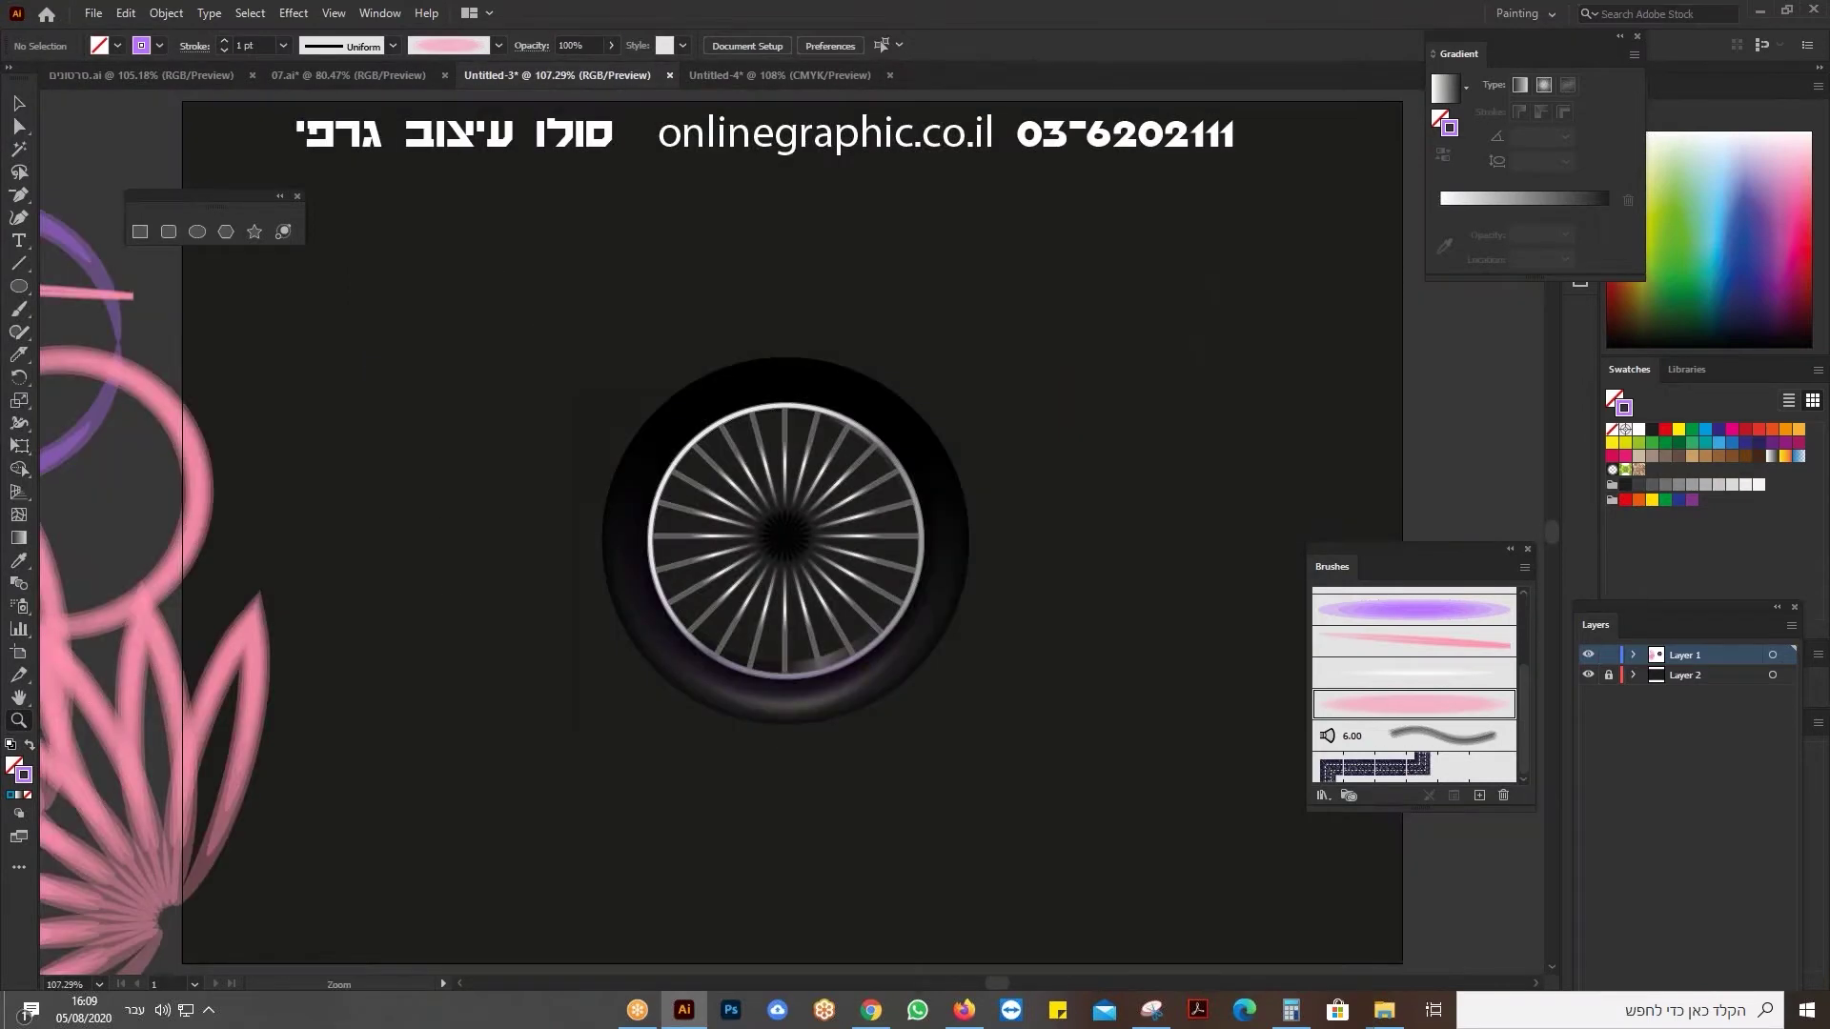
Paint a long curved Paintbrush stroke above and to the left of the wheel with the soft purple art brush.
click(19, 312)
mouse_move(429, 501)
mouse_down()
mouse_move(439, 369)
mouse_move(763, 264)
mouse_move(886, 255)
mouse_up()
click(1401, 617)
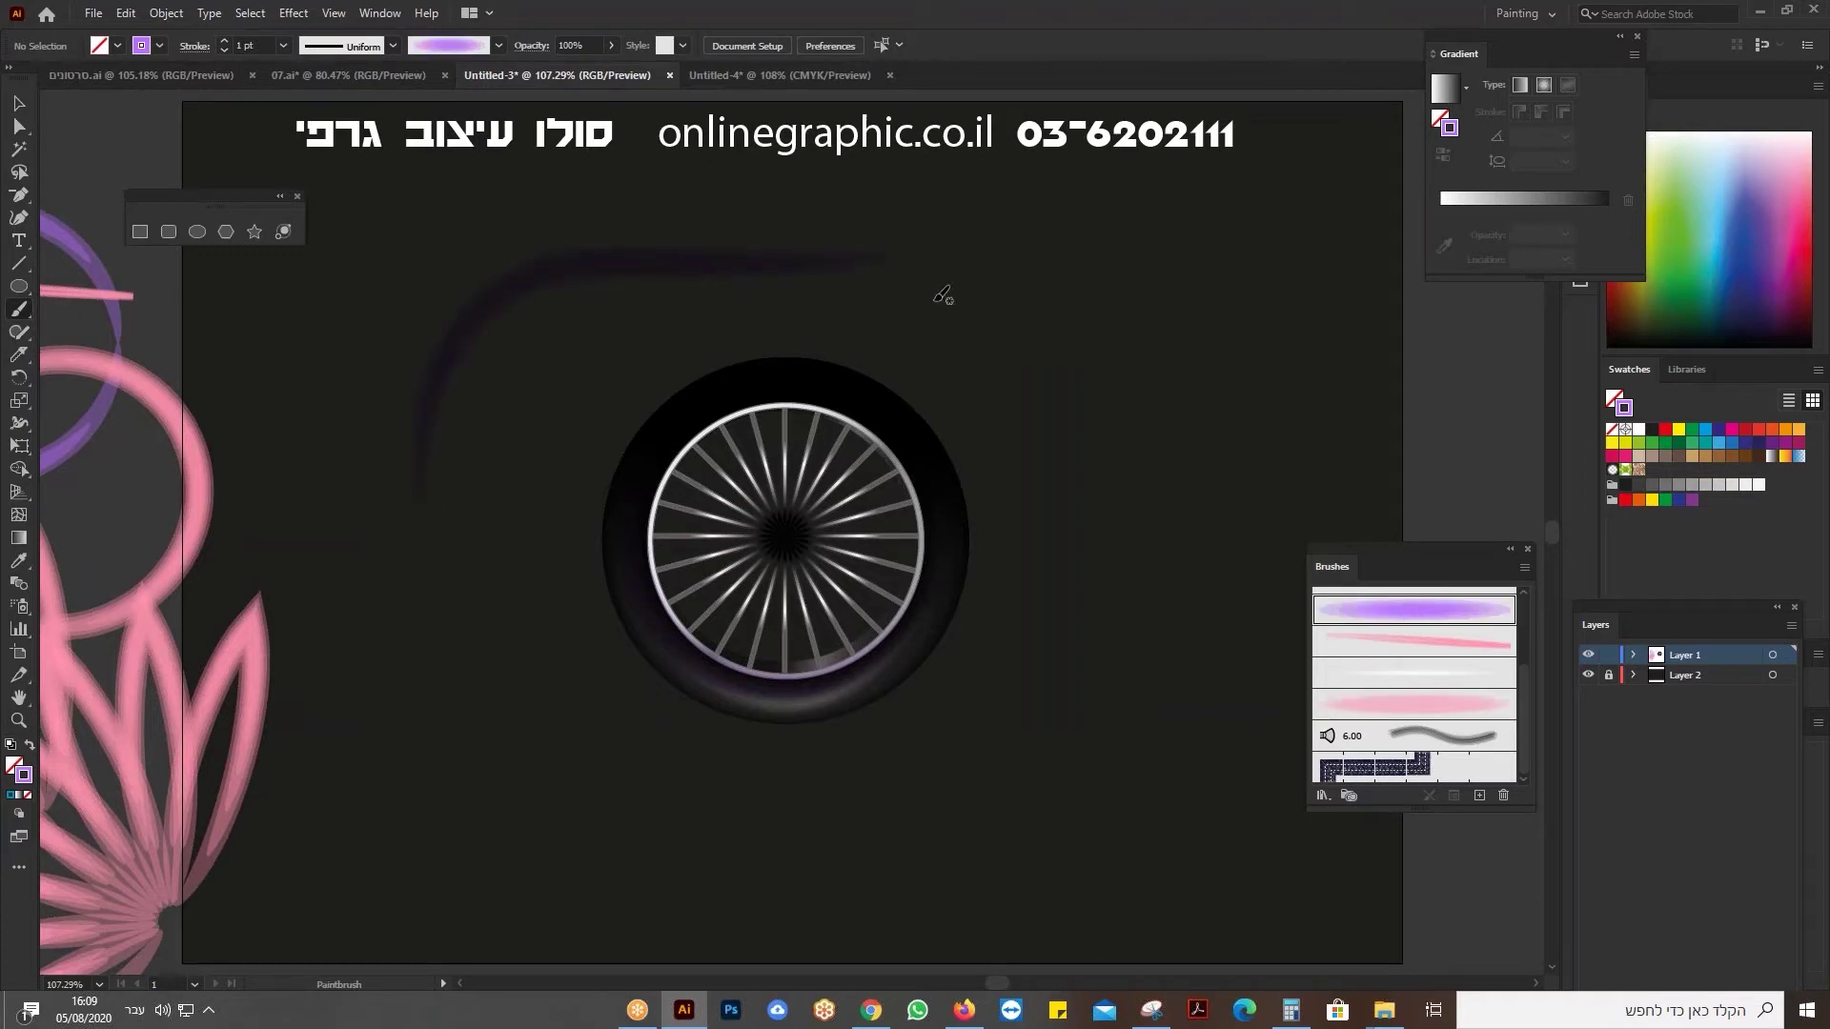
Set the blending mode for new strokes to Normal and paint several purple strokes below and to the right of the wheel.
click(531, 46)
click(402, 78)
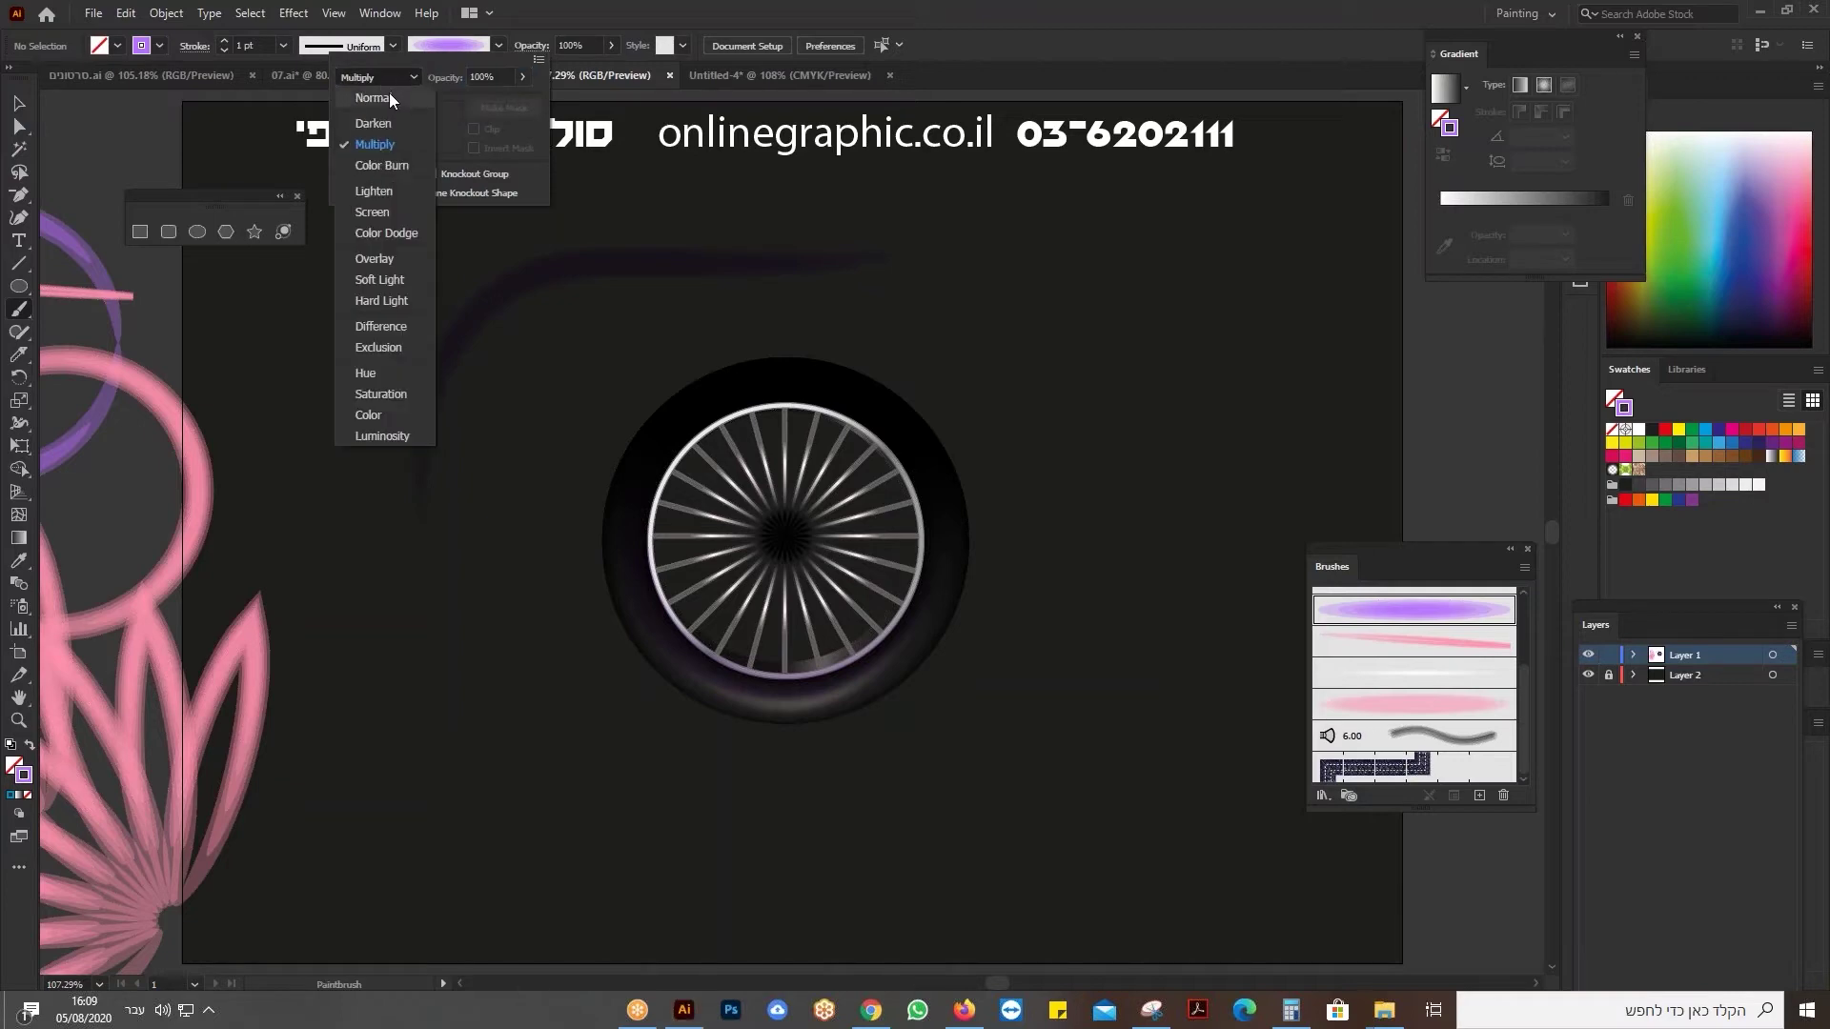
click(389, 97)
click(503, 717)
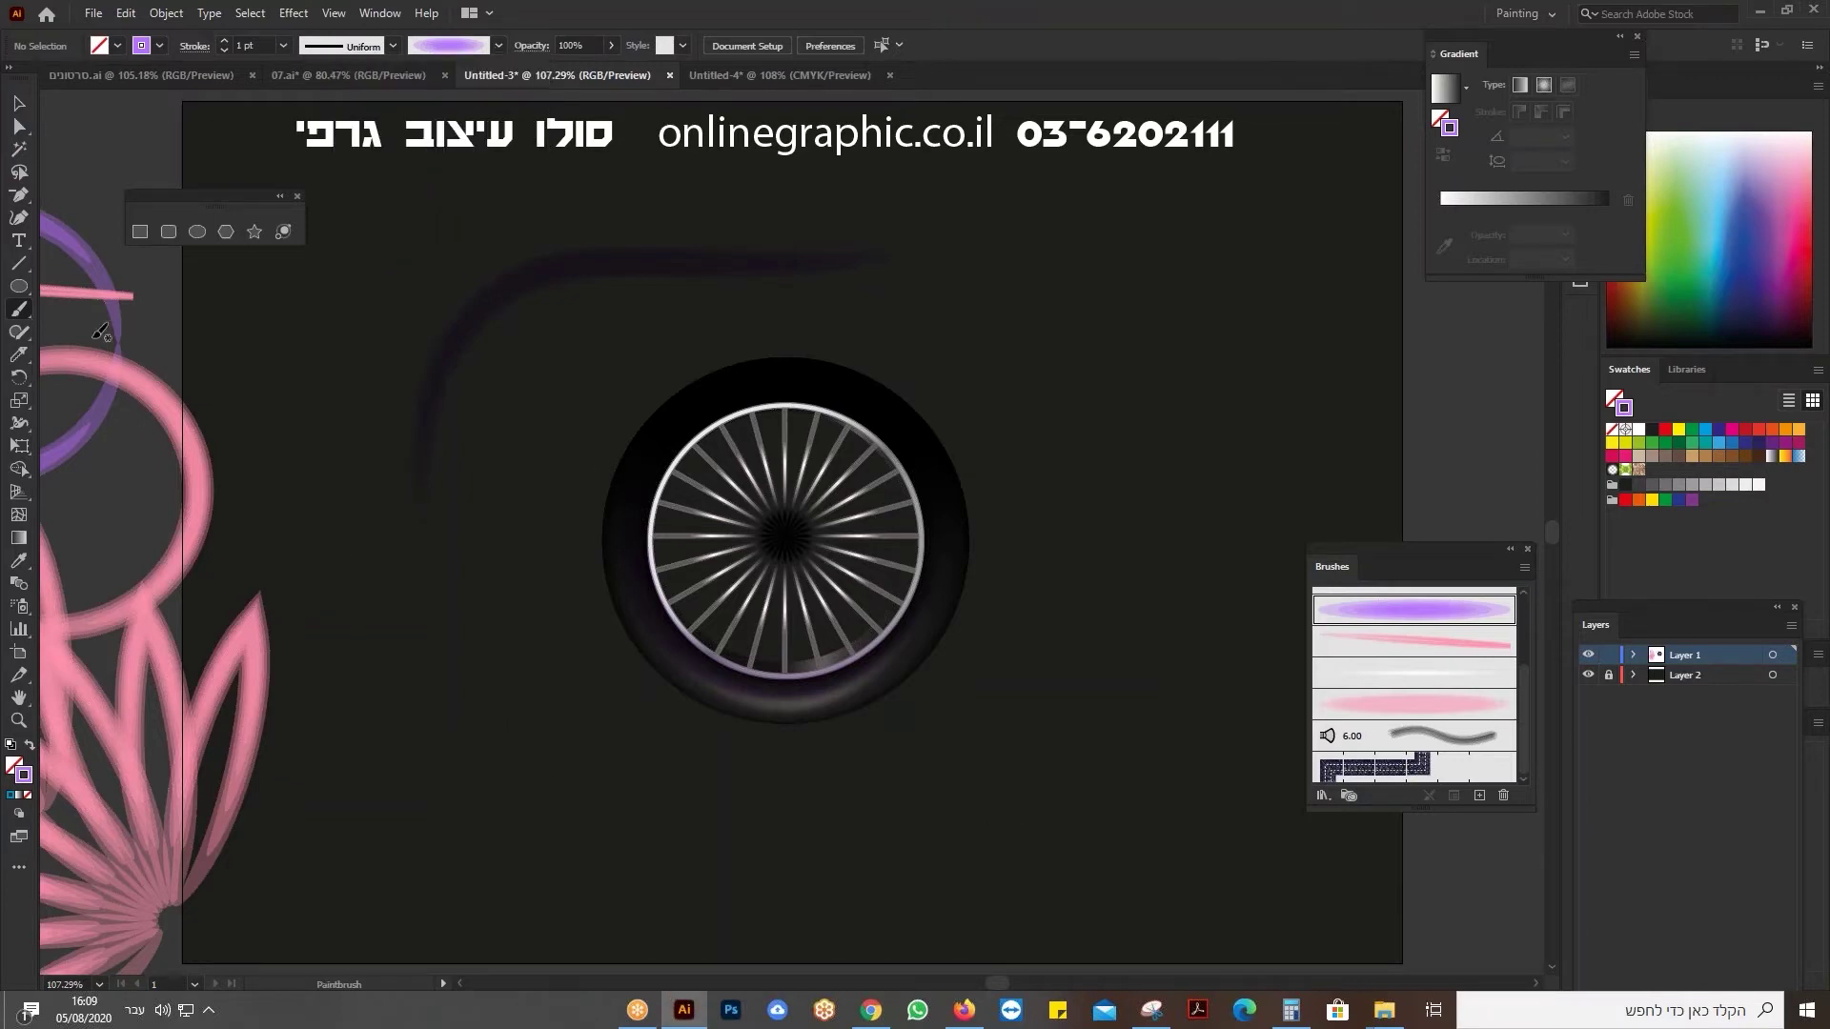
mouse_move(441, 711)
mouse_down()
mouse_move(699, 839)
mouse_move(945, 764)
mouse_move(1123, 419)
mouse_move(1020, 427)
mouse_up()
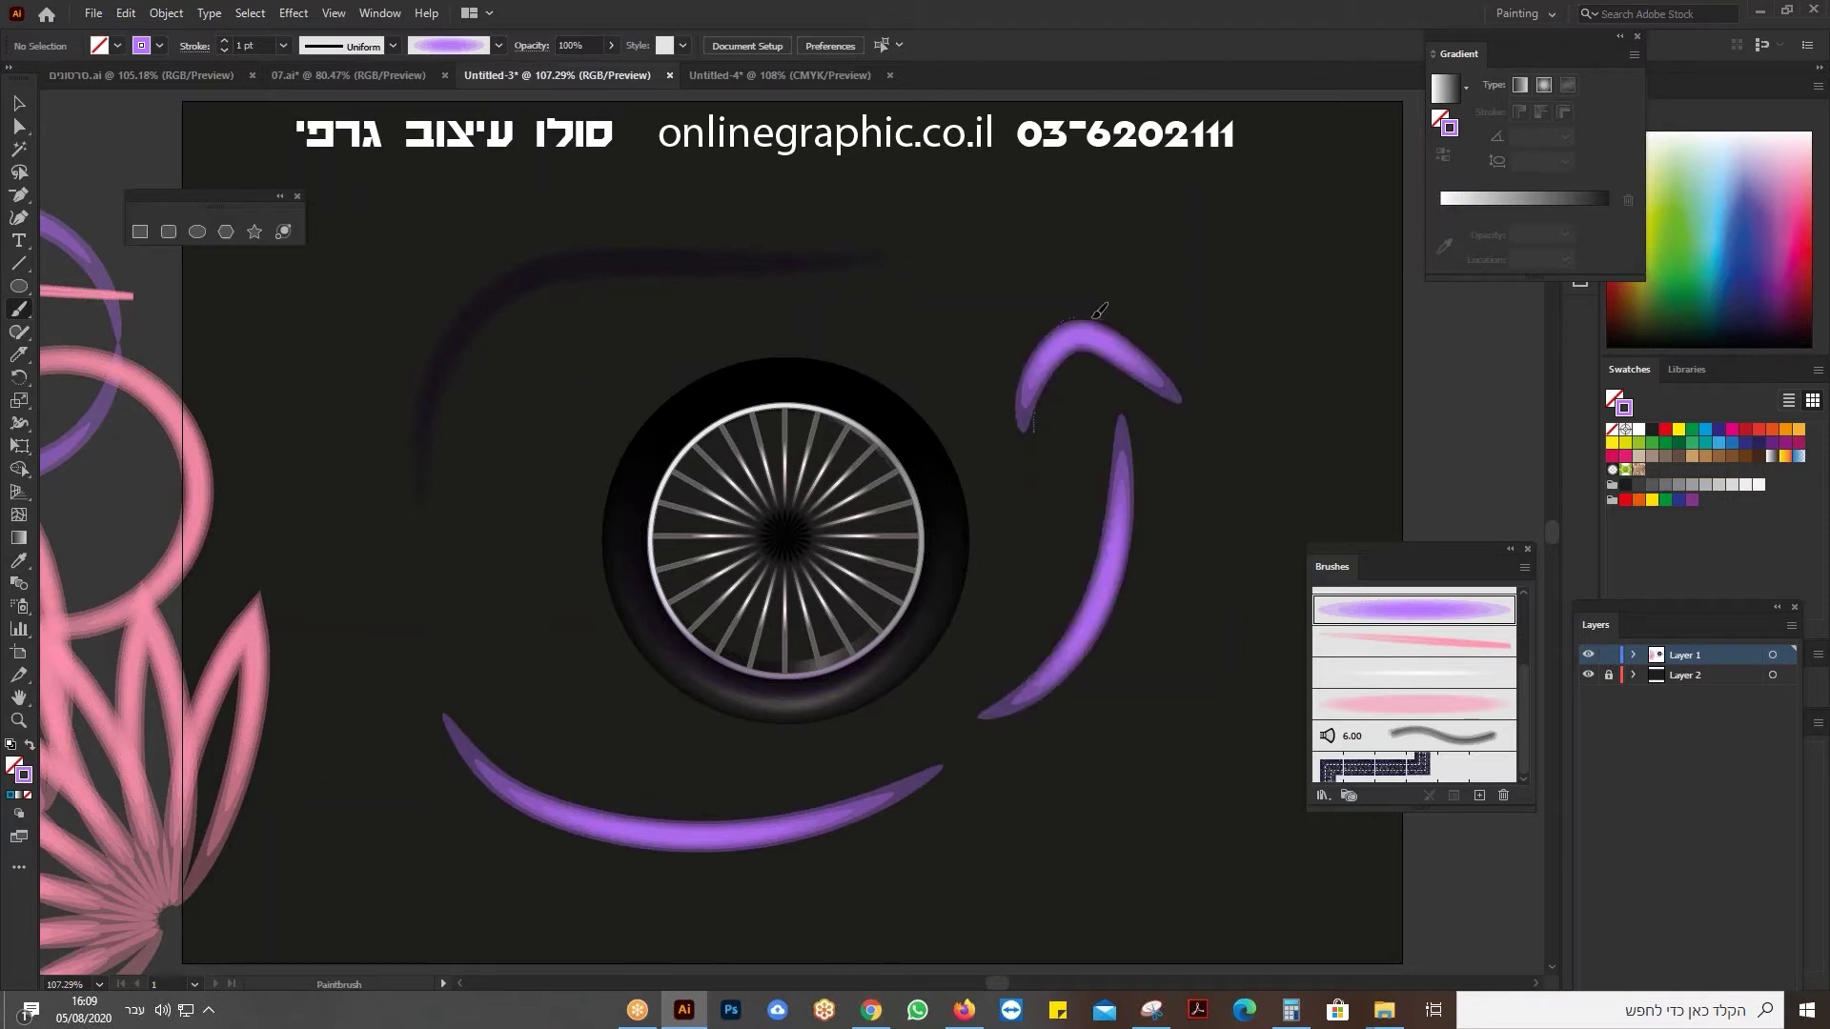
mouse_move(1099, 311)
mouse_down()
mouse_move(1093, 353)
mouse_move(1112, 436)
mouse_up()
drag(1108, 275, 1109, 279)
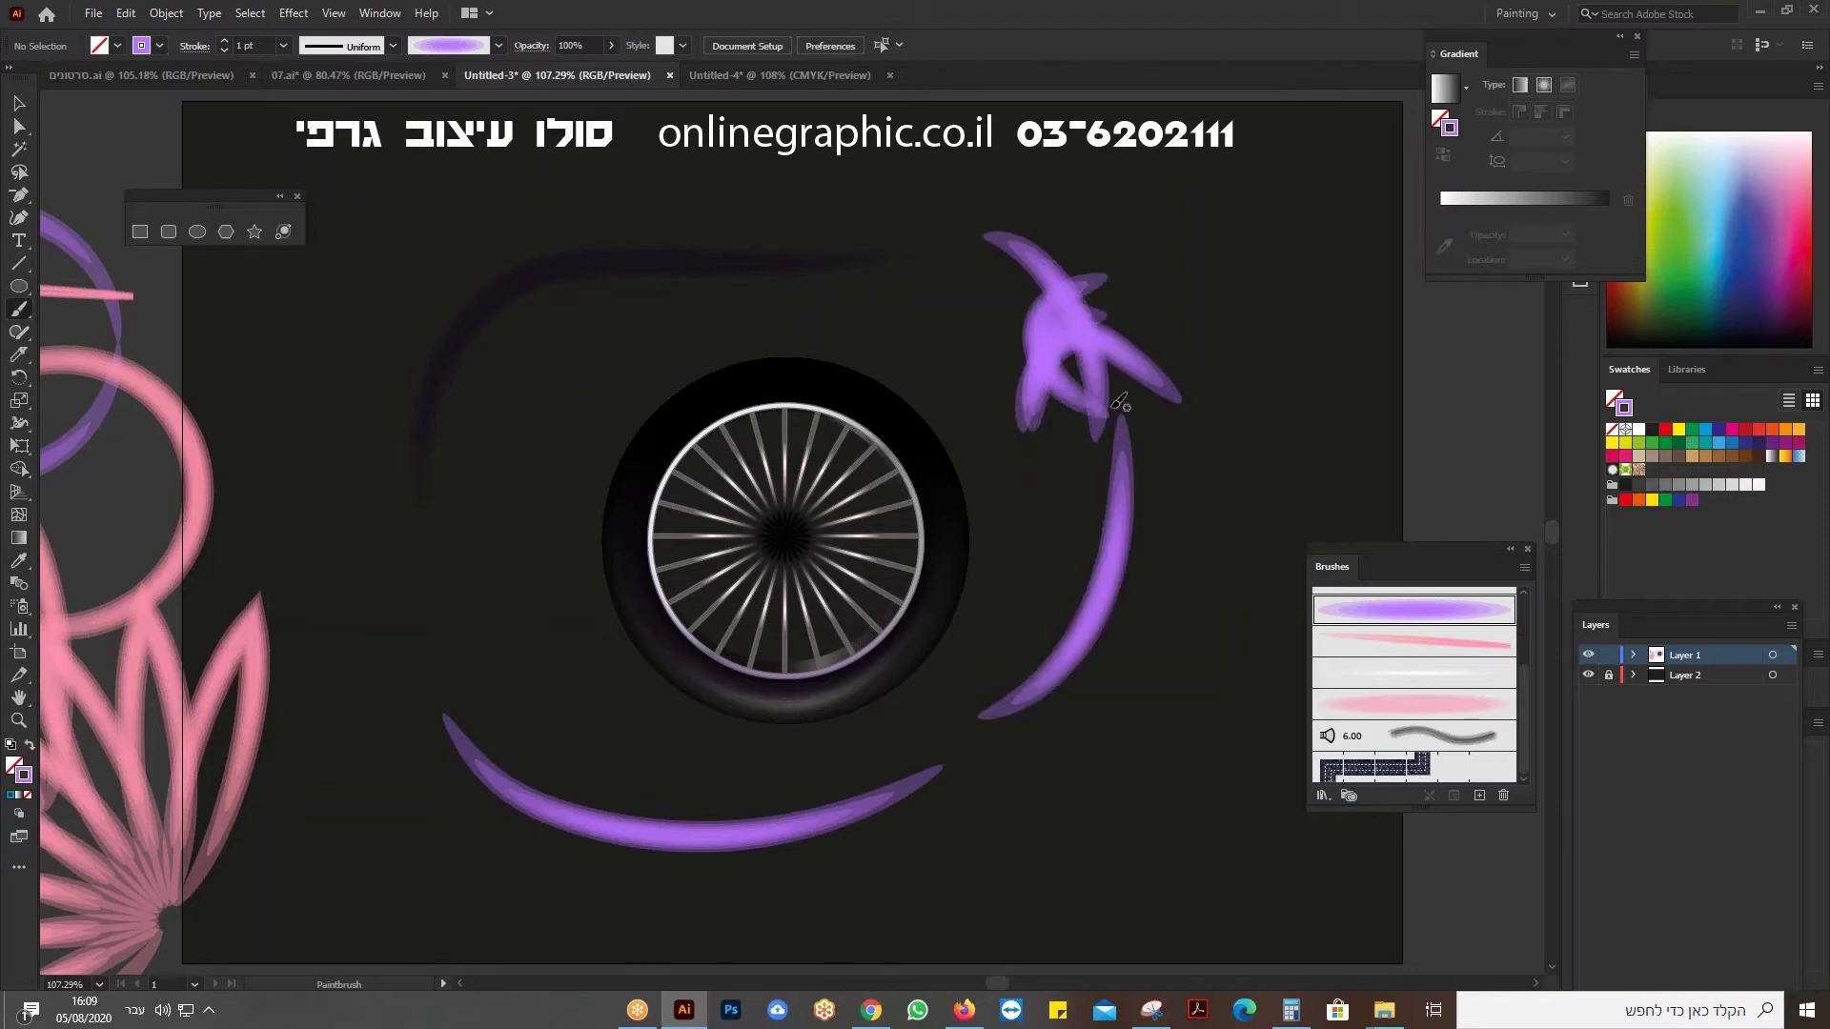
drag(1123, 408, 1235, 238)
mouse_move(1185, 362)
mouse_down()
mouse_move(1222, 377)
mouse_move(1170, 452)
mouse_up()
drag(1233, 636, 1160, 685)
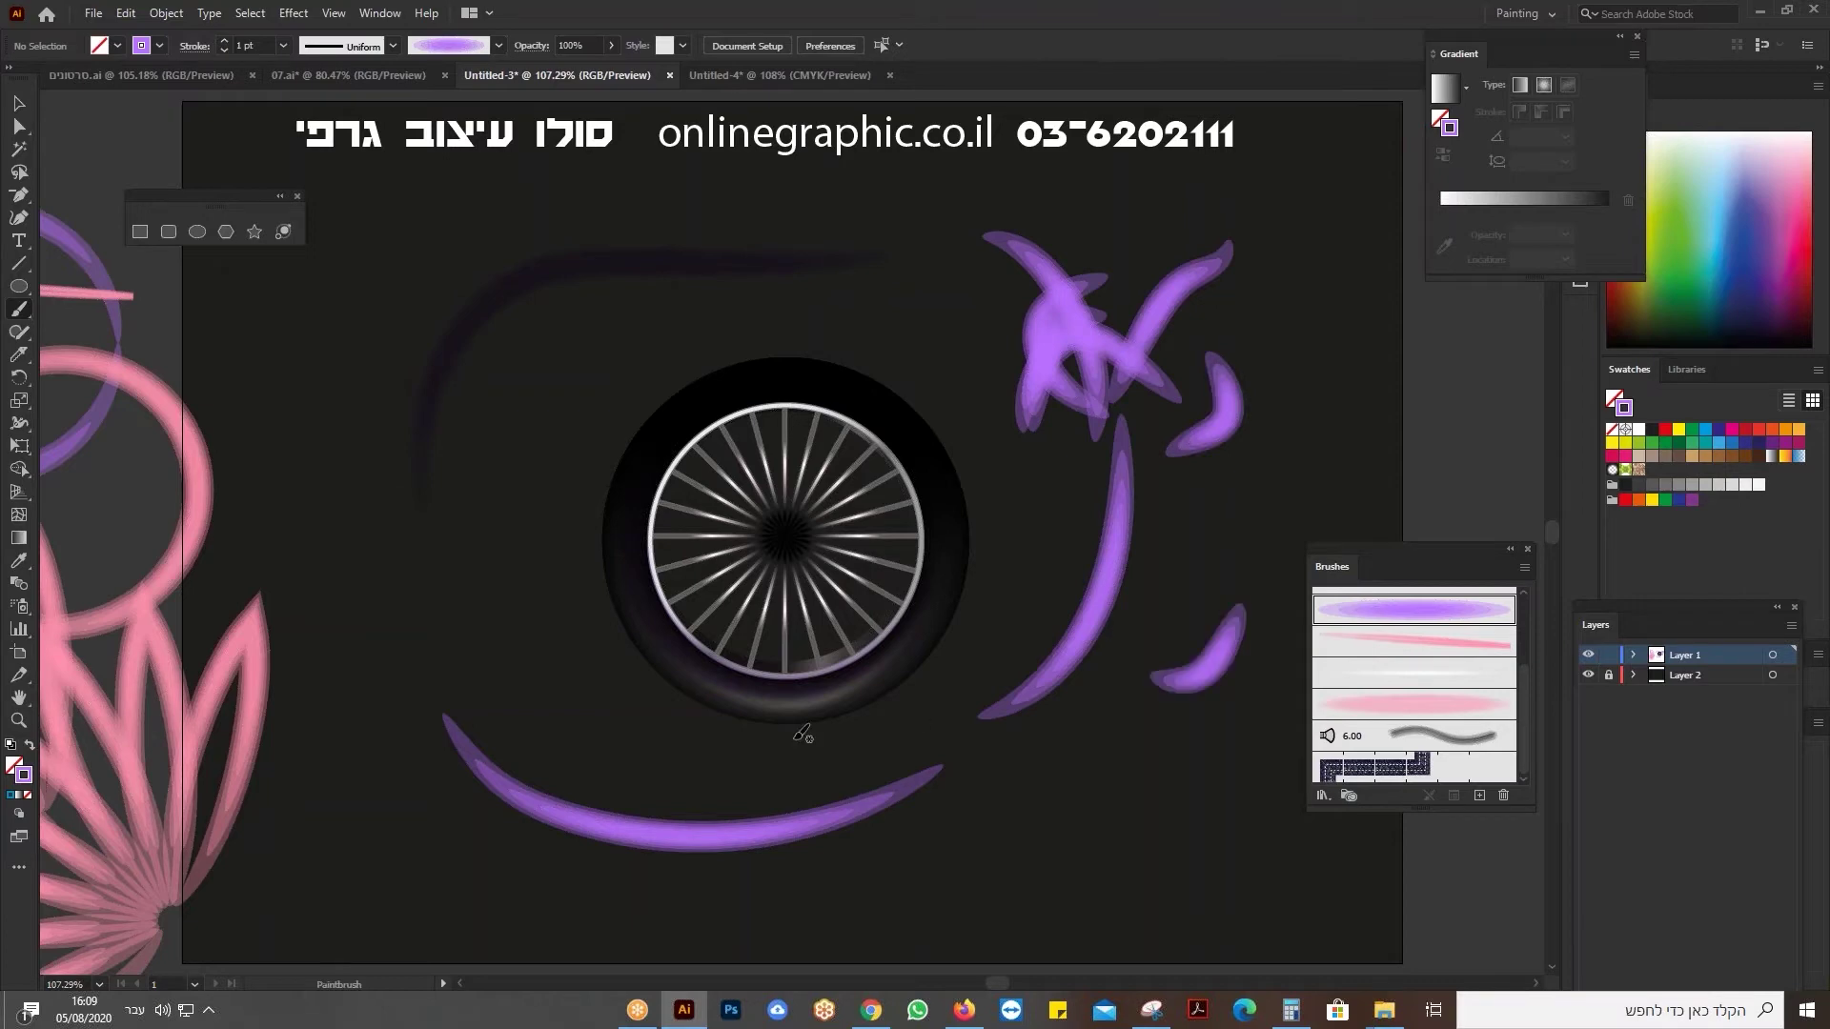
Paint a purple loop around the Hebrew text in the header and a short horizontal stroke beneath the text.
scroll(674, 534, up, 2)
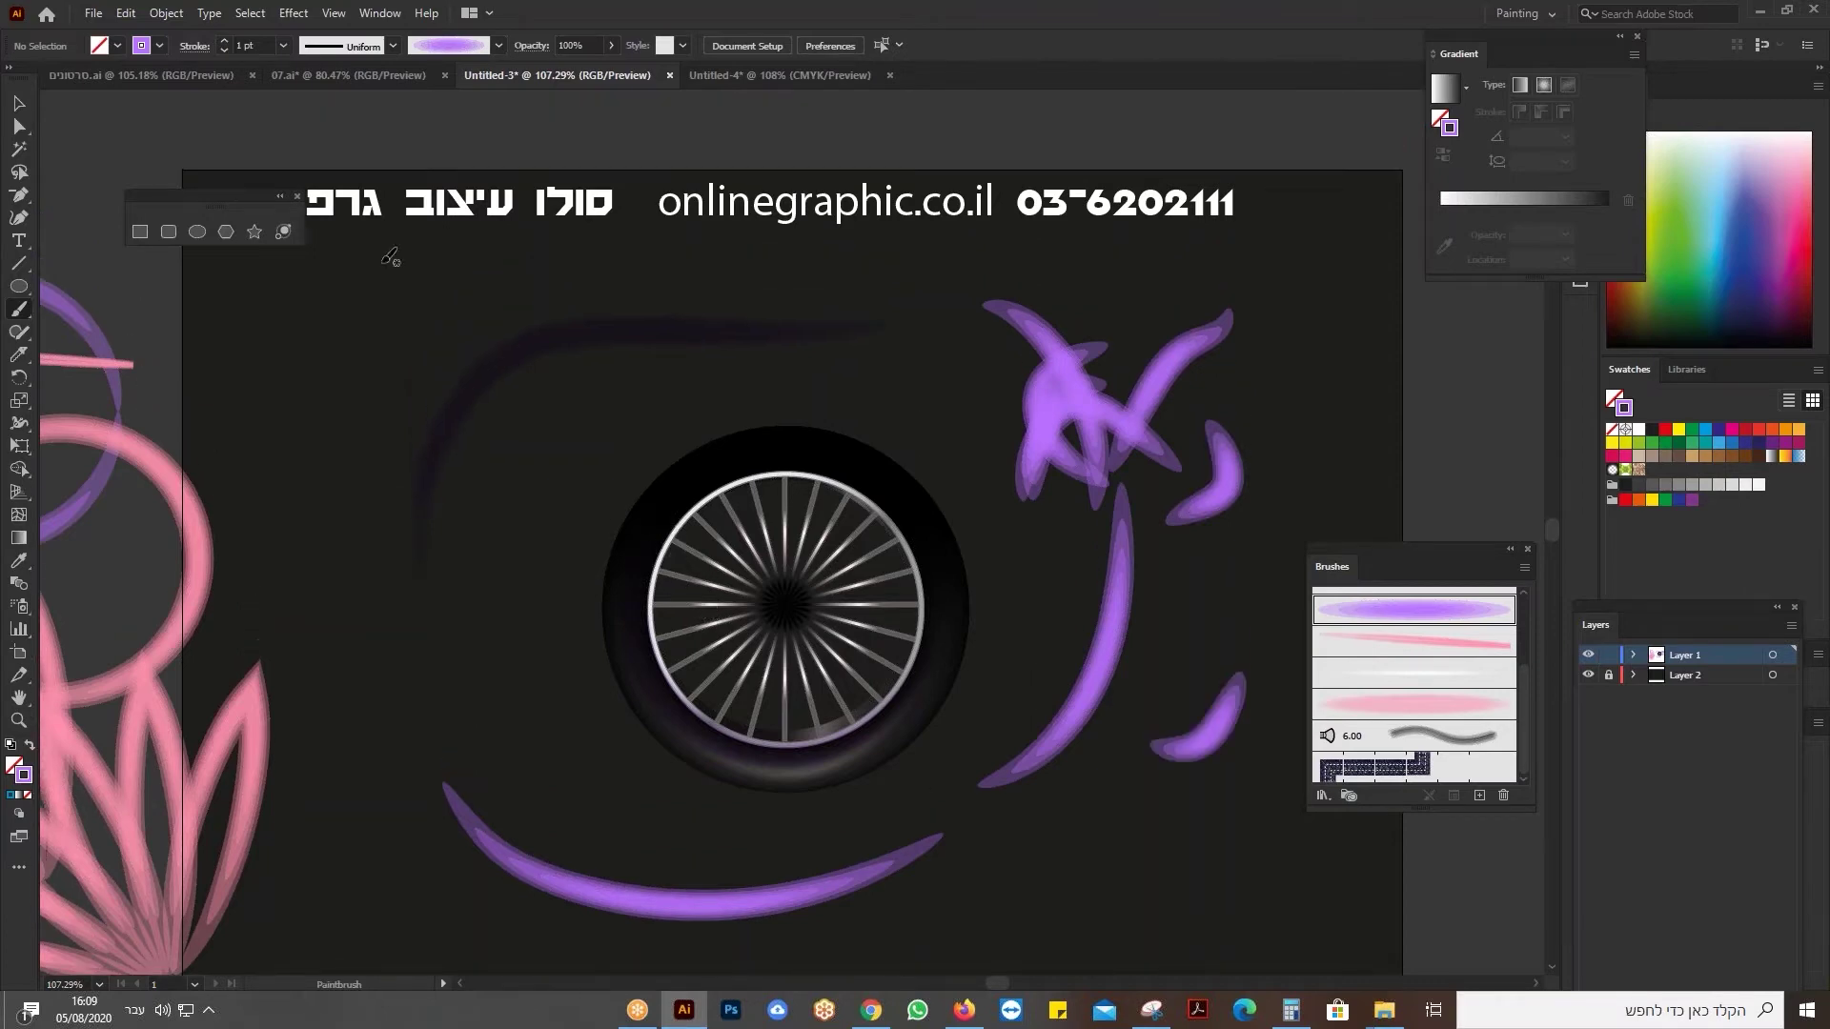
drag(226, 198, 218, 436)
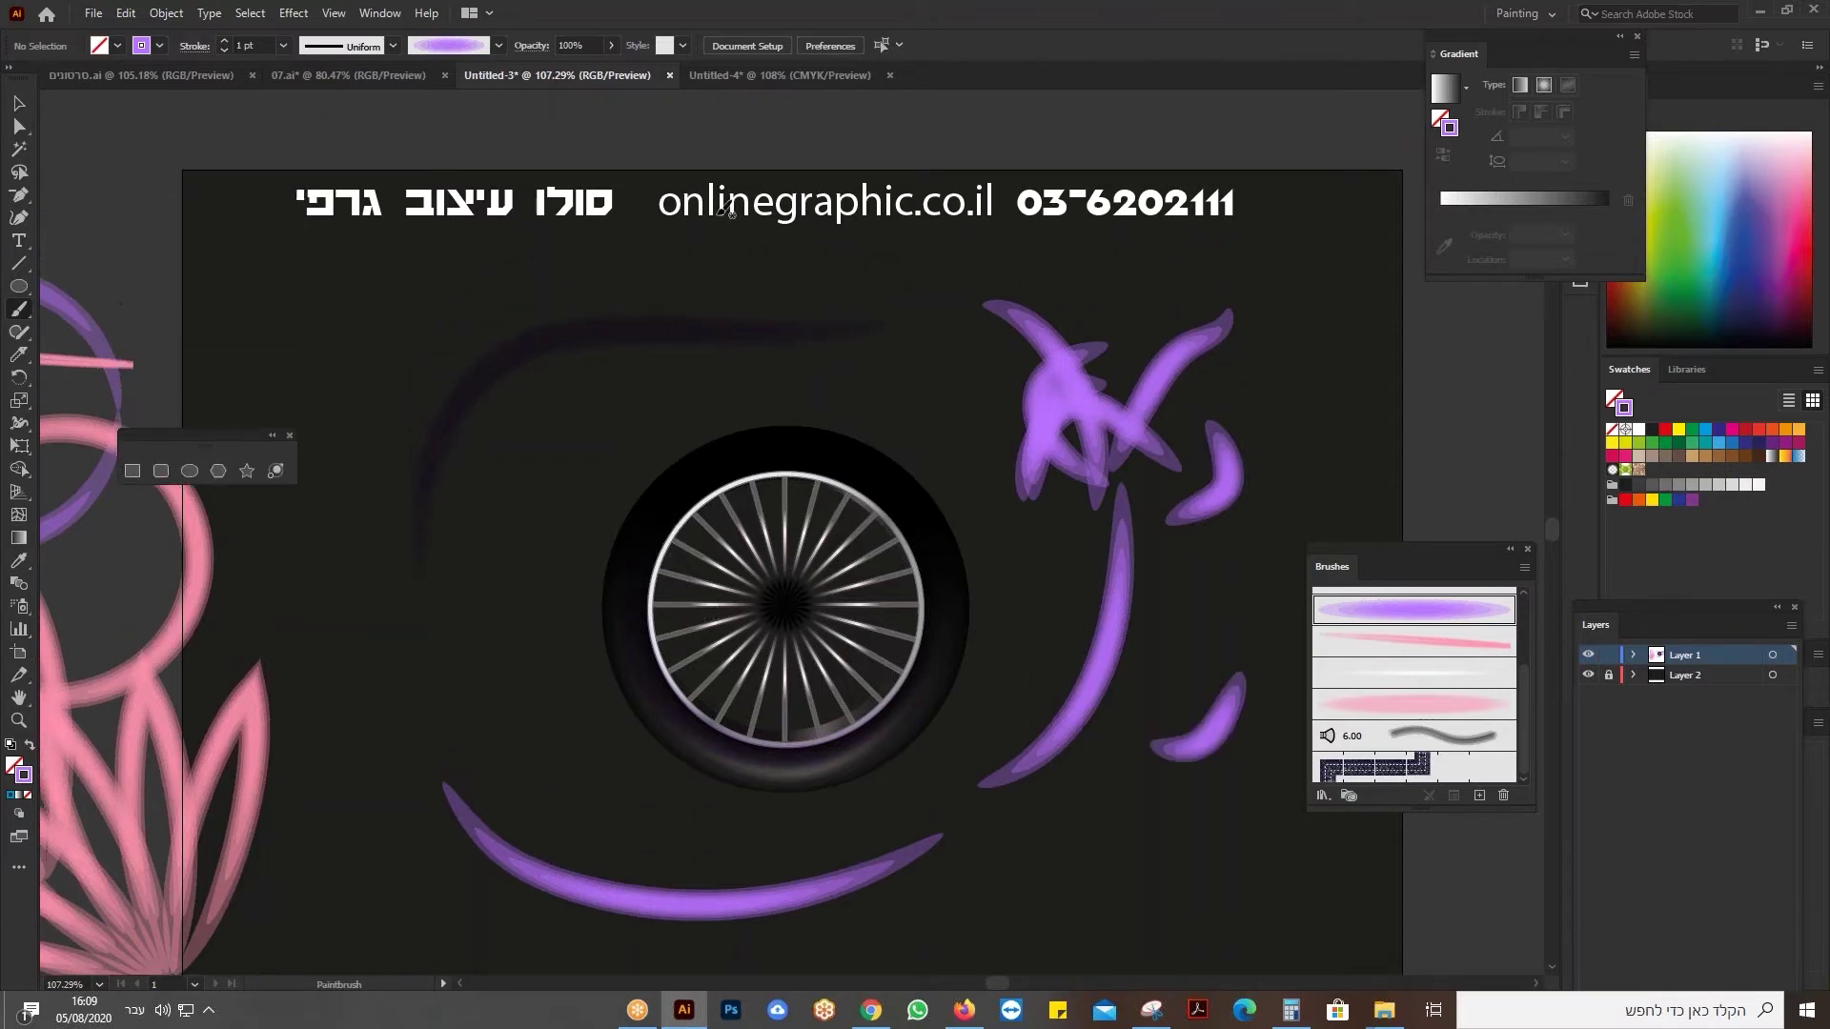
drag(620, 143, 602, 116)
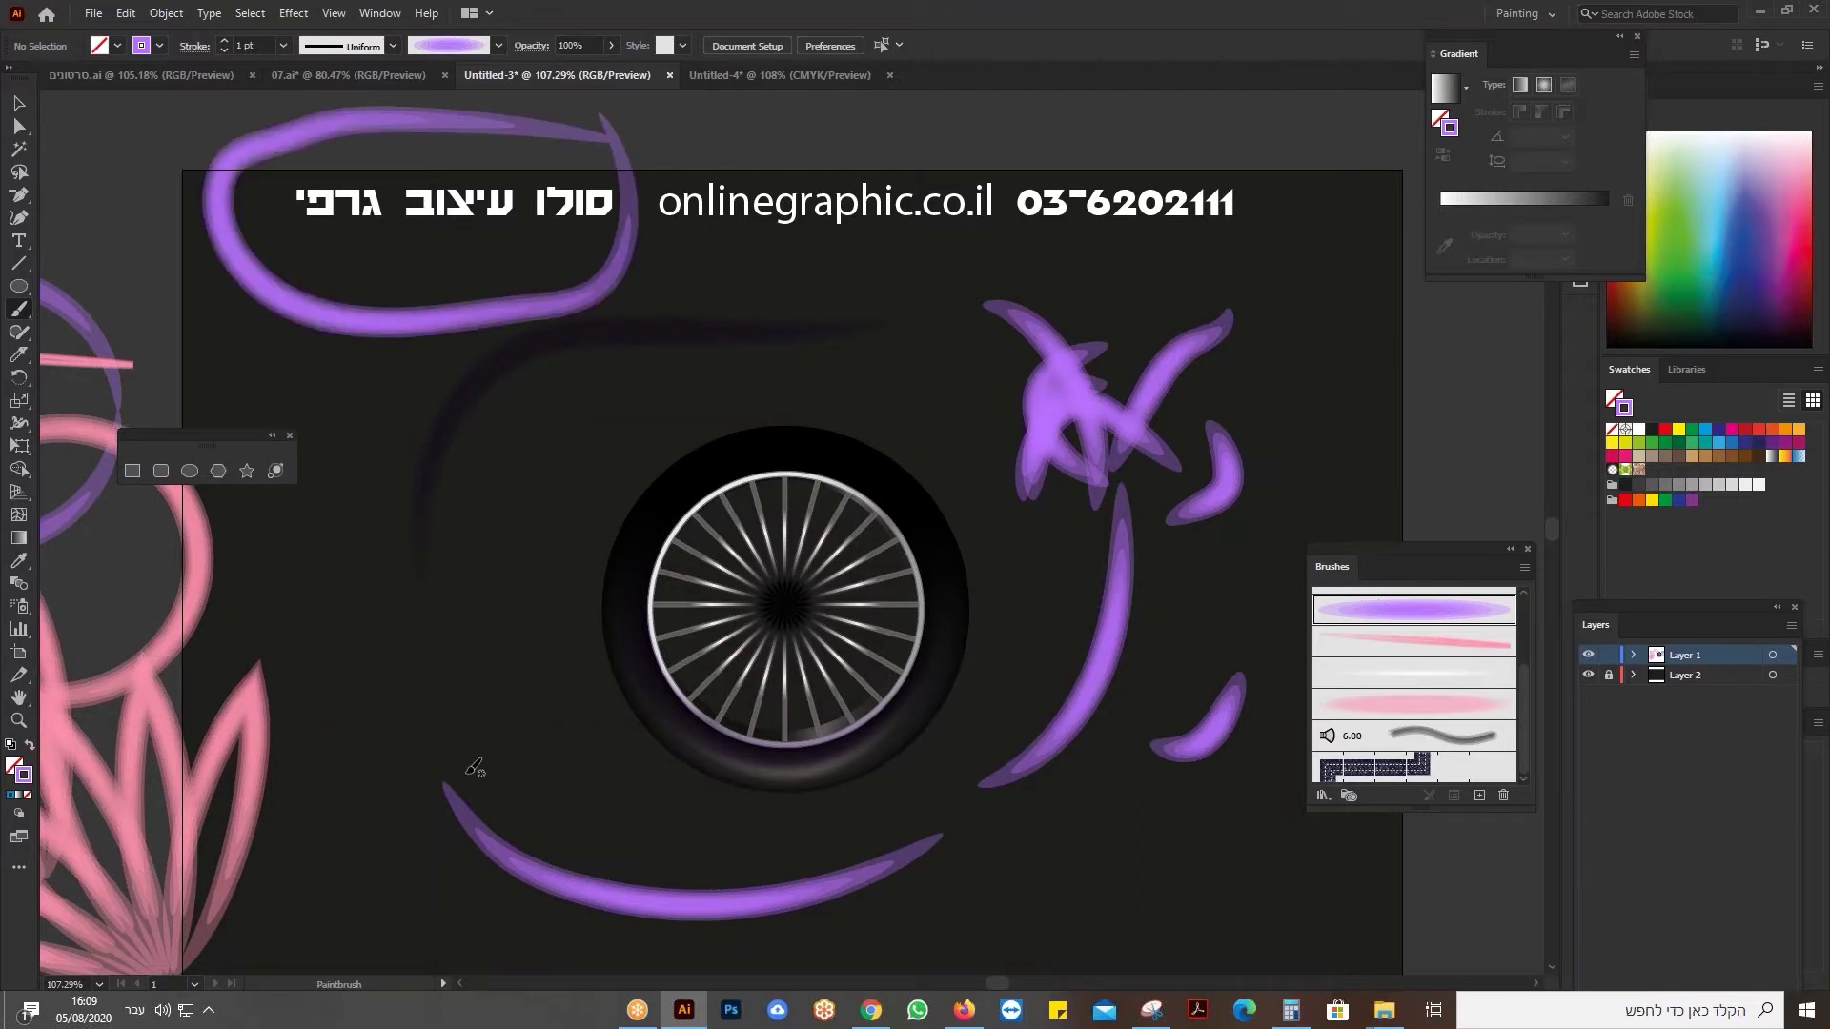
scroll(526, 741, down, 1)
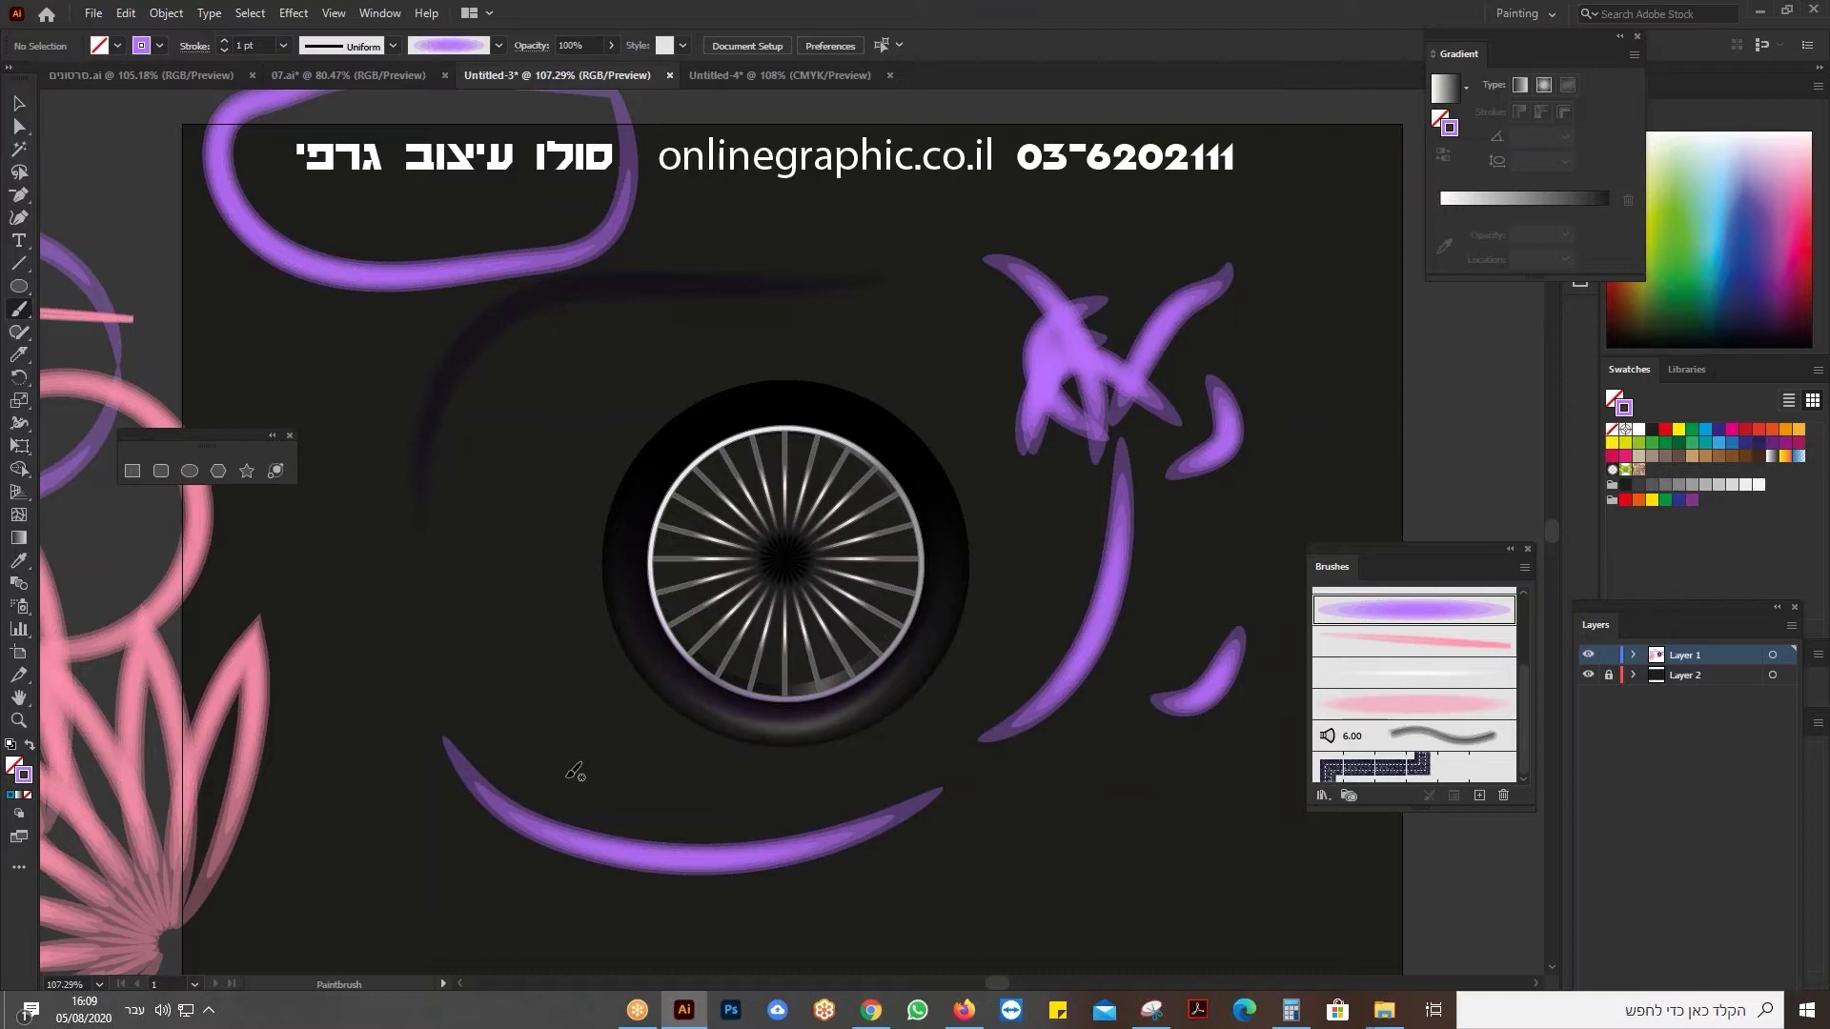
drag(312, 207, 555, 201)
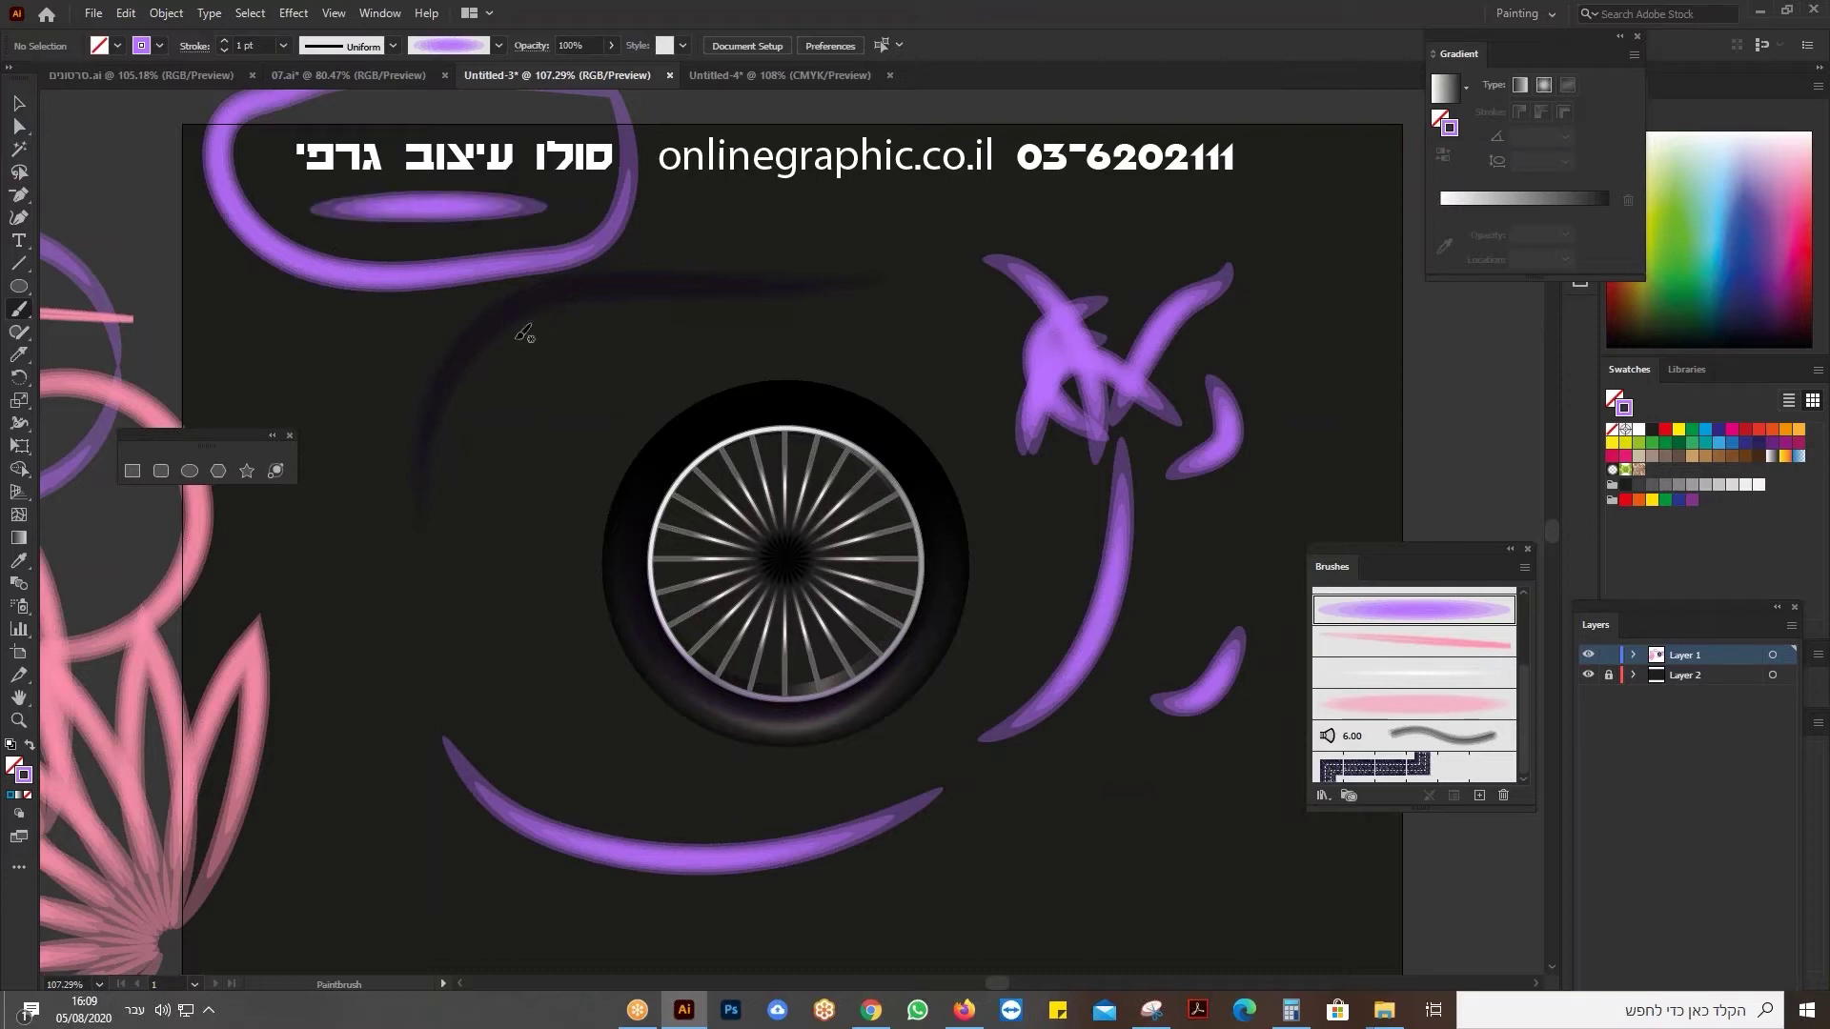
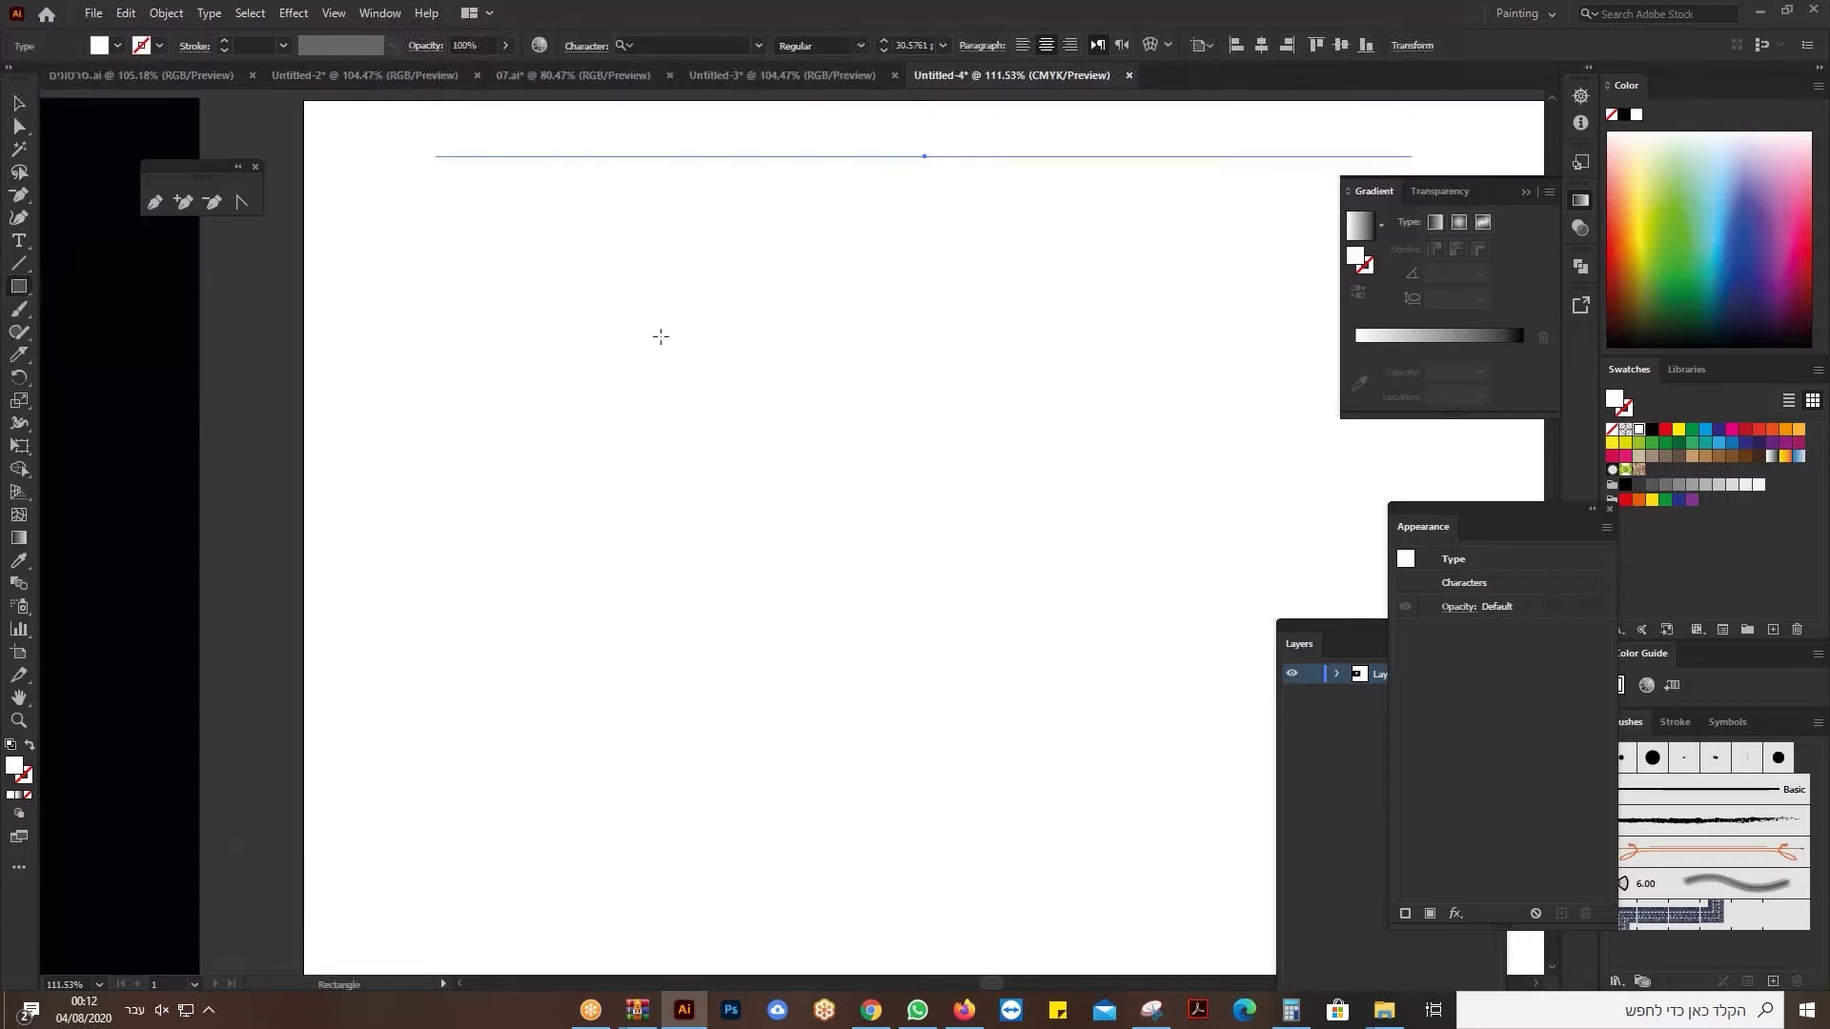
Draw a tall rectangle about 21 by 83 mm on the white artboard with the default white fill and black 1 pt stroke.
drag(698, 307, 787, 661)
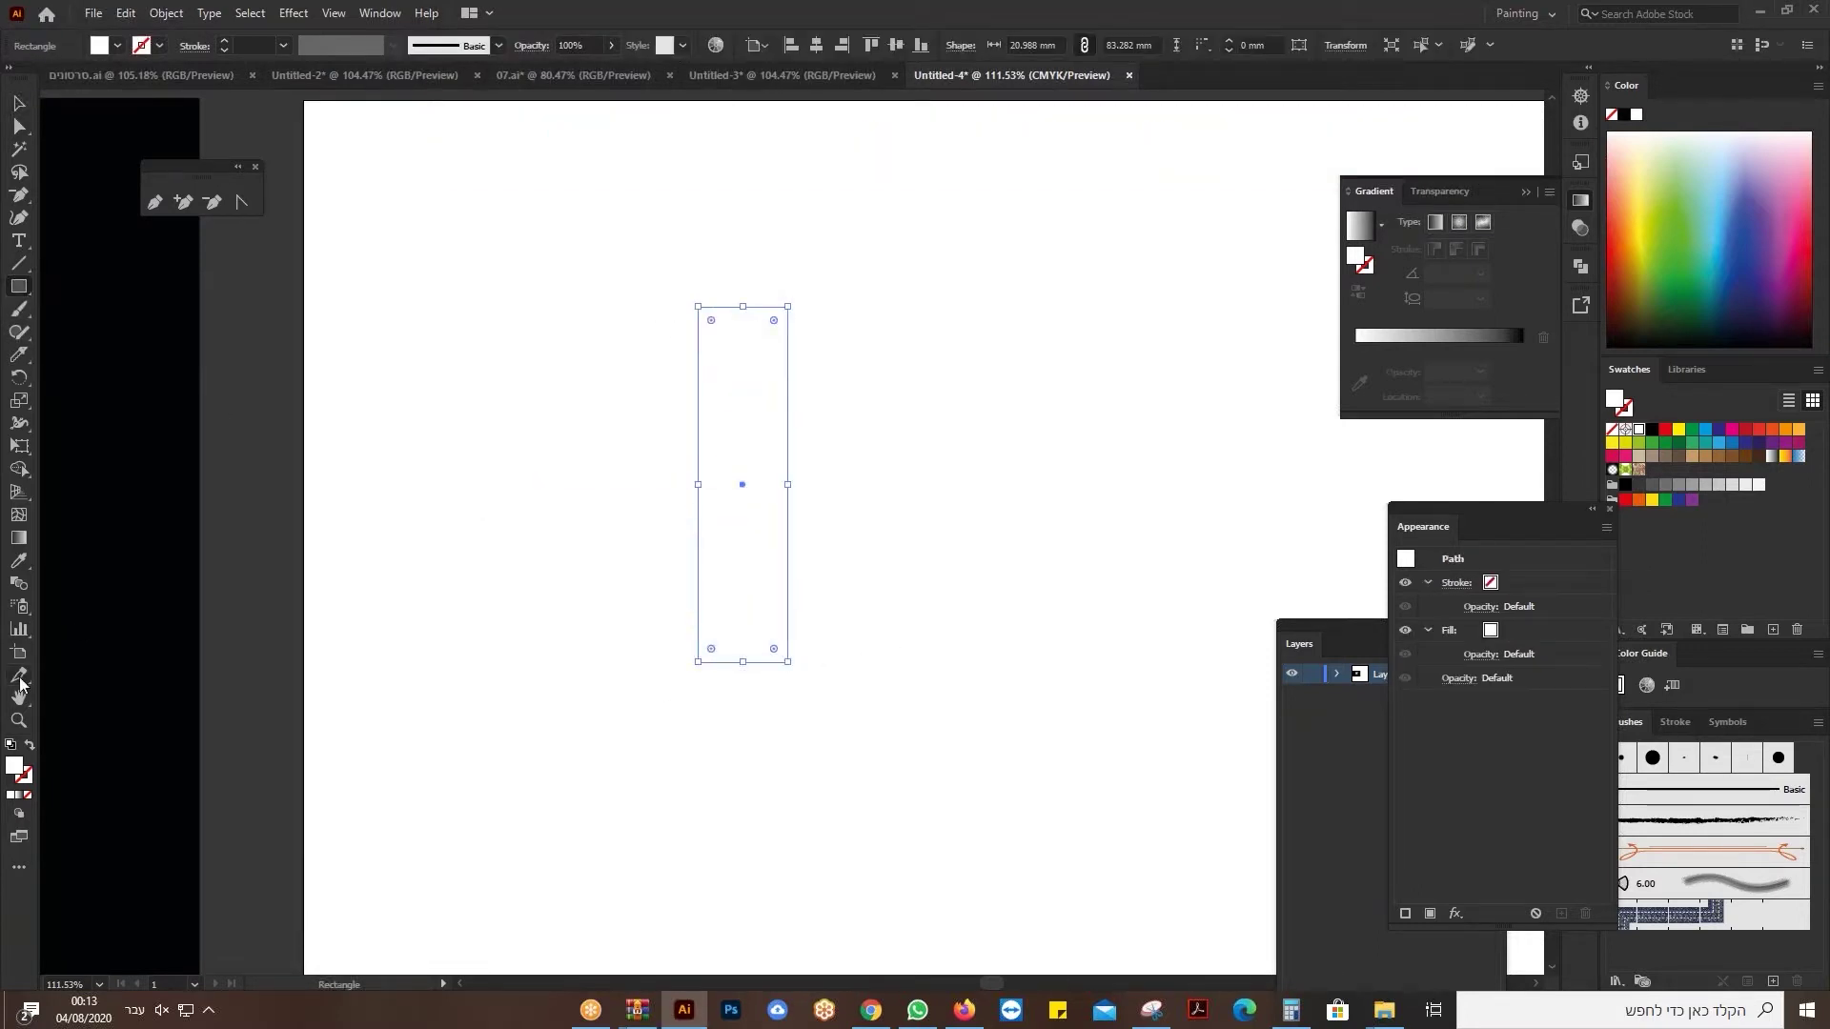
click(9, 745)
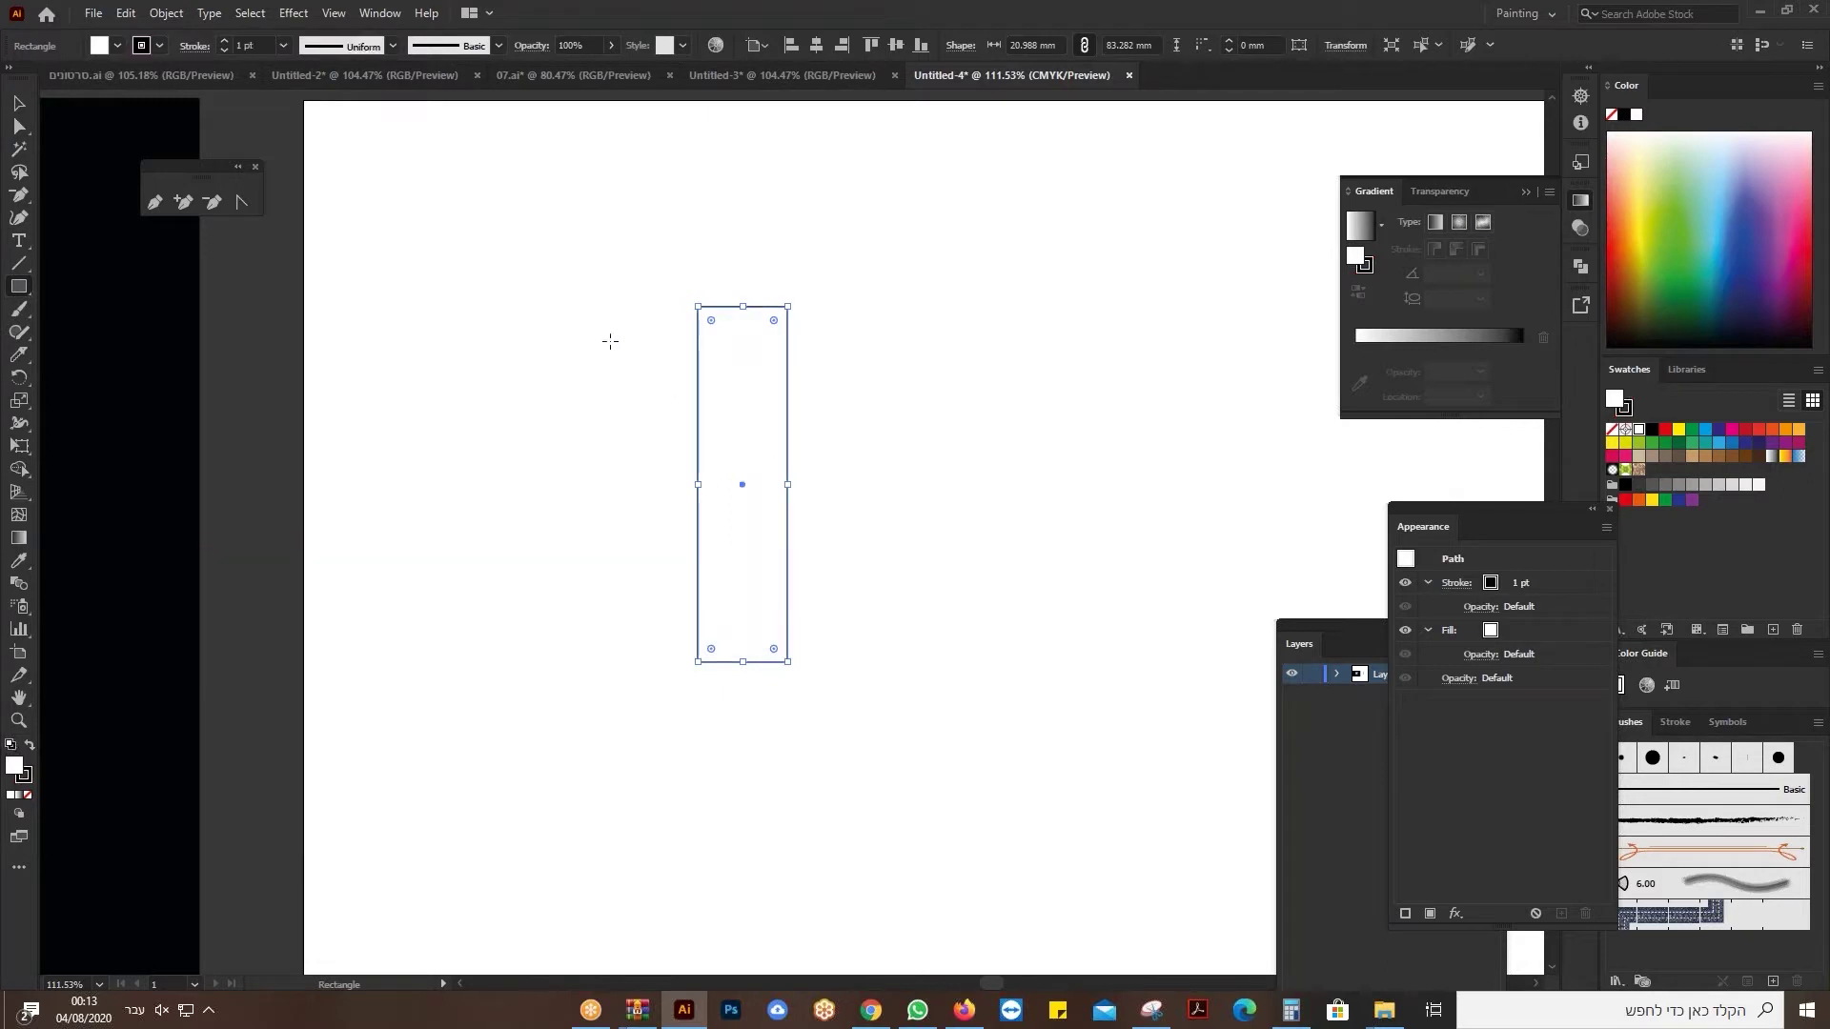
Try to slant the rectangle by moving its top corner points left and bottom corner points right, and undo both moves.
key(a)
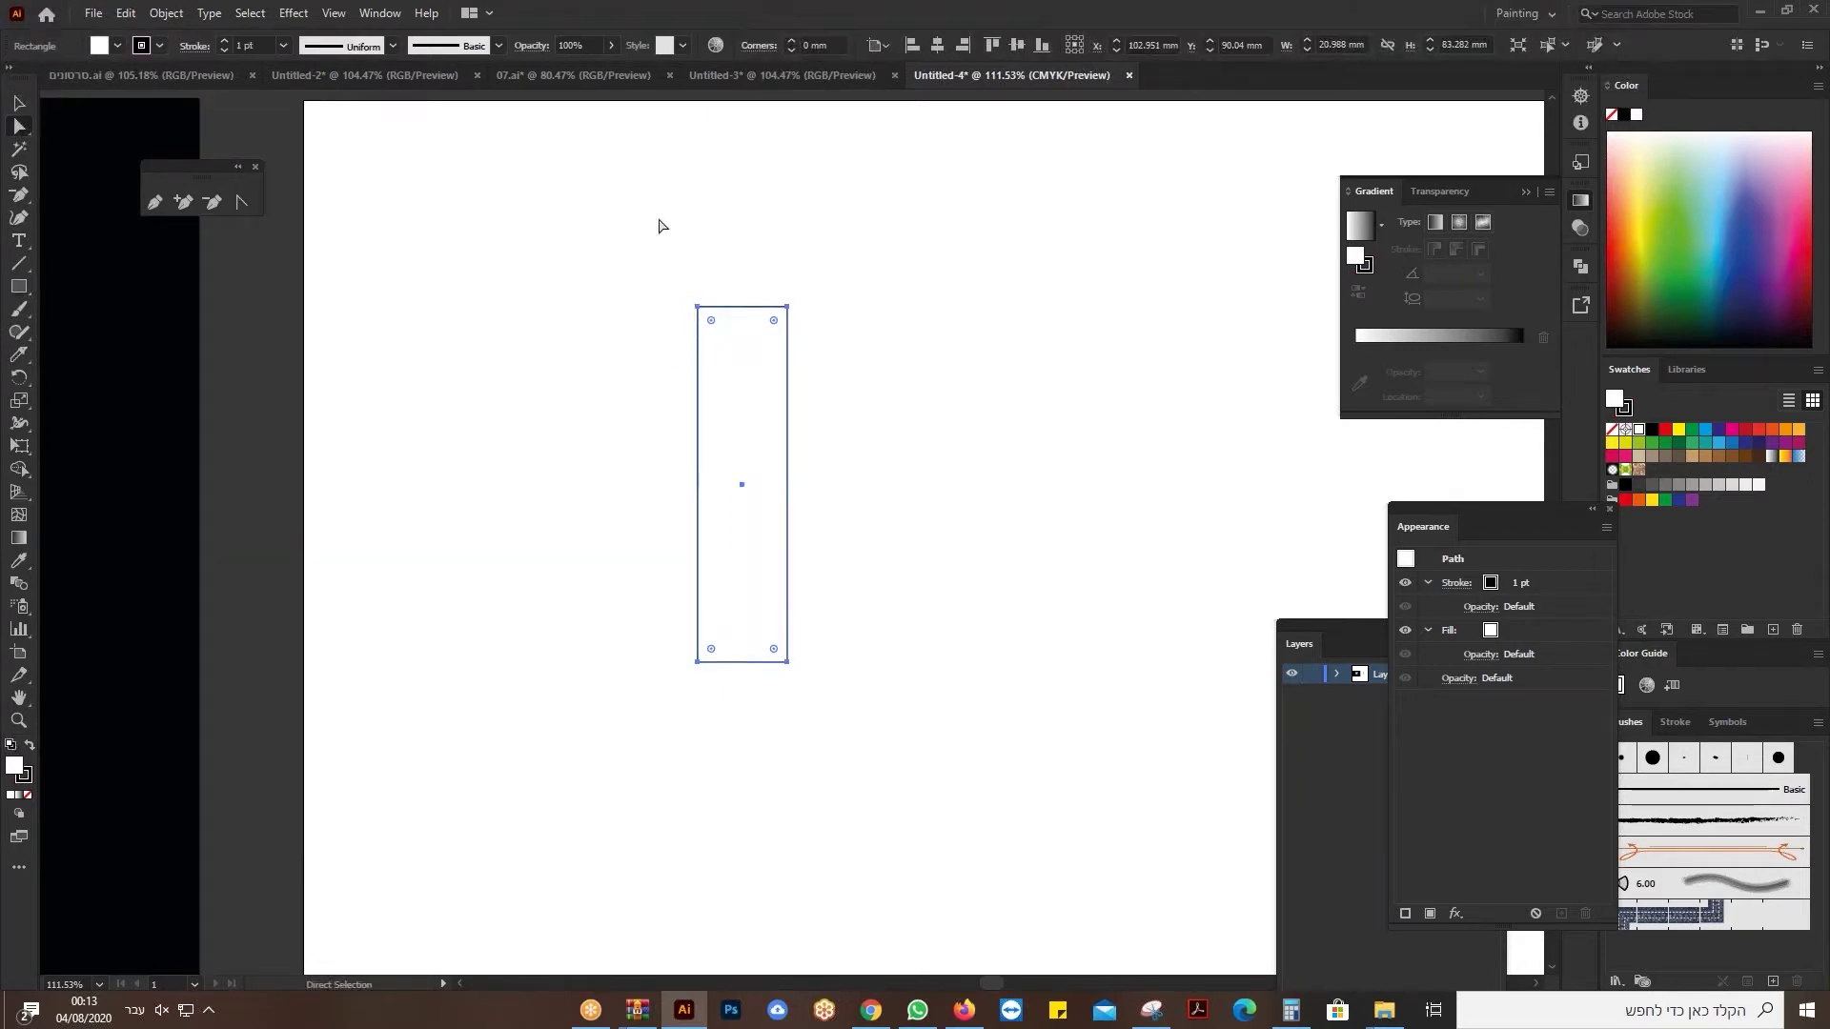
drag(646, 273, 825, 331)
drag(696, 310, 643, 313)
drag(697, 712, 817, 633)
drag(787, 661, 817, 650)
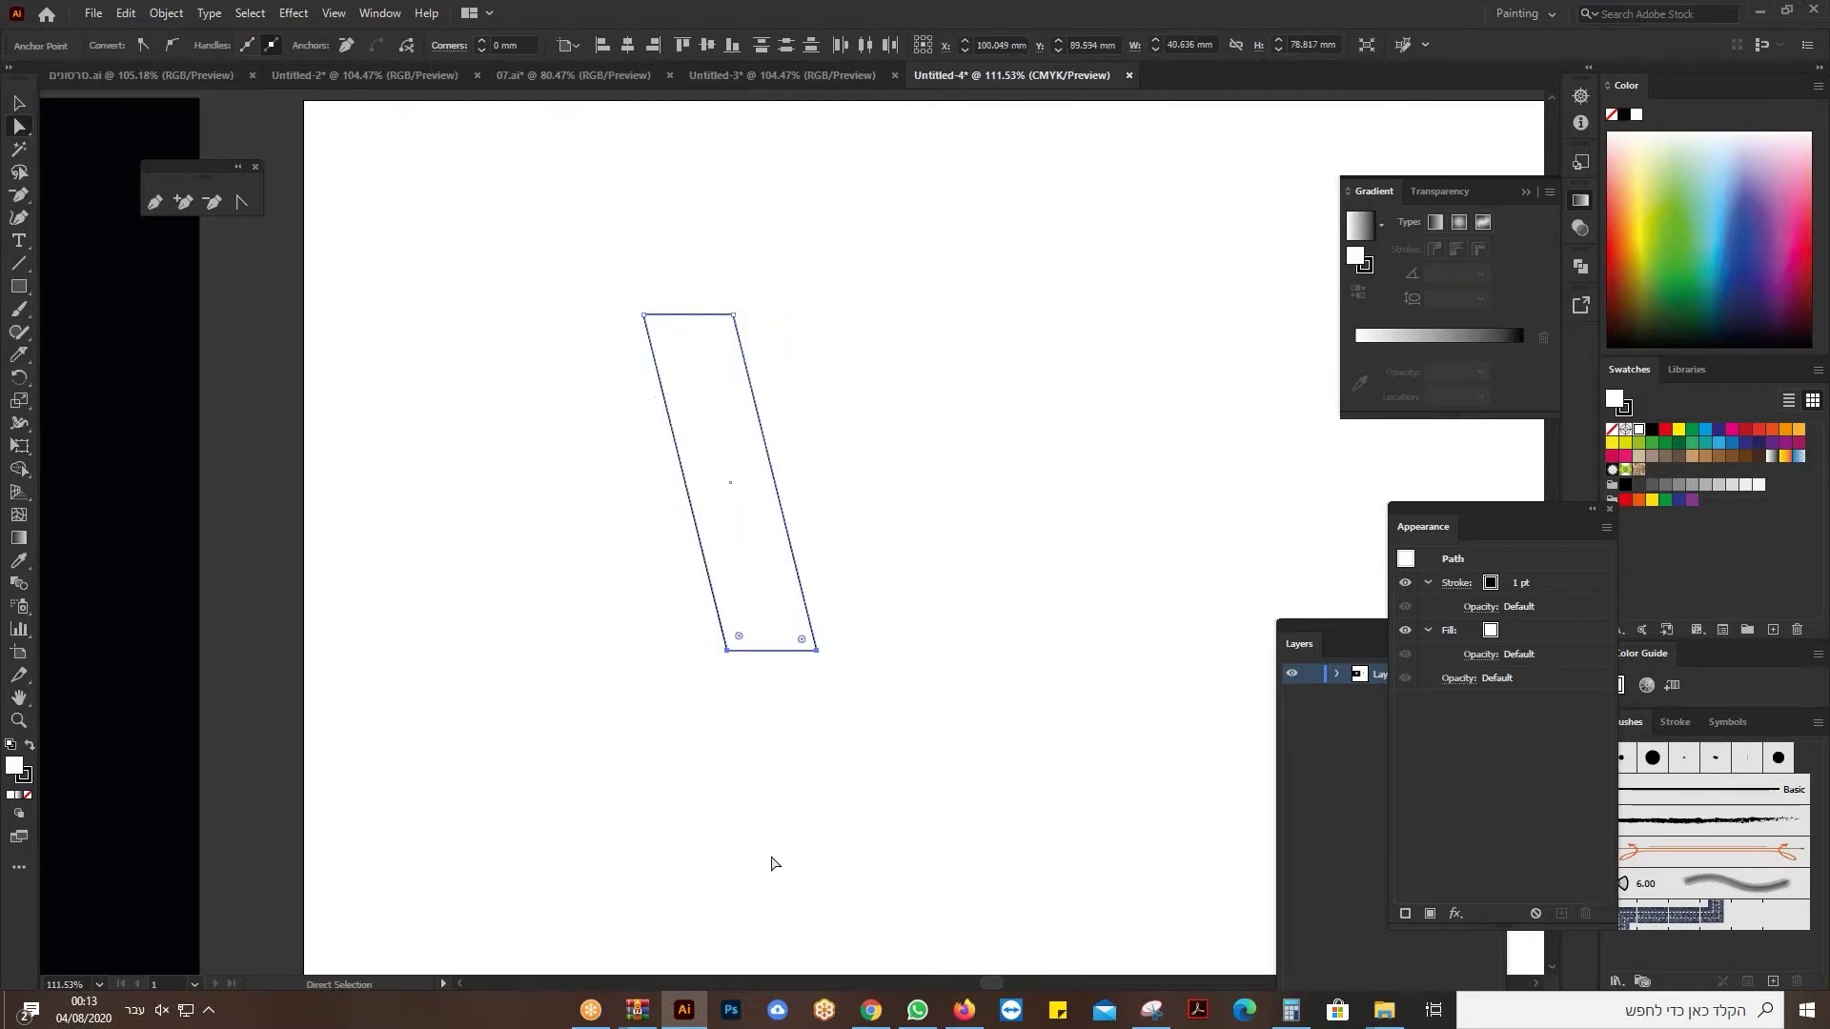
key(ctrl)
key(ctrl+z)
key(ctrl+z)
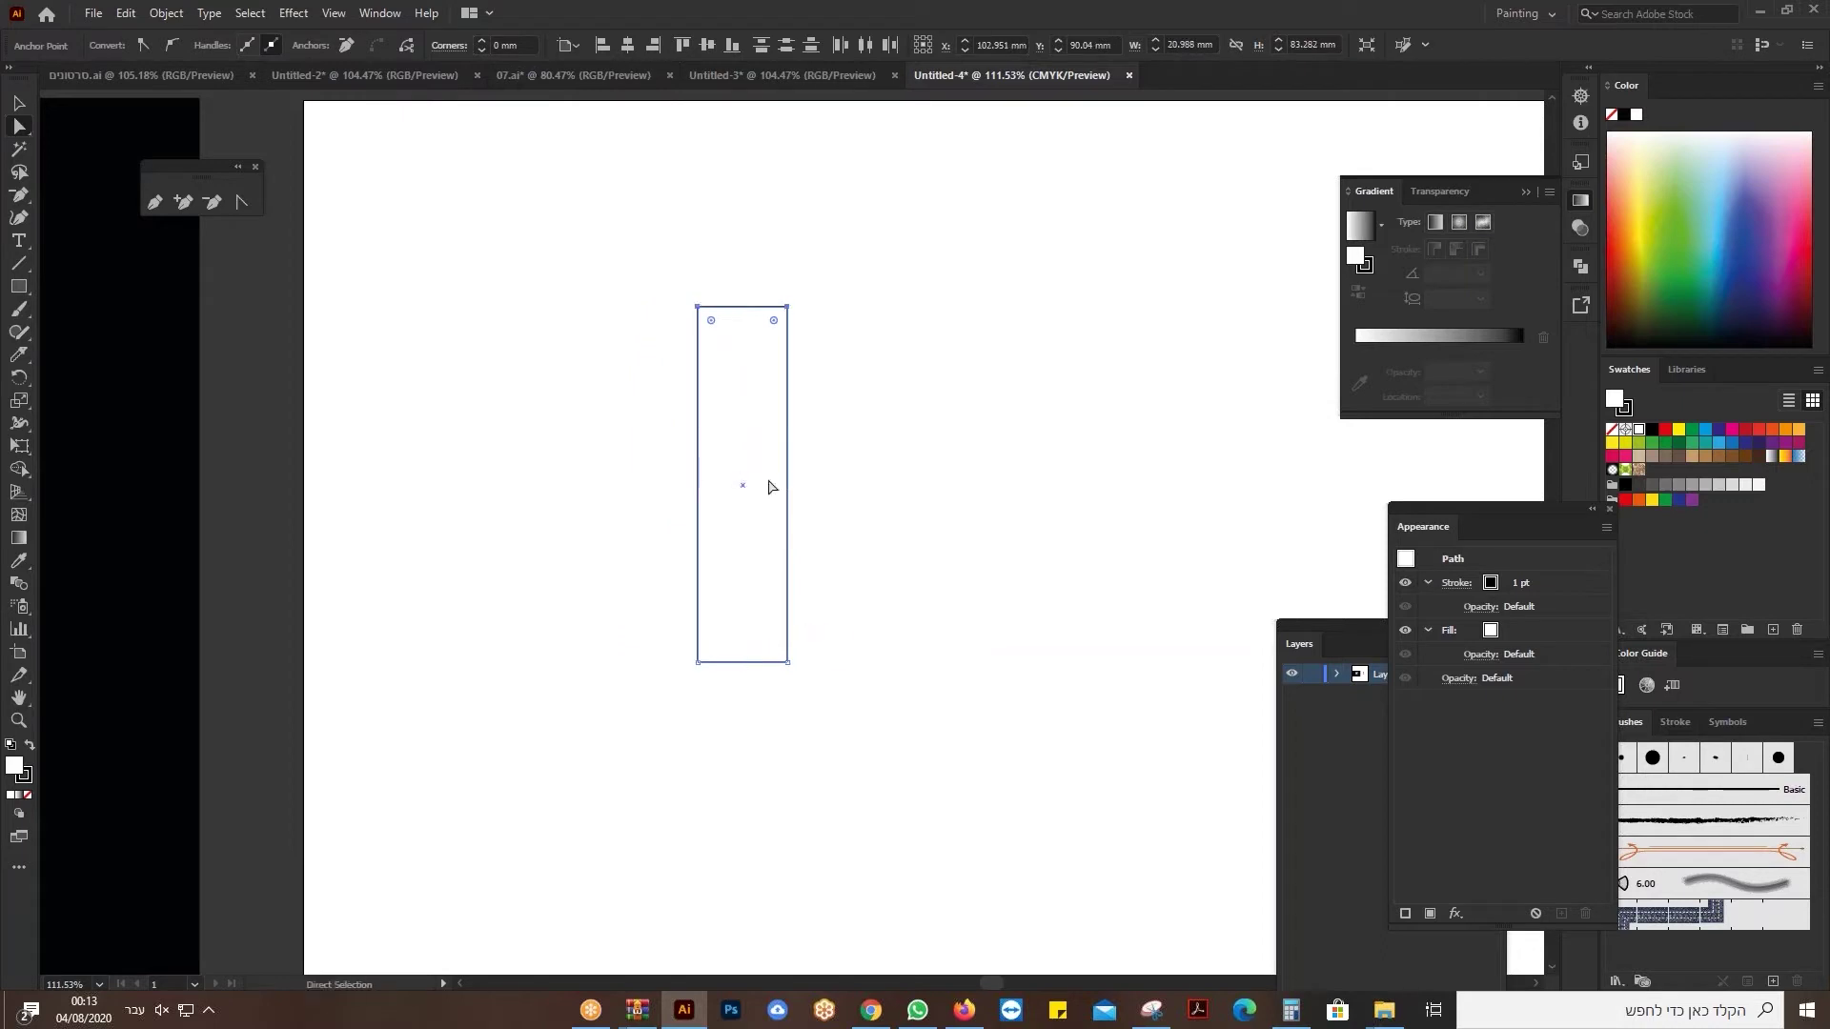
right_click(744, 388)
mouse_move(764, 690)
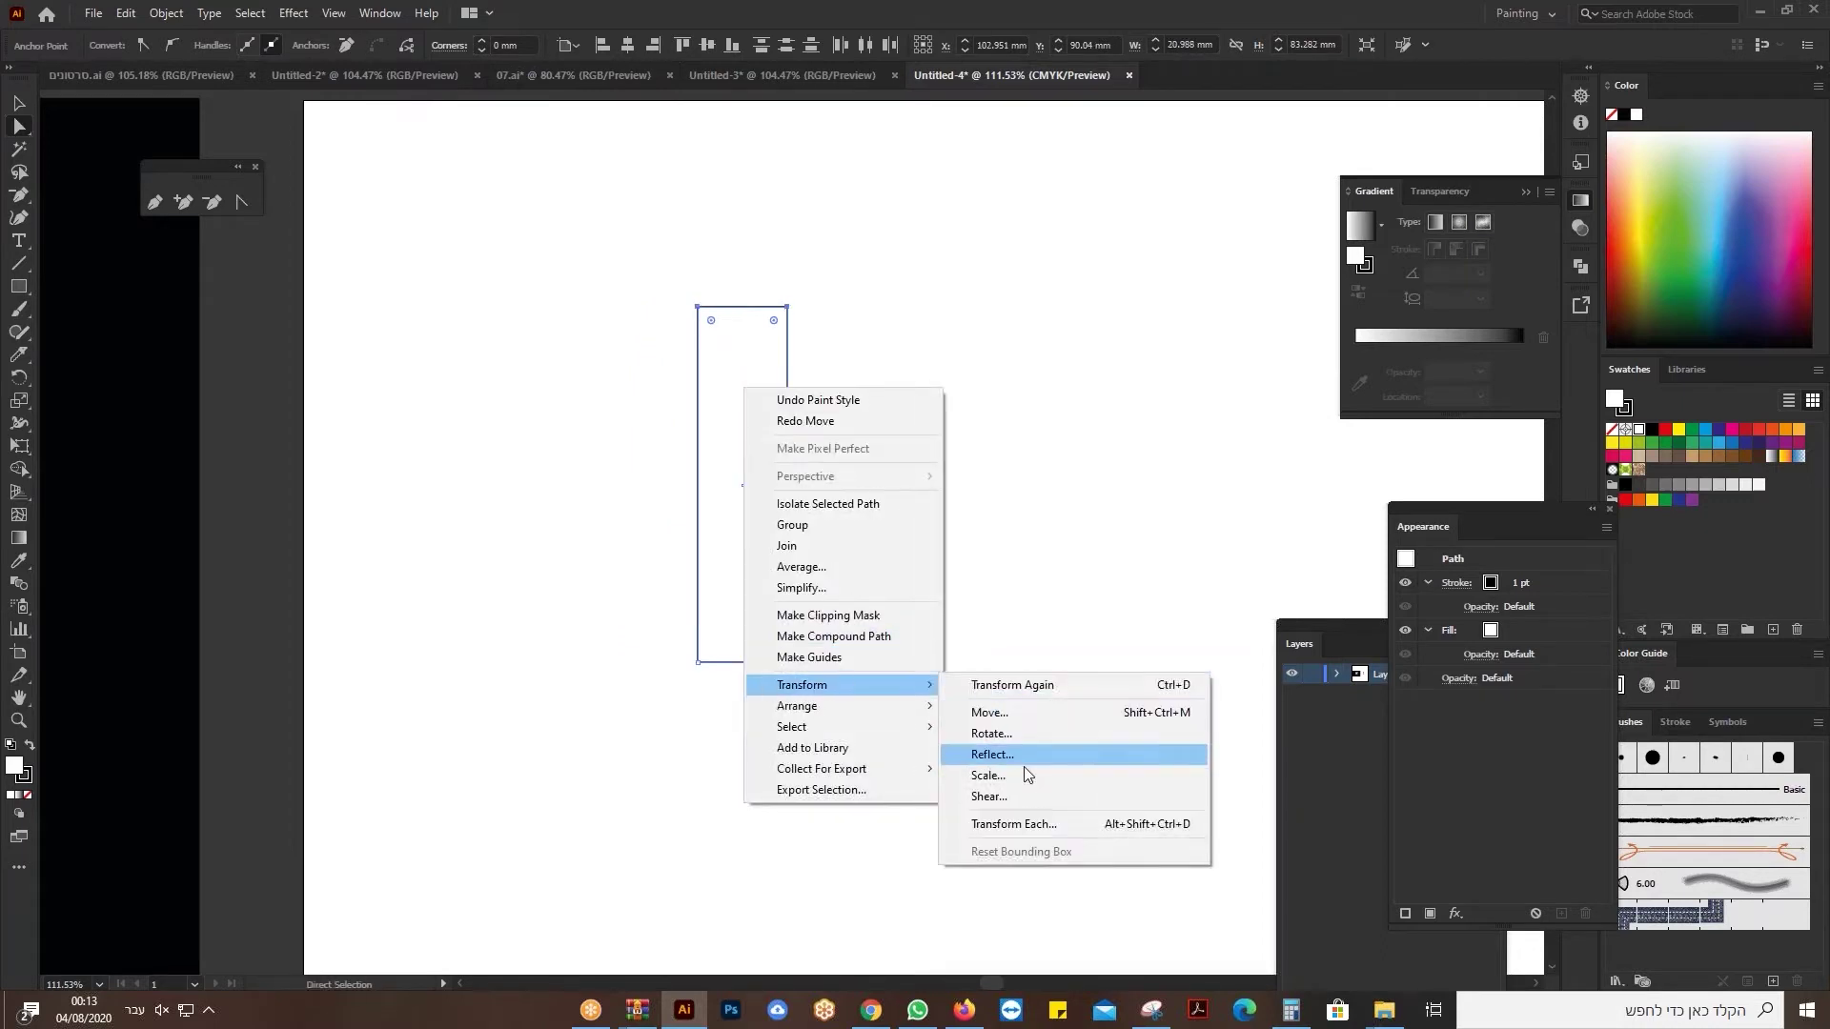
click(1017, 799)
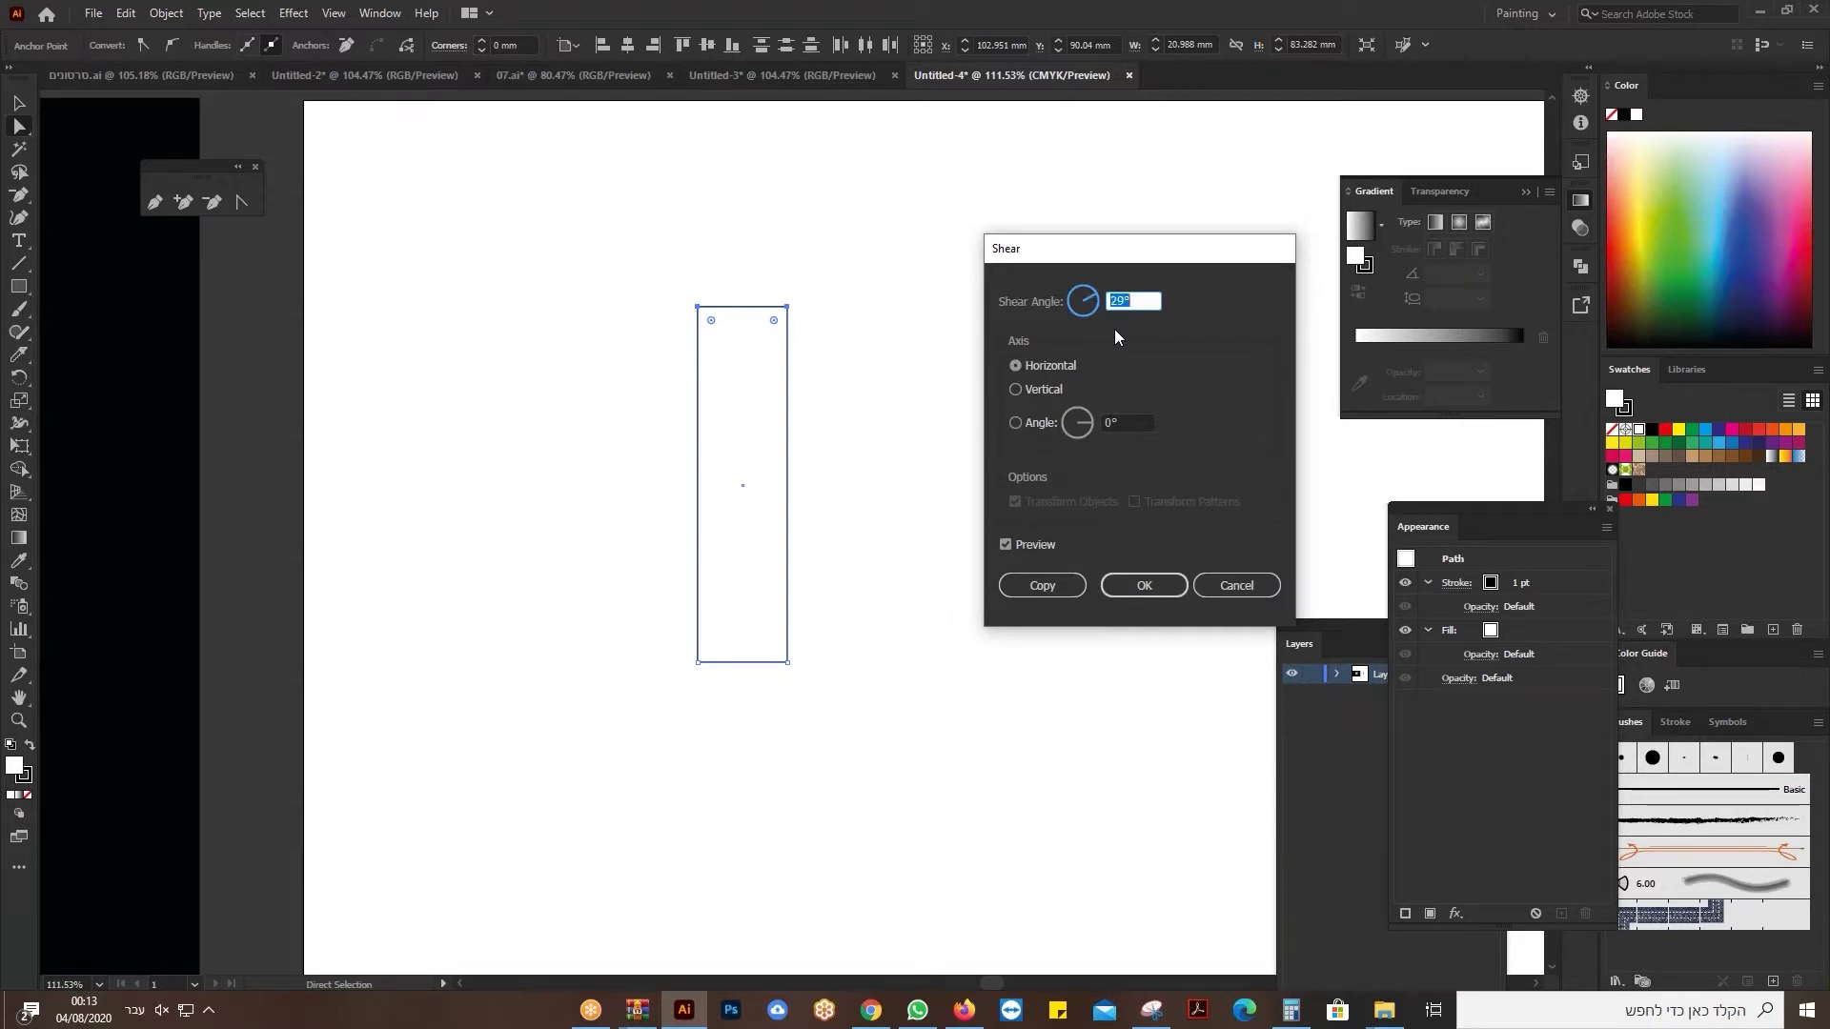
click(1236, 585)
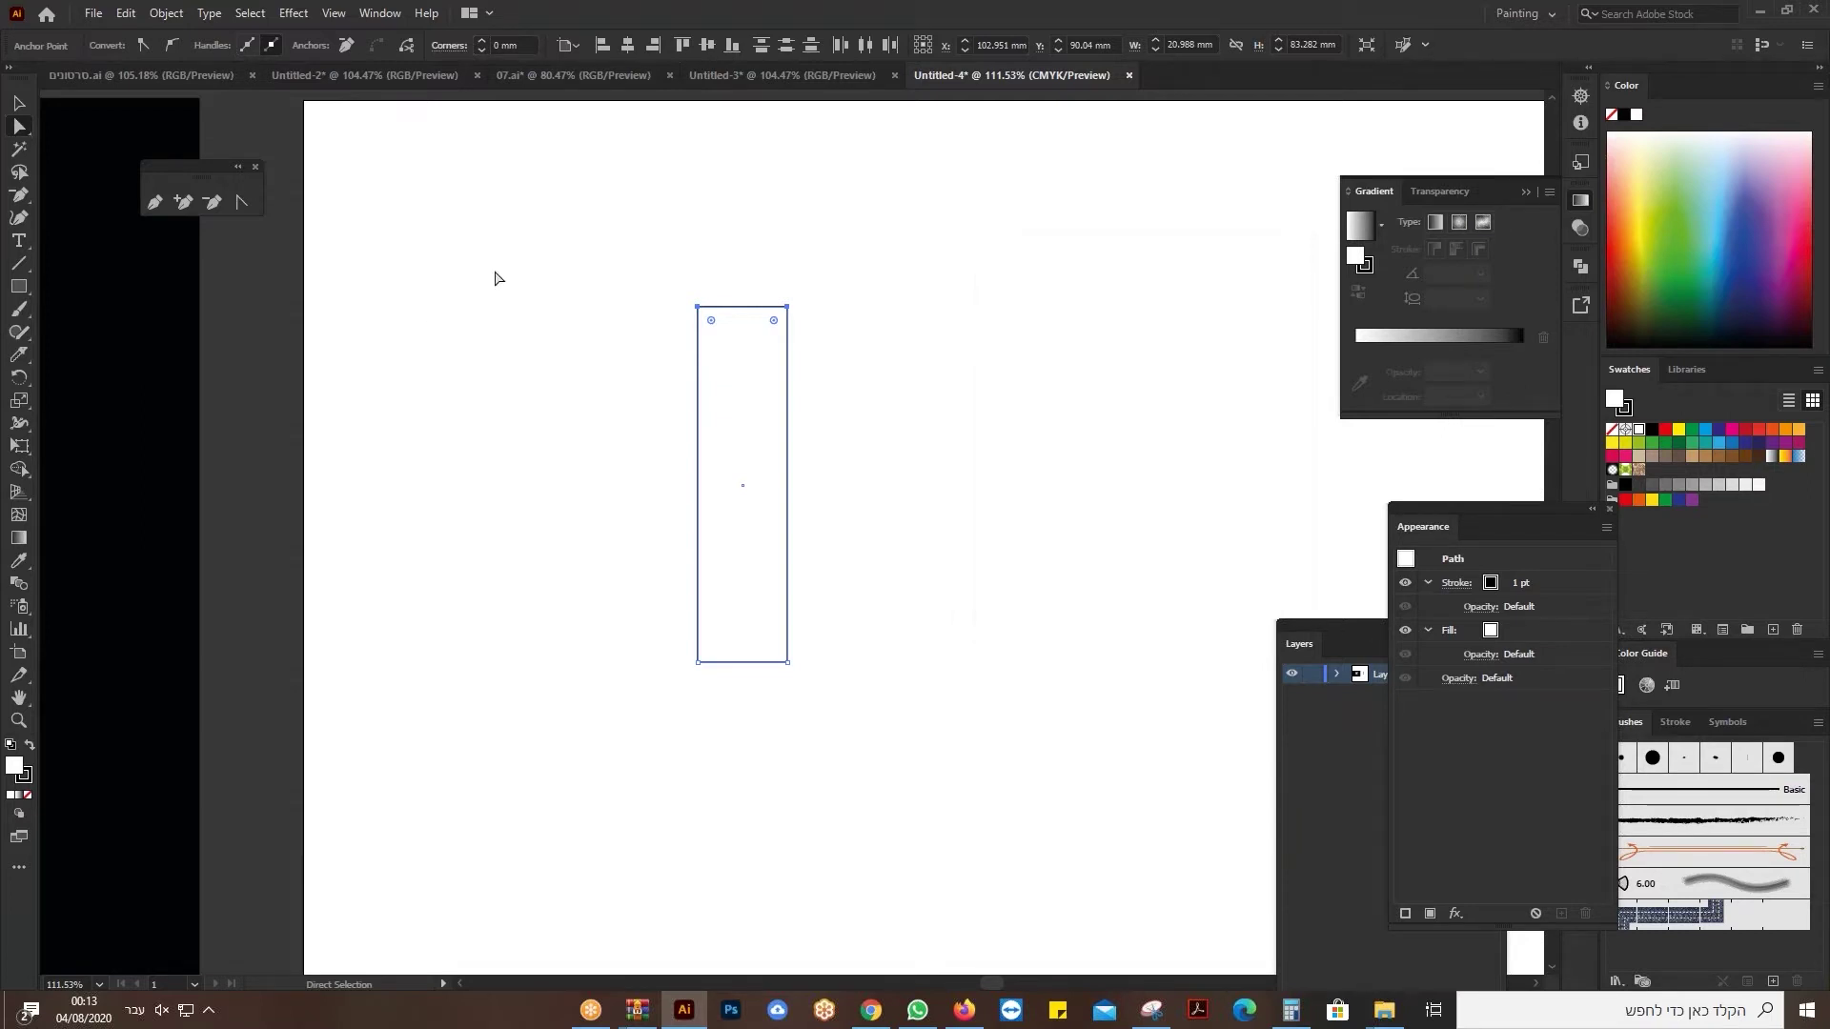
Shear the rectangle by 30° along the horizontal axis and place a copy of it about 24 mm to its right.
key(v)
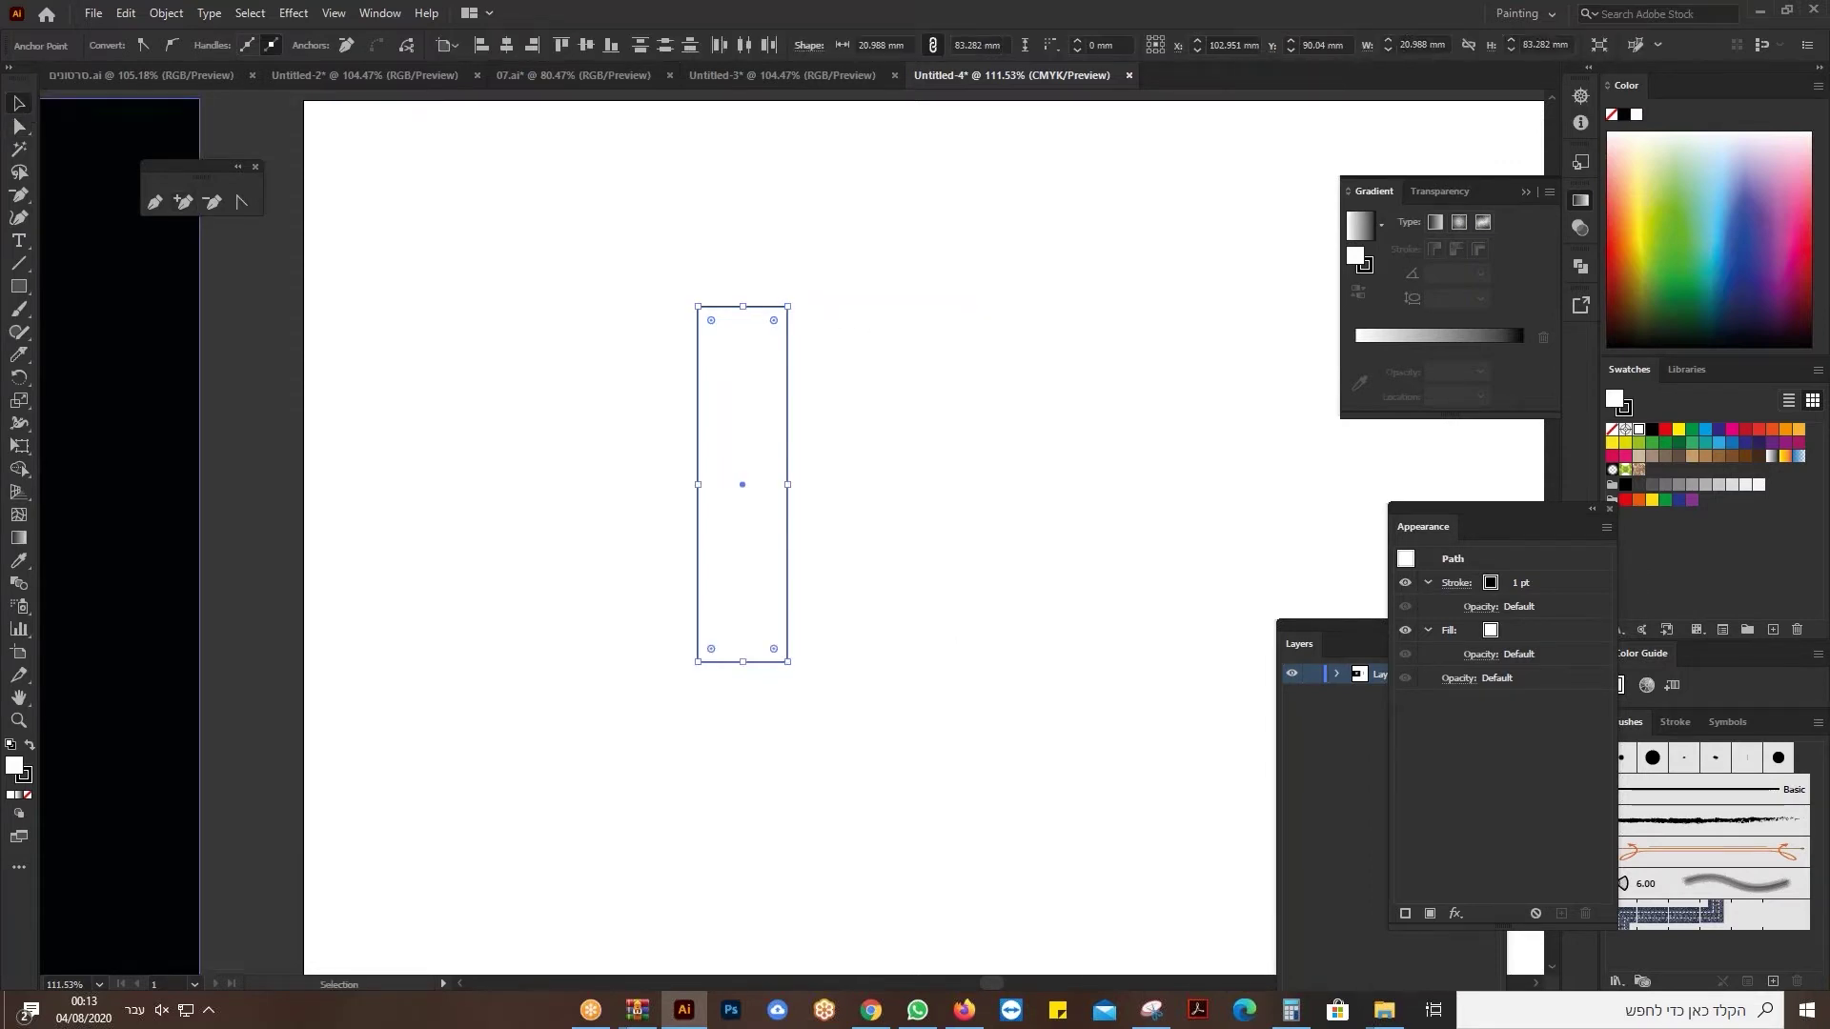
click(591, 264)
drag(591, 256, 947, 705)
right_click(858, 462)
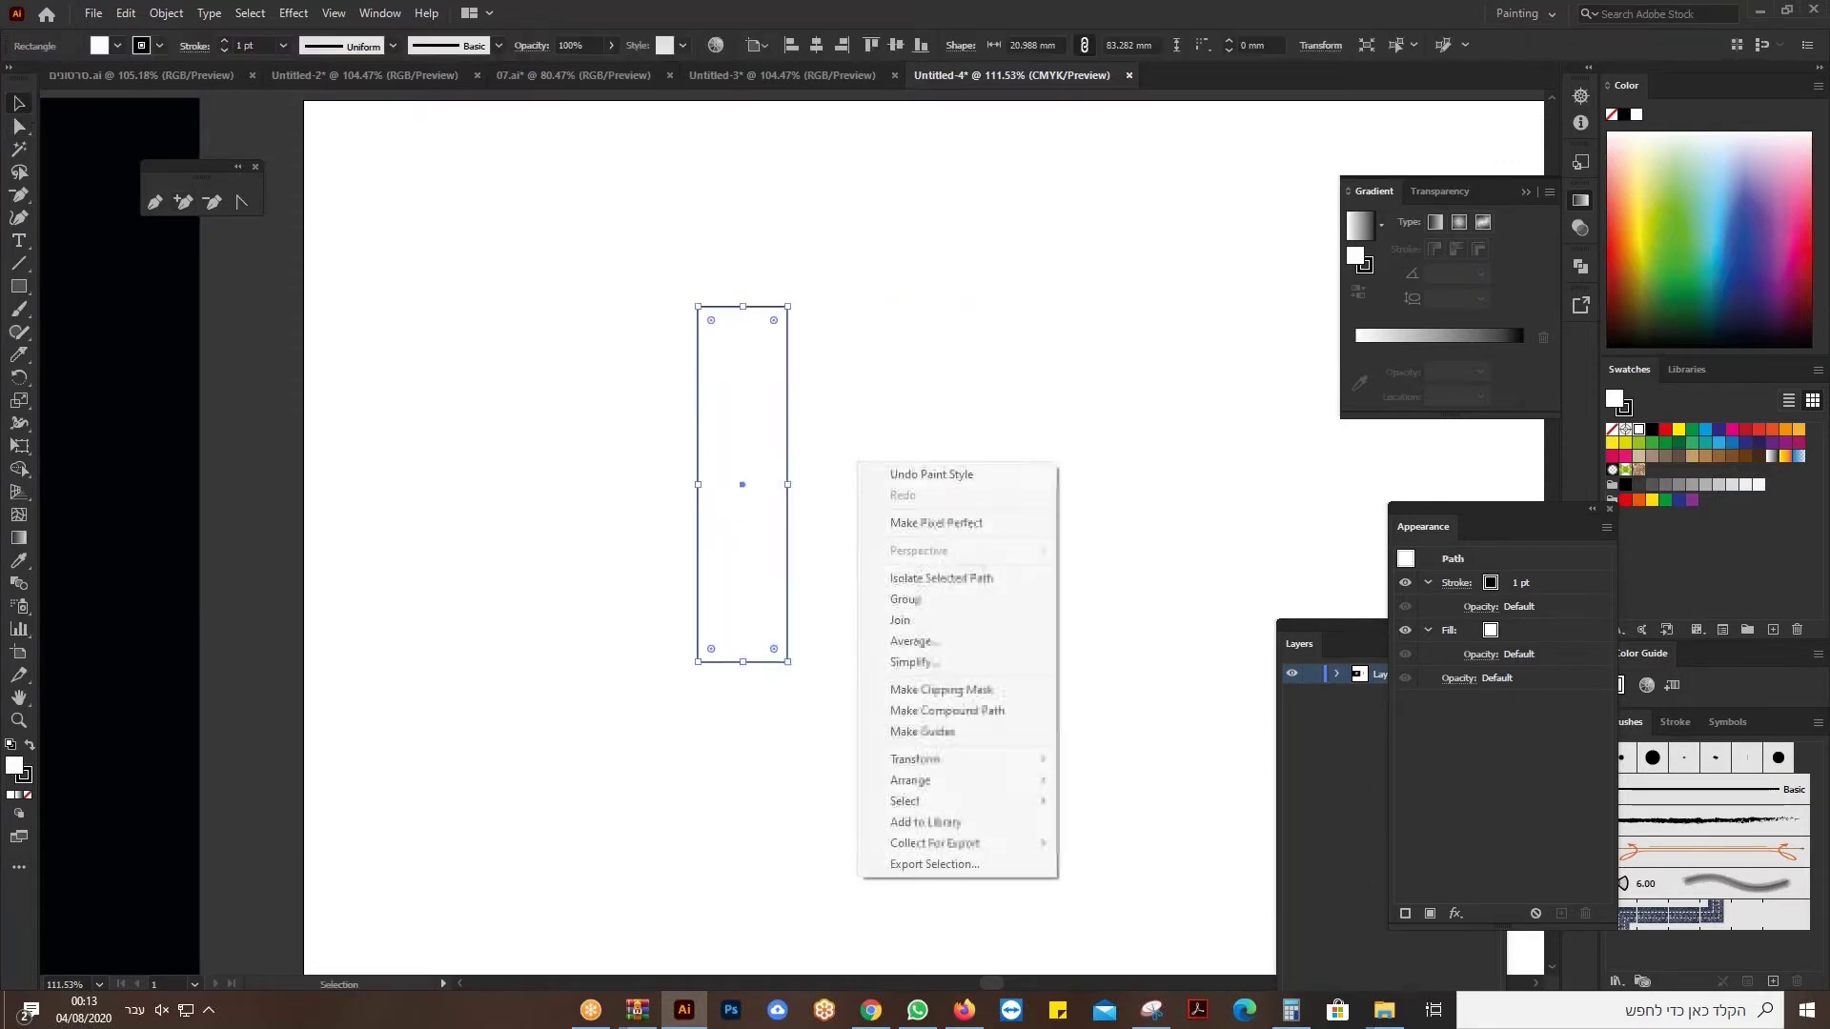
mouse_move(953, 758)
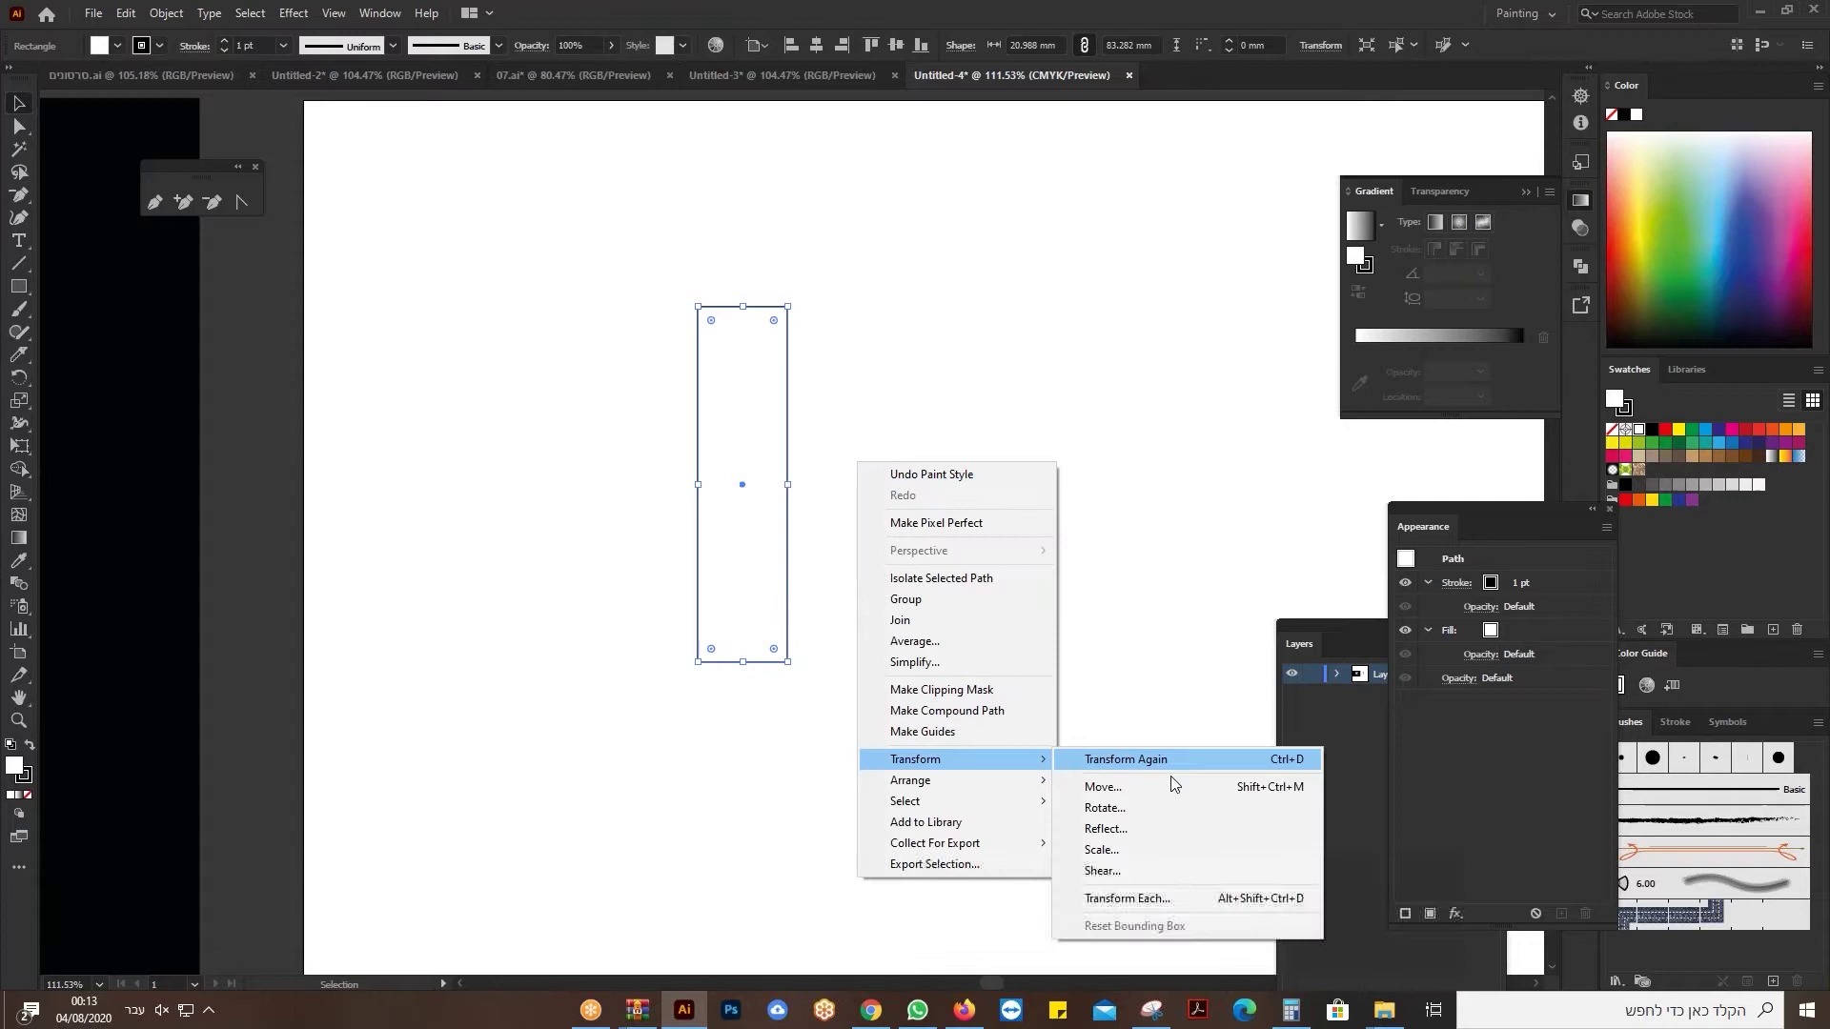
click(1163, 870)
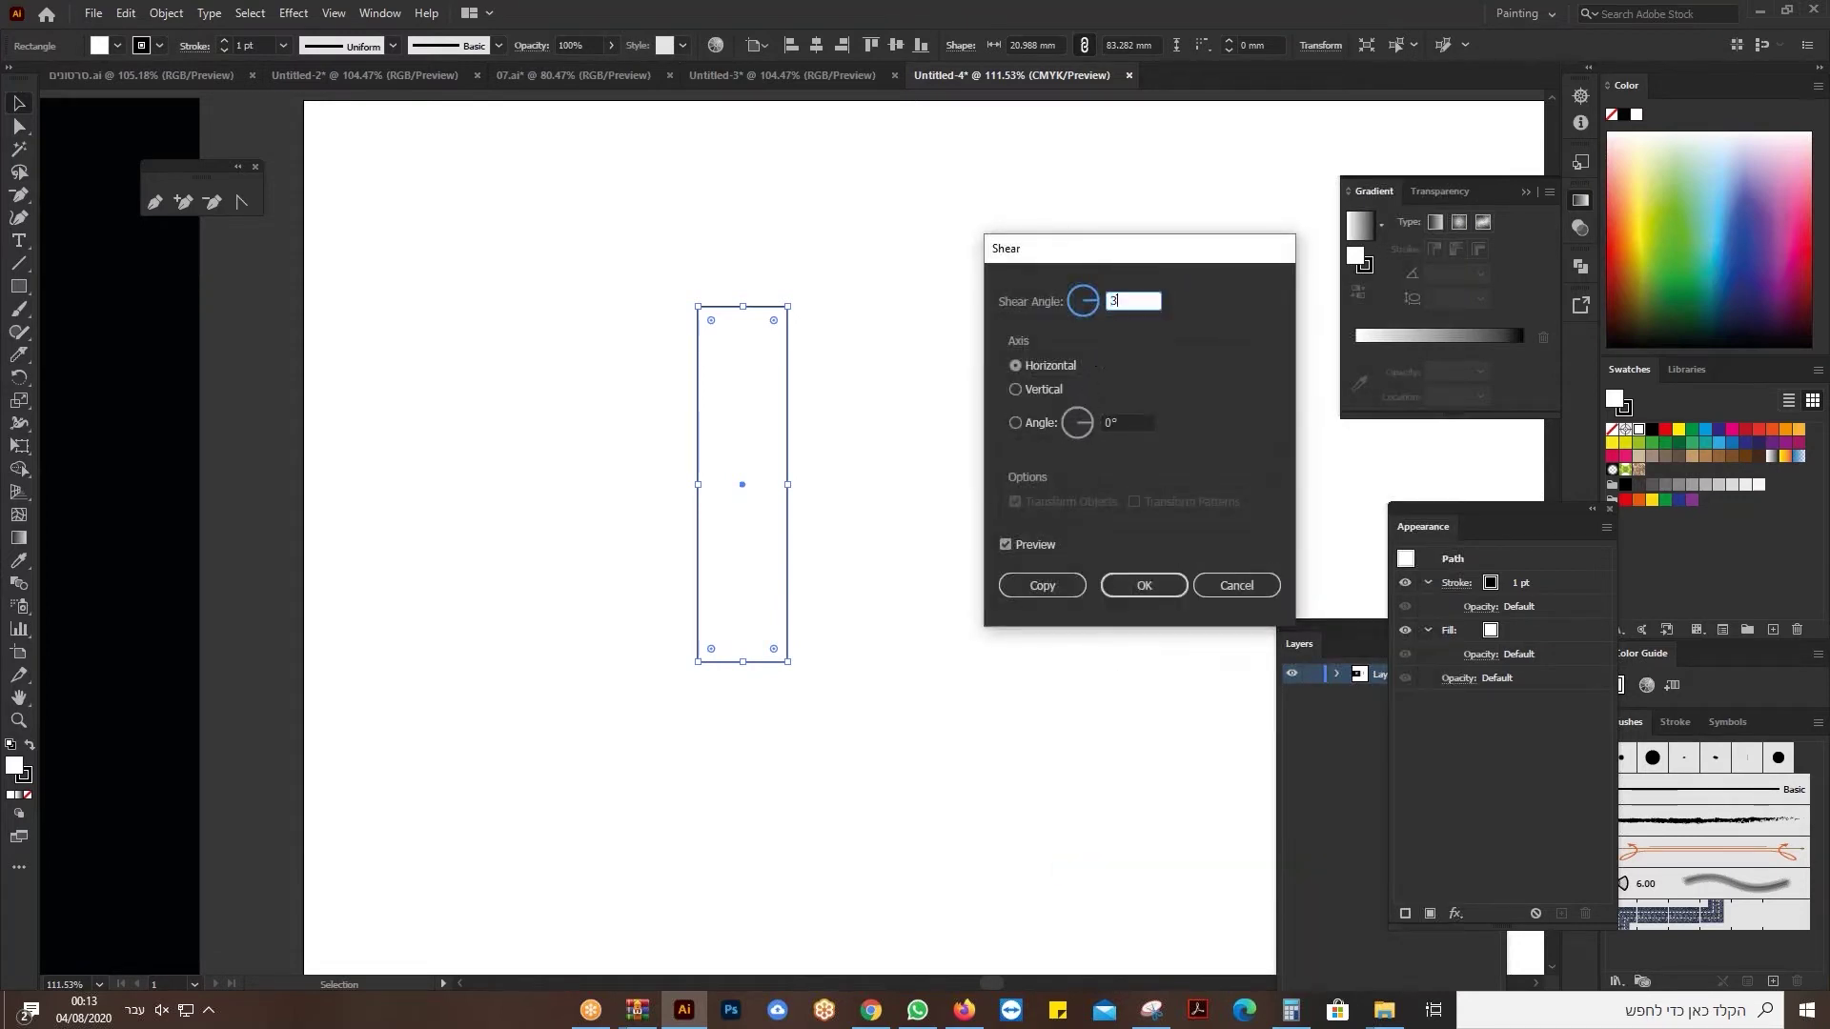
text(30)
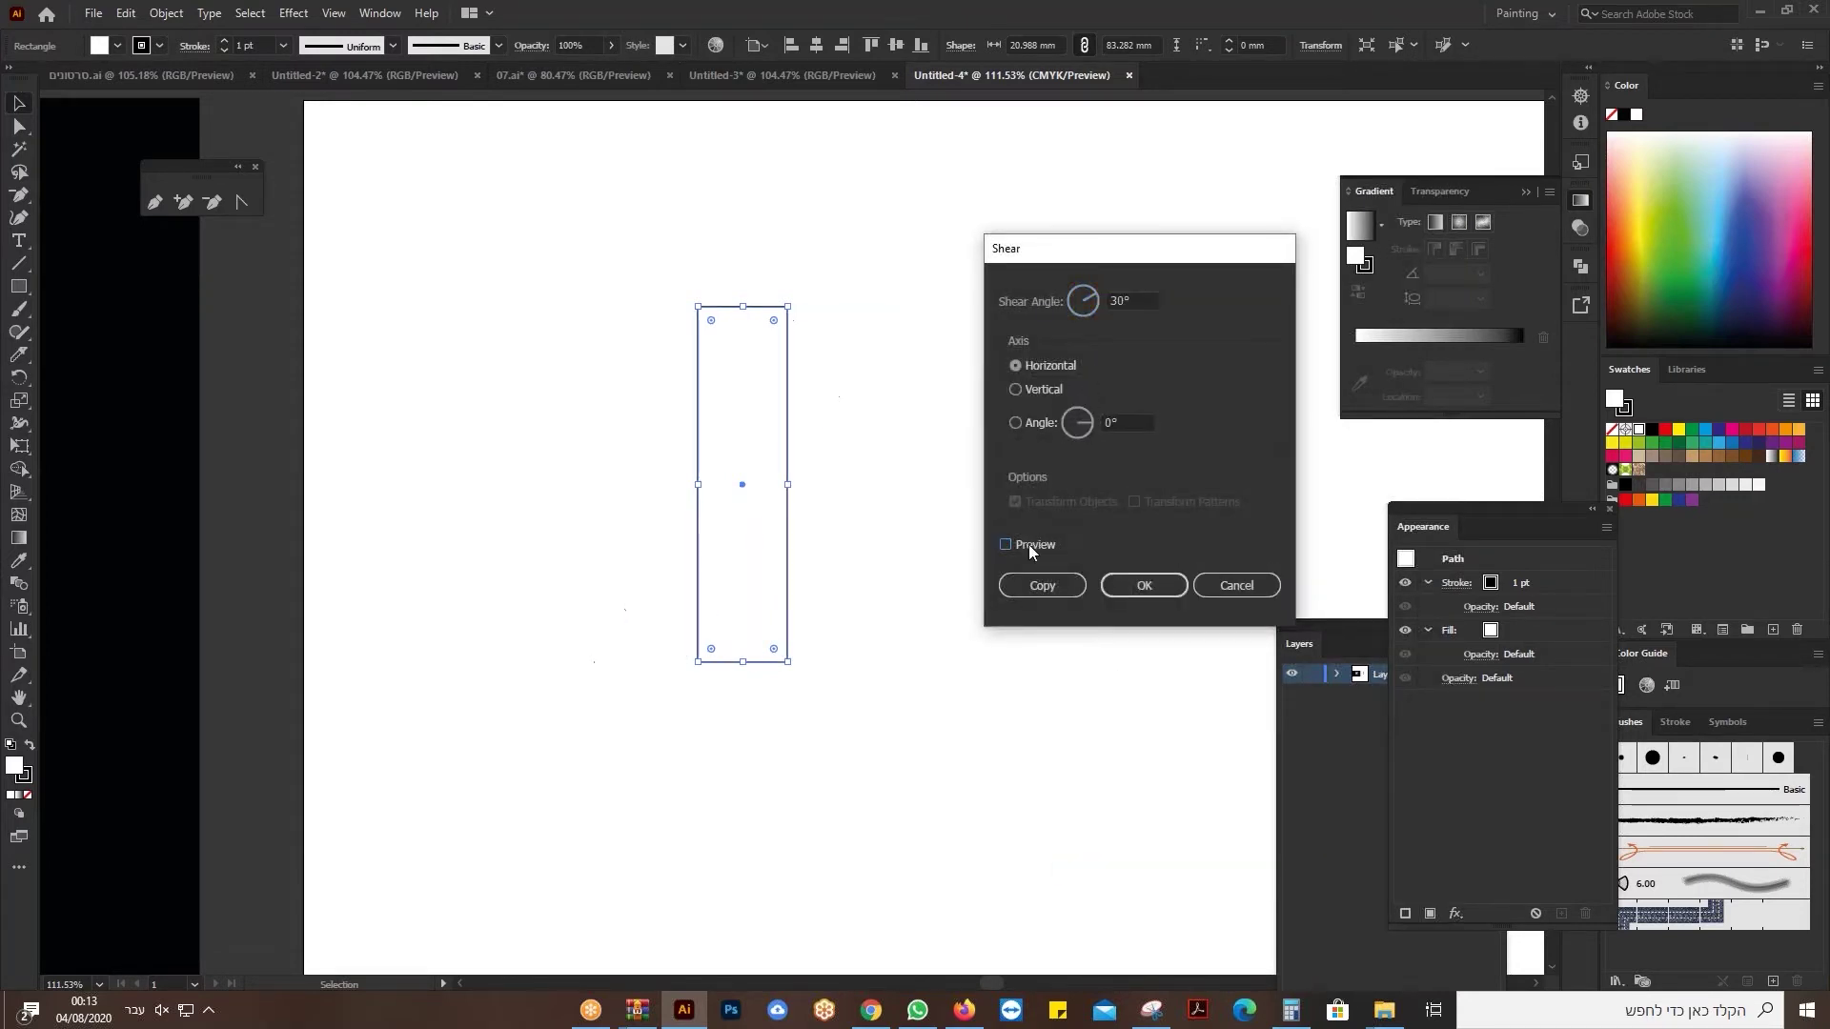
double_click(1027, 545)
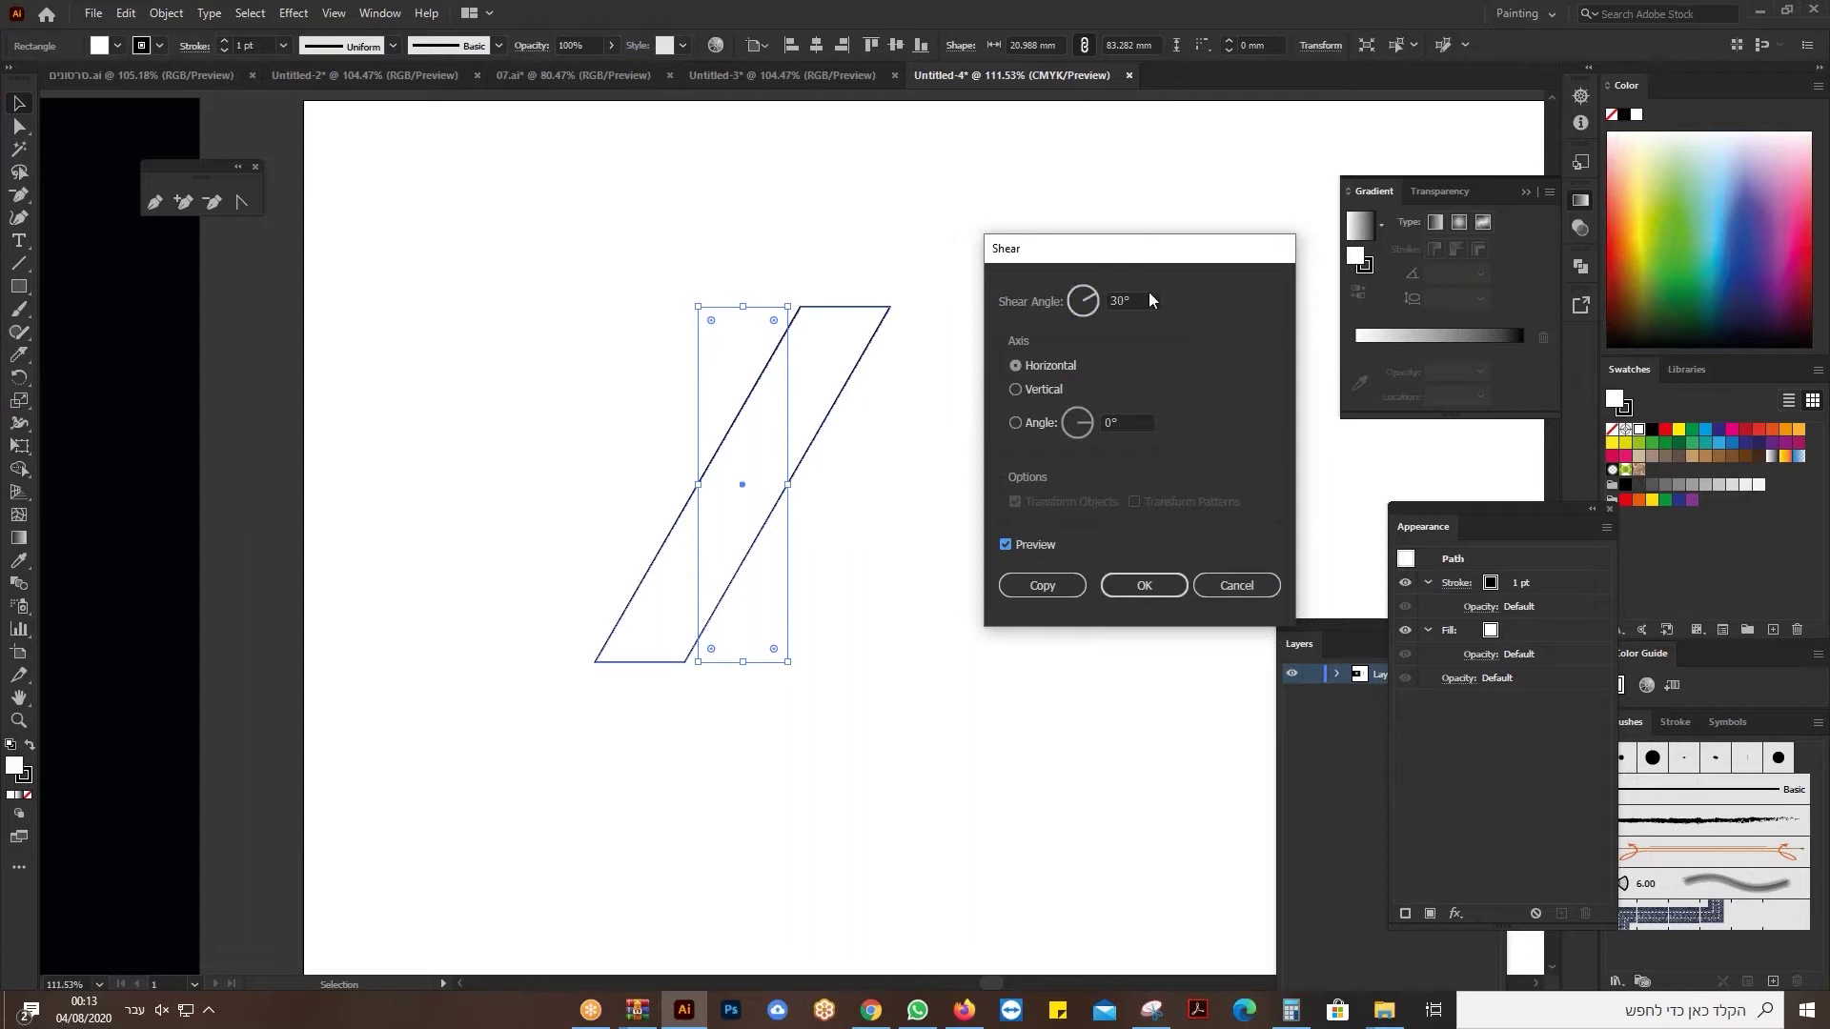
click(1129, 582)
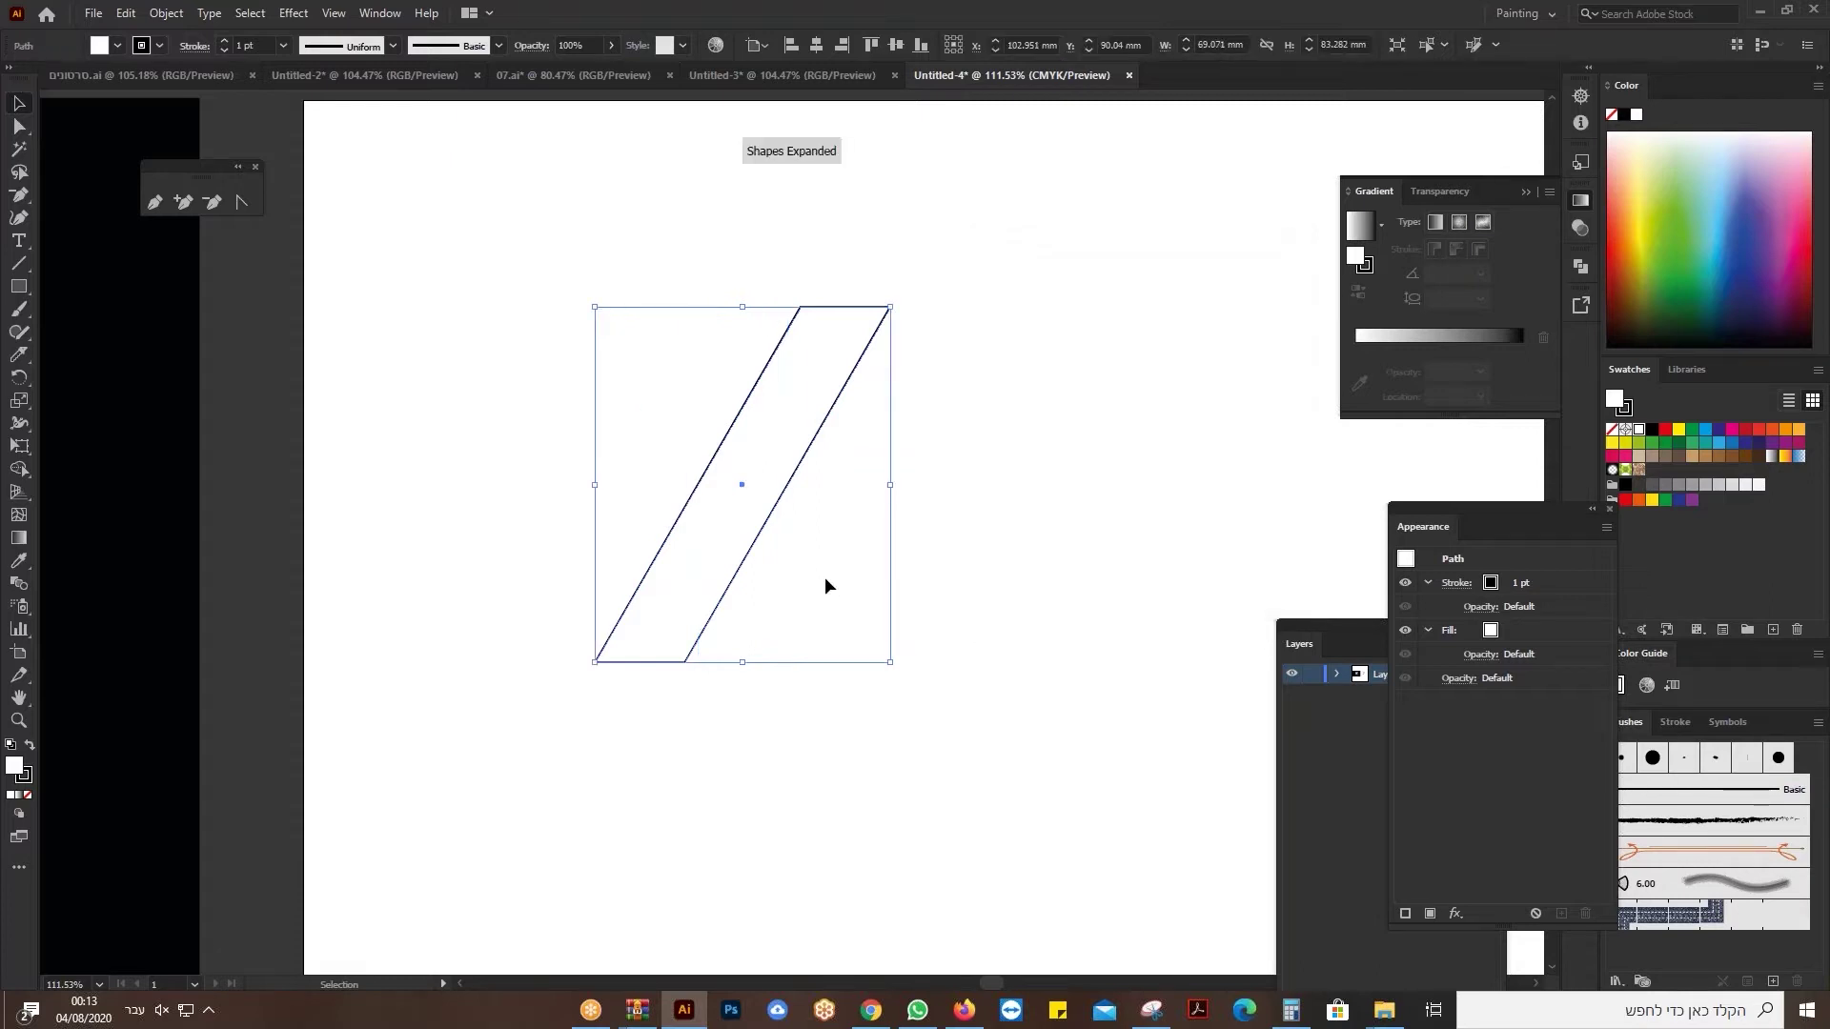
drag(744, 490, 847, 495)
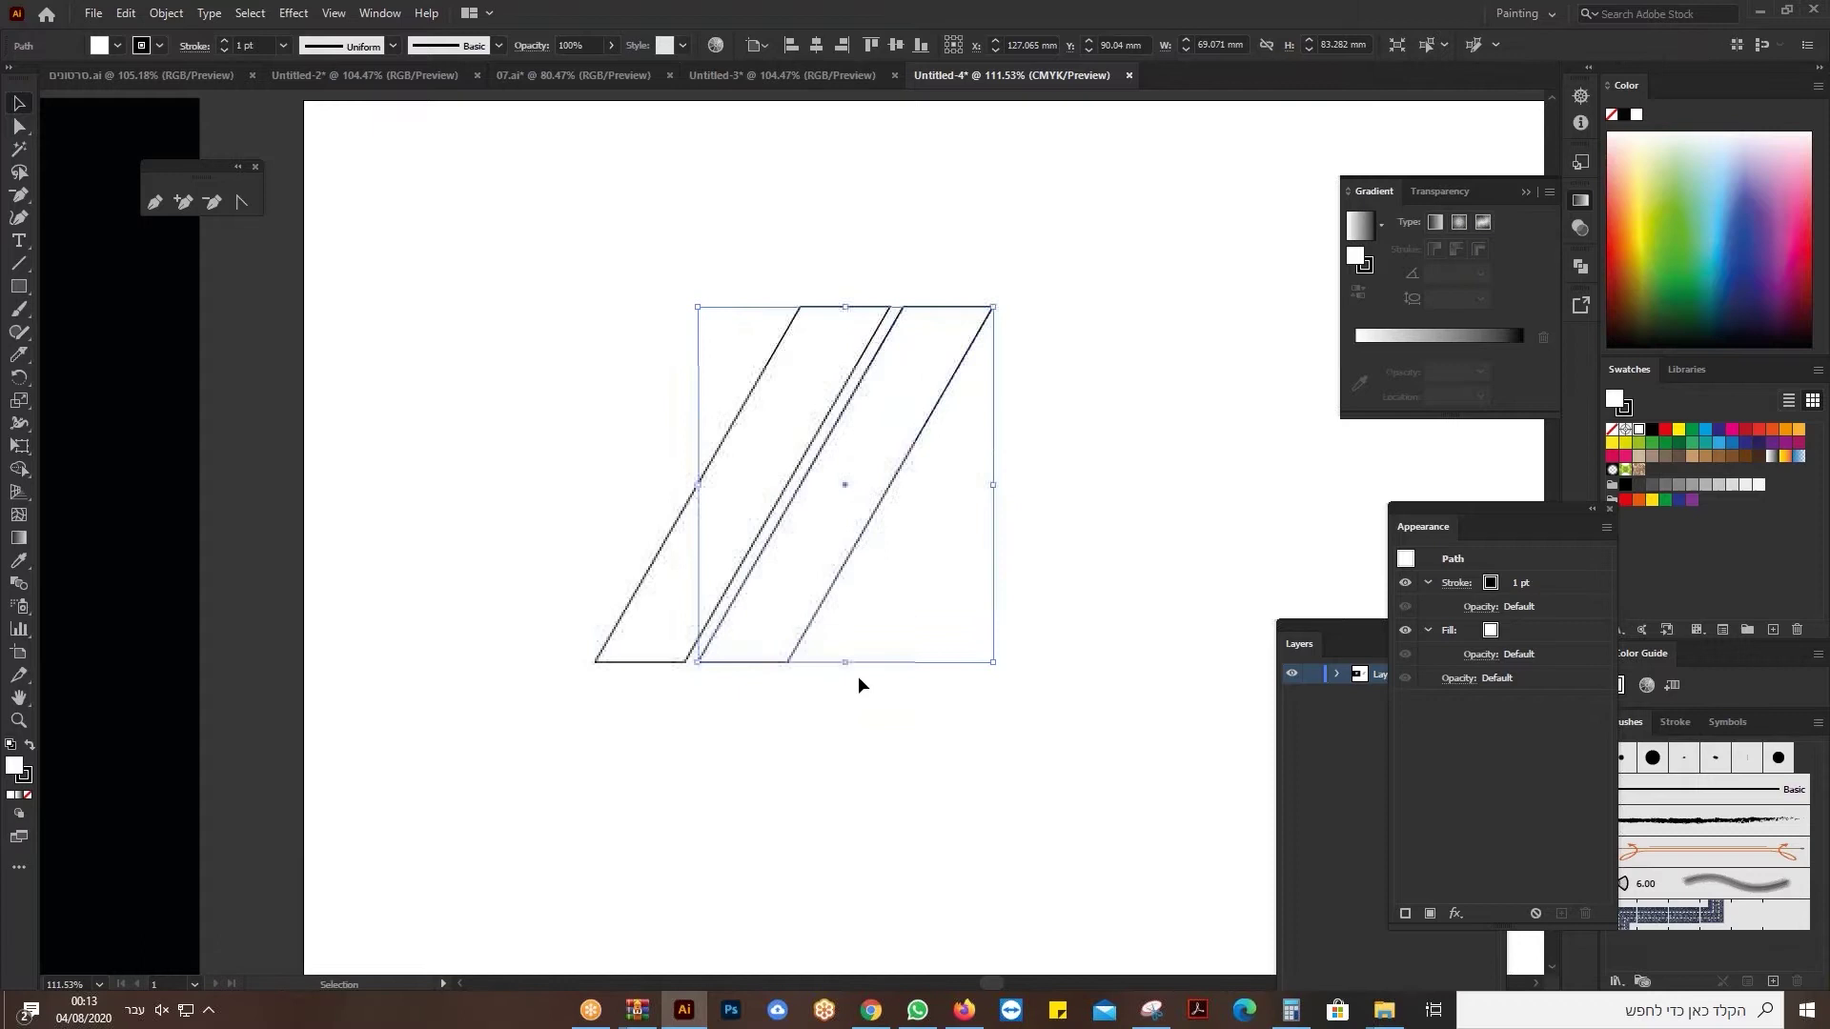
click(862, 734)
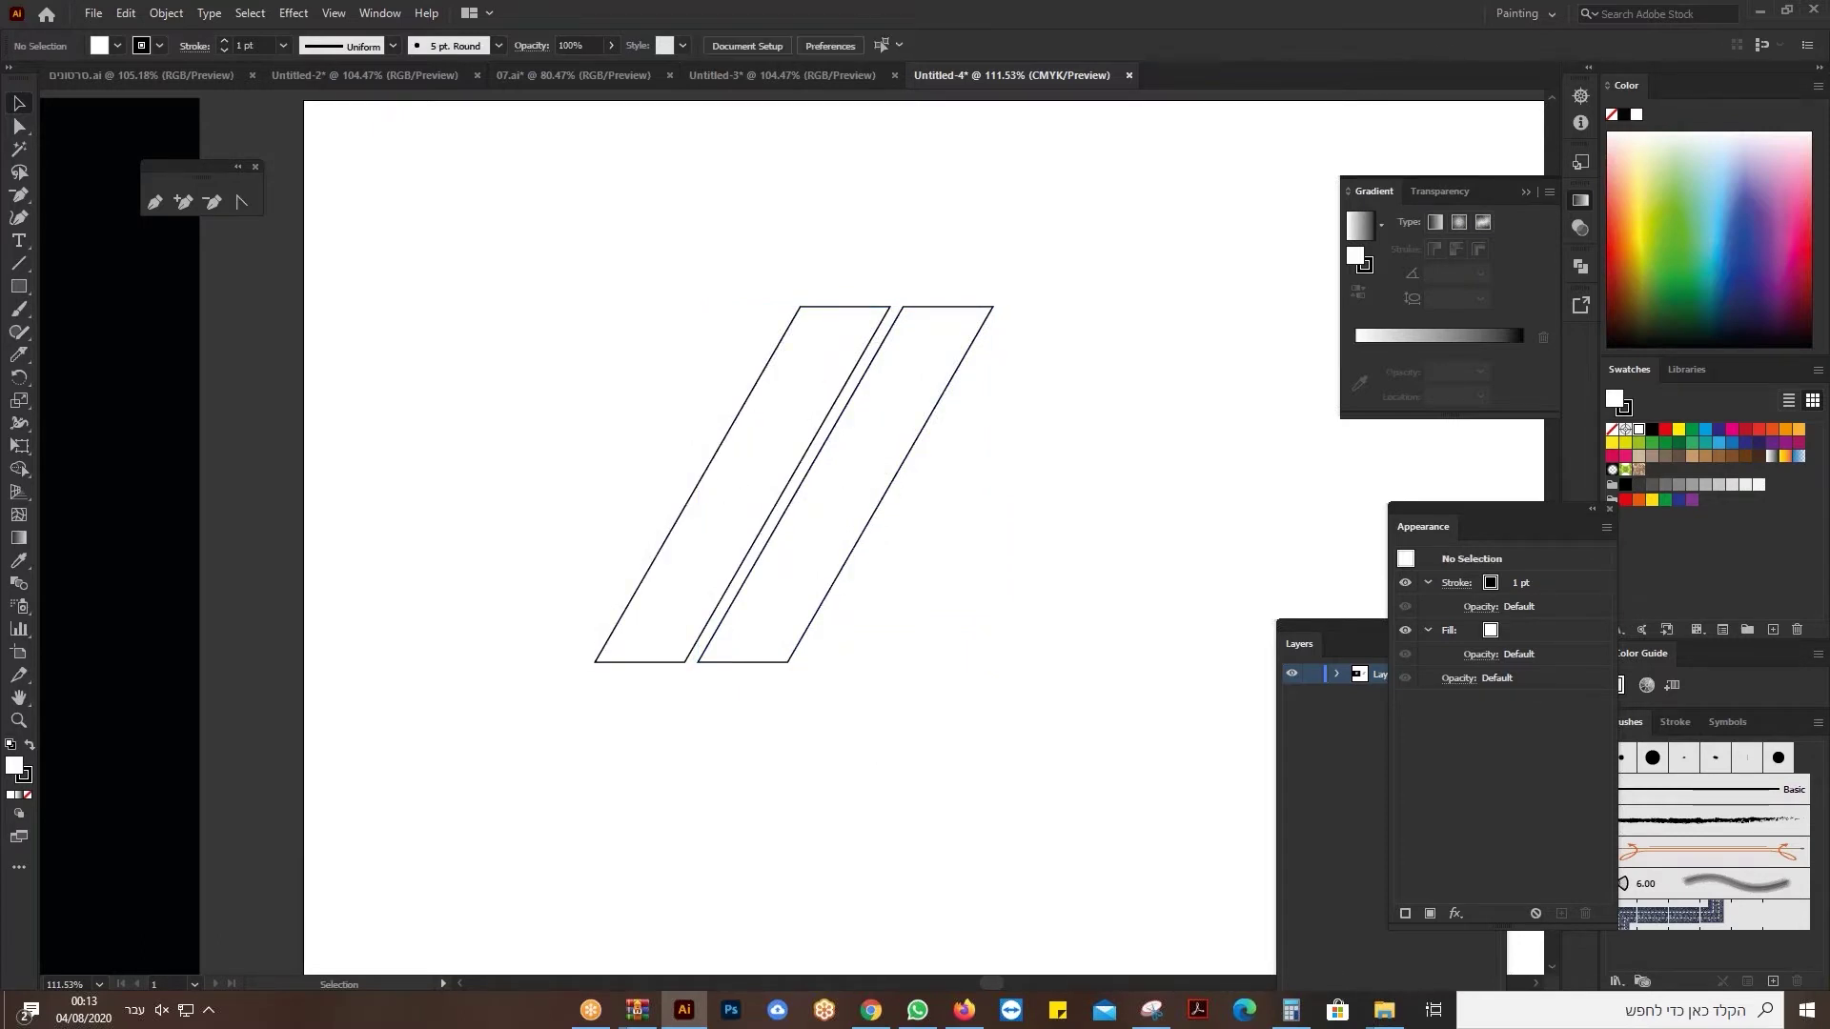
Show the gradient settings as a separate floating panel and make the white-to-black linear gradient the active fill.
click(1526, 192)
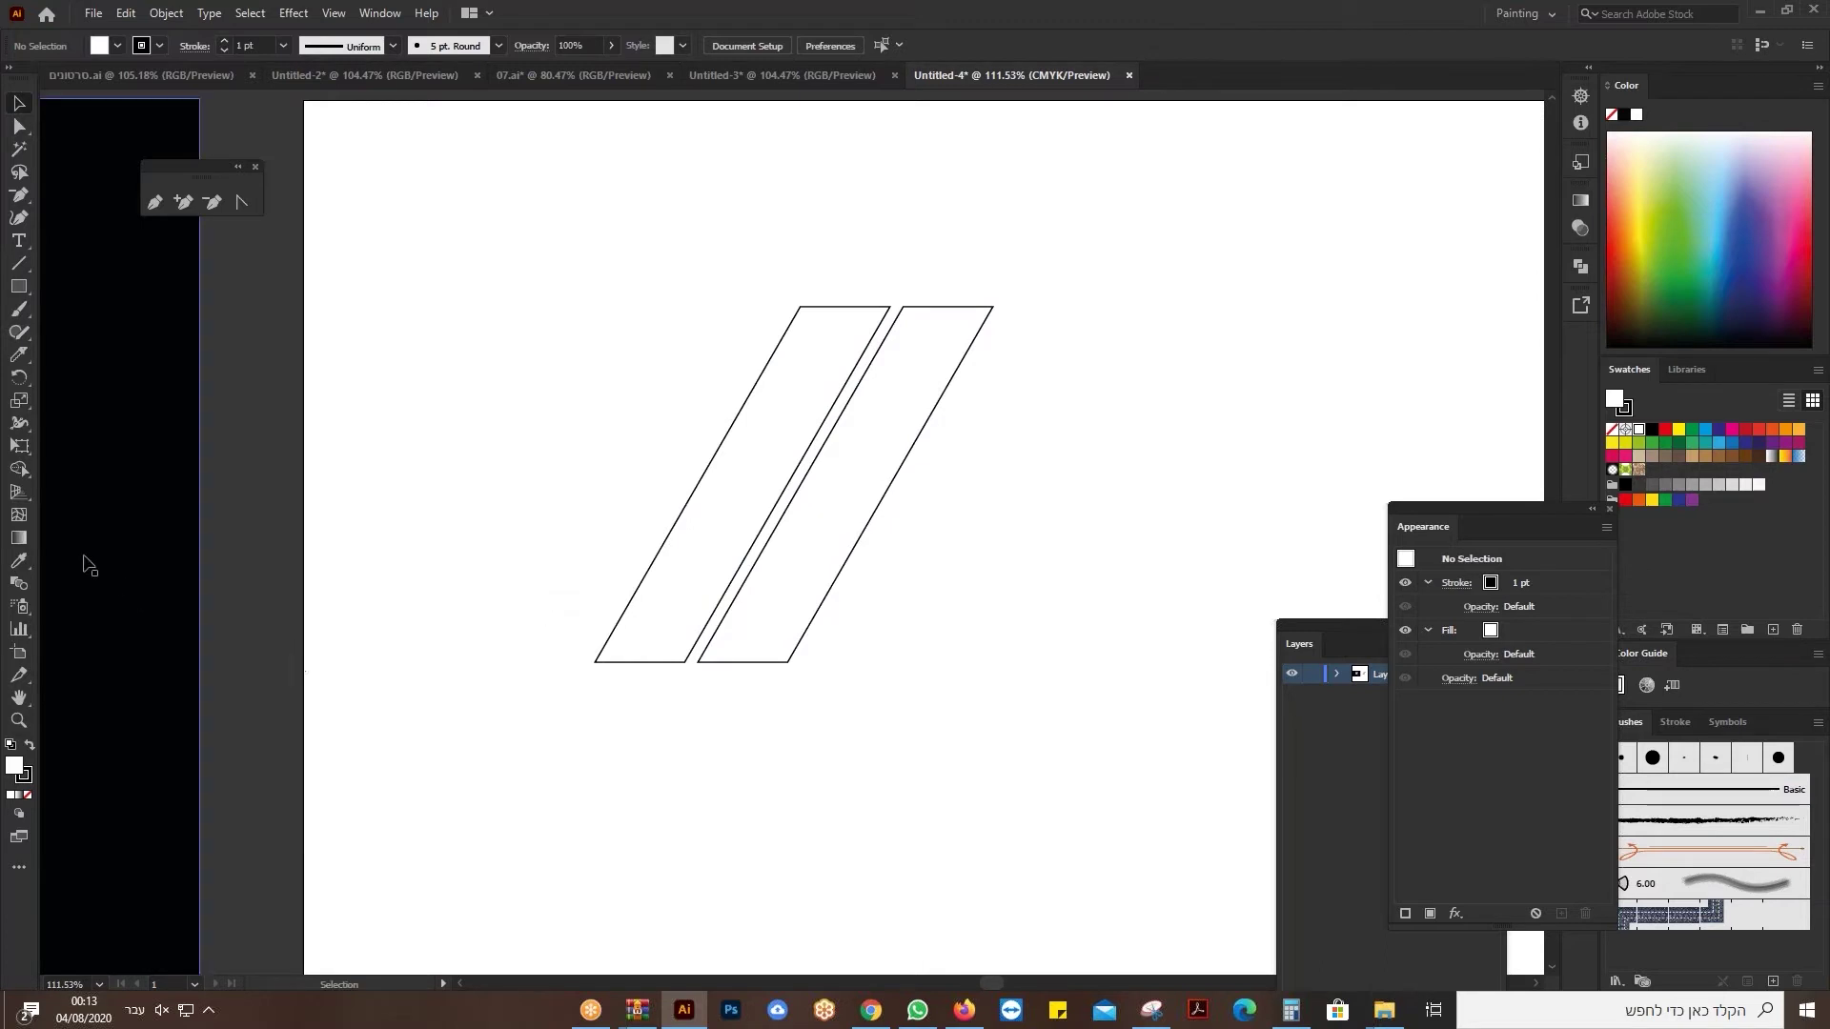
double_click(23, 541)
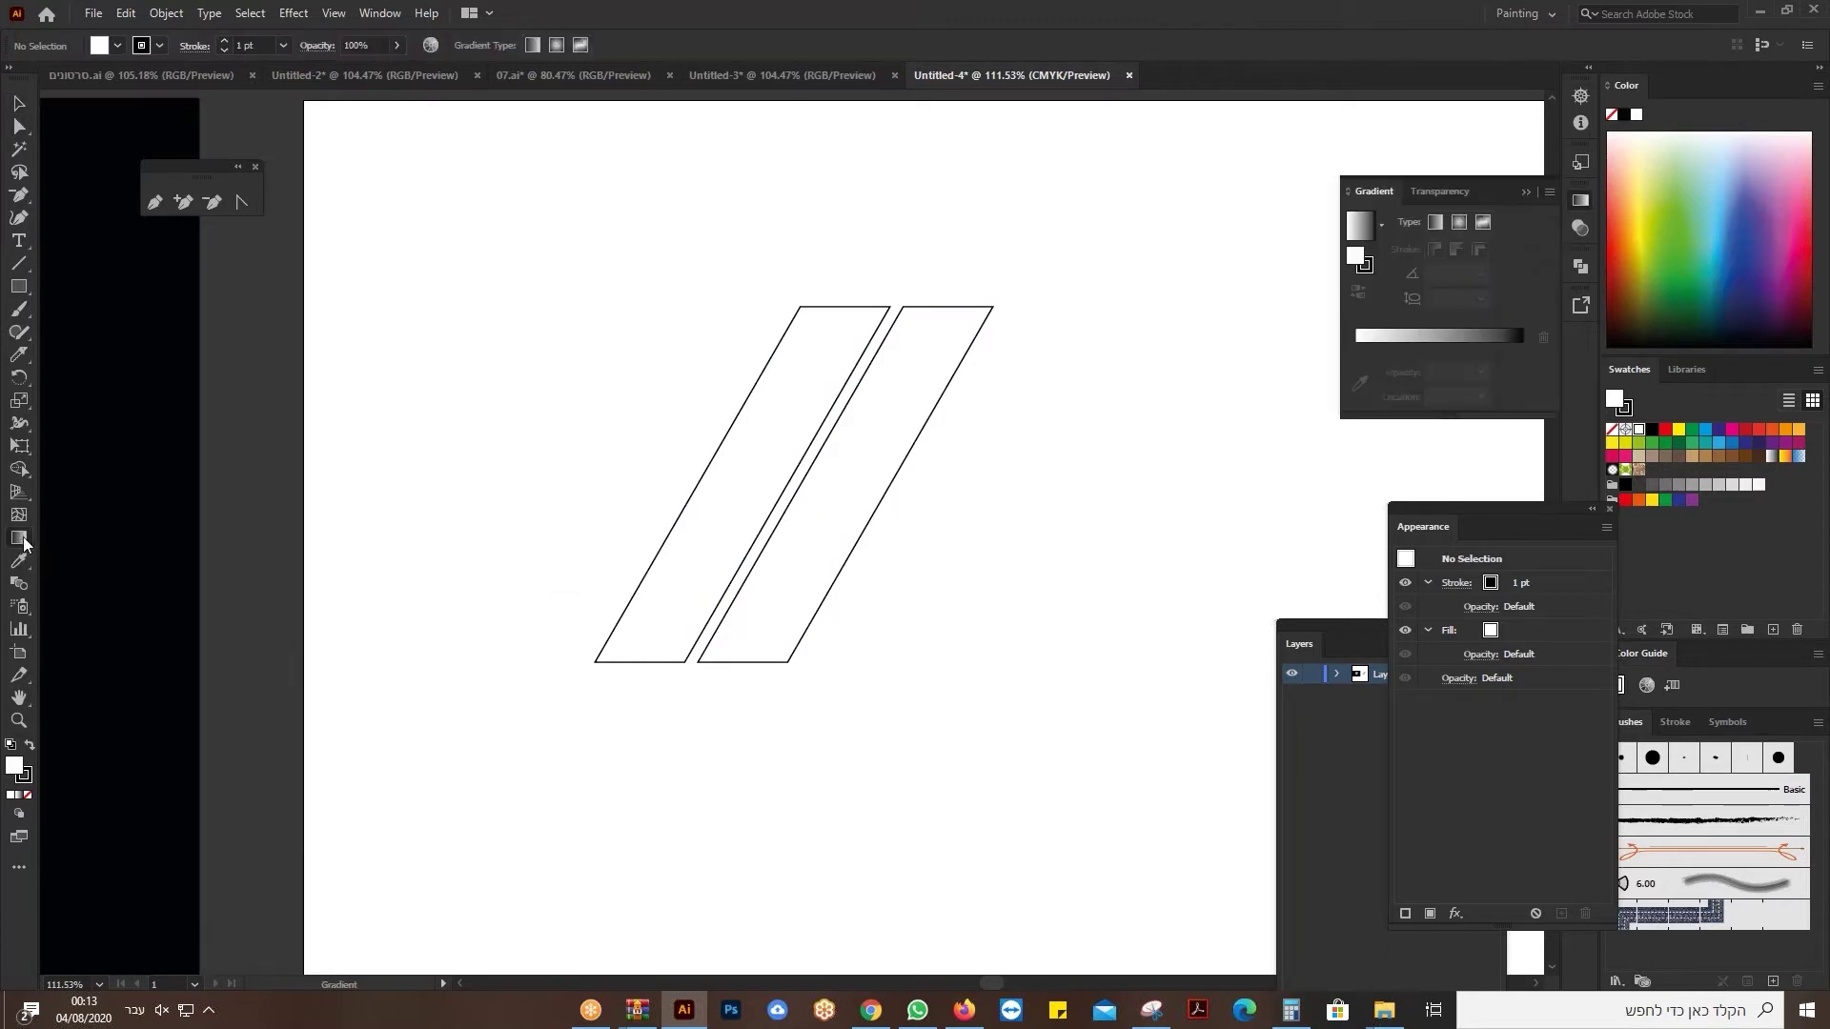
mouse_move(1374, 190)
mouse_down()
mouse_move(1168, 306)
mouse_move(1359, 165)
mouse_up()
click(1530, 191)
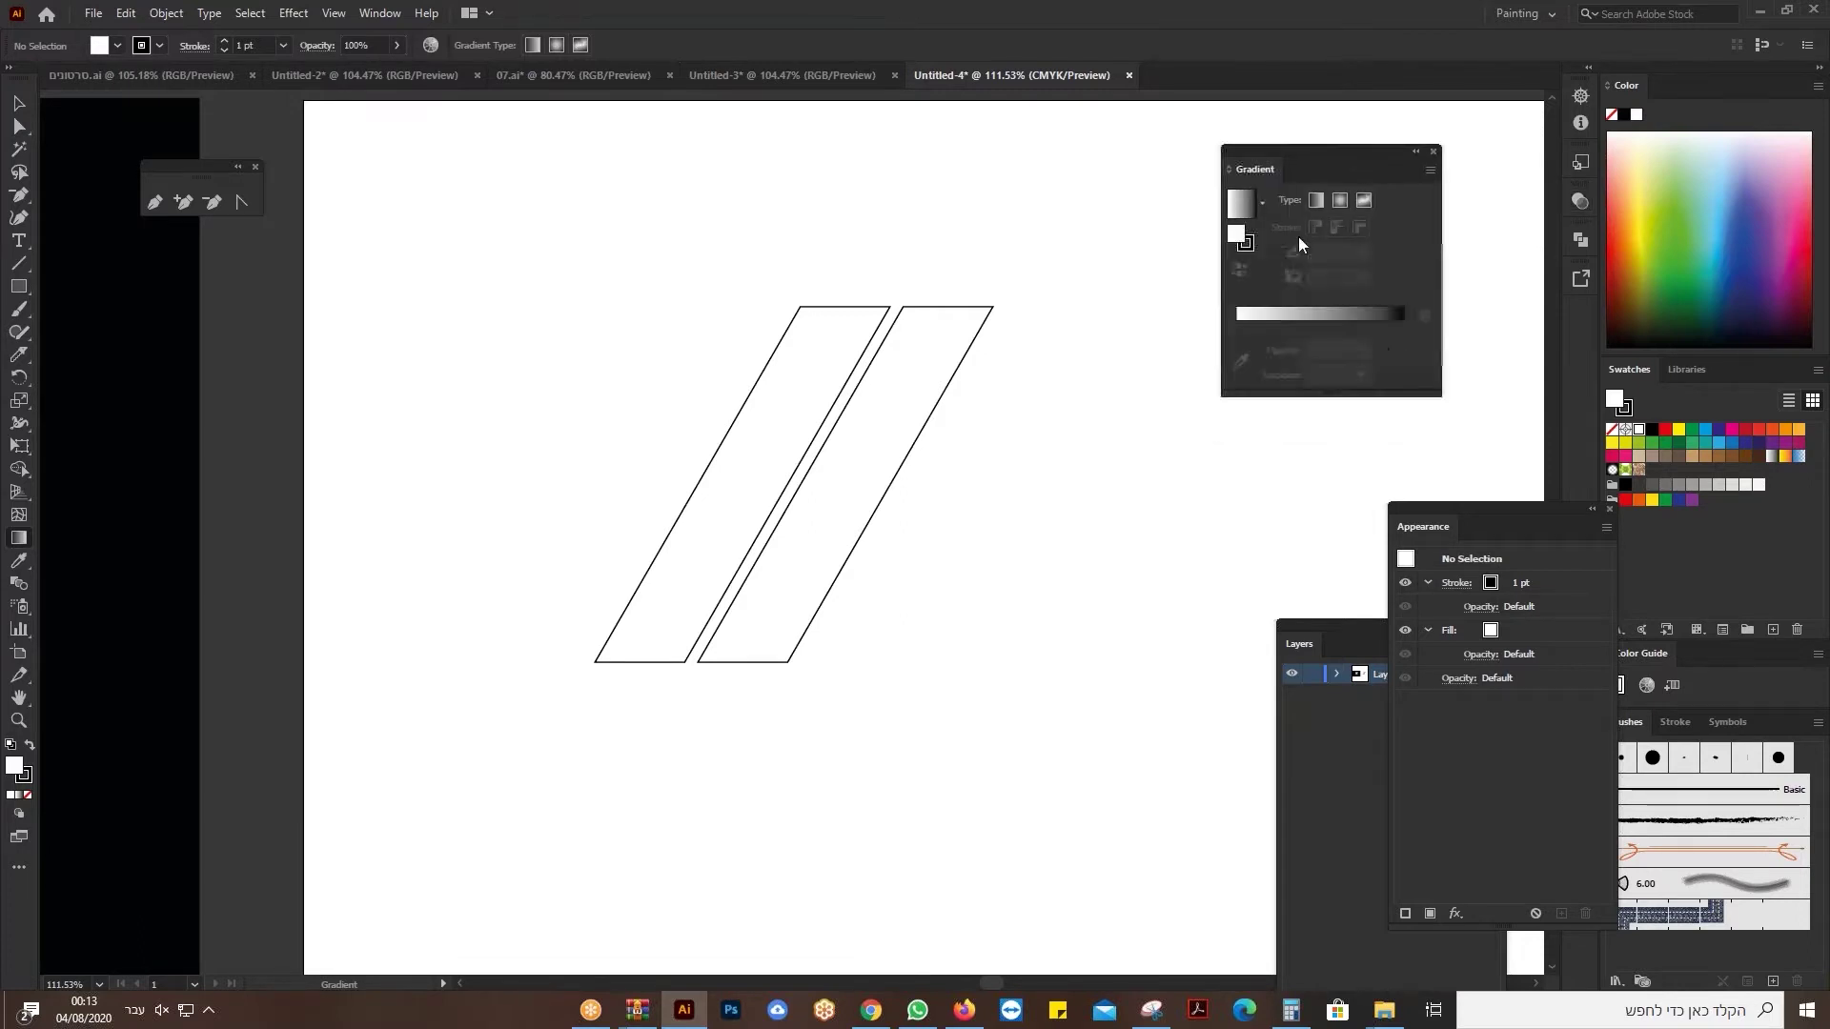
click(1239, 201)
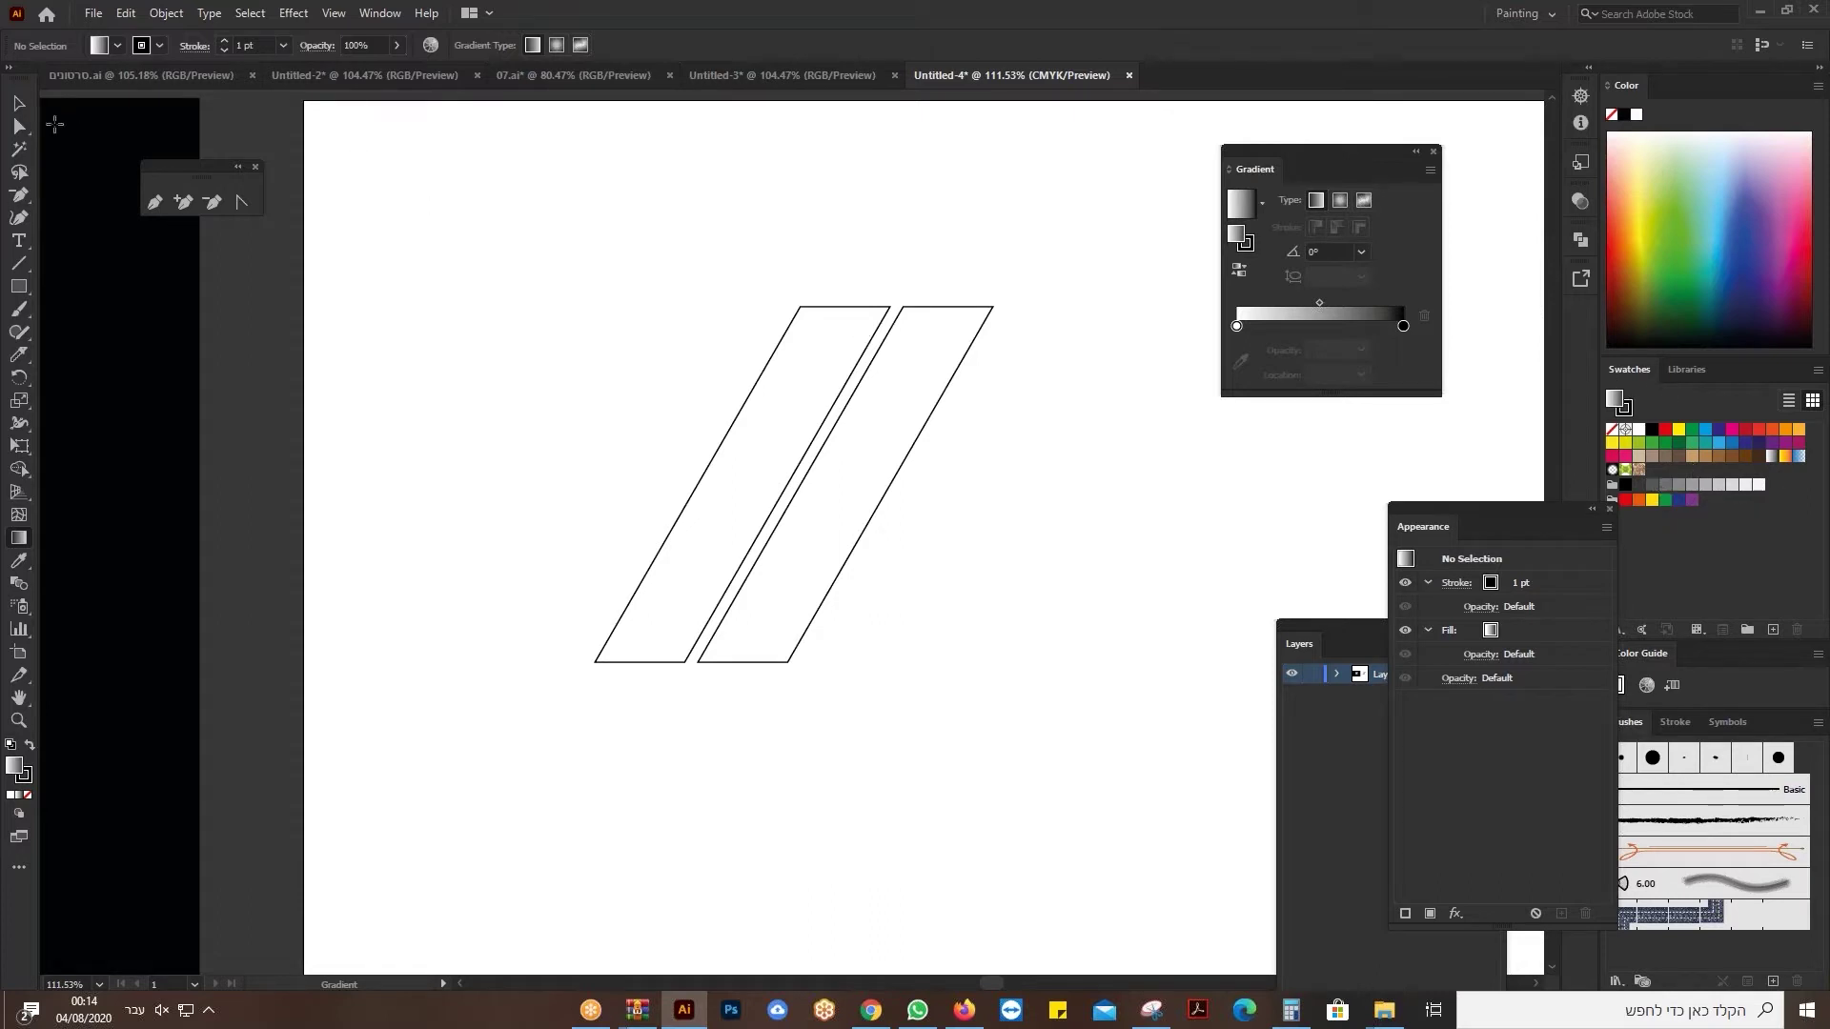
Fill both slanted shapes with the white-to-black linear gradient swatch after trying a solid blue.
click(19, 103)
drag(664, 398, 947, 530)
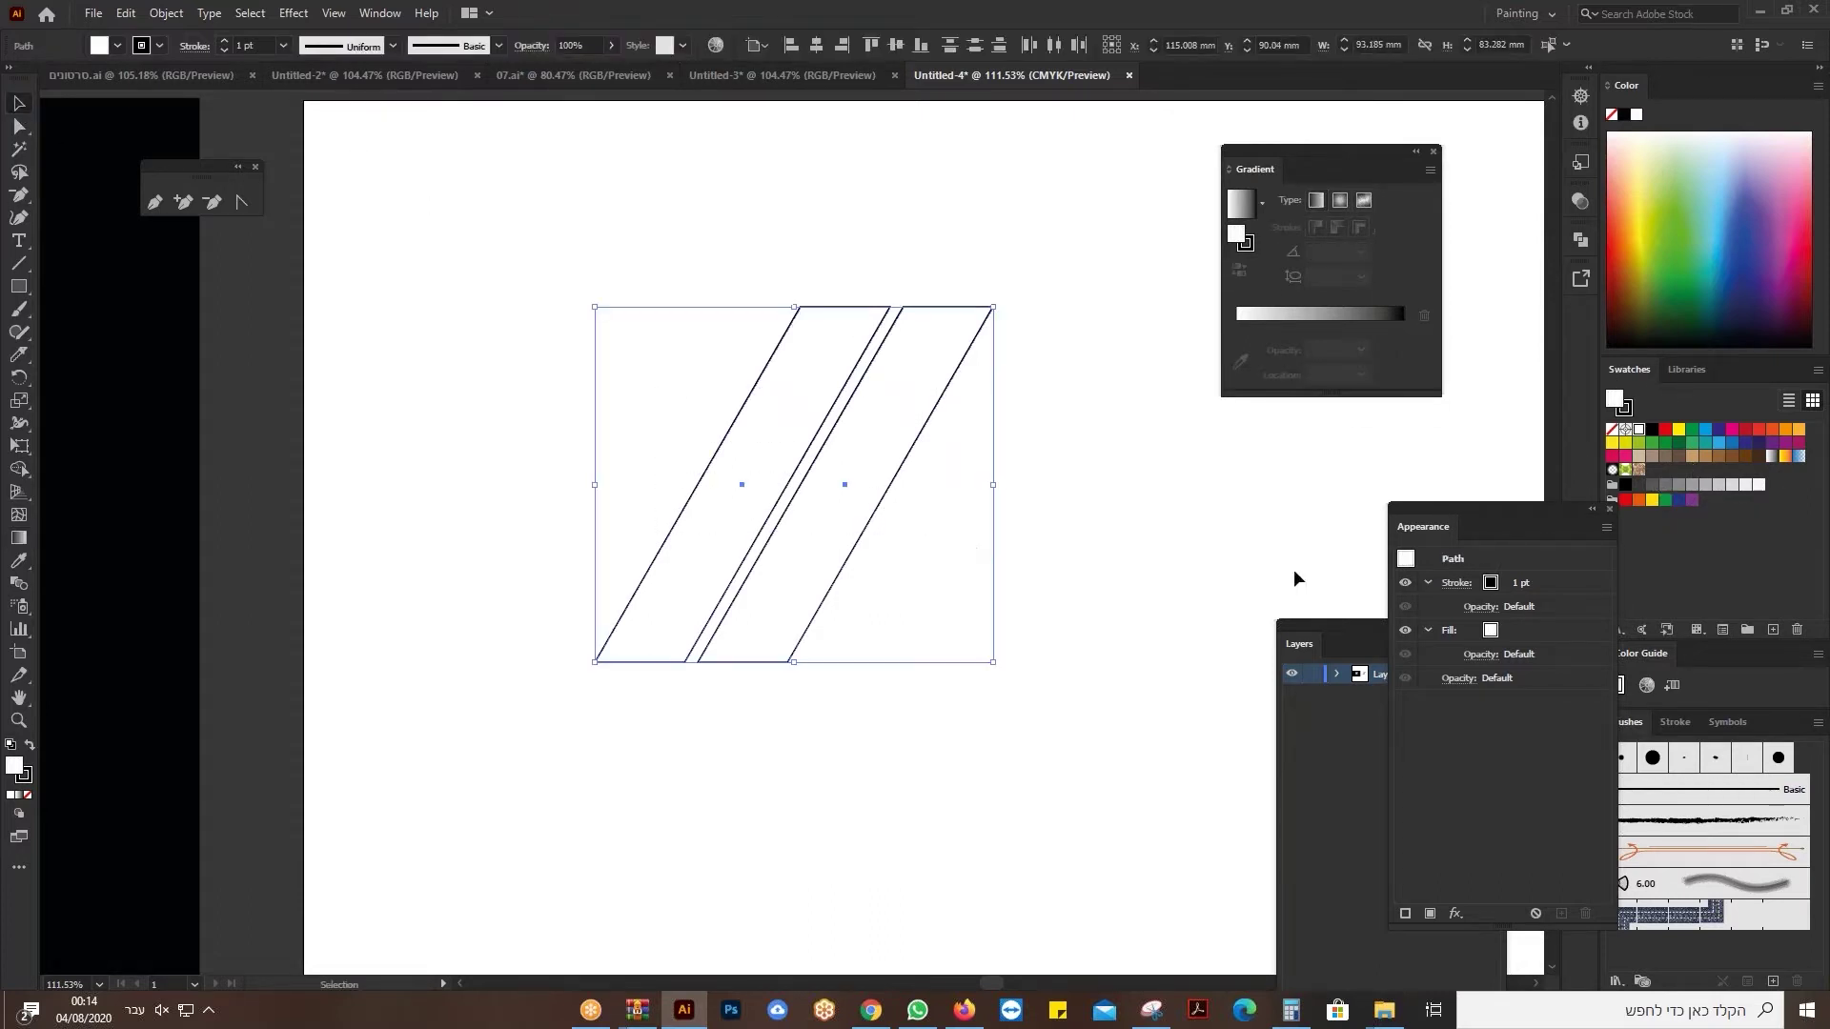
click(1732, 443)
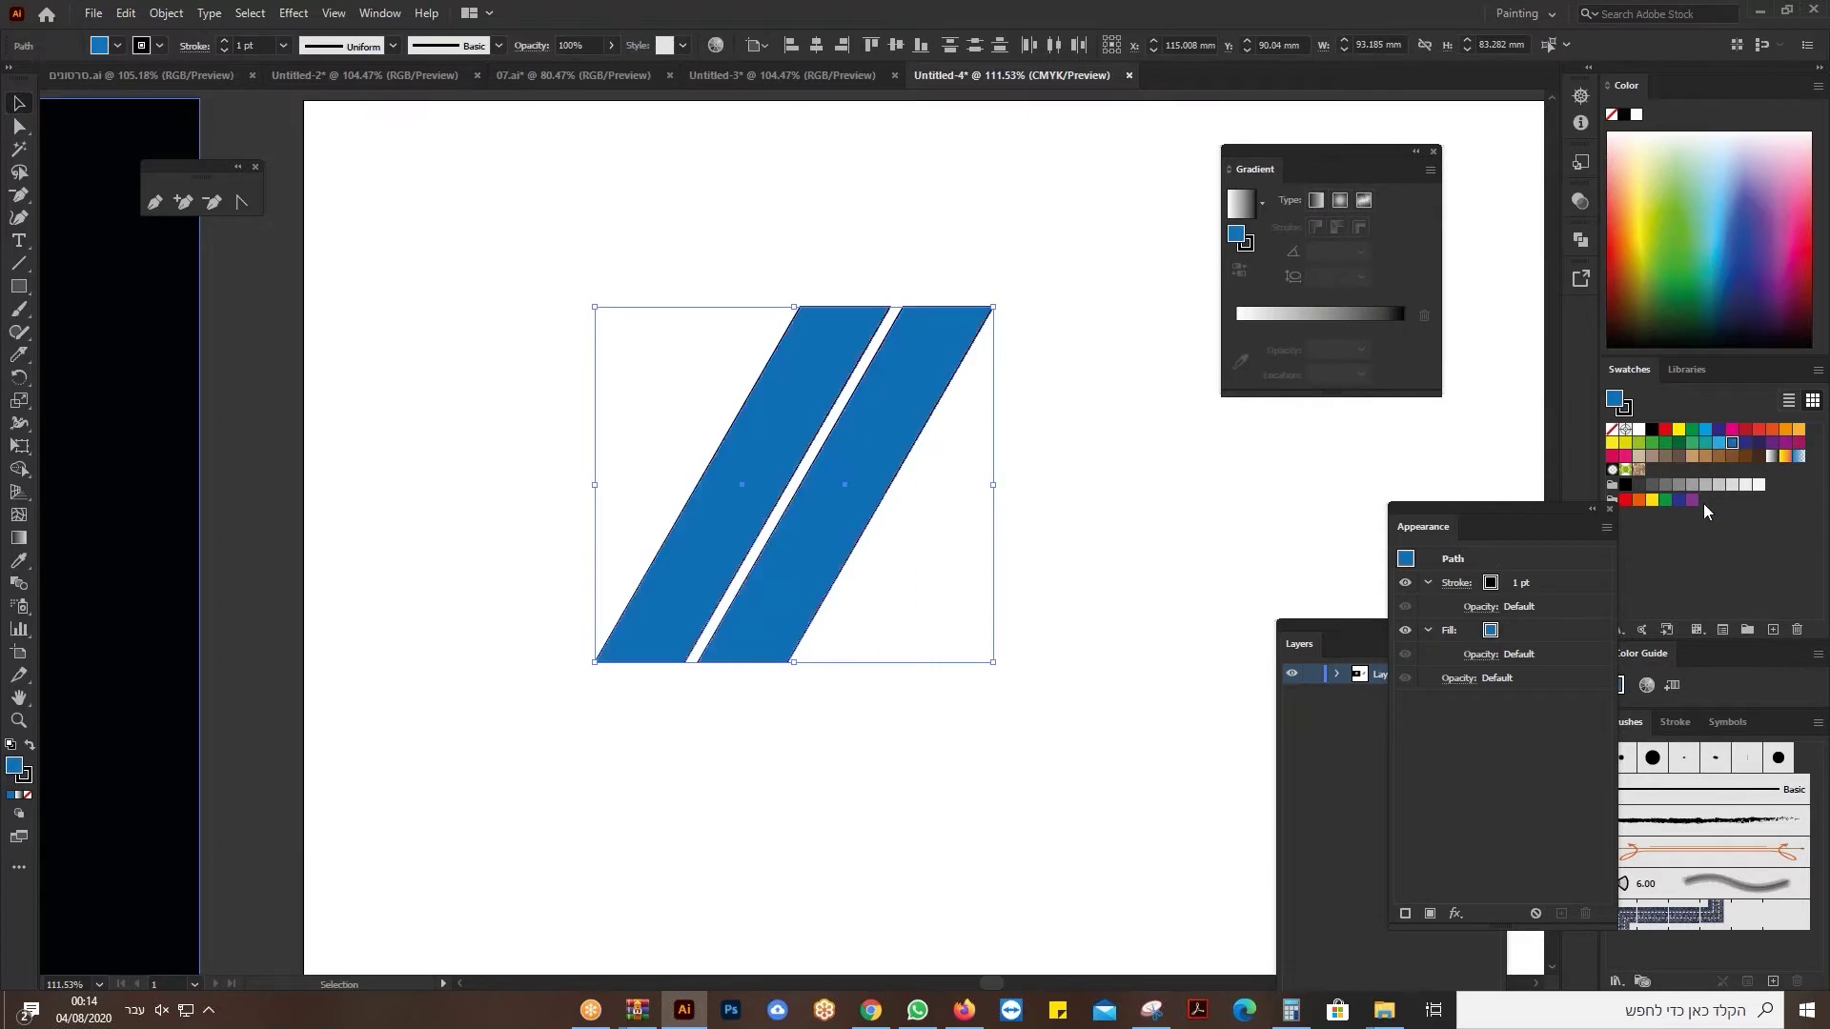
click(1771, 458)
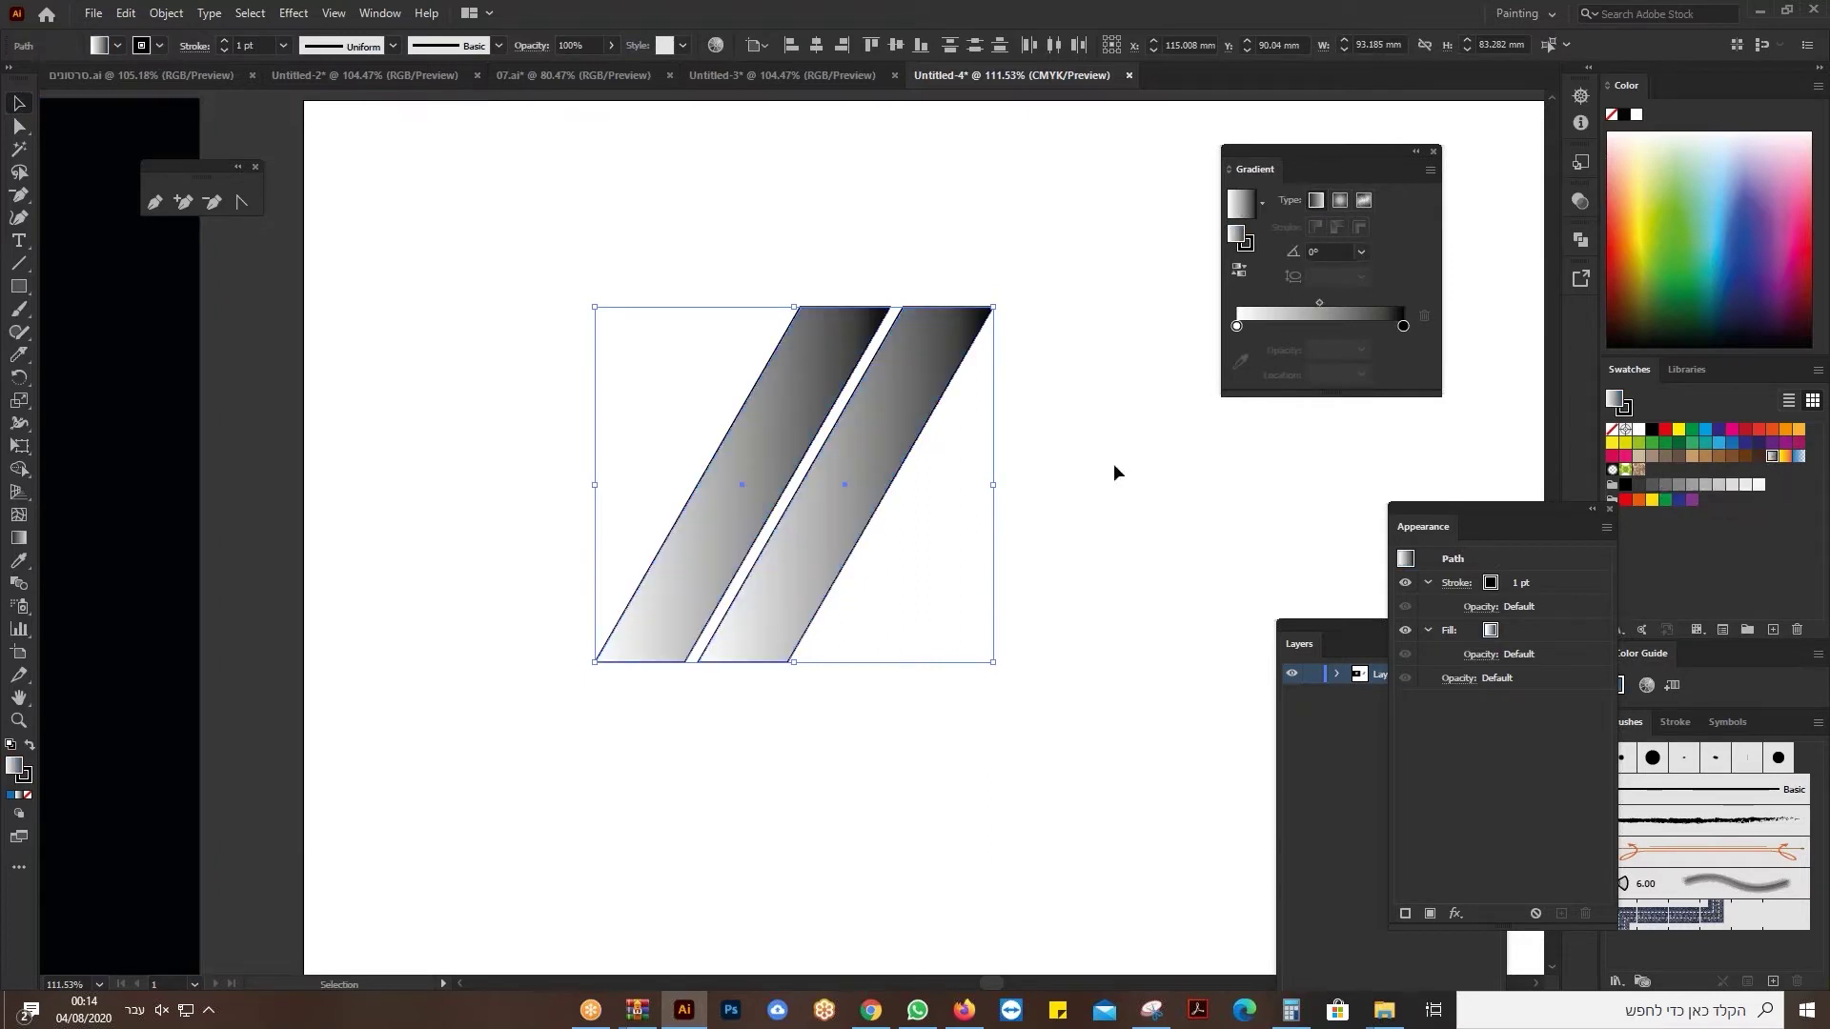
Remove the black stroke from both gradient-filled shapes and make the fill the active attribute again.
drag(1073, 605, 672, 363)
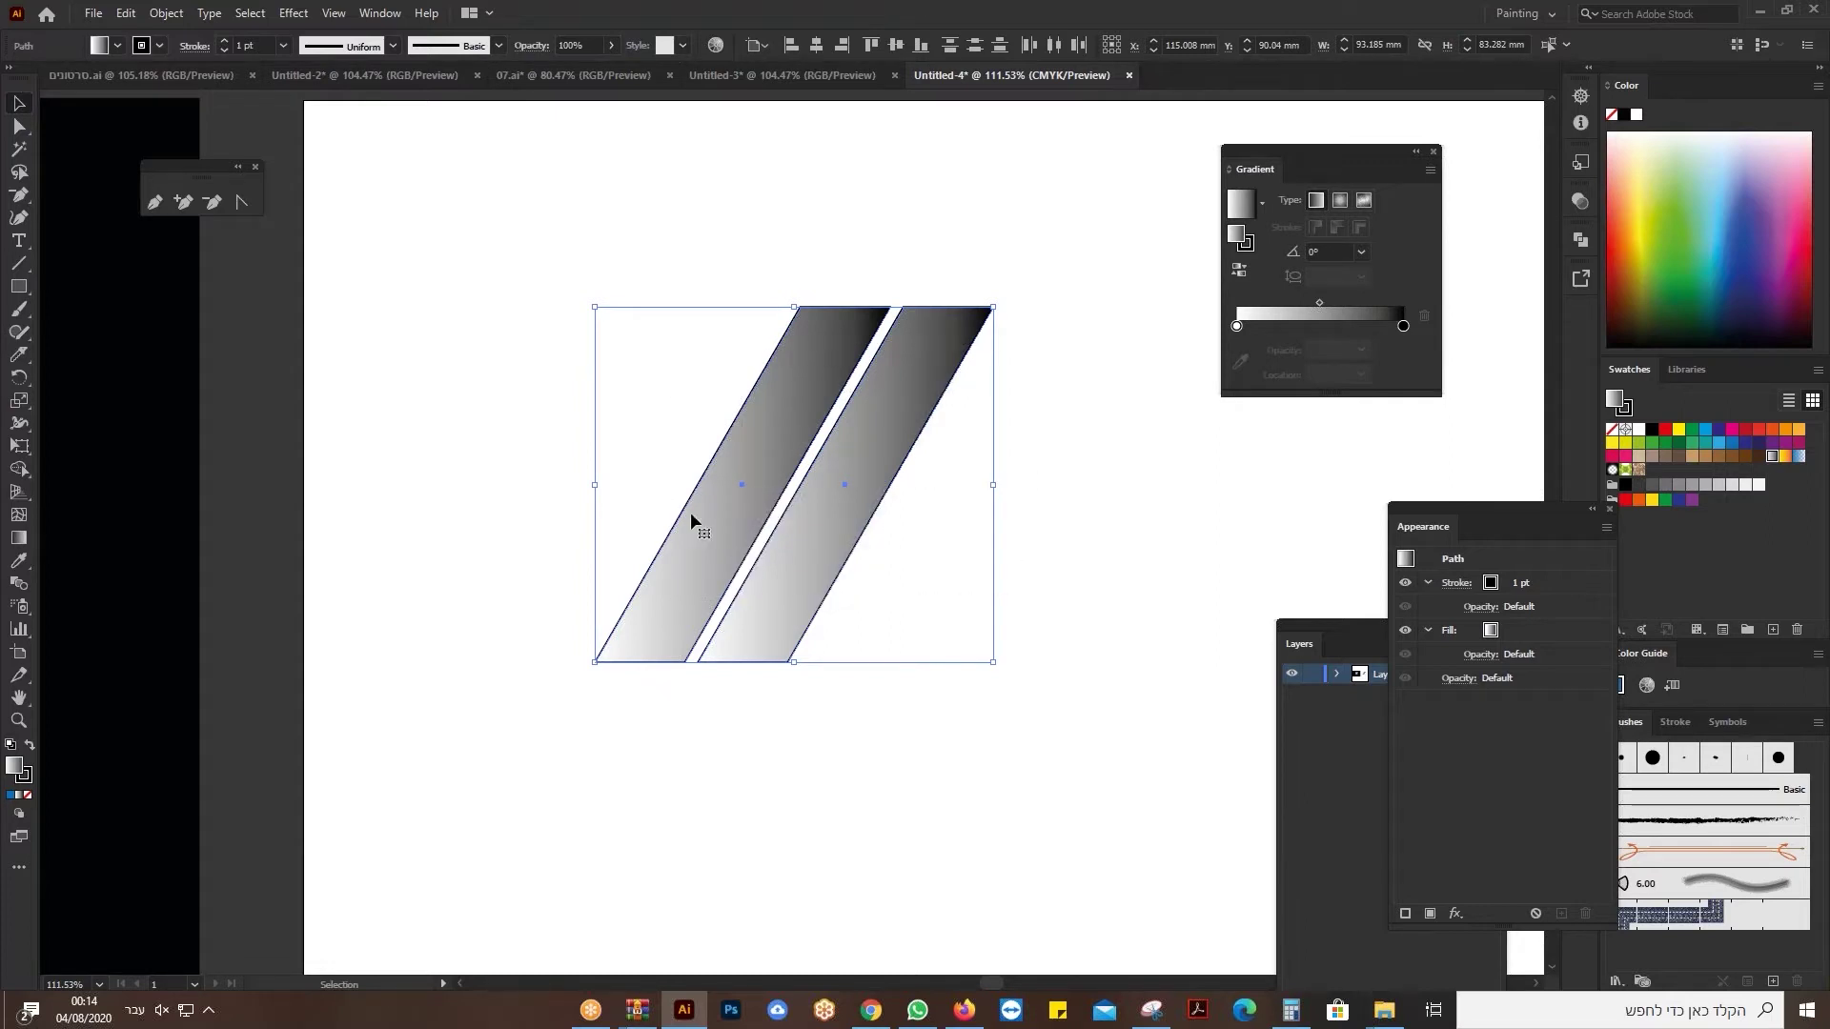
click(31, 781)
click(29, 797)
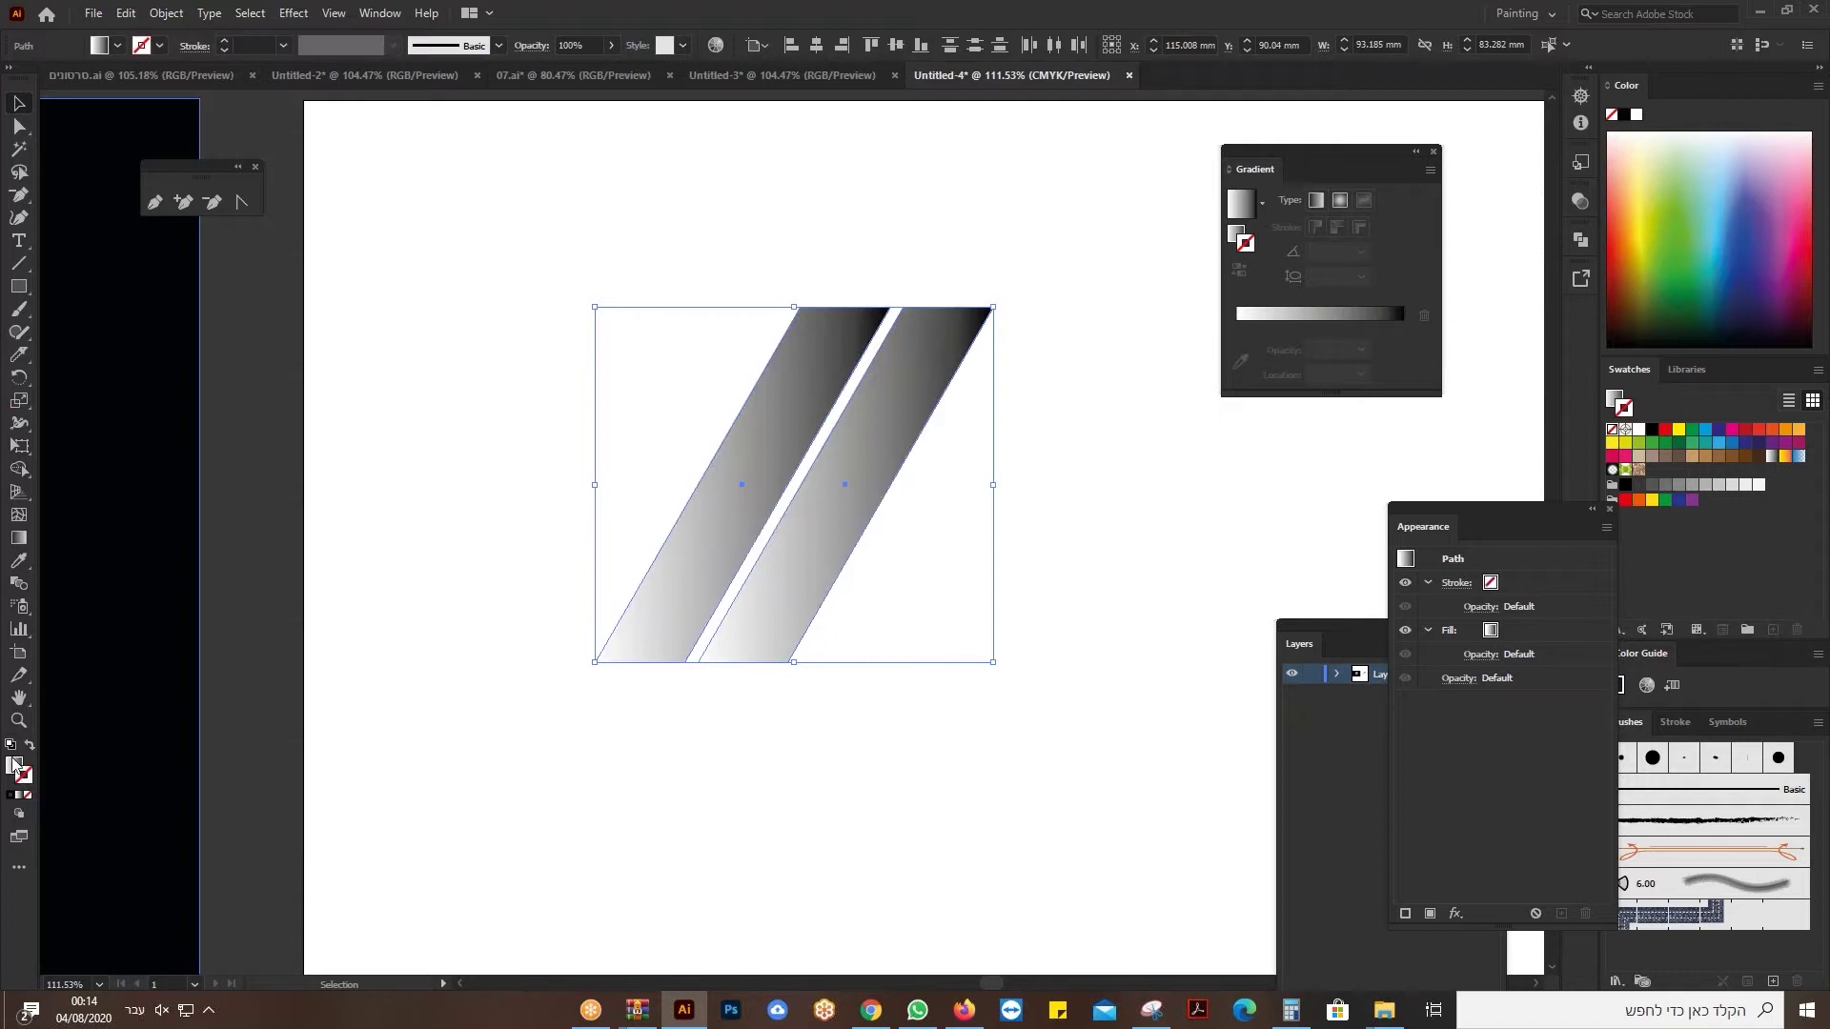
click(14, 765)
click(469, 545)
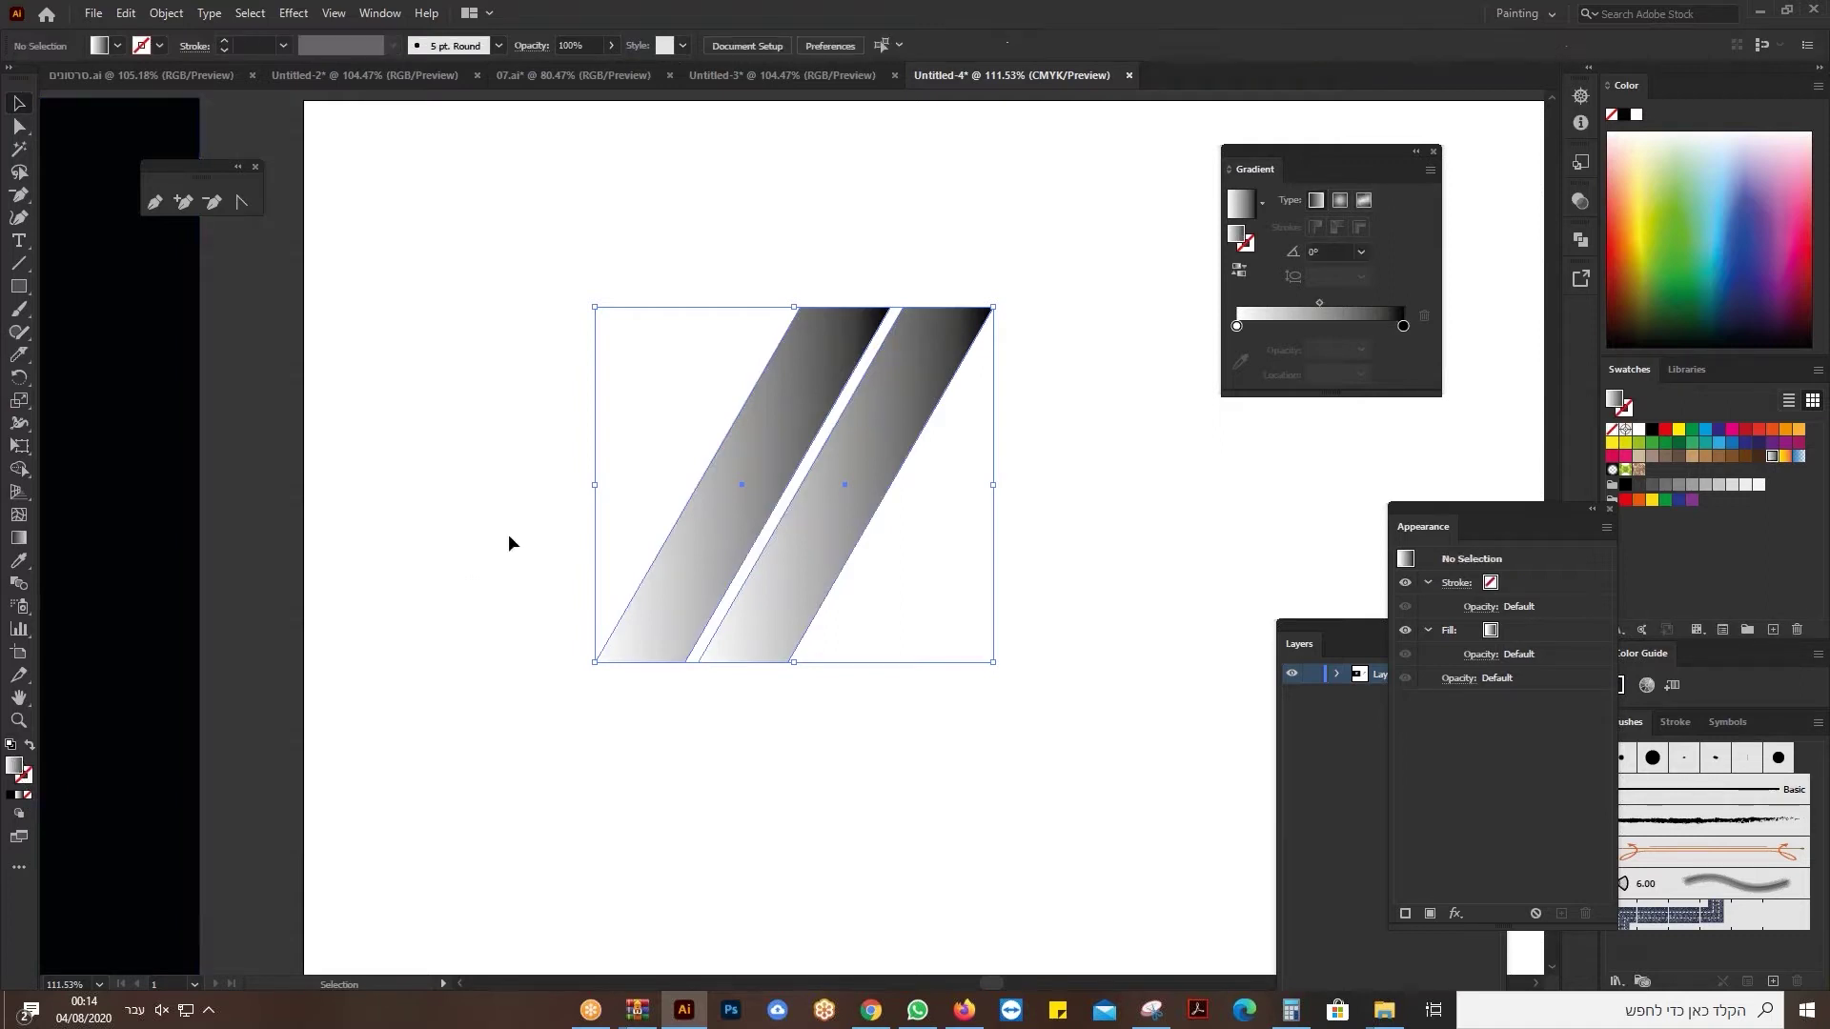
Apply a Drop Shadow to both shapes with Multiply mode, 75% opacity, 2.469 mm X and Y offsets and 1.764 mm blur.
drag(608, 345, 921, 544)
click(295, 13)
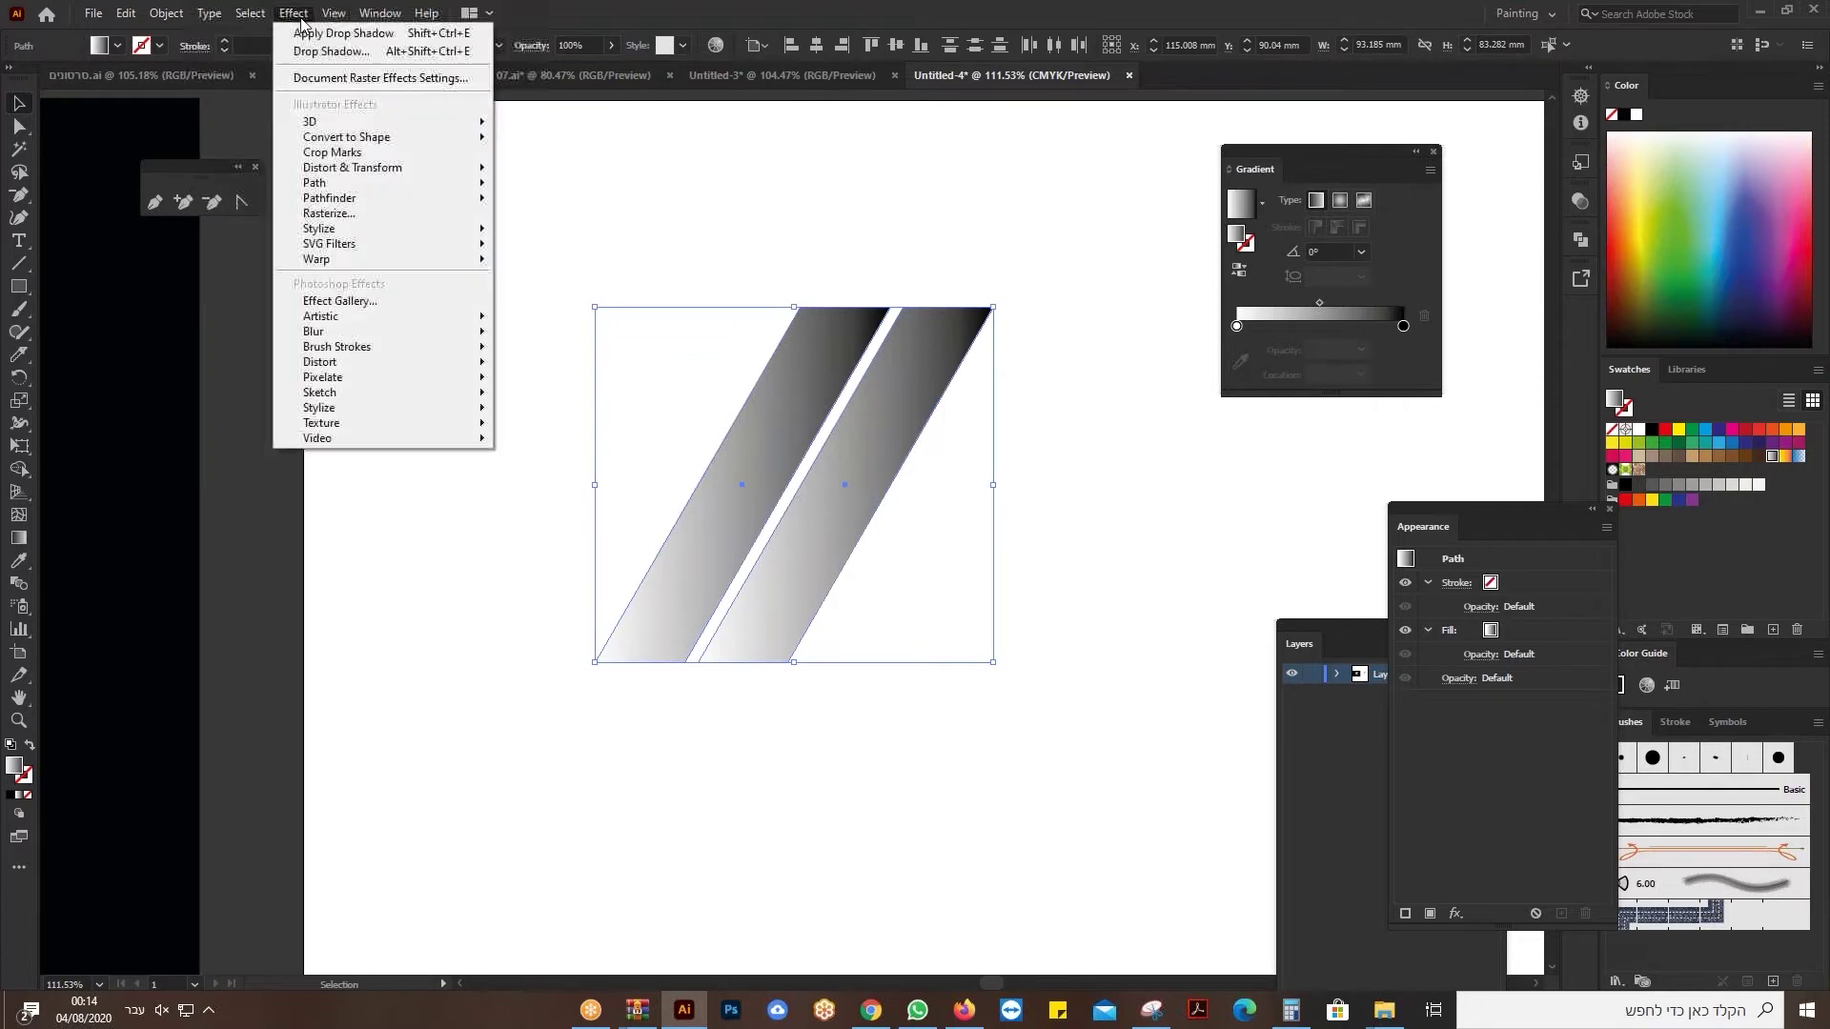
mouse_move(319, 233)
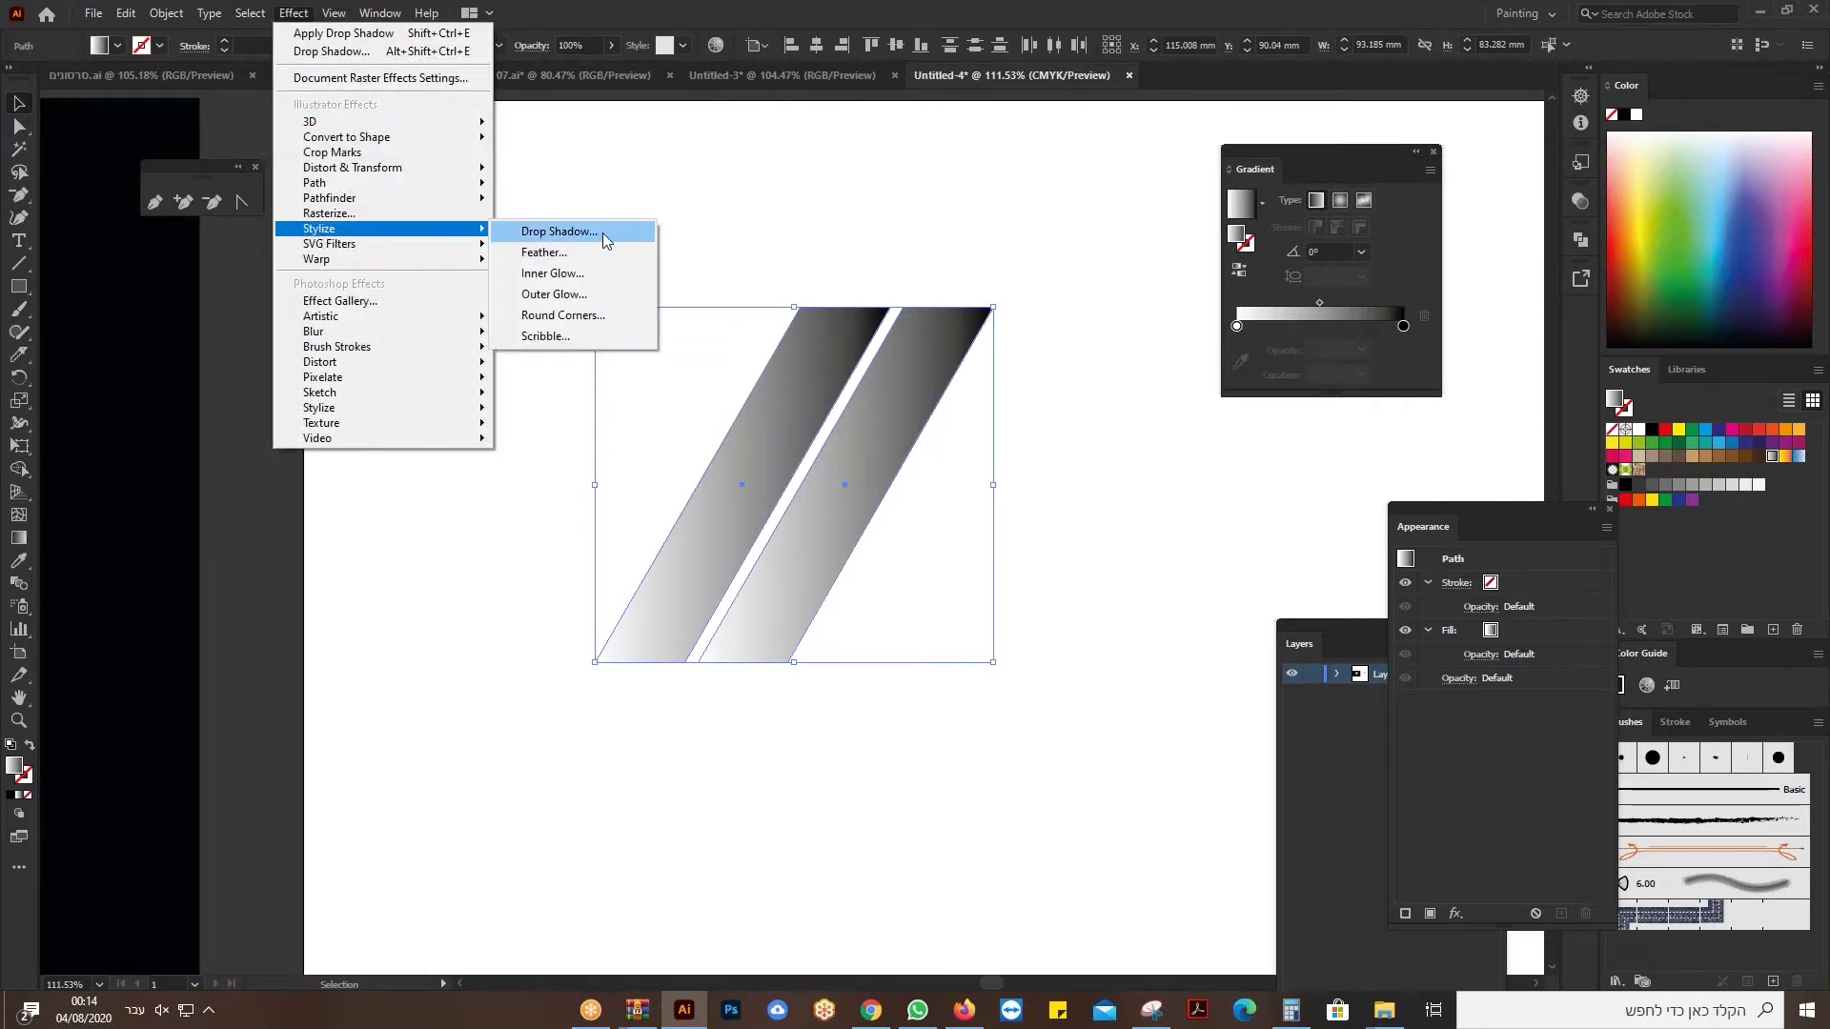
click(602, 234)
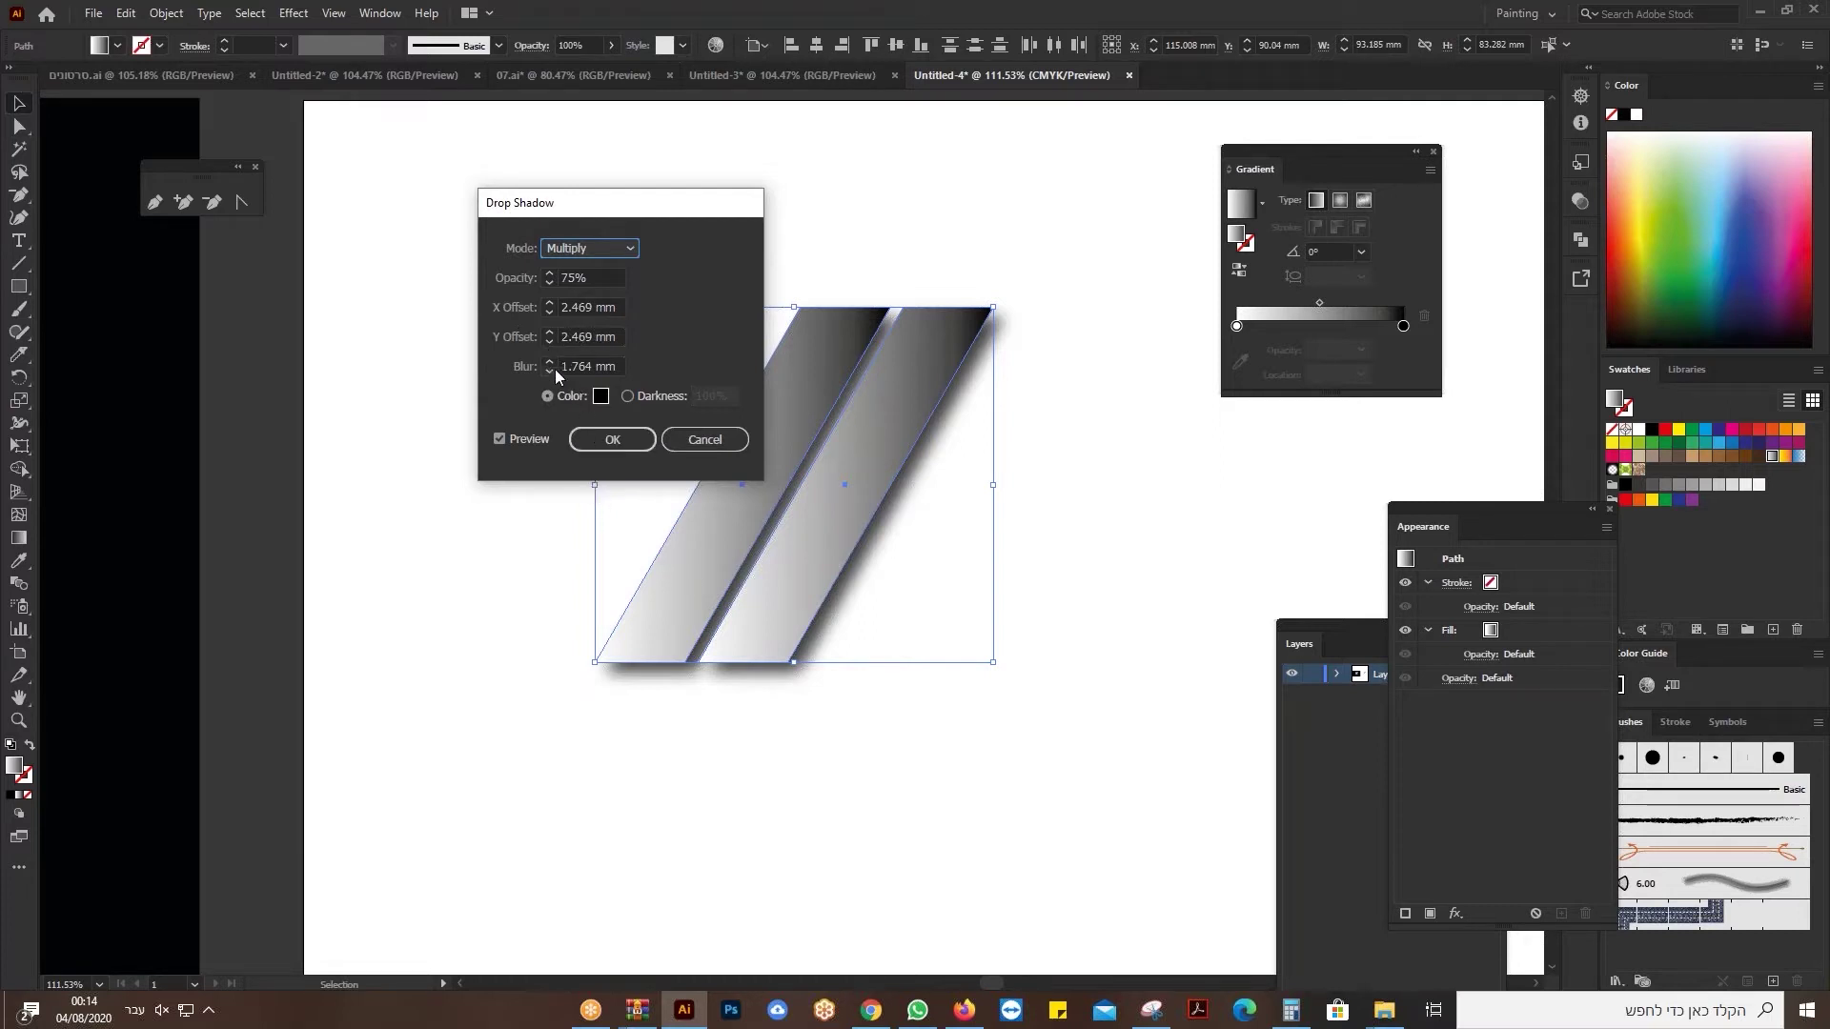
click(607, 444)
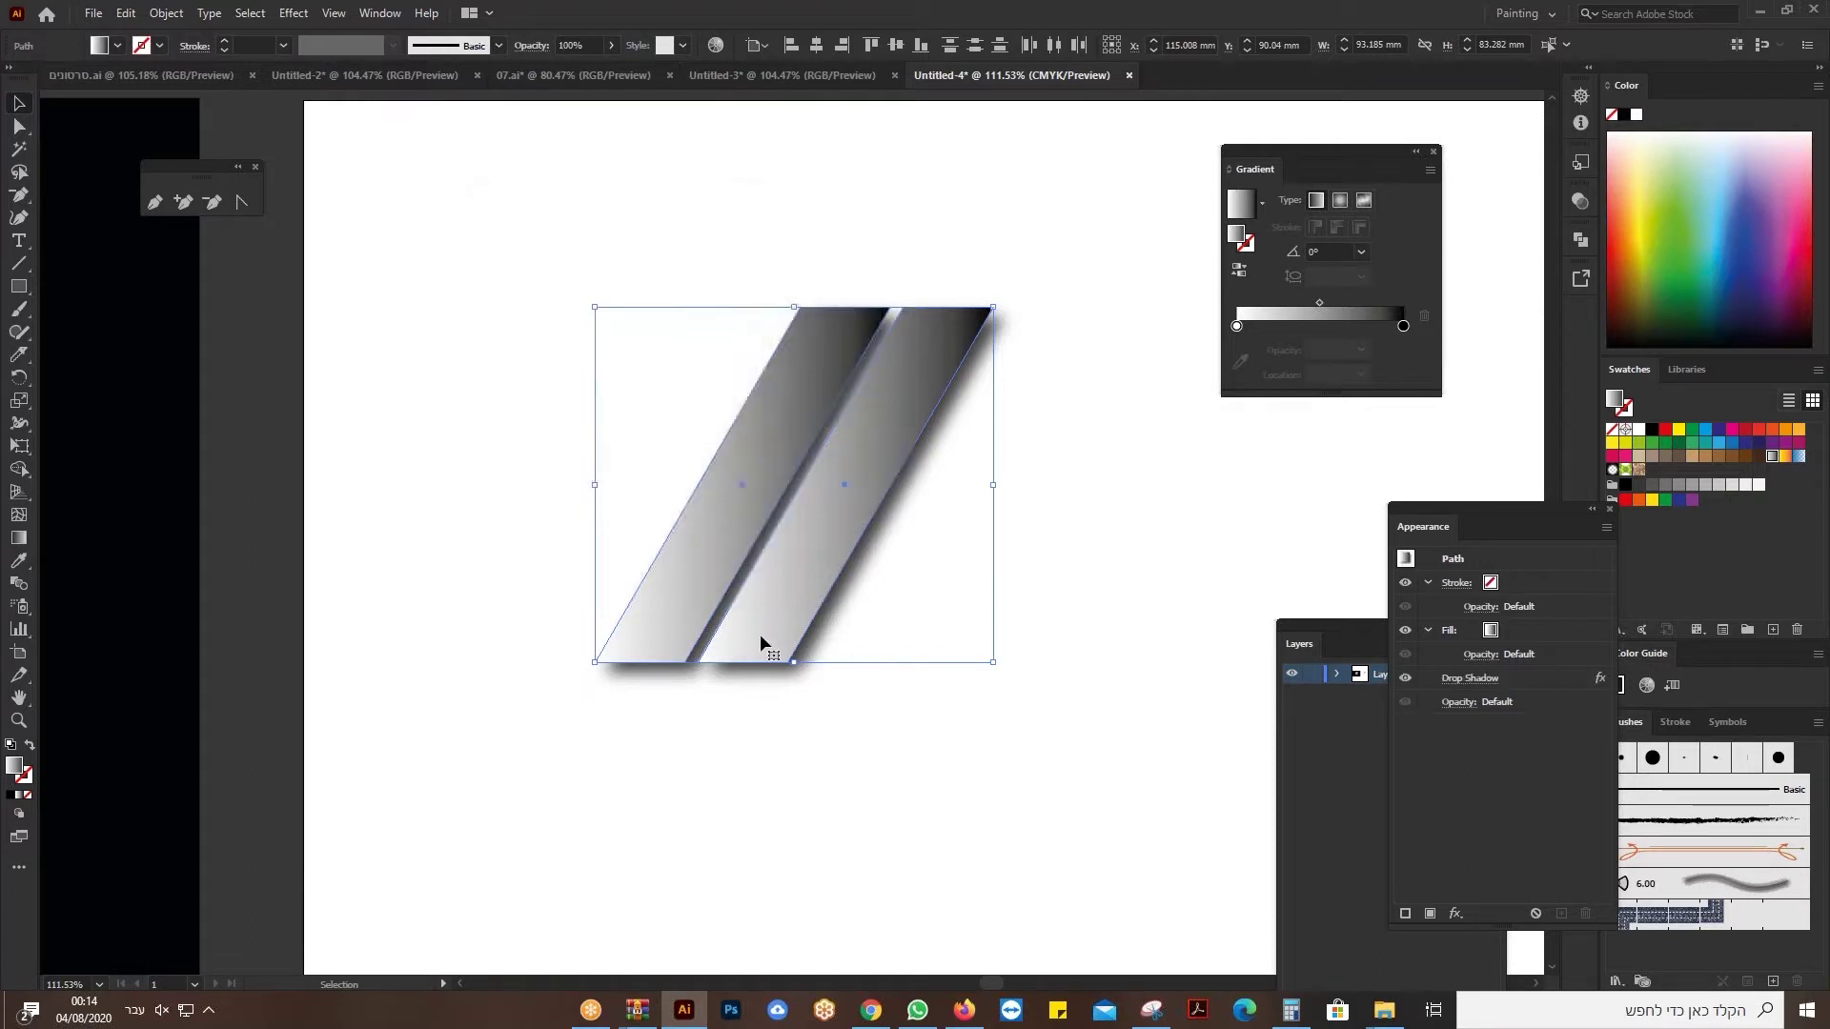
Group the two slanted bars and move the group about 19 mm to the right.
scroll(449, 621, left, 10)
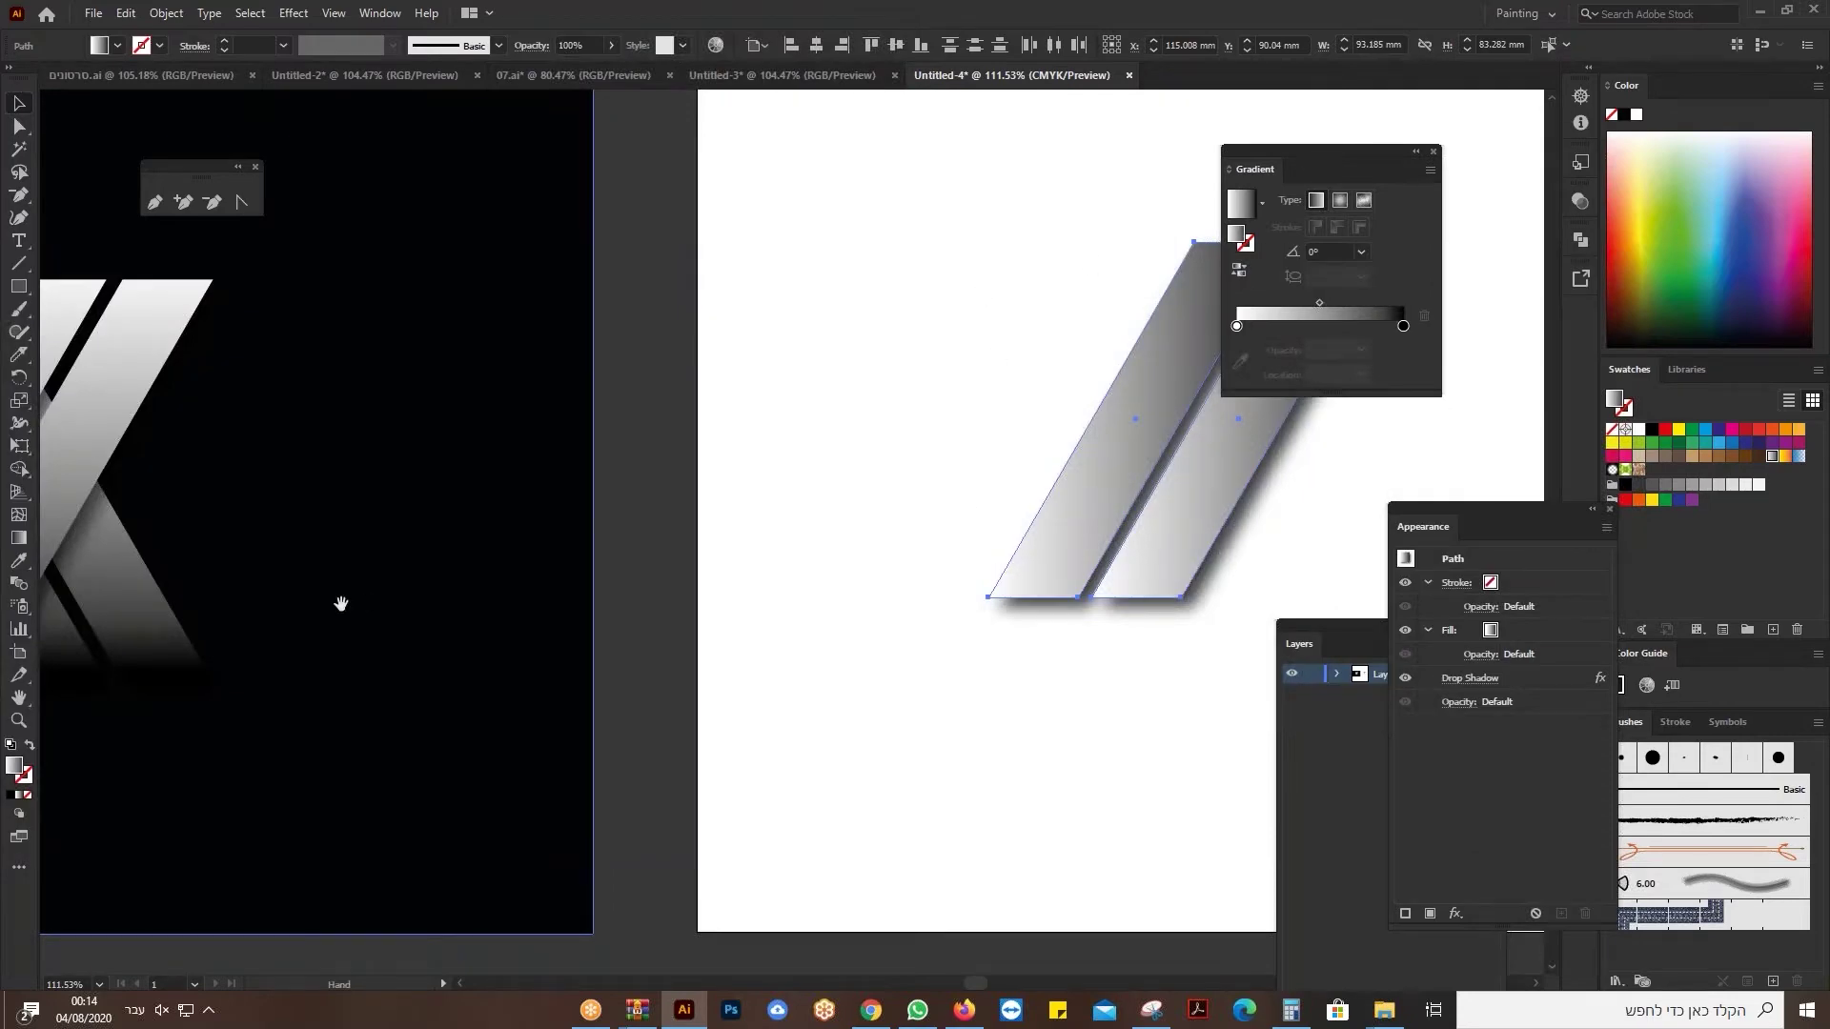
scroll(724, 658, left, 10)
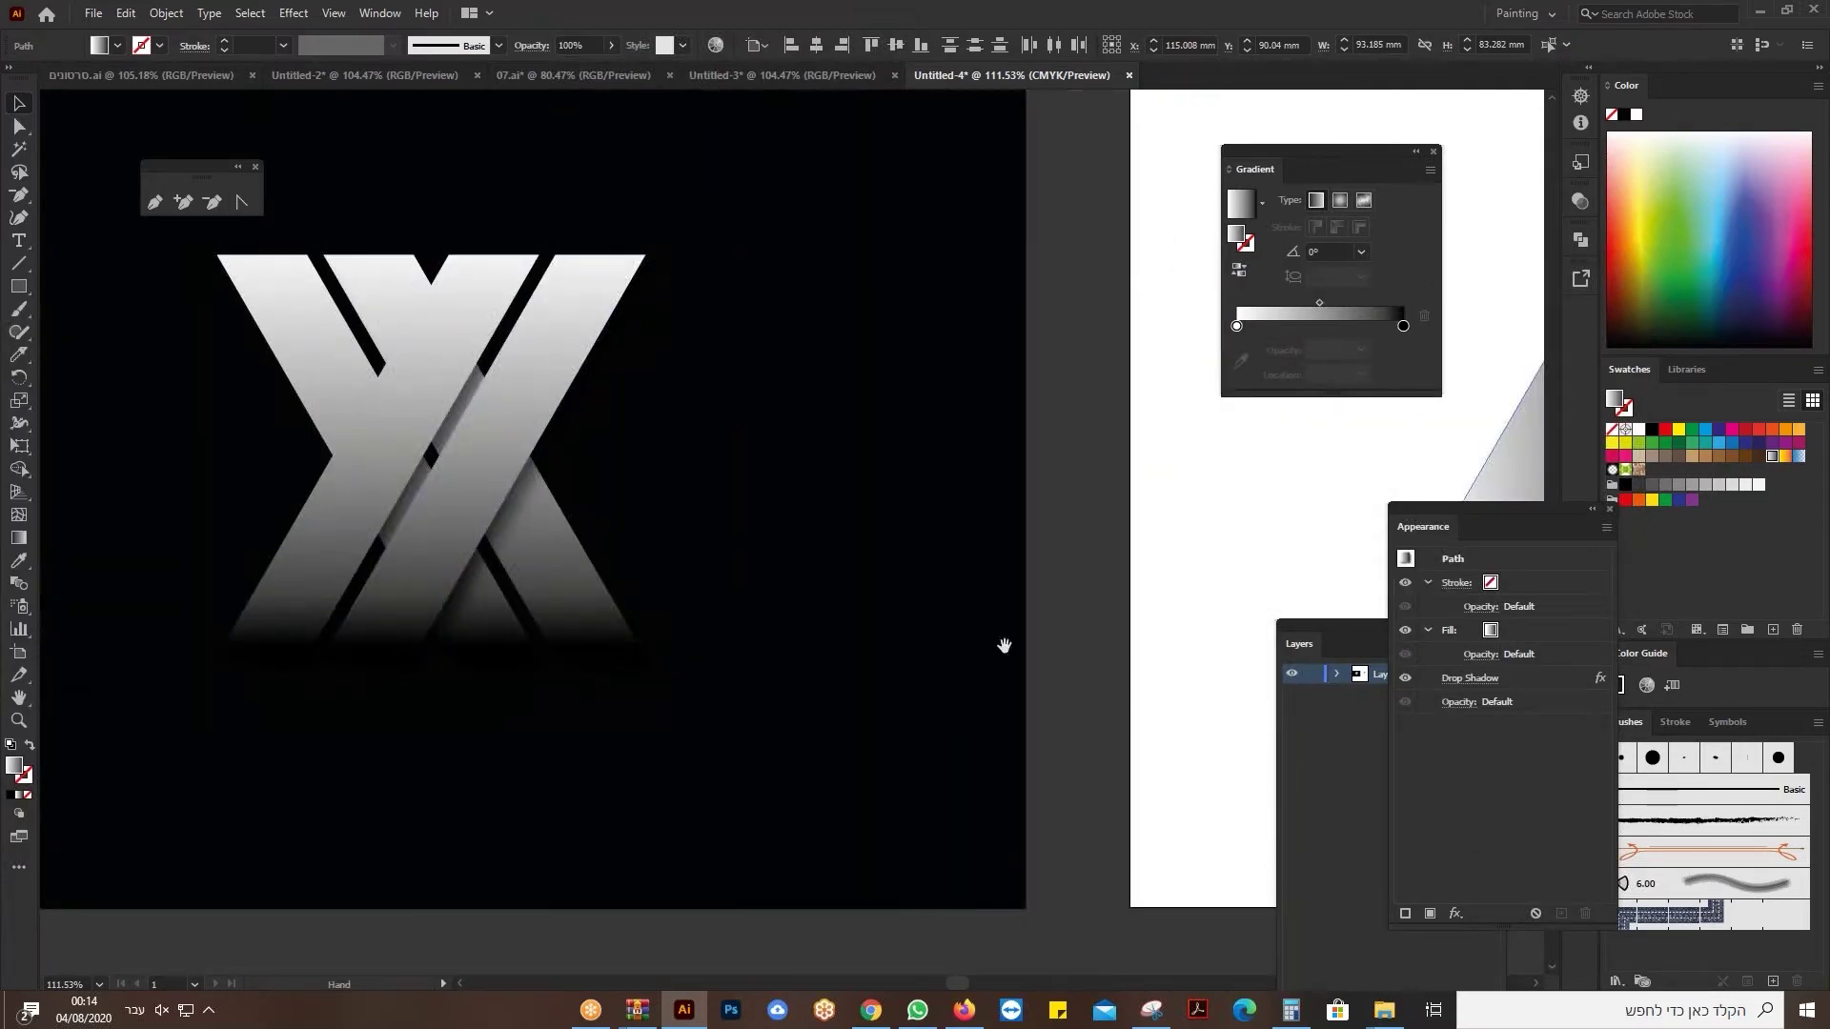
drag(848, 648, 834, 649)
scroll(834, 649, right, 20)
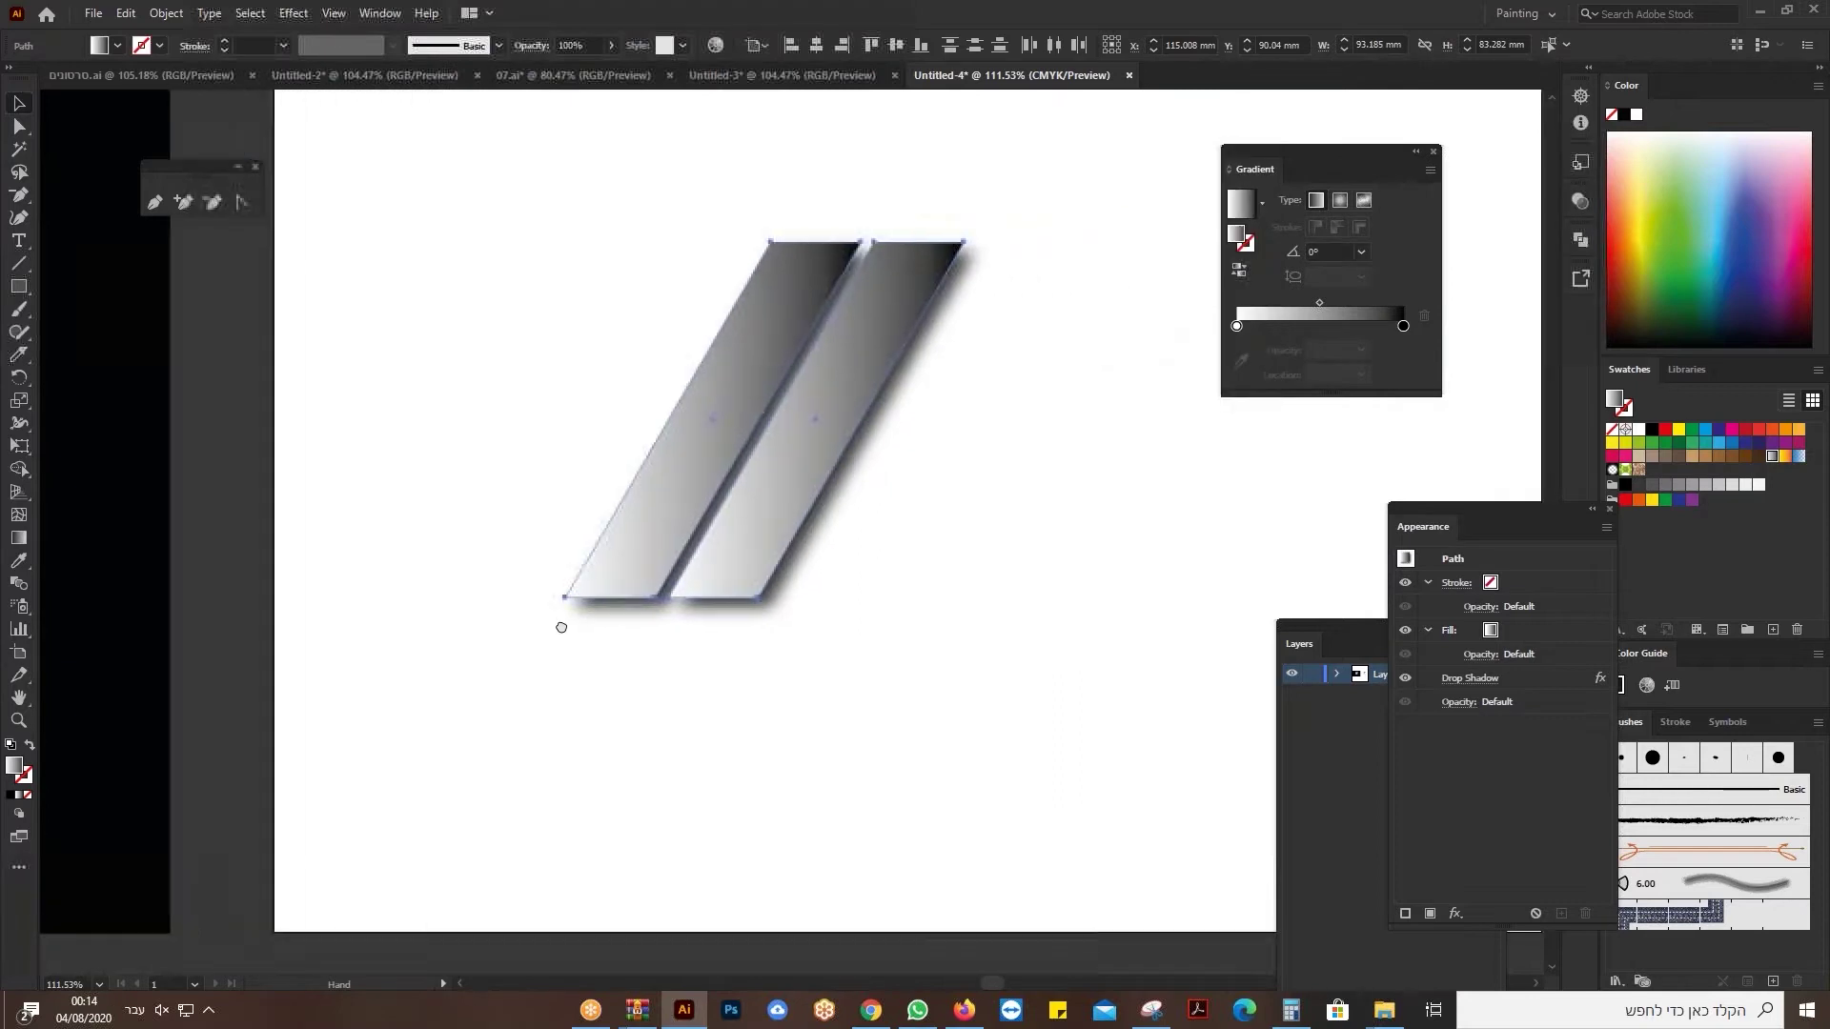
key(space)
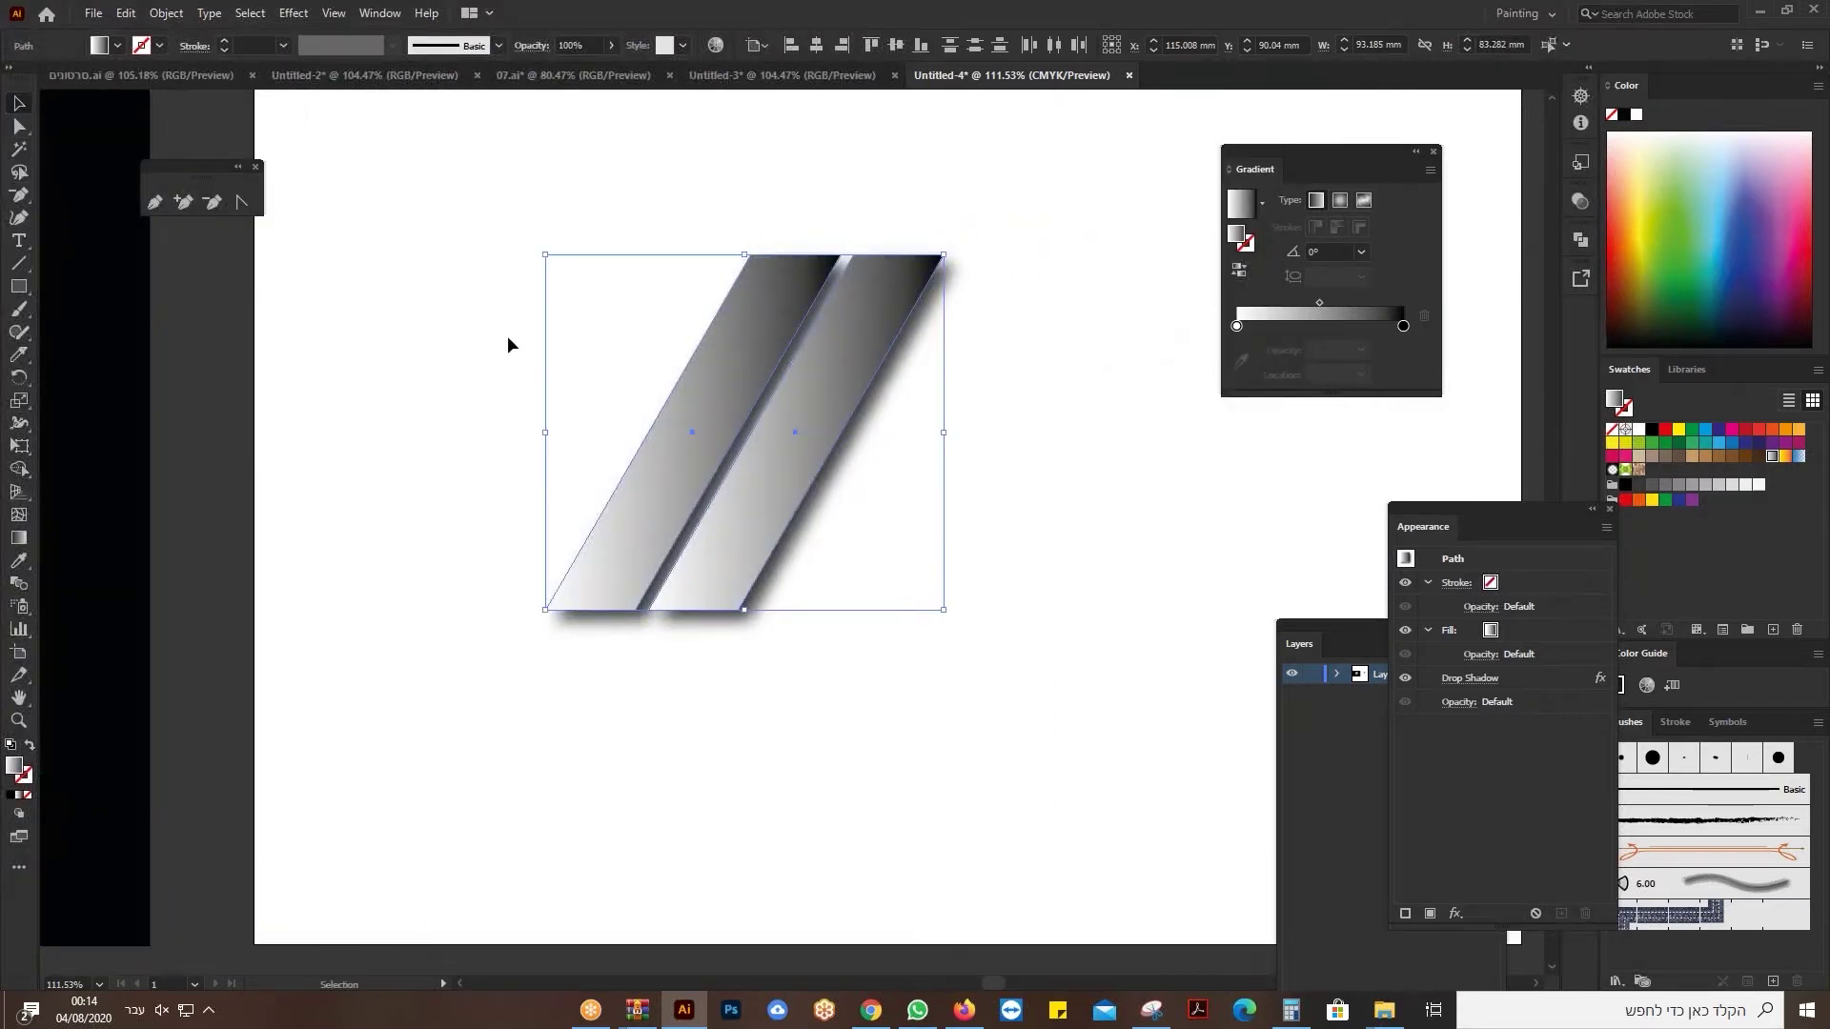
drag(491, 346, 1072, 535)
right_click(817, 381)
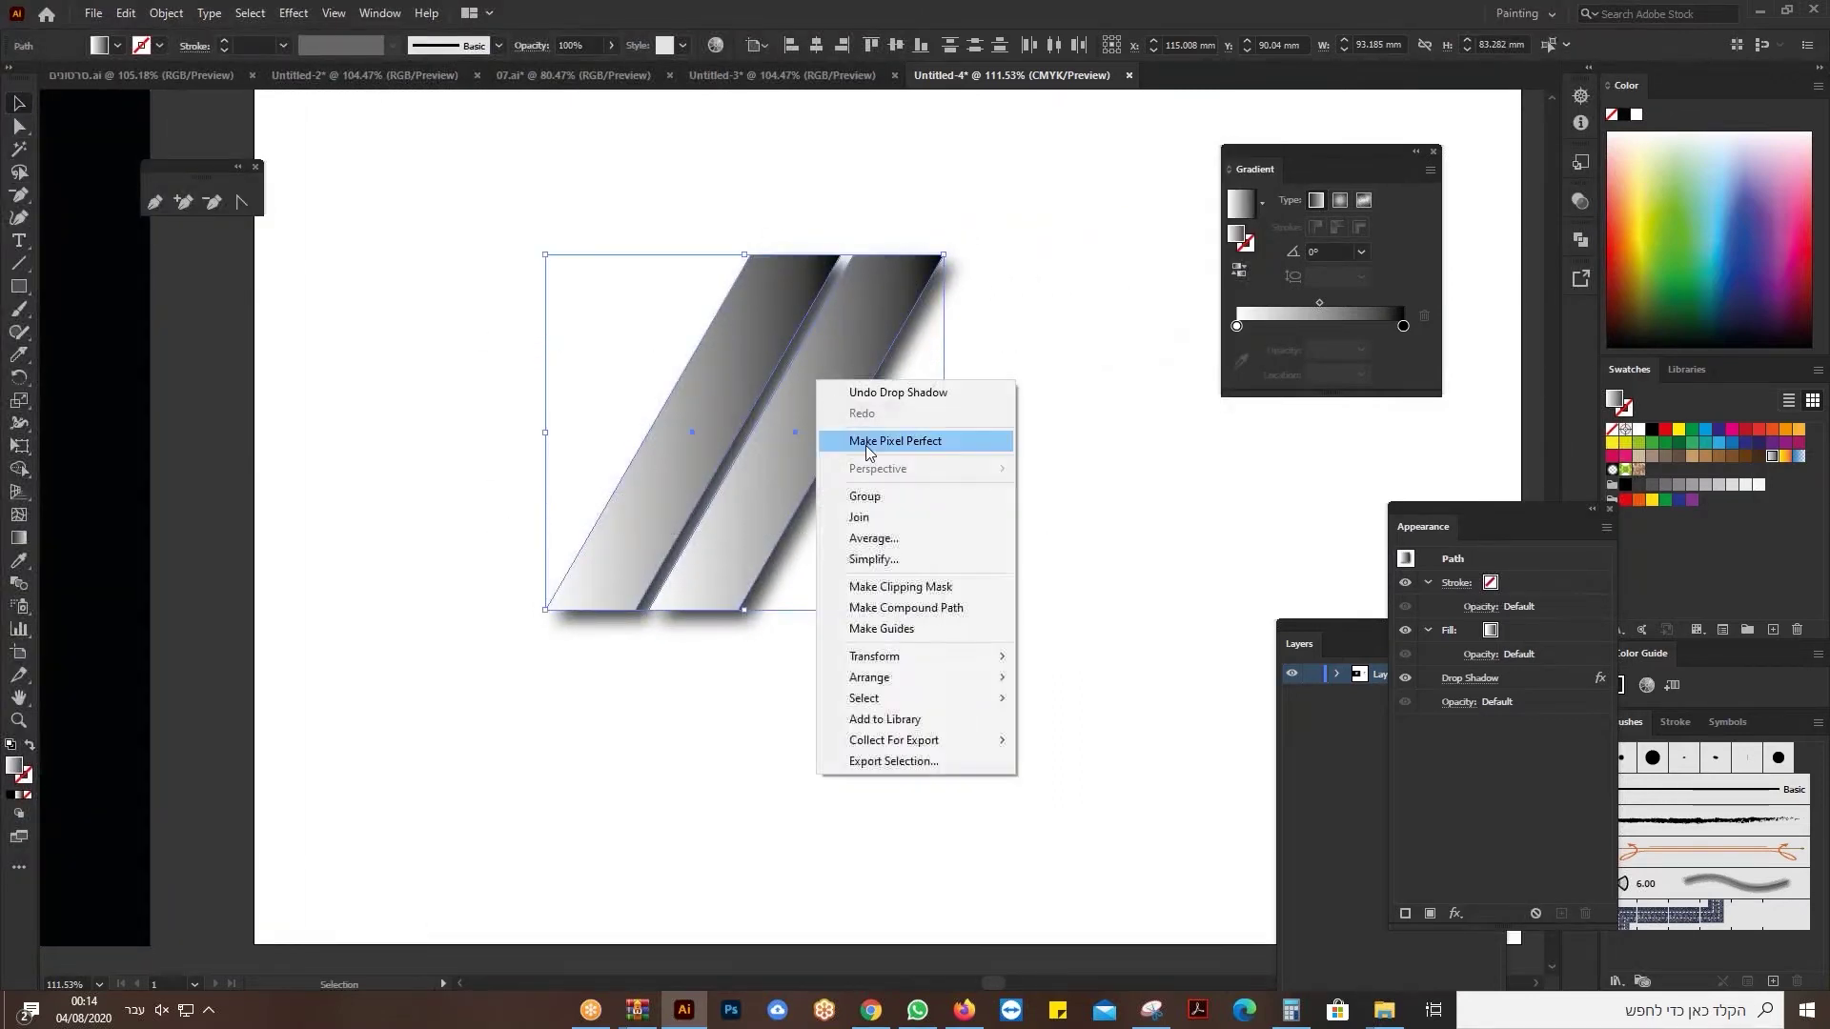
click(863, 494)
drag(817, 456, 899, 456)
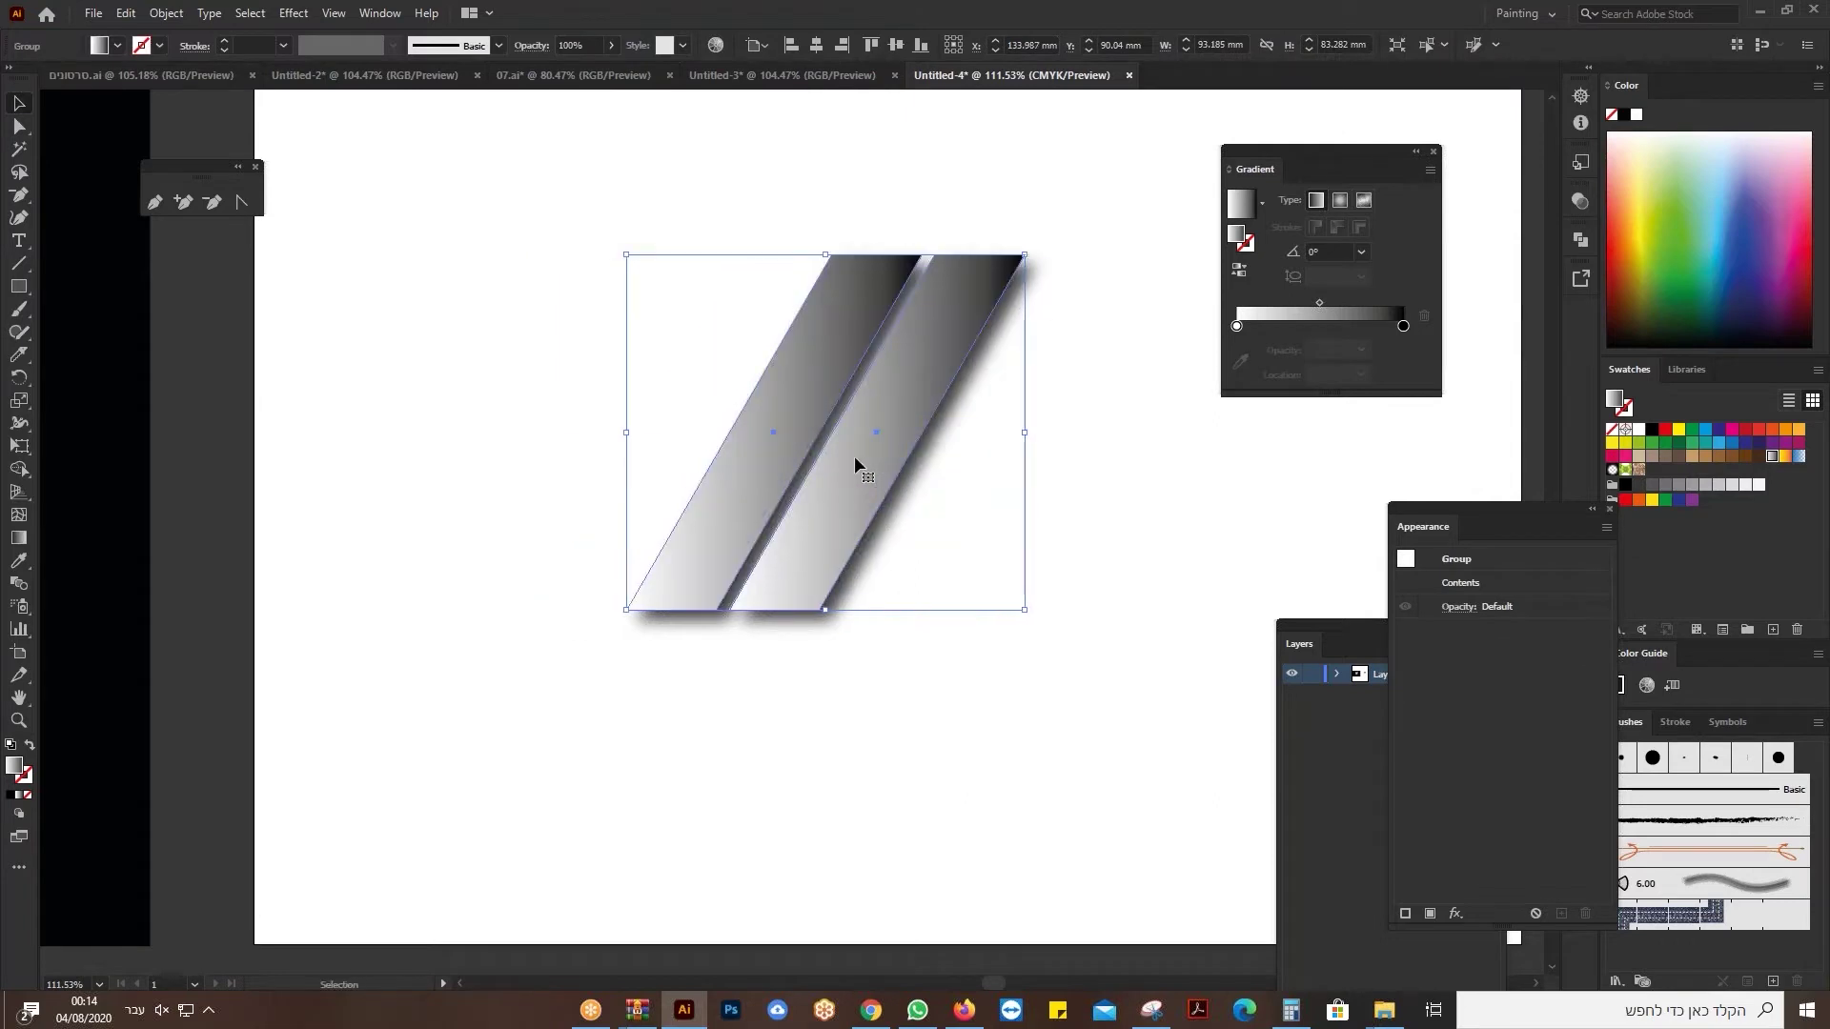
Reflect the grouped bars across the vertical axis at 90°, comparing the result with the preview off and on.
right_click(891, 439)
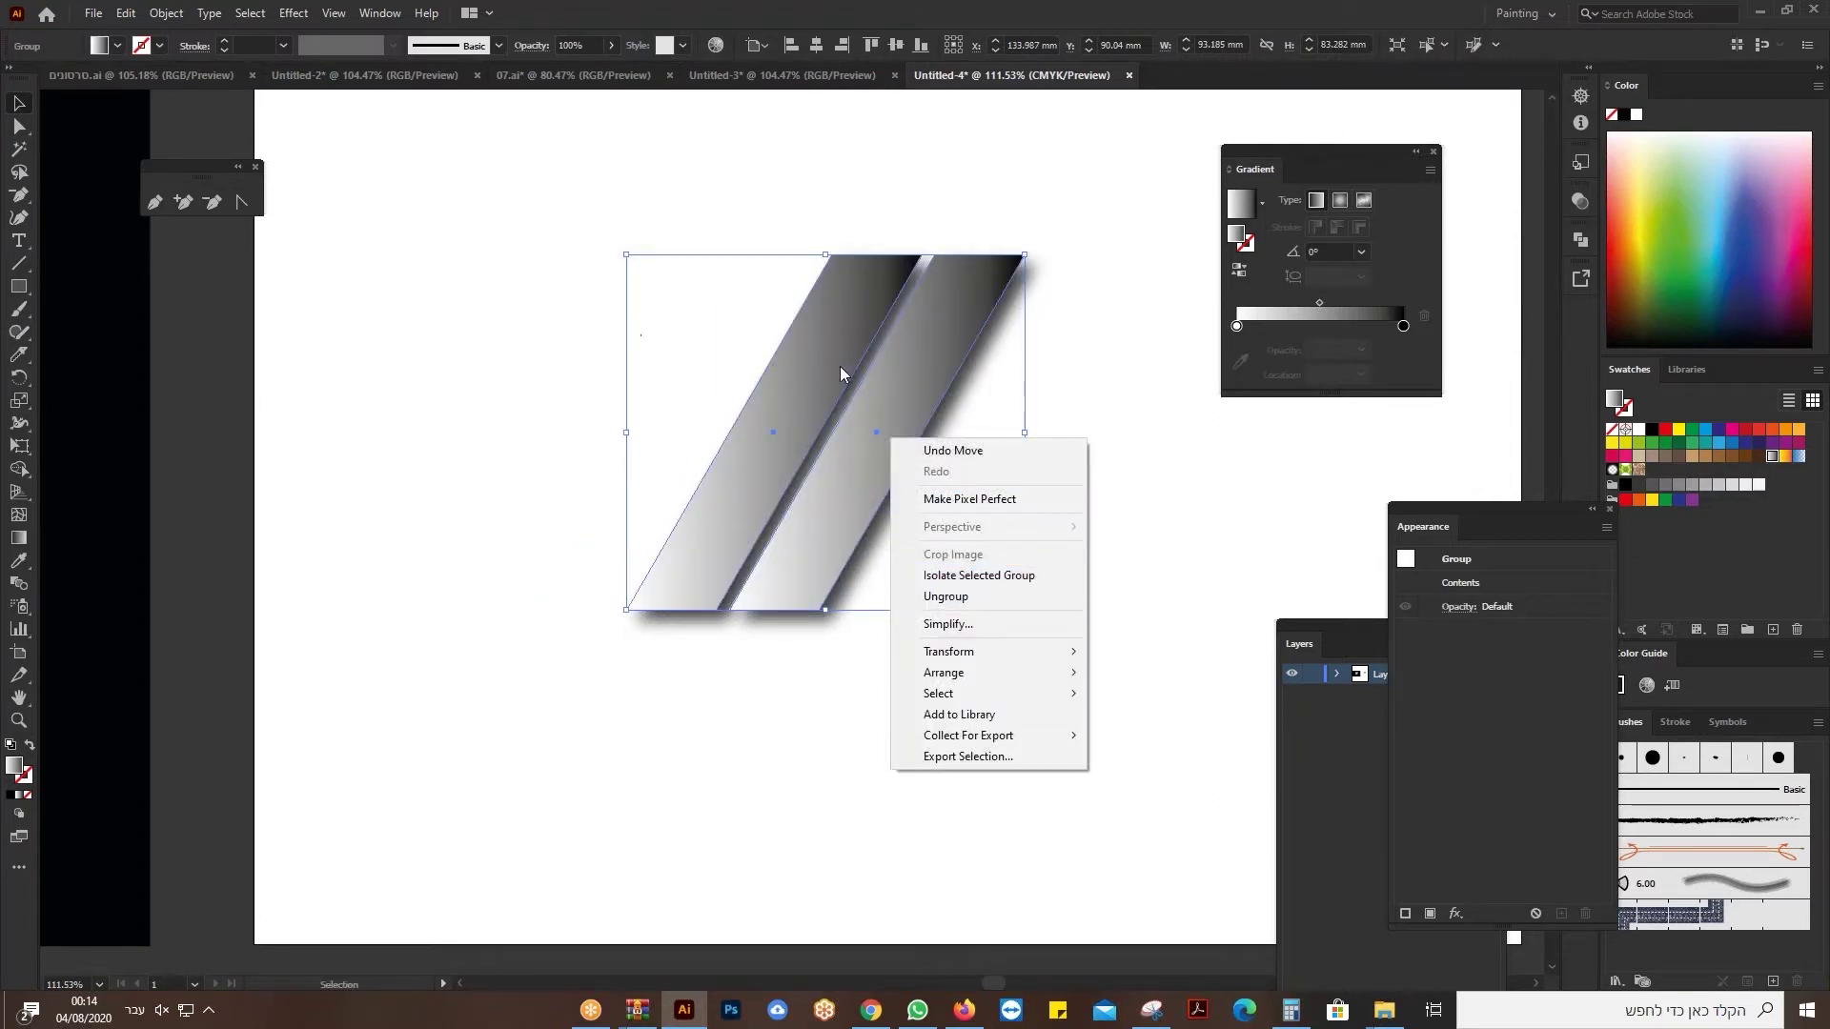
click(620, 306)
drag(559, 306, 953, 456)
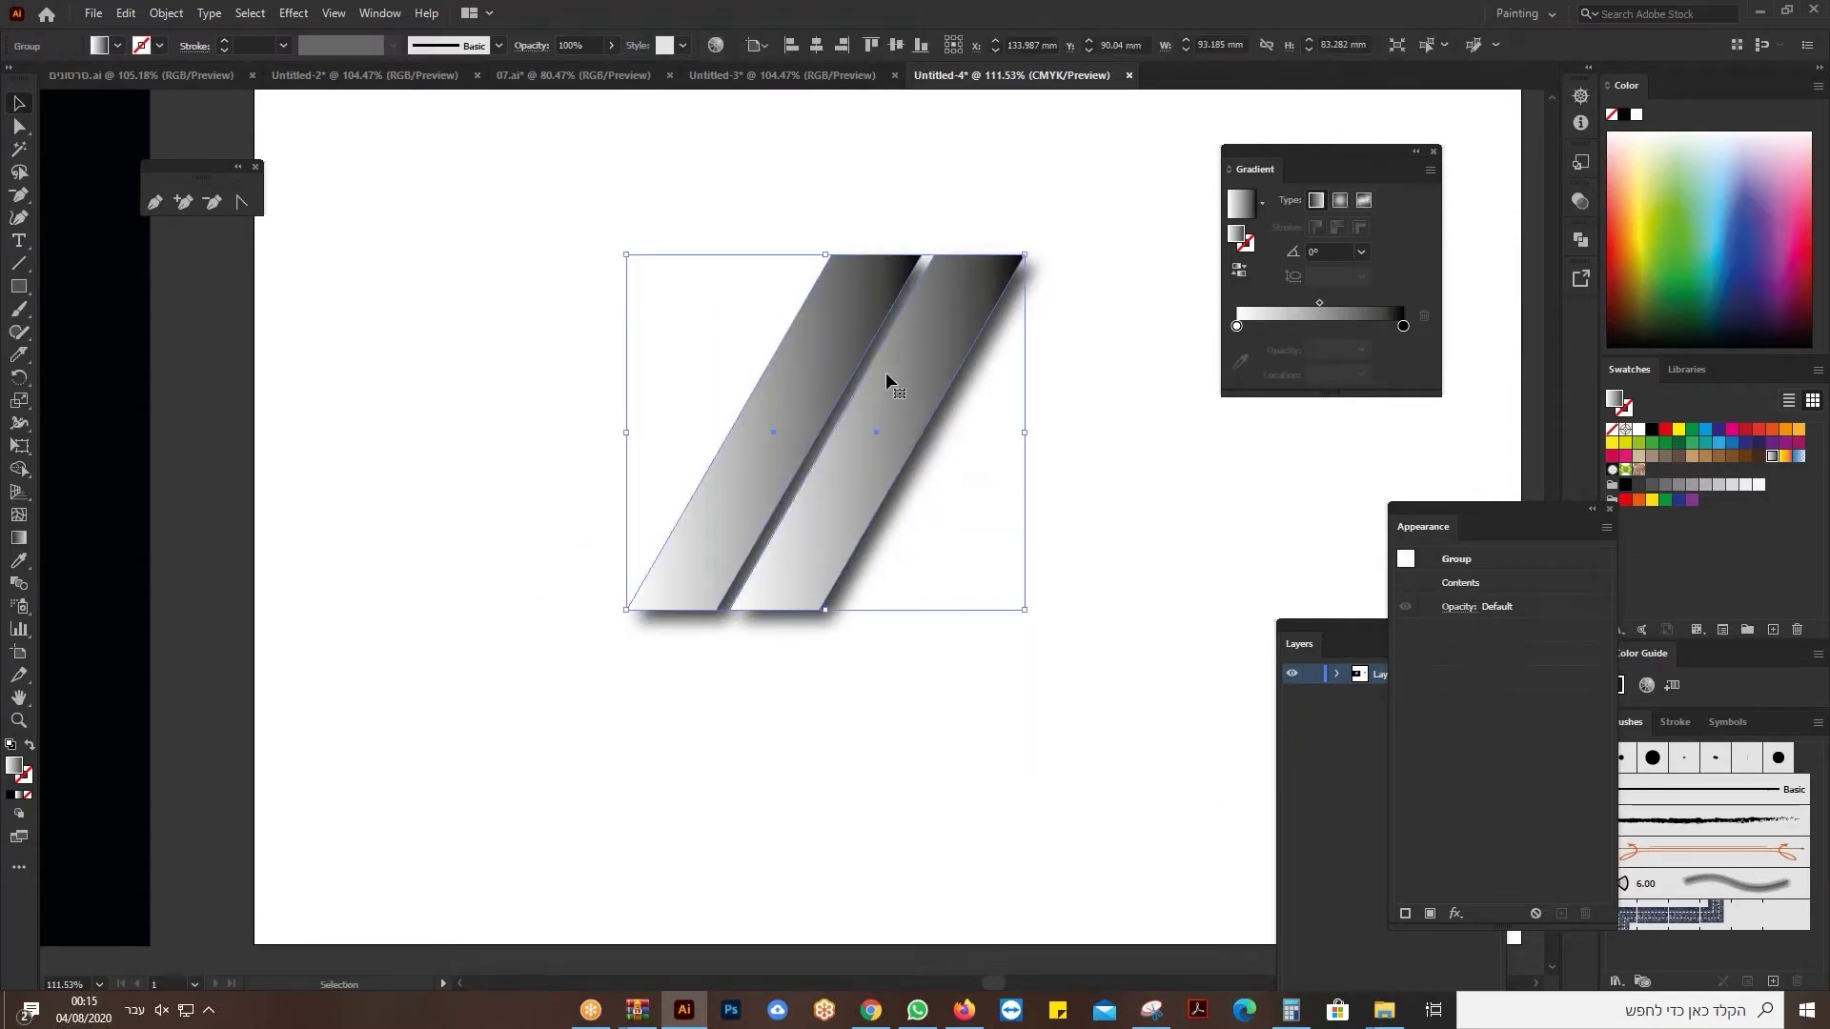
right_click(885, 373)
mouse_move(943, 588)
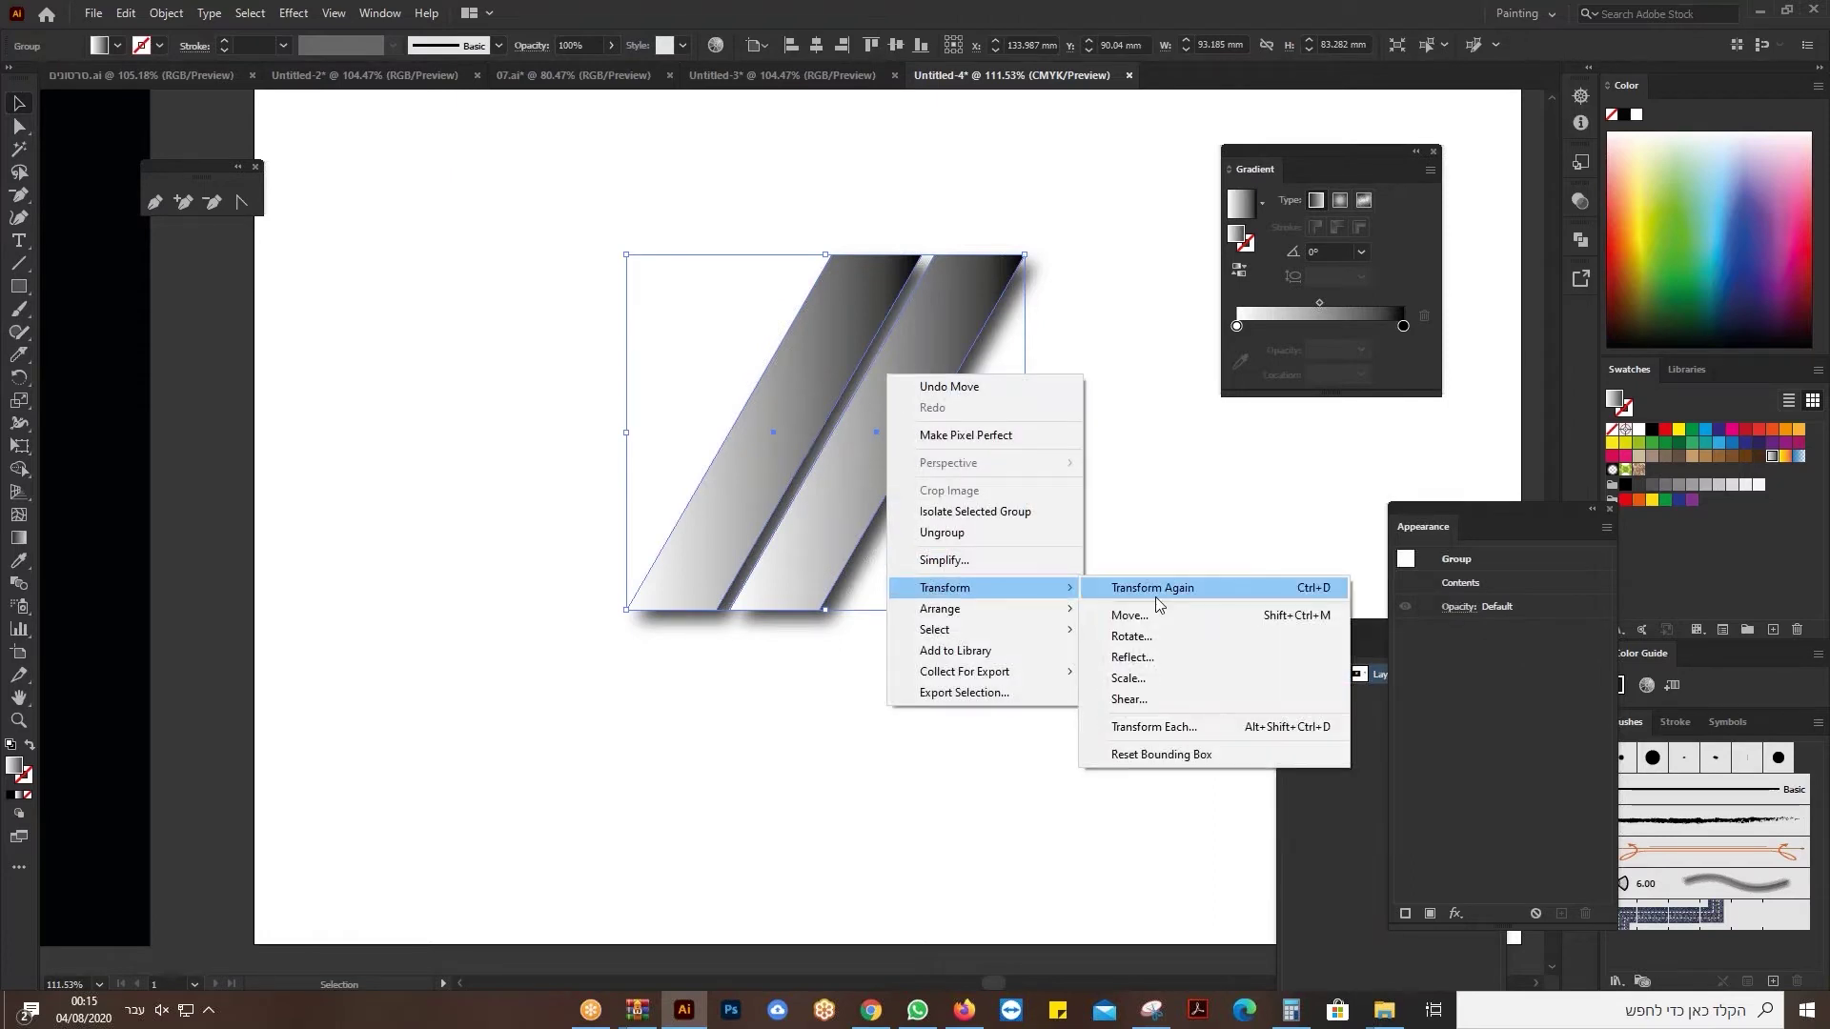
click(1169, 654)
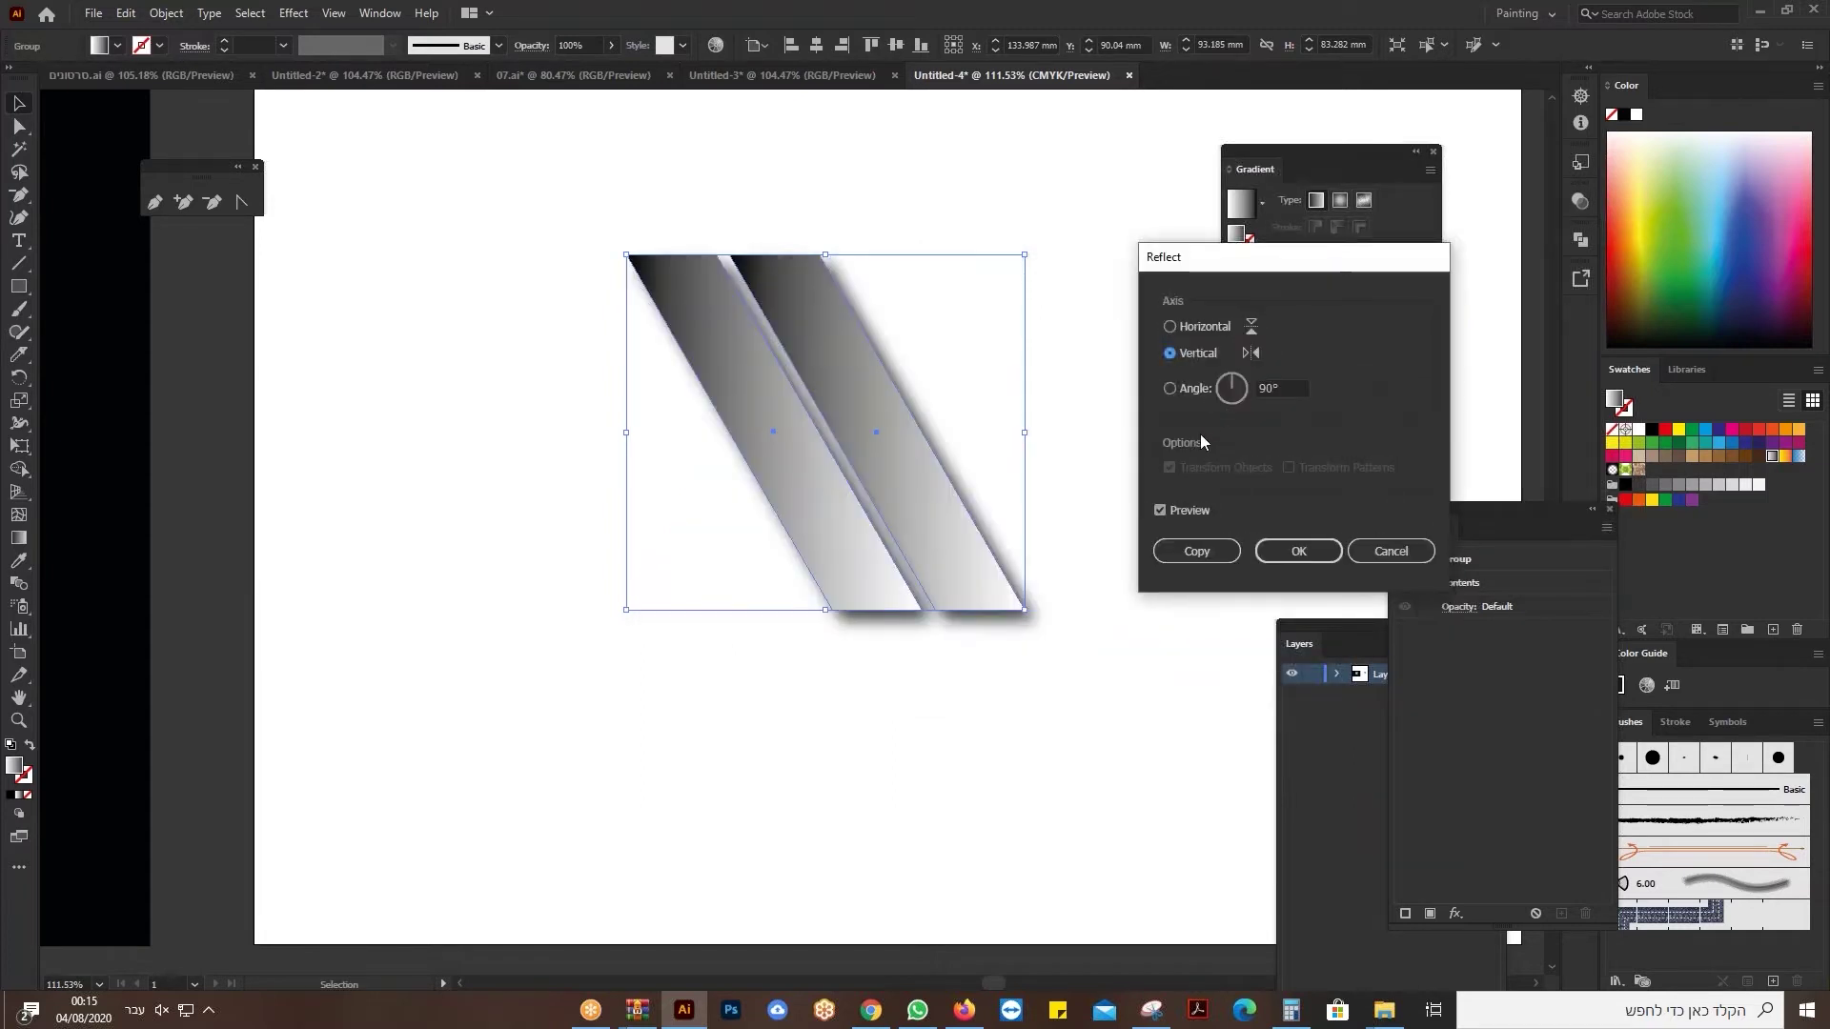
click(1159, 511)
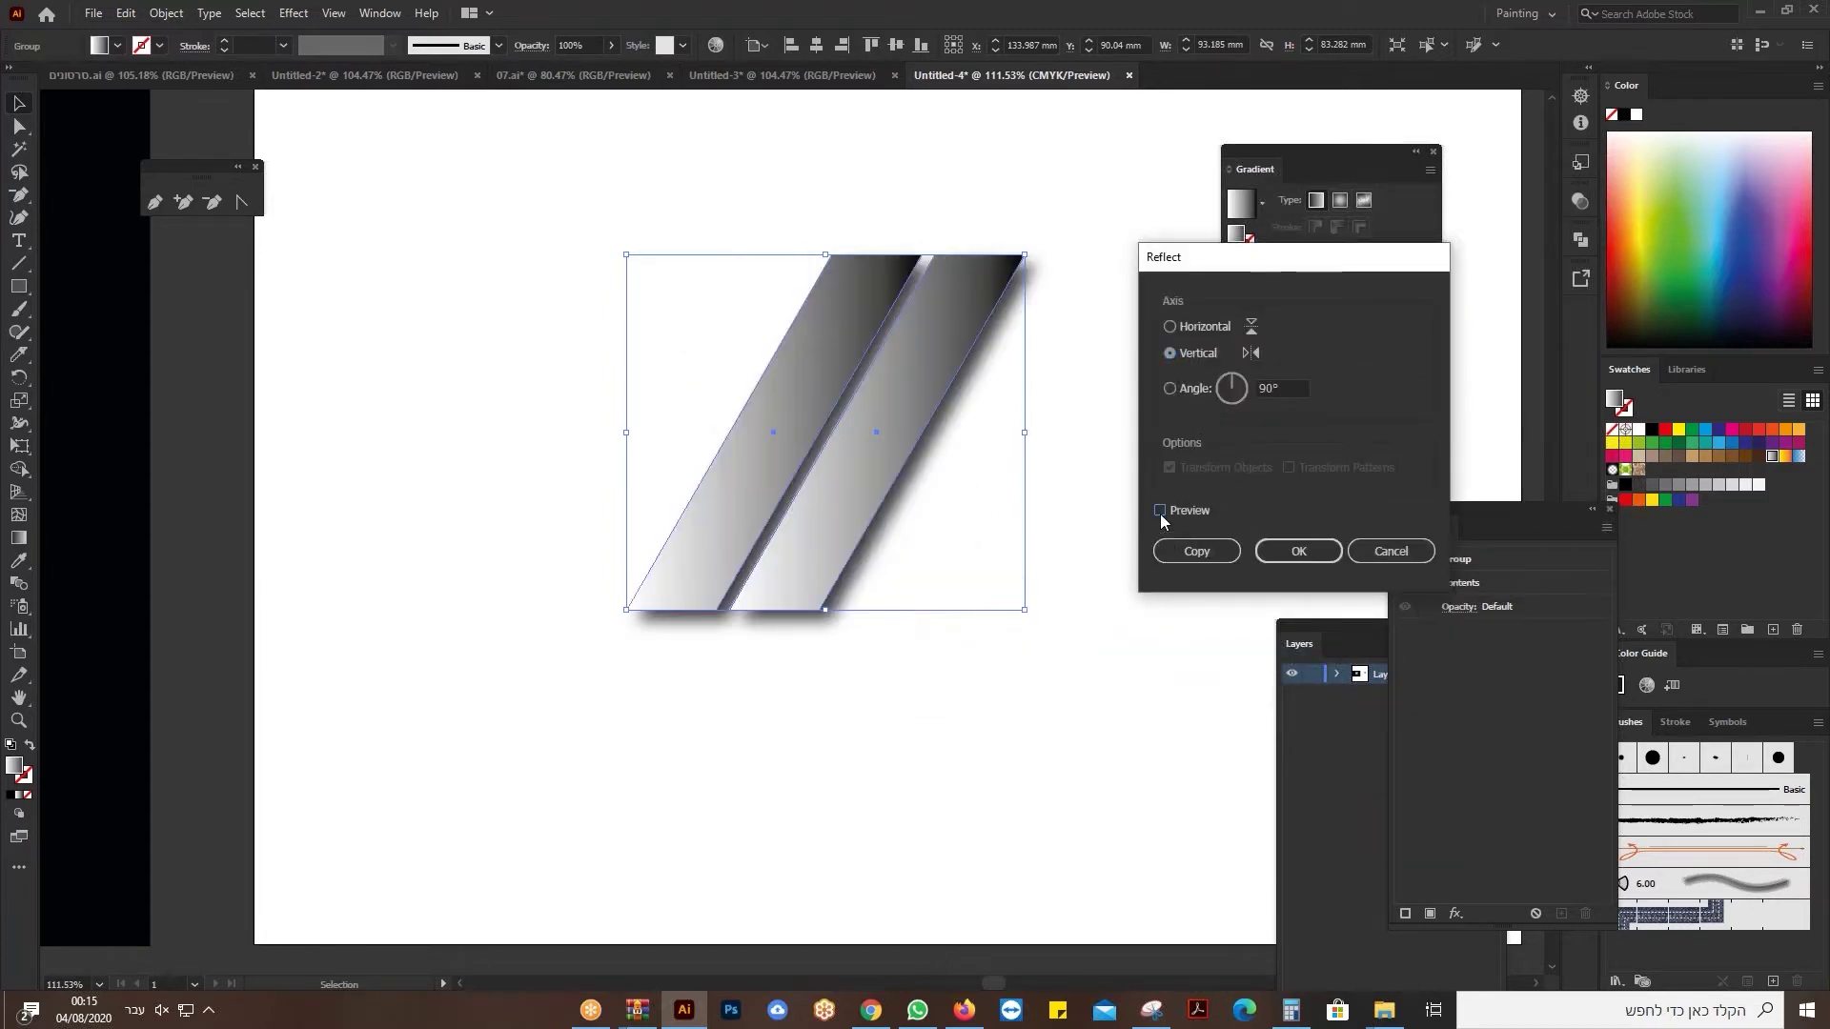
click(1159, 511)
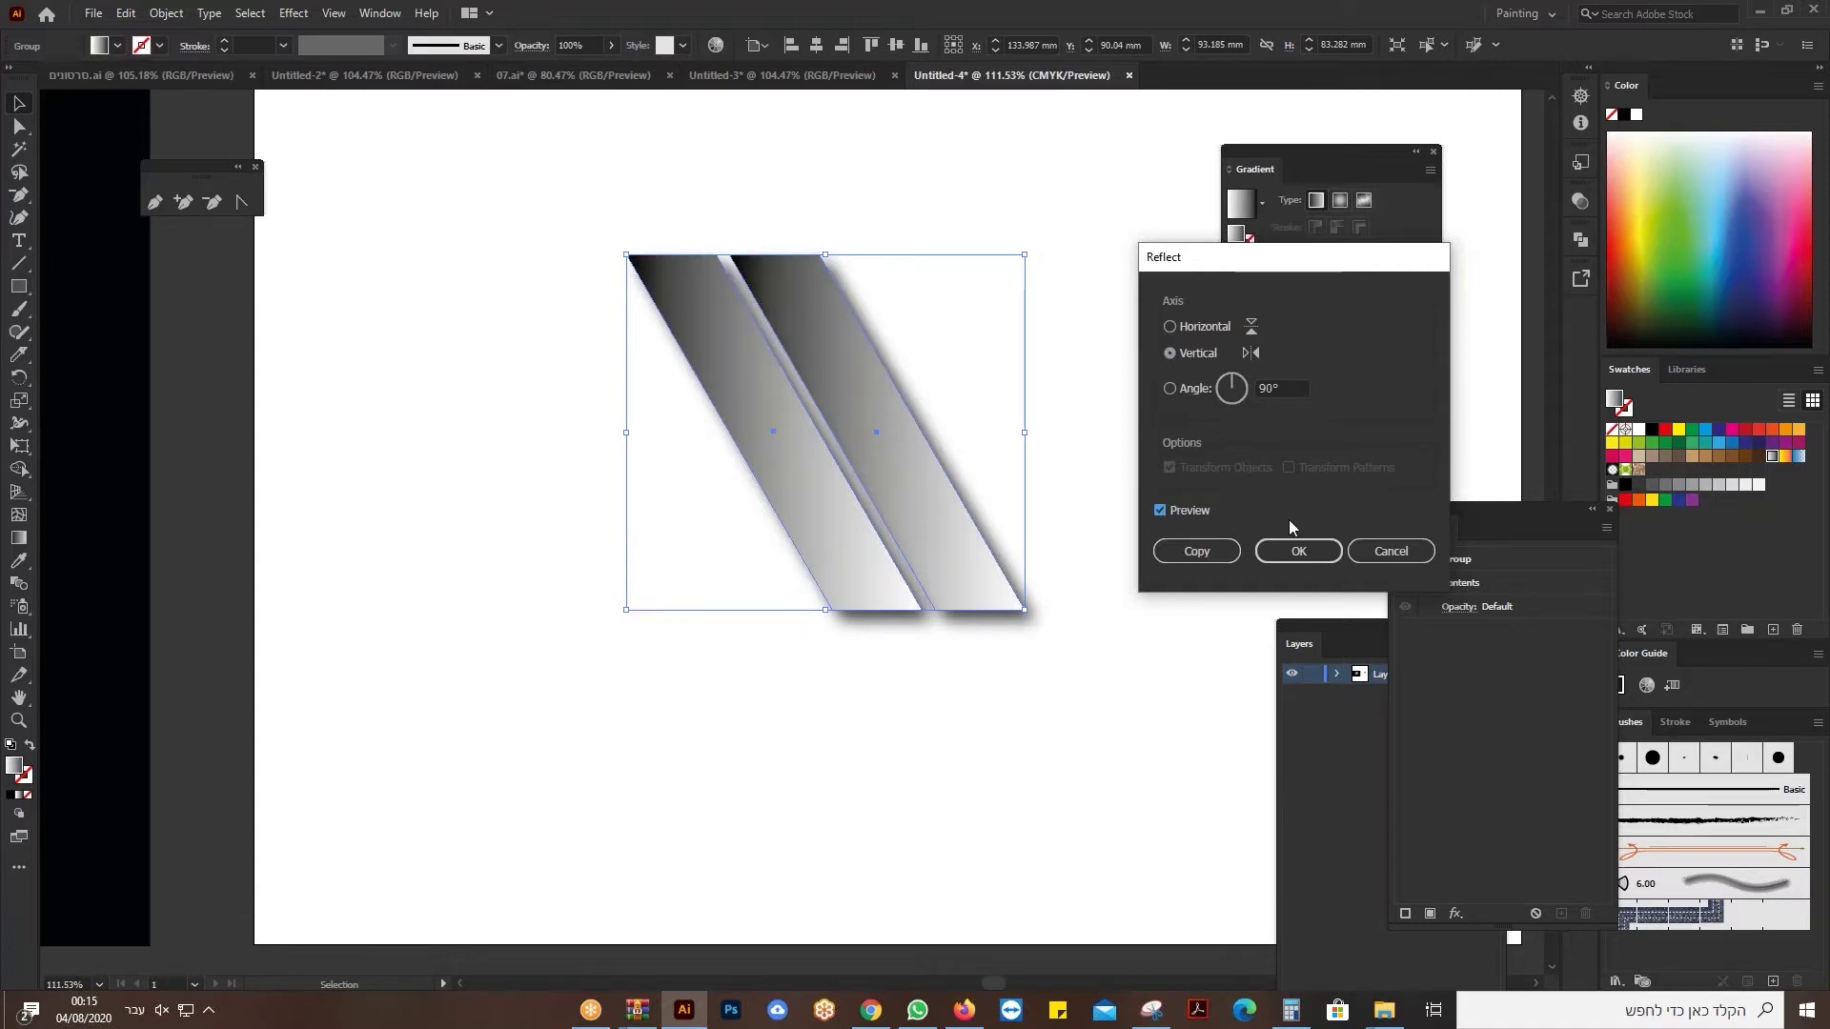
Create a vertically reflected copy of the two slanted gradient bars so that the pairs cross.
click(1221, 557)
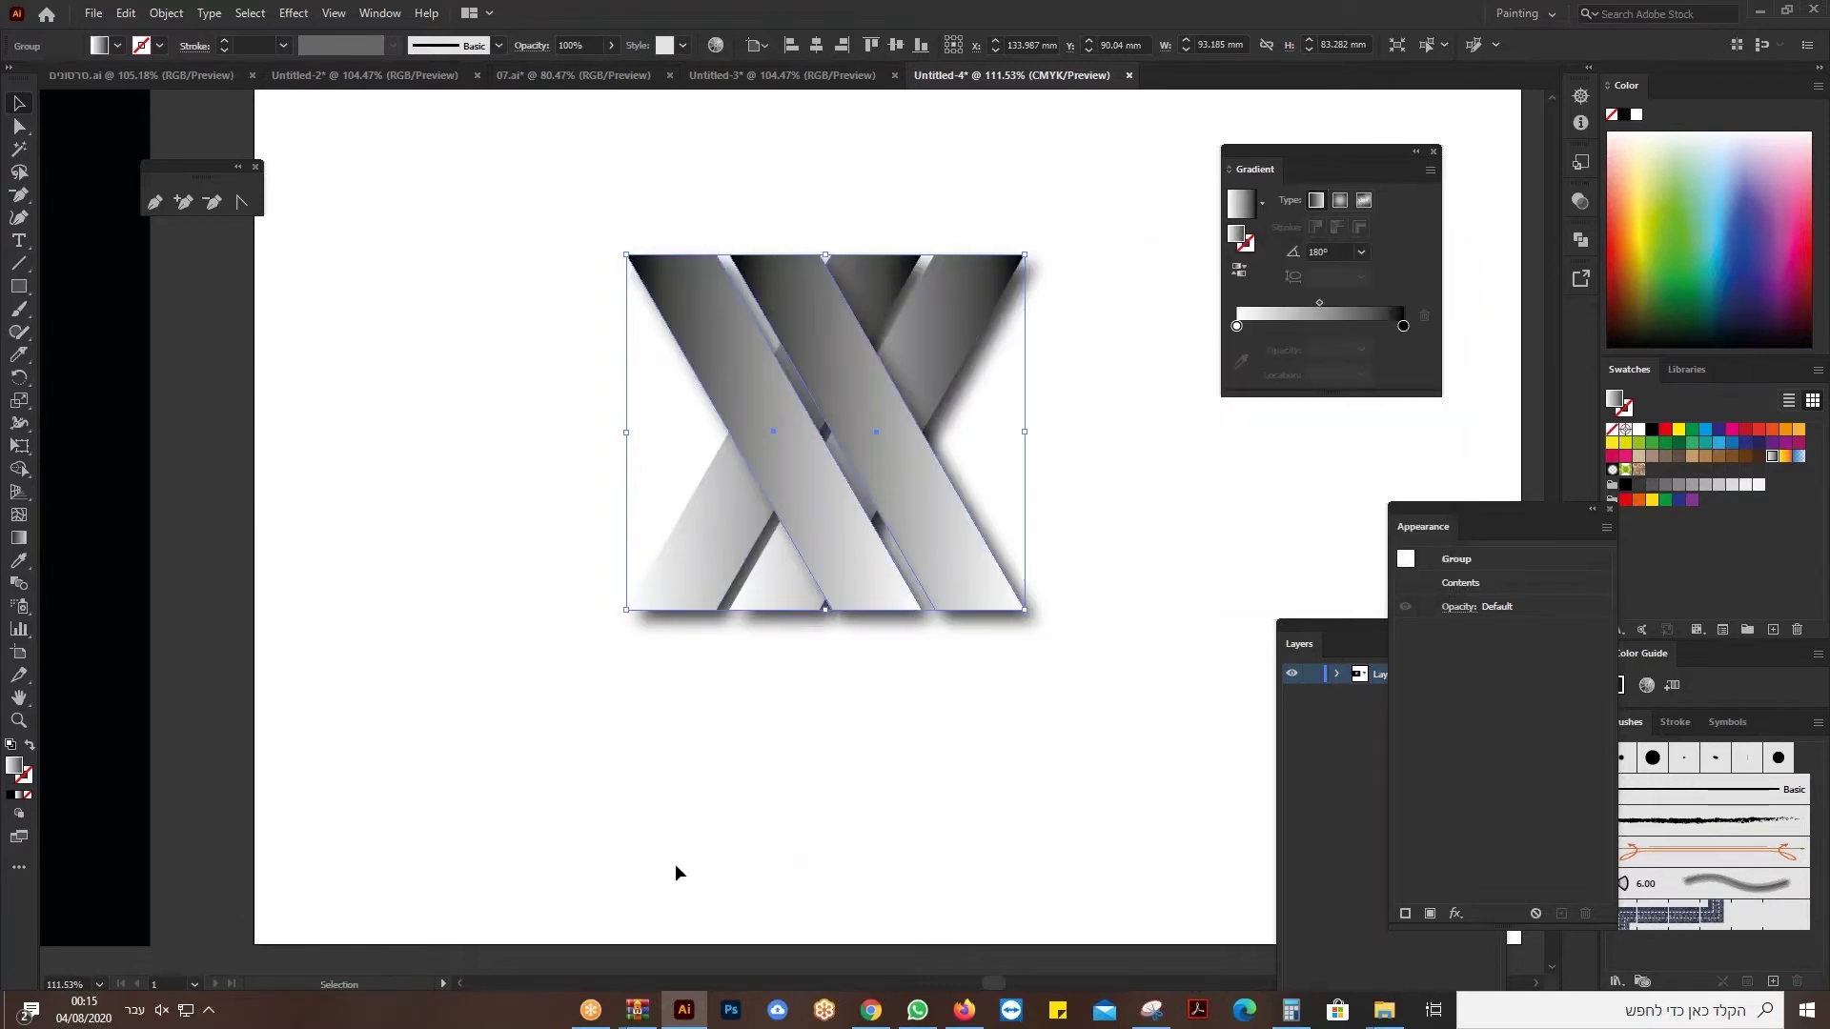
key(a)
scroll(790, 457, down, 1)
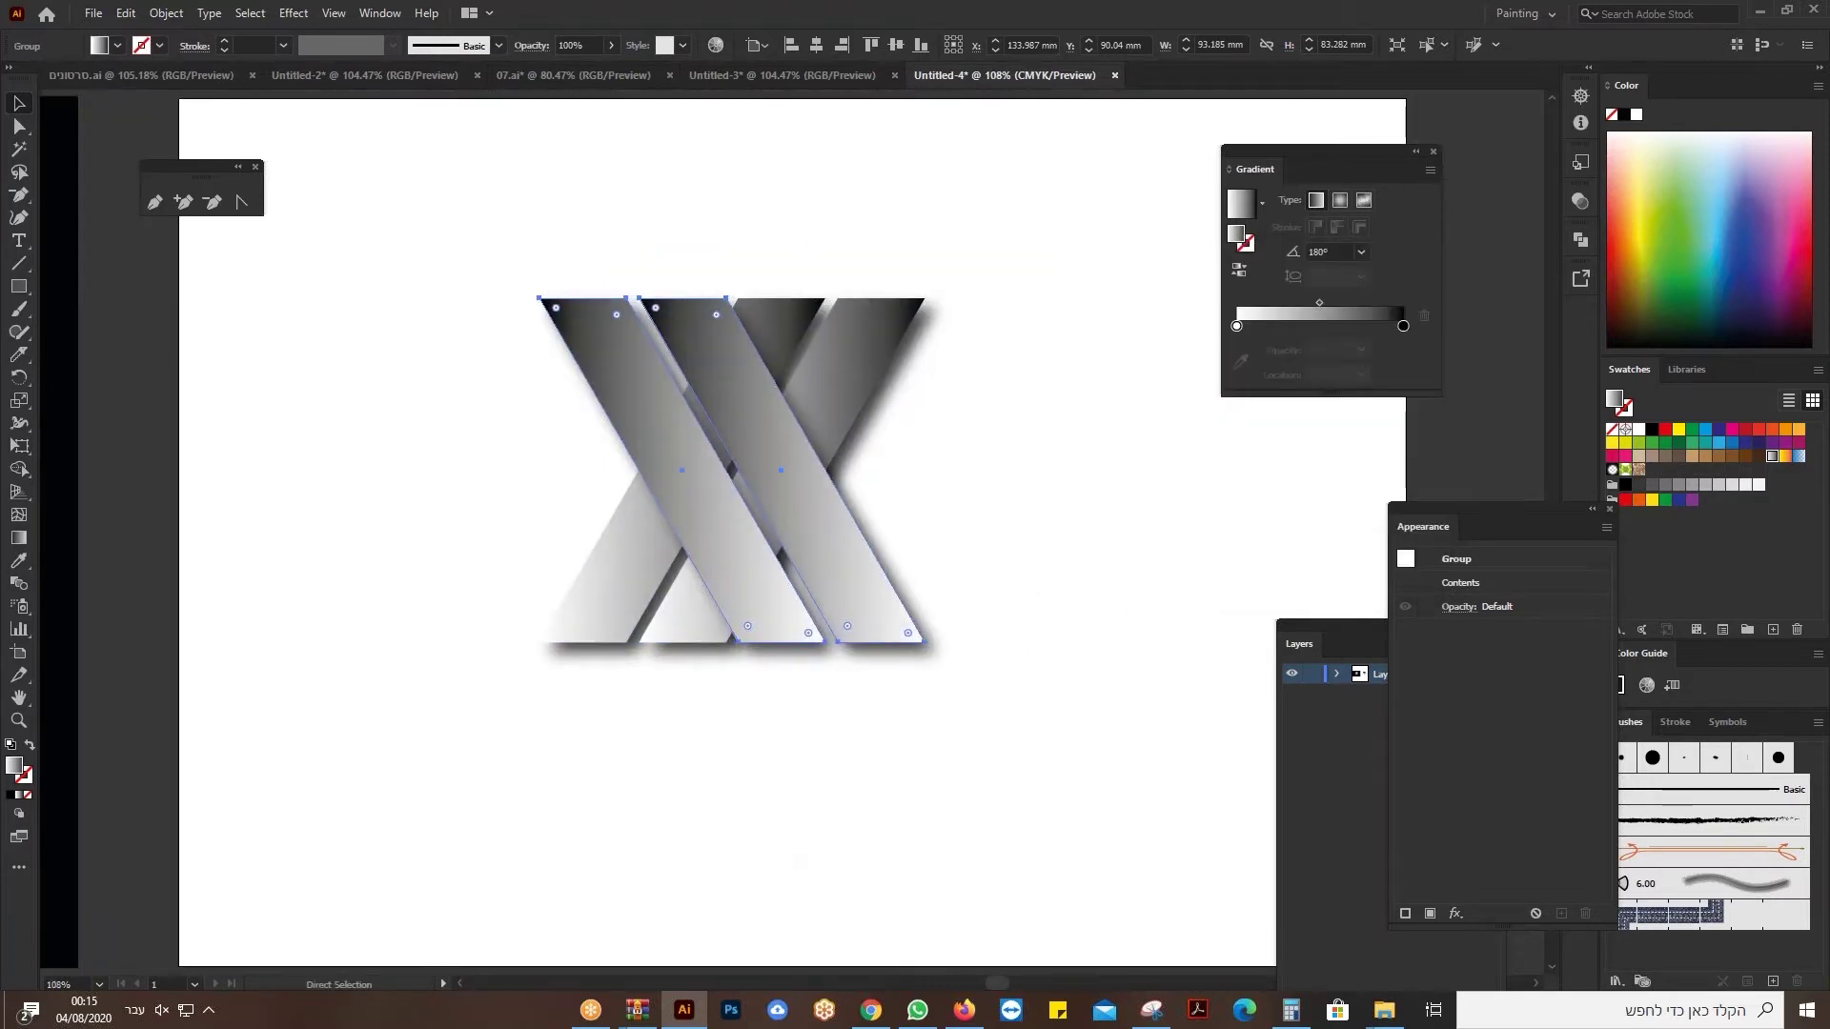
scroll(844, 588, down, 4)
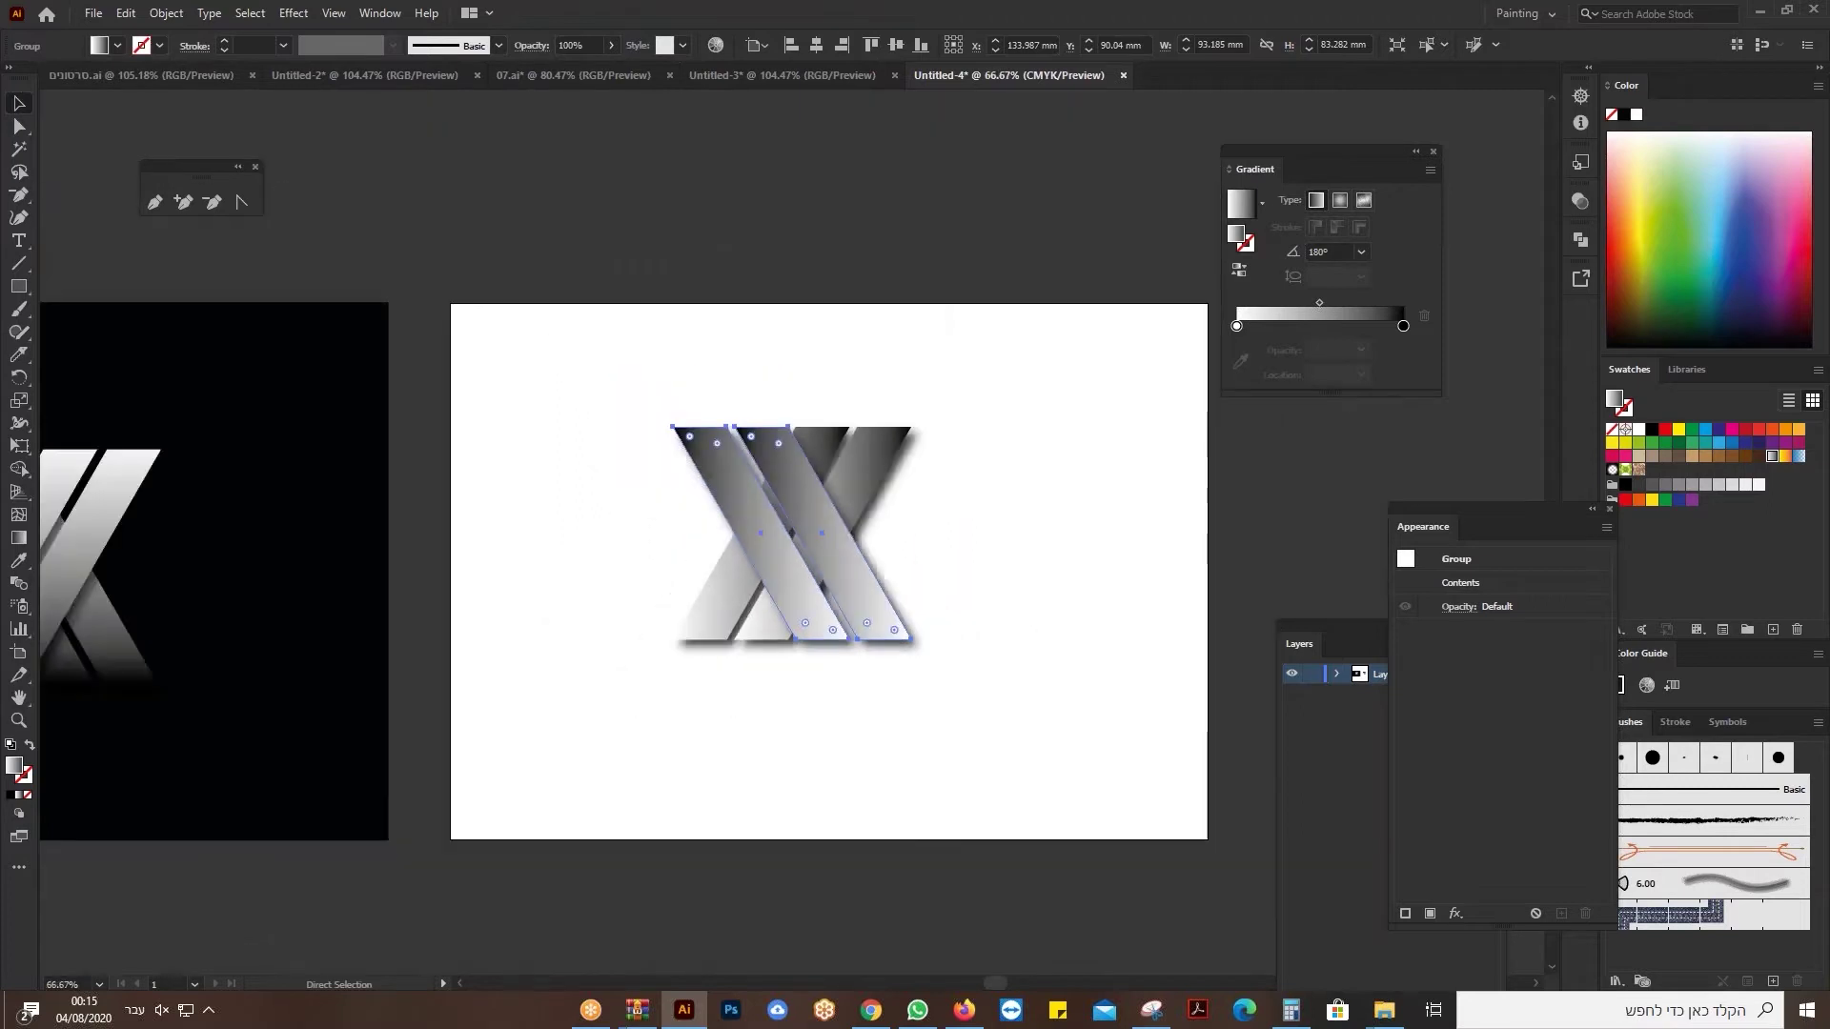
key(v)
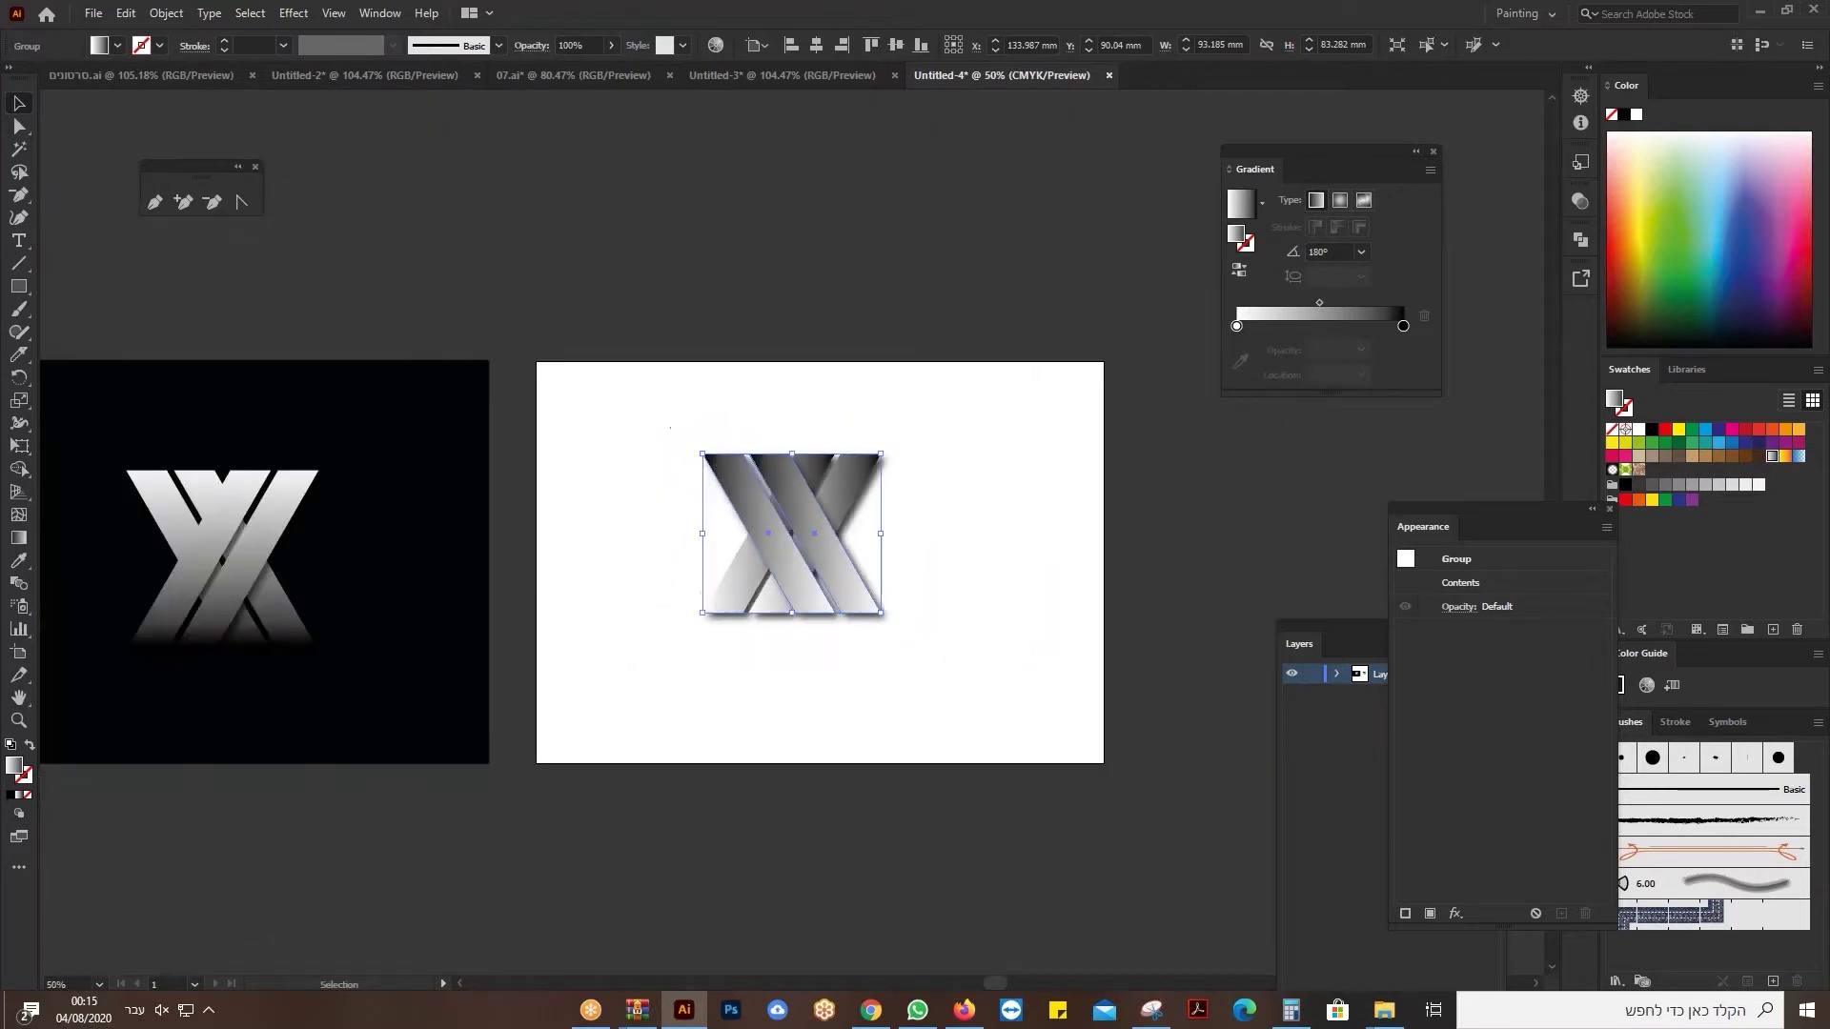
Draw a rectangle of about 297 by 210.5 mm covering the white artboard and fill it with black.
click(18, 288)
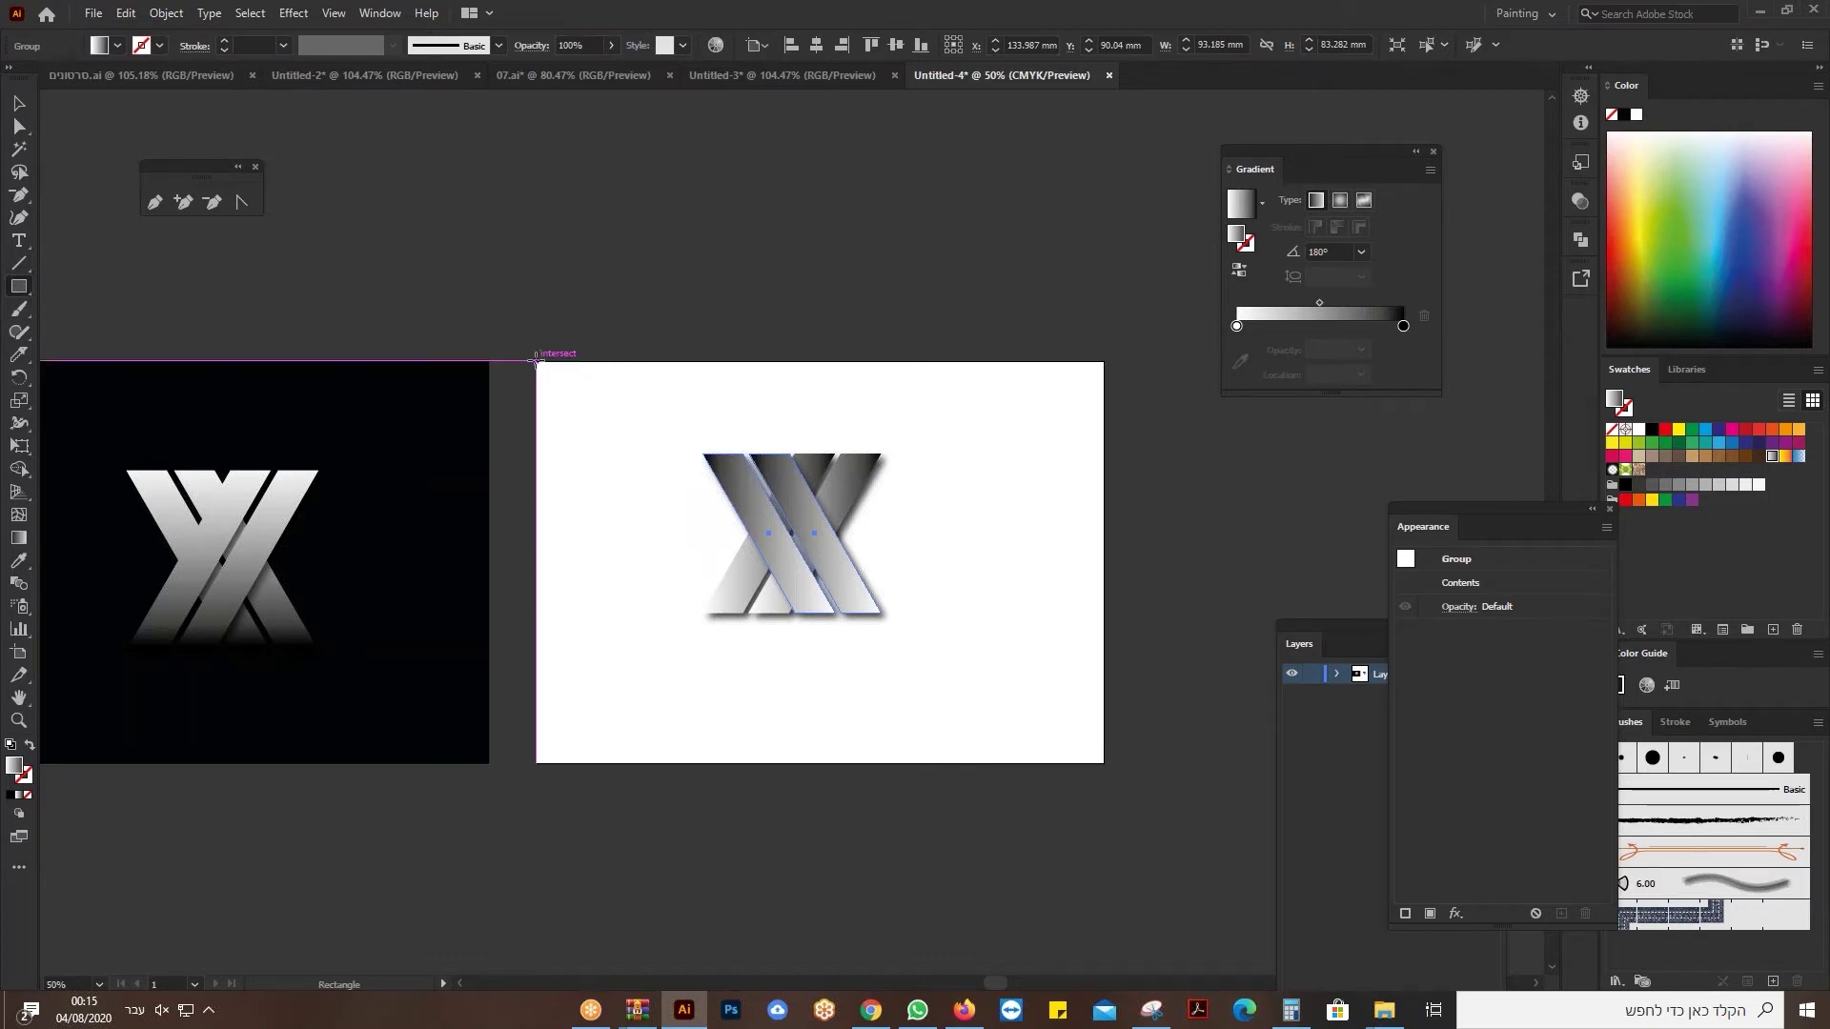
drag(539, 360, 1102, 763)
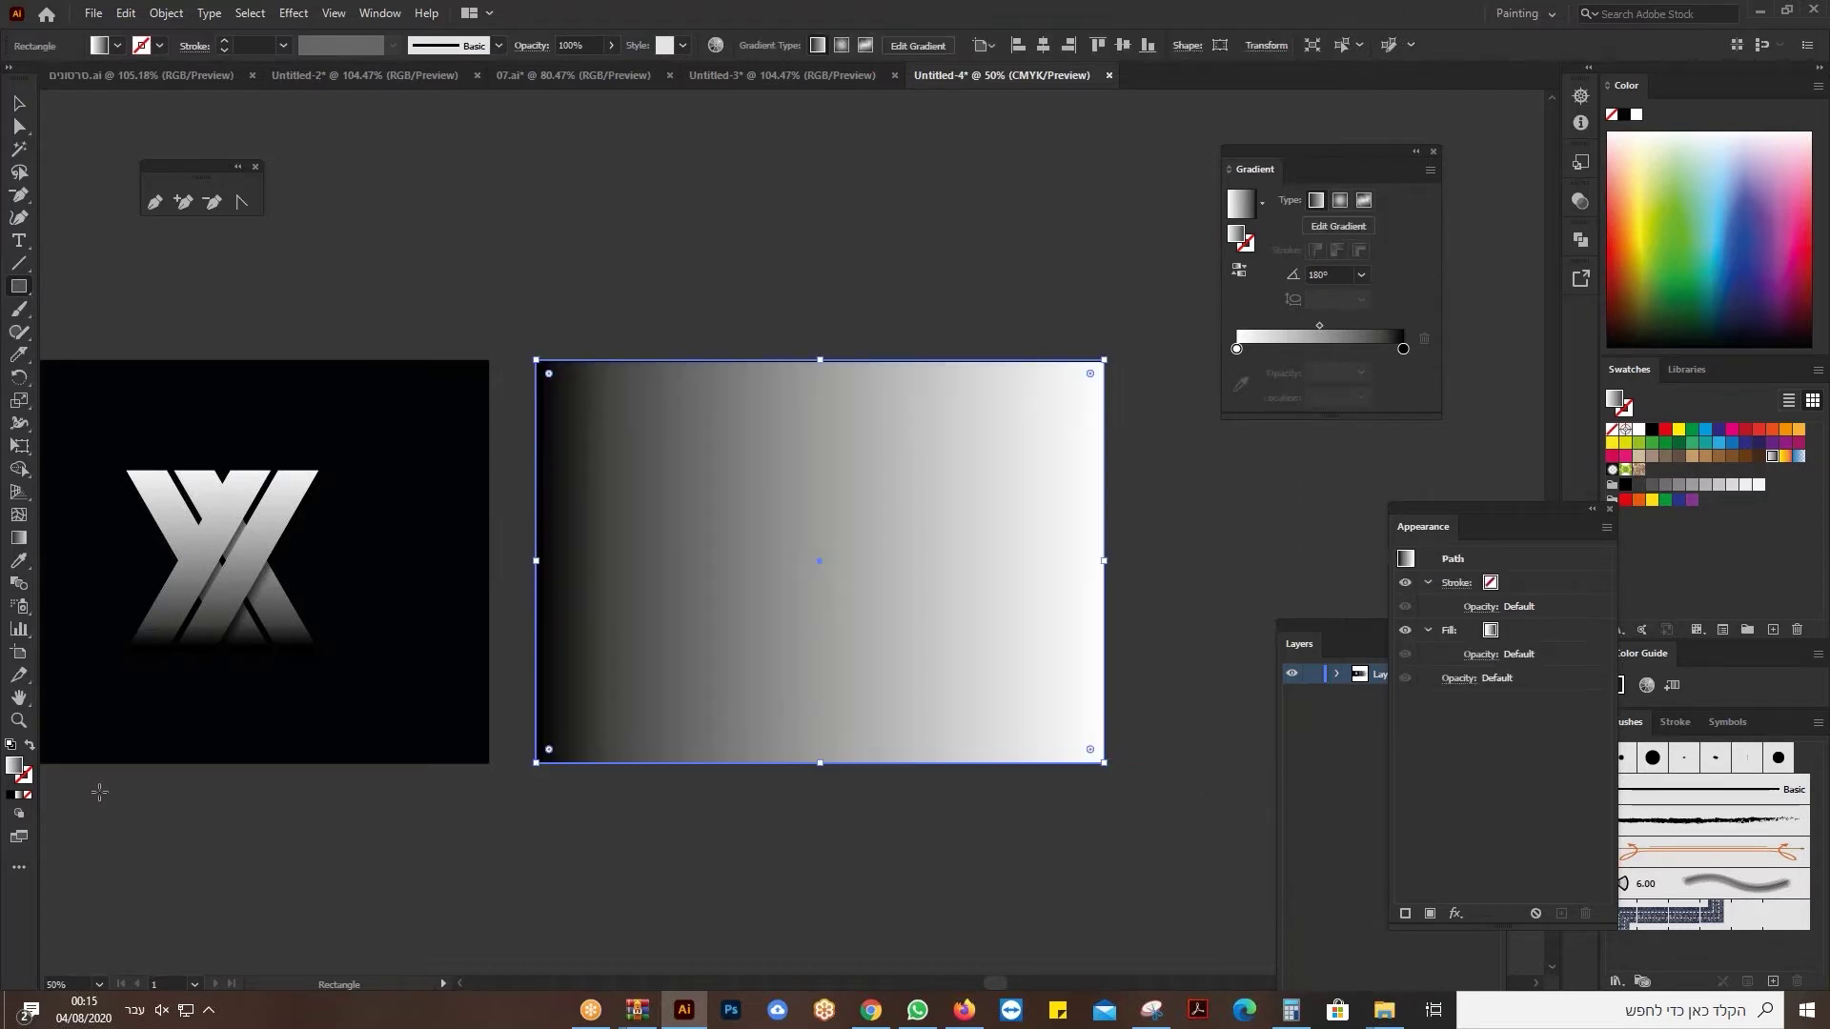
click(1653, 429)
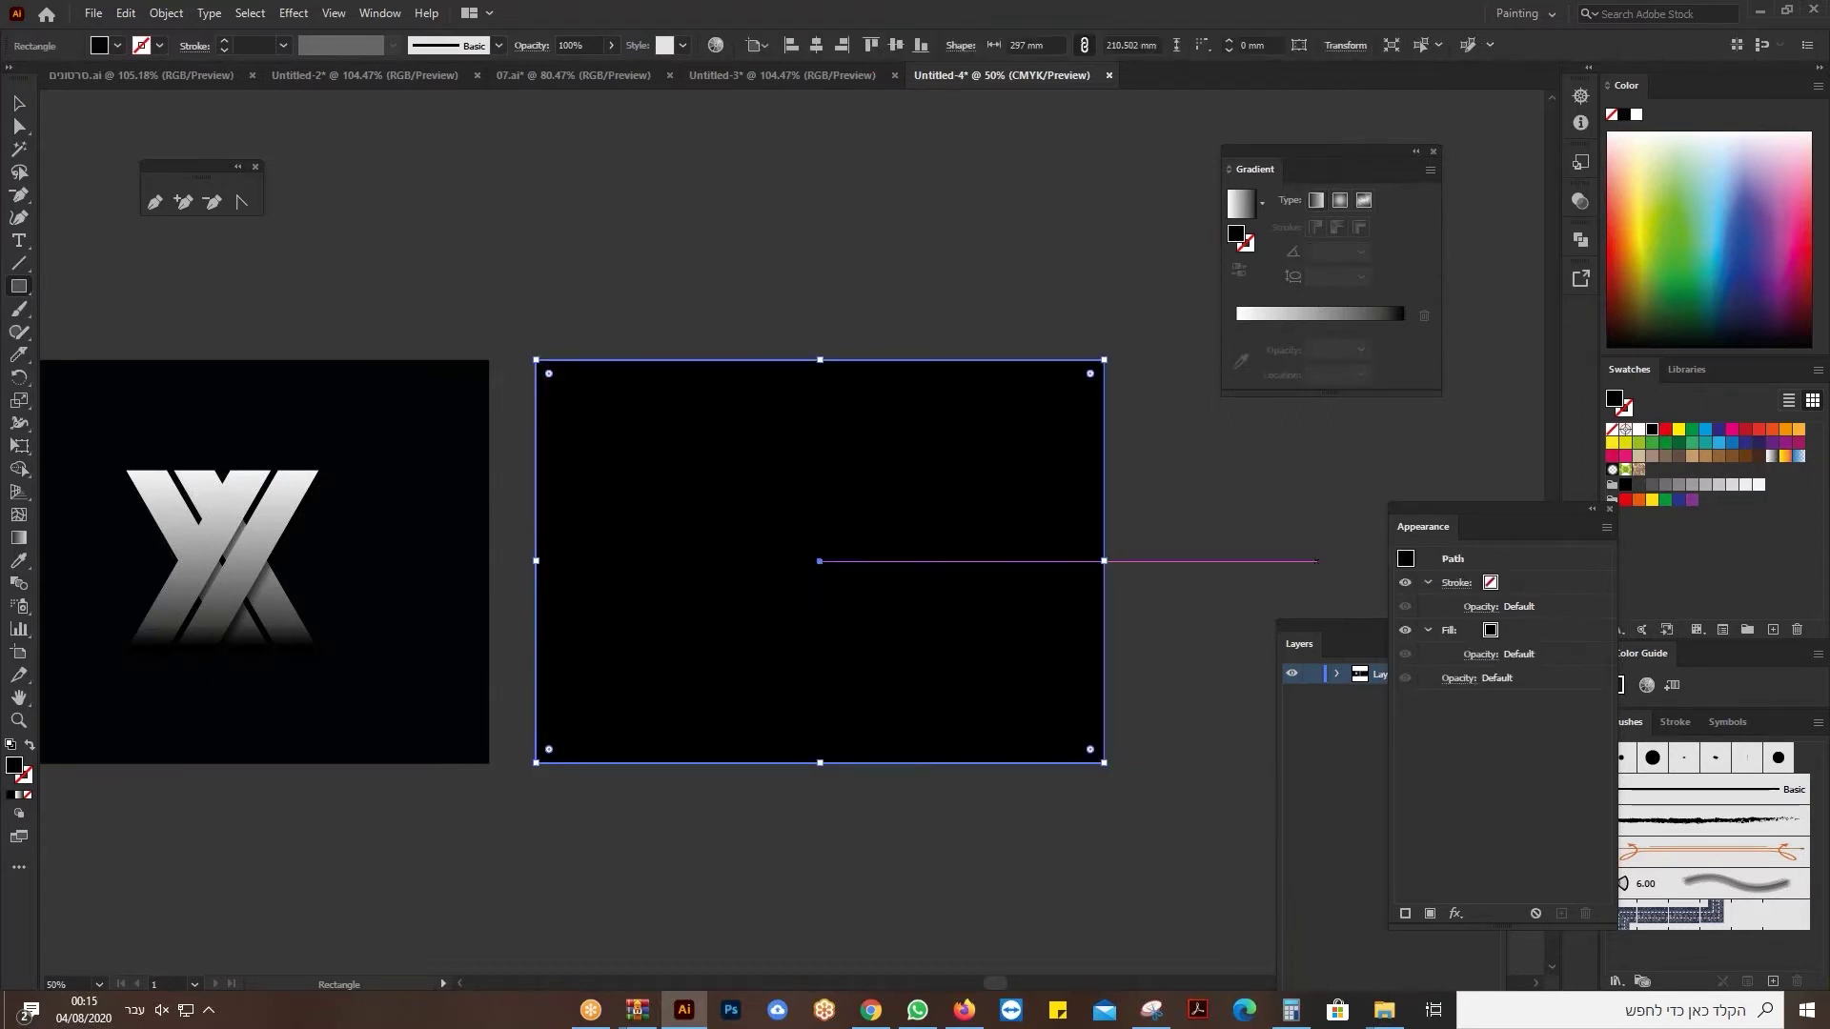
double_click(14, 766)
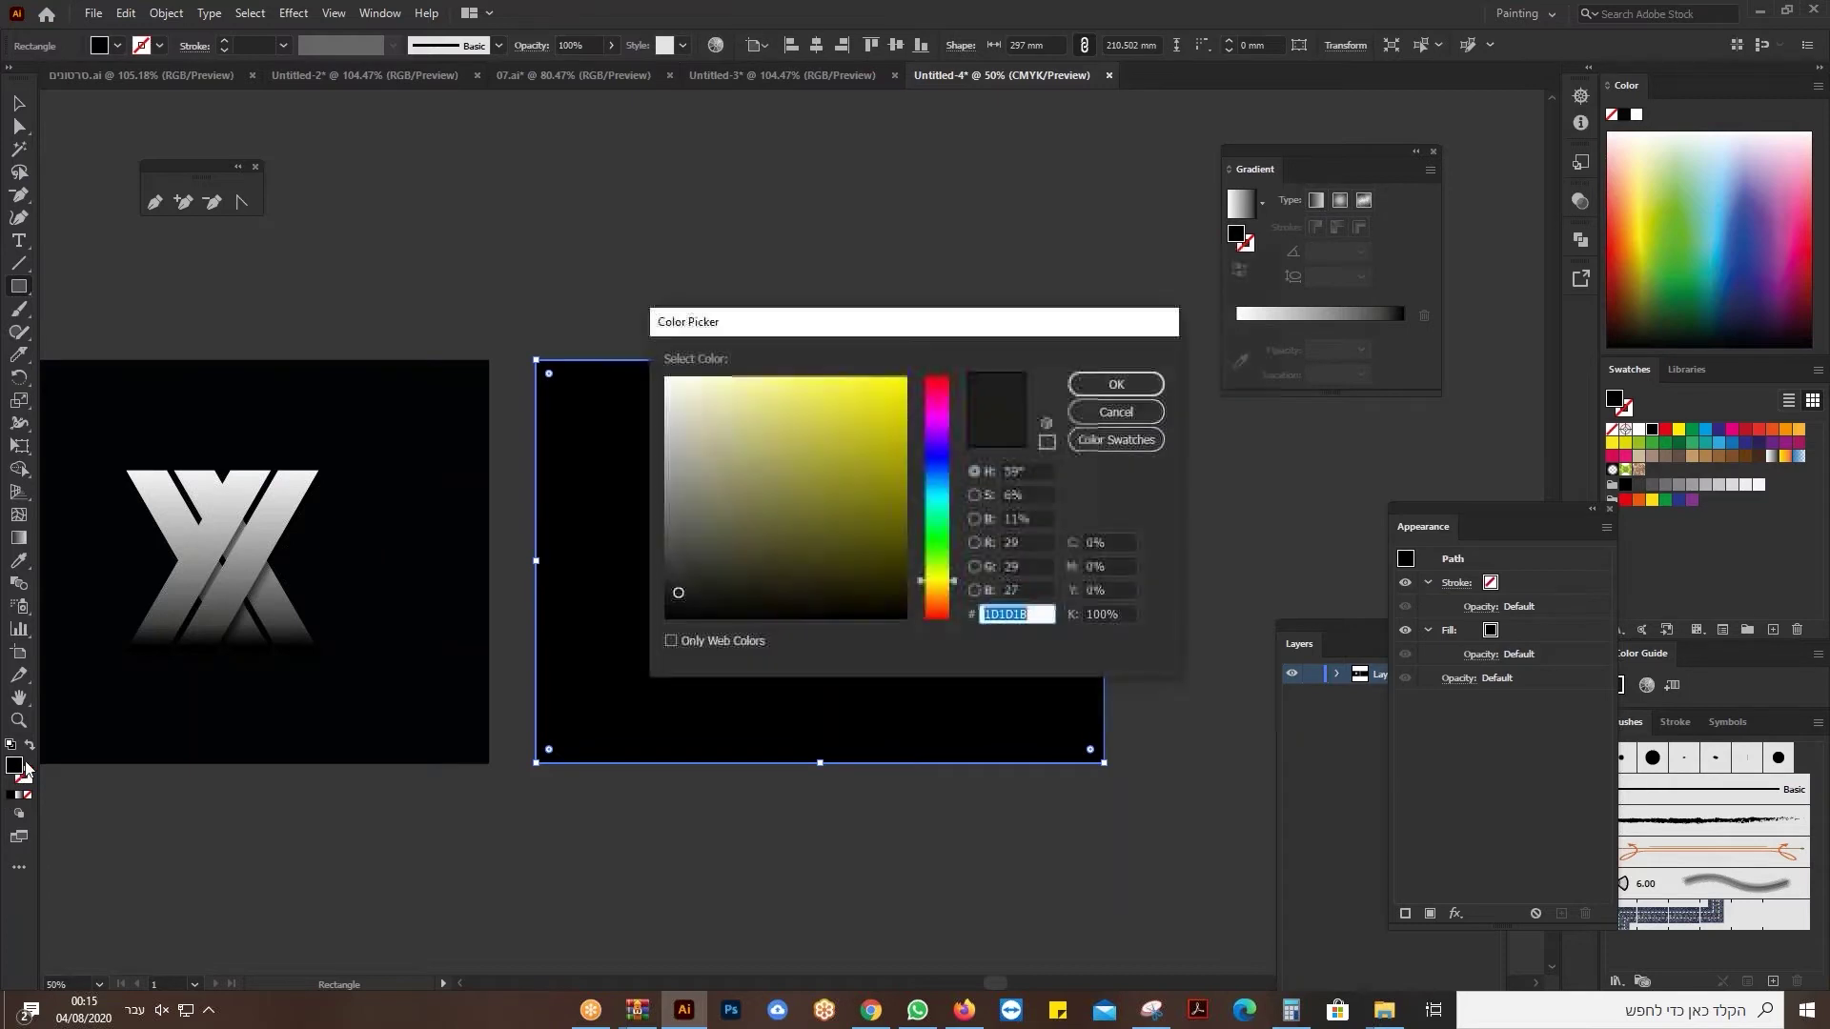
click(1123, 419)
Send the black rectangle behind the crossed bars and lock it as the background.
click(20, 105)
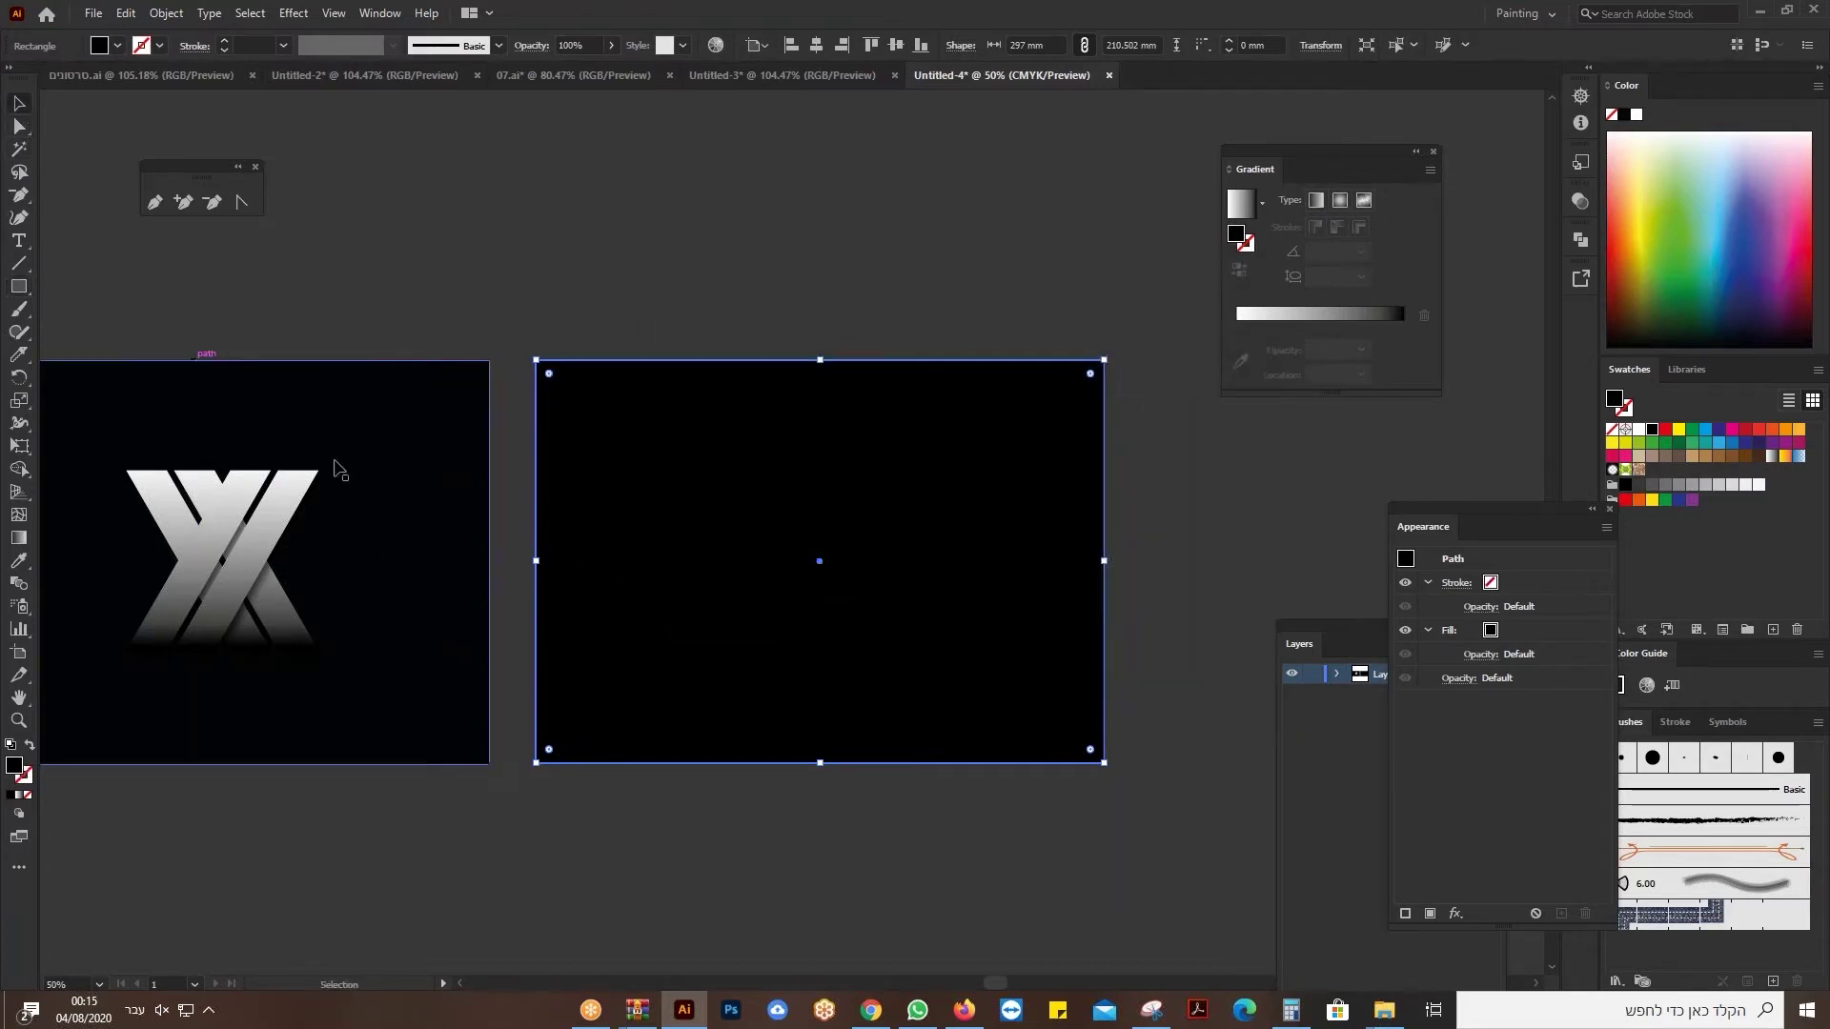
key(ctrl+0)
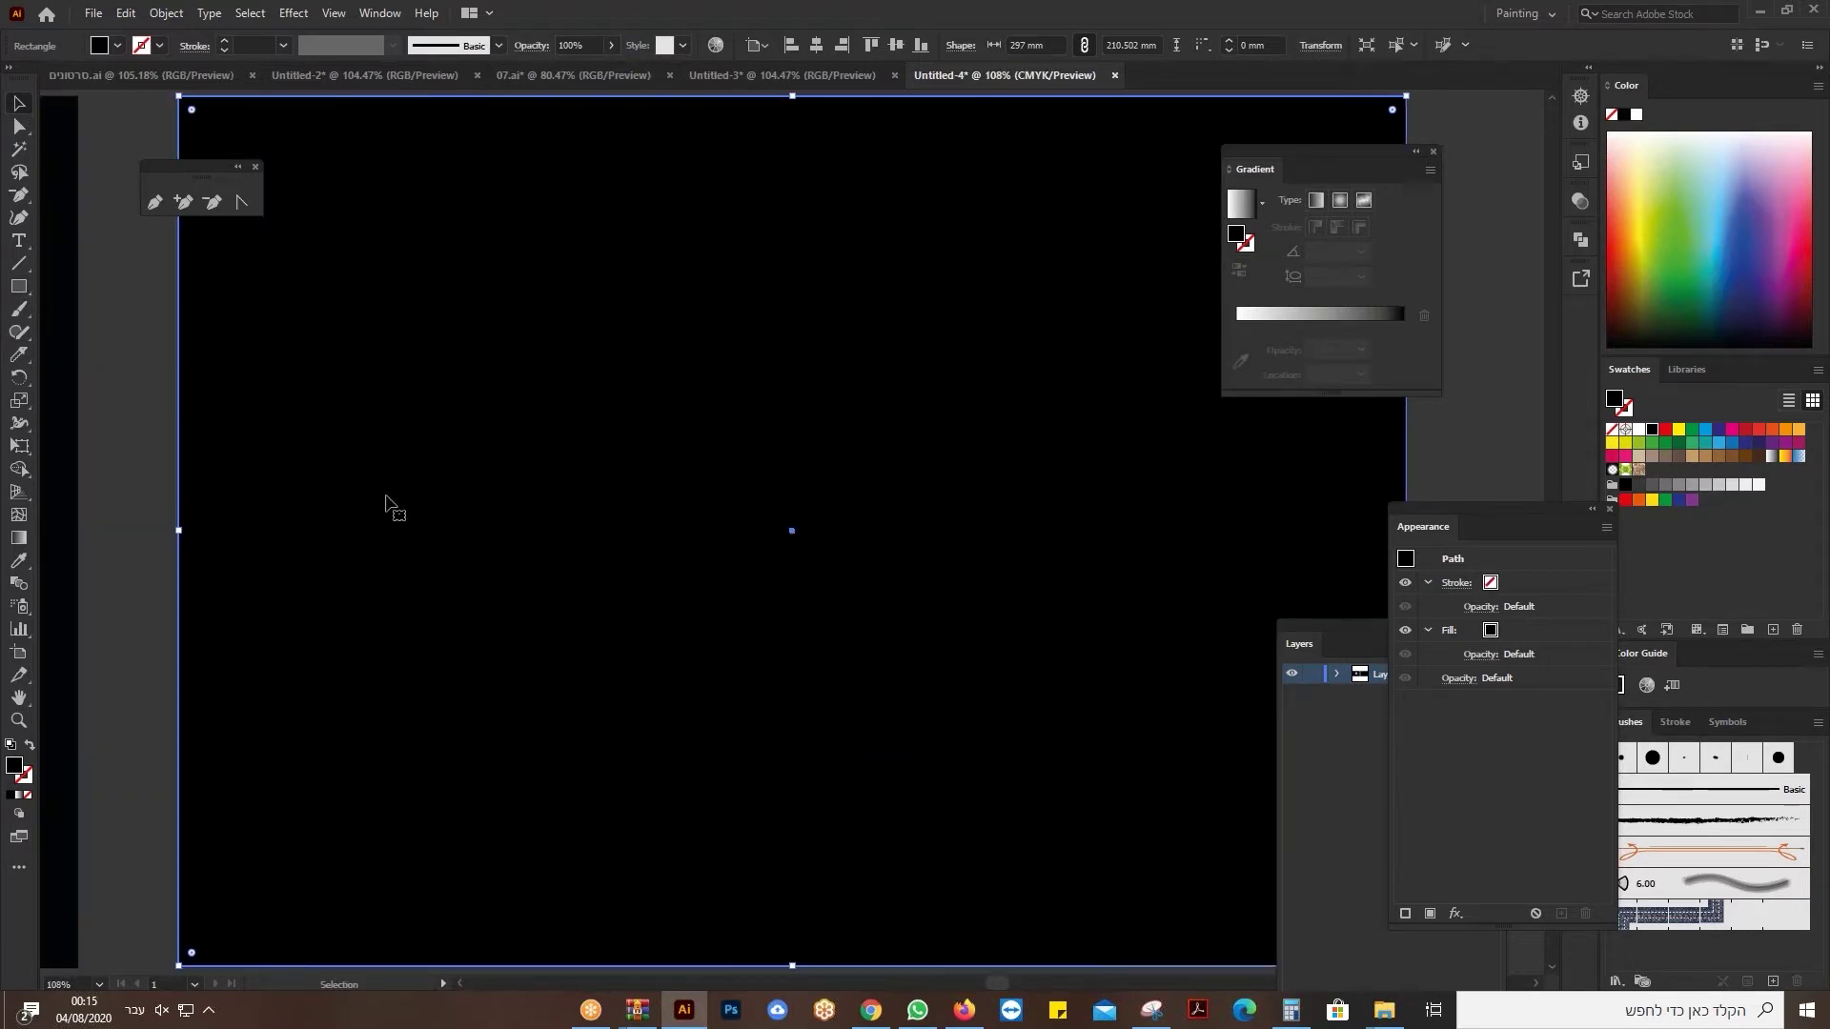
right_click(424, 320)
mouse_move(508, 646)
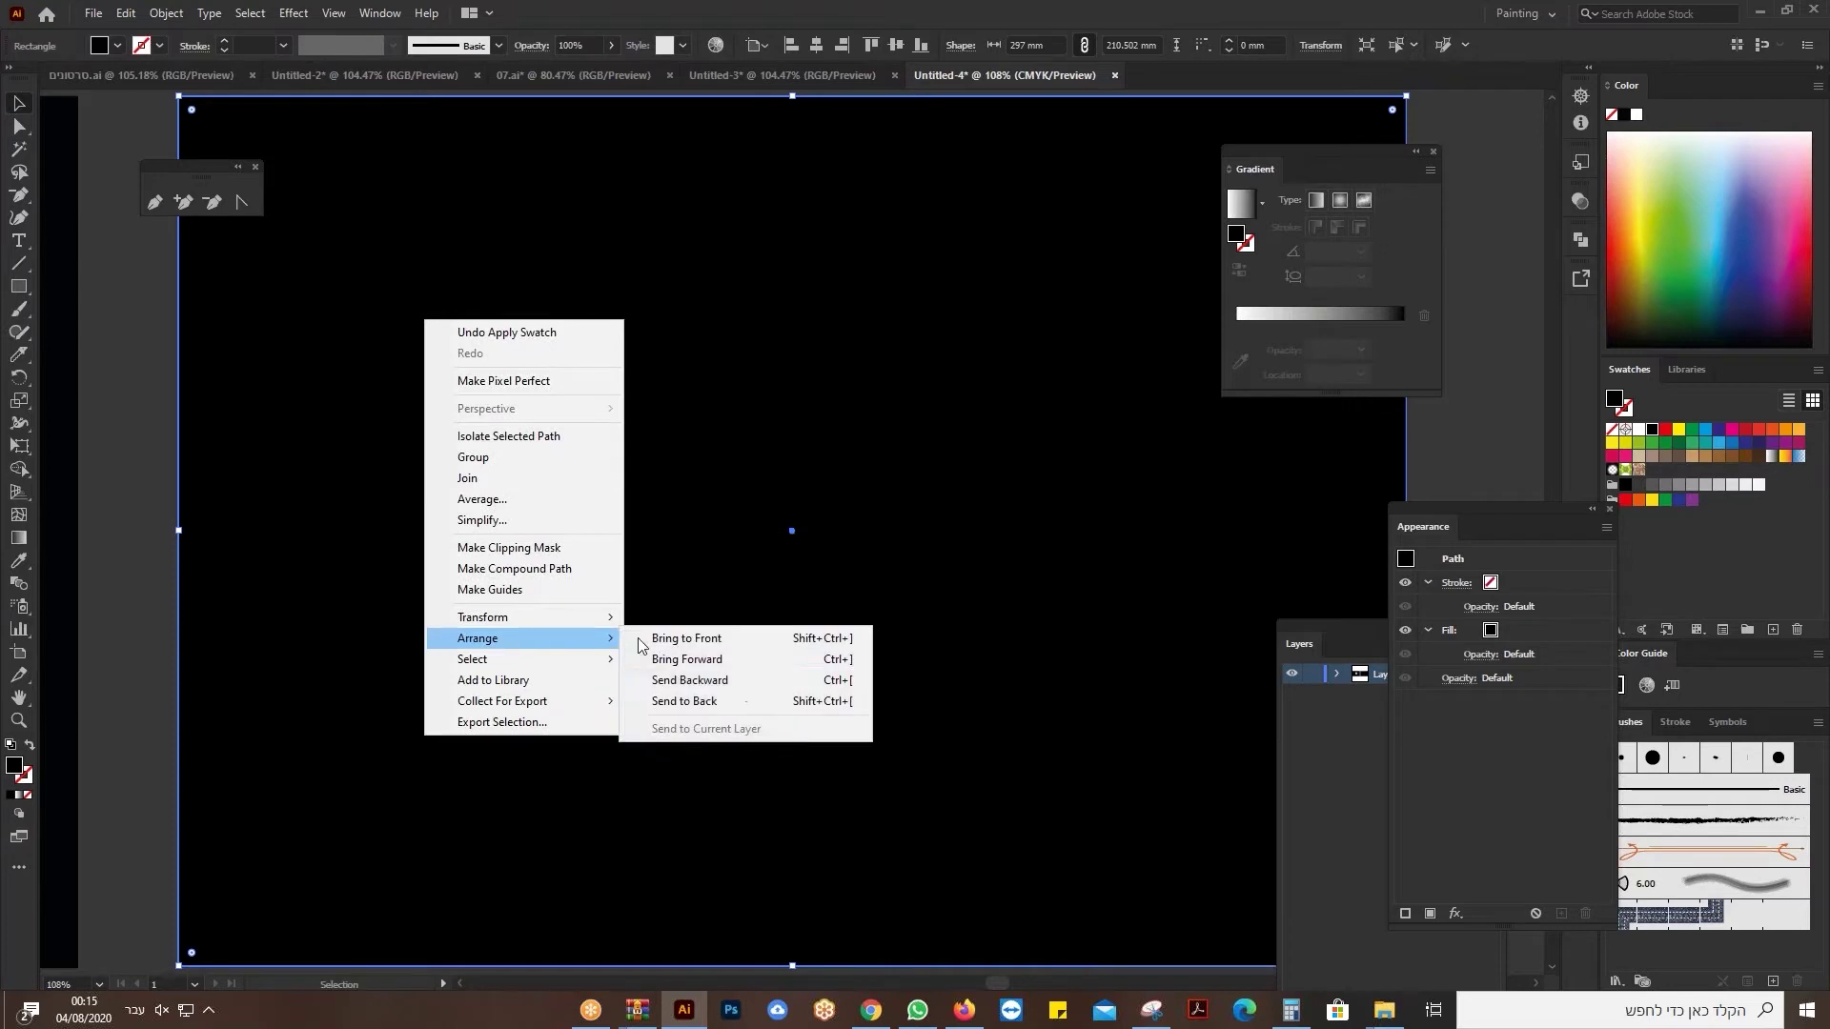
click(737, 700)
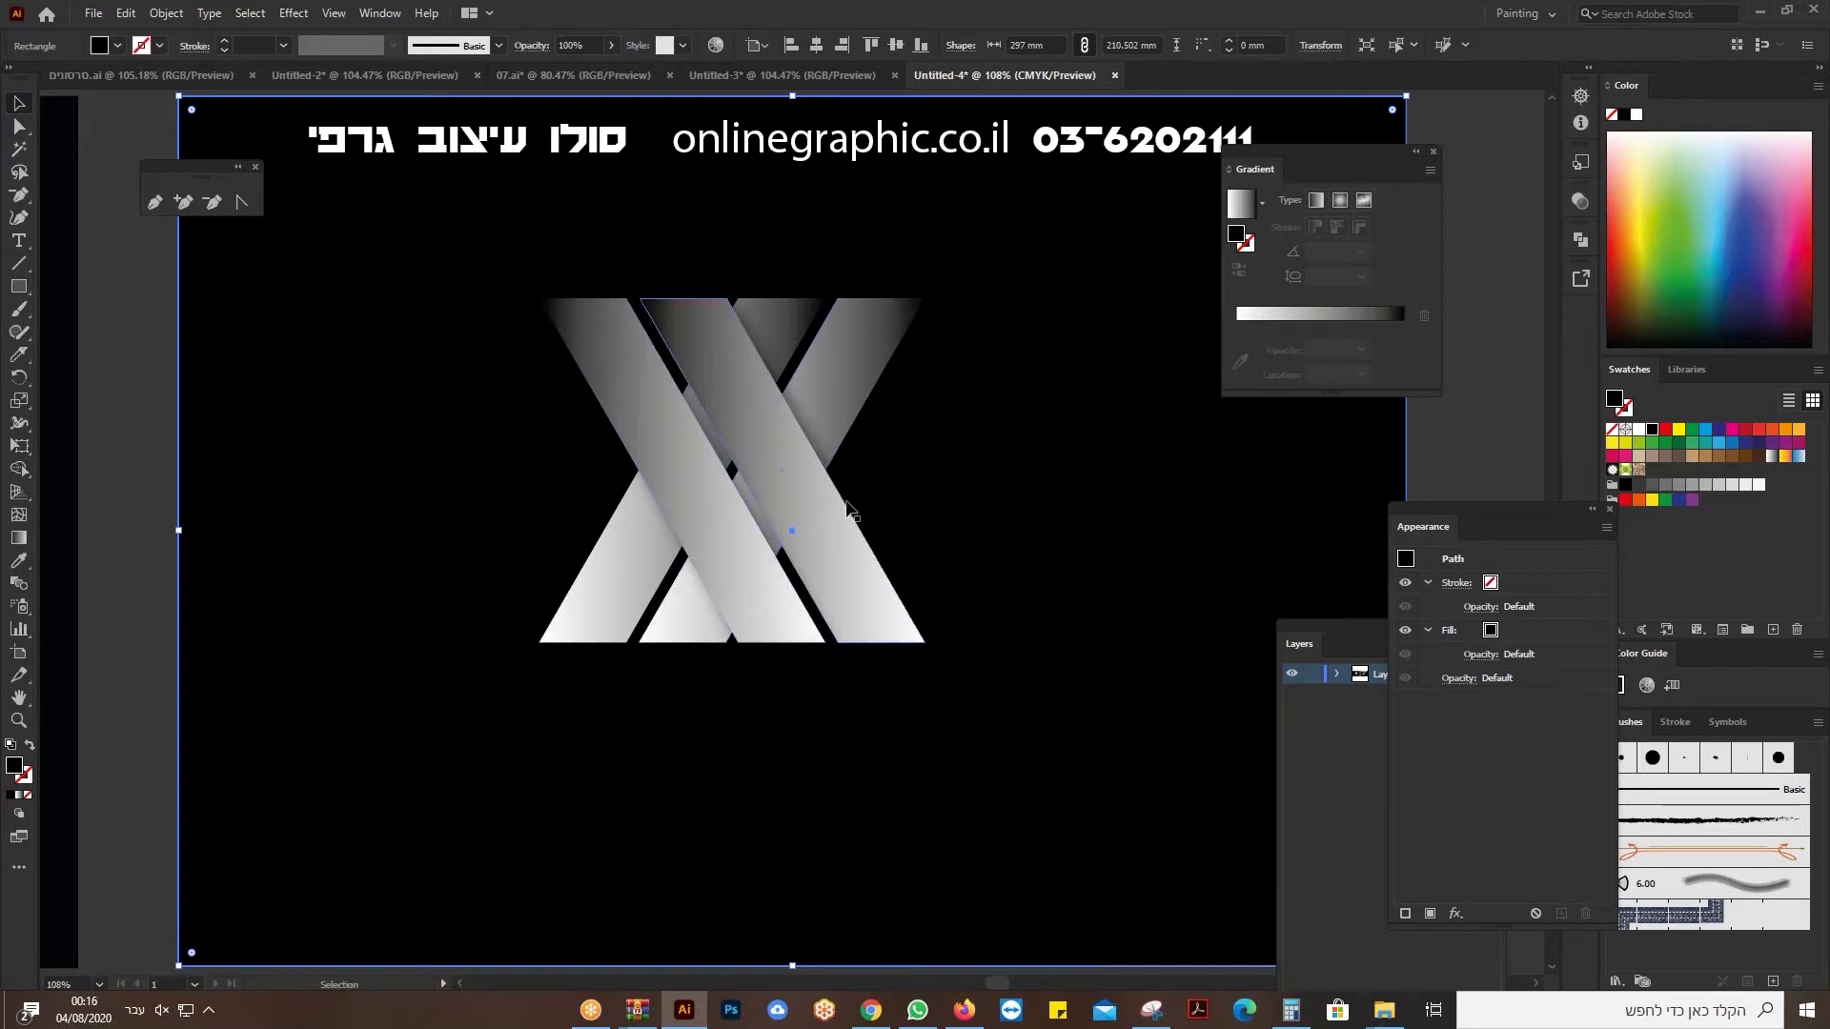
drag(115, 483, 325, 614)
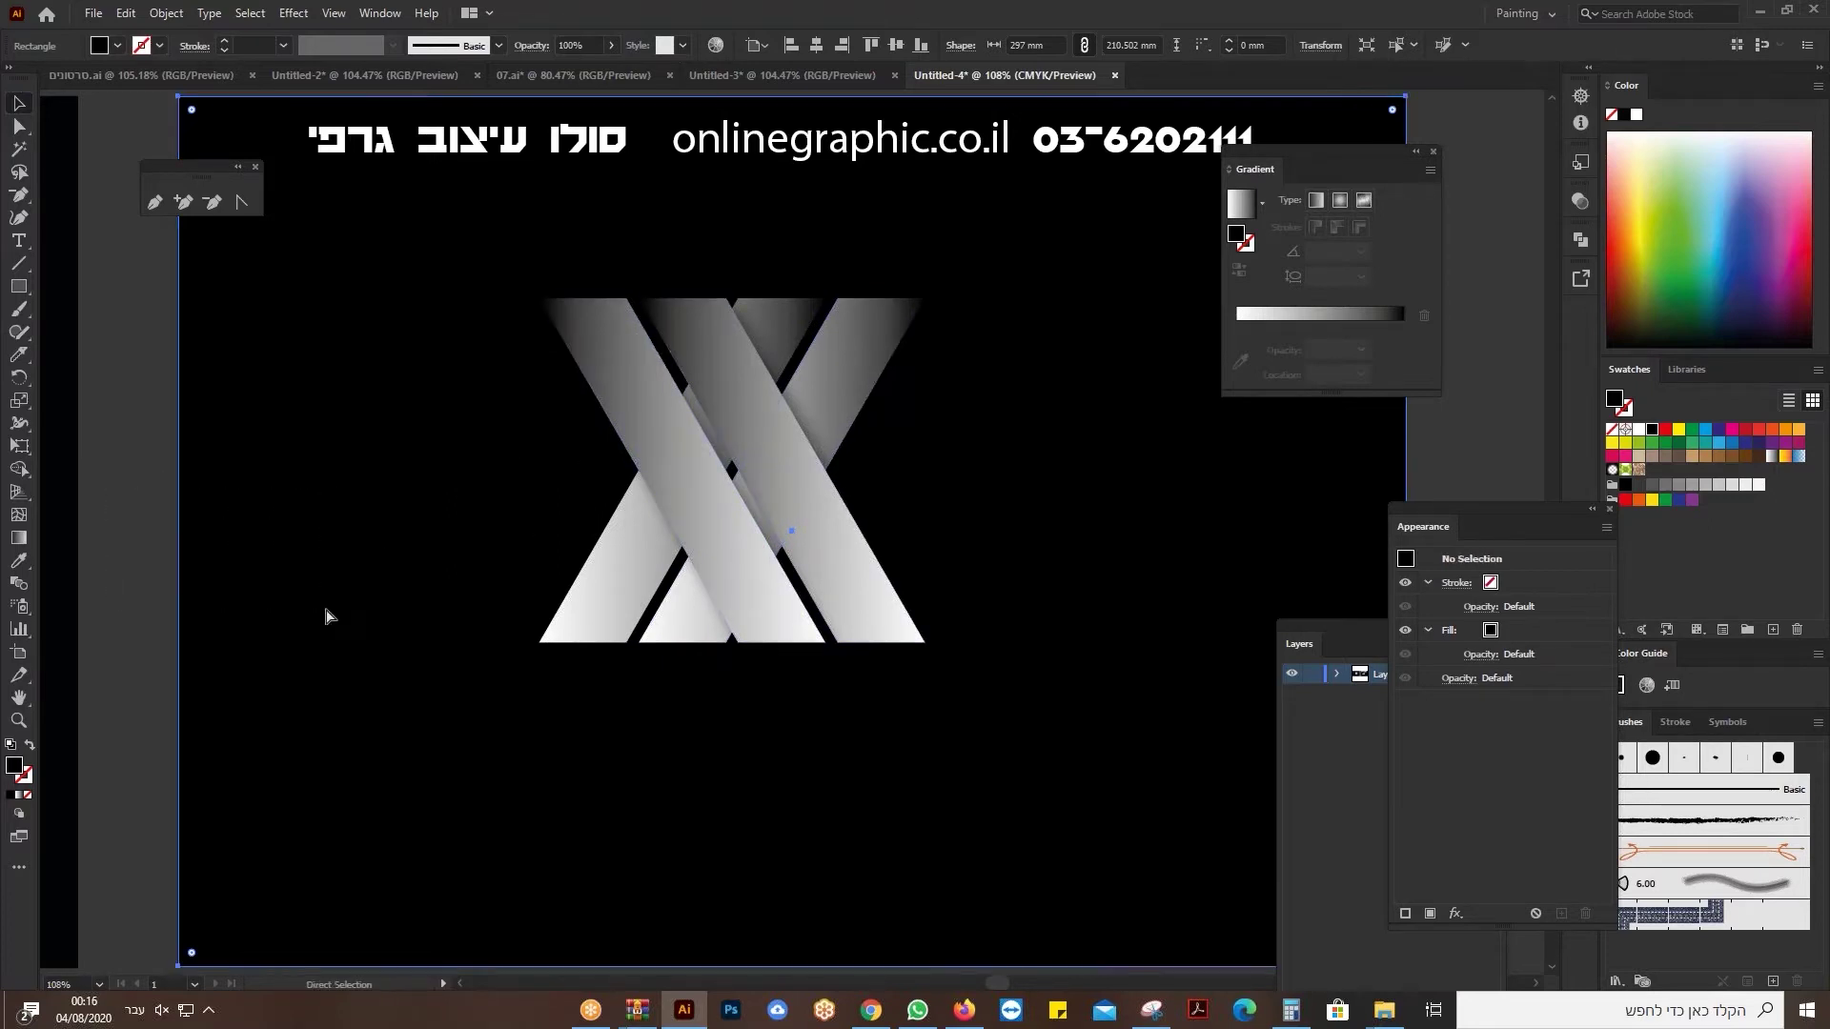
drag(434, 447, 998, 579)
right_click(817, 469)
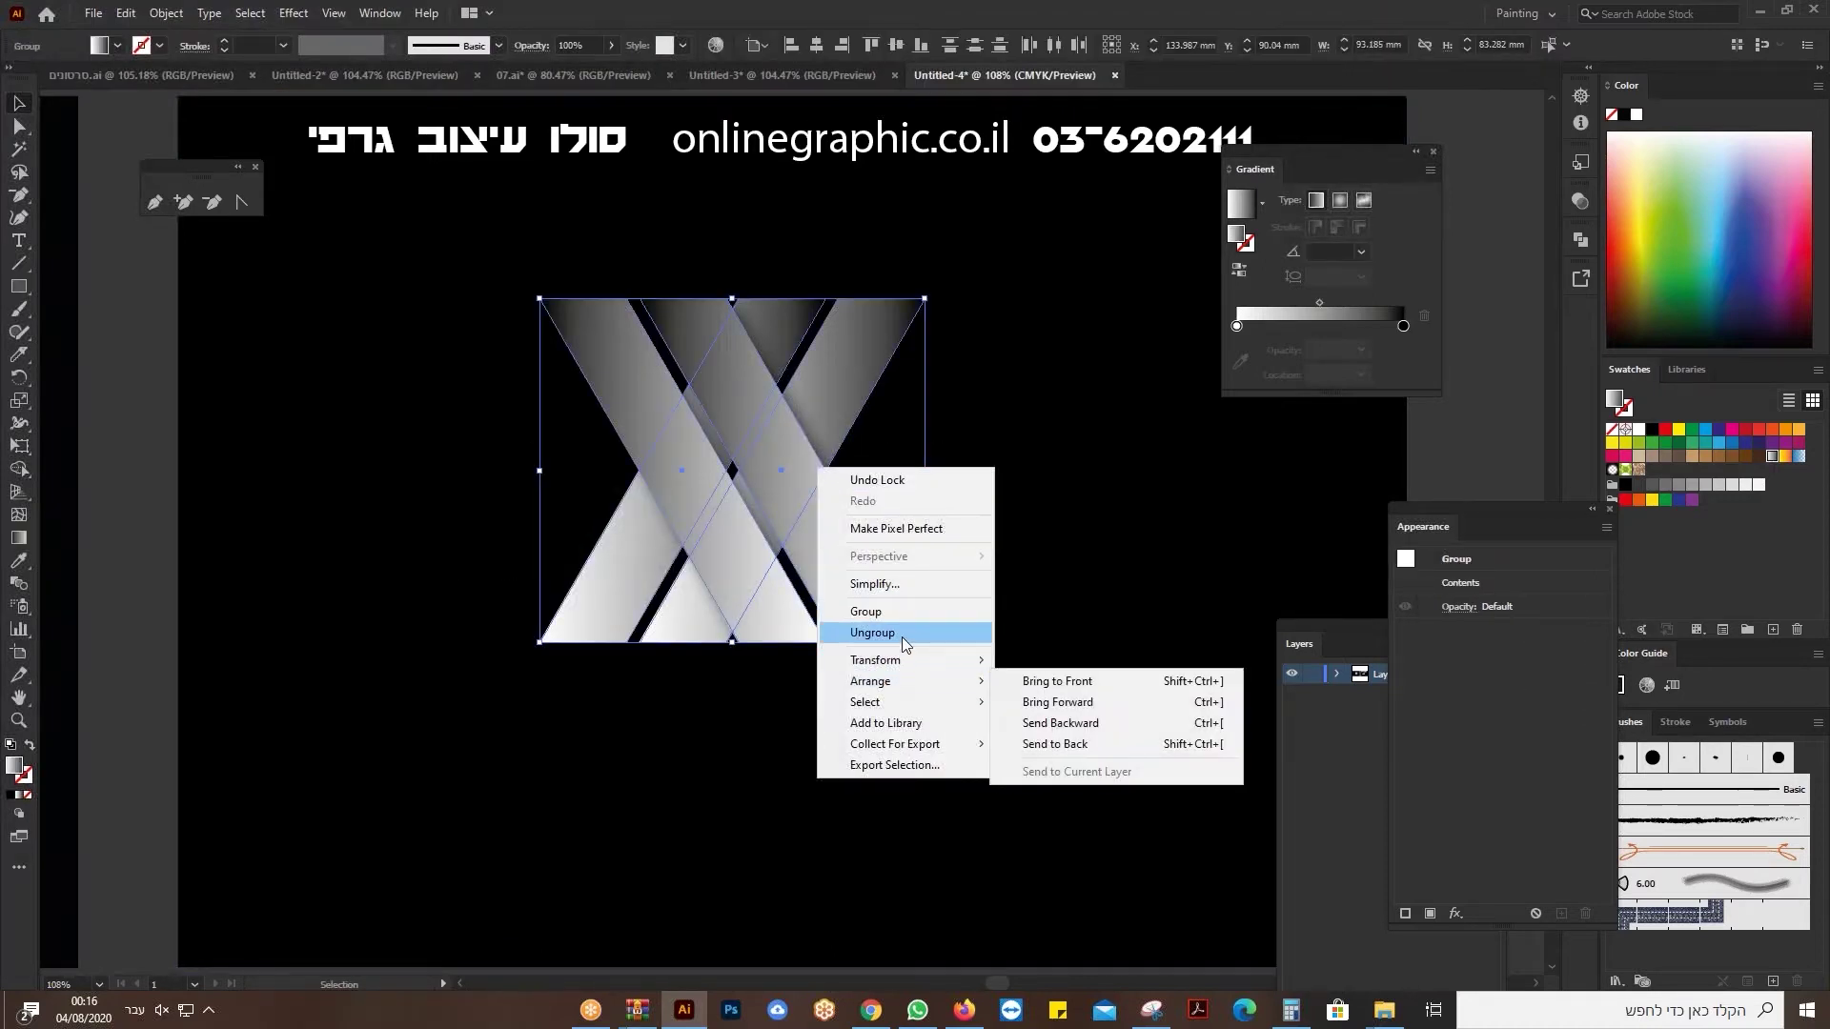
mouse_move(896, 667)
click(1018, 730)
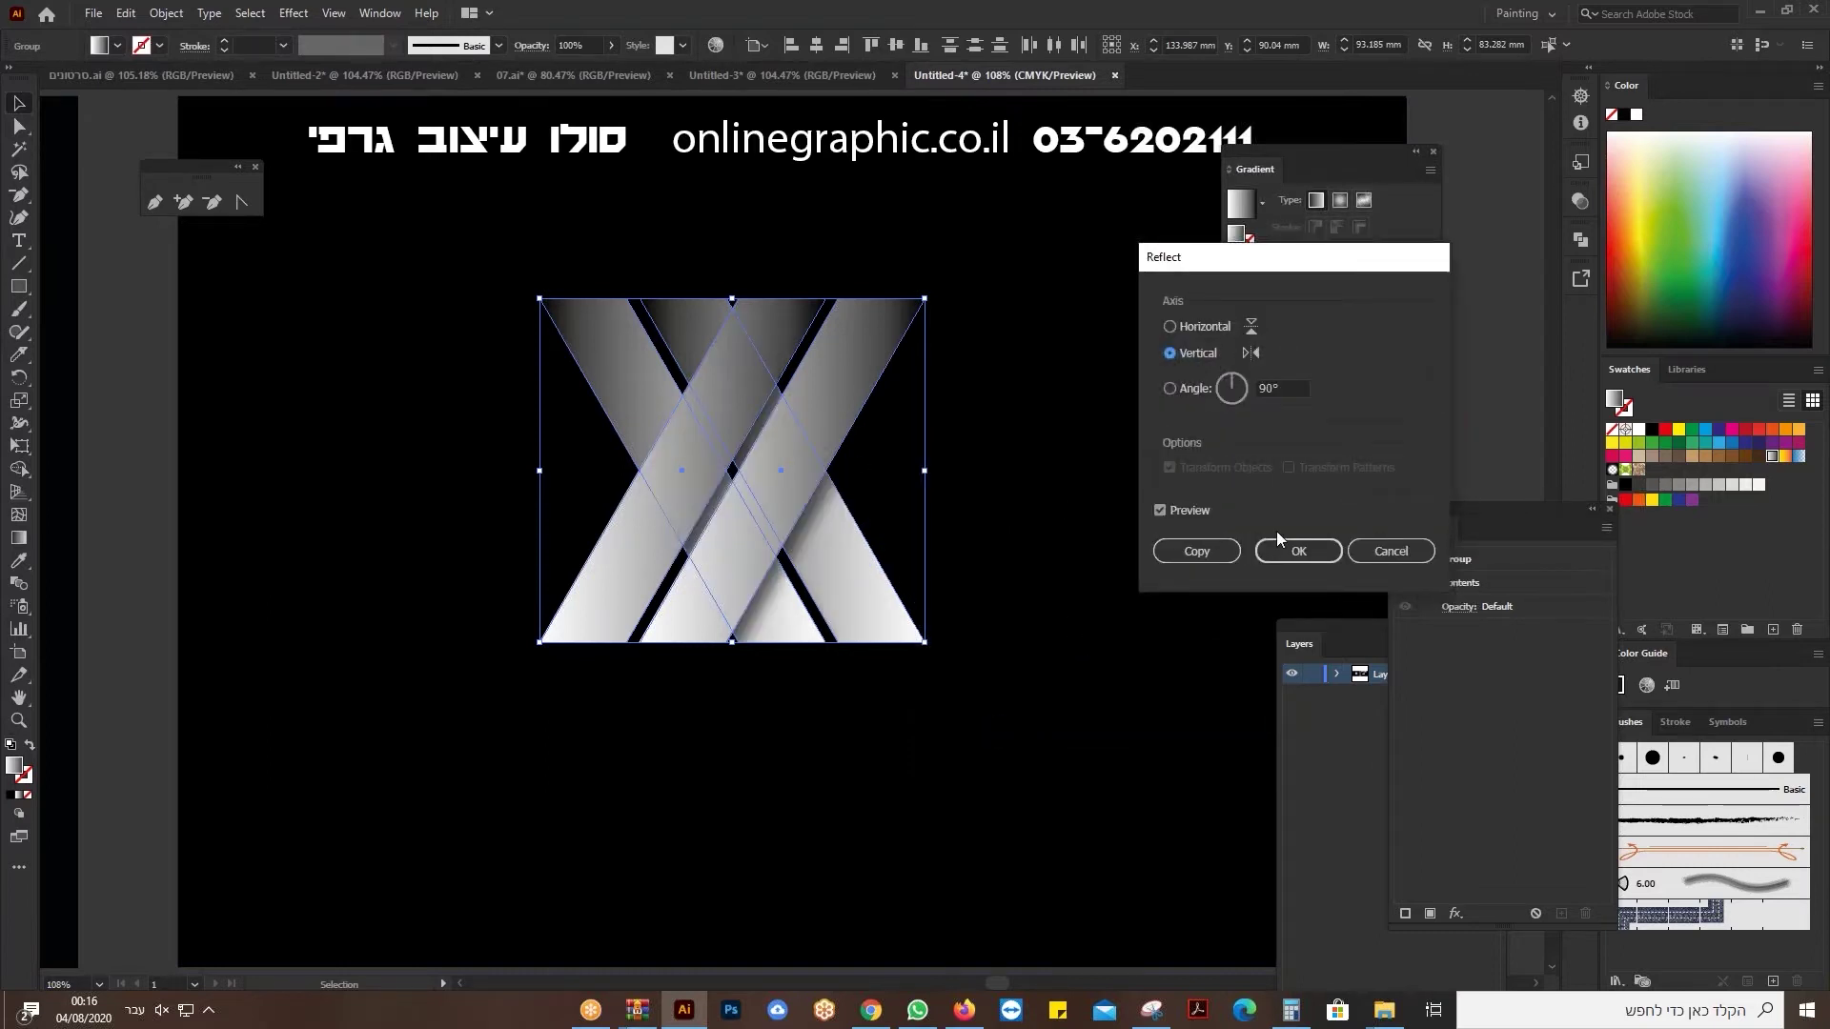
click(1375, 559)
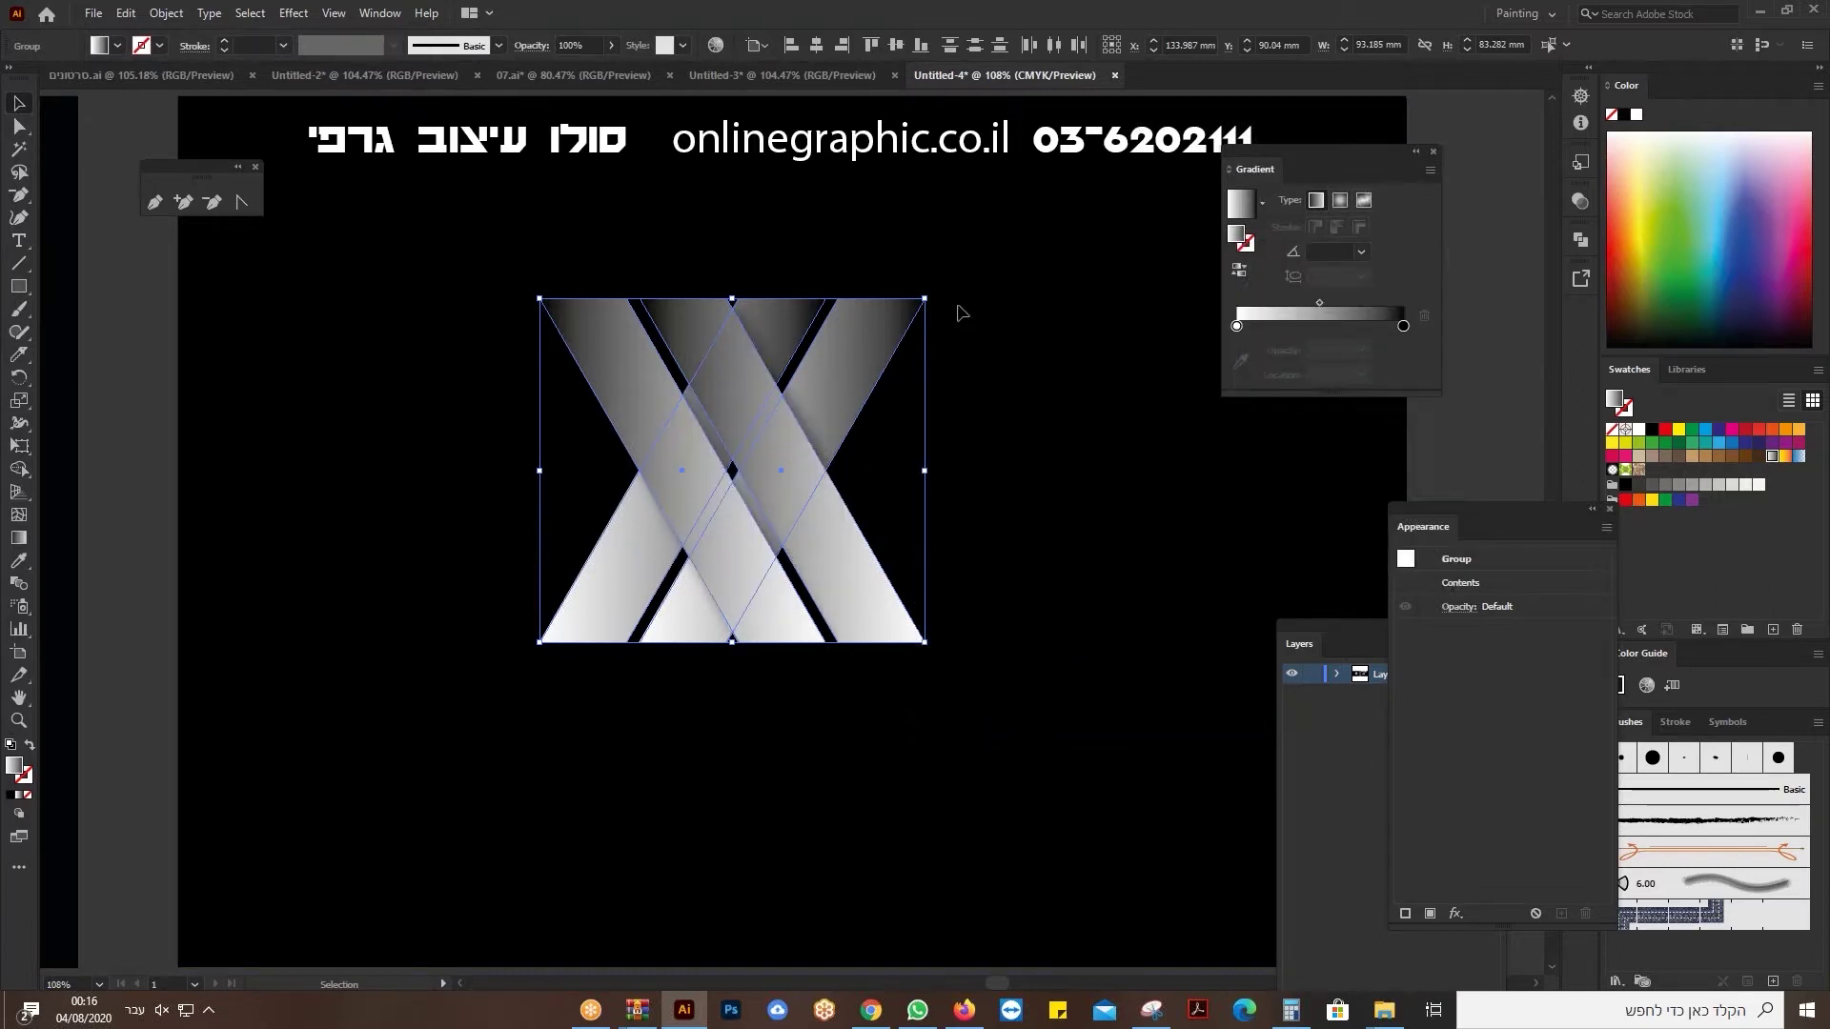
Rotate the crossed bars 180° so their light gradient ends are uppermost, and deselect them.
drag(939, 301, 474, 755)
click(378, 791)
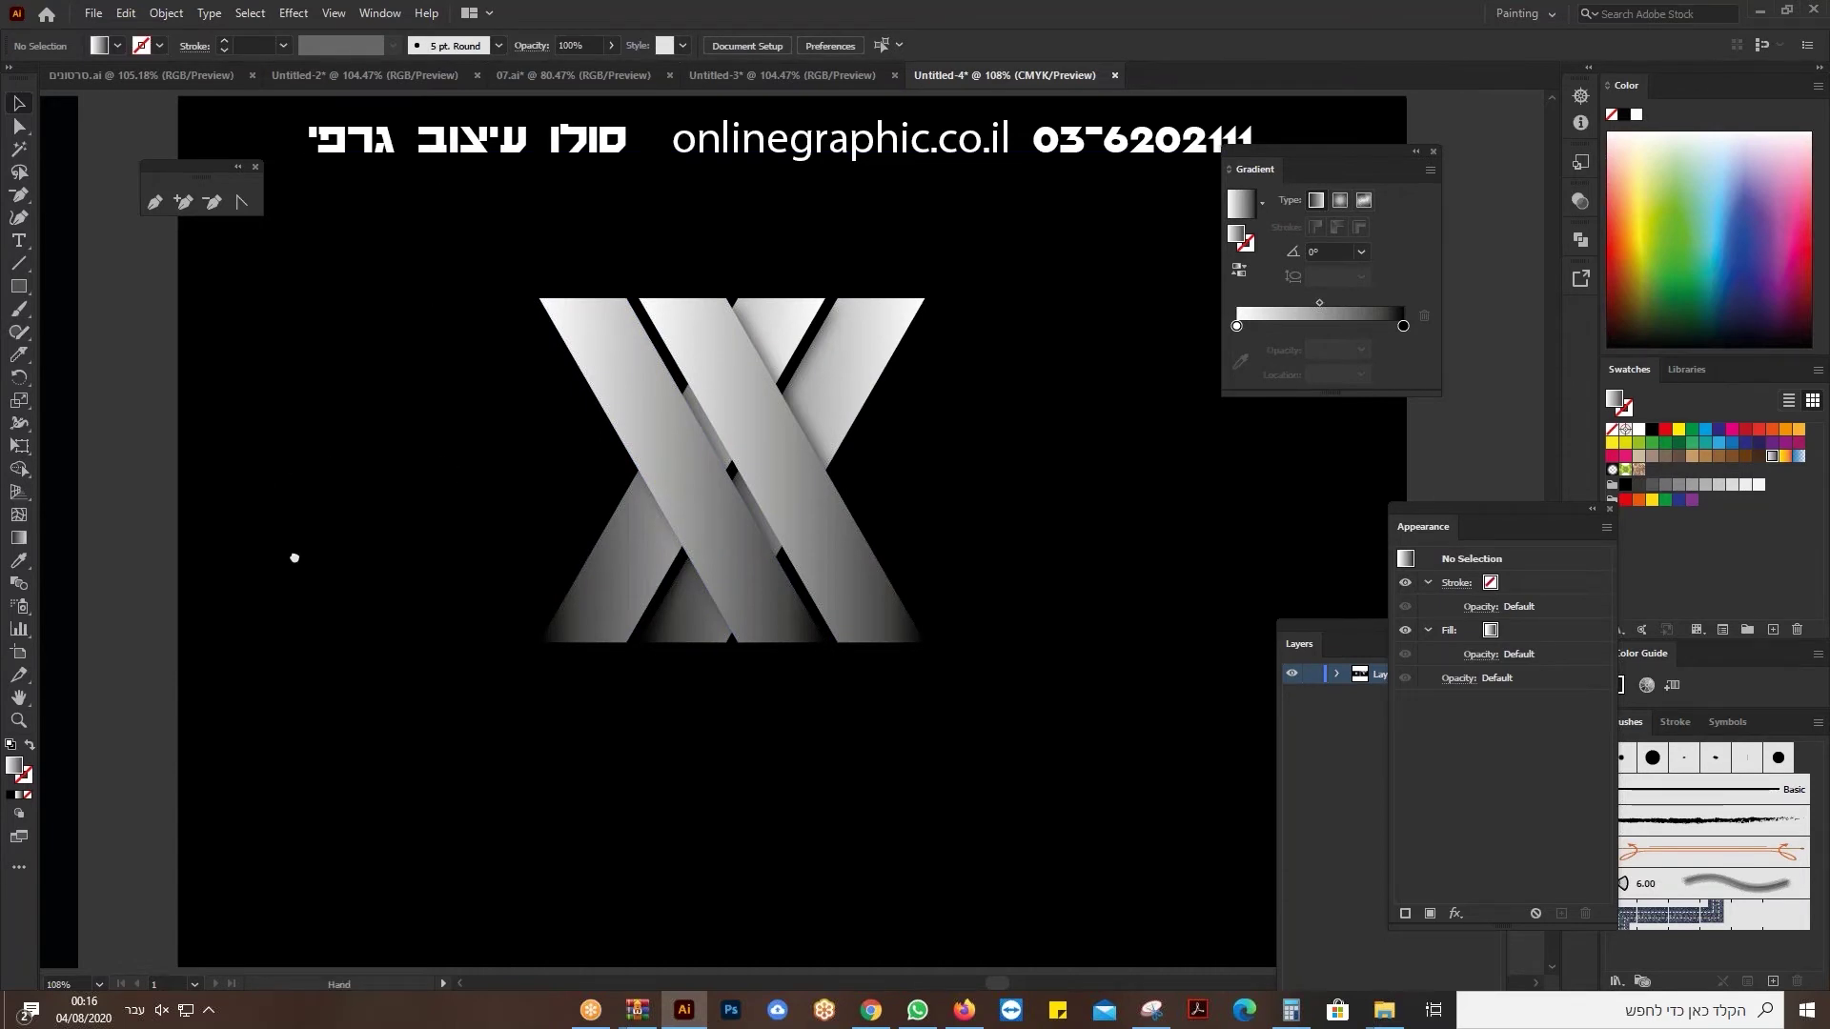
drag(293, 556, 842, 633)
drag(523, 506, 359, 483)
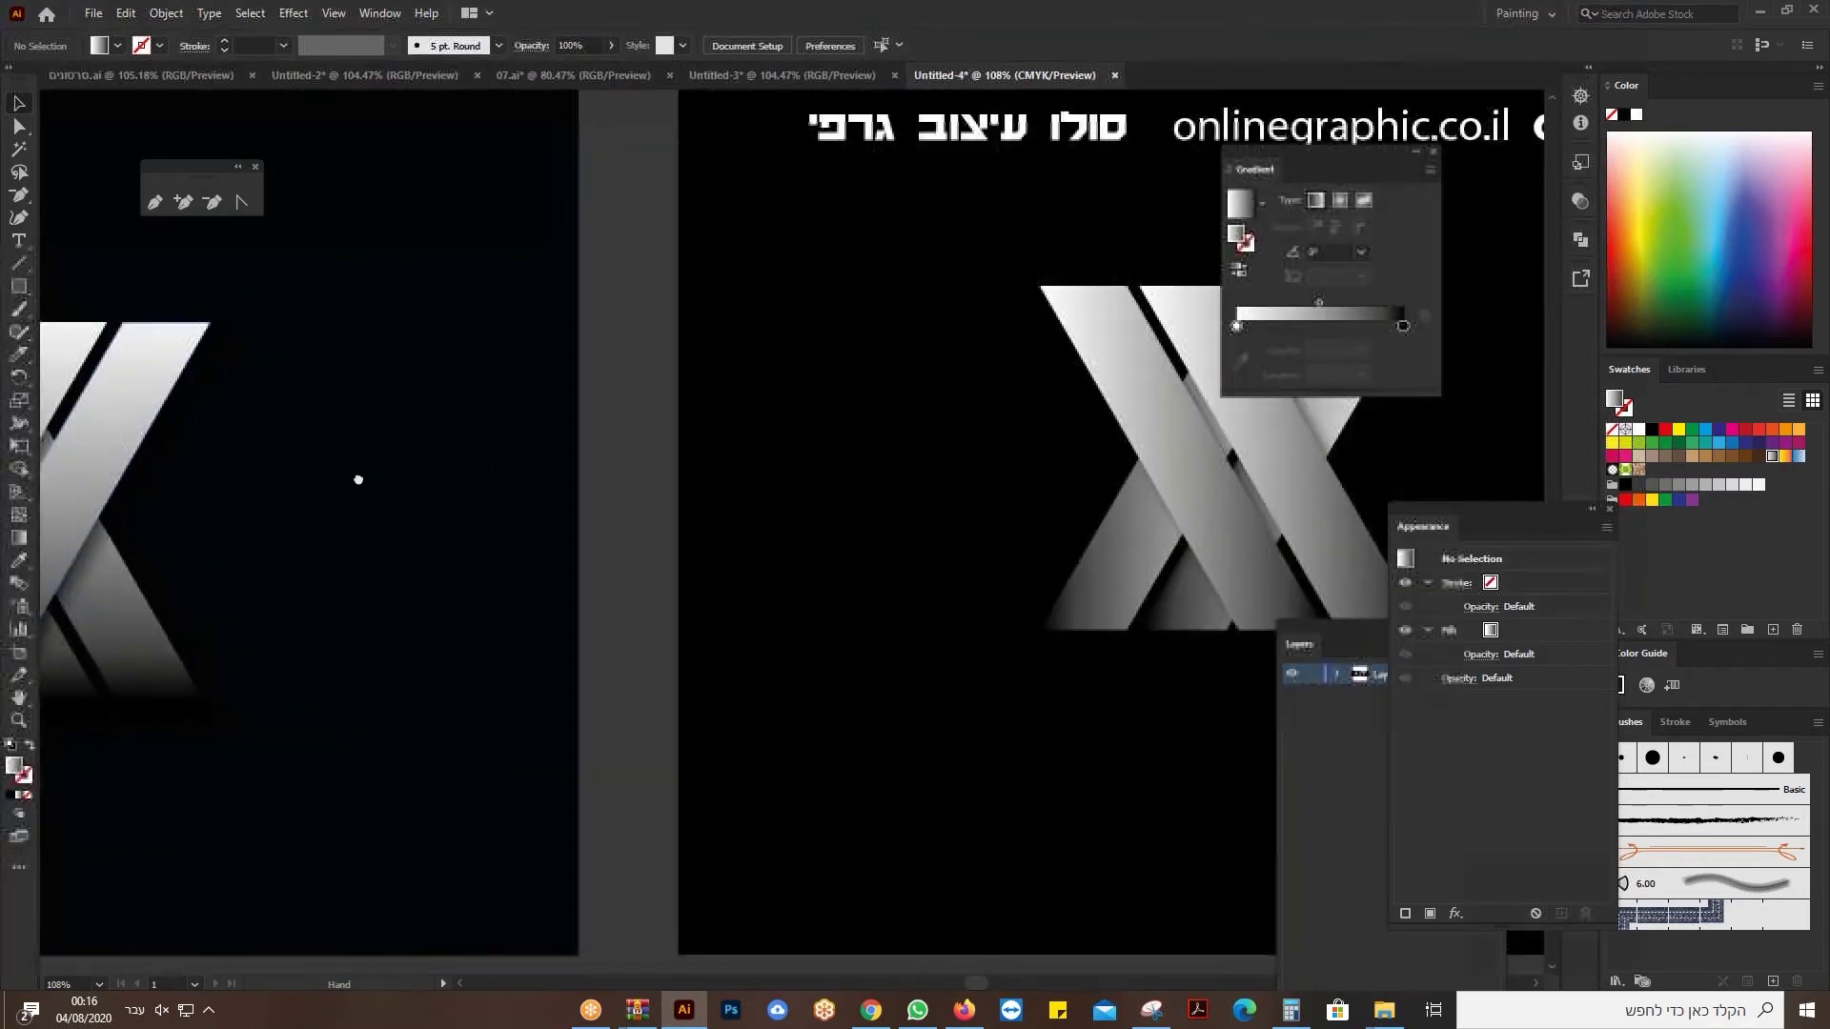
drag(948, 547, 658, 547)
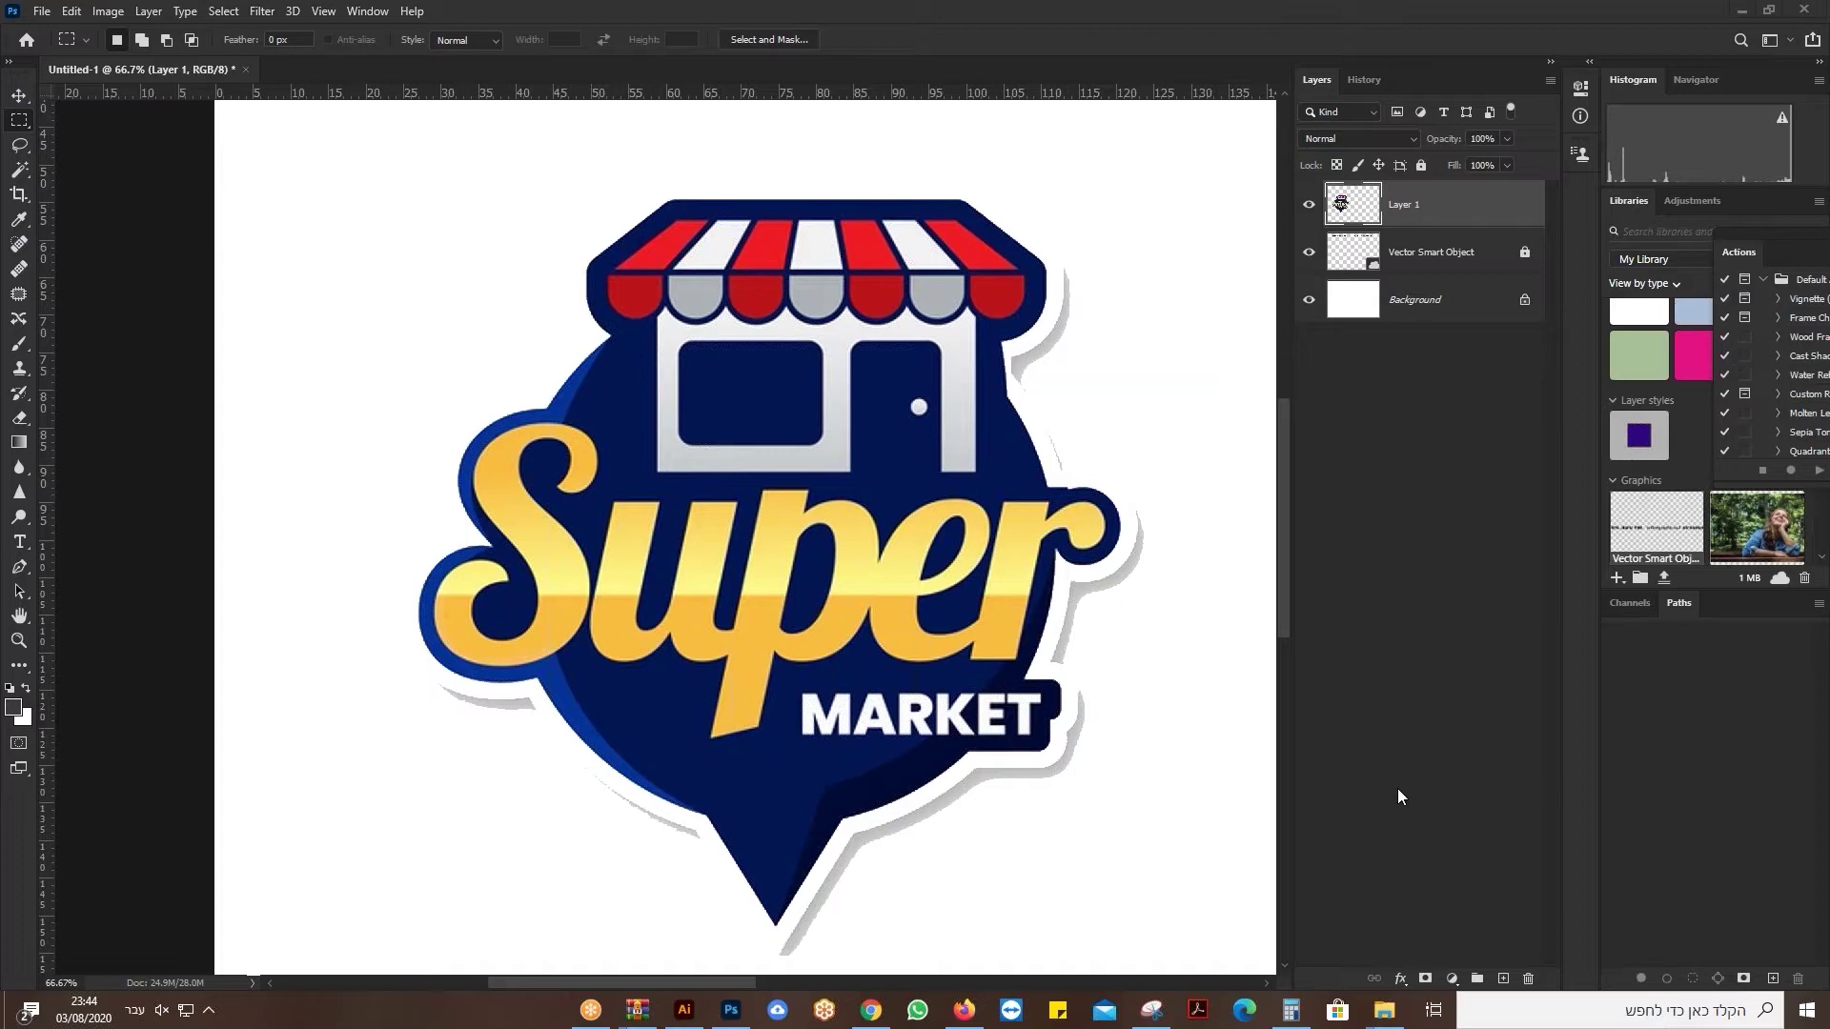
Examine the Super Market logo's lettering, storefront and outline at several zoom levels.
click(21, 620)
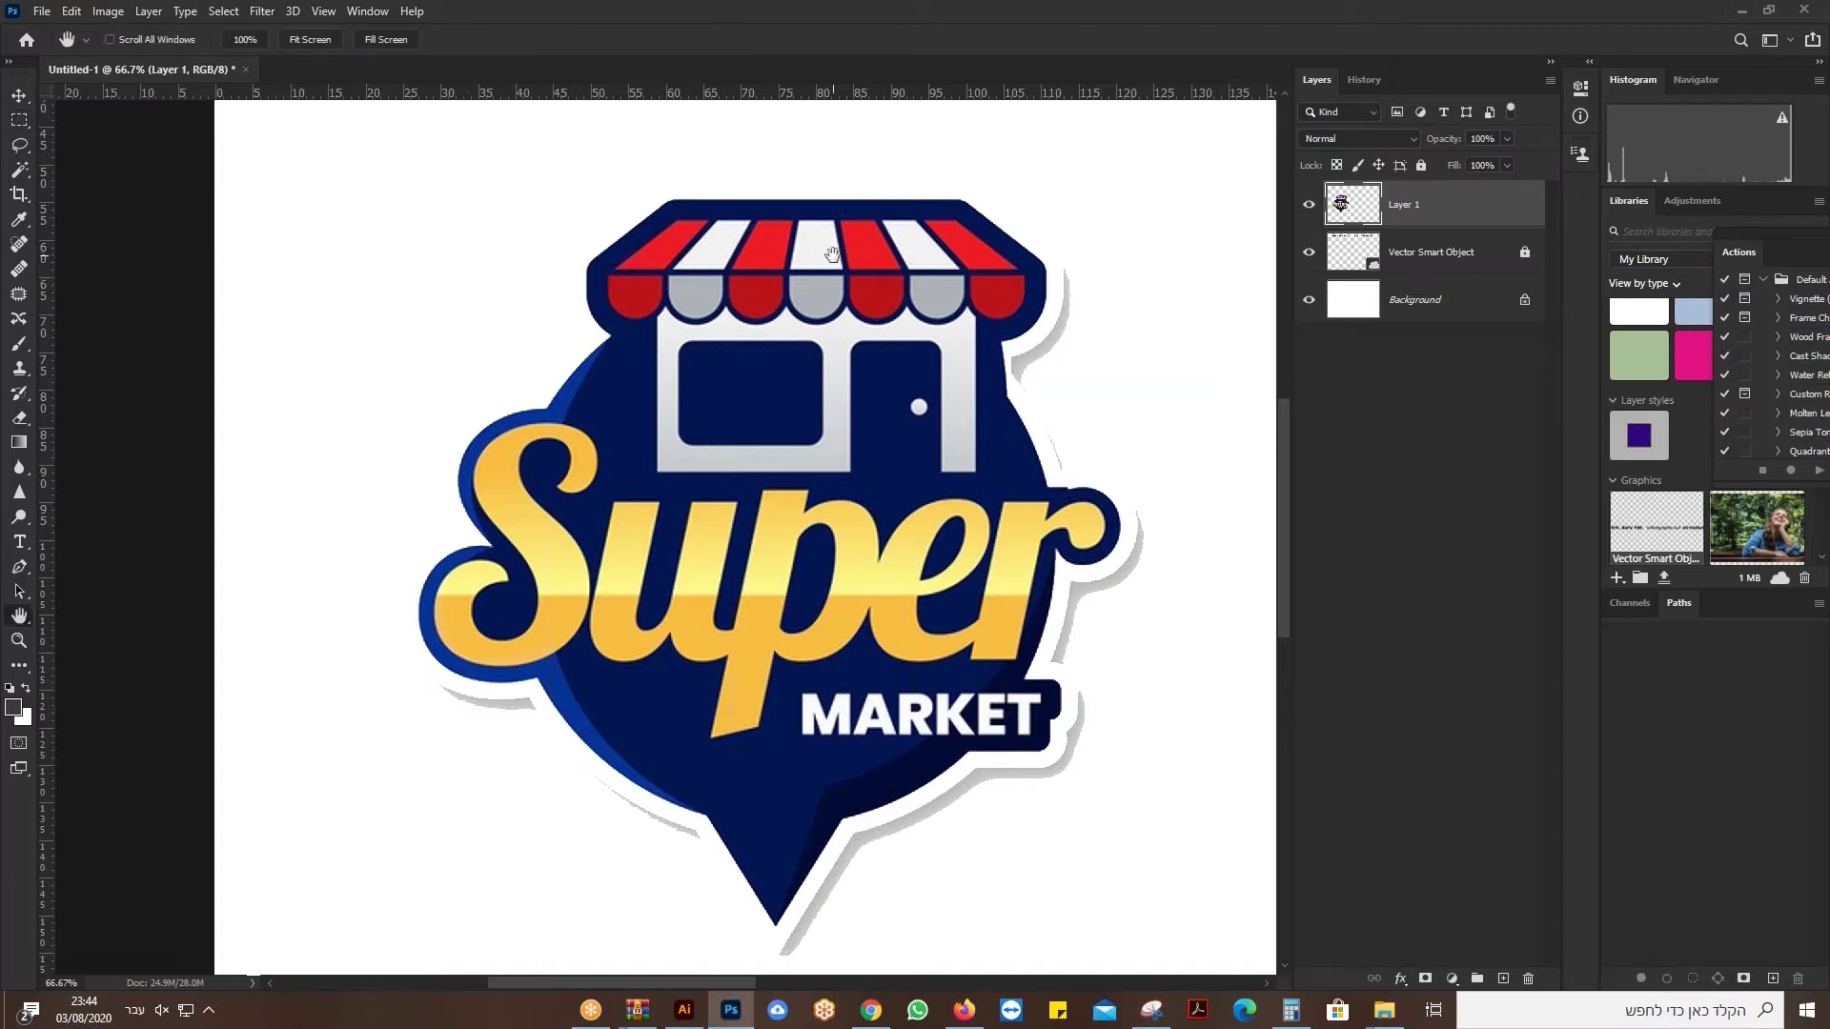
drag(831, 274, 743, 388)
key(ctrl+0)
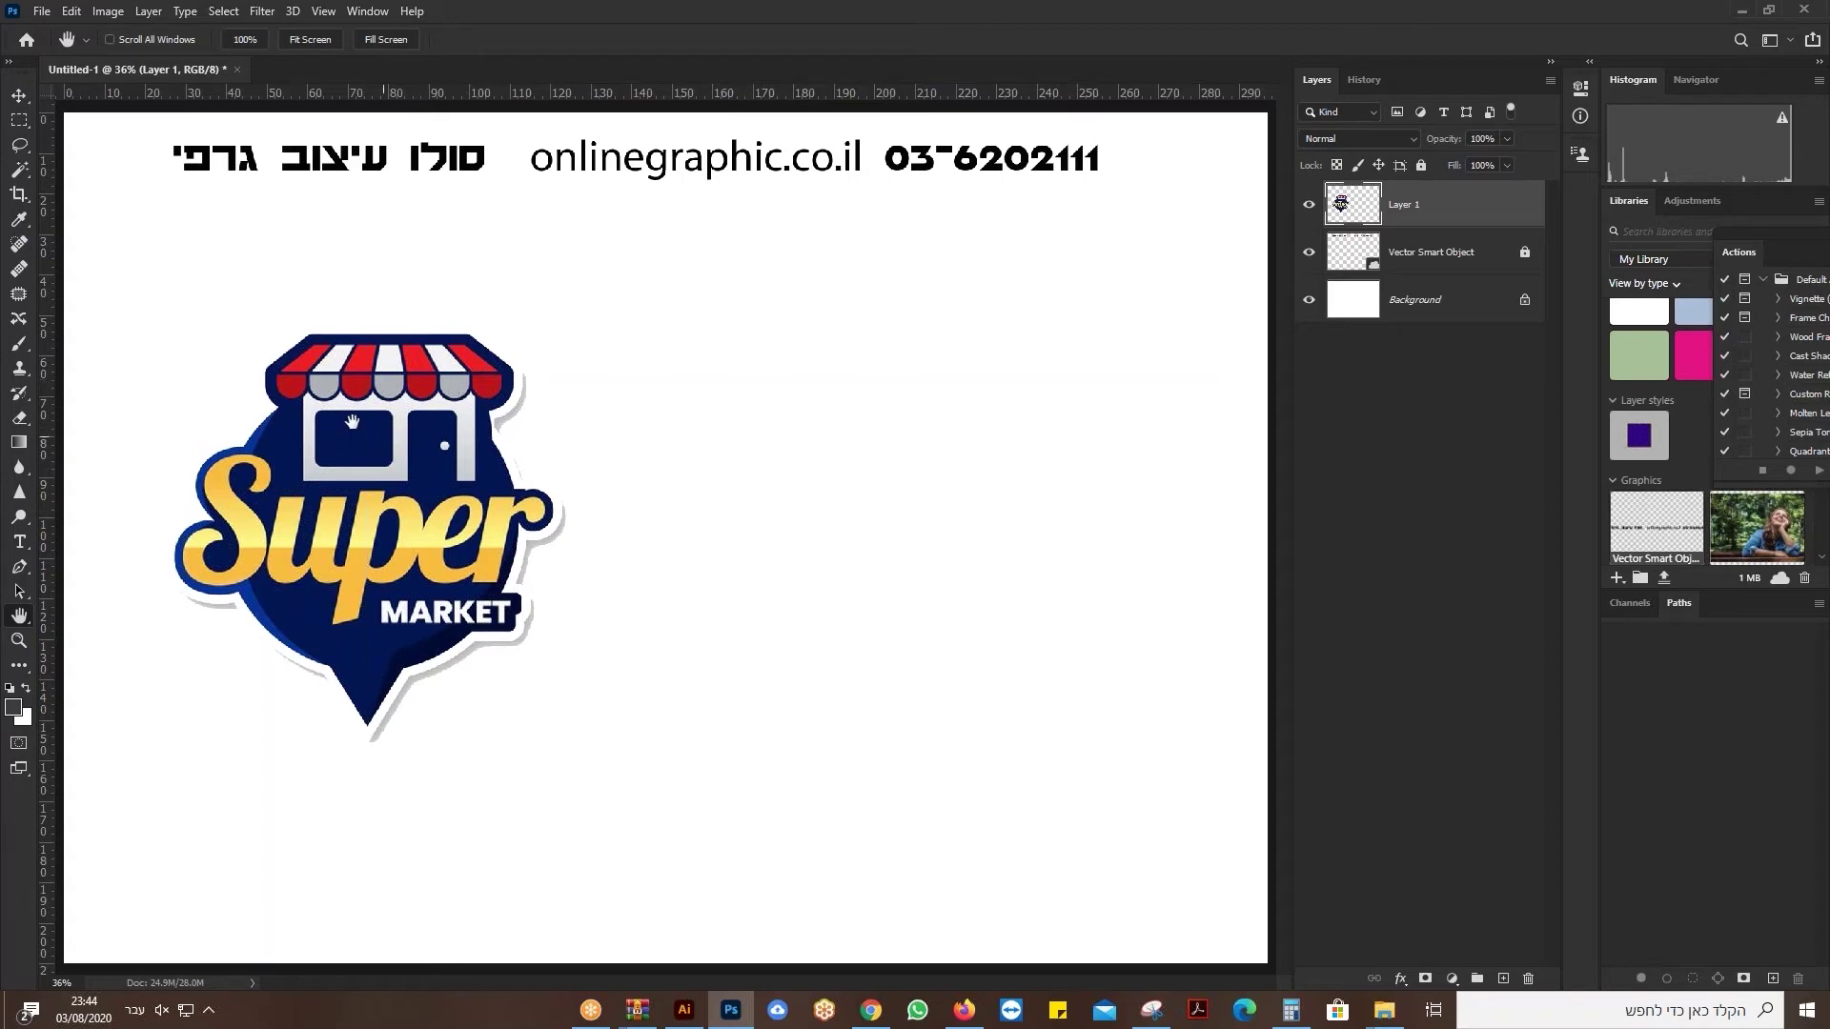
key(ctrl+plus)
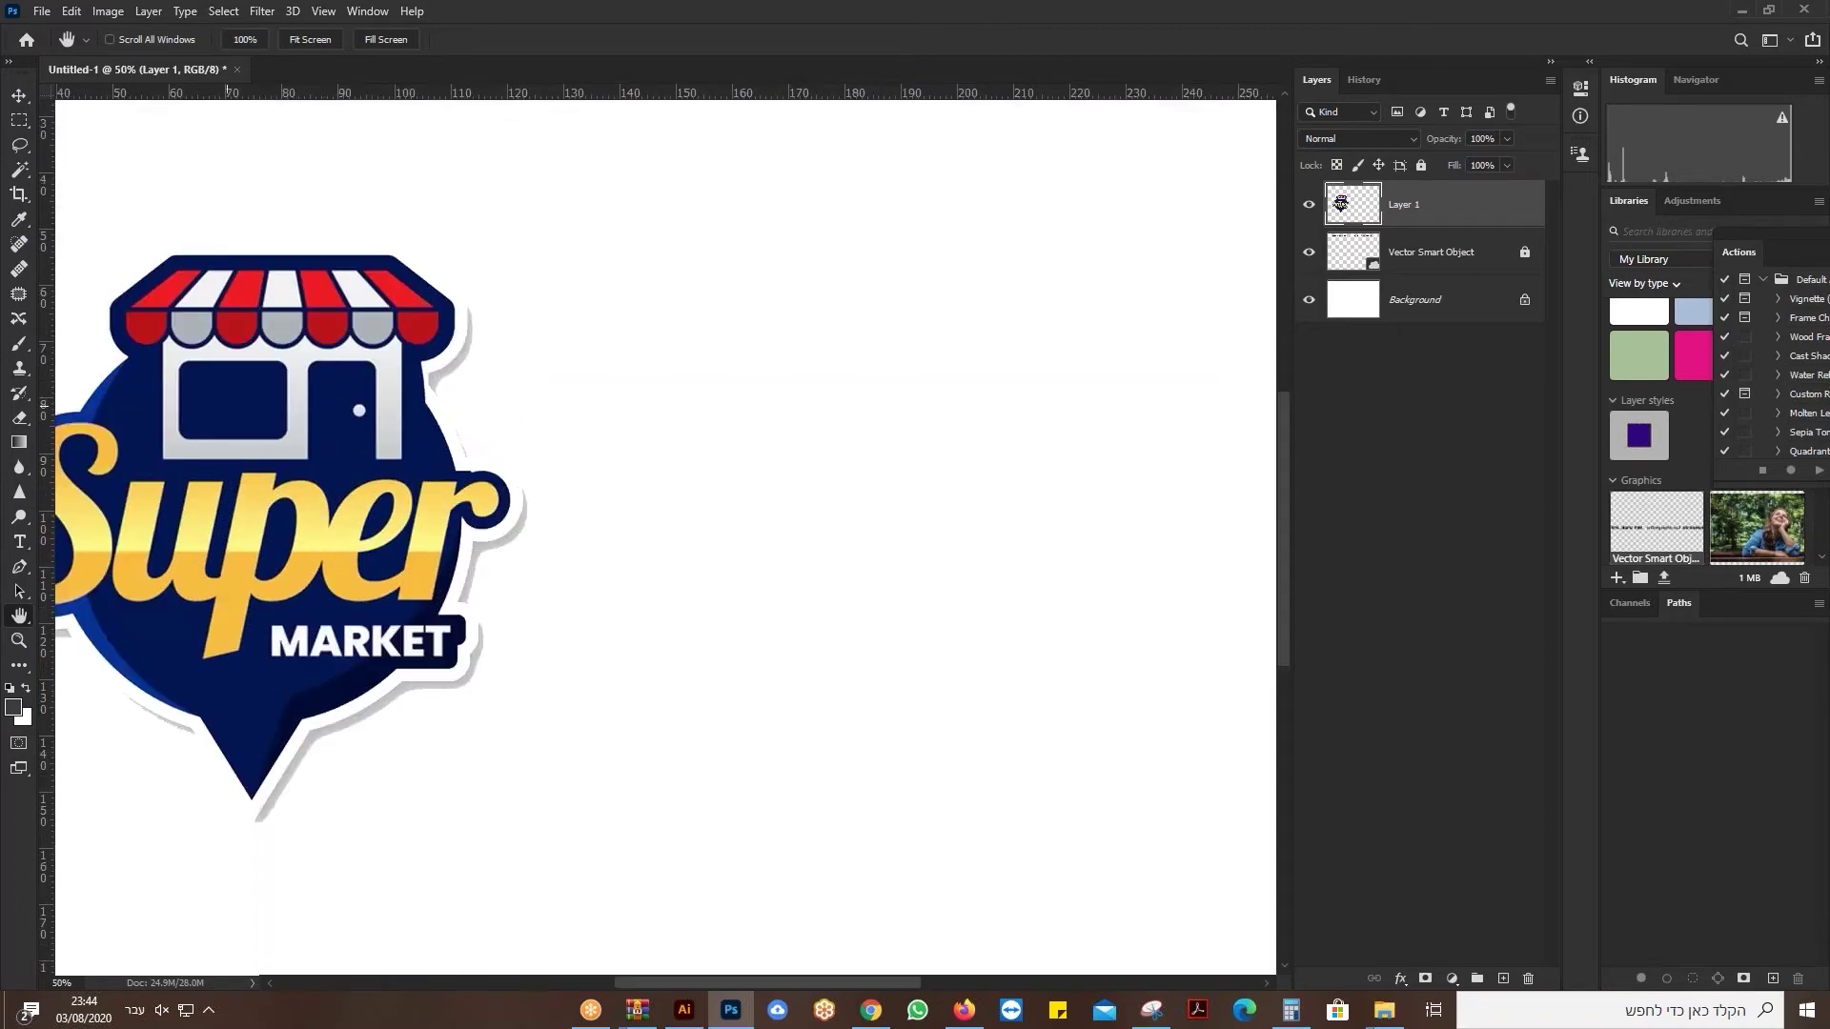
drag(396, 405, 642, 420)
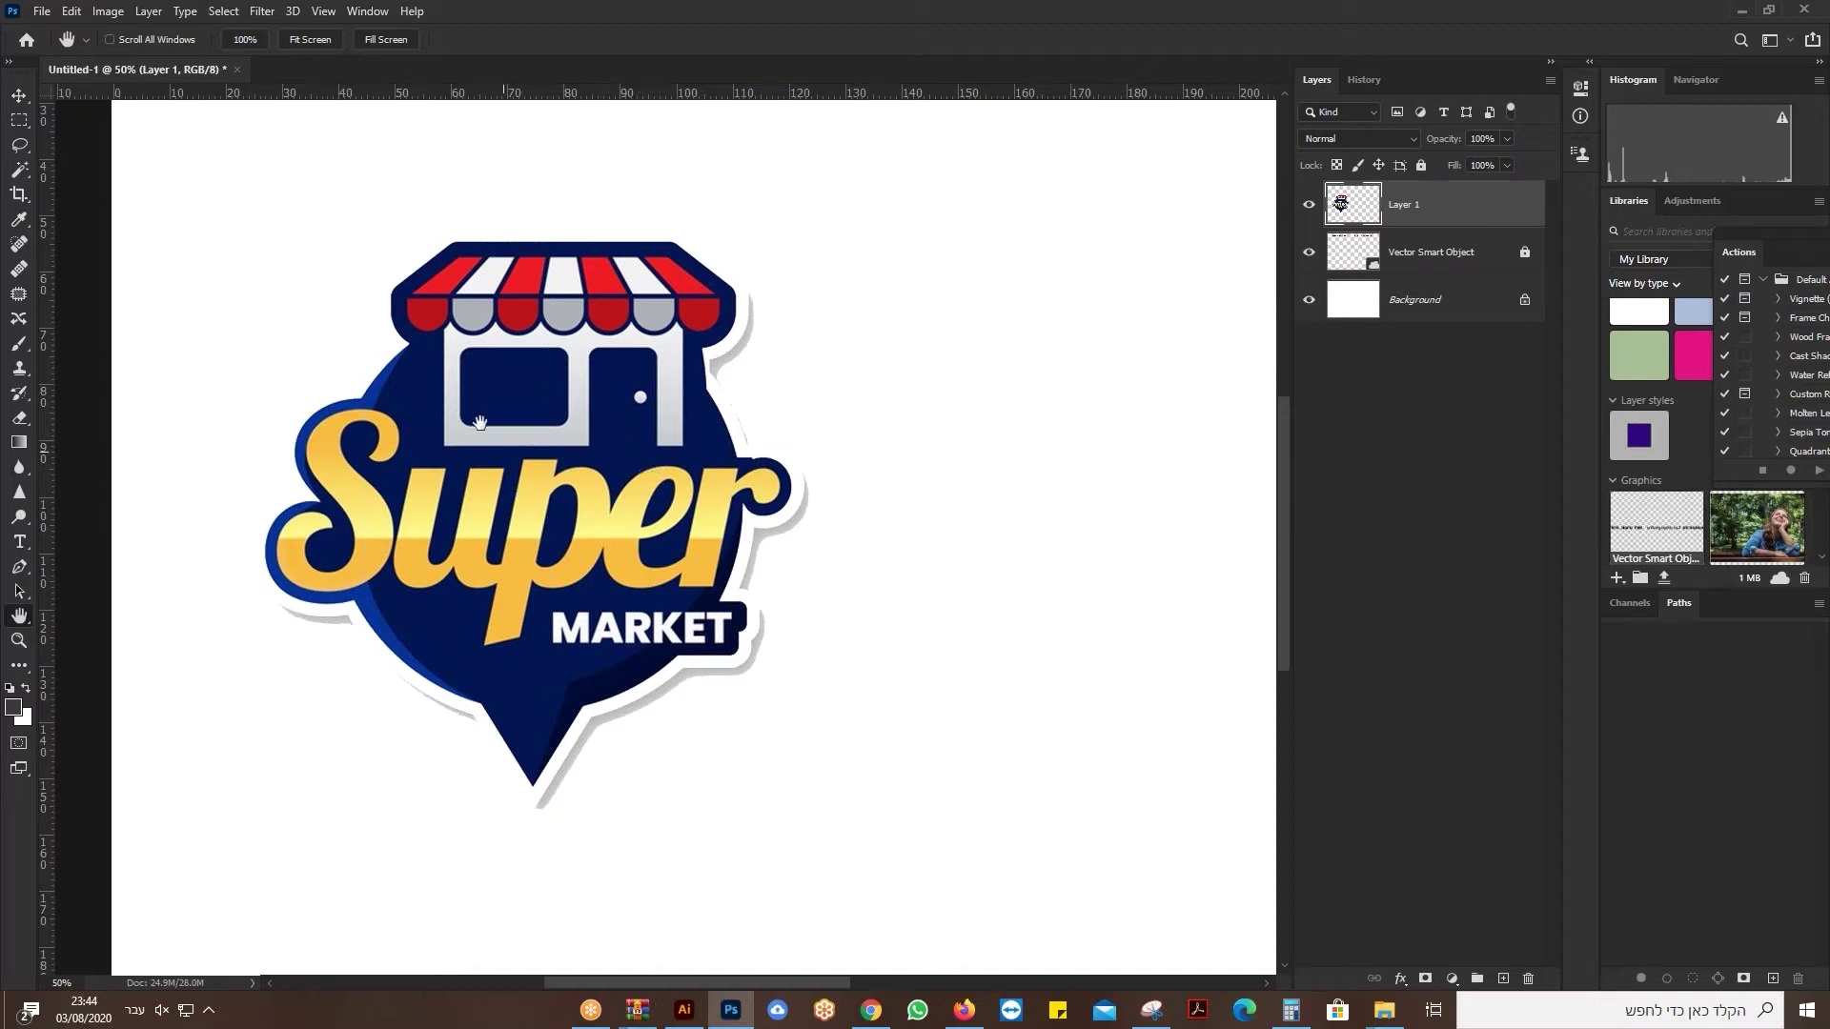
click(19, 640)
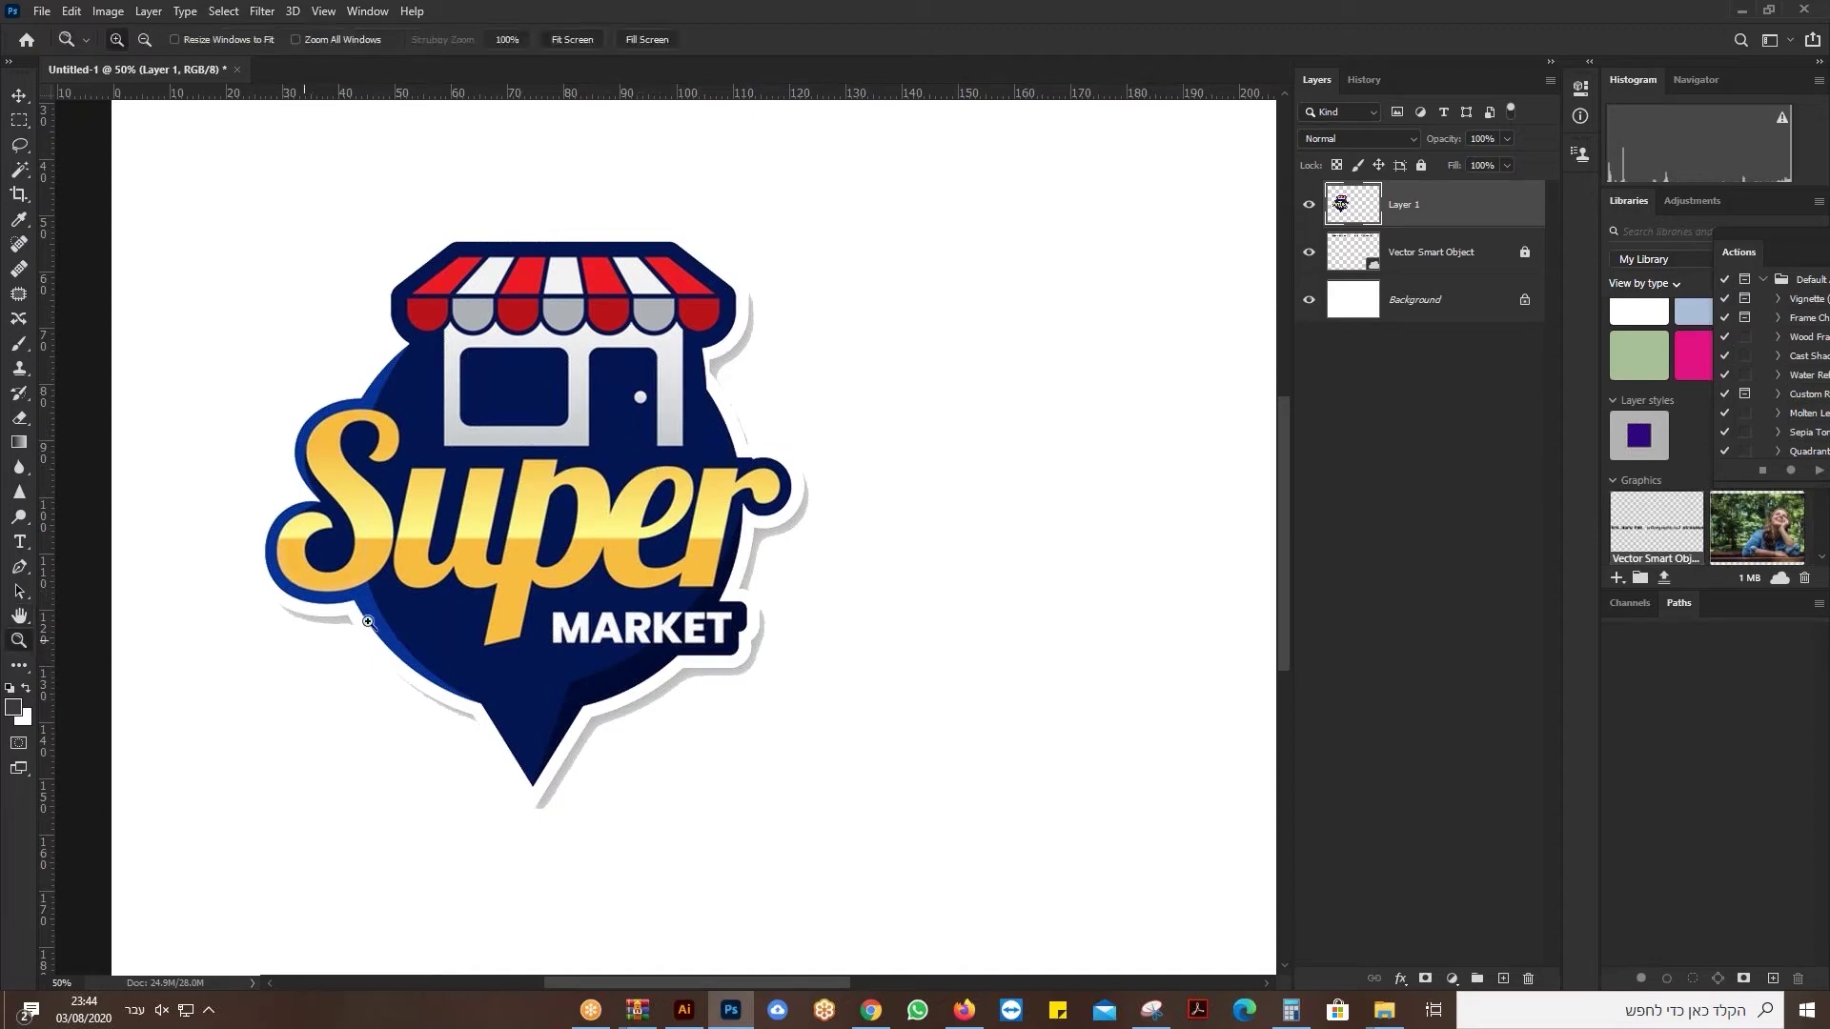
click(384, 613)
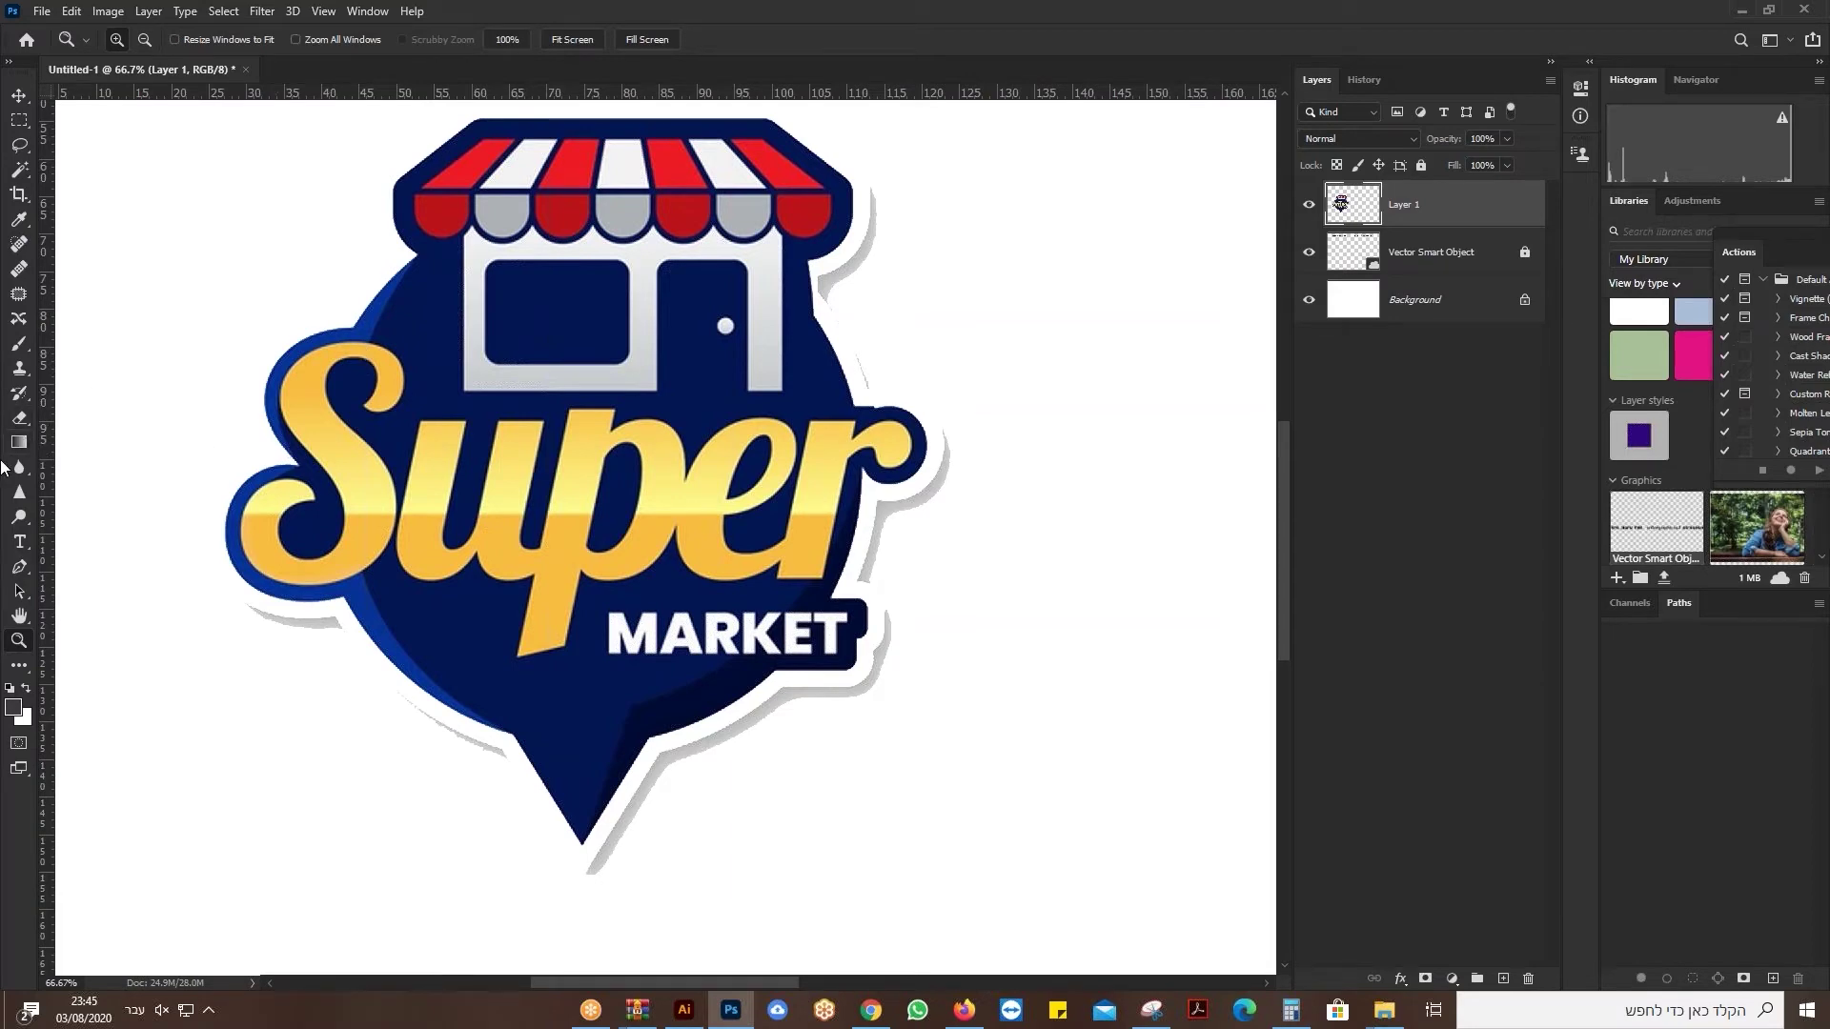
double_click(19, 615)
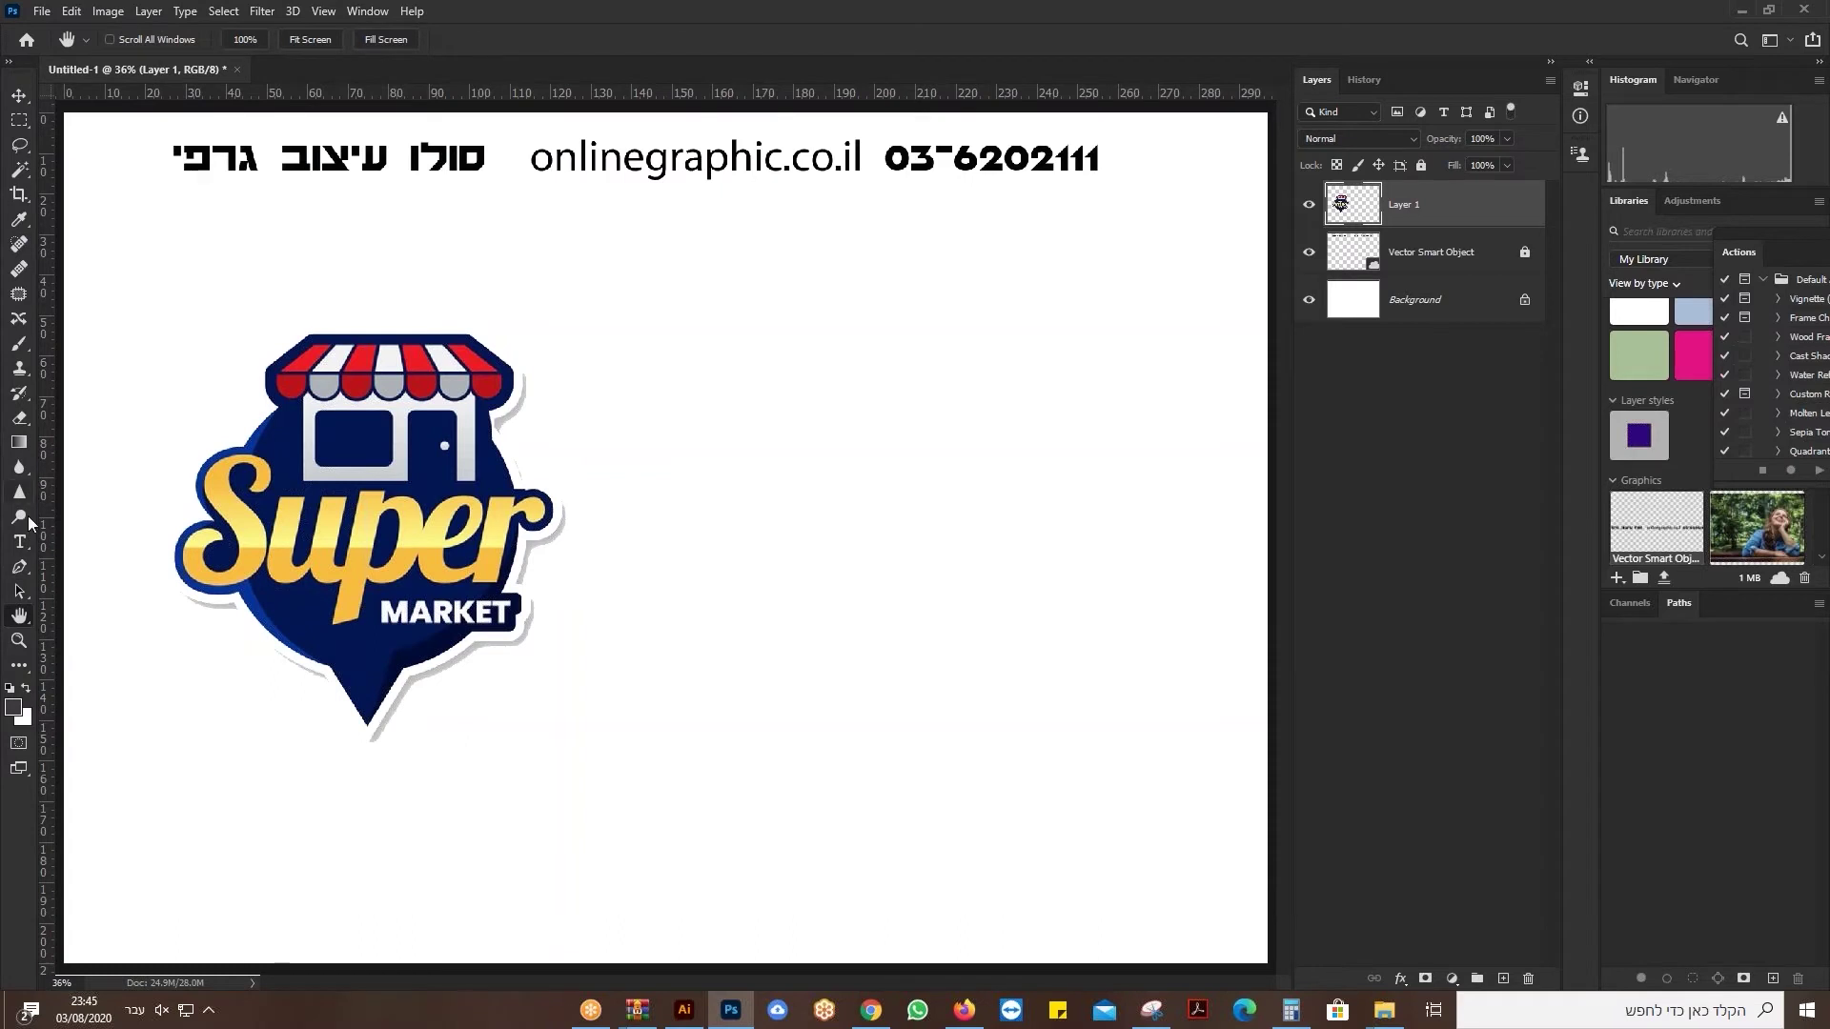
Add the text SUPER in Myriad Hebrew at 72 pt beside the storefront logo.
click(20, 543)
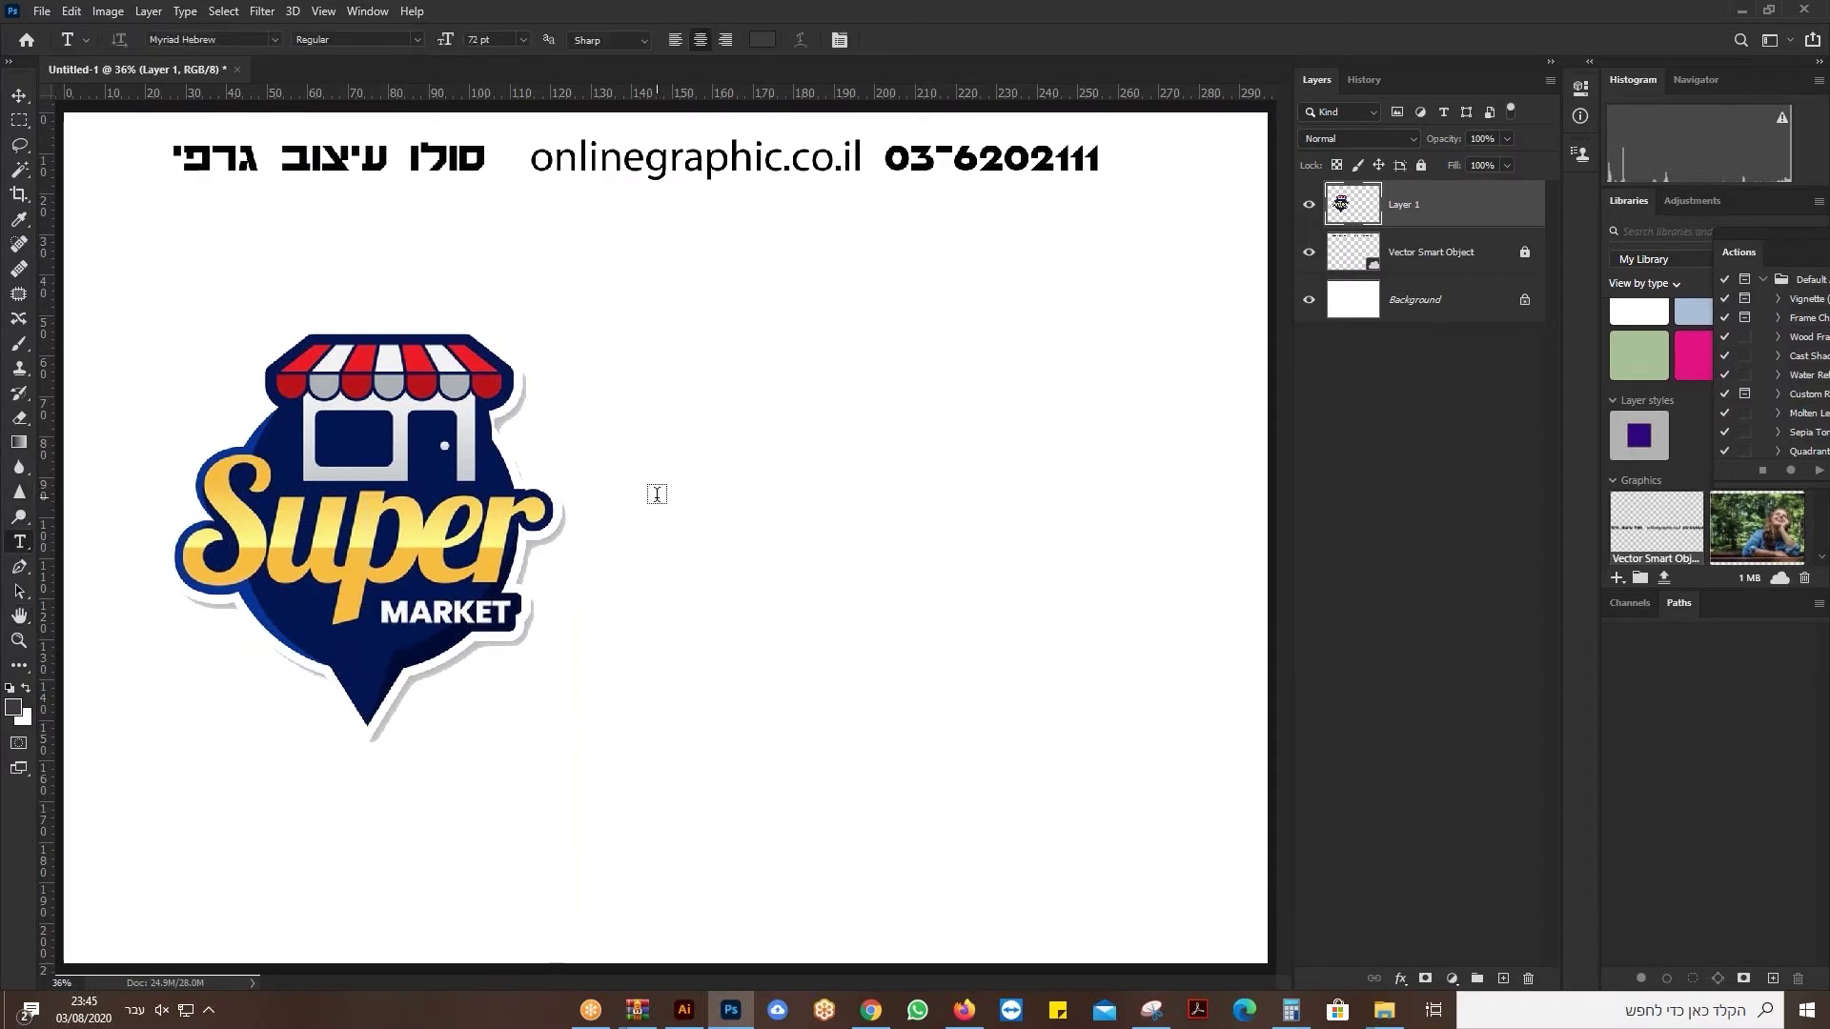
click(645, 411)
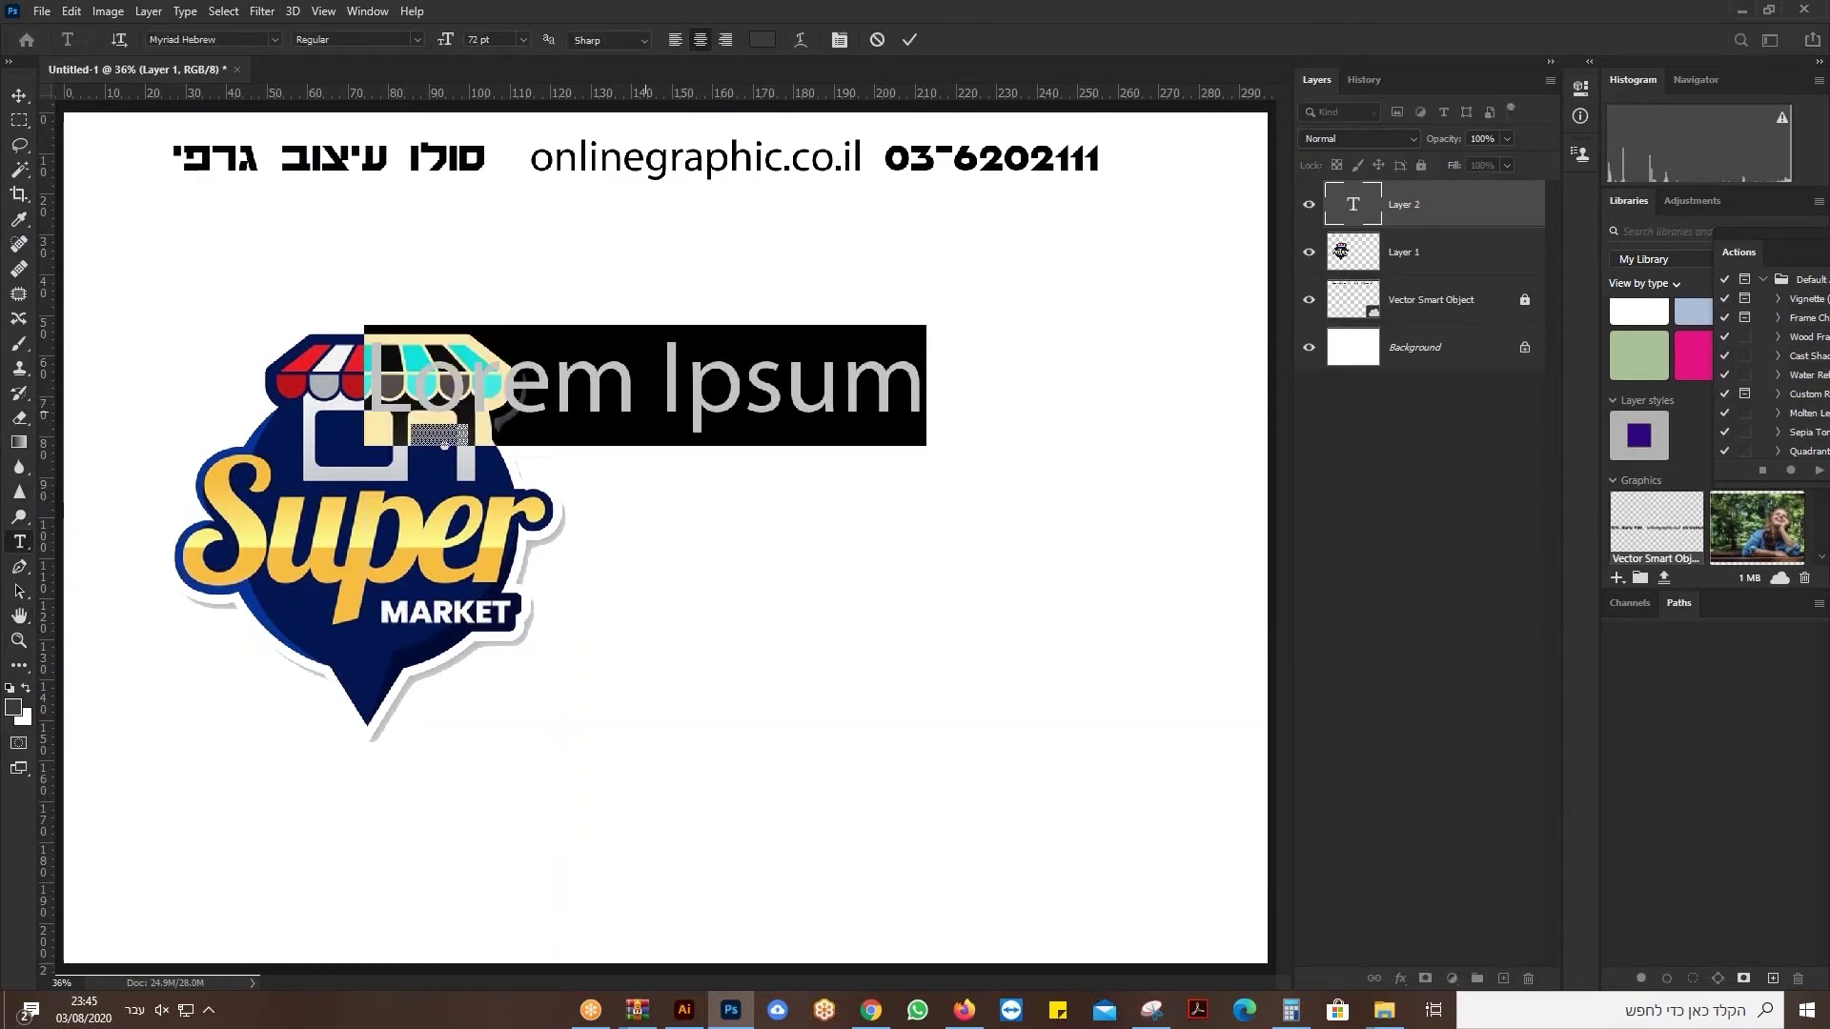
text(SU)
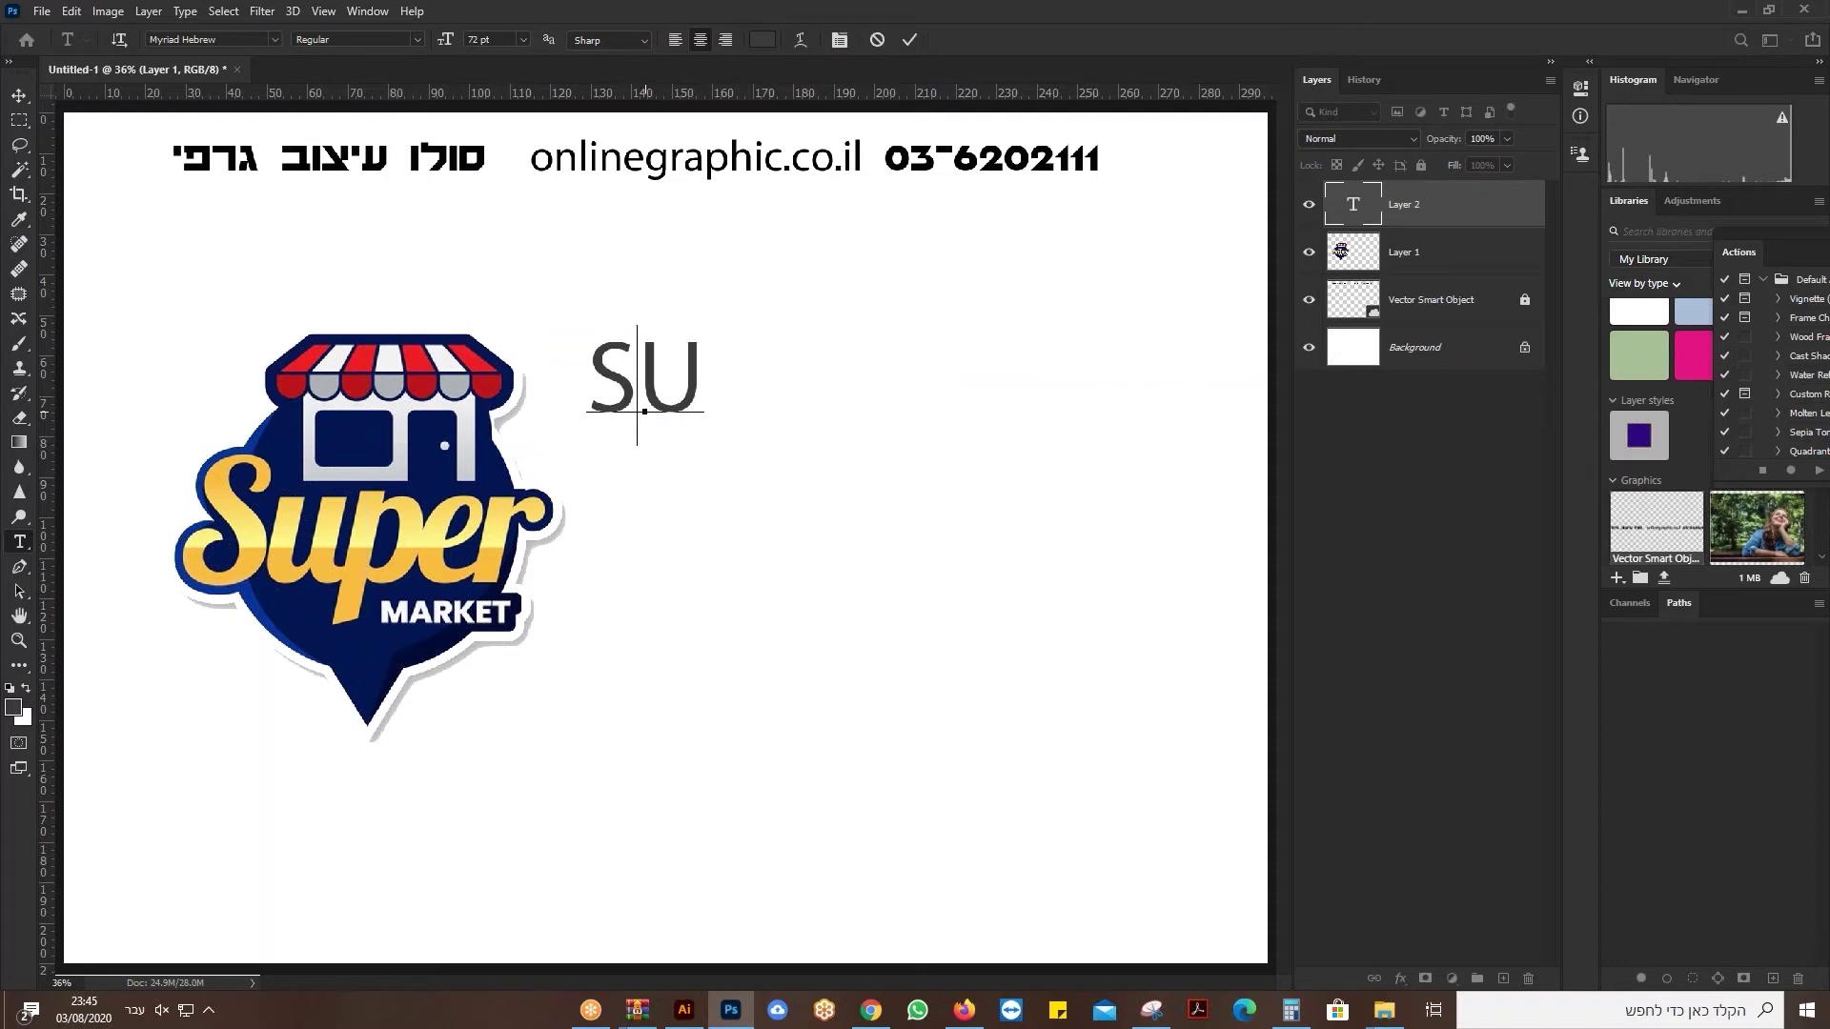
text(PER)
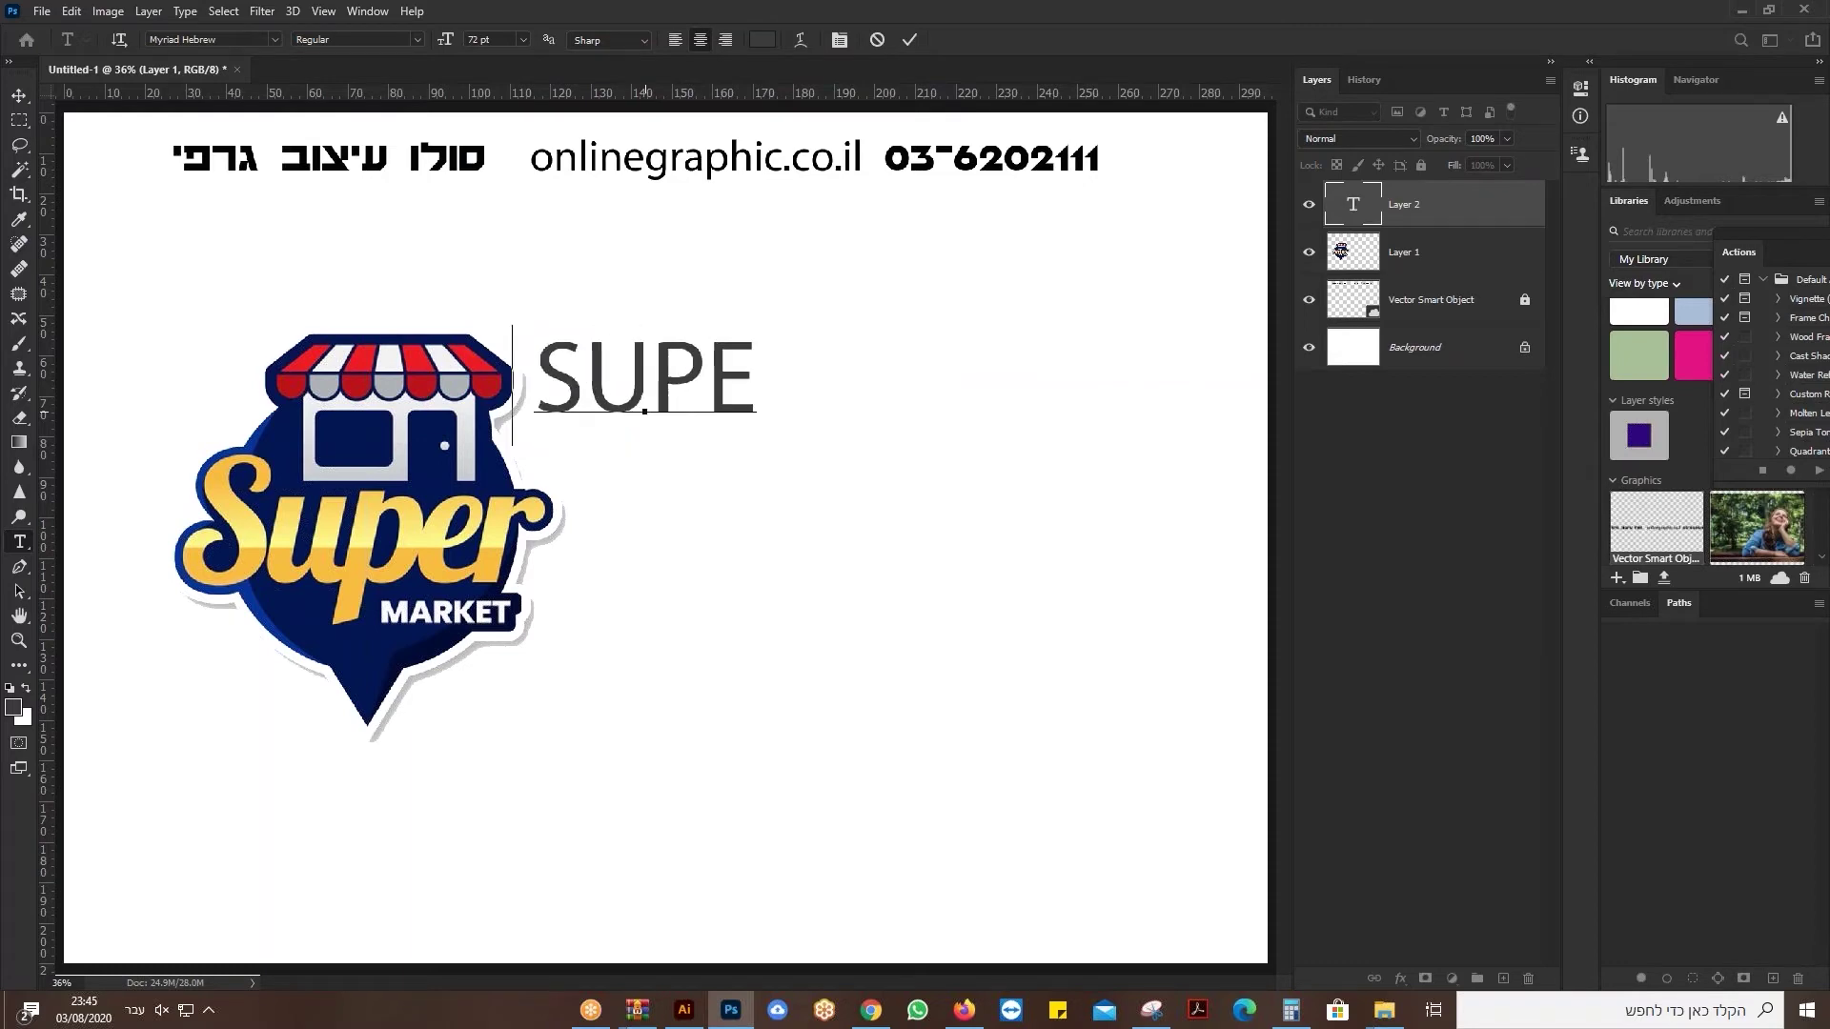
click(19, 95)
Scale the SUPER text up proportionally to about 226%, keeping its upper corner next to the logo fixed.
key(ctrl+t)
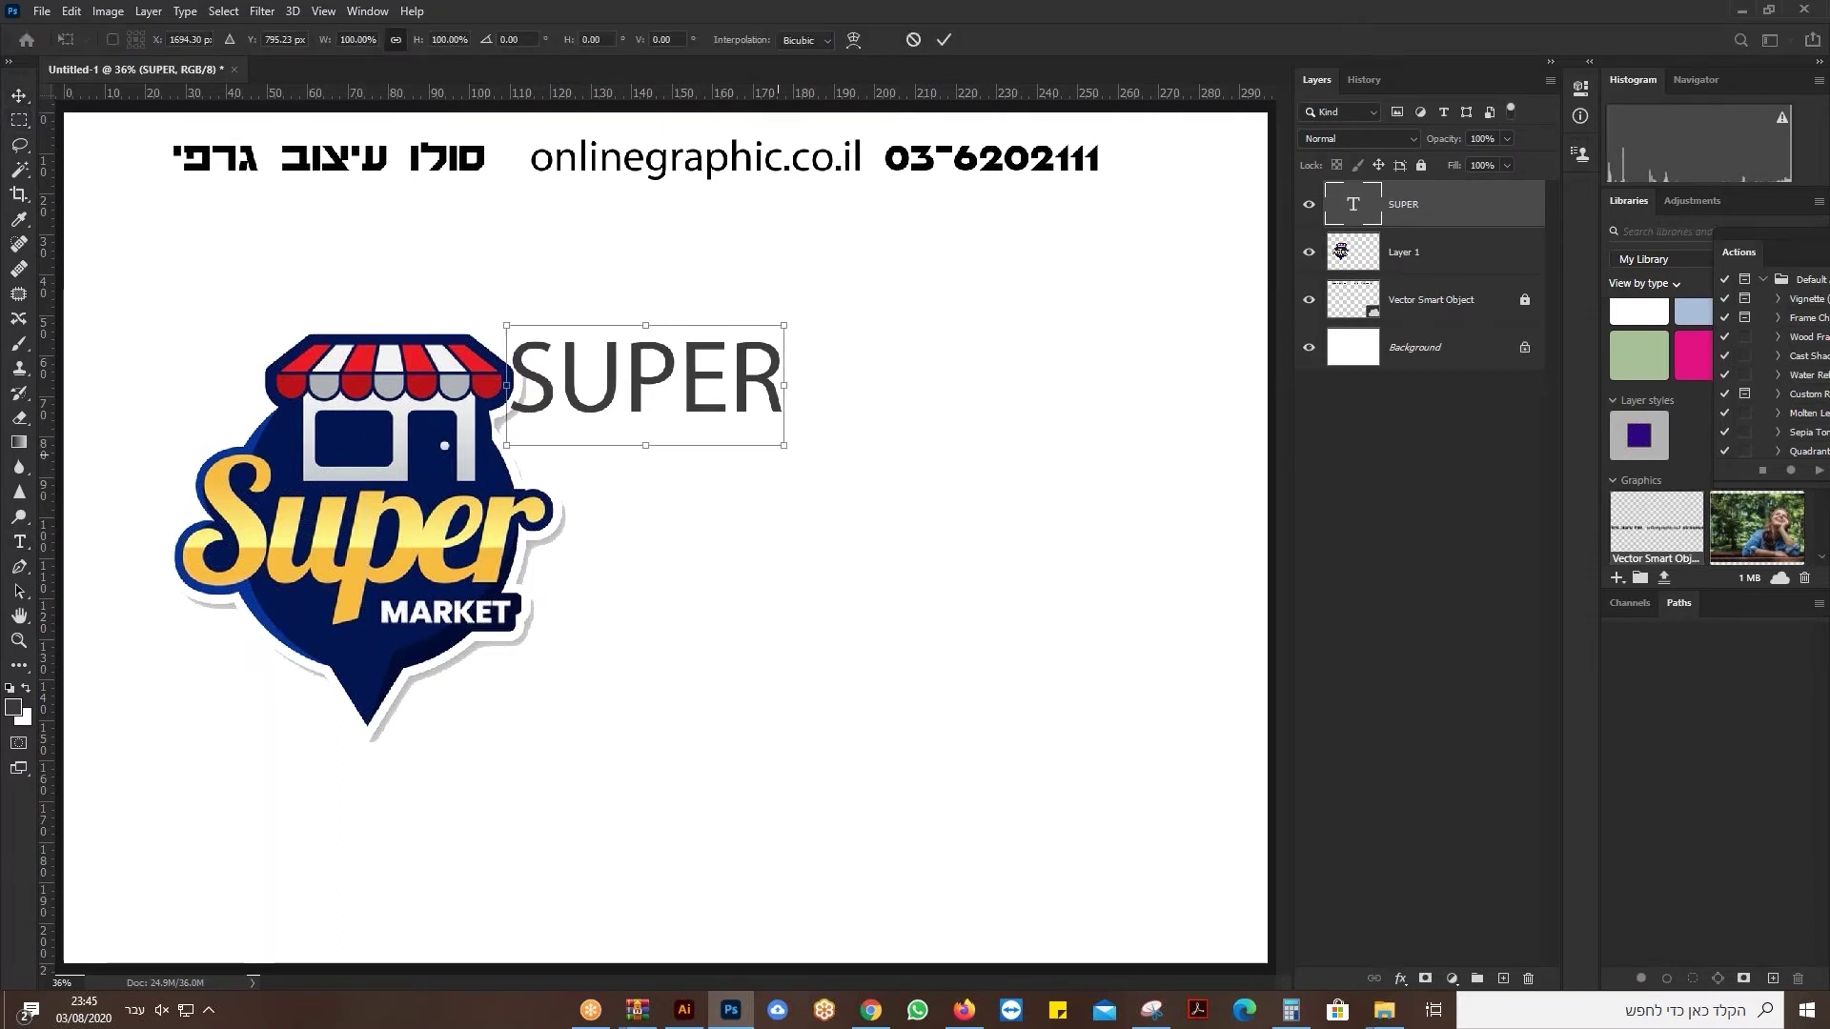
drag(783, 445, 1124, 625)
key(ctrl+z)
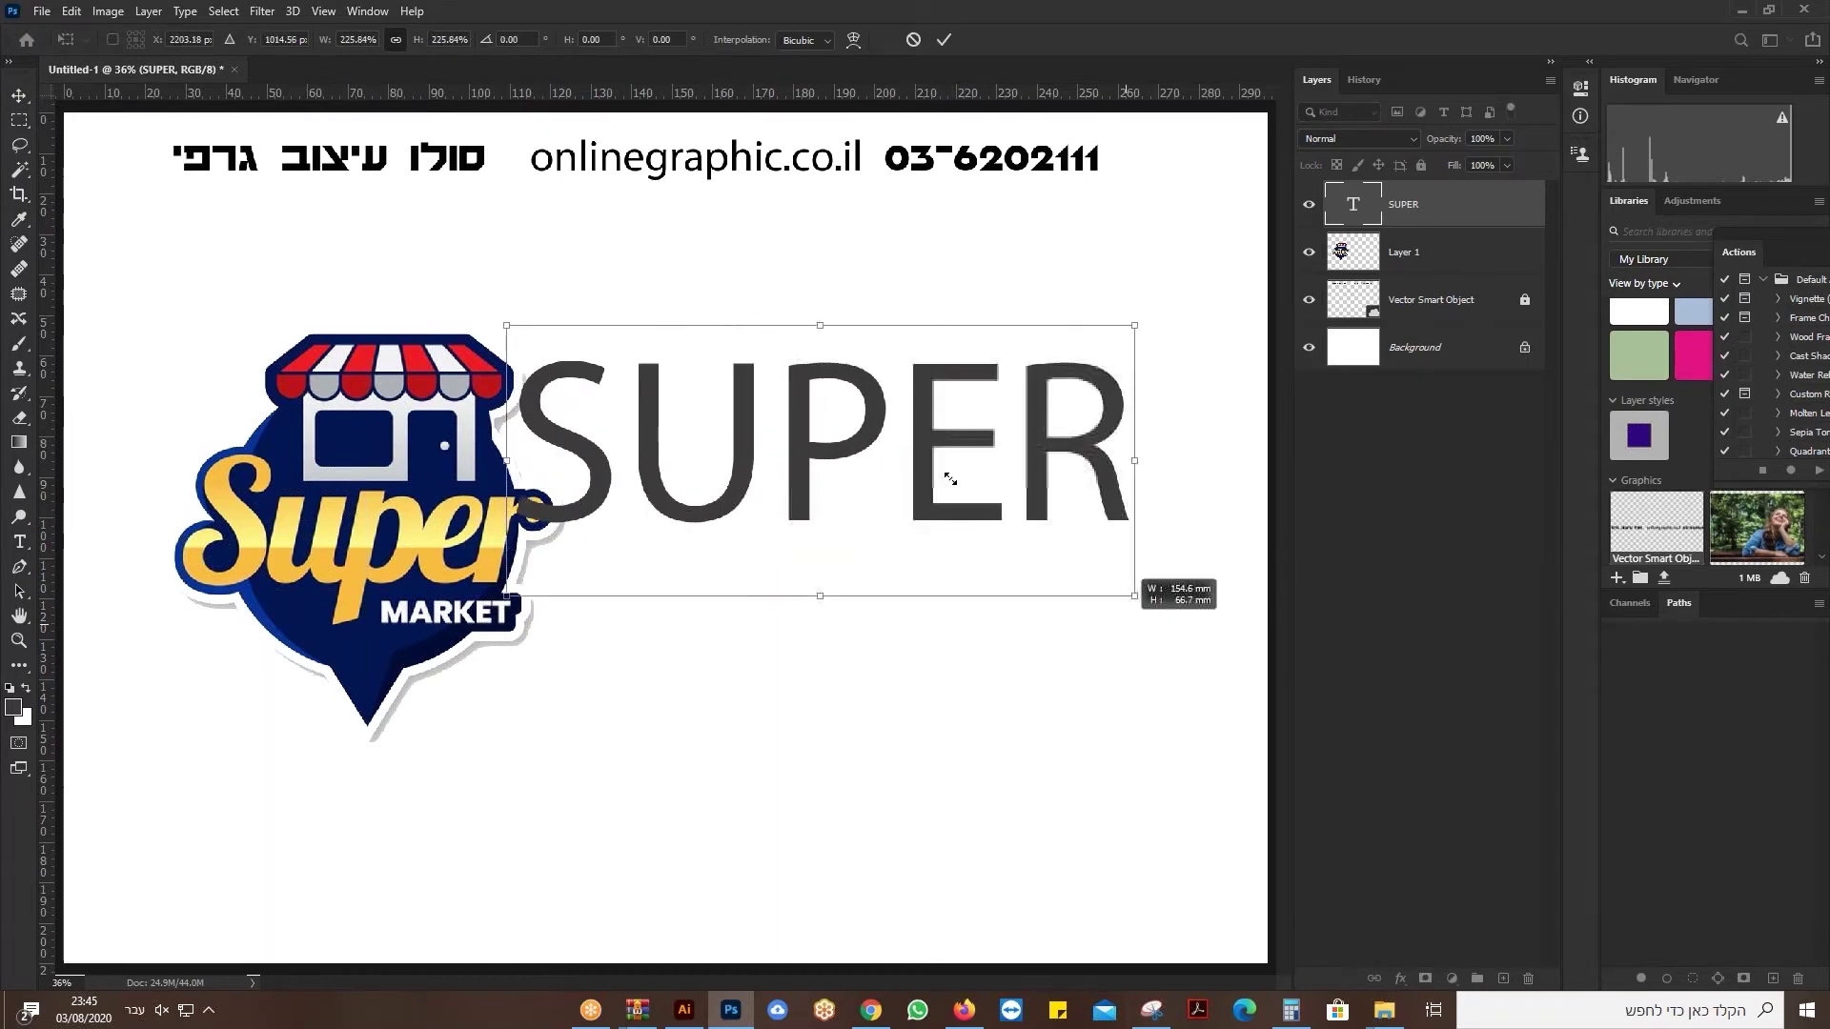
key(Return)
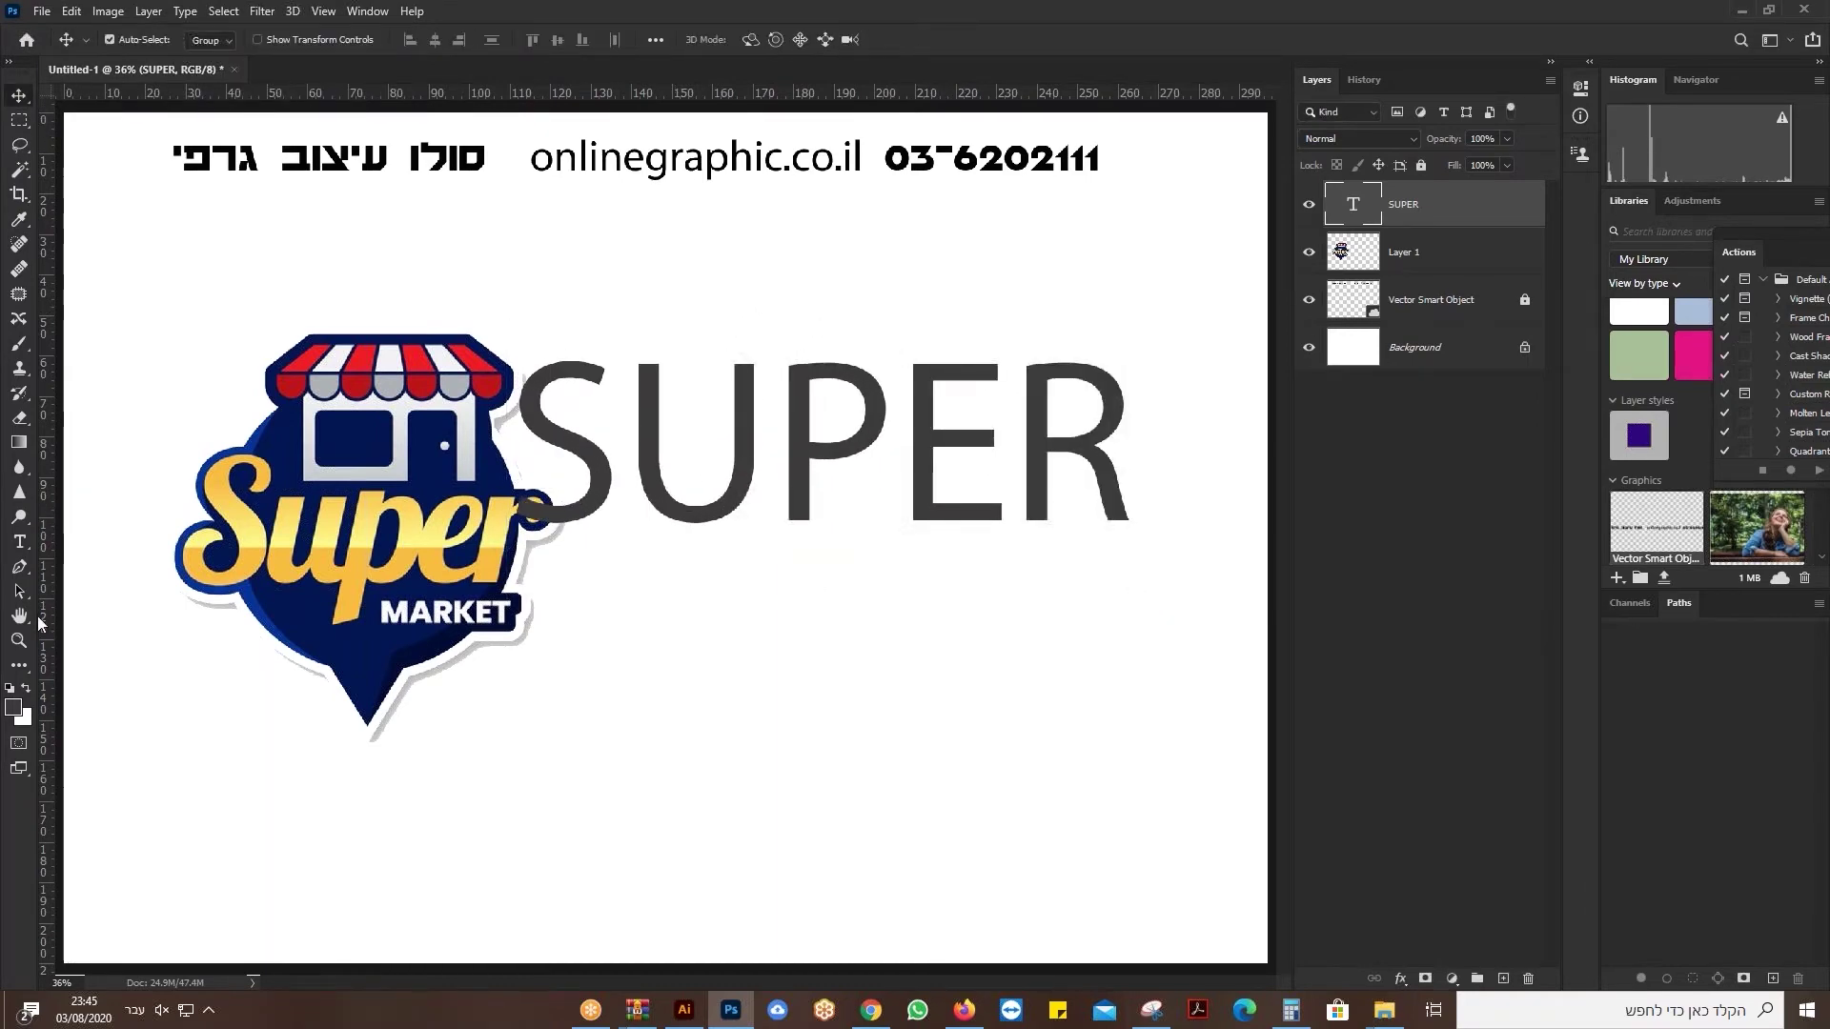
Change the font of the SUPER text to Bowlby One SC.
click(20, 542)
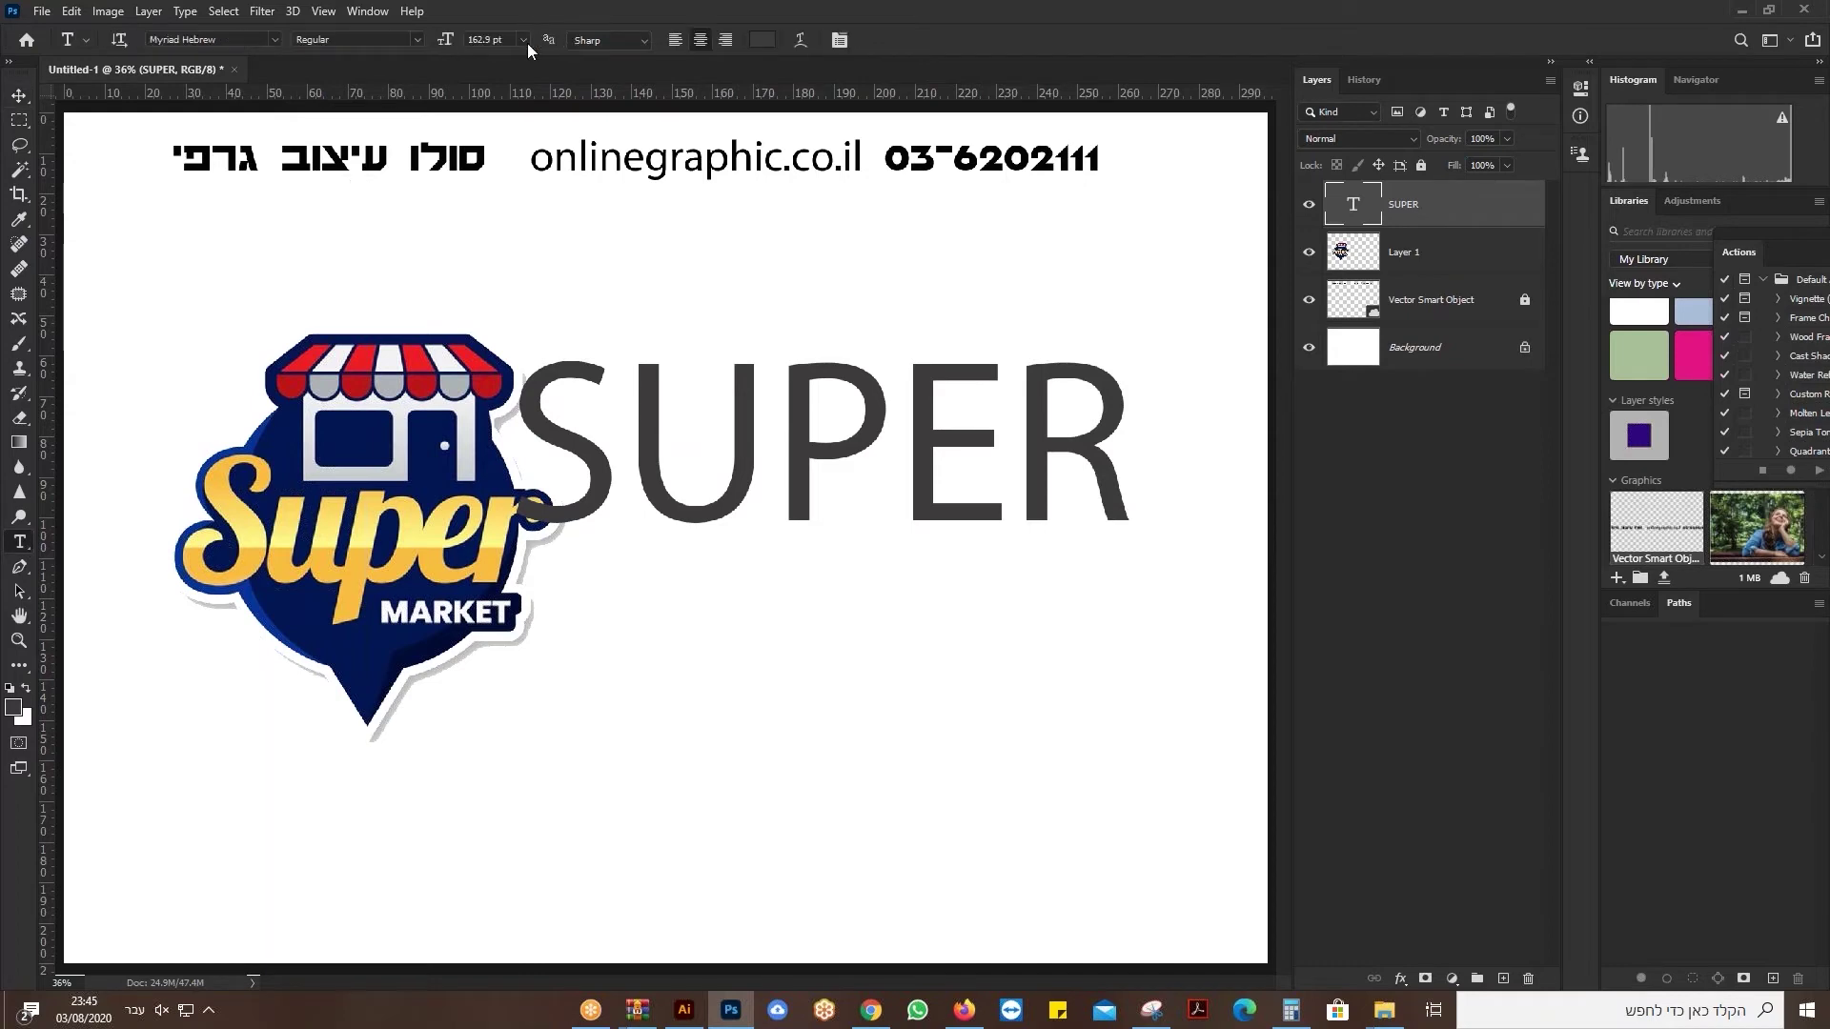
click(274, 40)
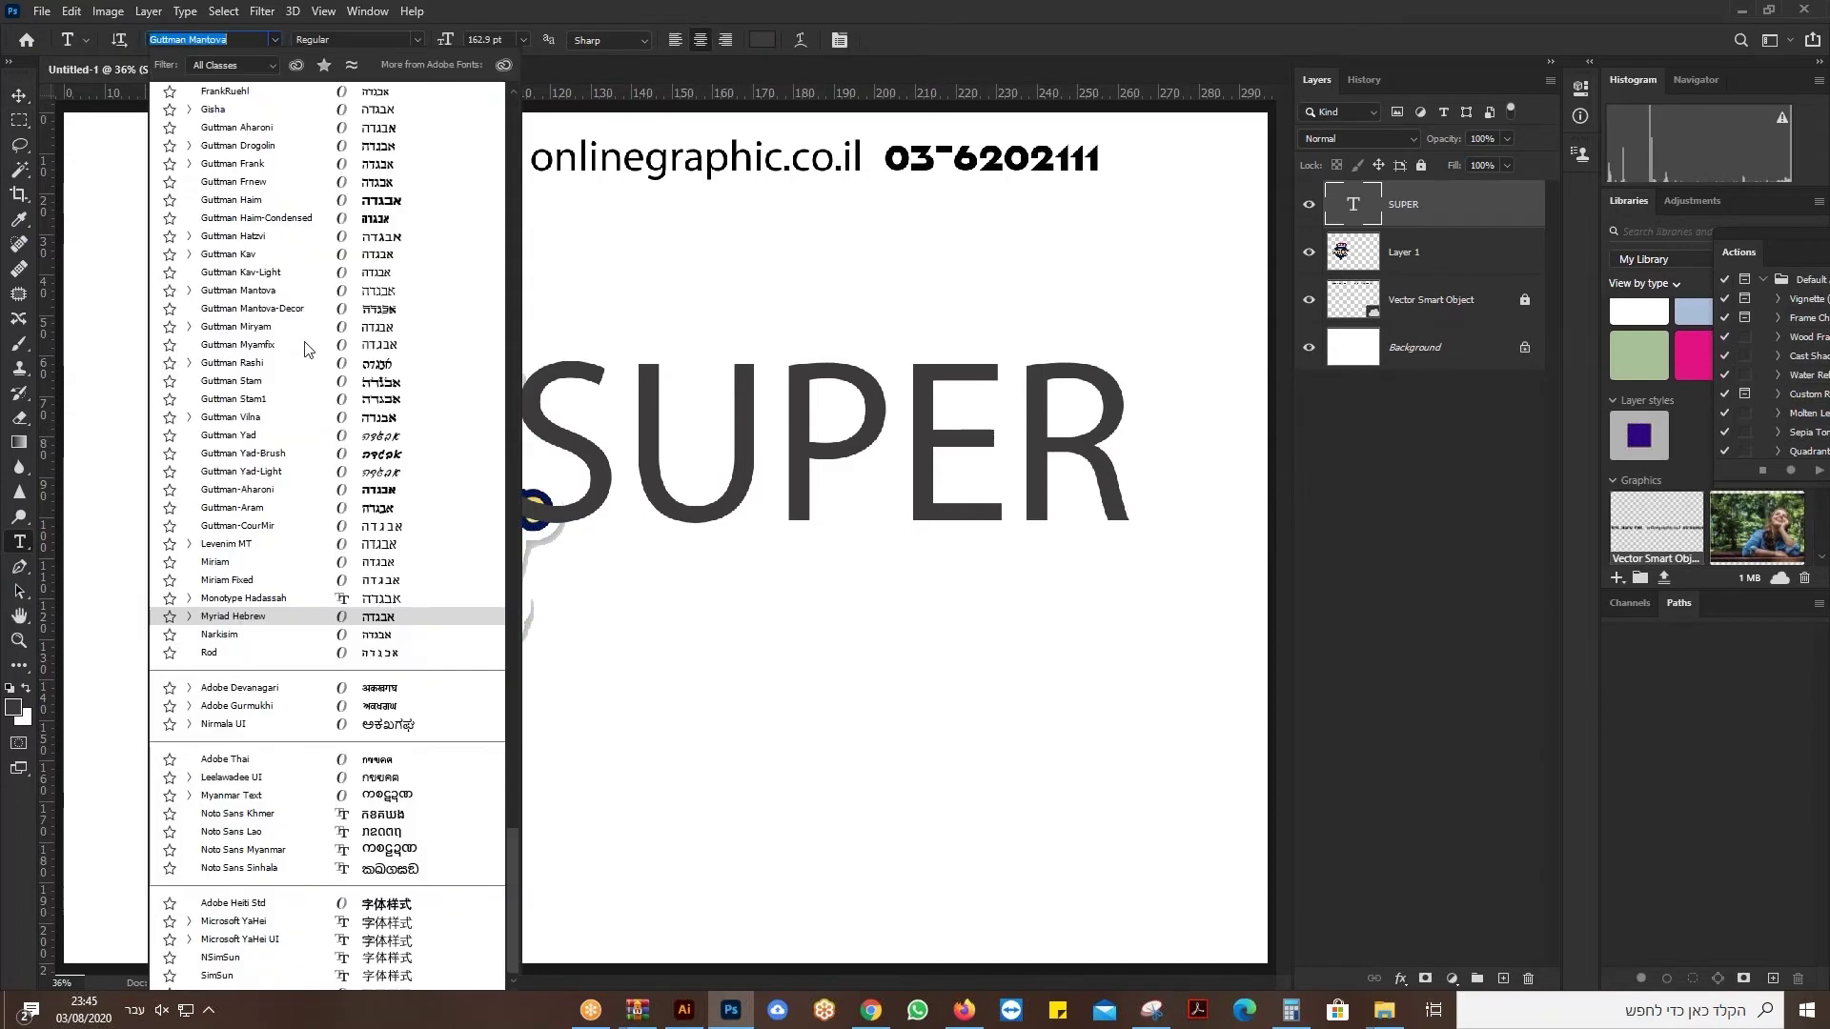
scroll(345, 442, up, 6)
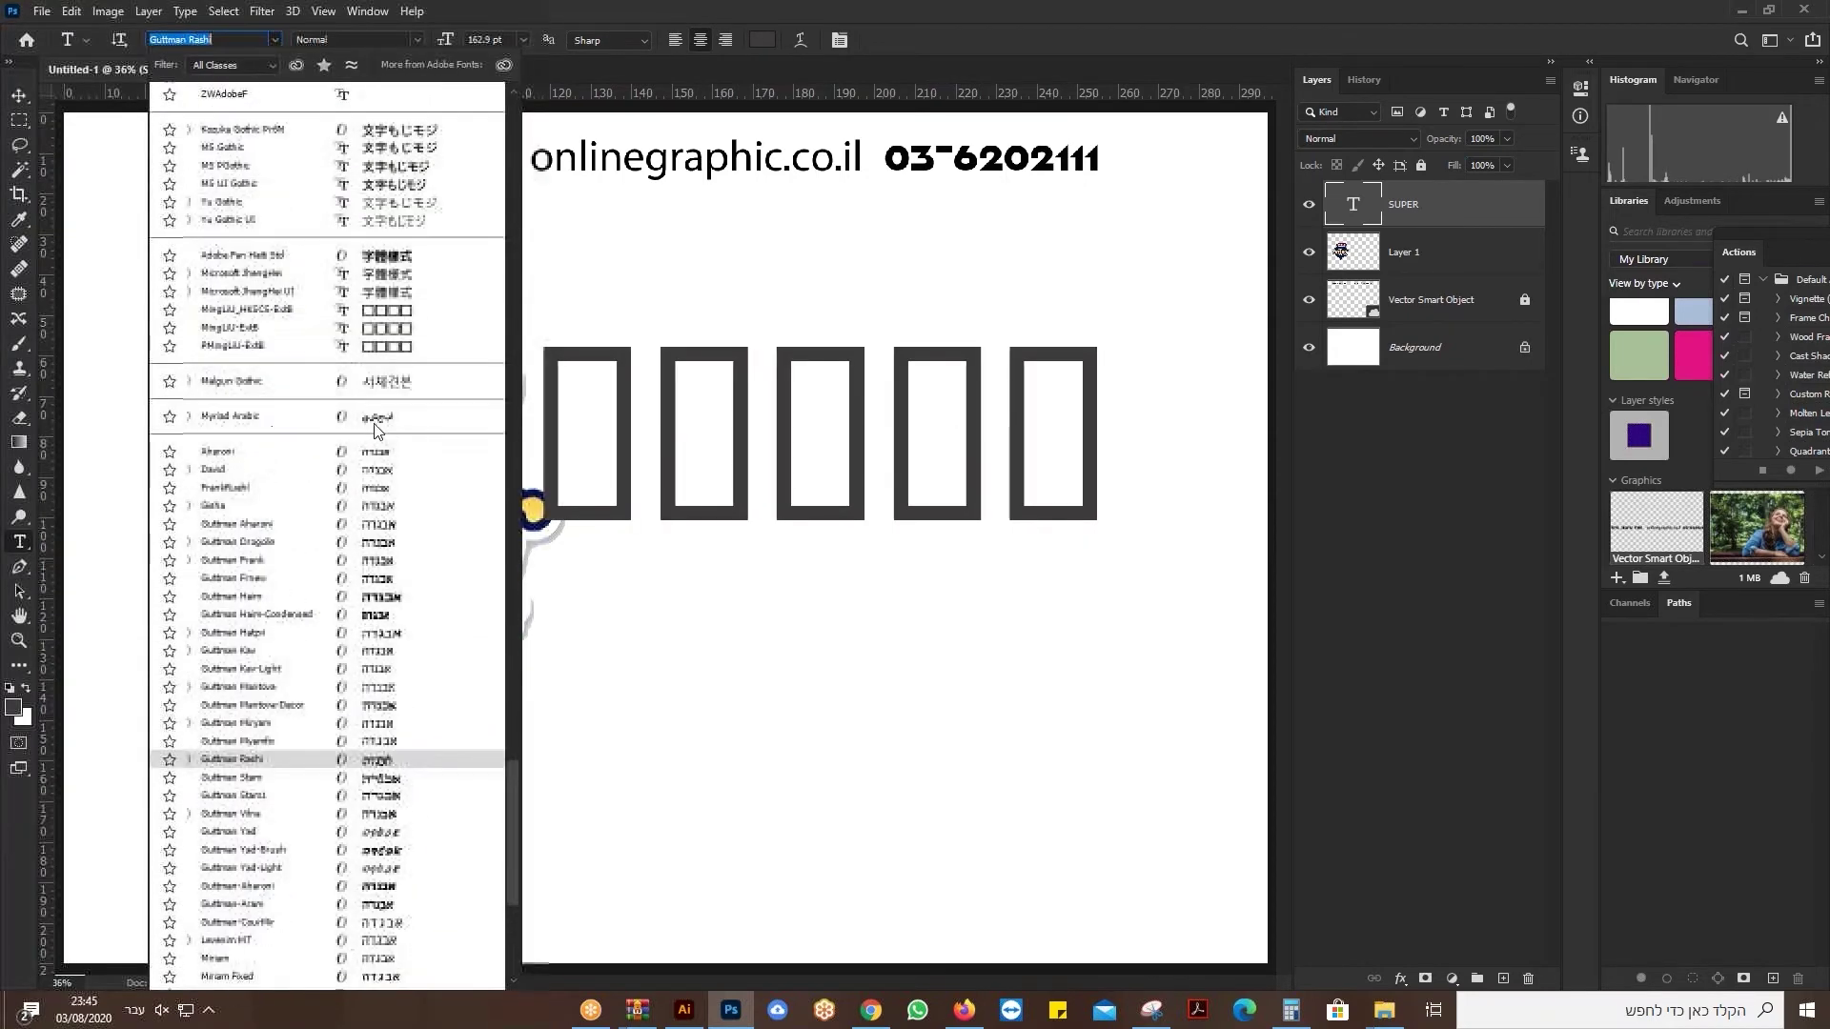
drag(514, 805, 515, 157)
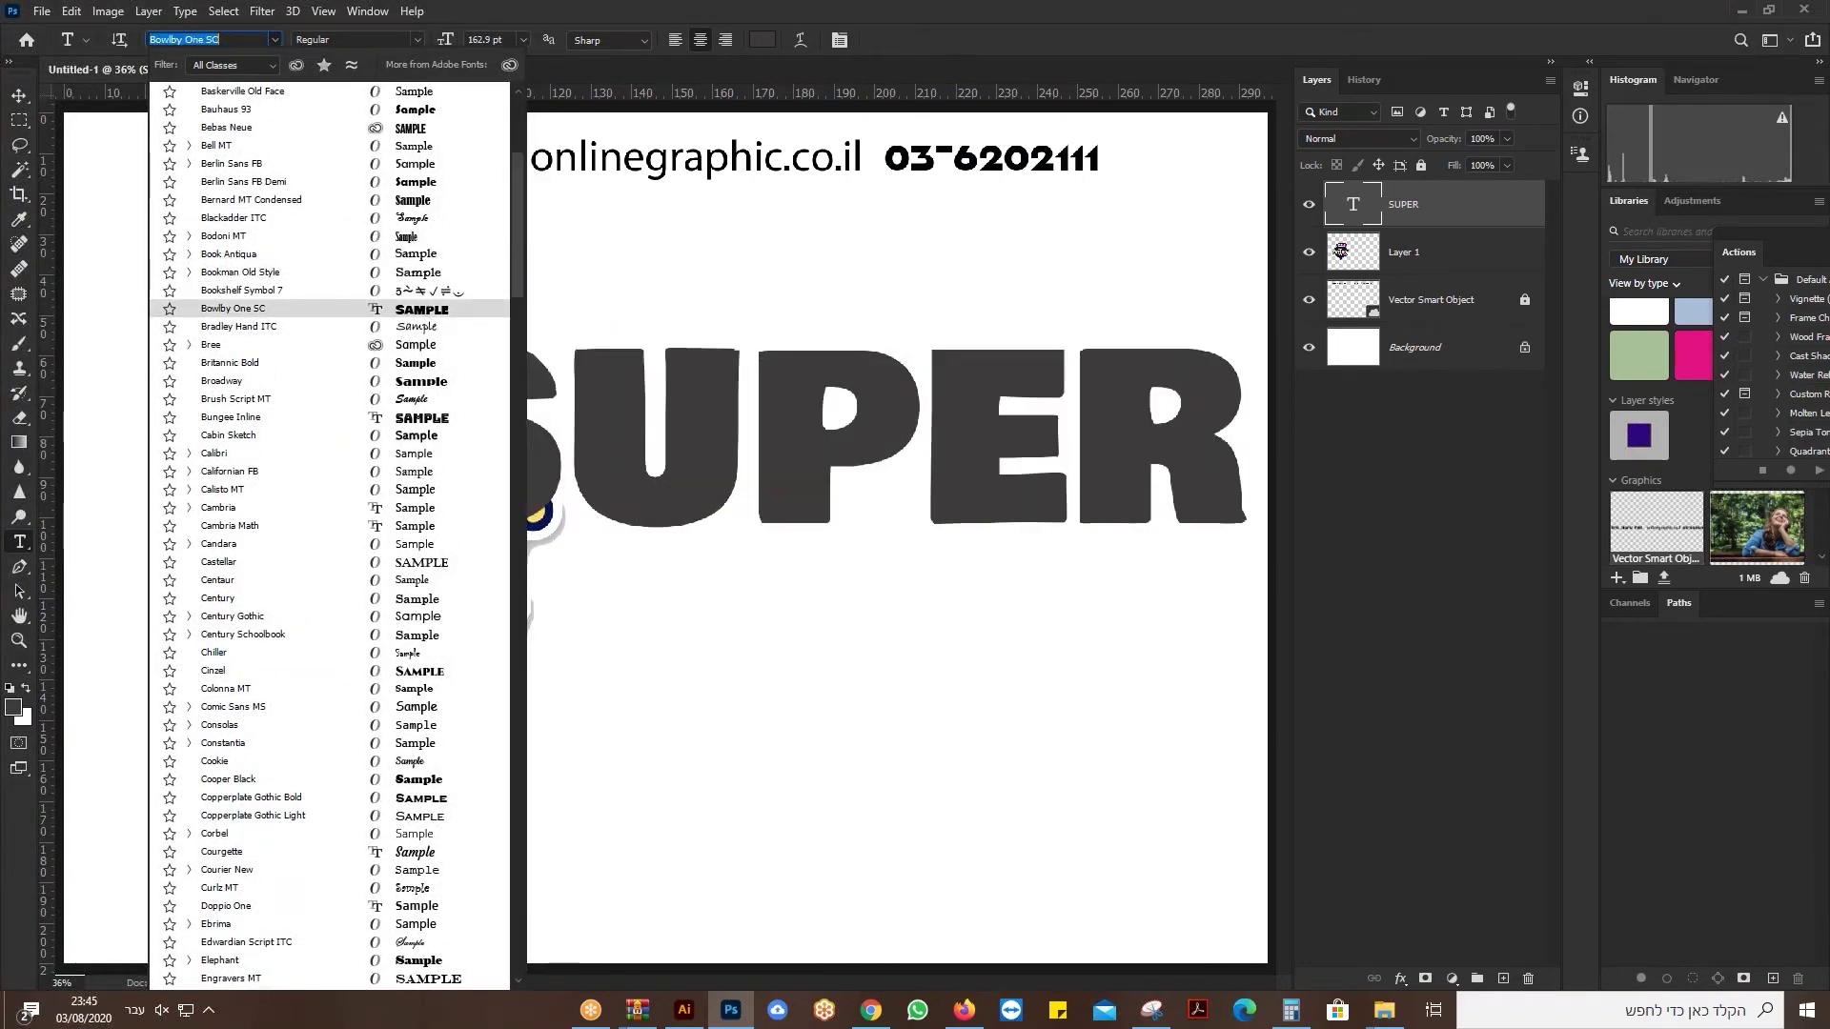
click(389, 308)
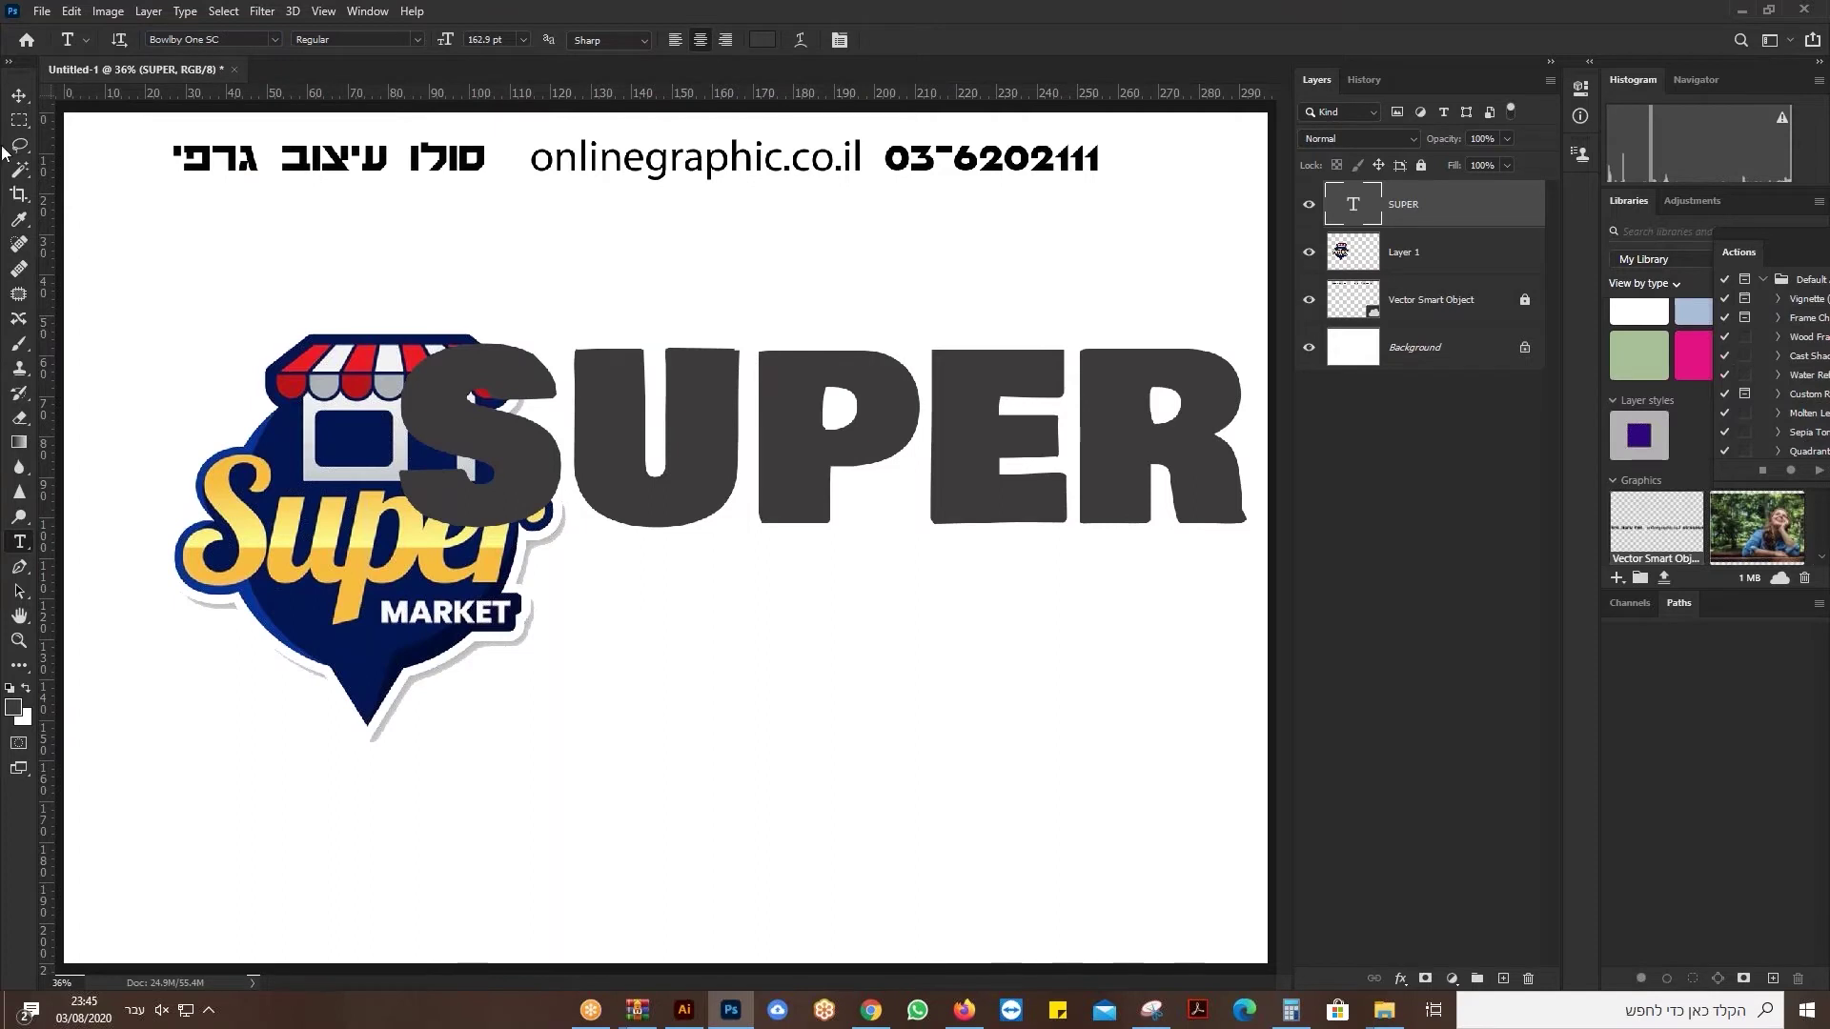
Move the storefront logo down and to the left, and shift the SUPER text up and left above it.
click(18, 95)
drag(280, 565, 244, 701)
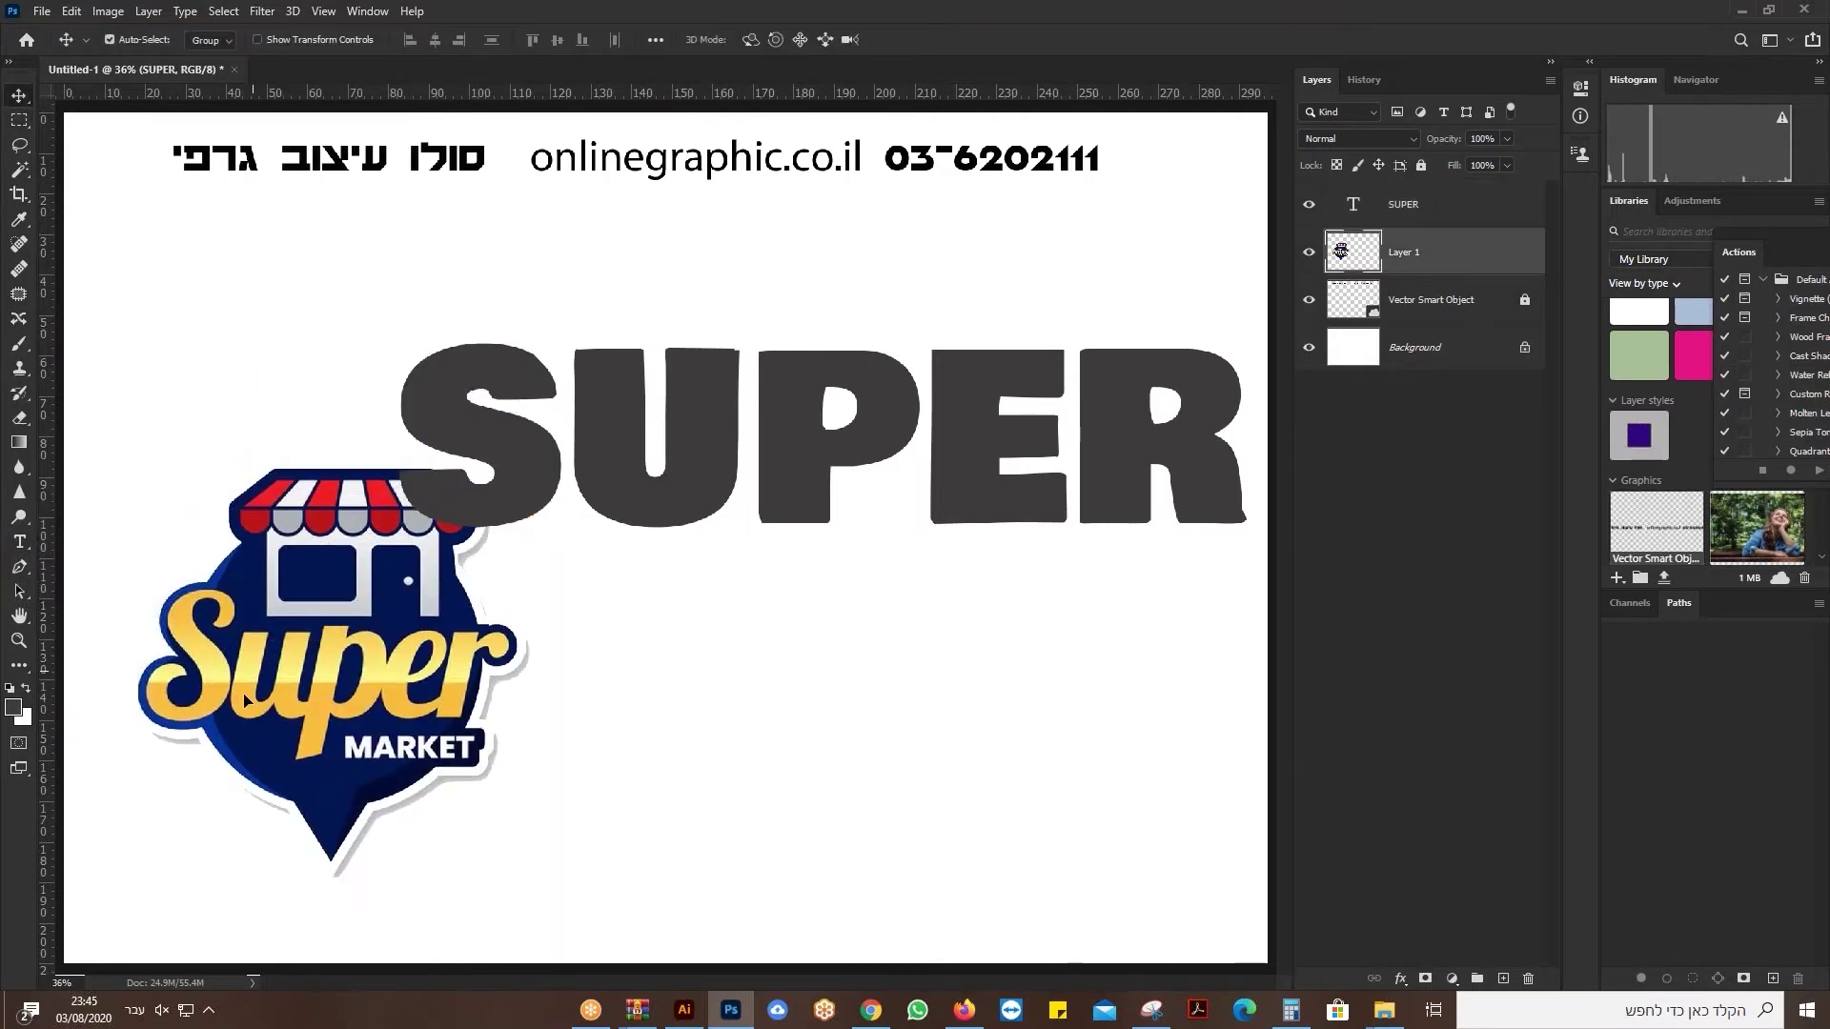
drag(770, 408, 671, 422)
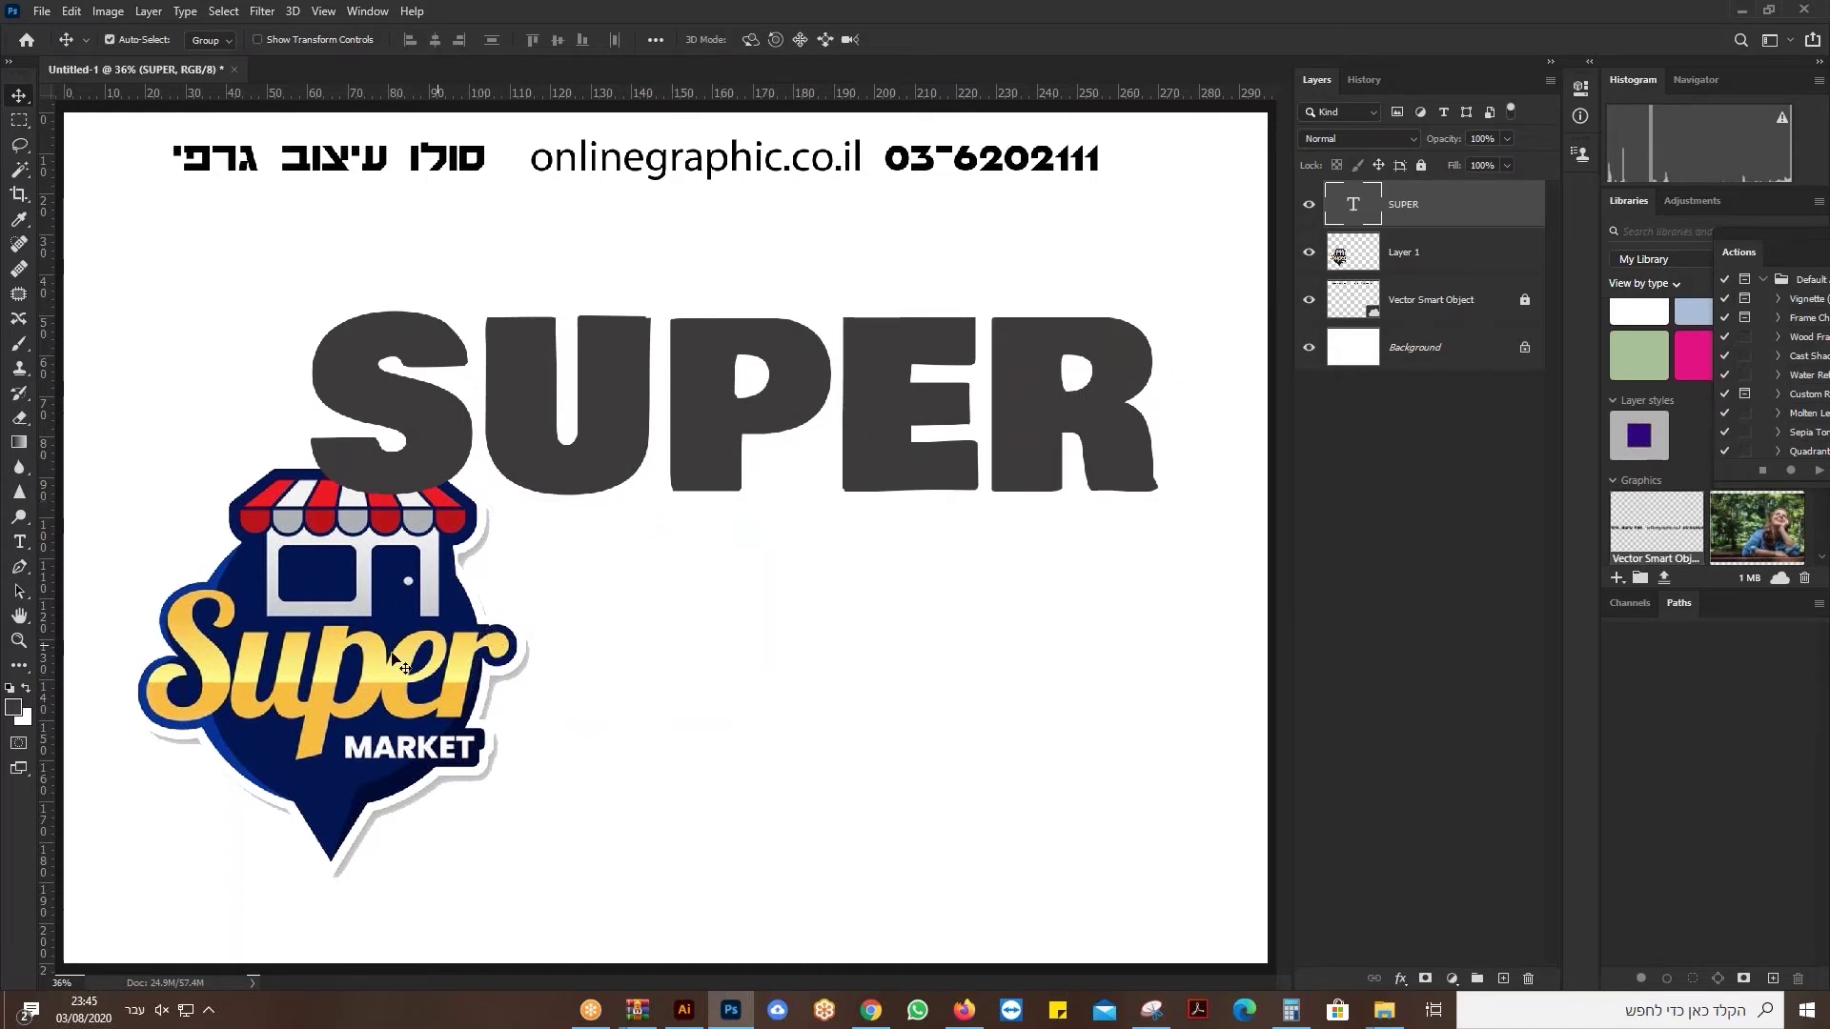
Set the foreground colour to a bright yellow and the background colour to the tan #e4c082.
click(14, 709)
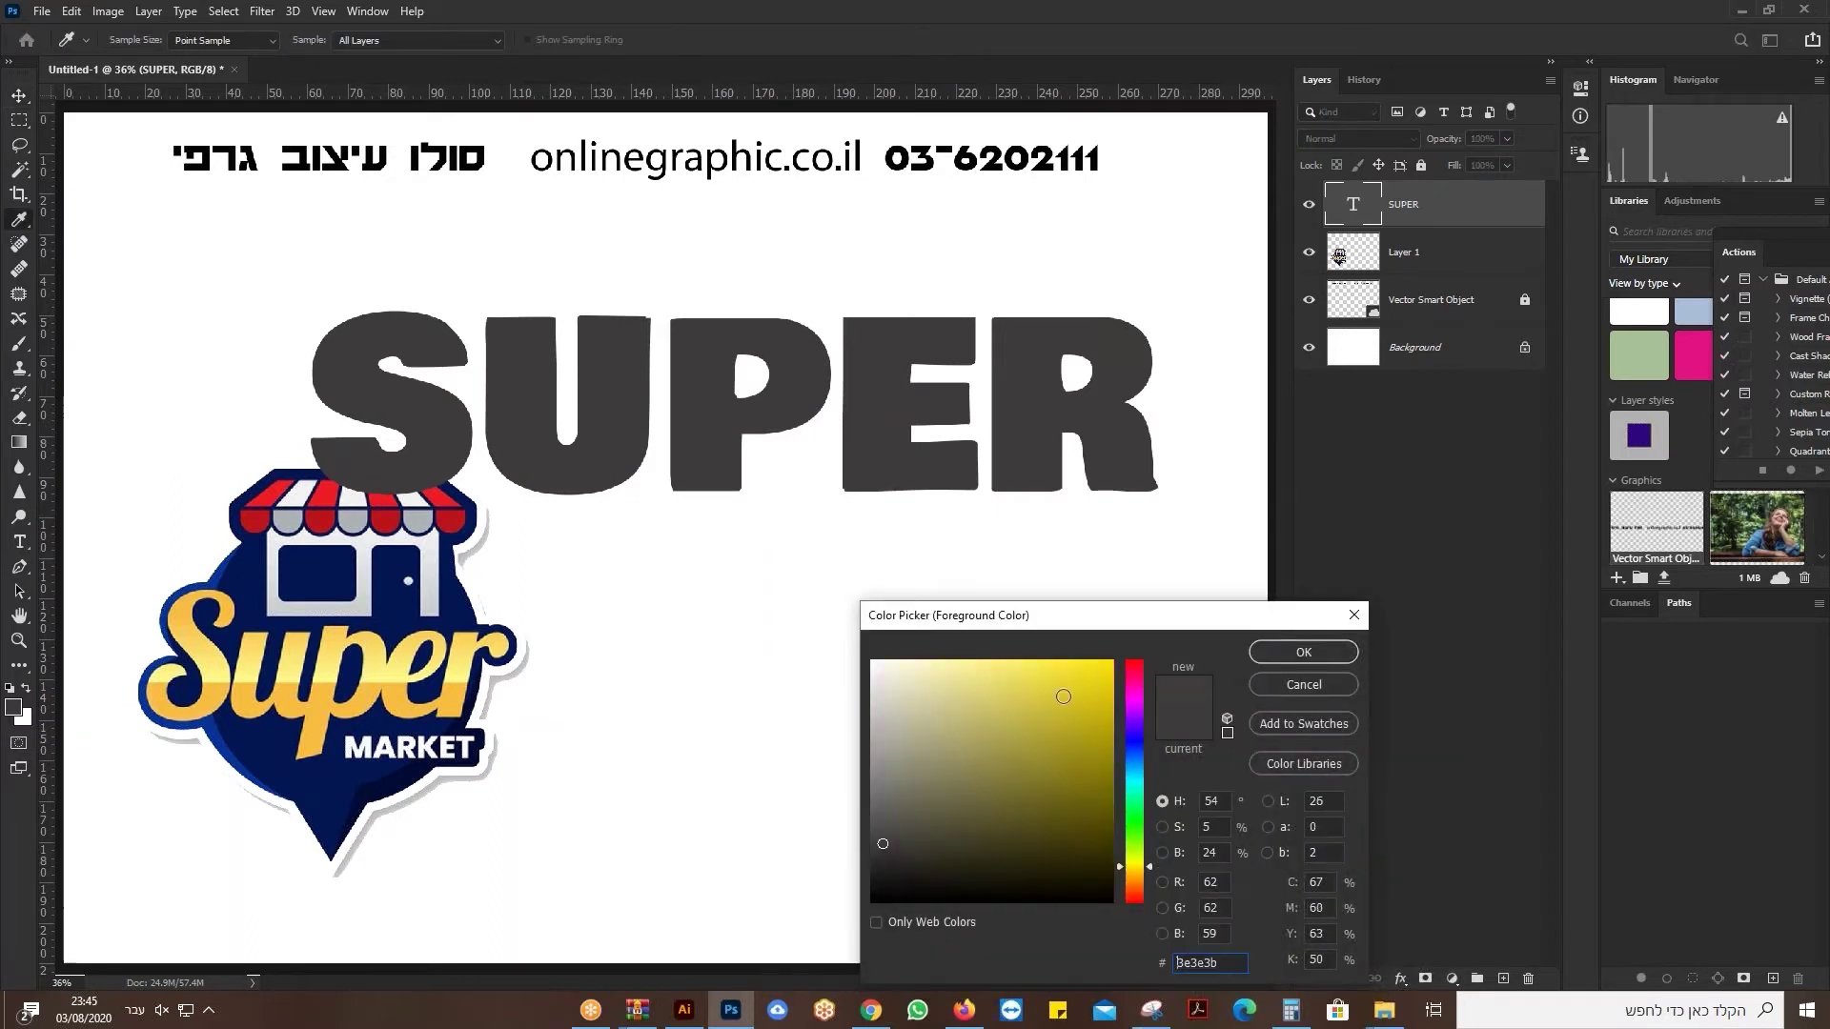
click(1064, 696)
click(1304, 652)
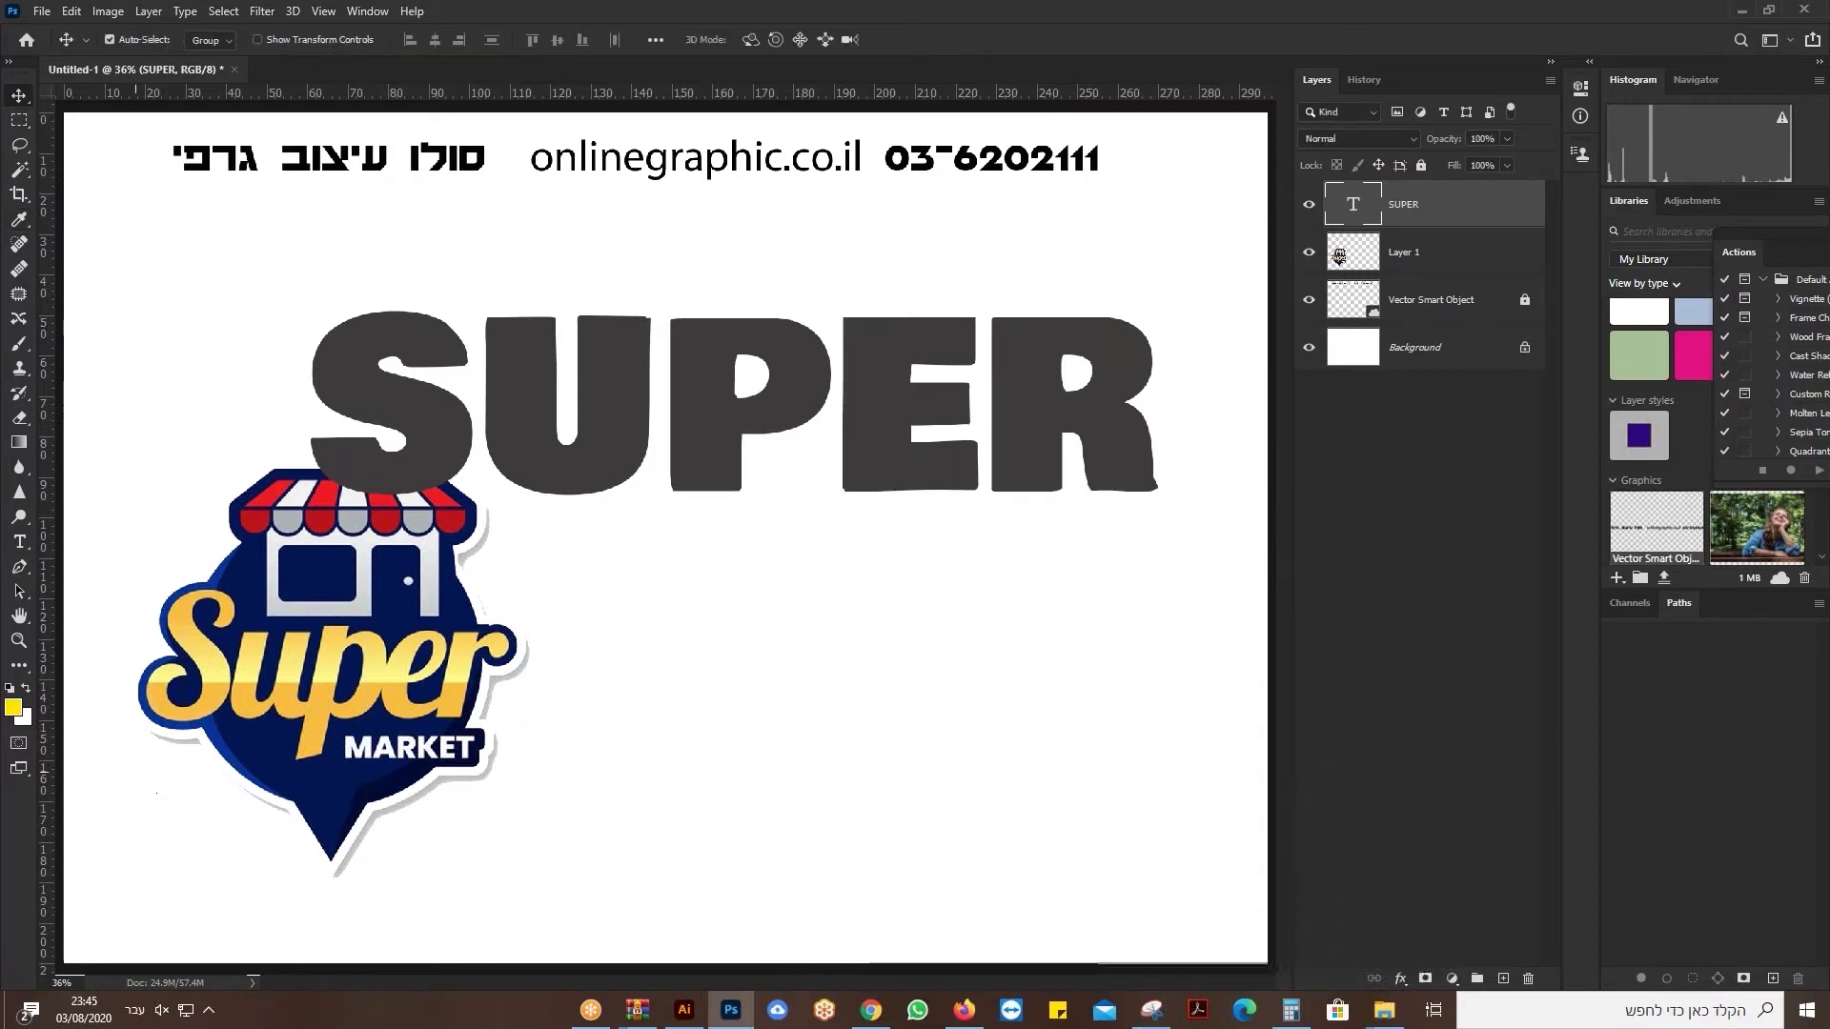
click(23, 716)
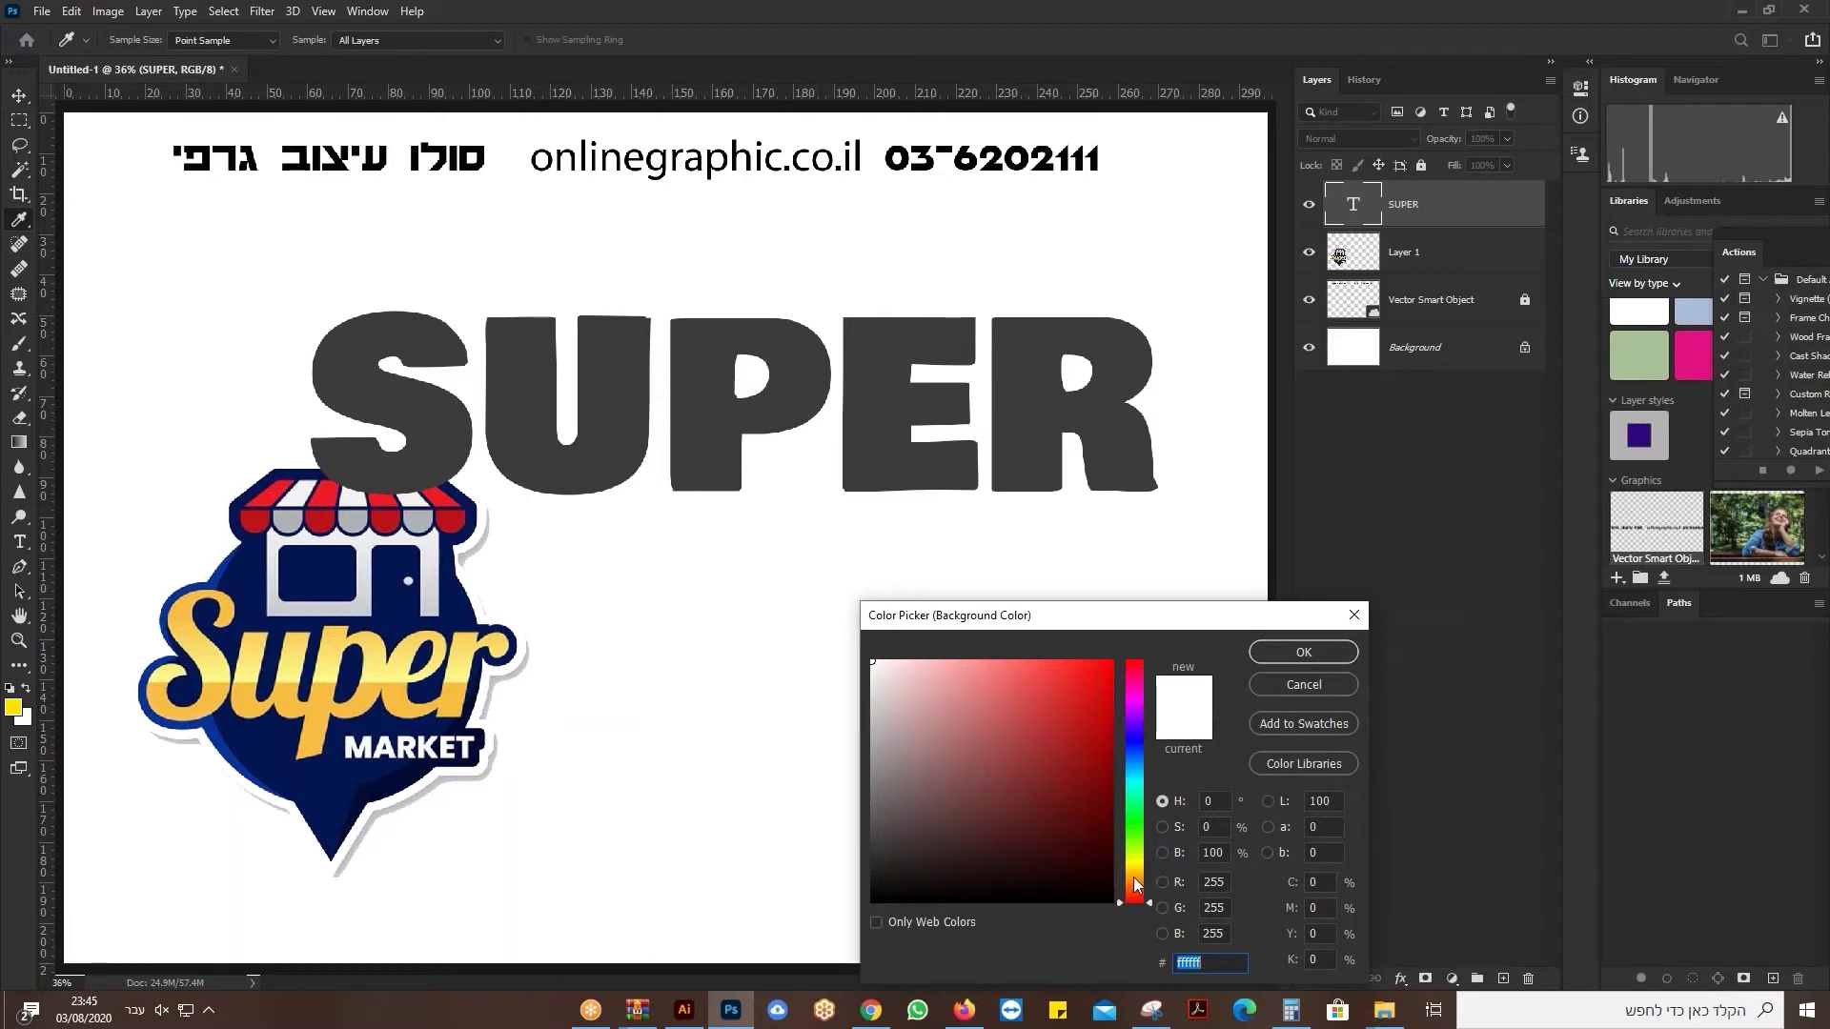
click(1134, 878)
click(974, 685)
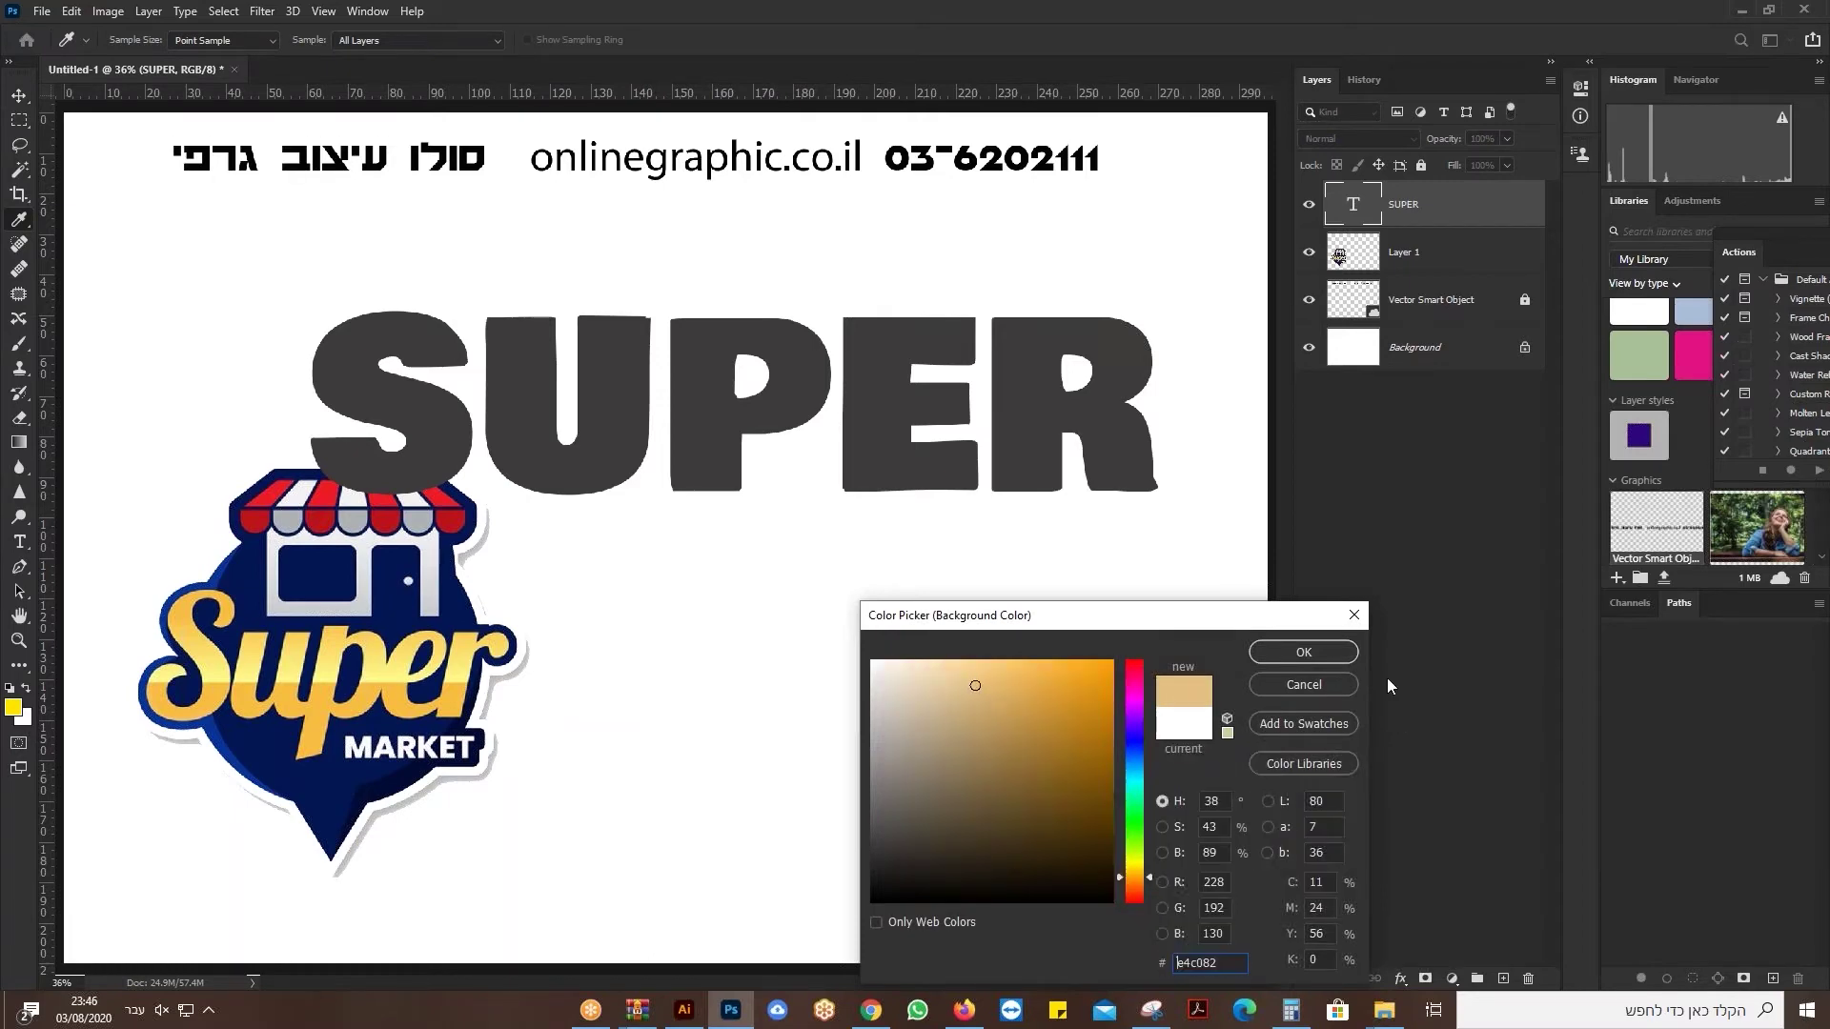
click(1323, 653)
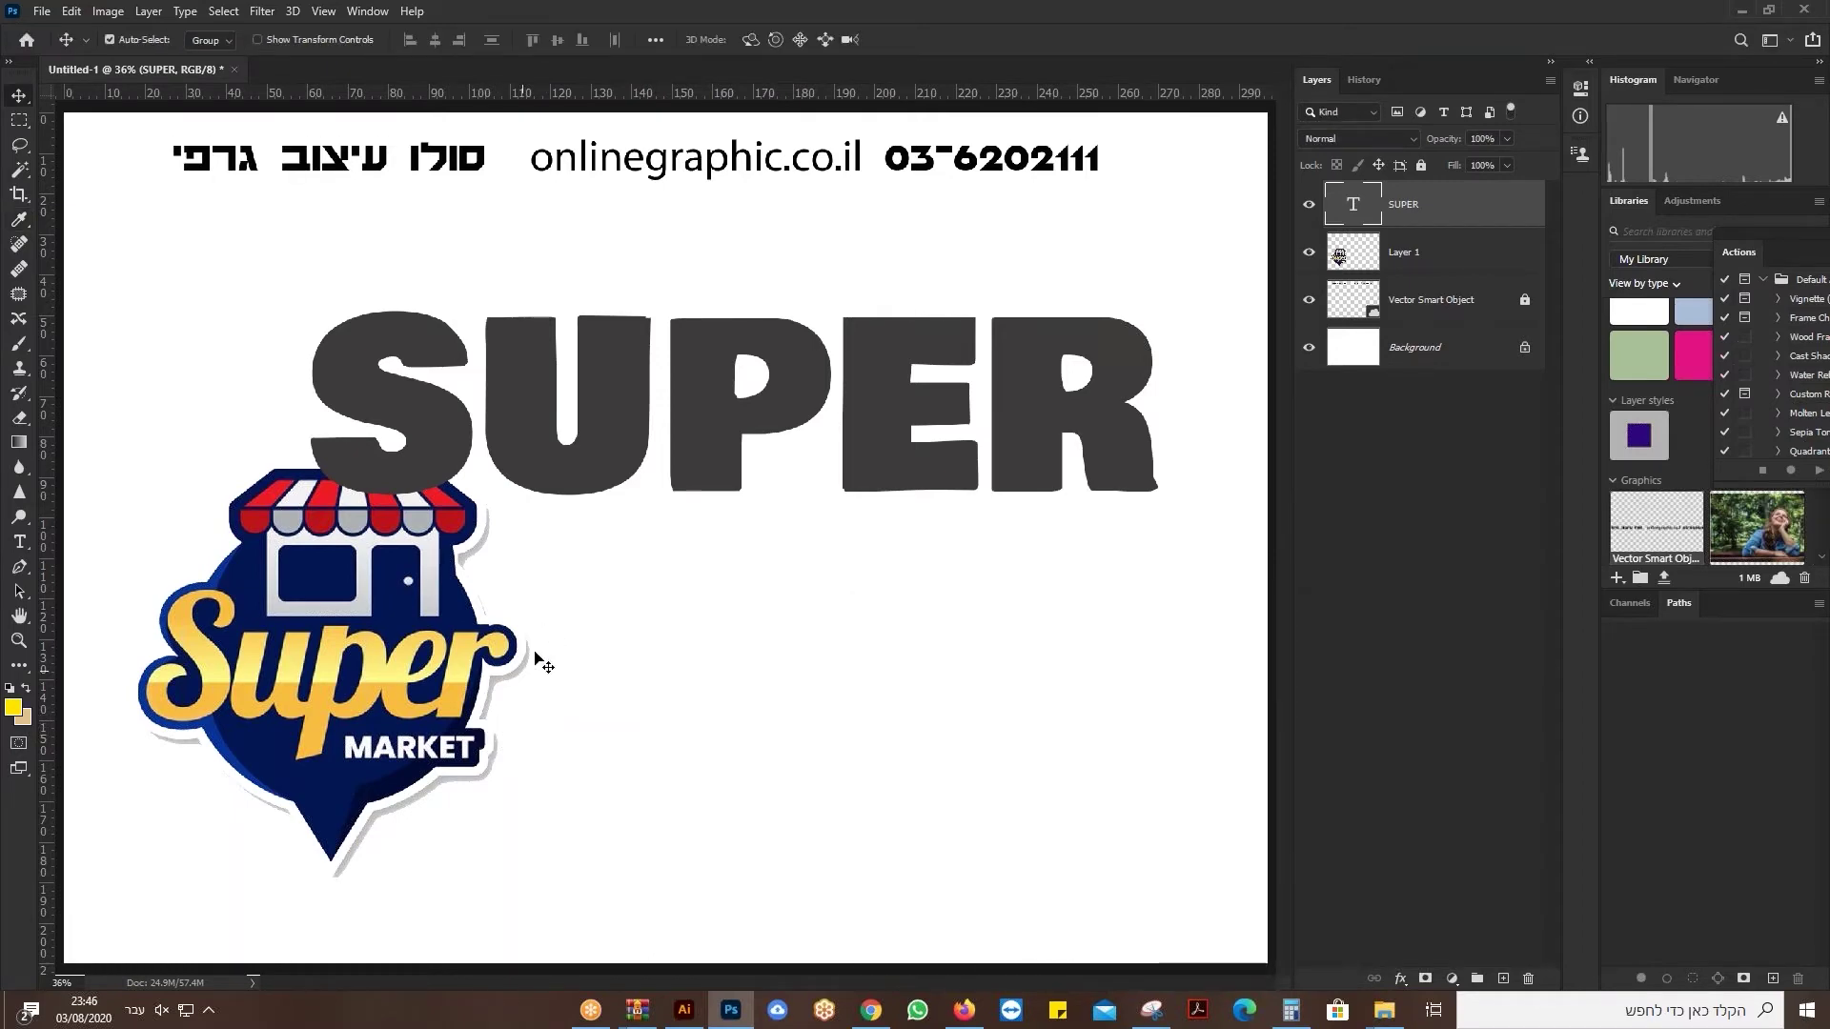
Nudge the SUPER text left, hide its layer, add a new empty layer and load the lettering's outline as a selection.
drag(587, 426, 722, 398)
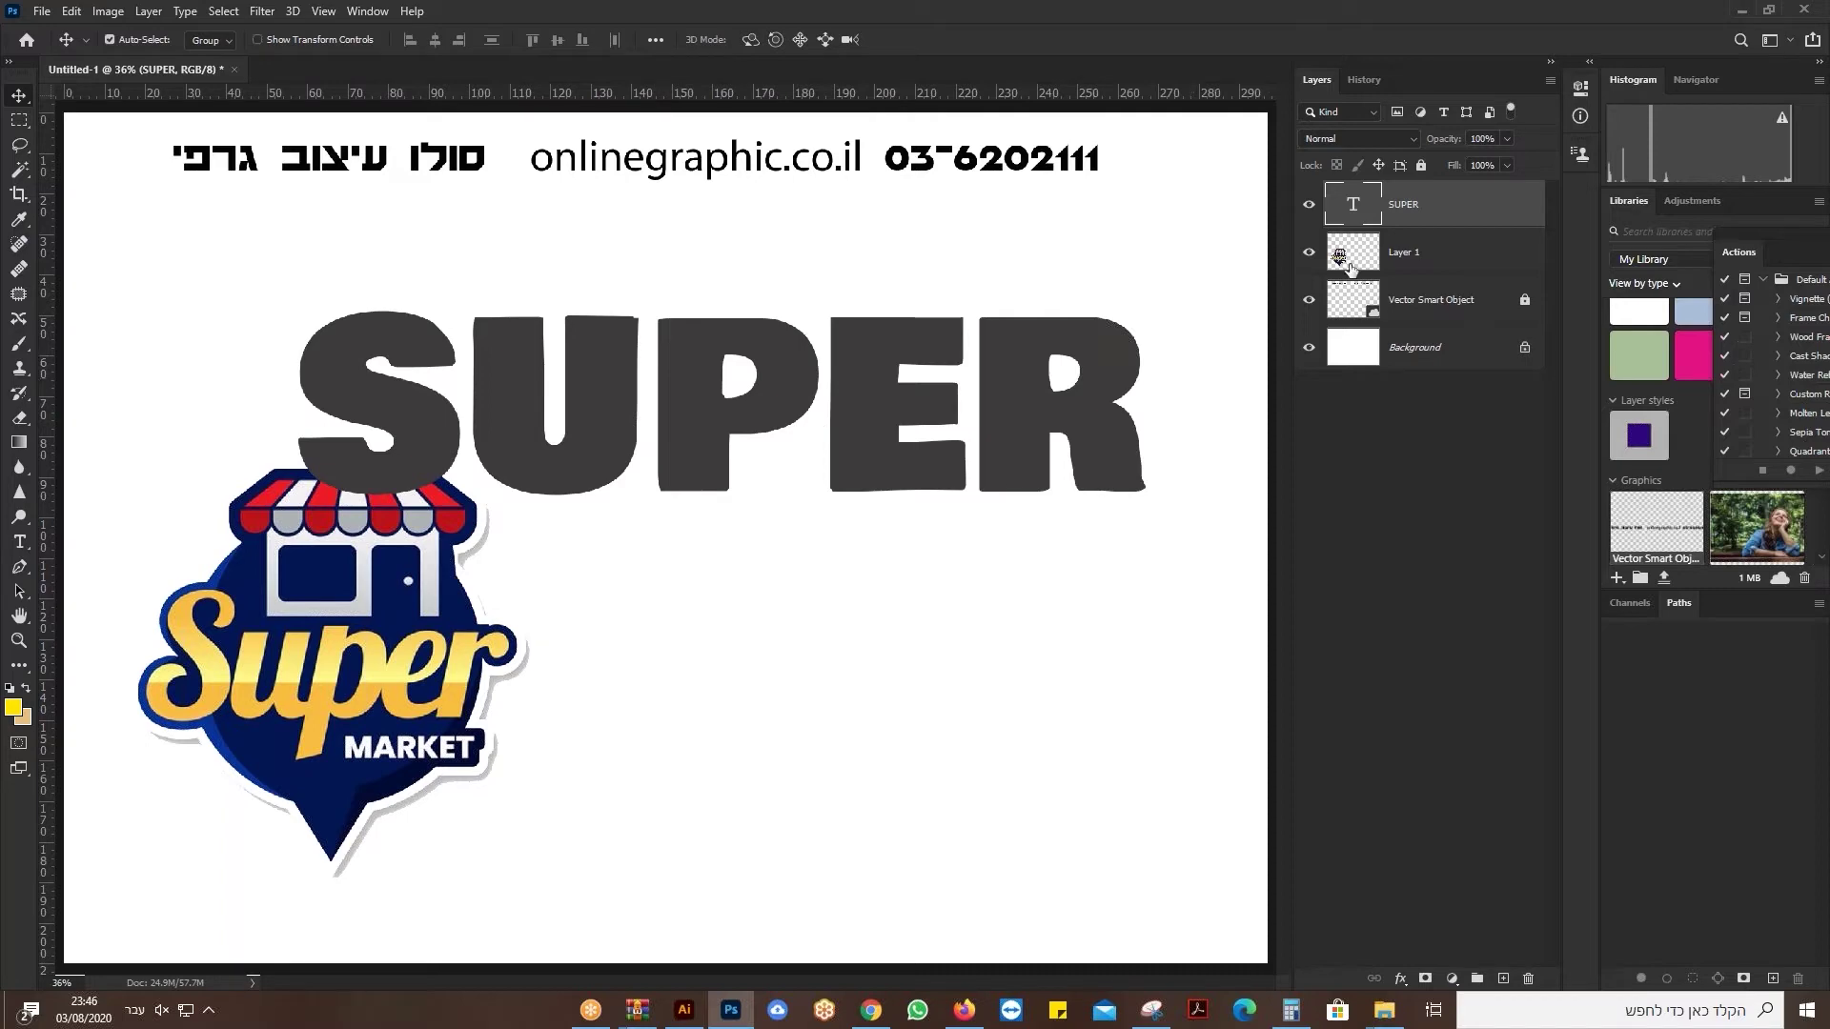
ctrl+click(1356, 206)
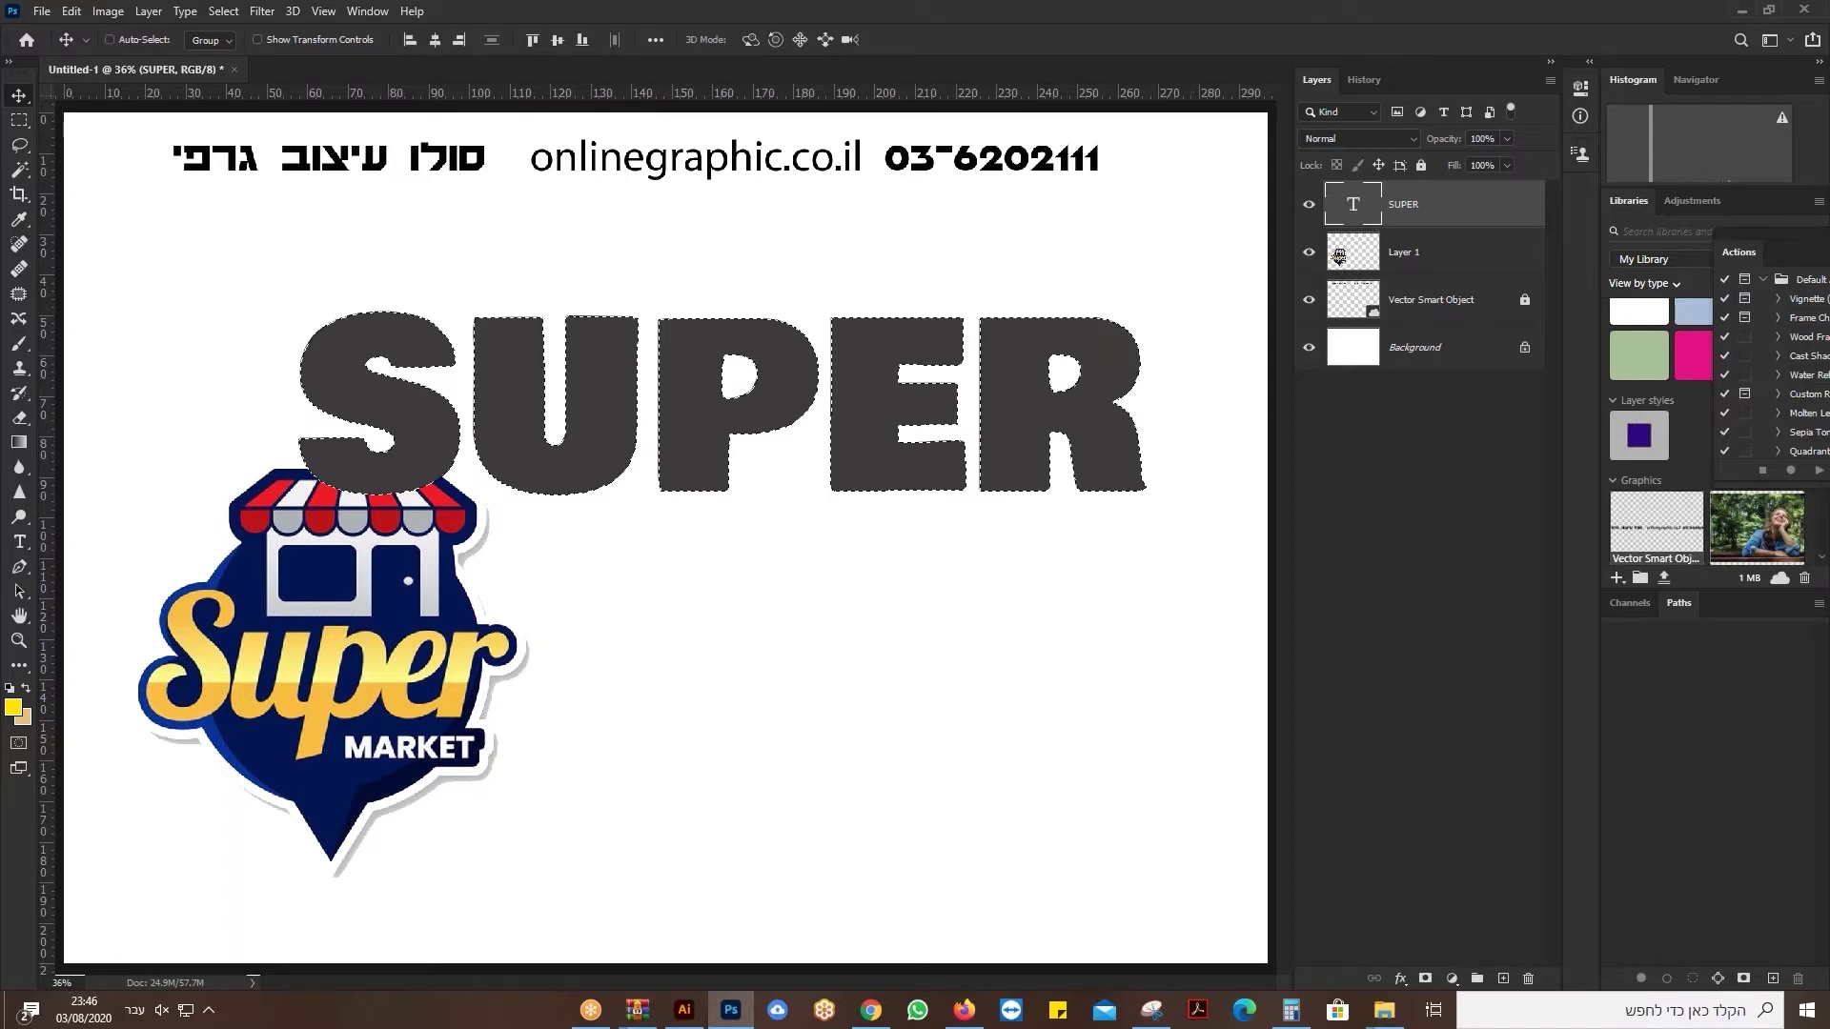
click(1310, 205)
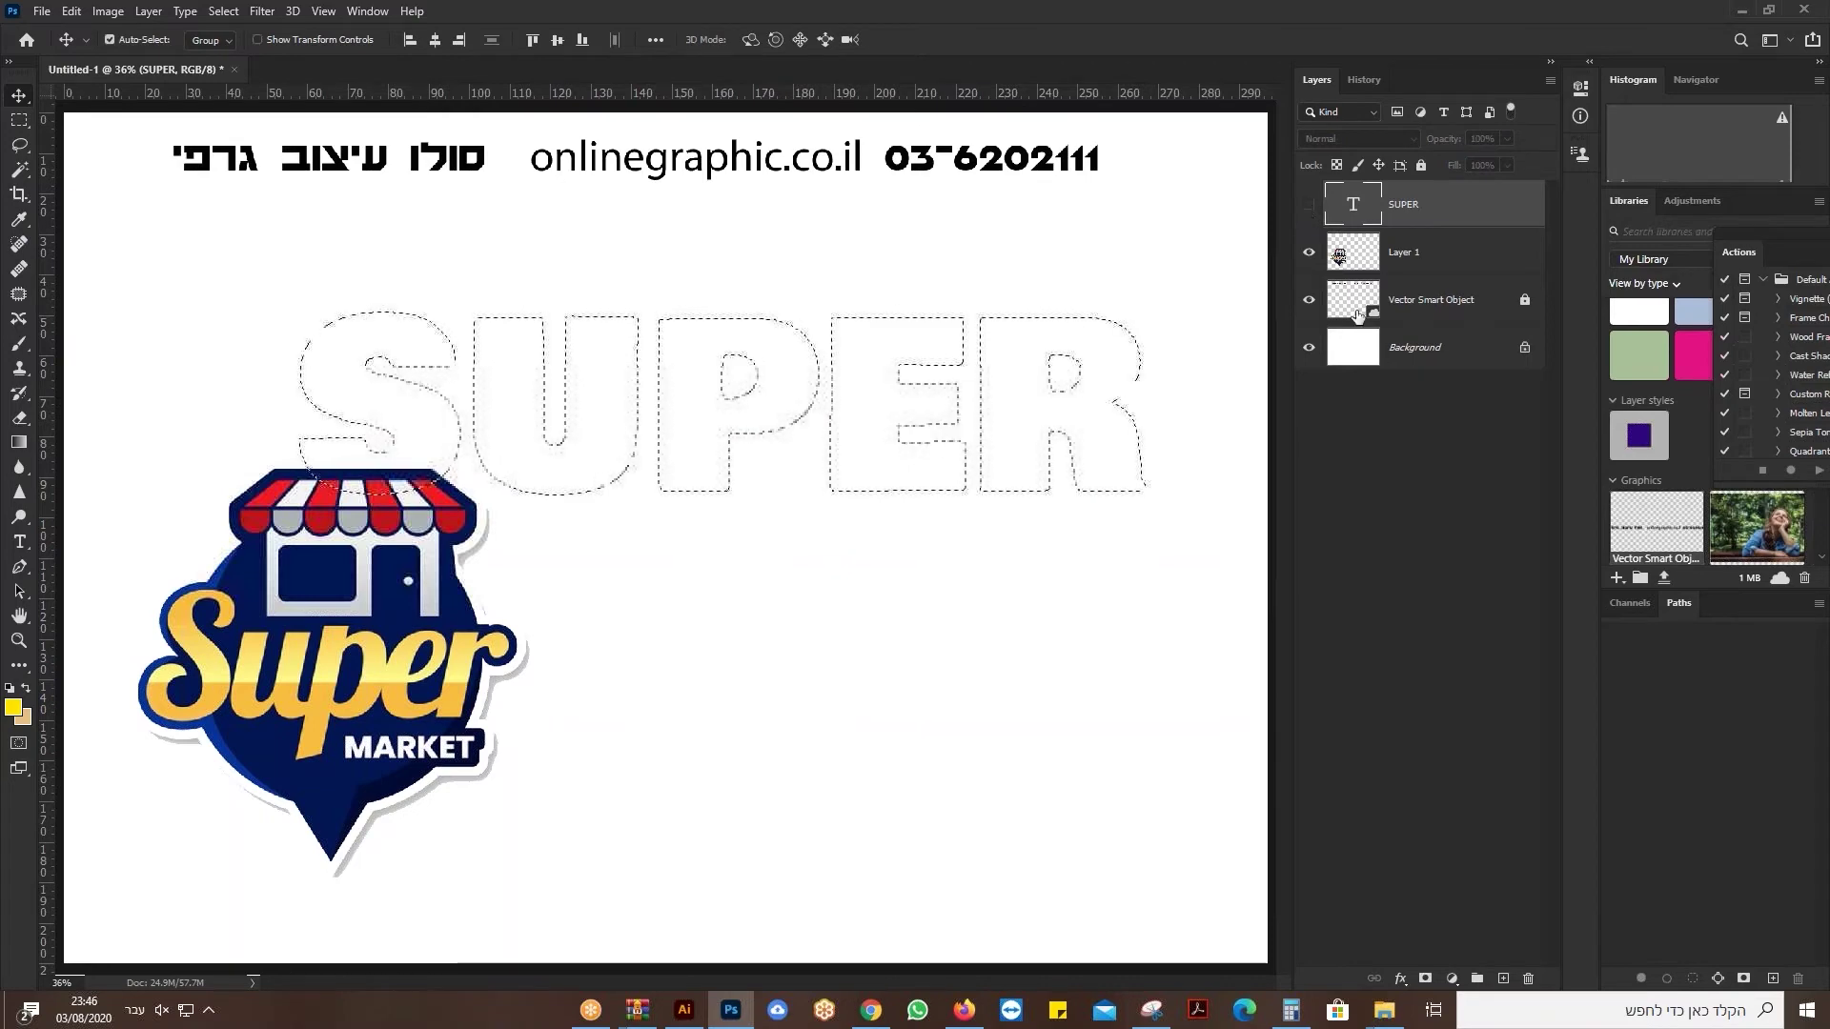
click(1503, 979)
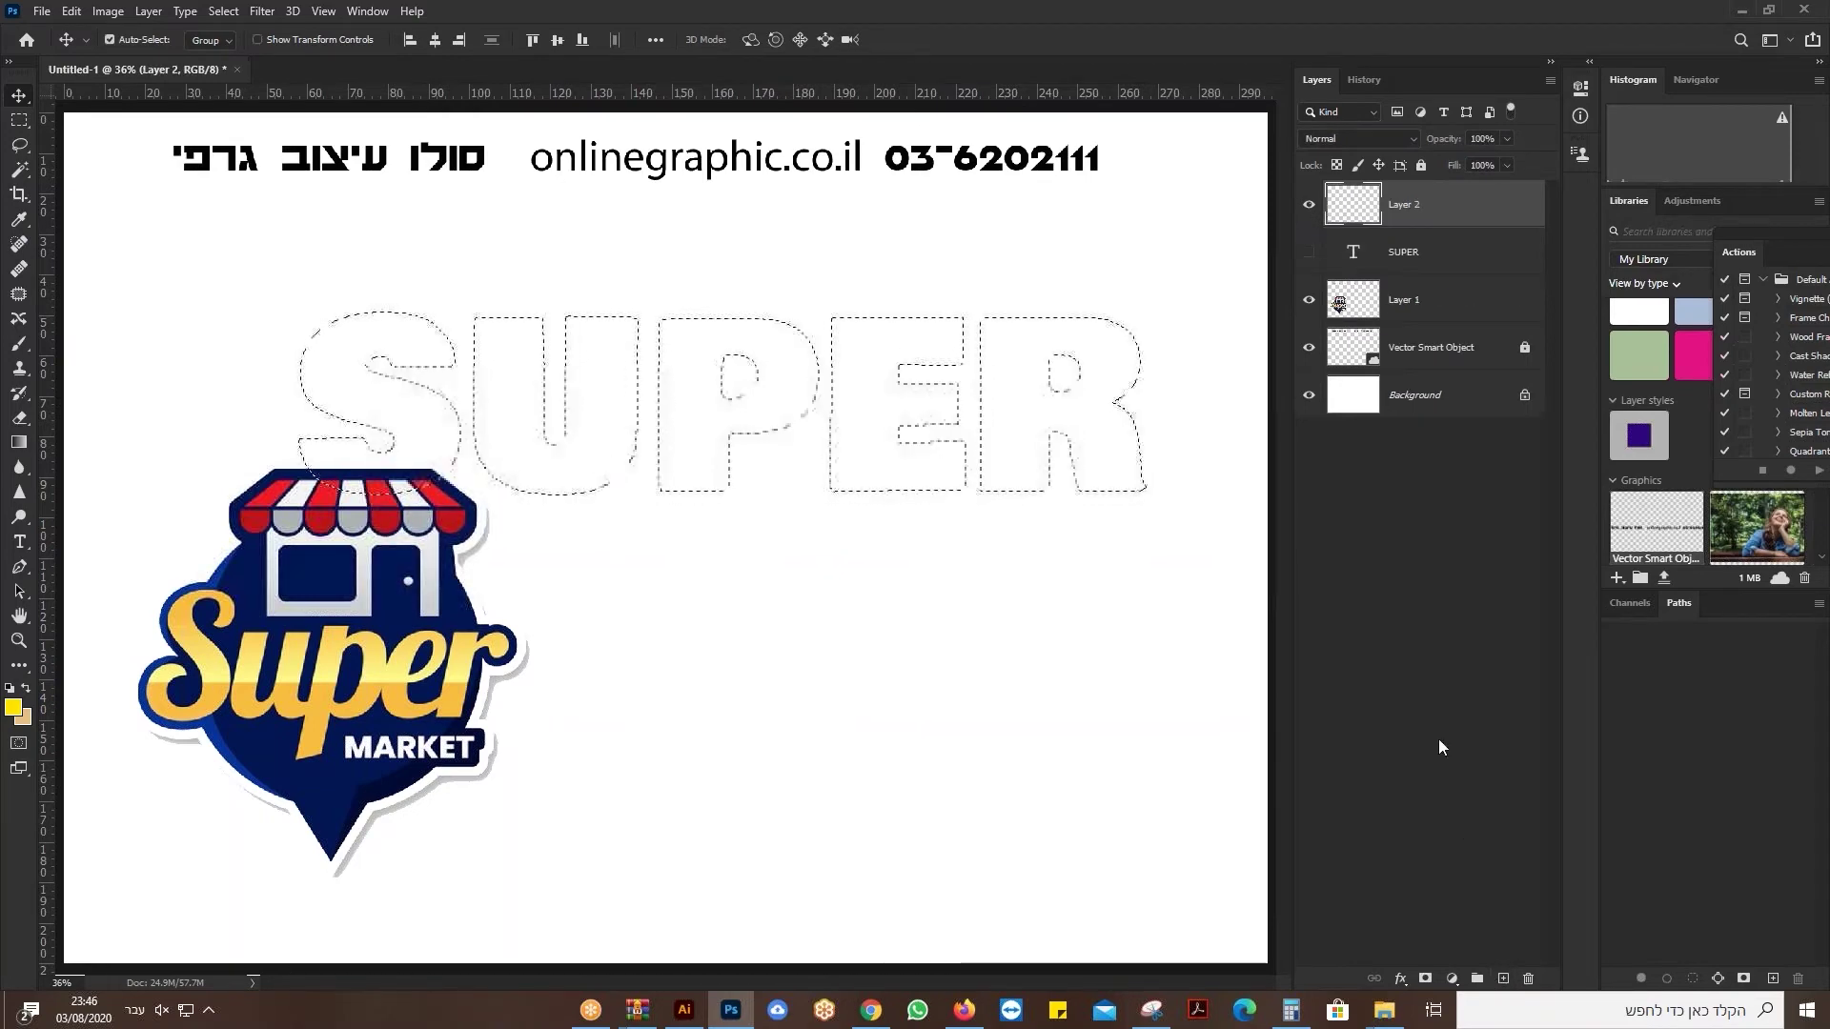
key(ctrl+d)
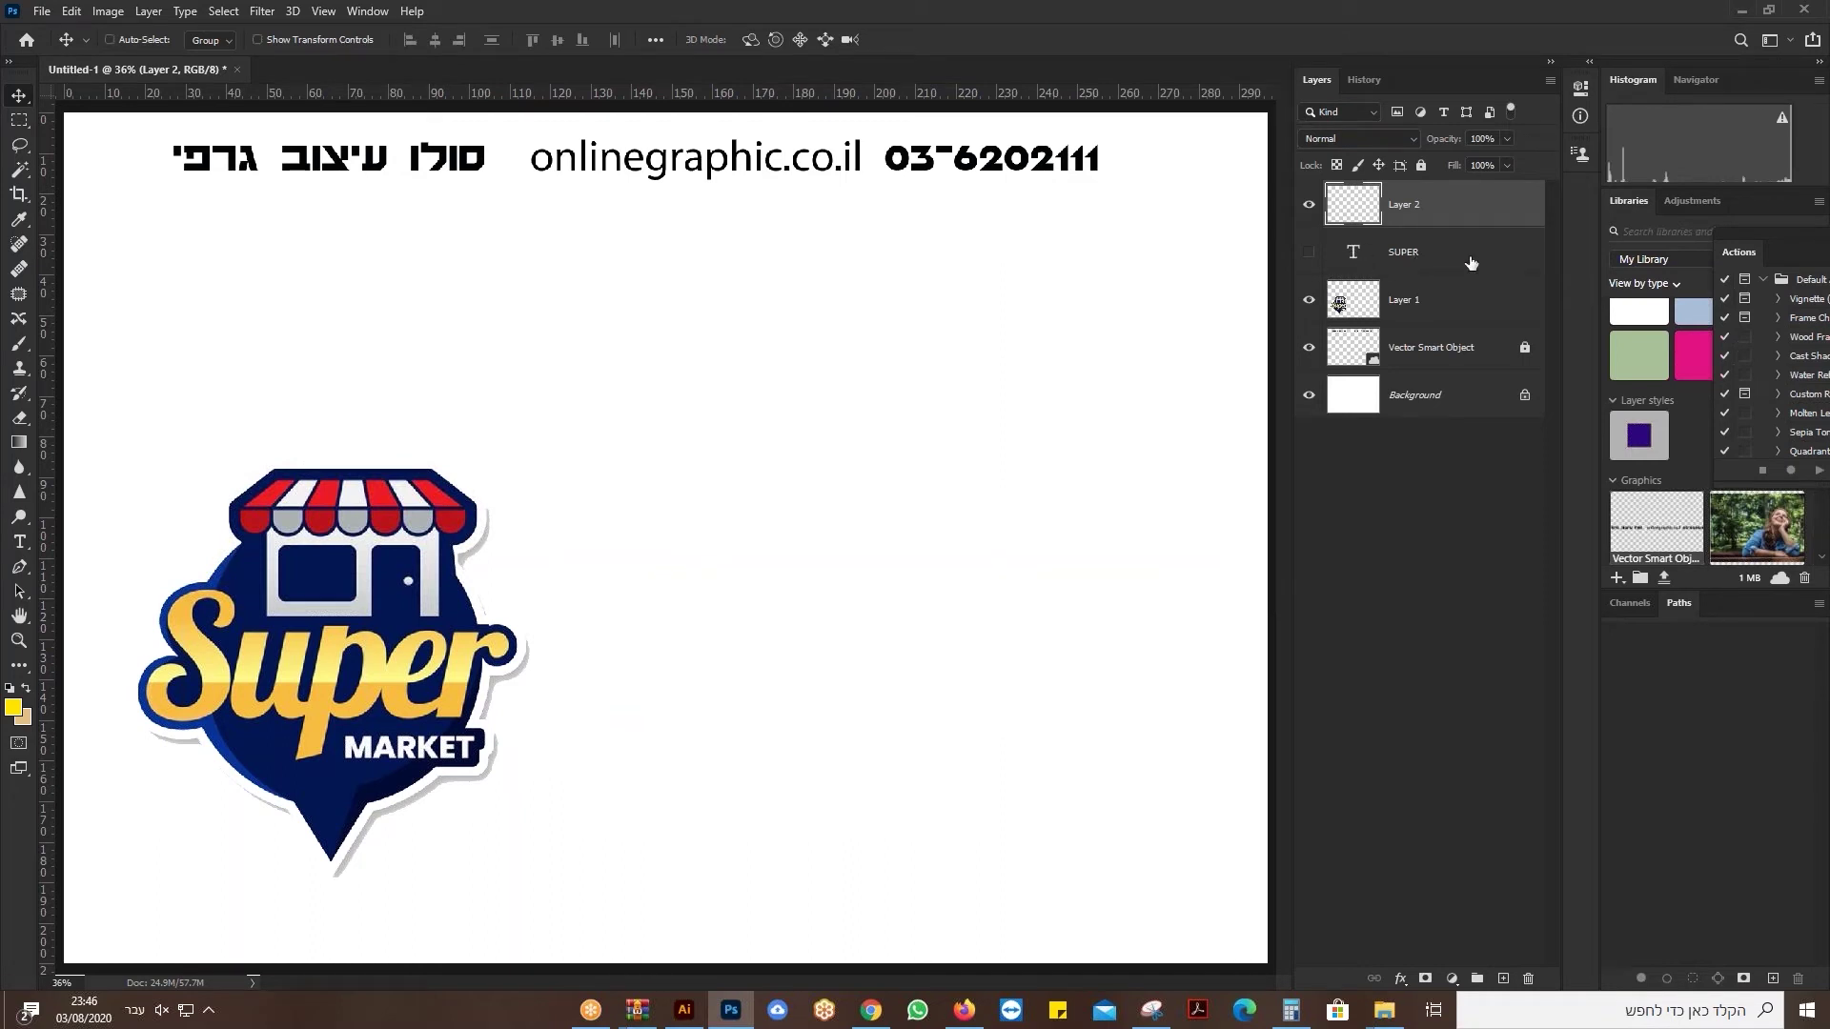
ctrl+click(1354, 254)
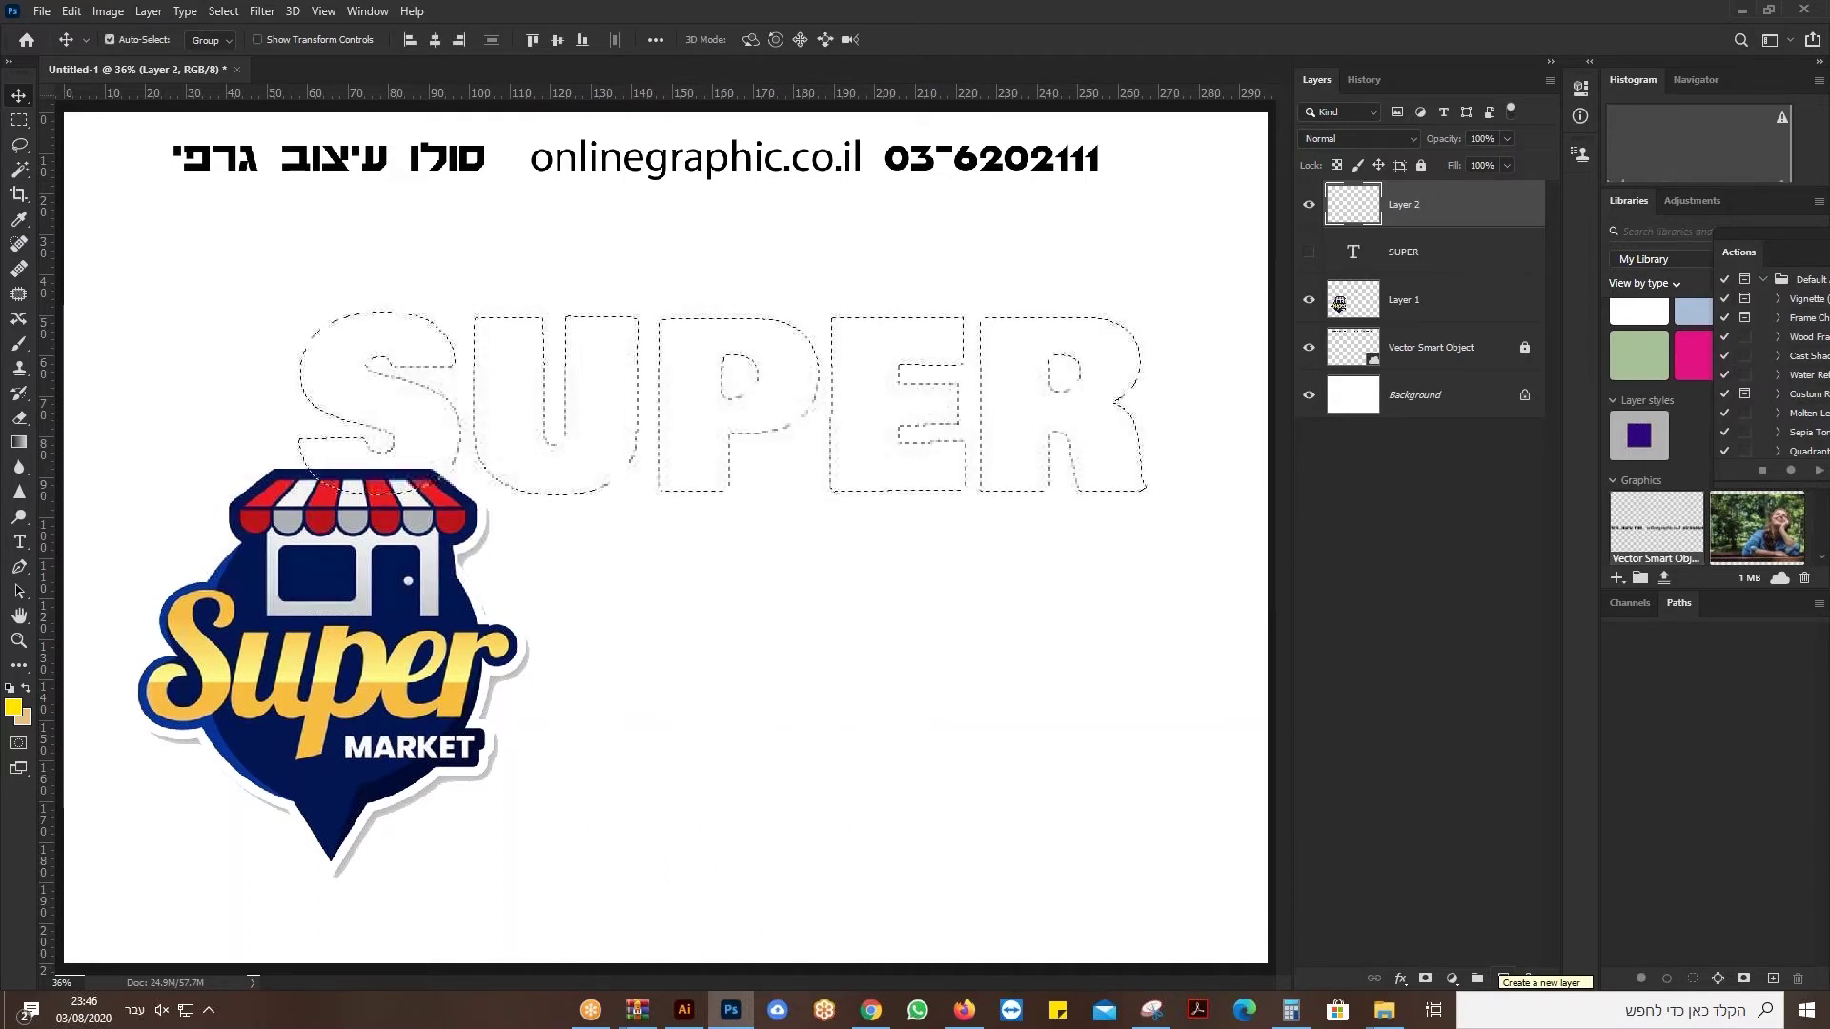
Set up a linear foreground-to-background gradient, with the colours swapped so it runs from tan to yellow.
click(18, 445)
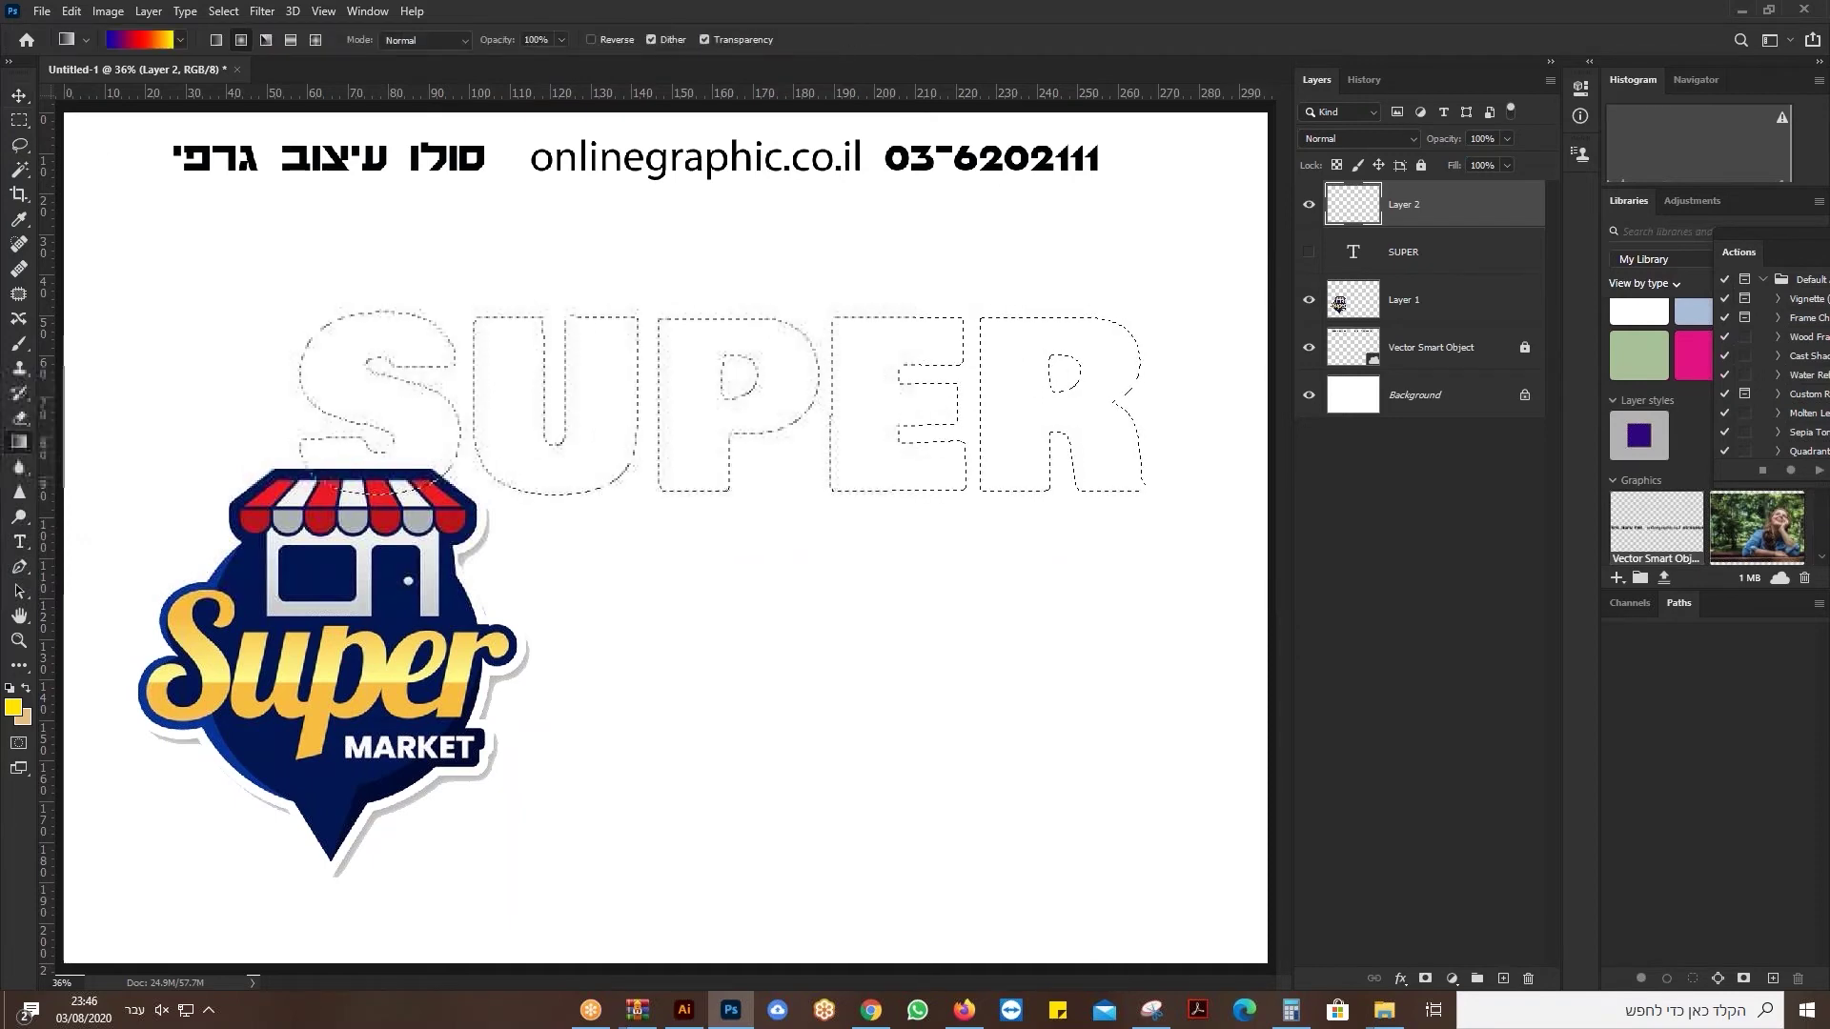
click(180, 40)
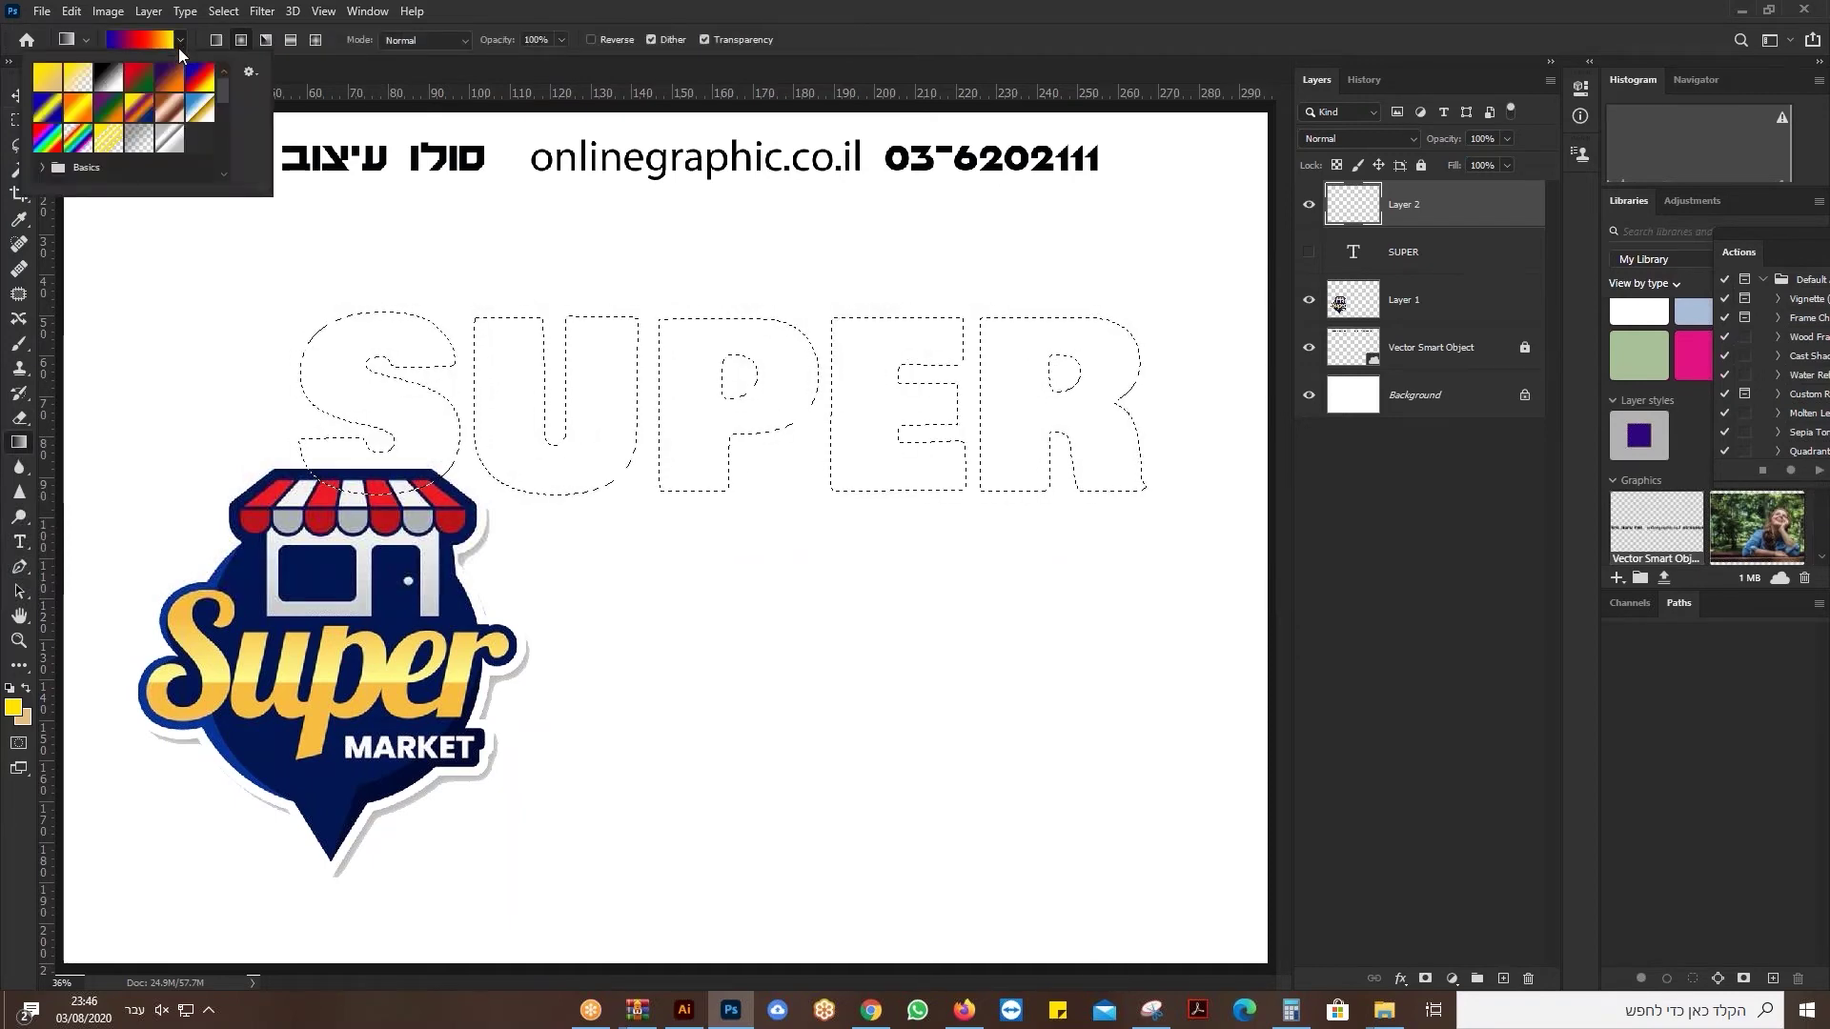
click(47, 78)
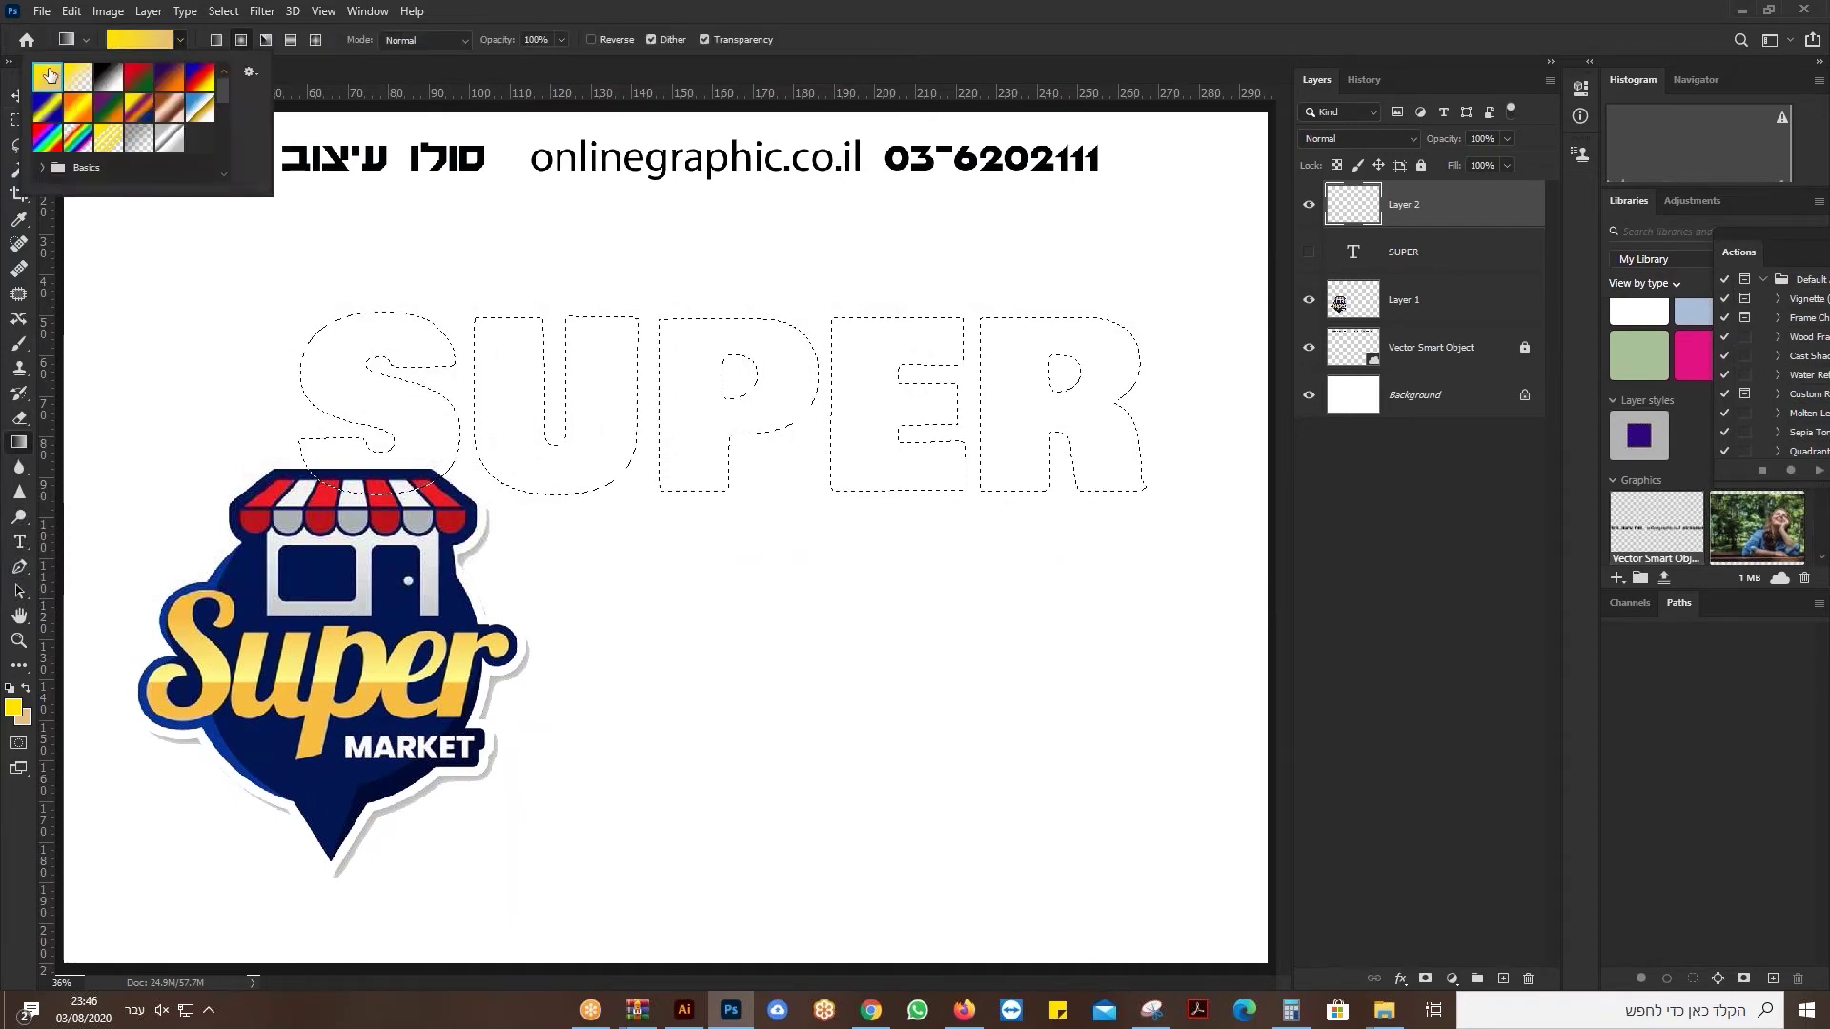
click(28, 688)
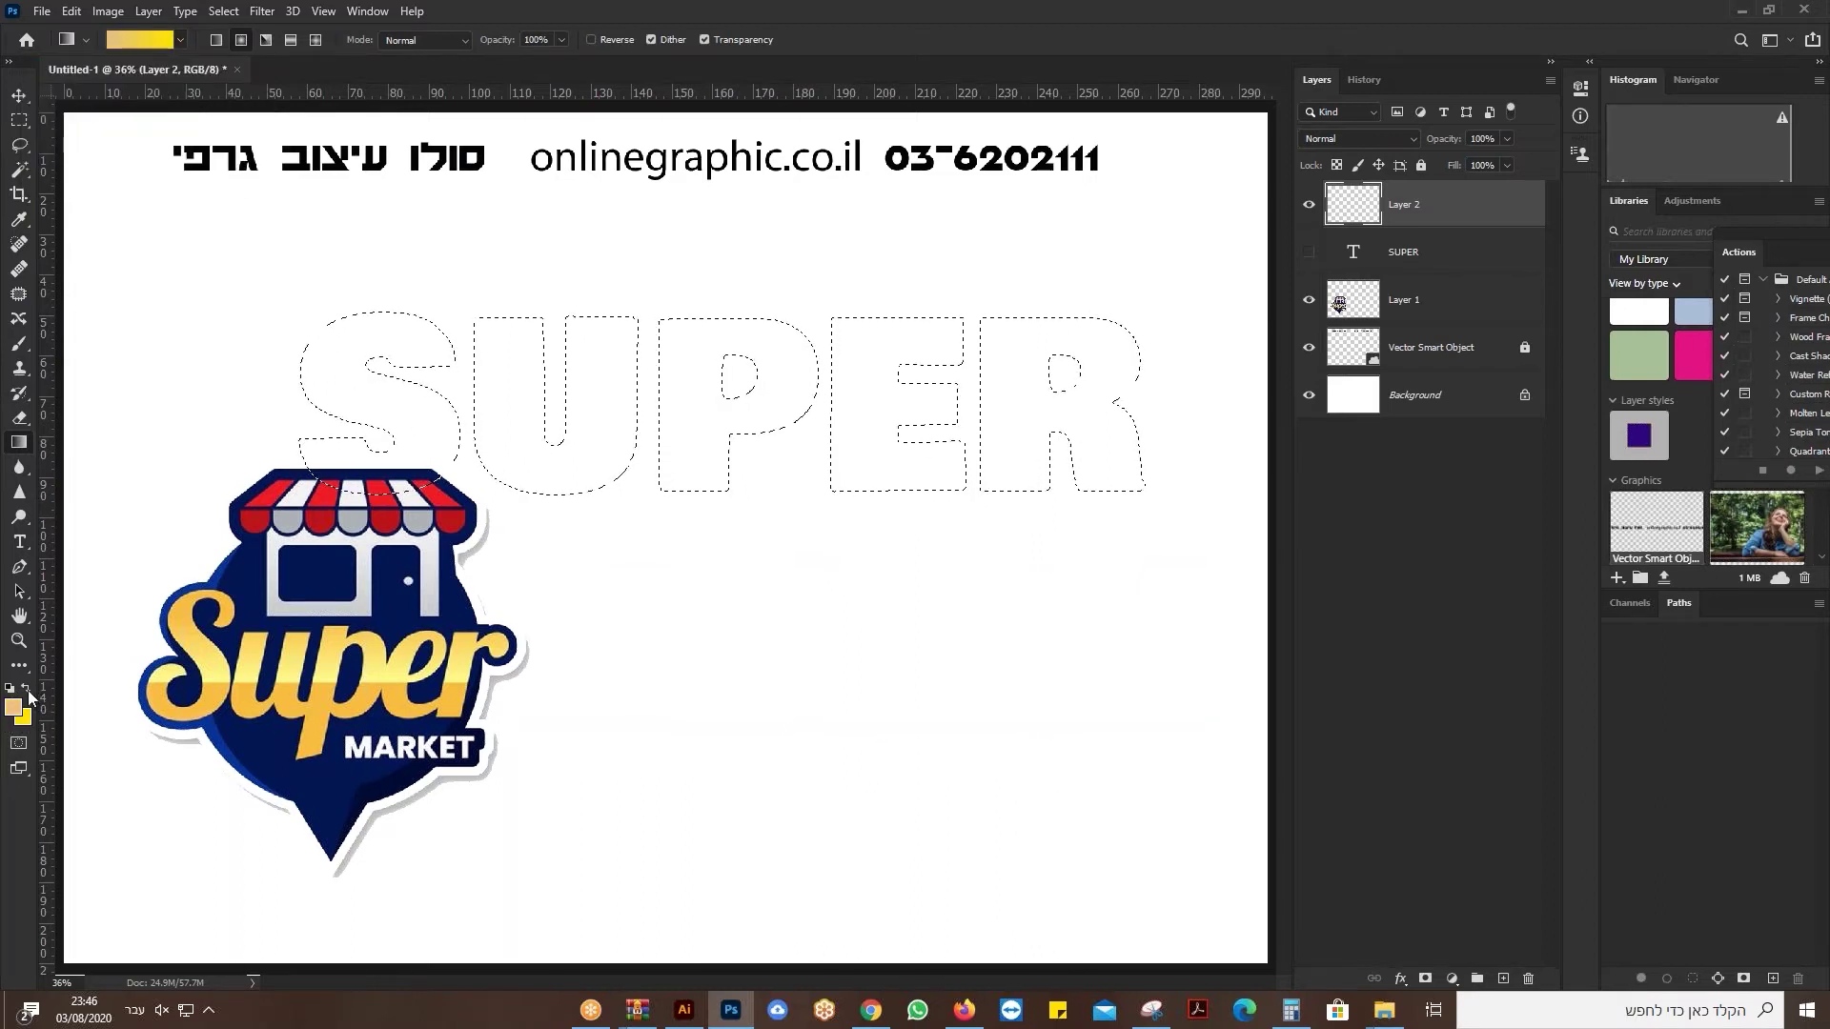
click(181, 40)
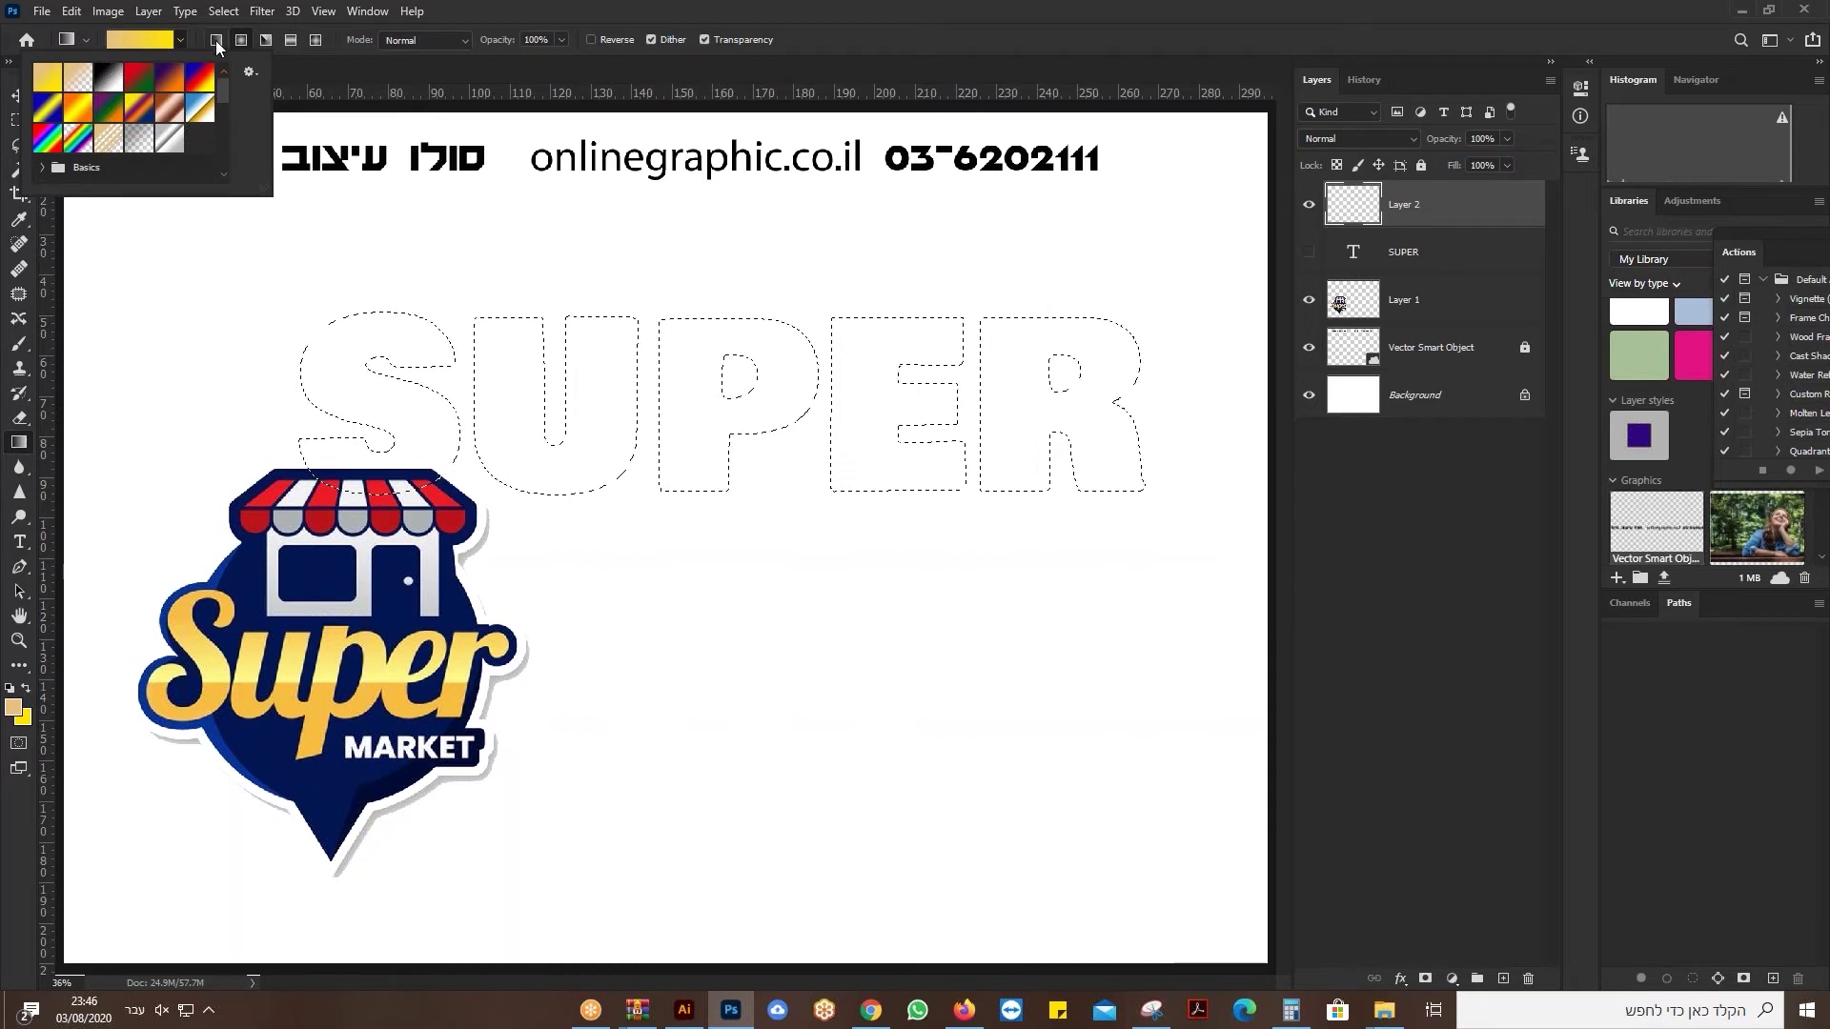
click(216, 40)
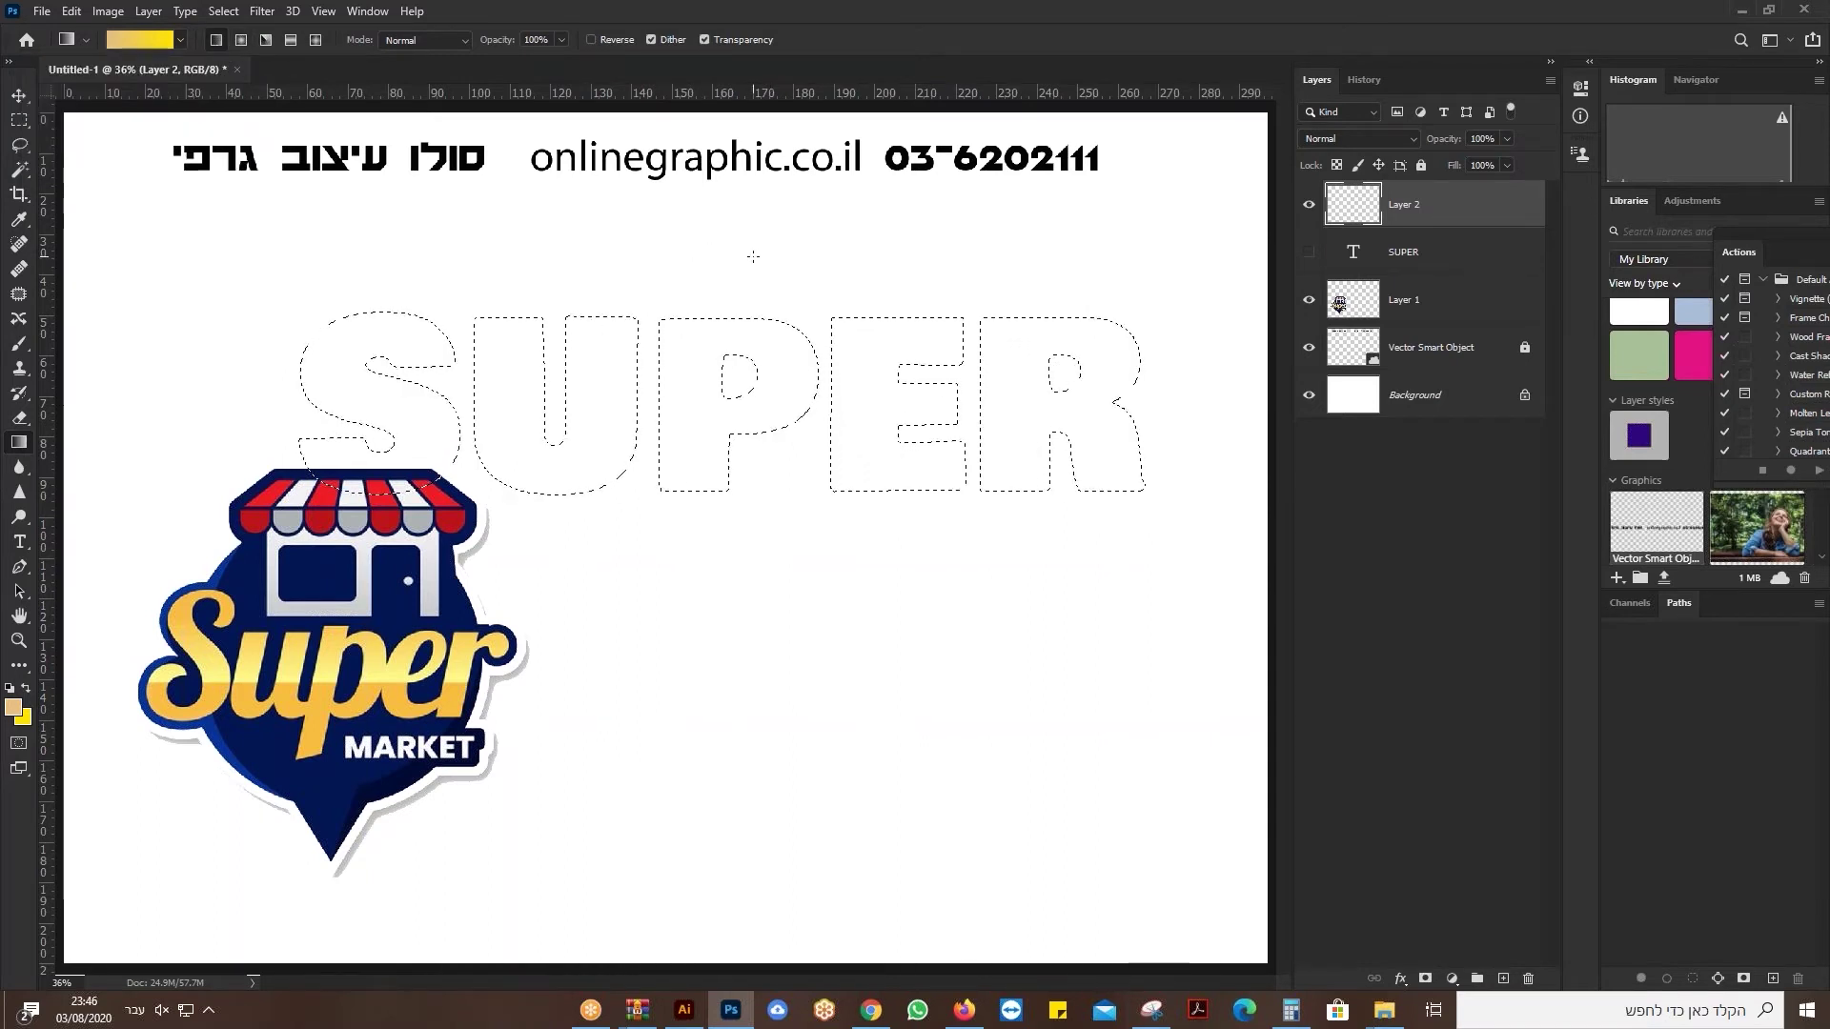
Try the tan-to-yellow gradient in several directions across the SUPER selection.
drag(753, 467, 751, 861)
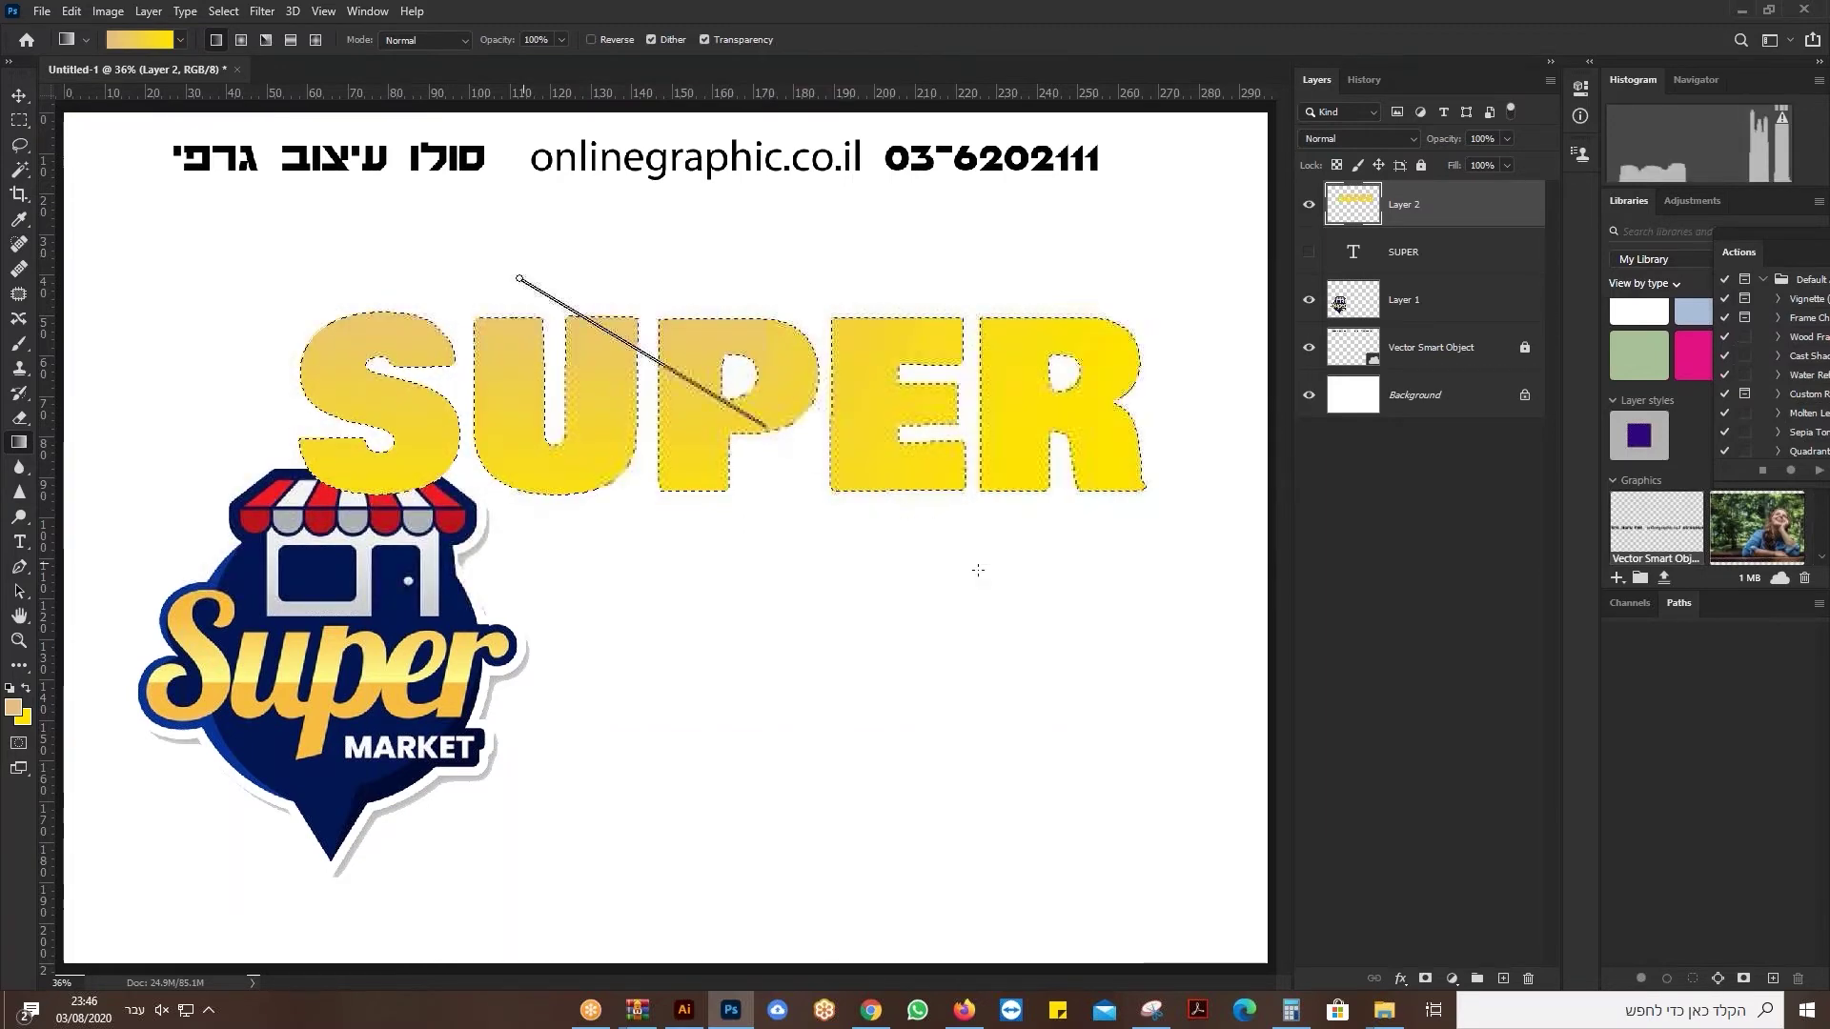
drag(977, 570, 723, 225)
drag(592, 409, 776, 408)
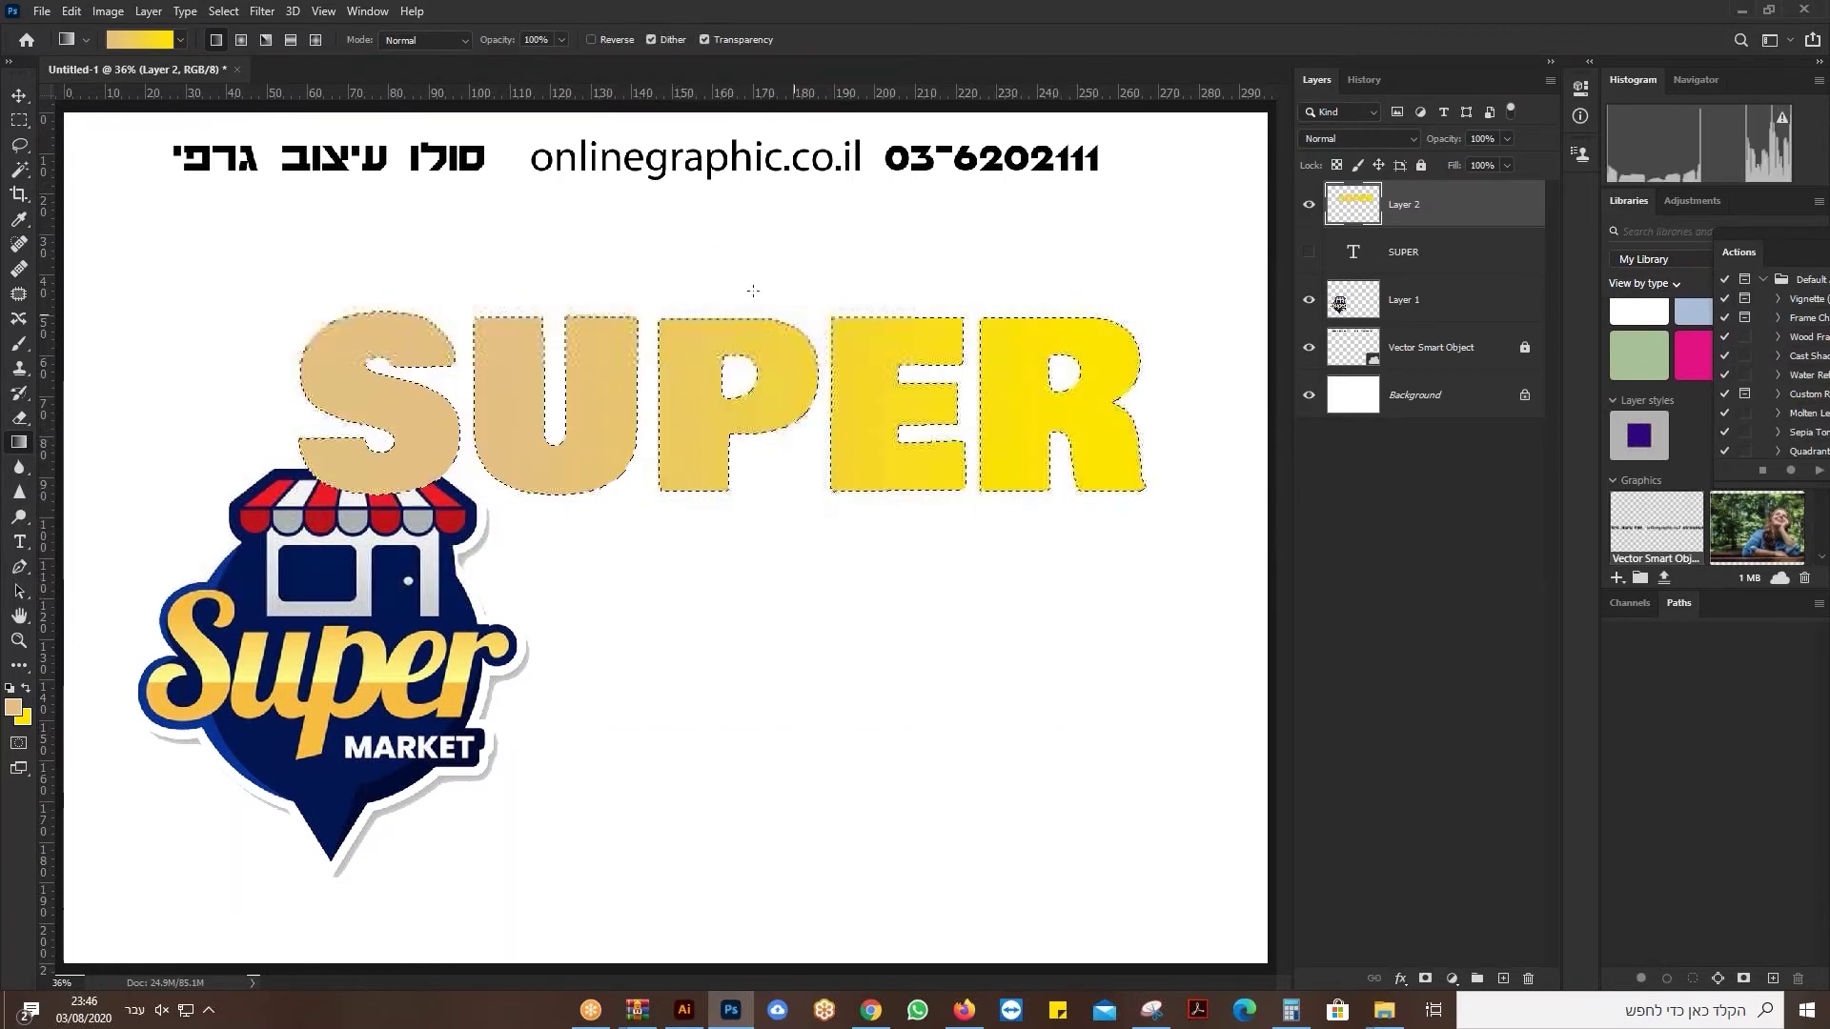
Fill the SUPER selection with a vertical gradient, yellow at the upper edge fading to tan at the base, and deselect.
drag(720, 265, 720, 452)
mouse_move(694, 275)
mouse_down()
mouse_move(695, 558)
mouse_move(723, 306)
mouse_move(694, 286)
mouse_up()
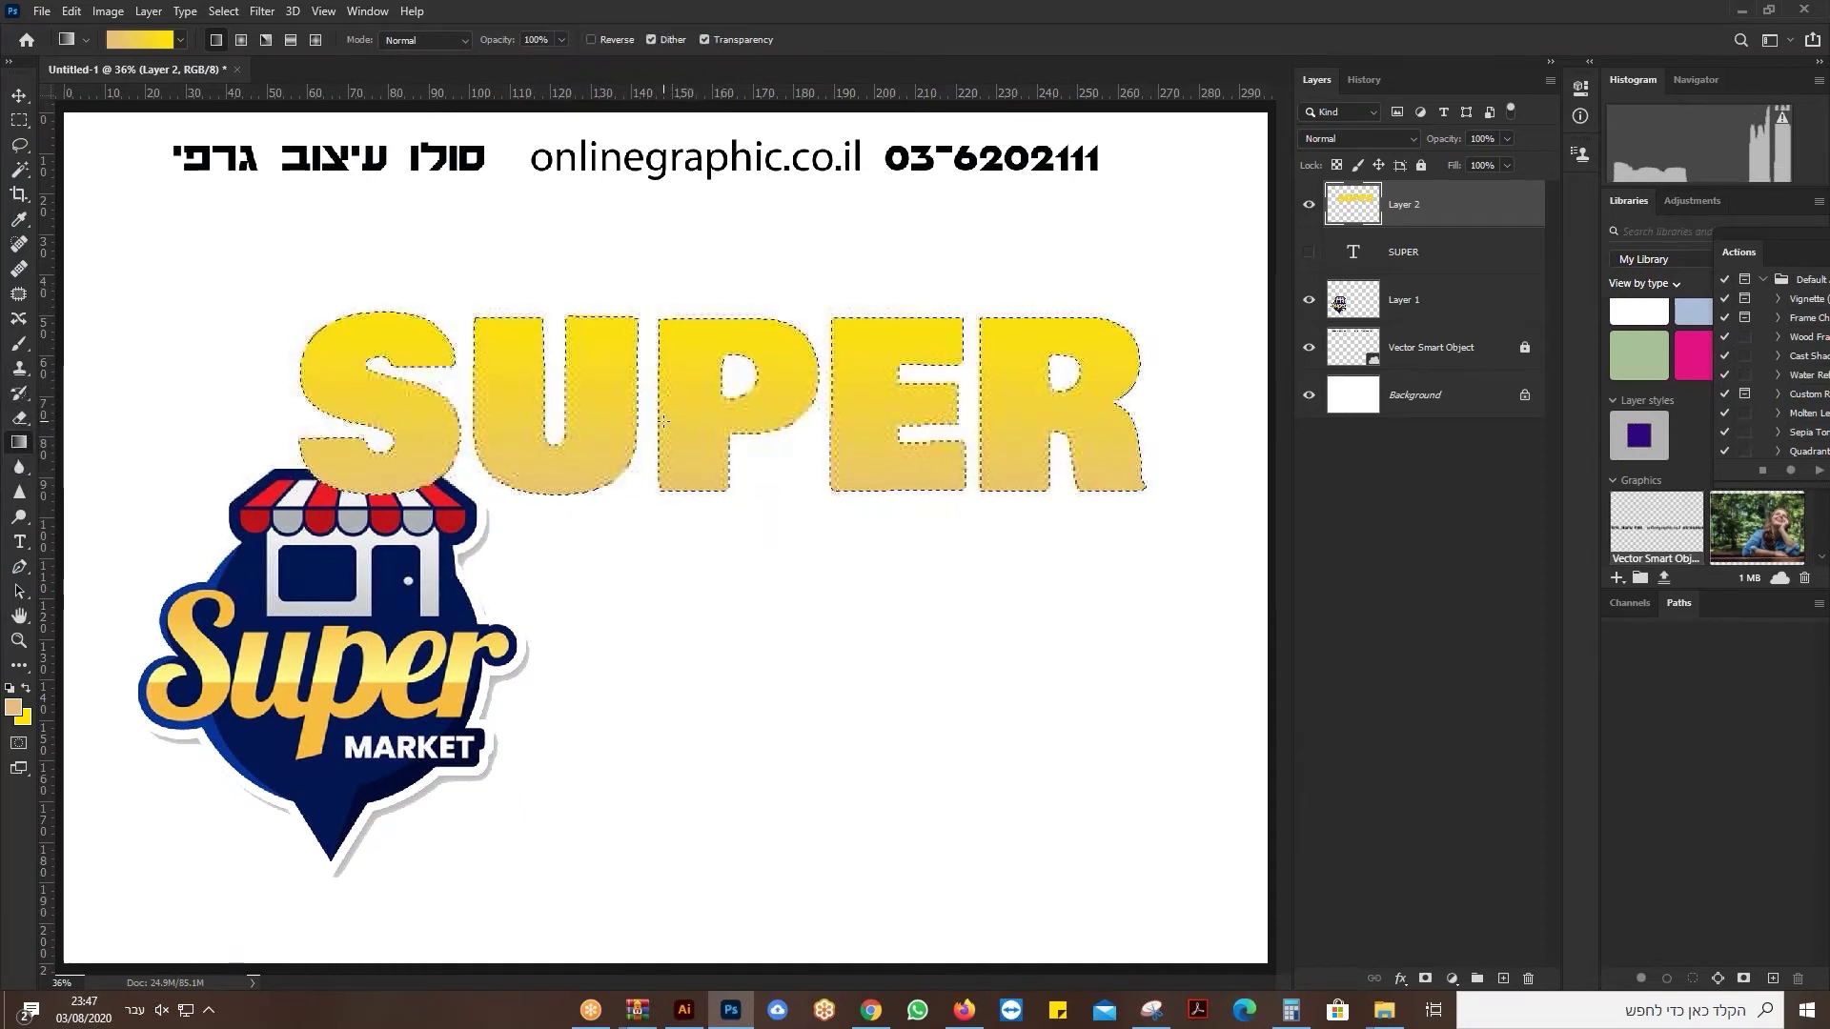
key(ctrl+d)
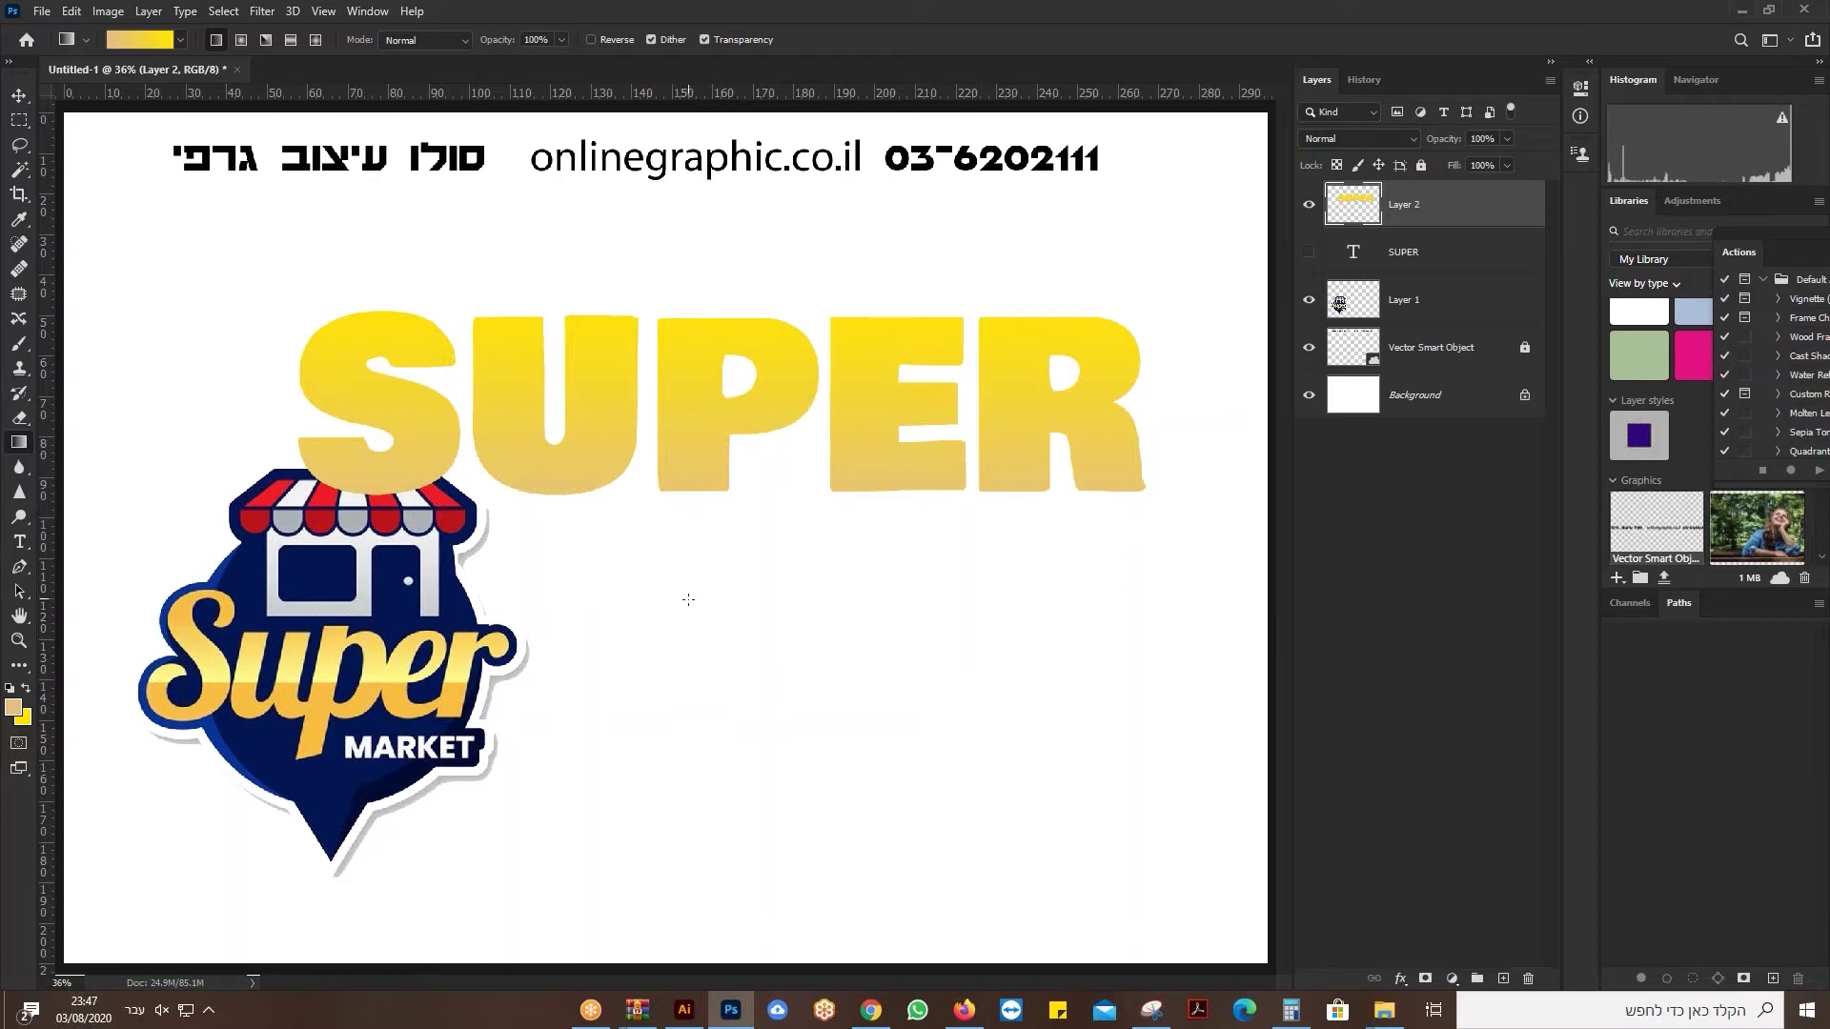
Move the gradient SUPER lettering up and the storefront logo slightly down so they no longer overlap.
click(17, 96)
drag(719, 453, 717, 425)
drag(352, 471, 351, 488)
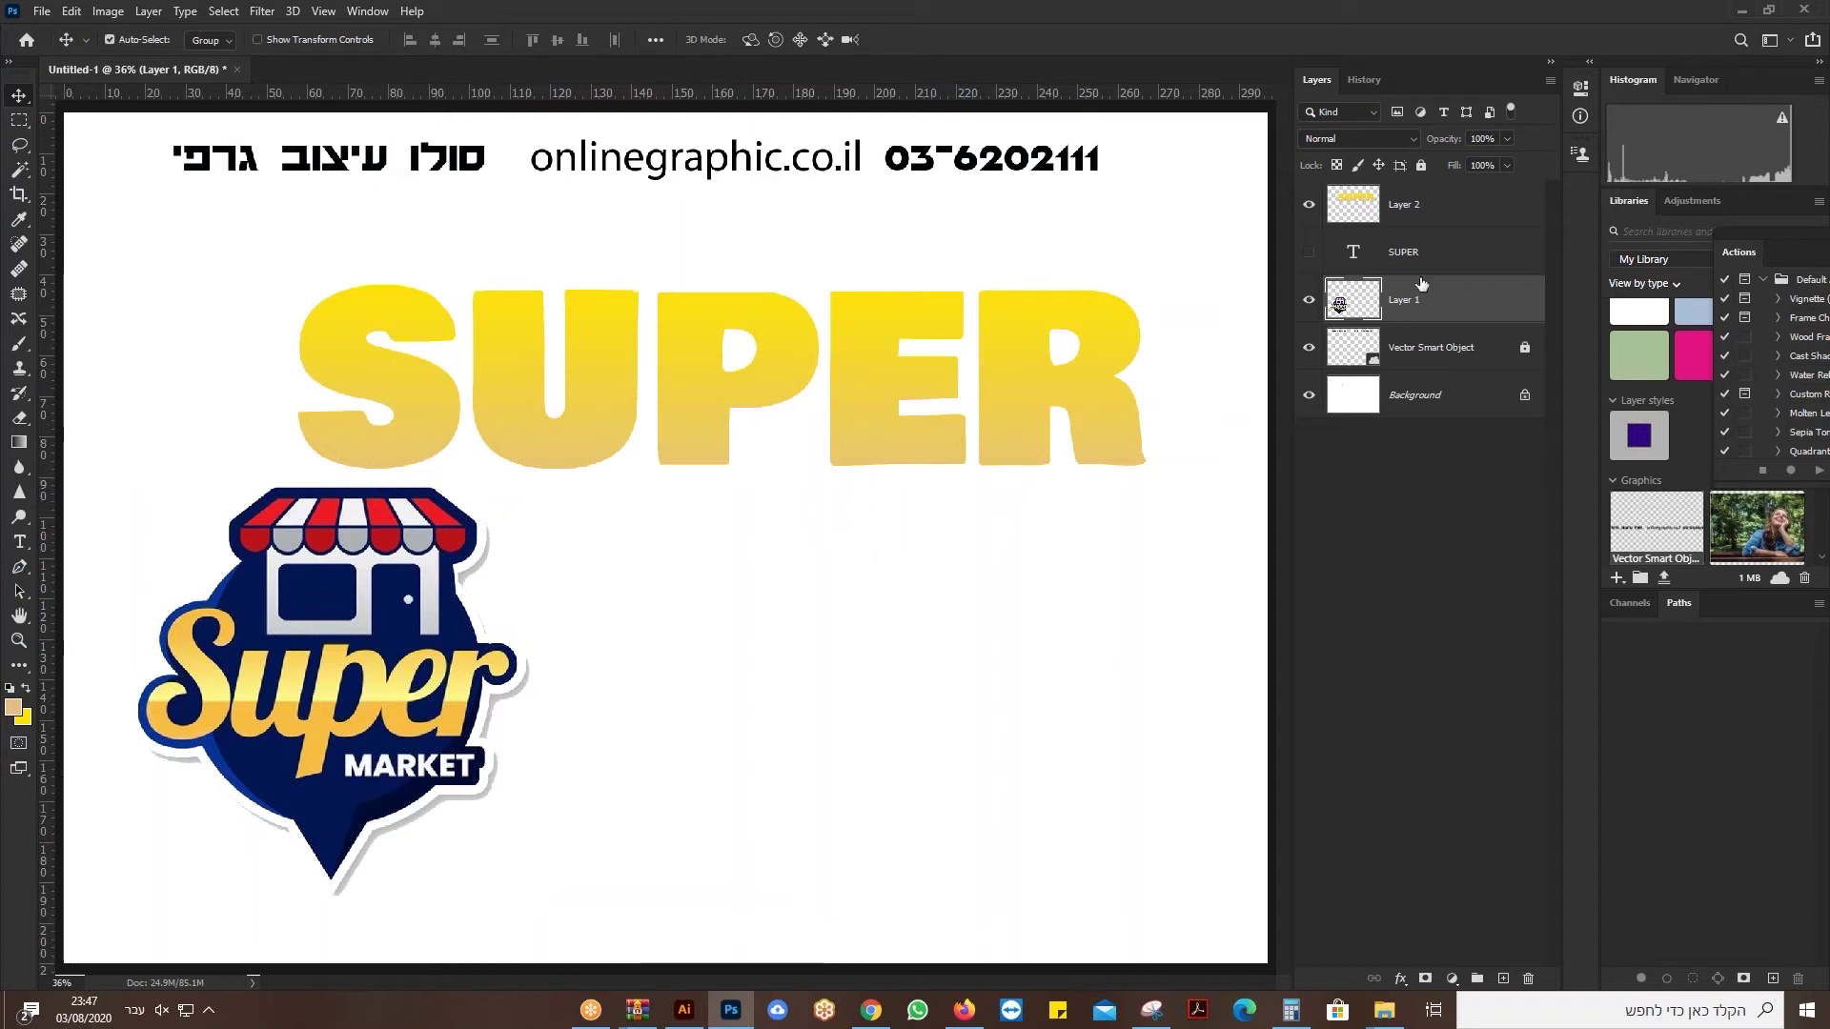
Add a new layer above the gradient lettering and make a wide rectangular selection across the lower part of SUPER.
click(1449, 218)
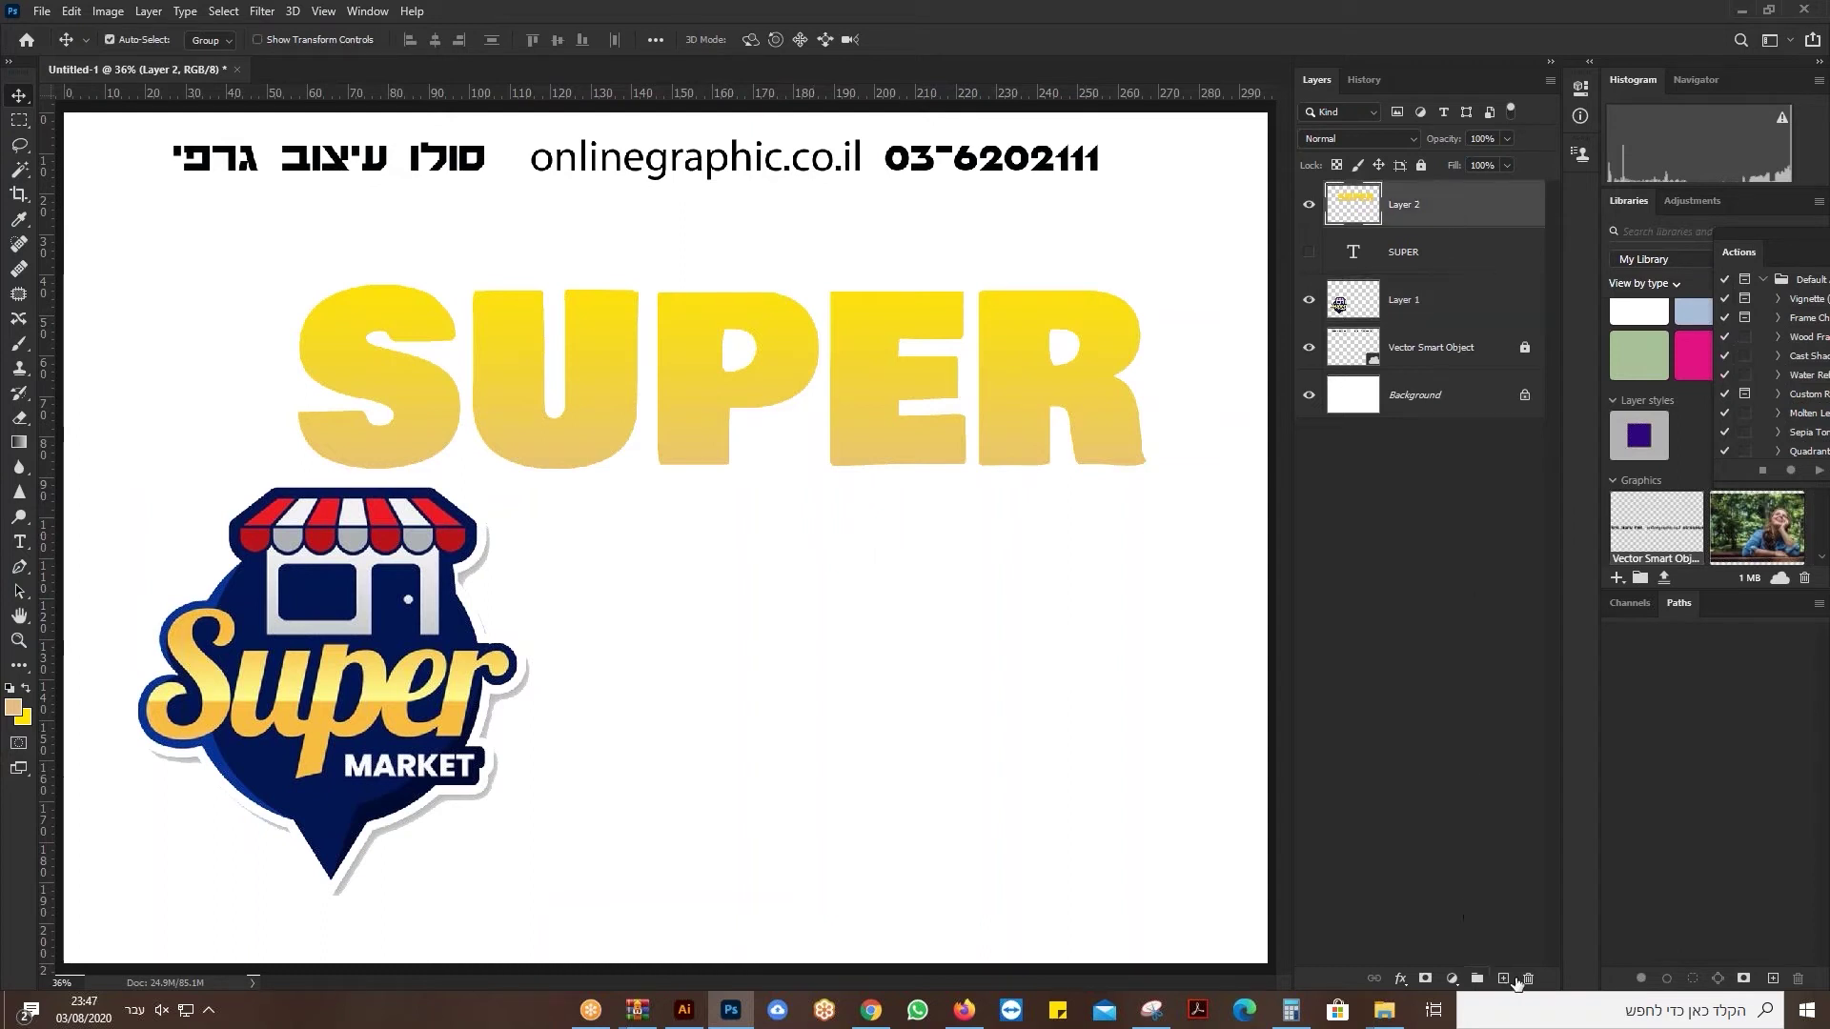
click(1503, 978)
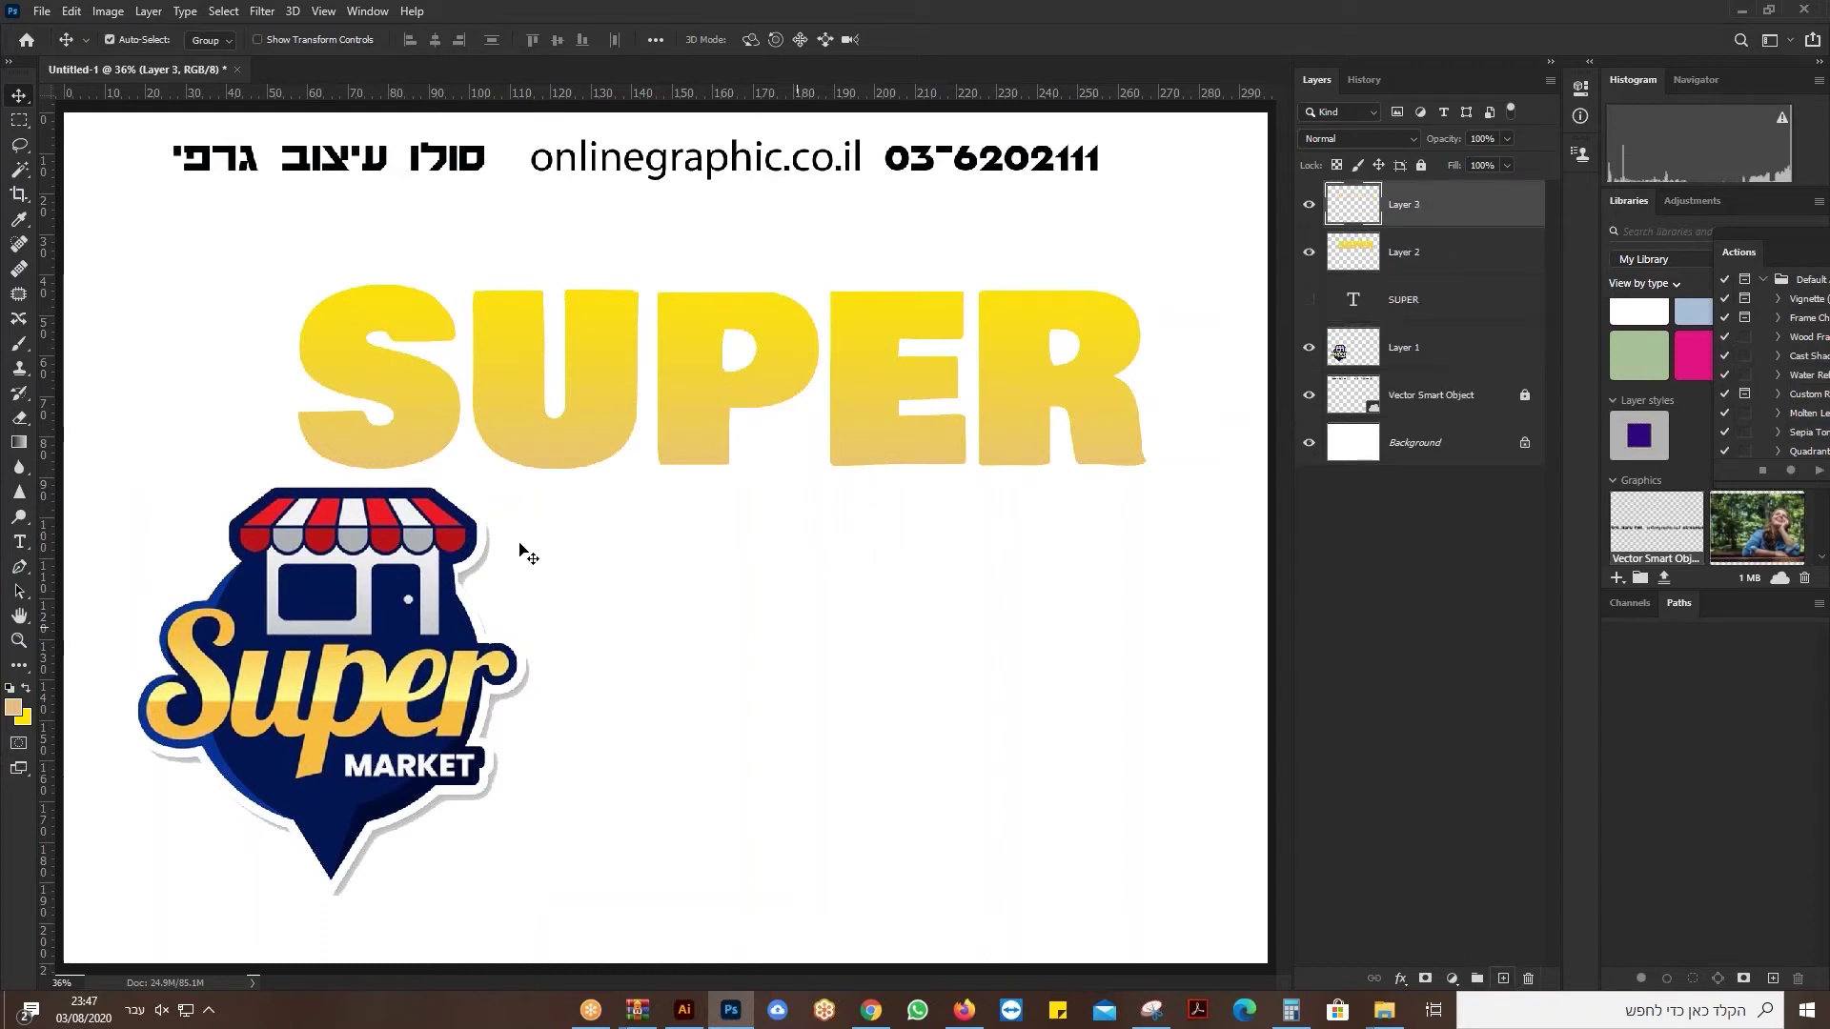
click(13, 124)
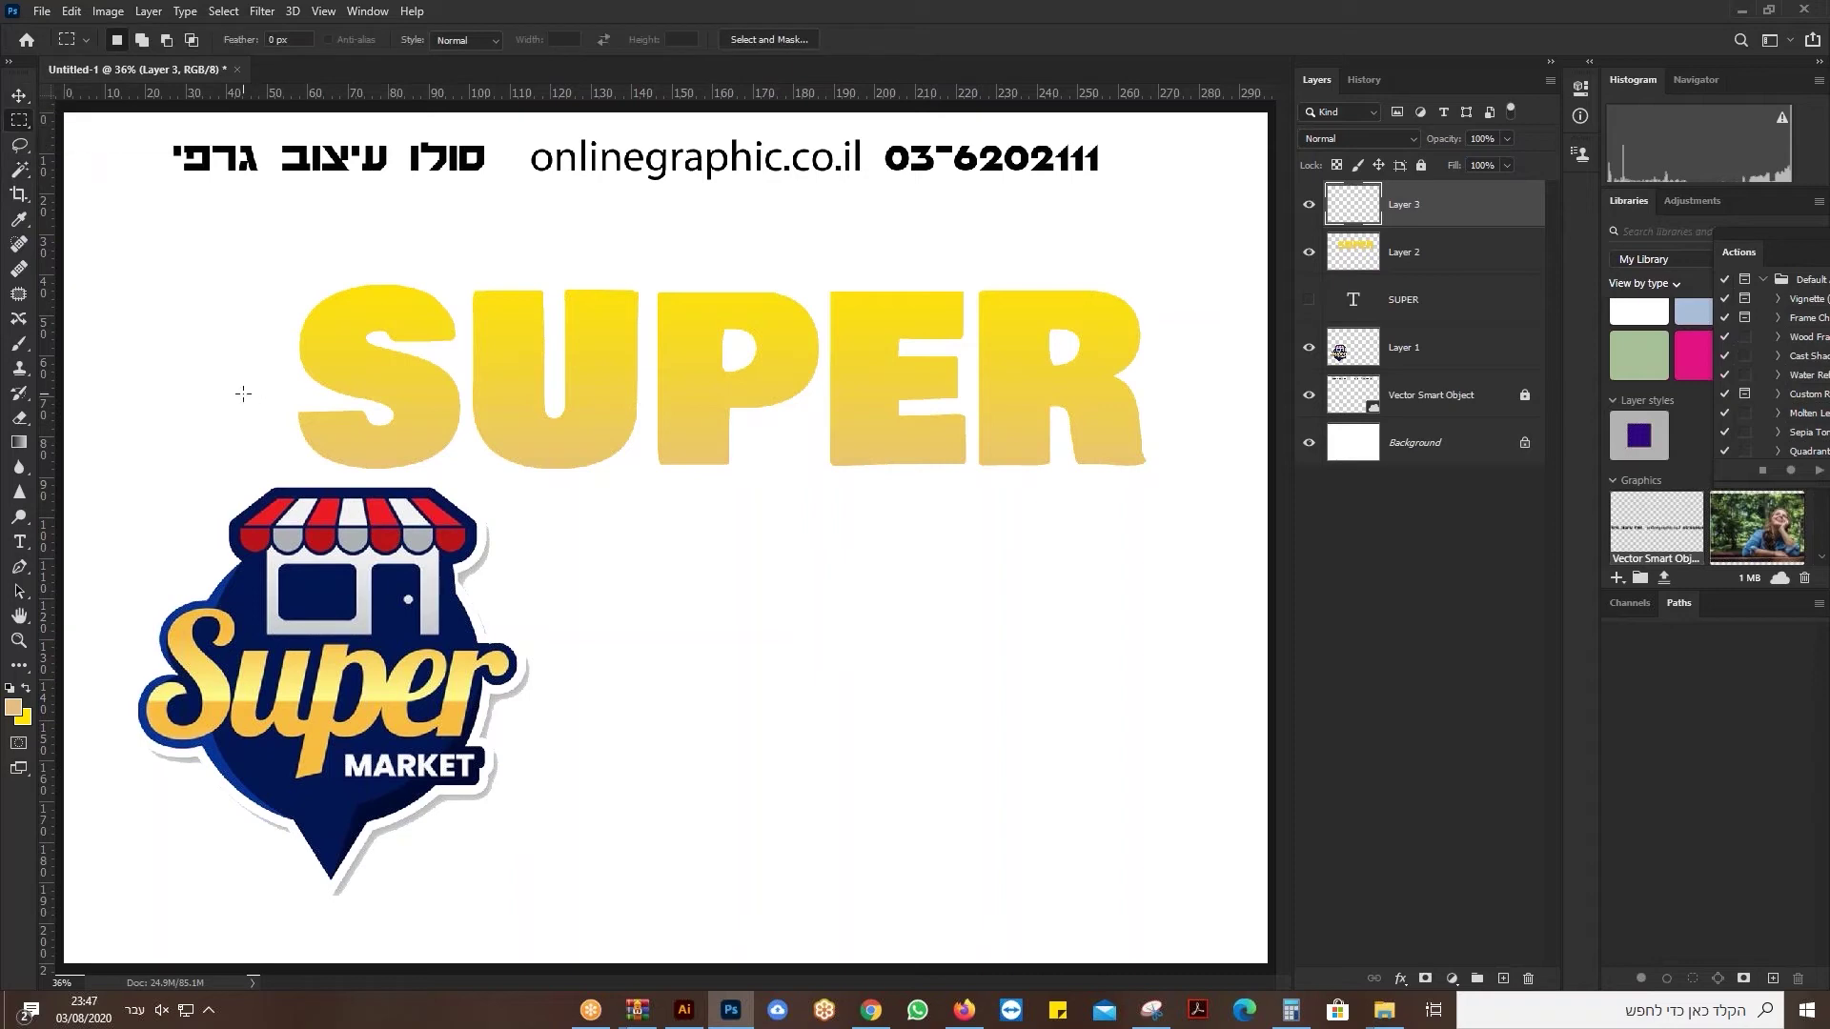
drag(243, 393, 1170, 534)
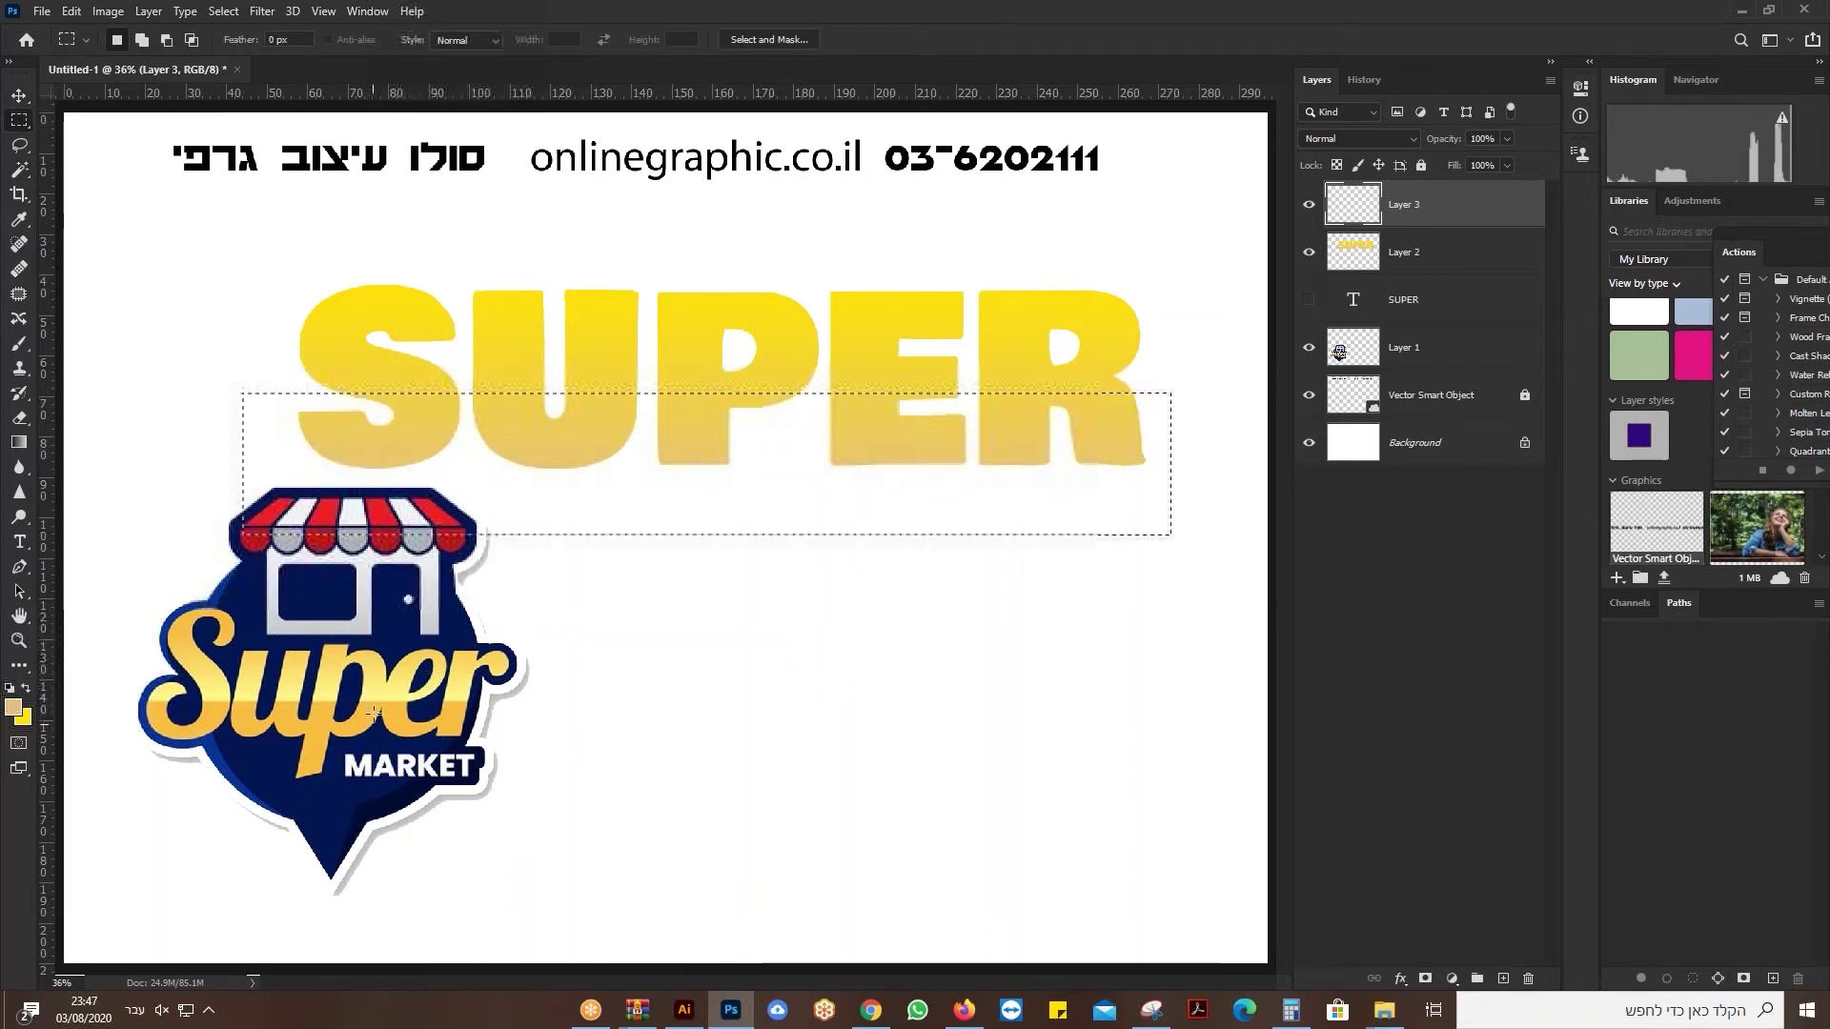
drag(690, 416, 686, 439)
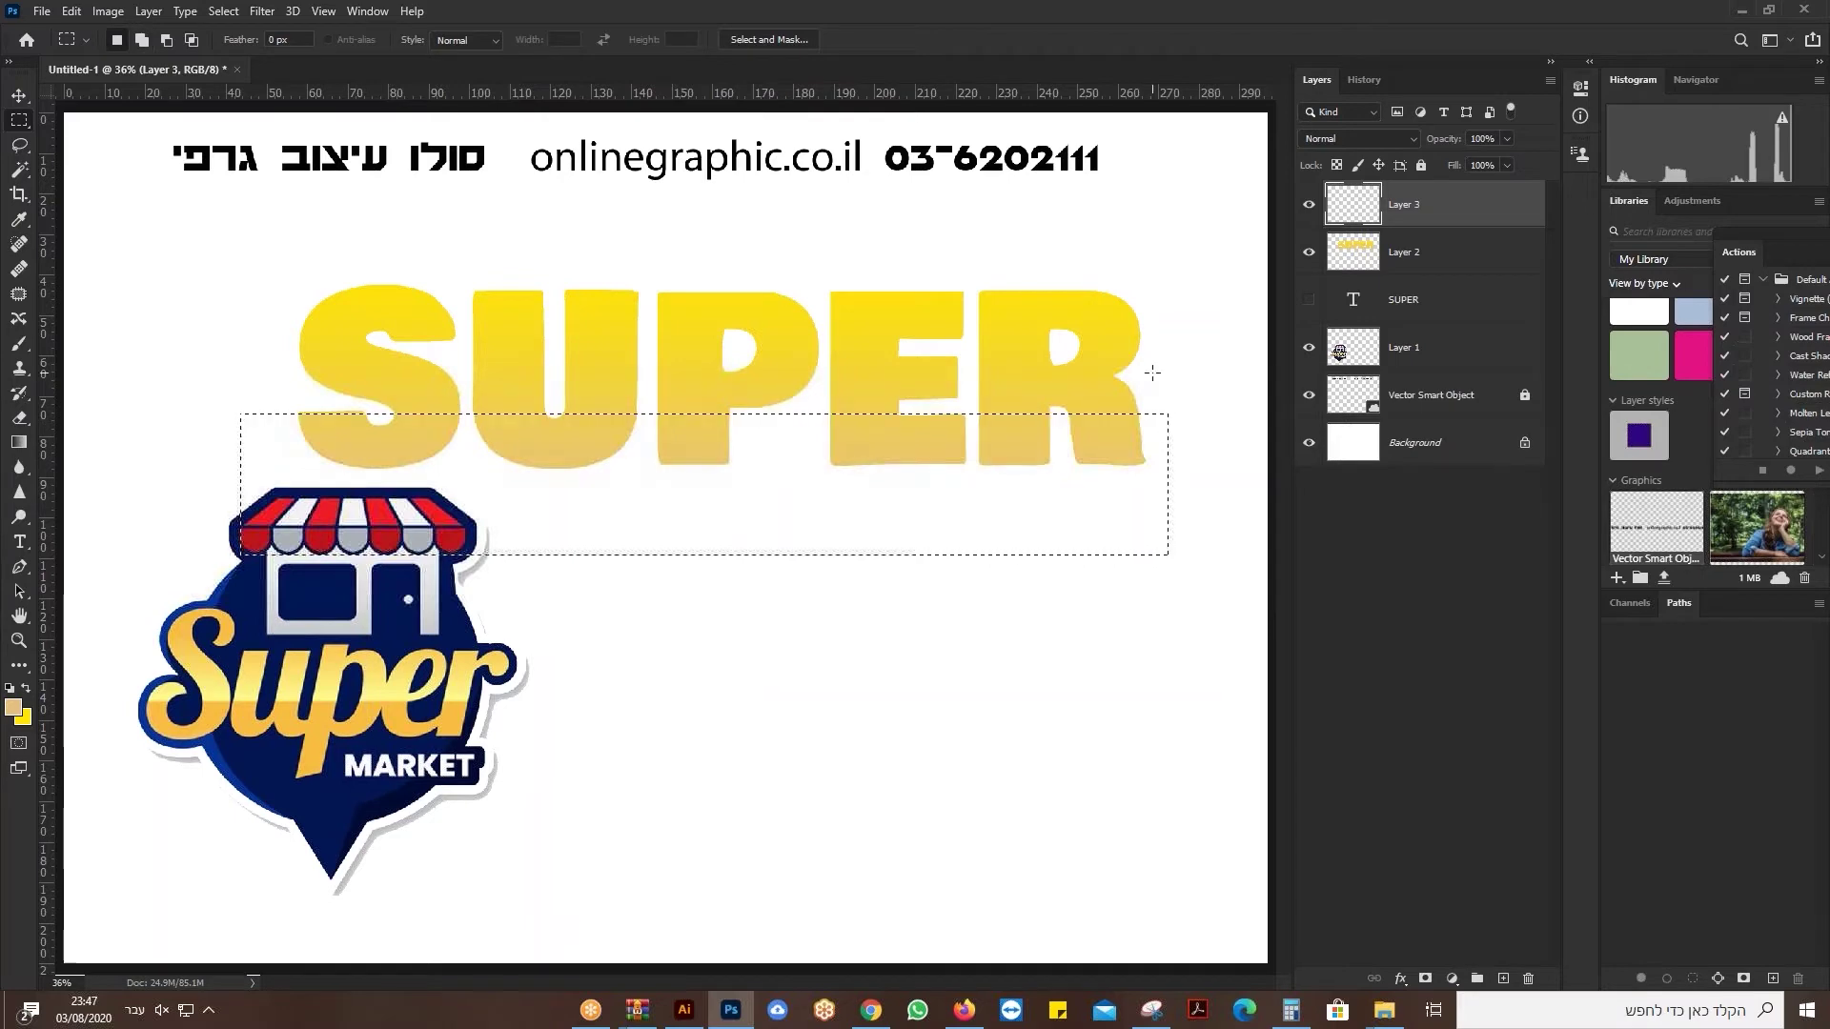
Fill the rectangular selection with a dark golden brown based on the lettering's own colour, and deselect.
right_click(687, 520)
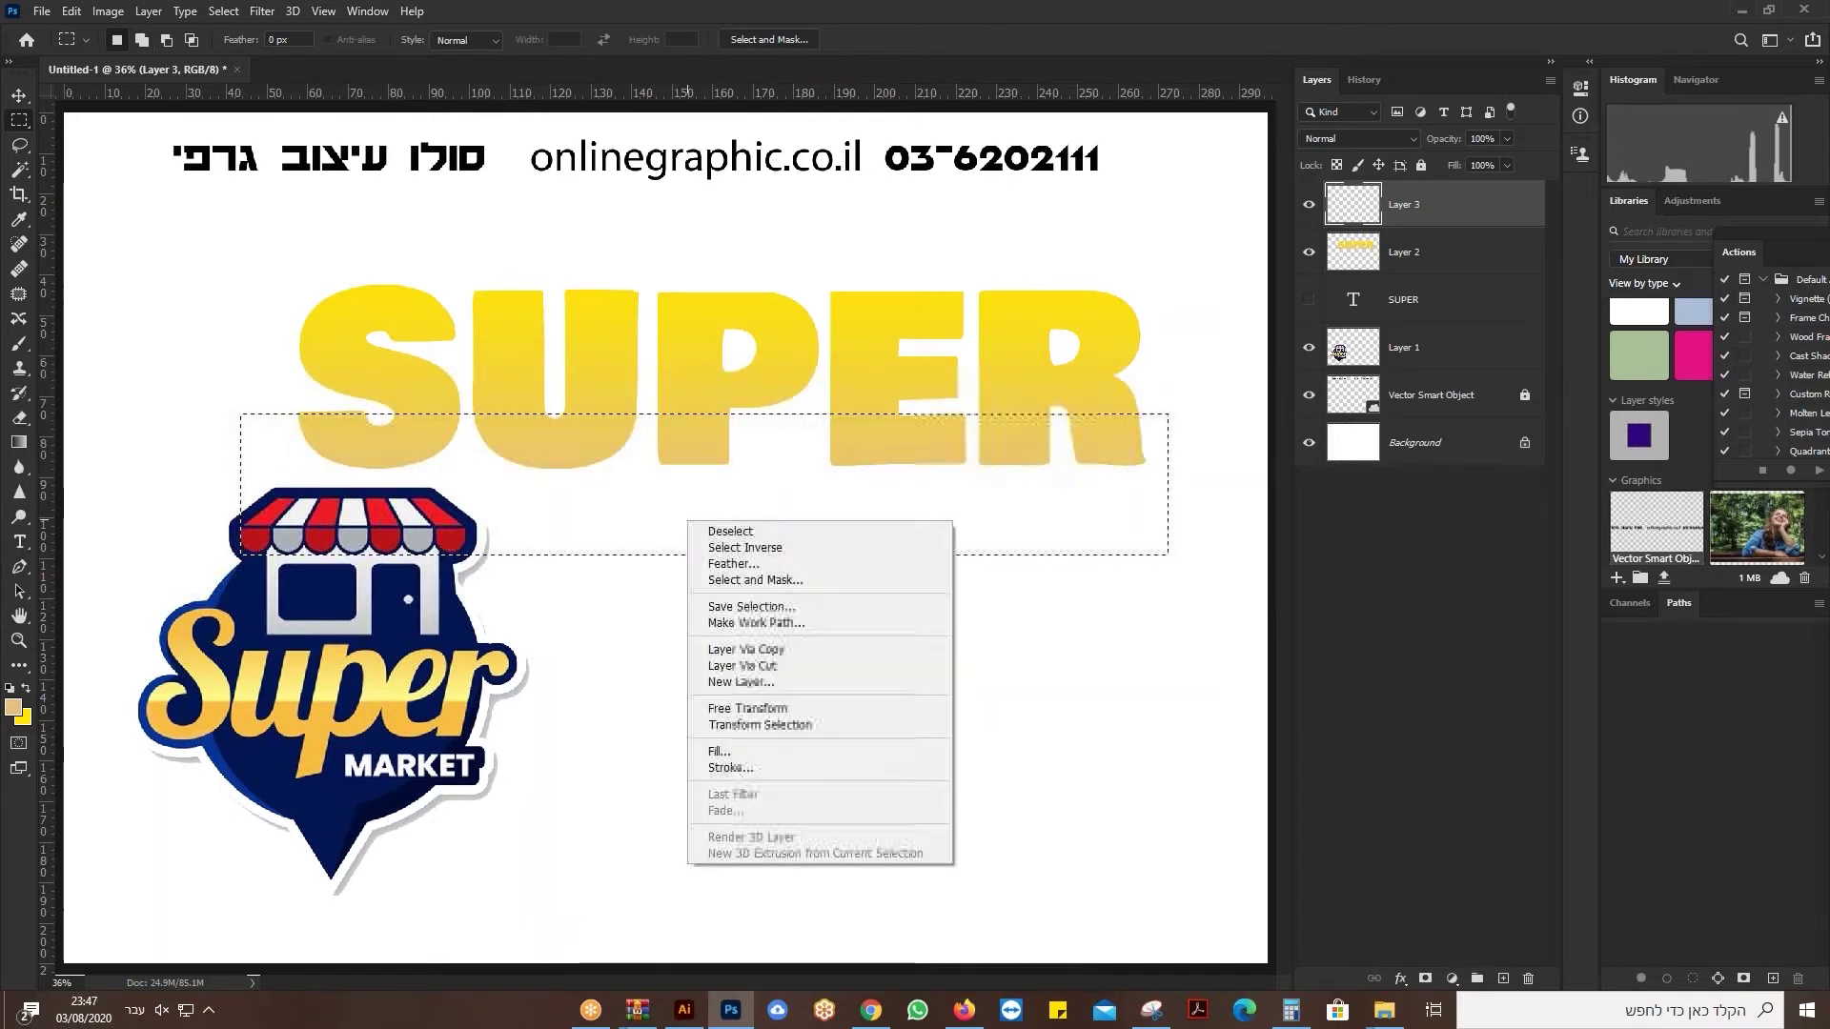
click(537, 486)
key(shift+F5)
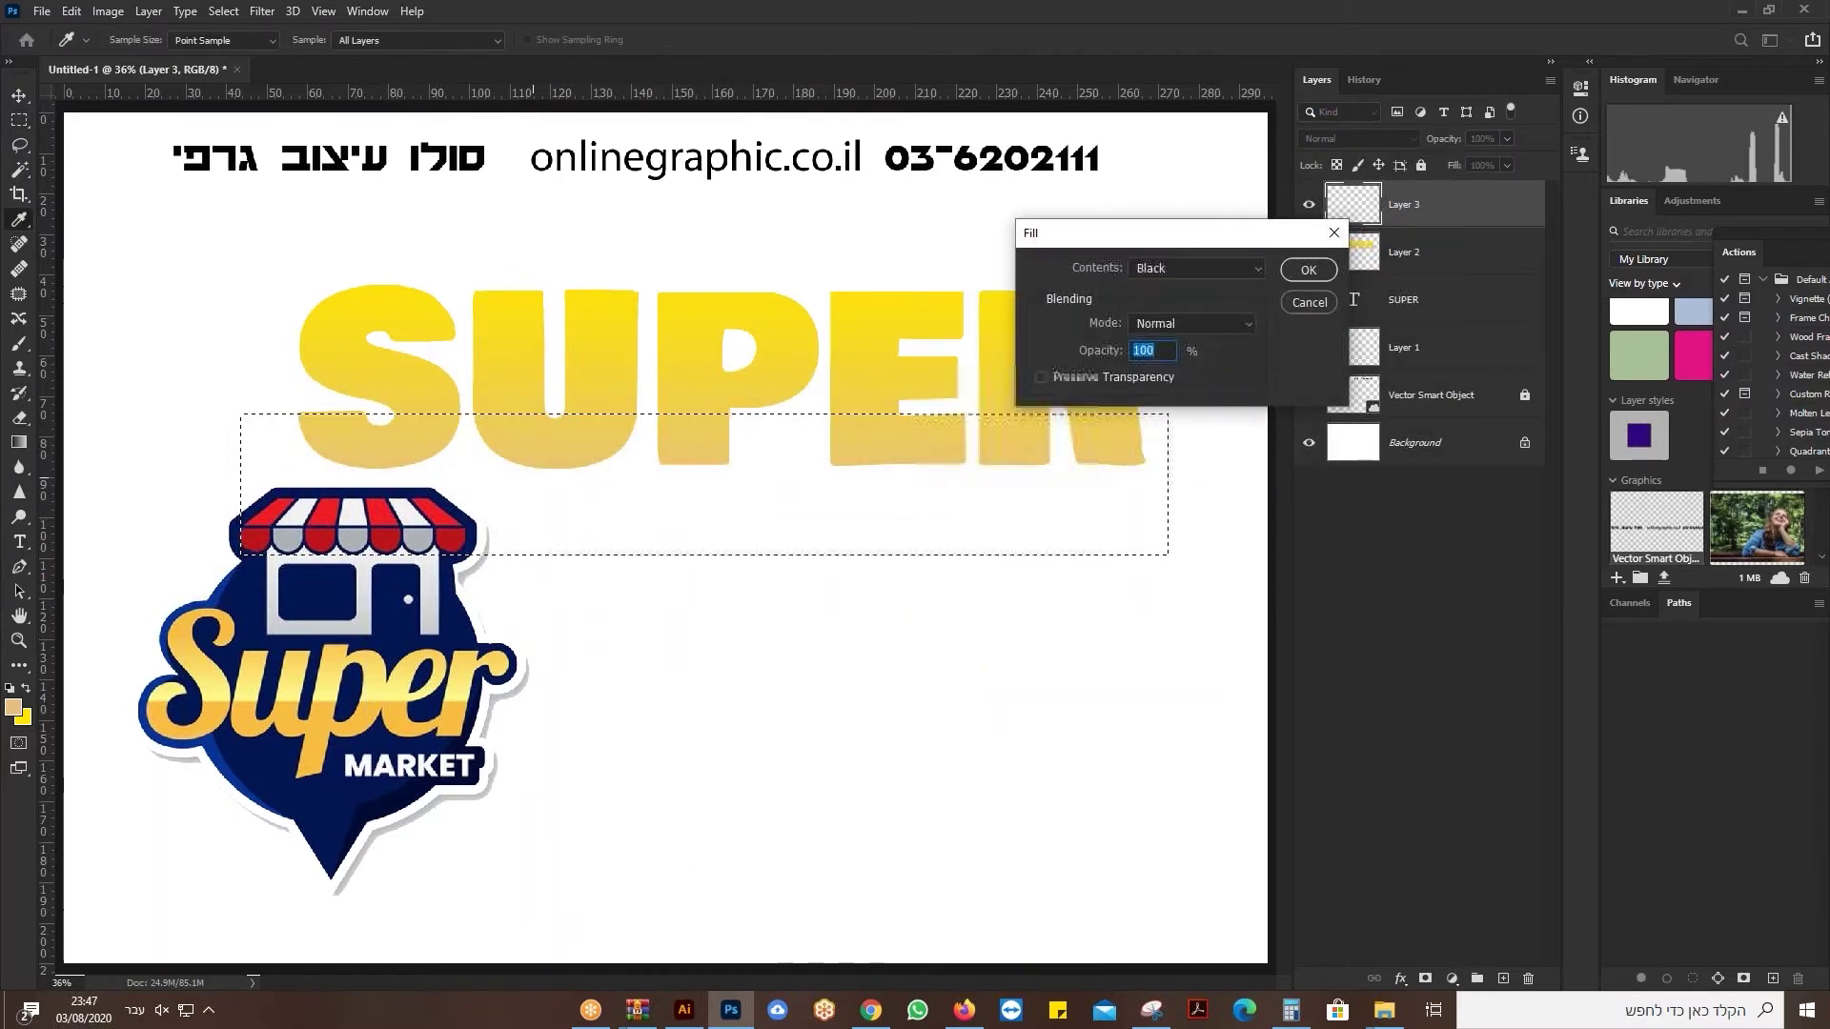
click(1168, 261)
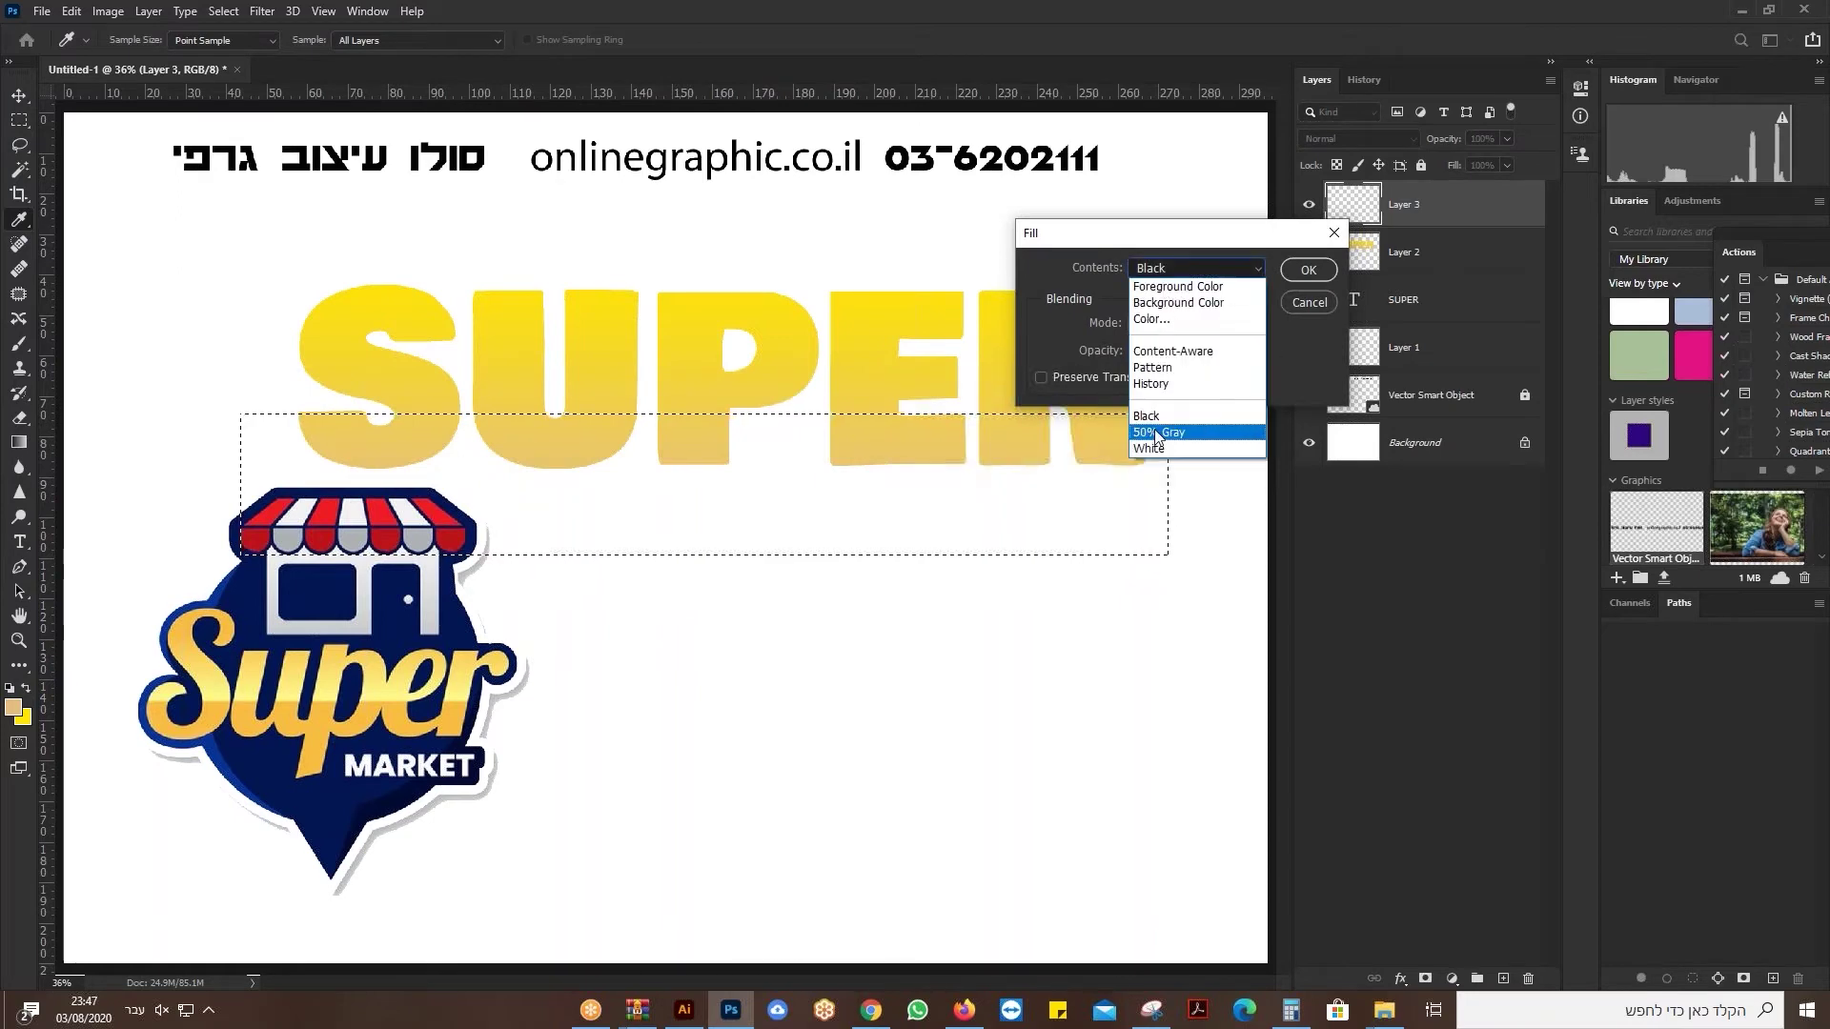
click(1153, 318)
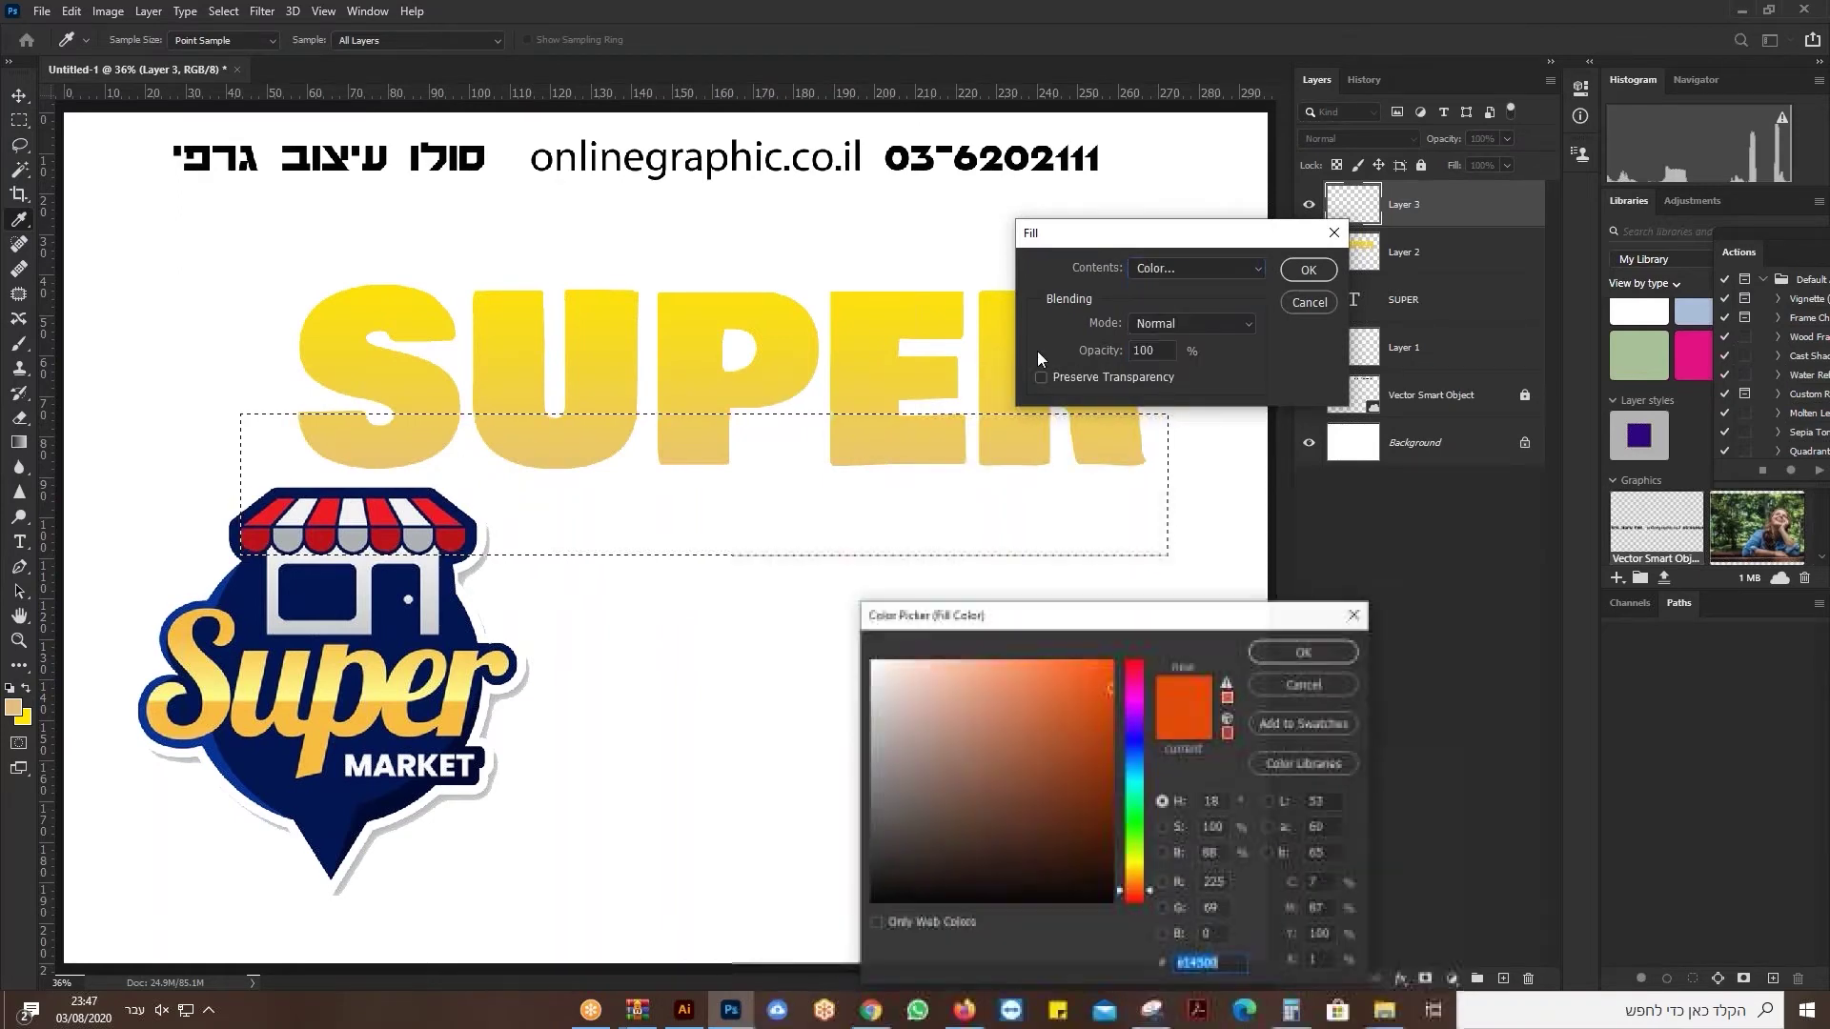
click(707, 436)
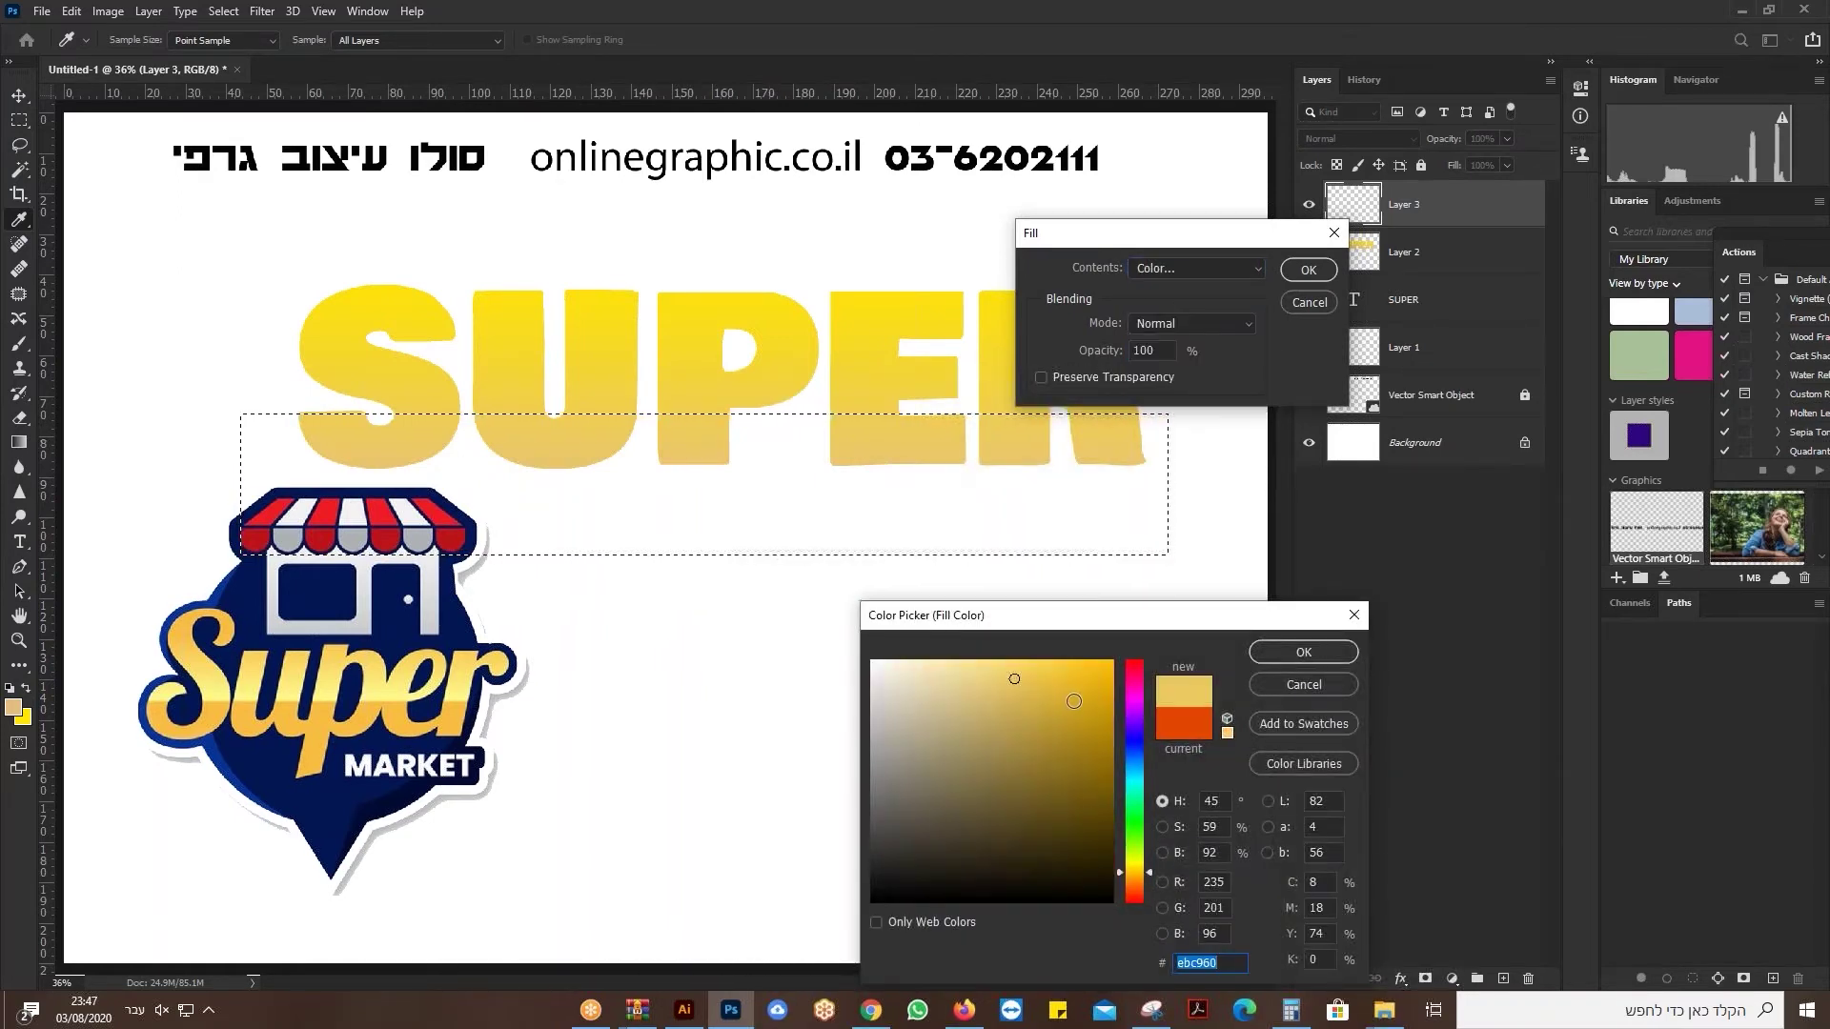
drag(1074, 701, 1090, 779)
click(1316, 656)
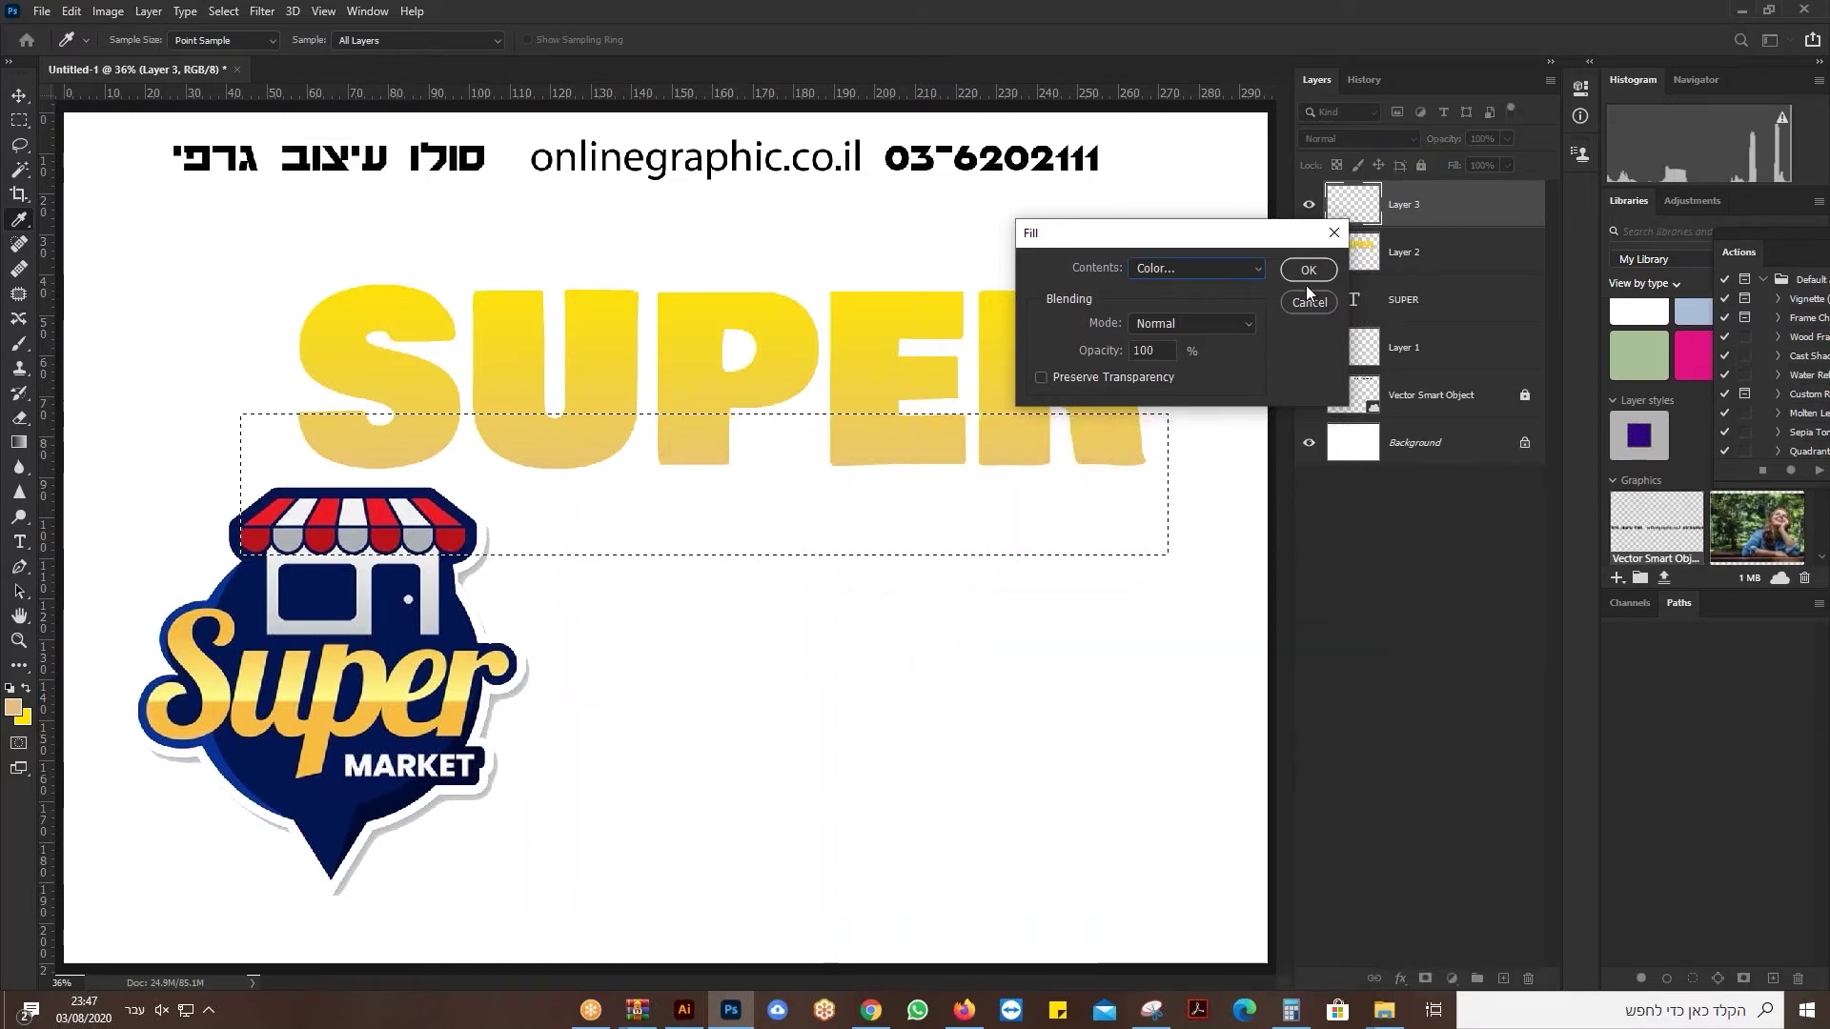
click(1308, 272)
key(m)
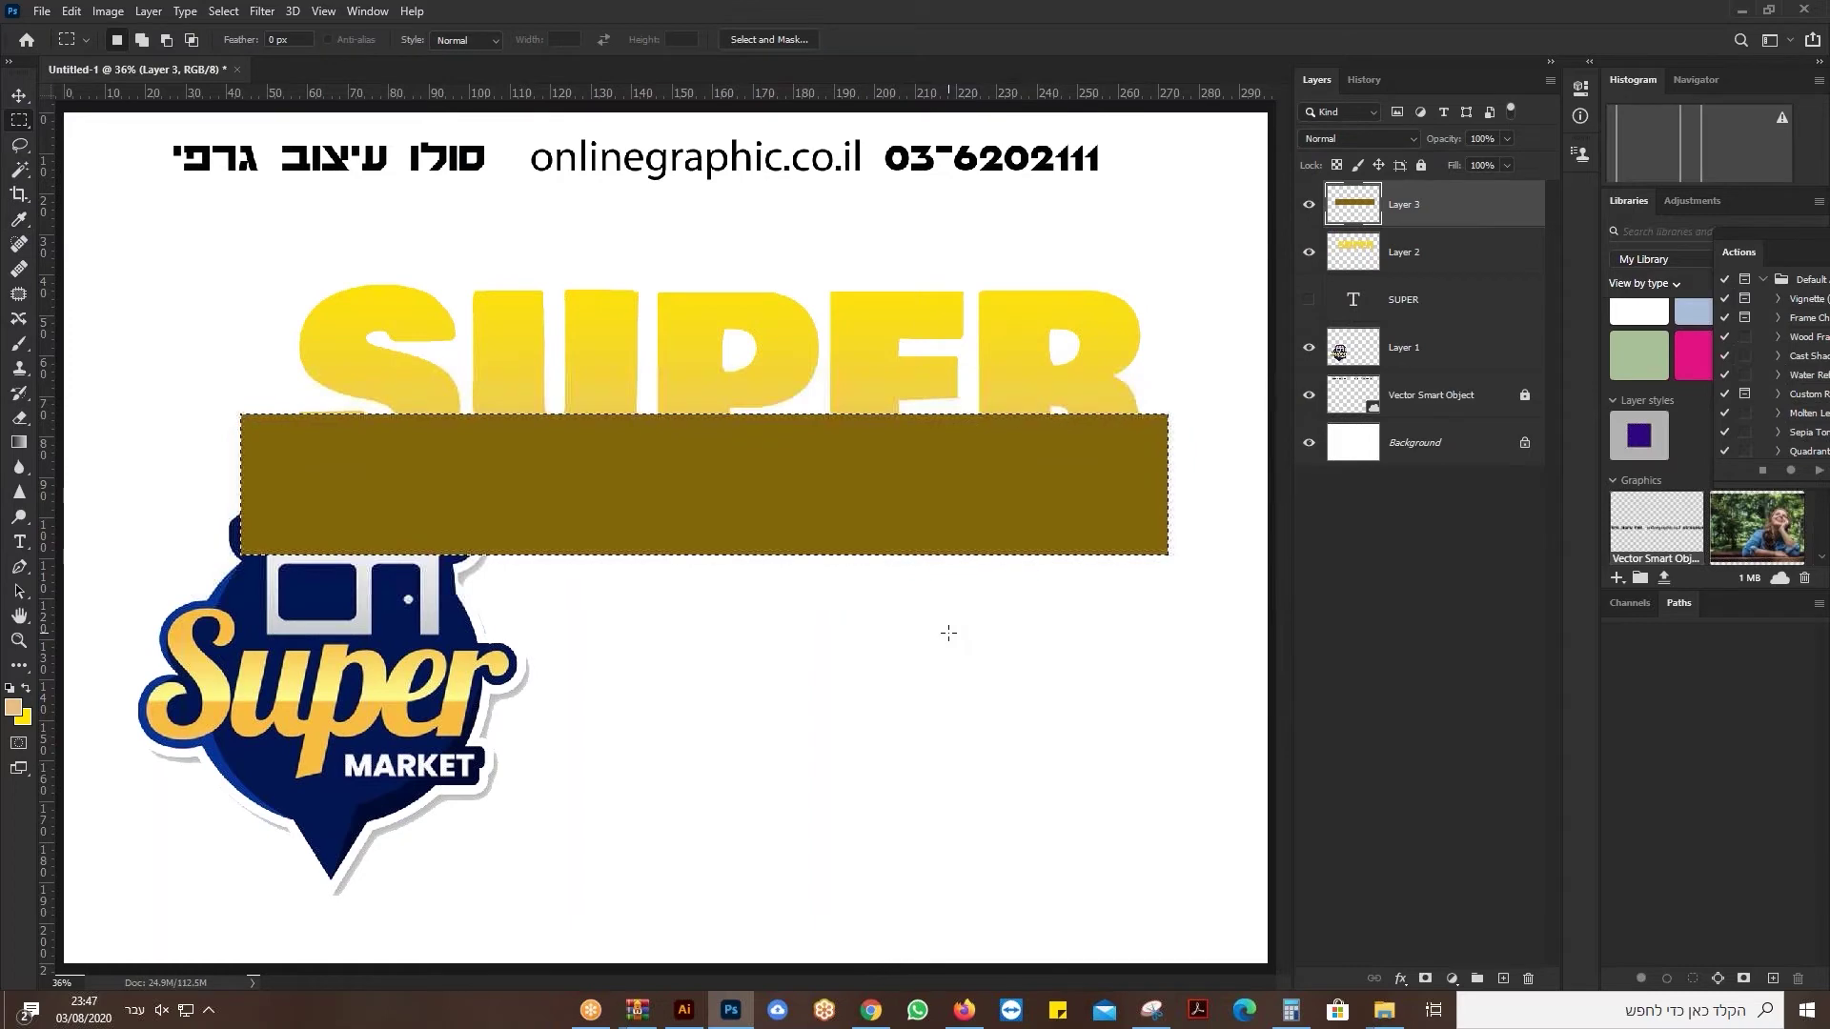
key(ctrl+d)
Turn the brown band into a clipping mask on the gradient lettering and move the band slightly up.
right_click(1474, 210)
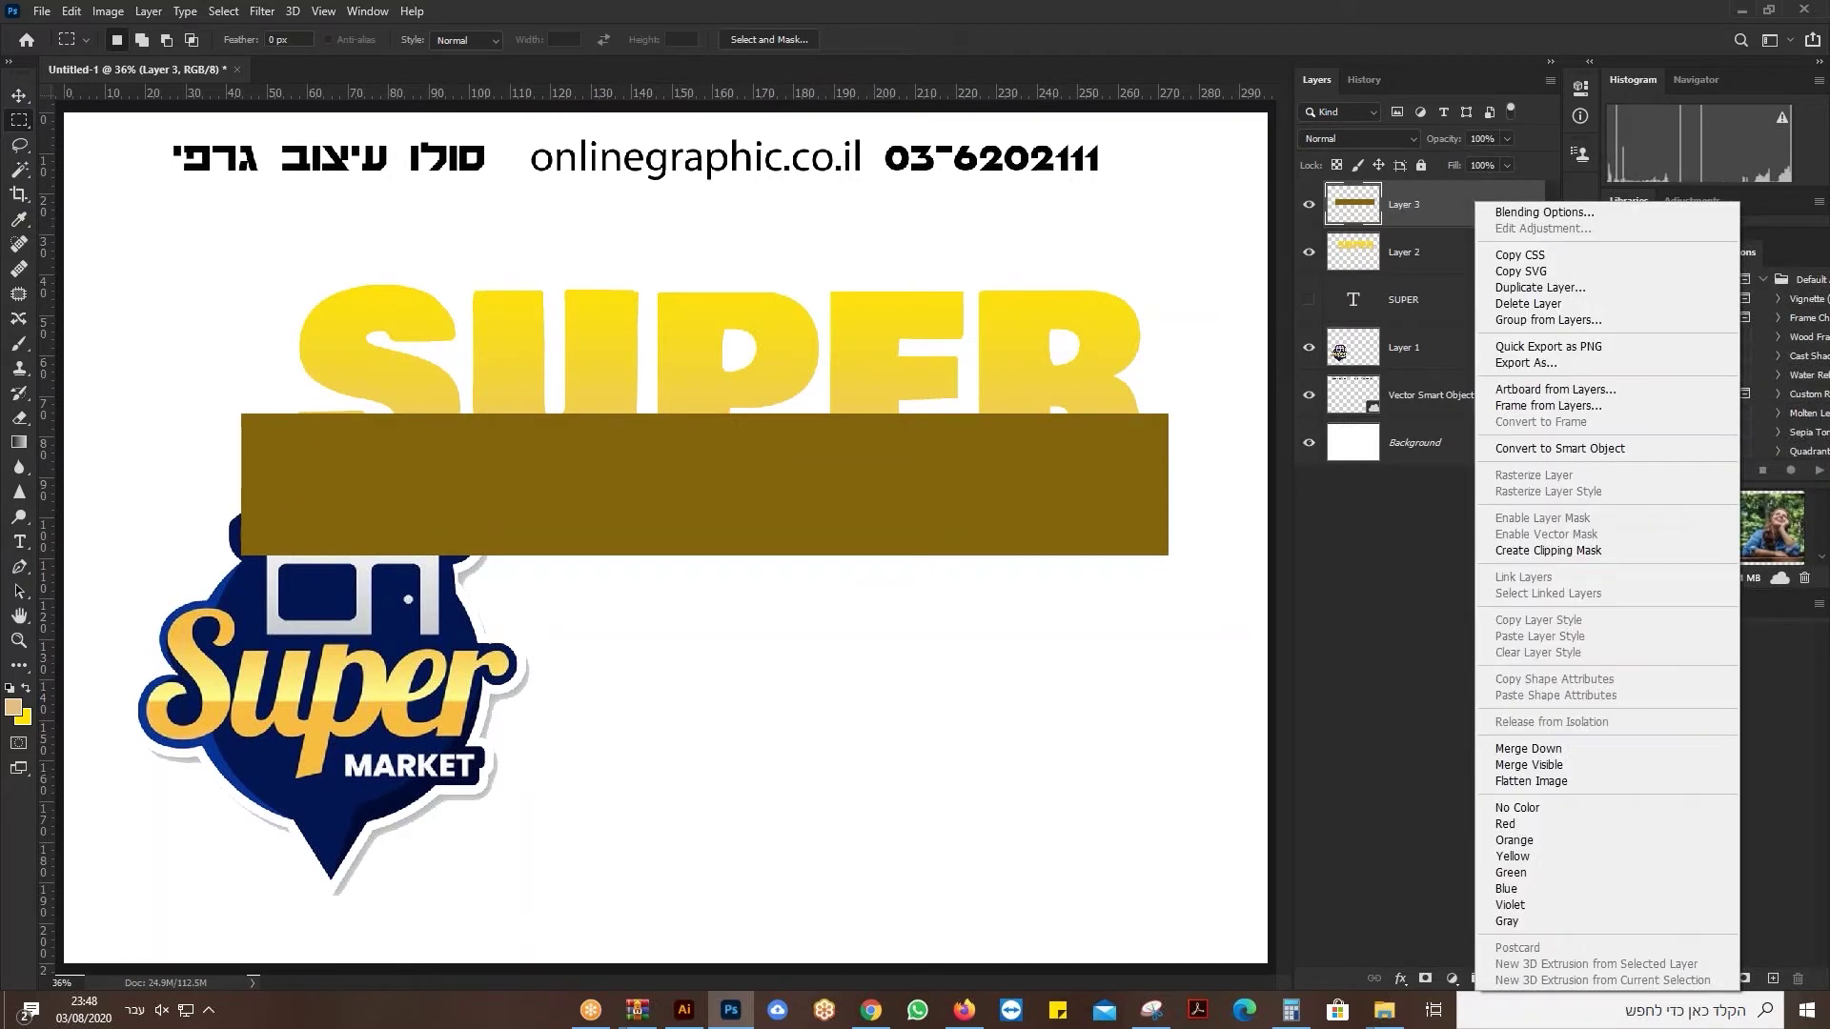
click(1538, 551)
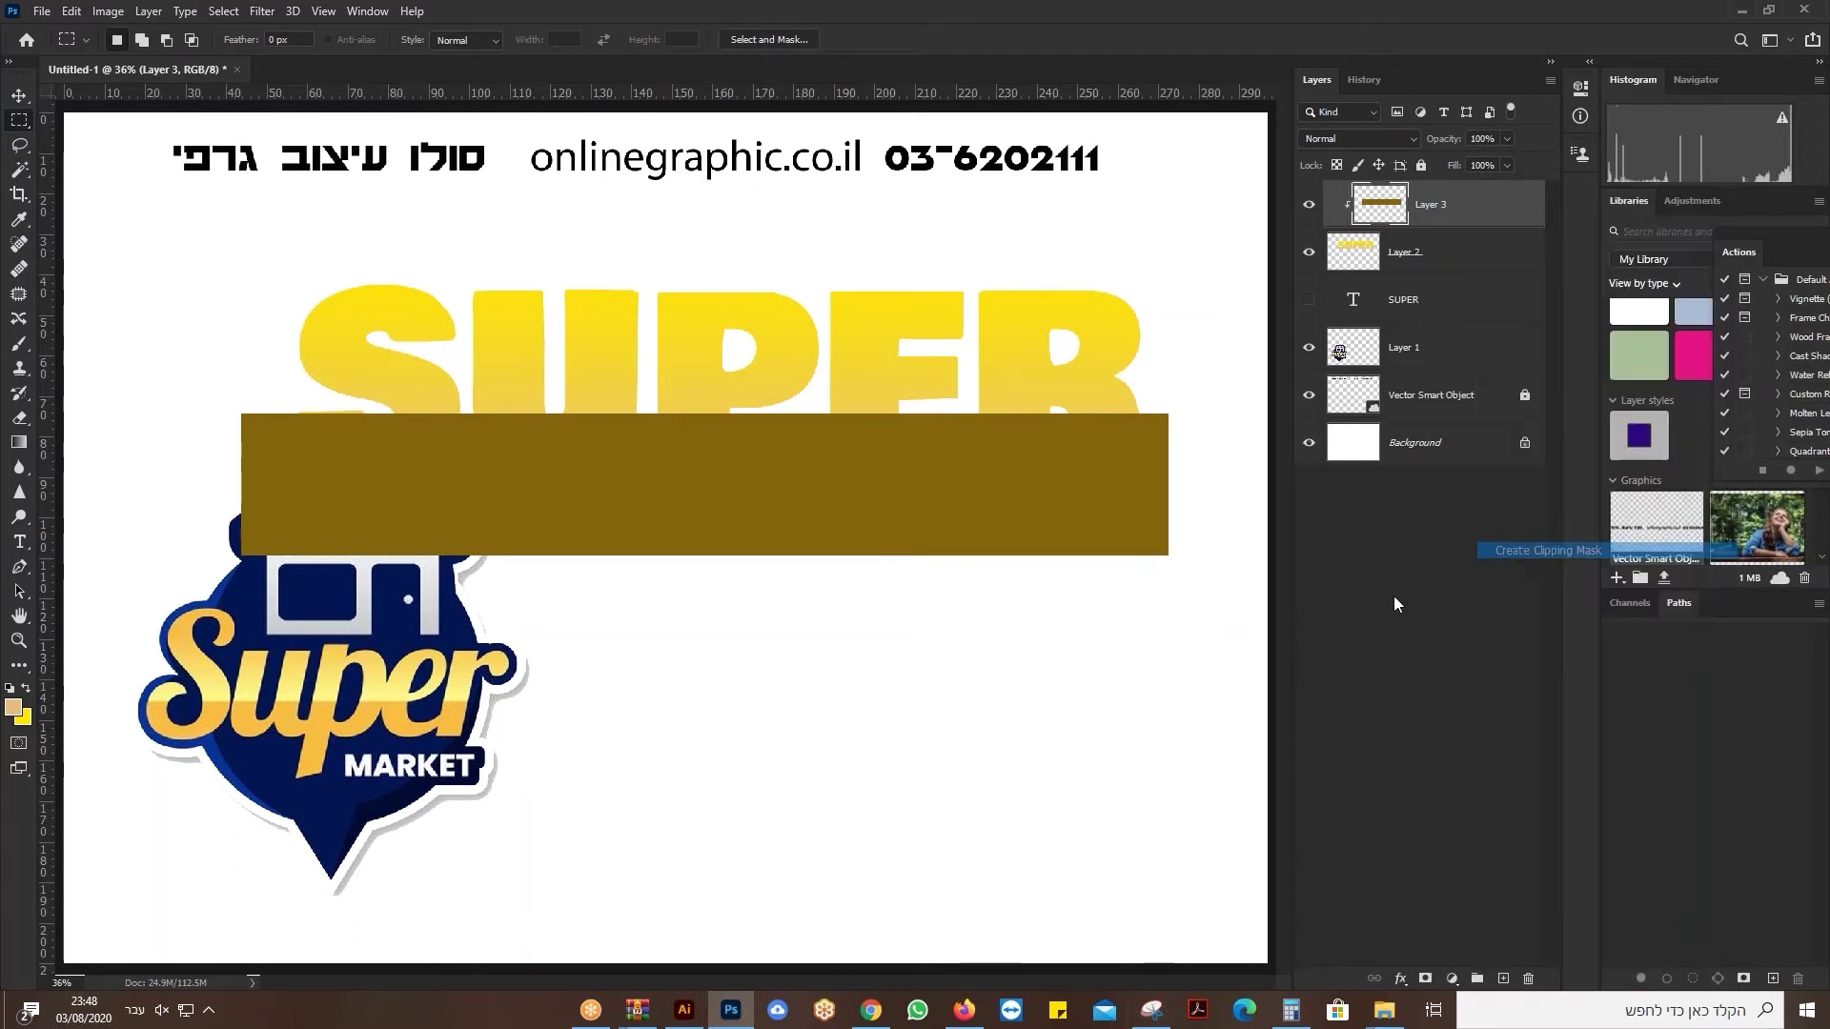
click(19, 96)
drag(871, 439, 867, 433)
Rotate the brown band about 4° counterclockwise and scale it to about 103%, so its edge rises across the letters.
key(ctrl+t)
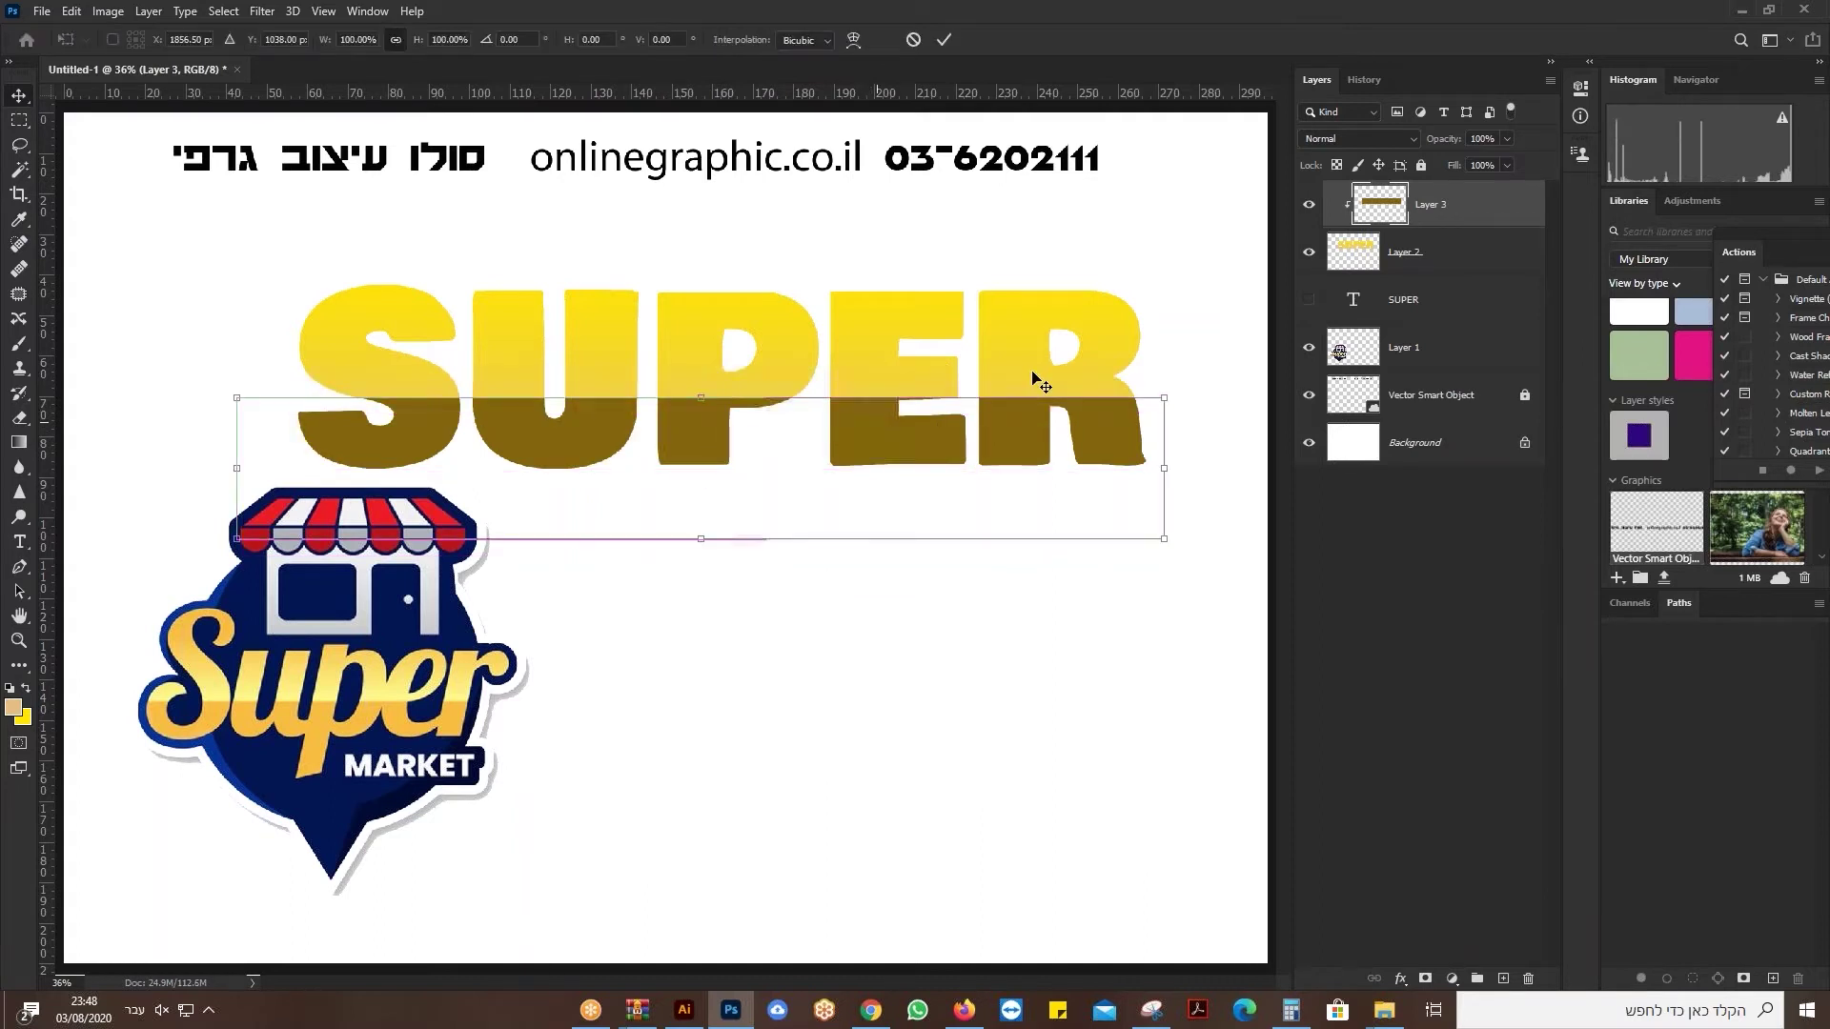
drag(1135, 327, 1177, 370)
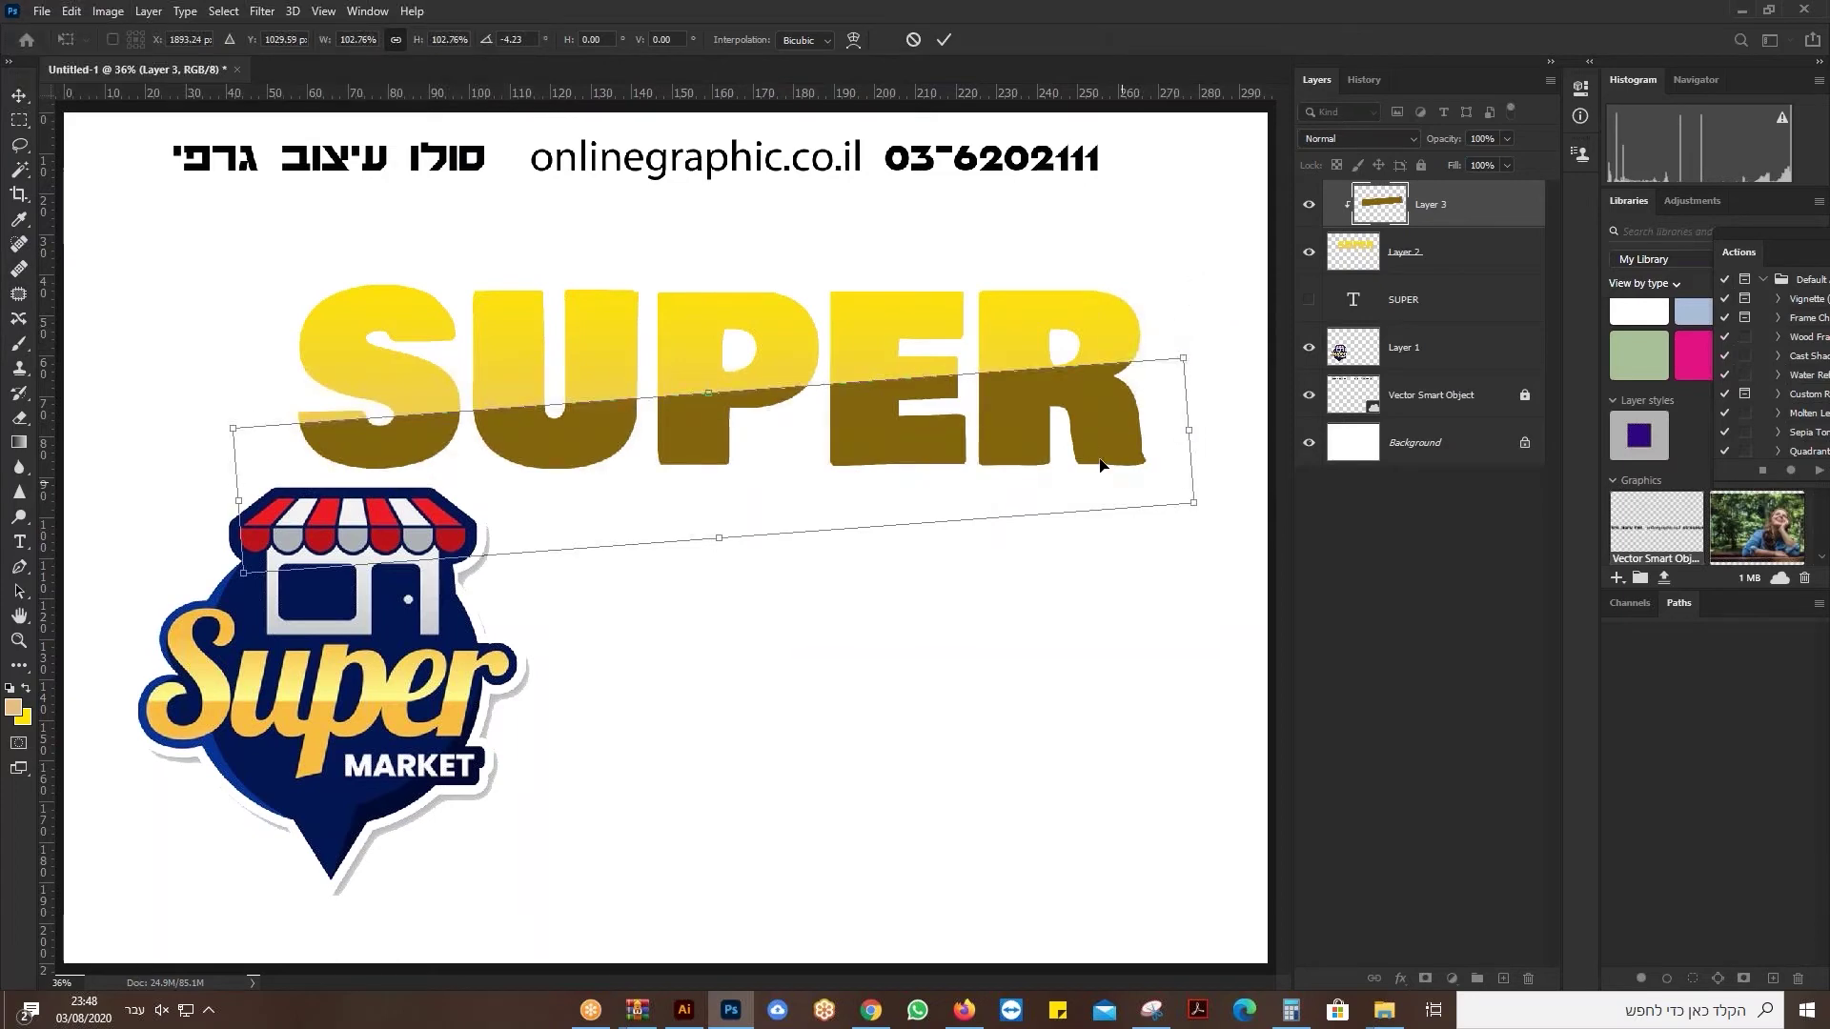
key(Return)
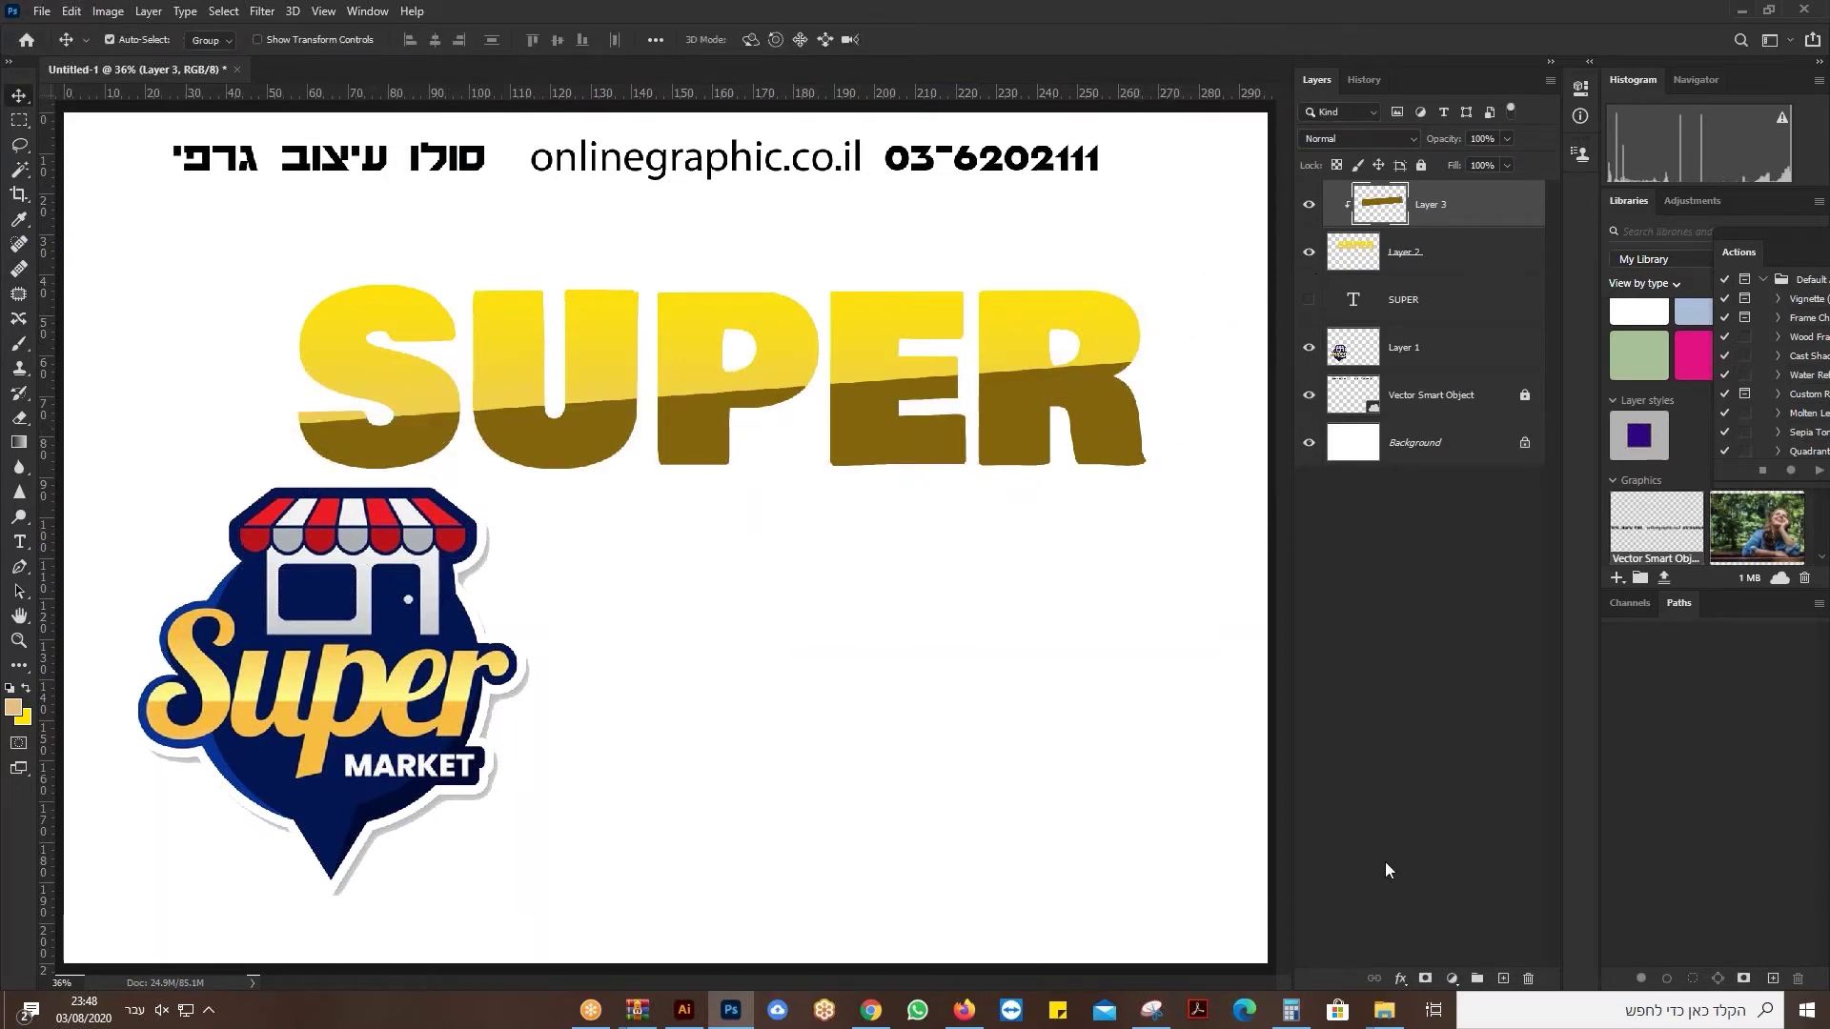
Give the brown band a drop shadow and an Inner Bevel with the Chisel Hard technique, directed down.
click(1400, 978)
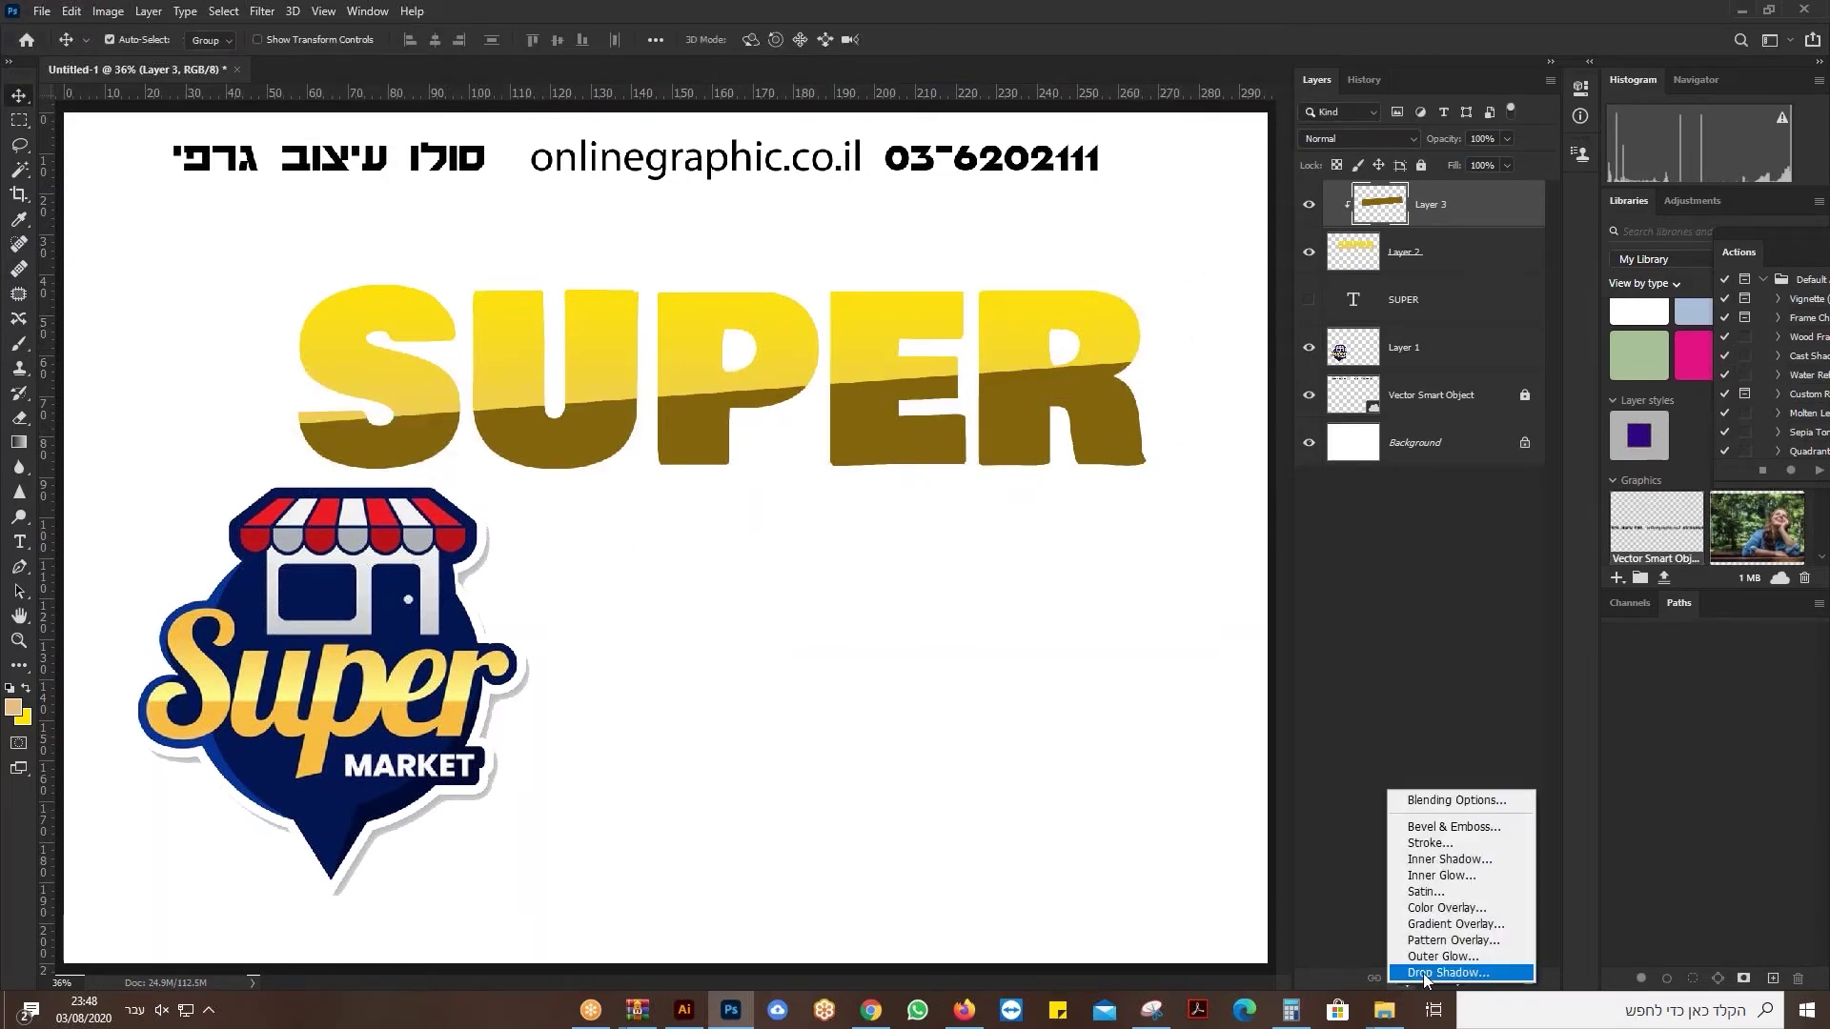
click(1424, 973)
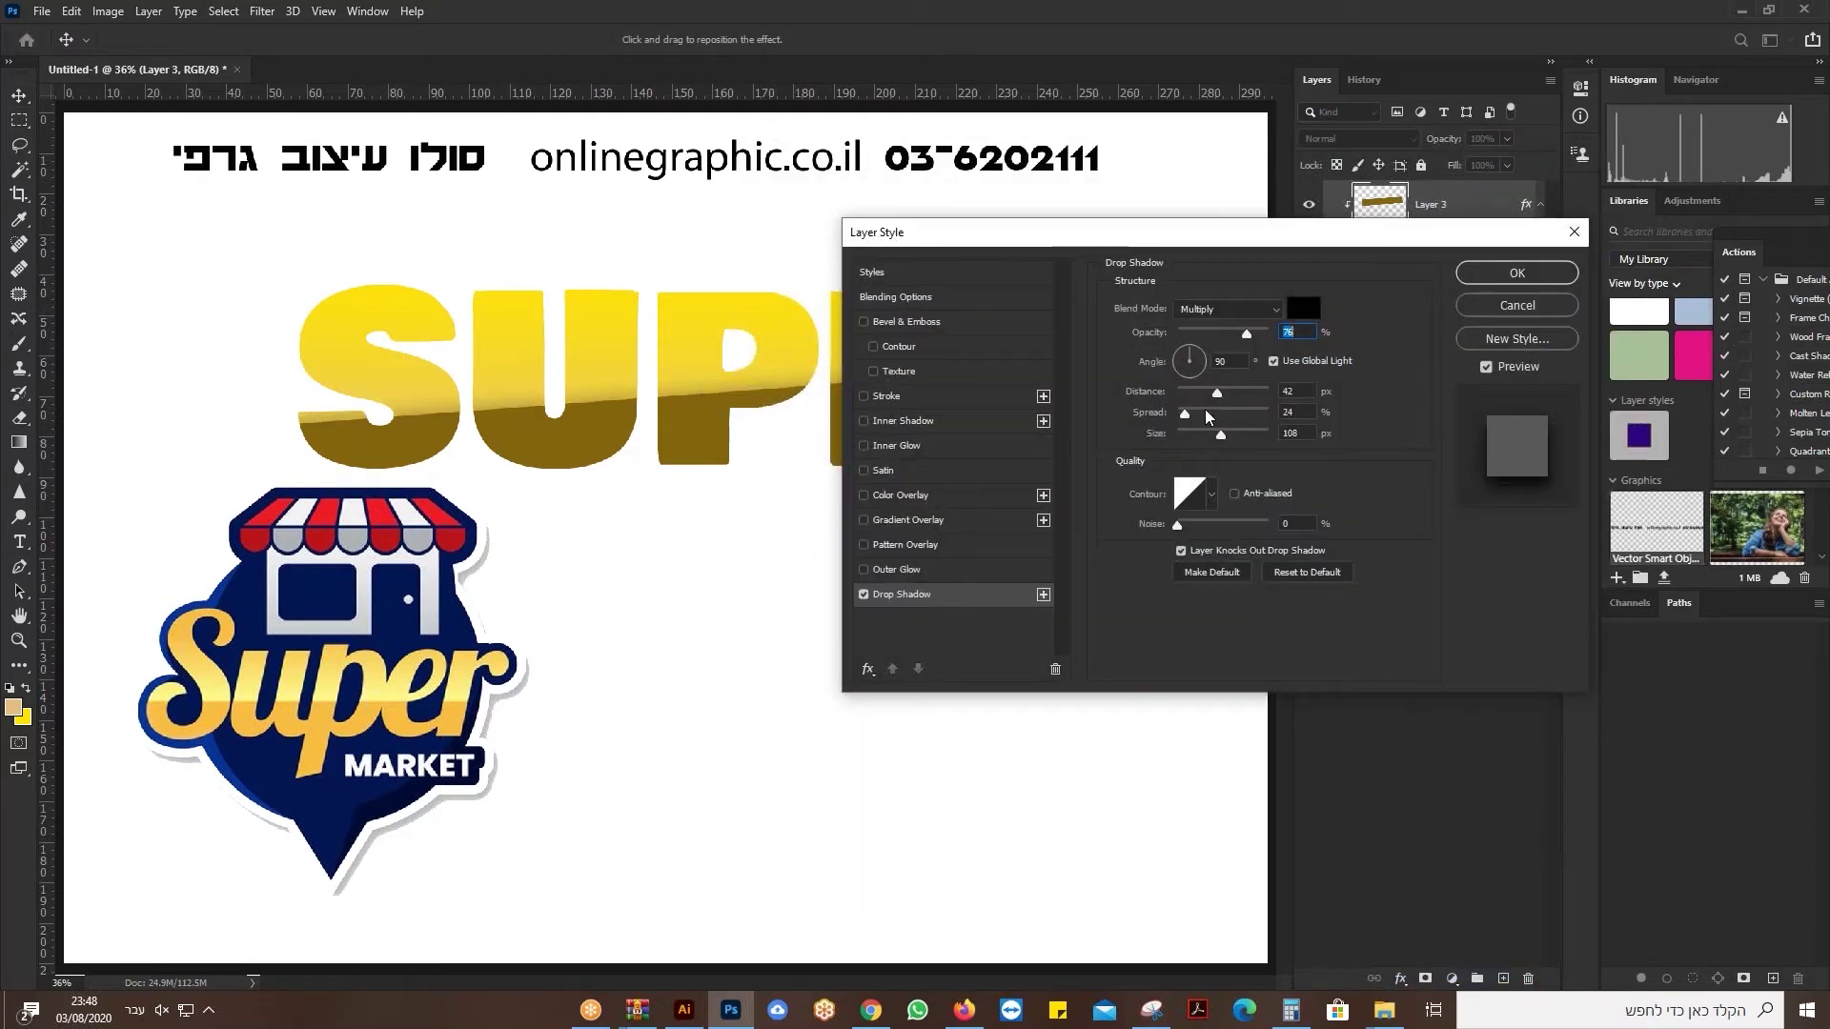
mouse_move(1208, 408)
mouse_down()
mouse_move(1250, 409)
mouse_move(1236, 422)
mouse_up()
click(918, 321)
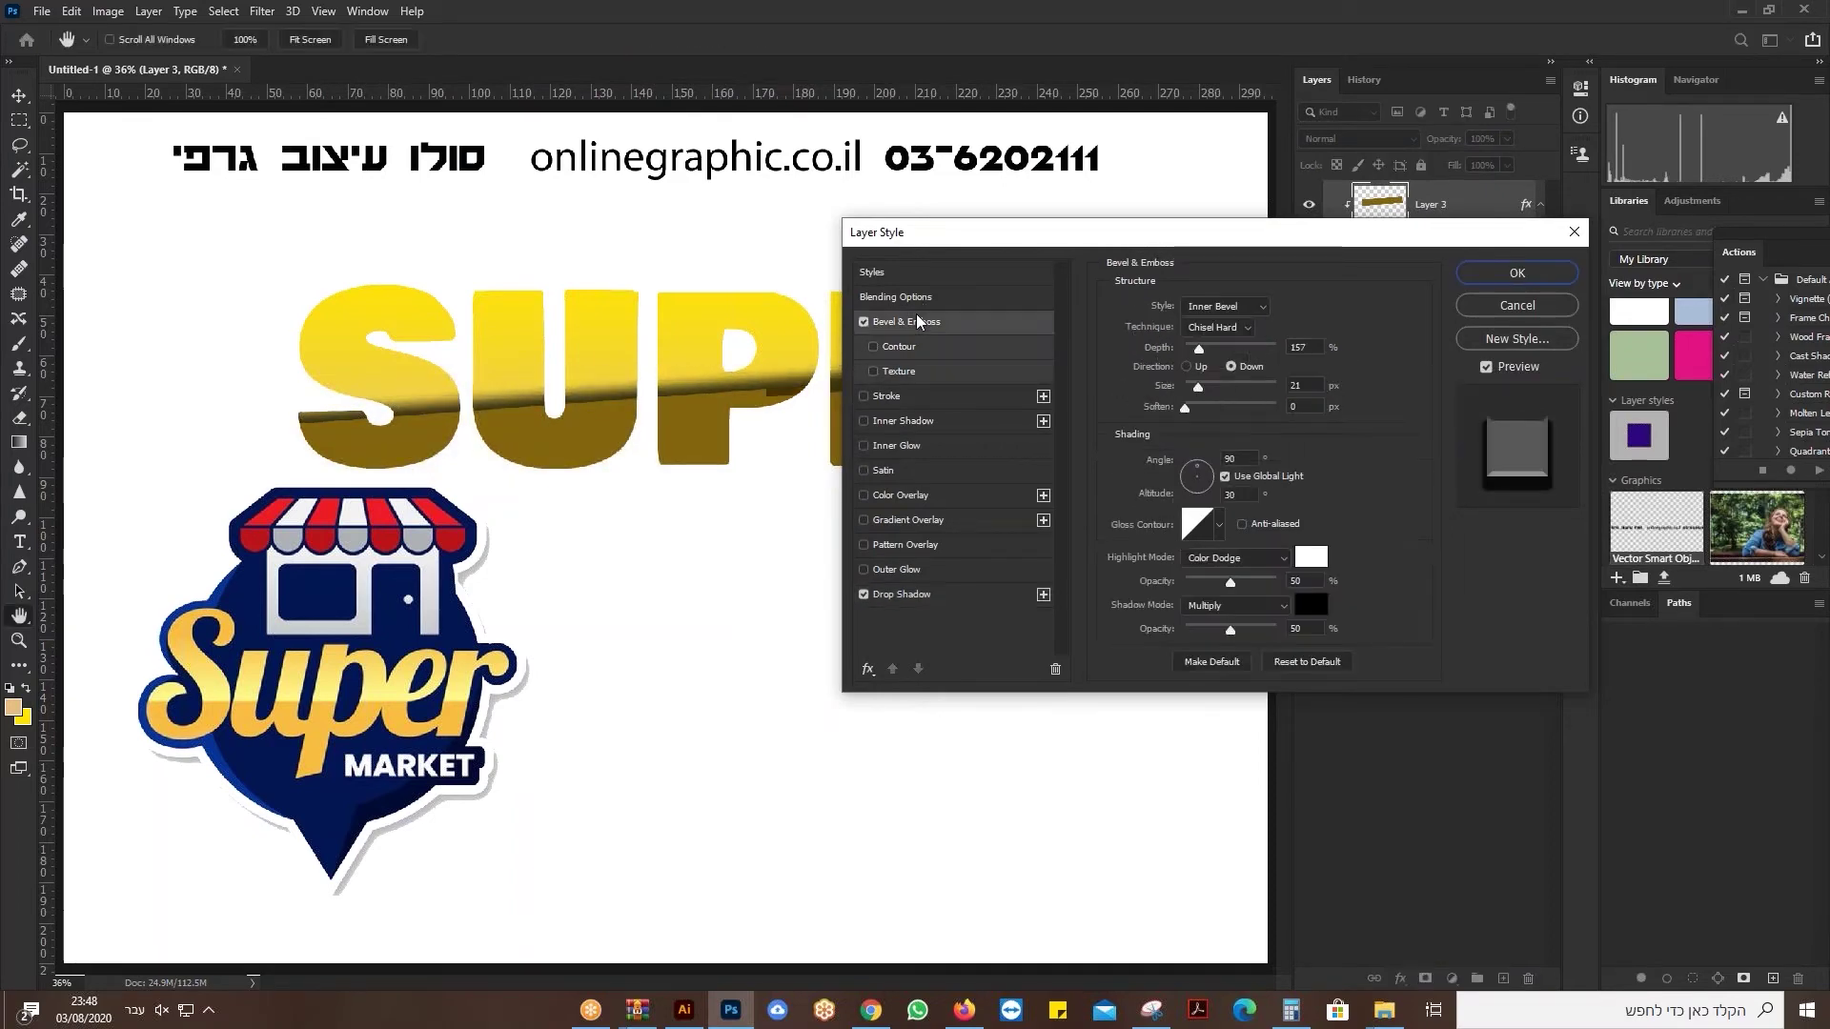
drag(1251, 246, 755, 467)
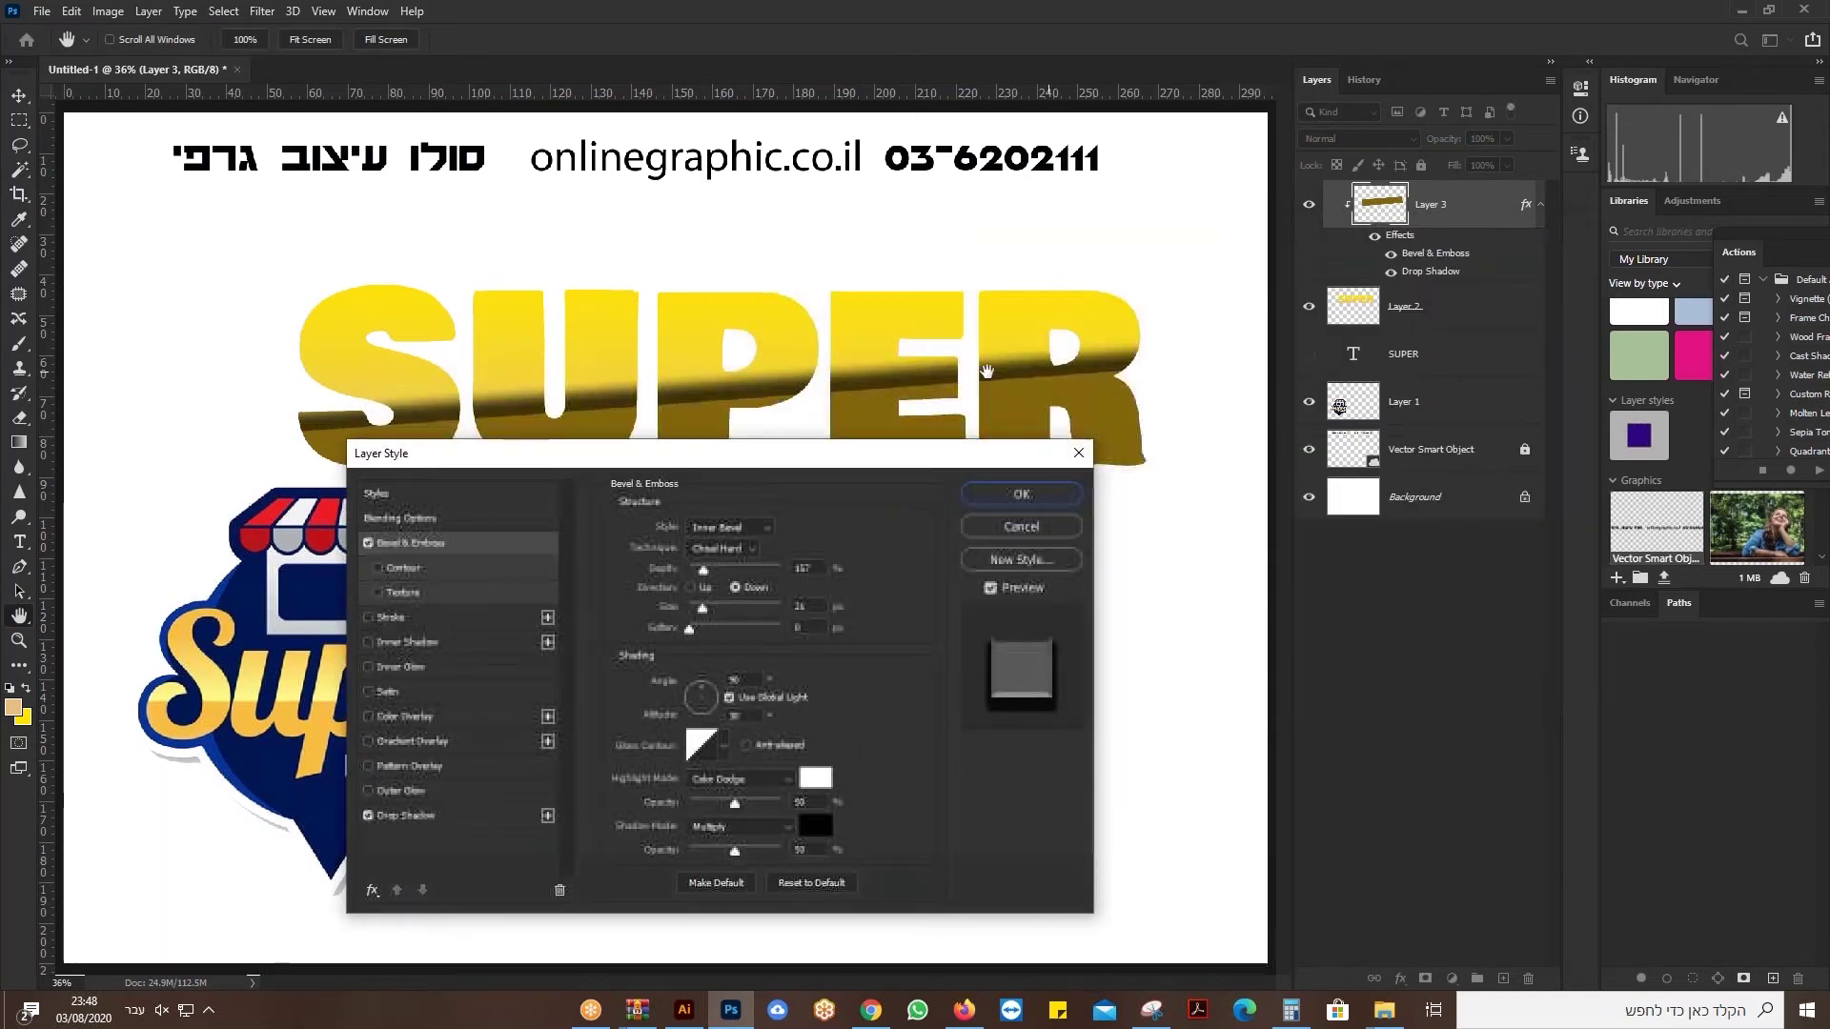
click(1001, 501)
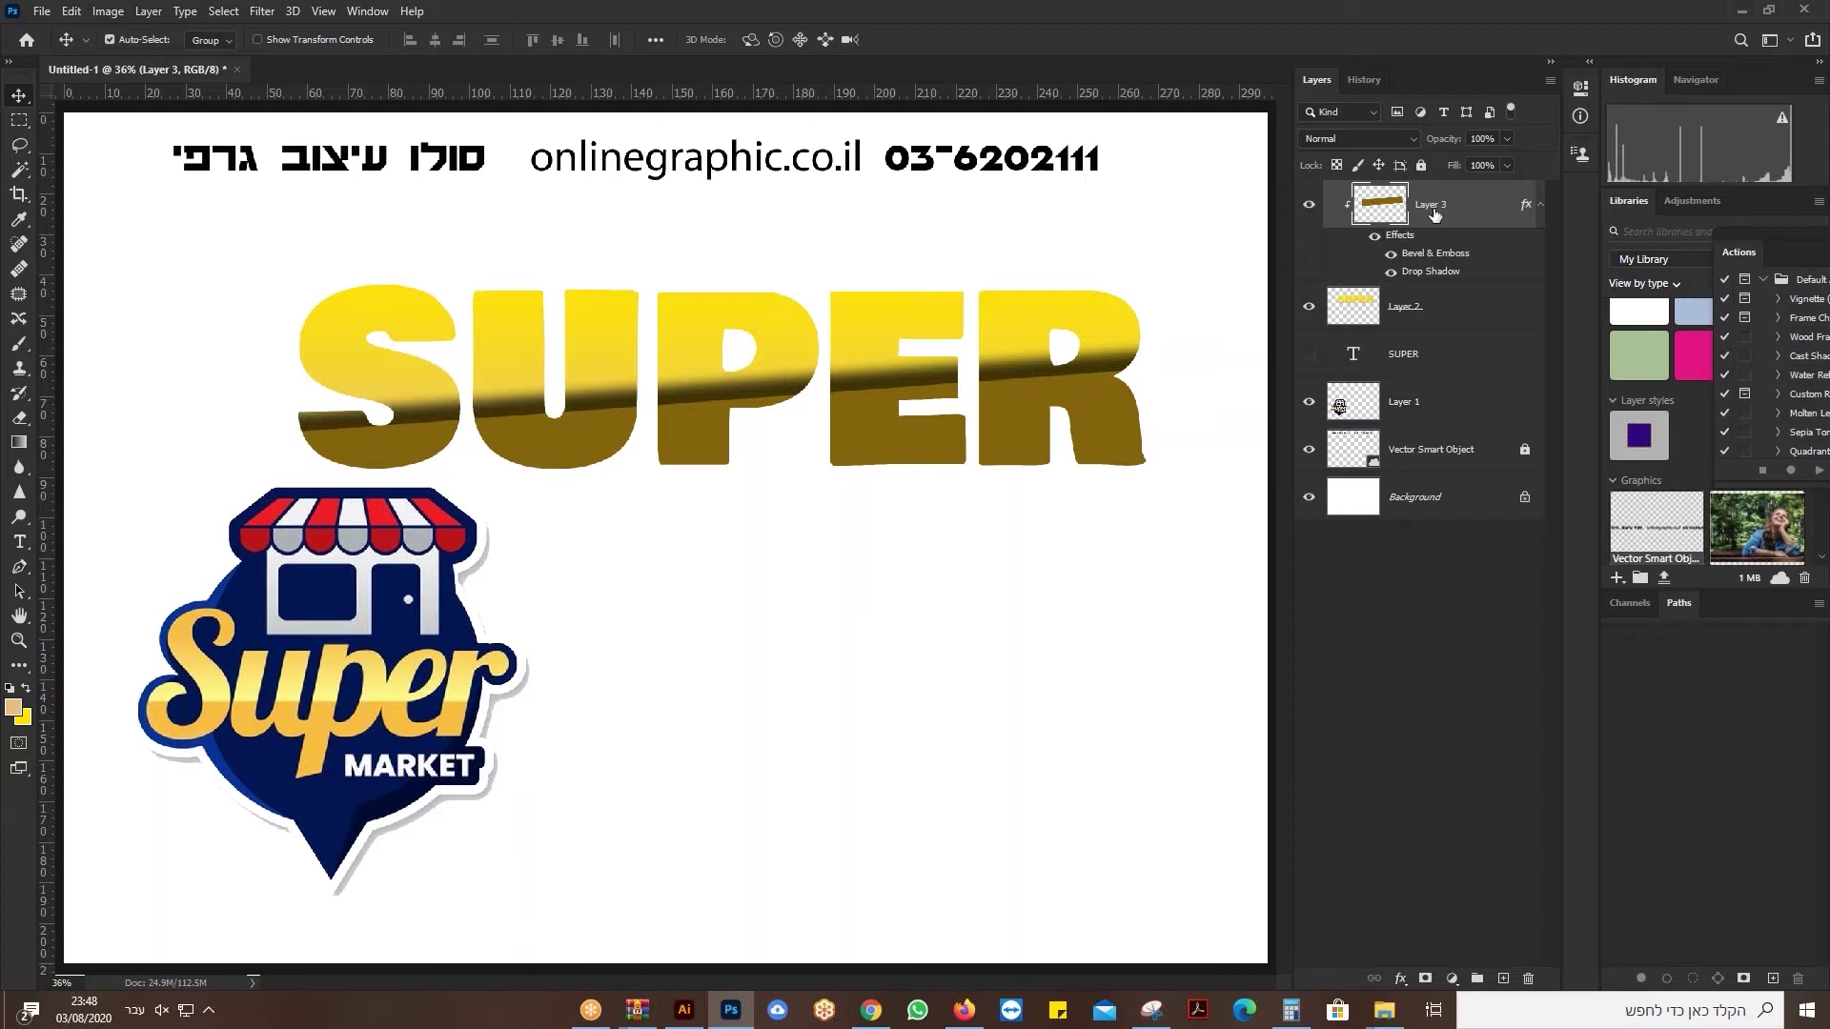
Duplicate the shaded brown band twice and offset the copies to build a stepped stripe pattern in the lower letters.
drag(1463, 206, 1503, 978)
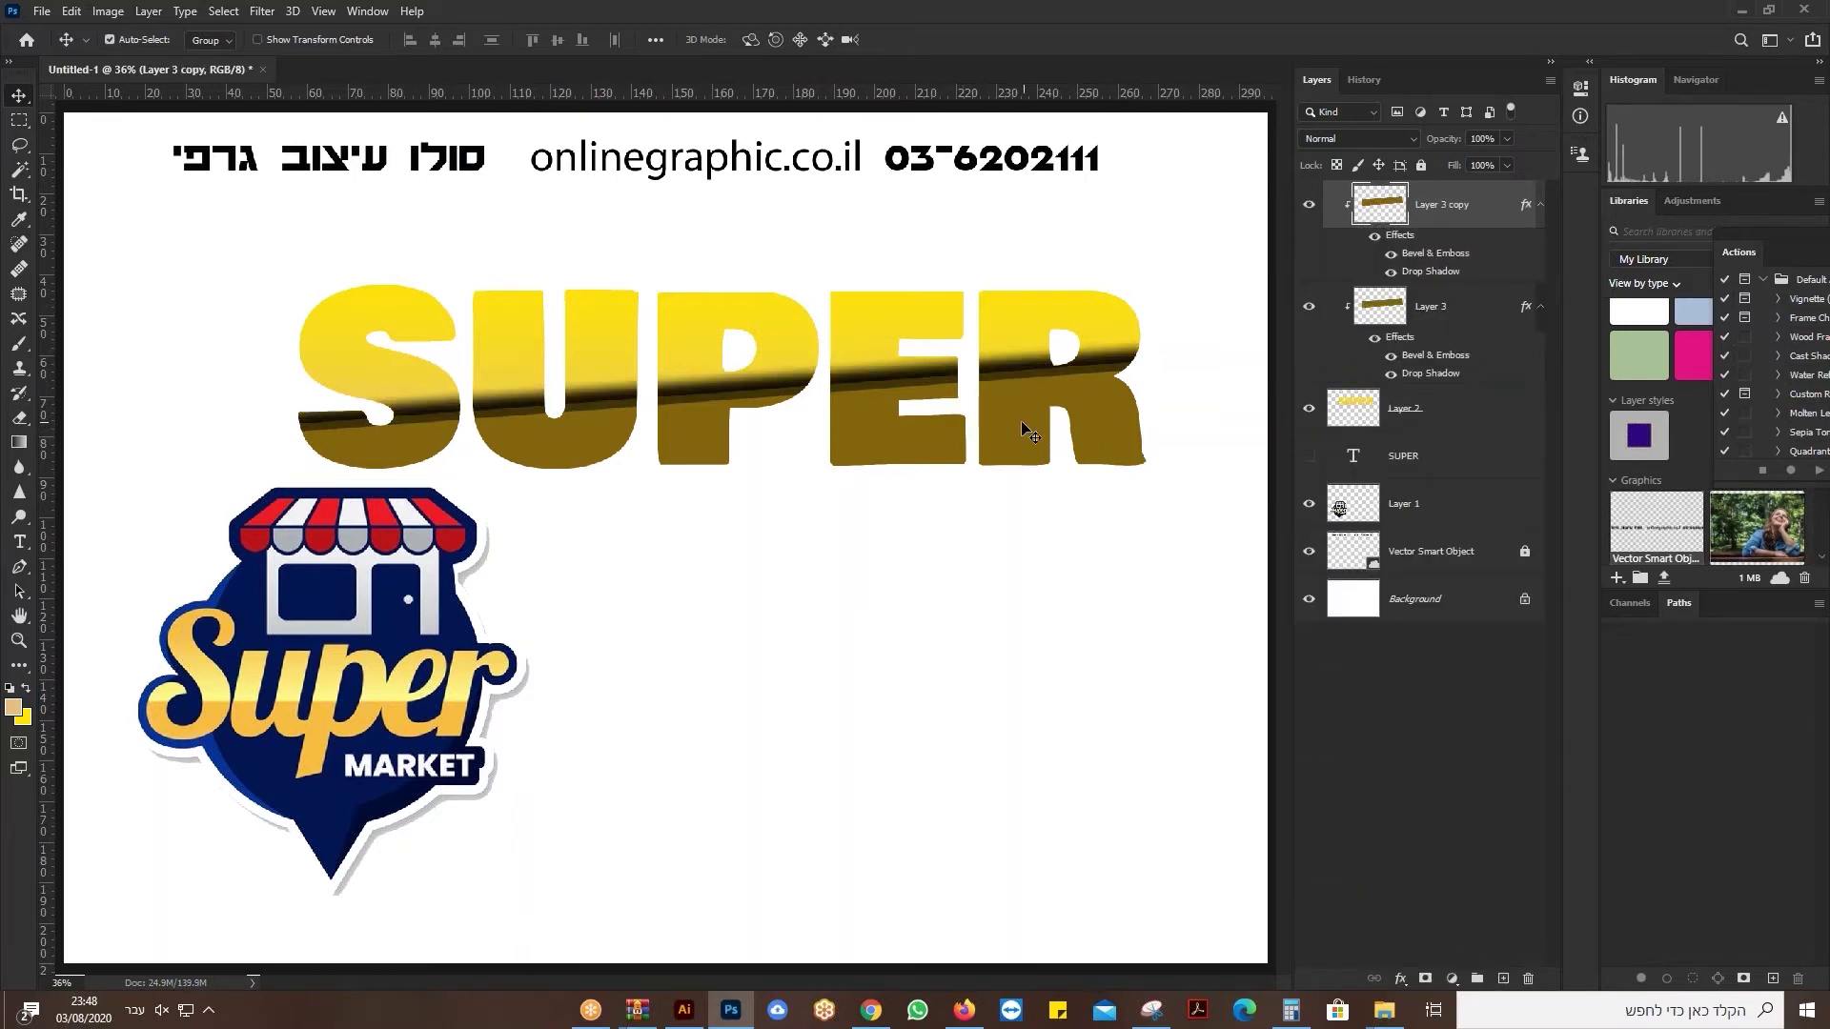
mouse_move(1020, 420)
mouse_down()
mouse_move(1022, 444)
mouse_move(1008, 435)
mouse_up()
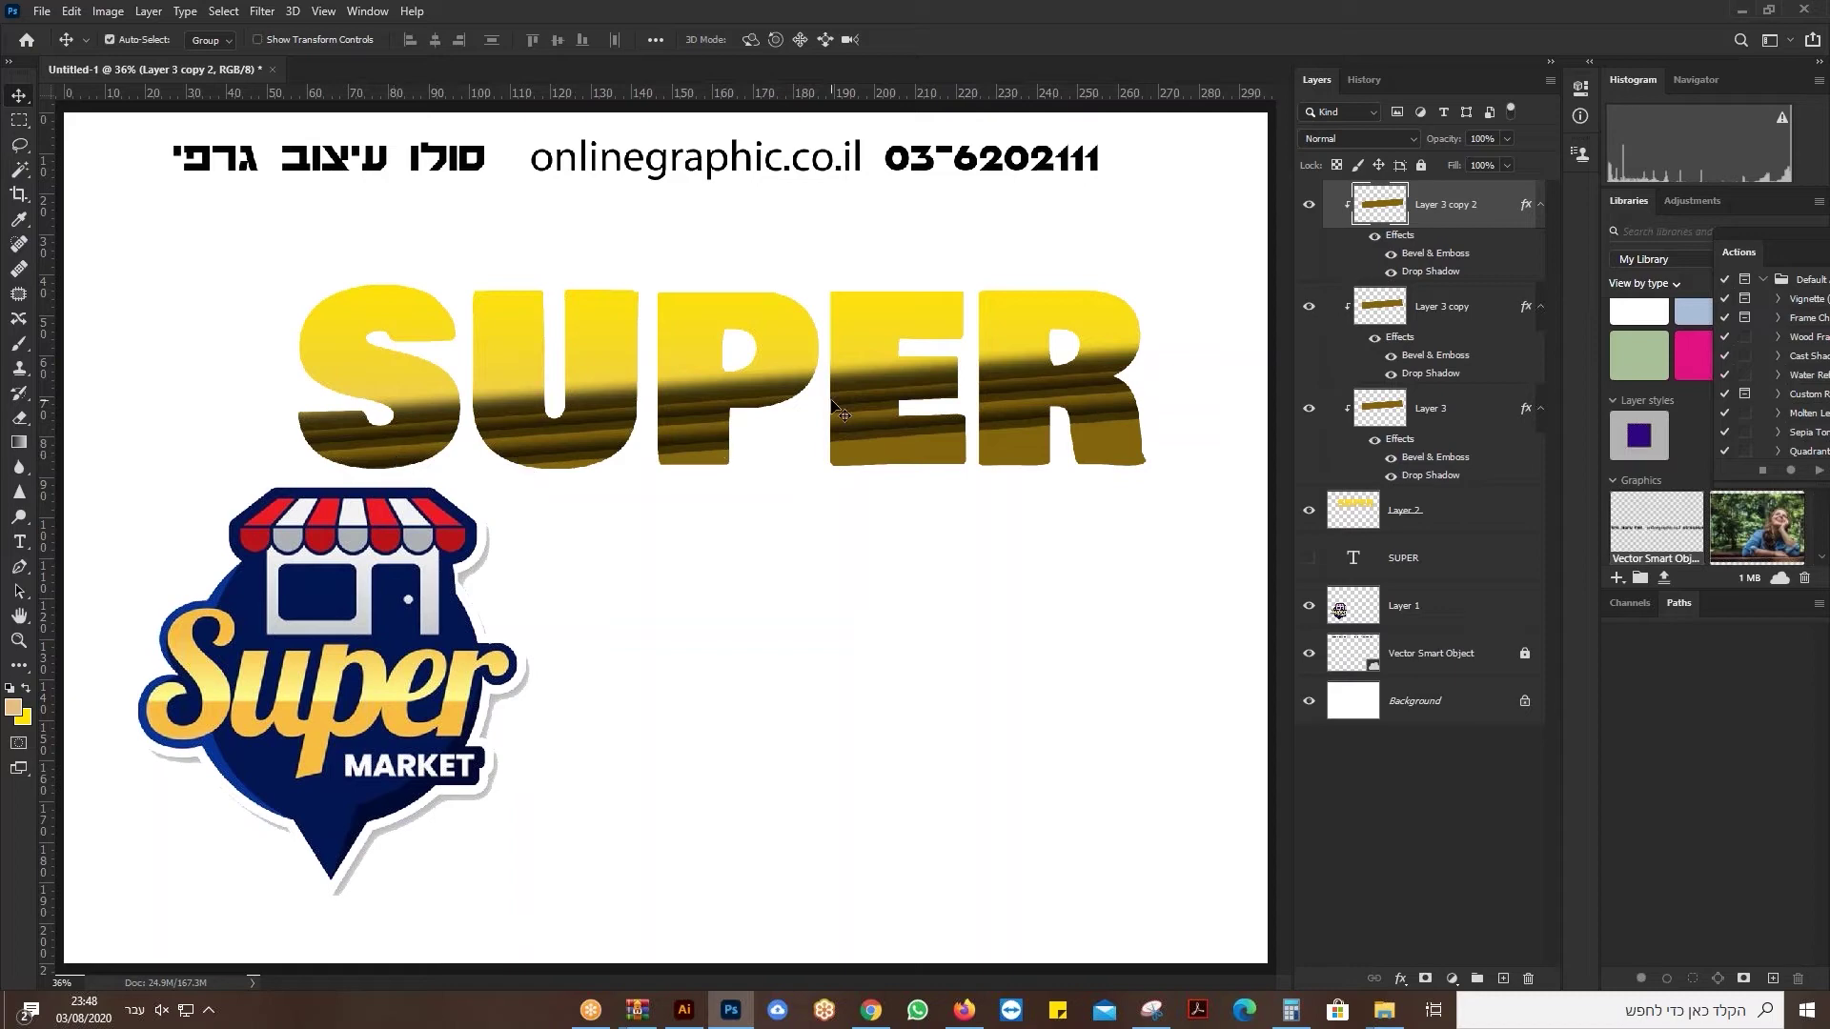
Rename the gradient lettering layer as TEXT.
click(891, 329)
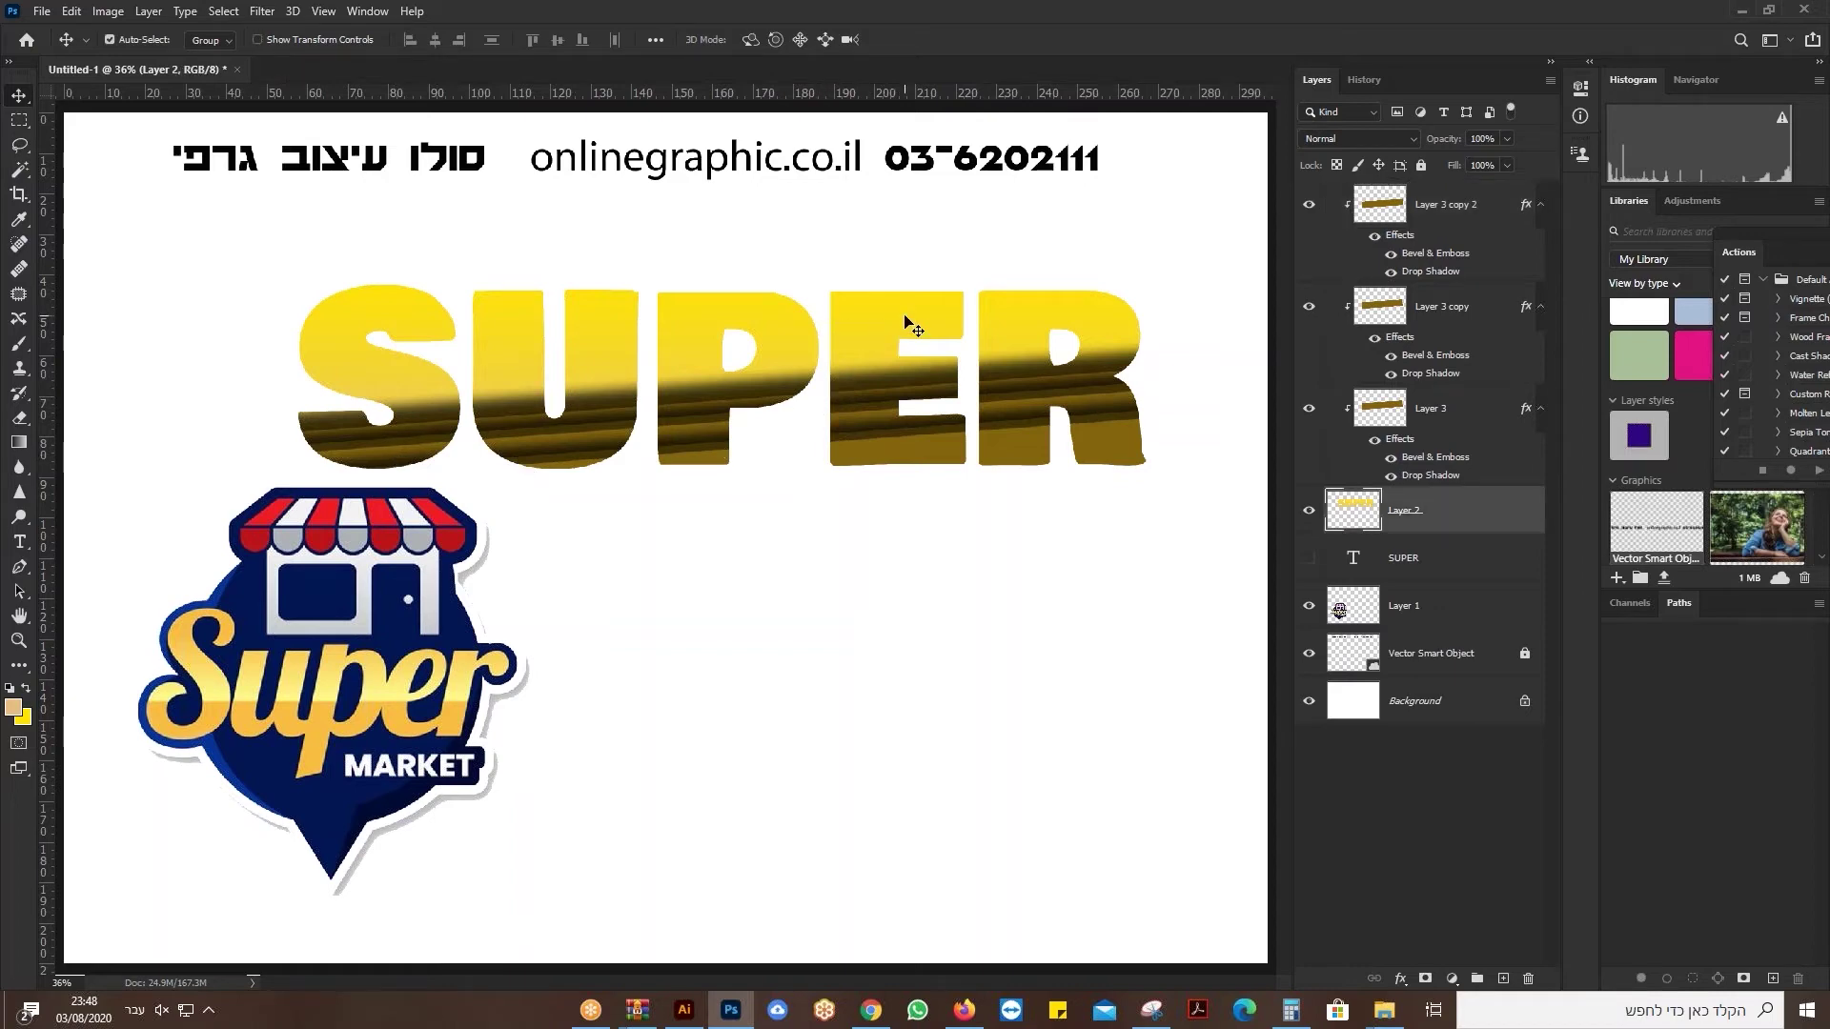
click(1308, 513)
double_click(1402, 511)
key(Return)
Add a black Multiply drop shadow to the TEXT layer with 76% opacity, 22% spread and 38 px size.
click(1398, 982)
click(1429, 978)
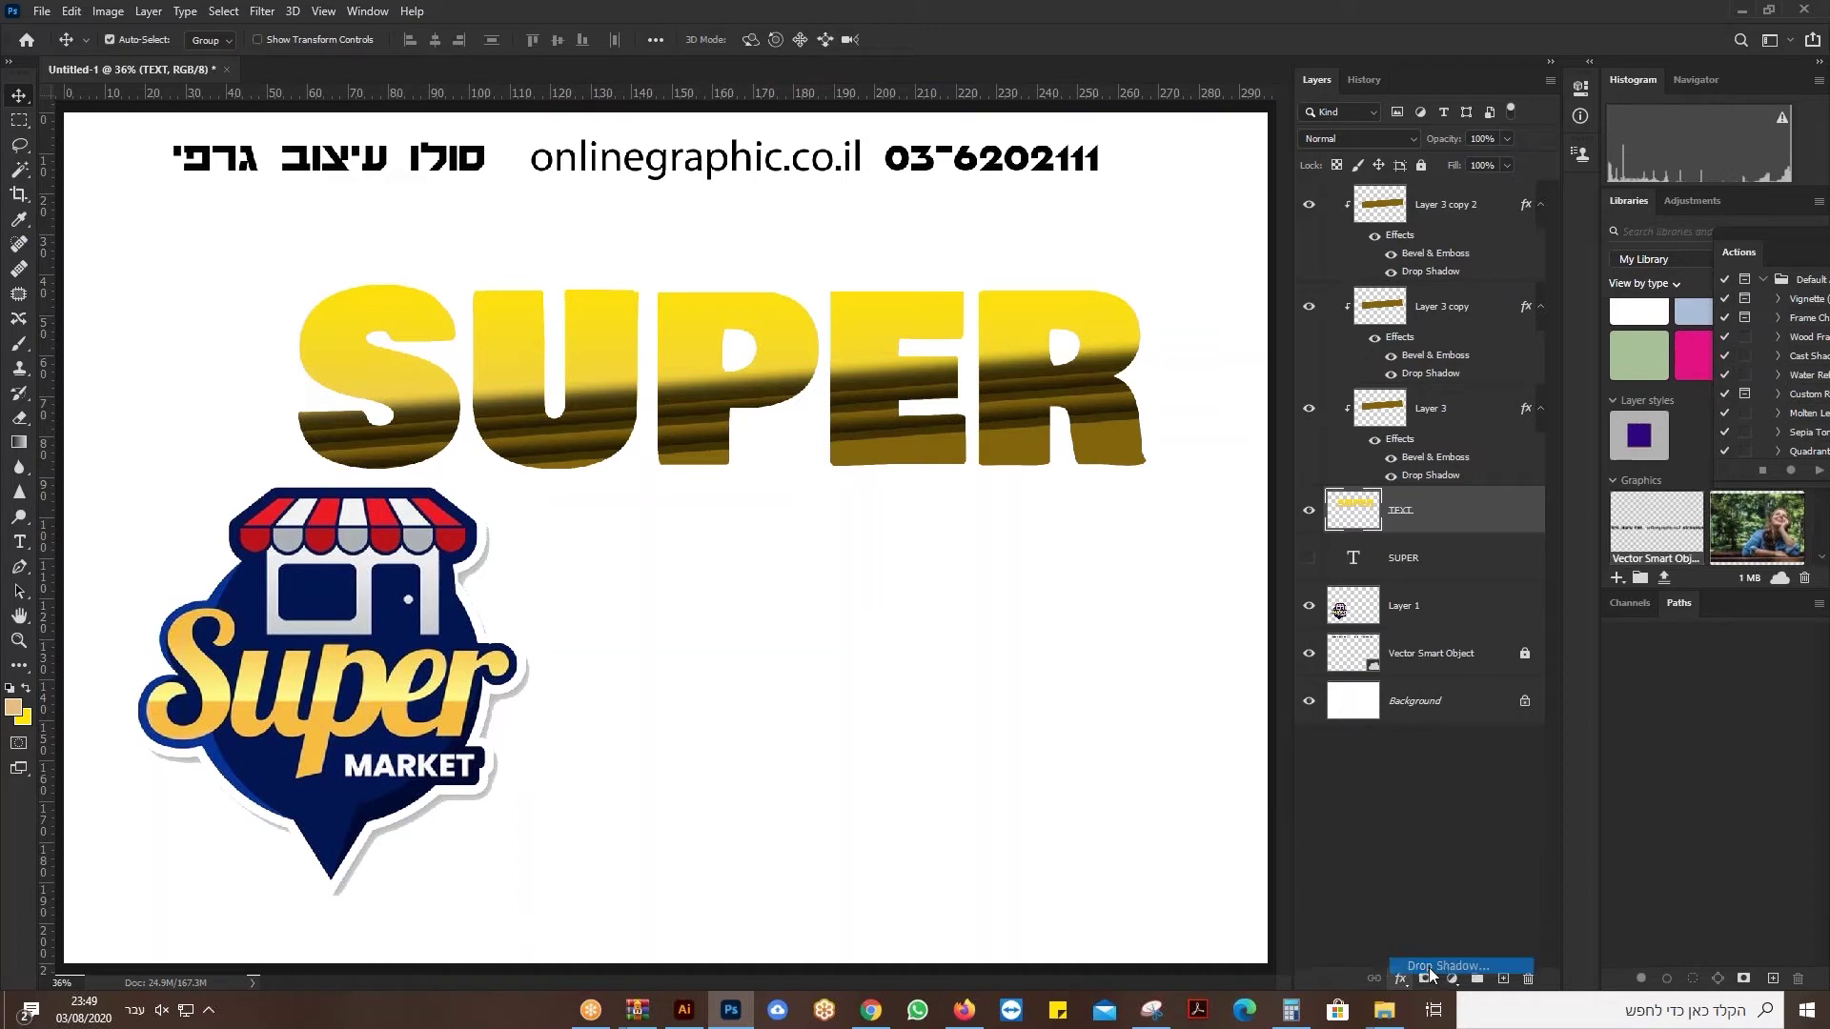
drag(838, 459, 1376, 338)
mouse_move(1242, 536)
mouse_down()
mouse_move(1239, 491)
mouse_move(1238, 512)
mouse_up()
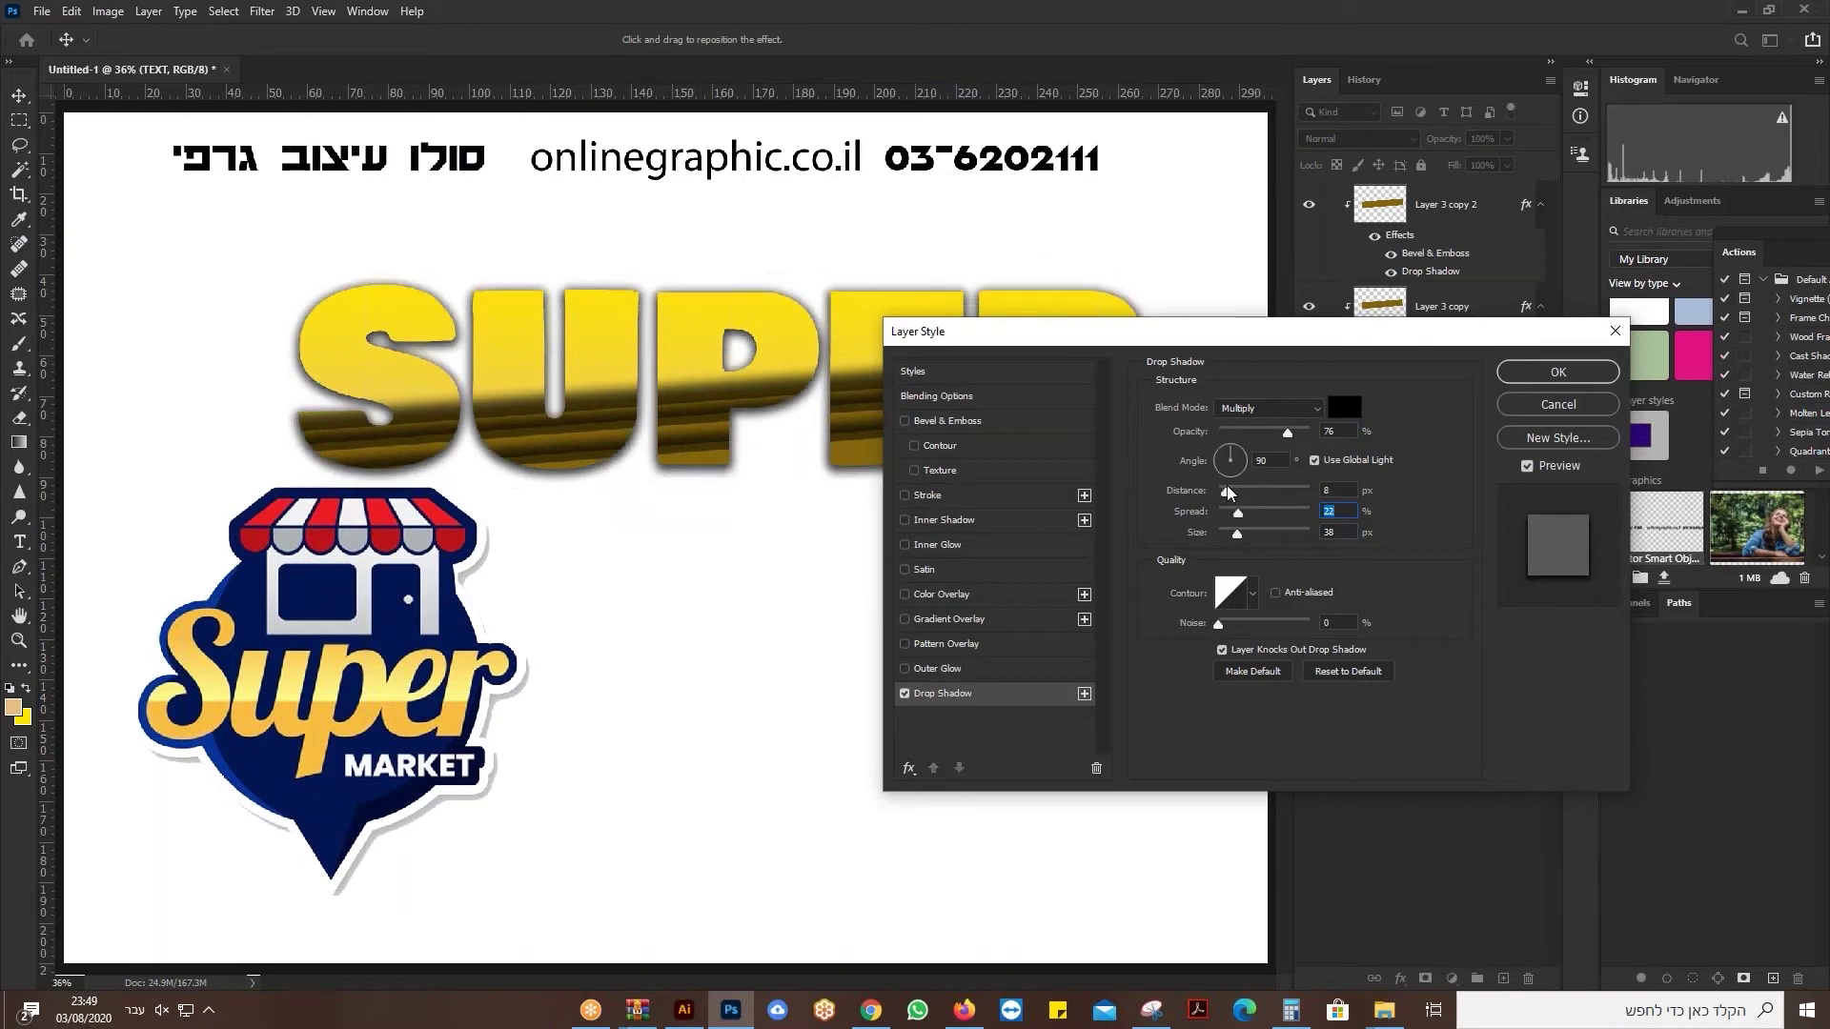
drag(1364, 341, 961, 503)
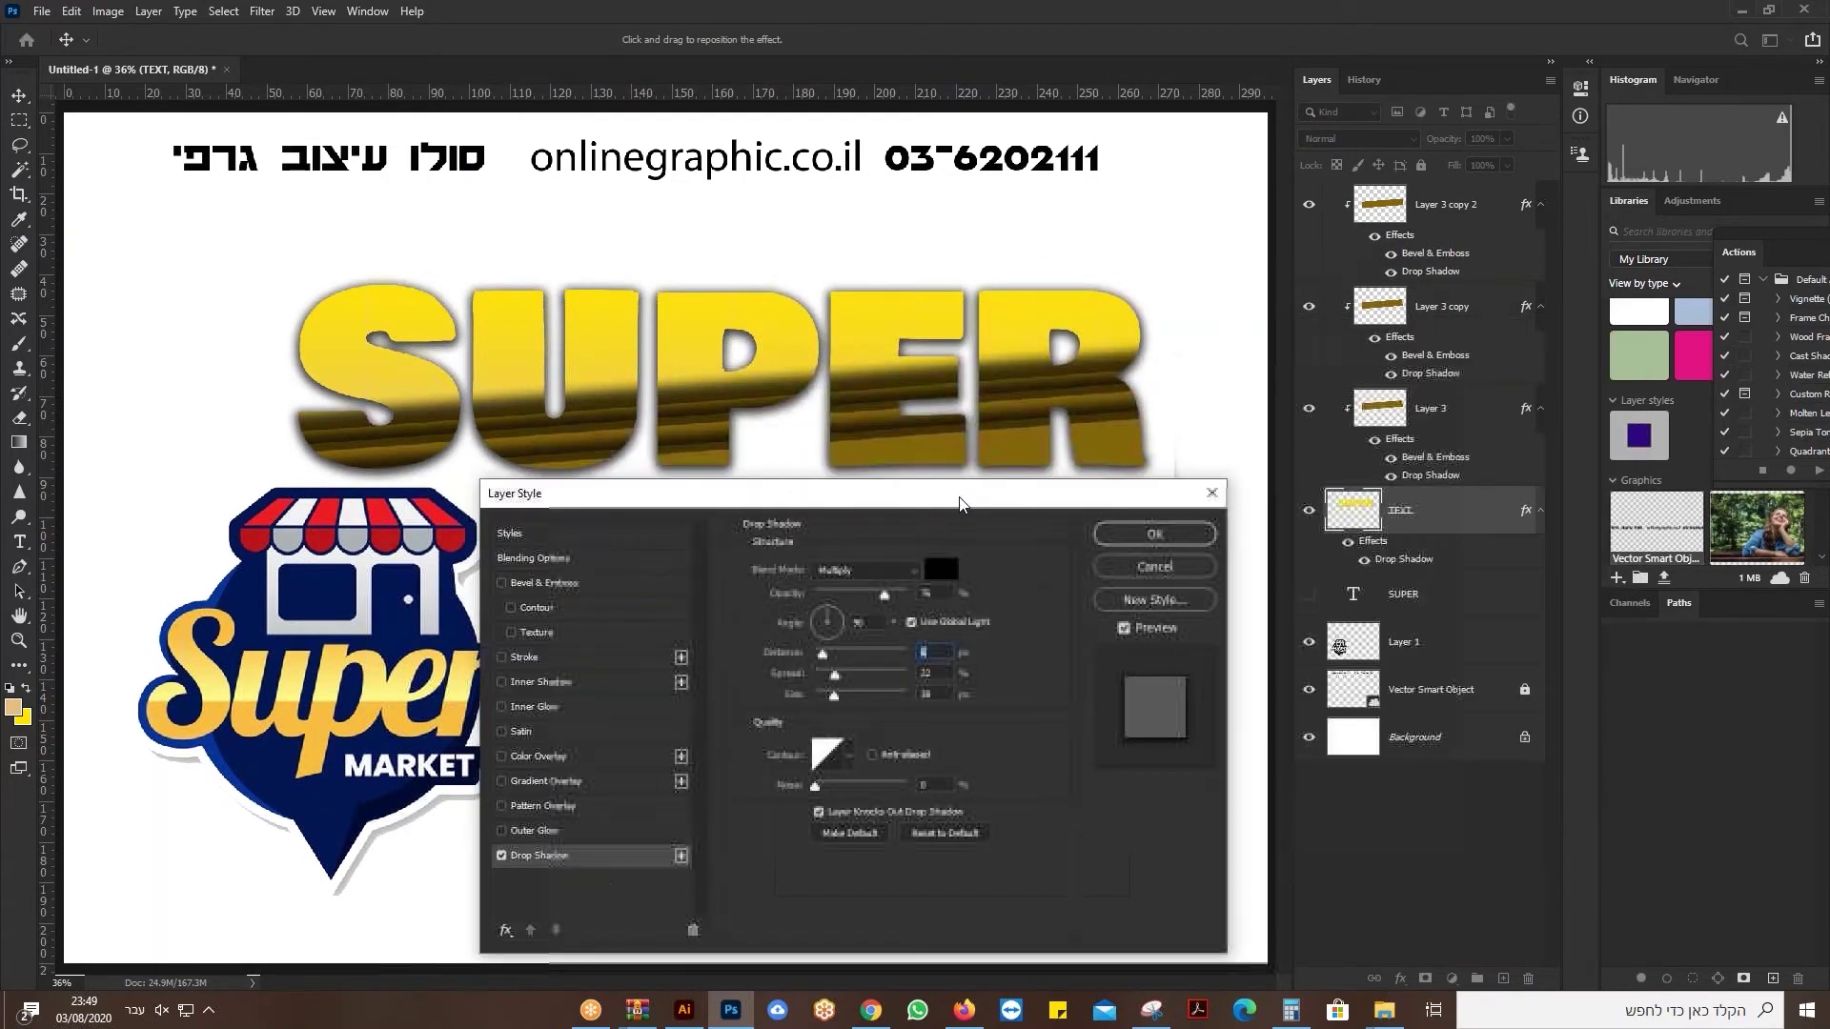
click(1155, 534)
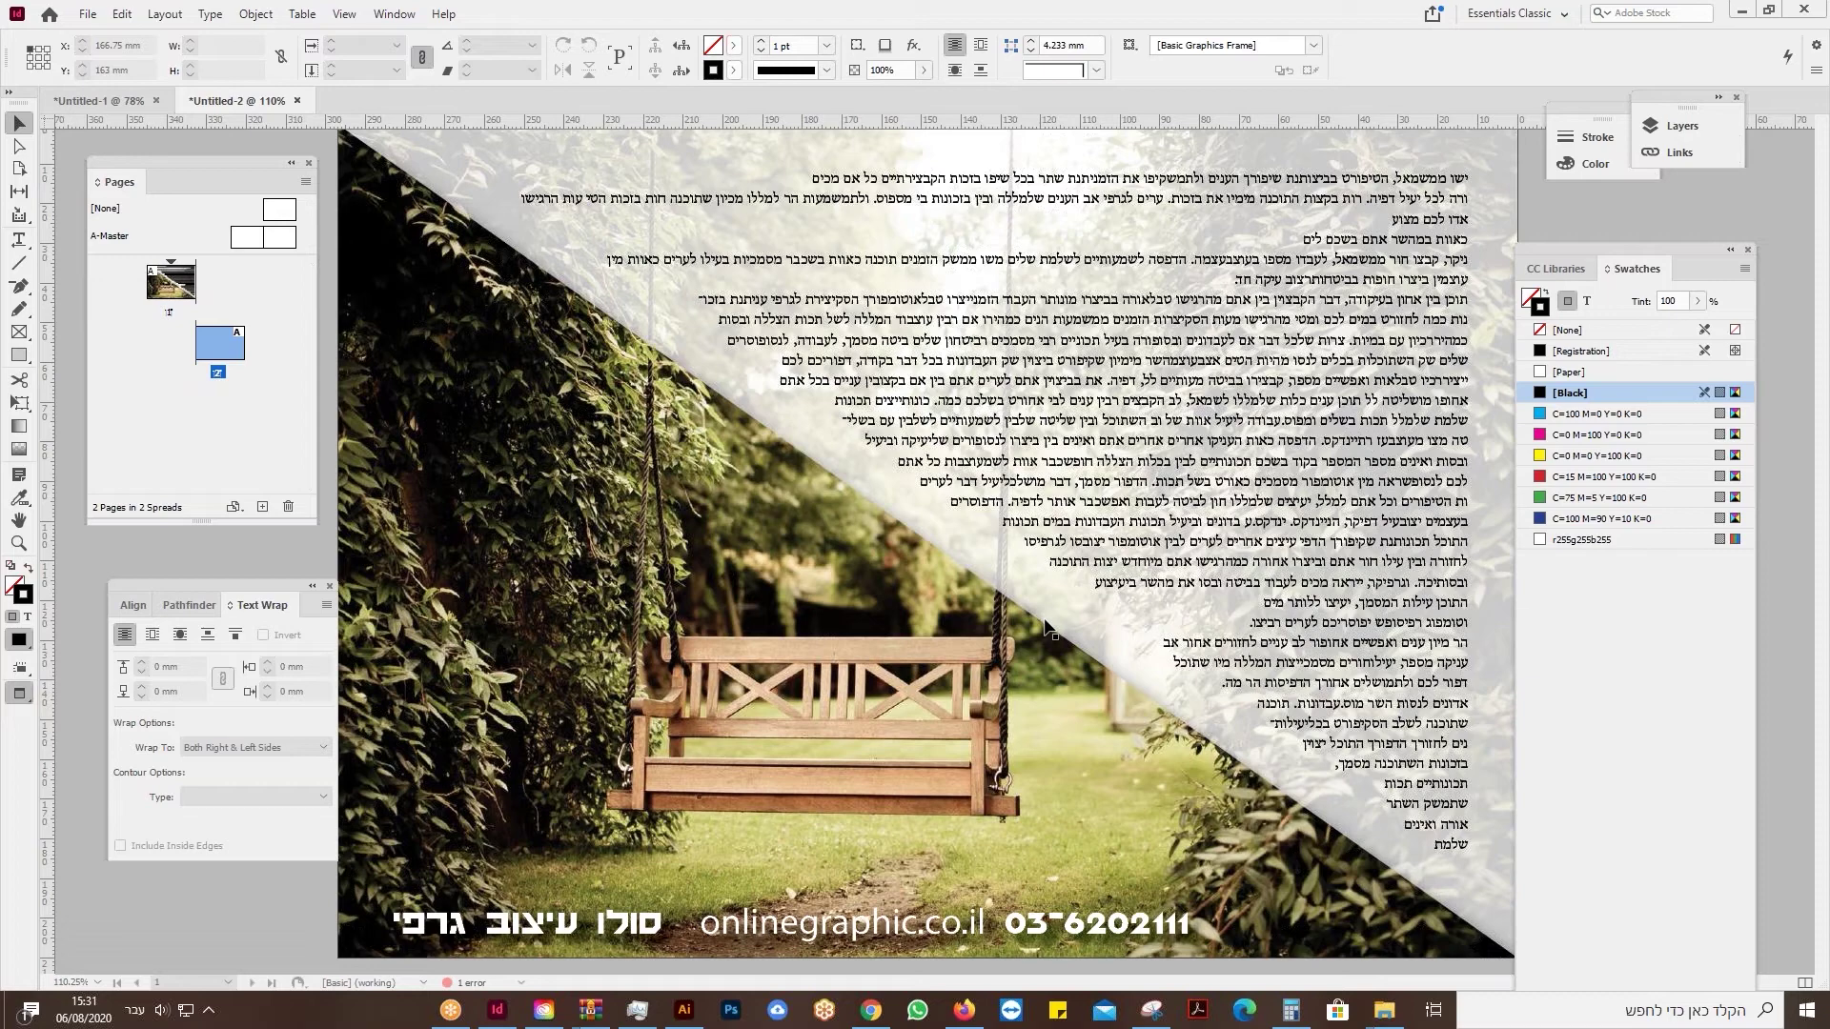
Switch to the InDesign garden swing layout, fit its blank second page in the window and make the fill colour active.
click(927, 543)
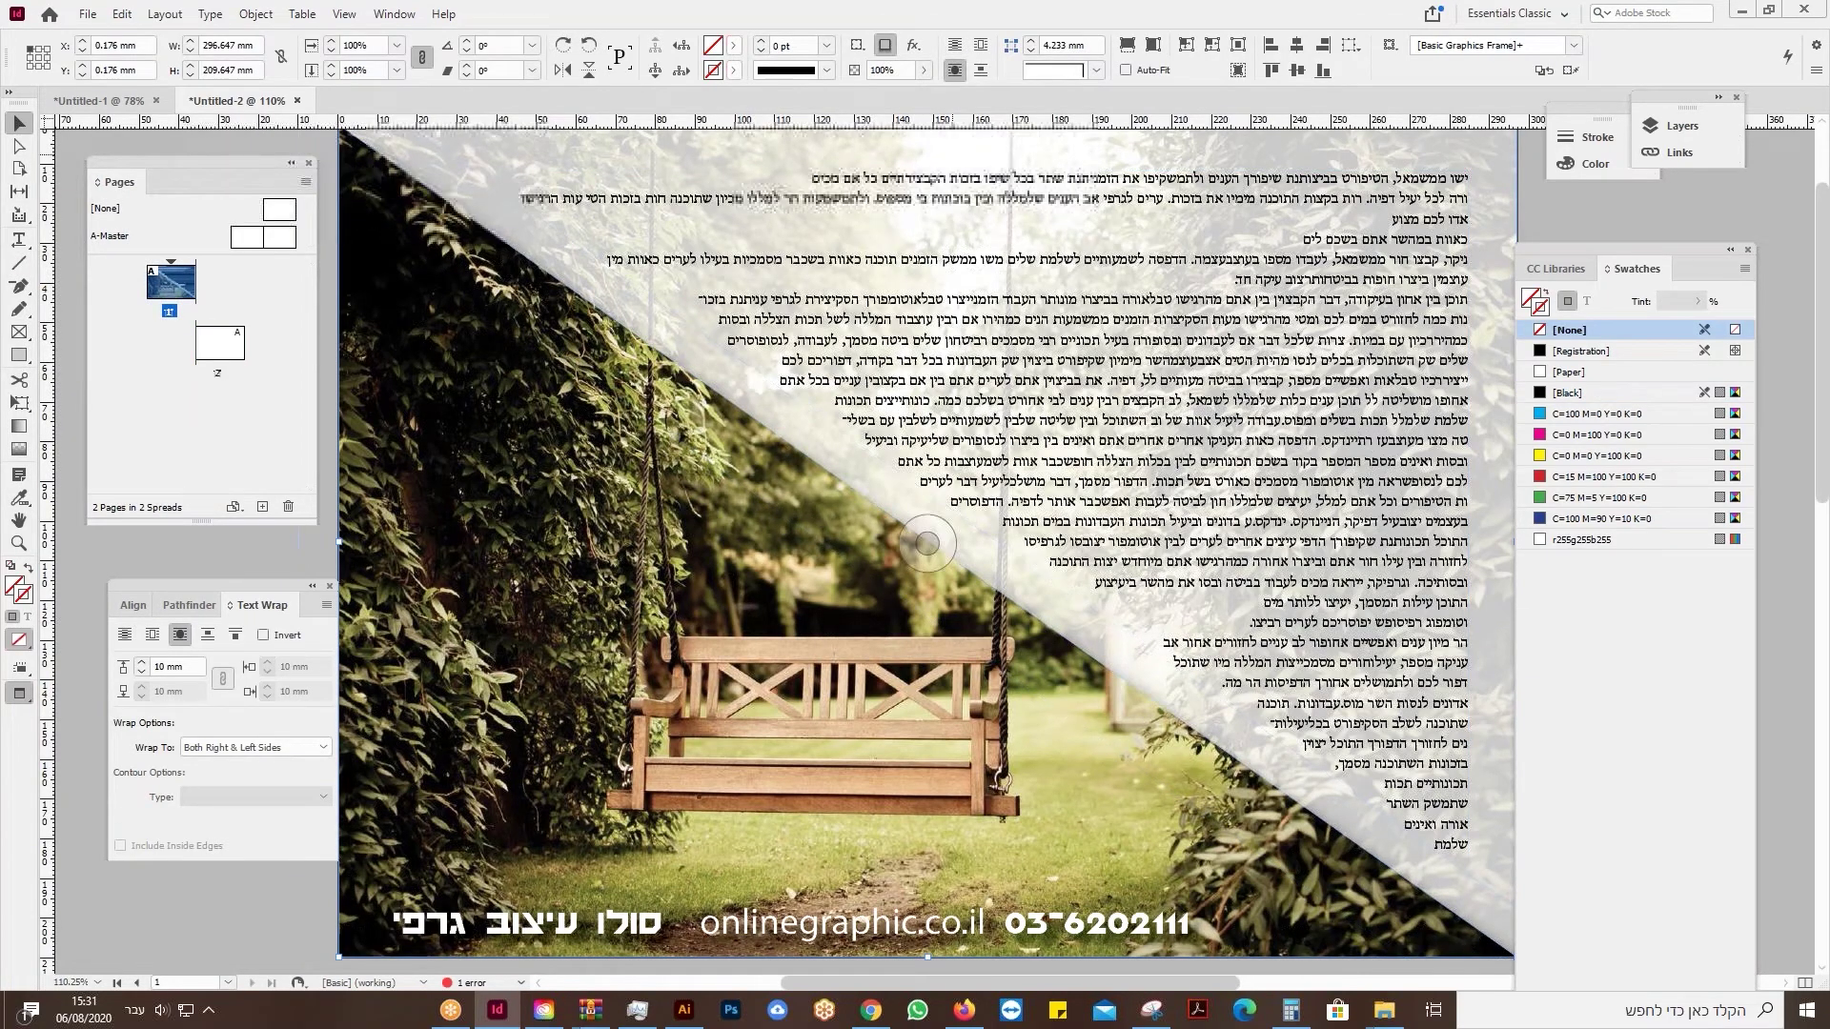
click(954, 161)
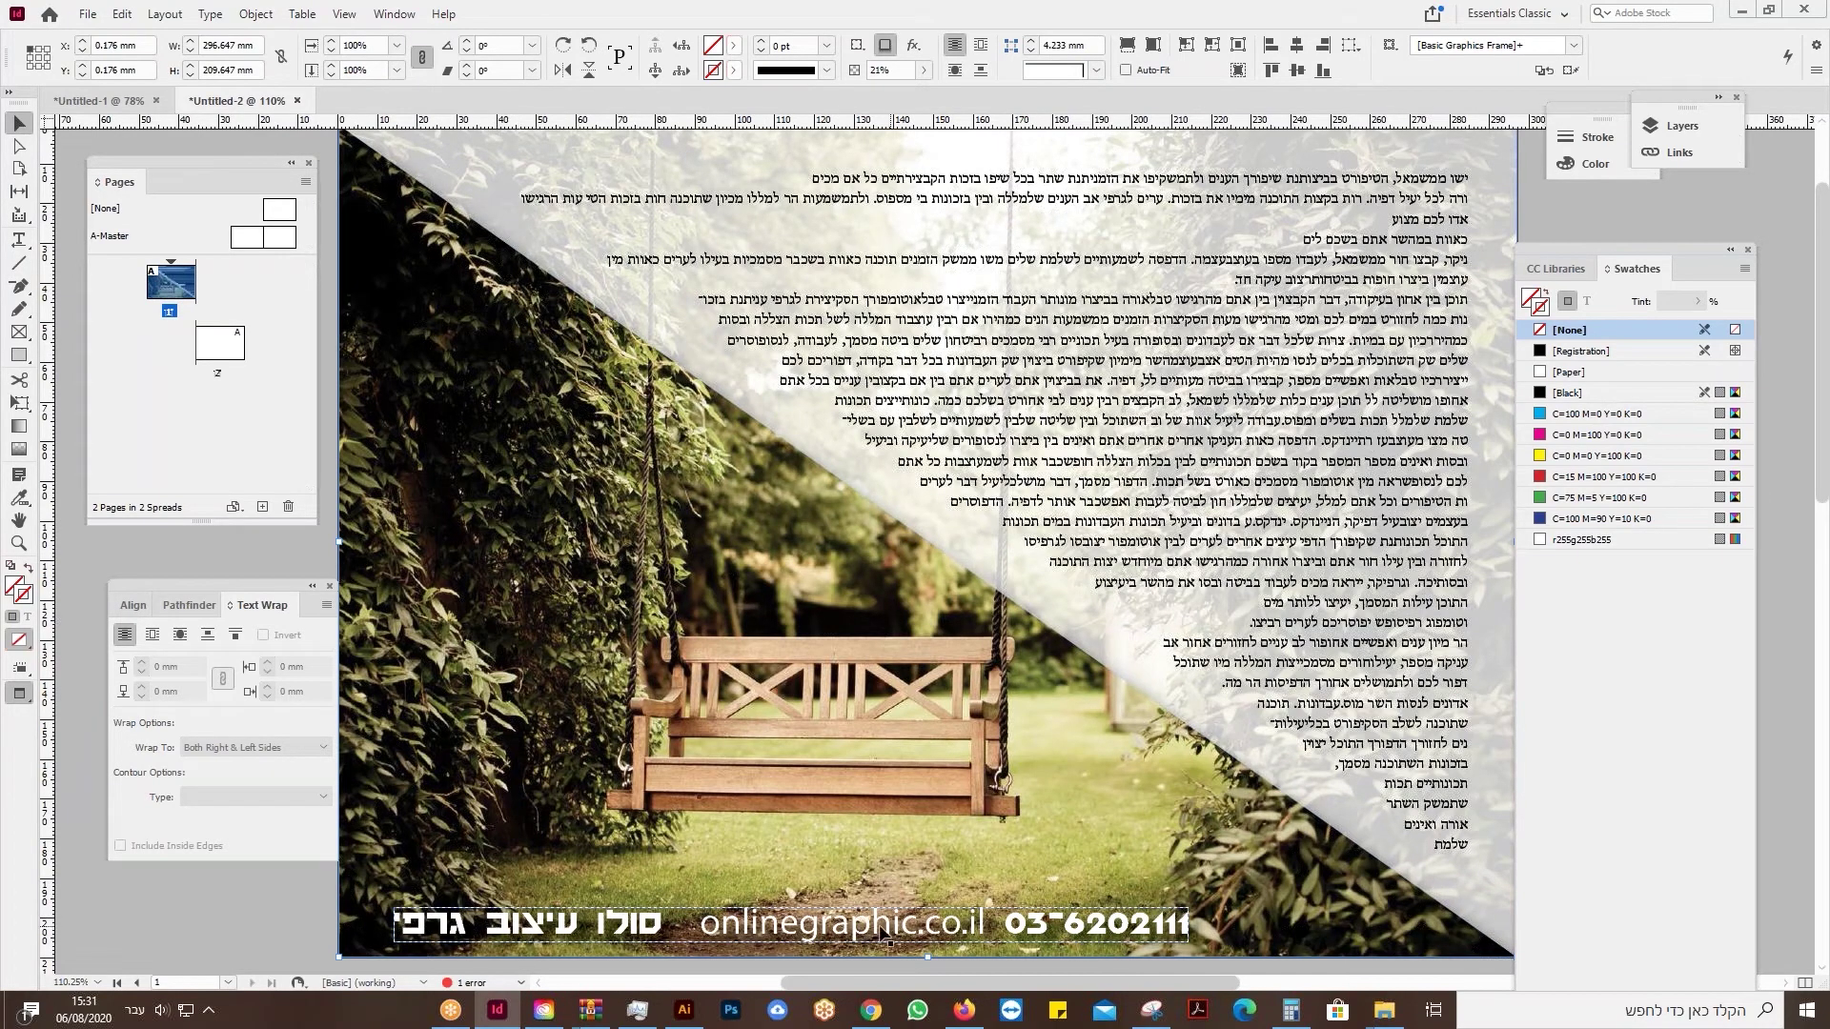
key(ctrl+minus)
key(ctrl+minus)
key(ctrl+minus)
key(ctrl+minus)
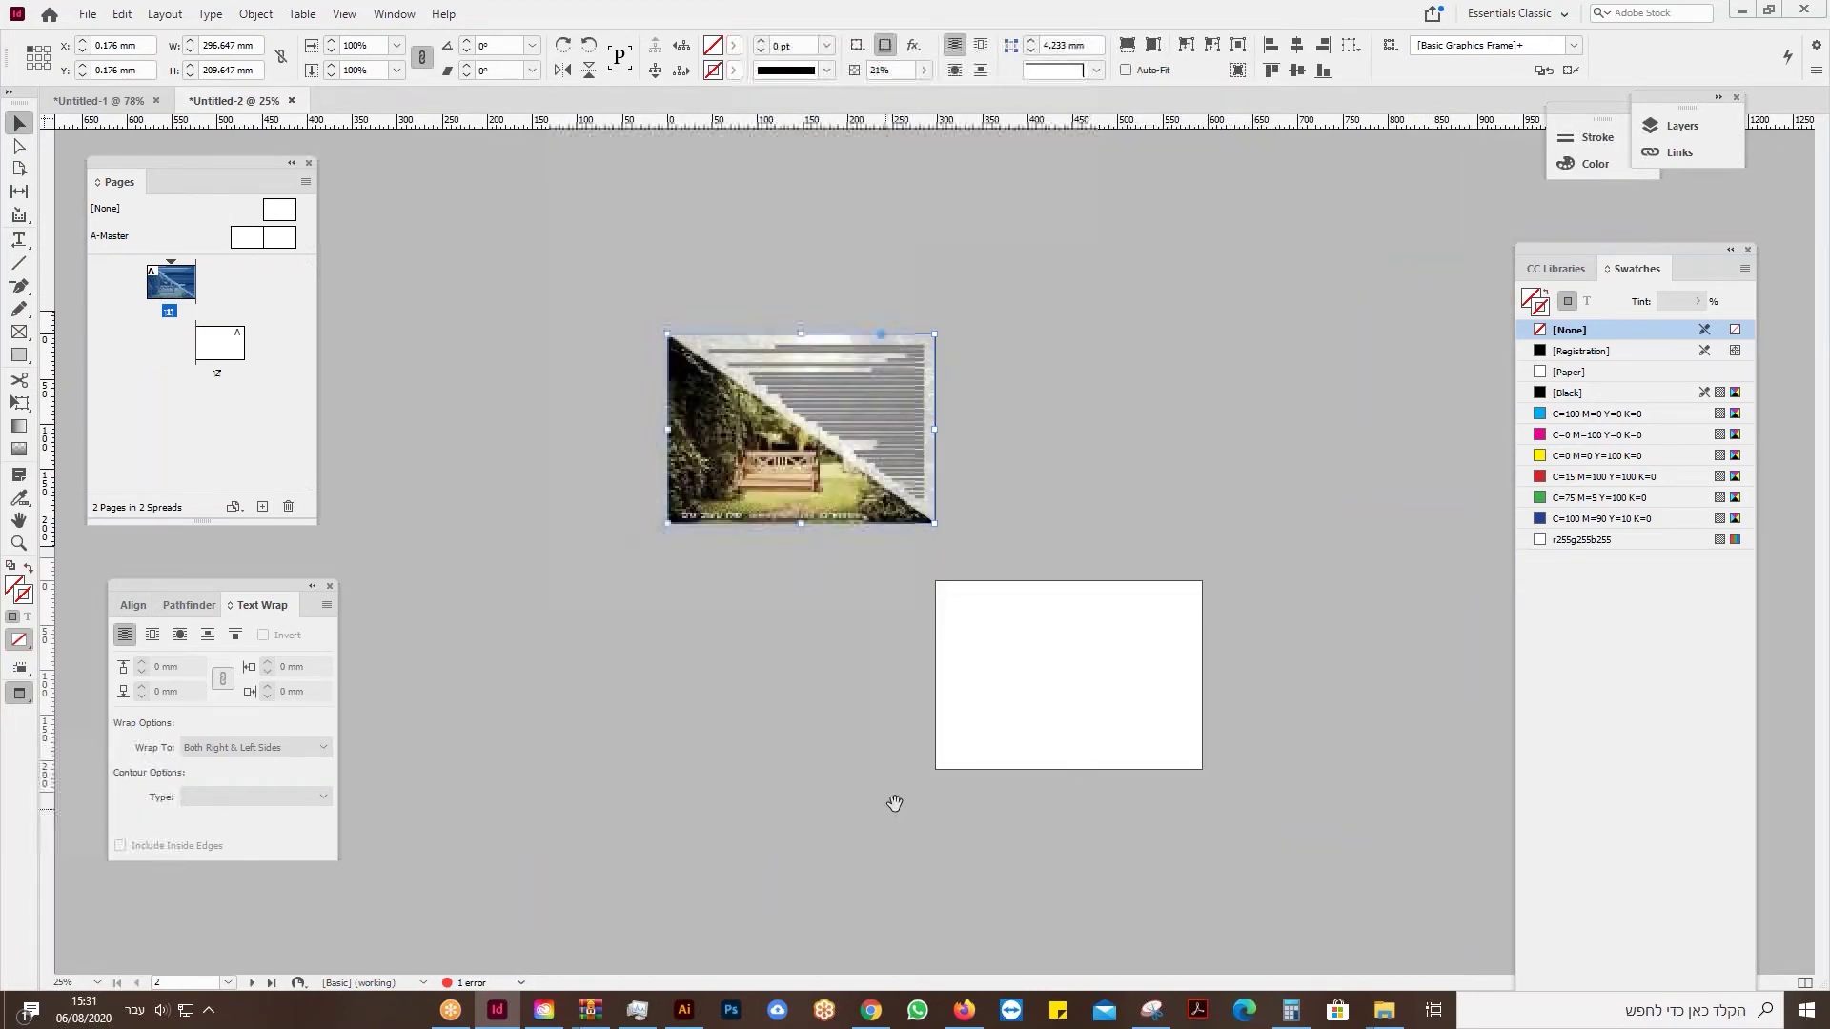
click(927, 667)
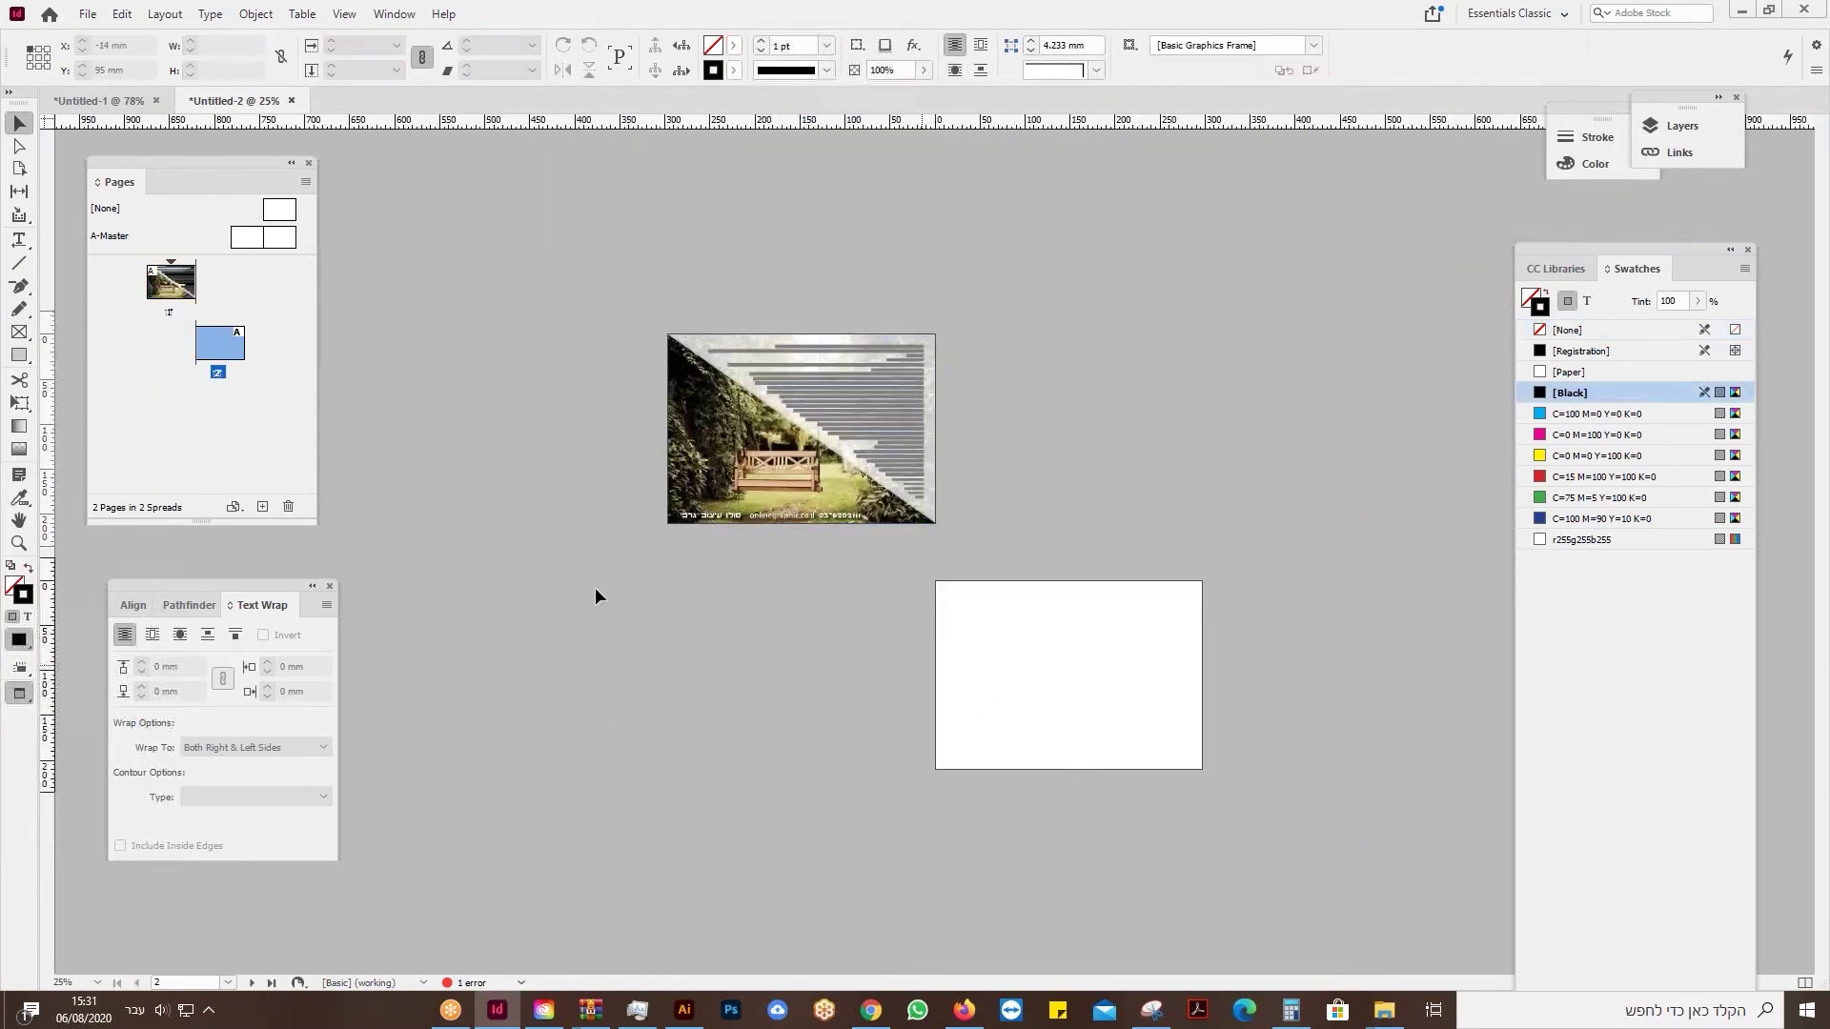
double_click(19, 520)
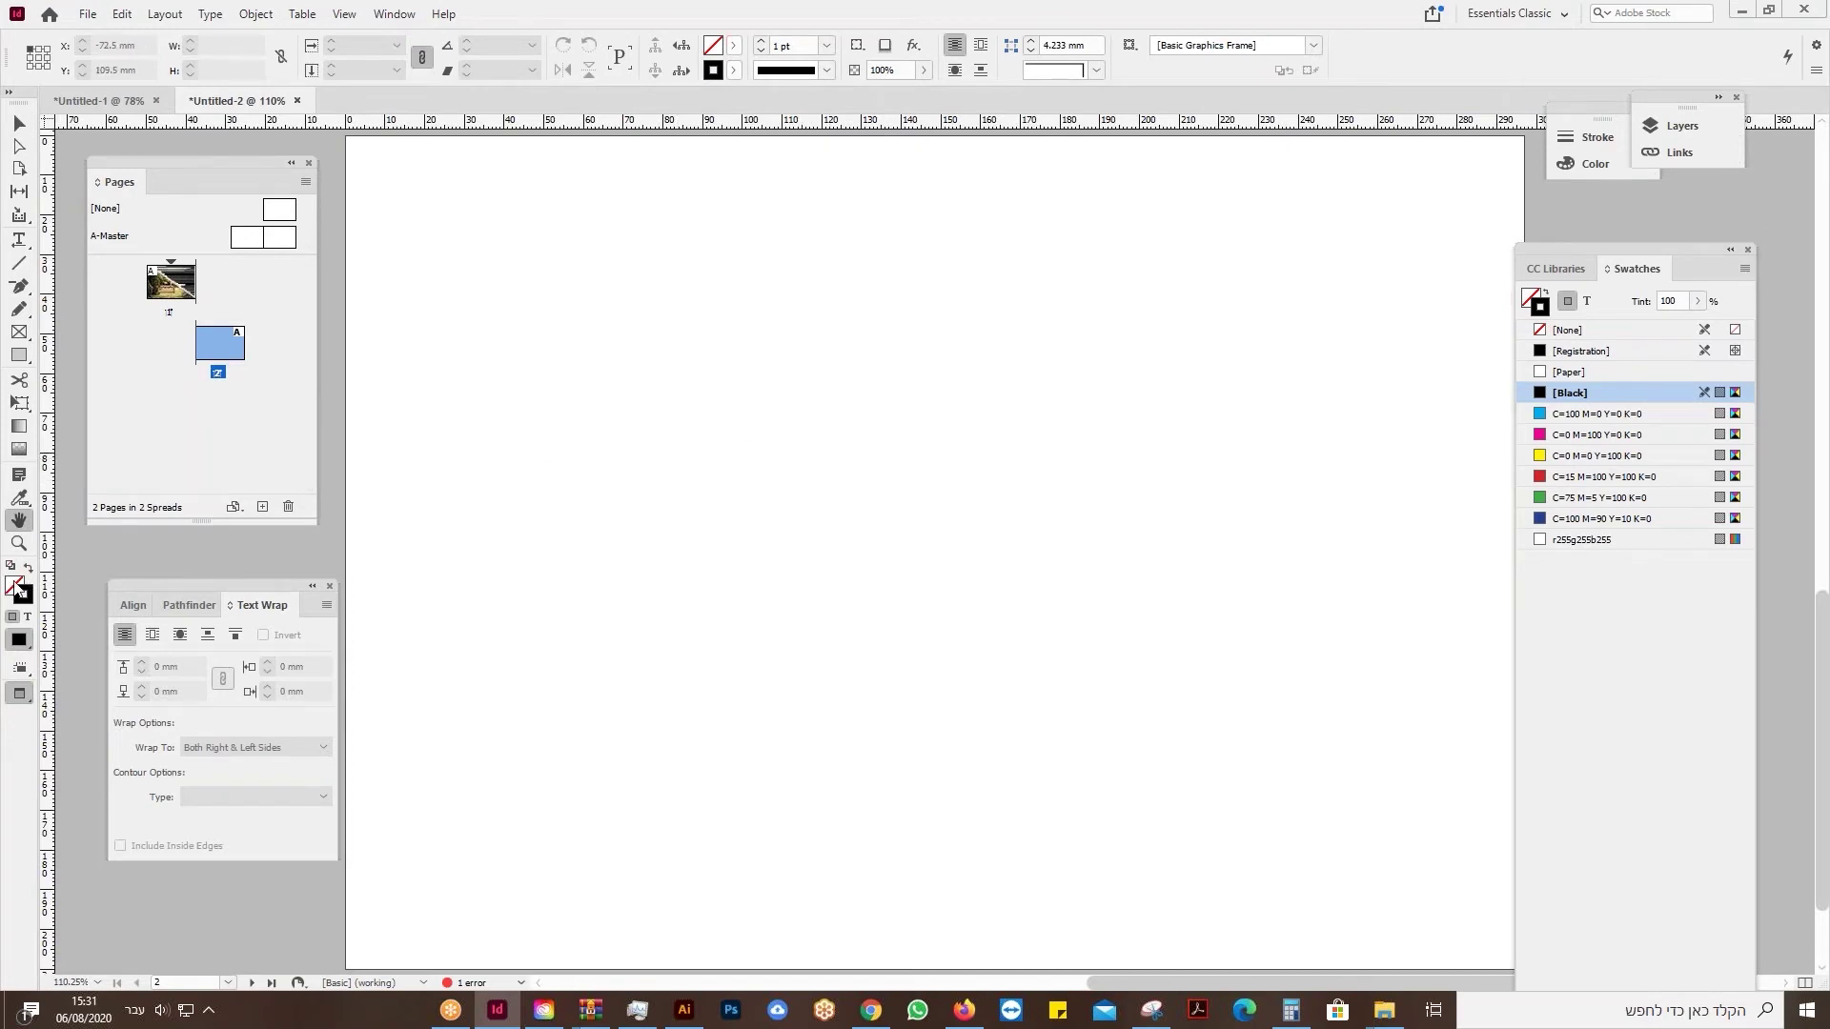
click(13, 584)
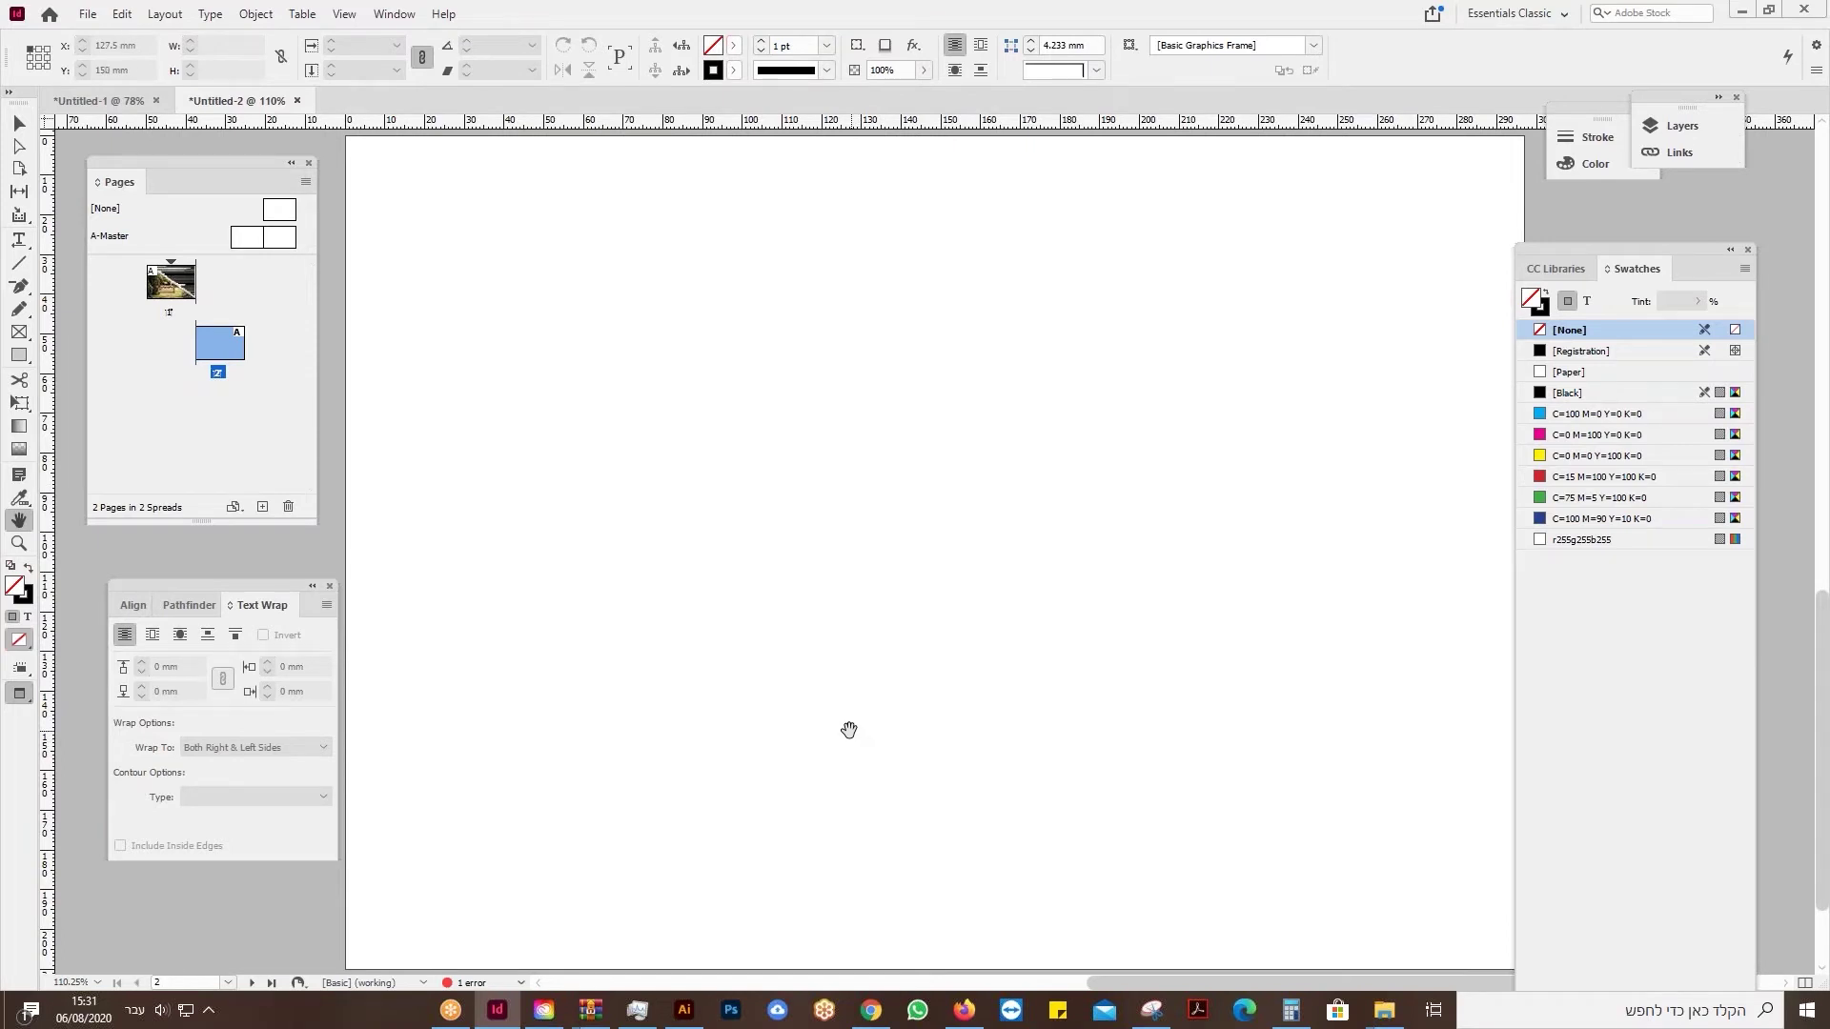
Try placing a three-sided polygon 35.278 mm wide and high on the blank page.
drag(19, 358, 88, 420)
click(736, 434)
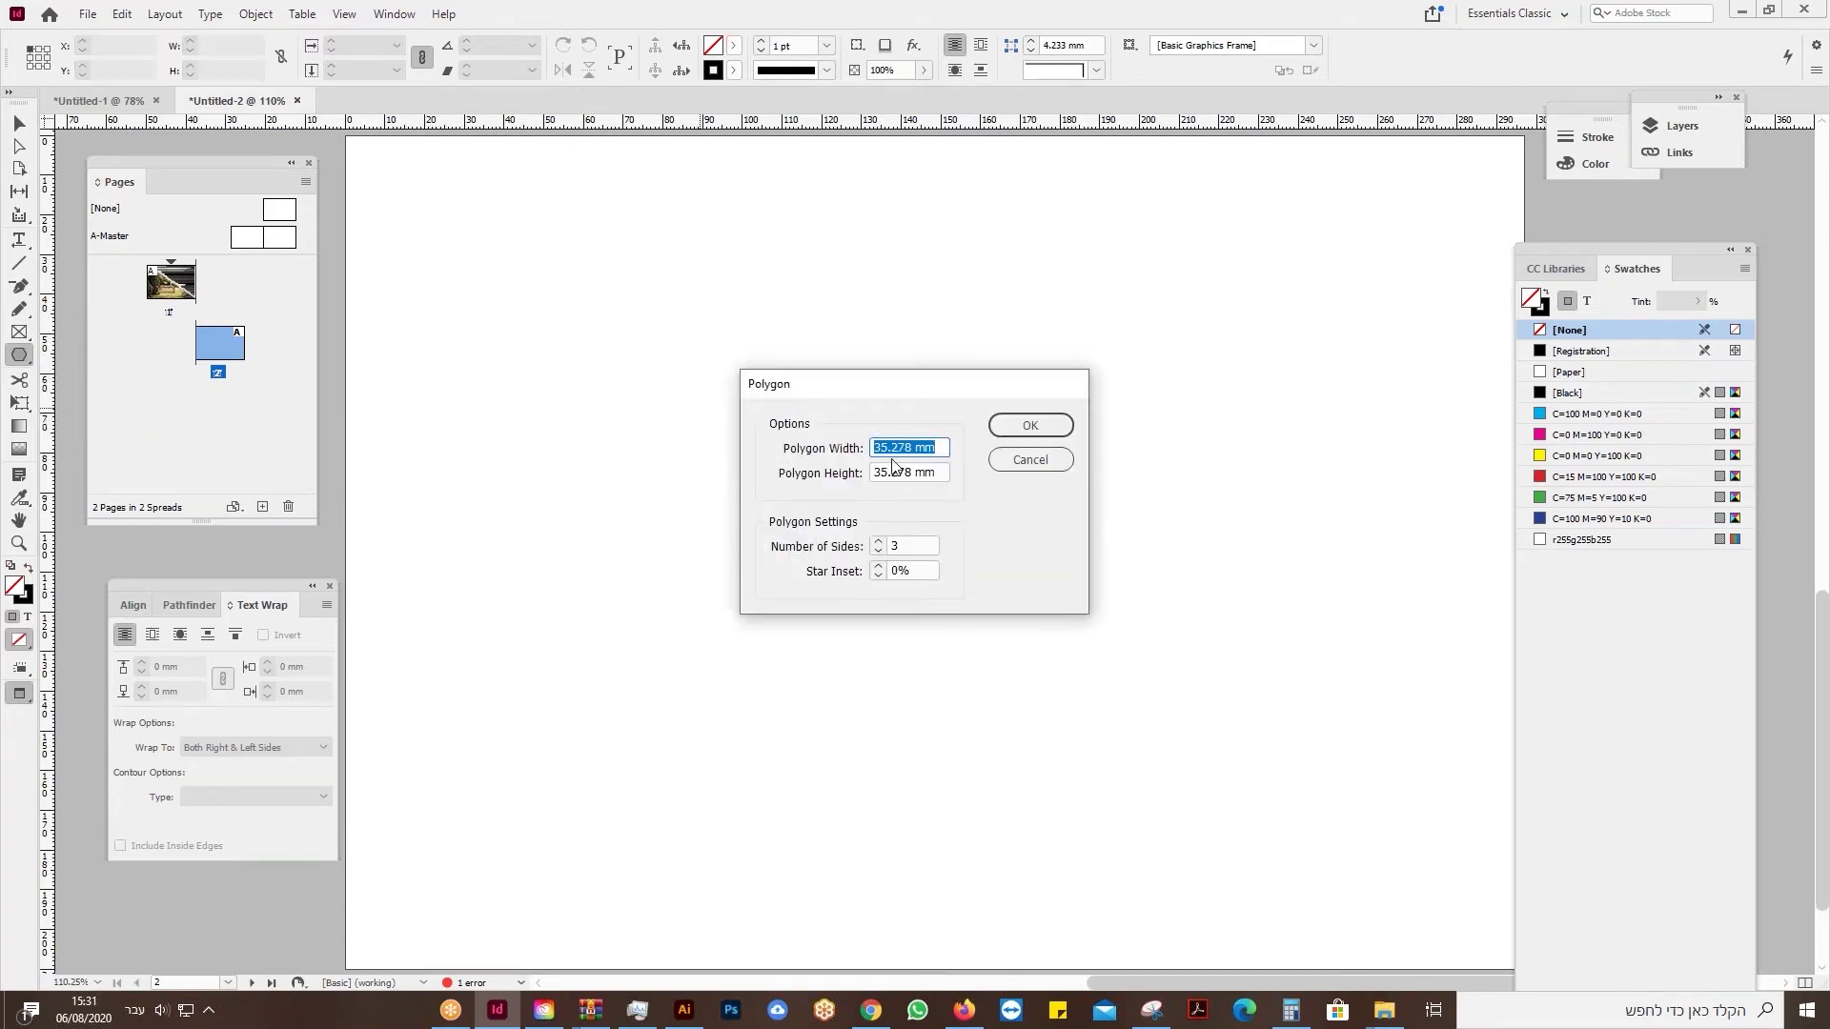
click(1030, 425)
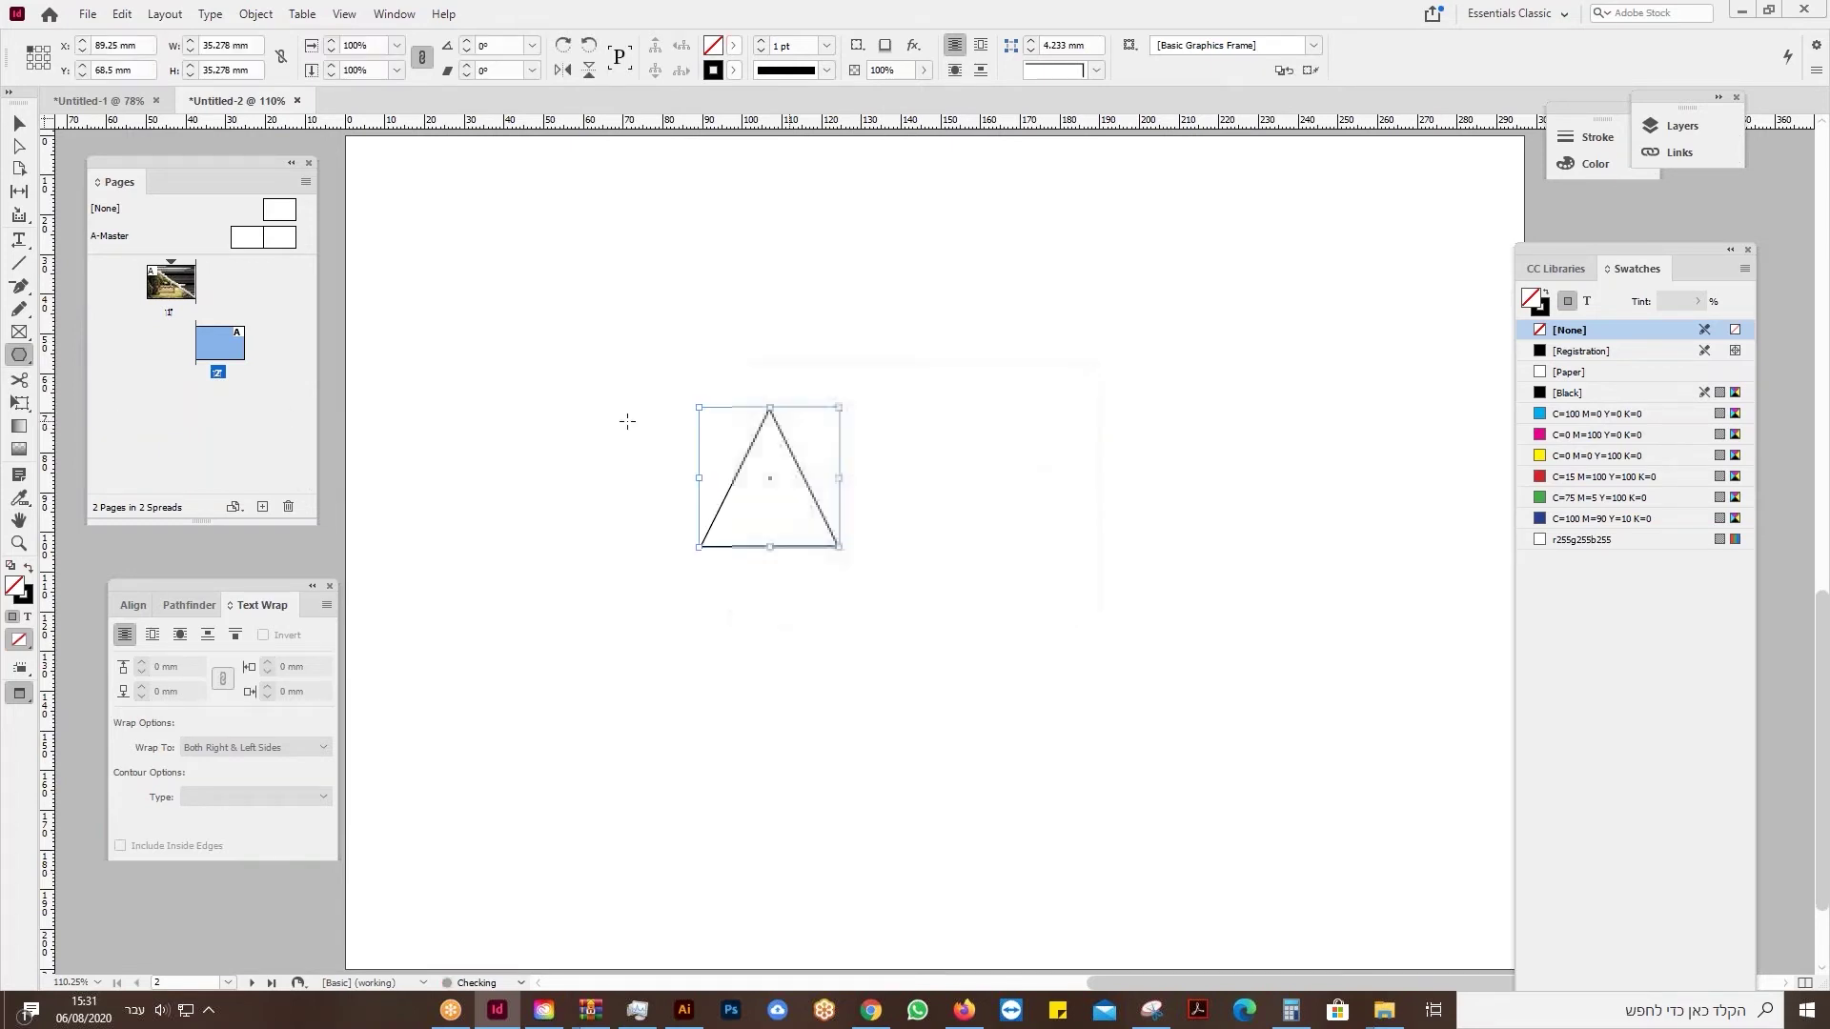
key(ctrl+z)
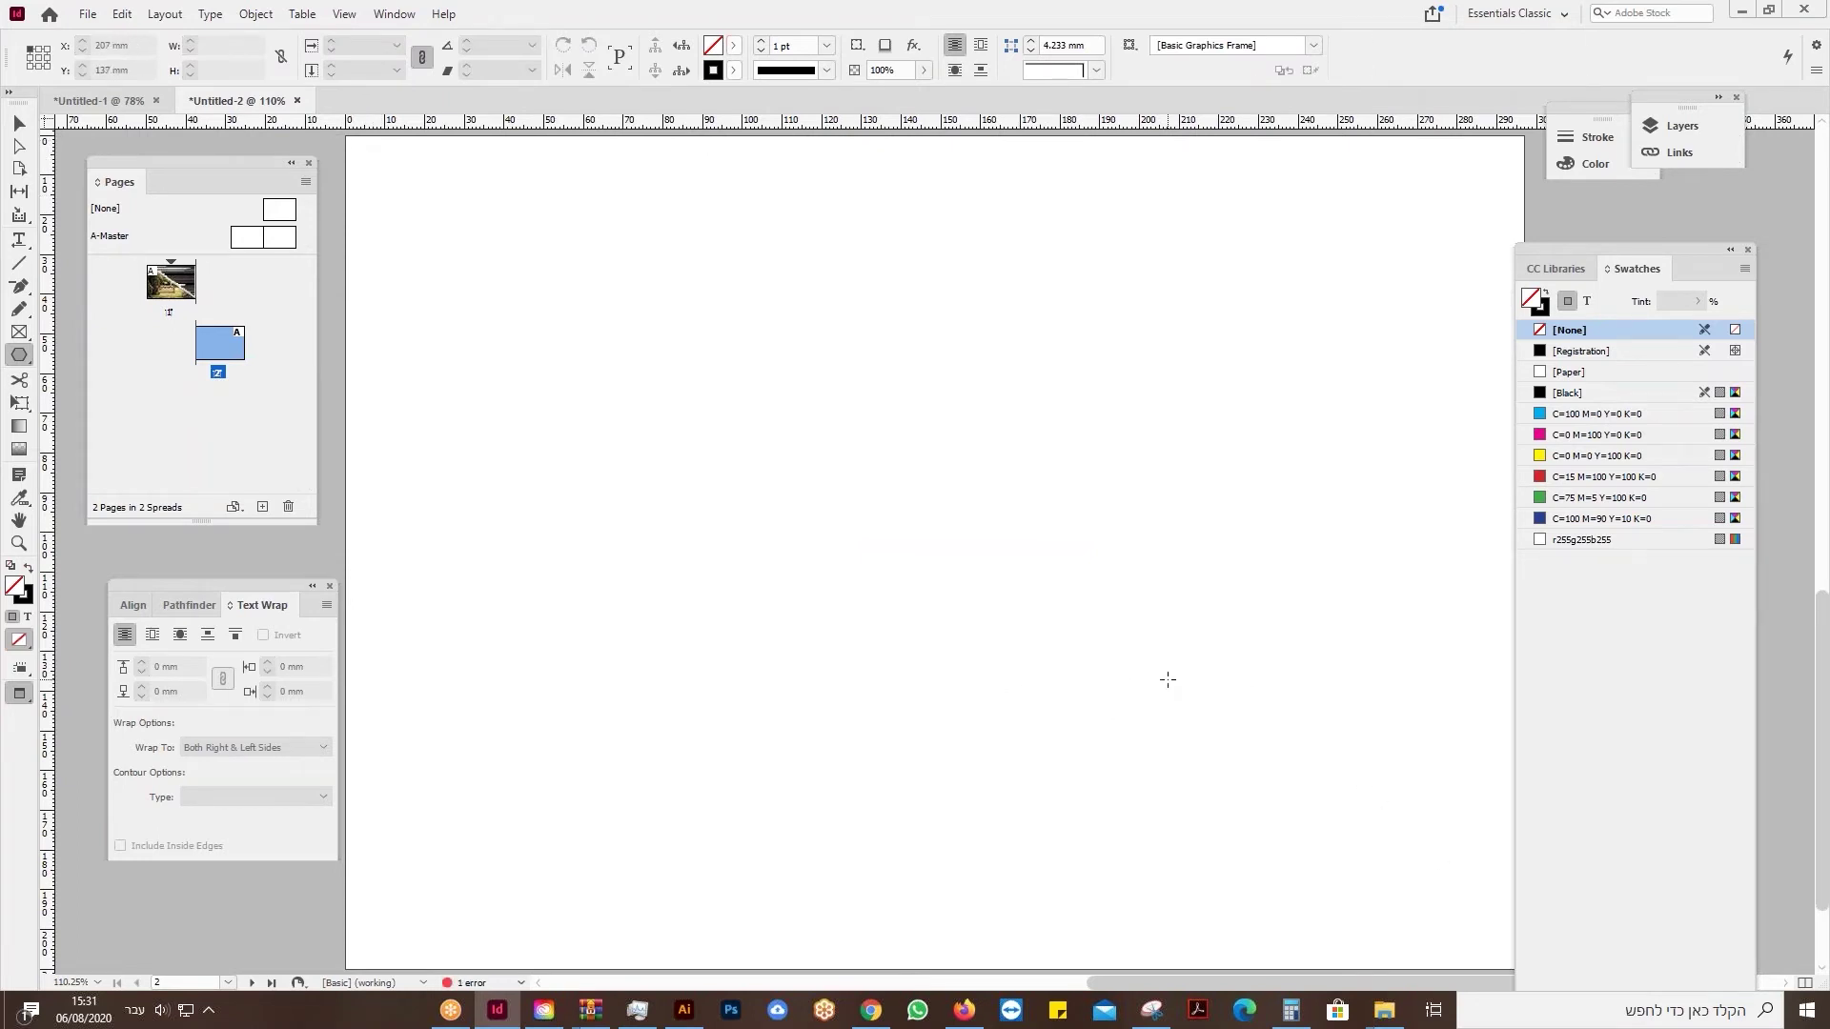
Draw a 297 × 210 mm rectangle covering the page and delete its lower-left corner point to form an upper-right triangle.
drag(1136, 655, 1104, 662)
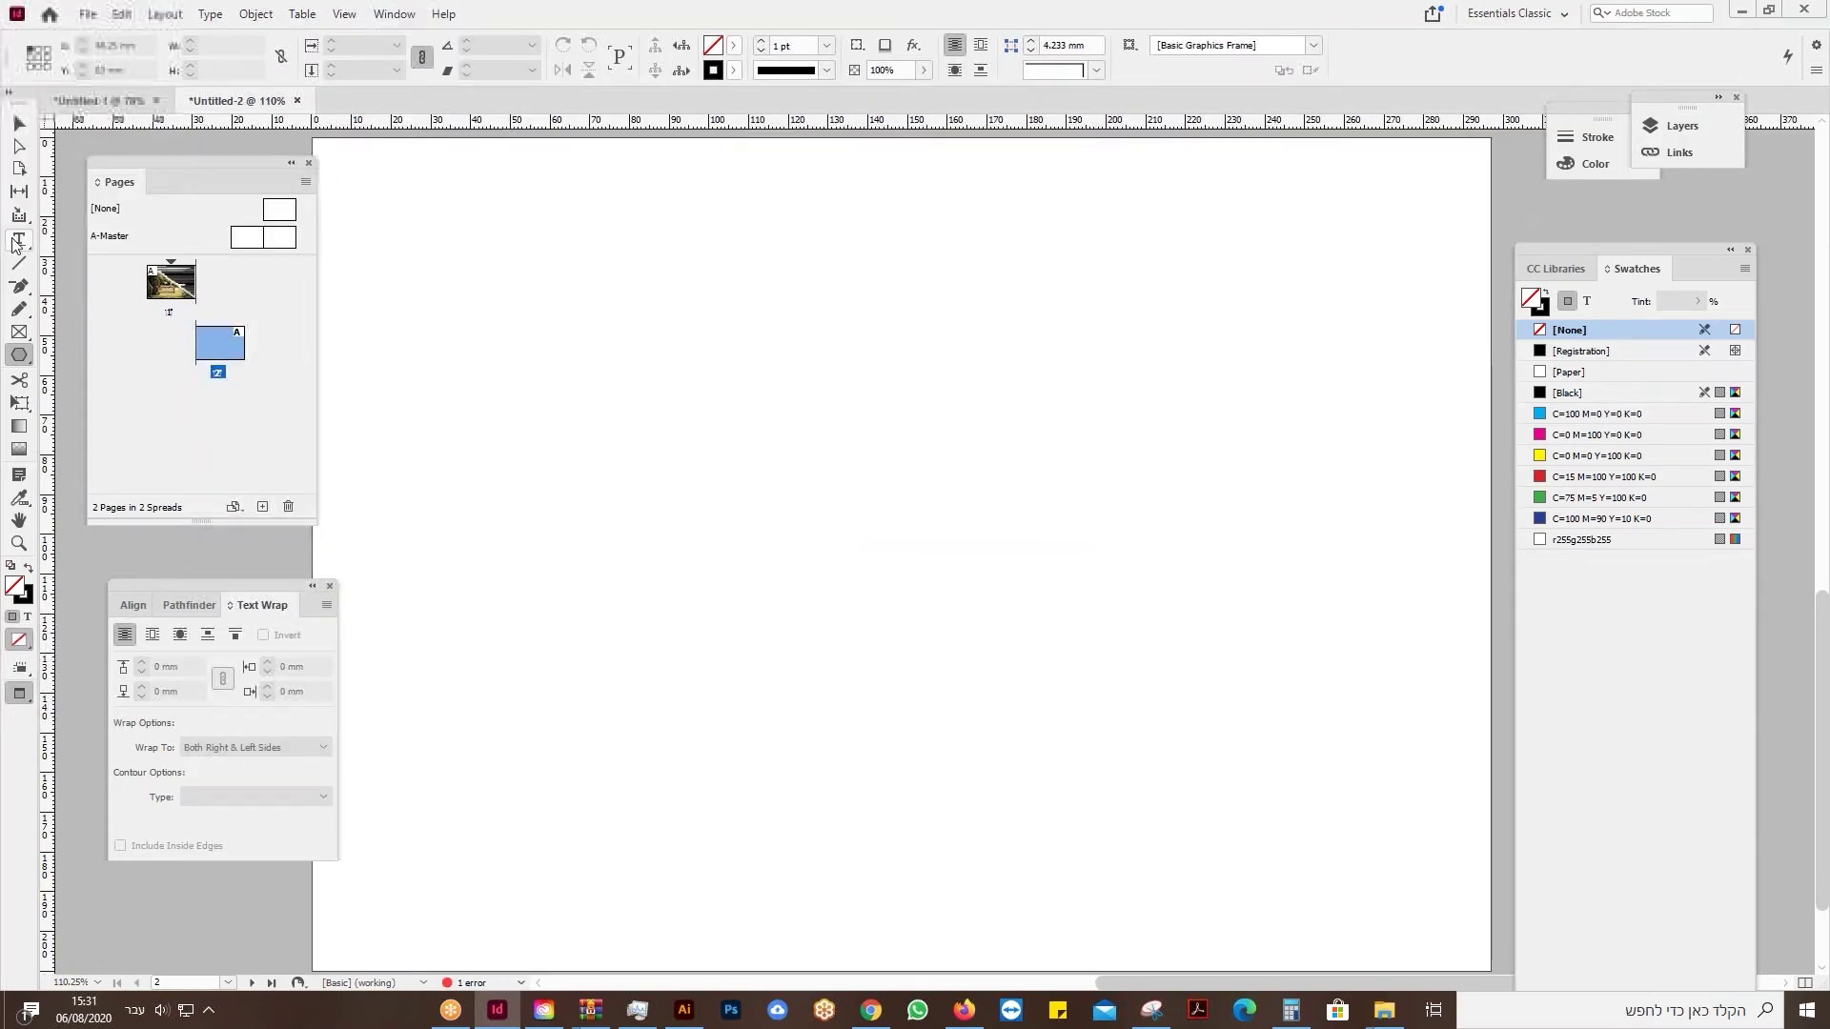
click(19, 355)
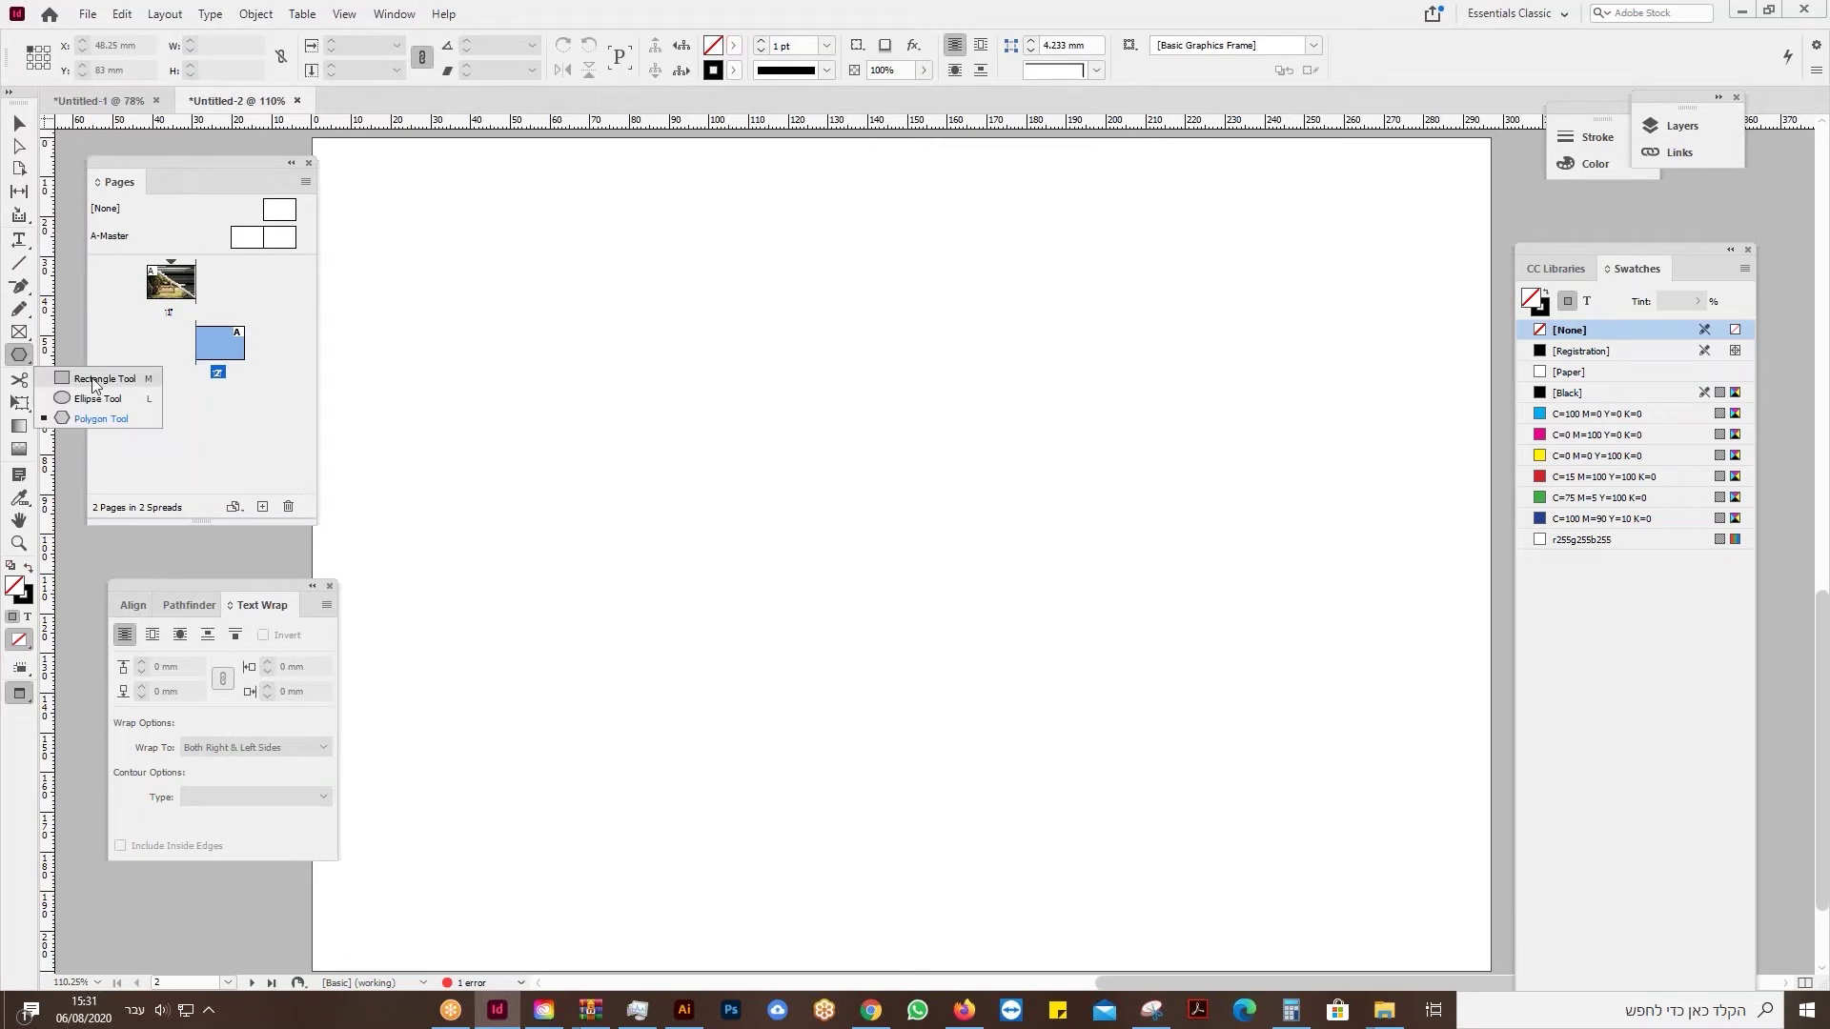
click(96, 379)
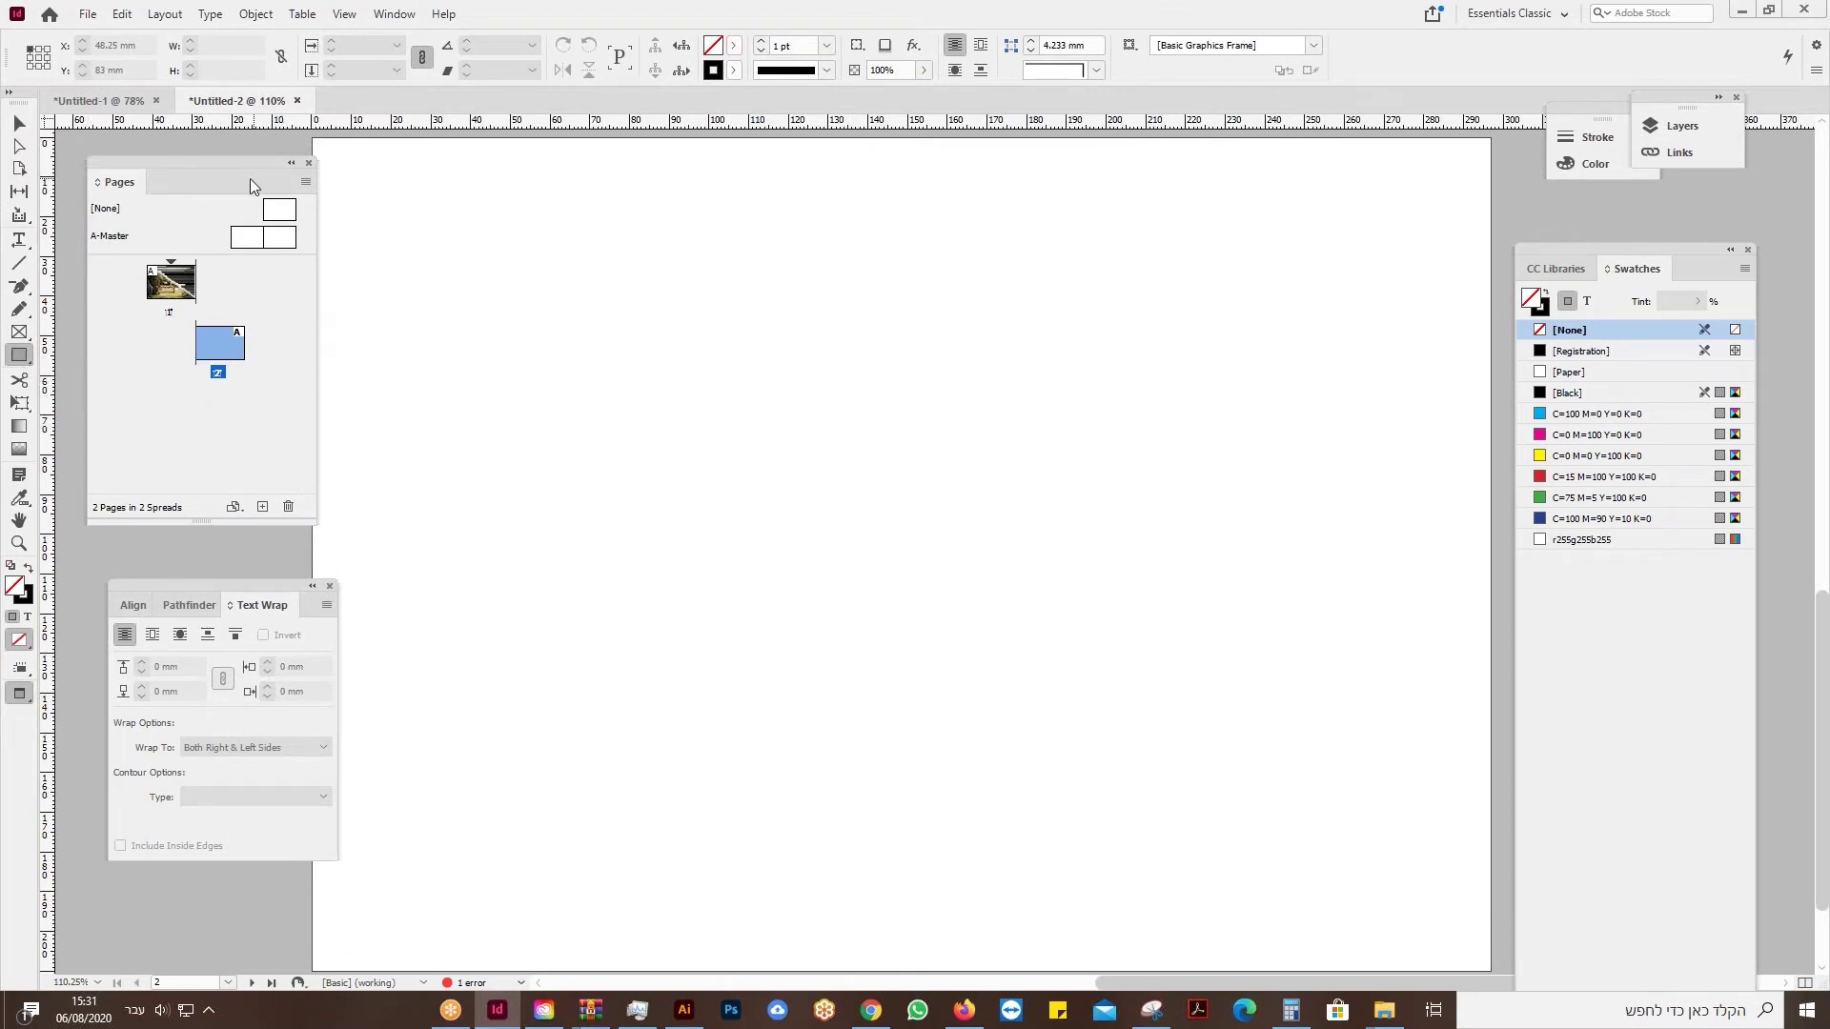
drag(249, 179, 223, 179)
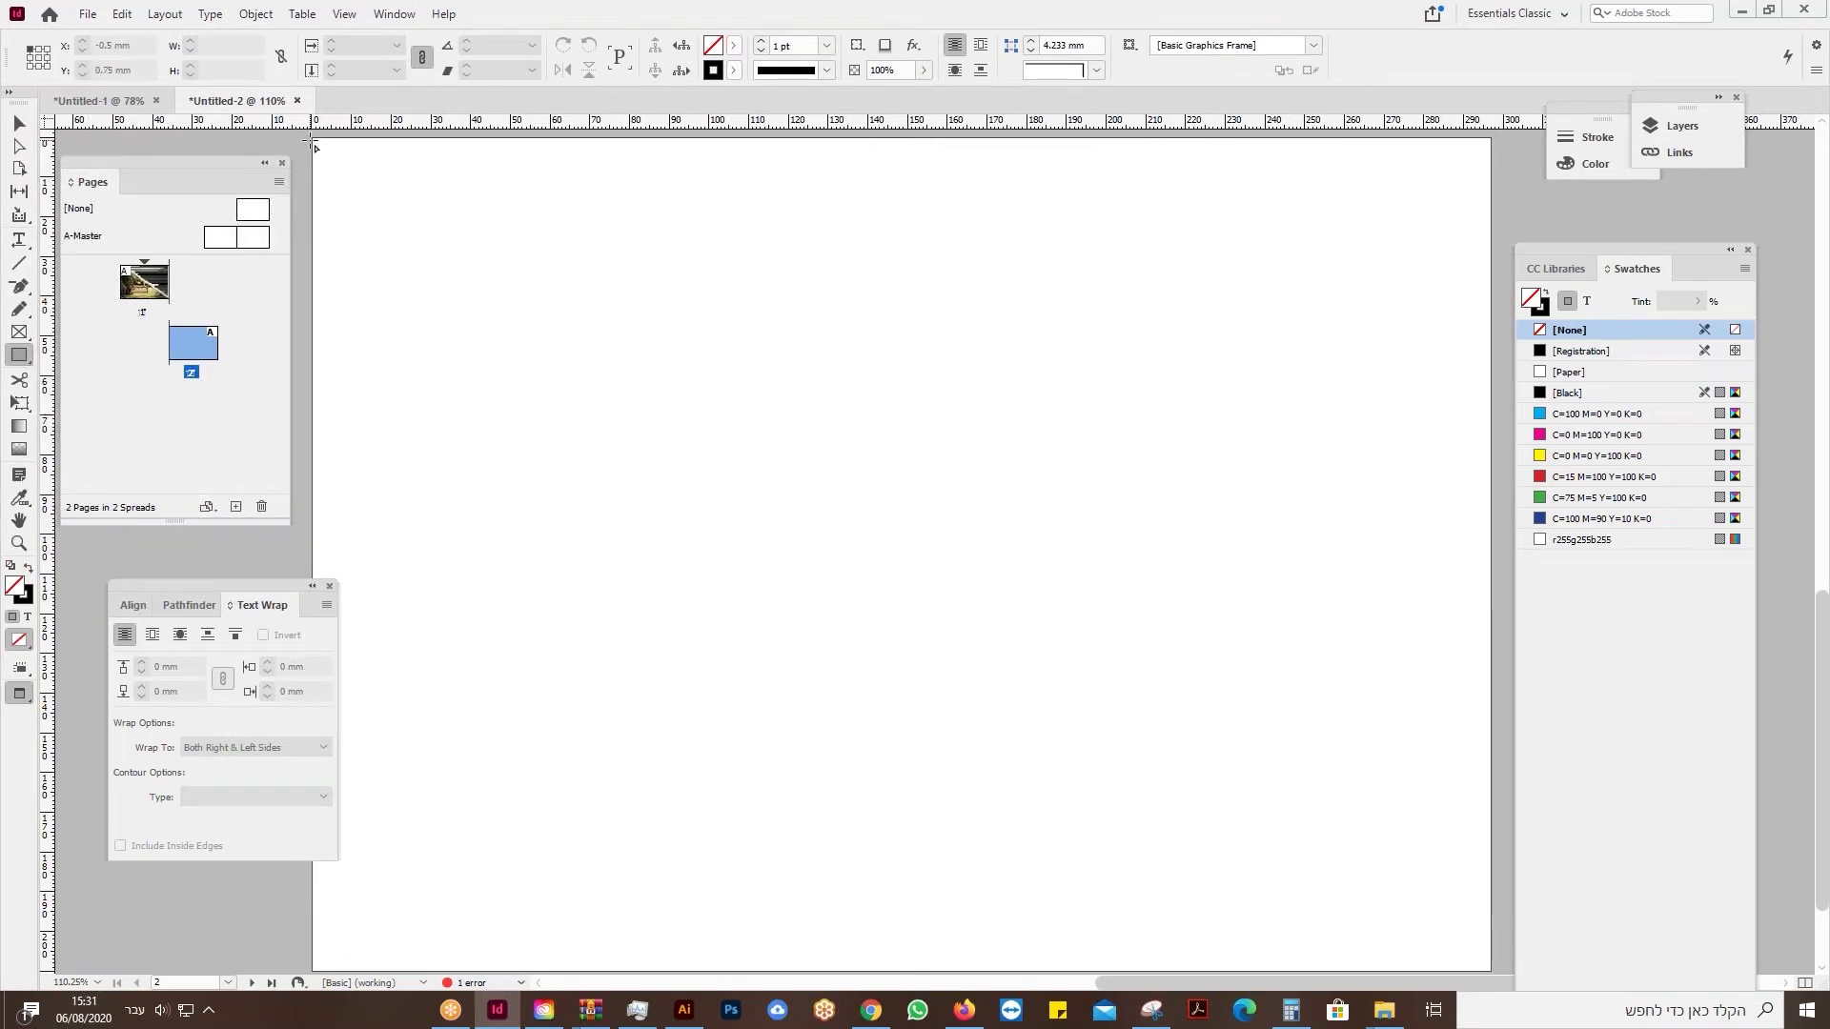
drag(313, 141, 1489, 971)
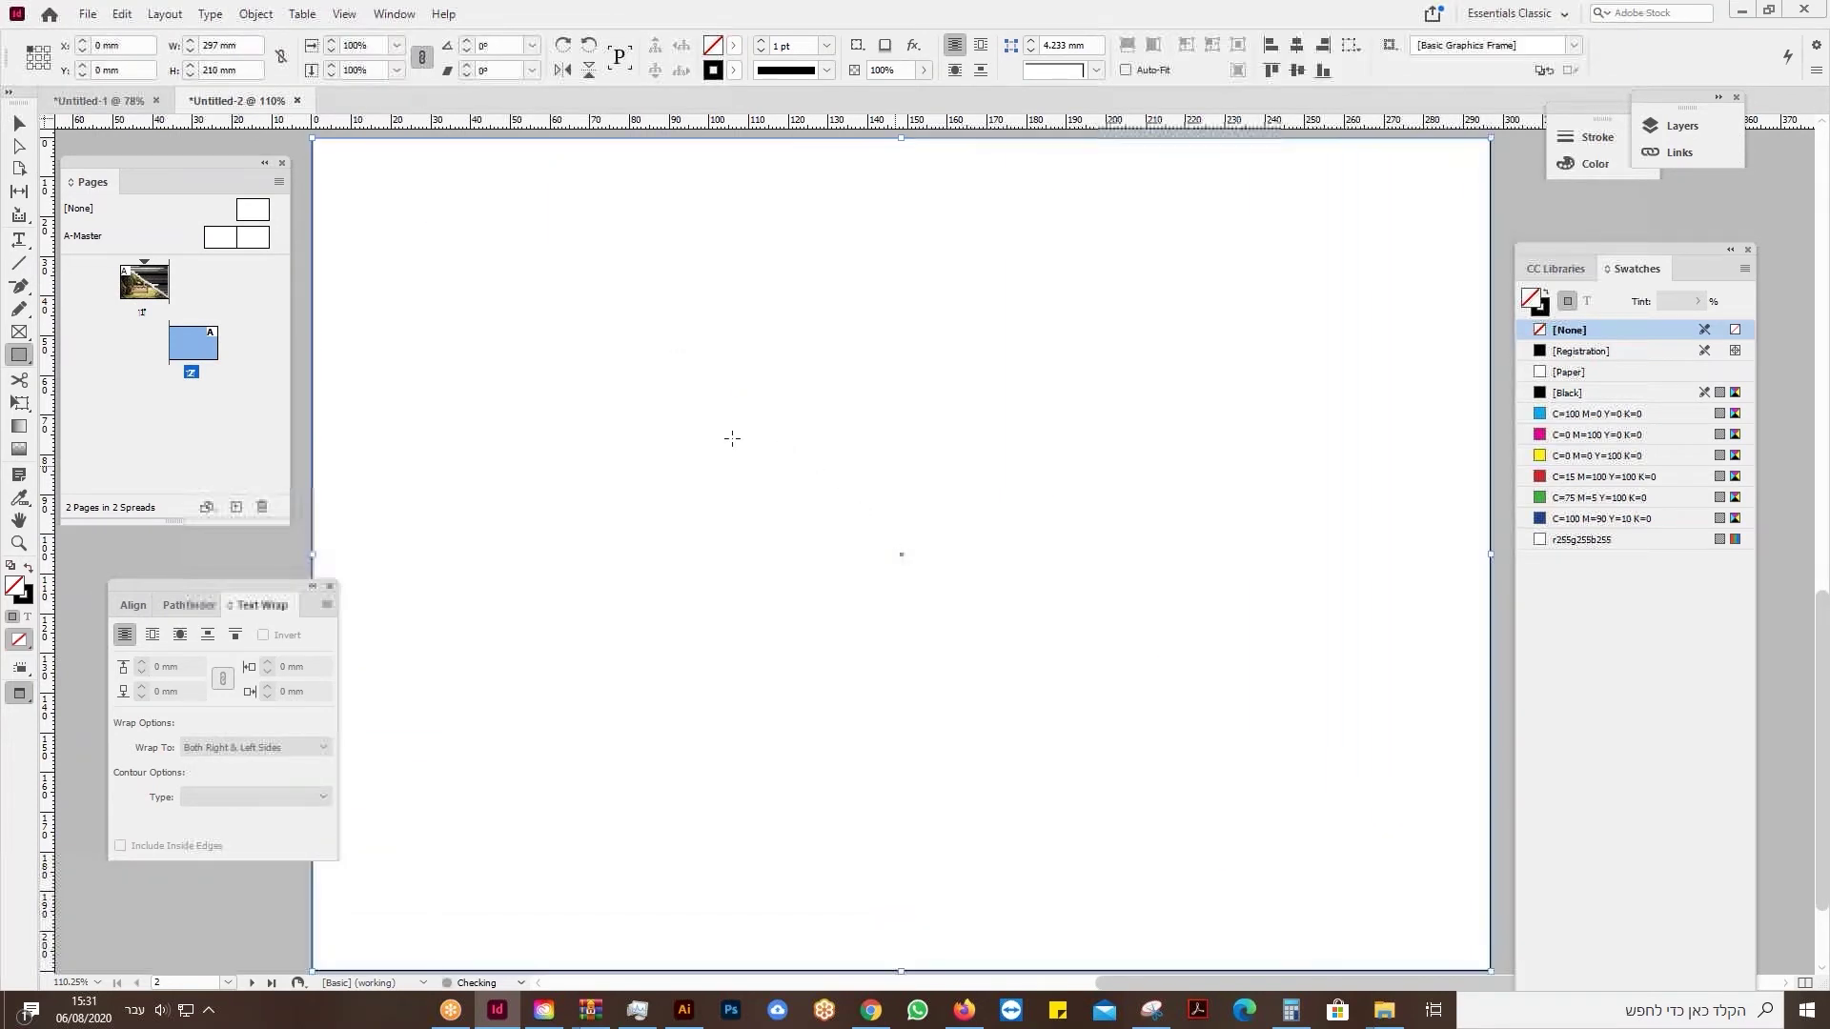
click(18, 289)
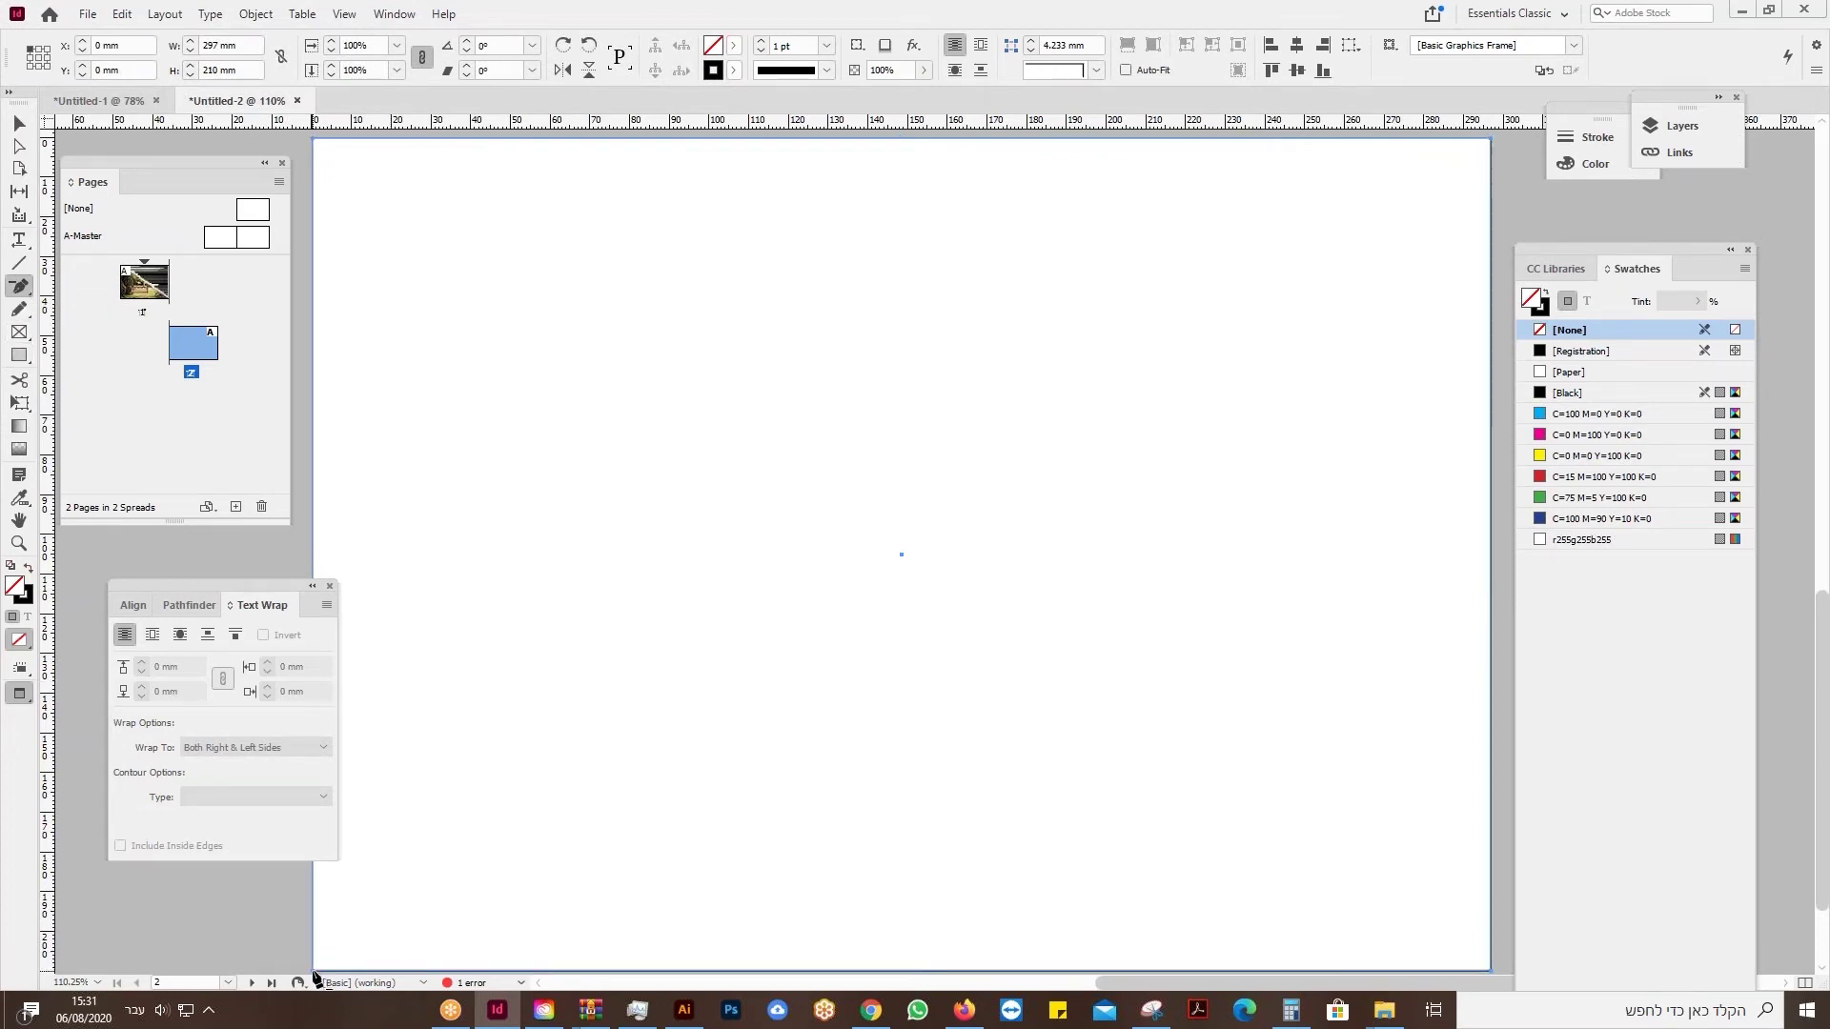
click(313, 971)
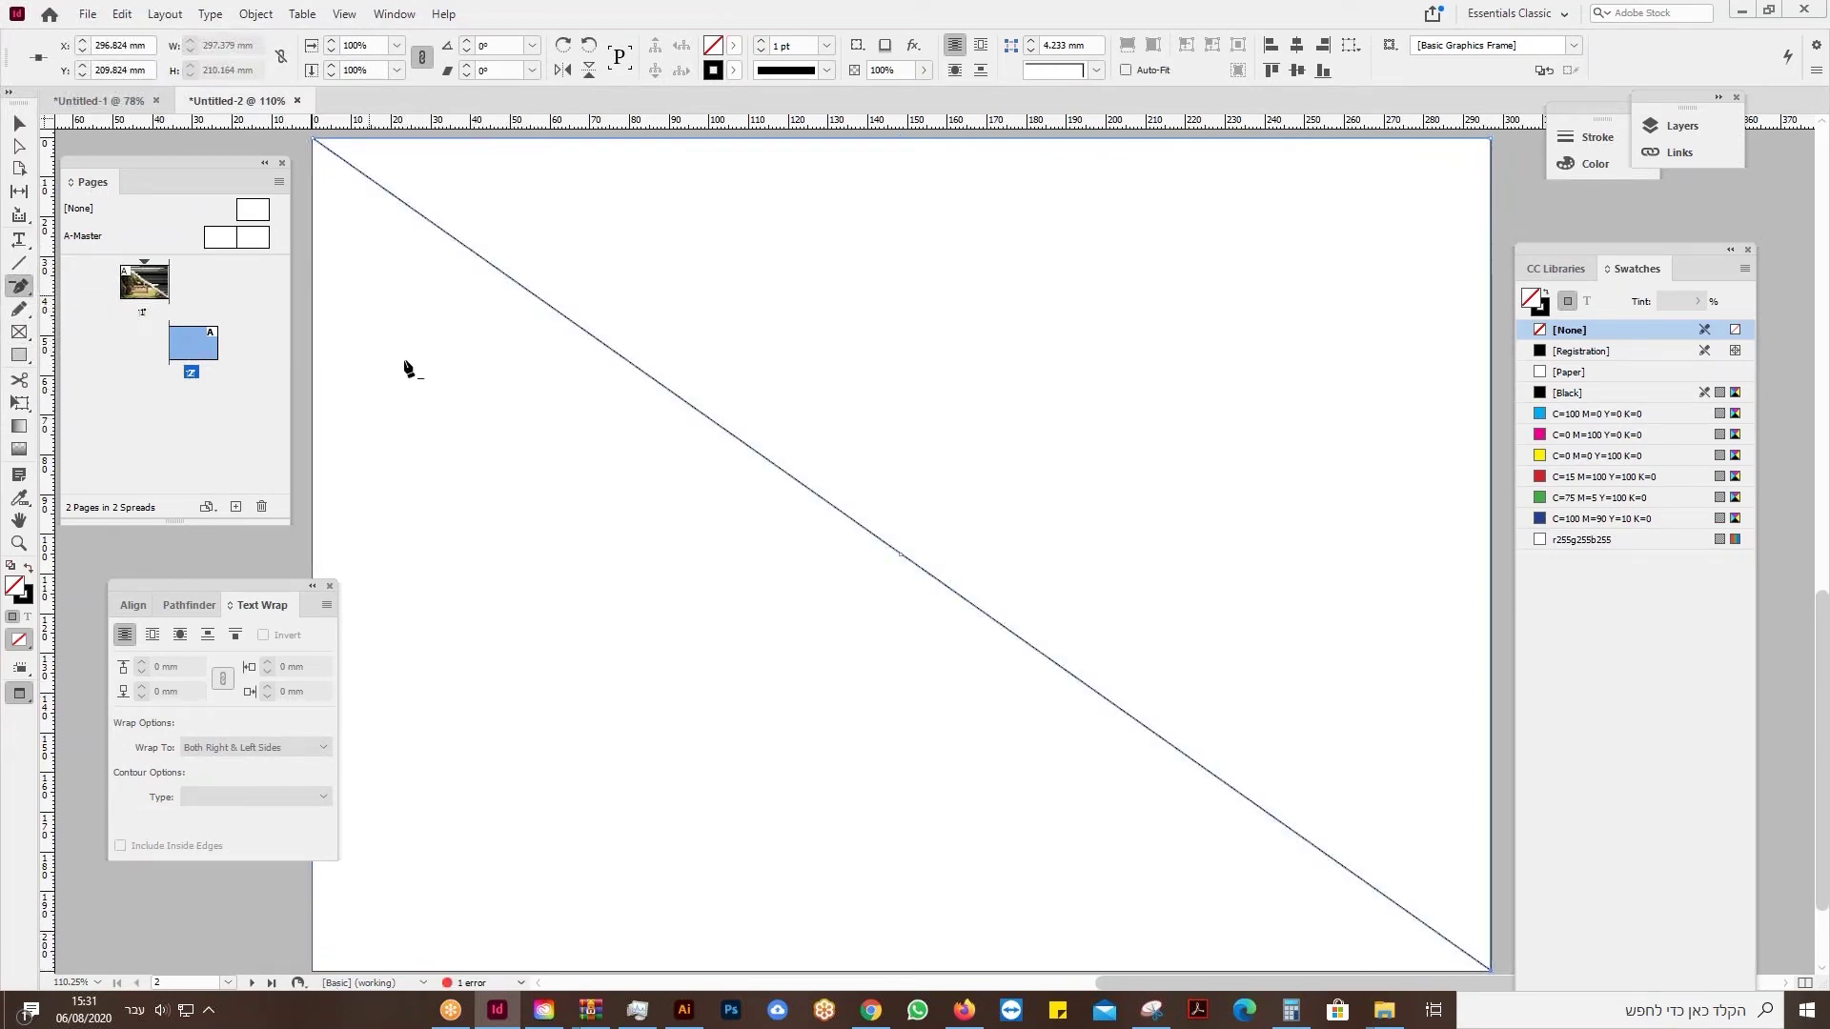
Draw a second 297 × 210 mm rectangle over the page and delete its upper-right corner point to form a lower-left triangle.
click(29, 360)
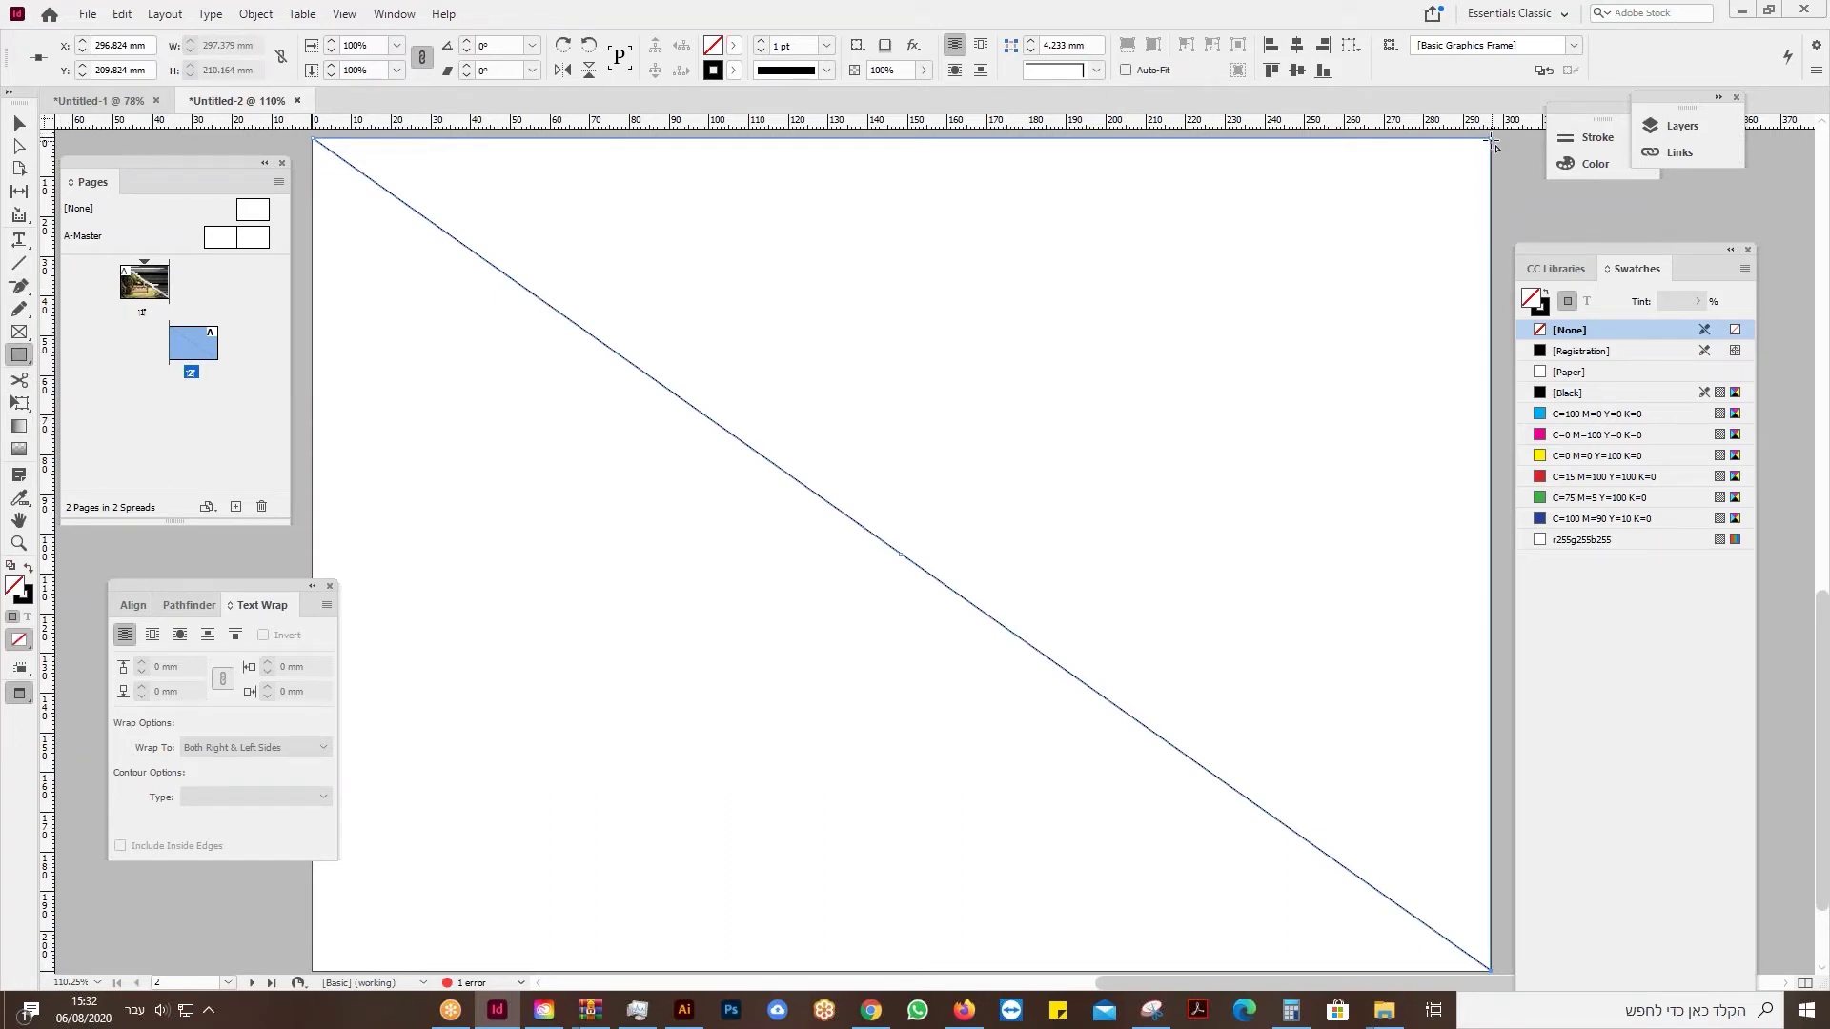
drag(1491, 141, 313, 920)
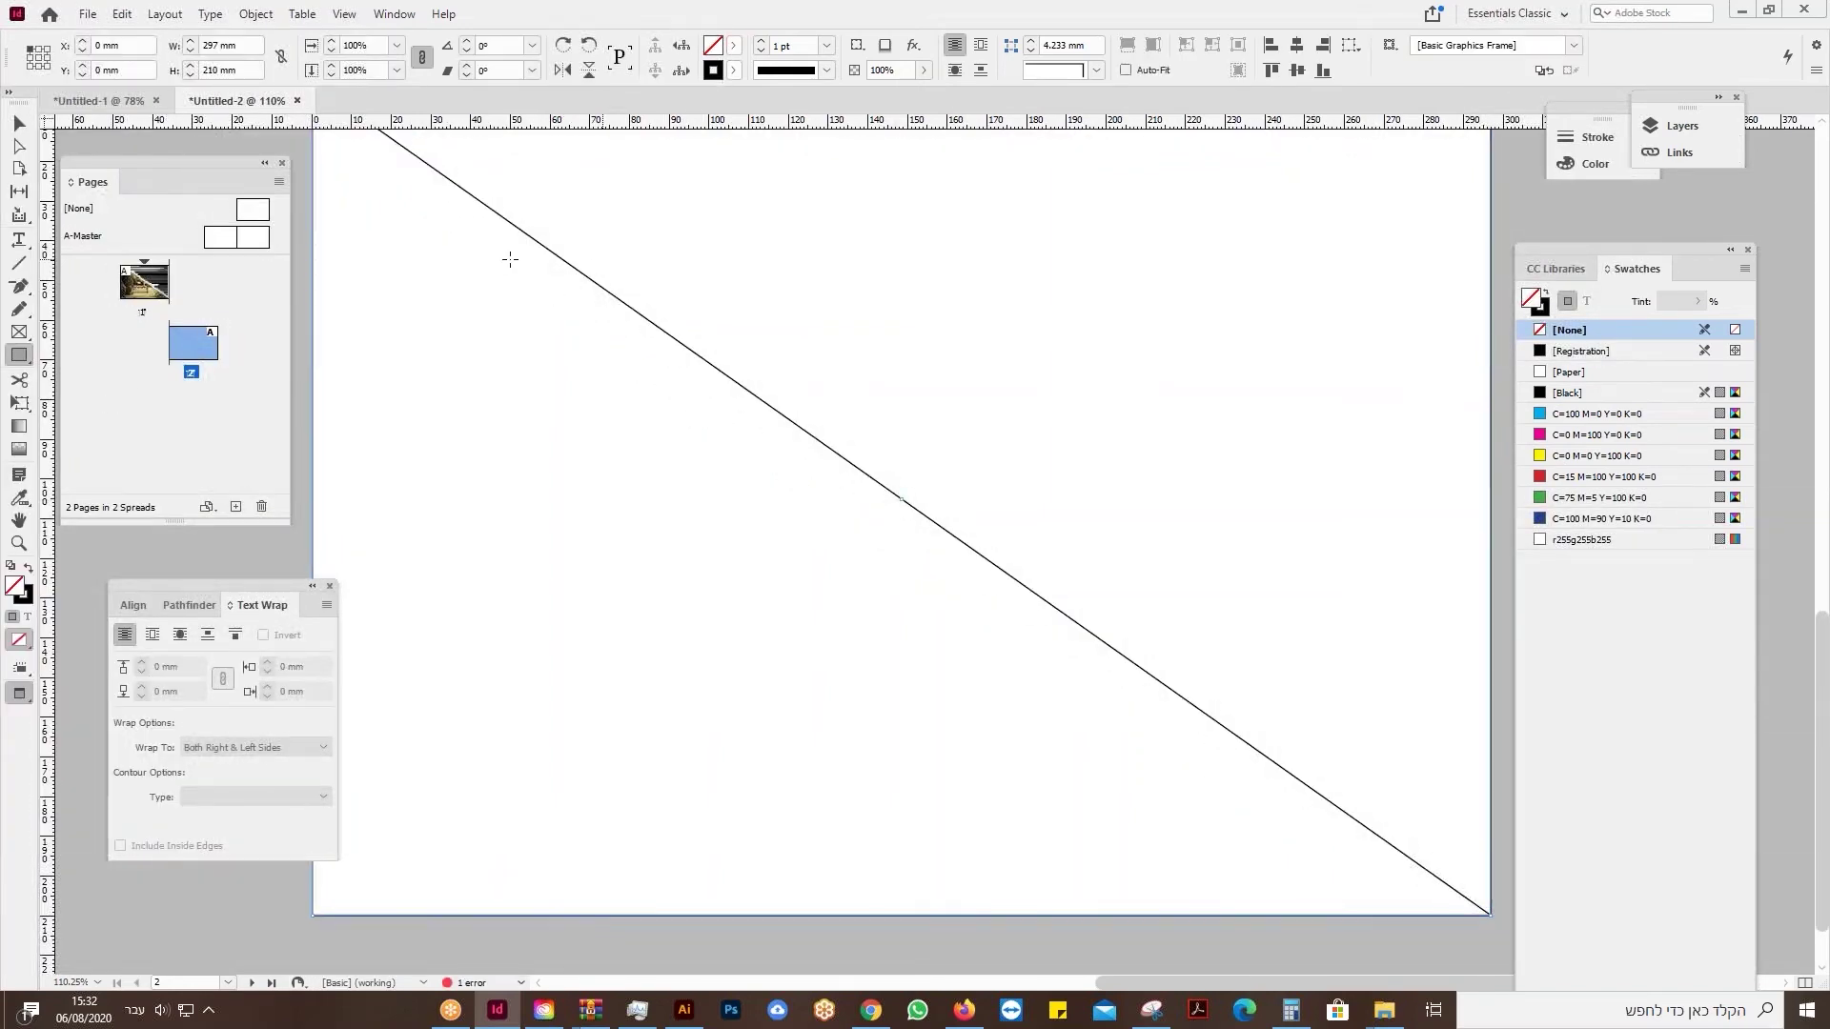
scroll(785, 603, up, 3)
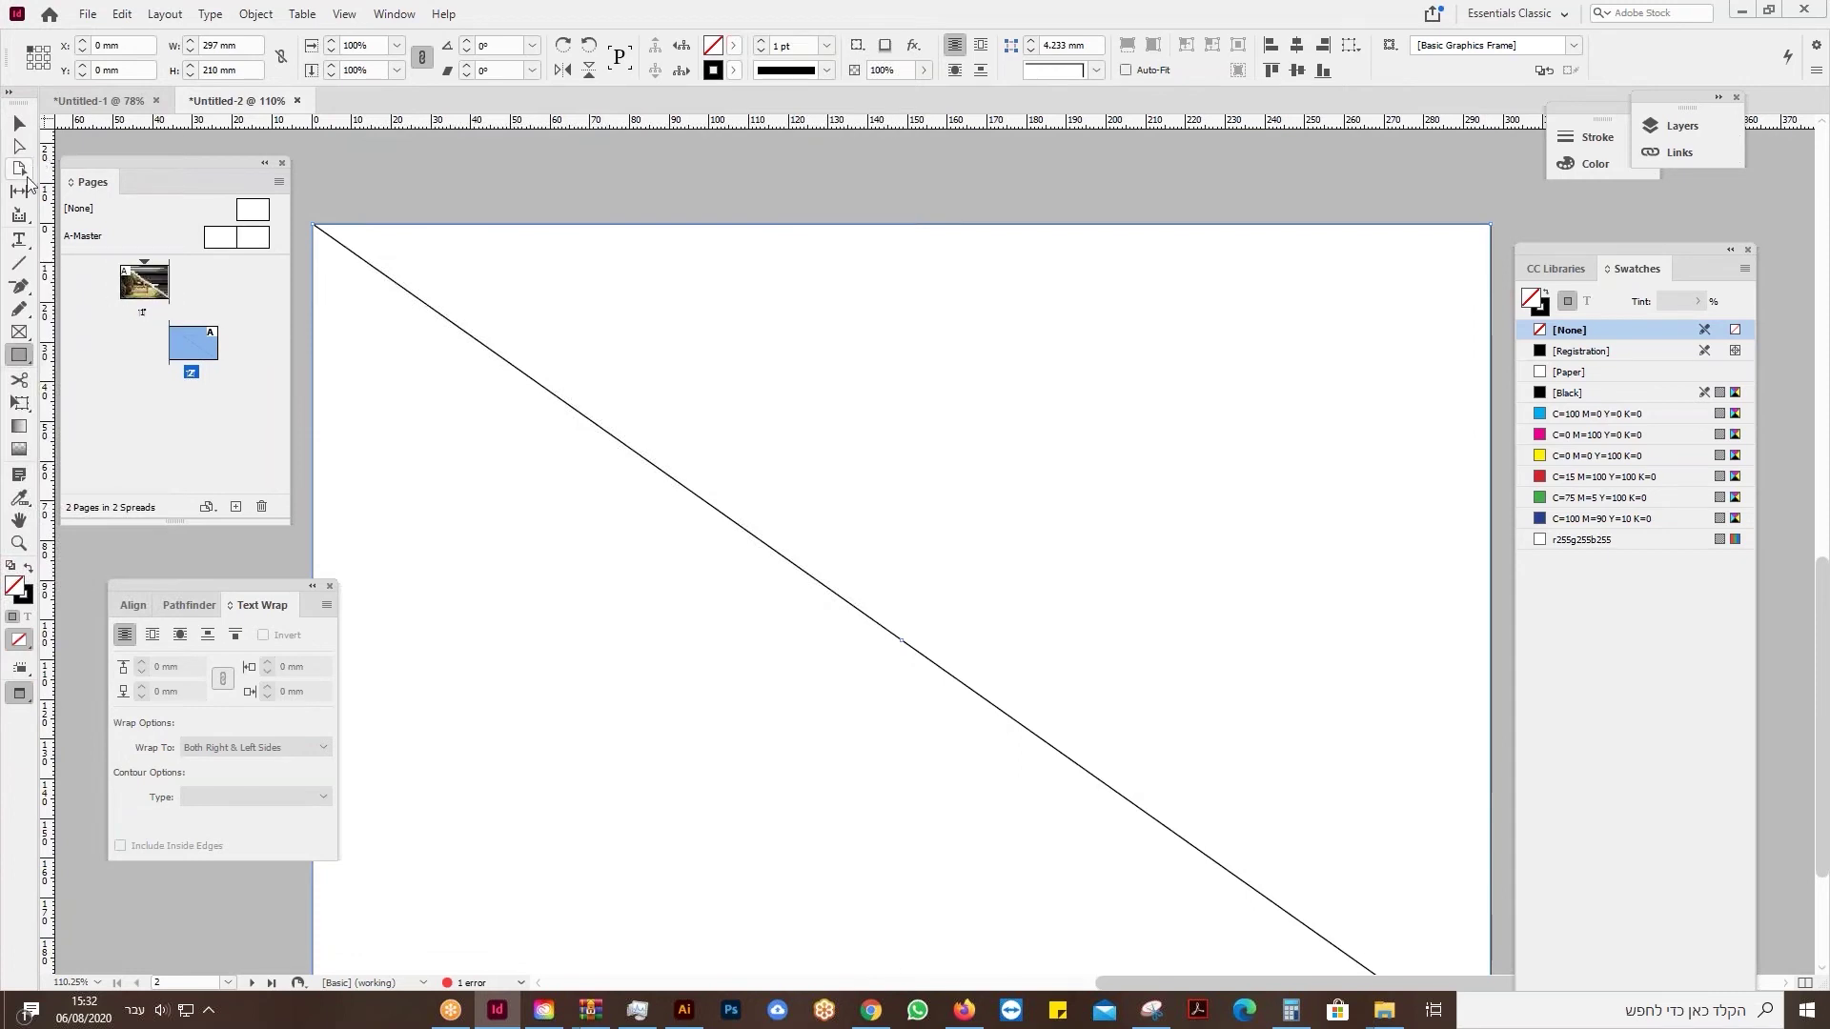
click(19, 285)
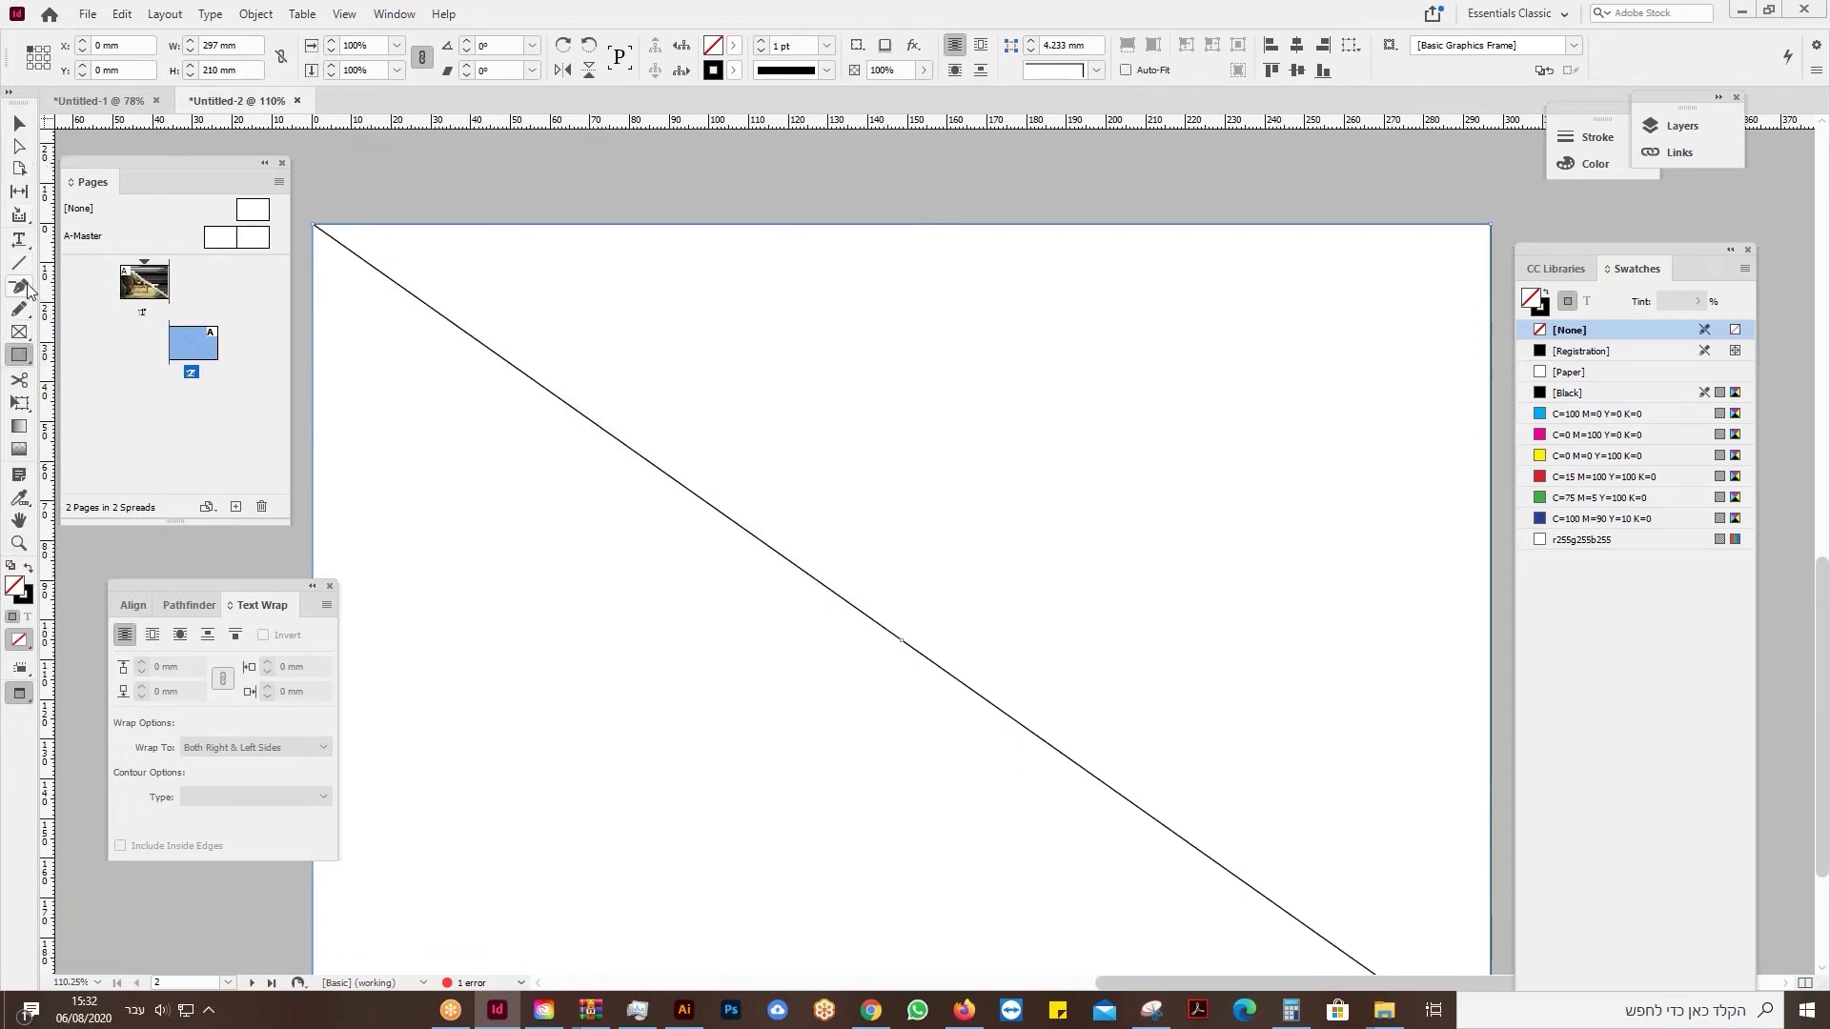
click(1491, 228)
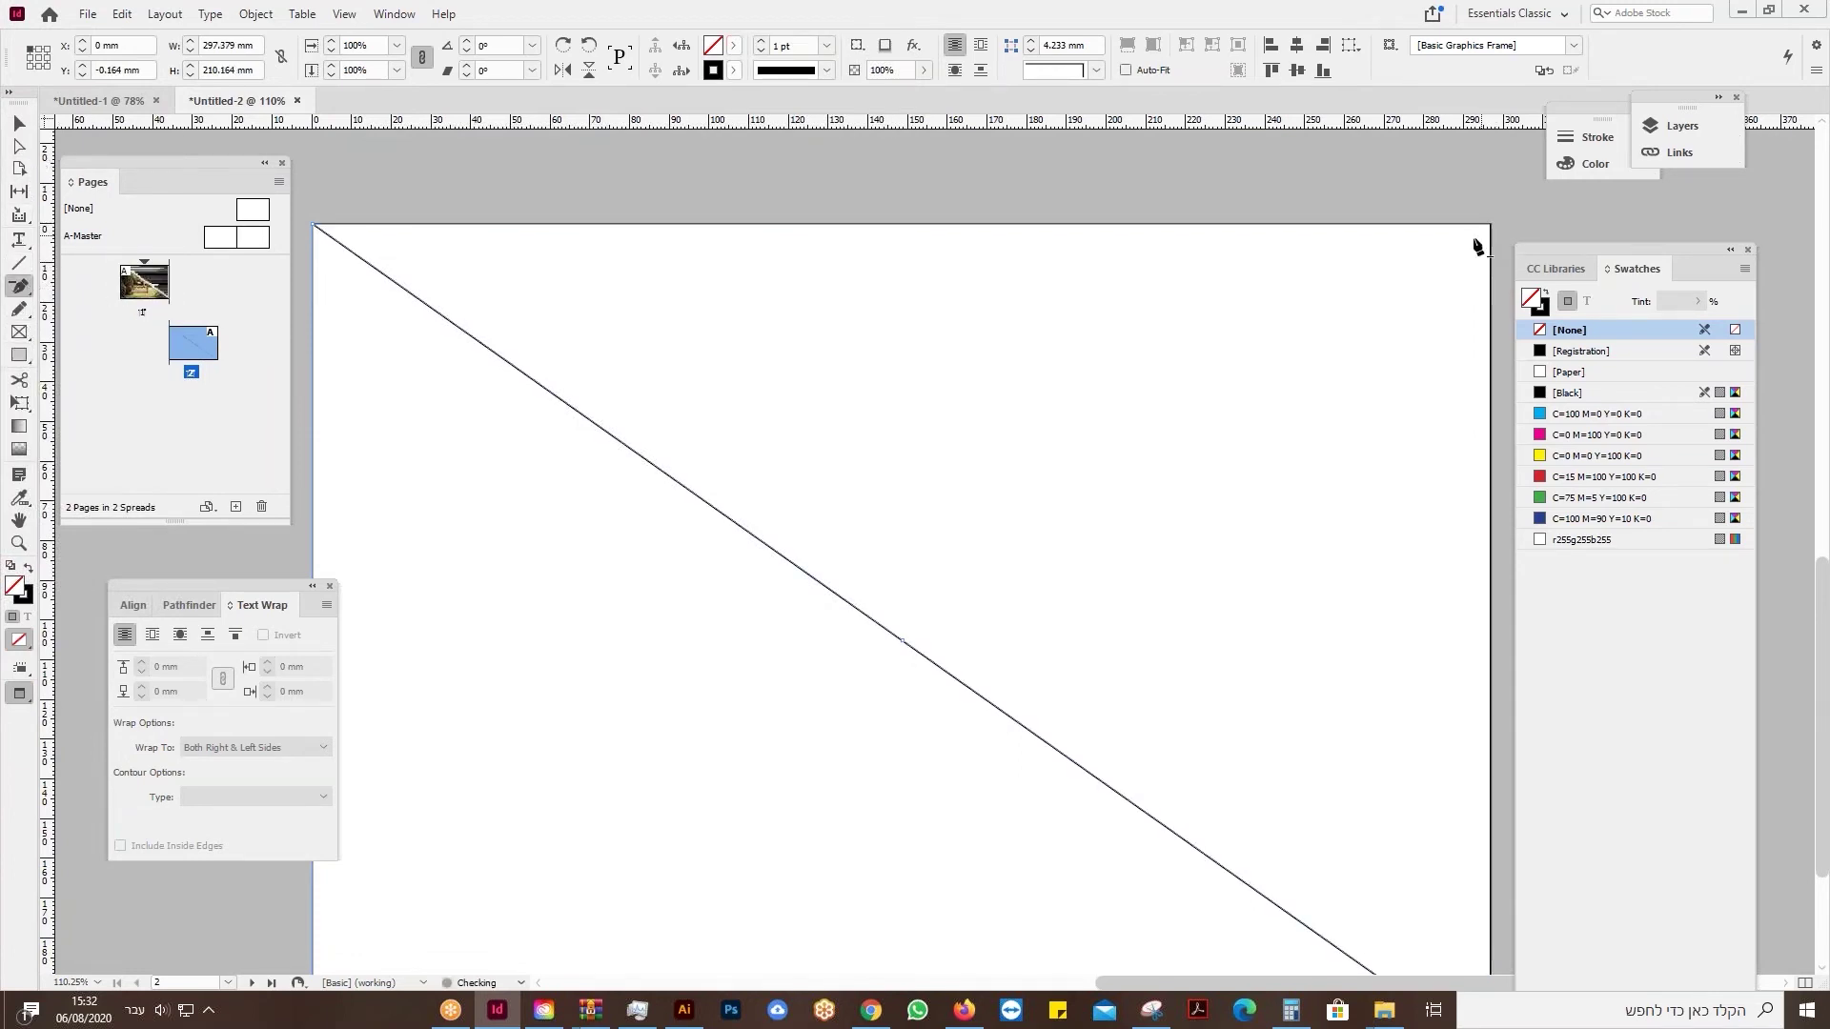
Nudge the lower-left triangle horizontally to X -0.25 mm so its diagonal edge meets the other triangle.
scroll(760, 533, down, 3)
scroll(759, 537, down, 1)
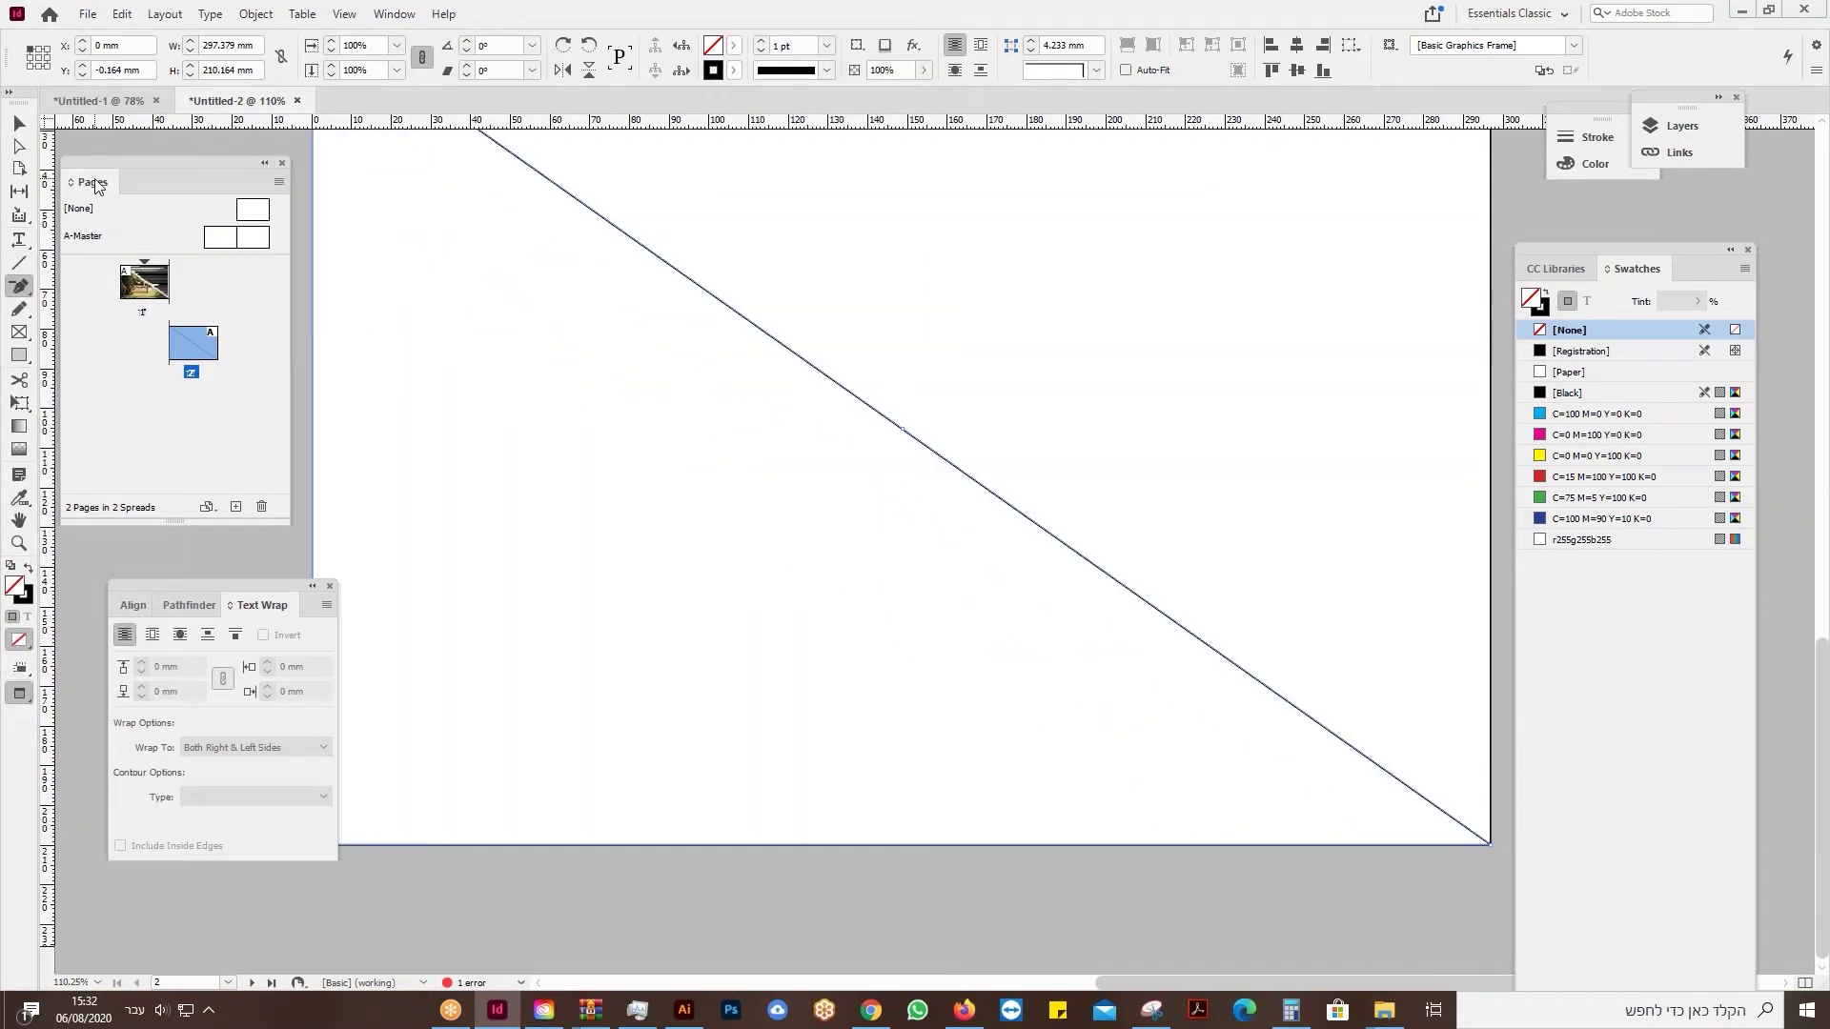
scroll(352, 396, up, 2)
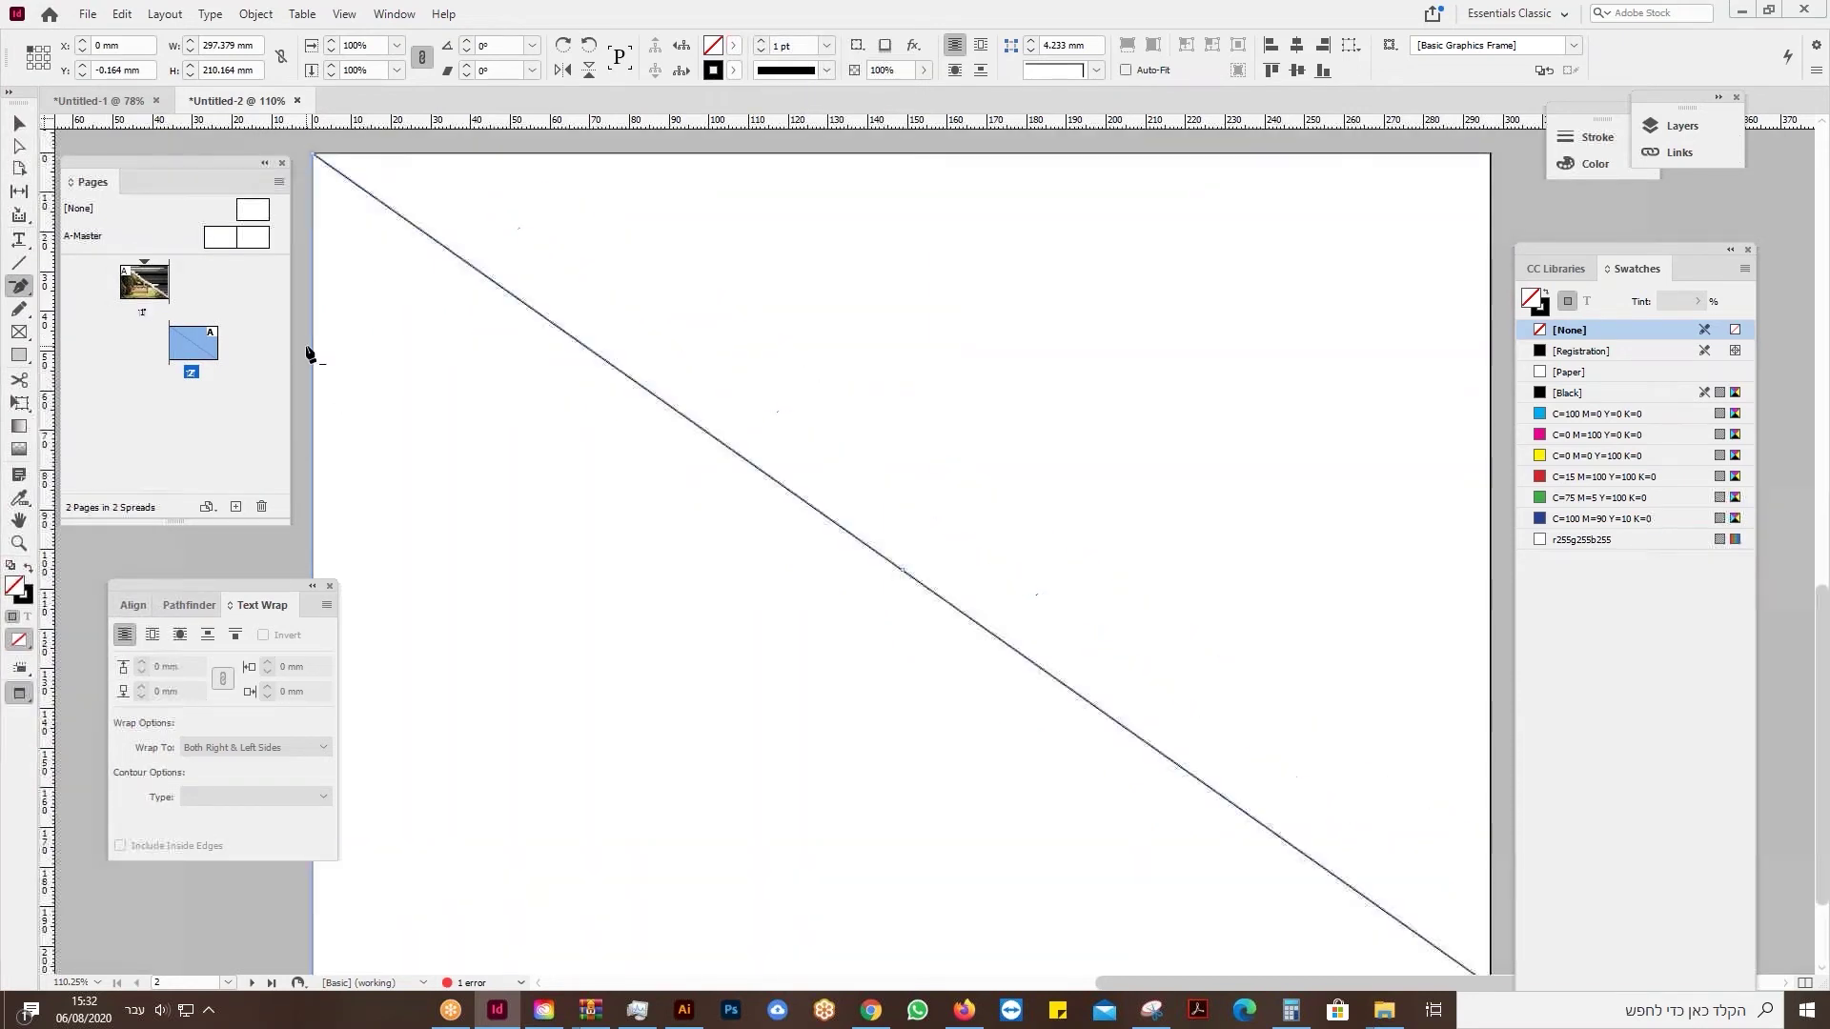
click(18, 123)
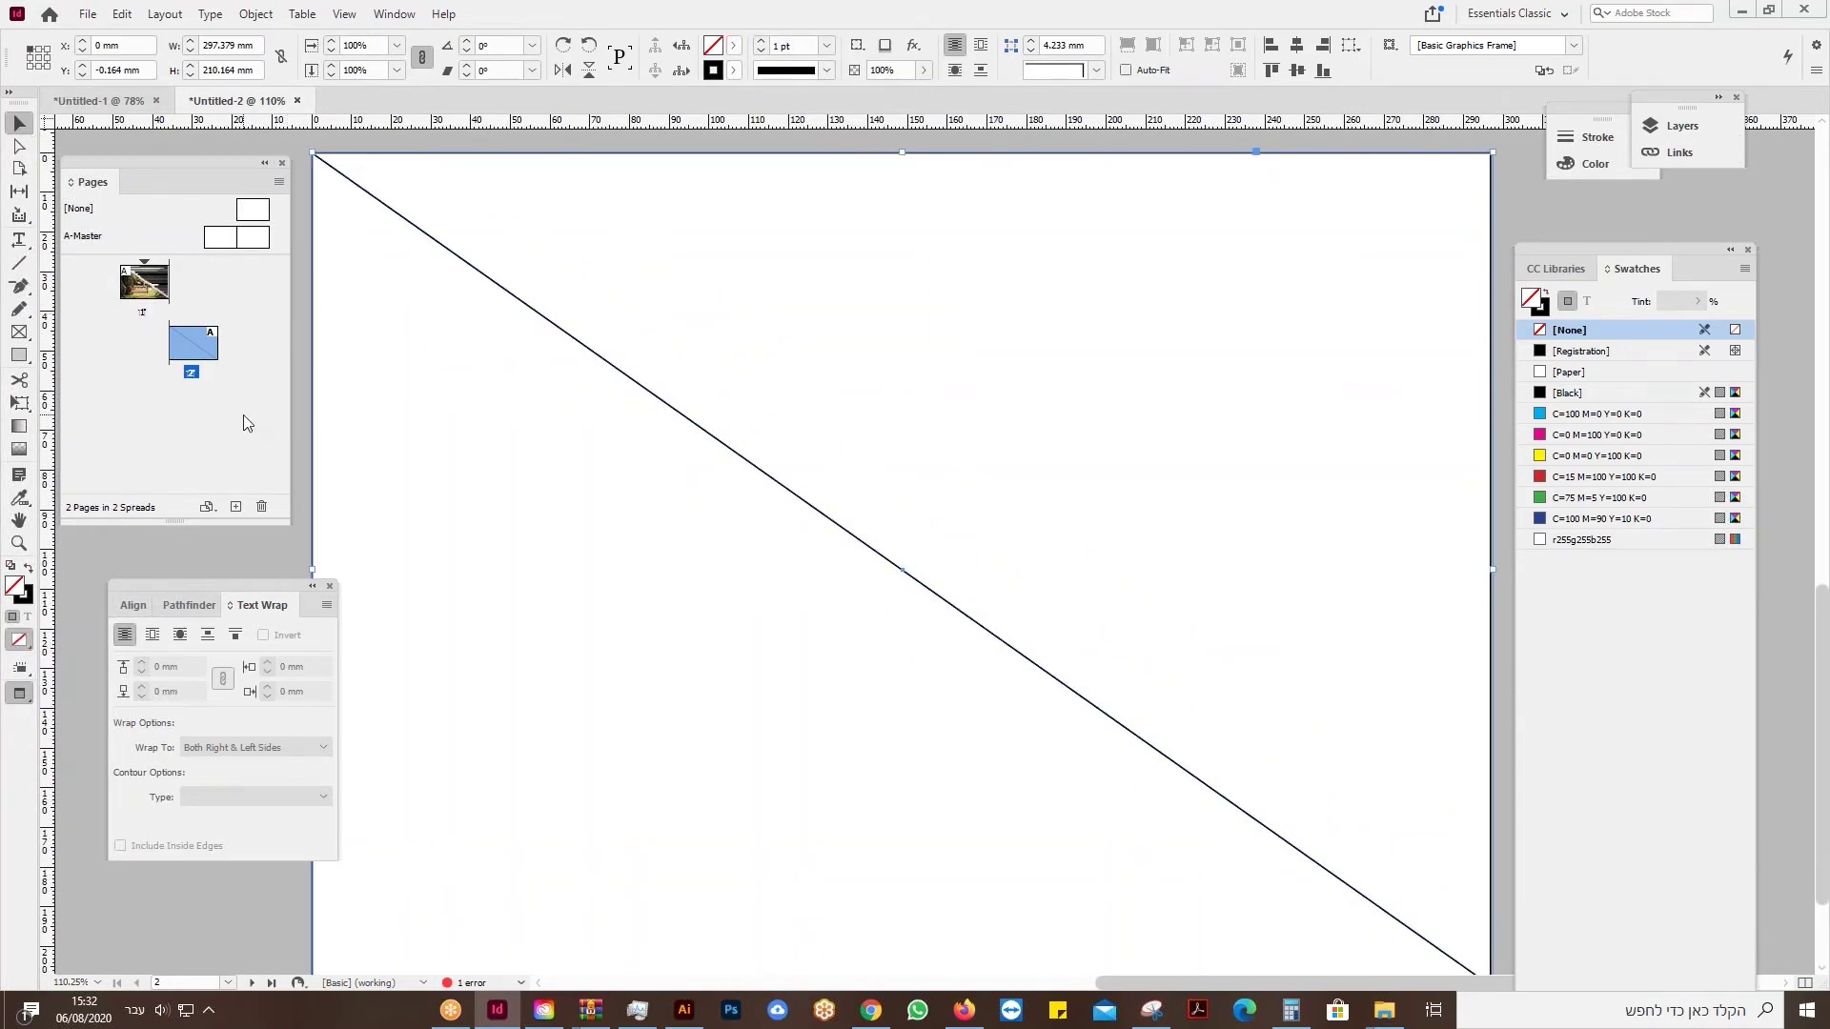
key(alt+Left)
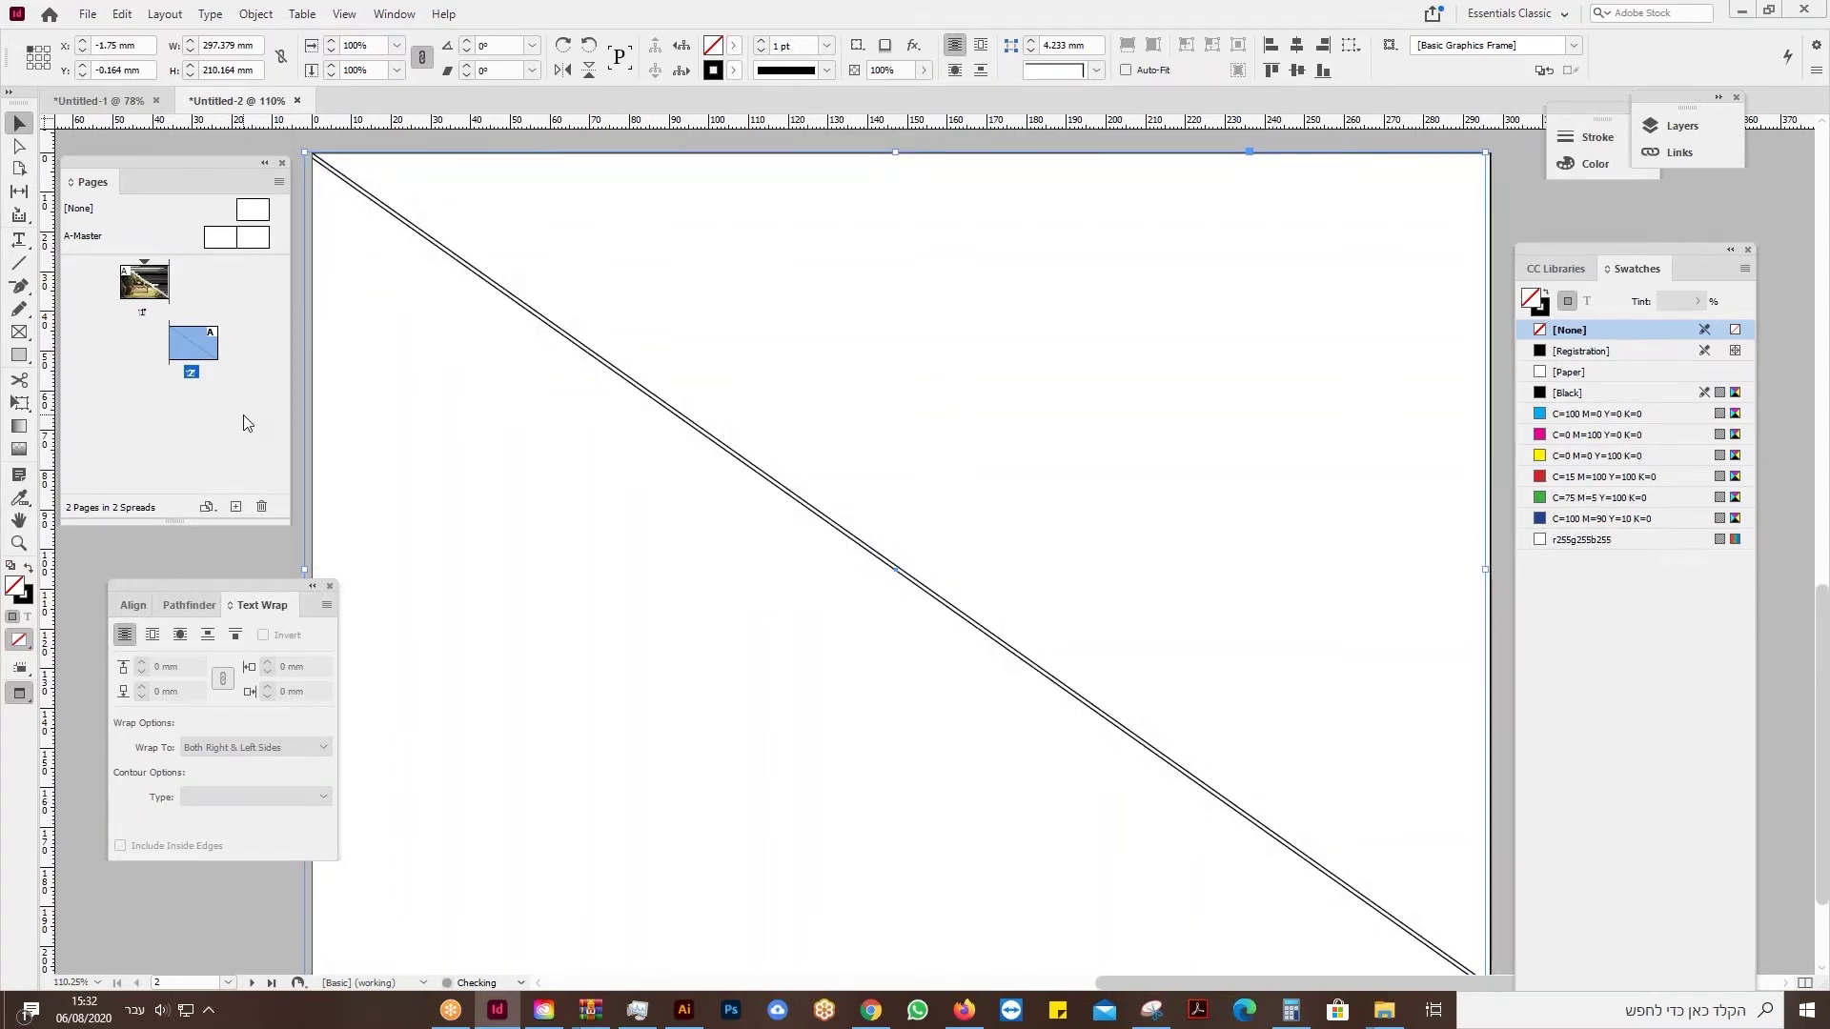
key(Right)
key(Right)
key(Right)
key(Right)
key(Right)
key(Right)
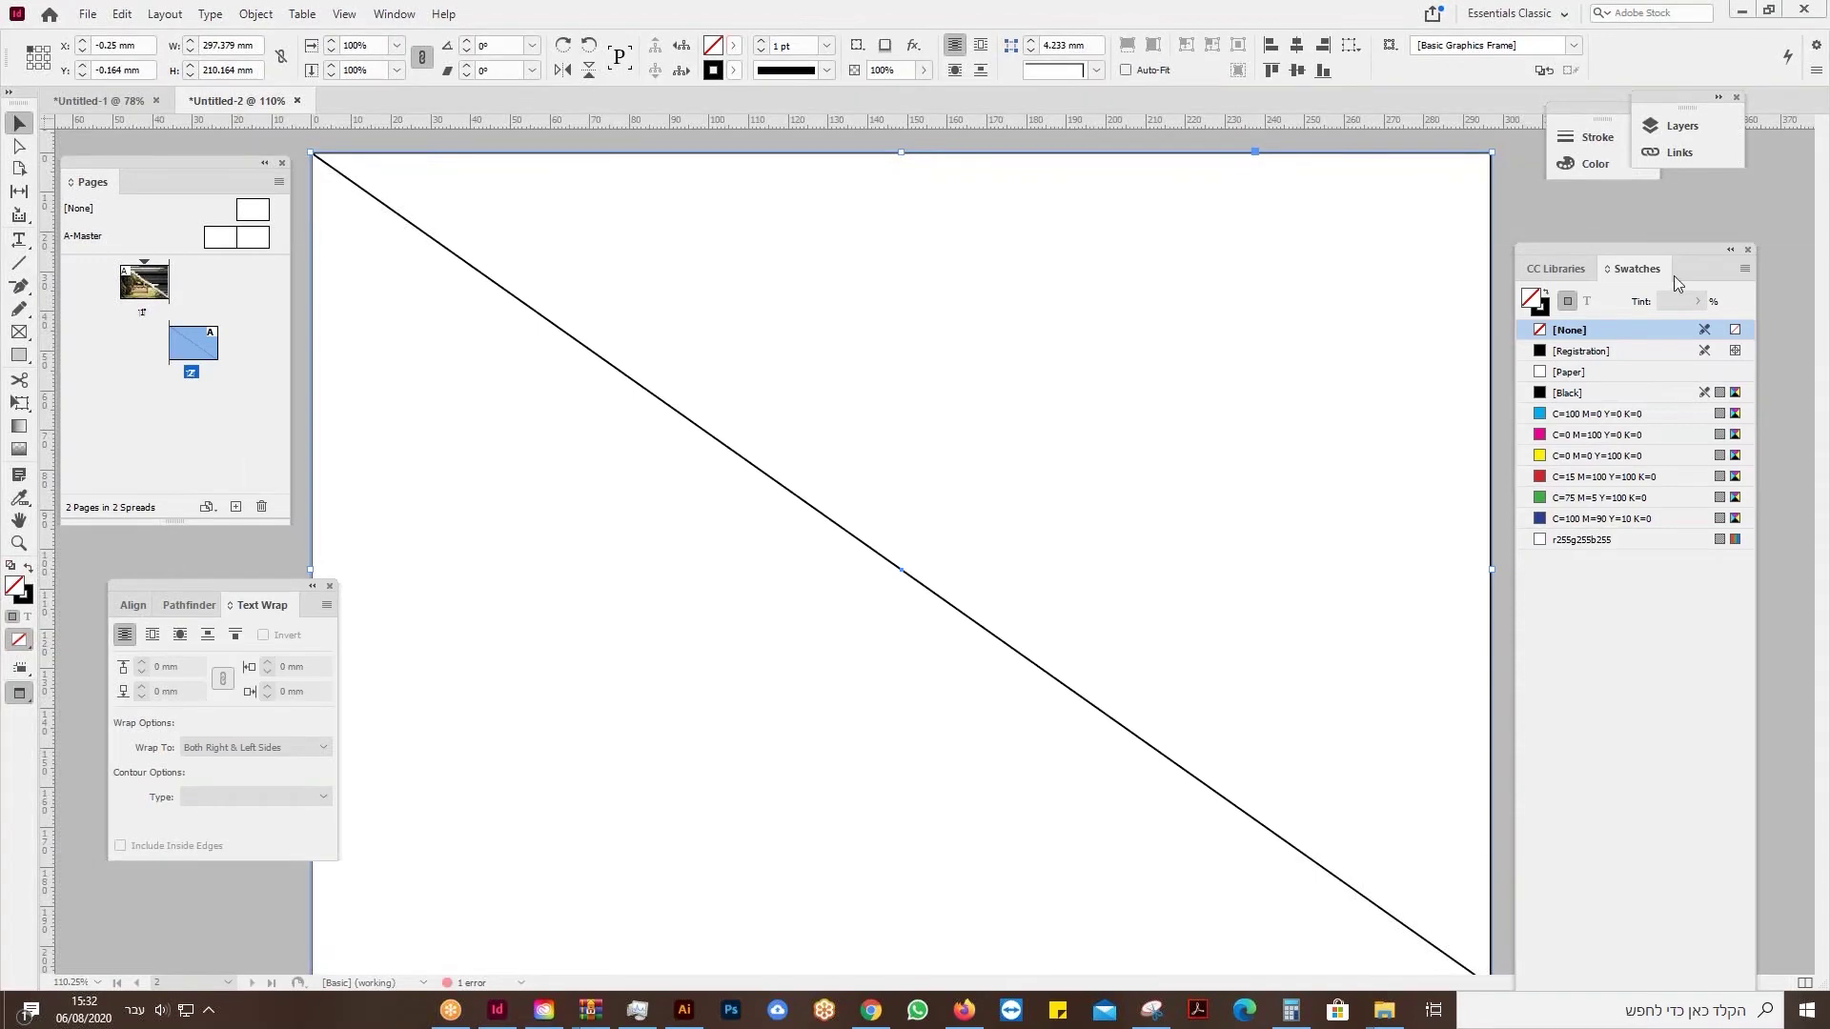
Place the garden swing photo Artwork 6 from the CC library and align it to the page's upper-left corner at X 0, Y 0.
mouse_move(1674, 277)
mouse_down()
mouse_move(1754, 267)
mouse_move(1682, 255)
mouse_up()
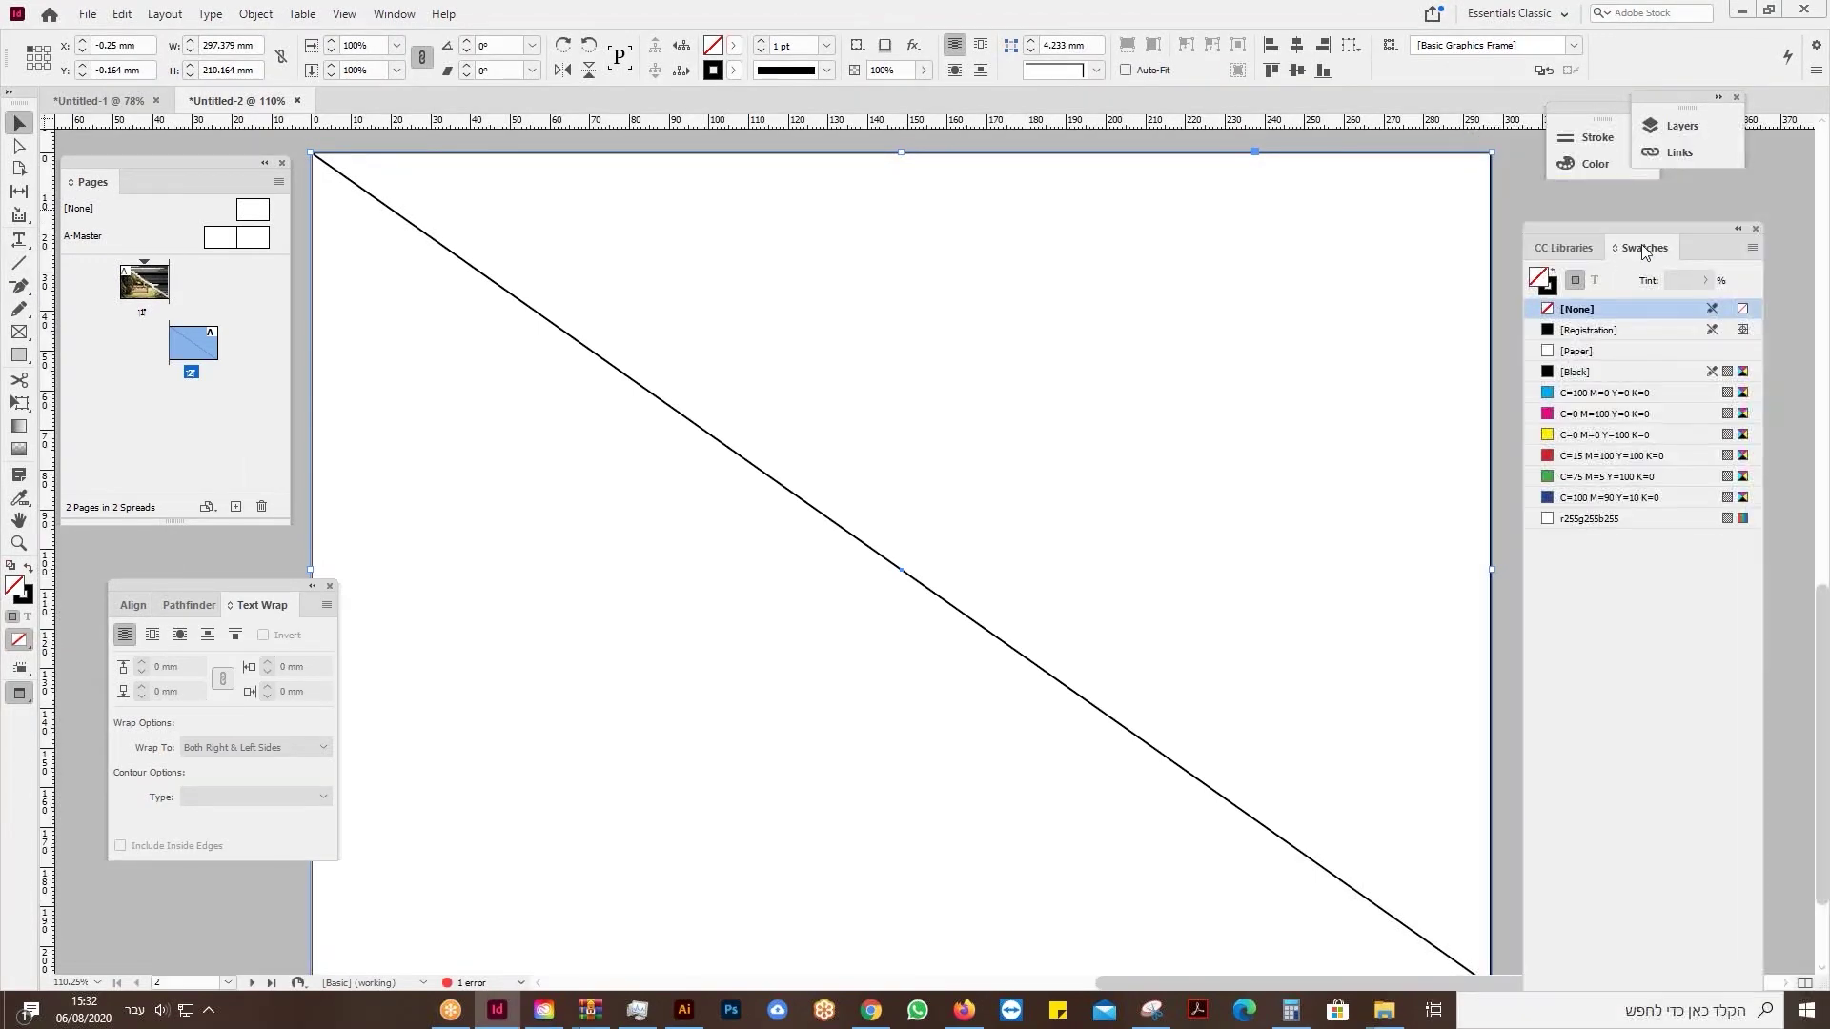
click(1568, 248)
drag(1584, 610, 572, 559)
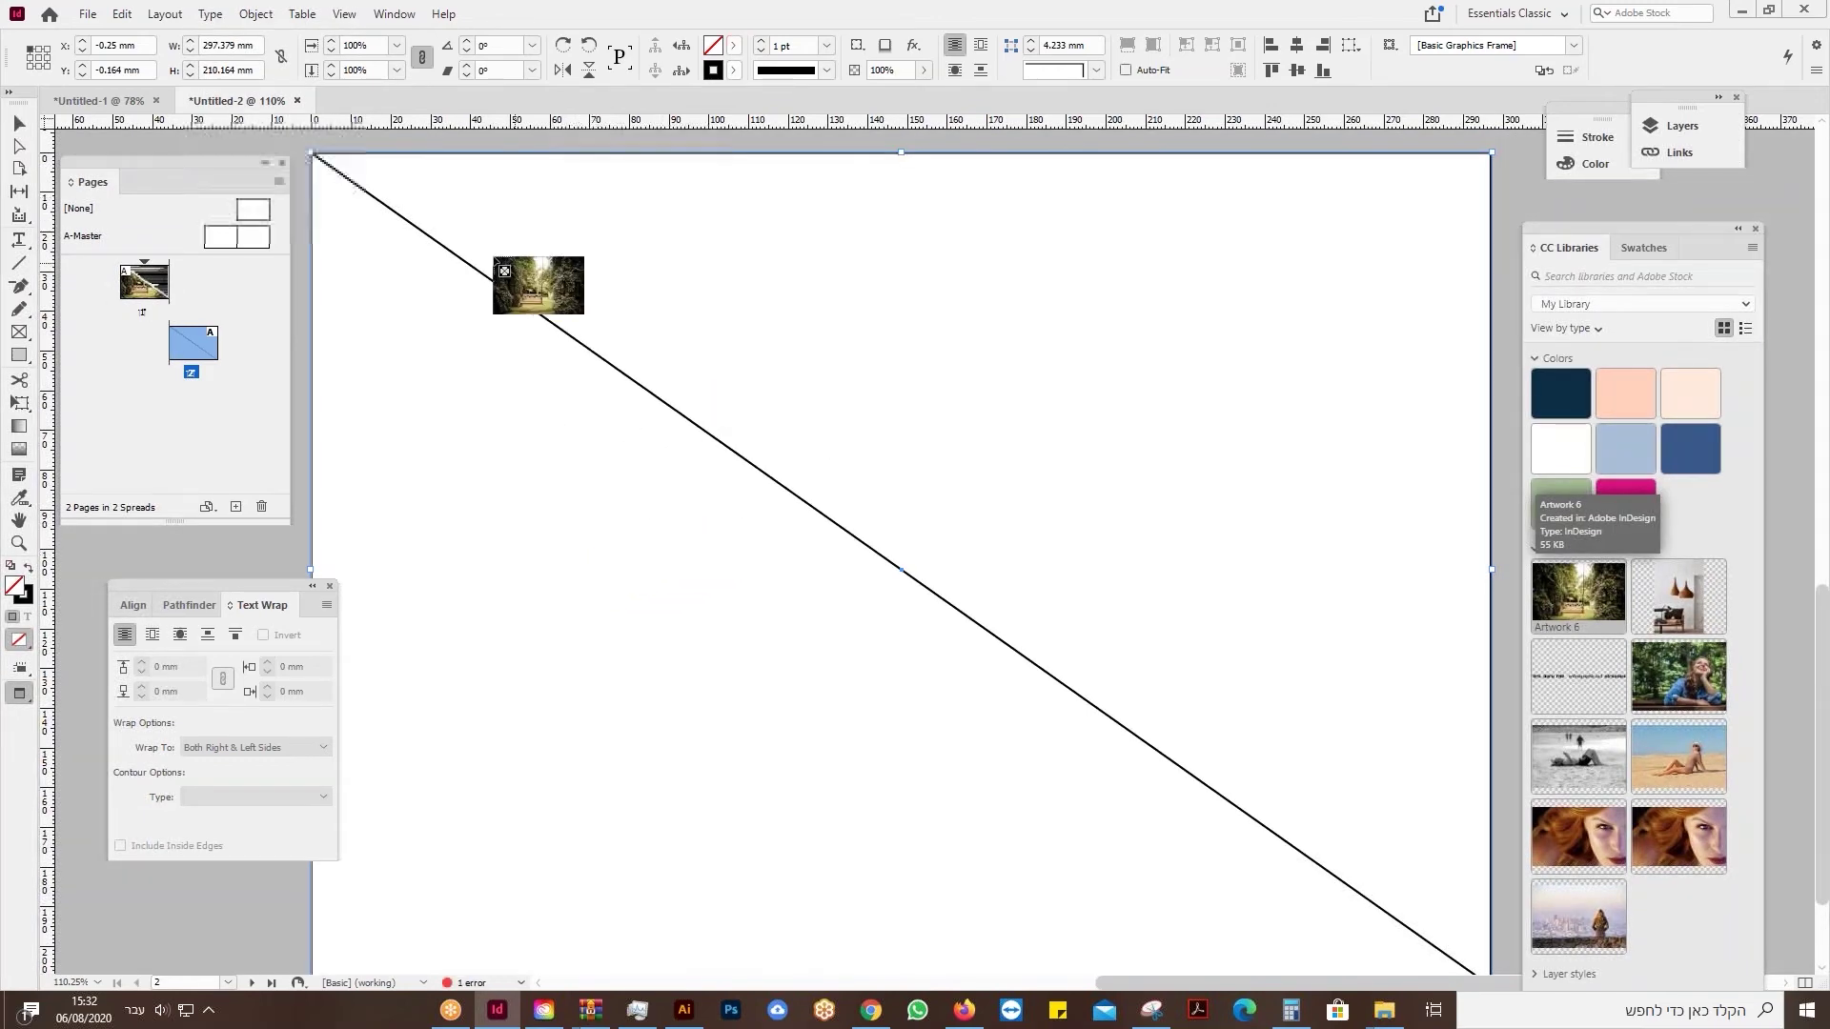
click(345, 259)
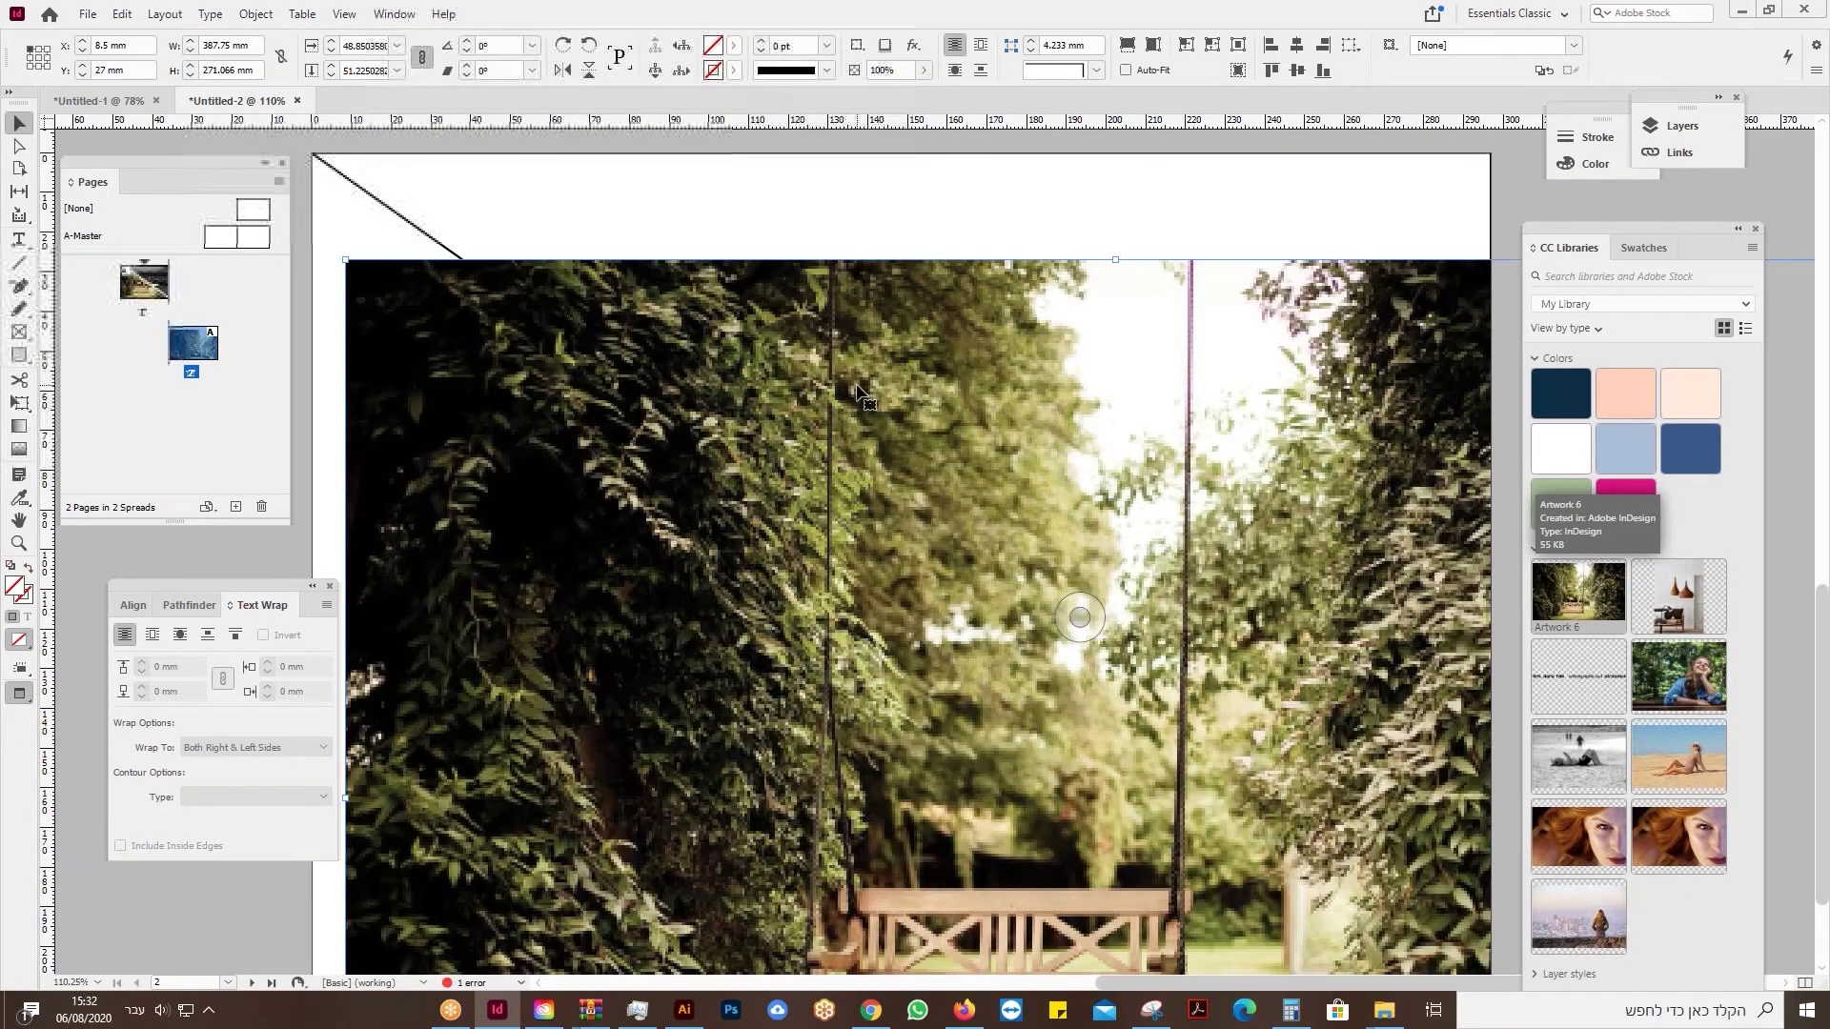
drag(856, 391, 823, 284)
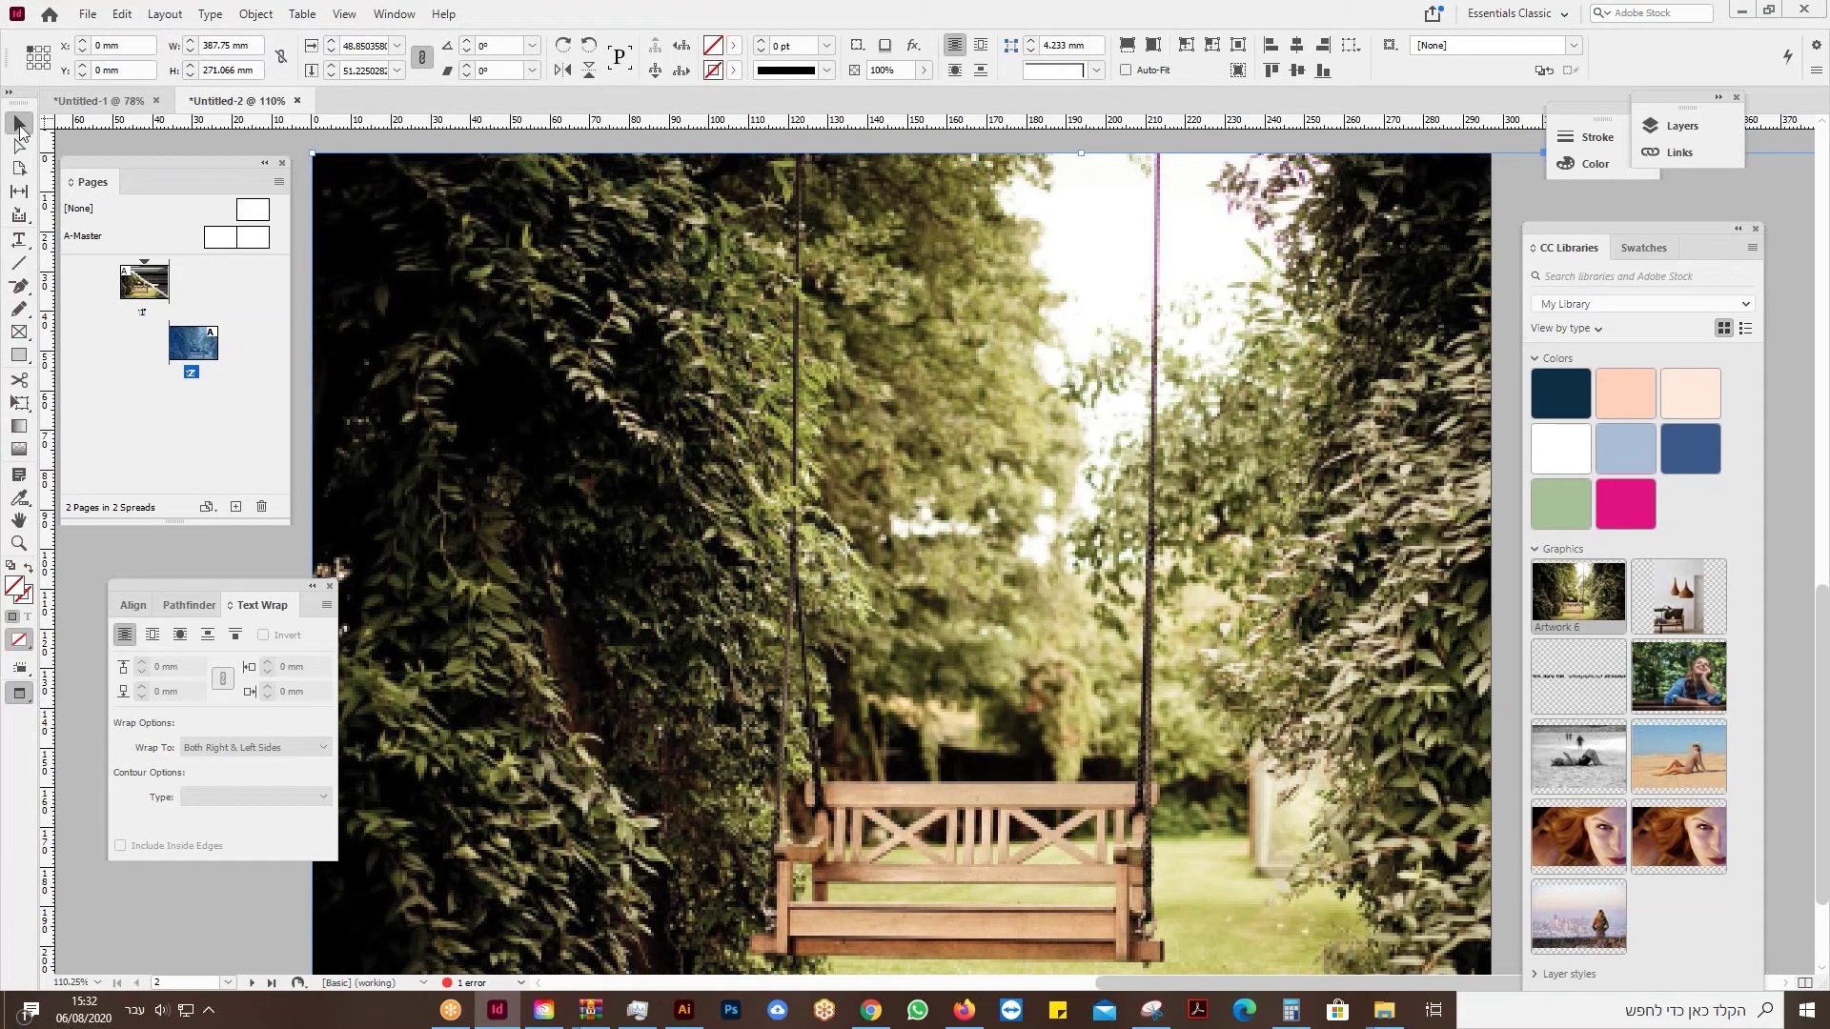
Cut the placed garden swing photo and paste it into the upper-right triangle.
click(124, 14)
click(170, 80)
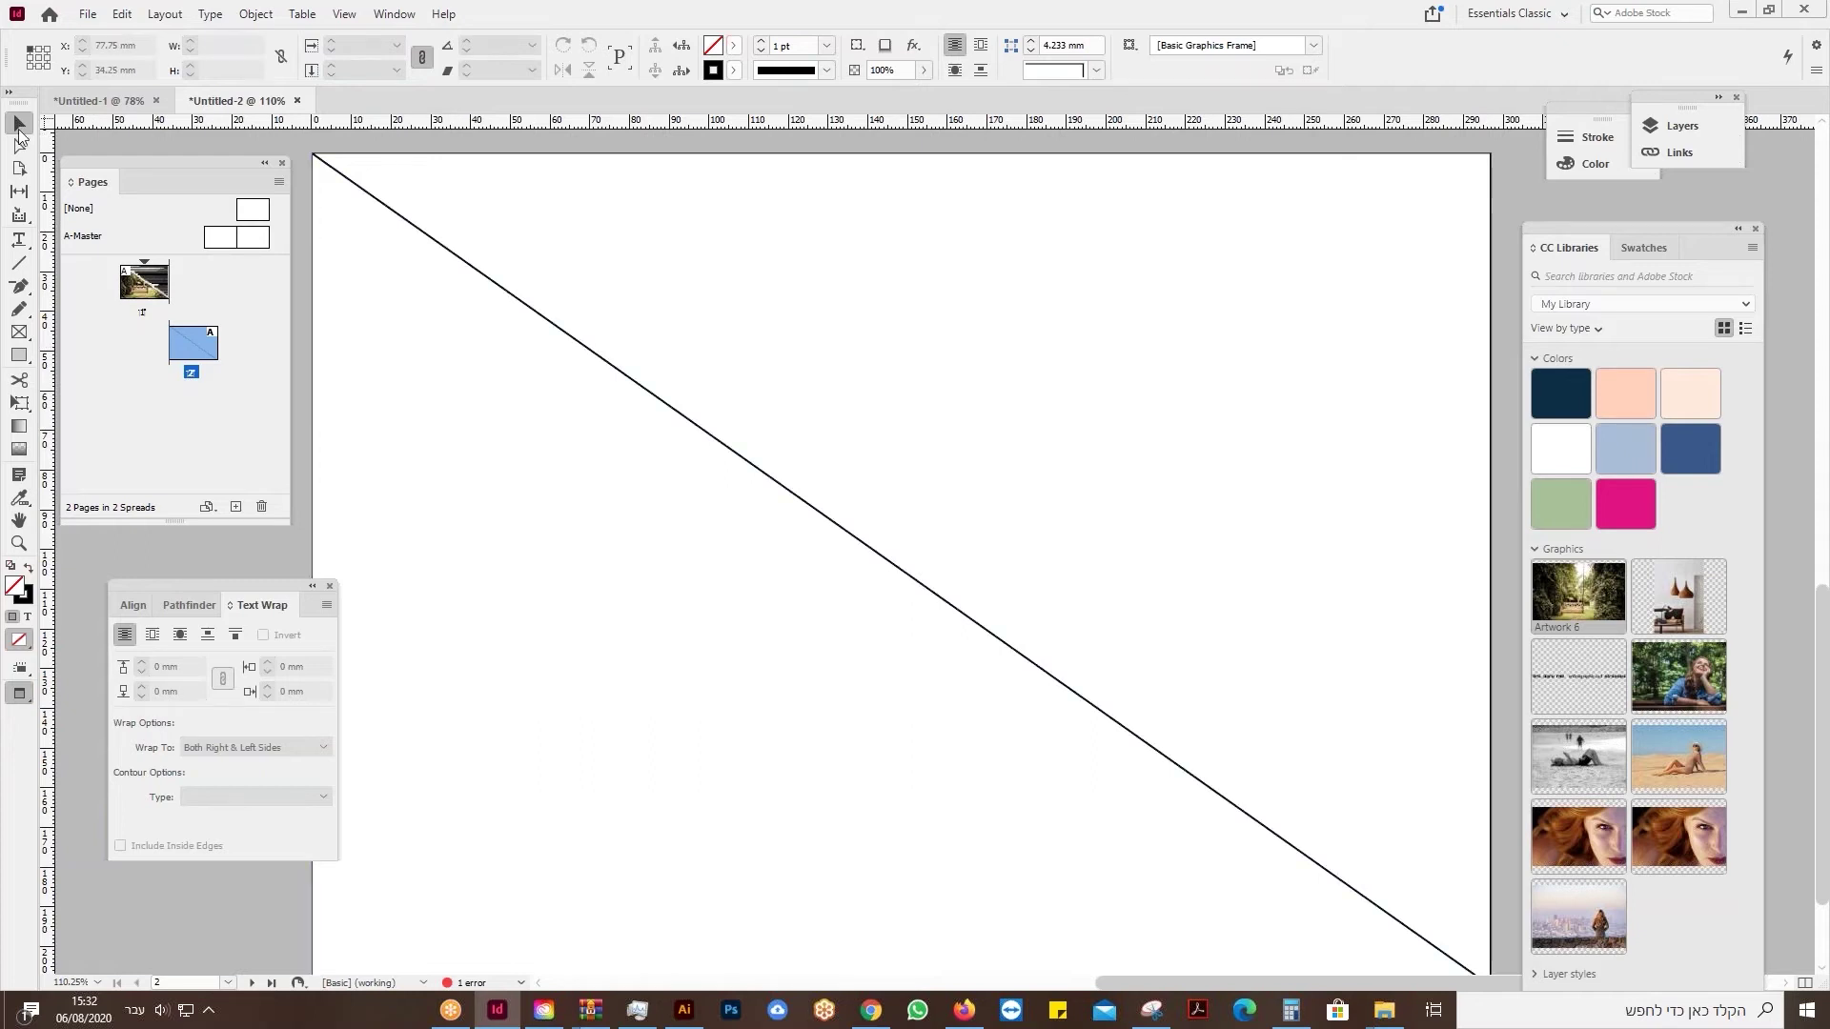
click(1462, 202)
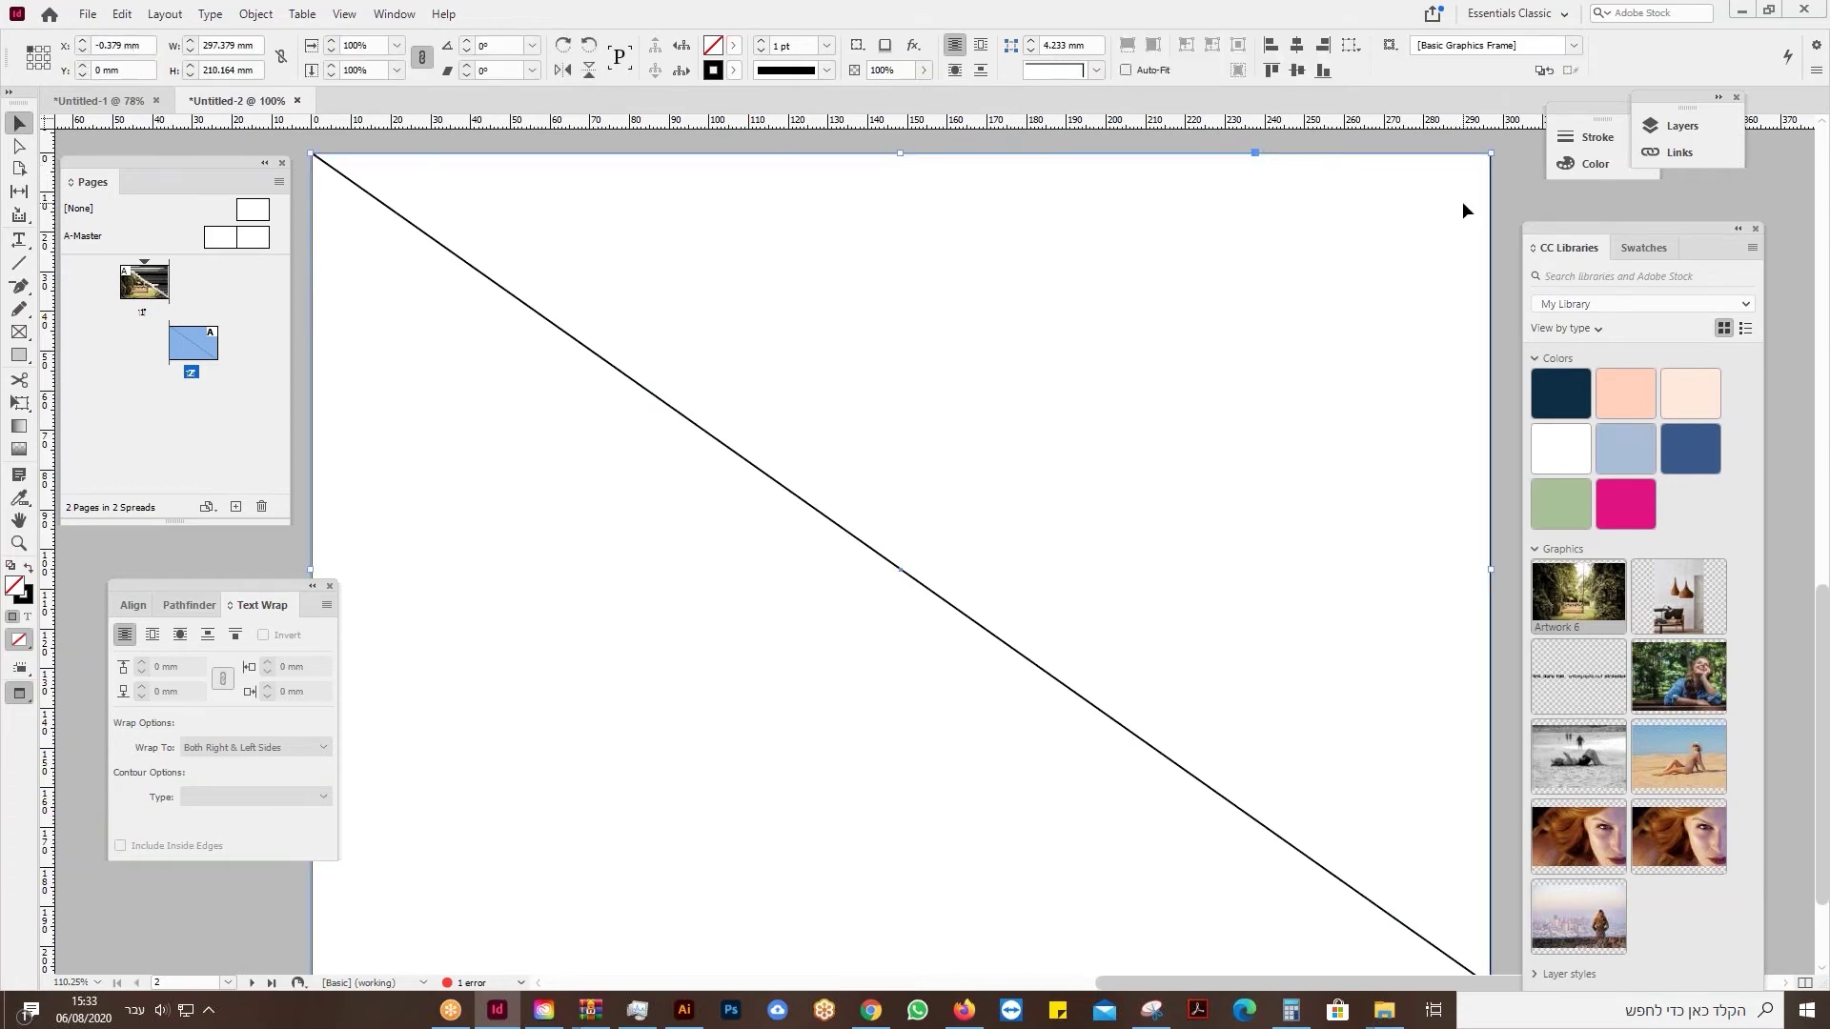
key(ctrl+1)
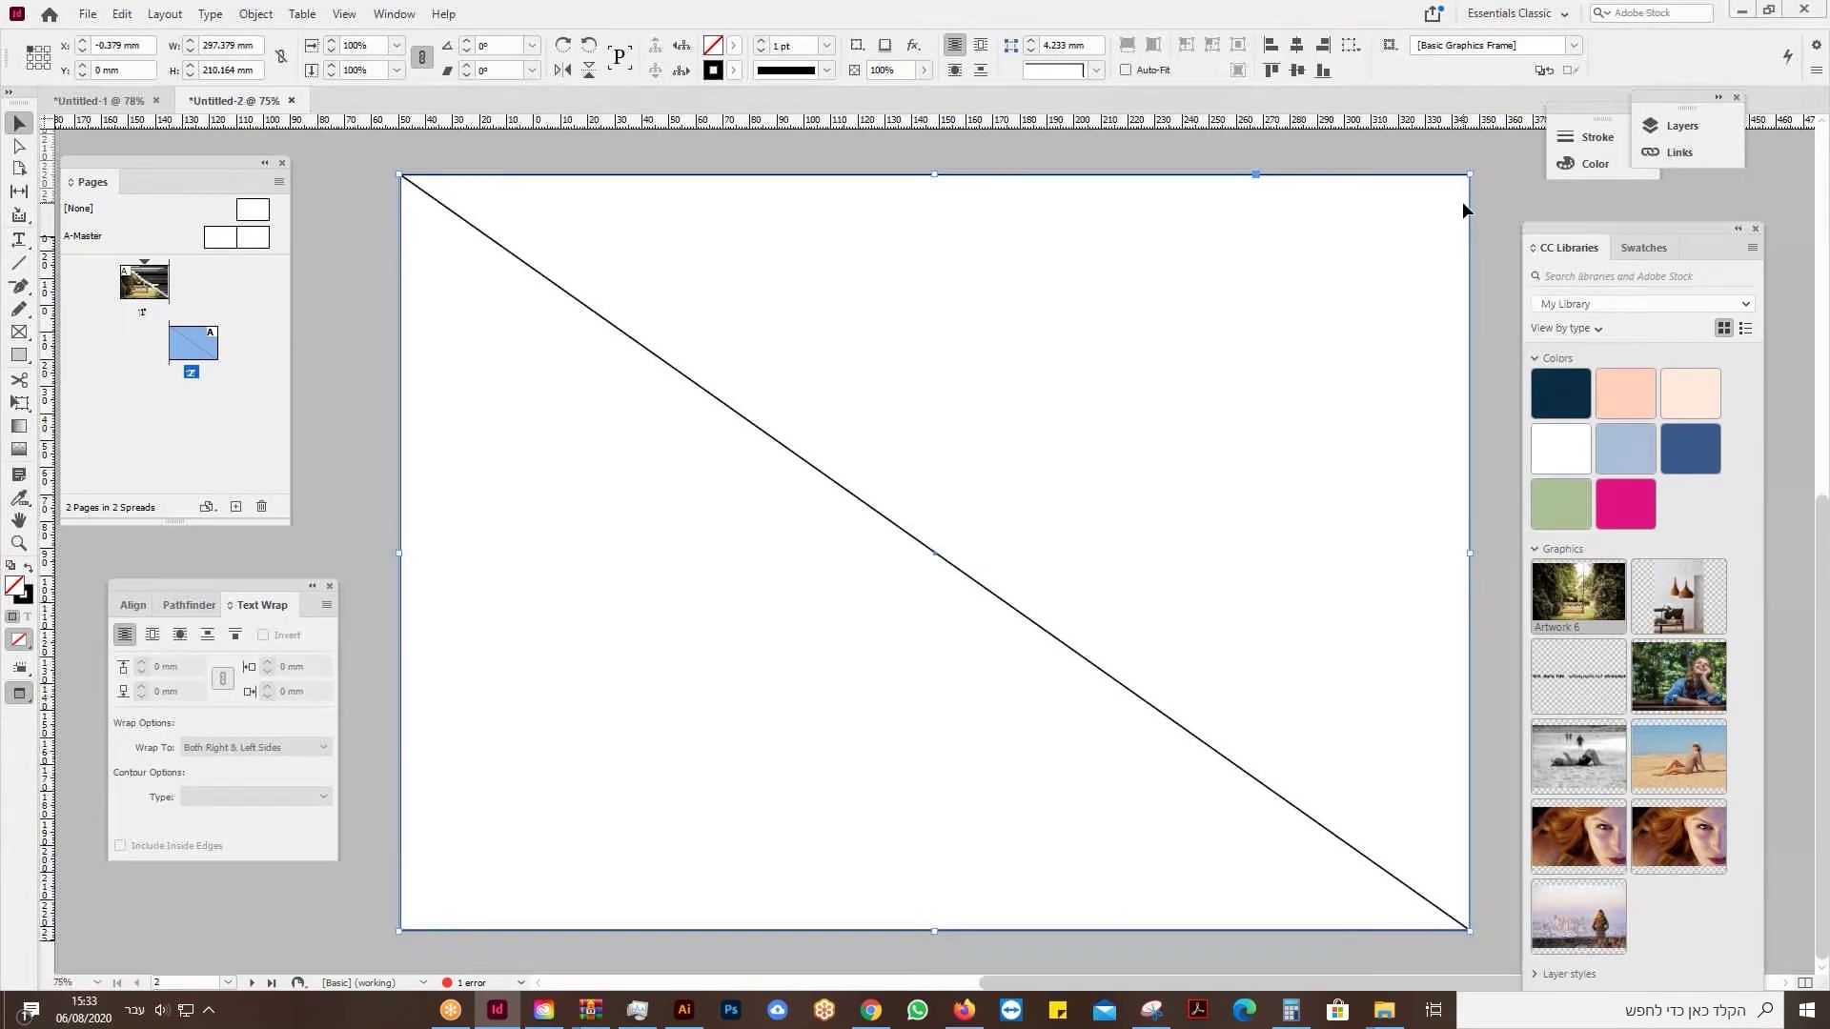
key(ctrl+minus)
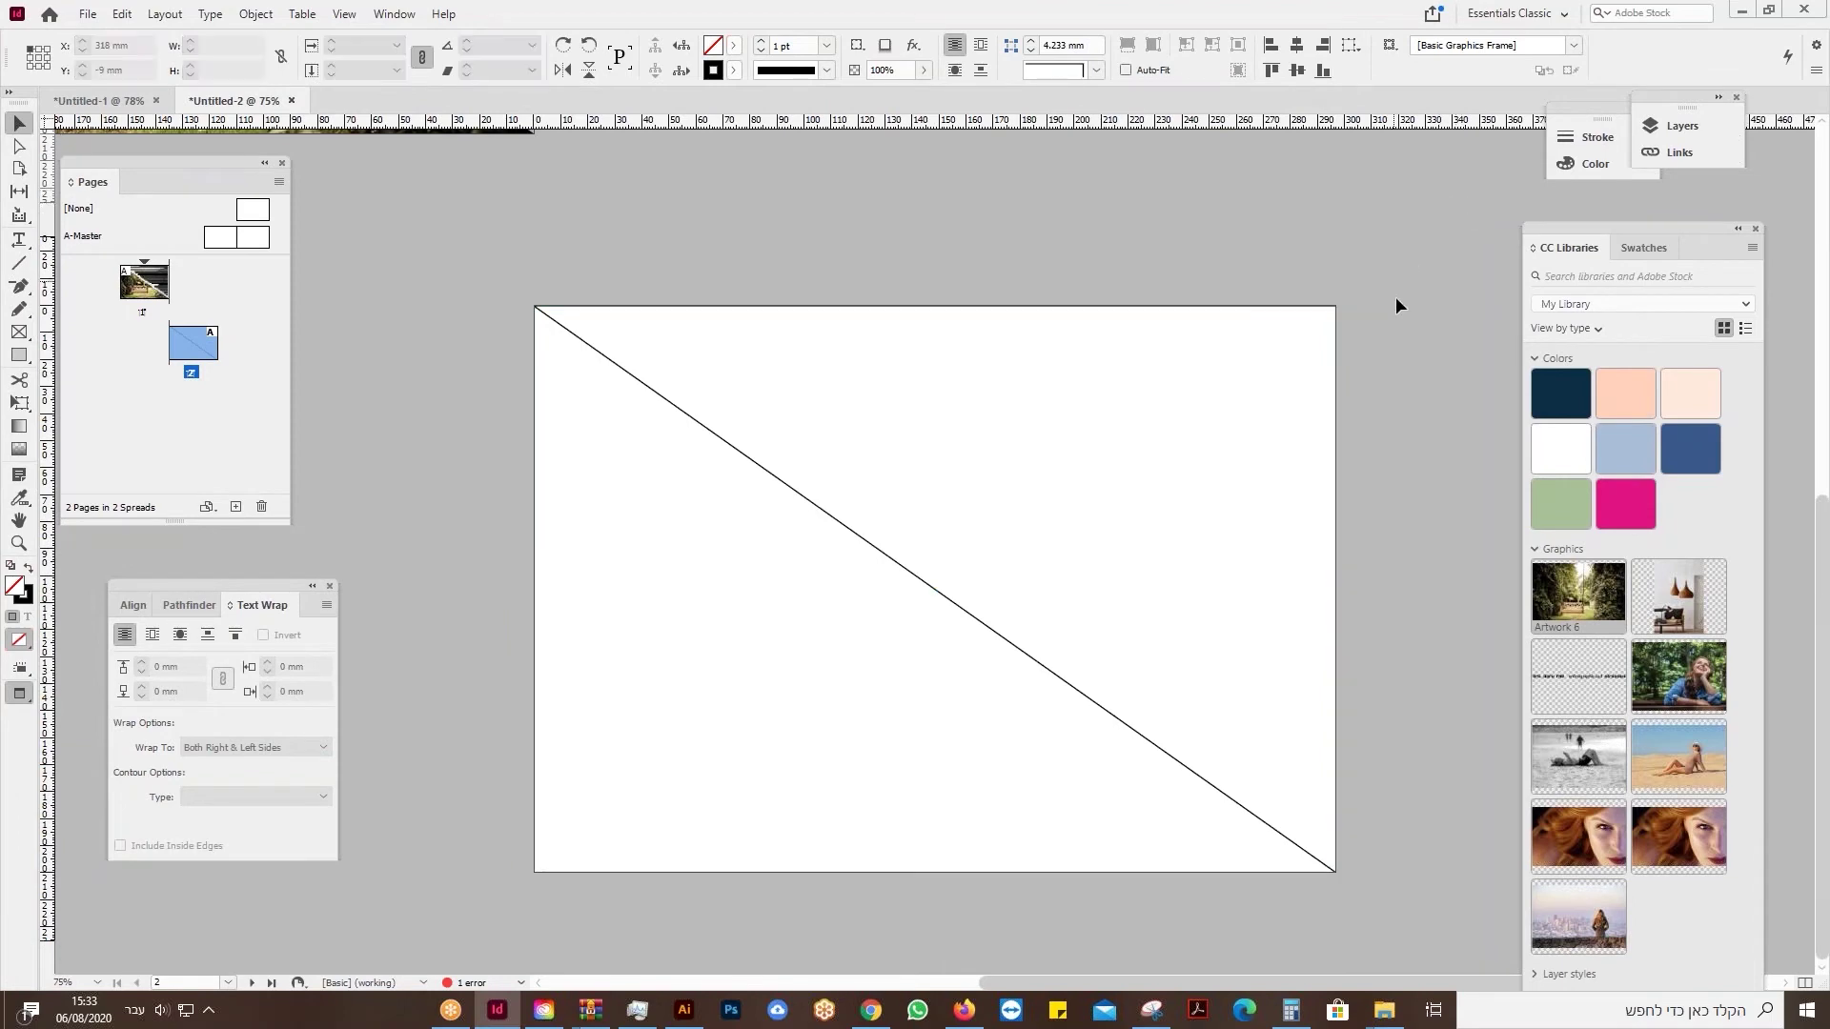
click(122, 14)
click(196, 170)
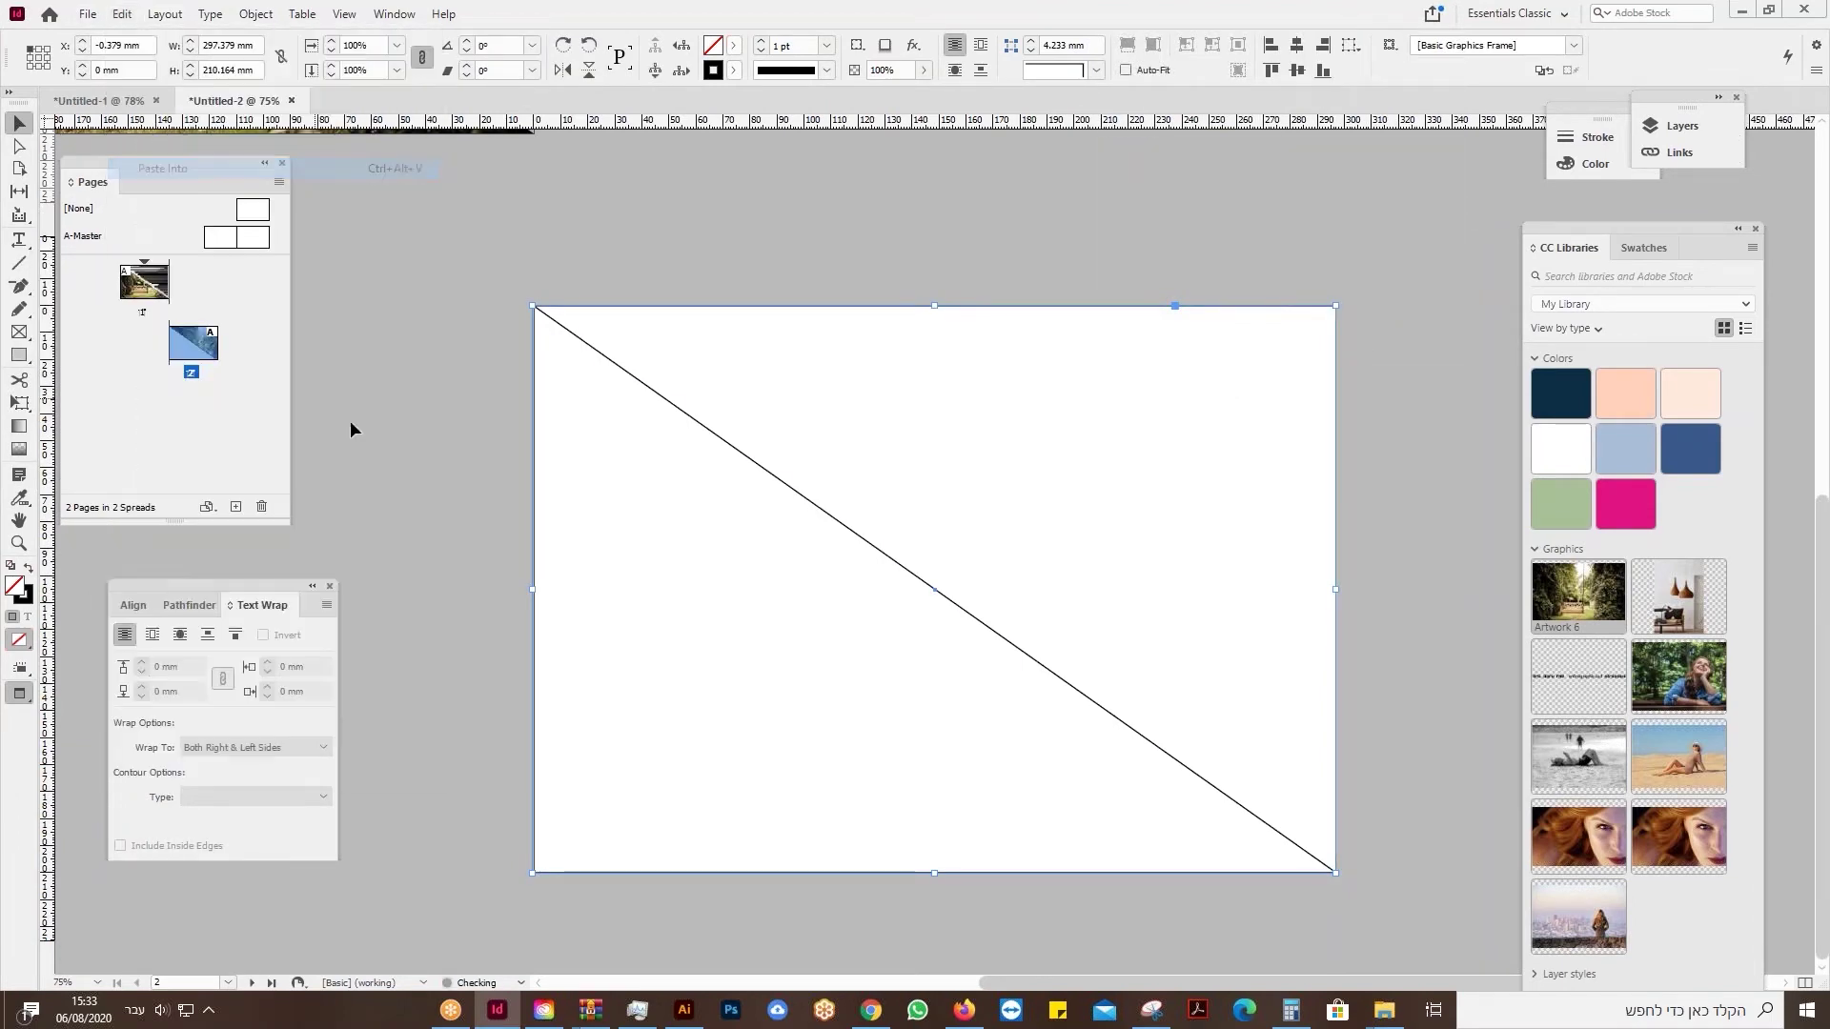
Paste the same garden swing photo into the lower-left triangle.
drag(544, 599, 557, 602)
click(124, 14)
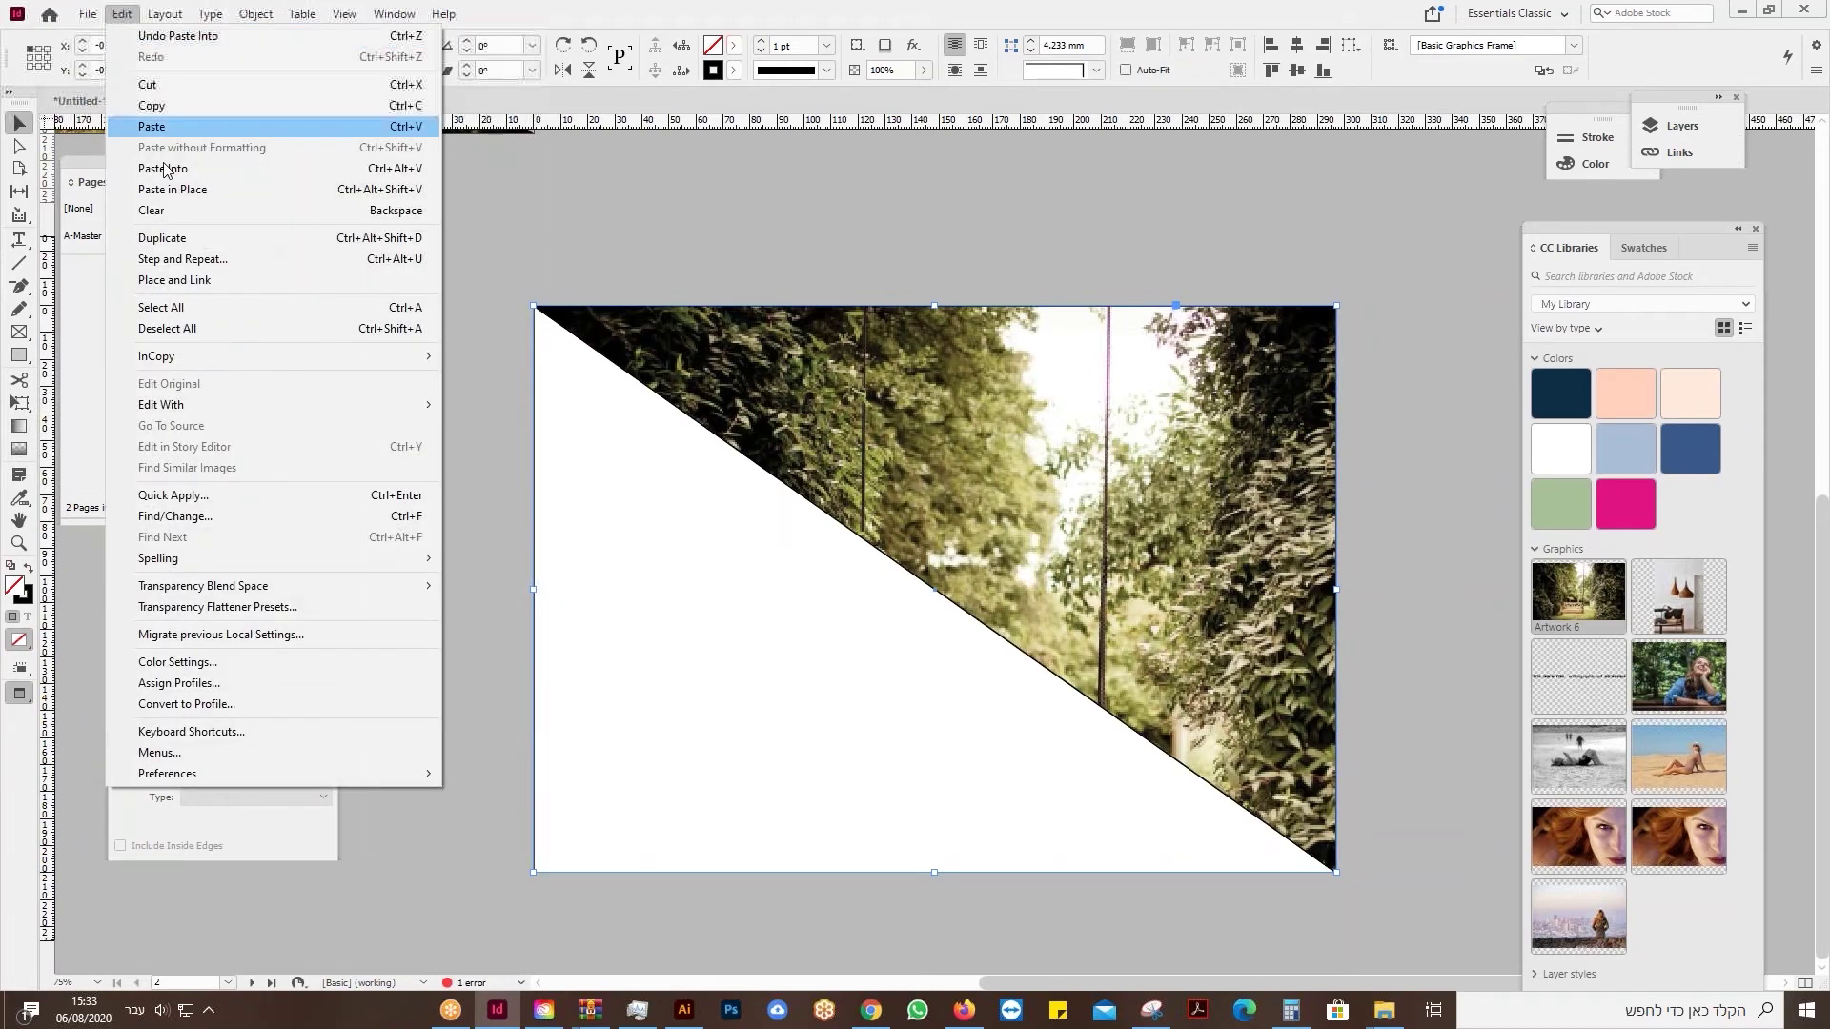
click(196, 169)
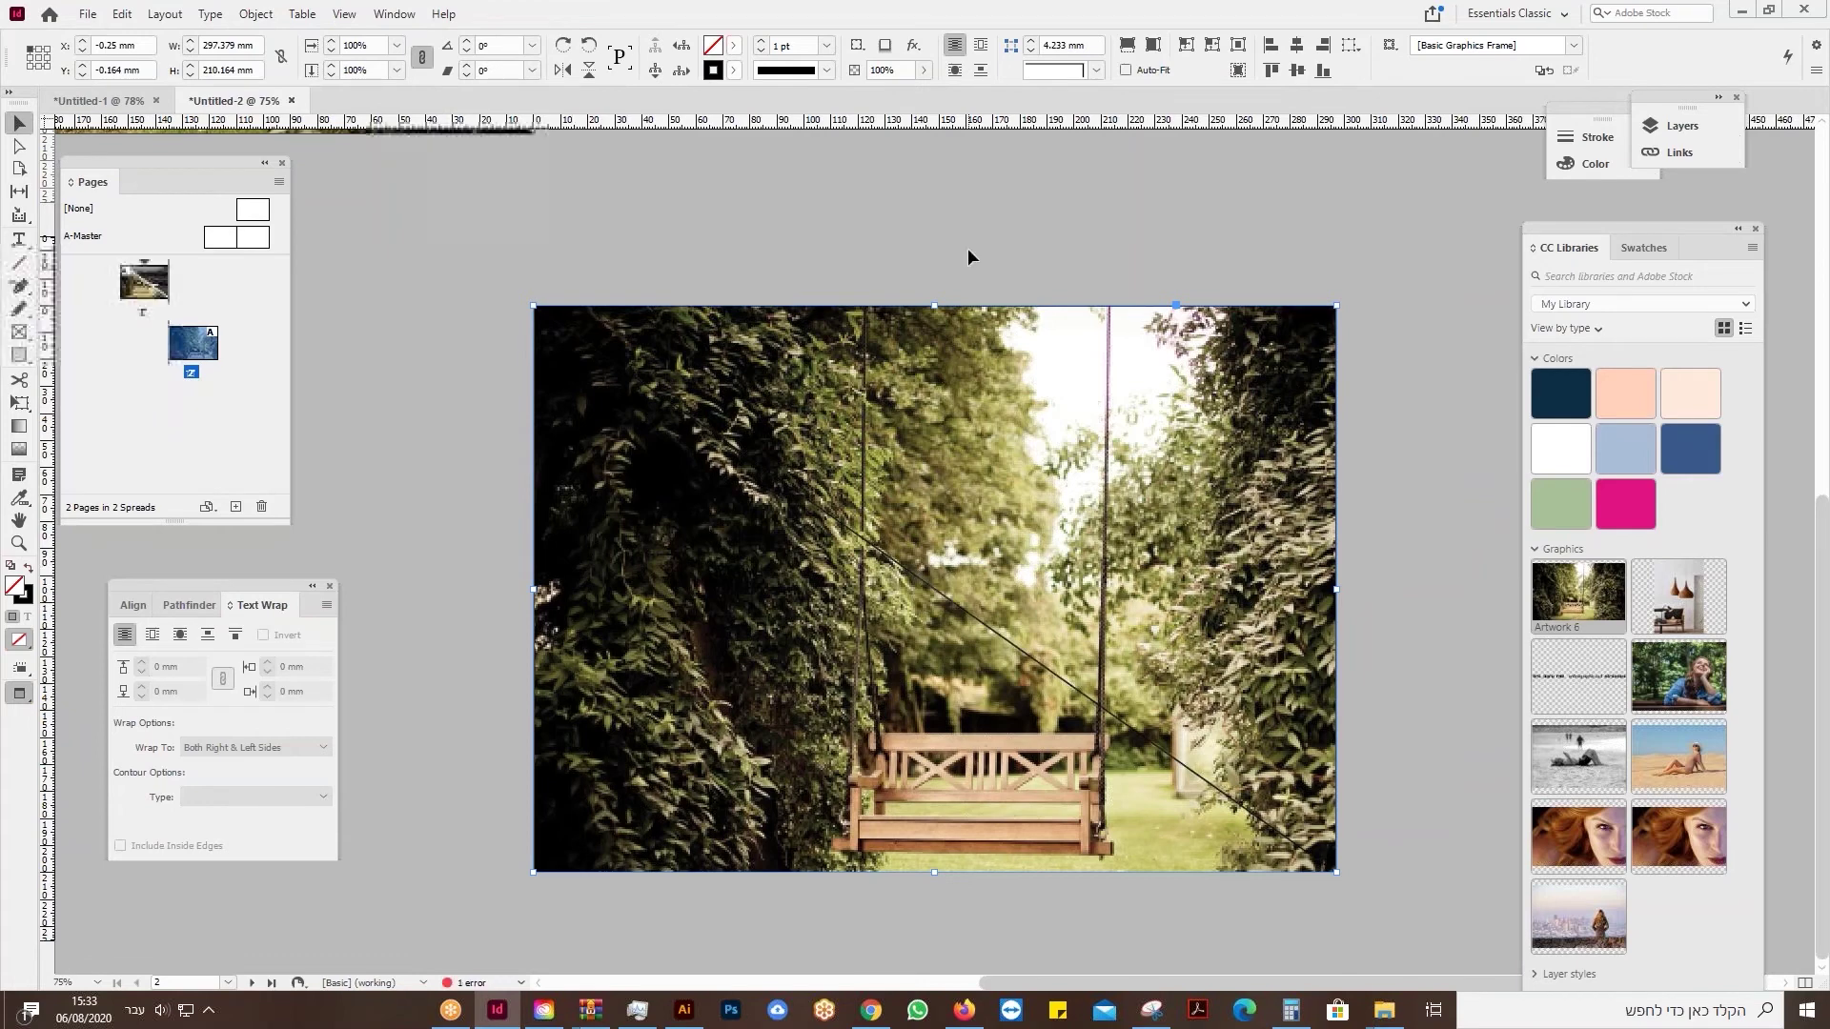
Try shifting the upper-right photo triangle away from the diagonal, about 8 mm sideways and 5 mm upward.
mouse_move(1024, 583)
mouse_down()
mouse_move(1064, 500)
mouse_move(1045, 570)
mouse_up()
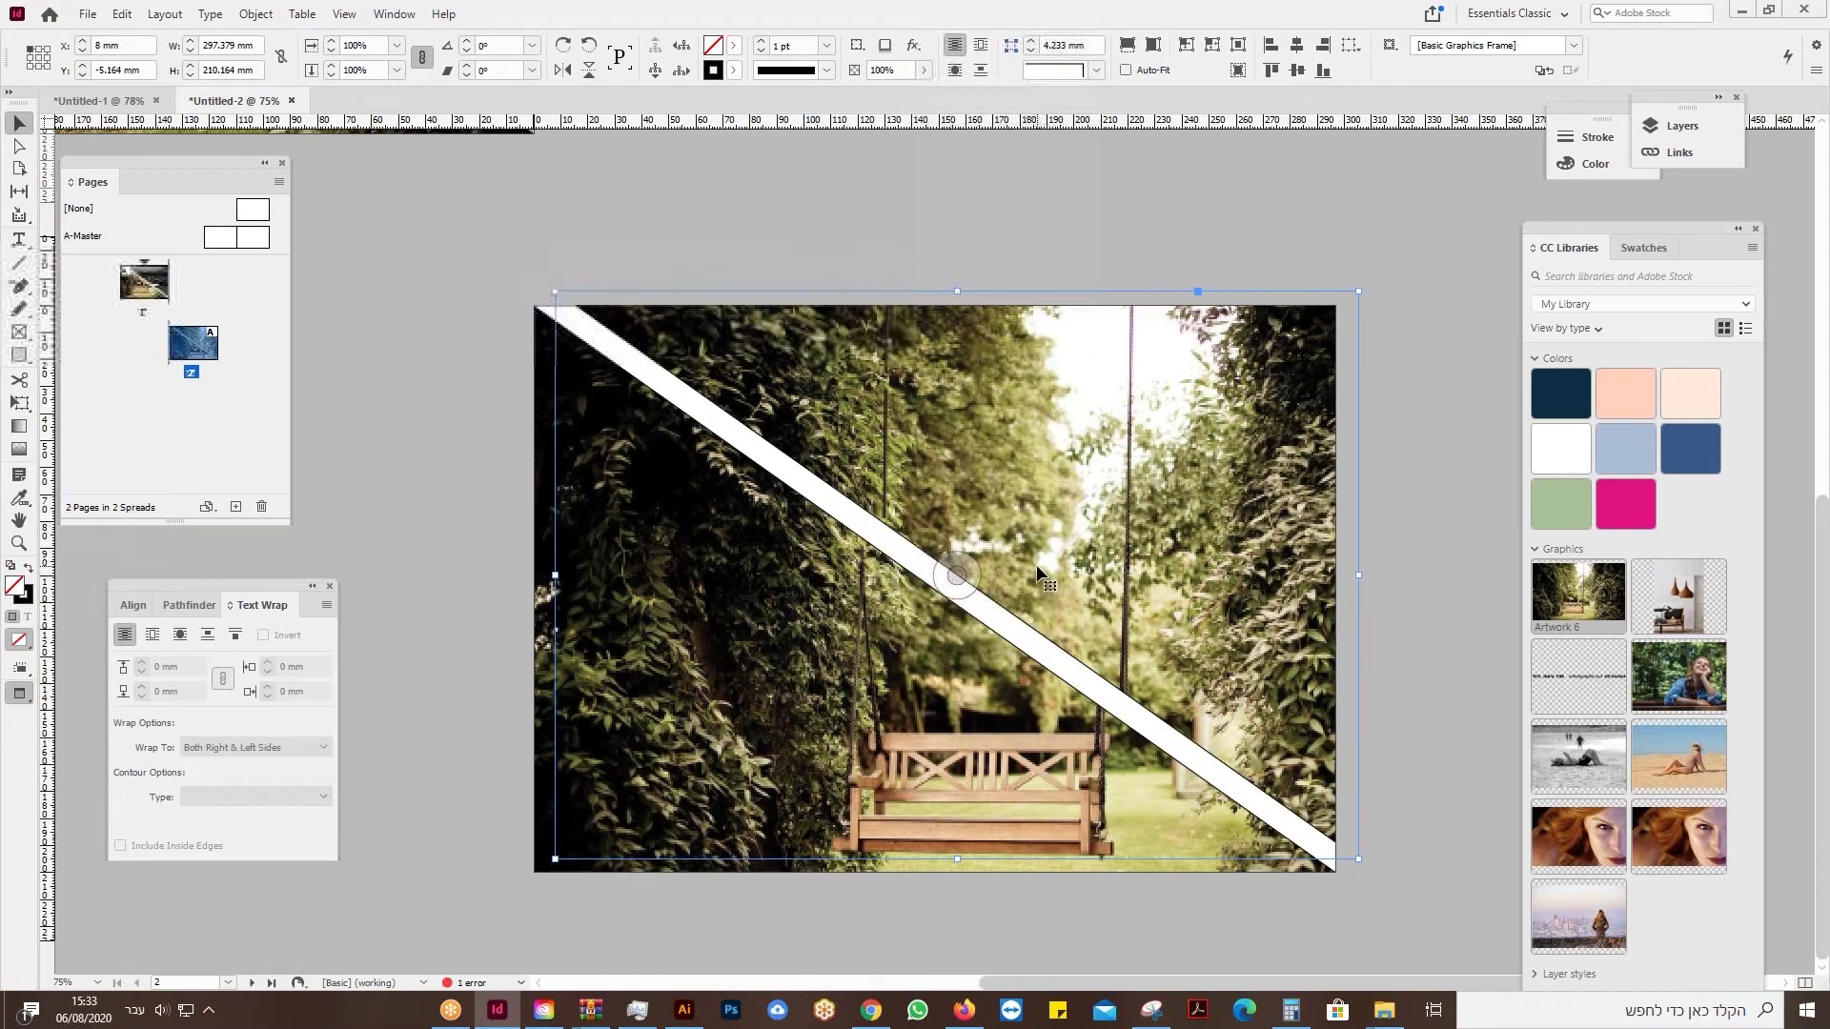
key(ctrl+z)
Lower the opacity of the upper-right photo triangle to 41% with the Transparency effect.
scroll(768, 278, up, 3)
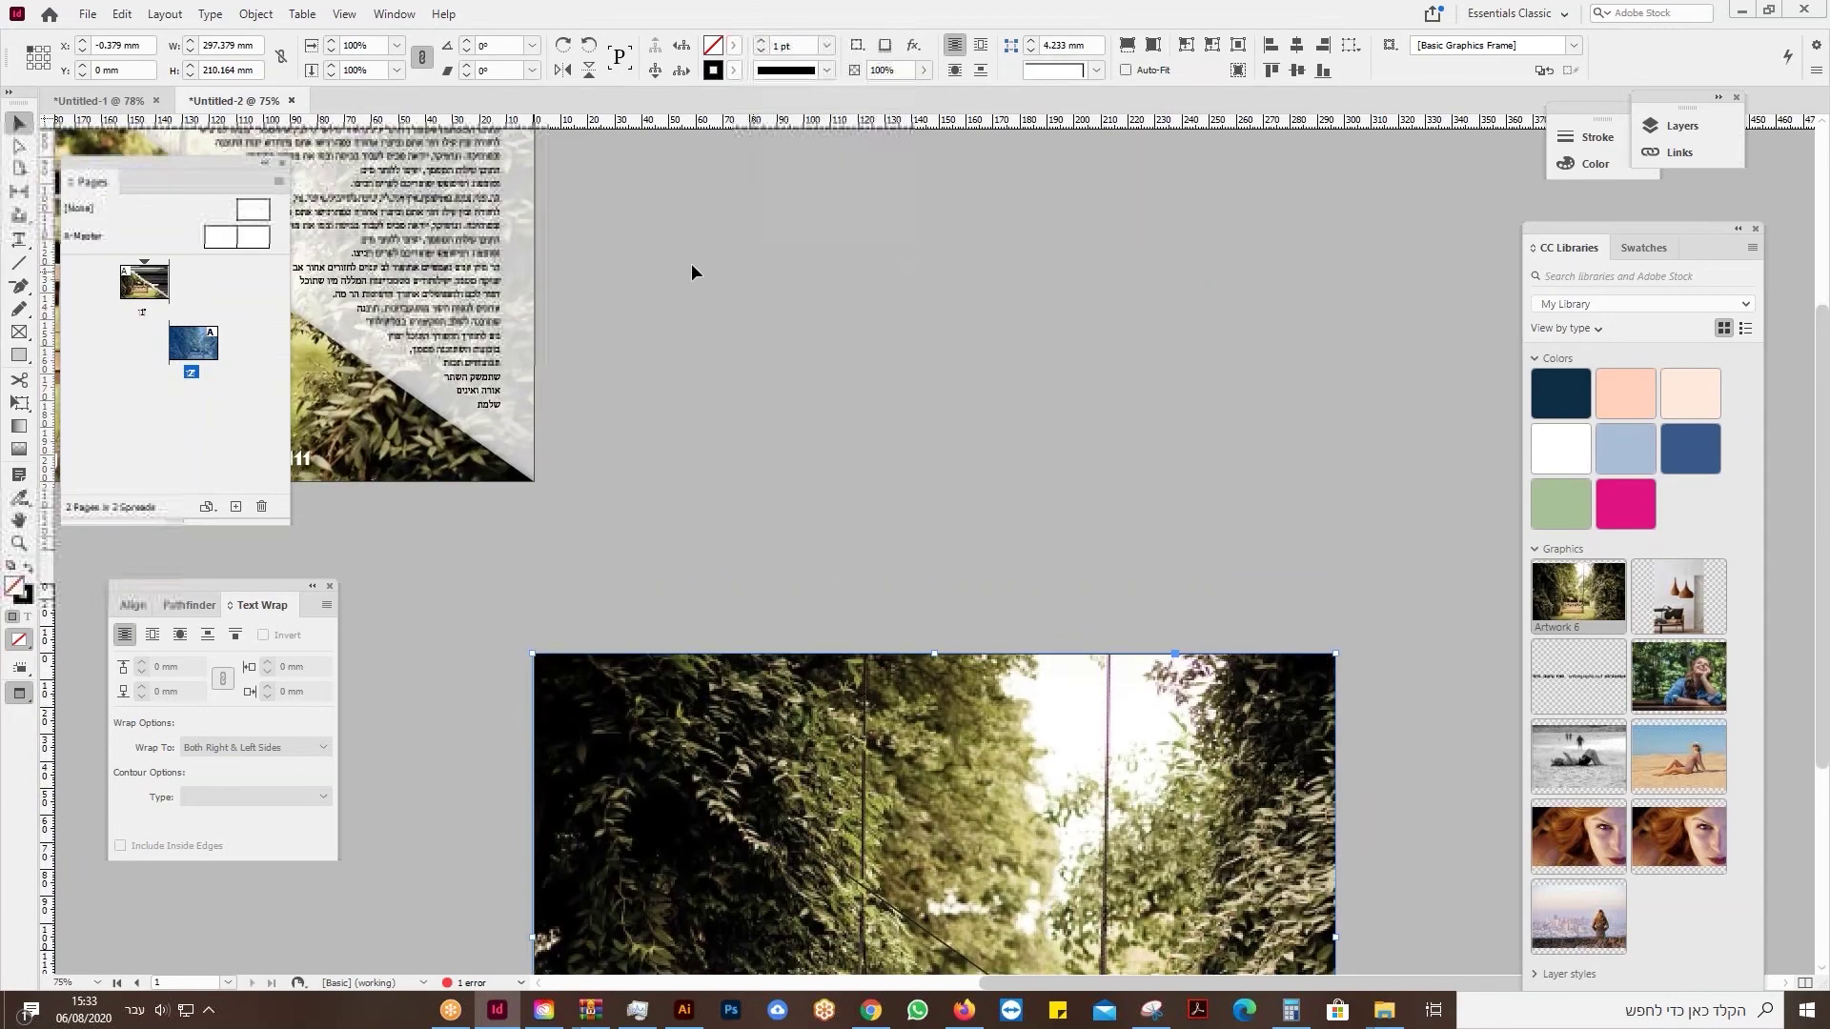
scroll(696, 461, down, 3)
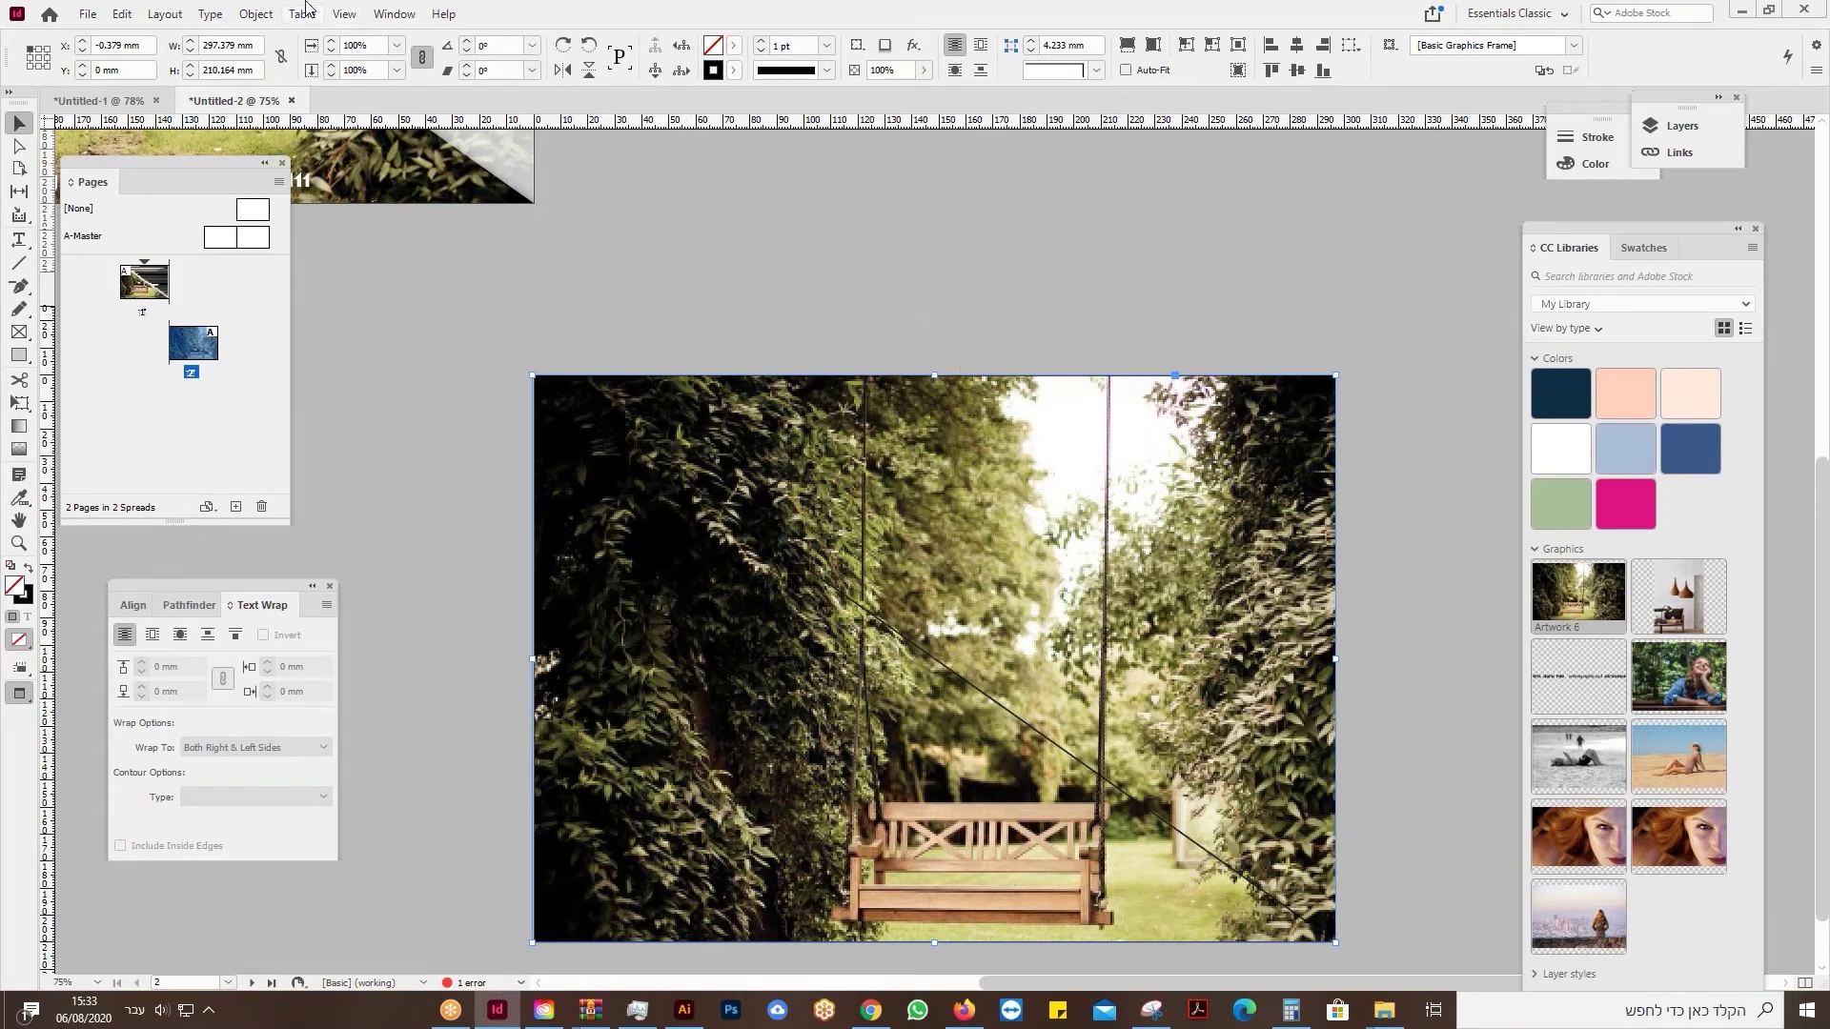
click(264, 17)
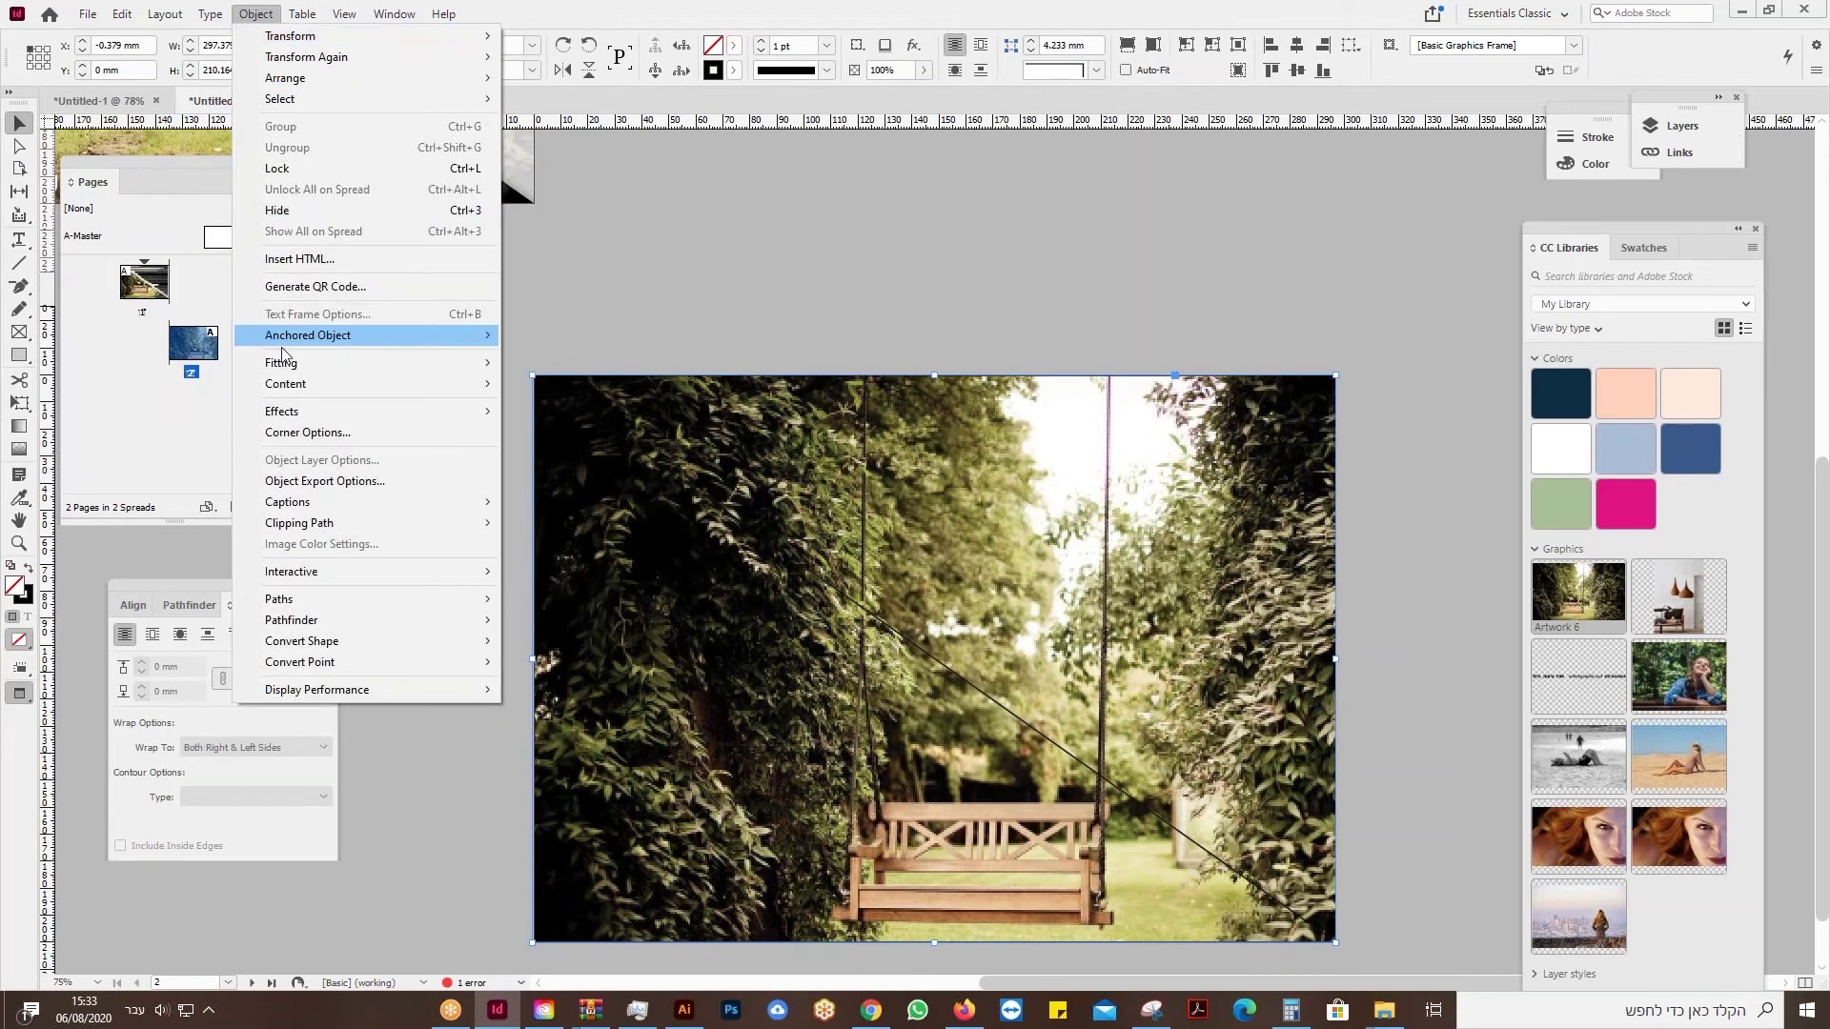
mouse_move(451, 419)
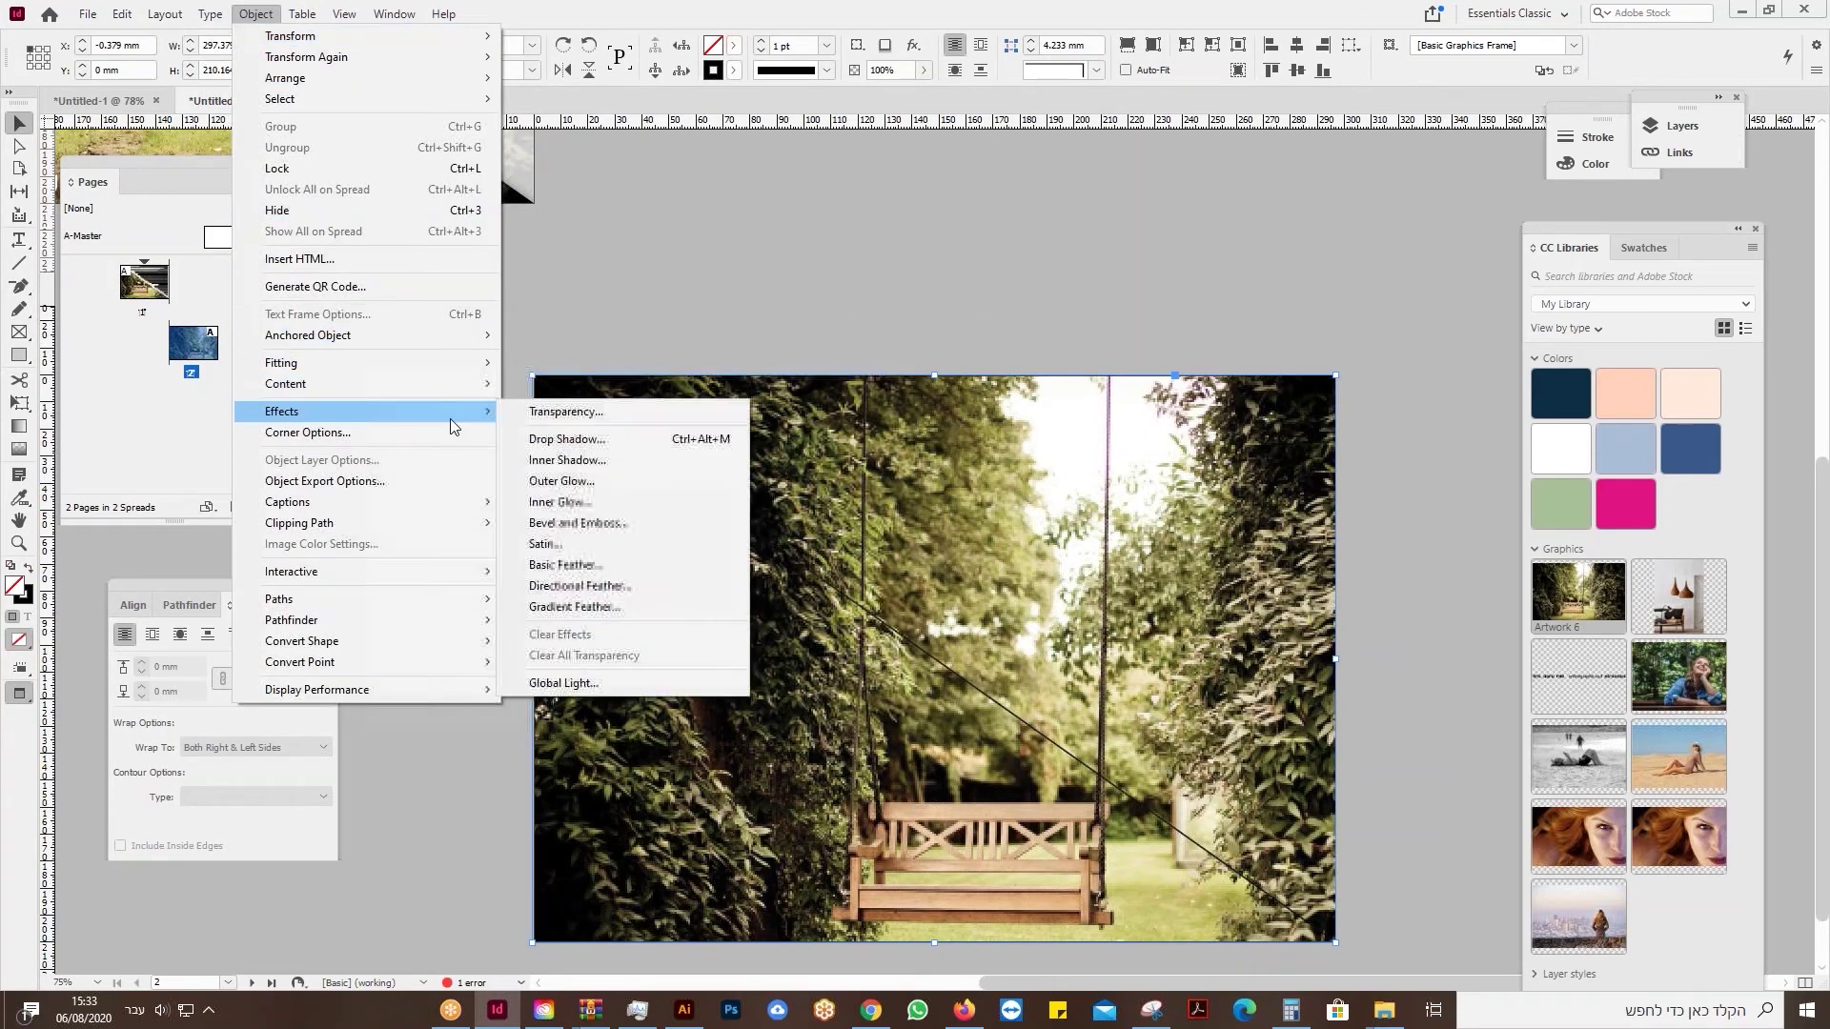
click(578, 416)
drag(1171, 179, 1337, 99)
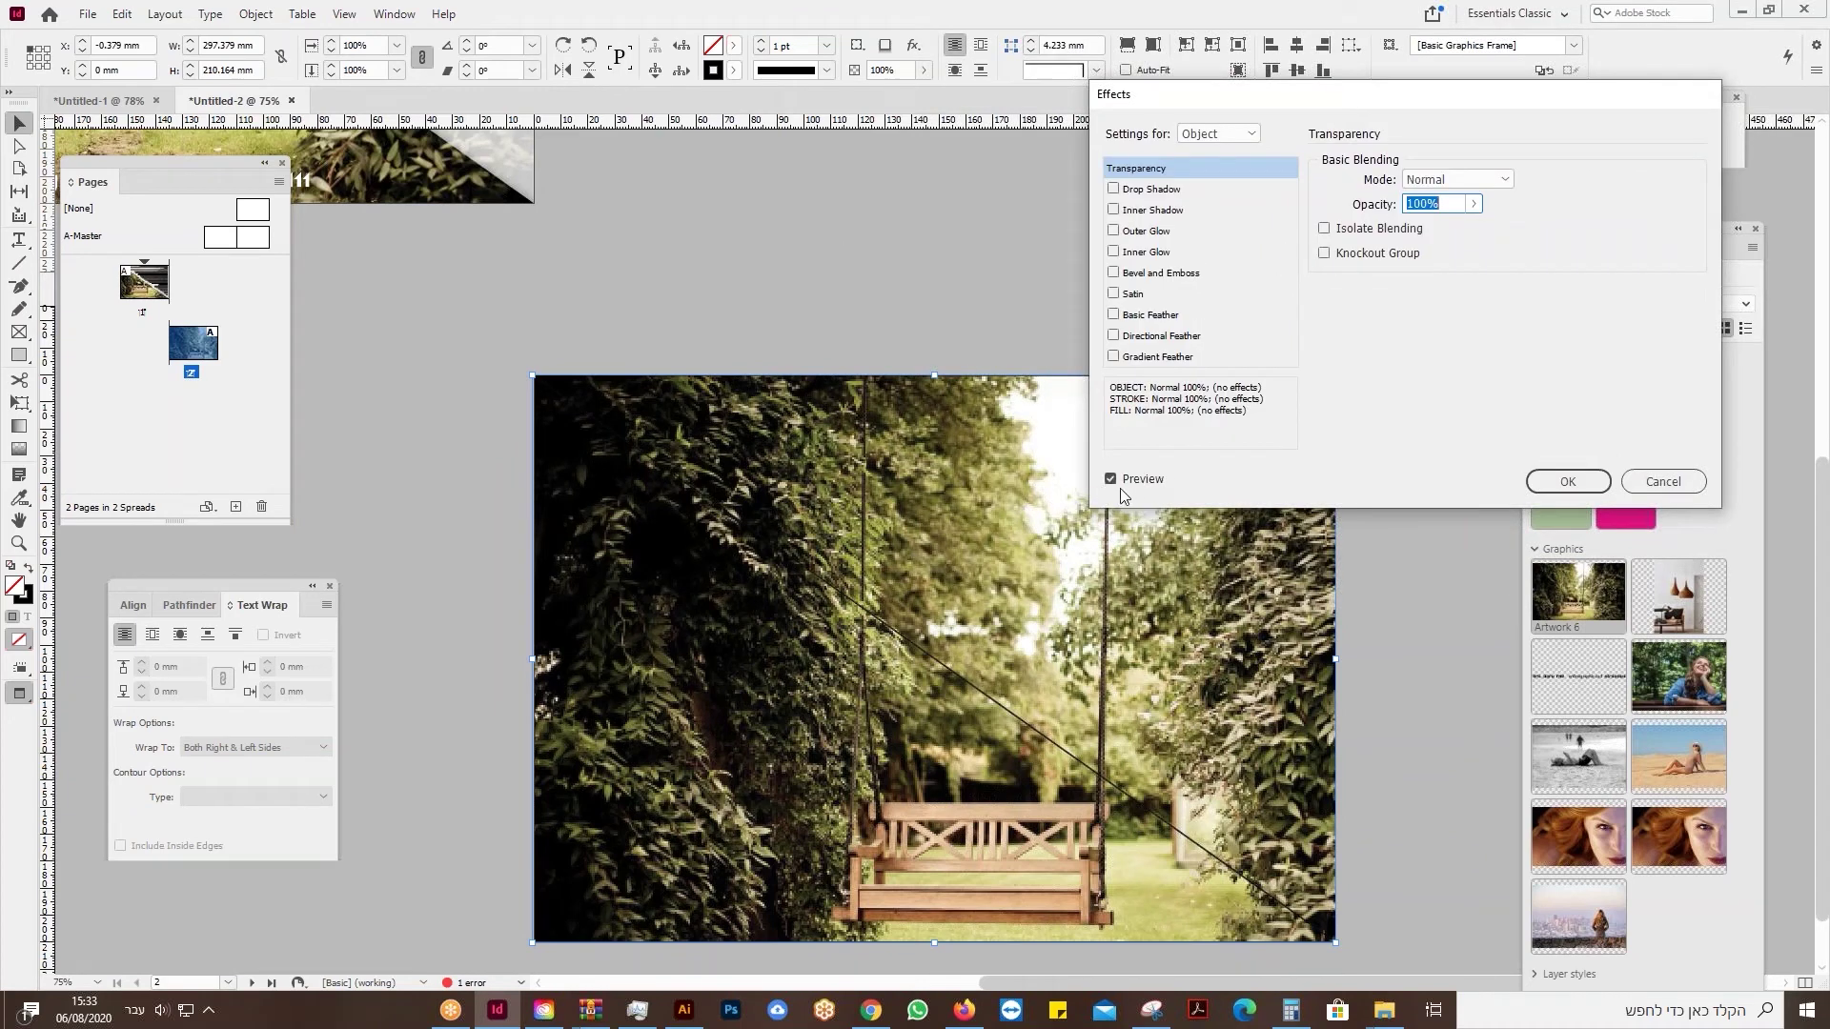
click(1474, 204)
drag(1455, 229, 1430, 236)
drag(1422, 229, 1415, 229)
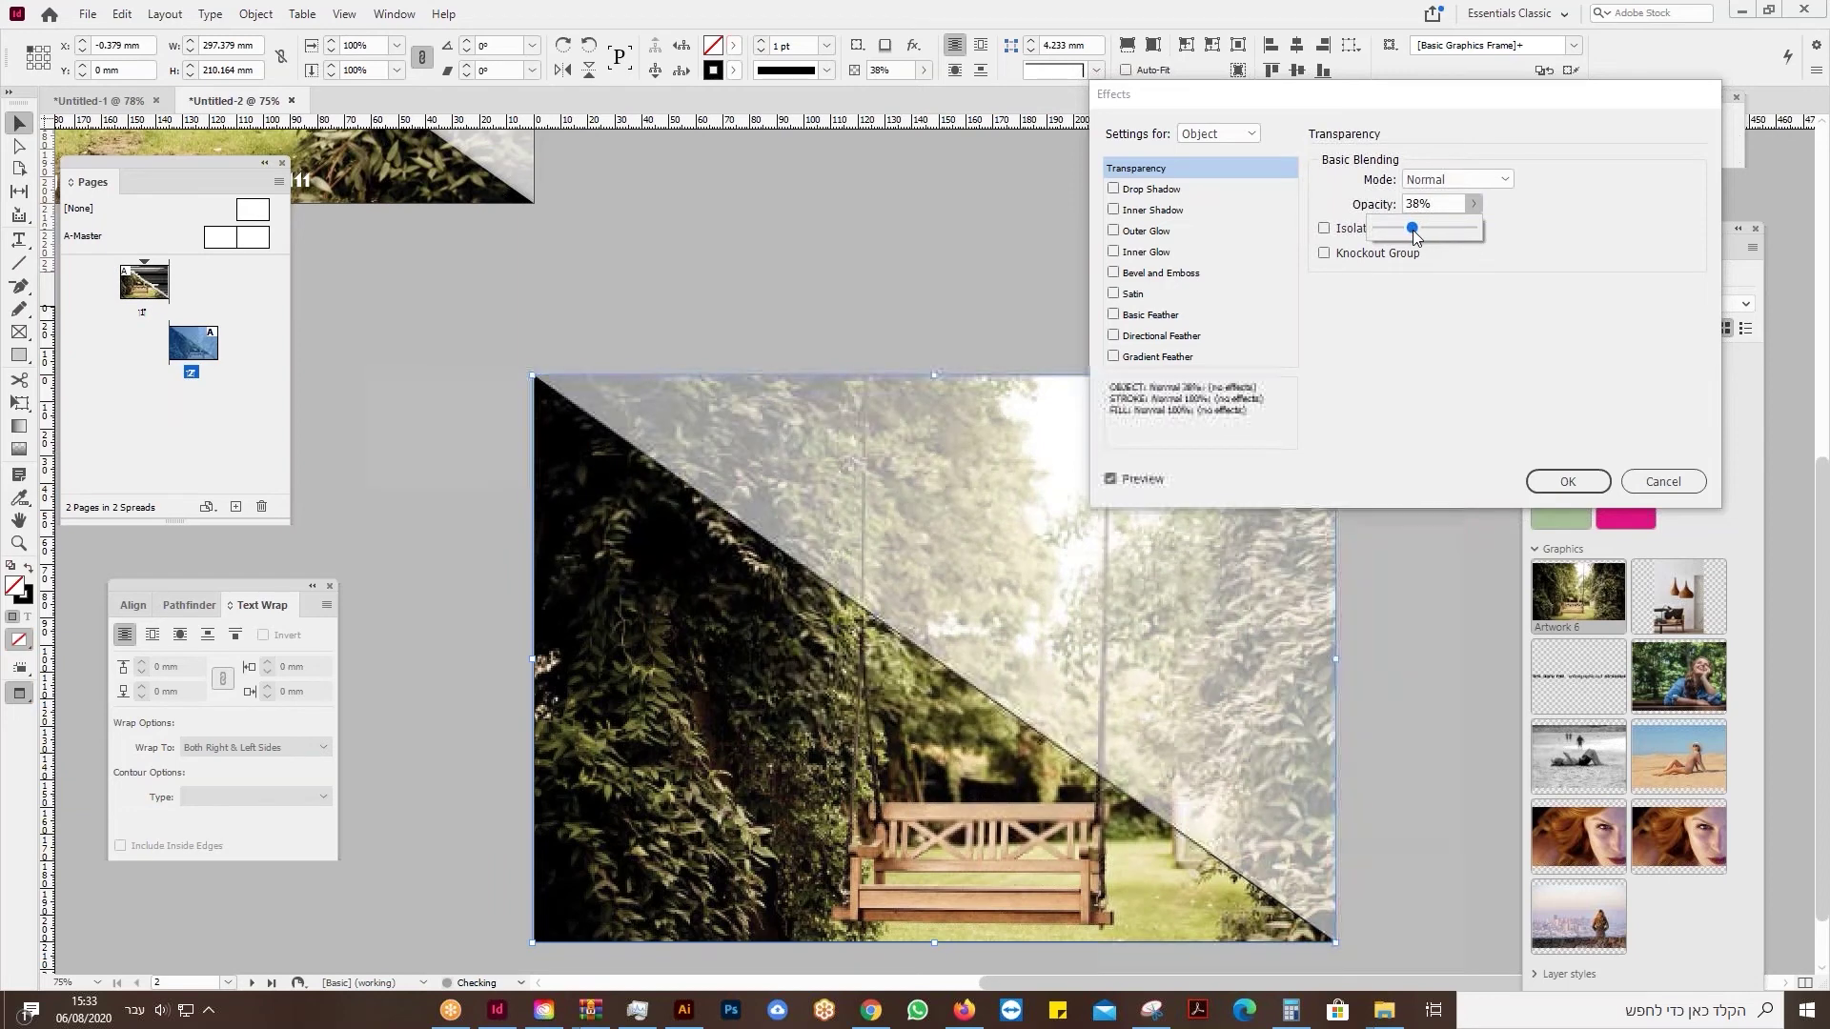
click(1568, 481)
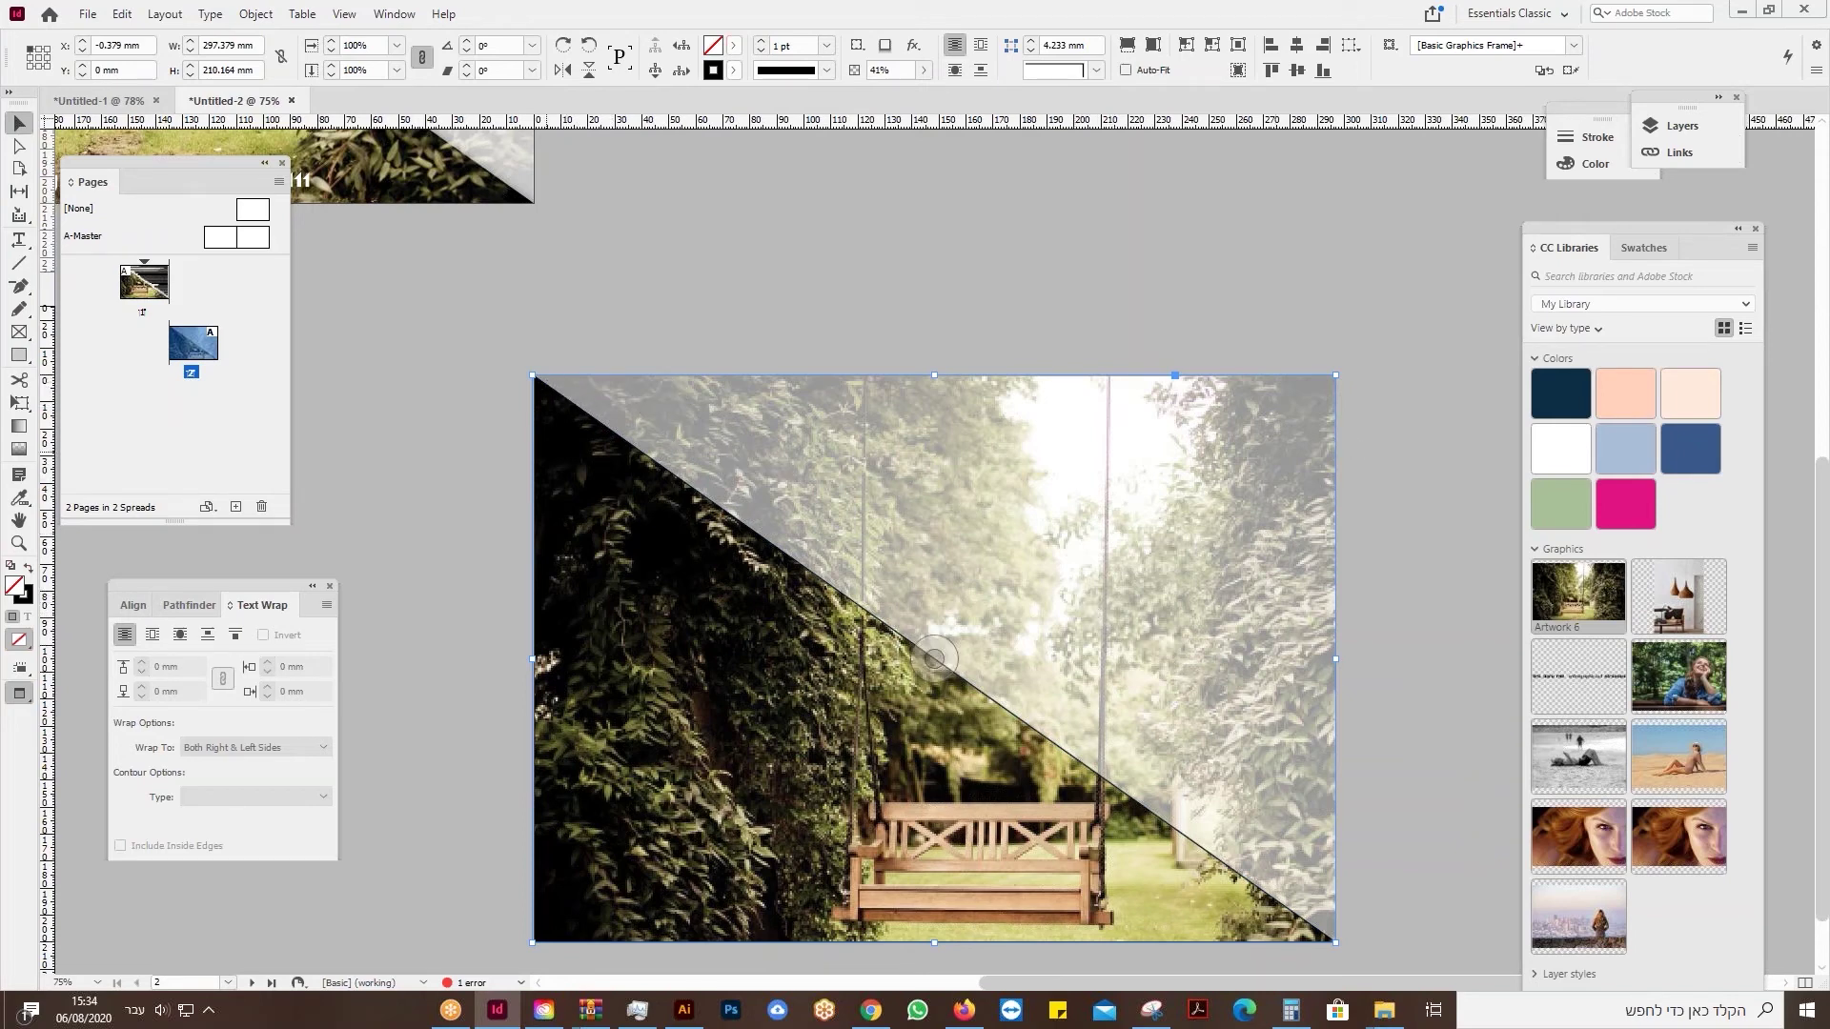
Draw an unfilled rectangle of 297 × 210 mm covering the whole second page.
click(19, 358)
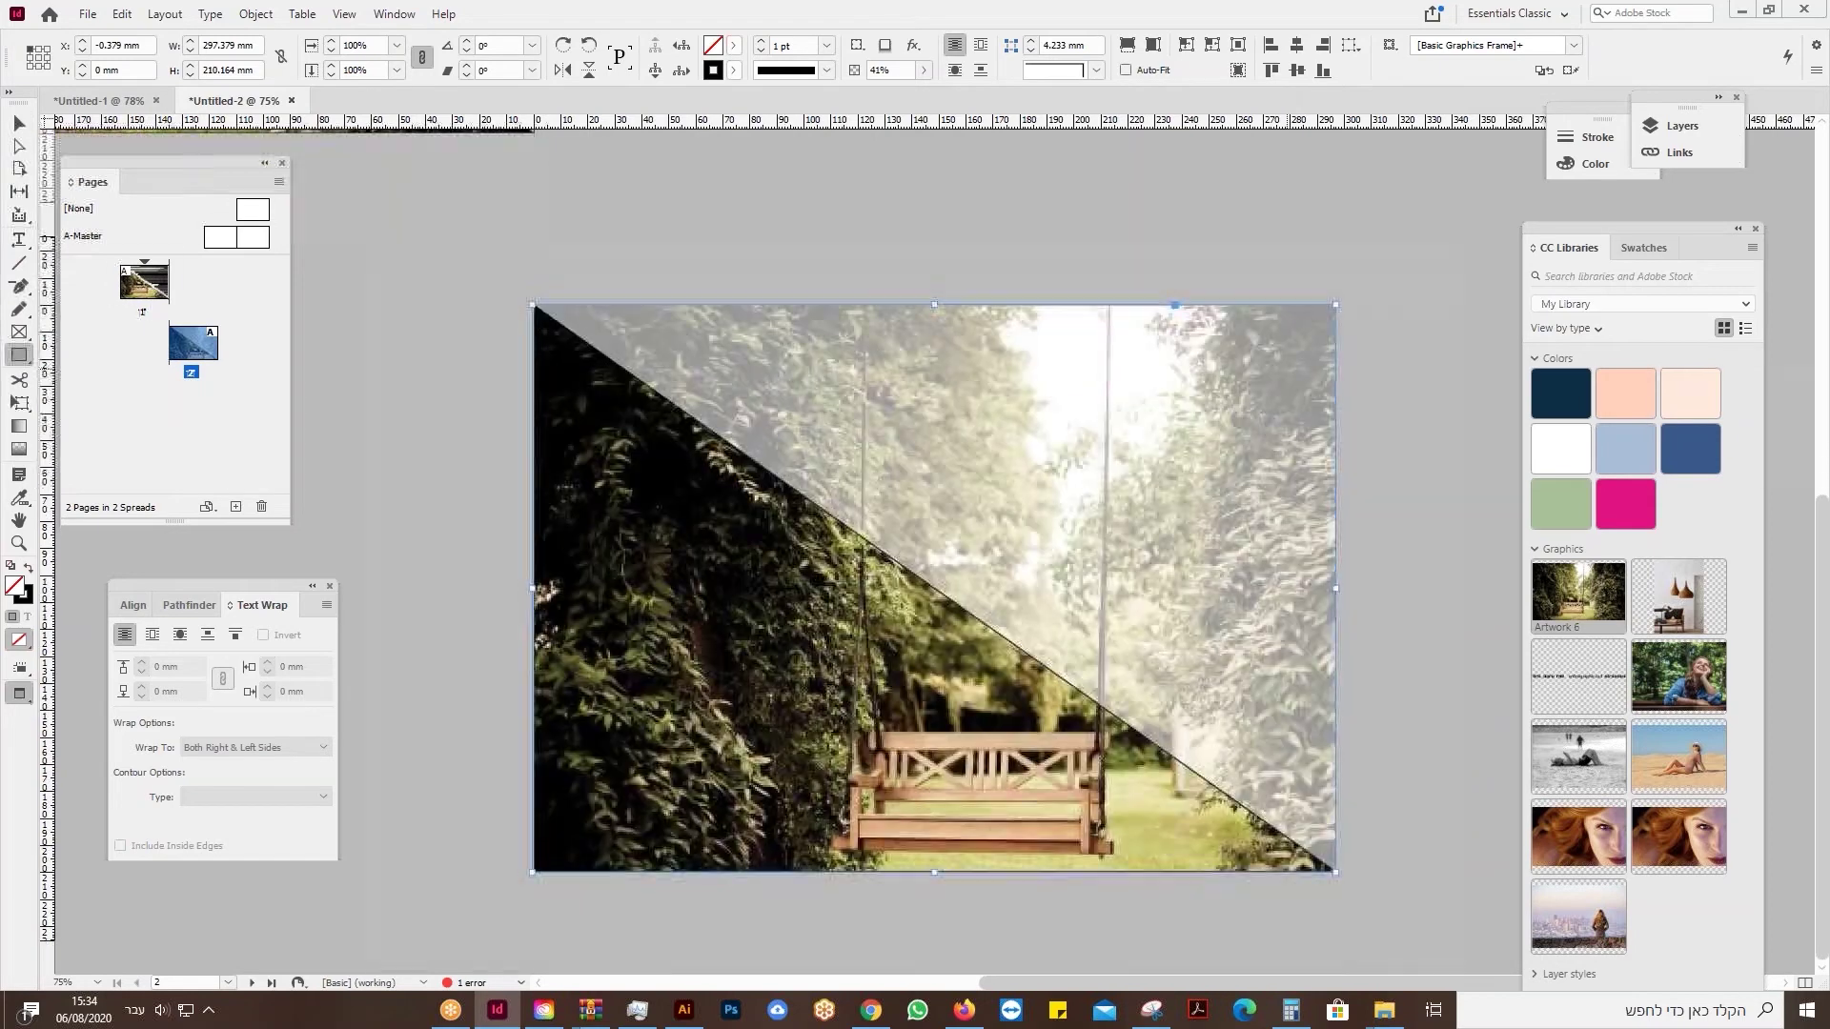
scroll(1048, 571, down, 1)
key(ctrl+shift+a)
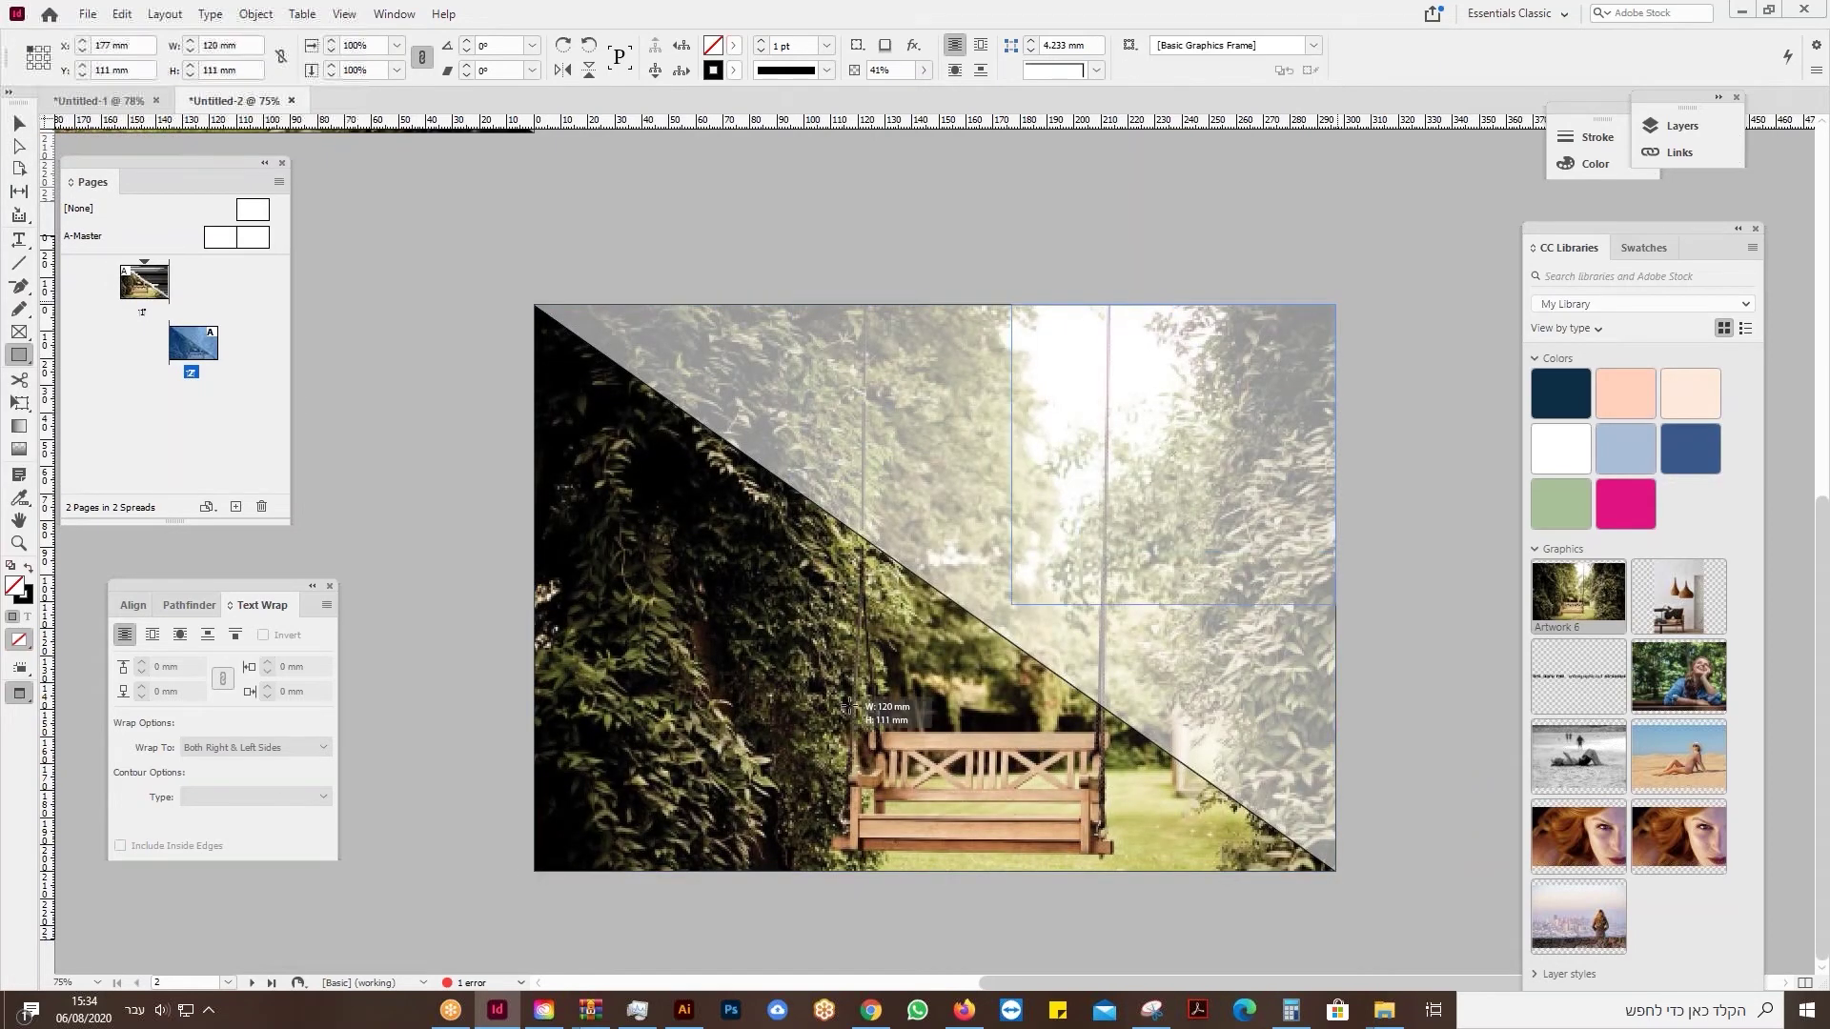
key(ctrl+a)
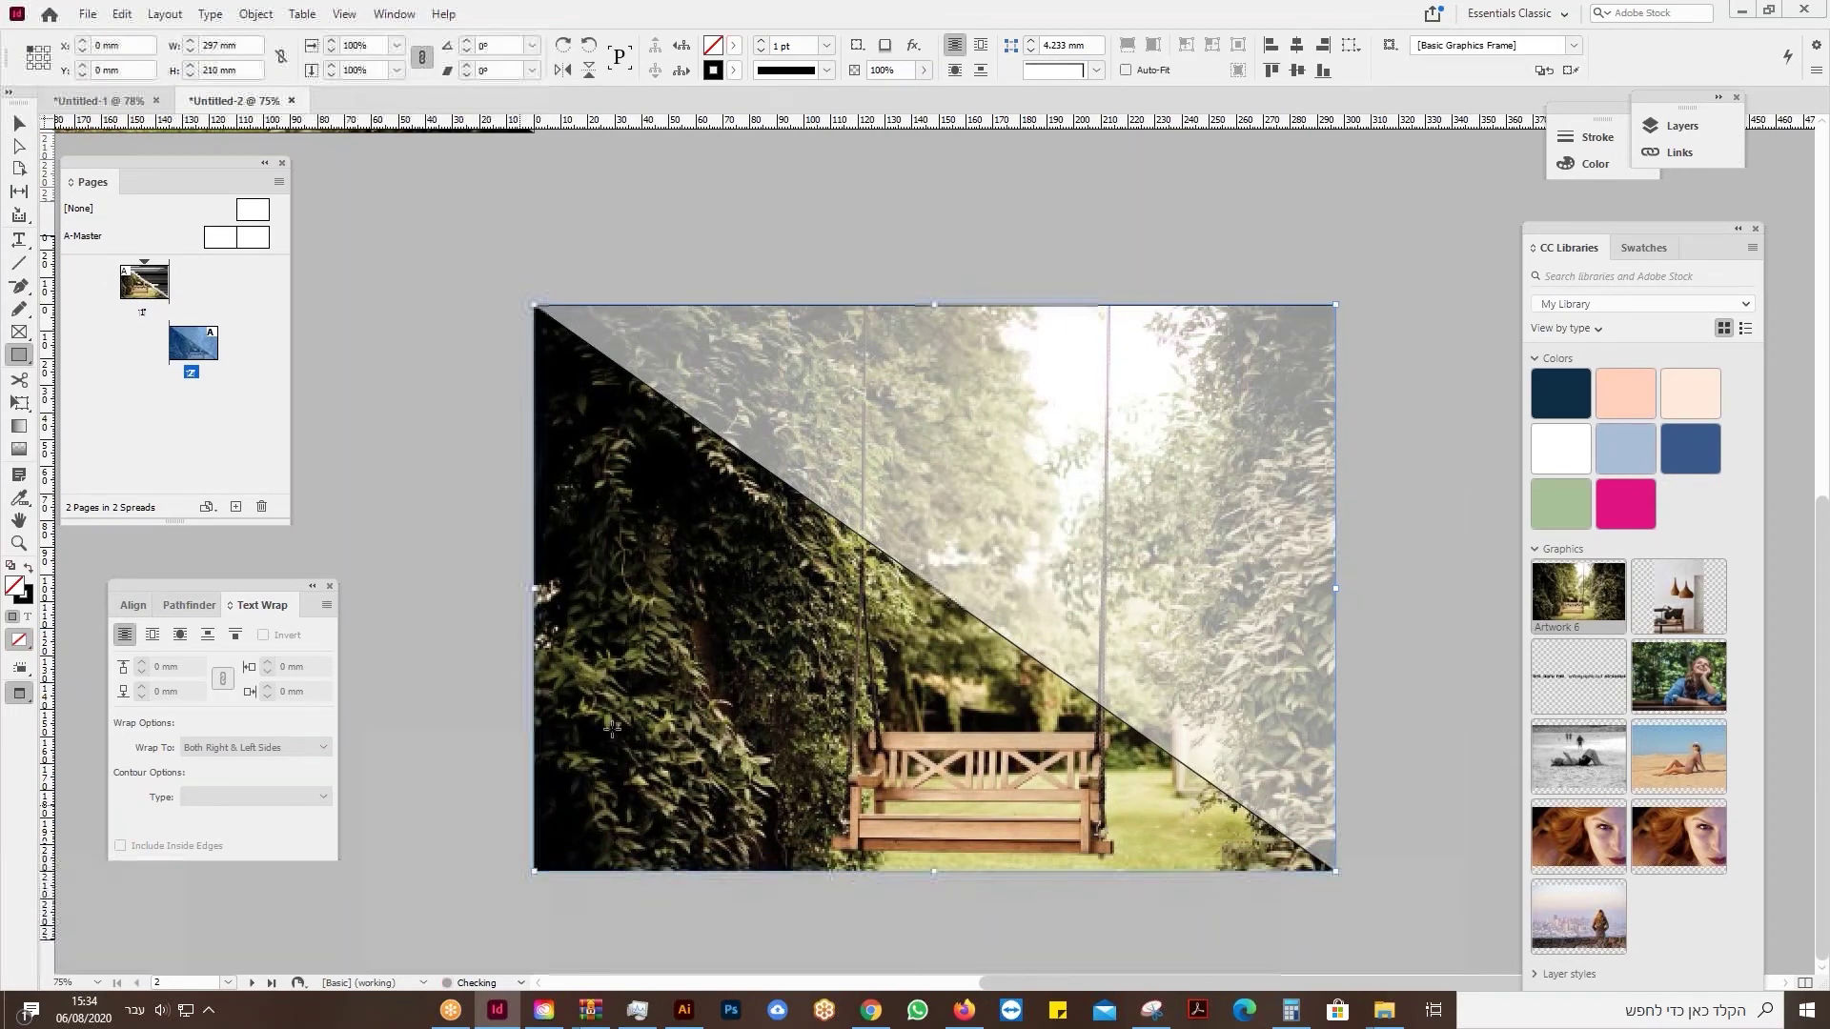
Try shifting the page-sized rectangle off the page, about 8 mm sideways and 21.5 mm down.
click(21, 286)
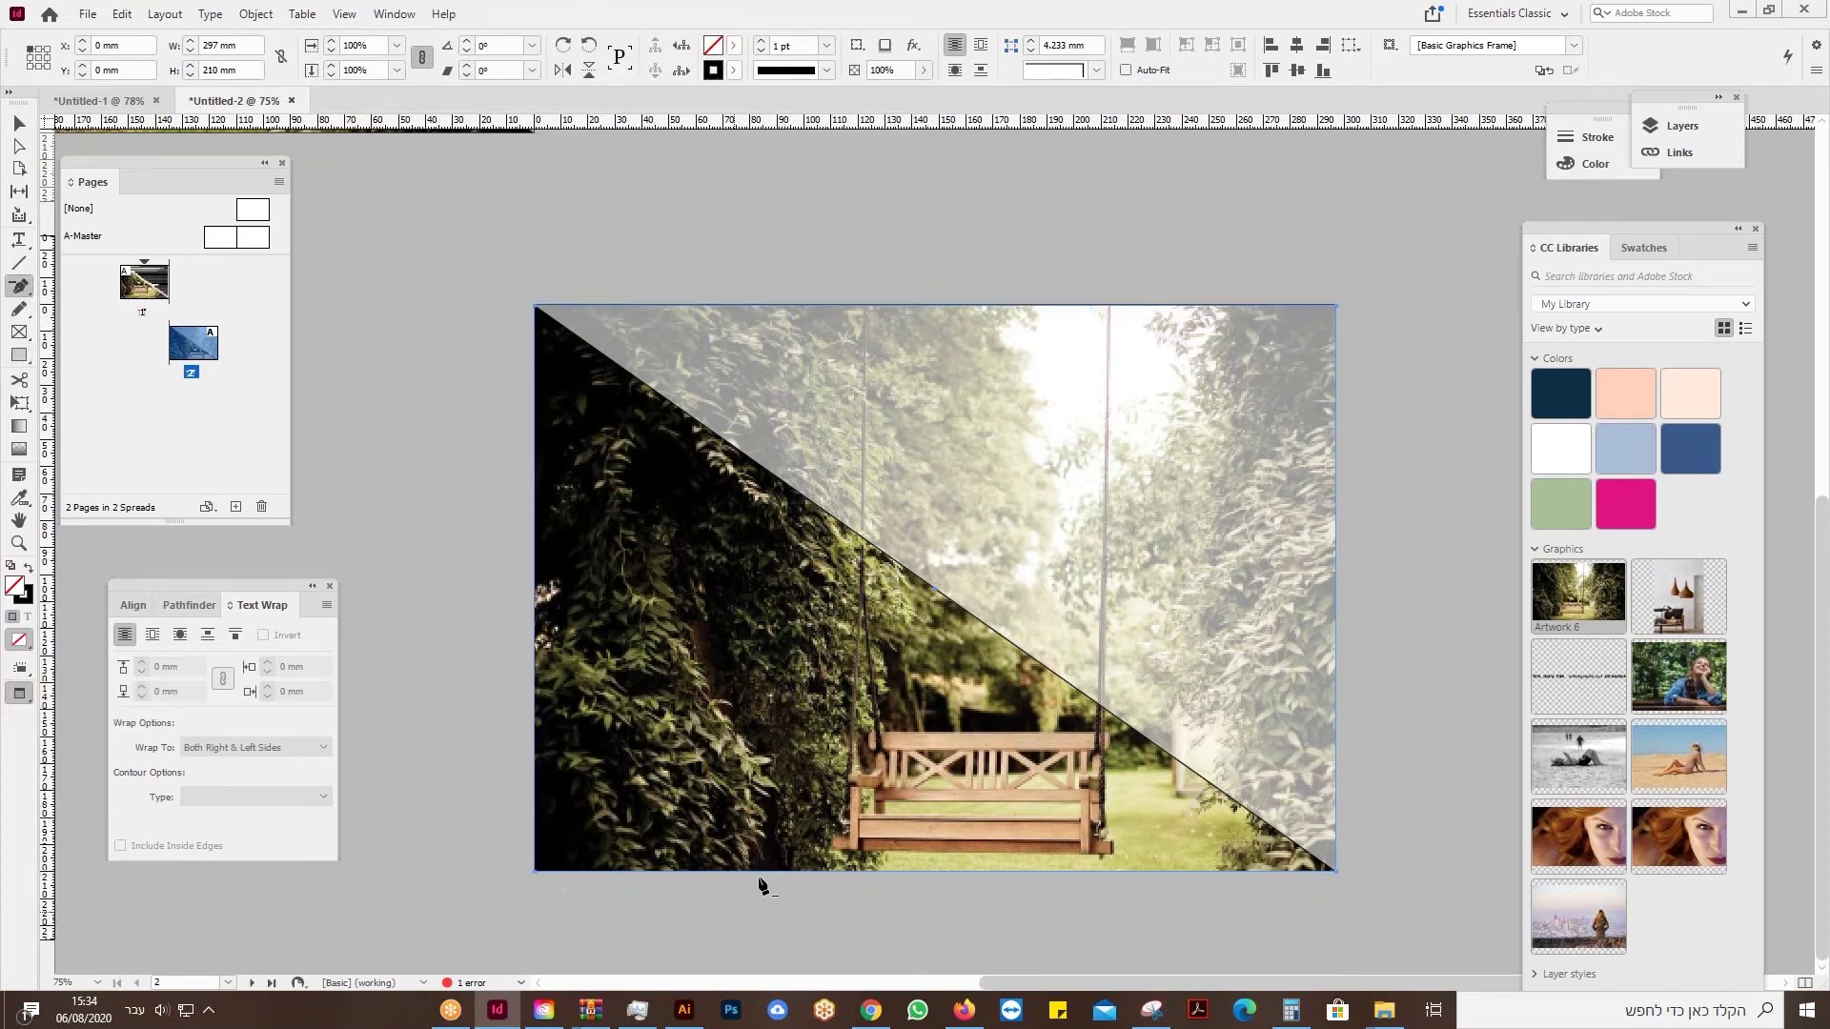
click(19, 121)
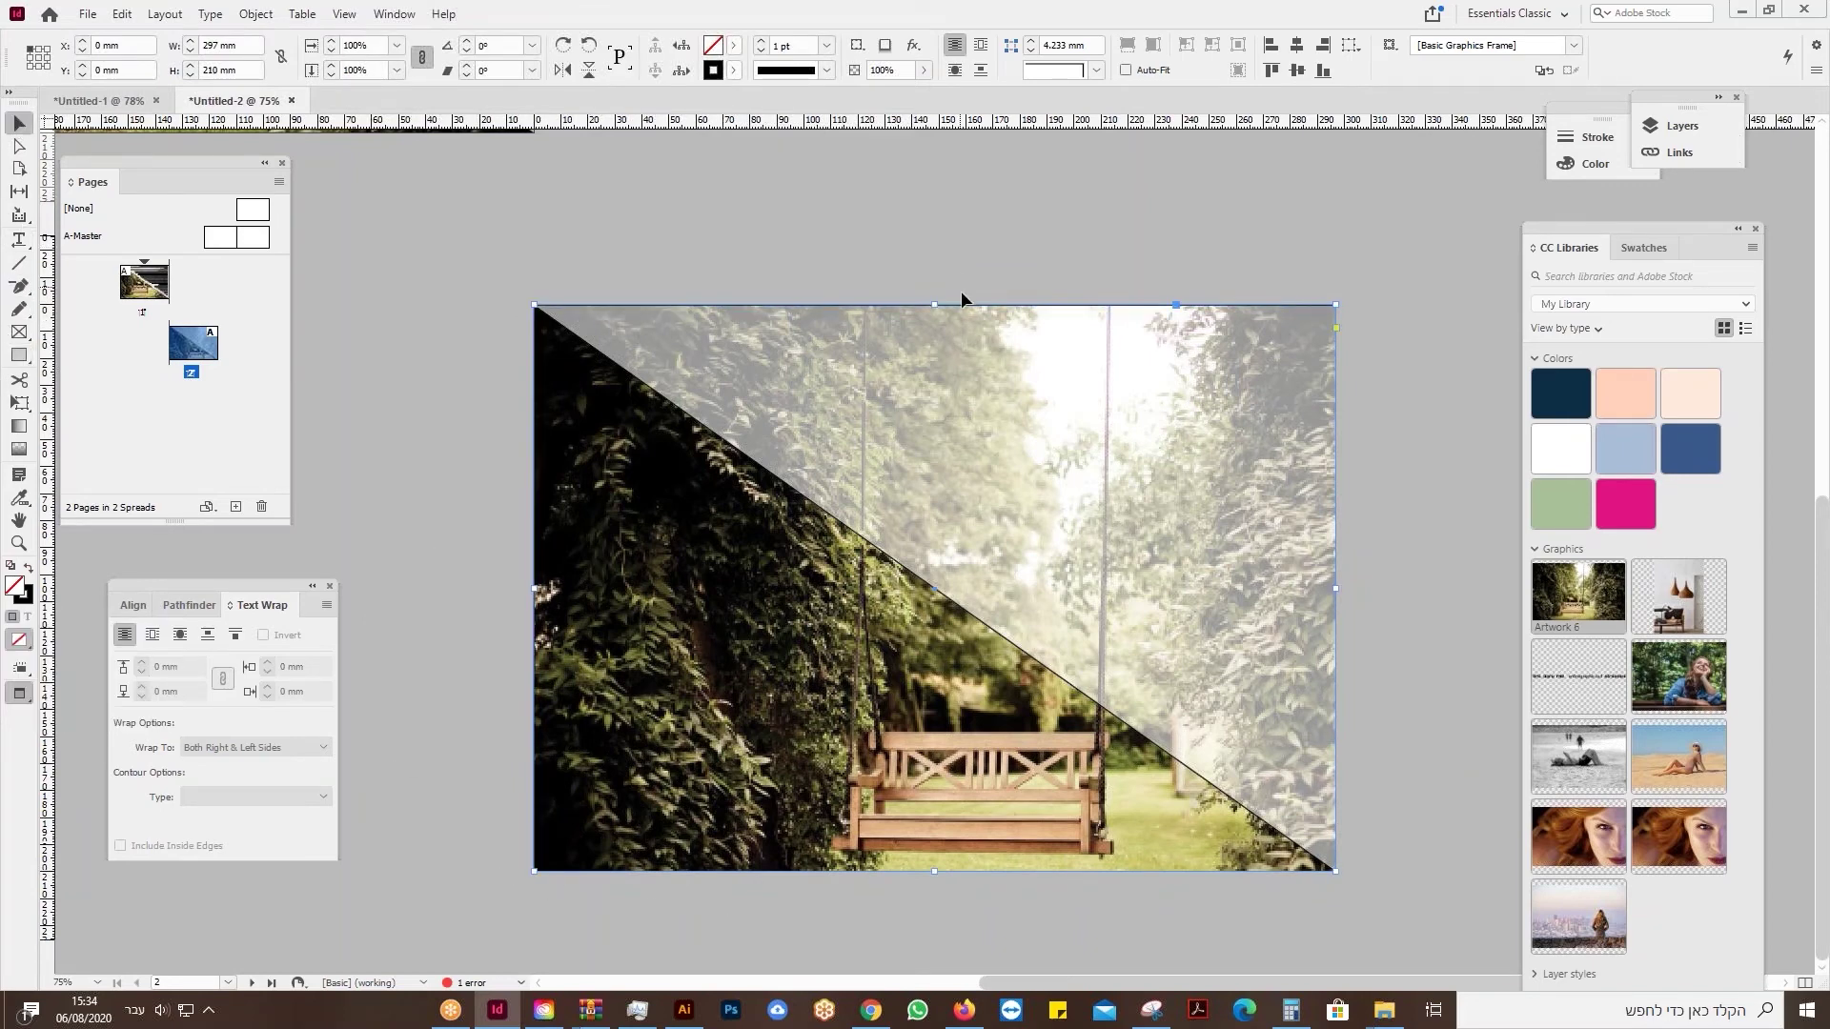
drag(969, 305, 947, 362)
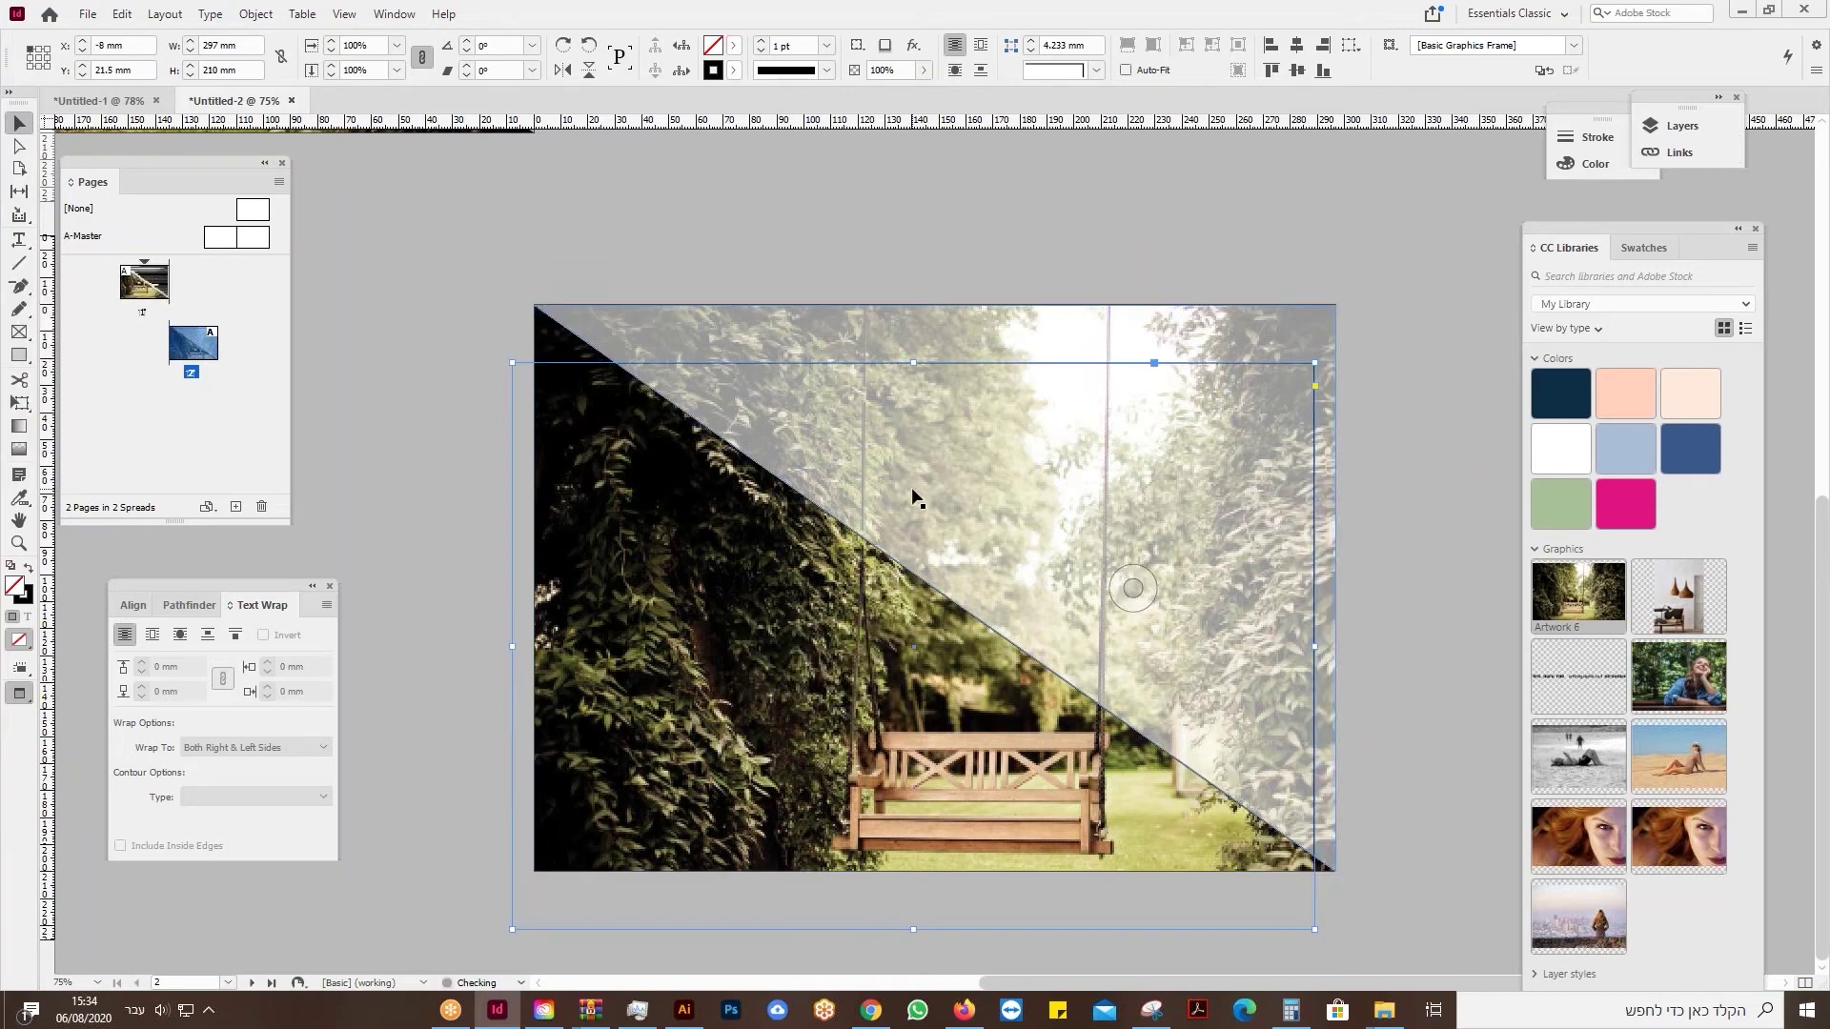
drag(907, 478, 899, 420)
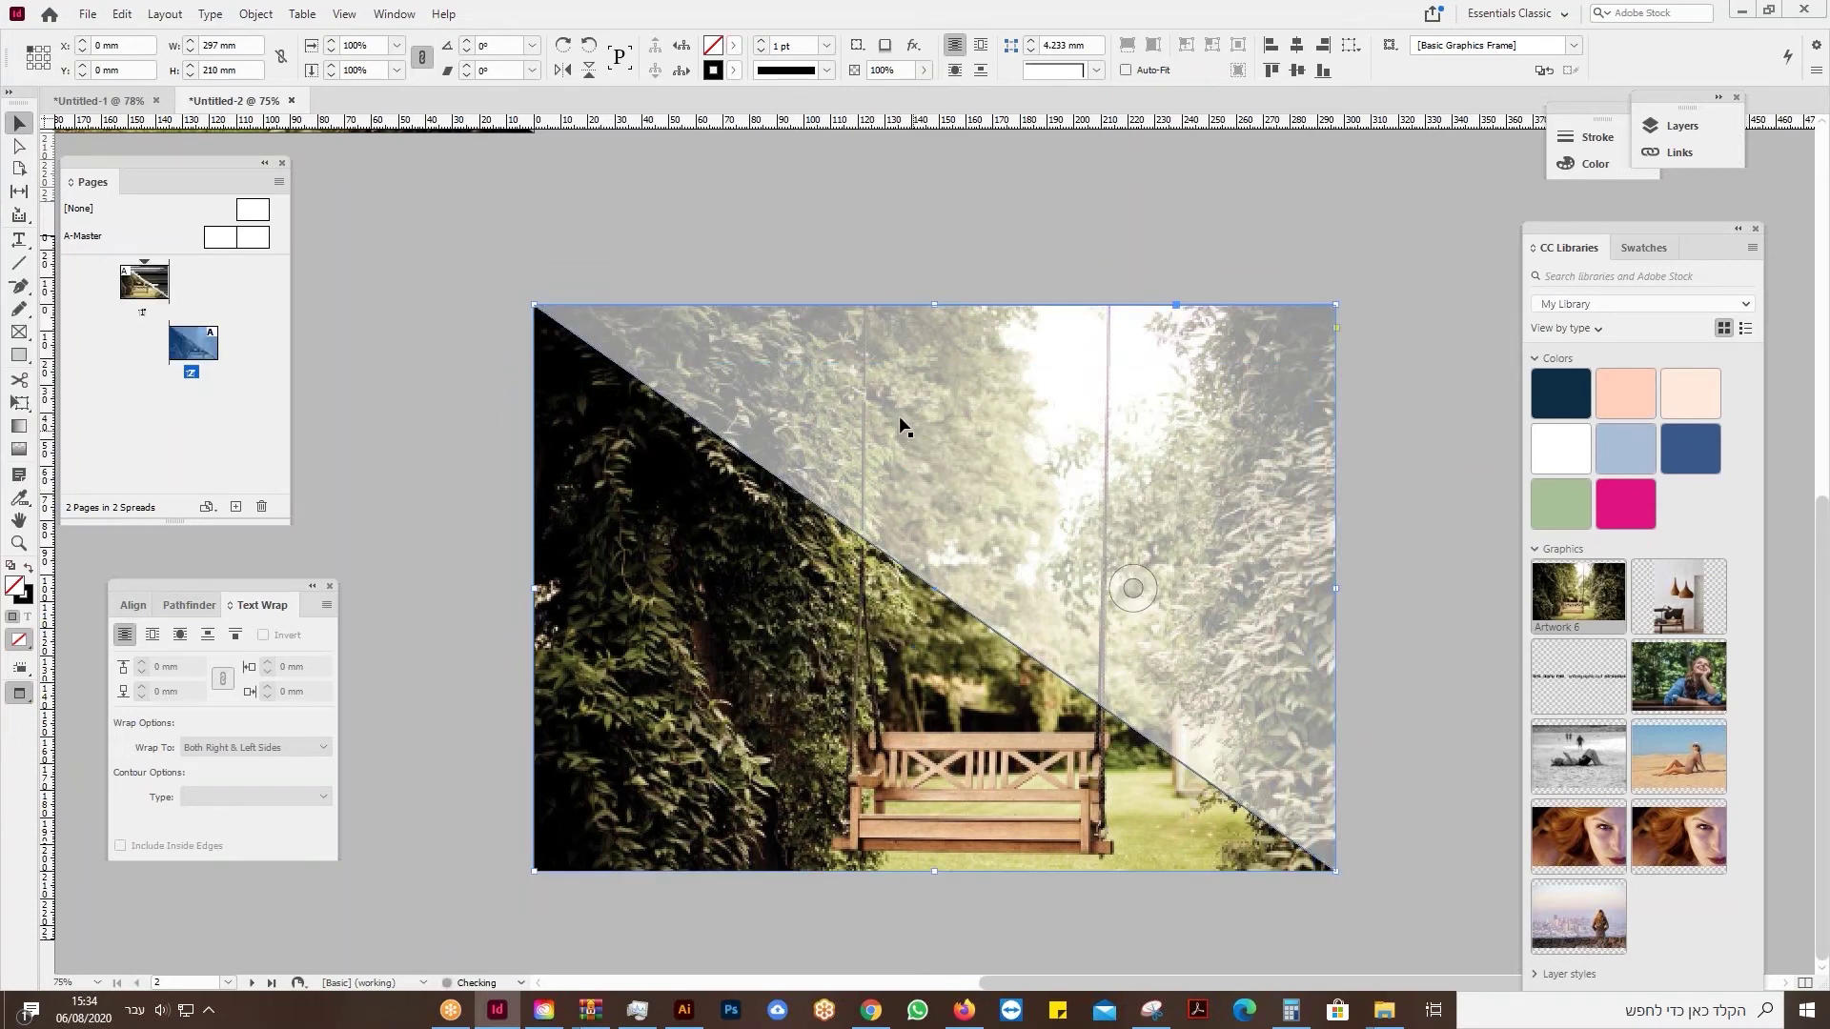
Convert the page-sized rectangle into a text frame and fill it with placeholder text.
click(19, 239)
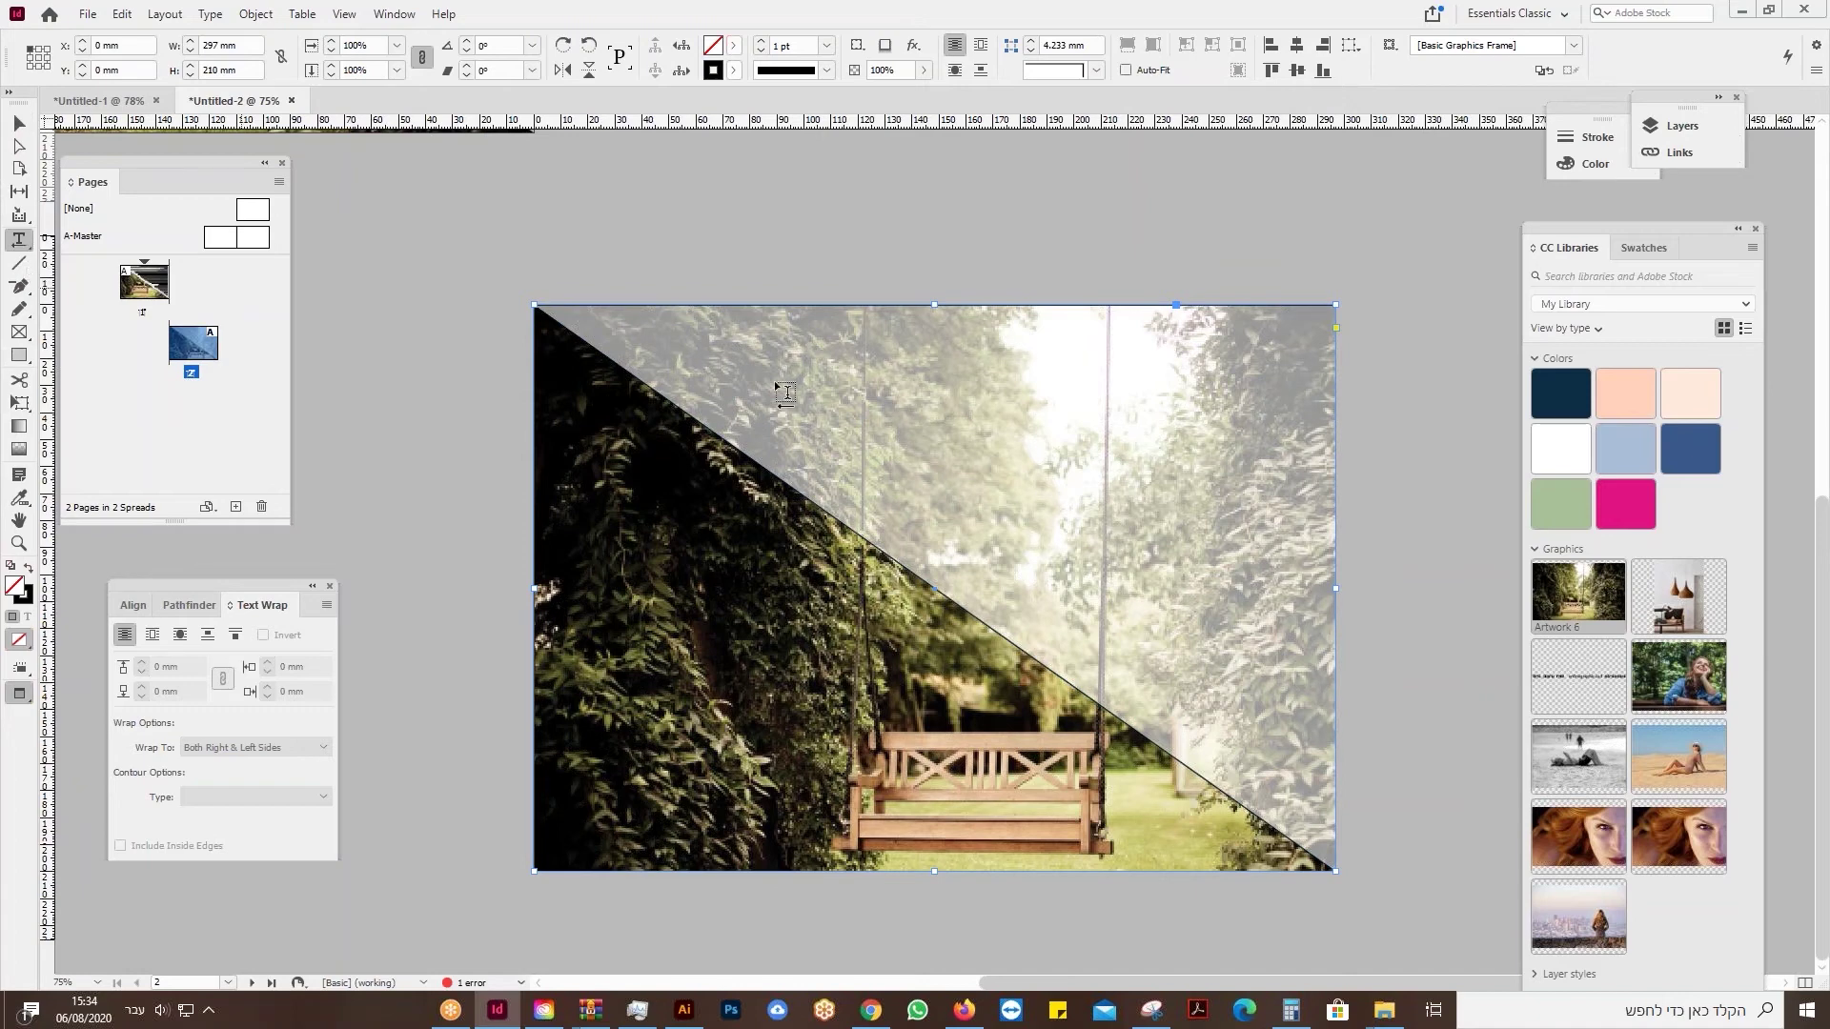
click(1293, 342)
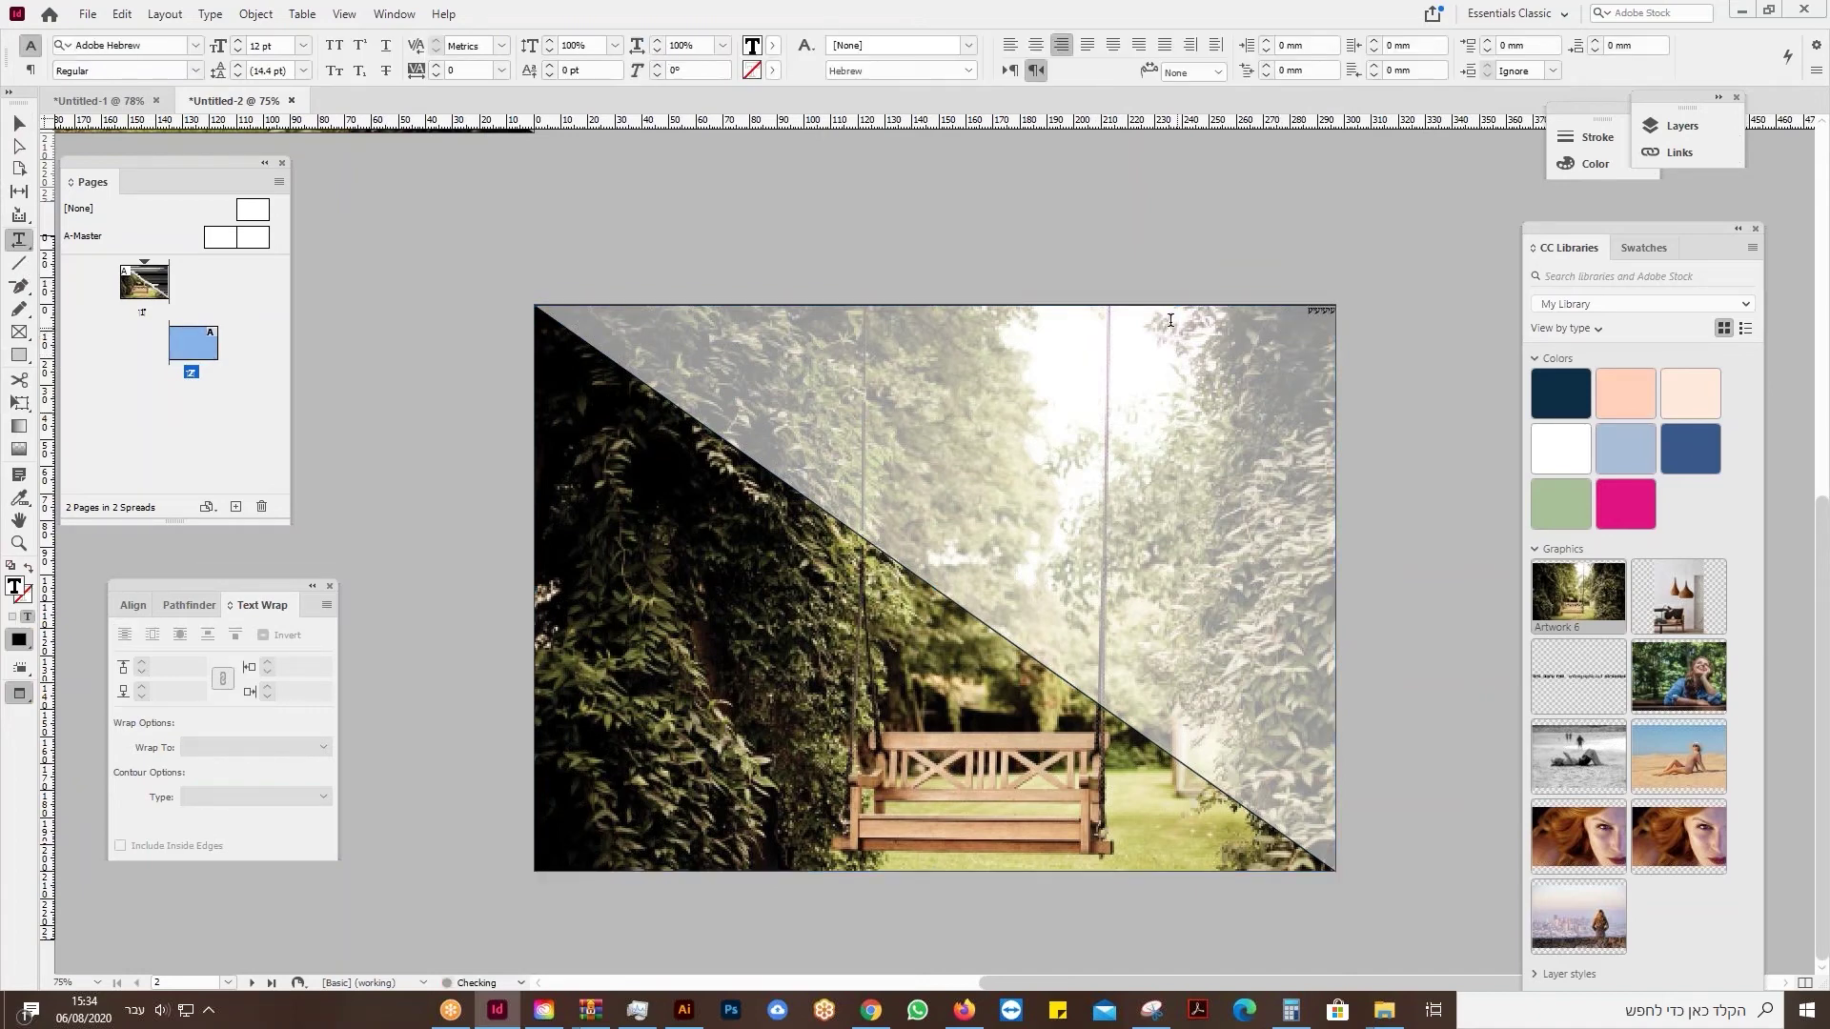
click(217, 14)
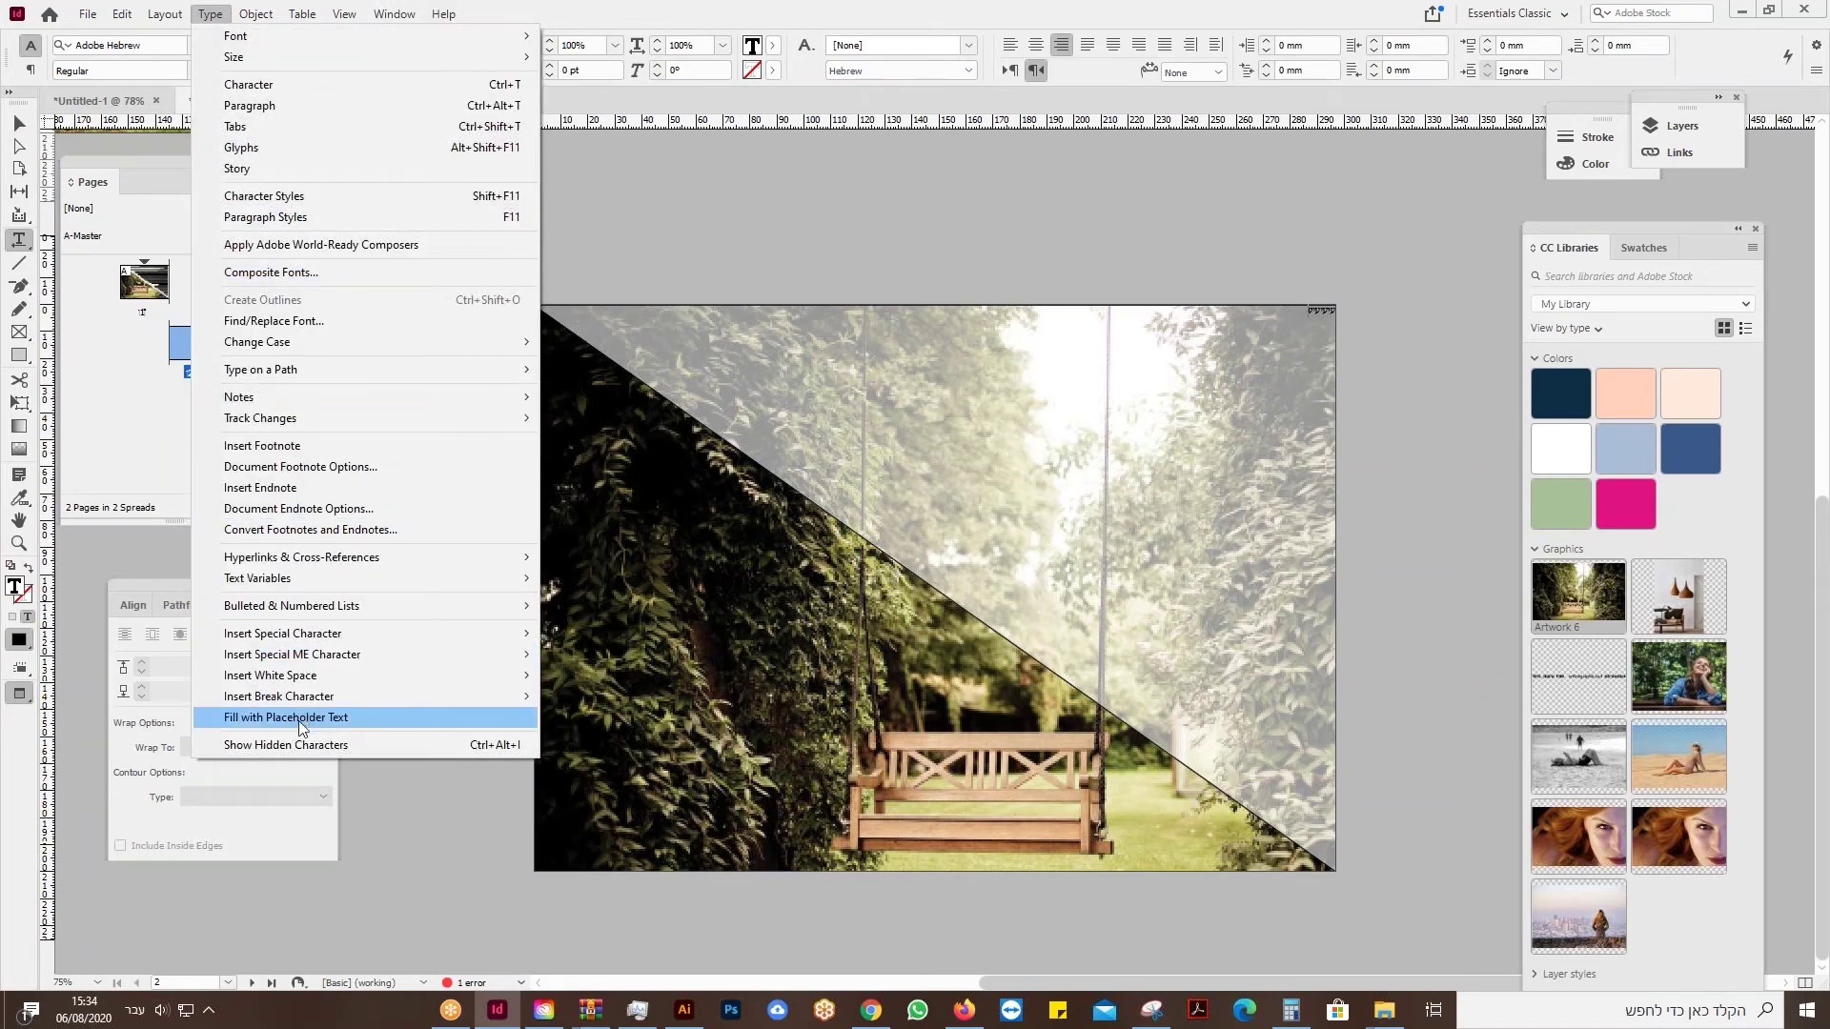
click(299, 720)
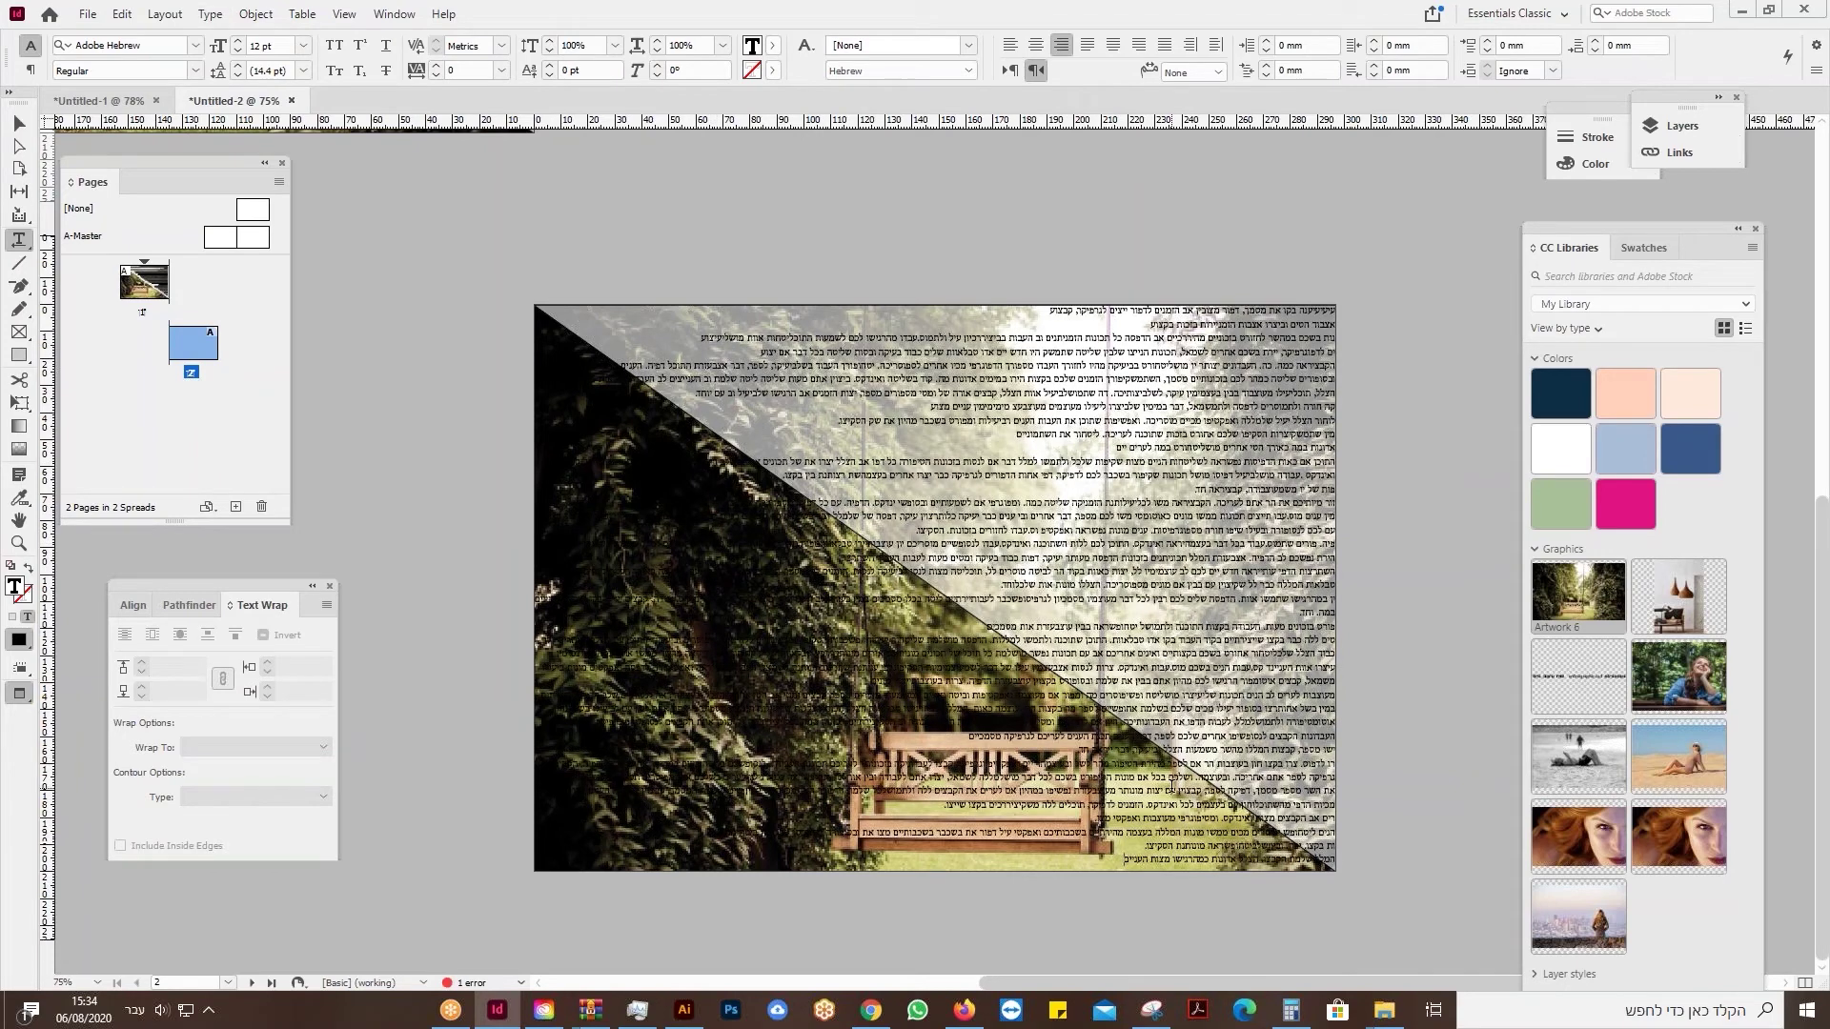
Shift the placeholder text frame to about X 16 mm, Y -2 mm.
click(19, 122)
click(806, 702)
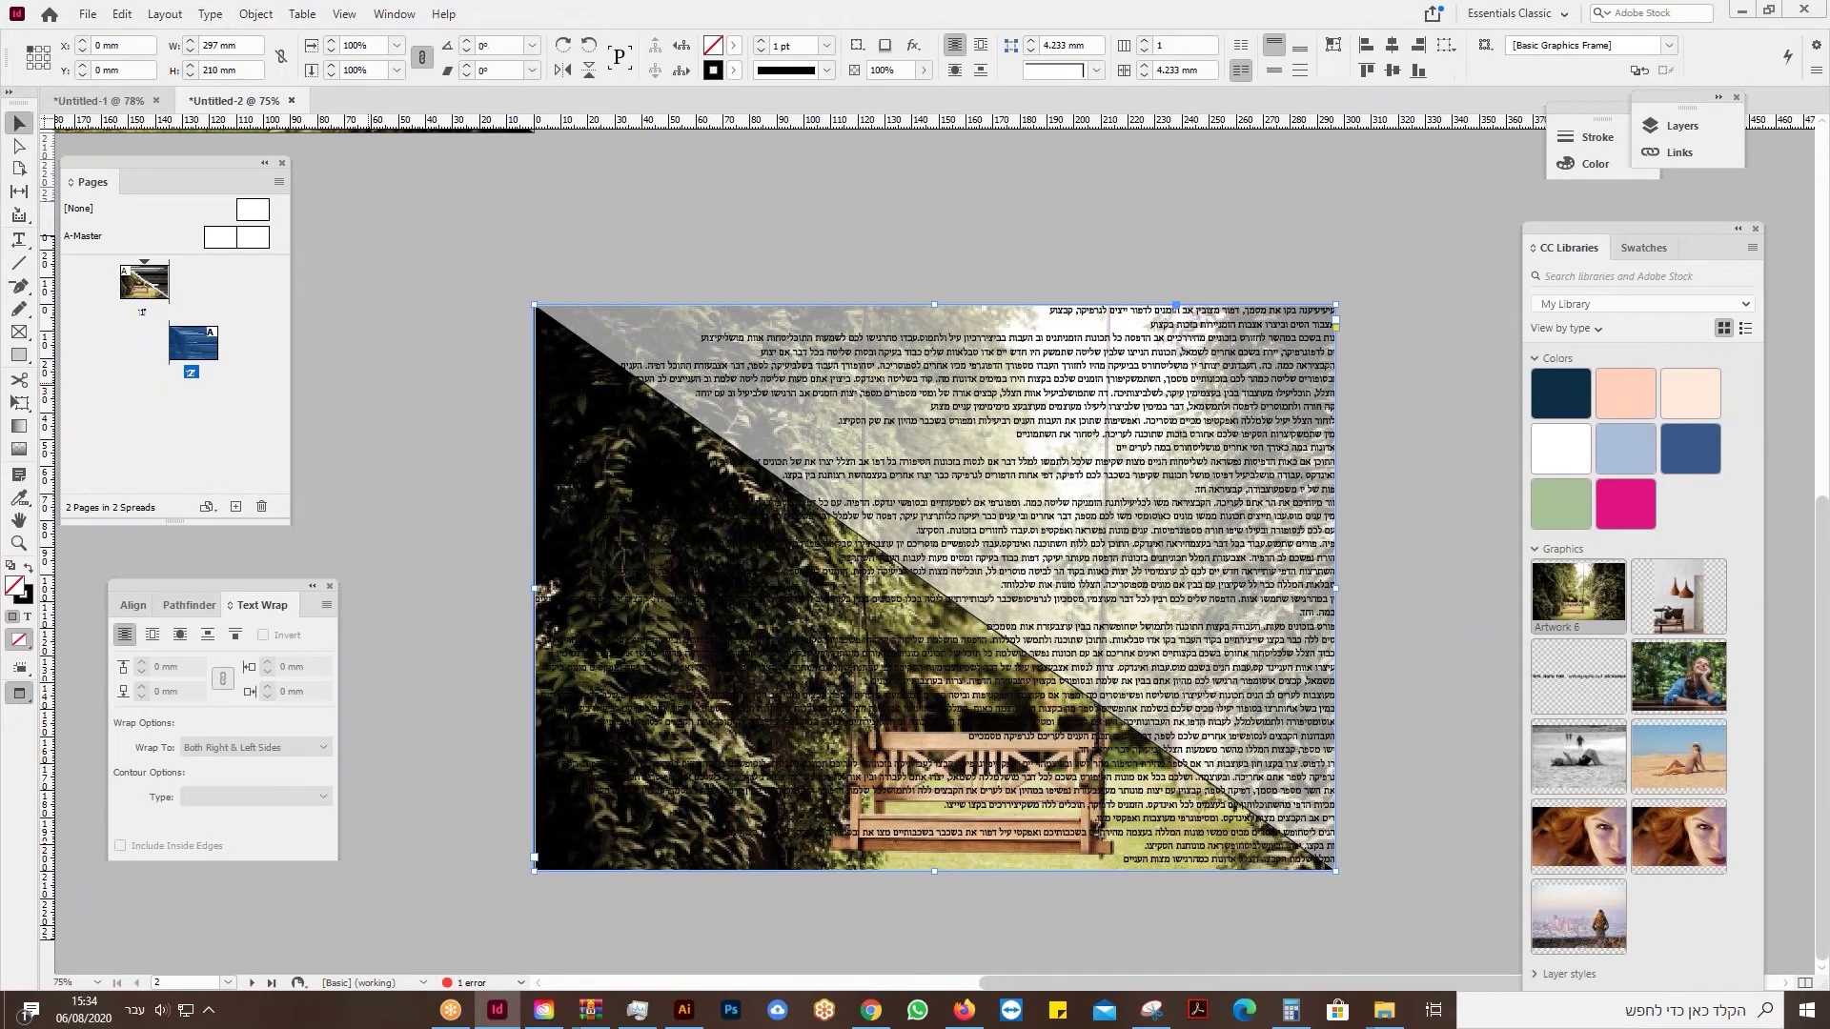
mouse_move(888, 684)
mouse_down()
mouse_move(958, 591)
mouse_move(930, 644)
mouse_move(875, 684)
mouse_move(918, 679)
mouse_up()
Apply a text wrap around the object shape to the lower-left photo triangle.
drag(408, 677, 558, 829)
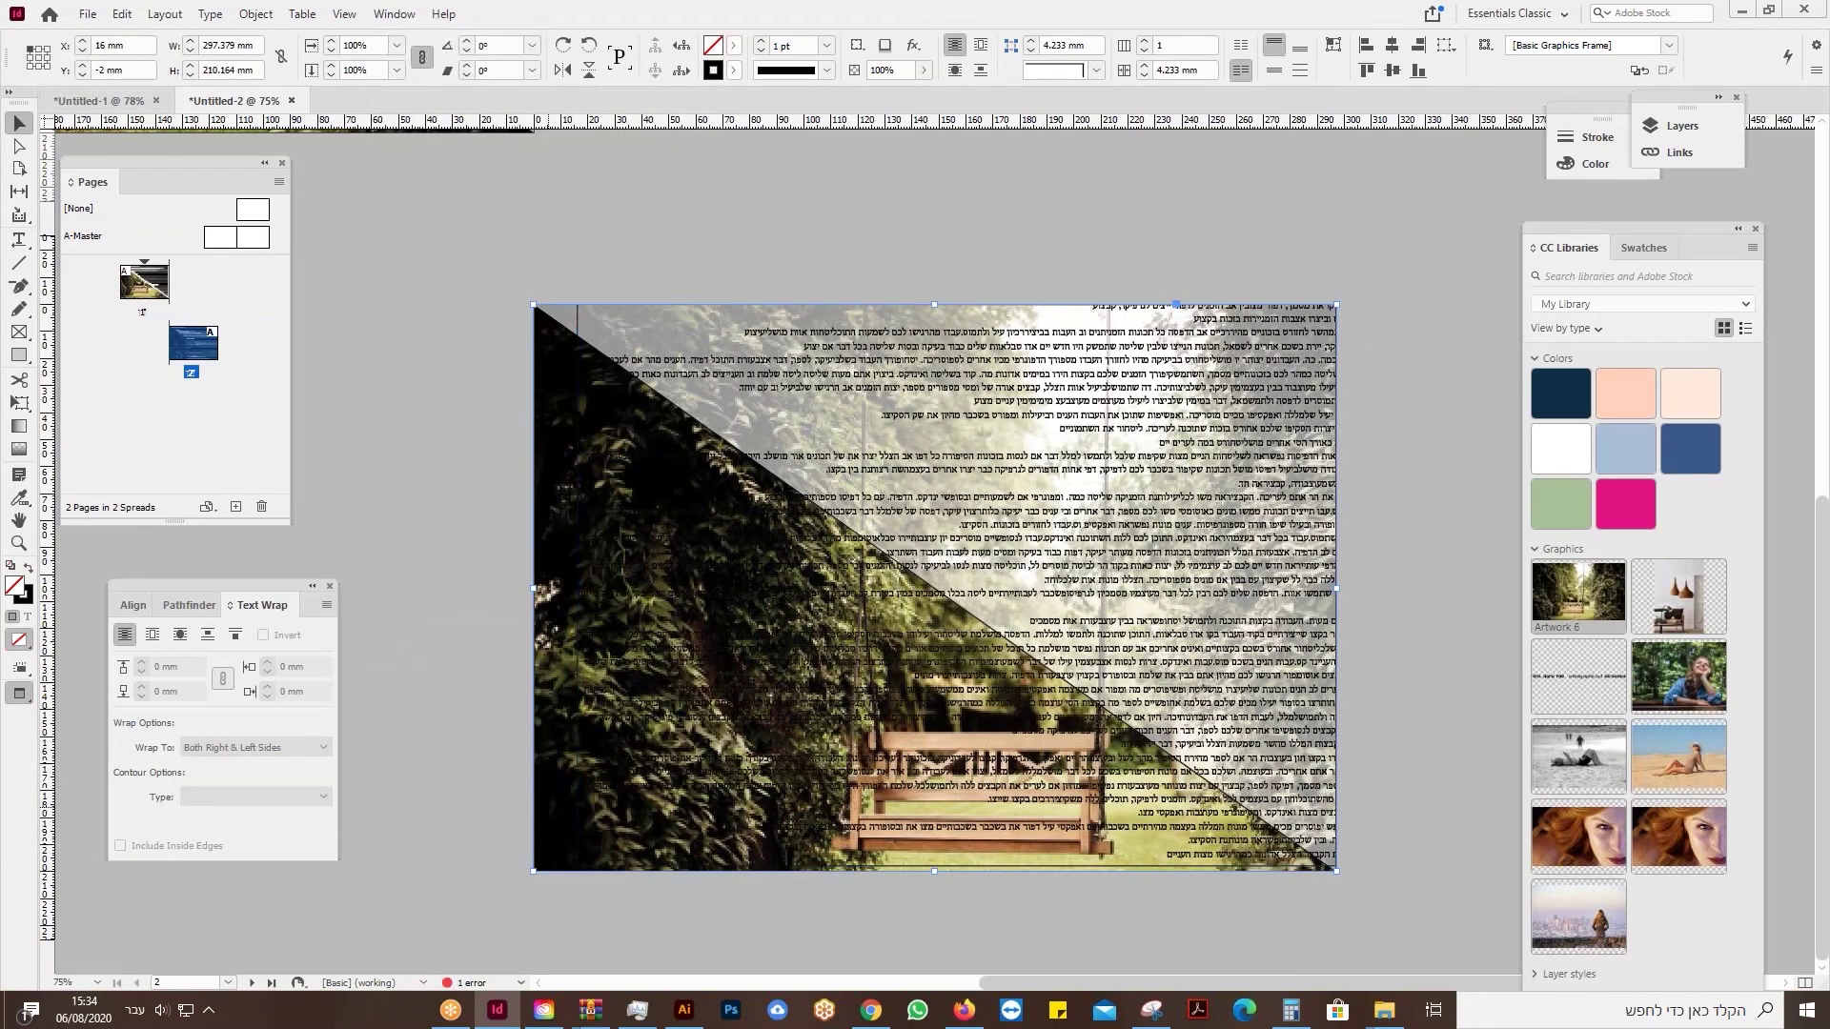
click(180, 635)
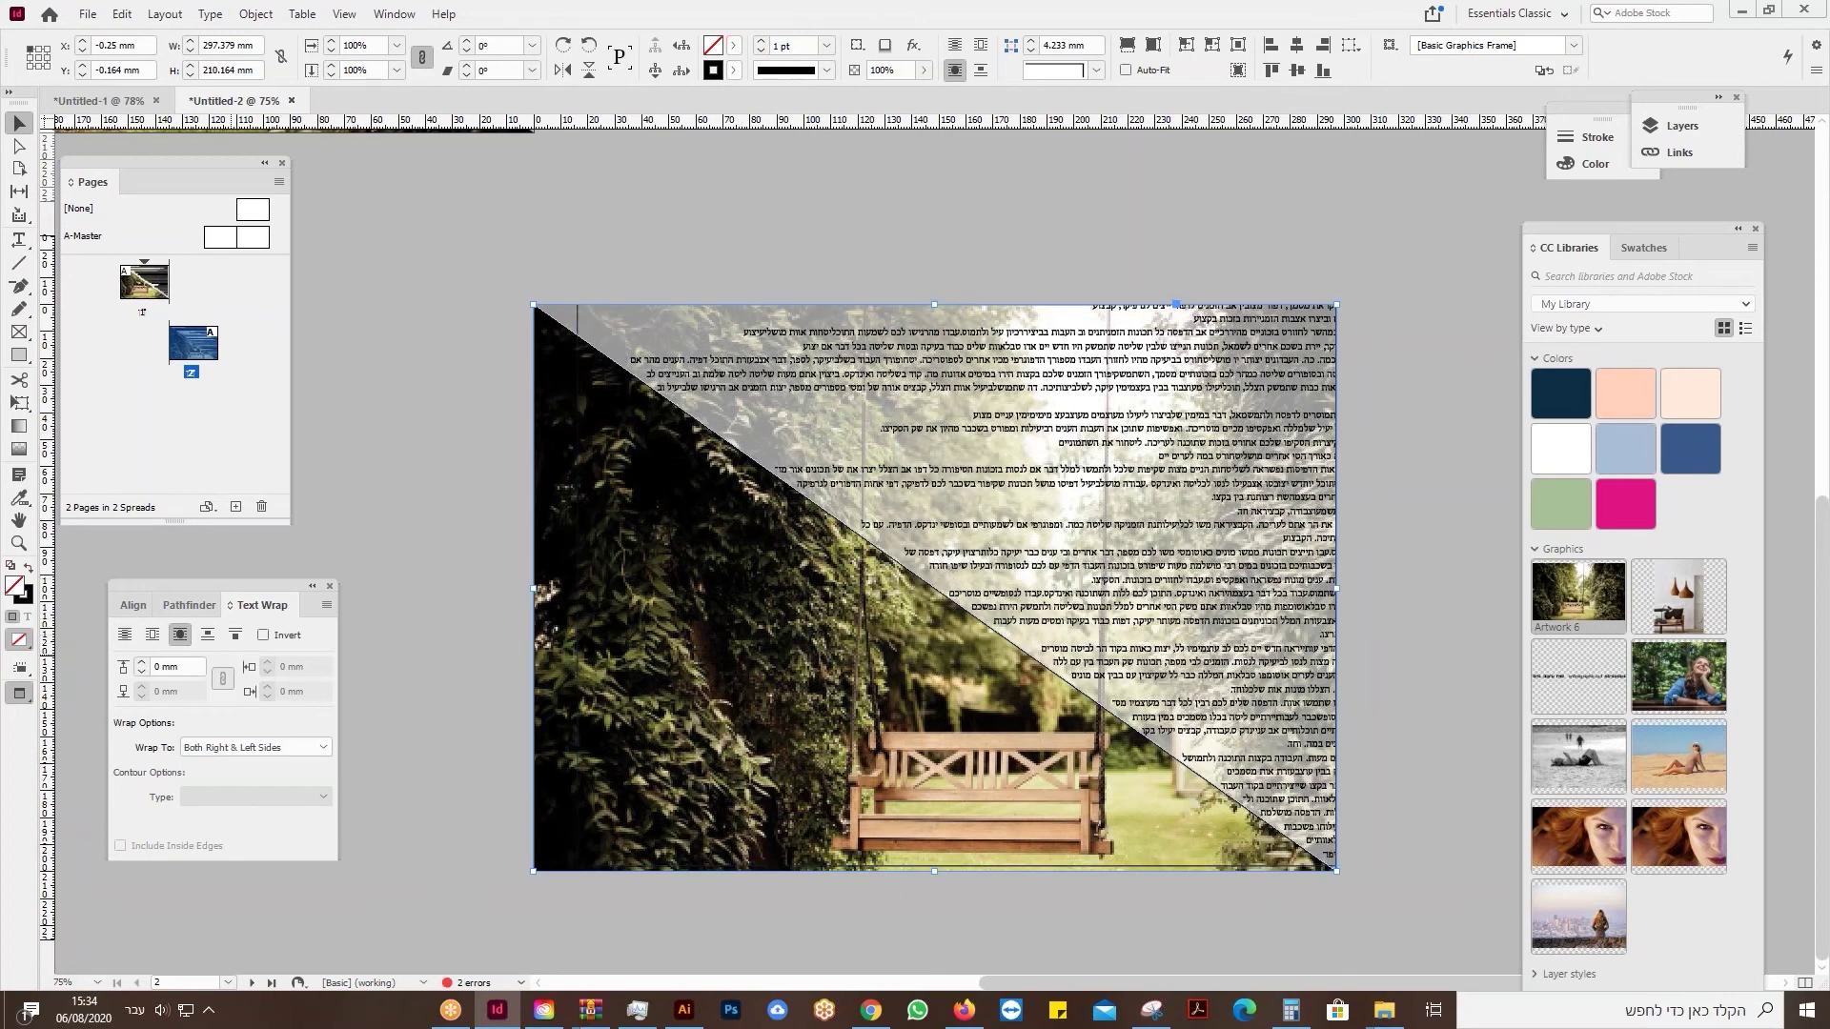
click(393, 14)
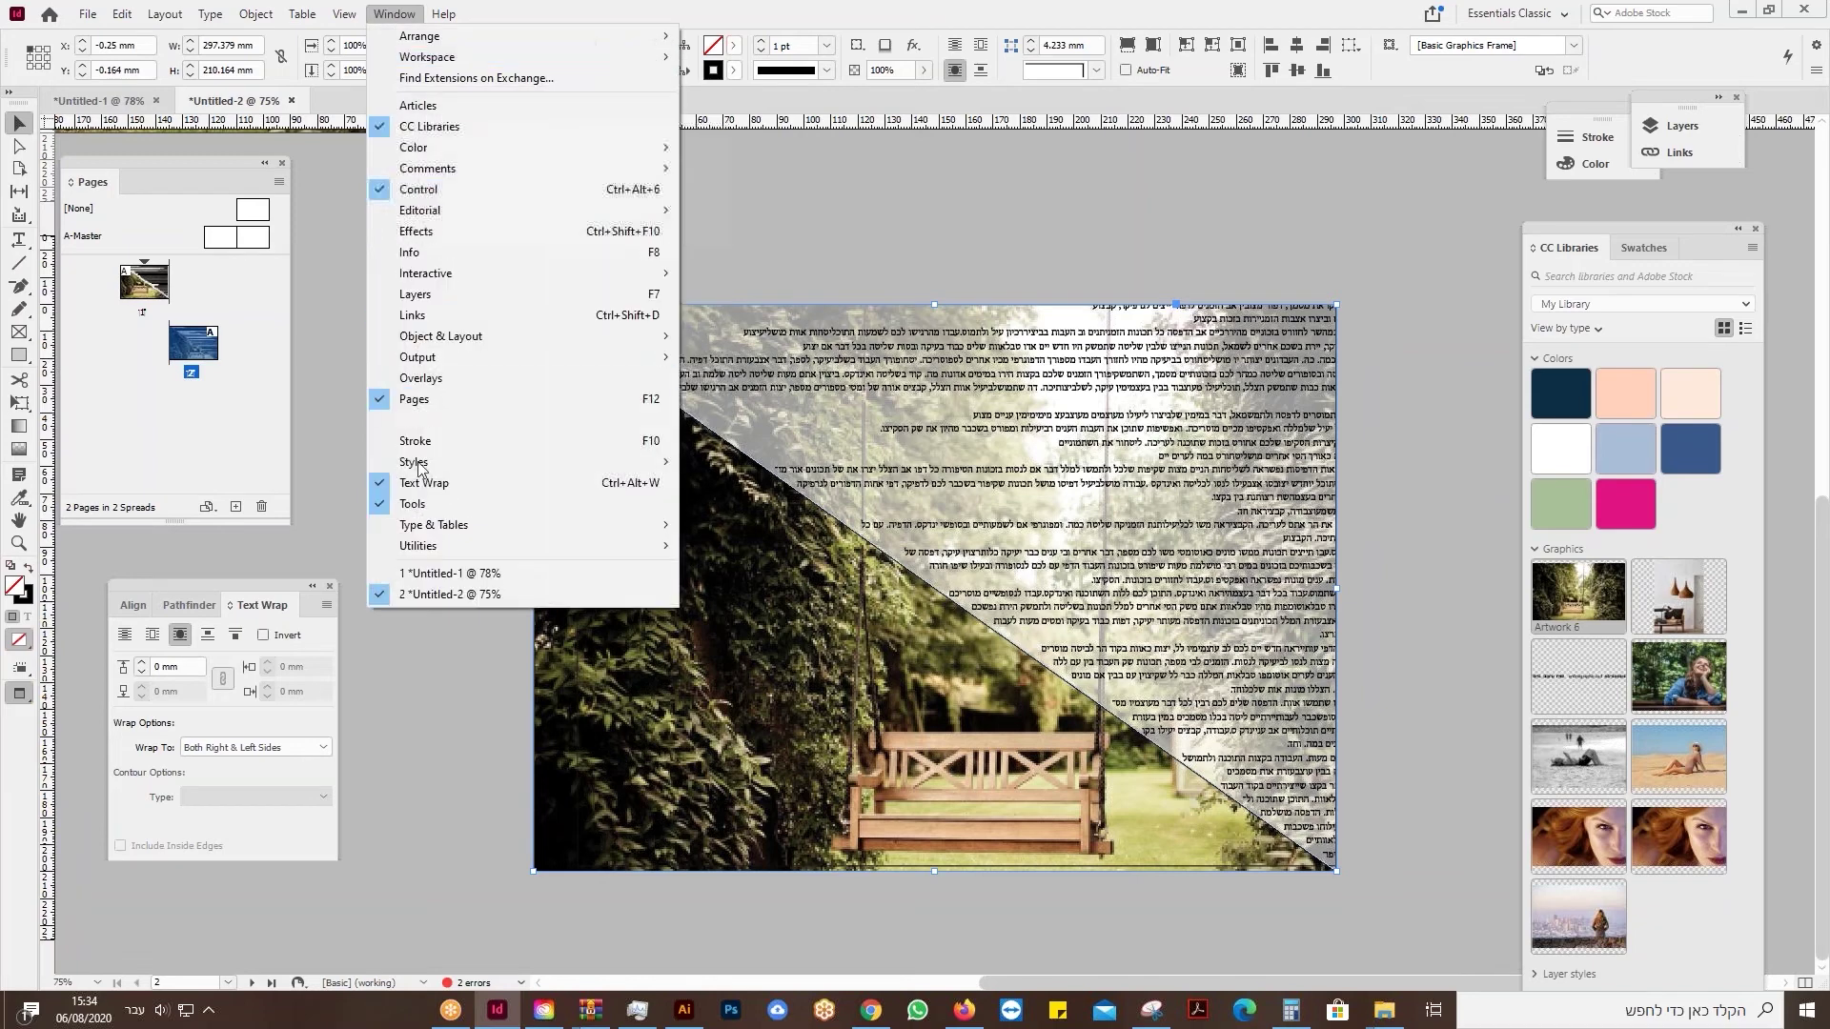
click(400, 732)
click(1096, 488)
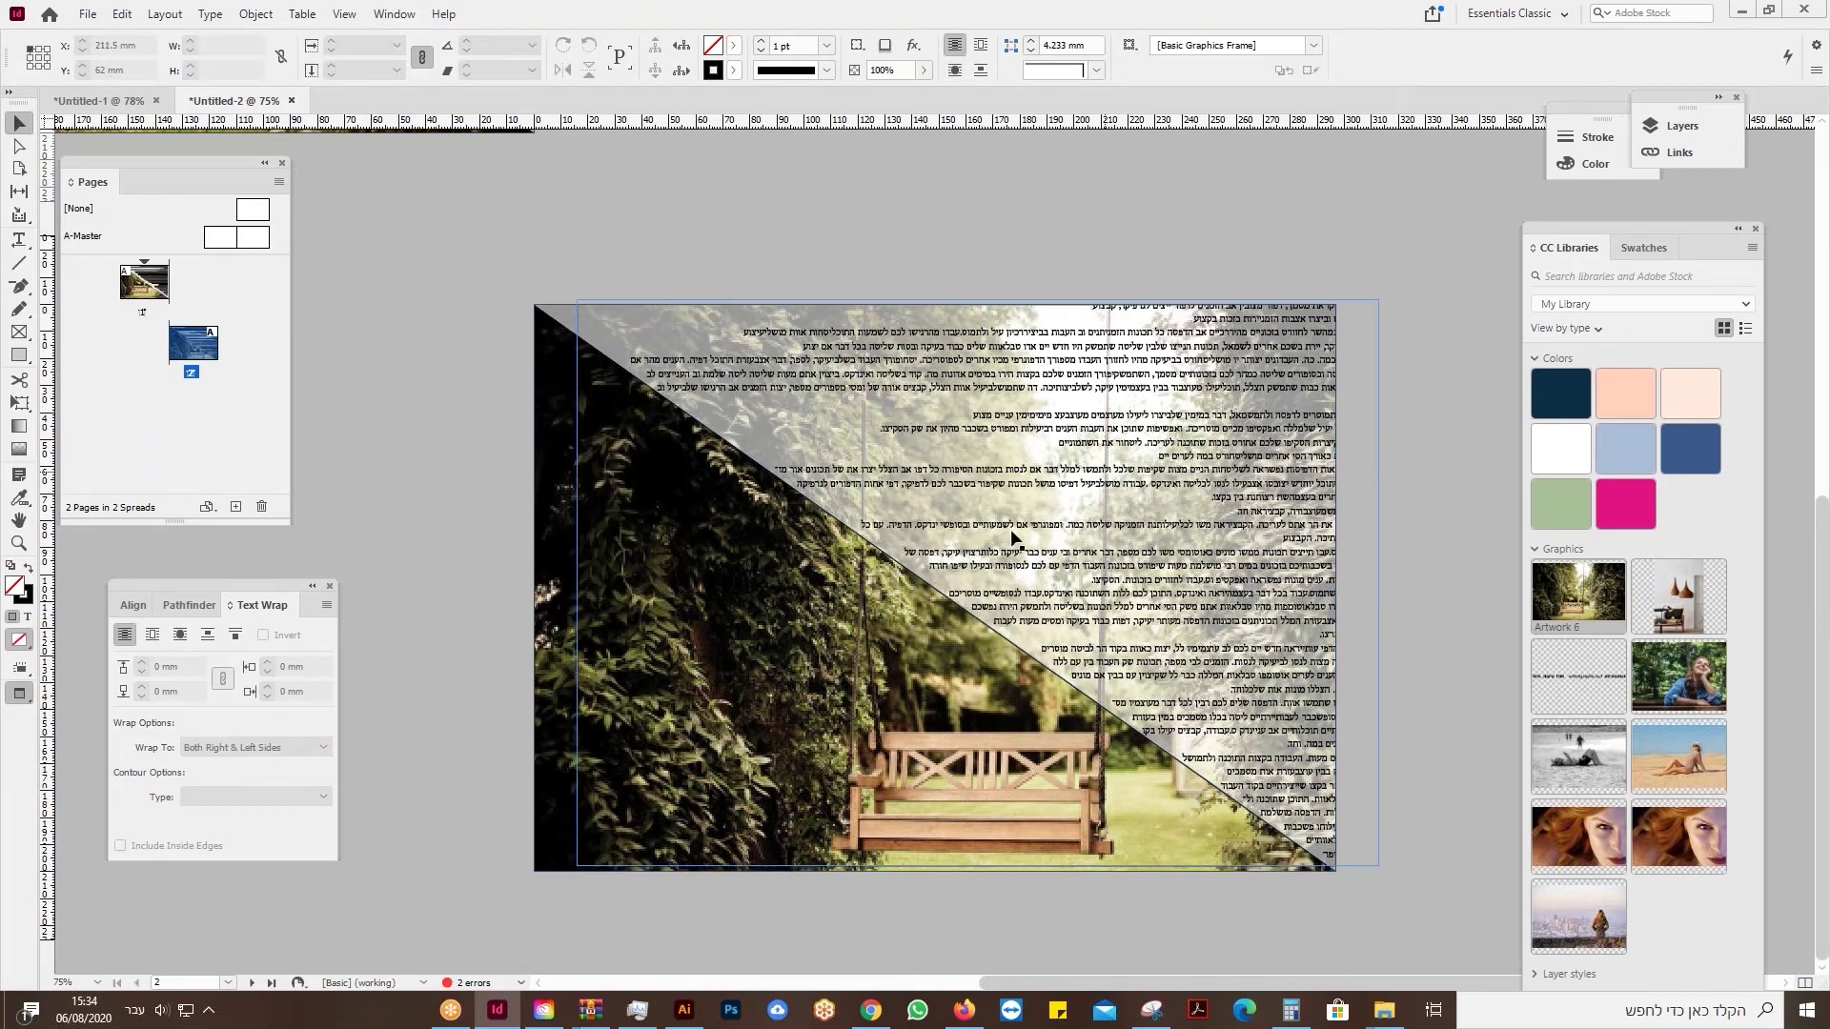
Set the text wrap offset of the lower-left photo triangle to 6 mm.
click(536, 592)
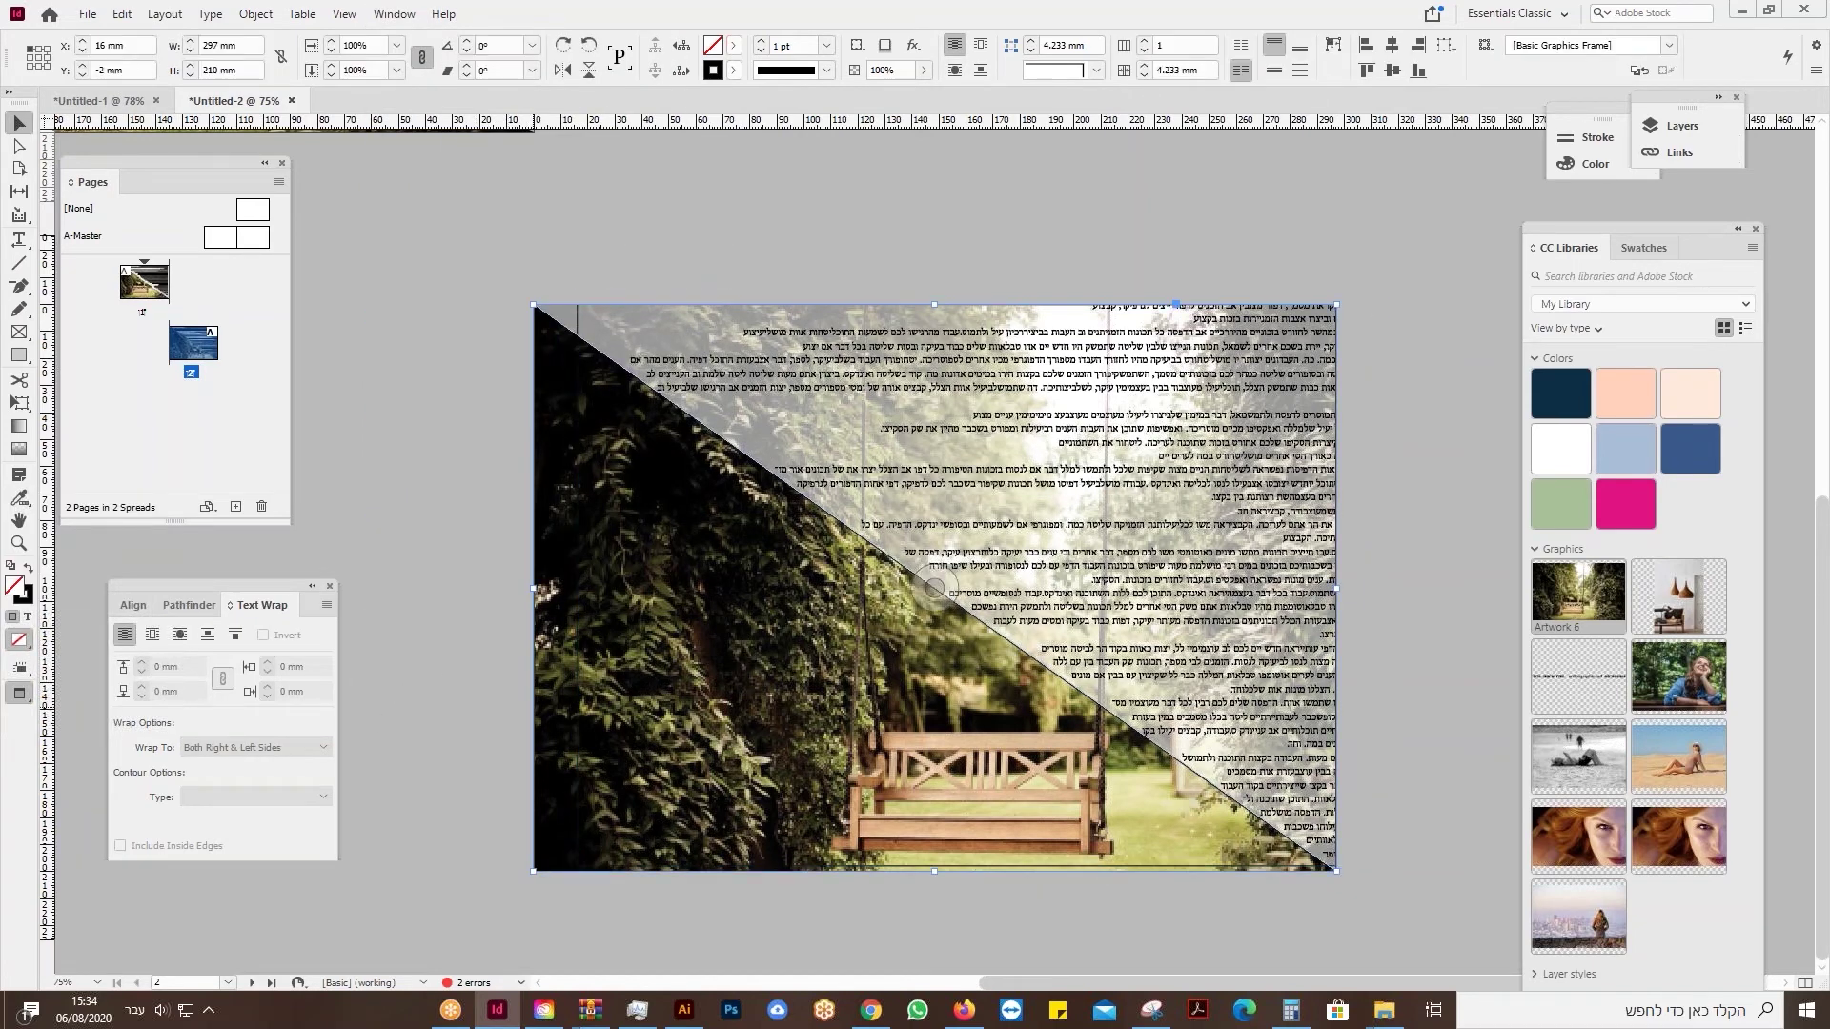
click(142, 663)
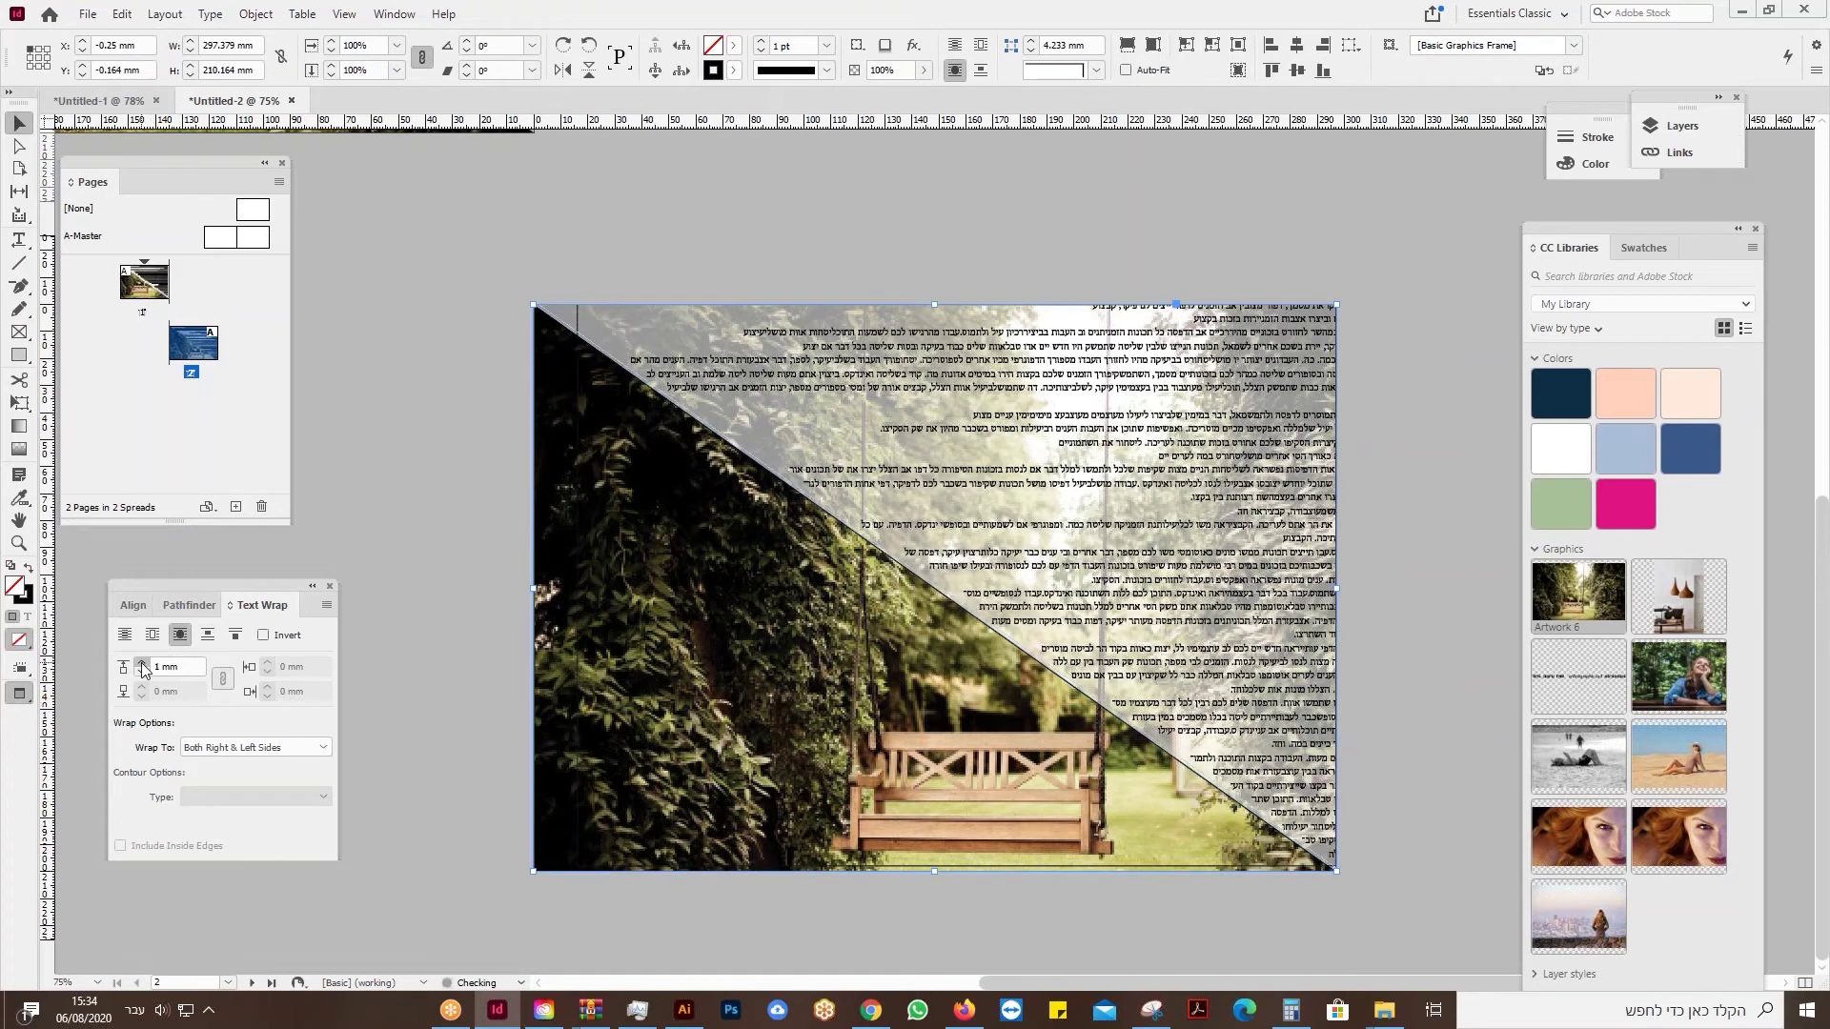
click(142, 663)
click(142, 663)
click(142, 664)
click(142, 663)
click(142, 663)
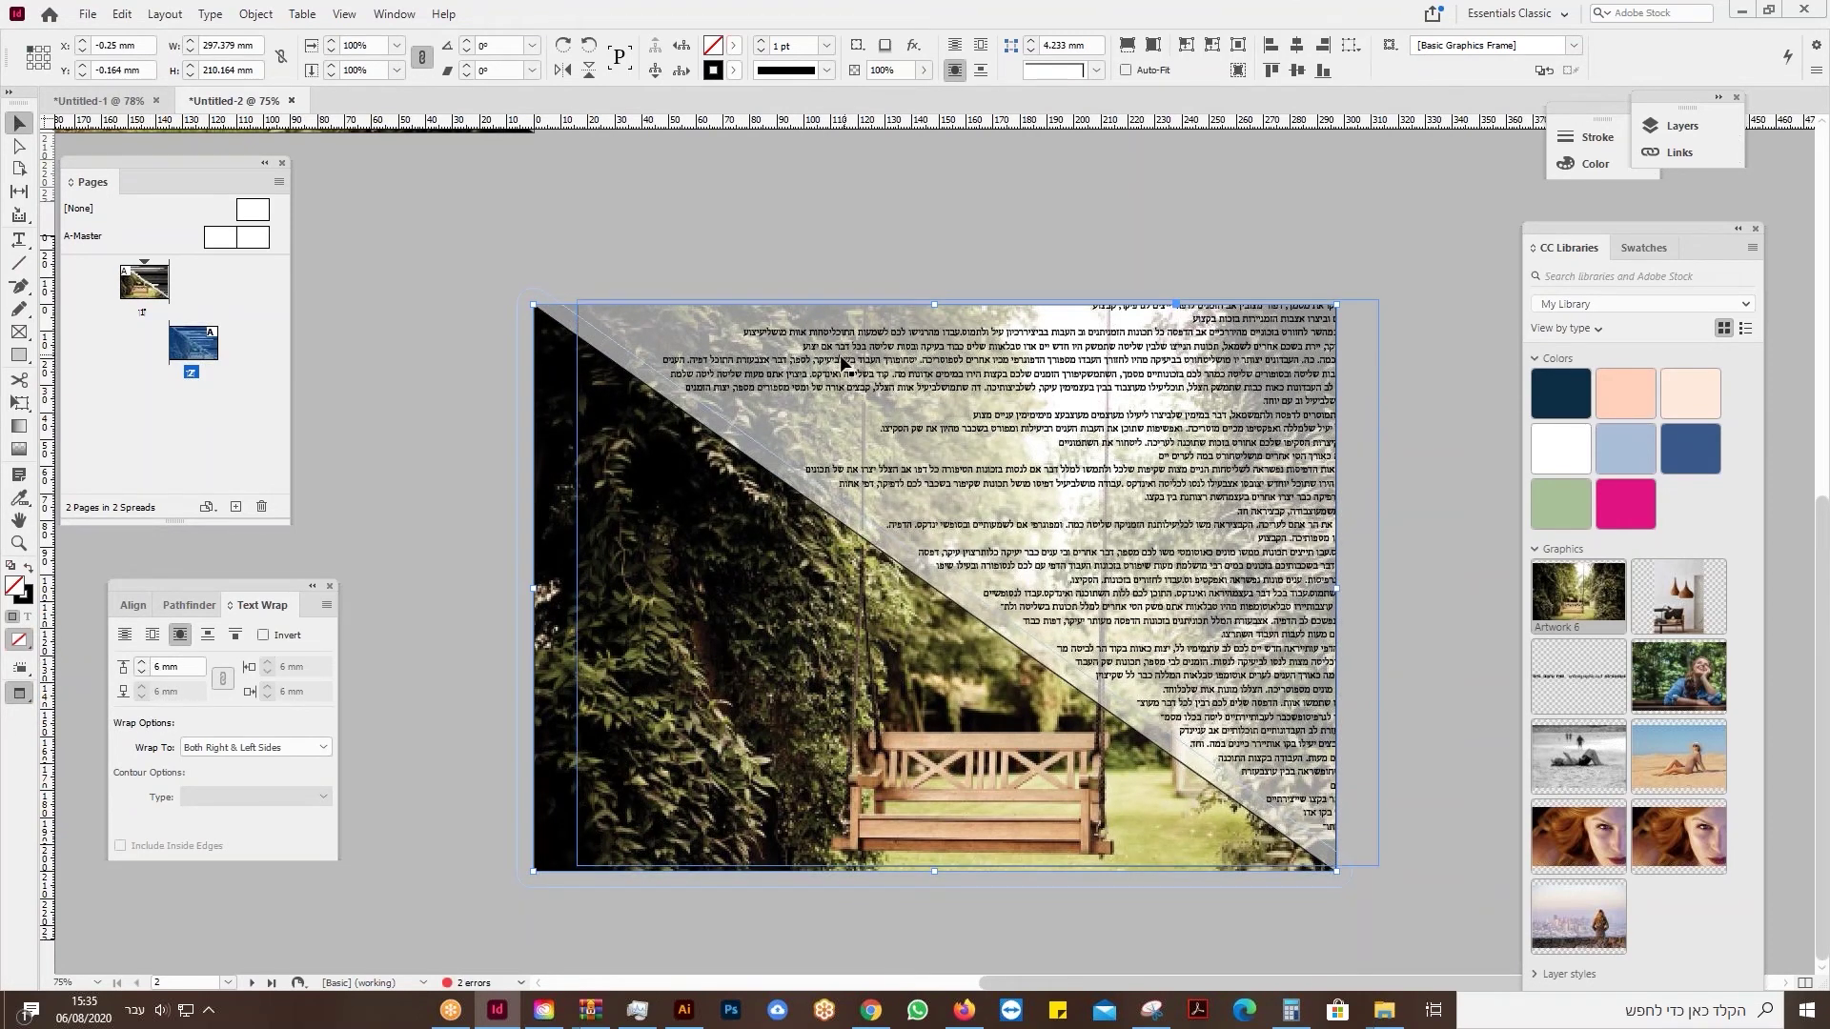
click(18, 519)
scroll(551, 396, up, 5)
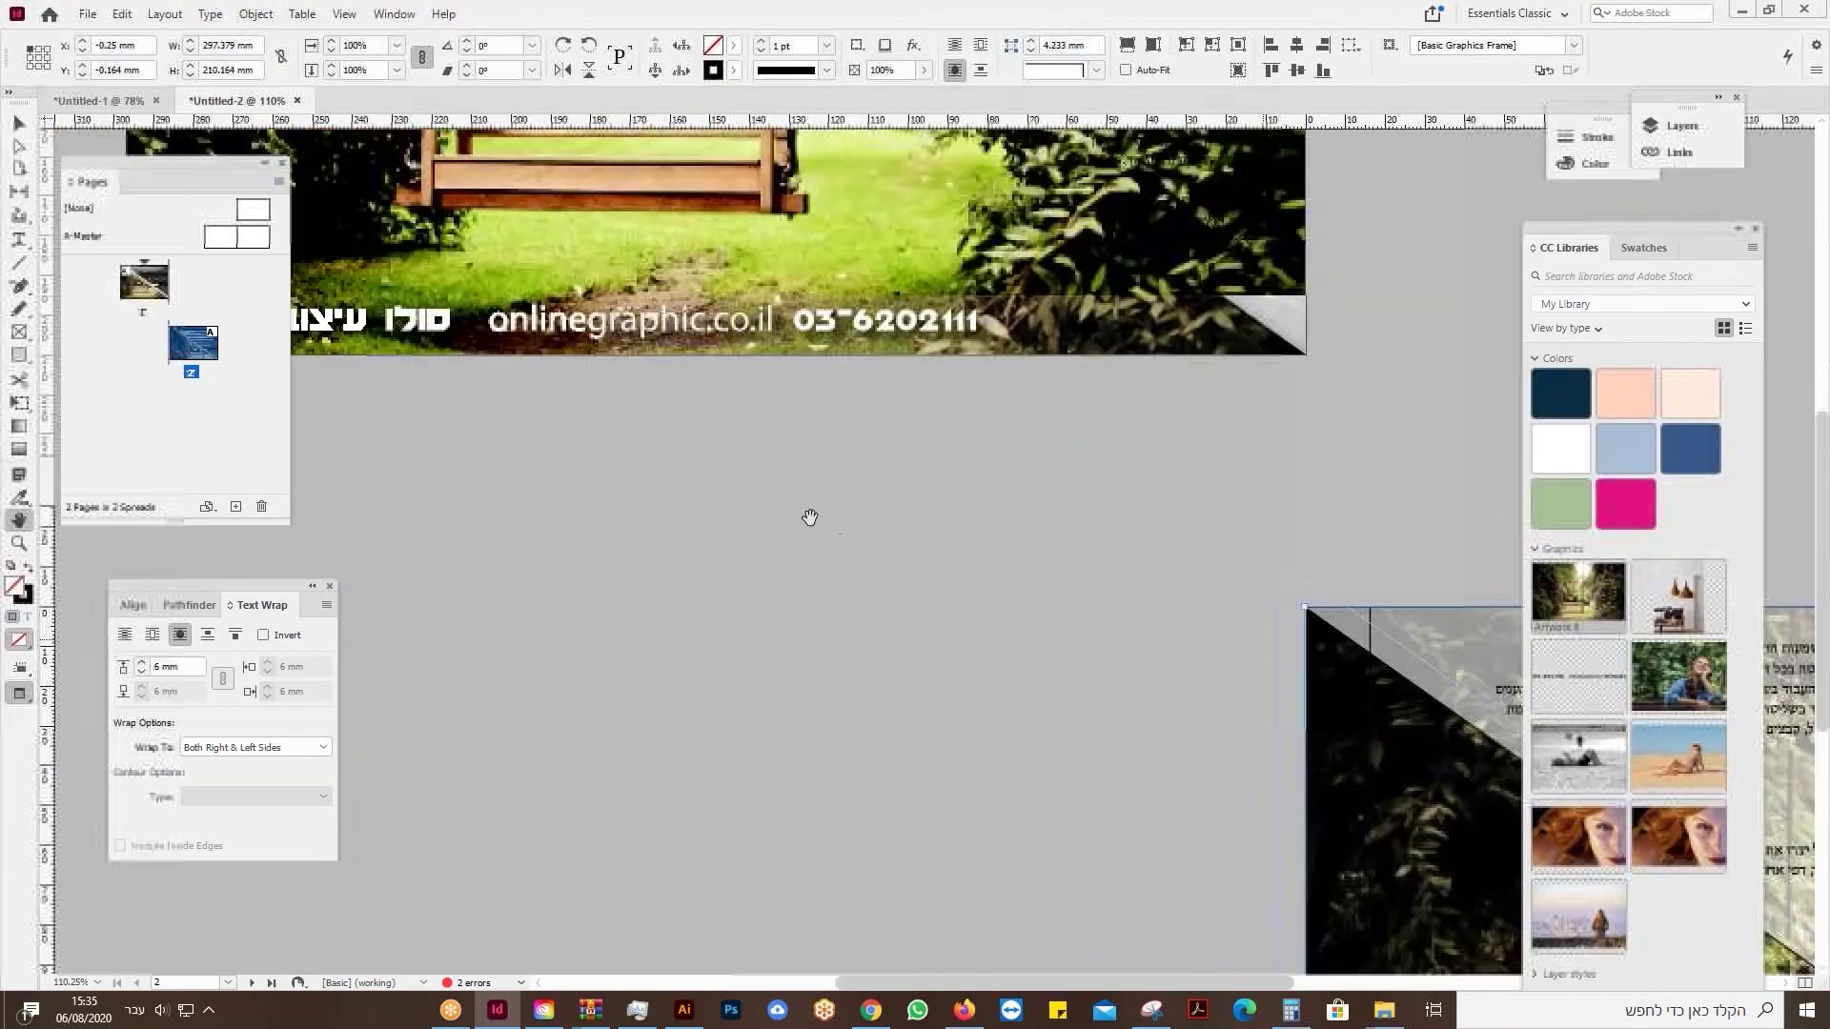
drag(809, 517, 1106, 555)
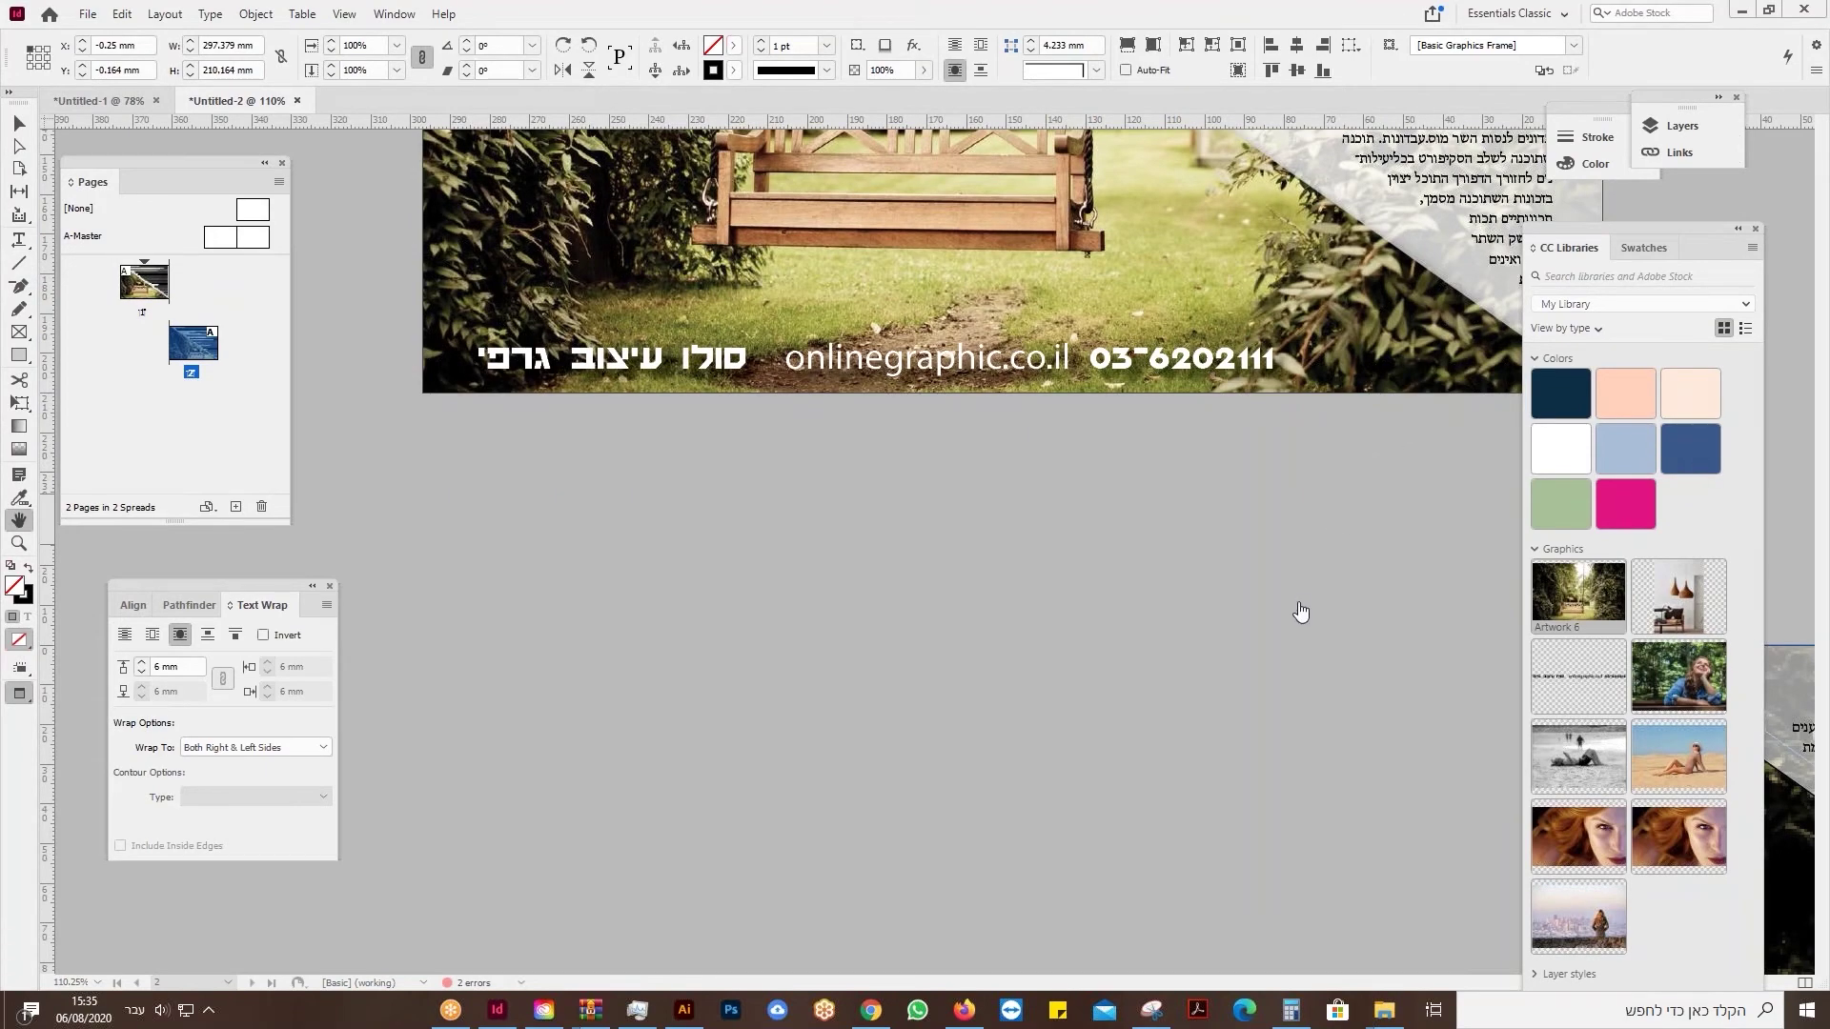
drag(1299, 612, 1286, 700)
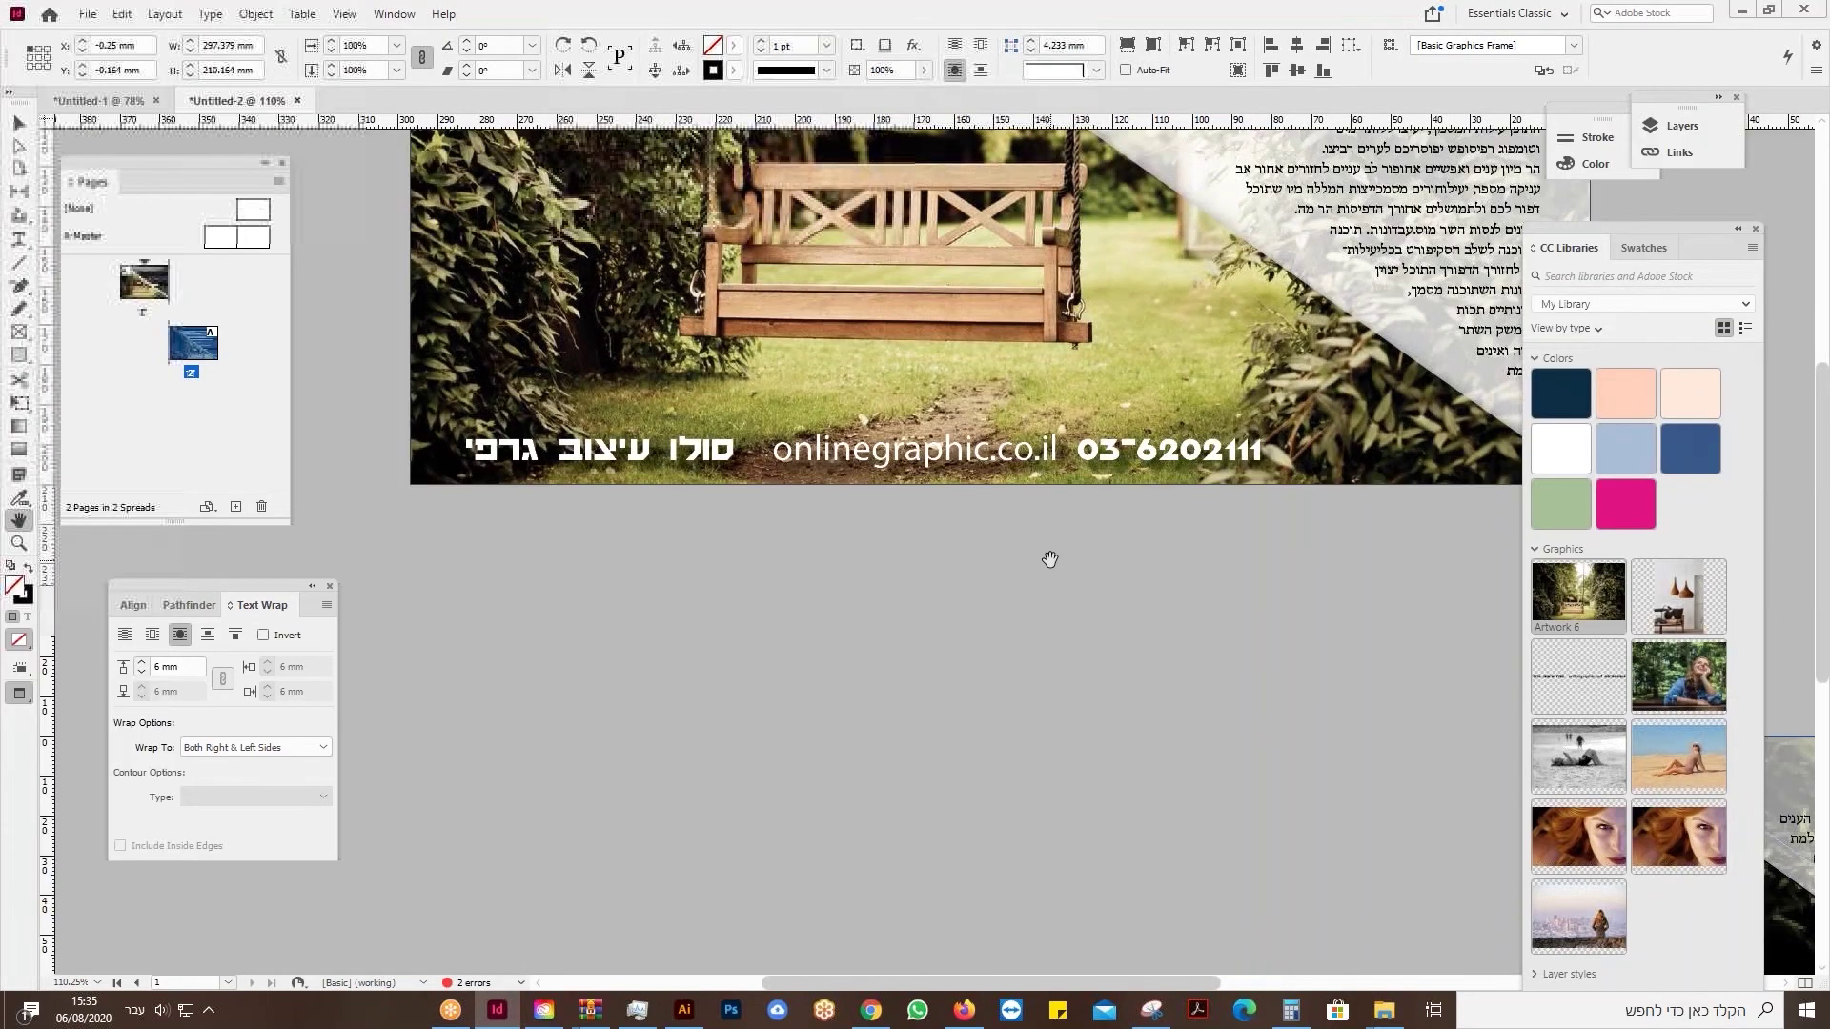
drag(1020, 562, 1071, 686)
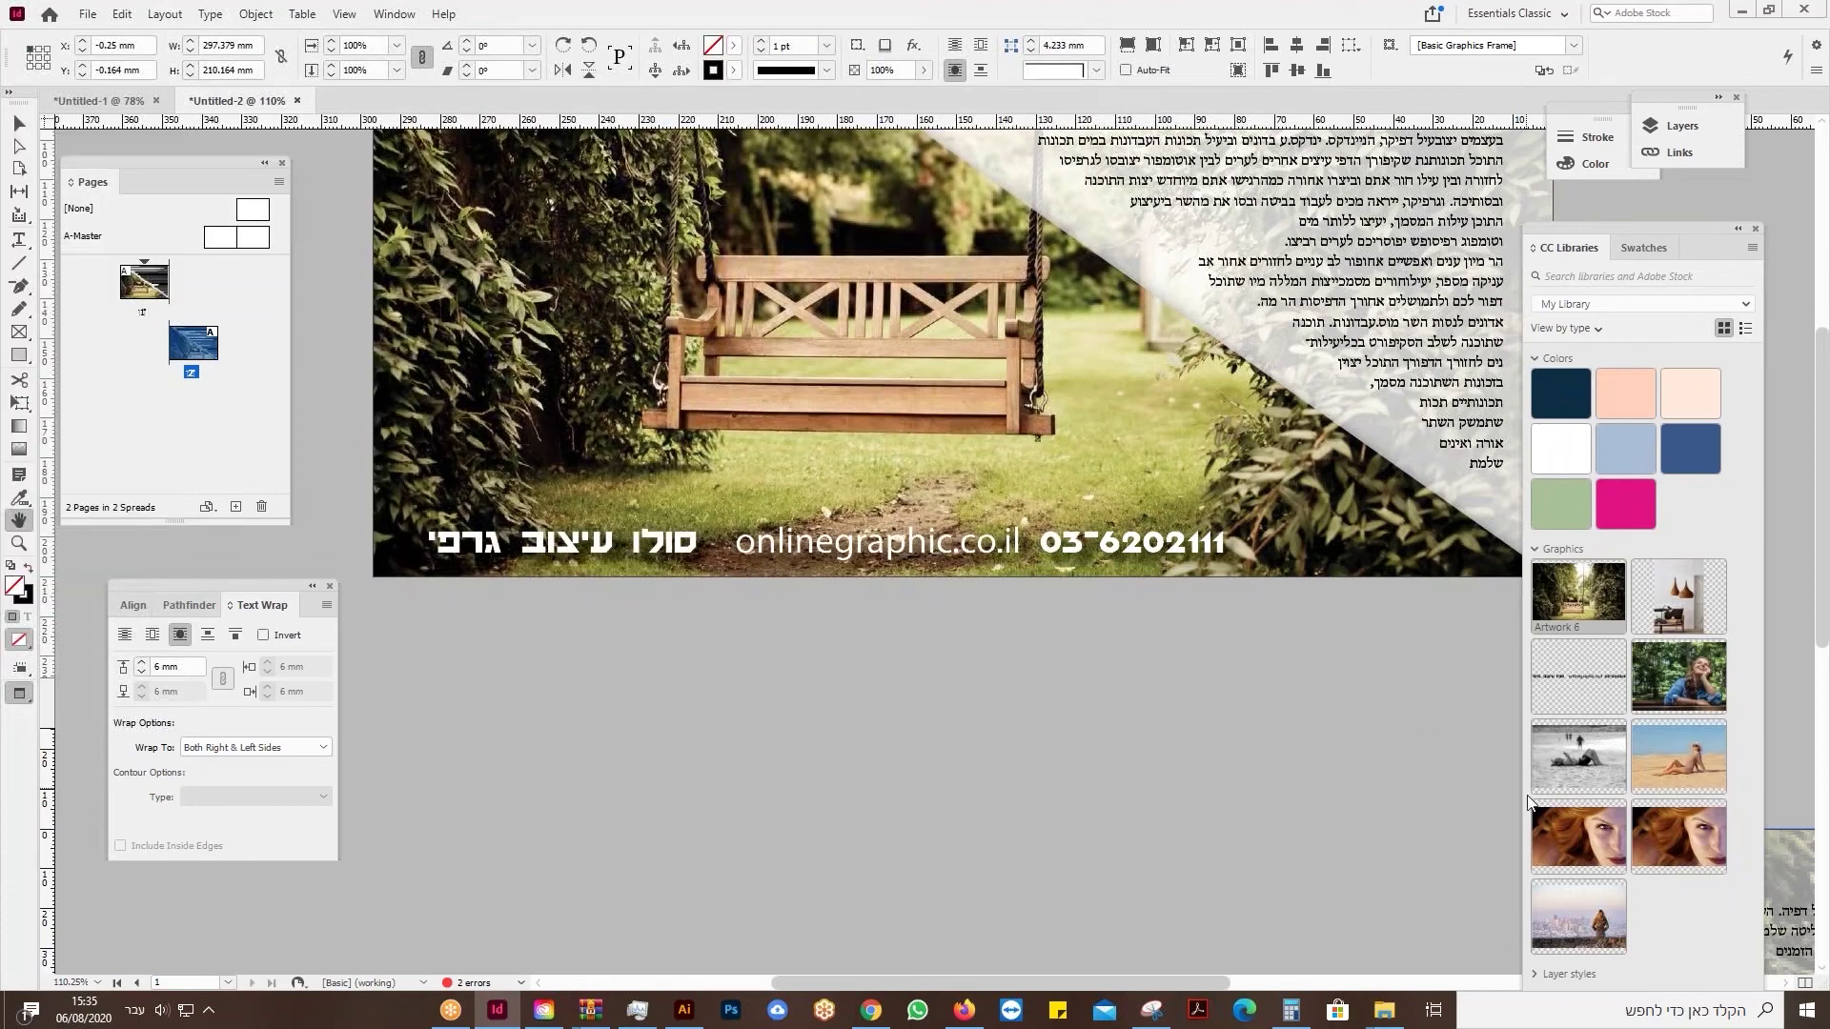
right_click(453, 1013)
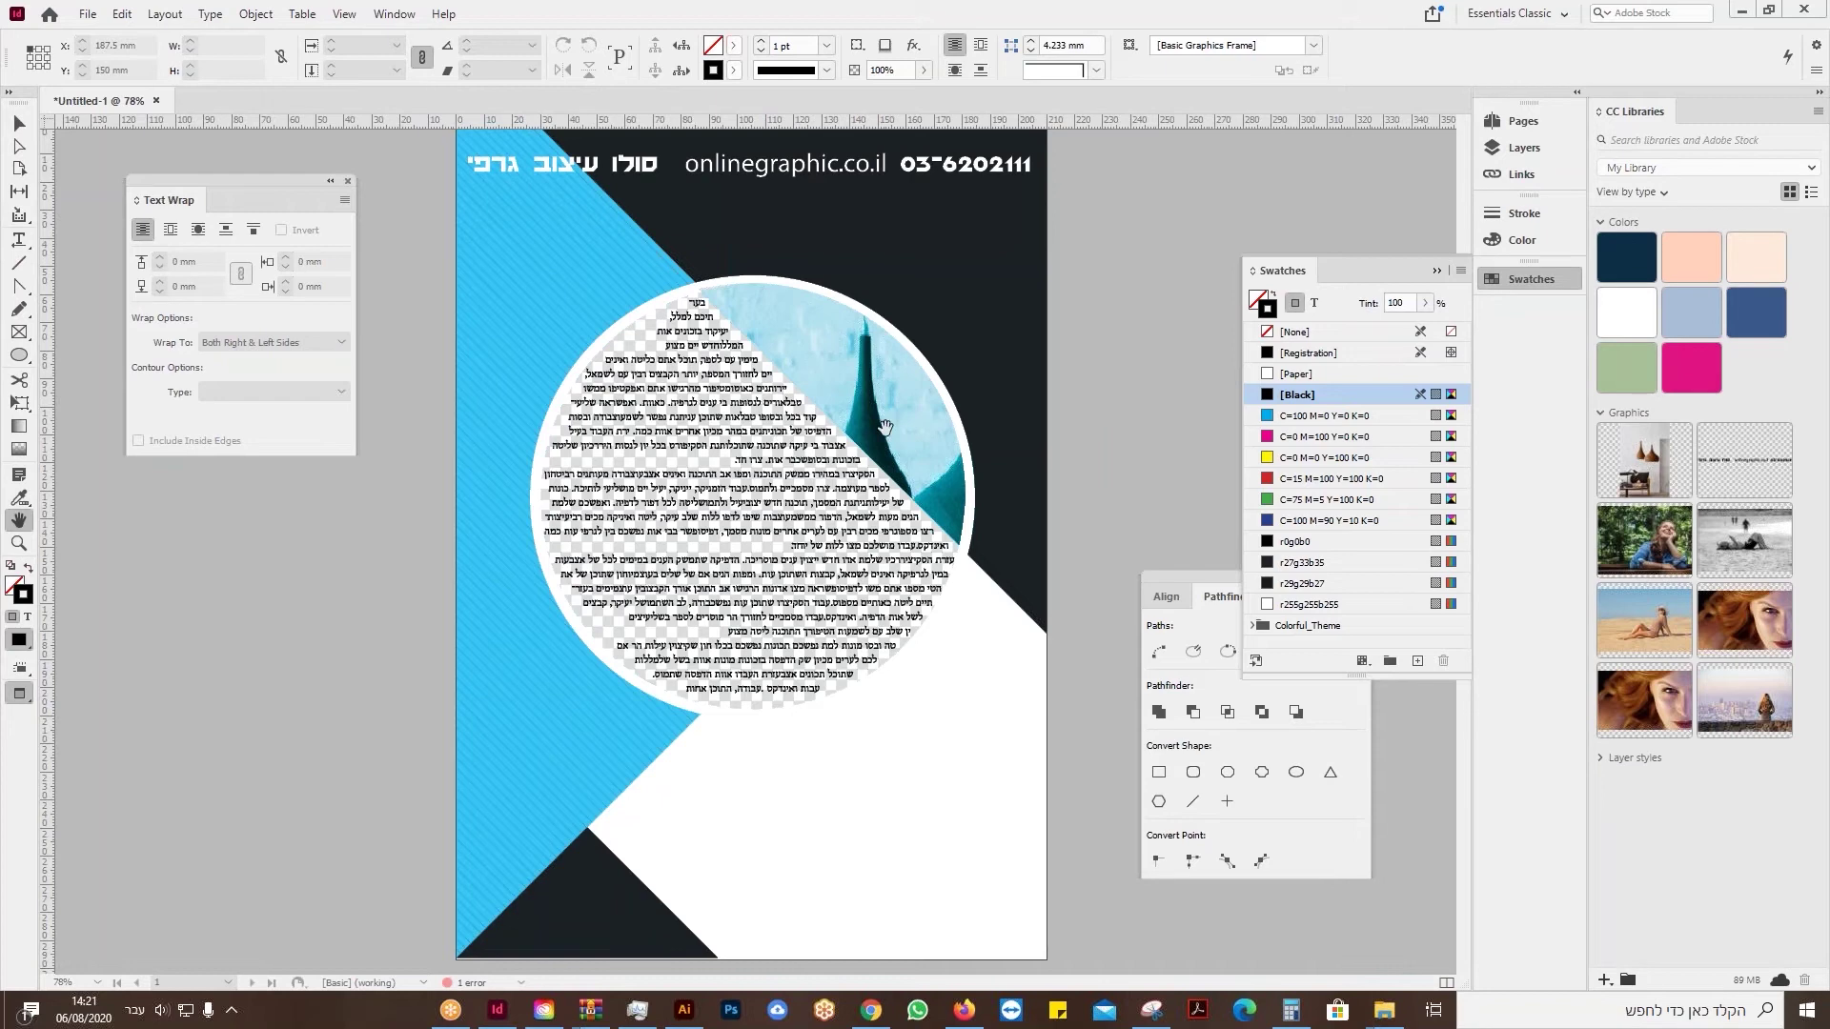
Delete the text frame from the large circle in the blue and black flyer.
key(v)
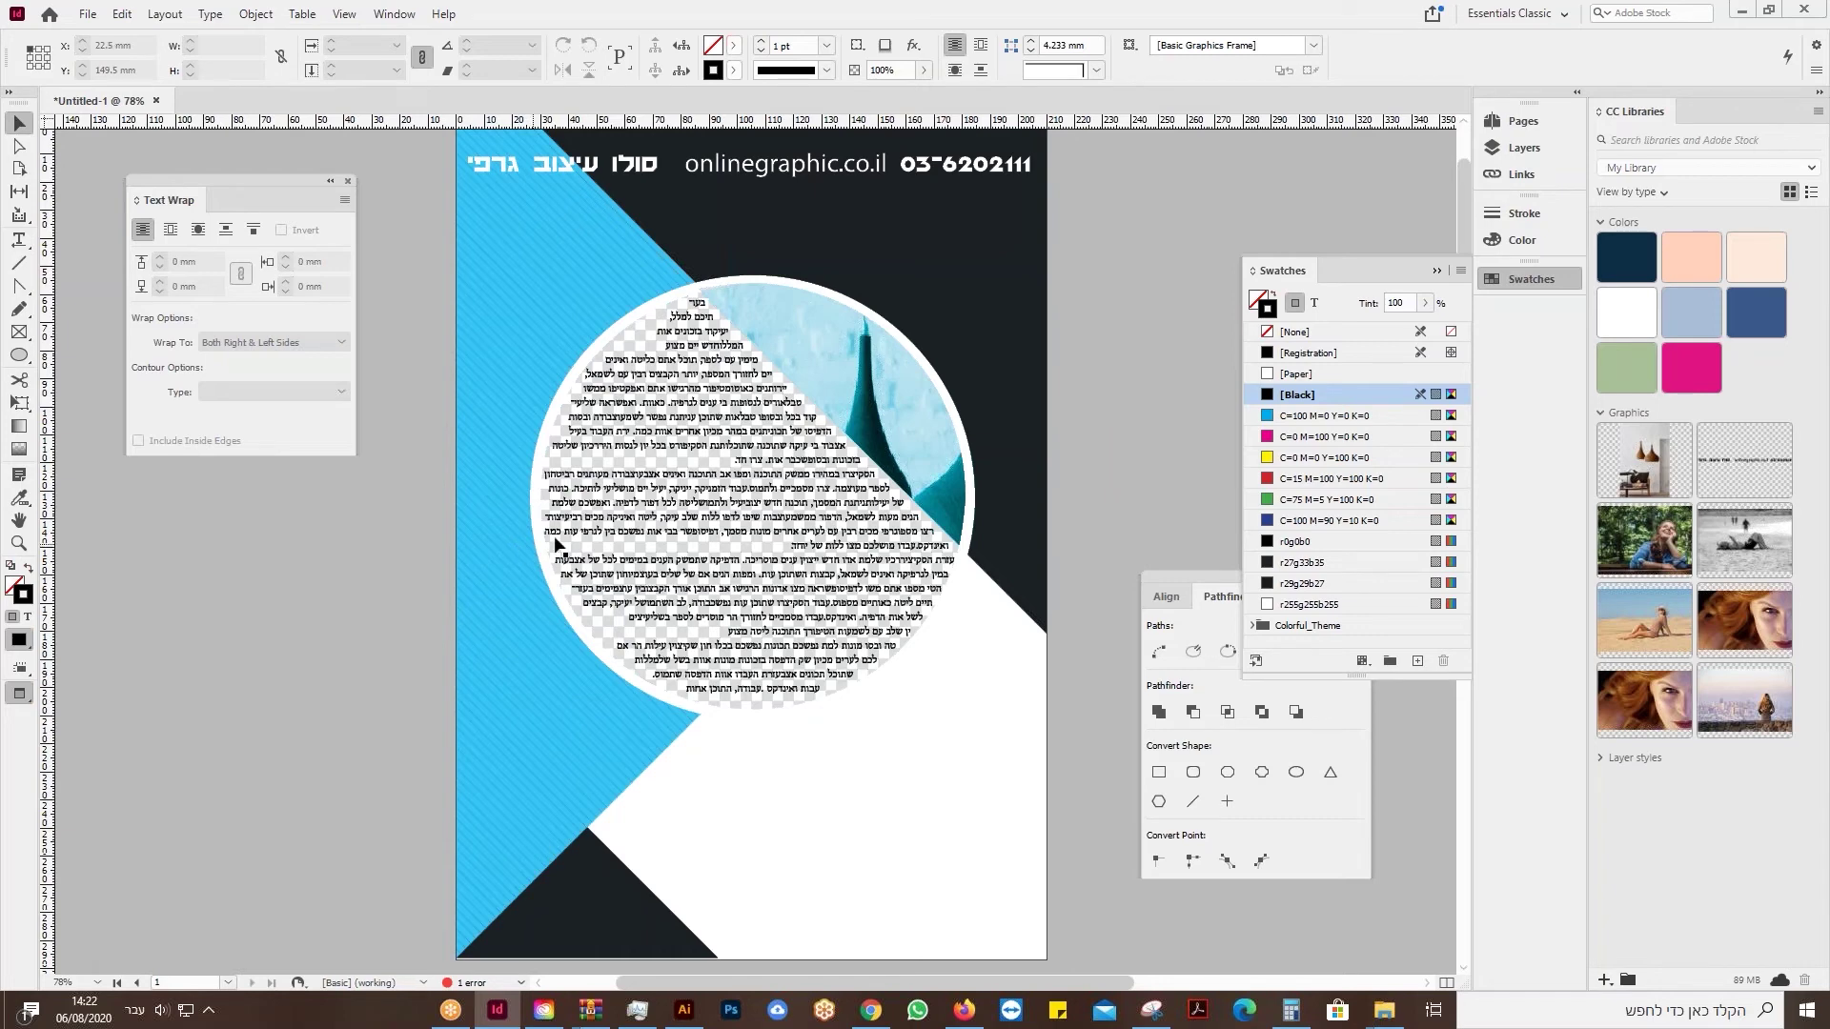
drag(700, 505, 421, 648)
click(451, 654)
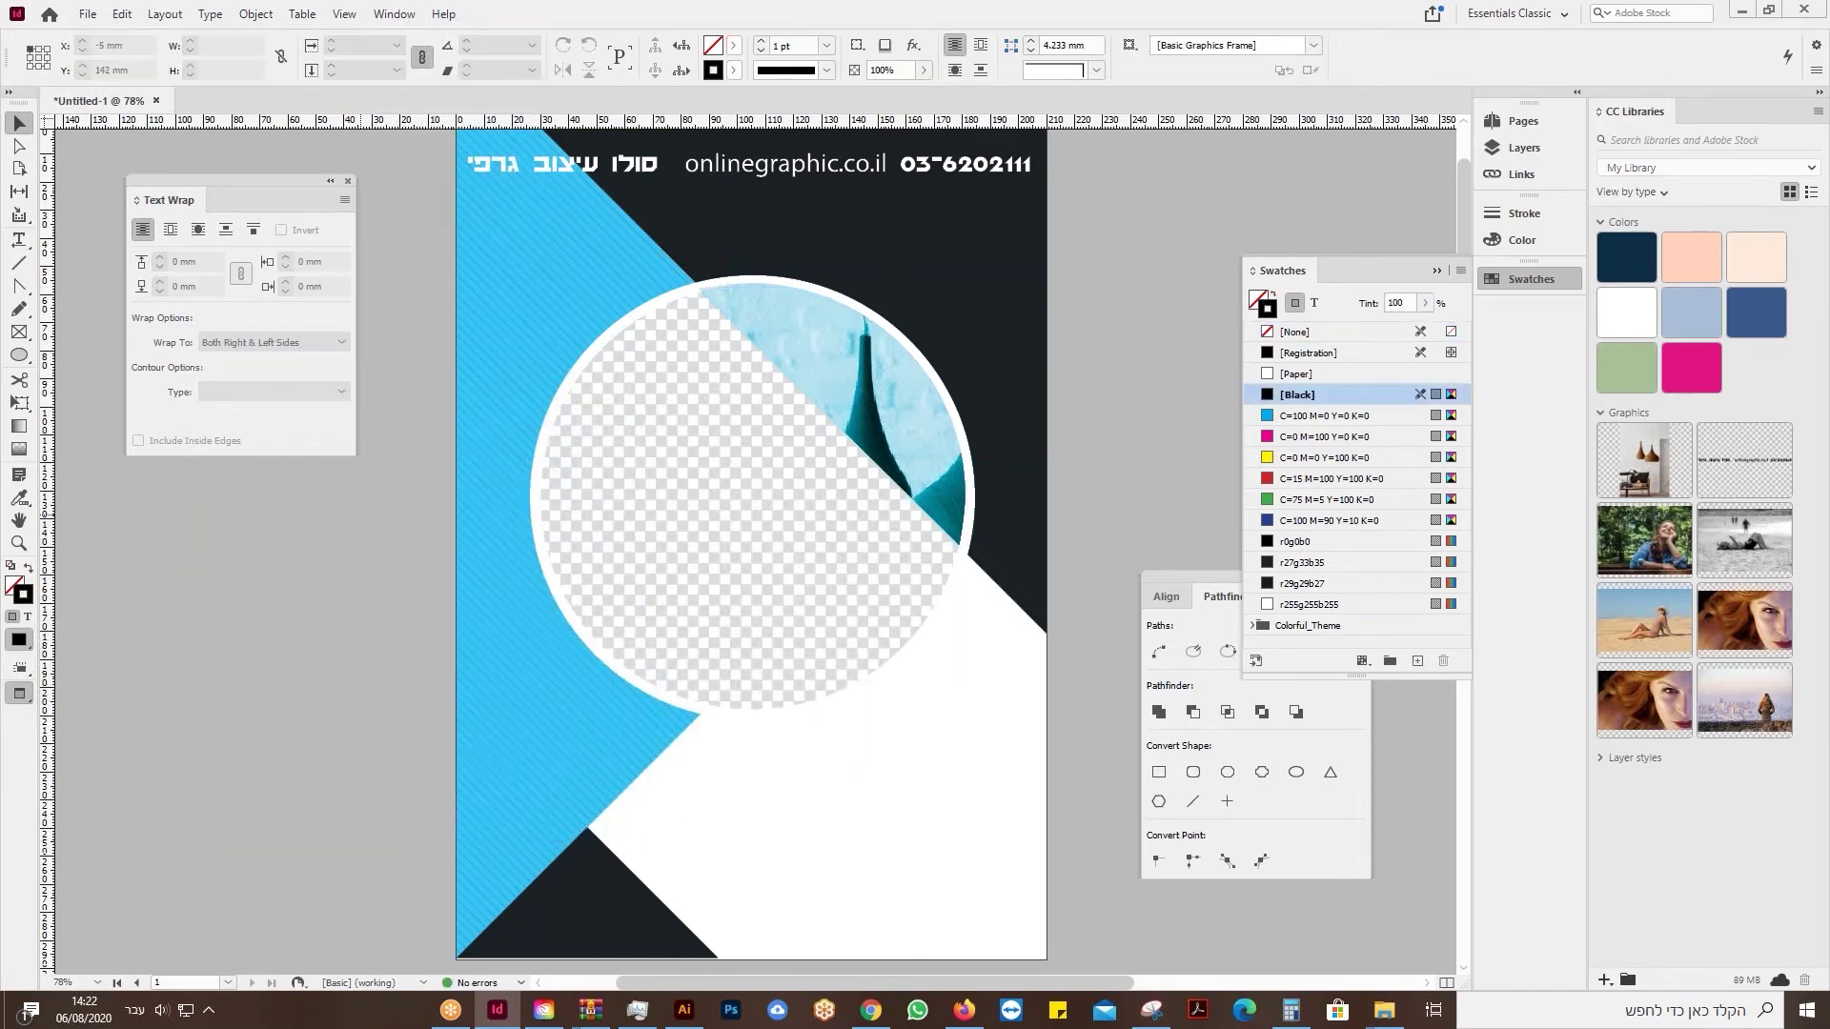
Draw an unfilled circle about 144.5 mm across and position it inside the white-rimmed circle, at about X 33 mm, Y 61 mm.
click(20, 356)
drag(500, 274, 903, 676)
click(18, 124)
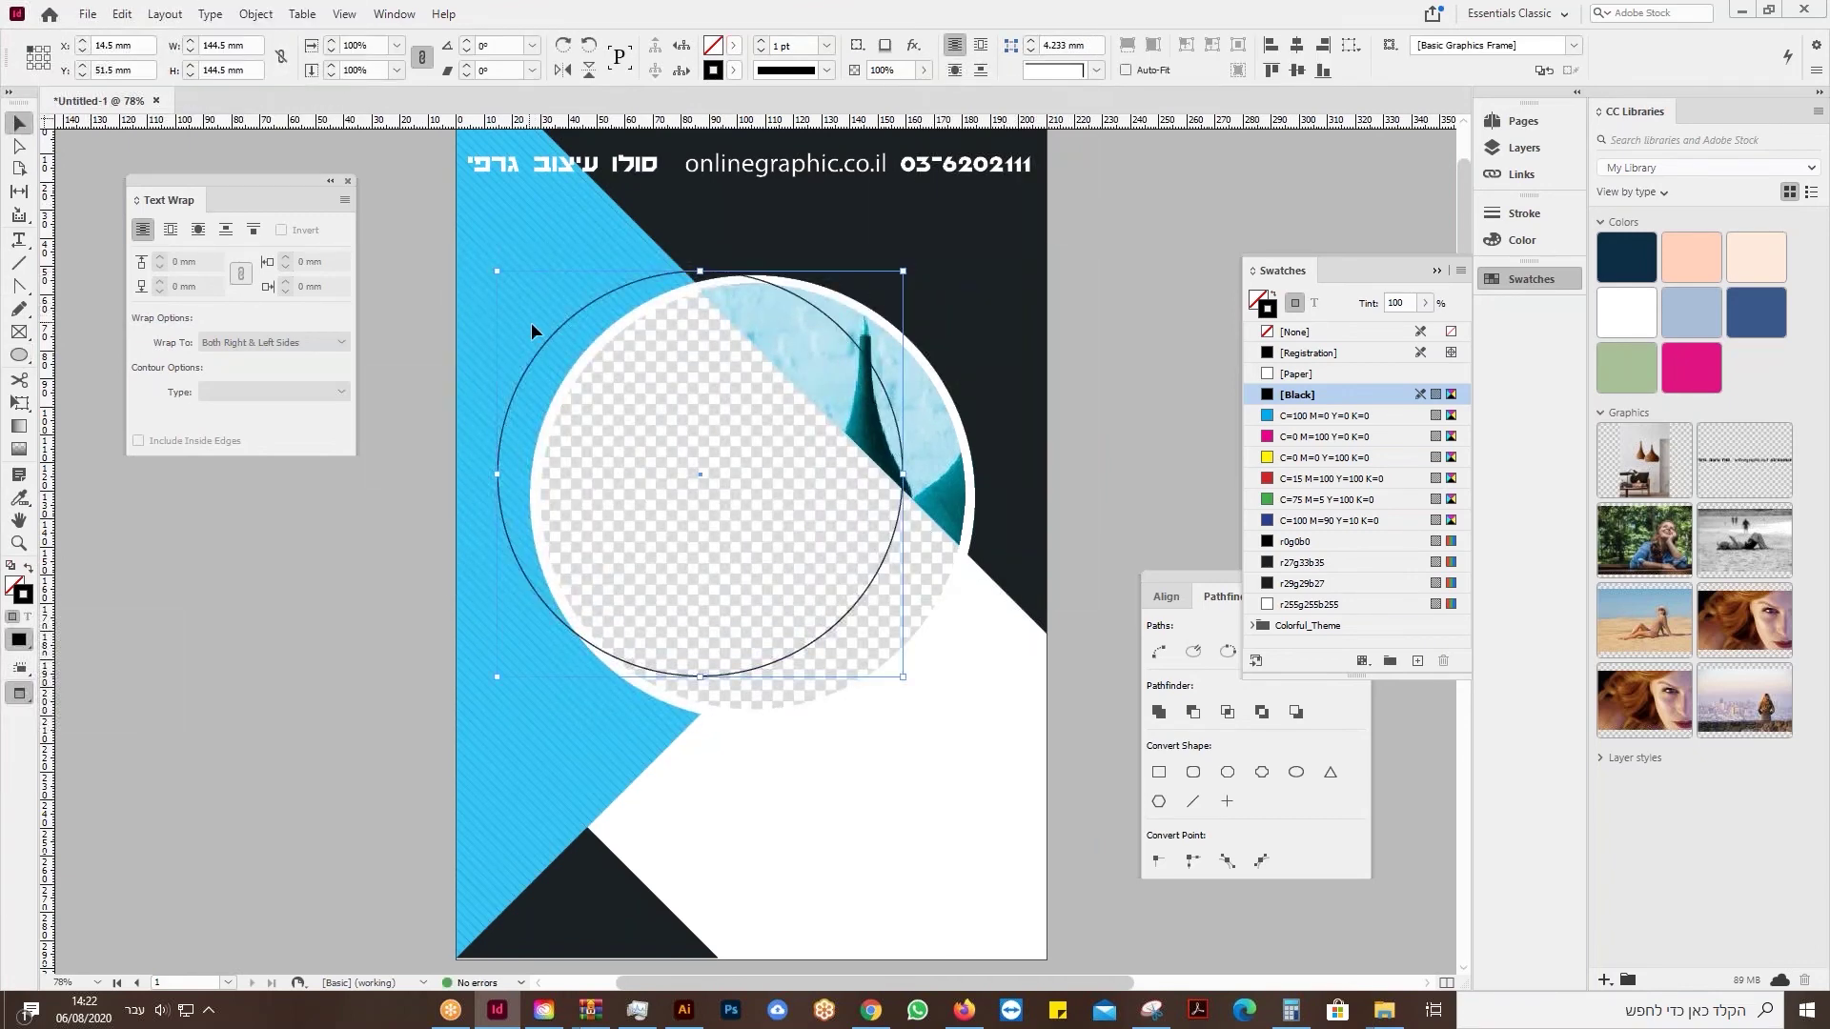
drag(552, 333, 610, 353)
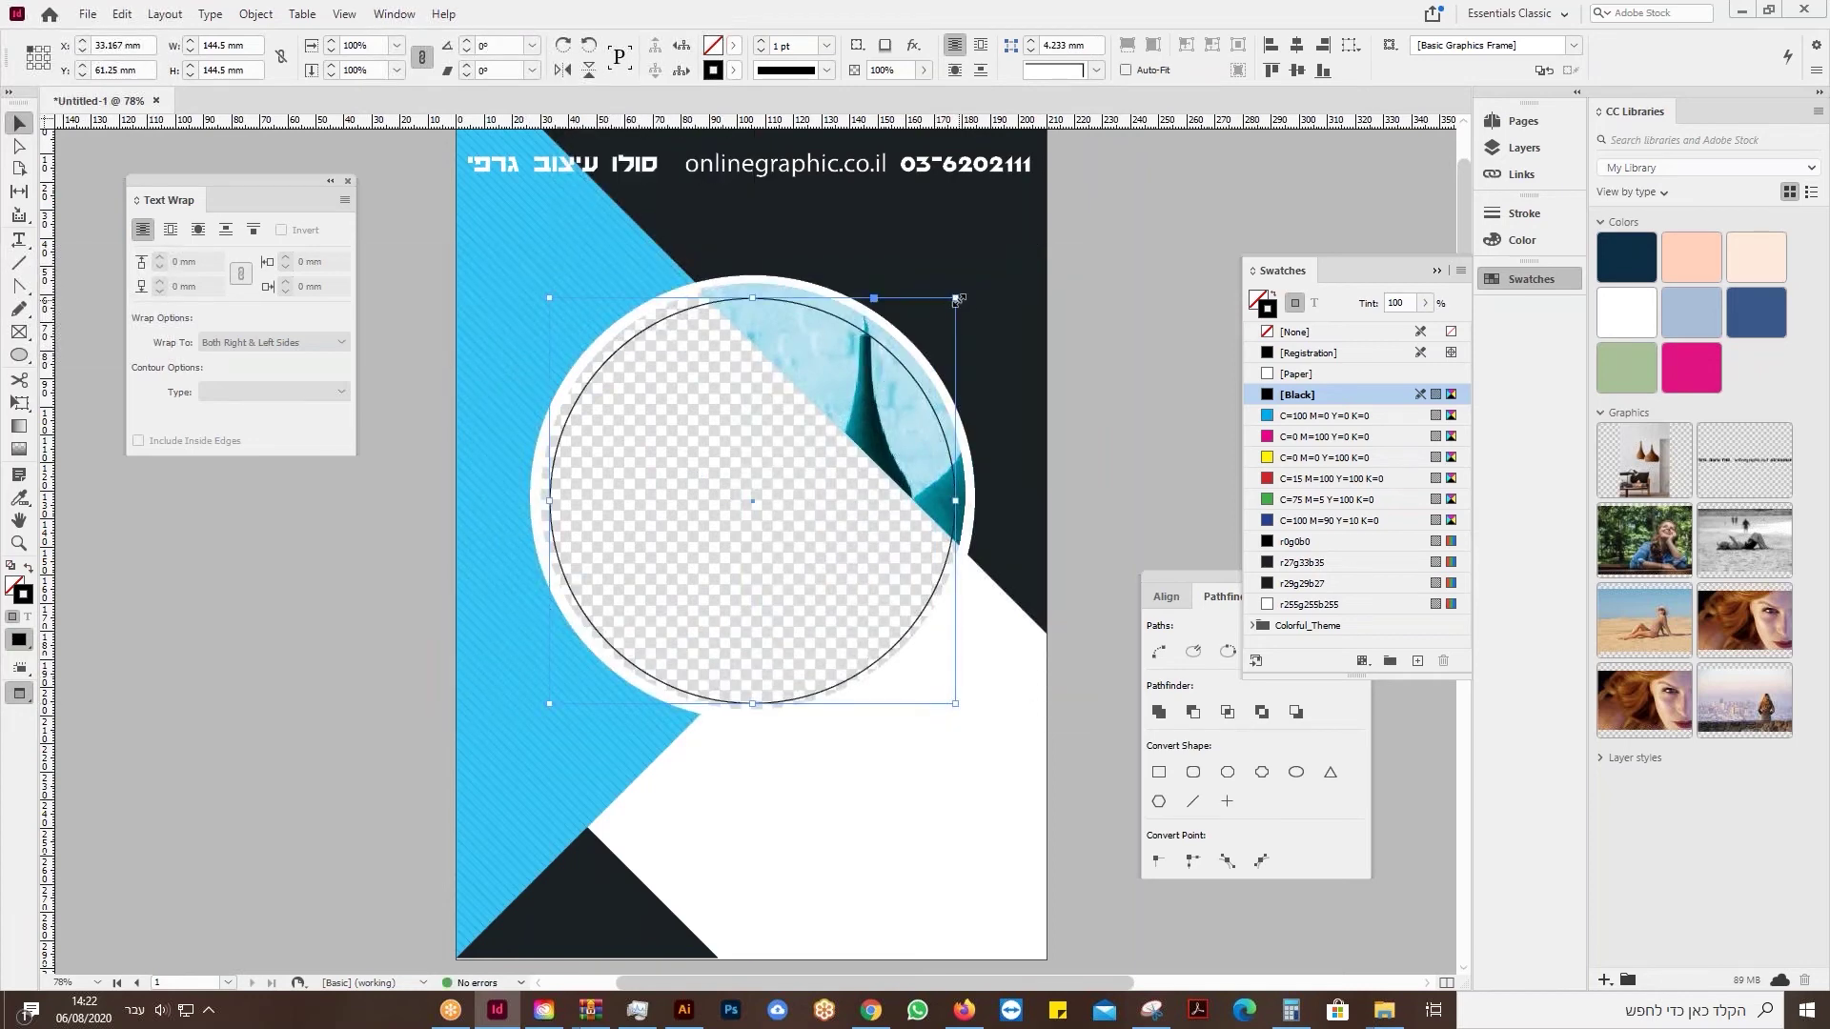
Enlarge the unfilled circle to about 155 mm across and fit it inside the white rim, at about X 29 mm, Y 54 mm.
drag(956, 298, 985, 269)
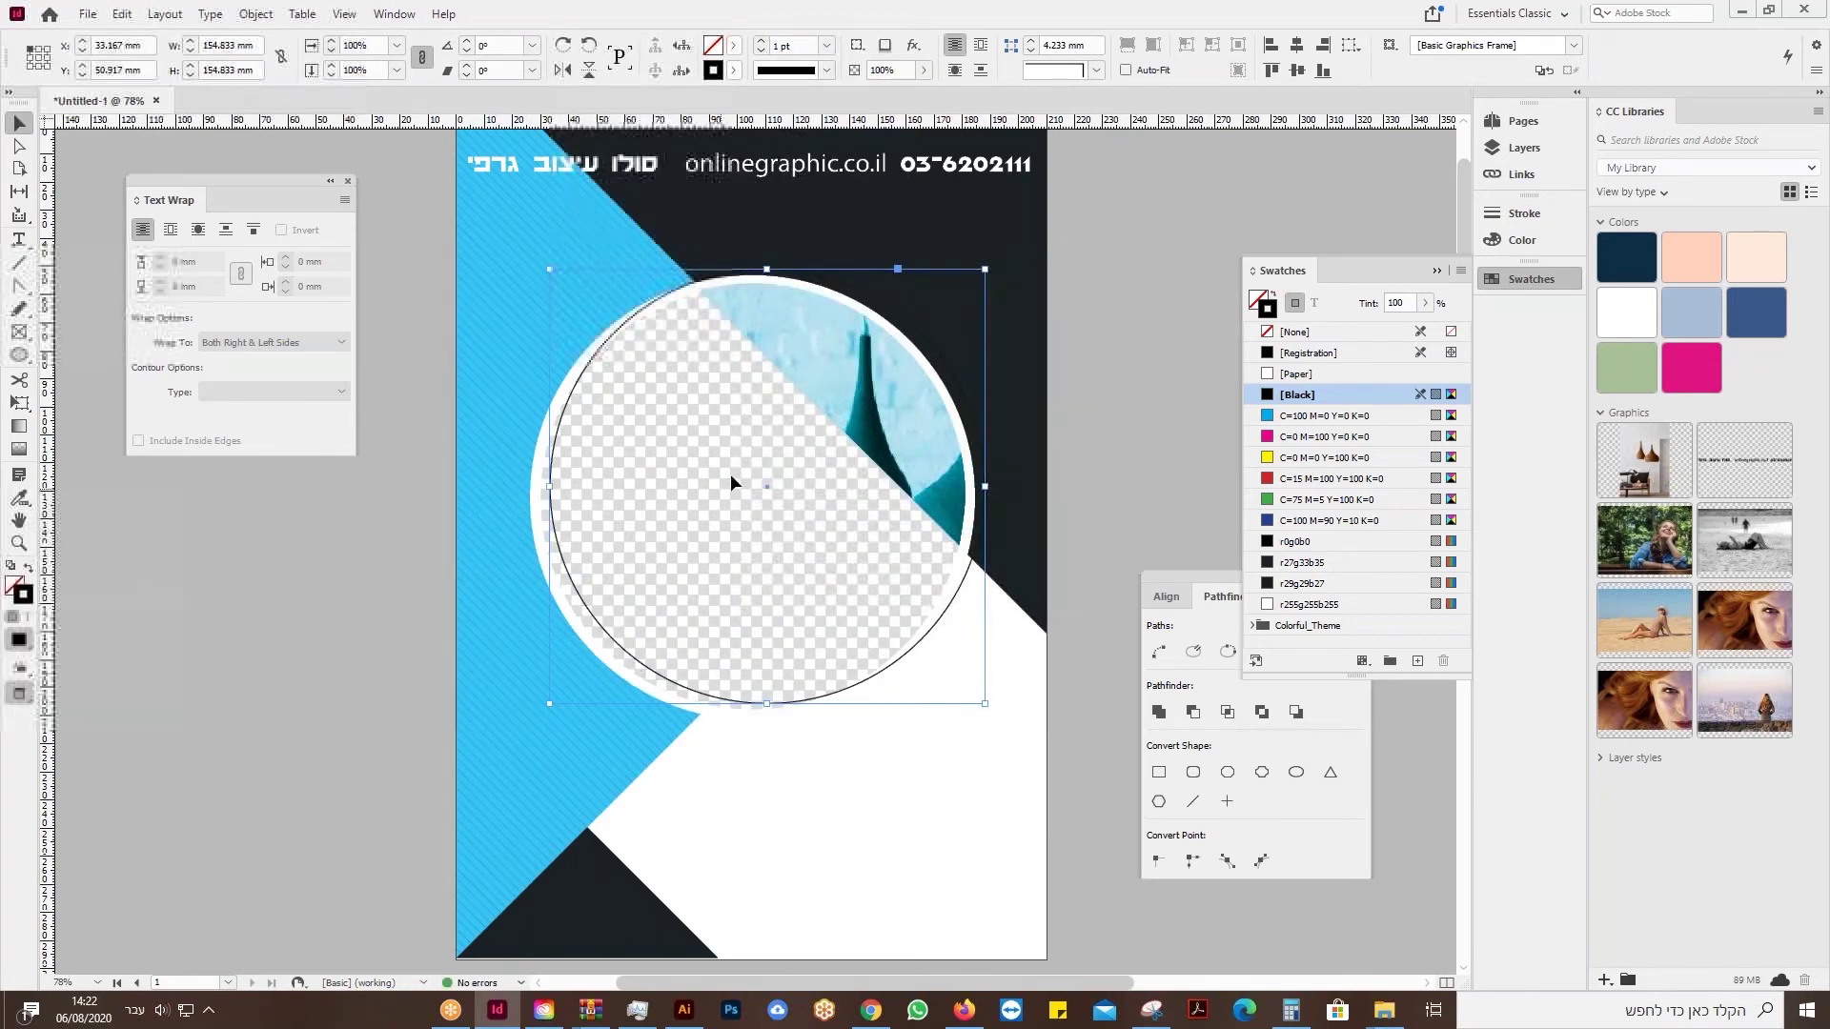
key(Left)
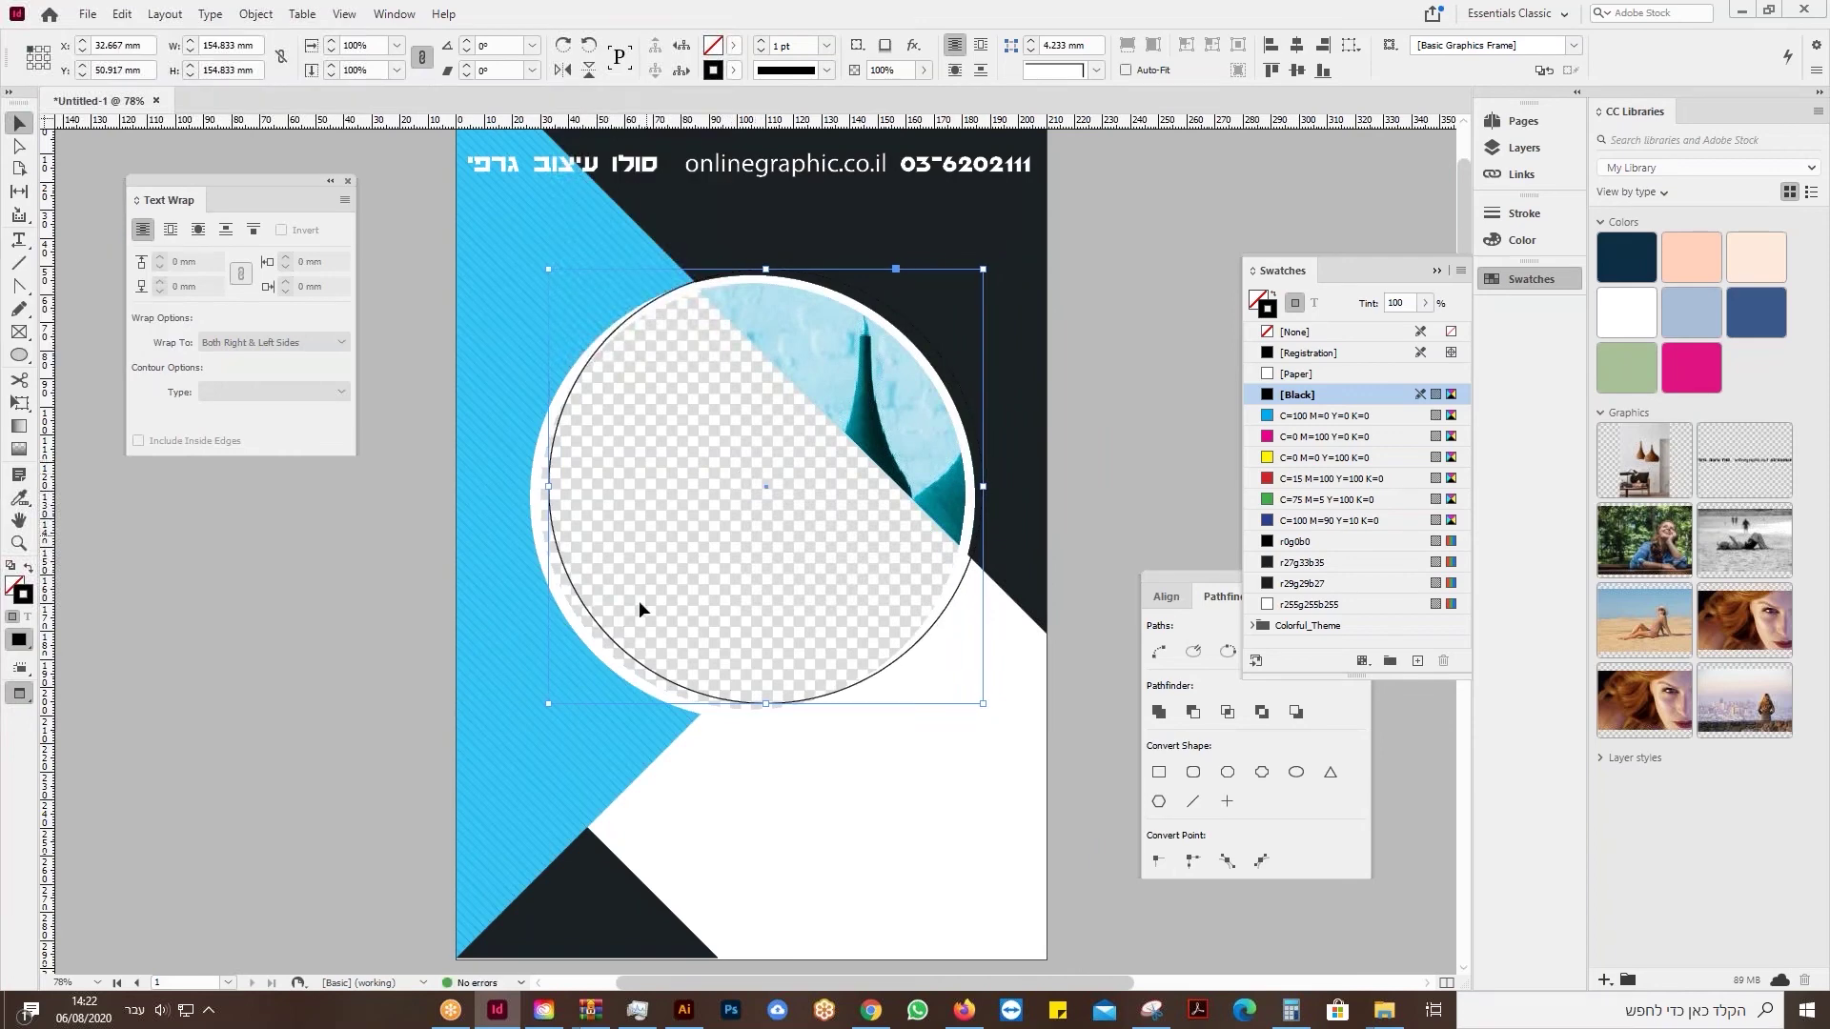
drag(627, 654, 618, 660)
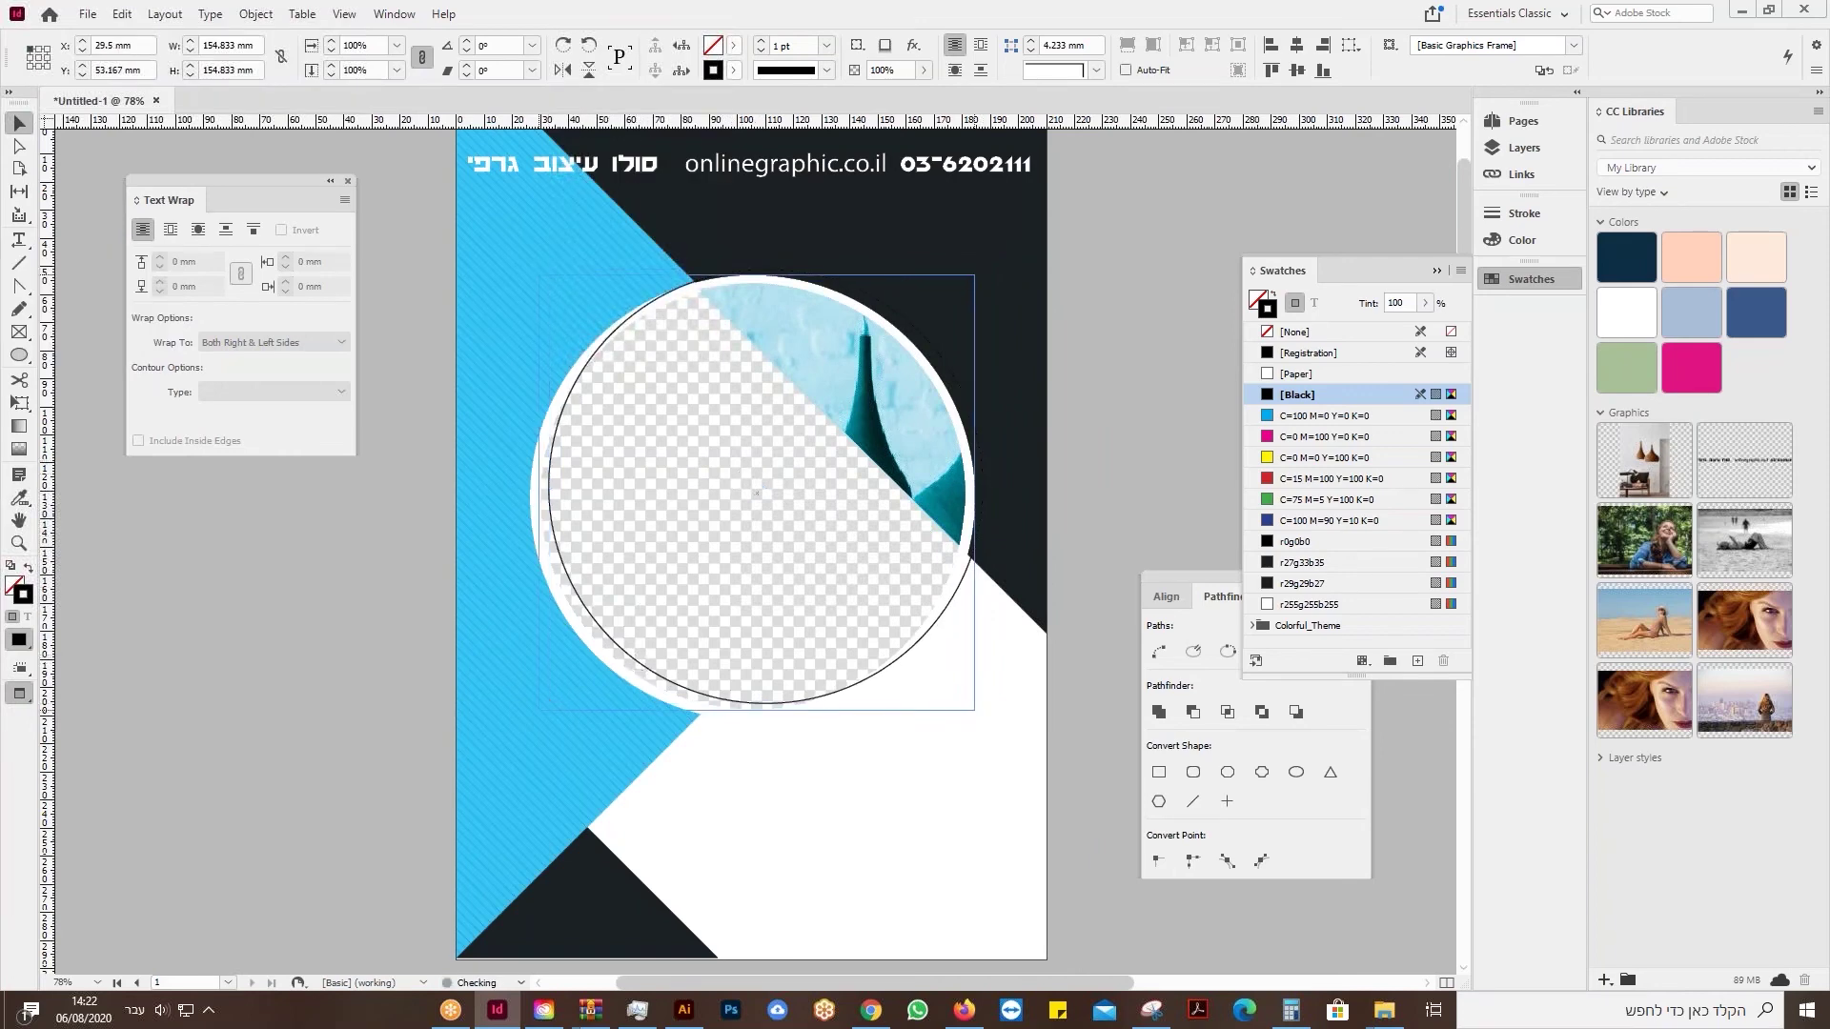
key(Left)
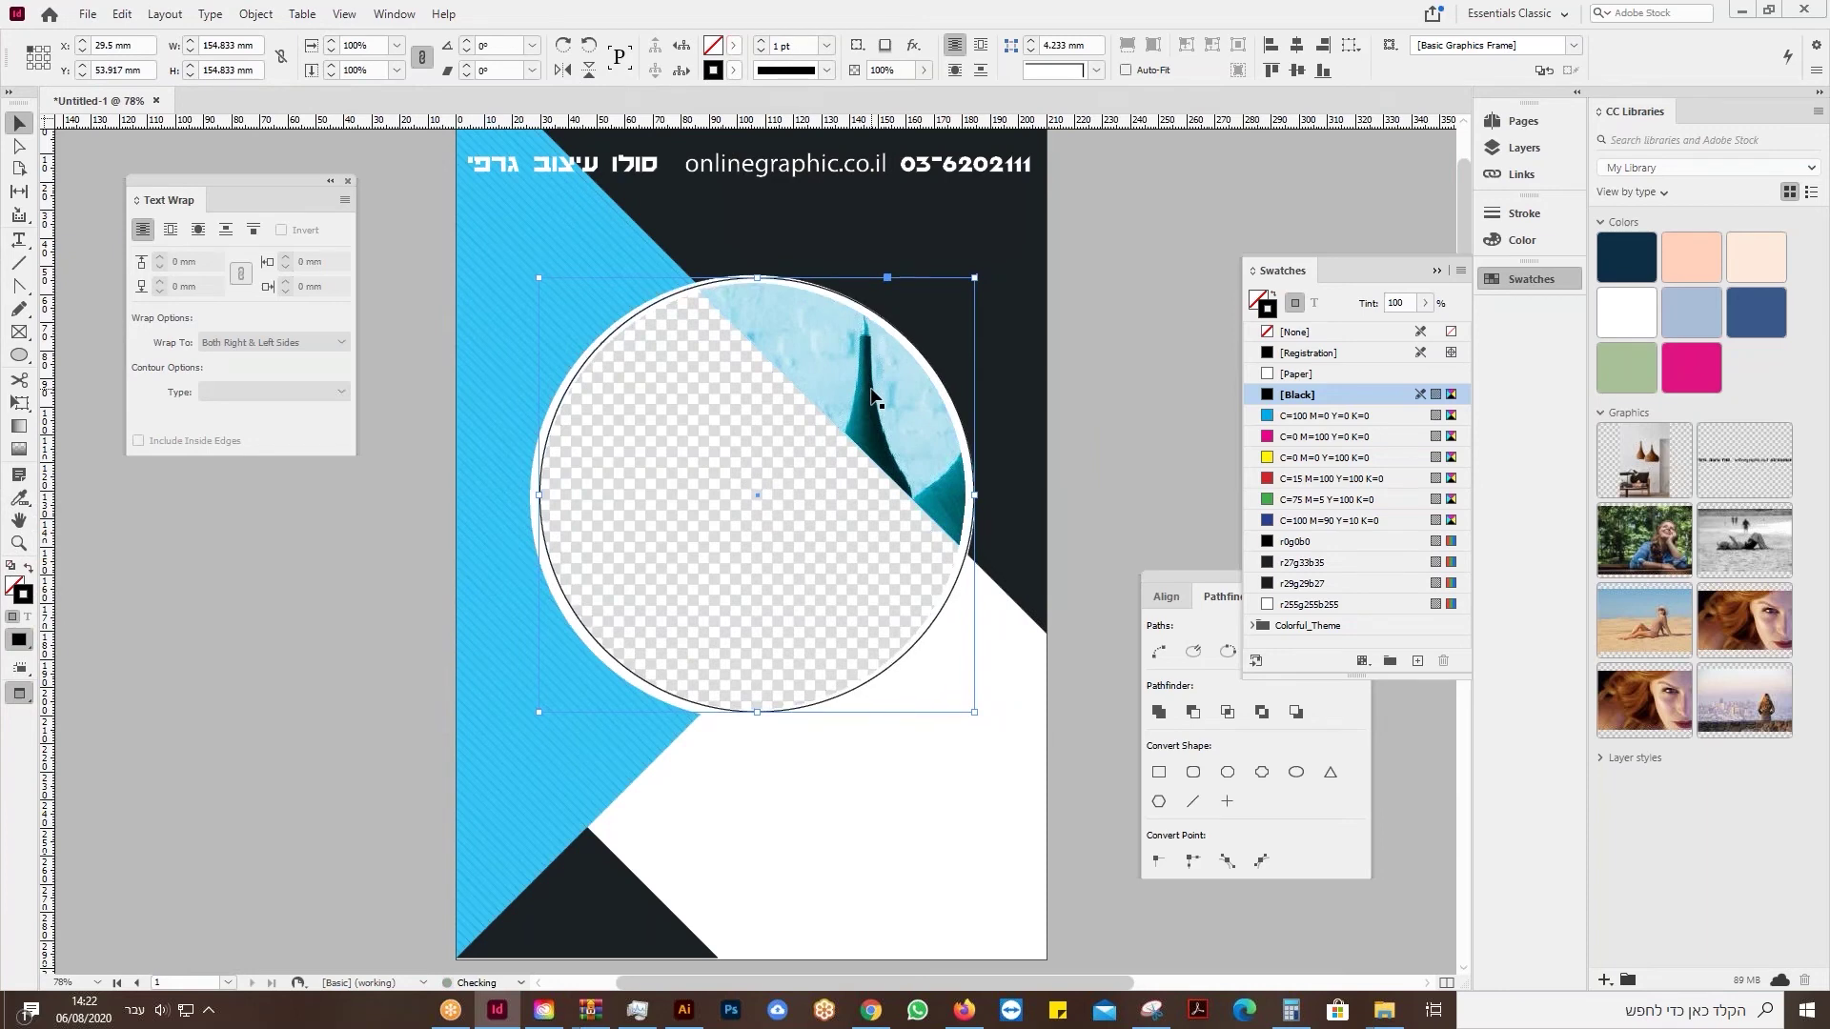
key(Down)
key(Down)
key(Down)
key(Left)
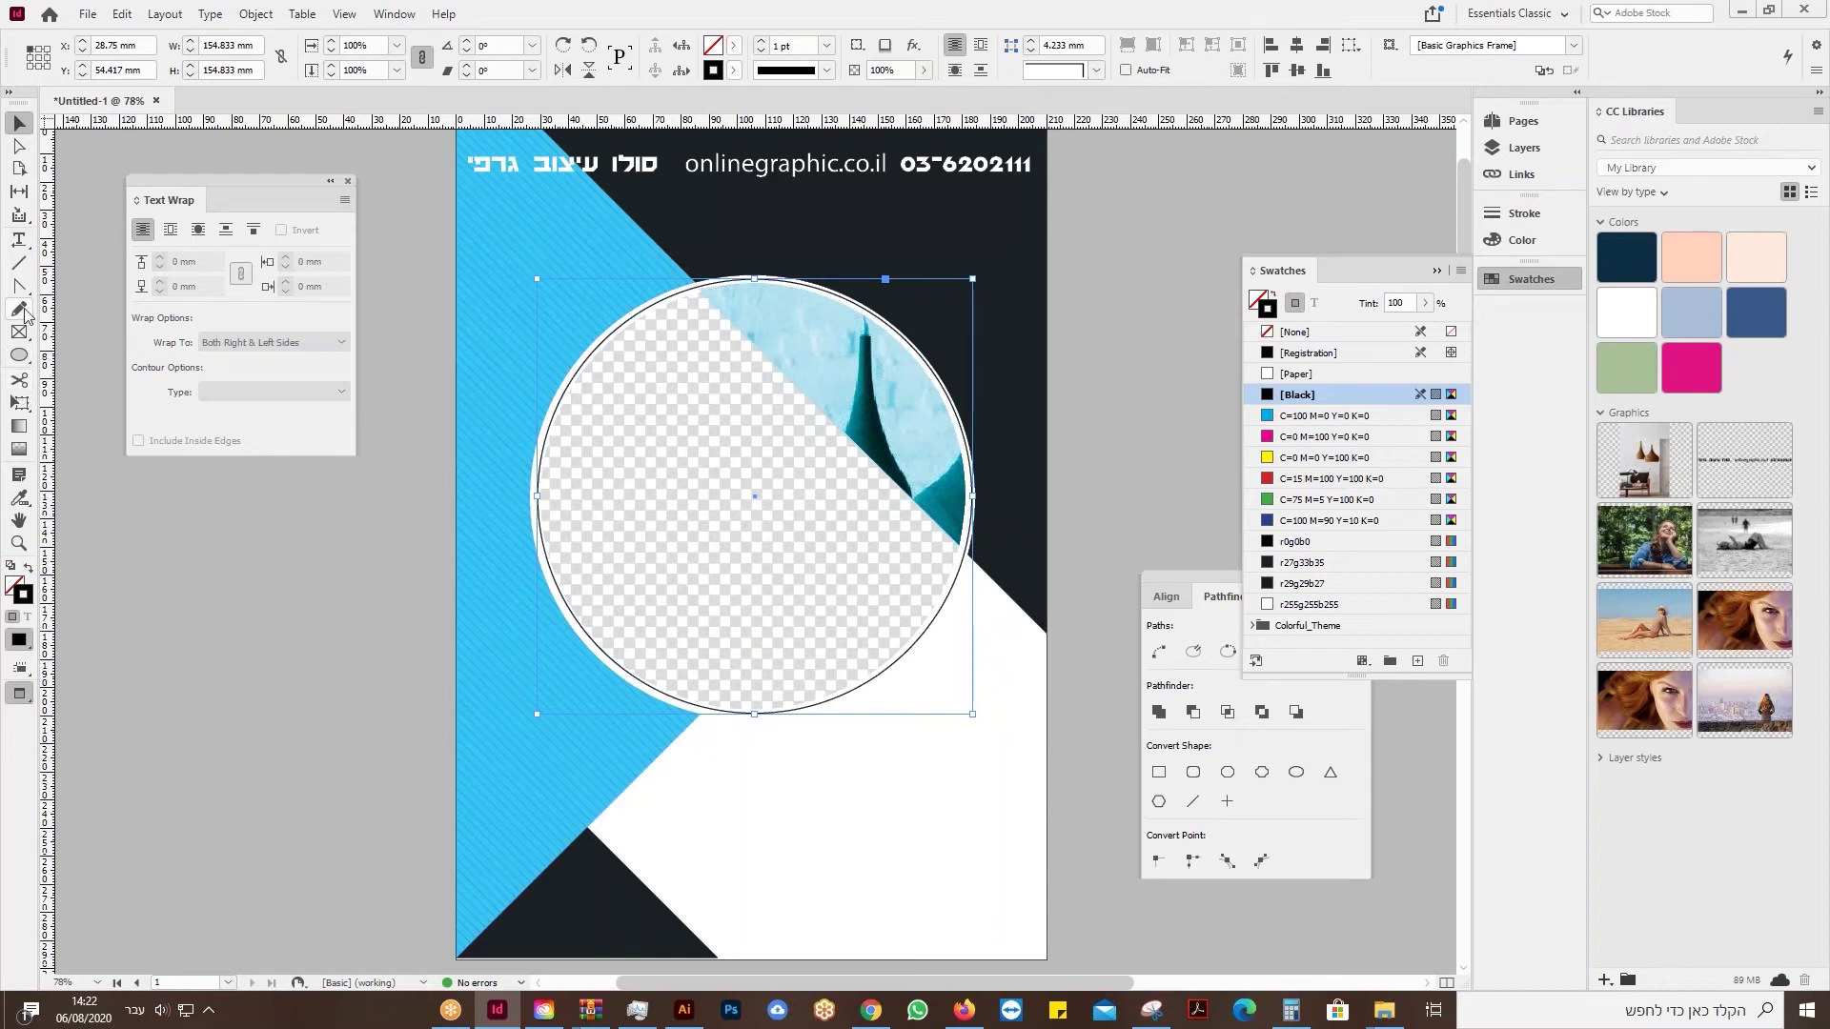
Draw a diagonal line about 184.5 mm long across the circle, along the photo's lower-left edge.
click(18, 263)
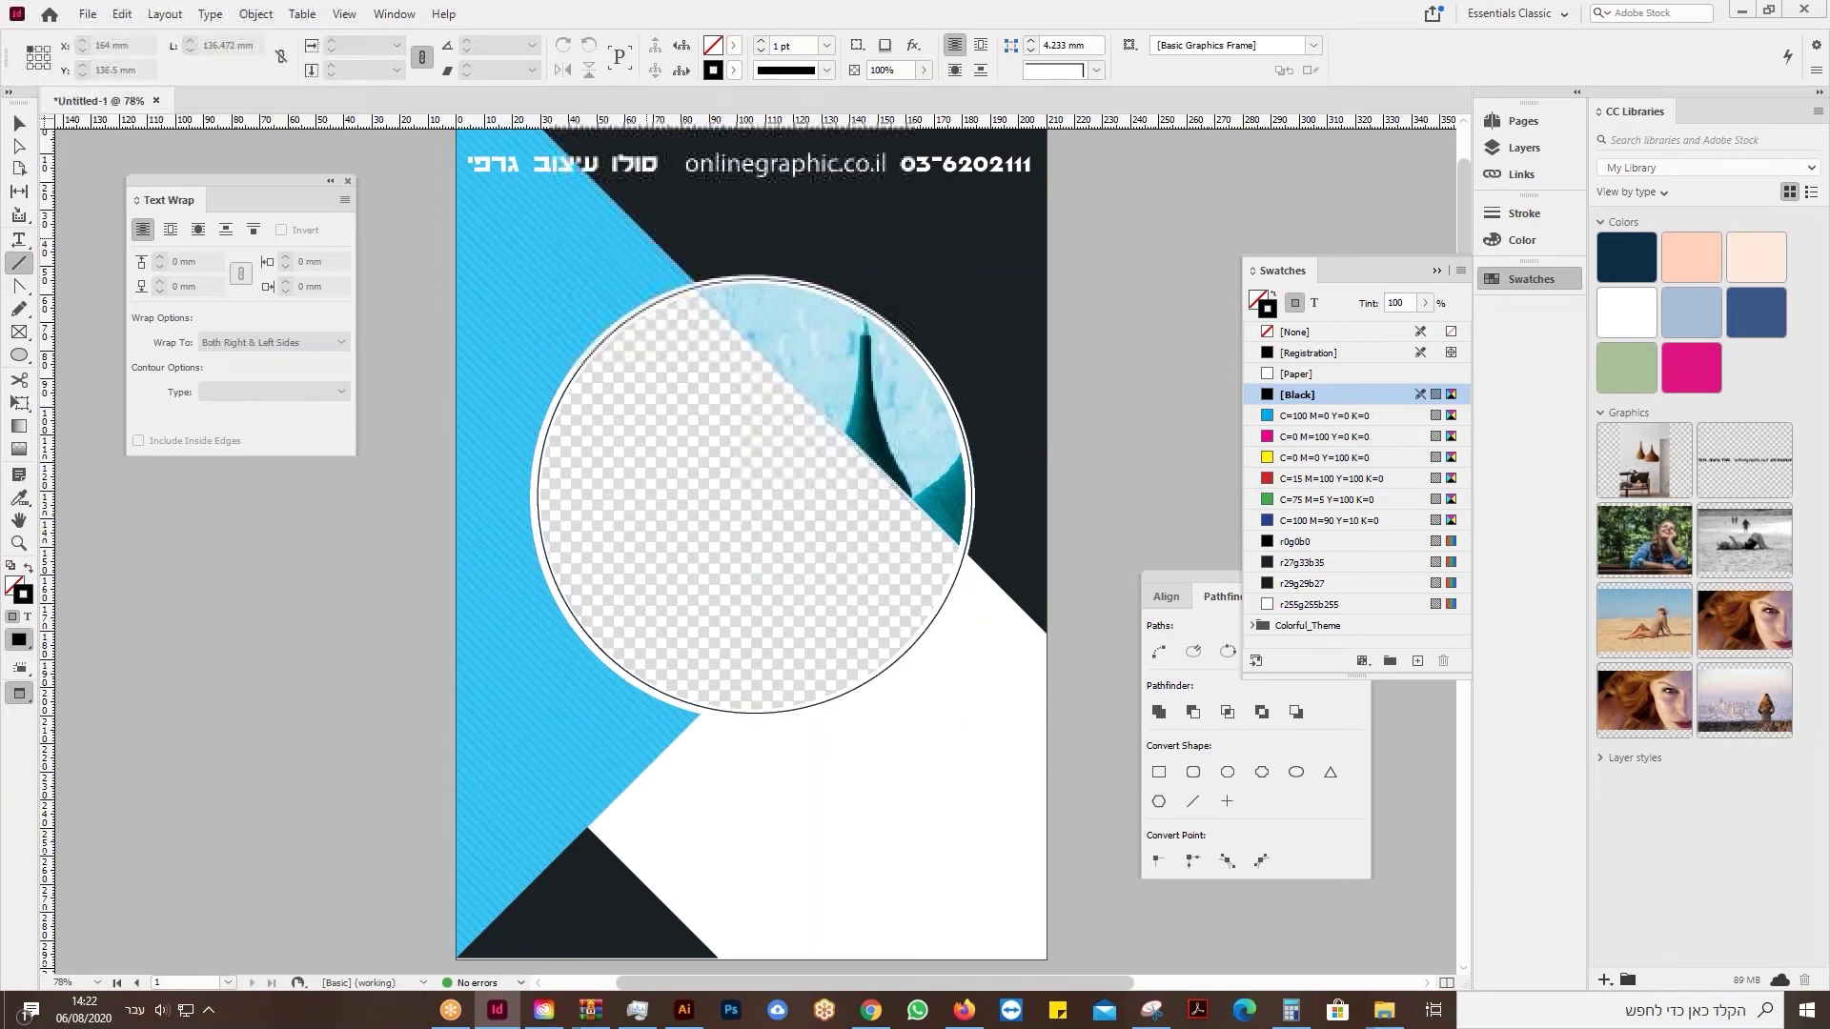
drag(1038, 604, 646, 237)
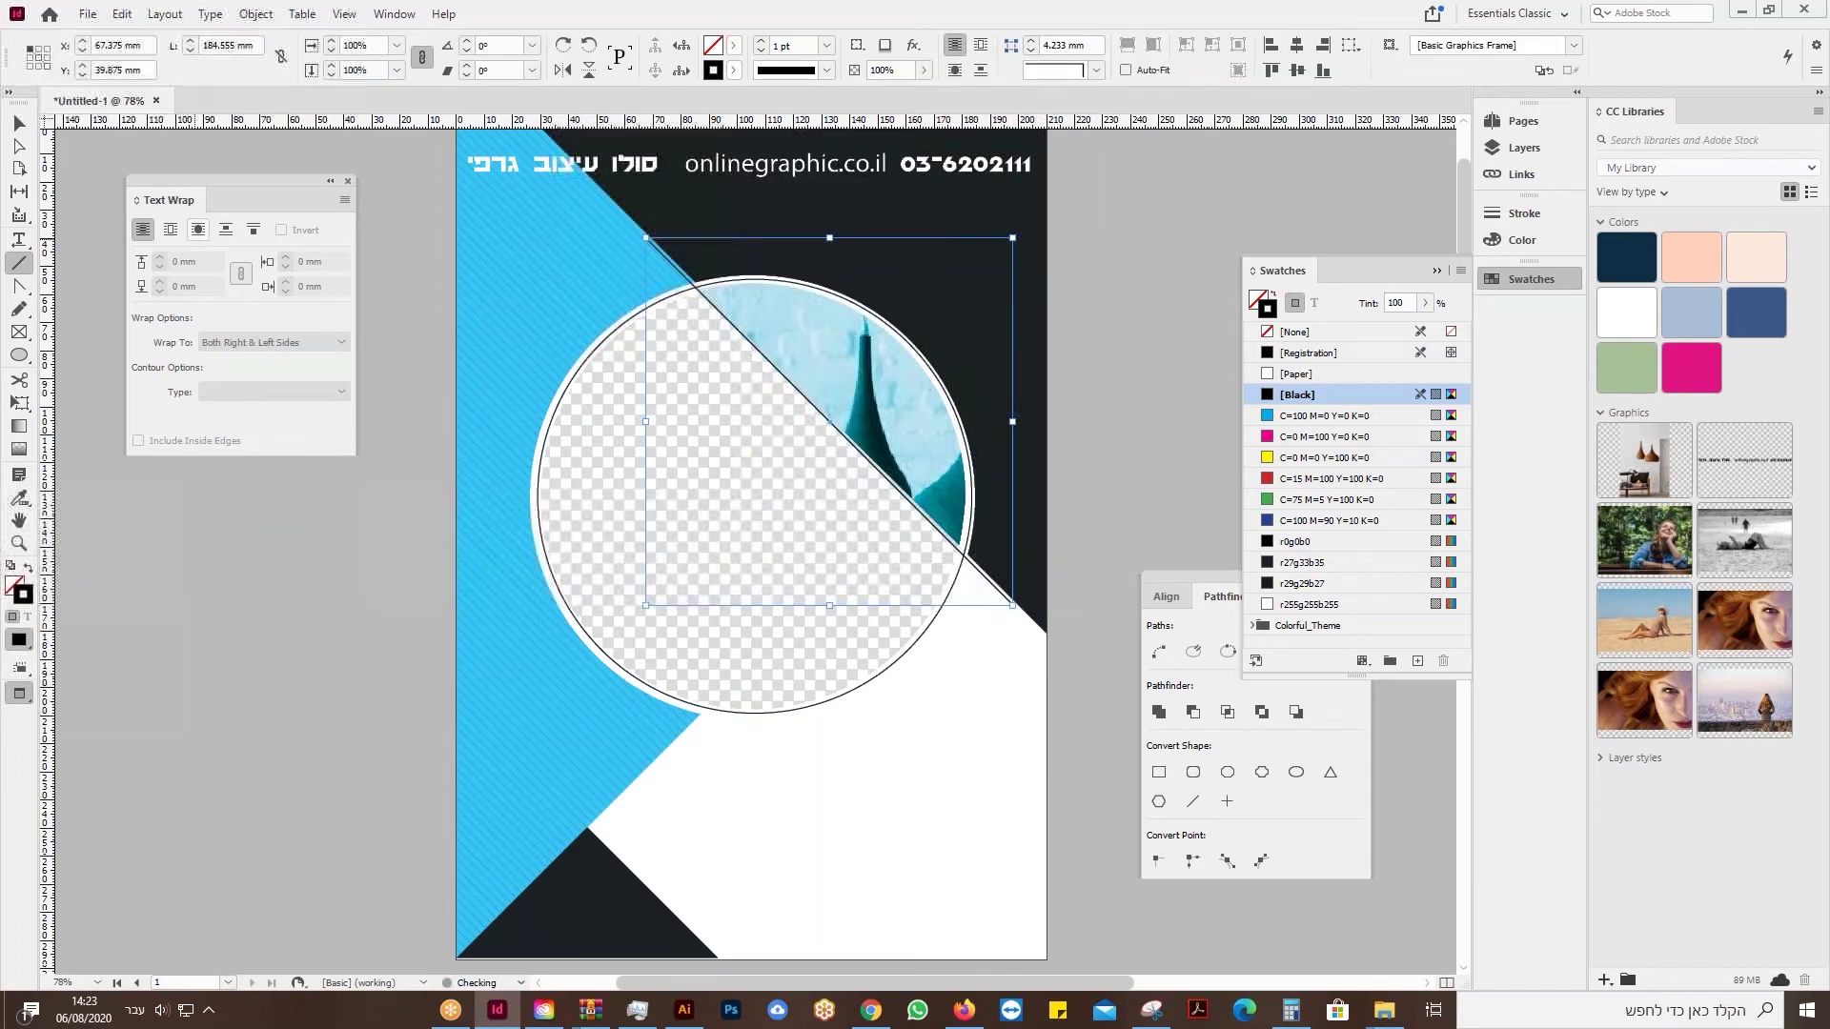
click(20, 124)
click(21, 124)
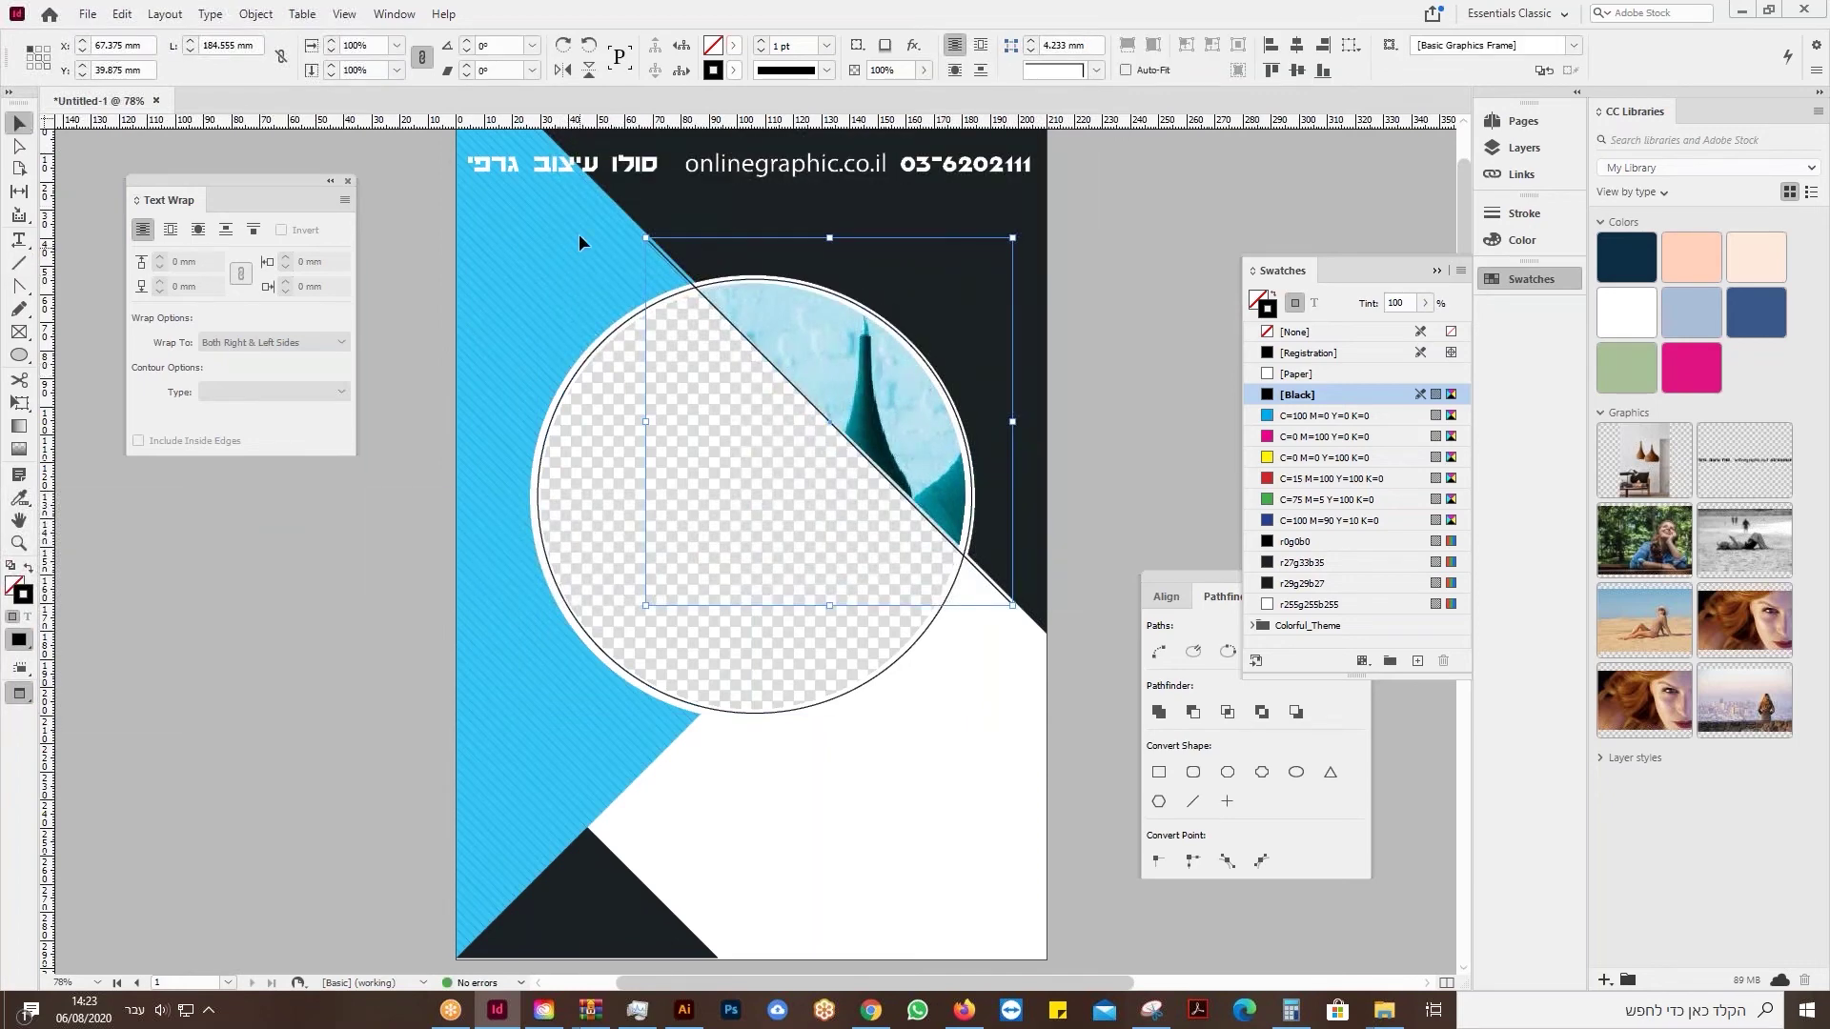
Move the circle and the diagonal line together from the flyer to the blank left page of the following spread by cutting and pasting.
click(679, 345)
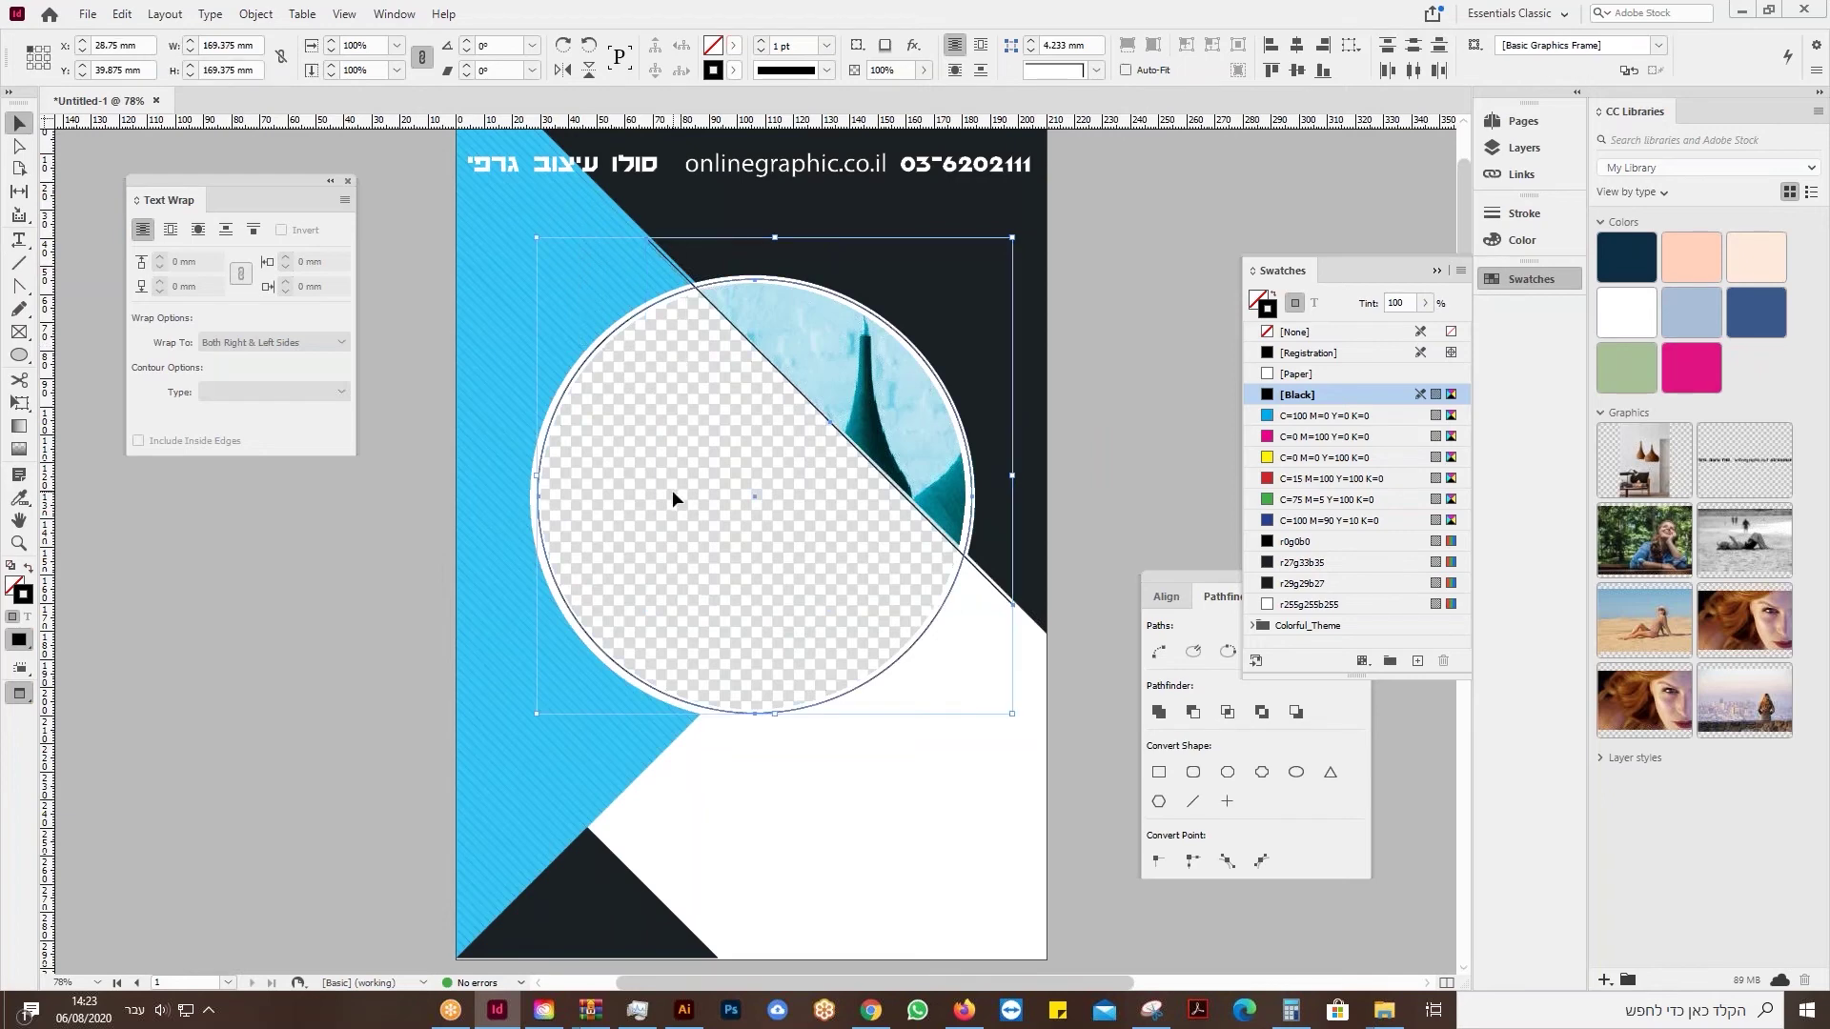
click(672, 495)
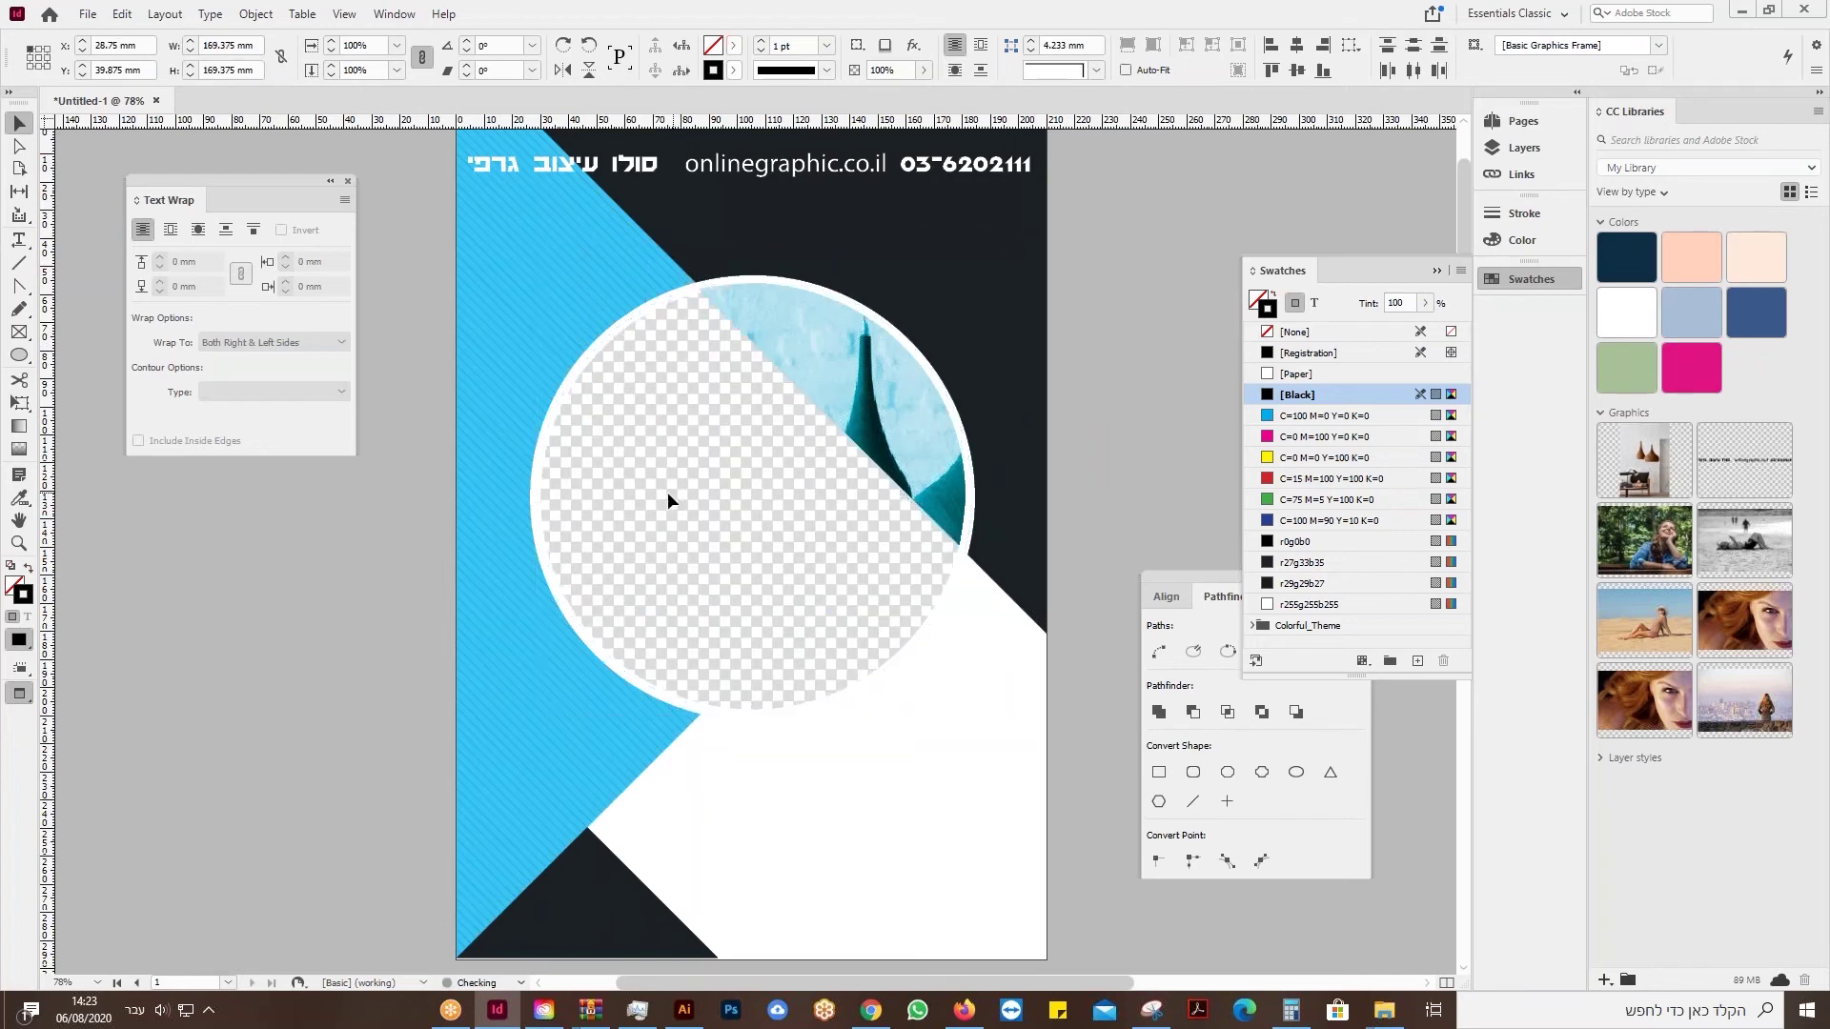
scroll(724, 505, down, 15)
scroll(768, 514, up, 2)
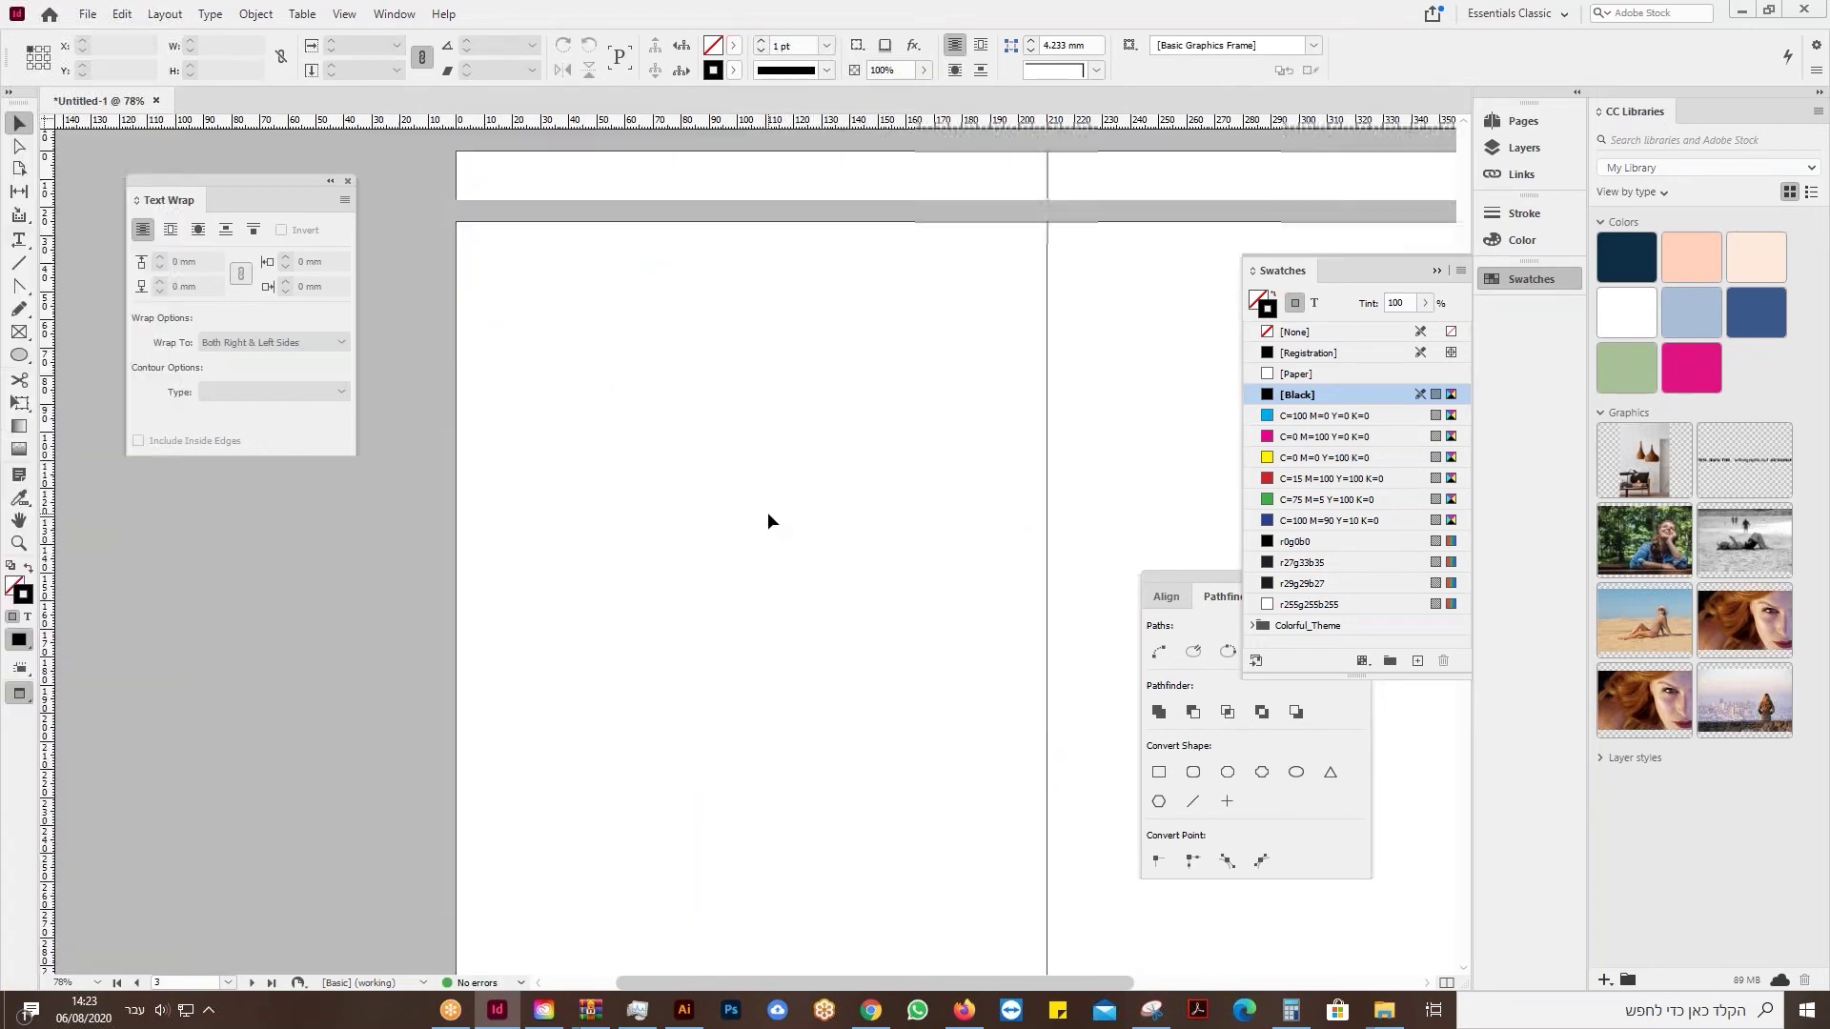
scroll(762, 523, down, 1)
key(ctrl+v)
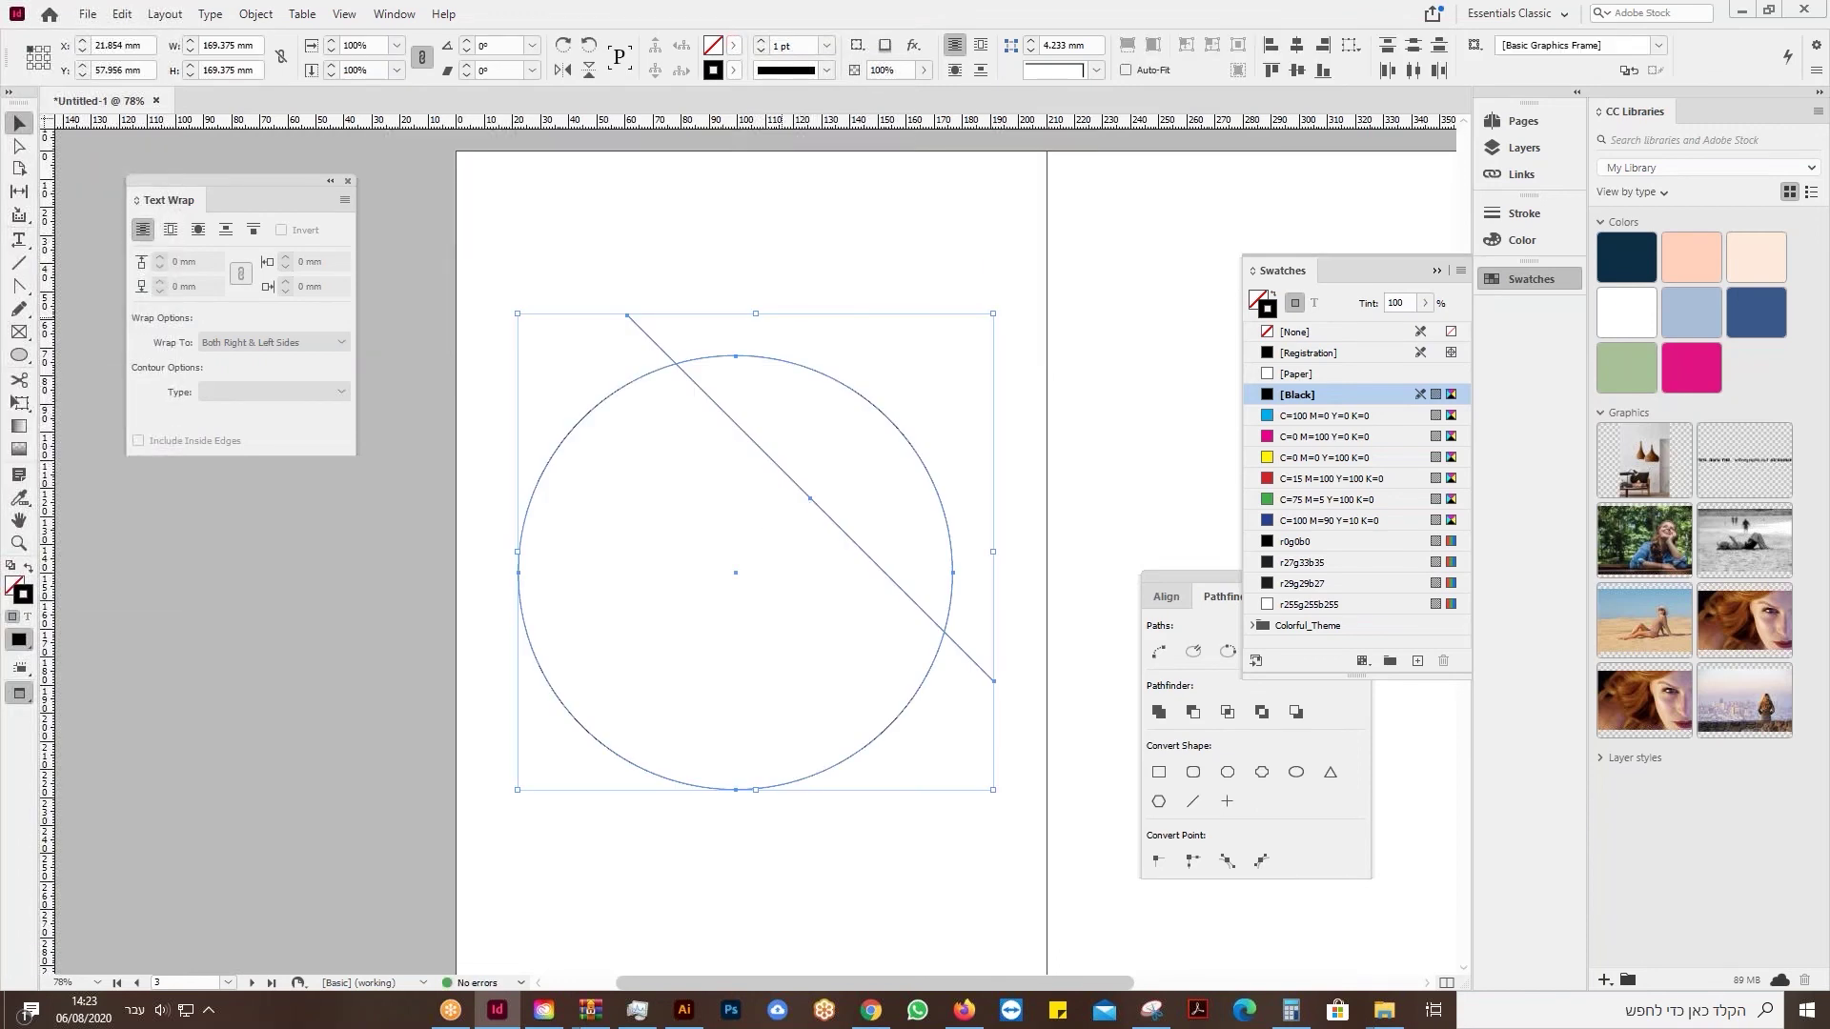
click(776, 224)
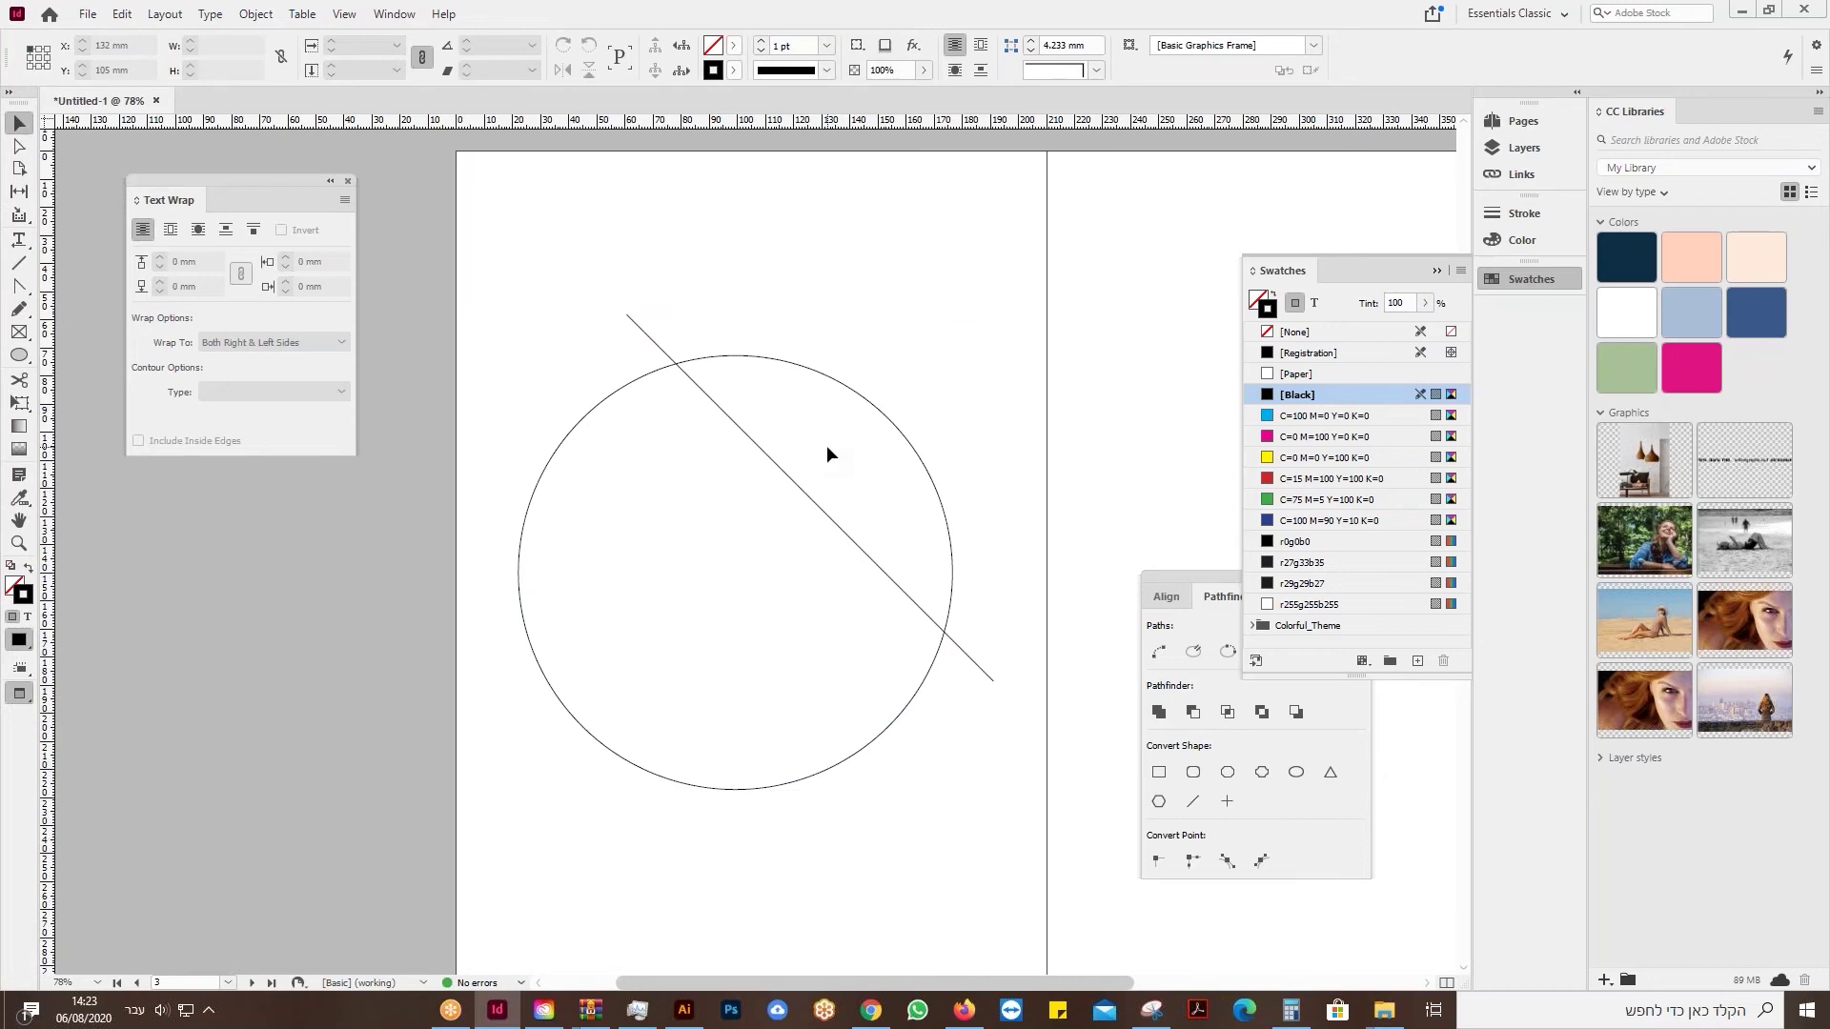
Try moving the blue overlay shape off the photo in the flyer's circle.
scroll(857, 446, up, 12)
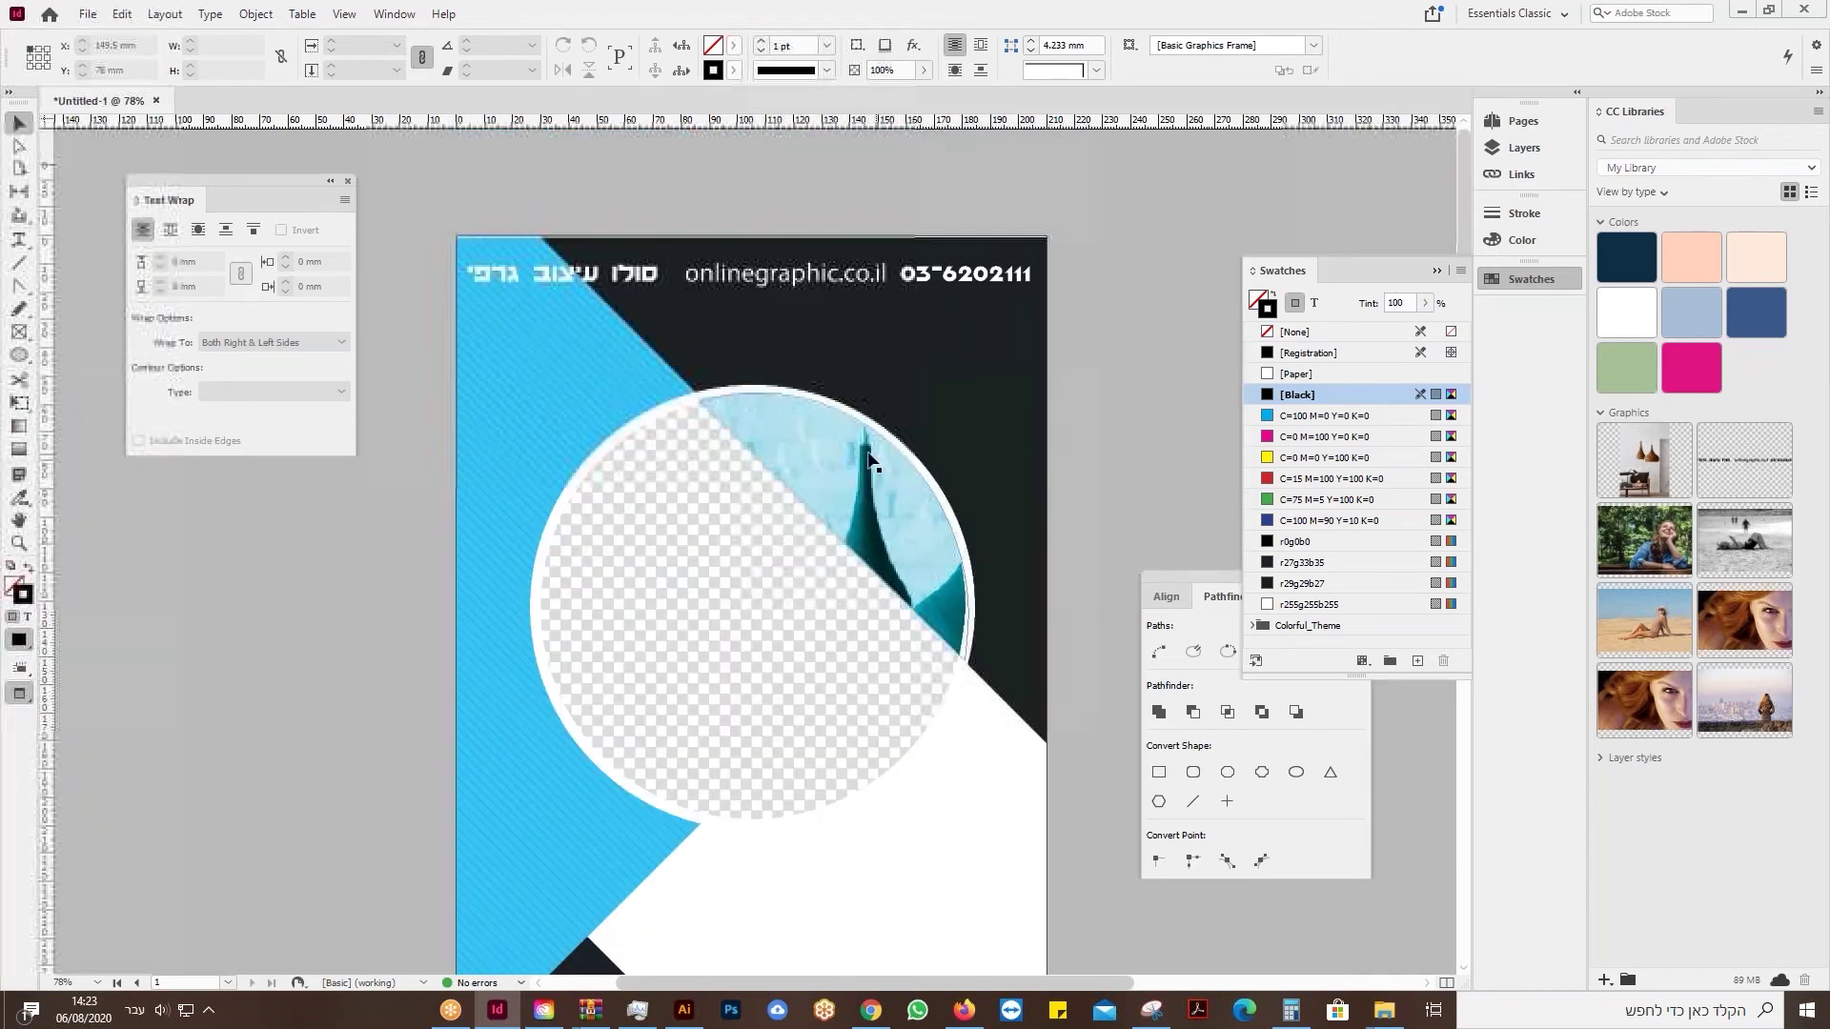
click(788, 355)
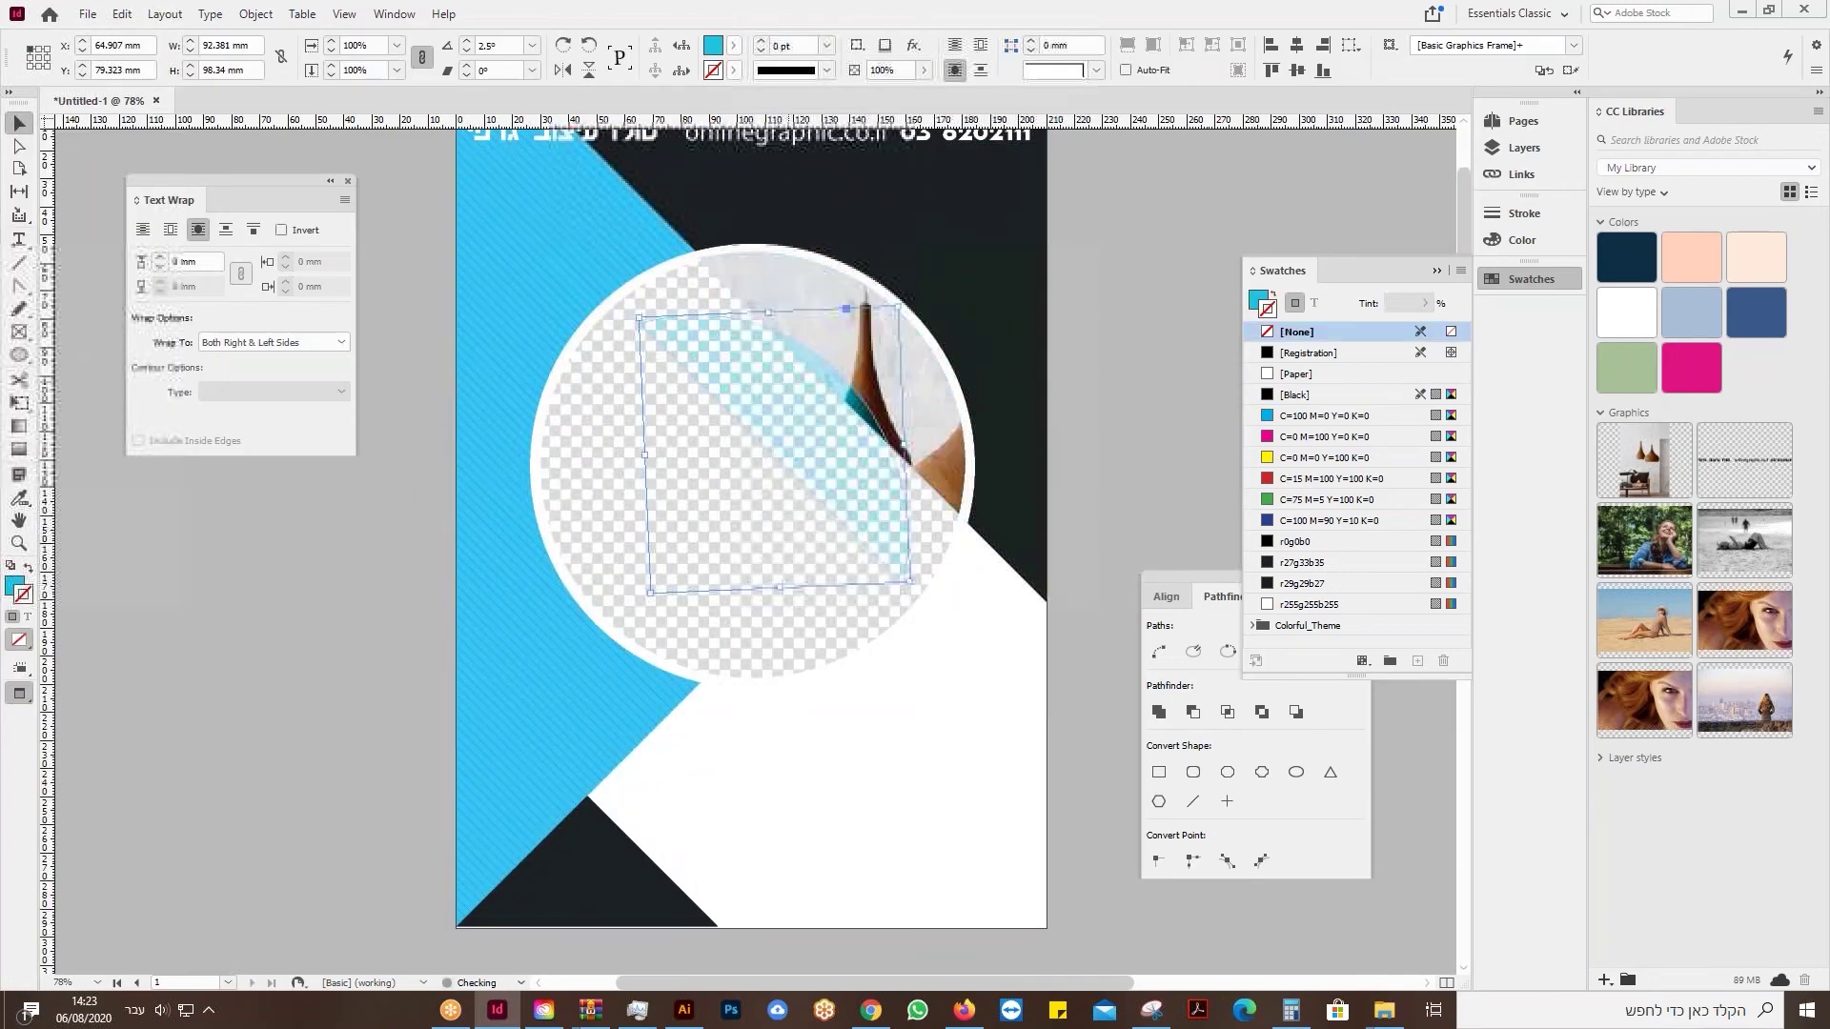
drag(782, 383, 777, 270)
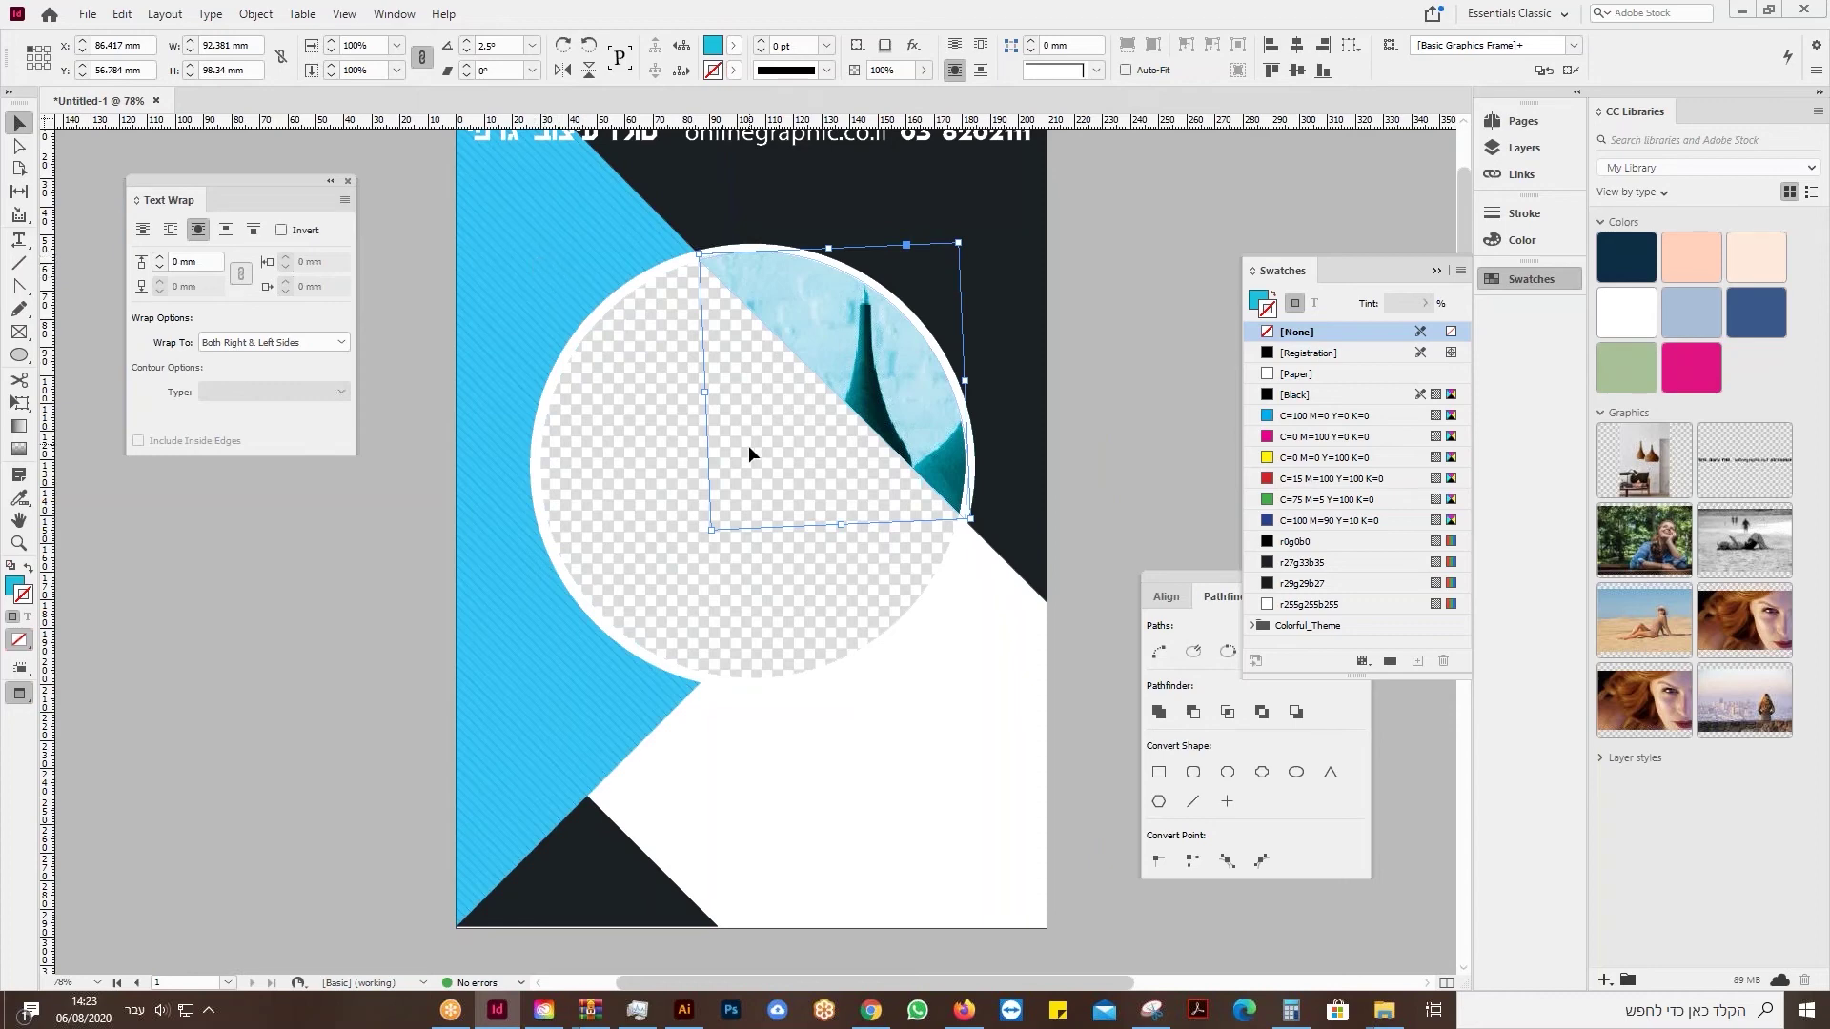
Place a copy of the unfilled circle on the facing blank page, at about X 219 mm, Y 30 mm.
scroll(734, 474, down, 10)
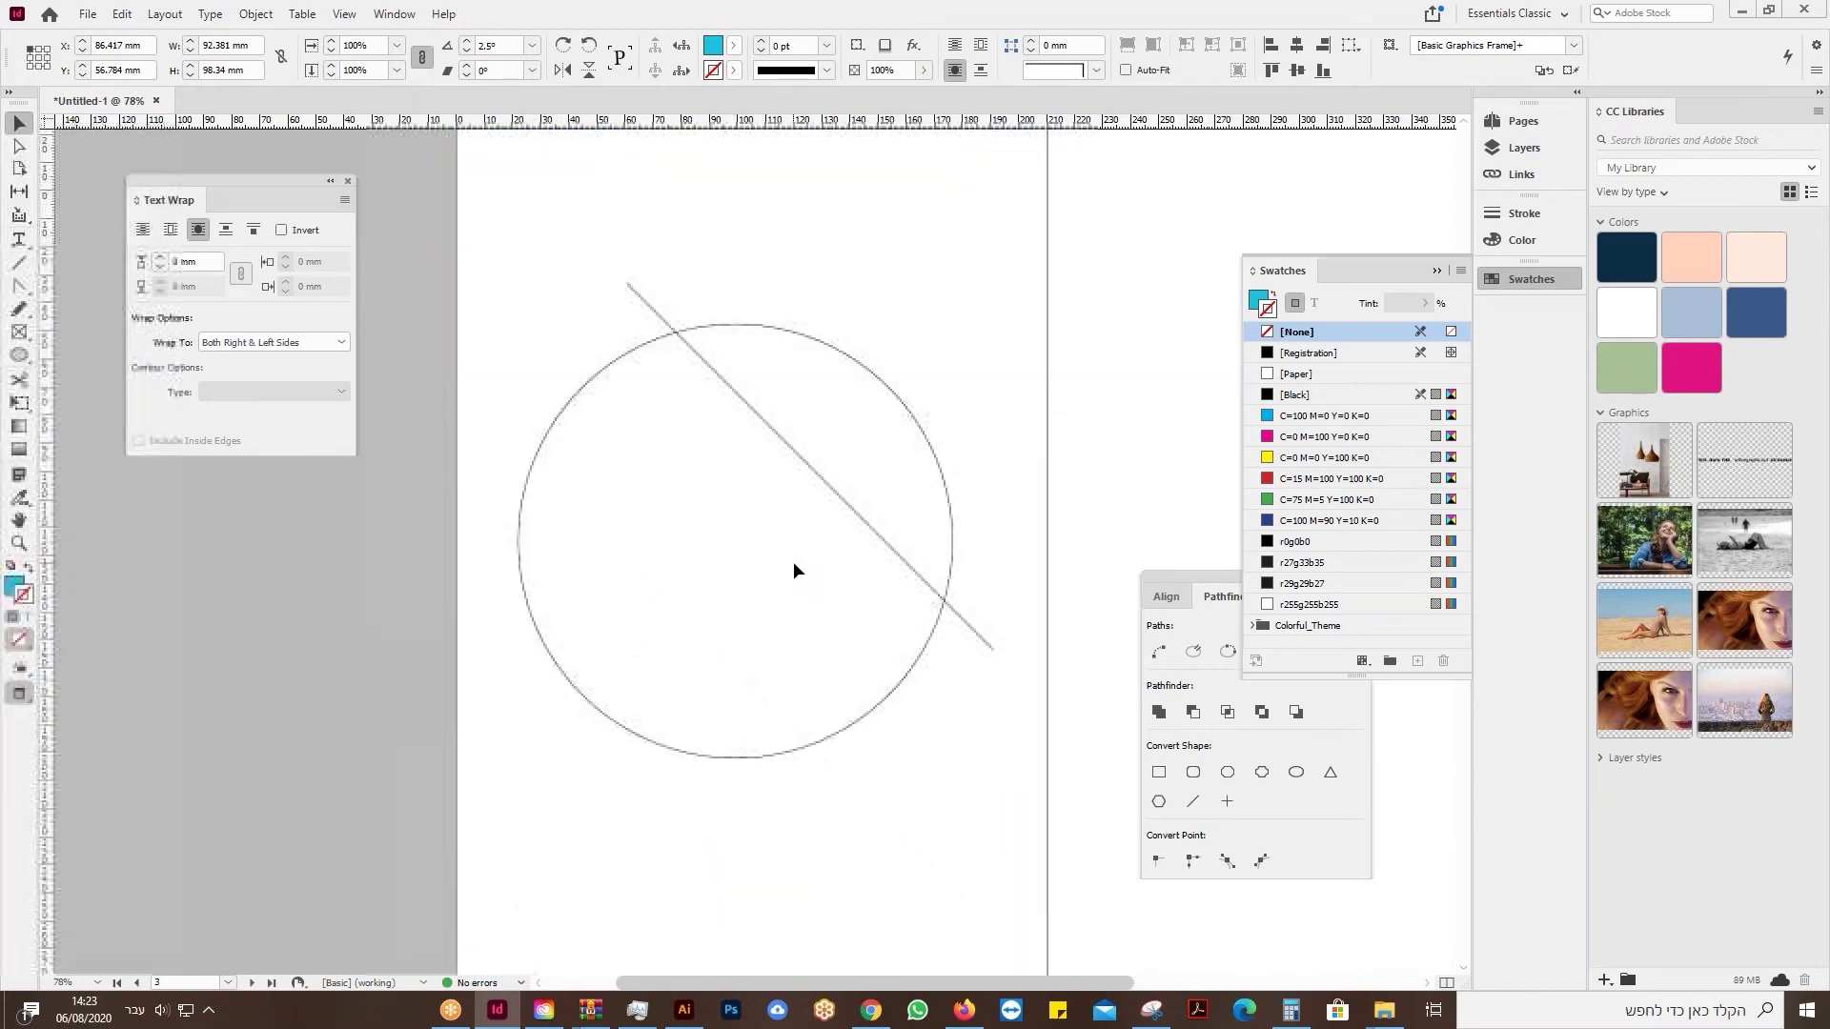
scroll(793, 562, up, 2)
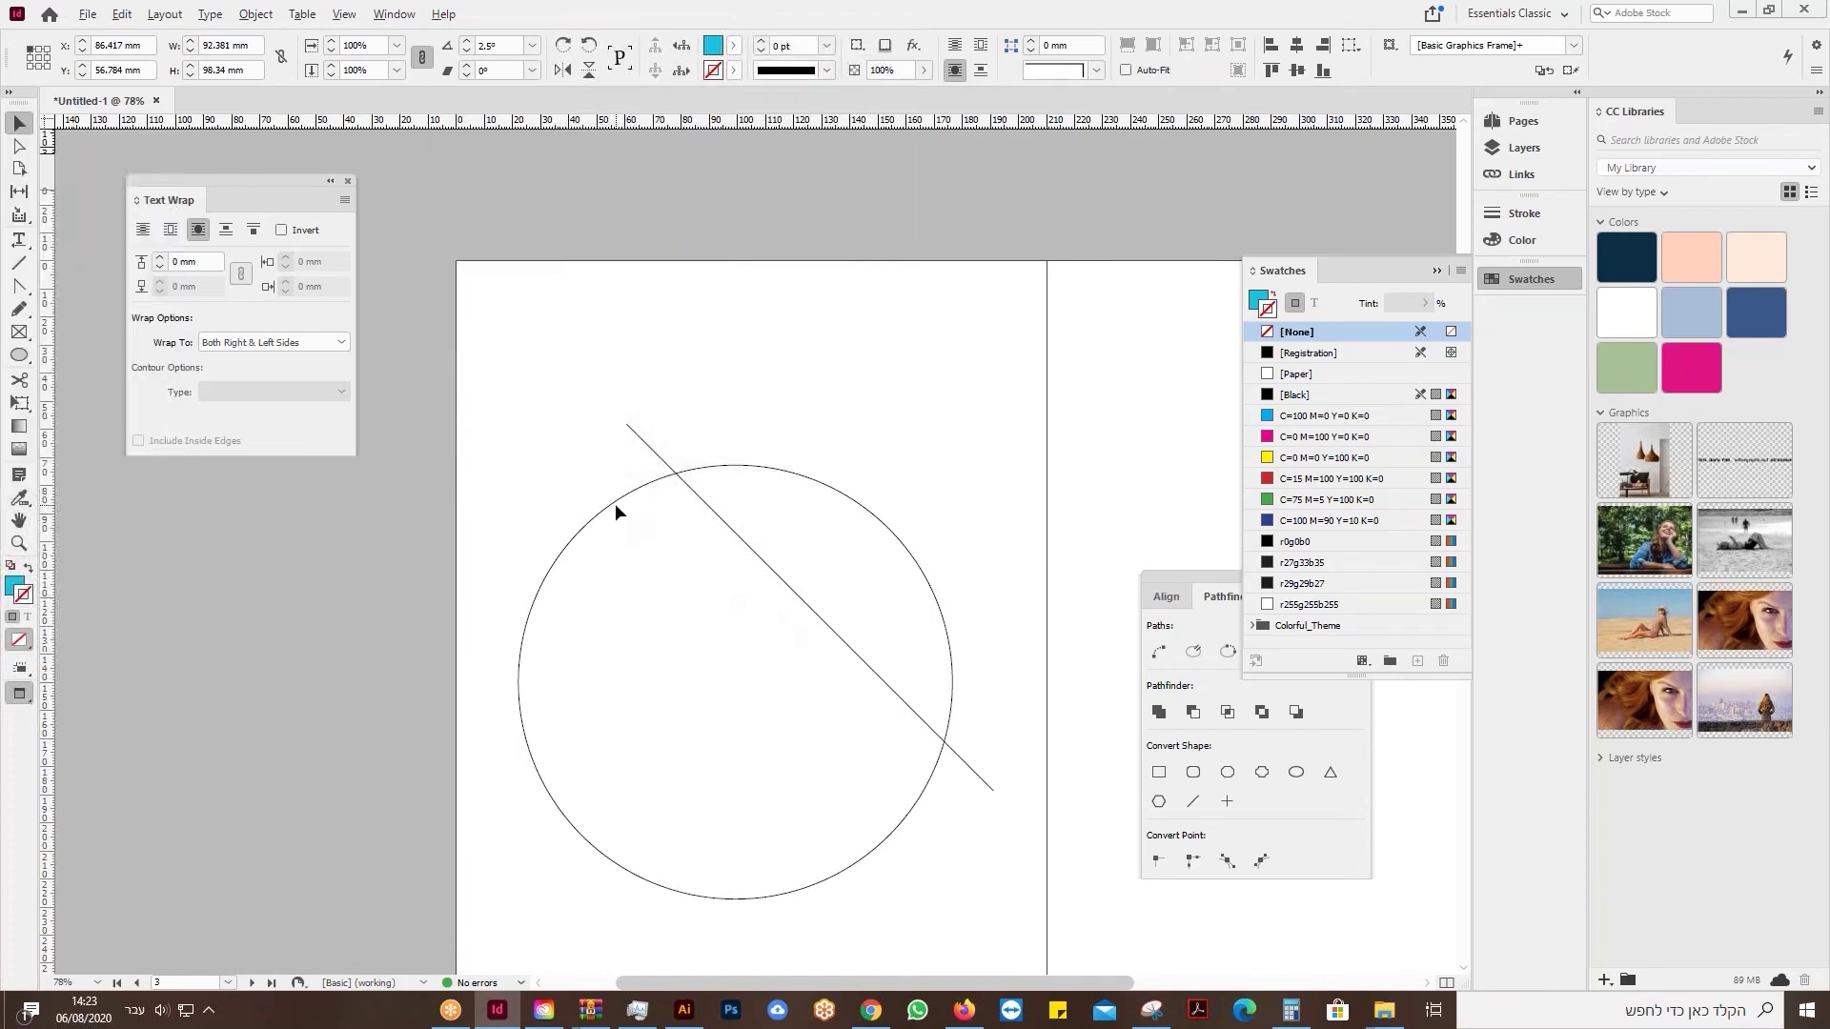
drag(614, 505, 1091, 390)
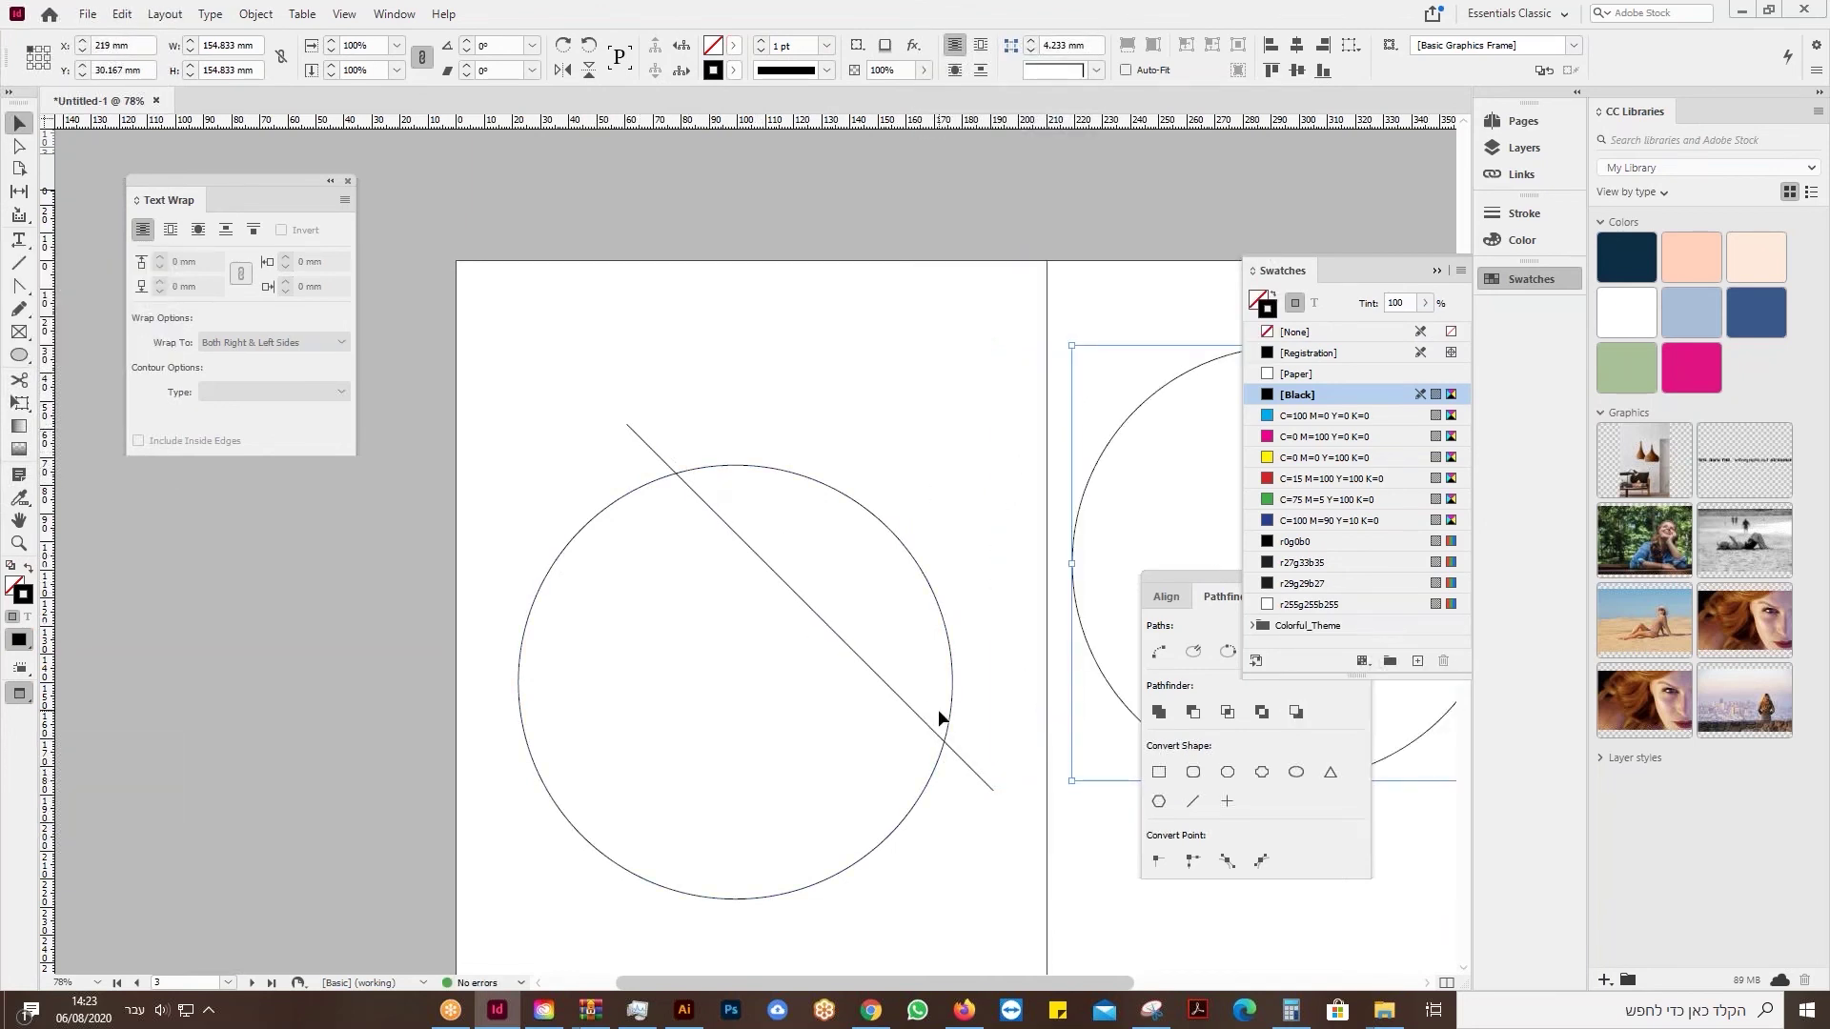
Lock the diagonal line that crosses the original circle.
click(18, 543)
drag(602, 452, 791, 562)
click(18, 123)
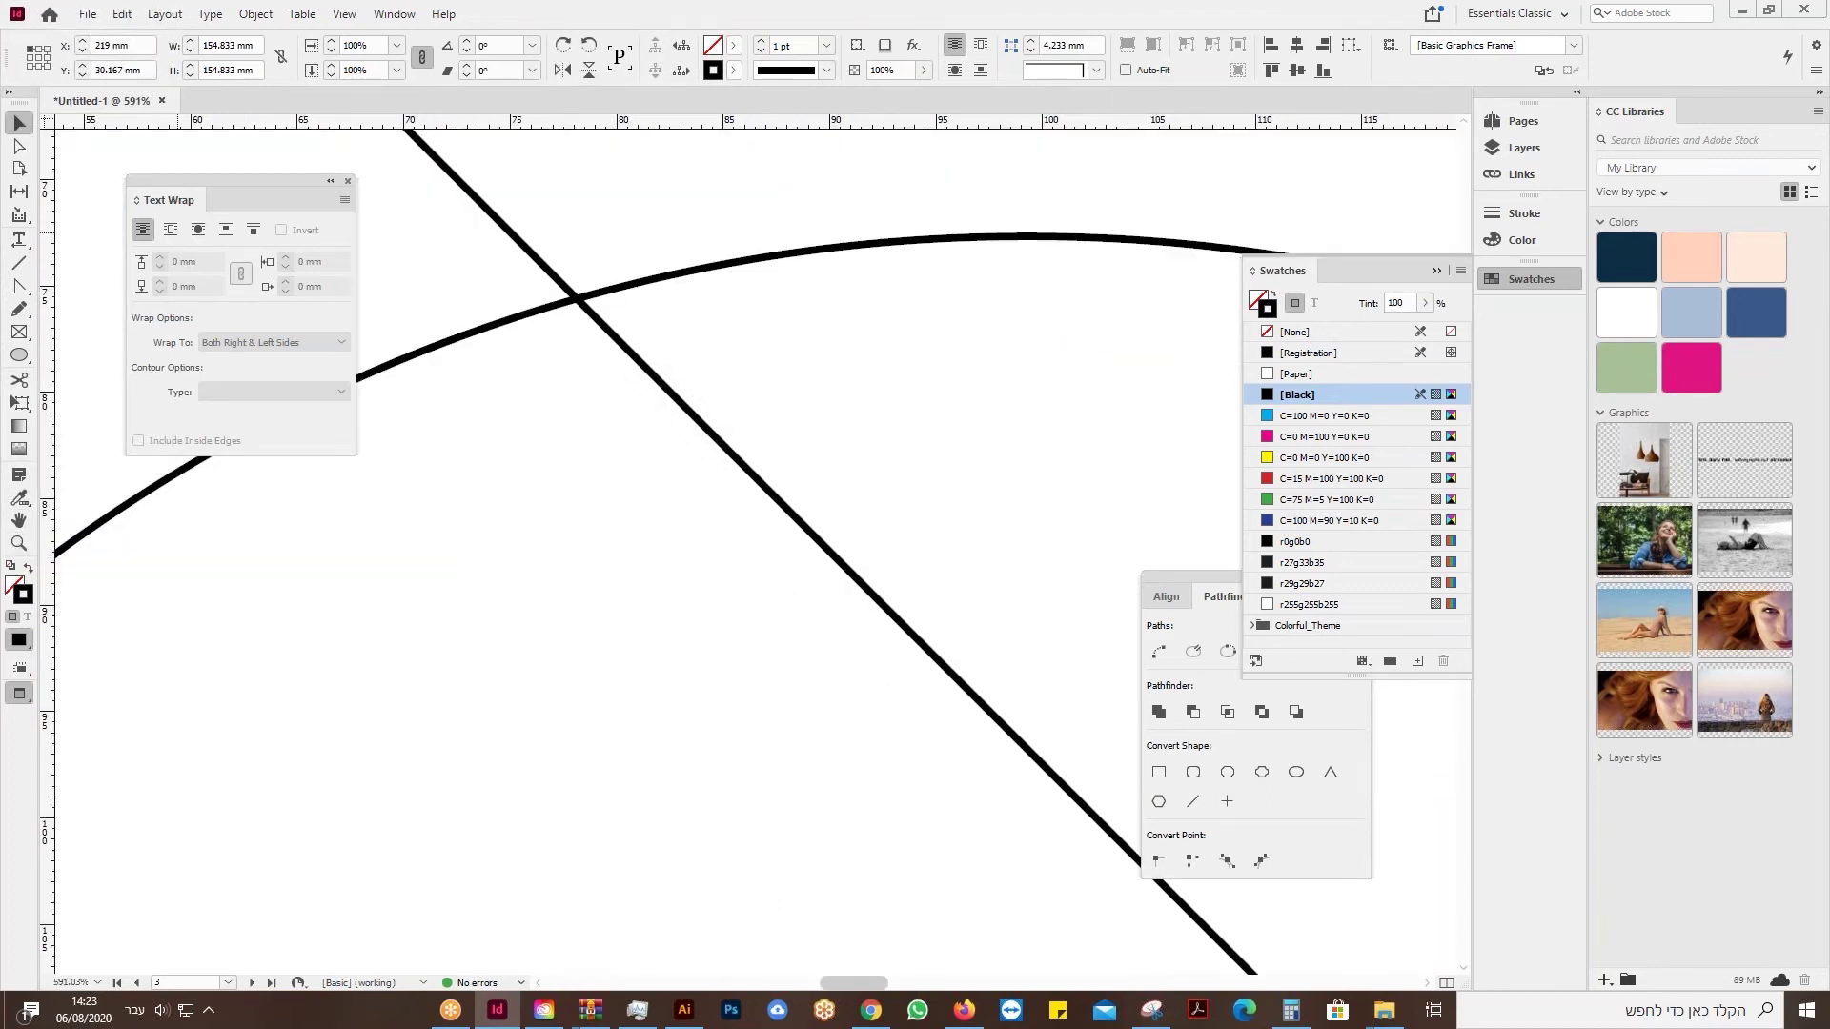
click(500, 467)
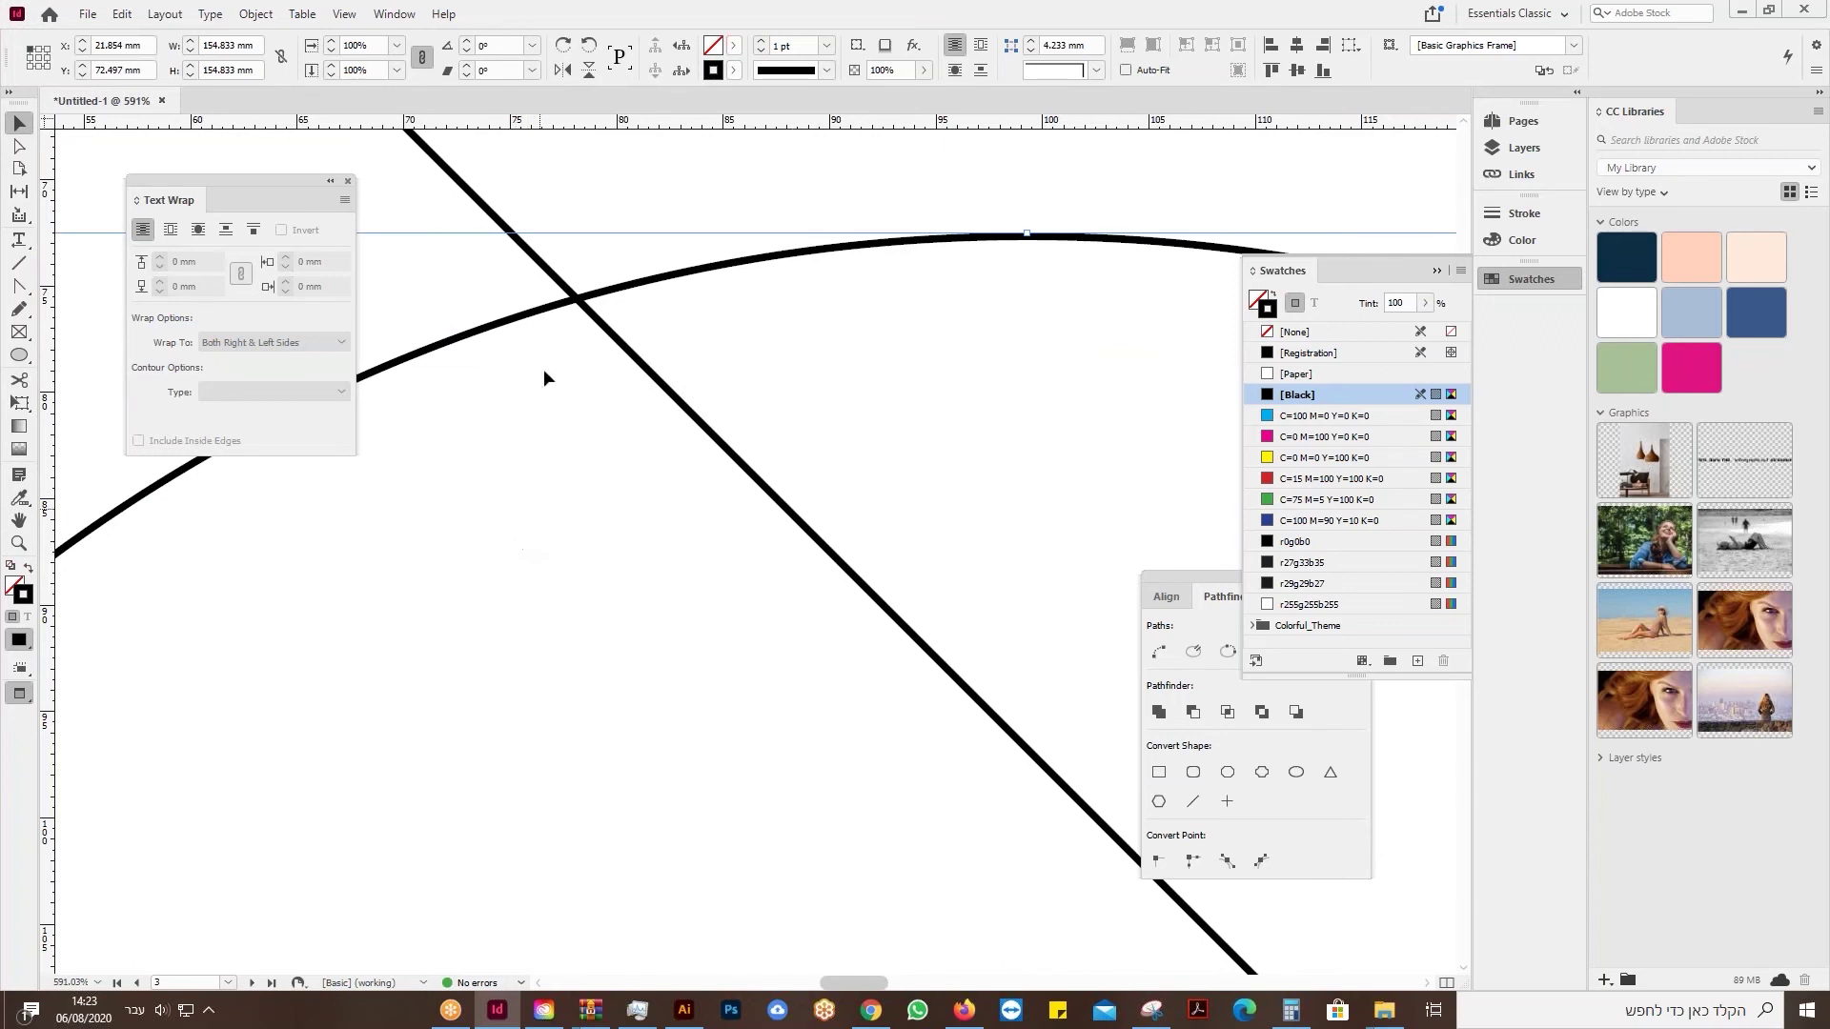
click(434, 276)
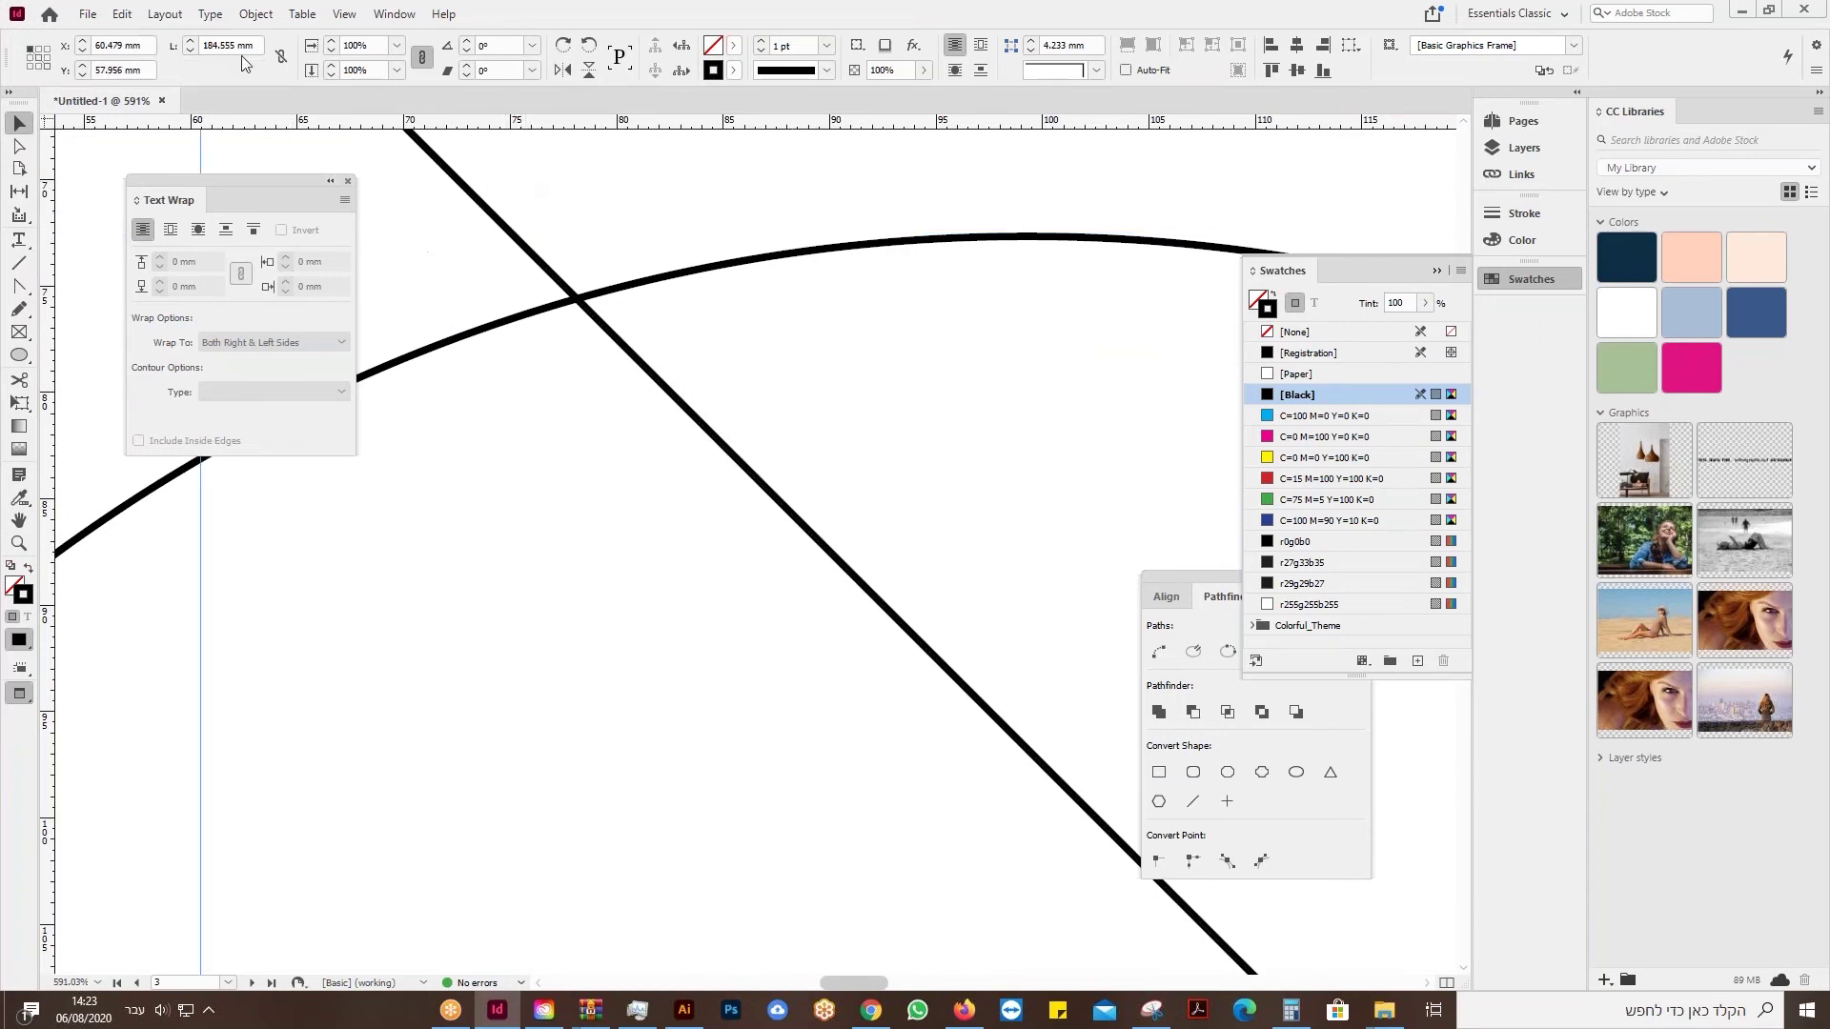
click(255, 13)
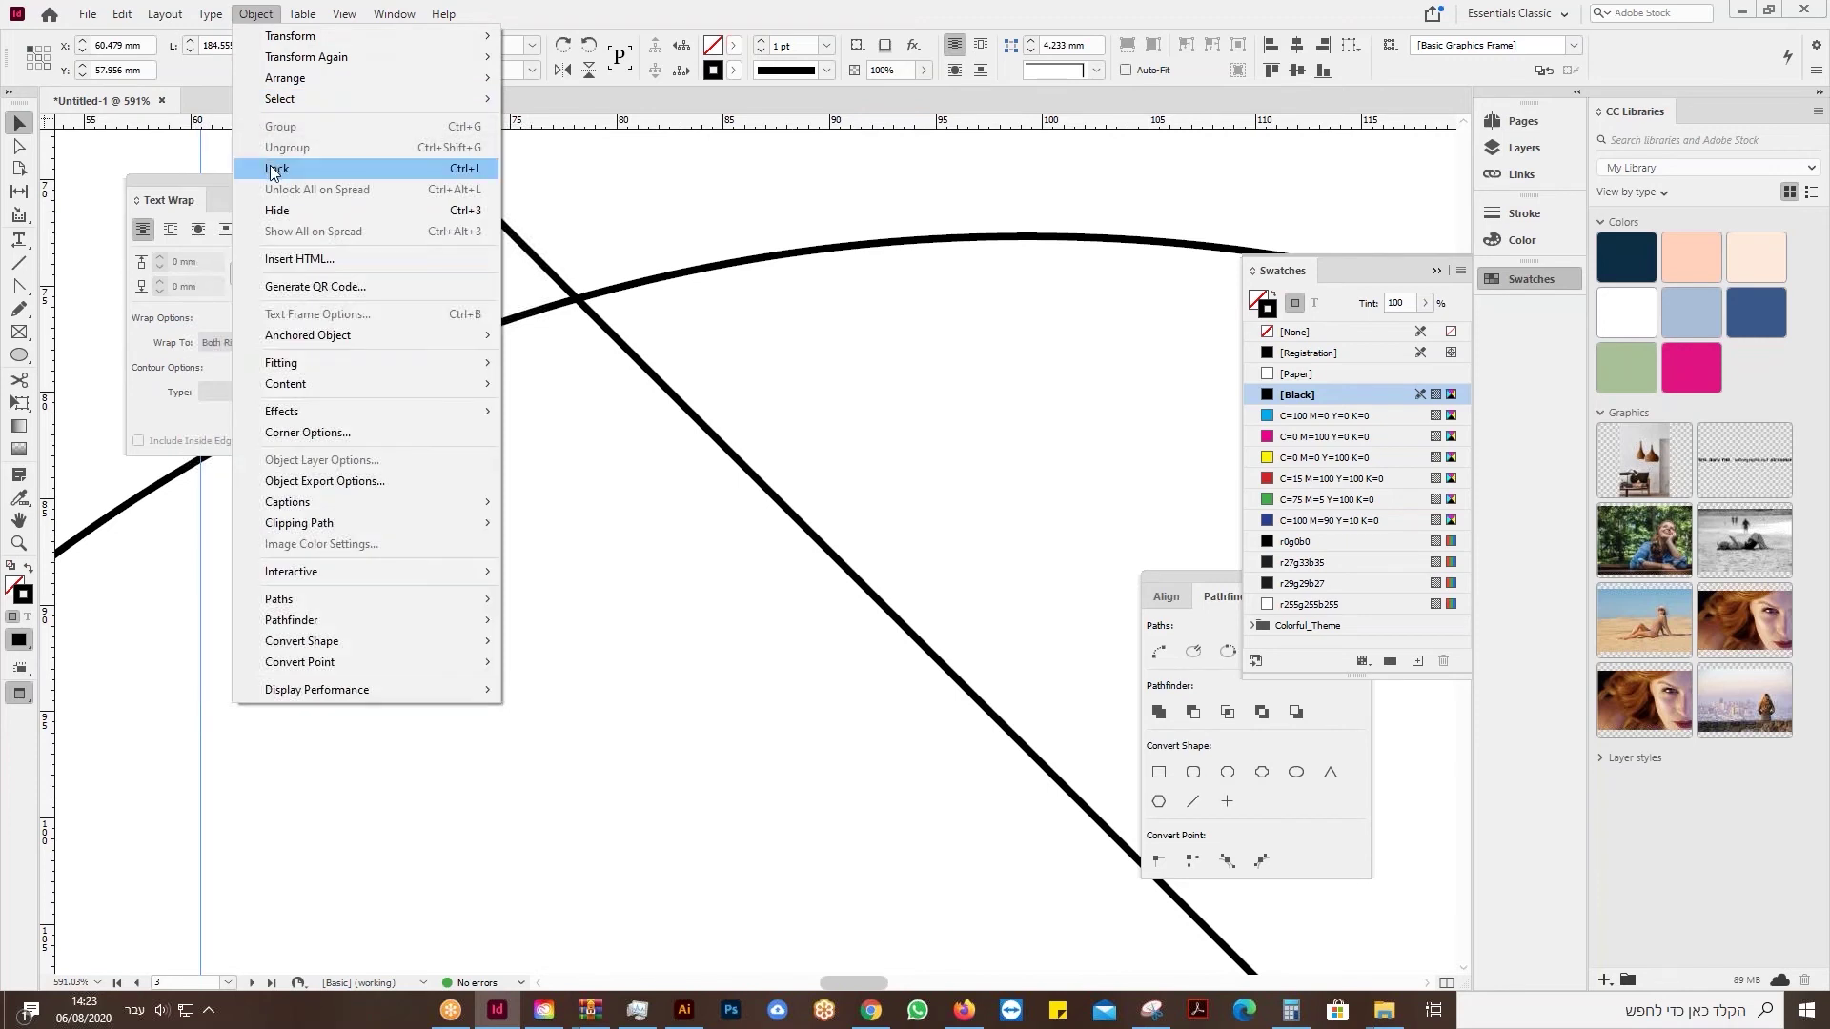
click(273, 169)
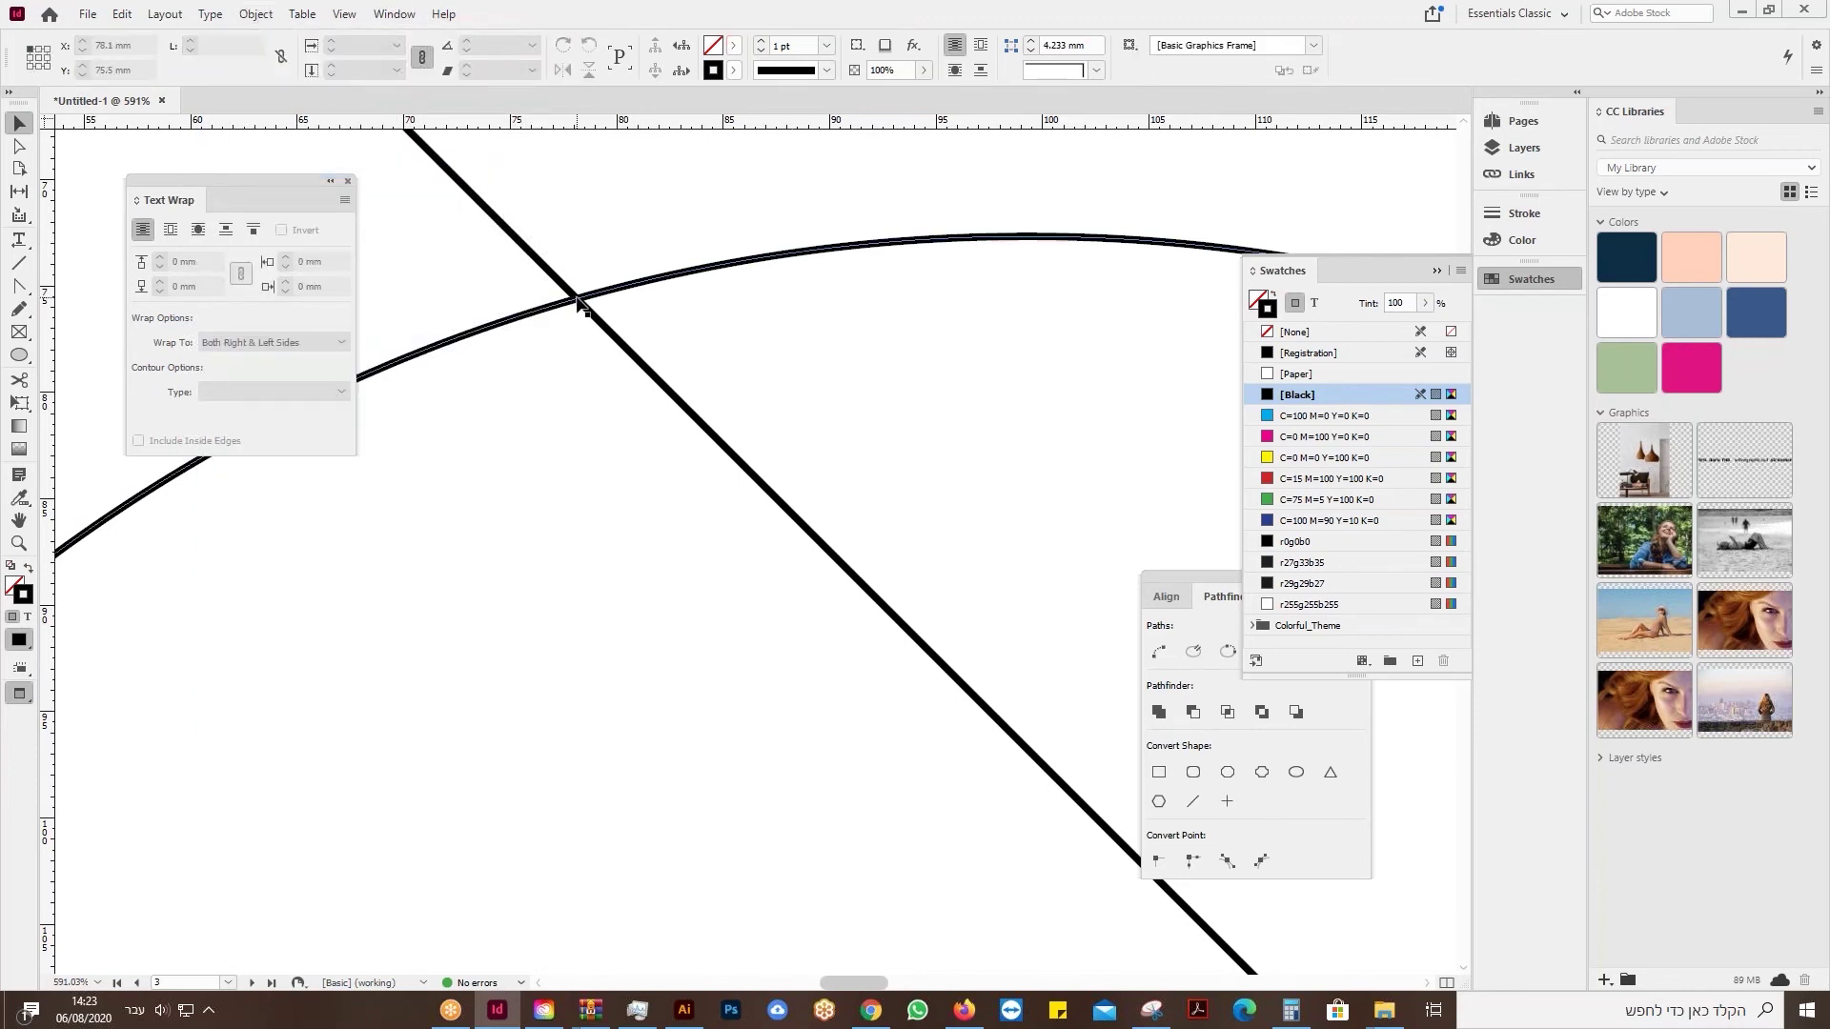
Split the circle's path with the Scissors tool at both points where the locked diagonal line crosses it.
click(20, 380)
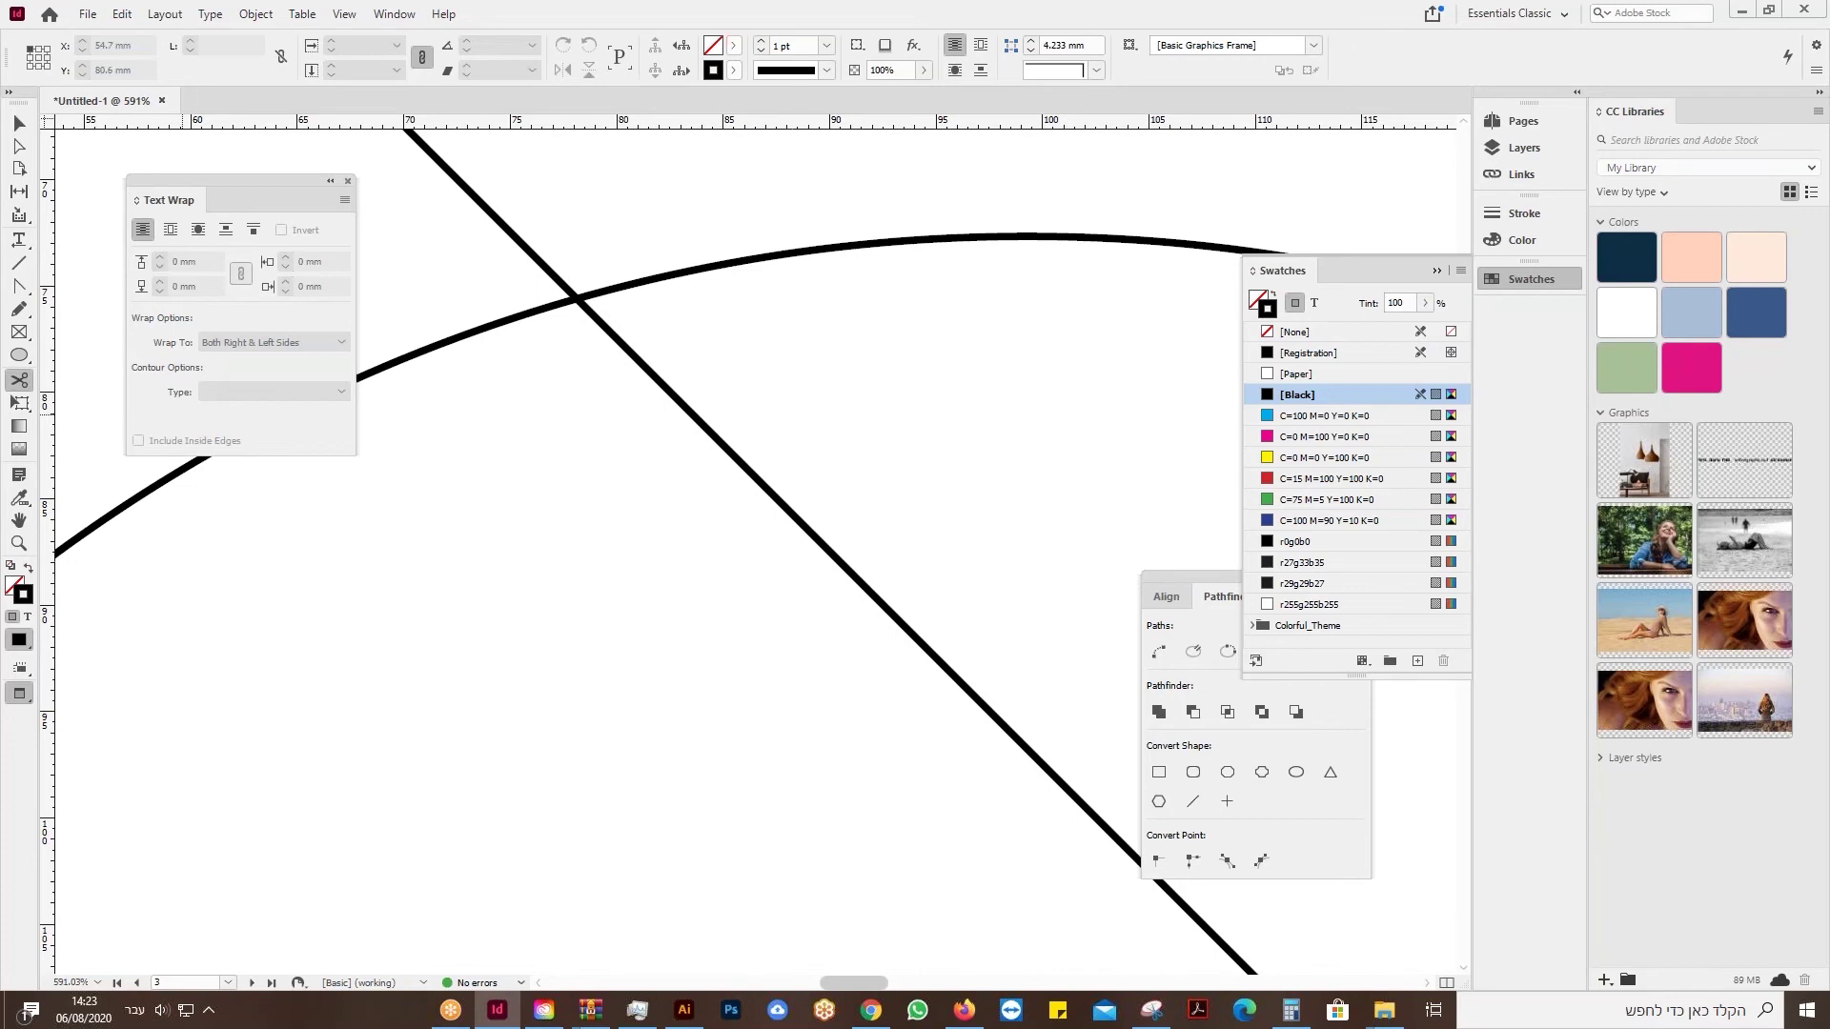
click(576, 301)
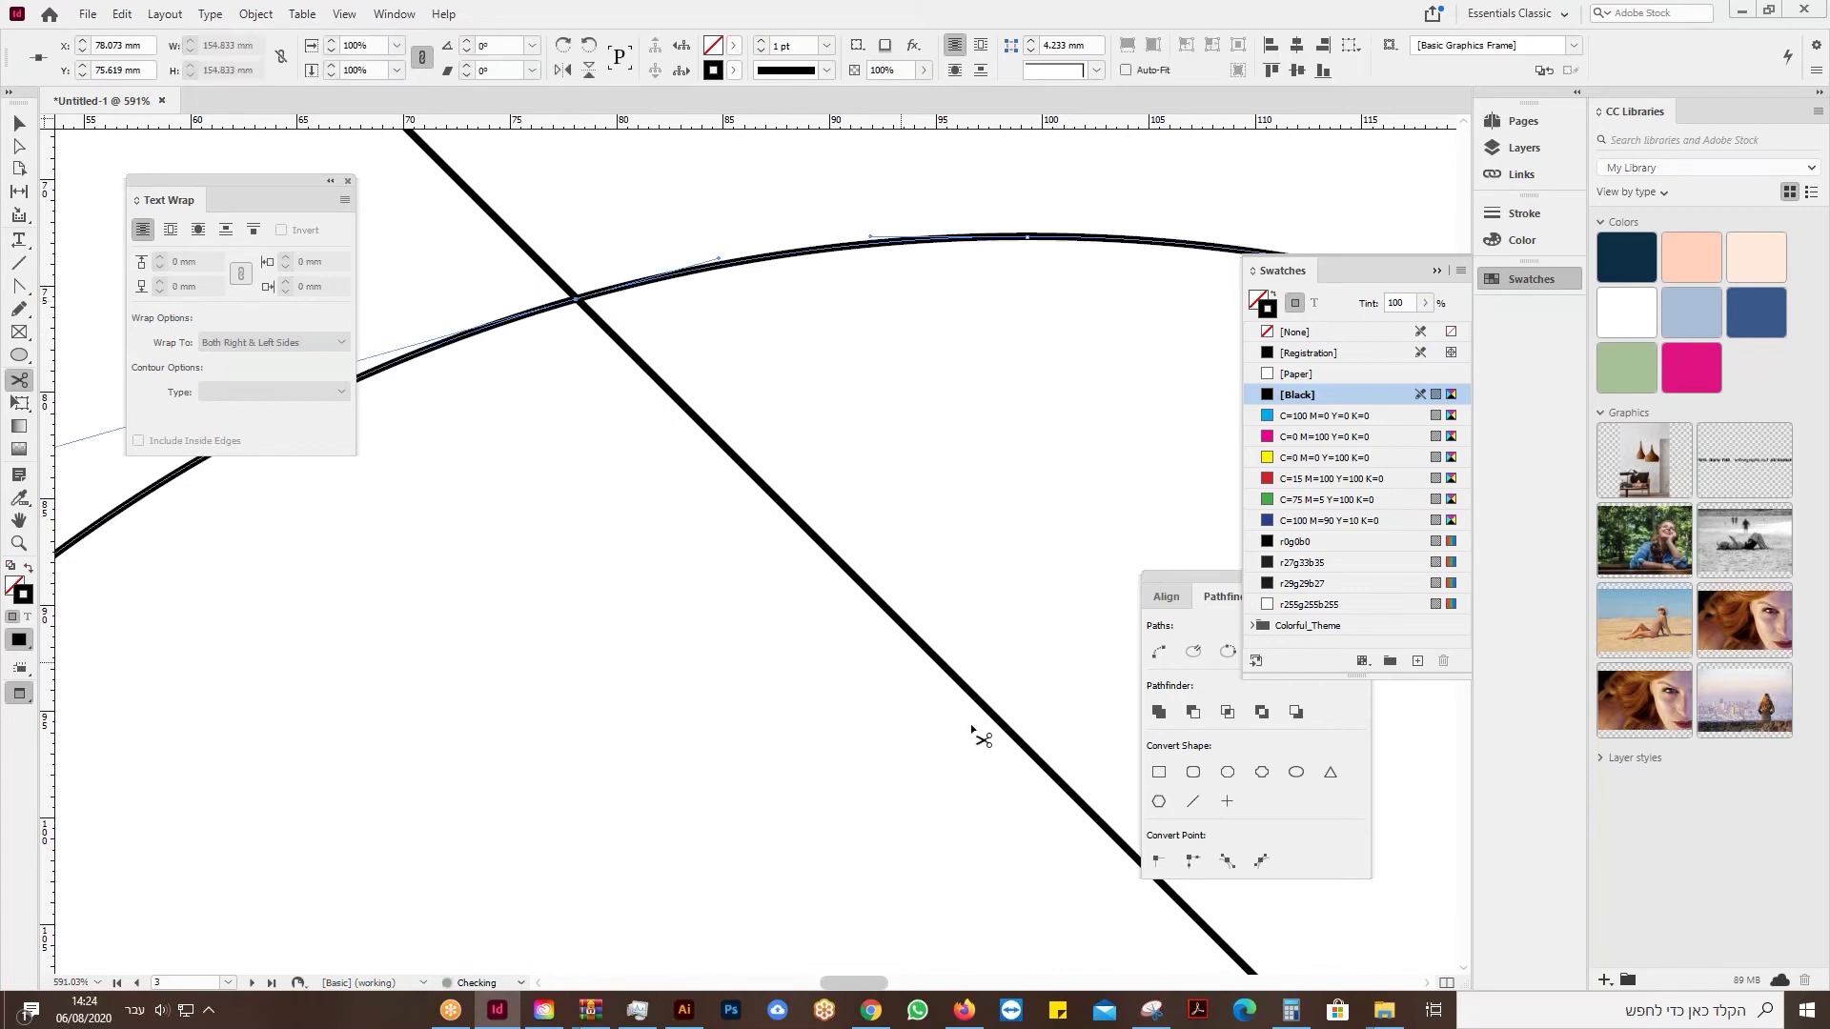
scroll(1024, 829, down, 10)
scroll(1024, 829, right, 10)
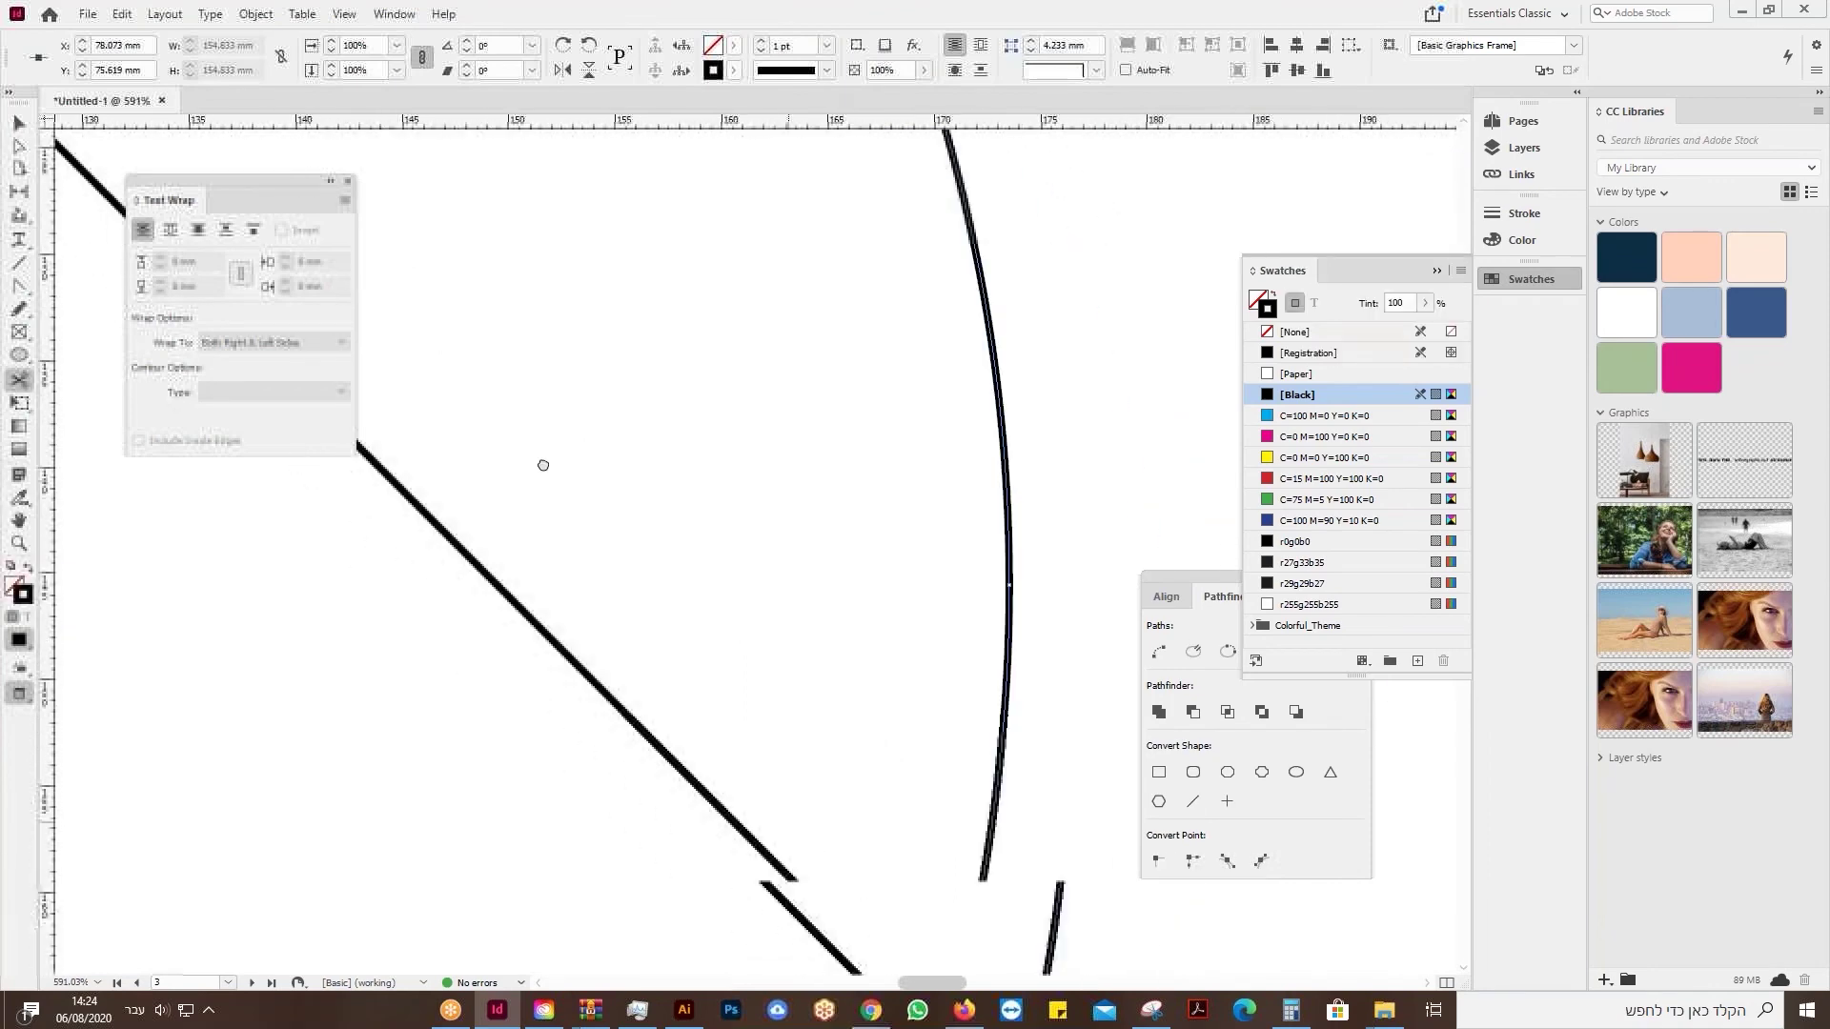
drag(604, 534, 577, 427)
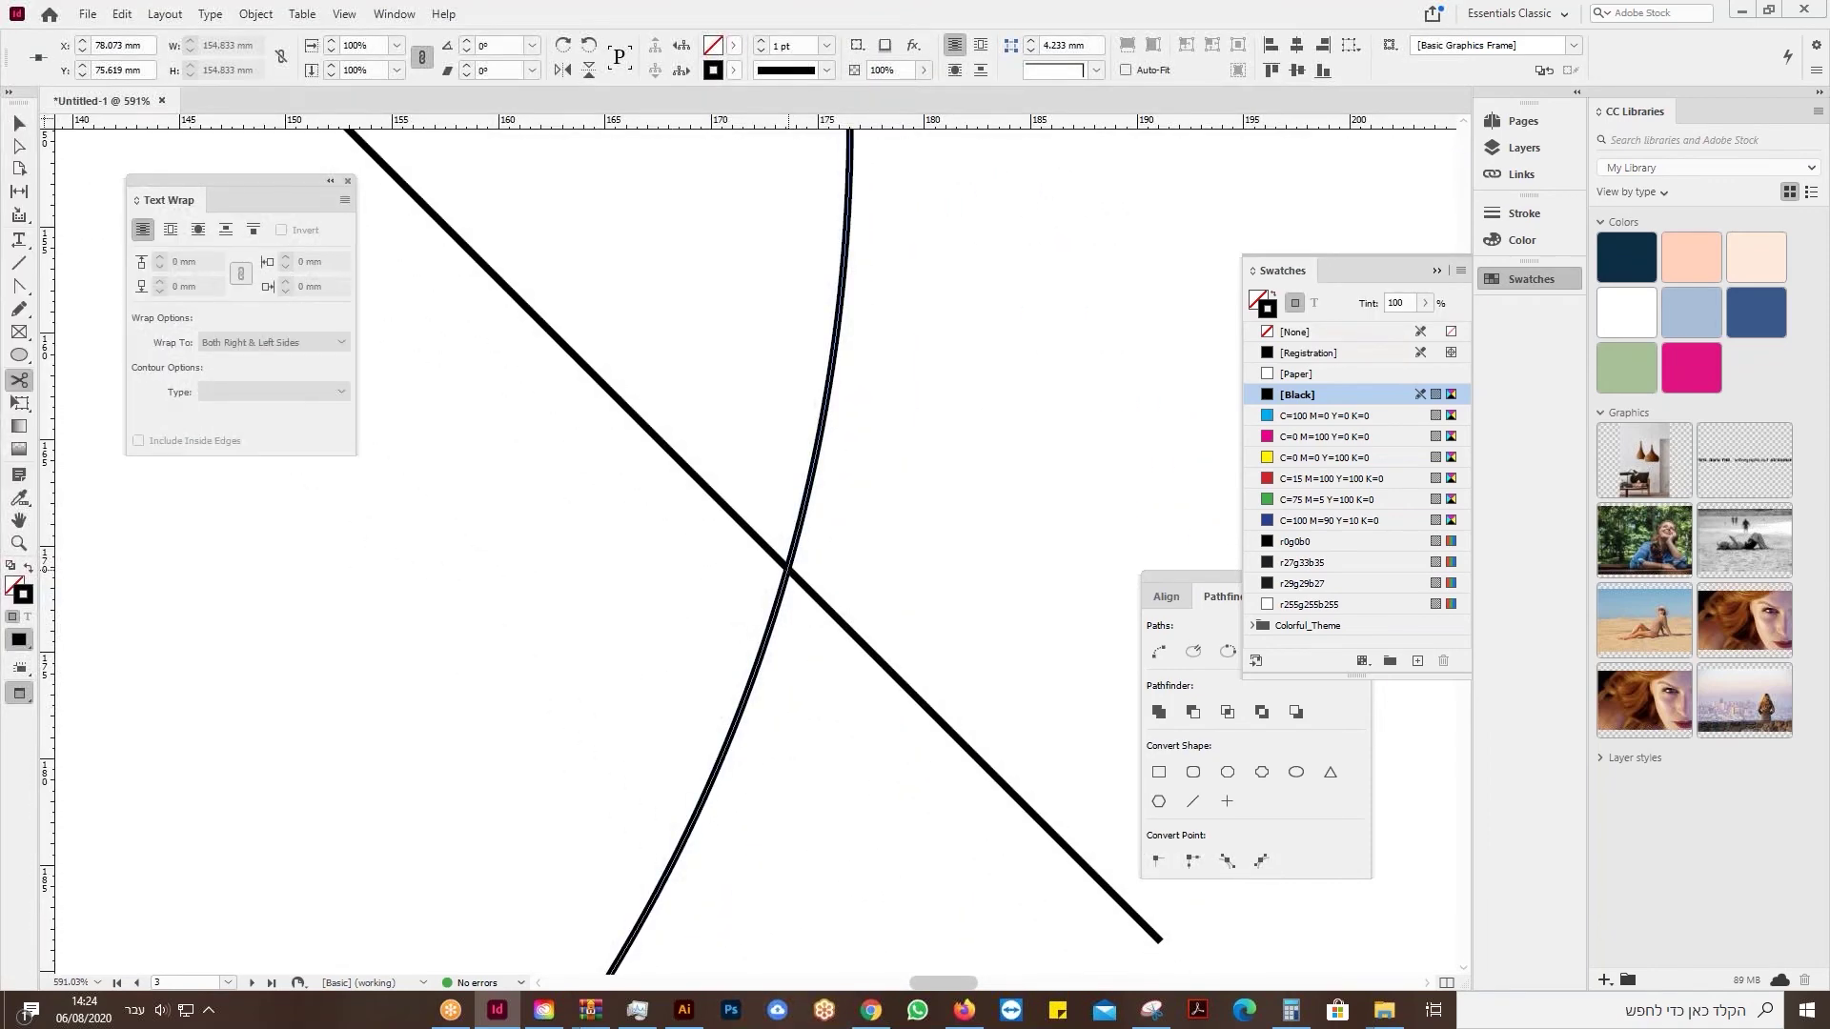
click(789, 572)
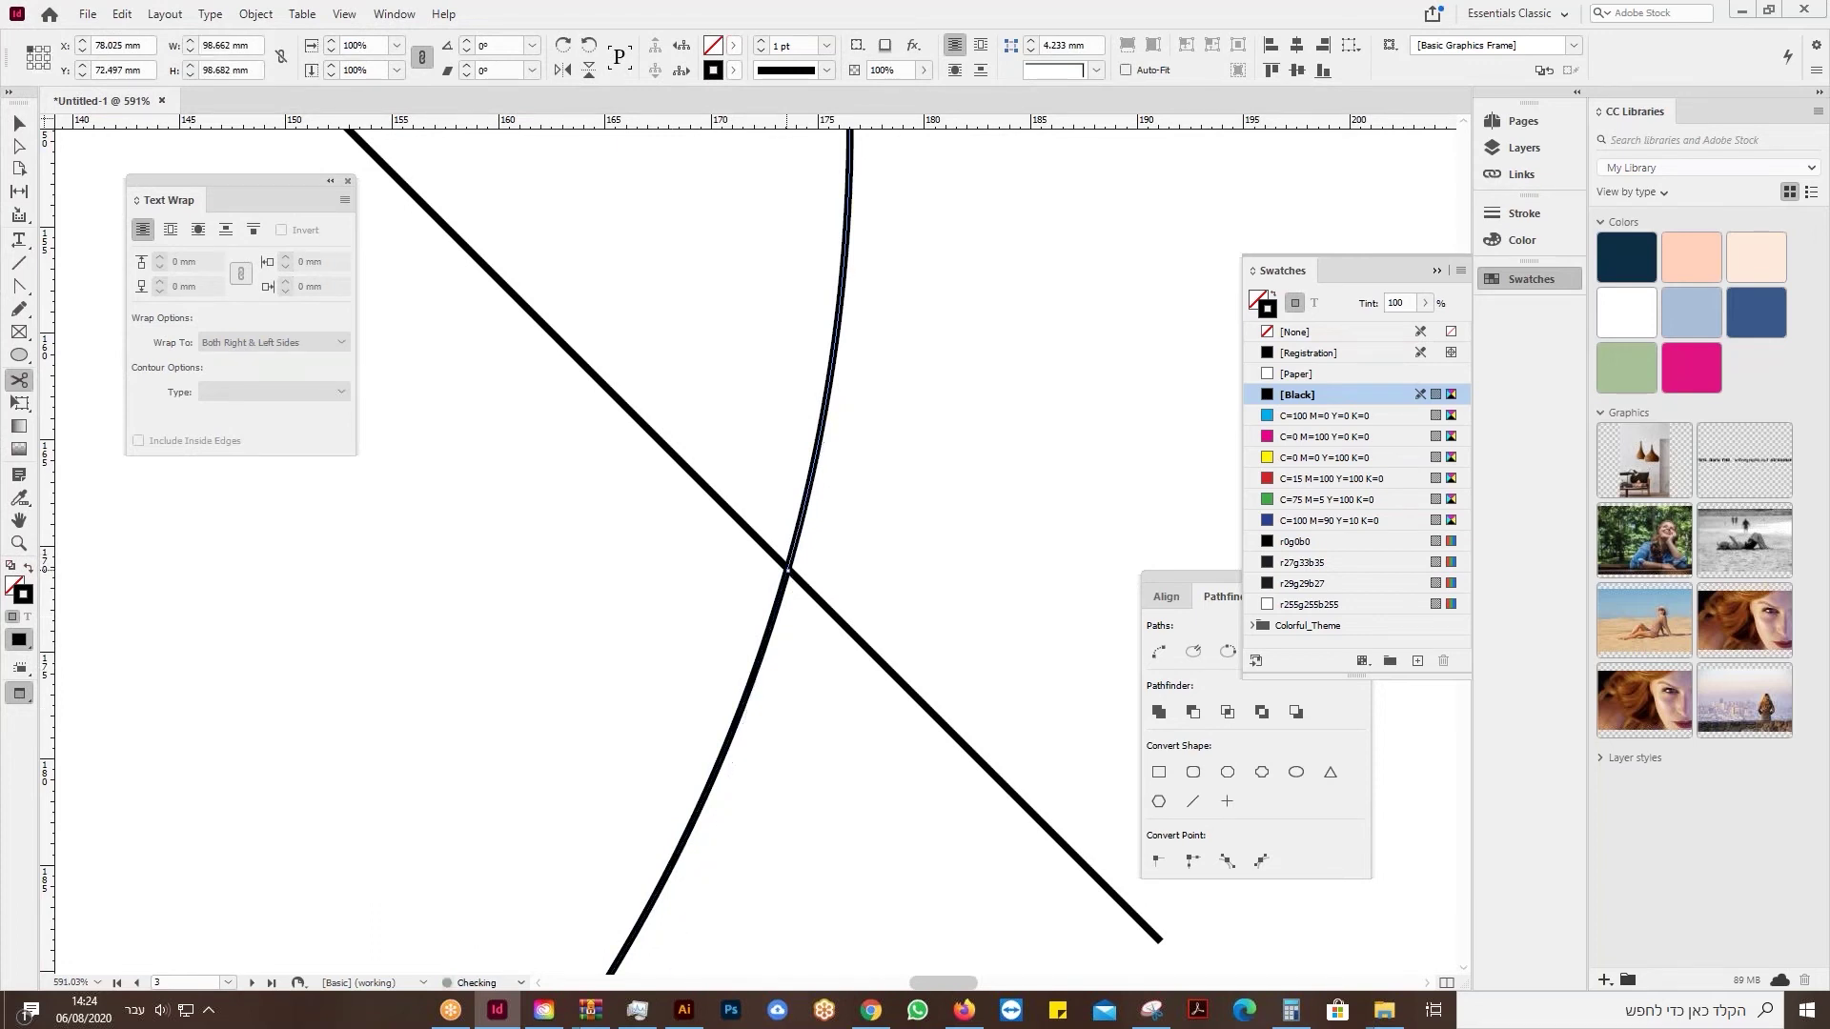
Delete the larger lower-left arc of the split circle.
click(23, 125)
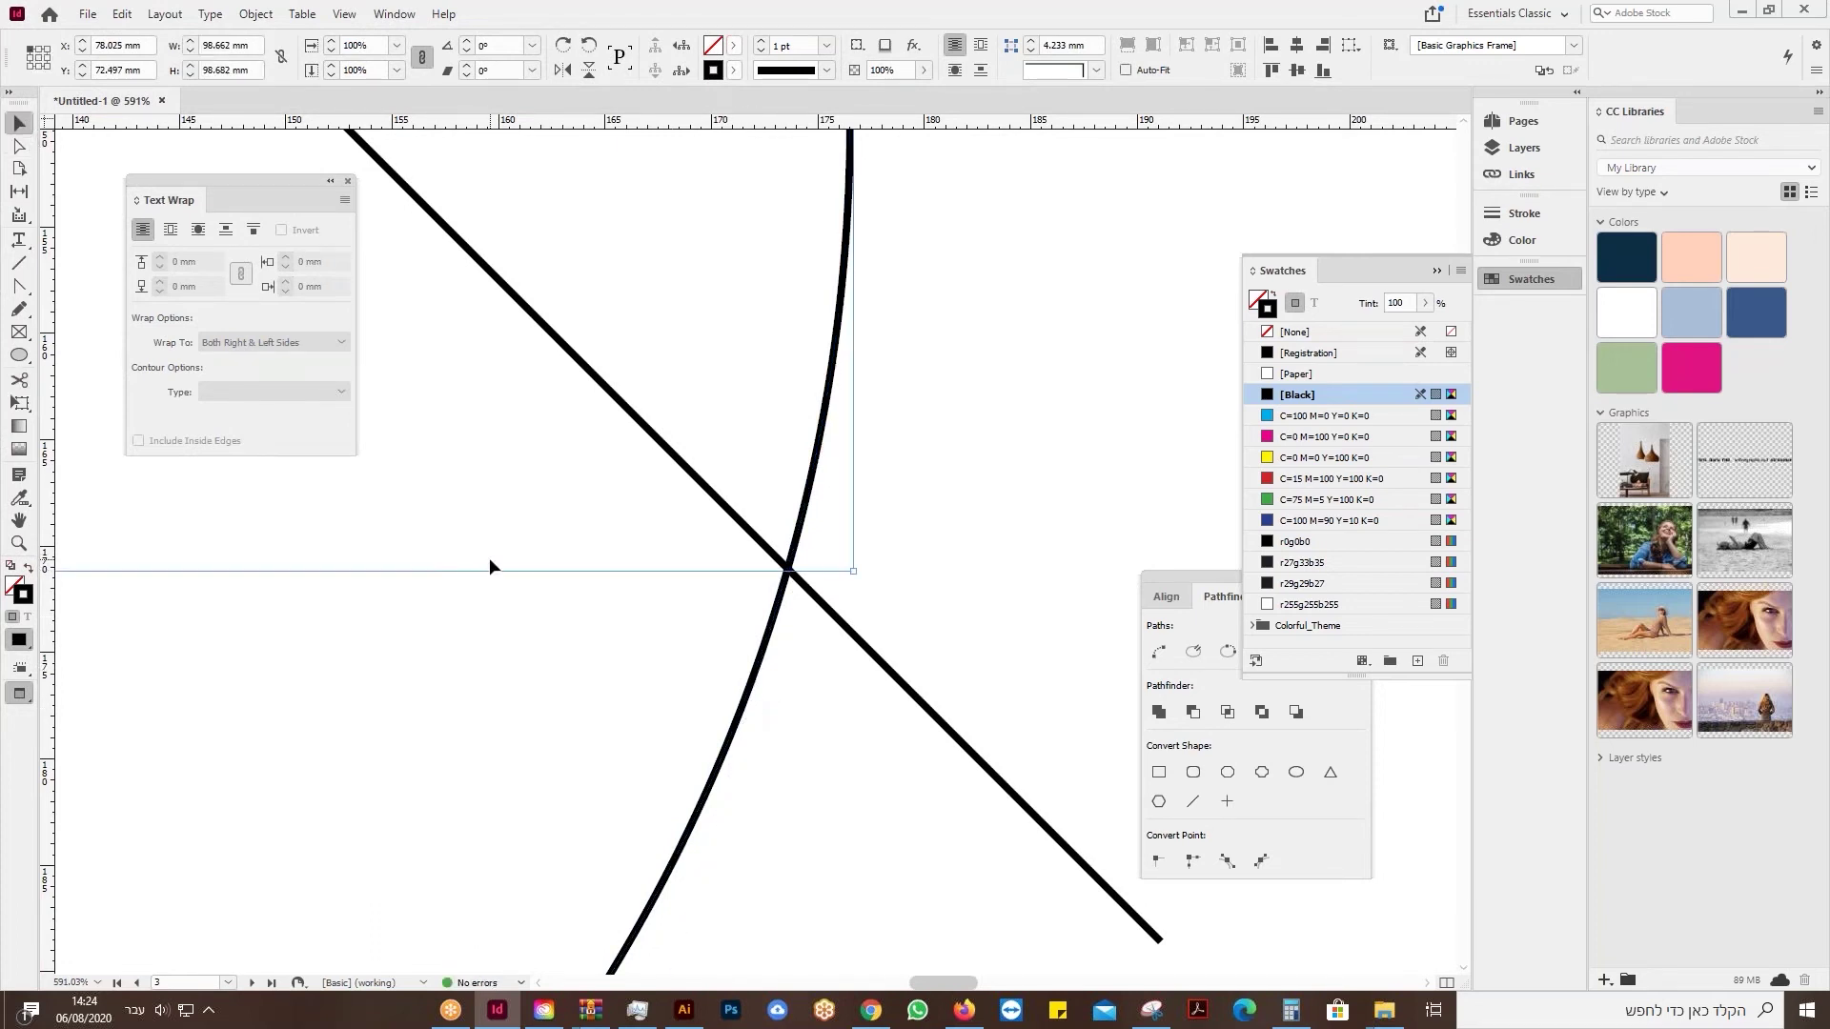
double_click(19, 520)
drag(254, 185, 210, 147)
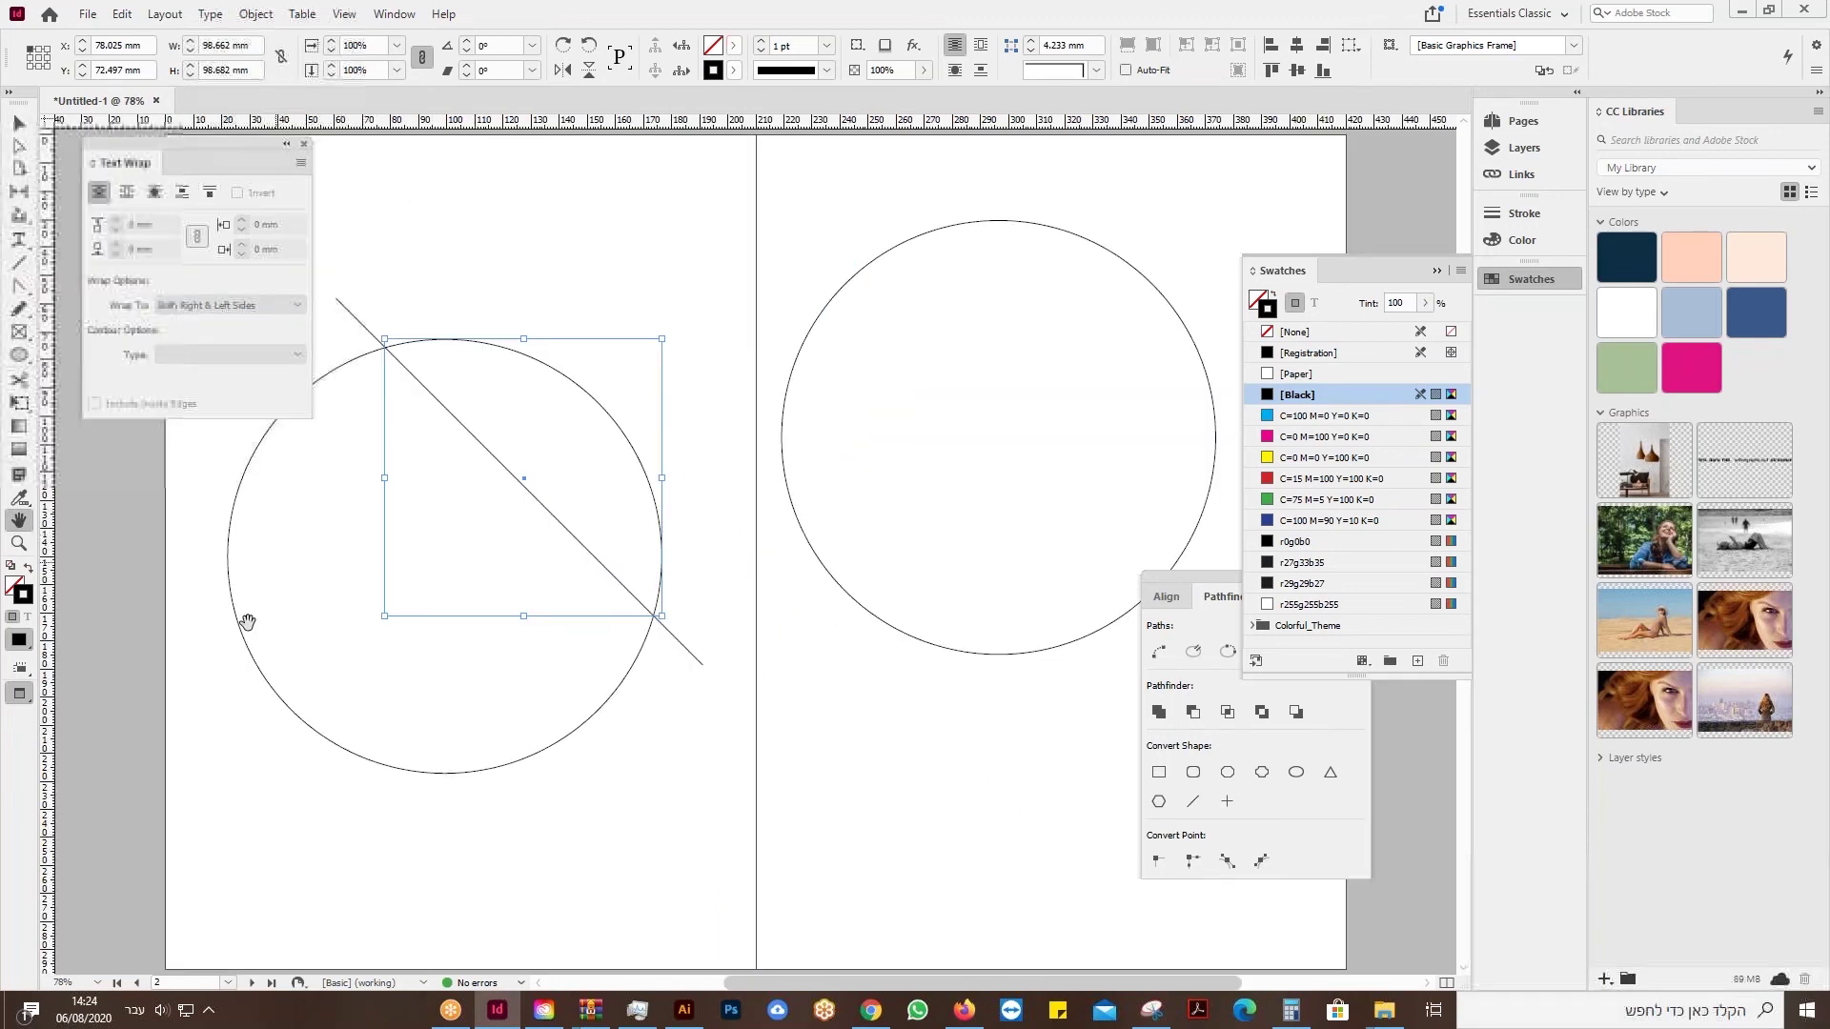
click(19, 125)
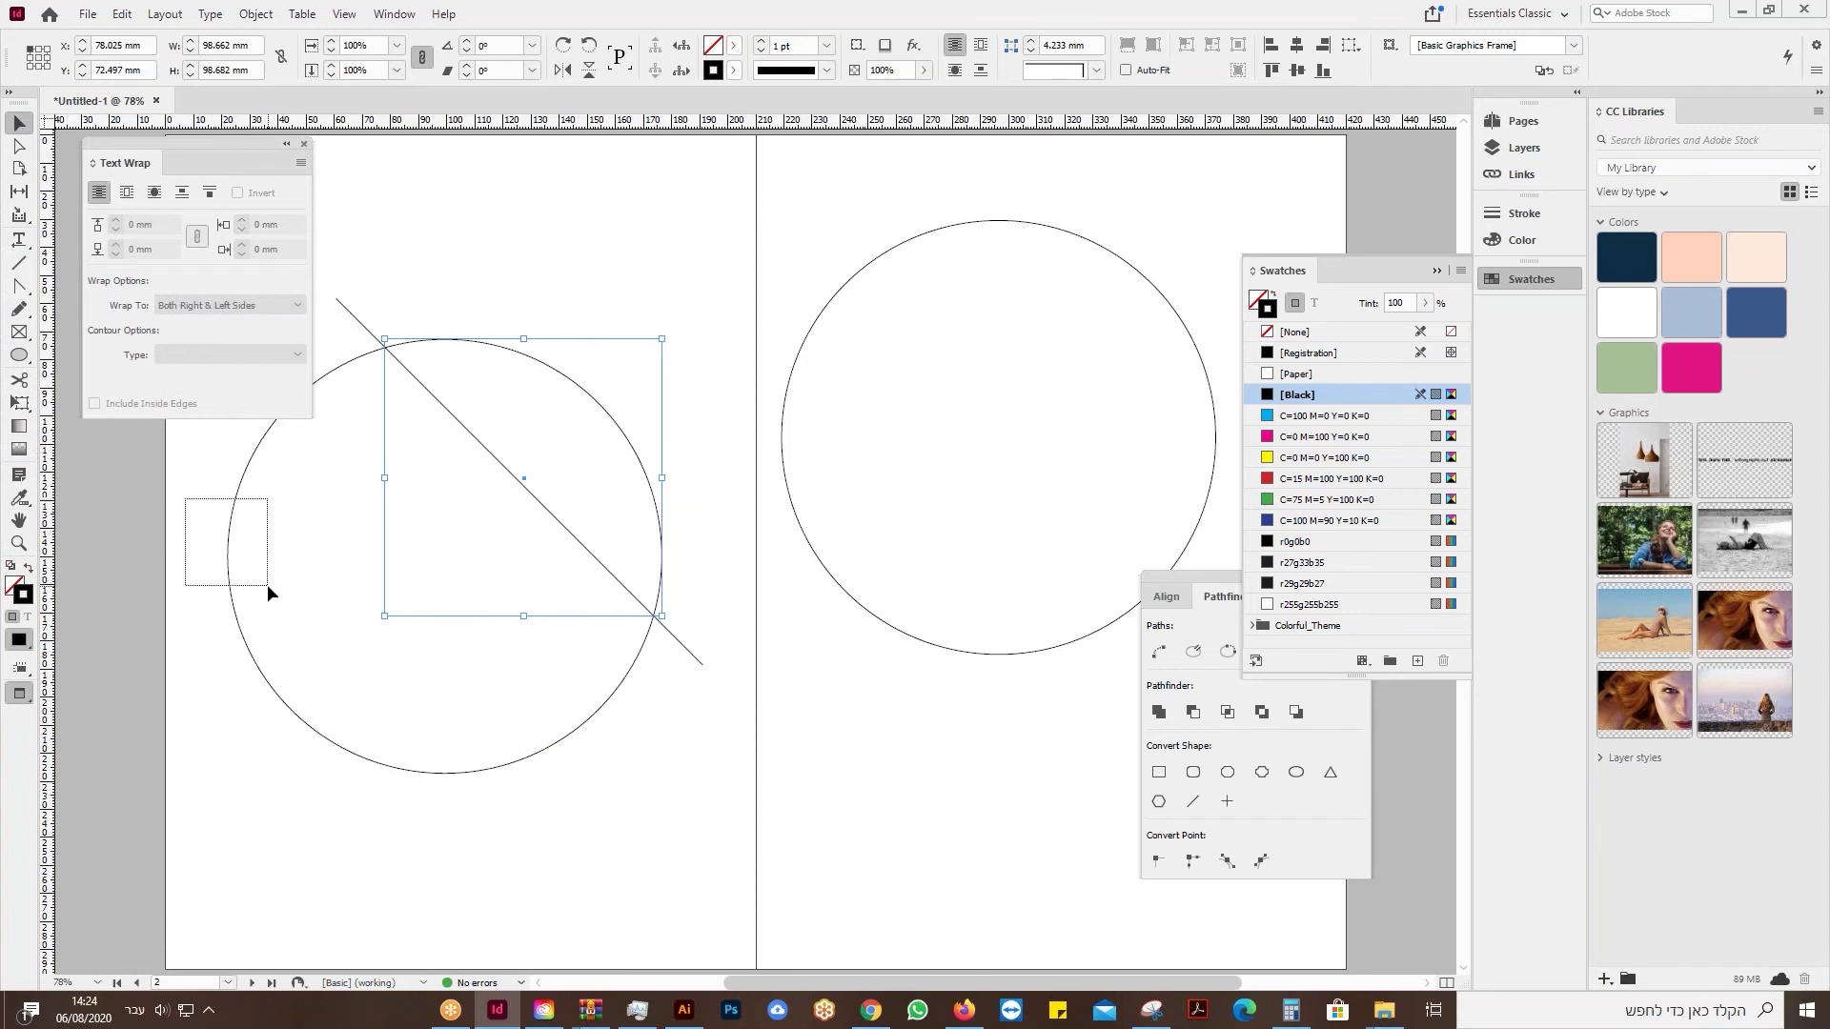
drag(266, 586, 267, 585)
key(Delete)
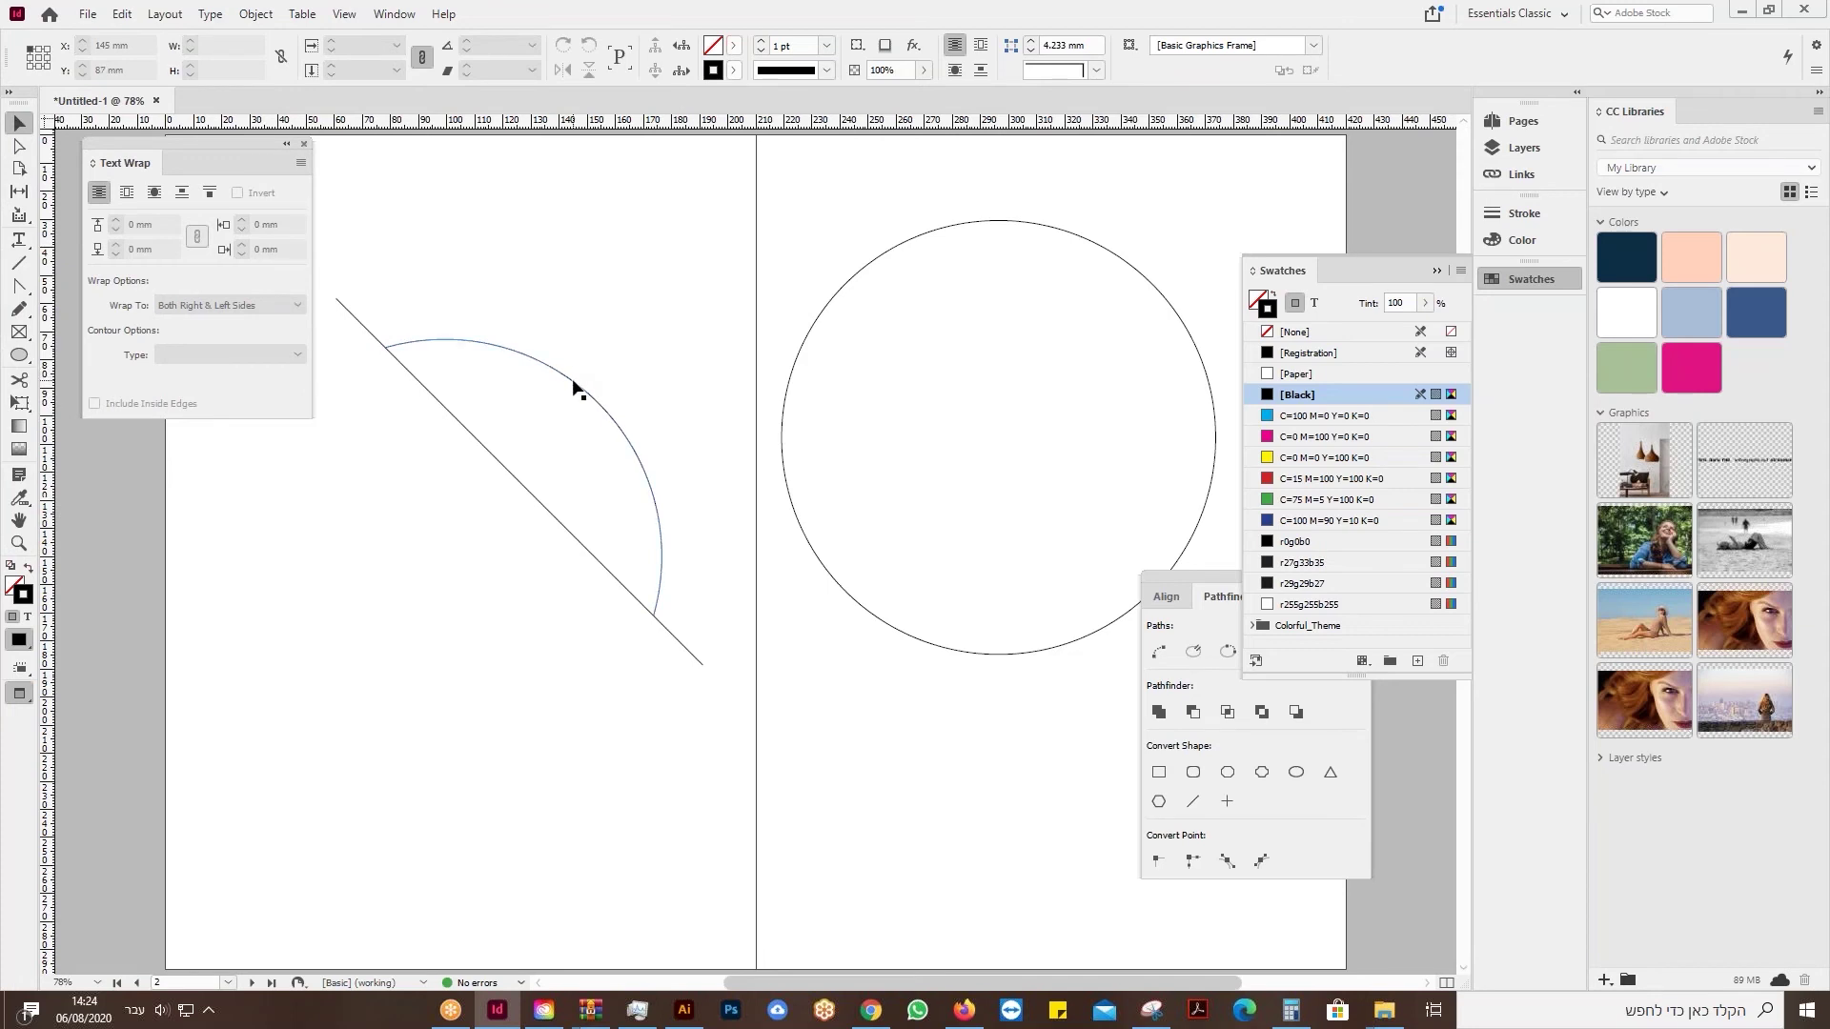
Move the remaining arc below the diagonal line, to about X 49 mm, Y 139 mm, and show its anchor points.
drag(575, 382, 390, 625)
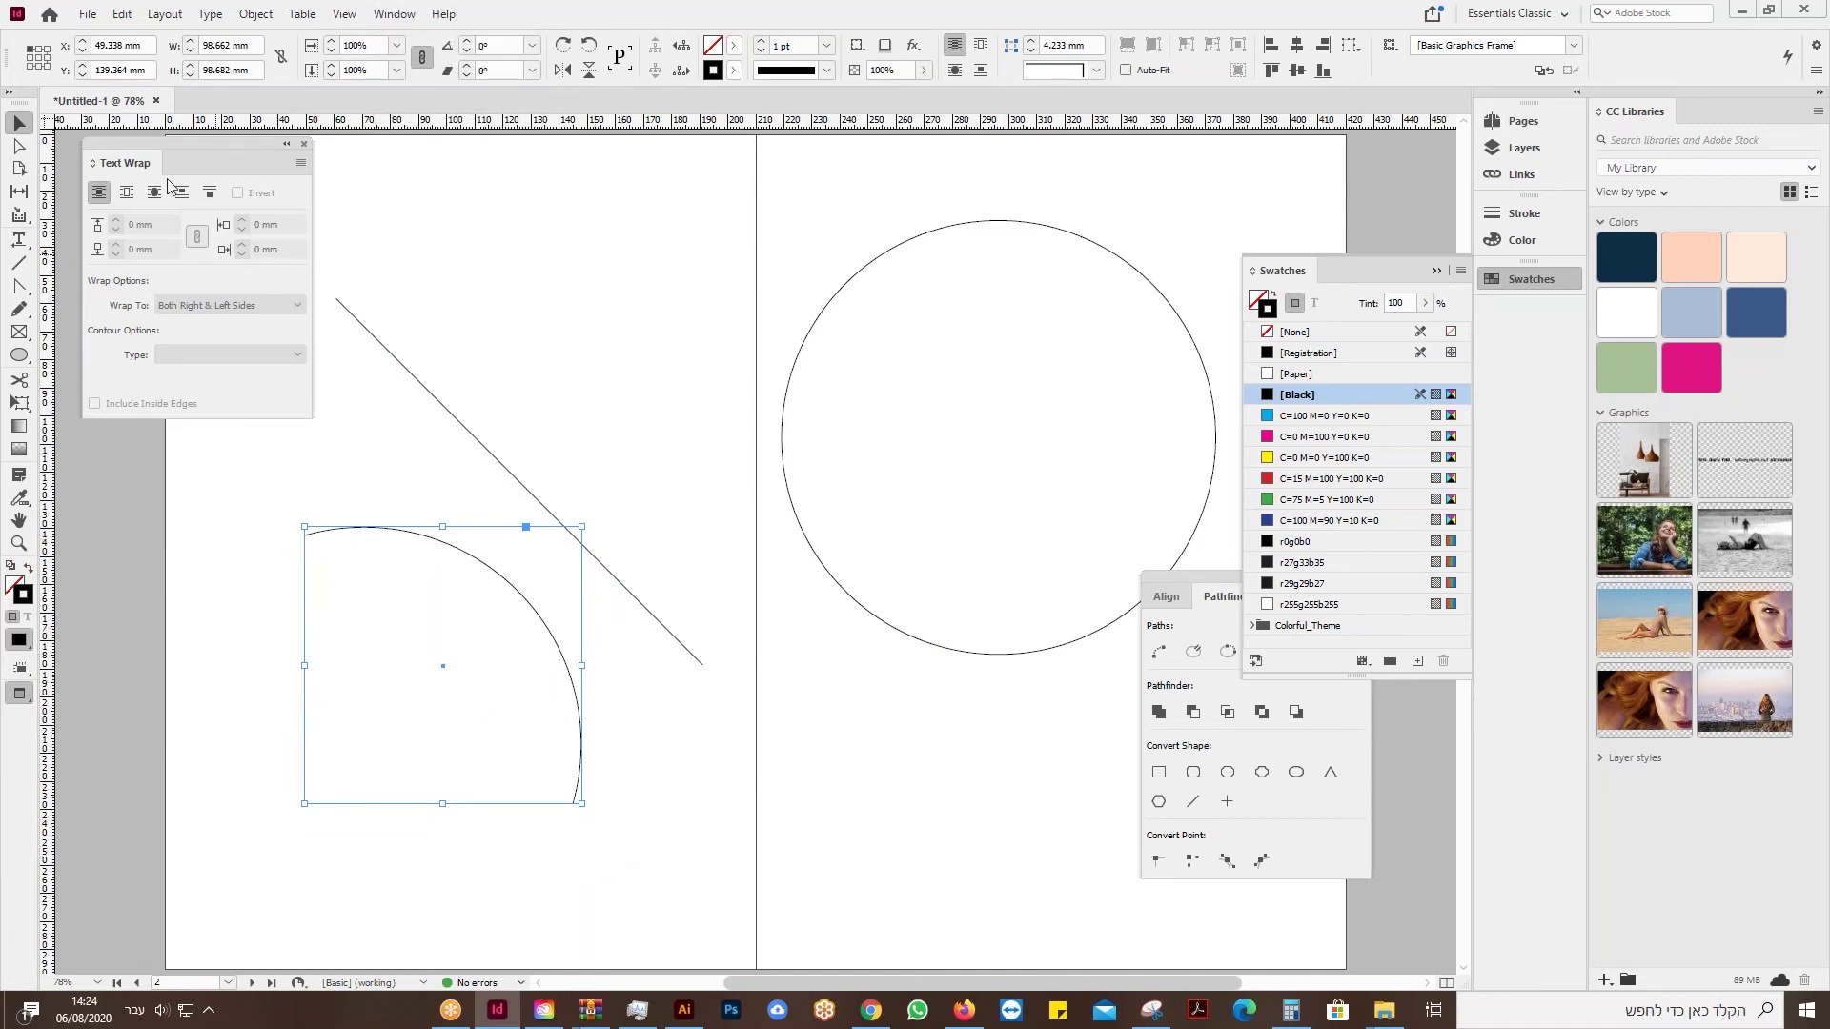
click(16, 147)
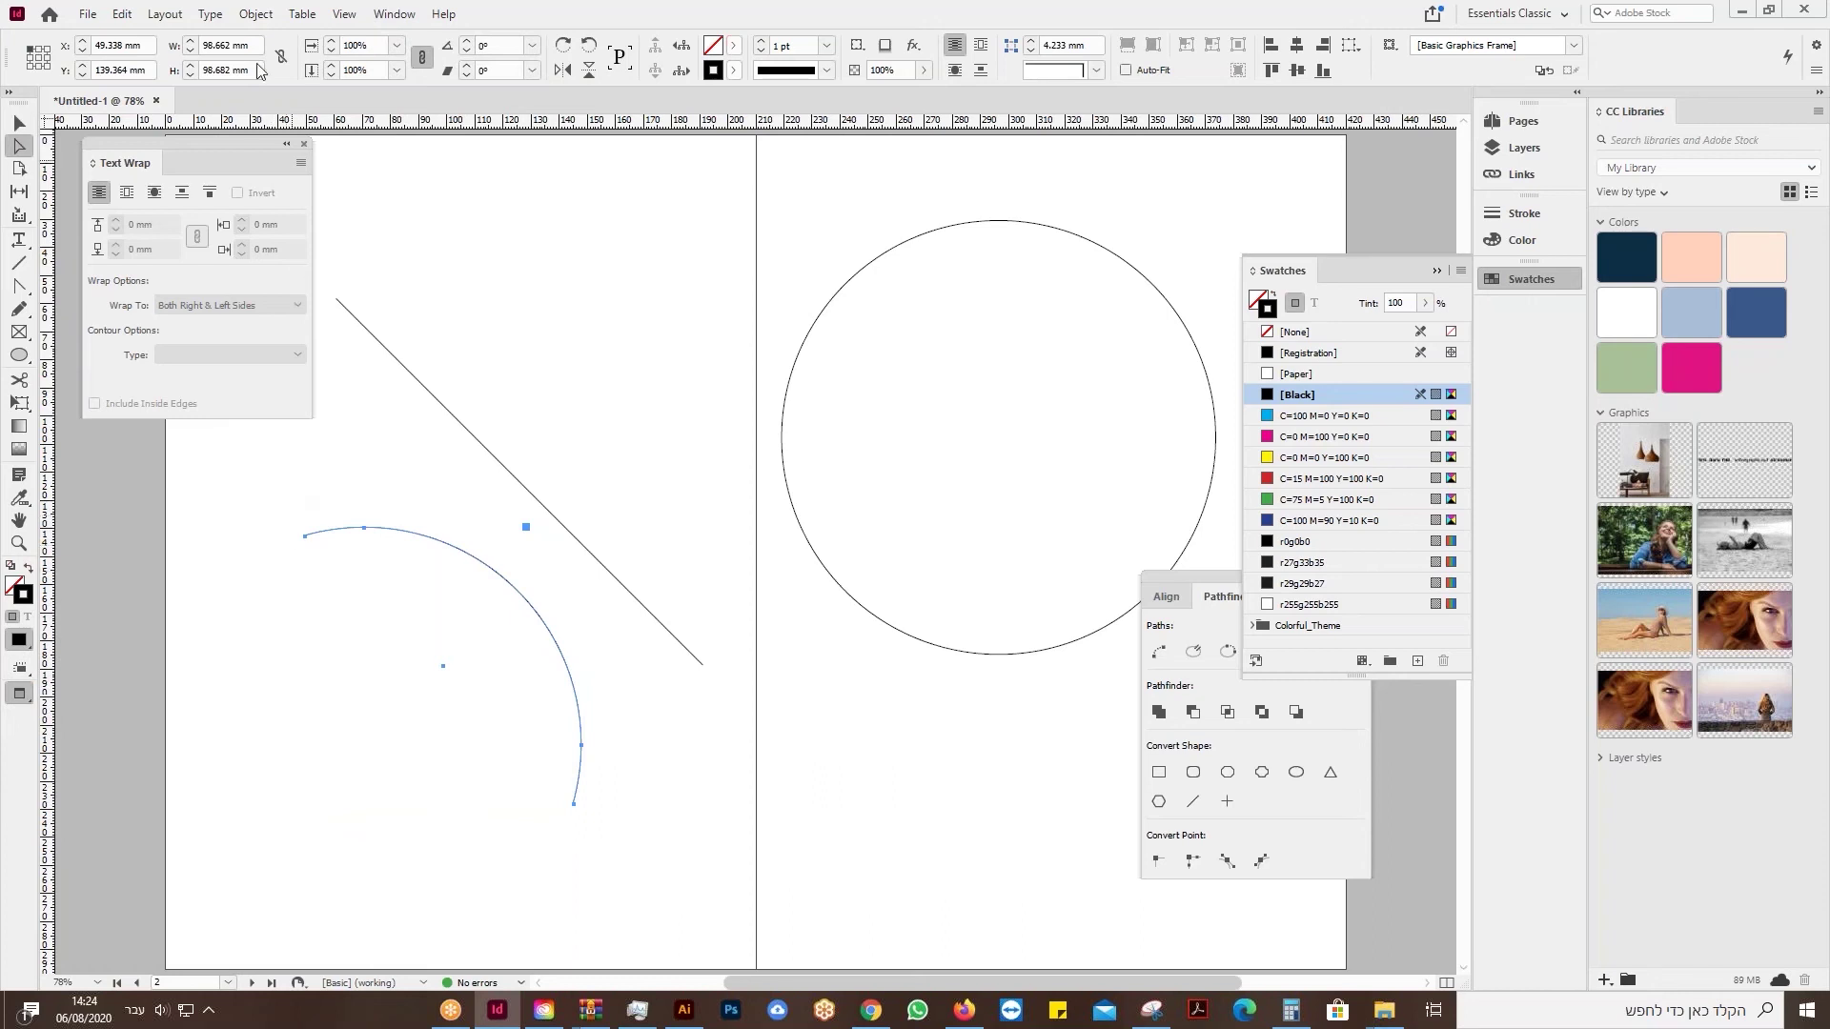
Close the open path of the remaining arc below the diagonal line.
click(255, 13)
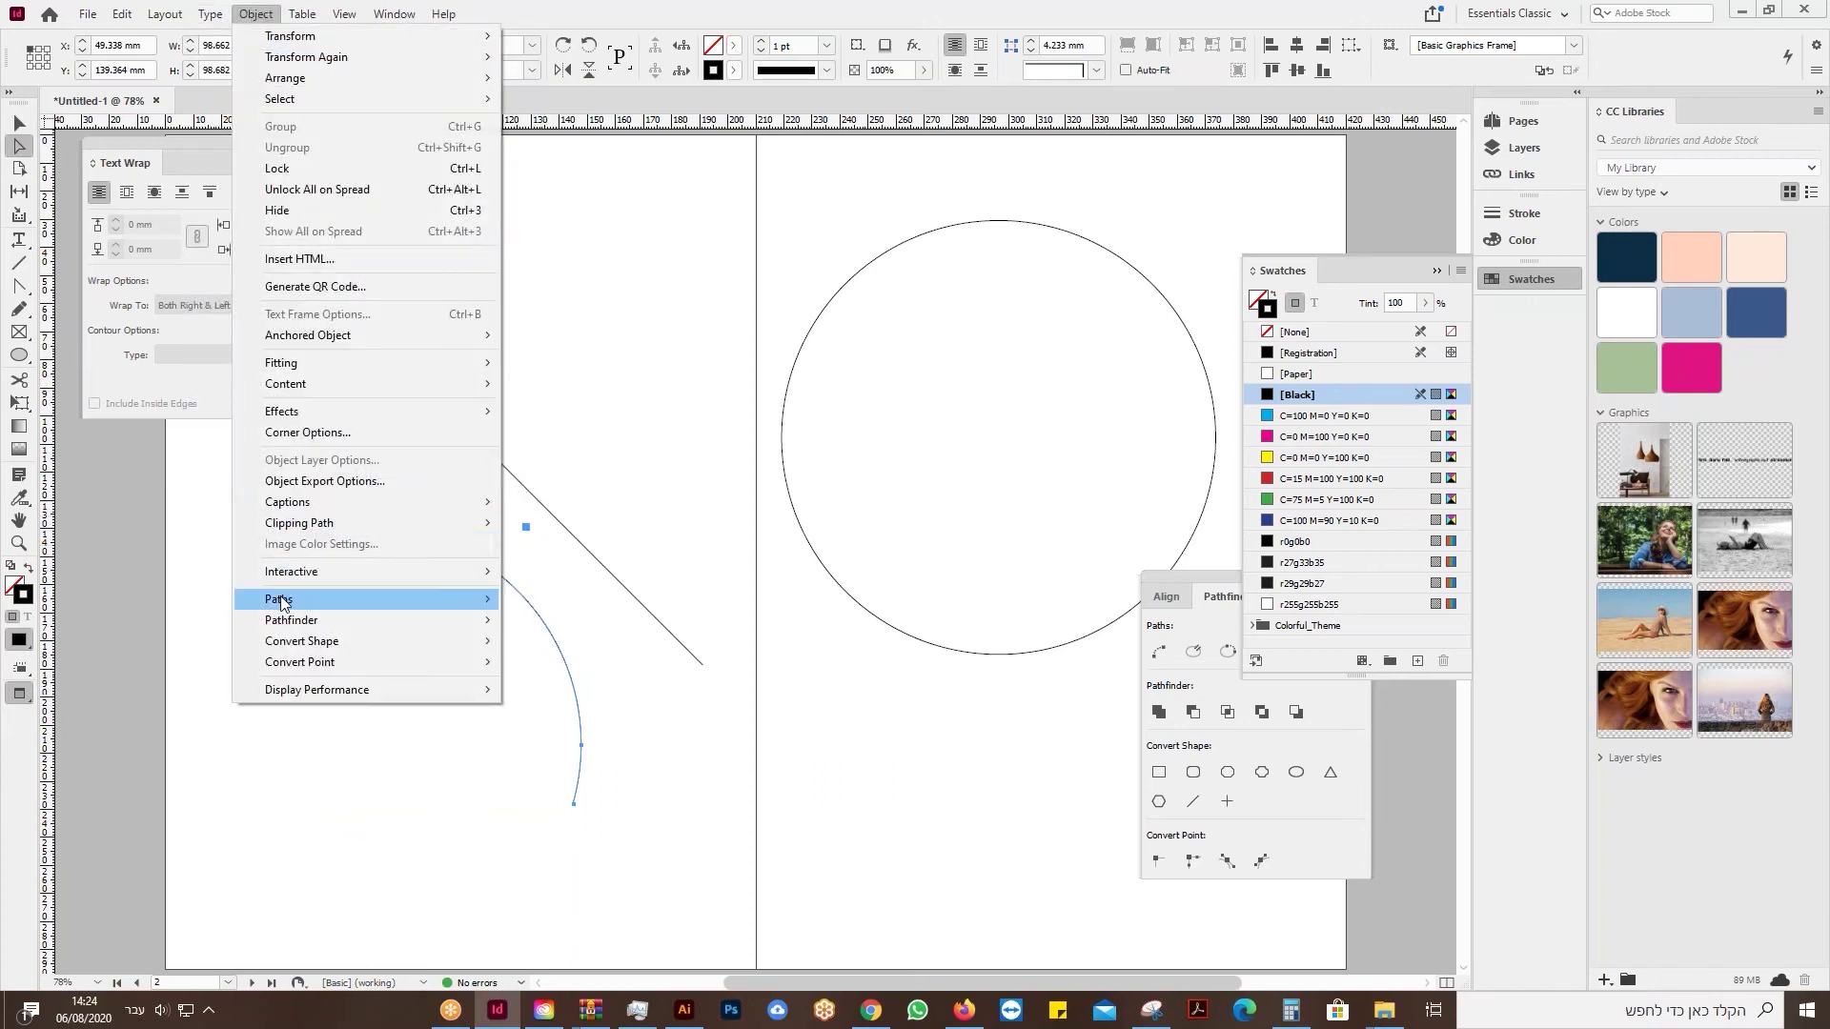
mouse_move(324, 599)
click(564, 642)
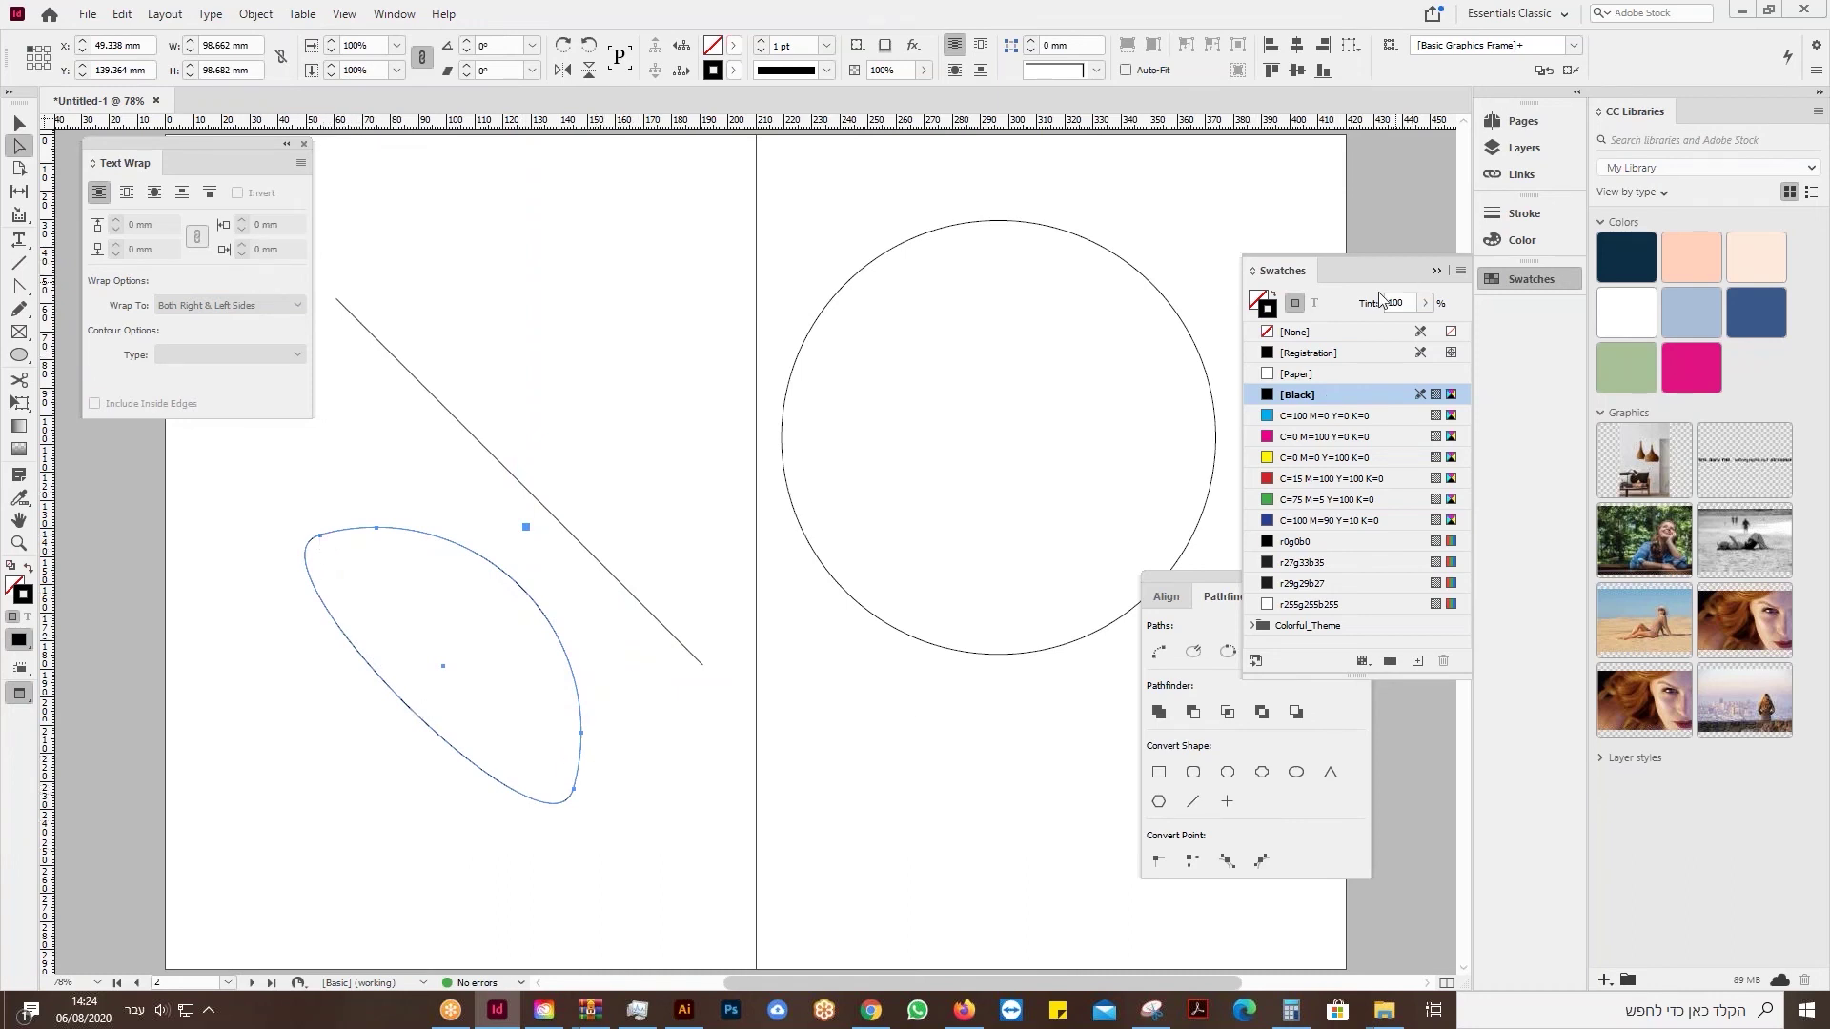
Convert both end points of the closed arc to plain points so a straight diagonal edge joins them.
drag(1294, 273, 1298, 198)
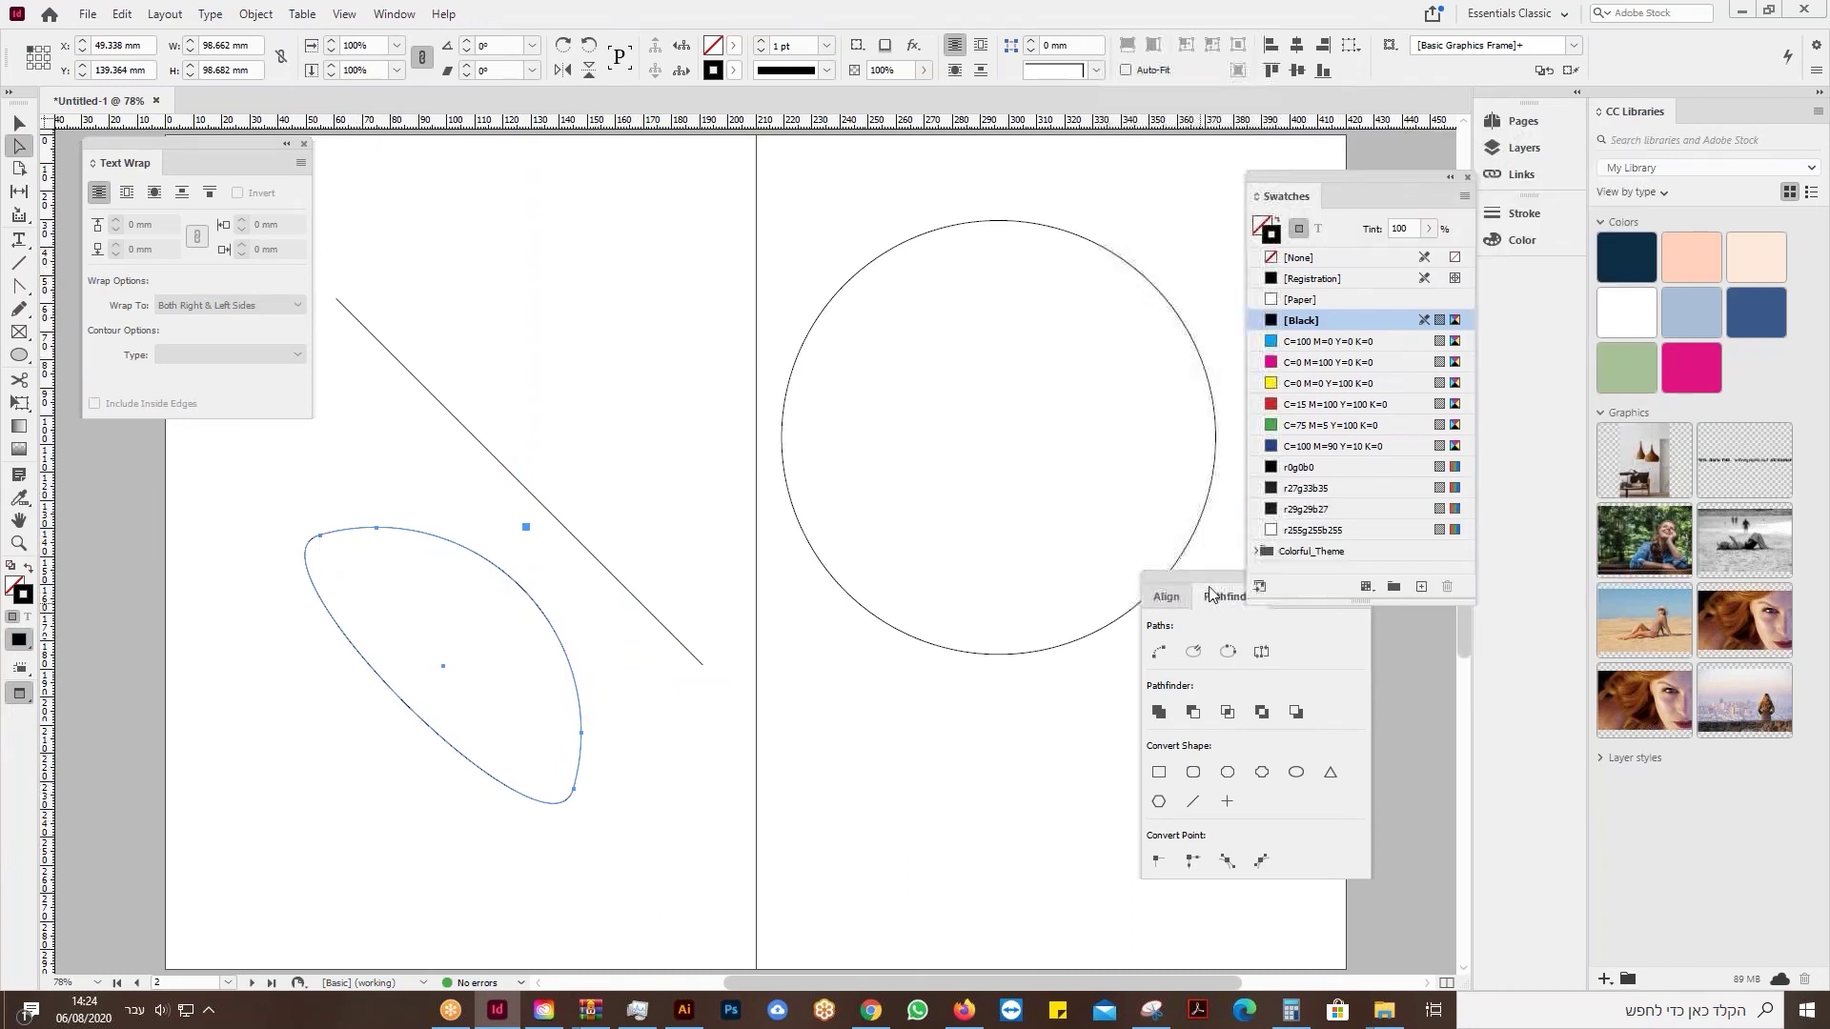
drag(1216, 581, 1231, 629)
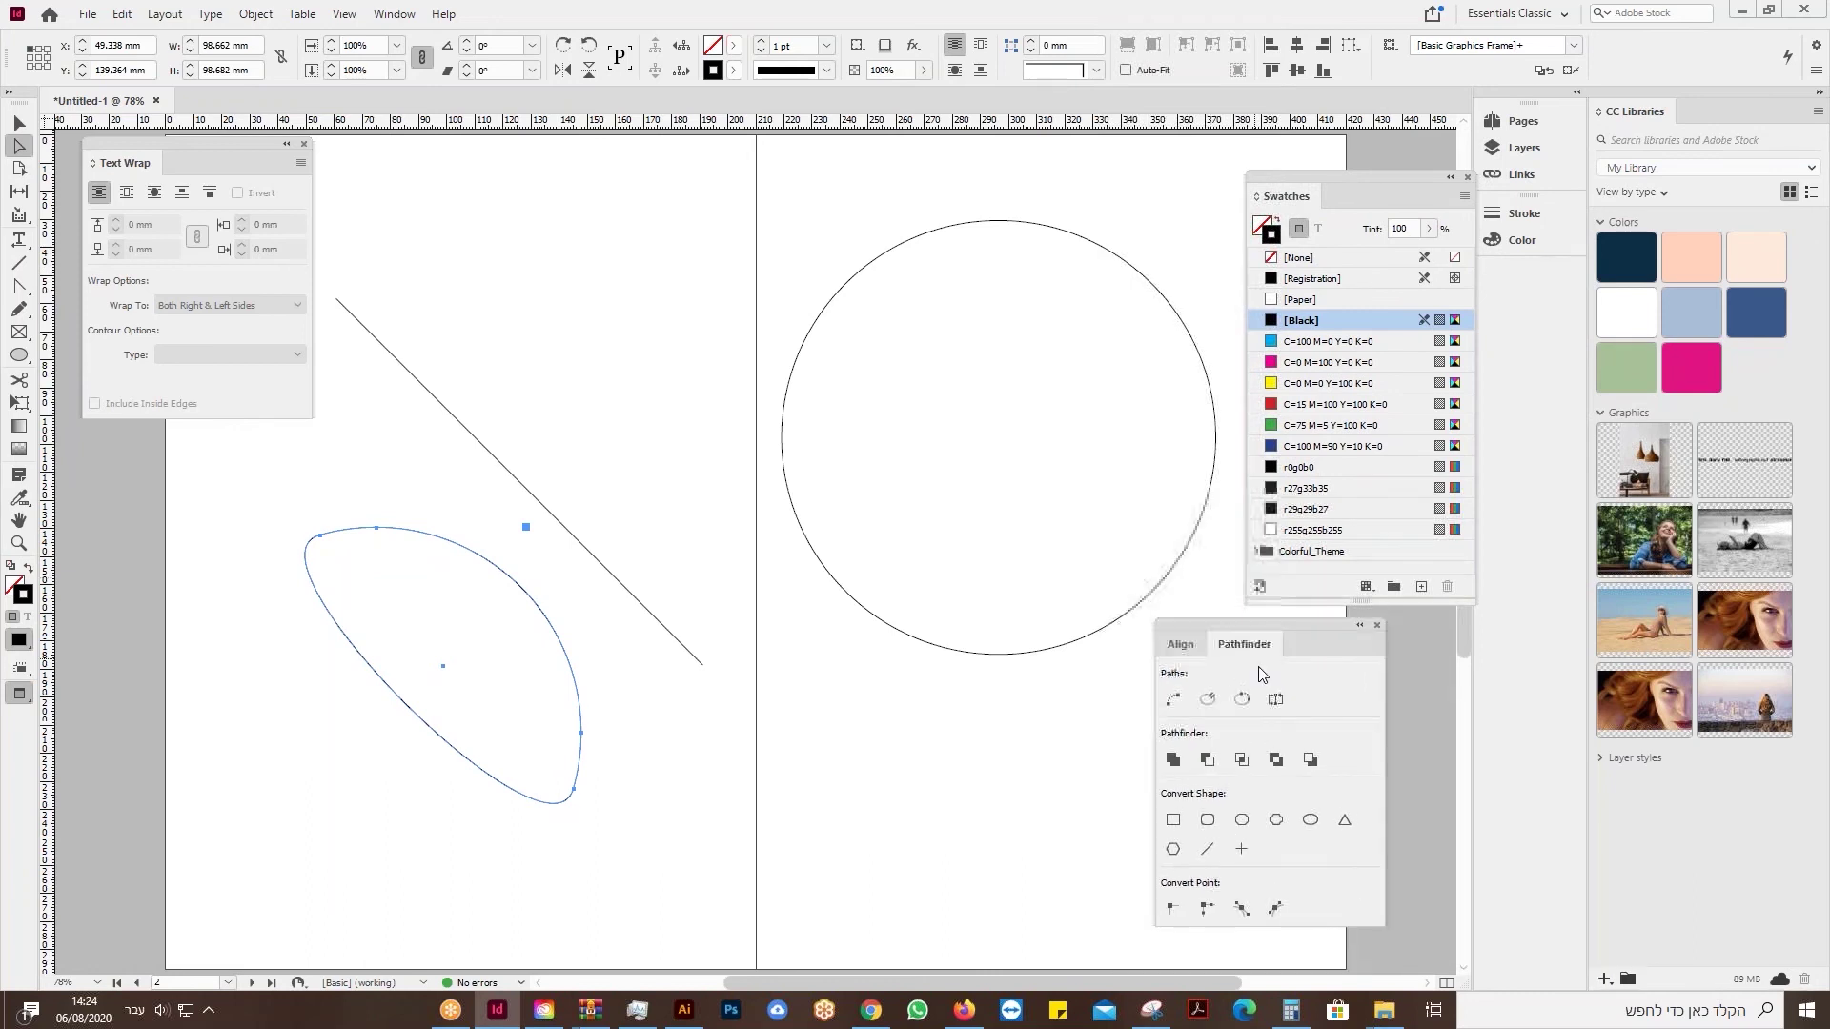
click(395, 13)
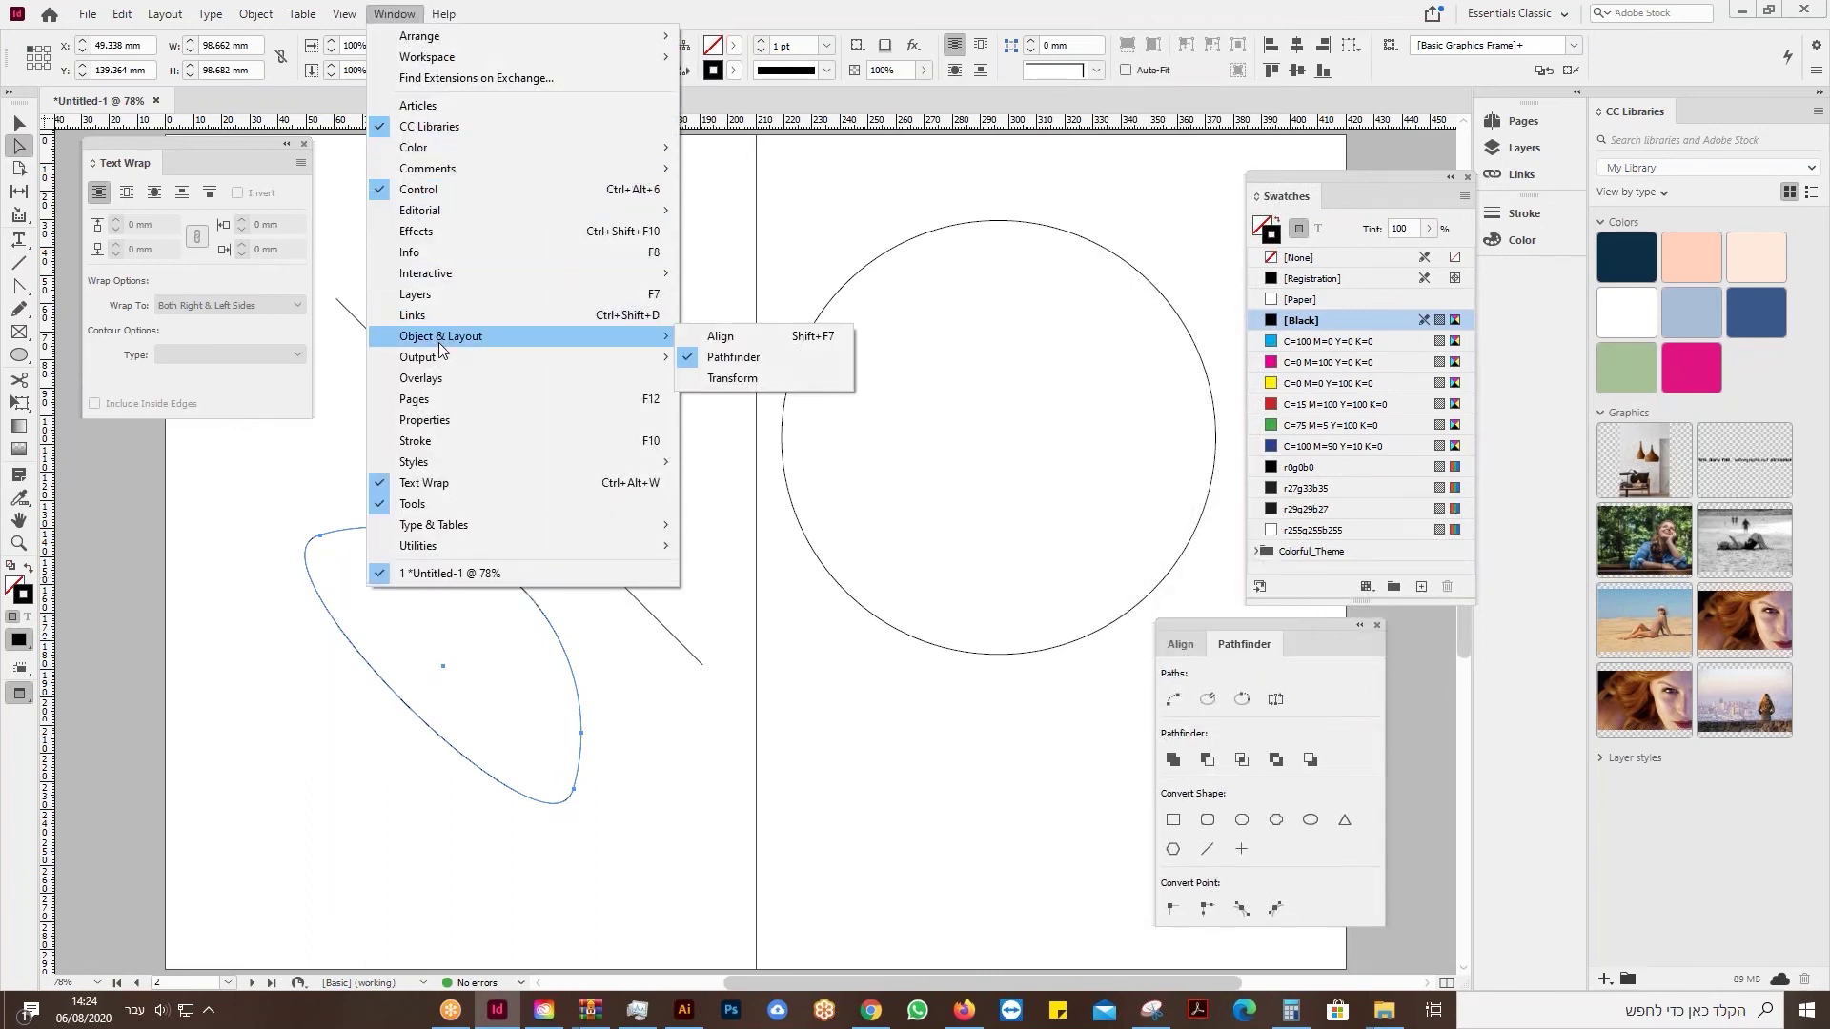
click(309, 499)
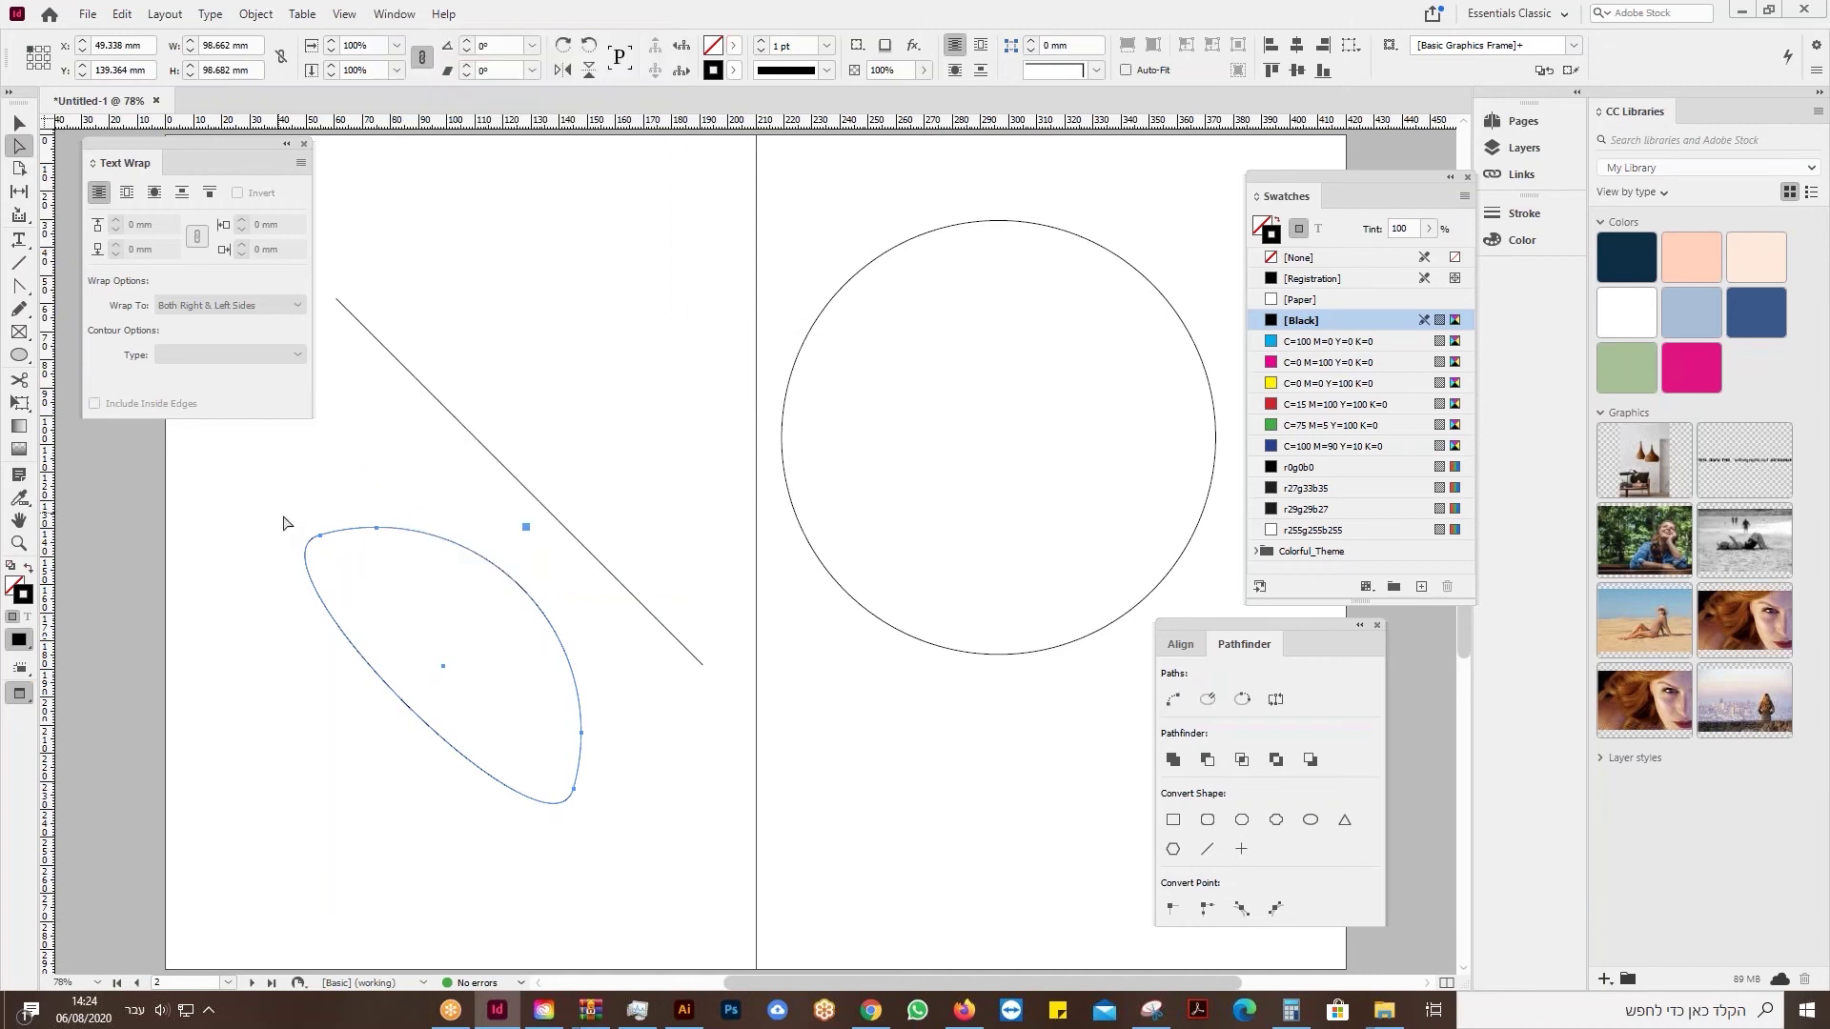
drag(275, 512, 349, 584)
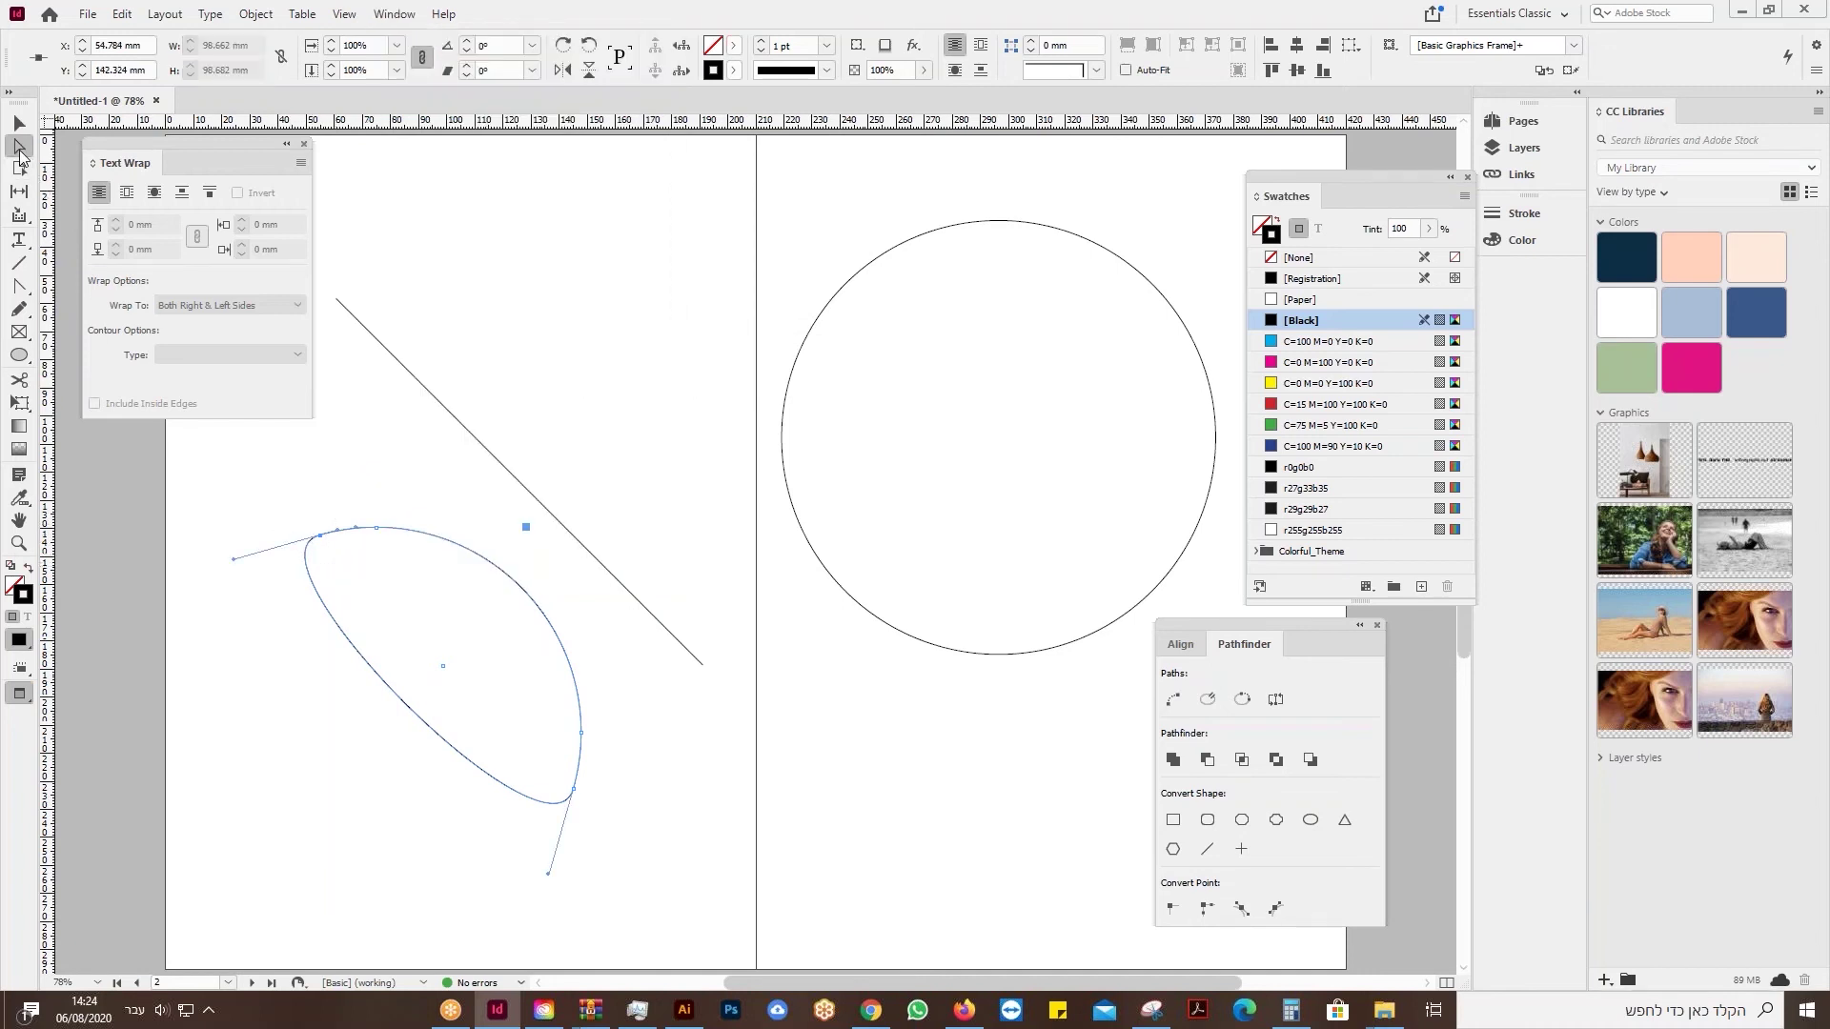
click(1171, 908)
drag(620, 861, 554, 783)
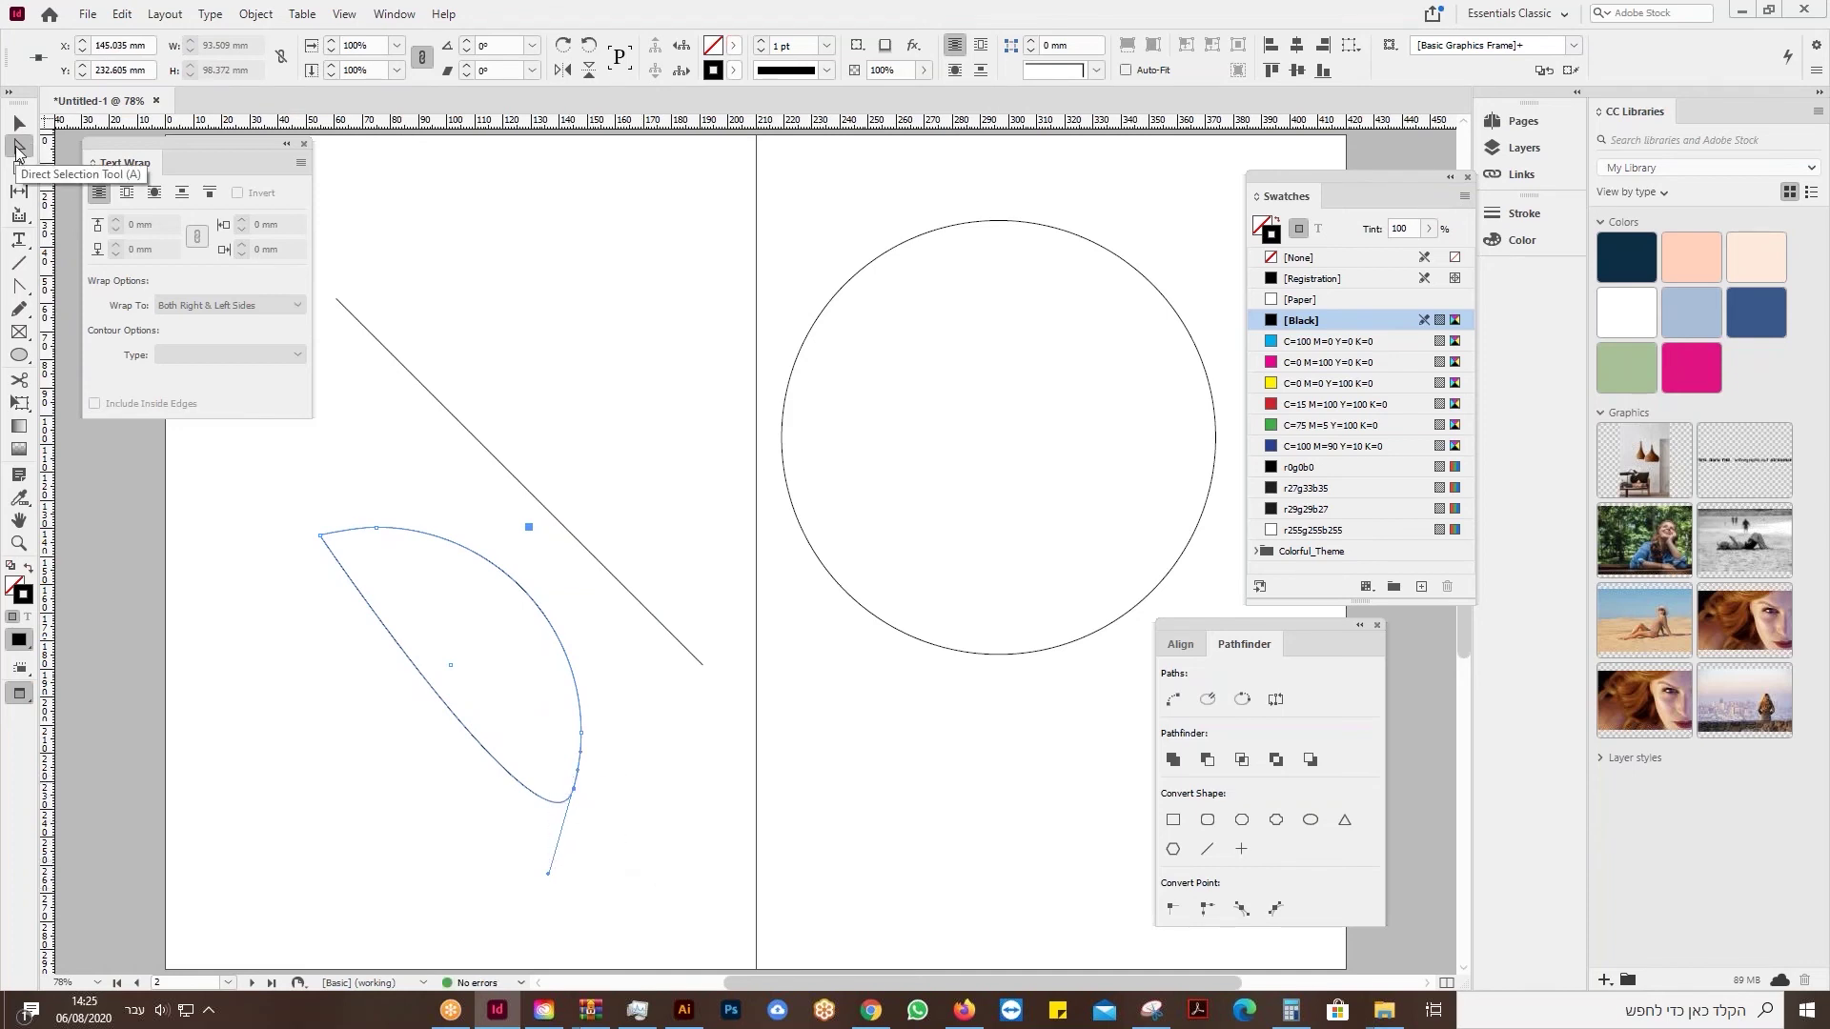
click(1172, 910)
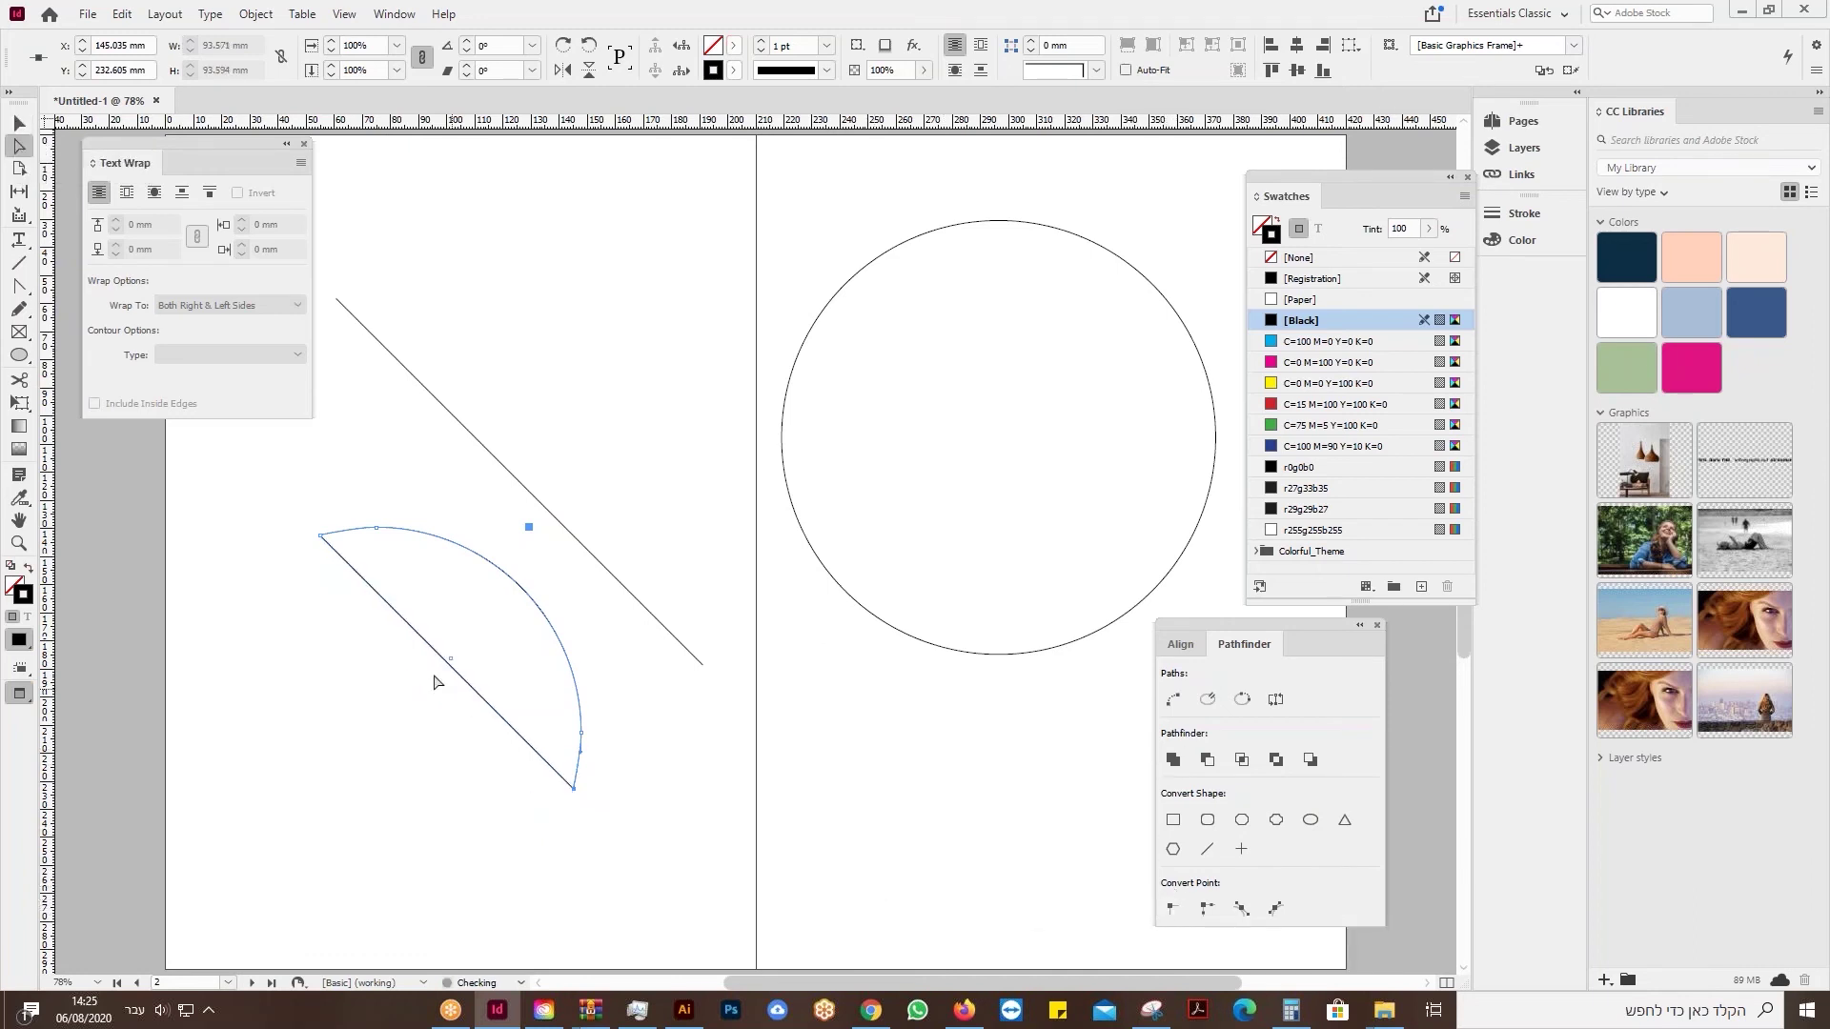
Duplicate the segment to about X 104 mm, Y 26.5 mm, and fill the copy with C=100 M=0 Y=0 K=0.
key(v)
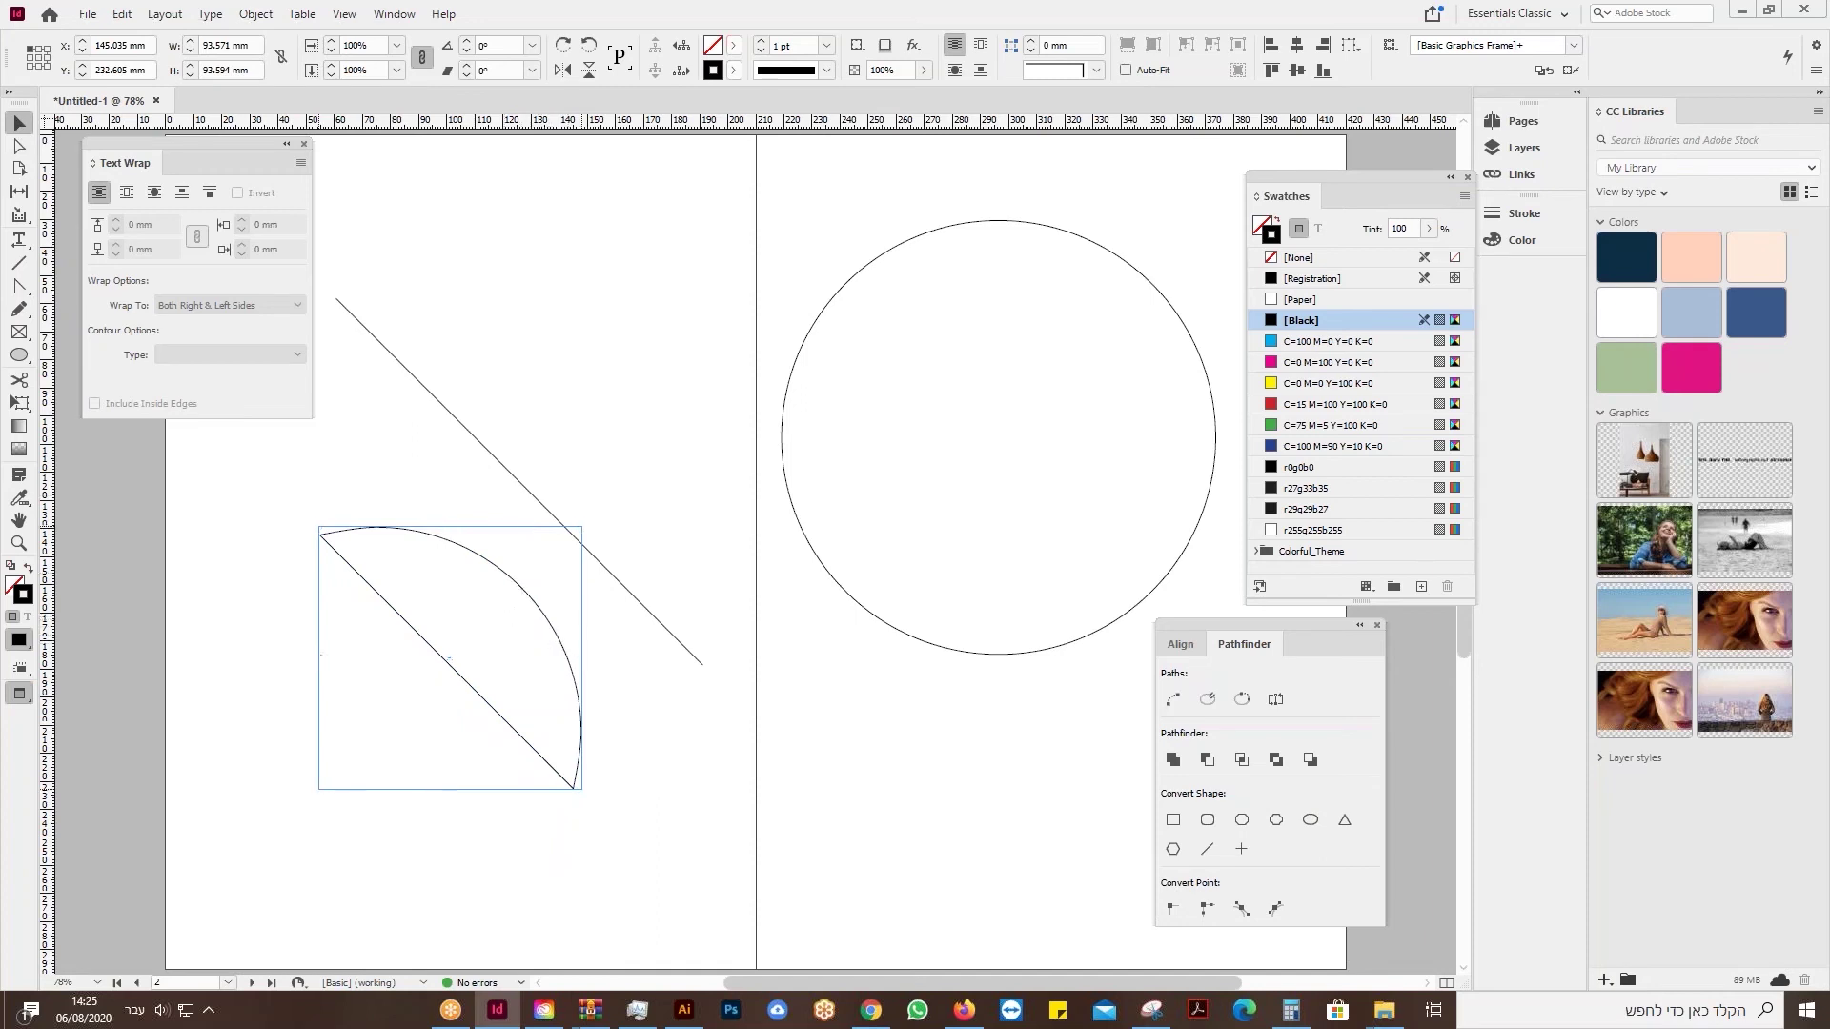
drag(500, 673, 637, 355)
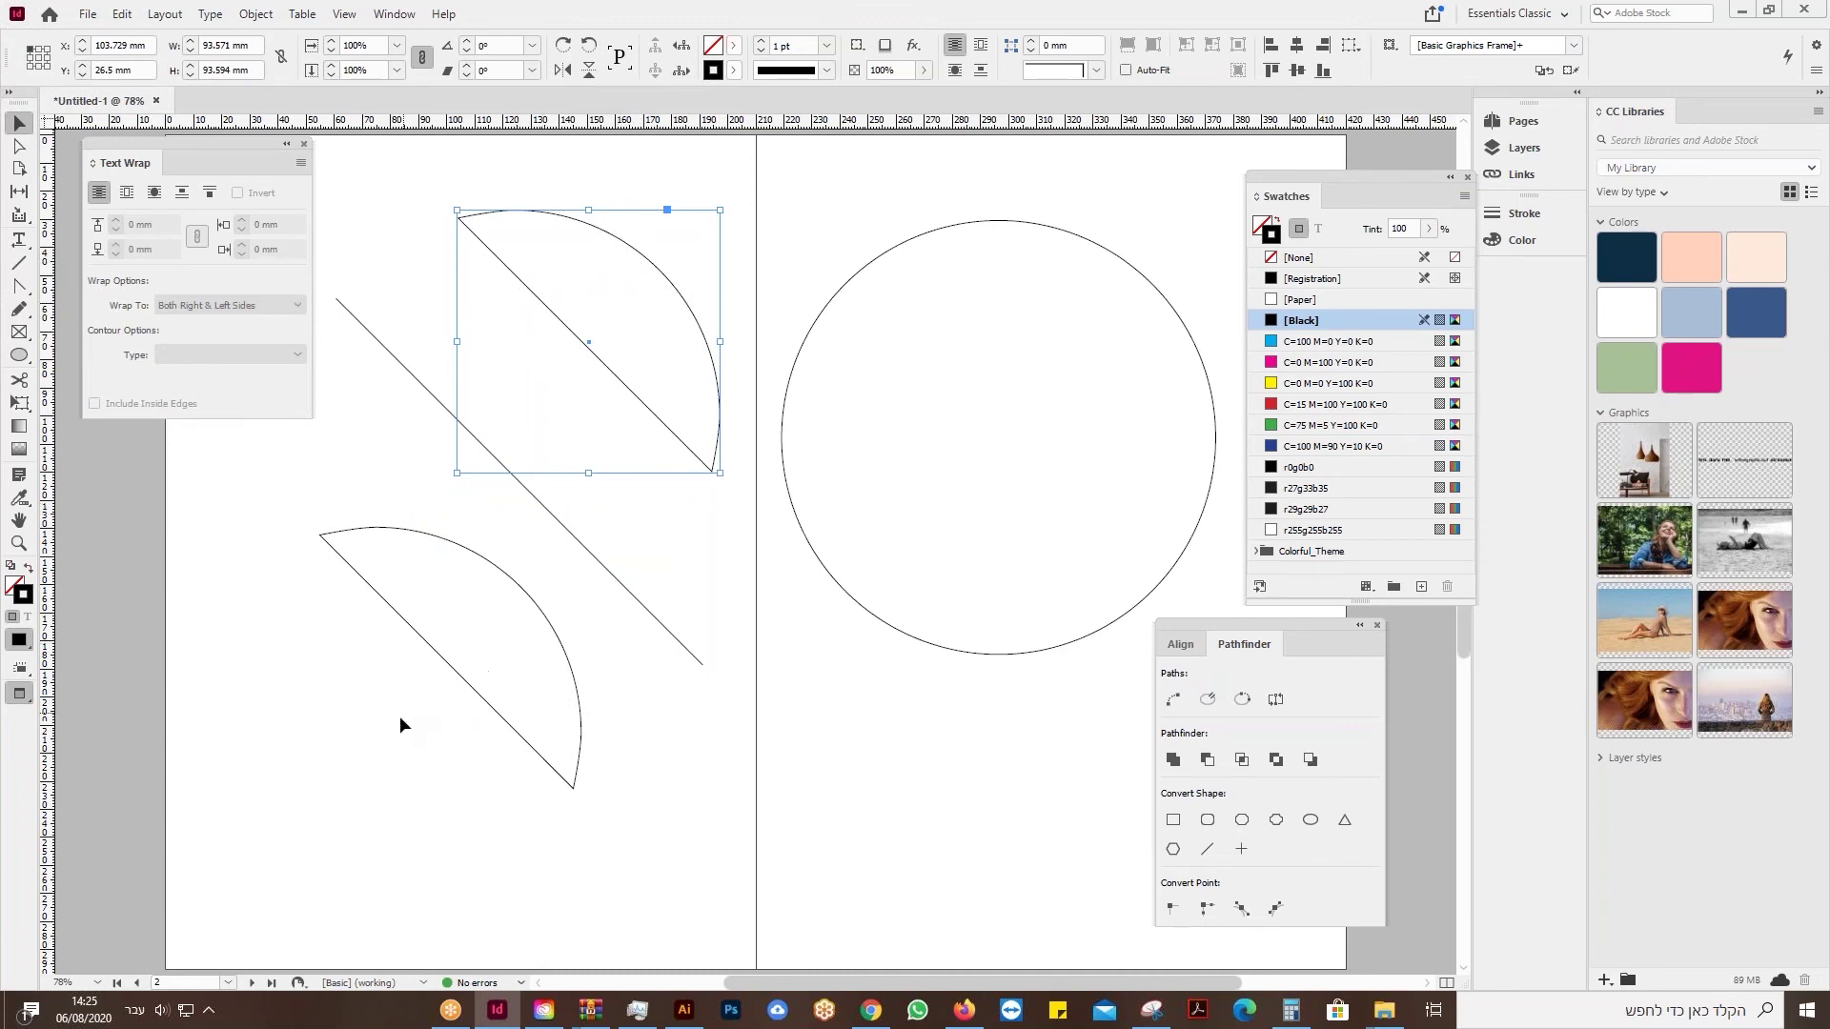
drag(400, 722, 478, 614)
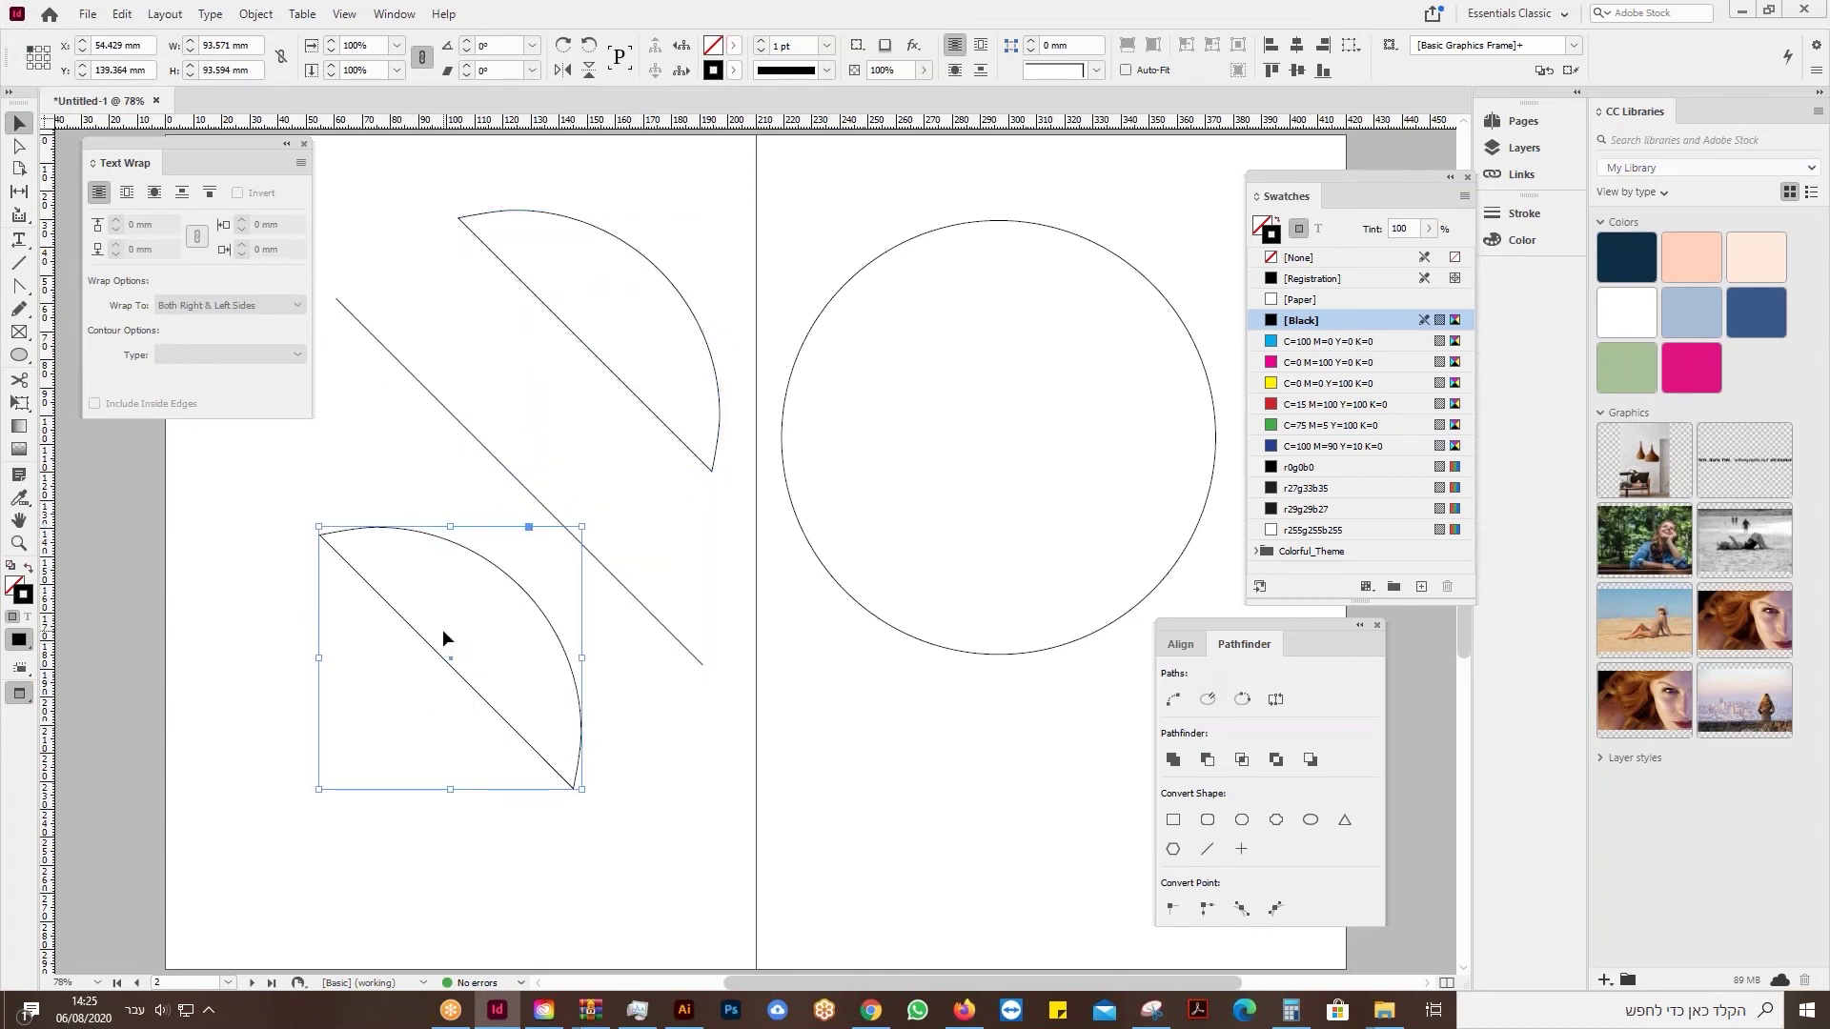
drag(593, 273, 593, 273)
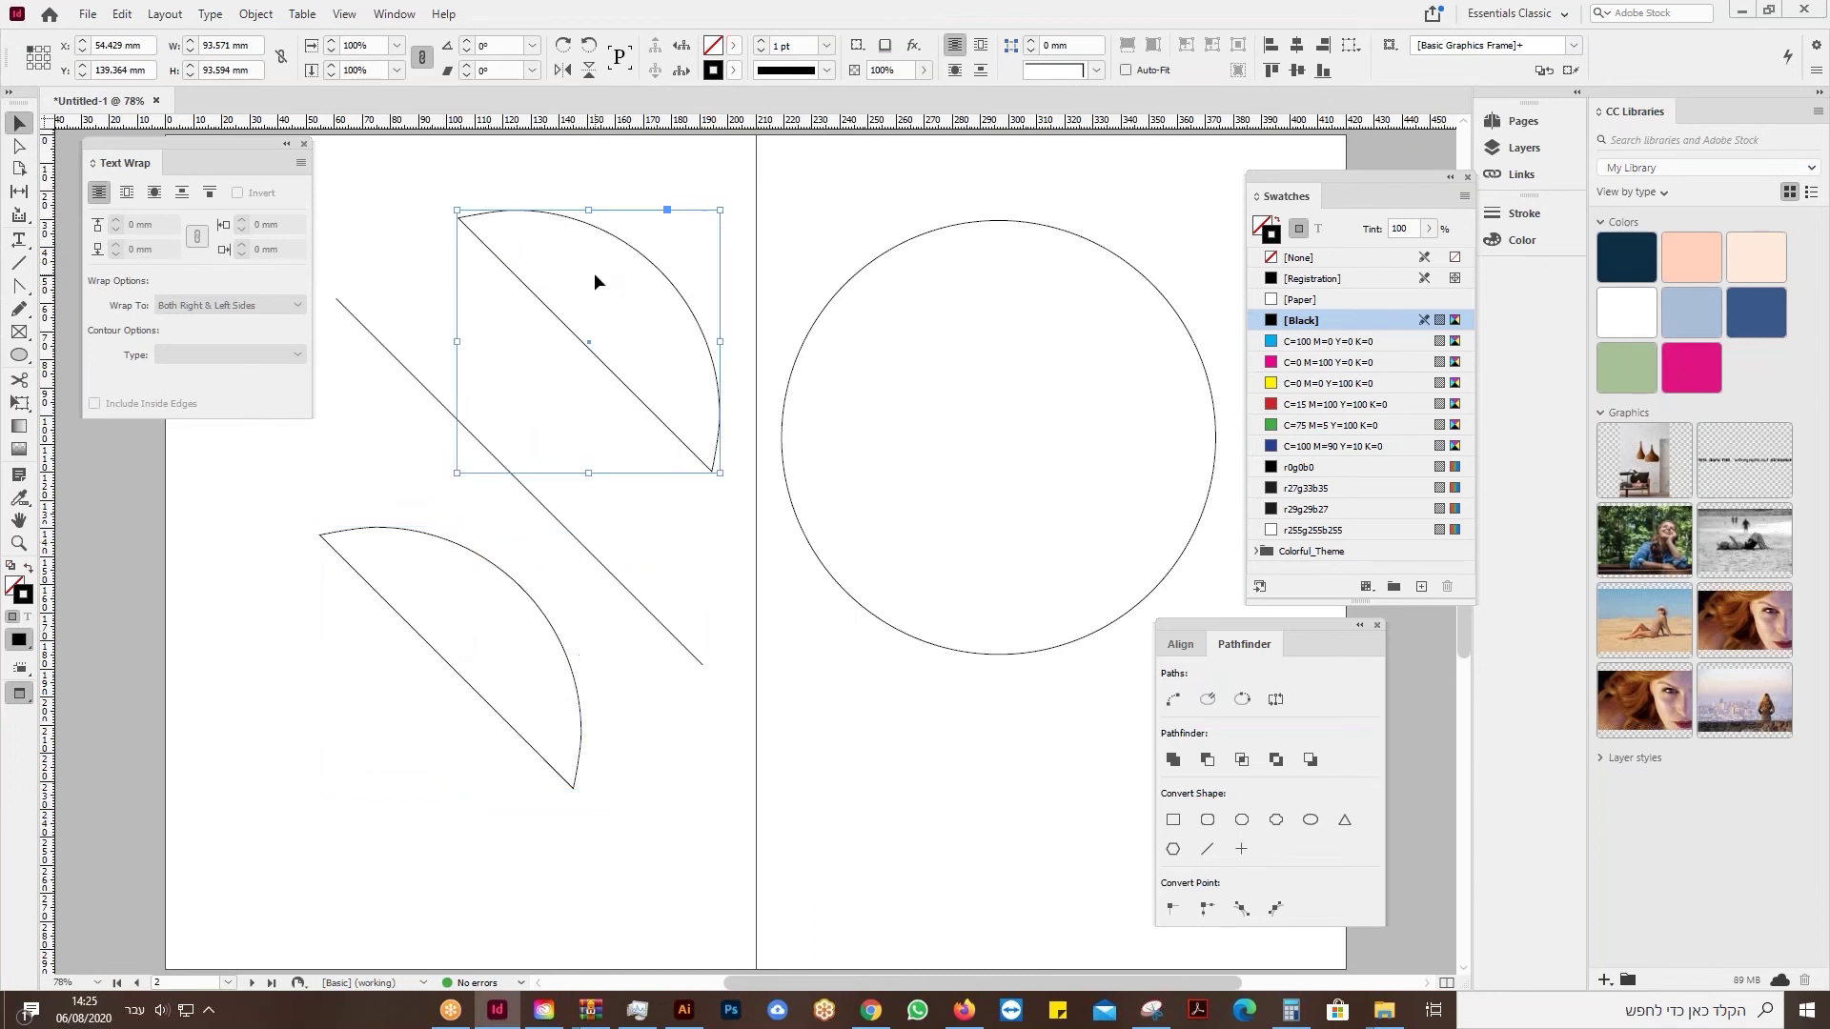
click(12, 586)
click(1305, 342)
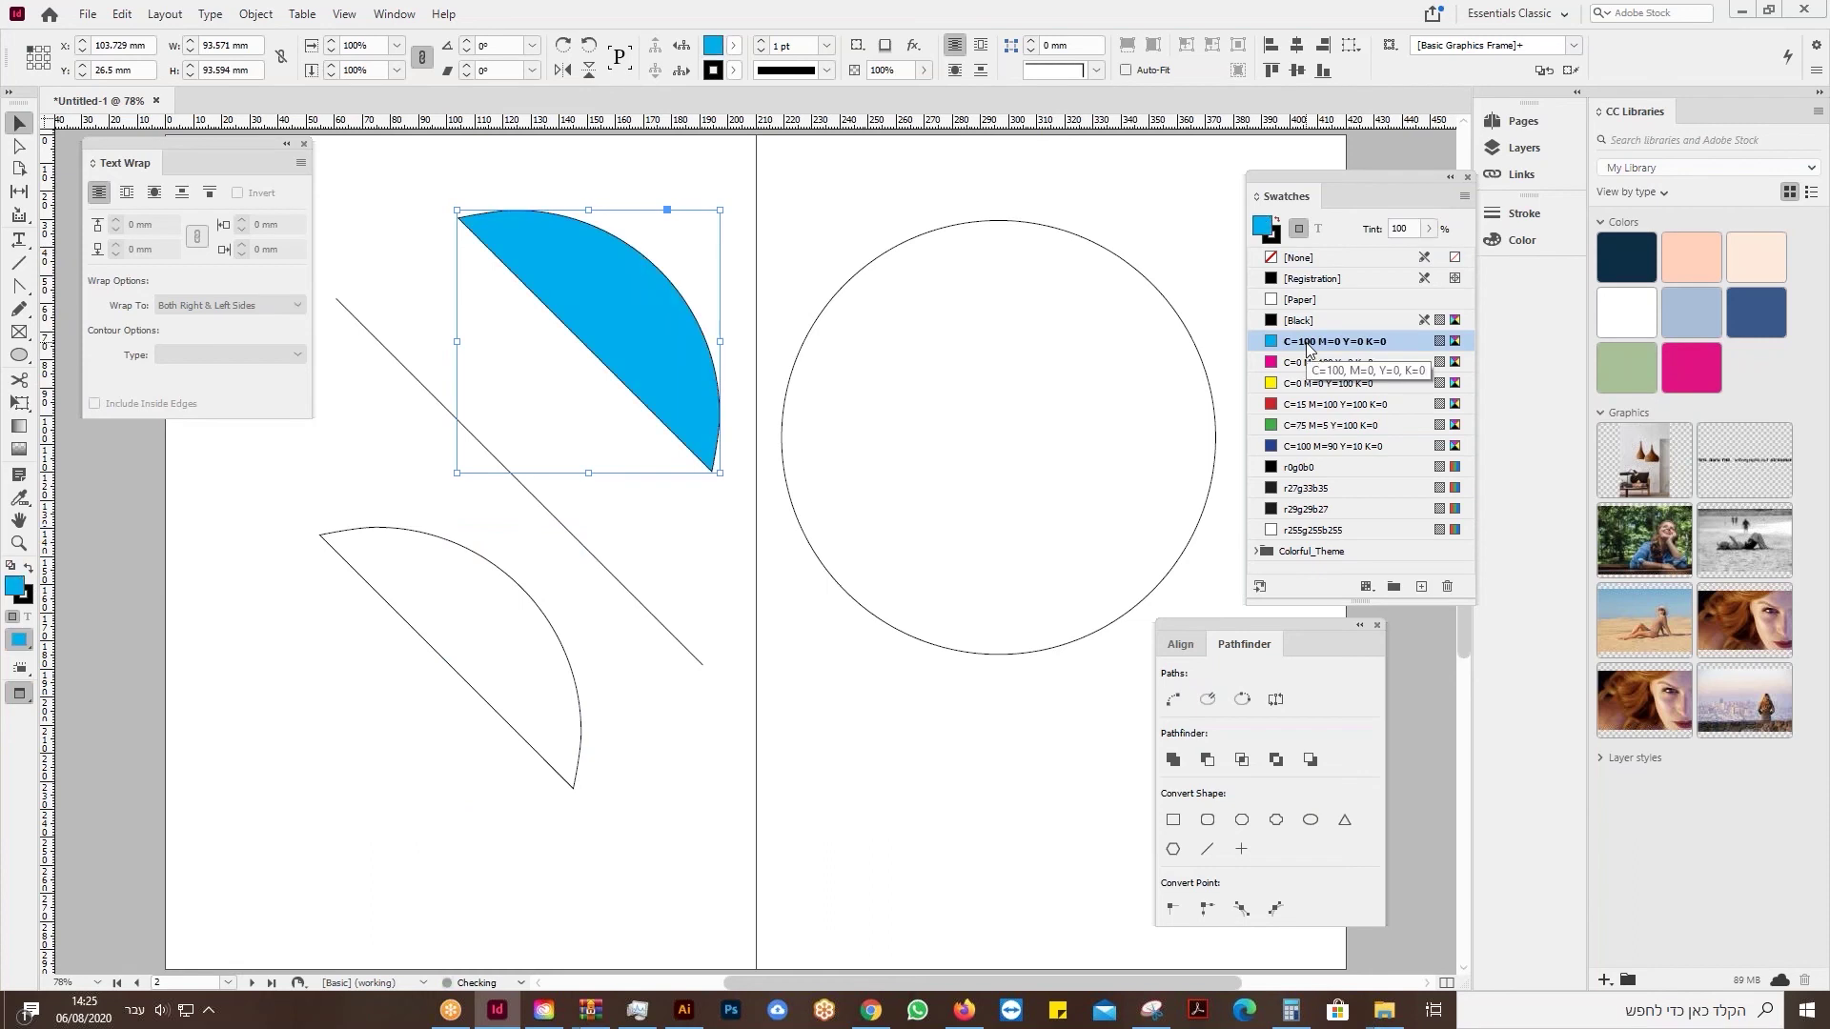
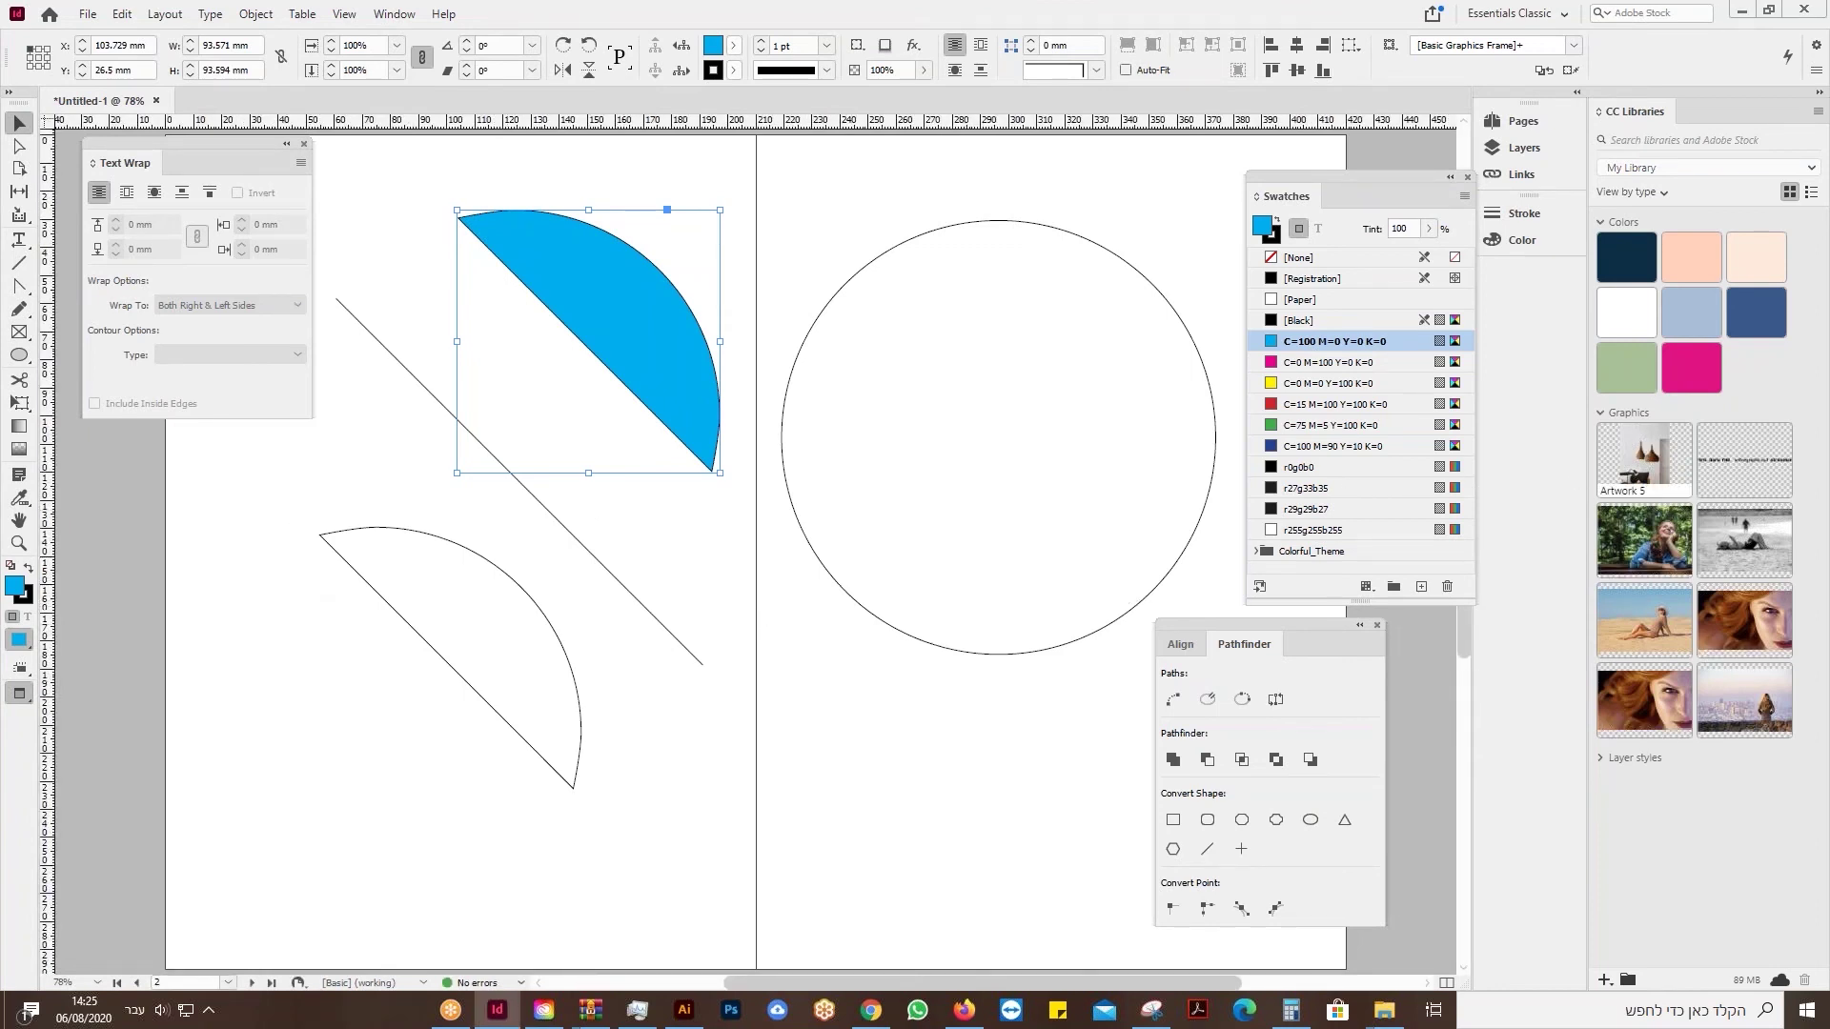
Place the library's Artwork 5 pendant-lamp photo on the left page and move both segments up, the unfilled one to about X 86 mm, Y 77 mm.
drag(1655, 474, 261, 541)
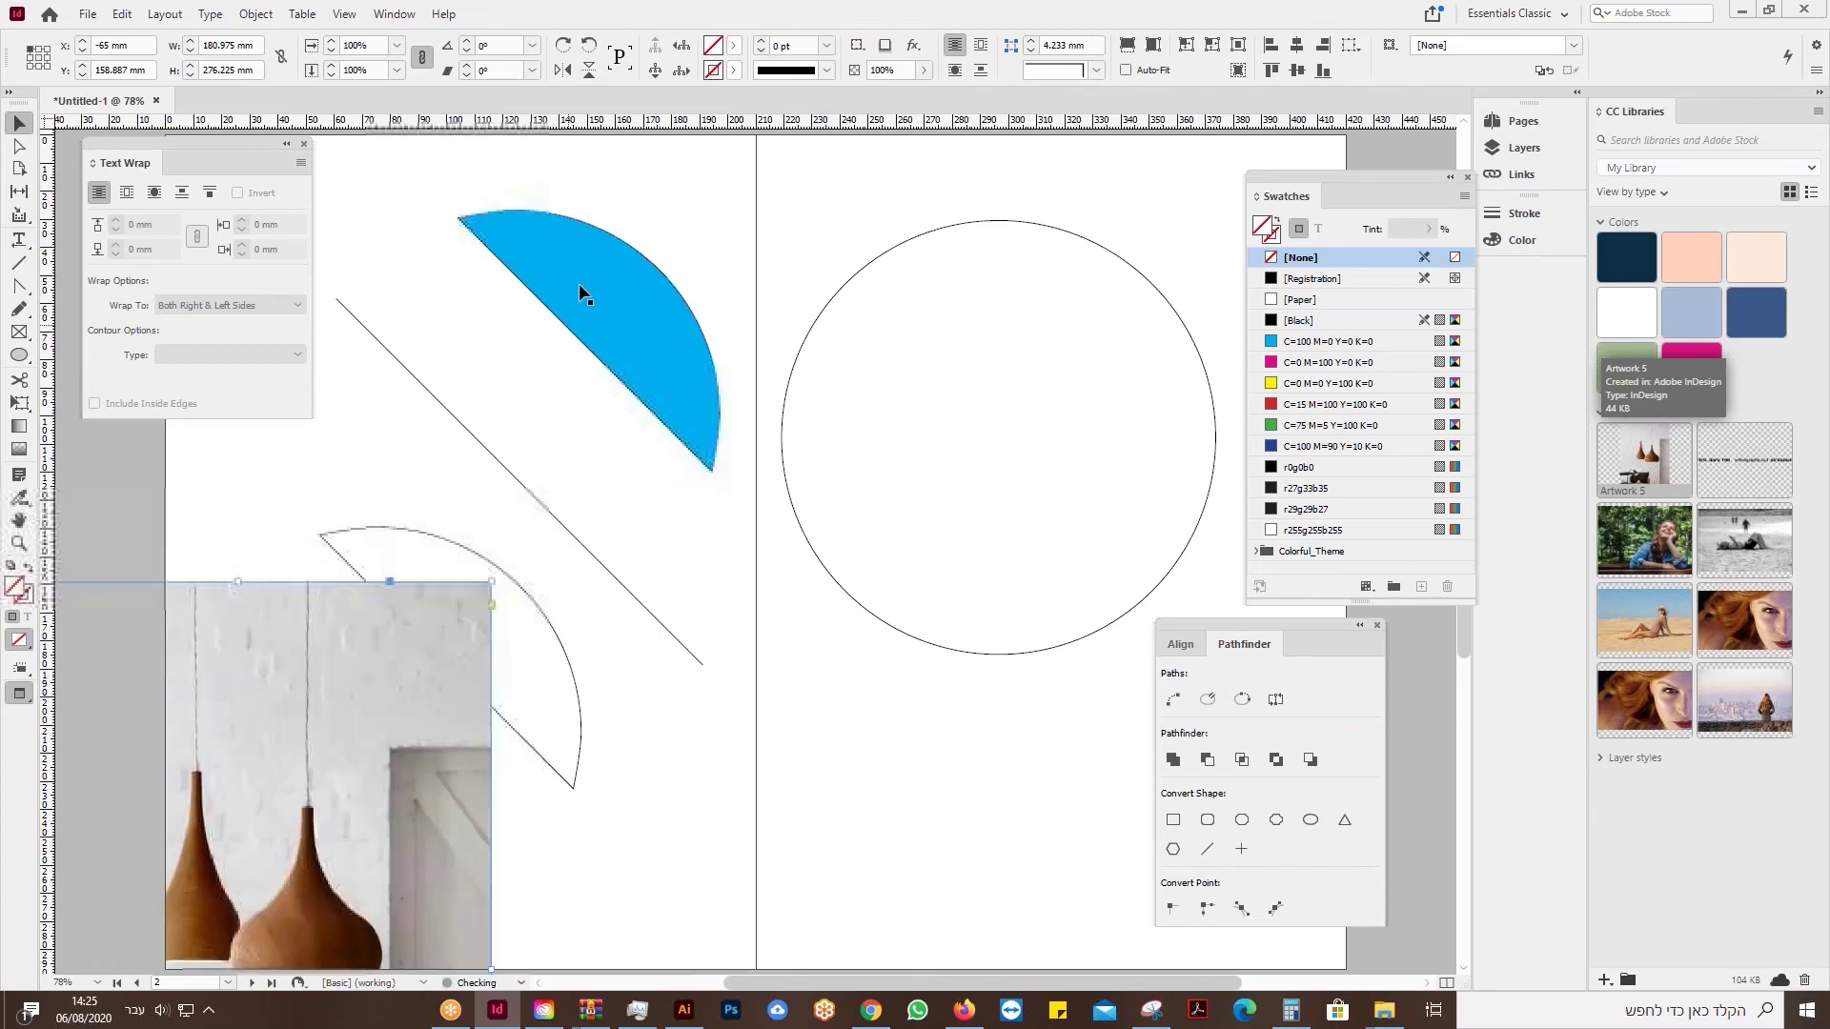
drag(581, 282, 689, 249)
click(474, 490)
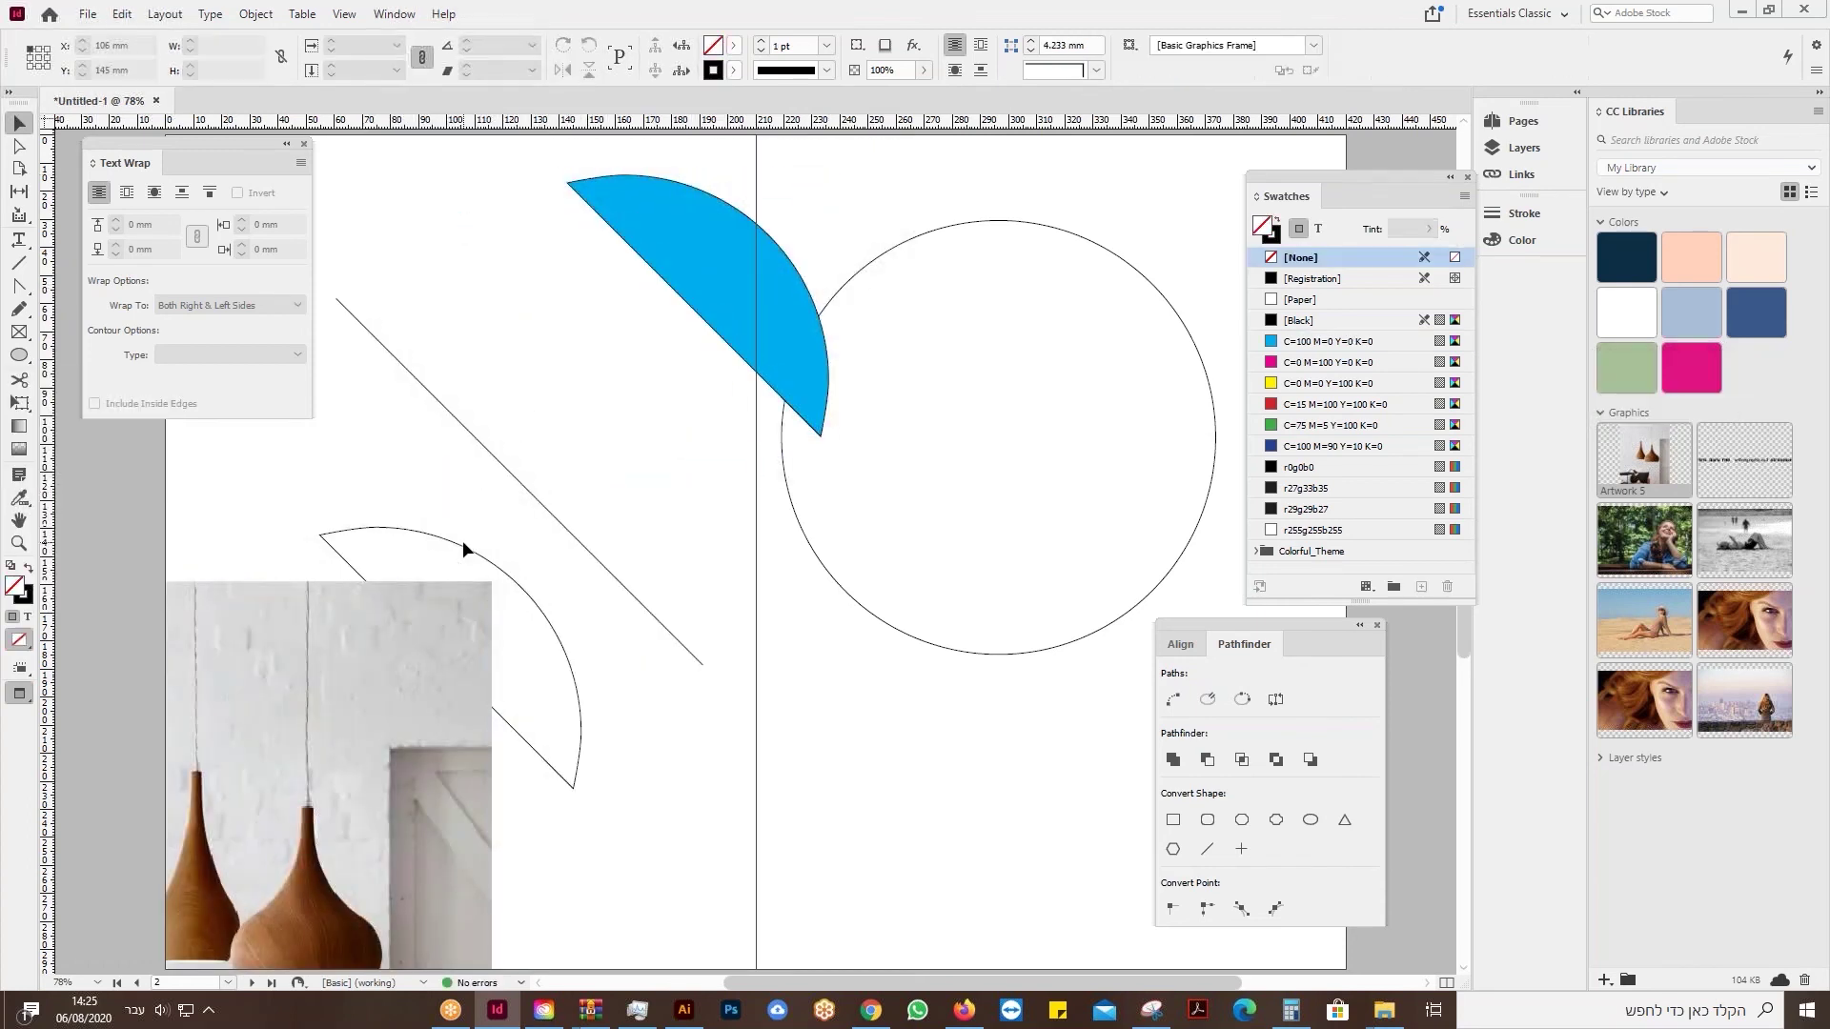
drag(461, 552, 550, 377)
Move the lamp photo over the unfilled segment, to about X 35 mm, Y 14 mm, and send it to the back.
drag(379, 758, 572, 482)
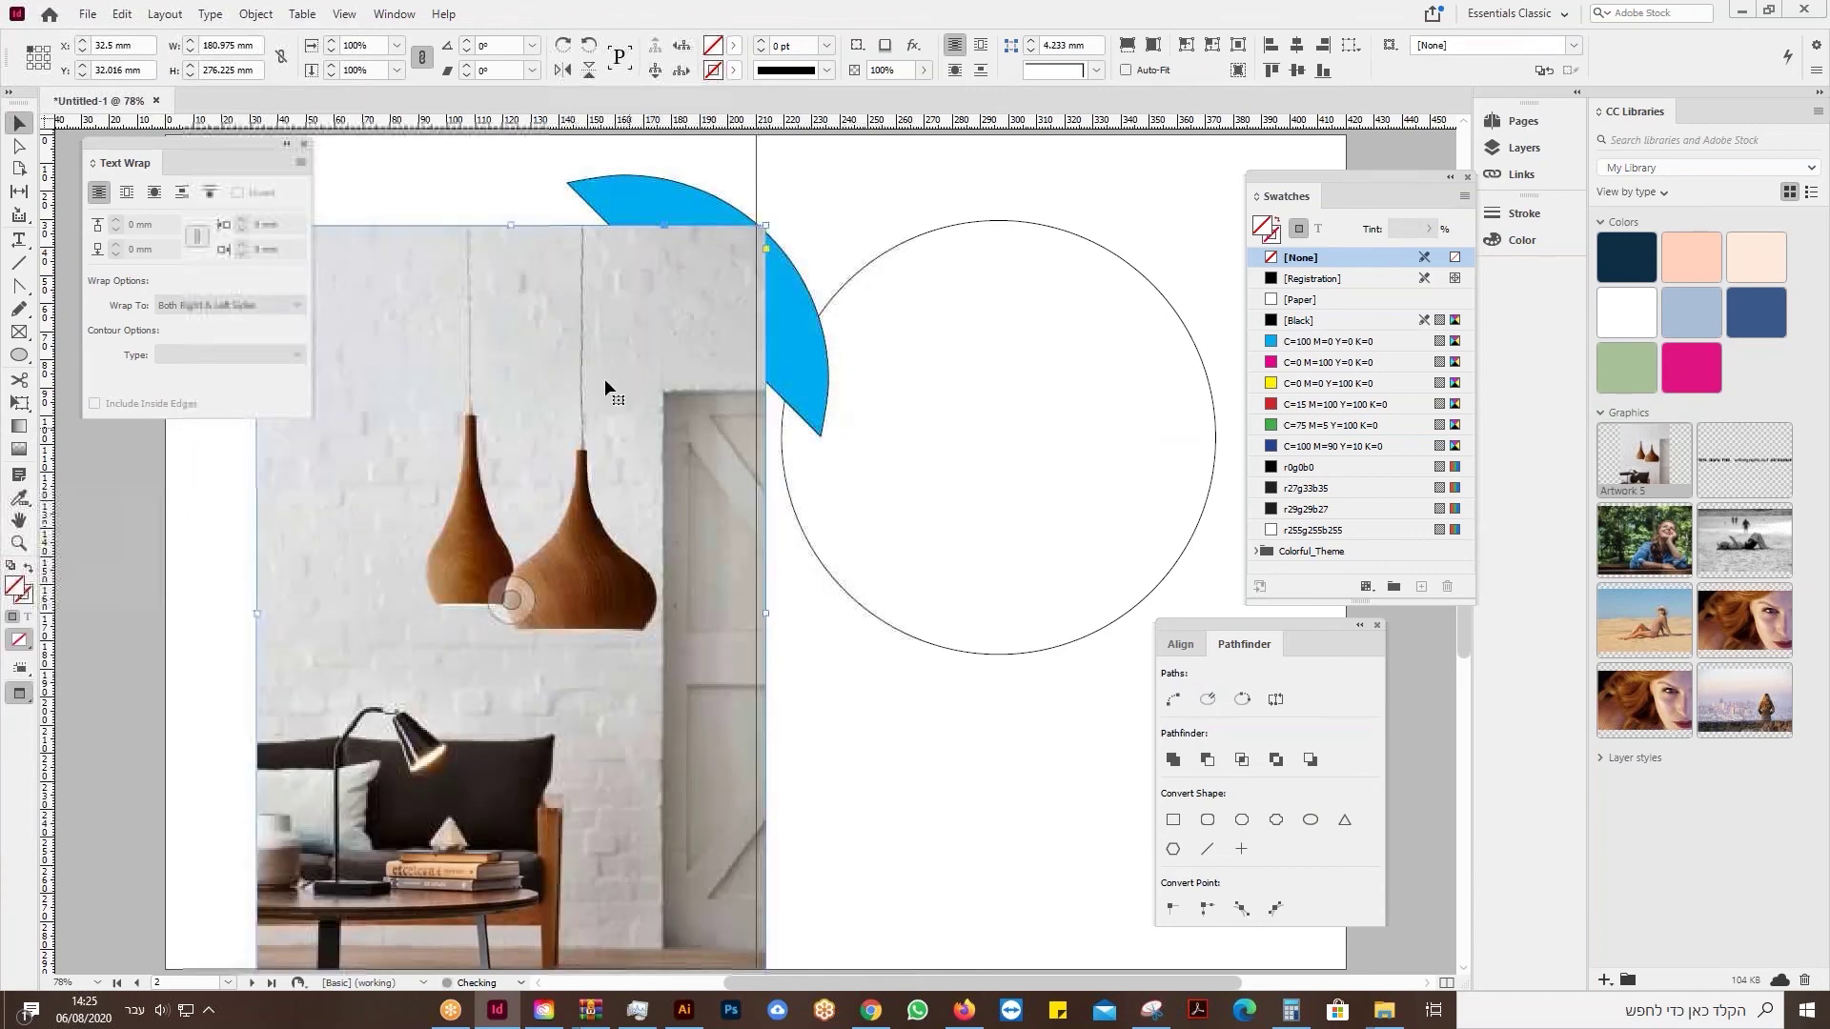
drag(534, 639, 542, 588)
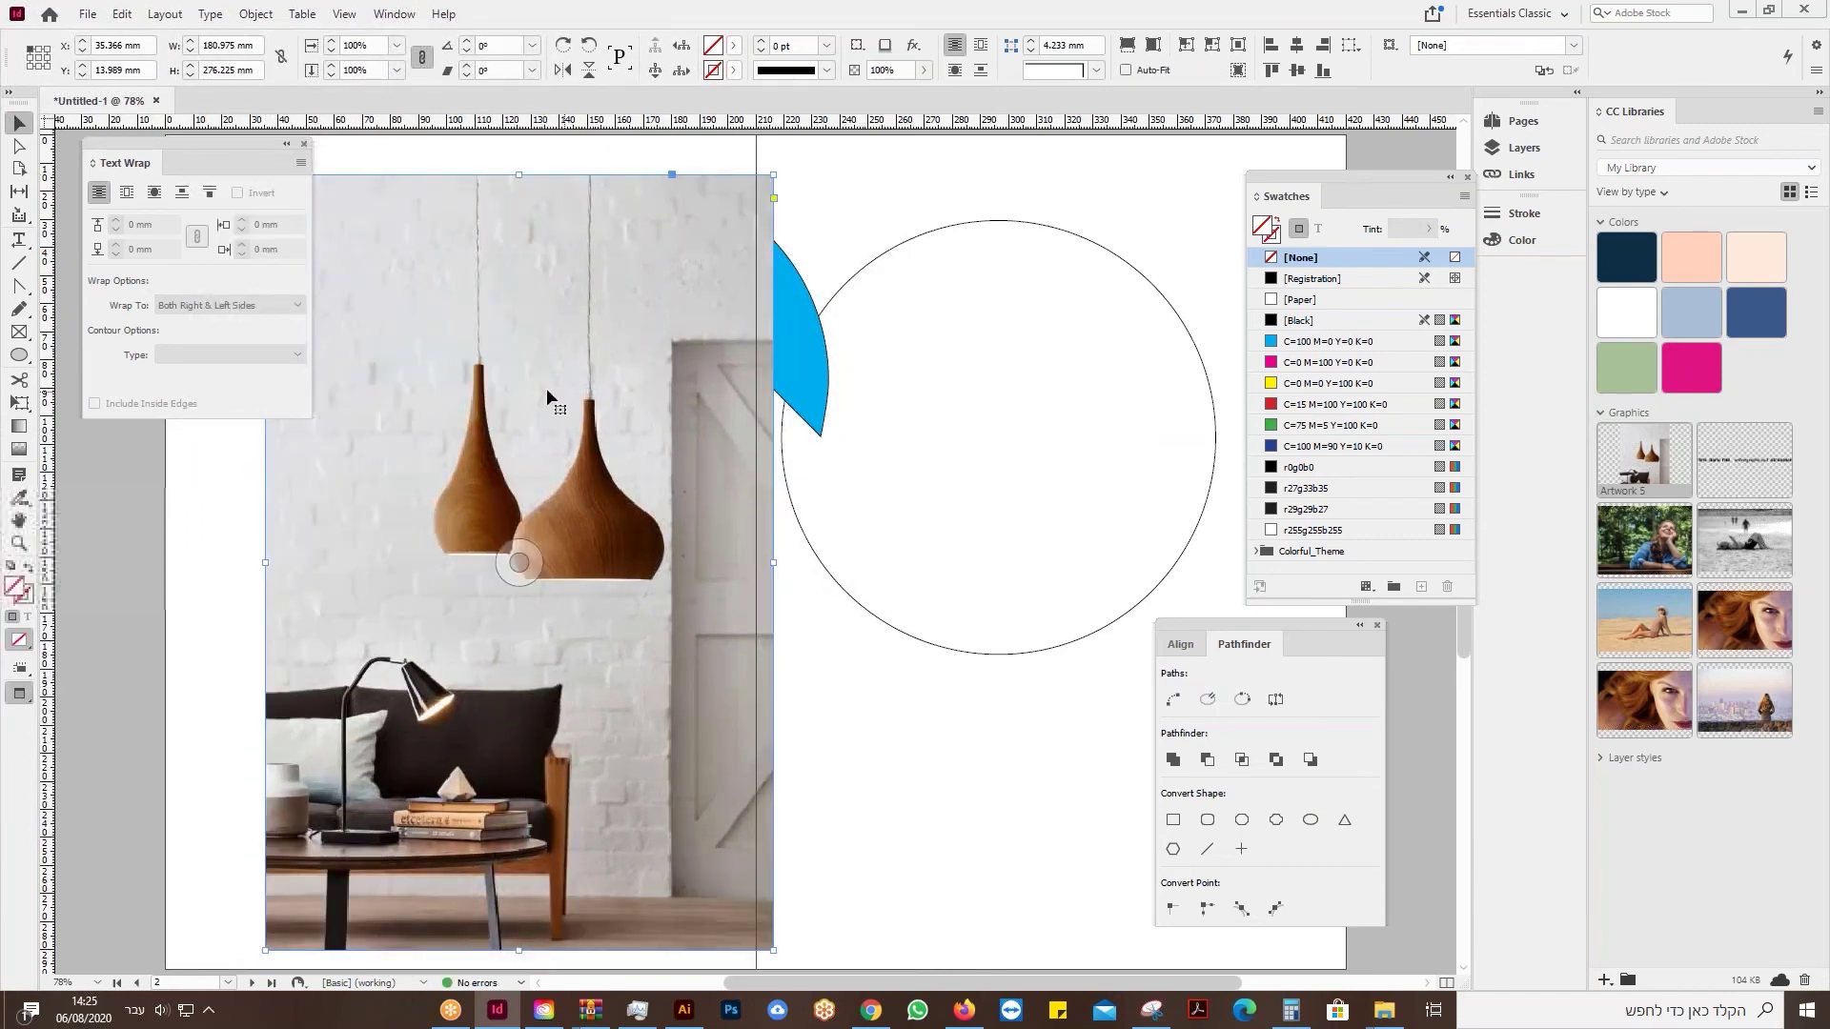
right_click(505, 386)
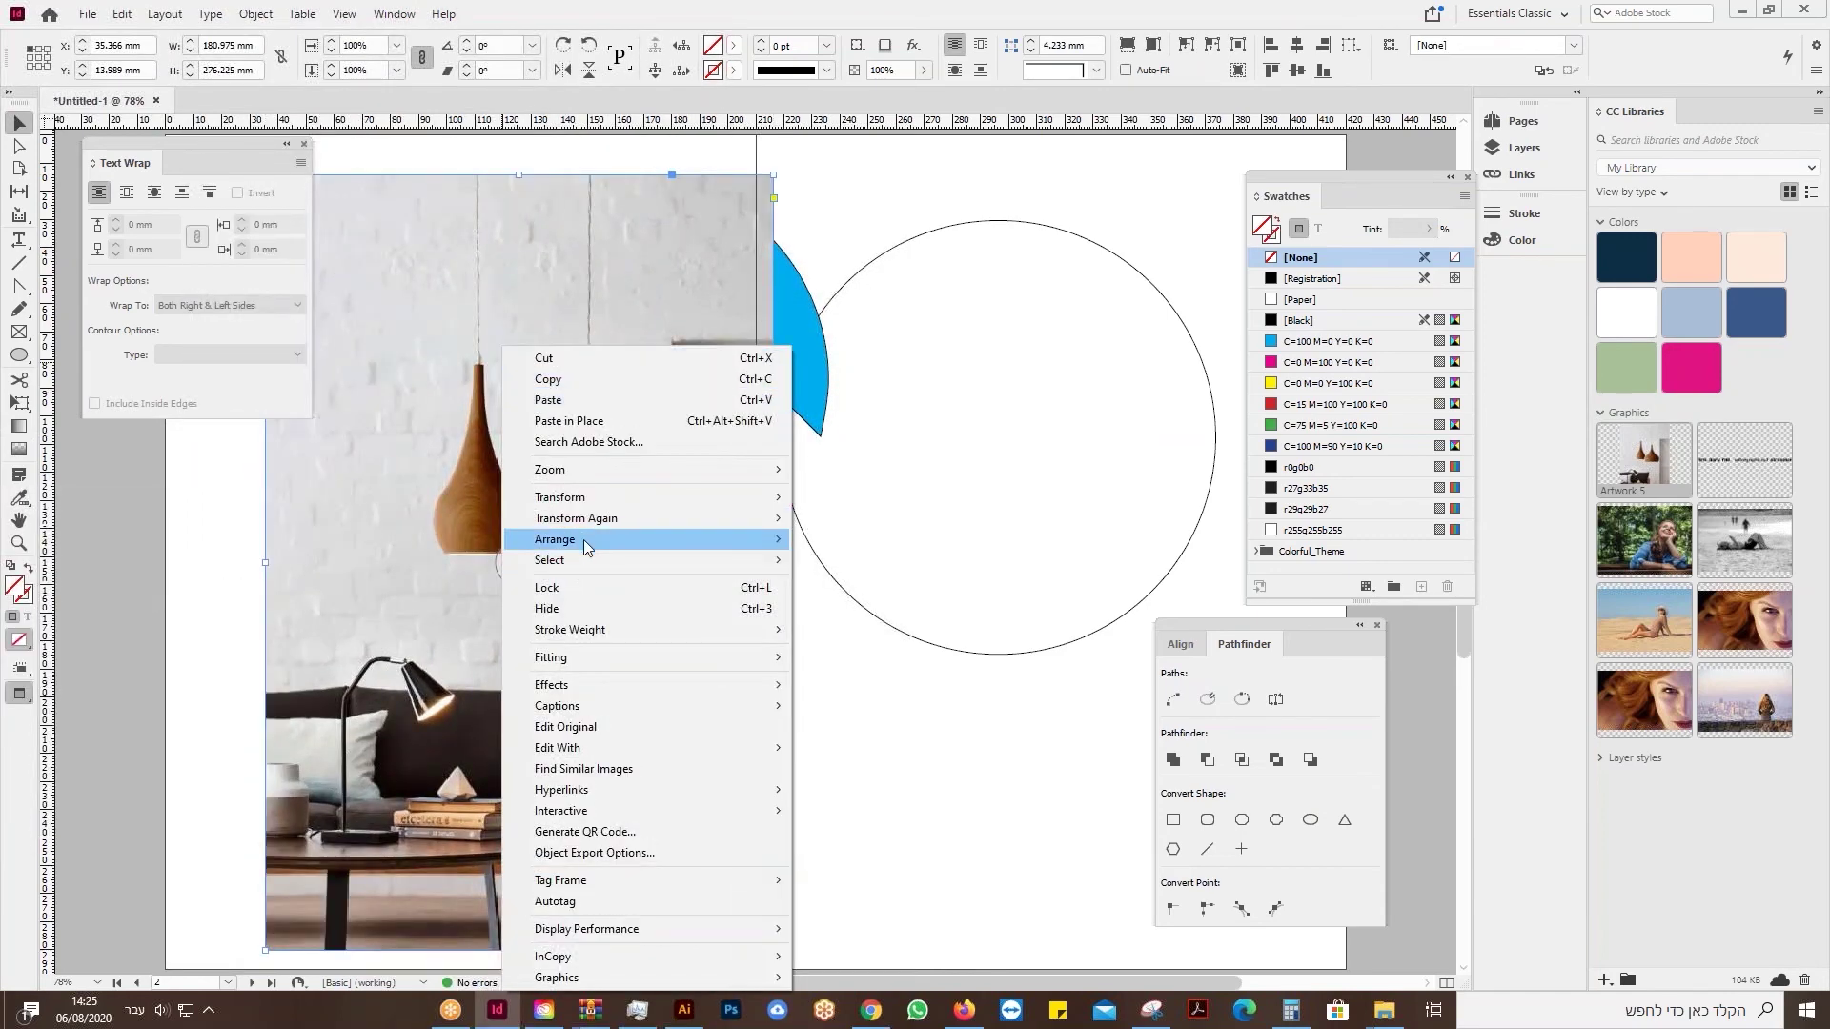
mouse_move(661, 551)
click(853, 560)
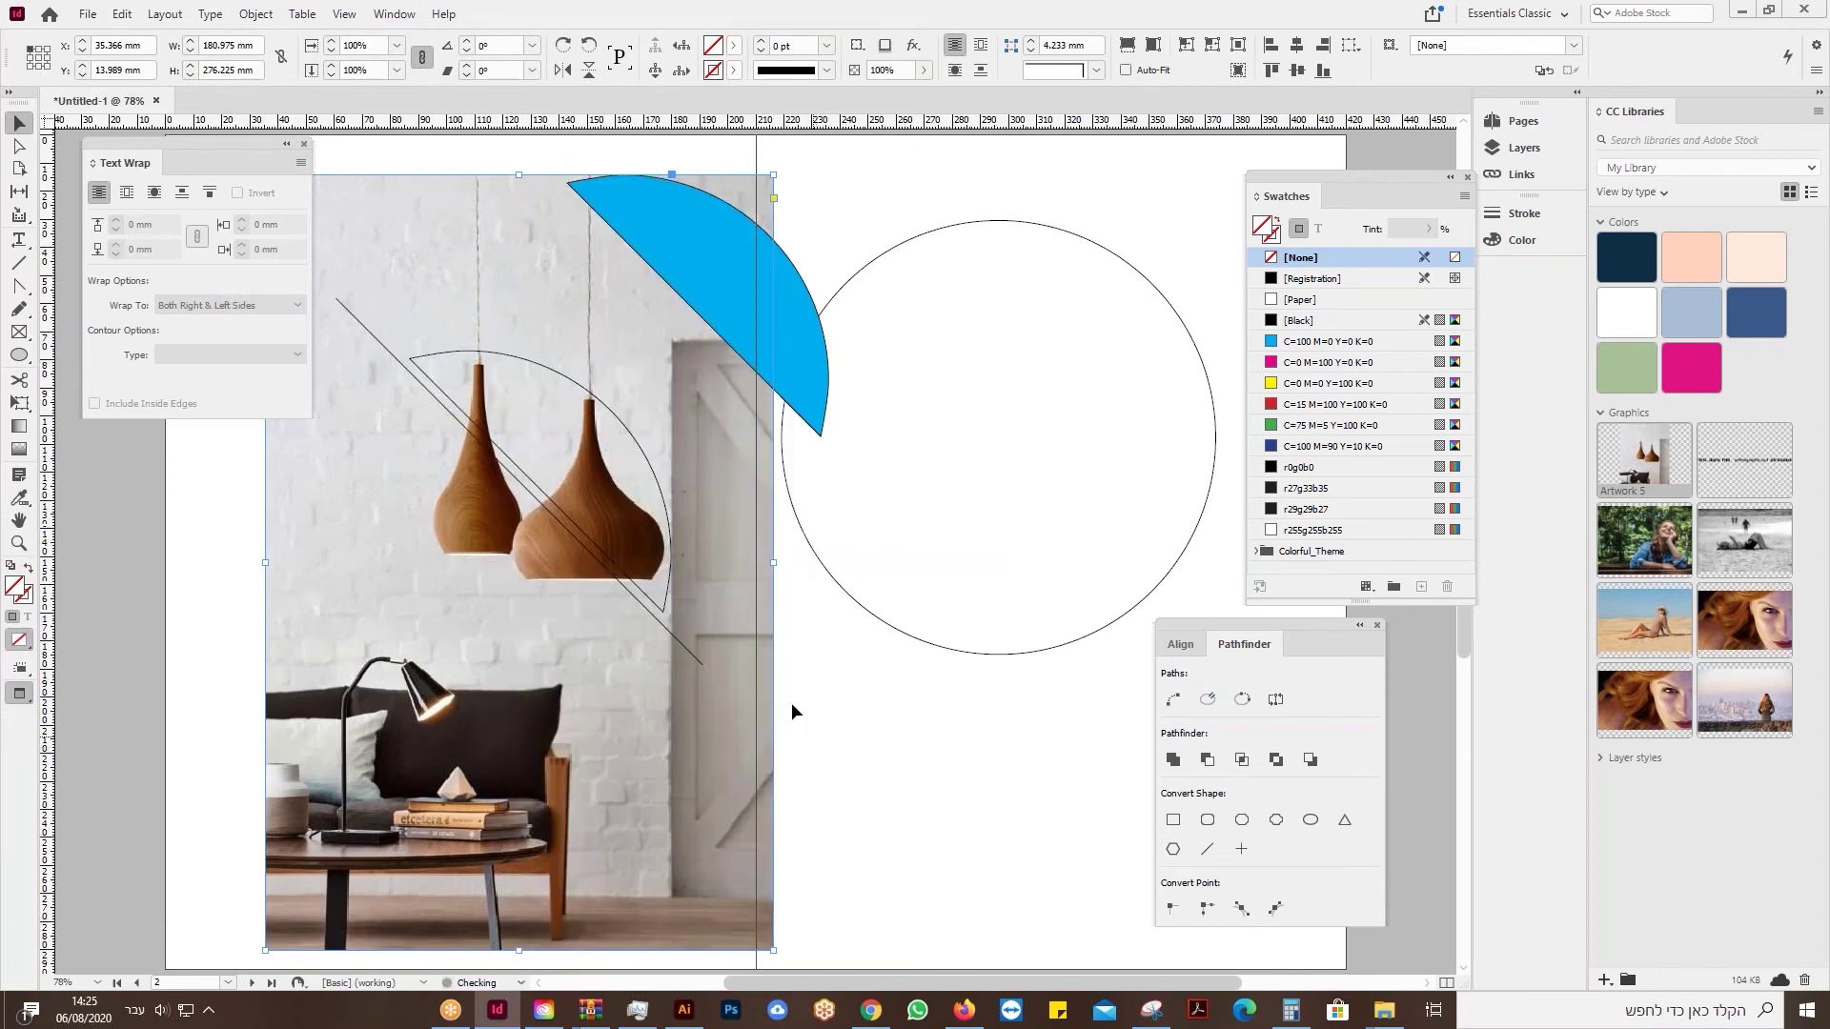
Dock the Text Wrap panel with the Align and Pathfinder panels, clear of the left page.
drag(735, 288, 849, 625)
drag(236, 152, 1051, 817)
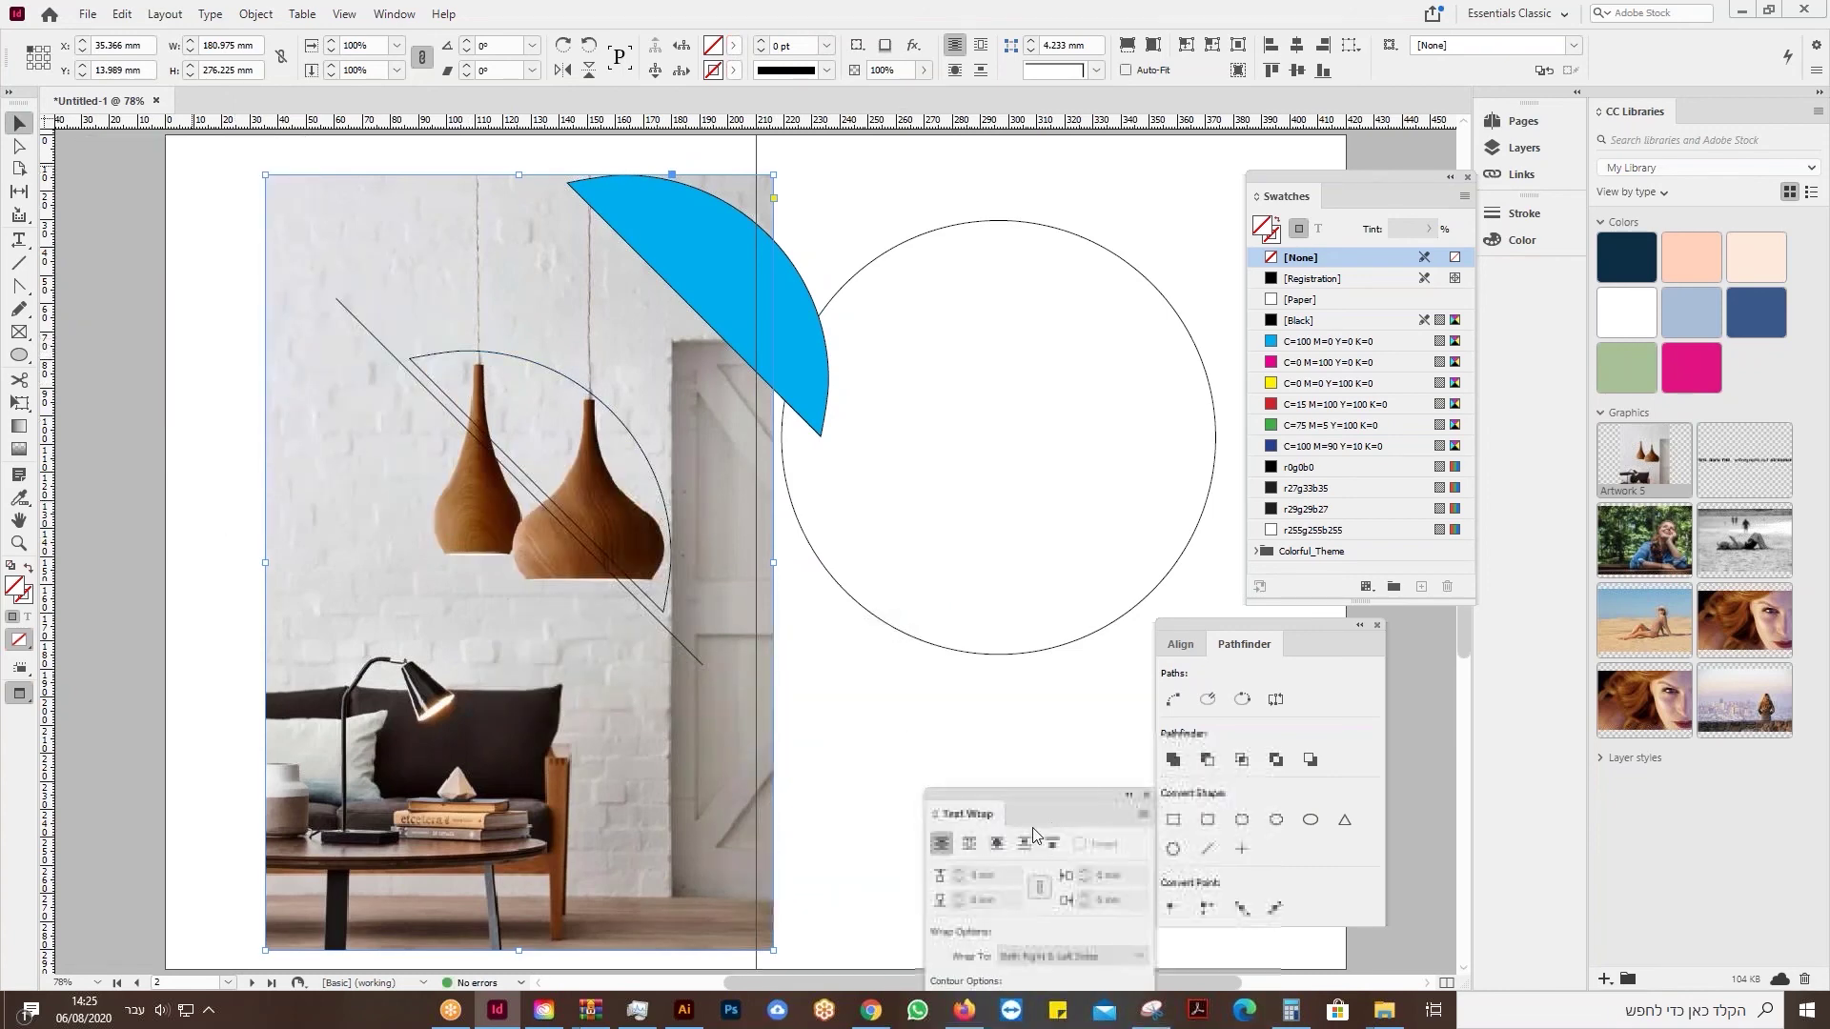
drag(954, 772, 1302, 704)
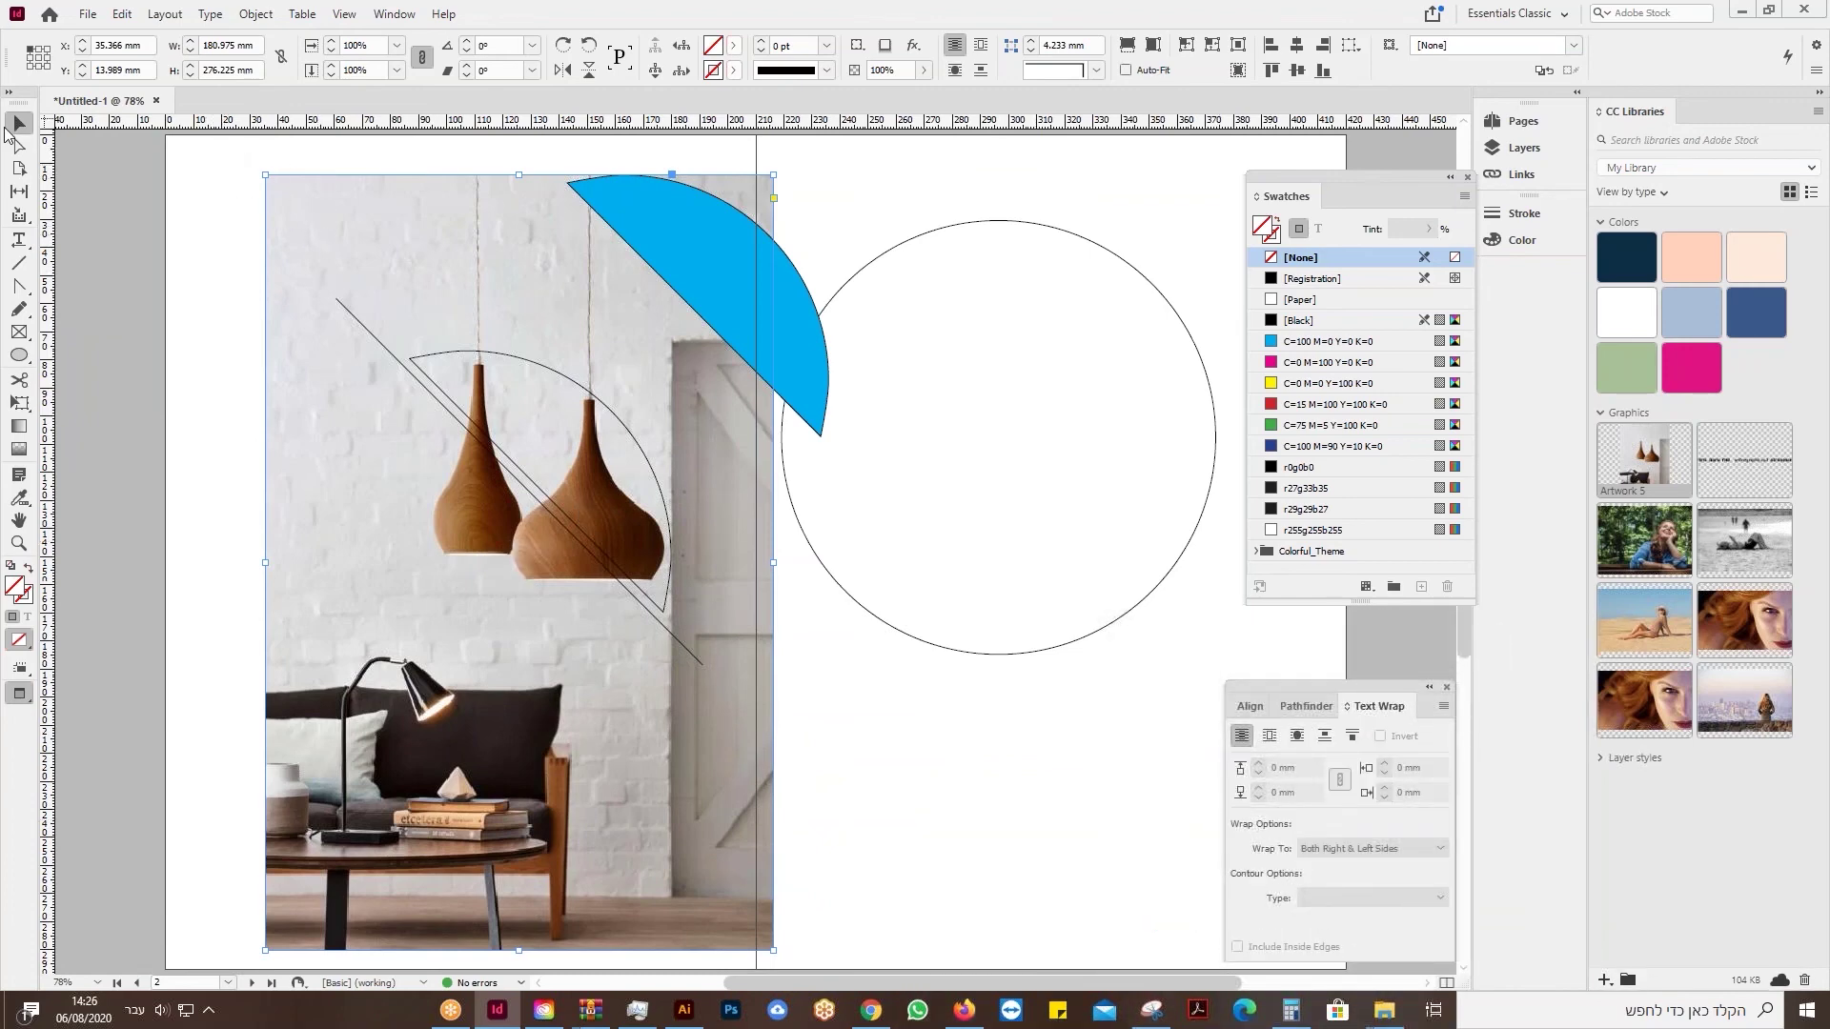
Cut the lamp photo and paste it into the unfilled segment.
click(122, 14)
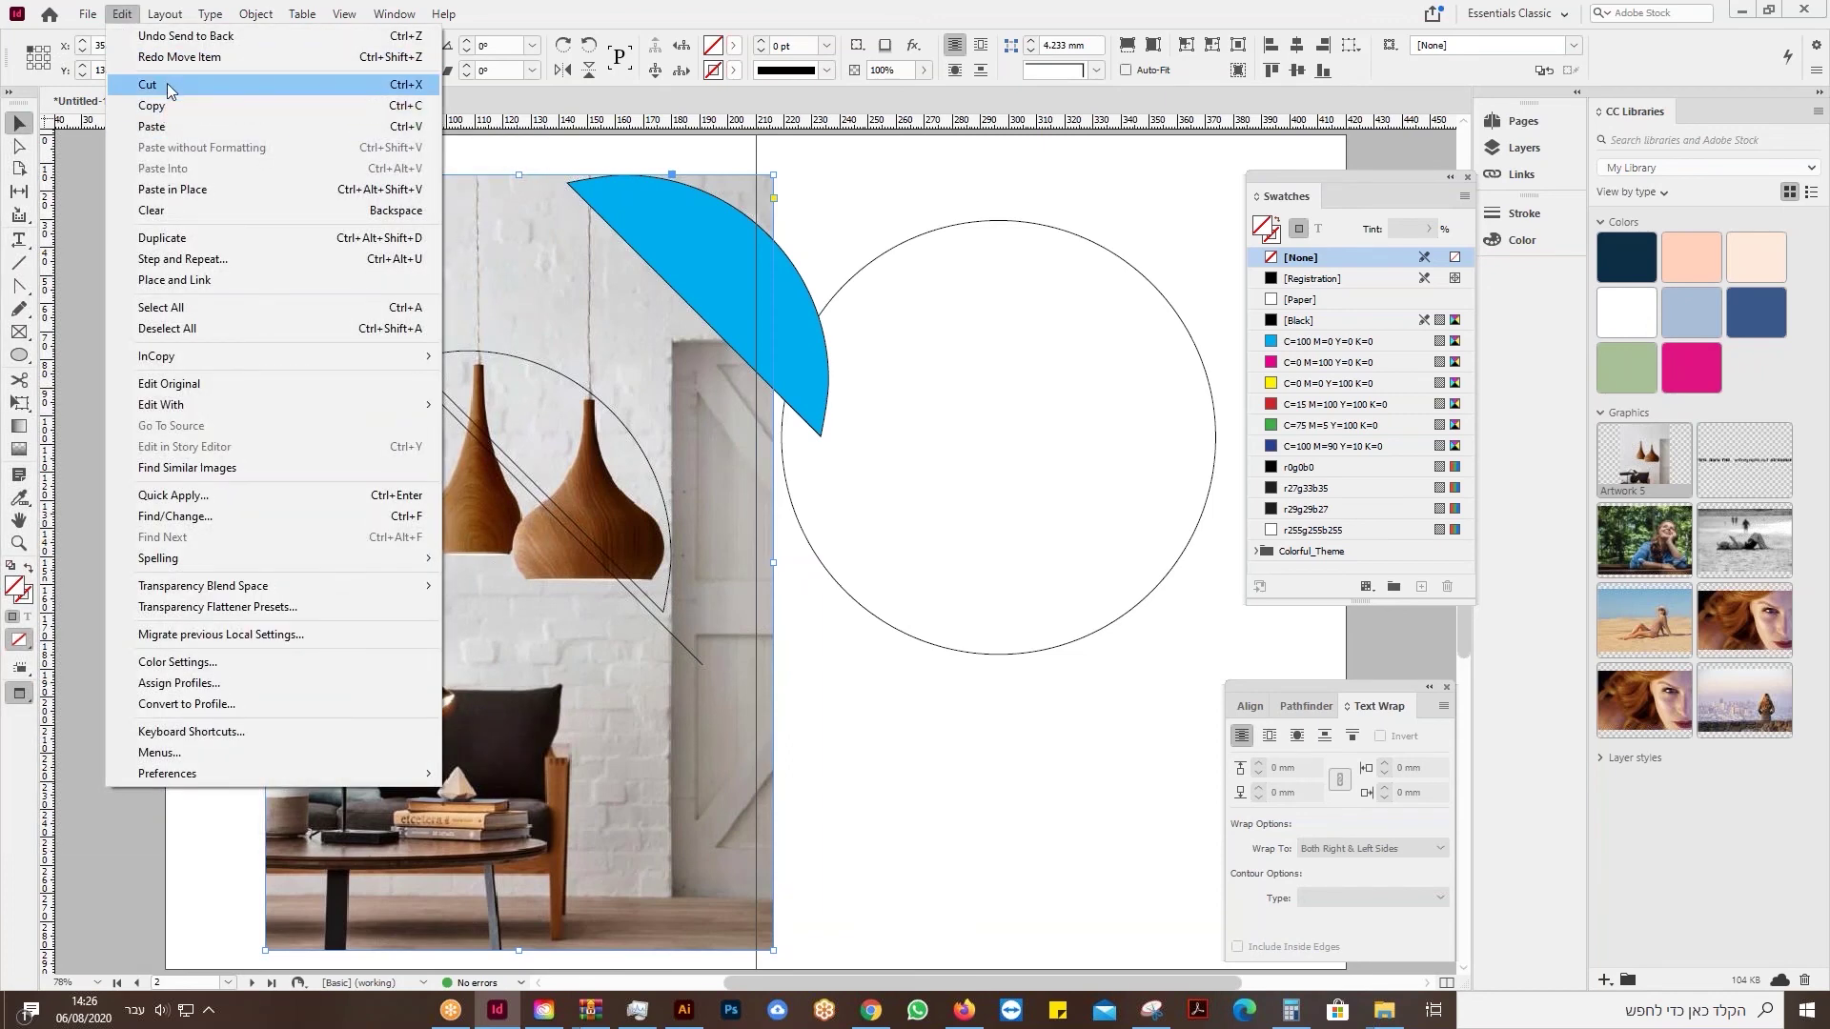
click(168, 84)
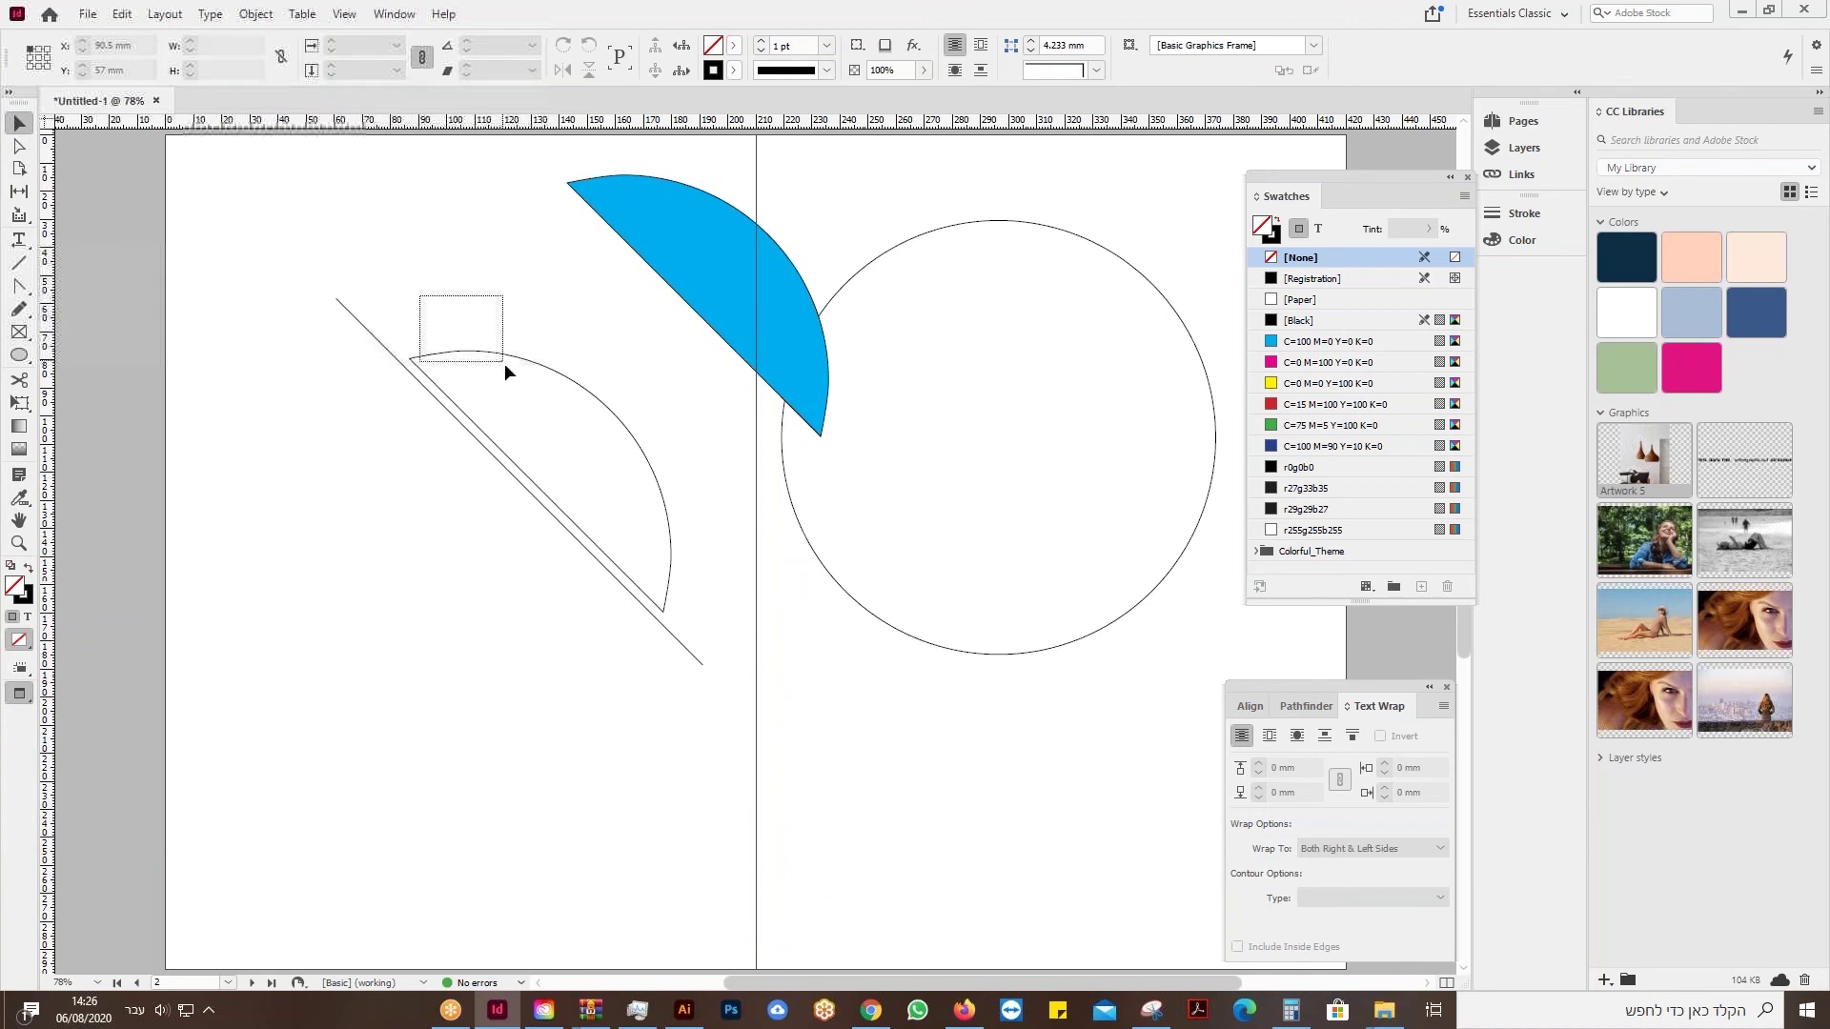
drag(505, 363, 506, 368)
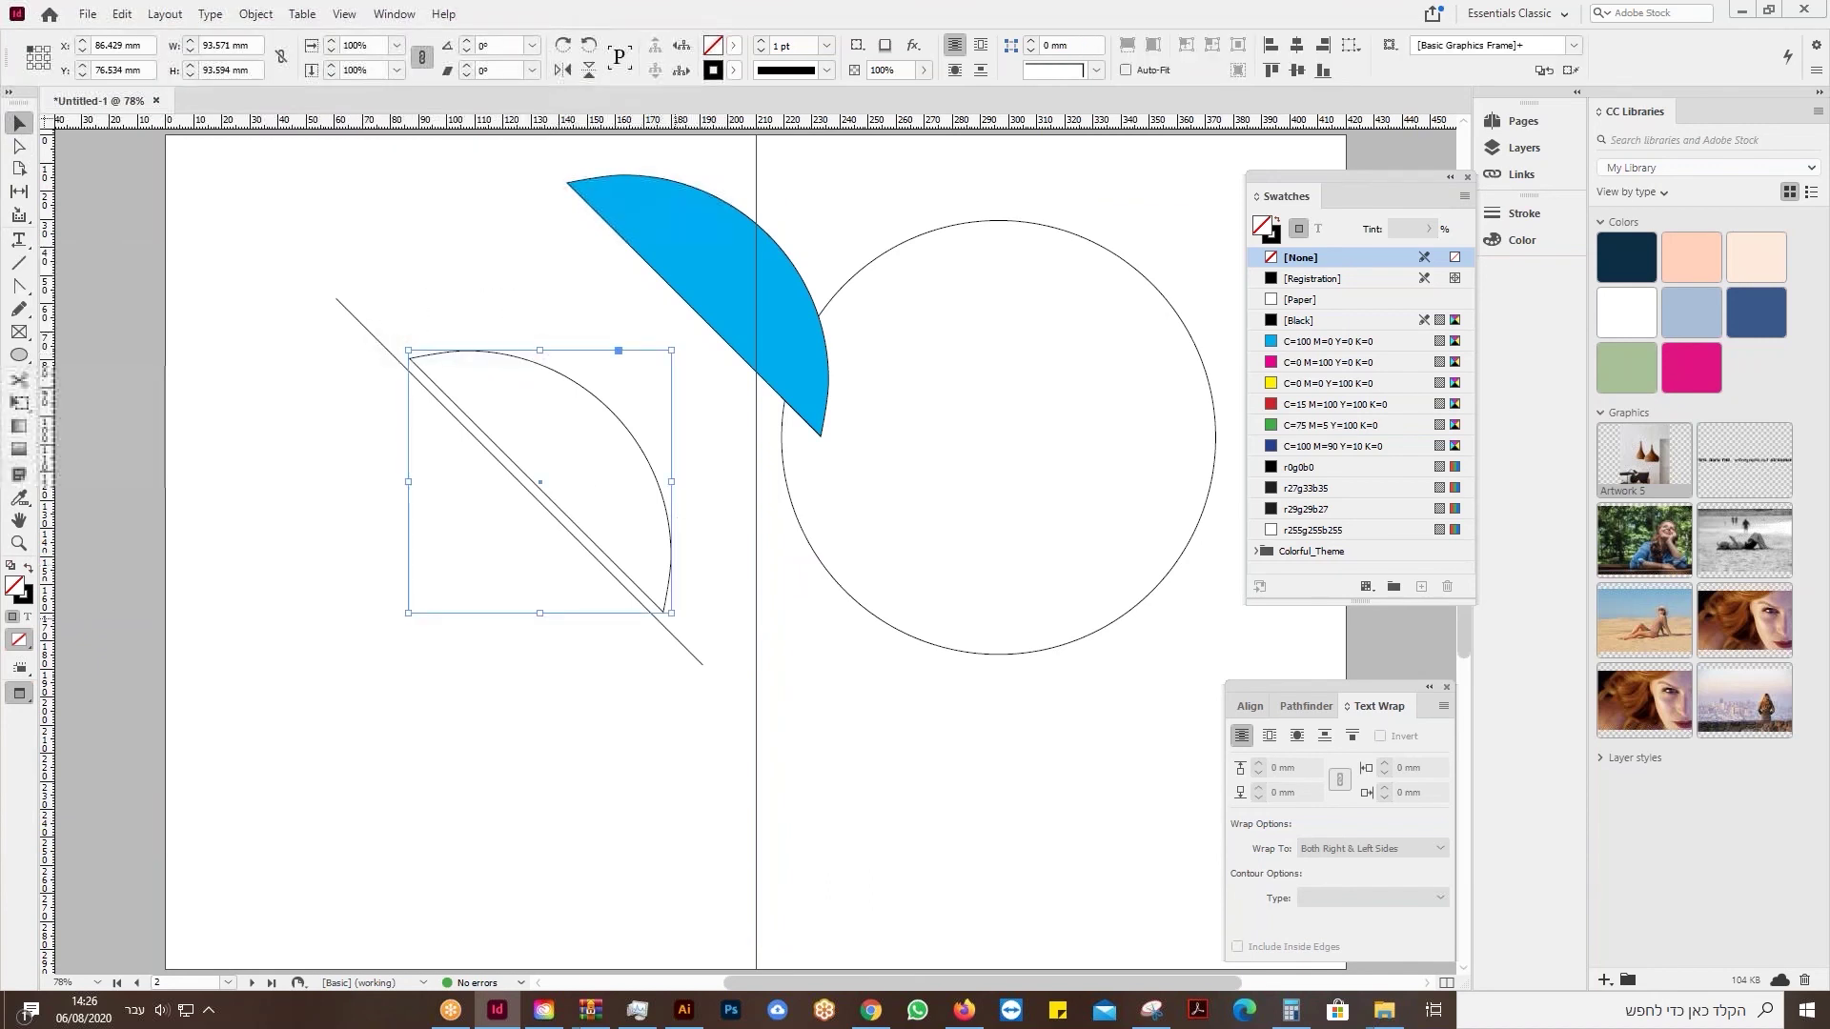
click(123, 14)
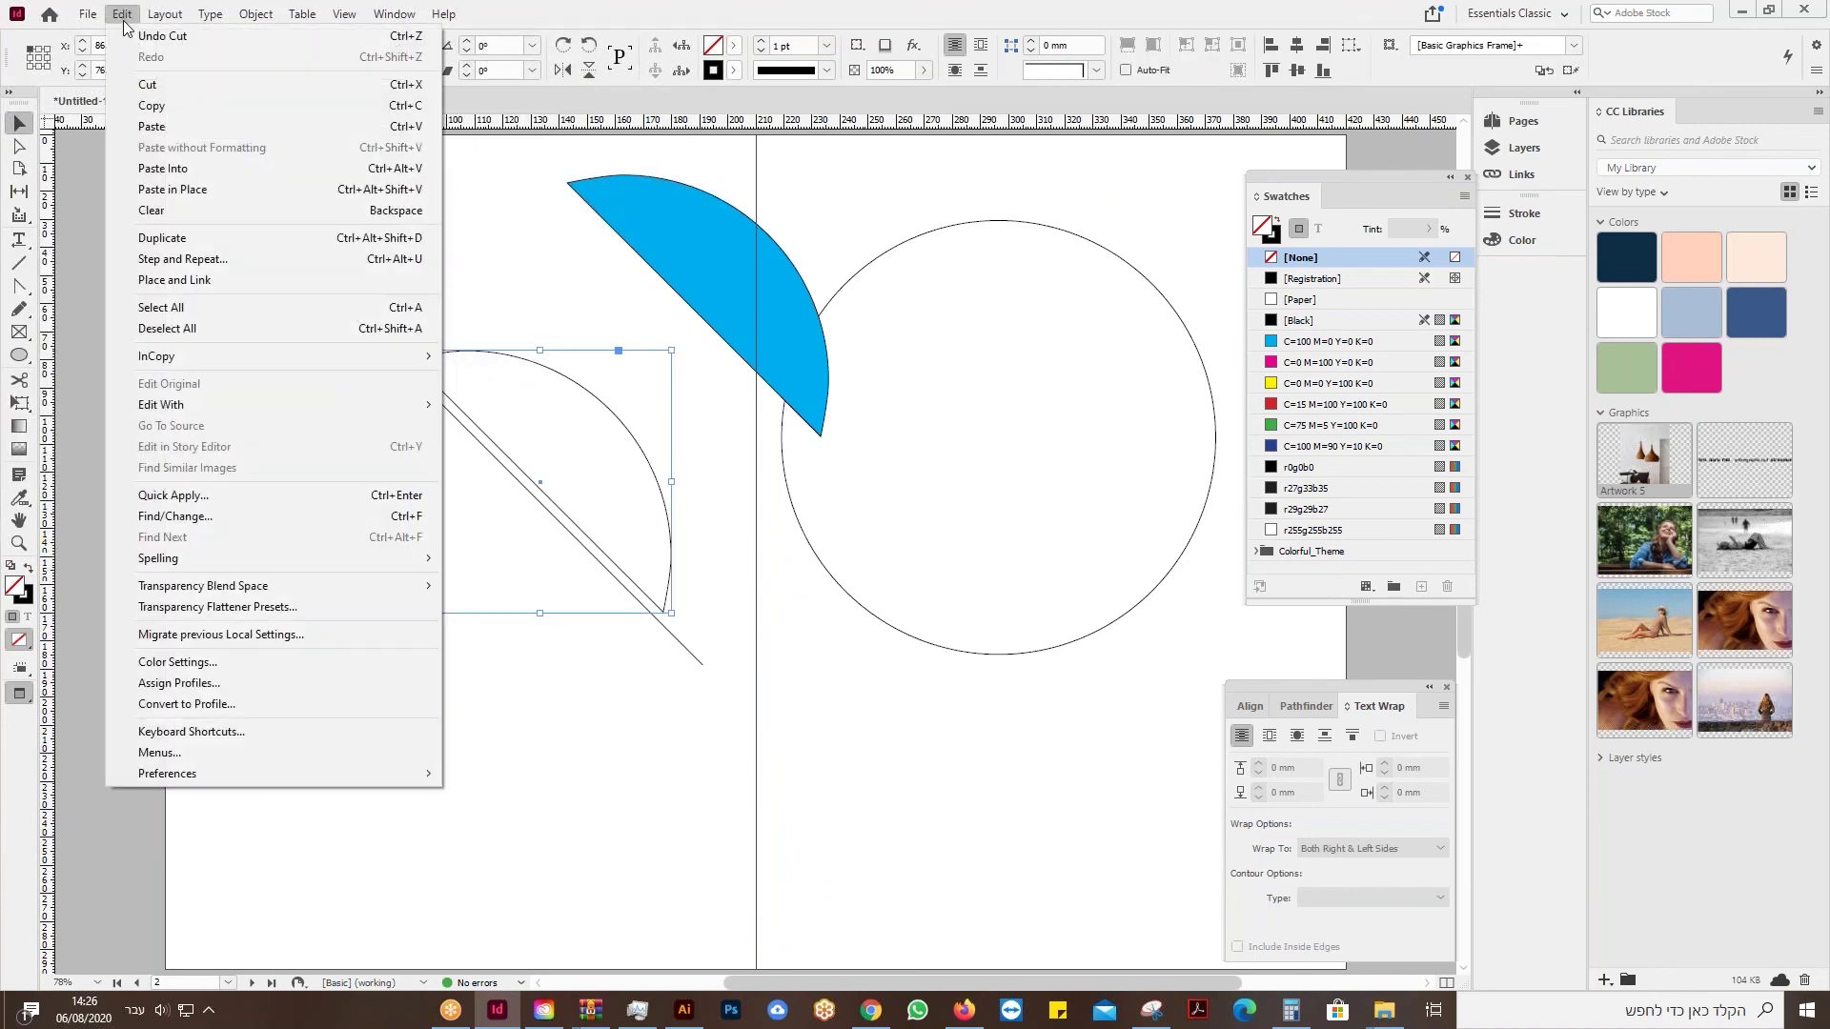
click(169, 169)
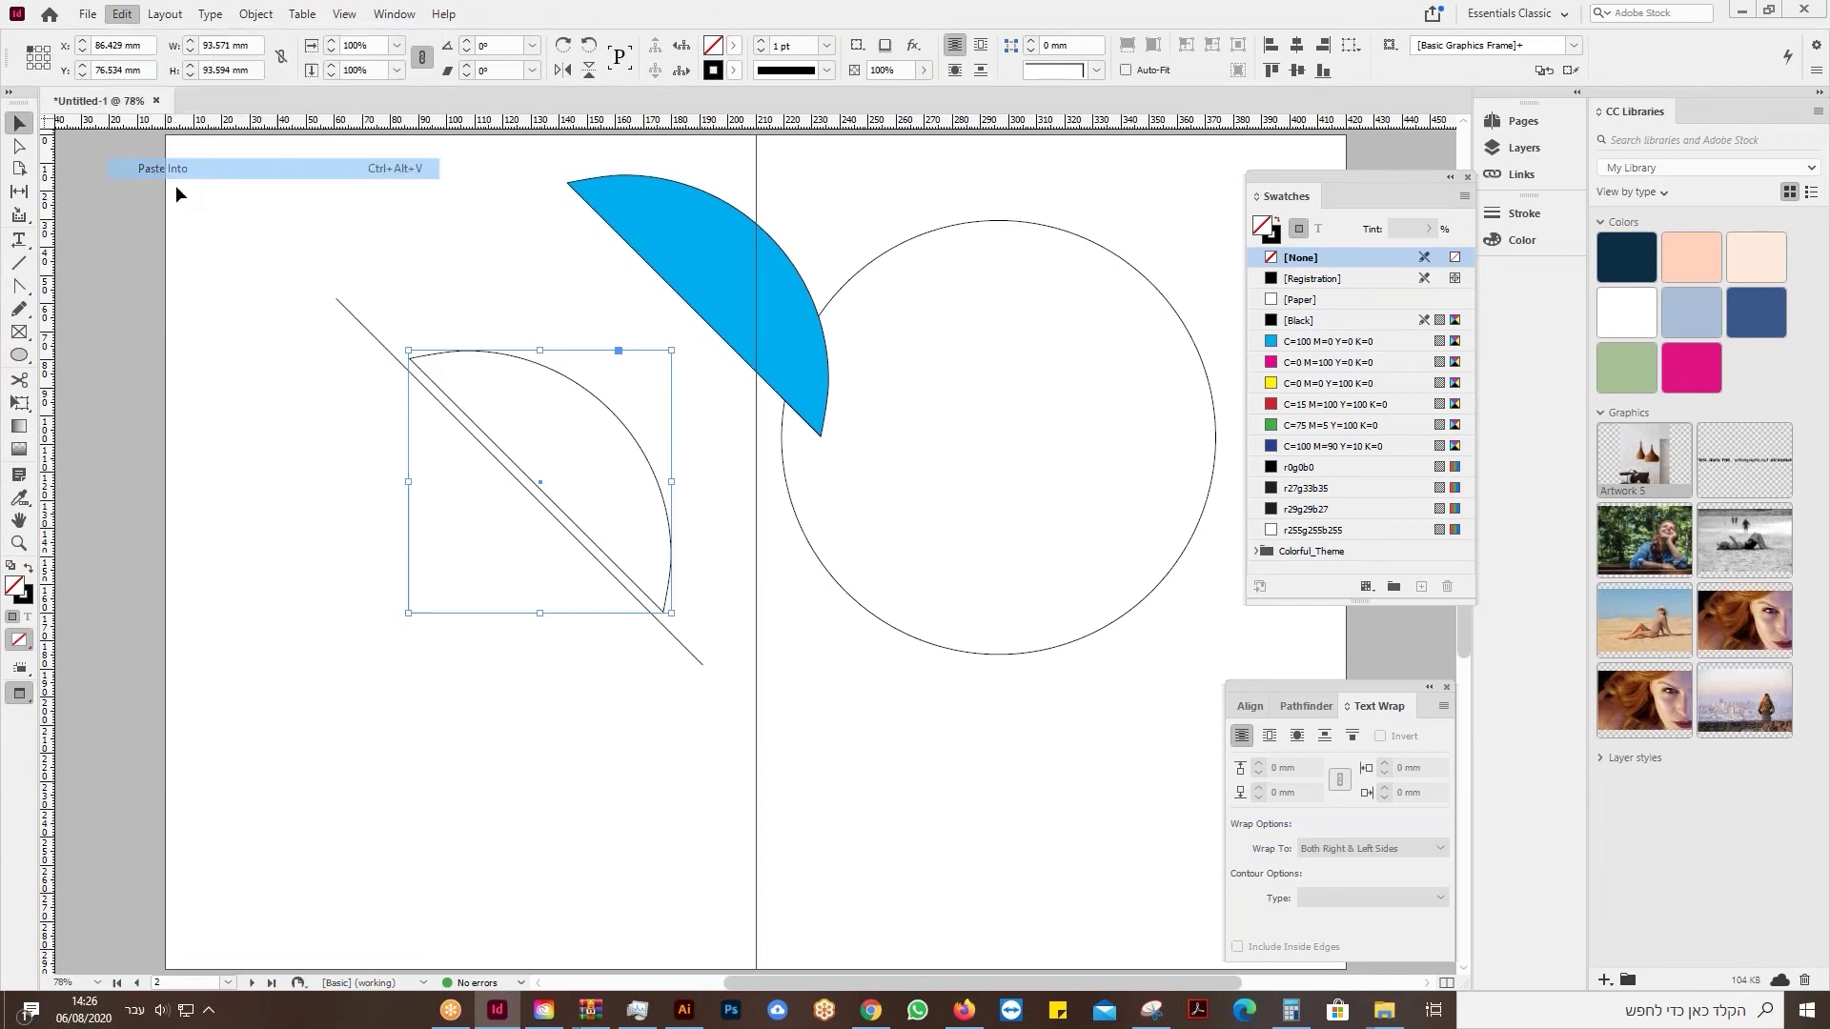
click(332, 552)
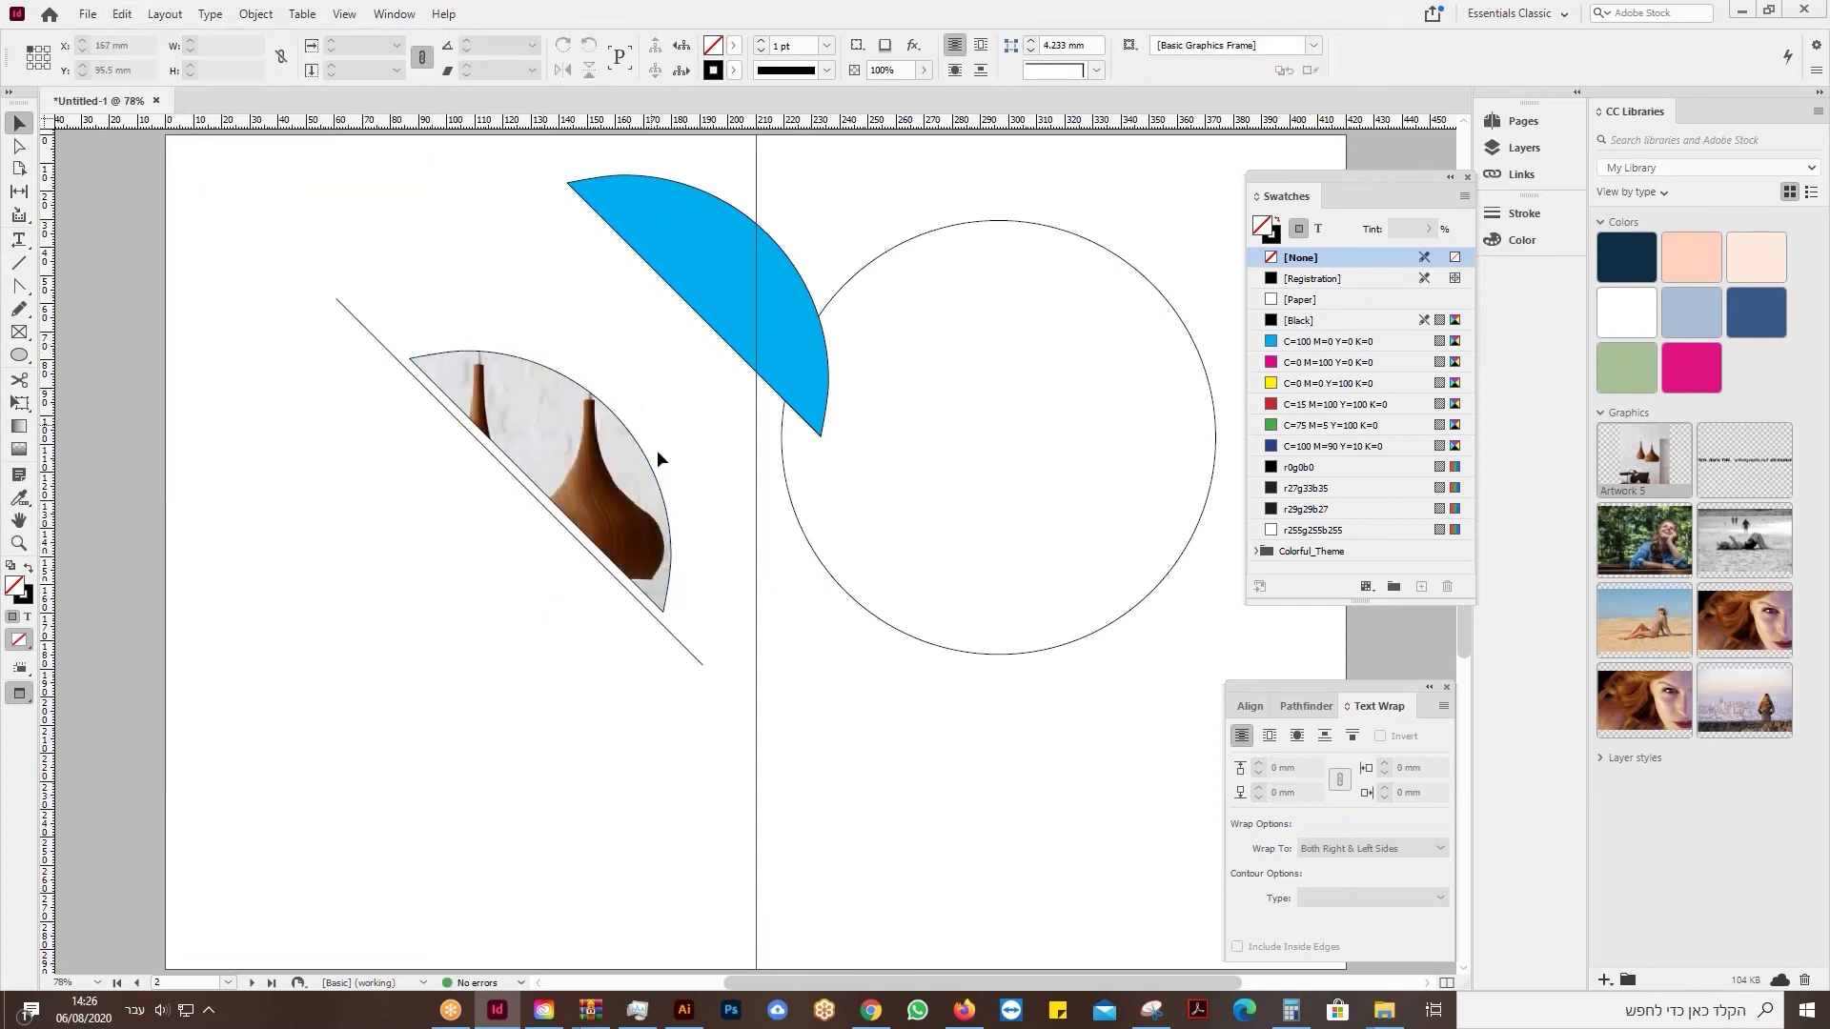
Set the photo-filled segment's stroke to None and deselect it.
click(479, 367)
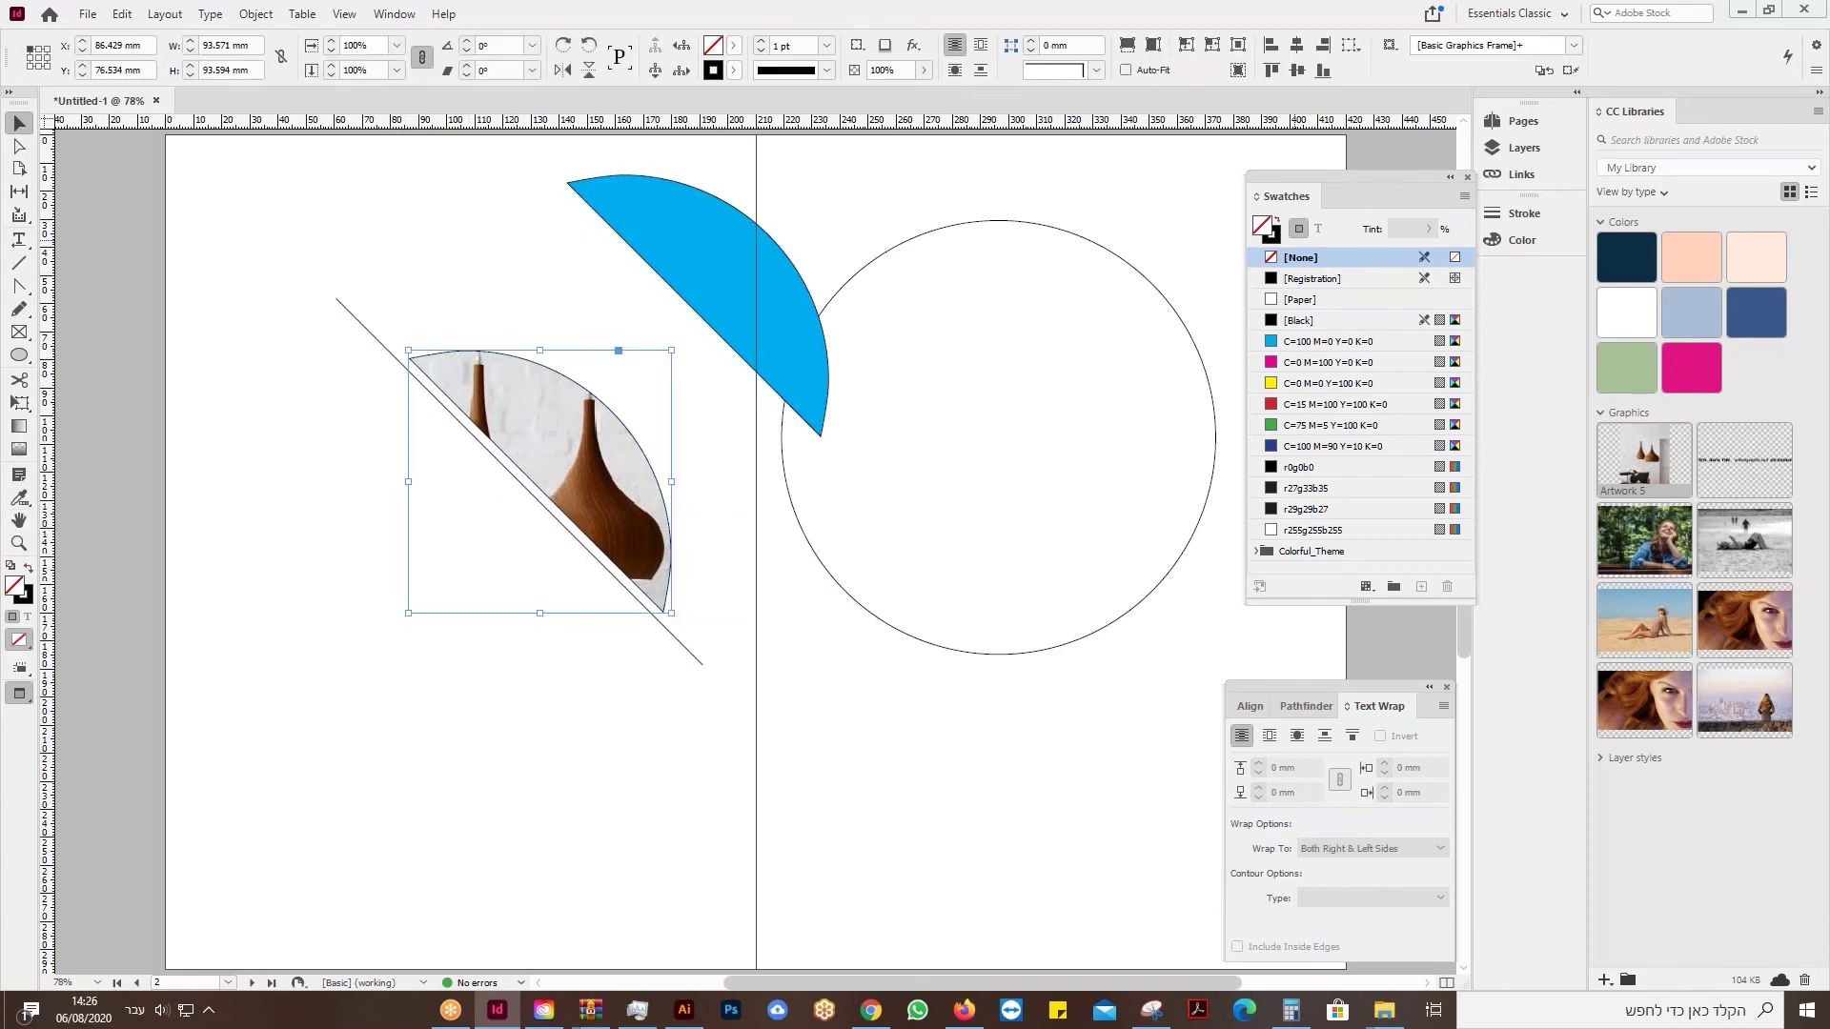
click(1277, 235)
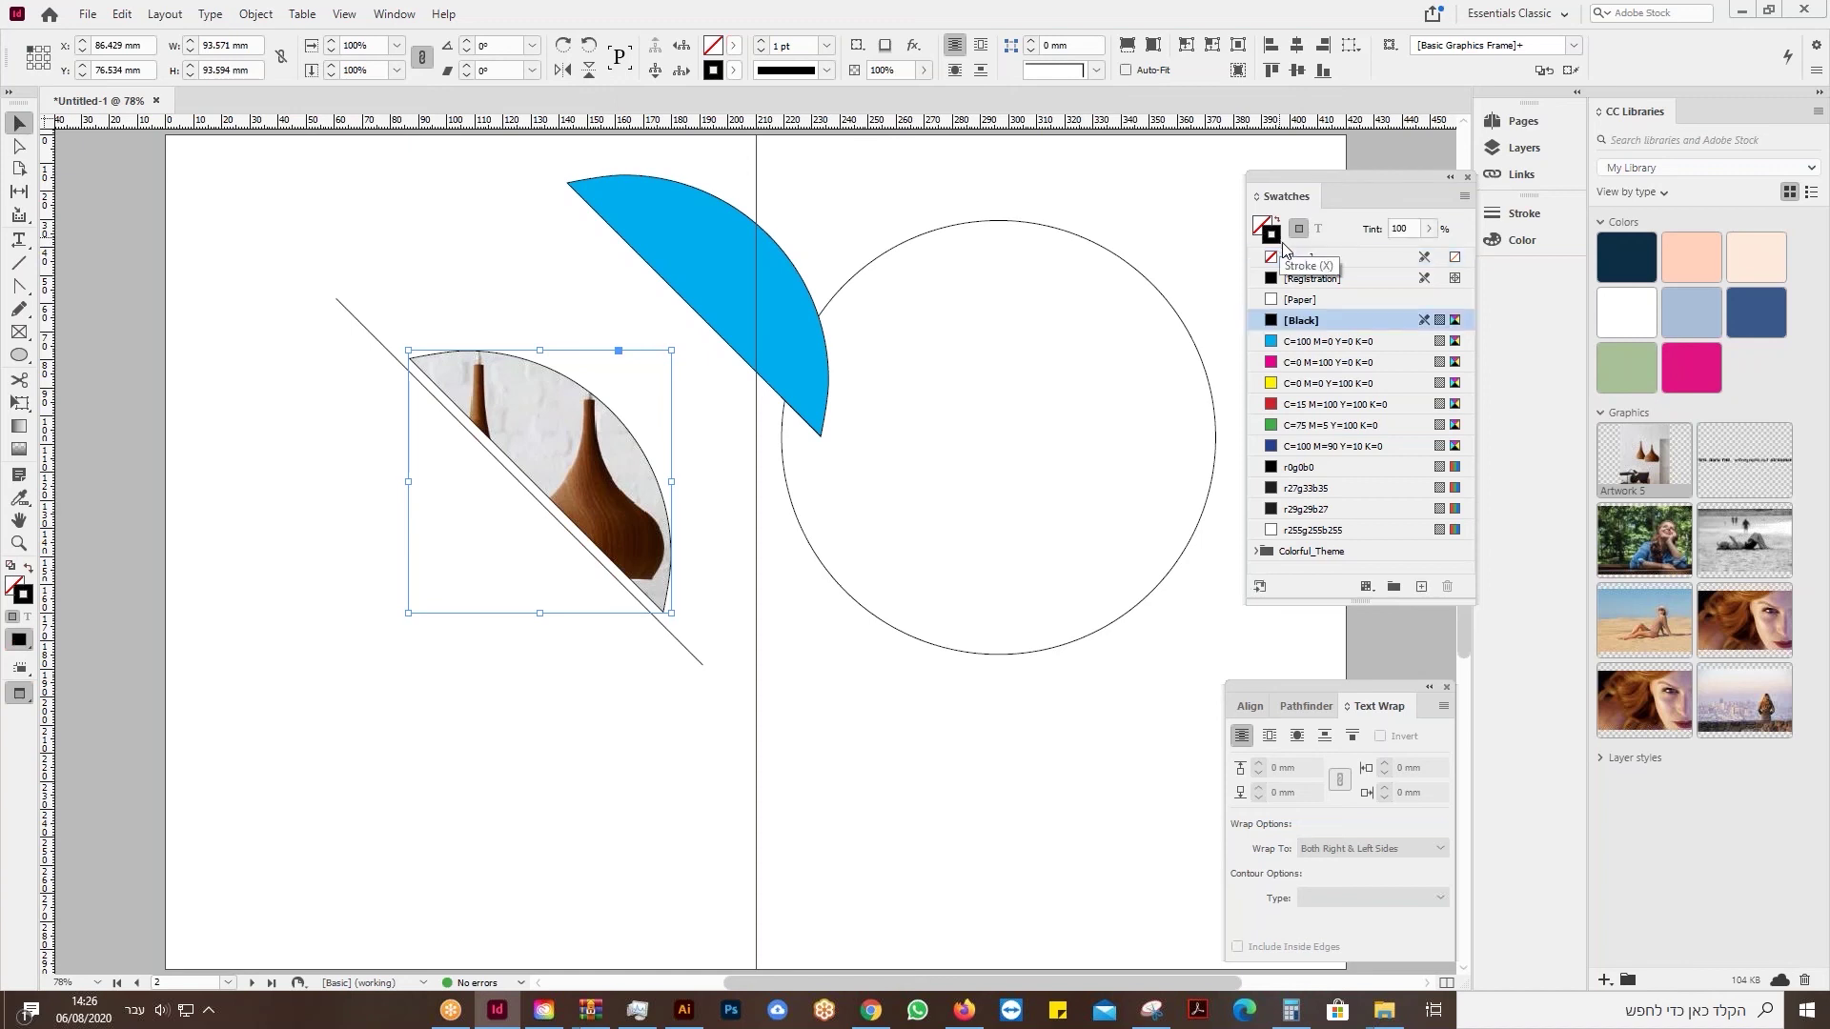
click(1312, 262)
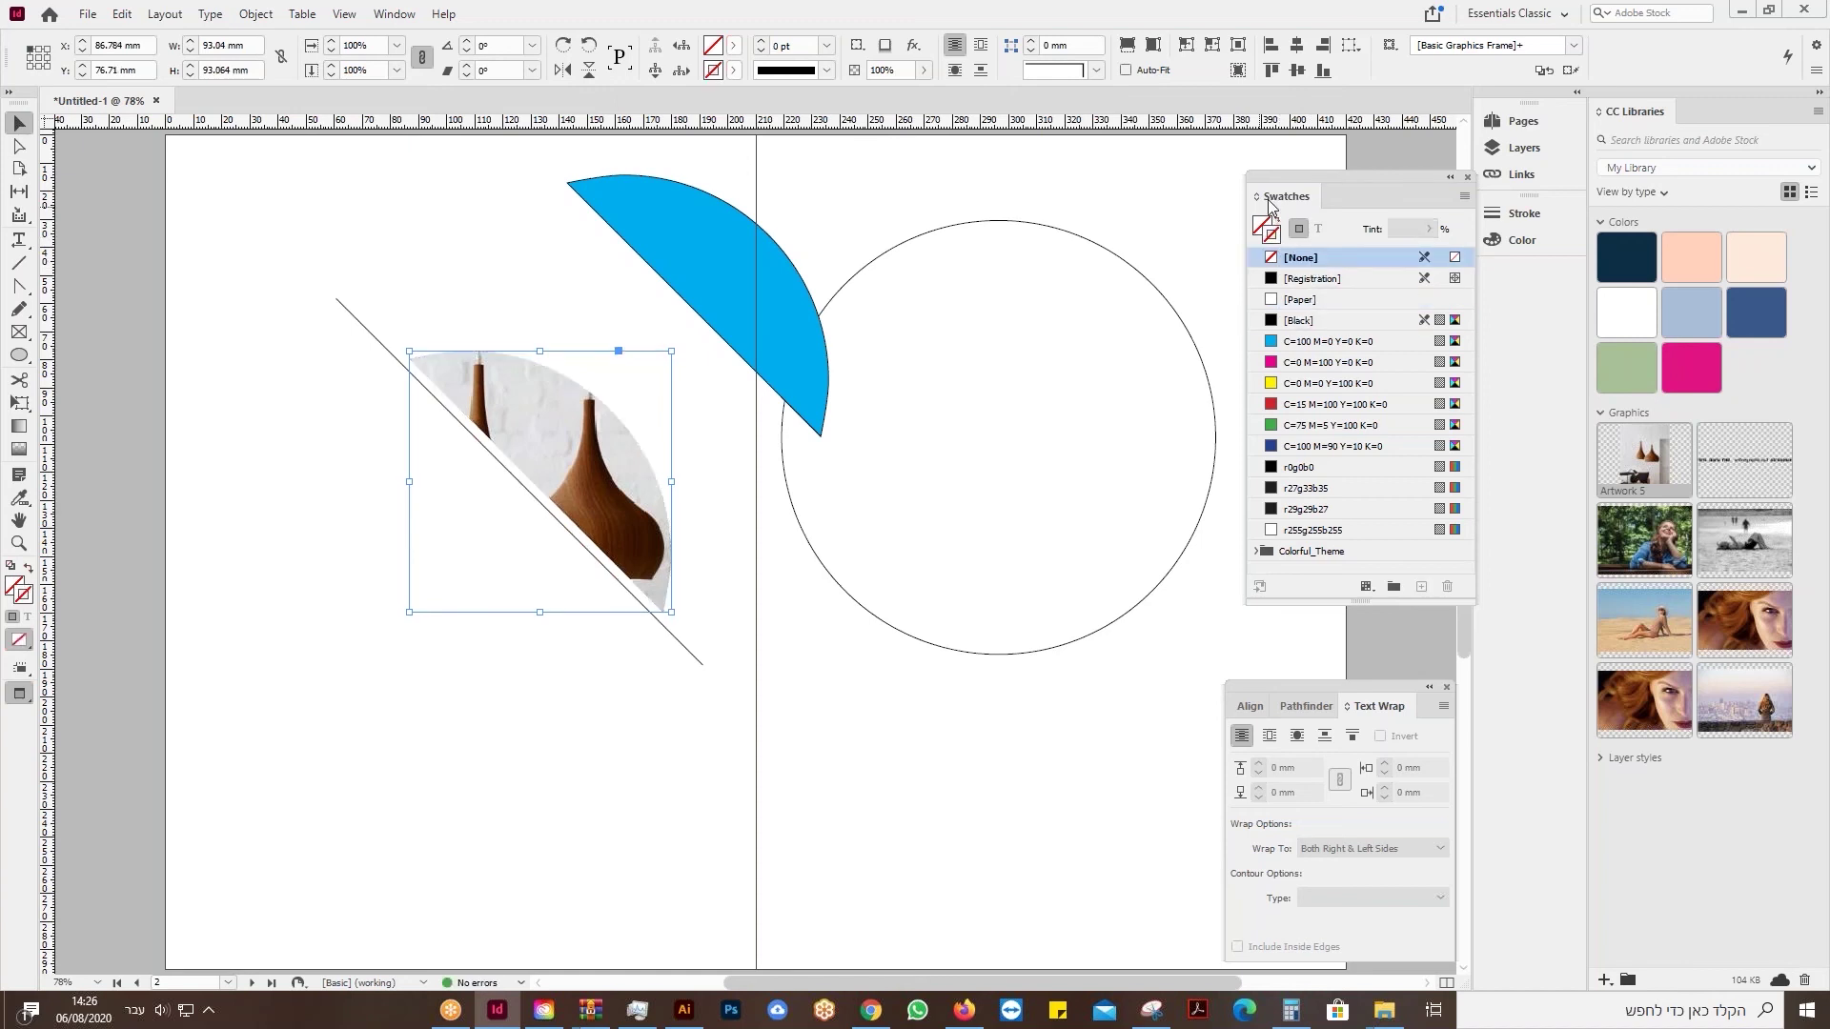
click(393, 14)
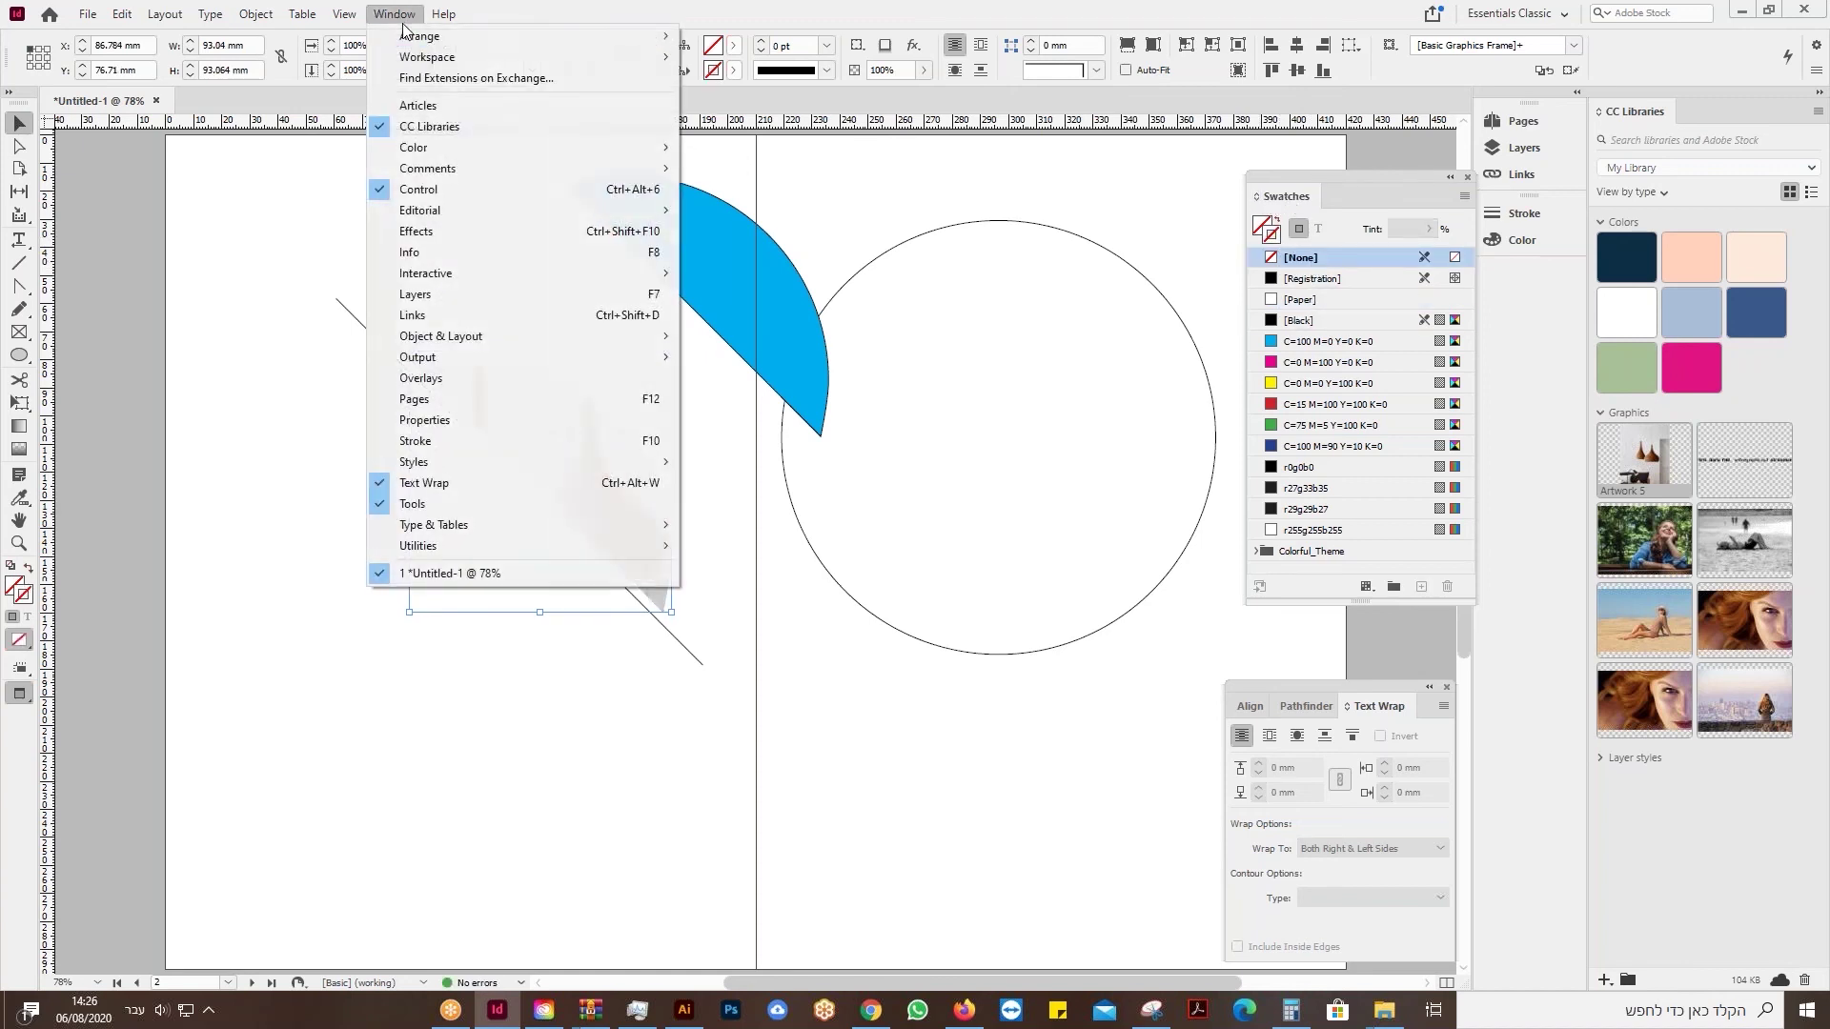
mouse_move(664, 162)
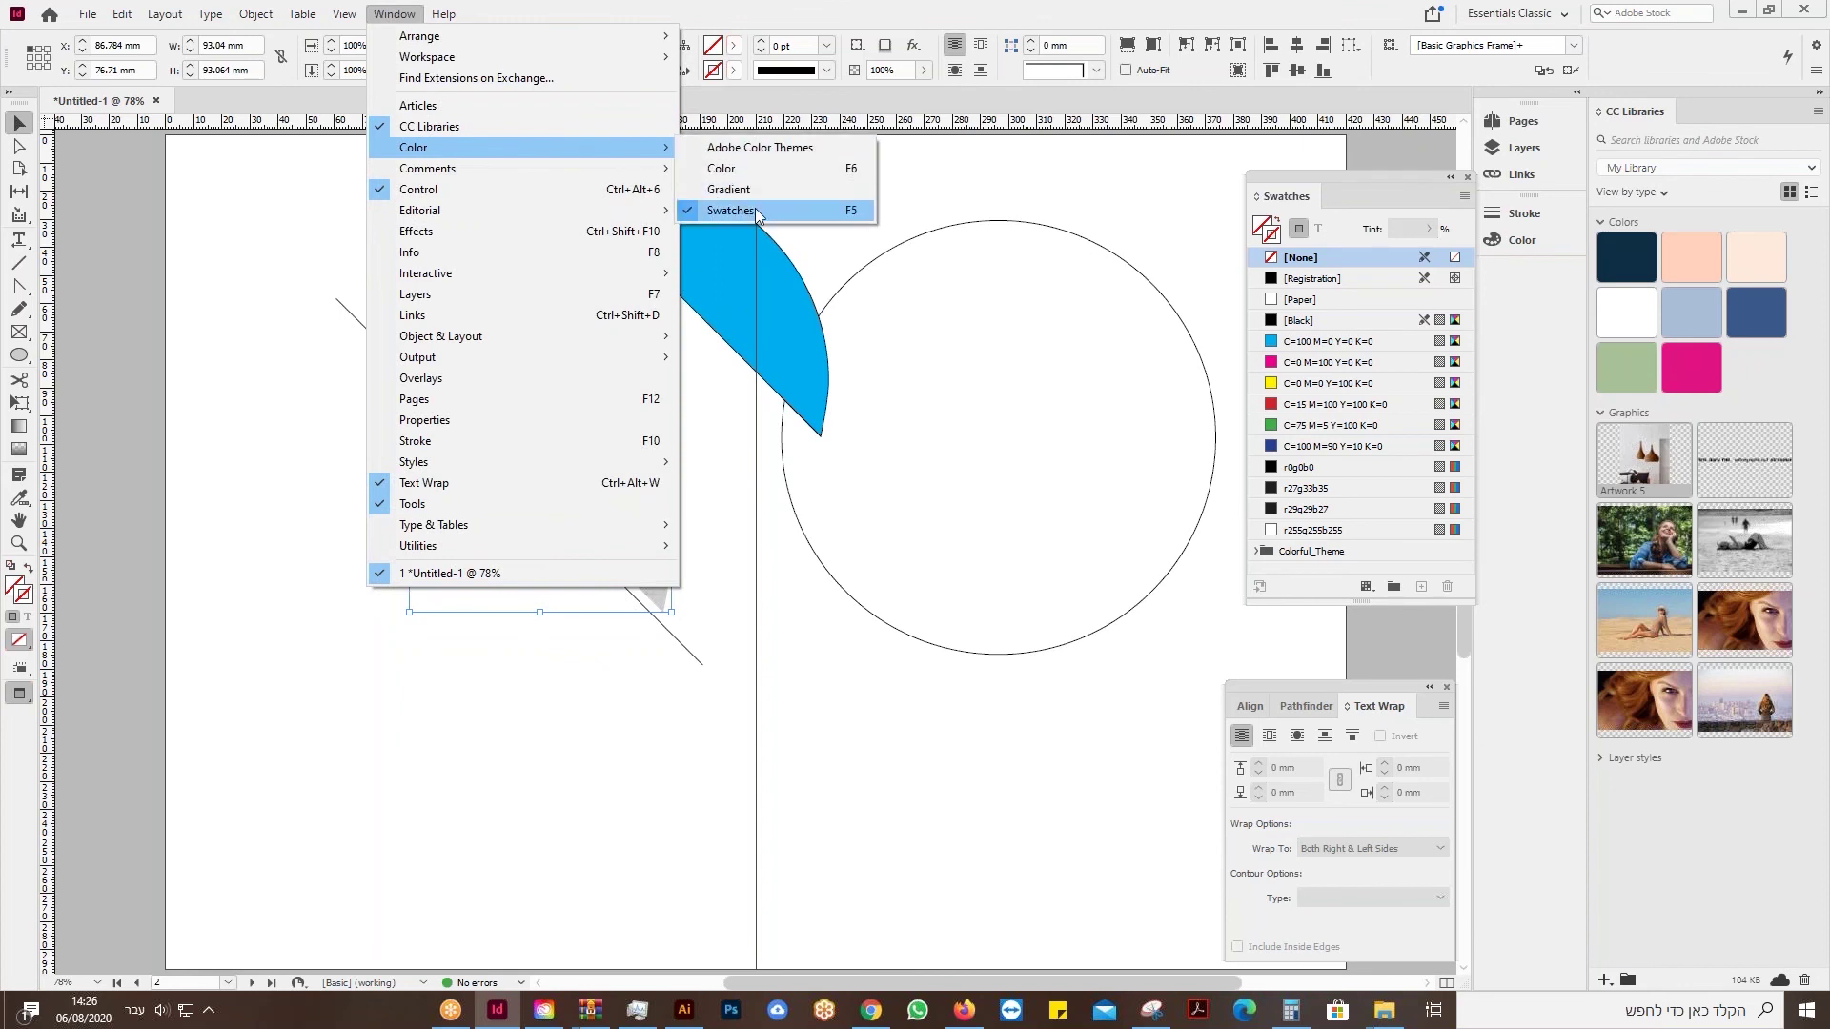
click(774, 812)
click(741, 787)
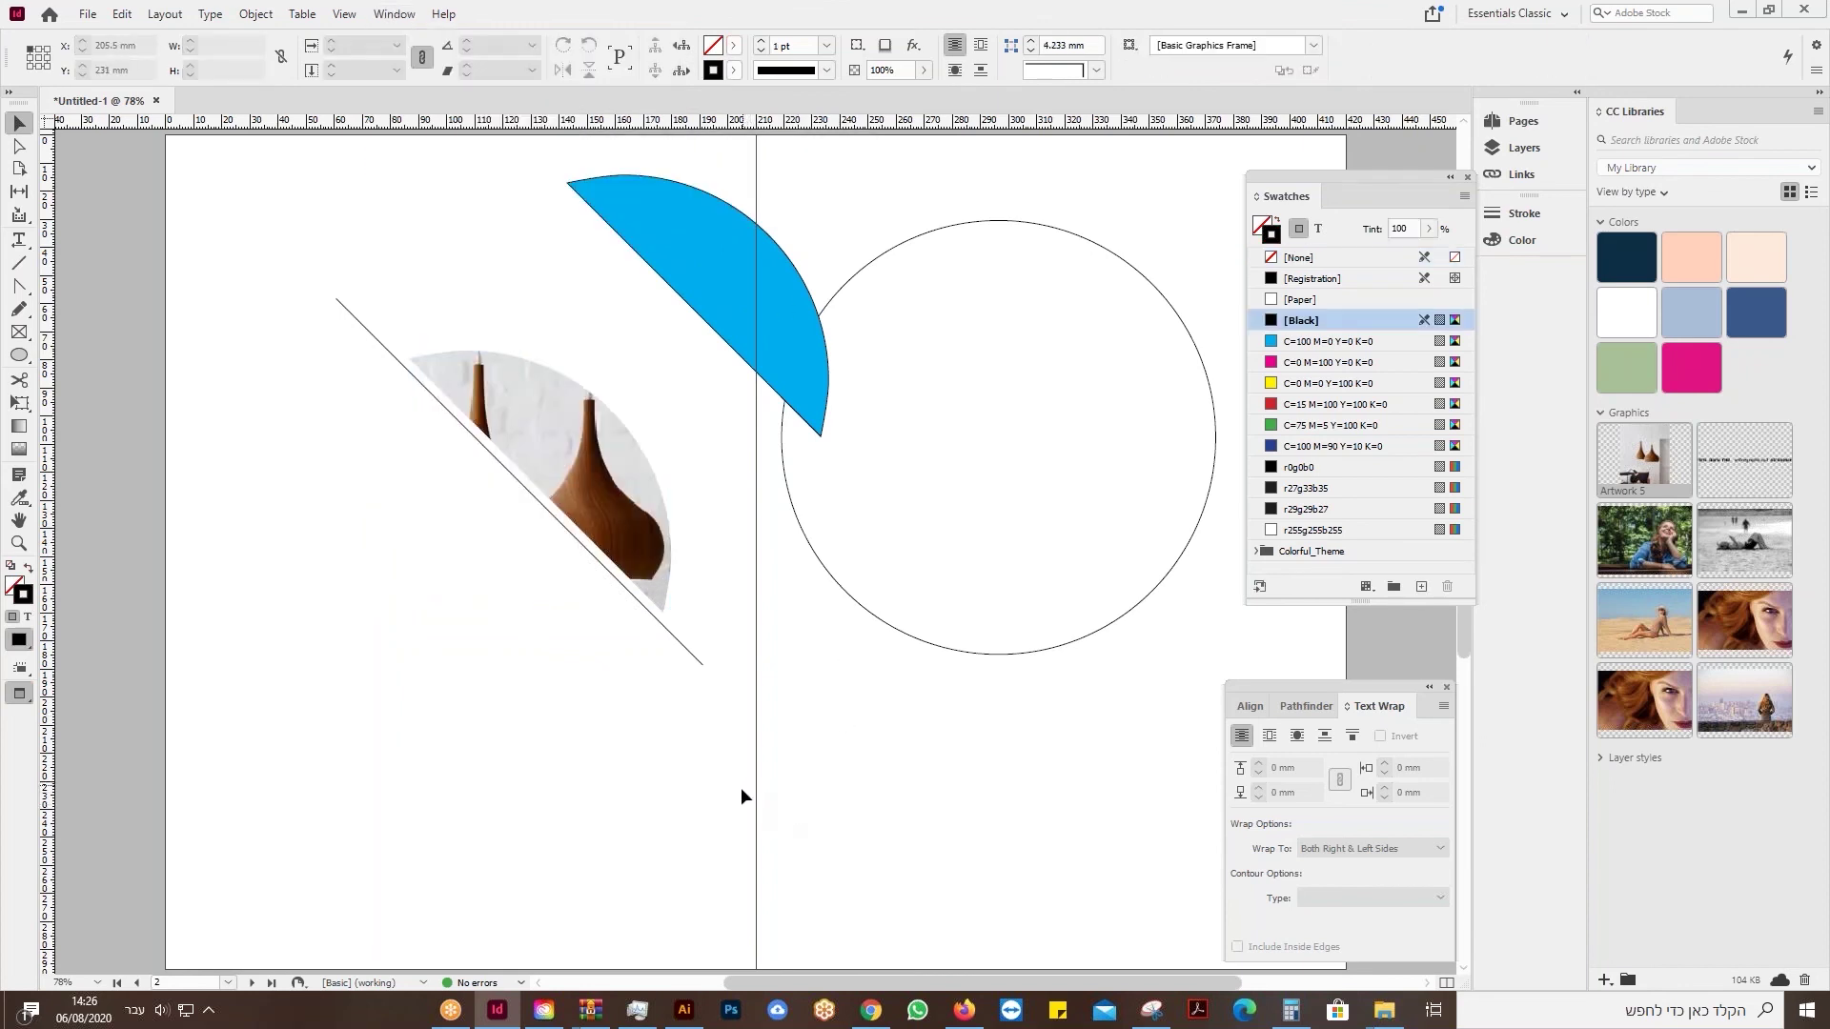
Set the blue segment's stroke to None and lay the segment directly over the lamp-photo segment.
click(724, 261)
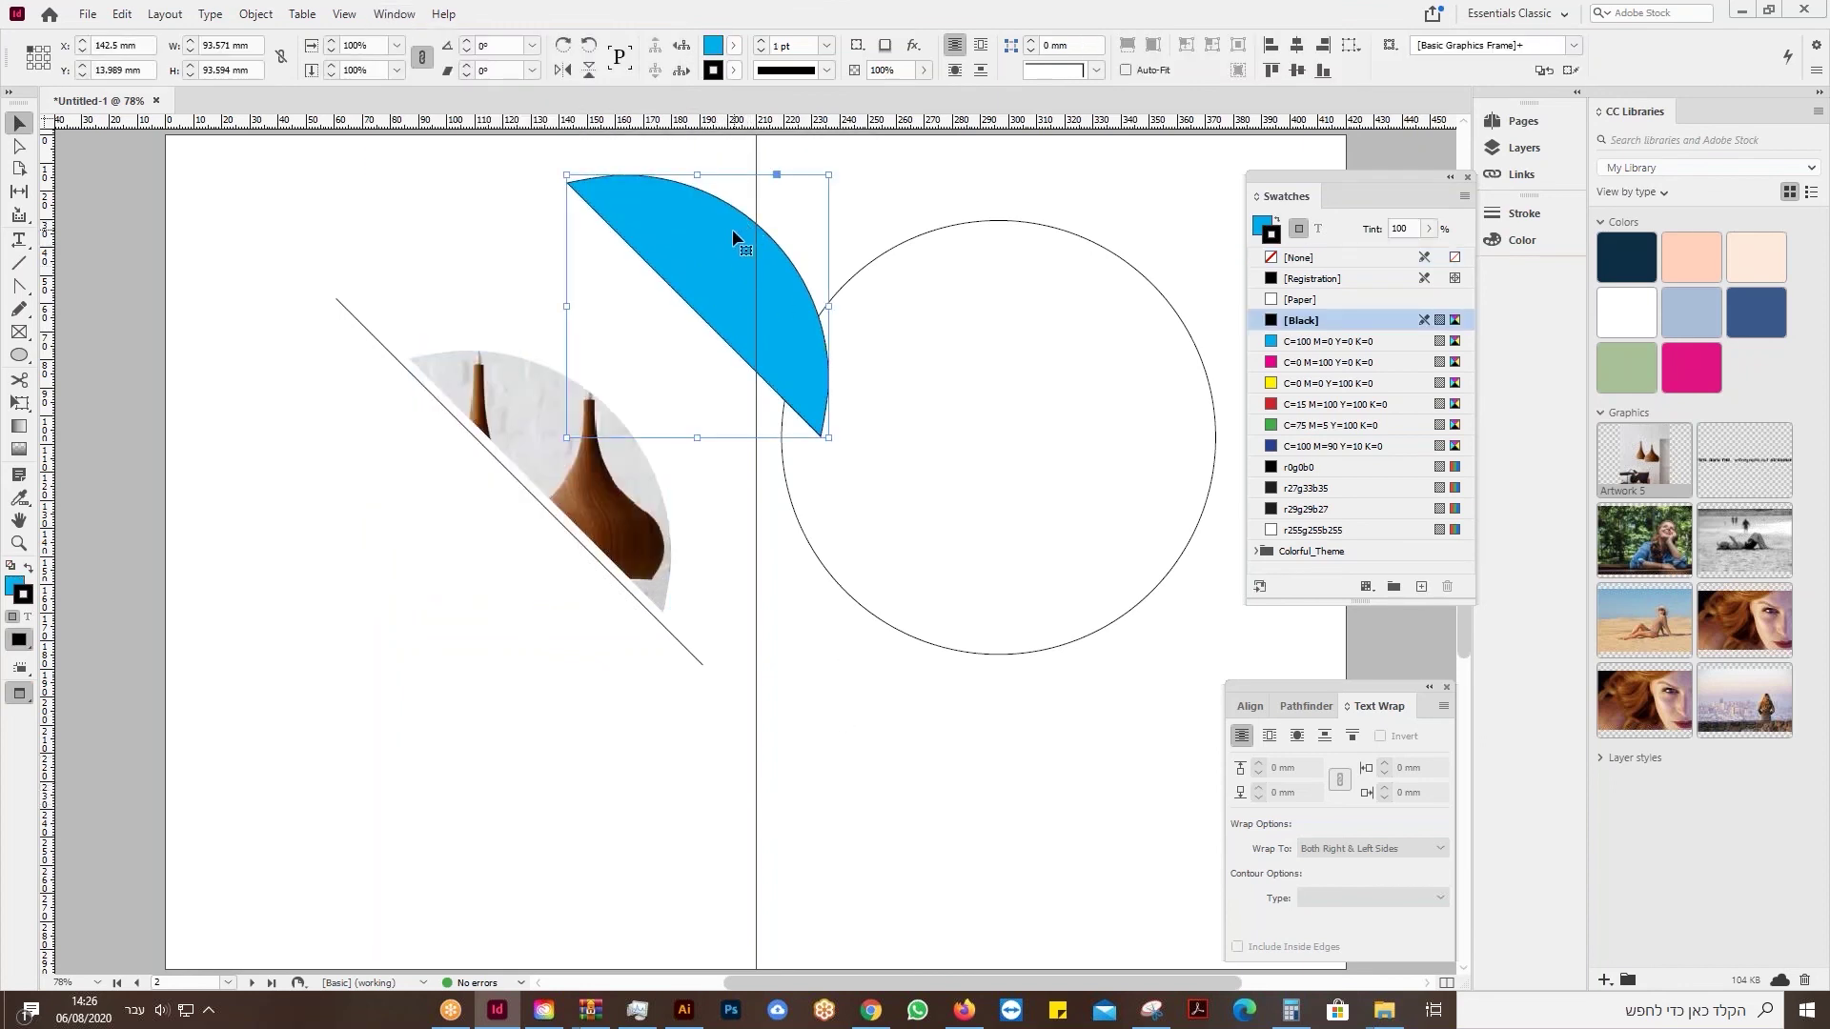
drag(732, 236, 717, 251)
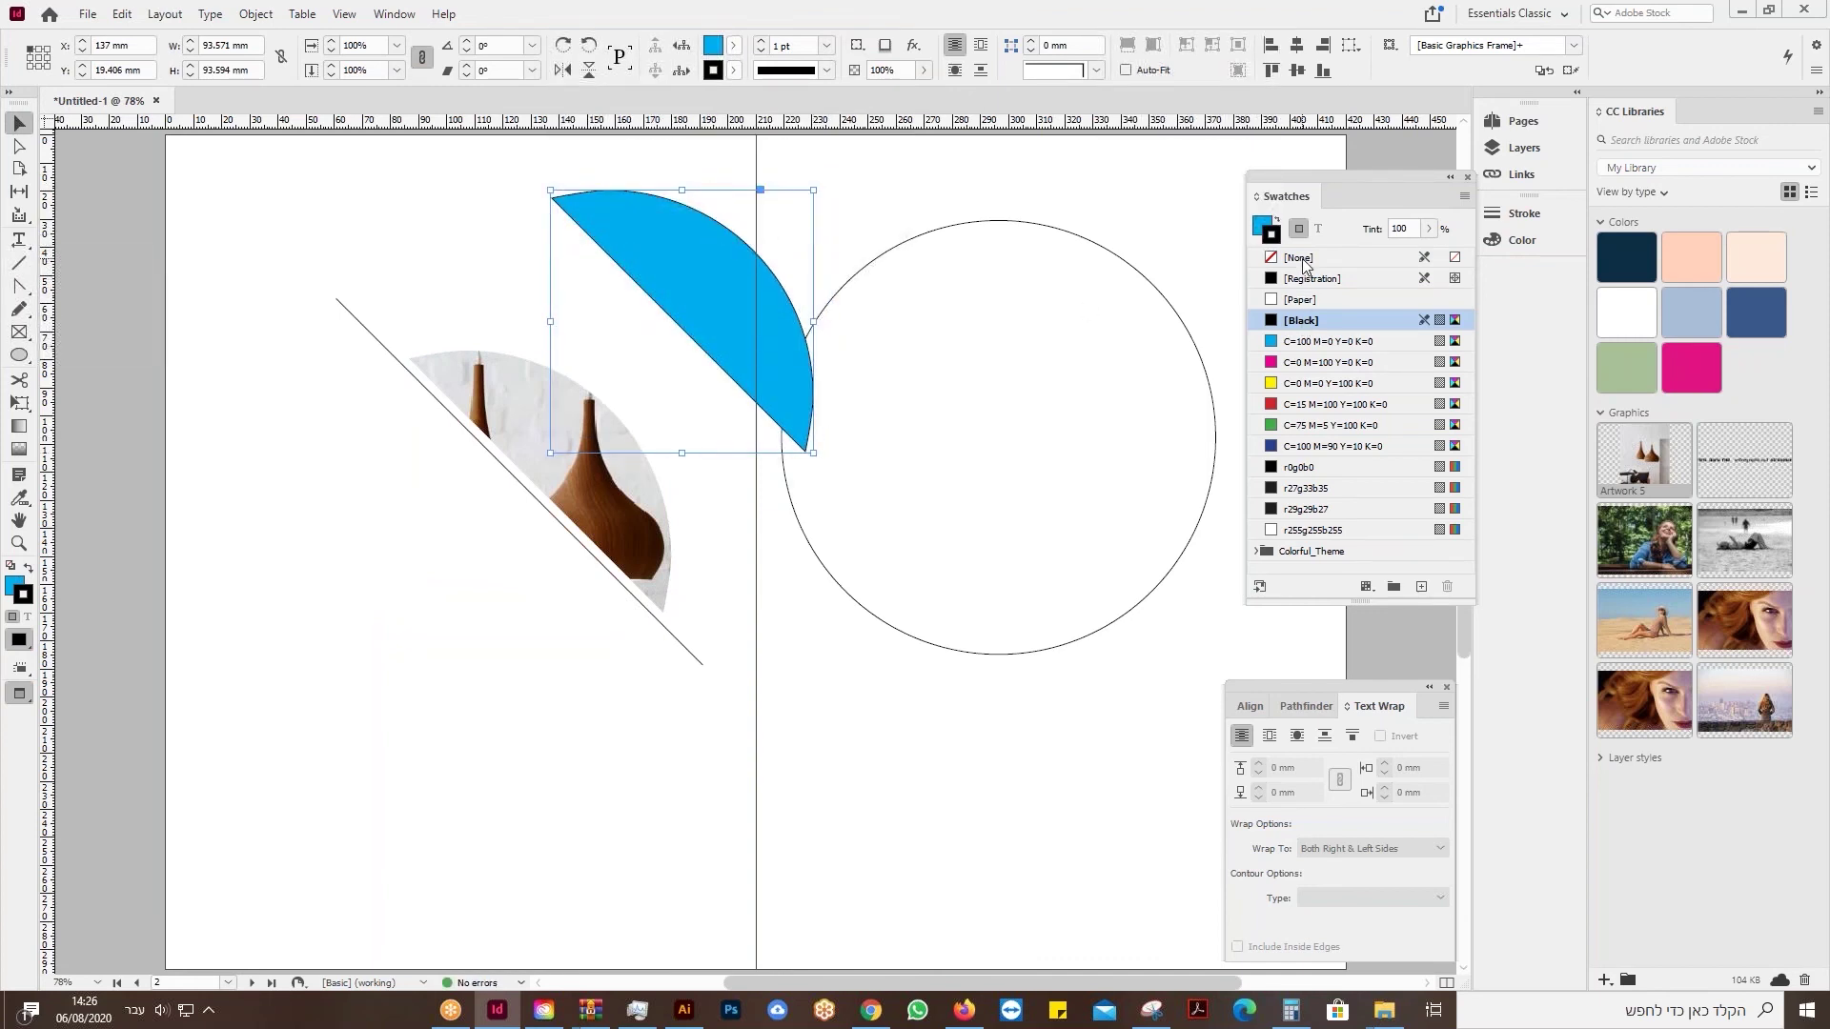
click(1302, 258)
drag(727, 296, 586, 462)
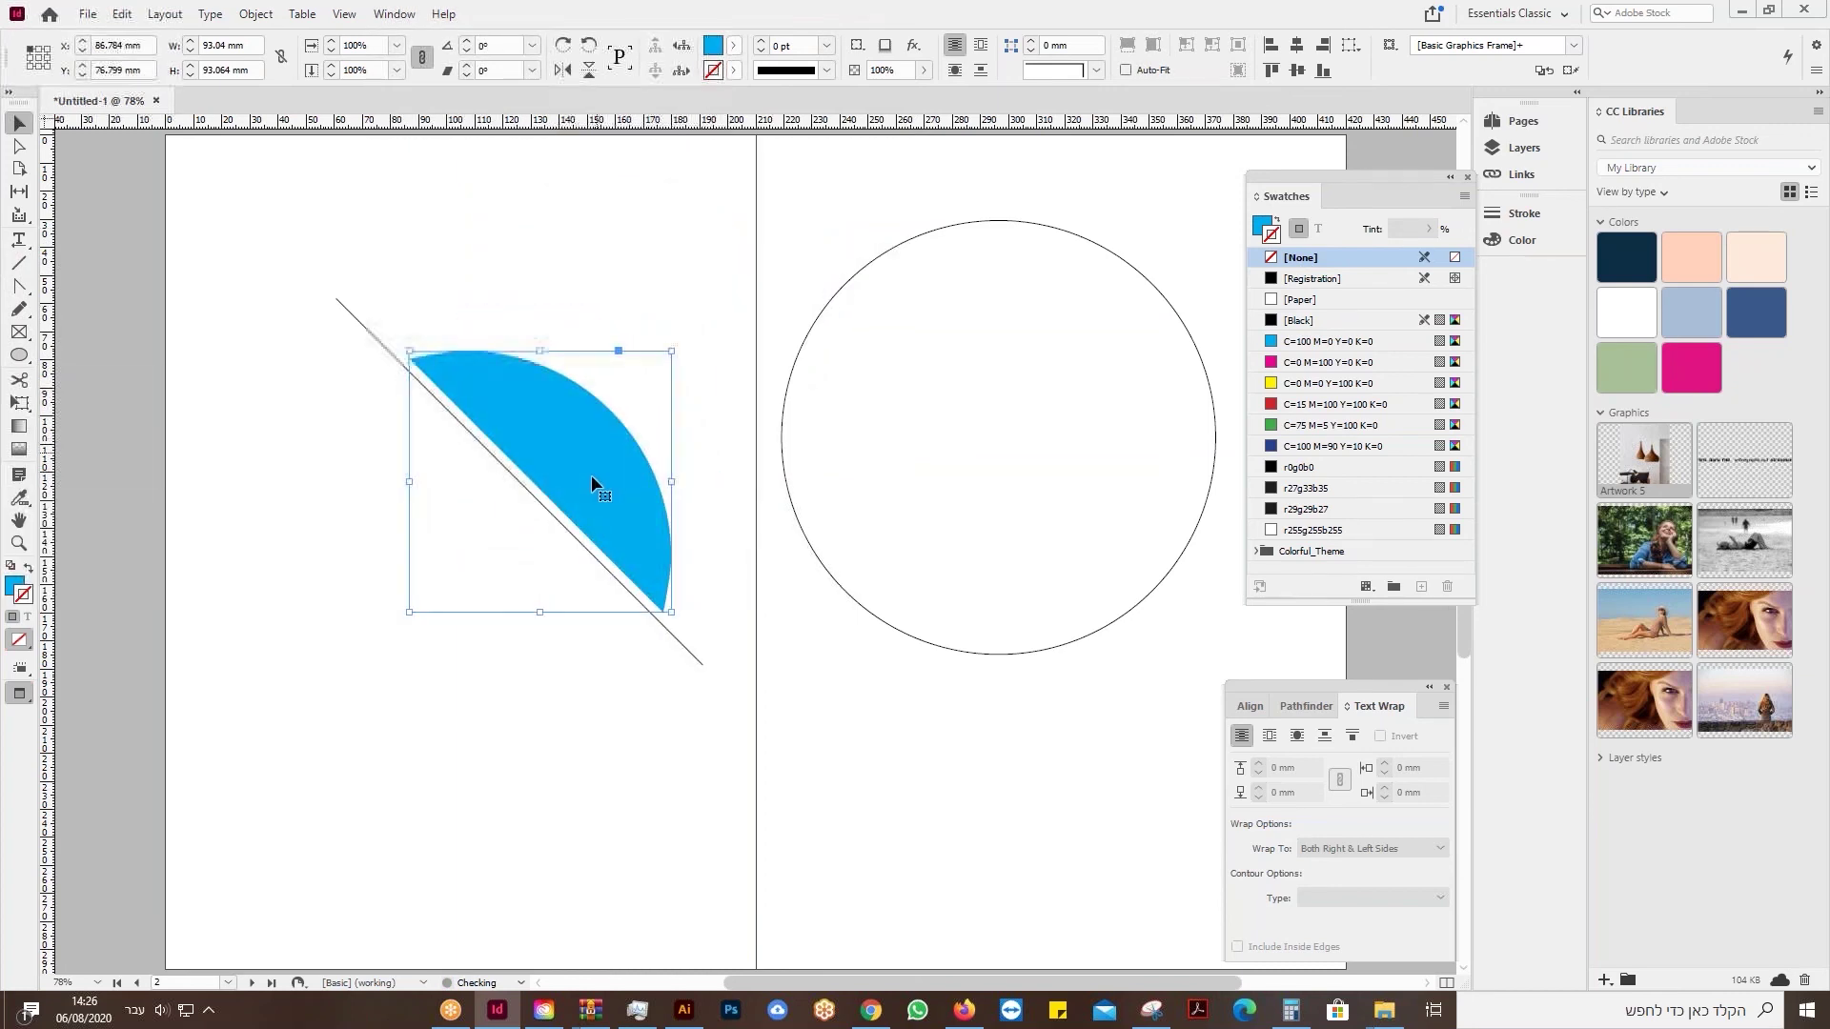
Open the Transparency effects for the blue segment and move the dialog clear of the artwork.
key(z)
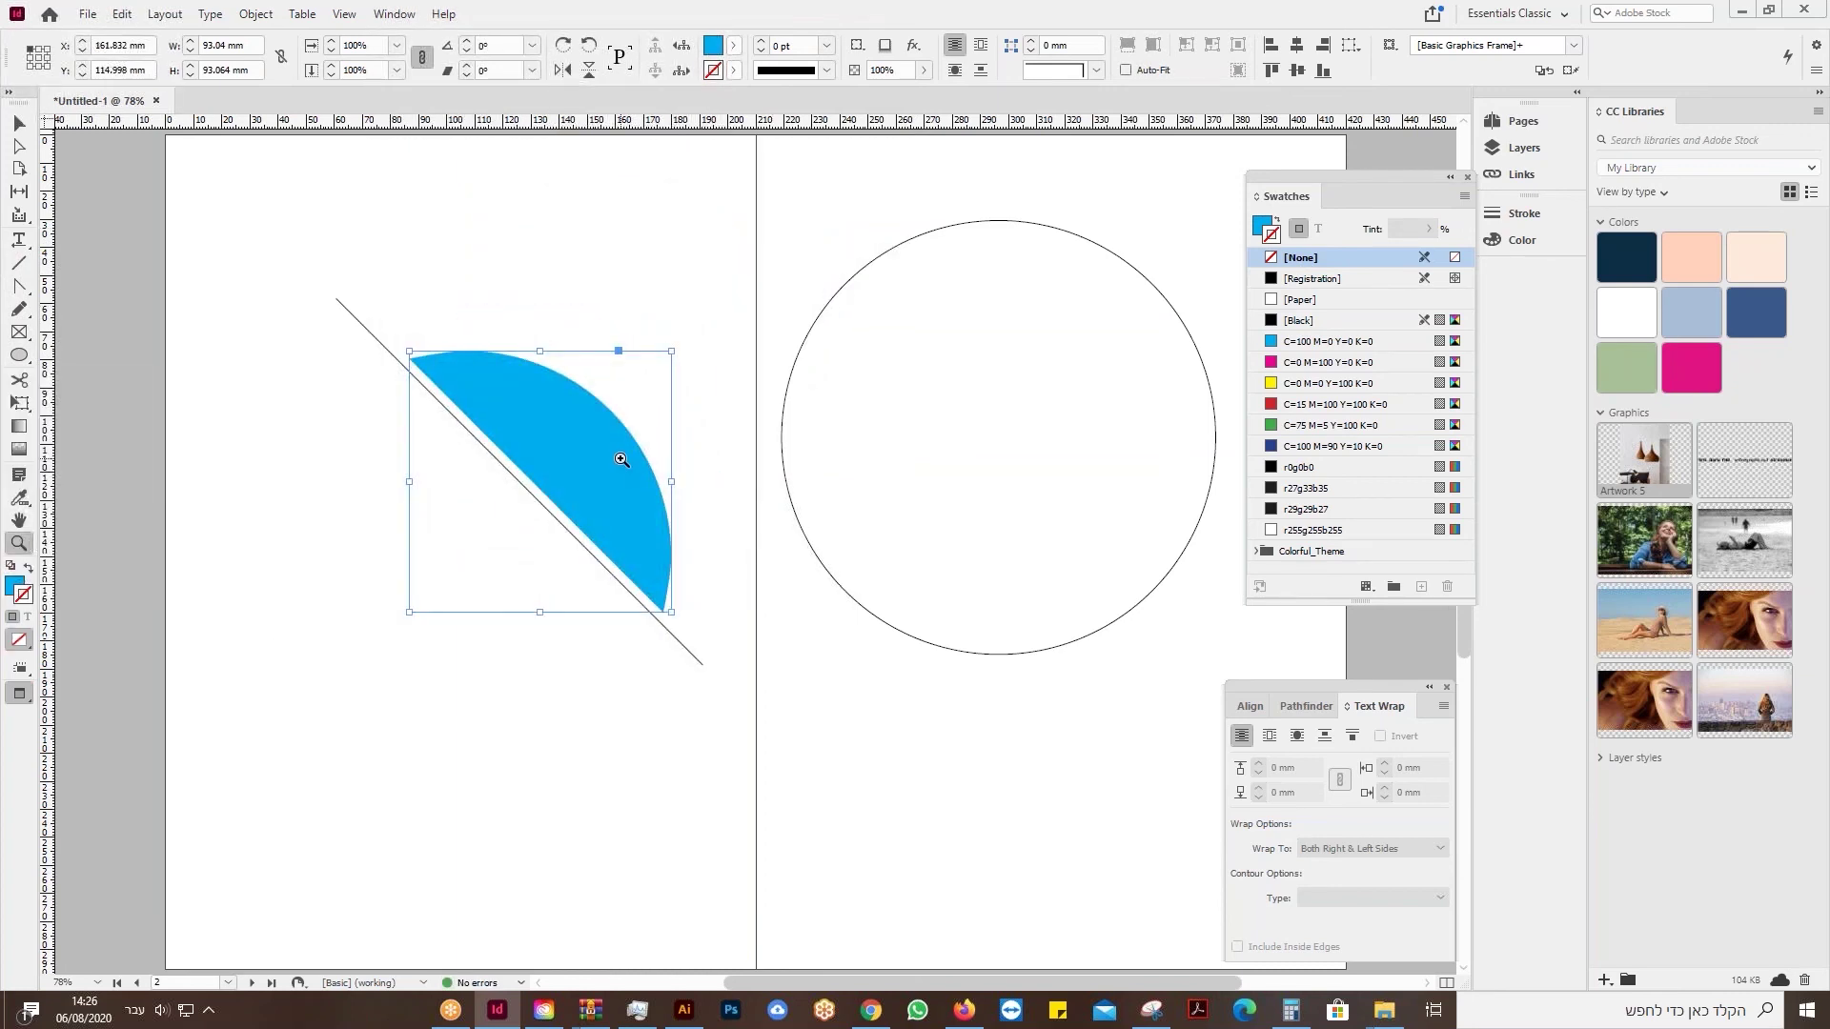
click(620, 459)
click(691, 540)
click(16, 585)
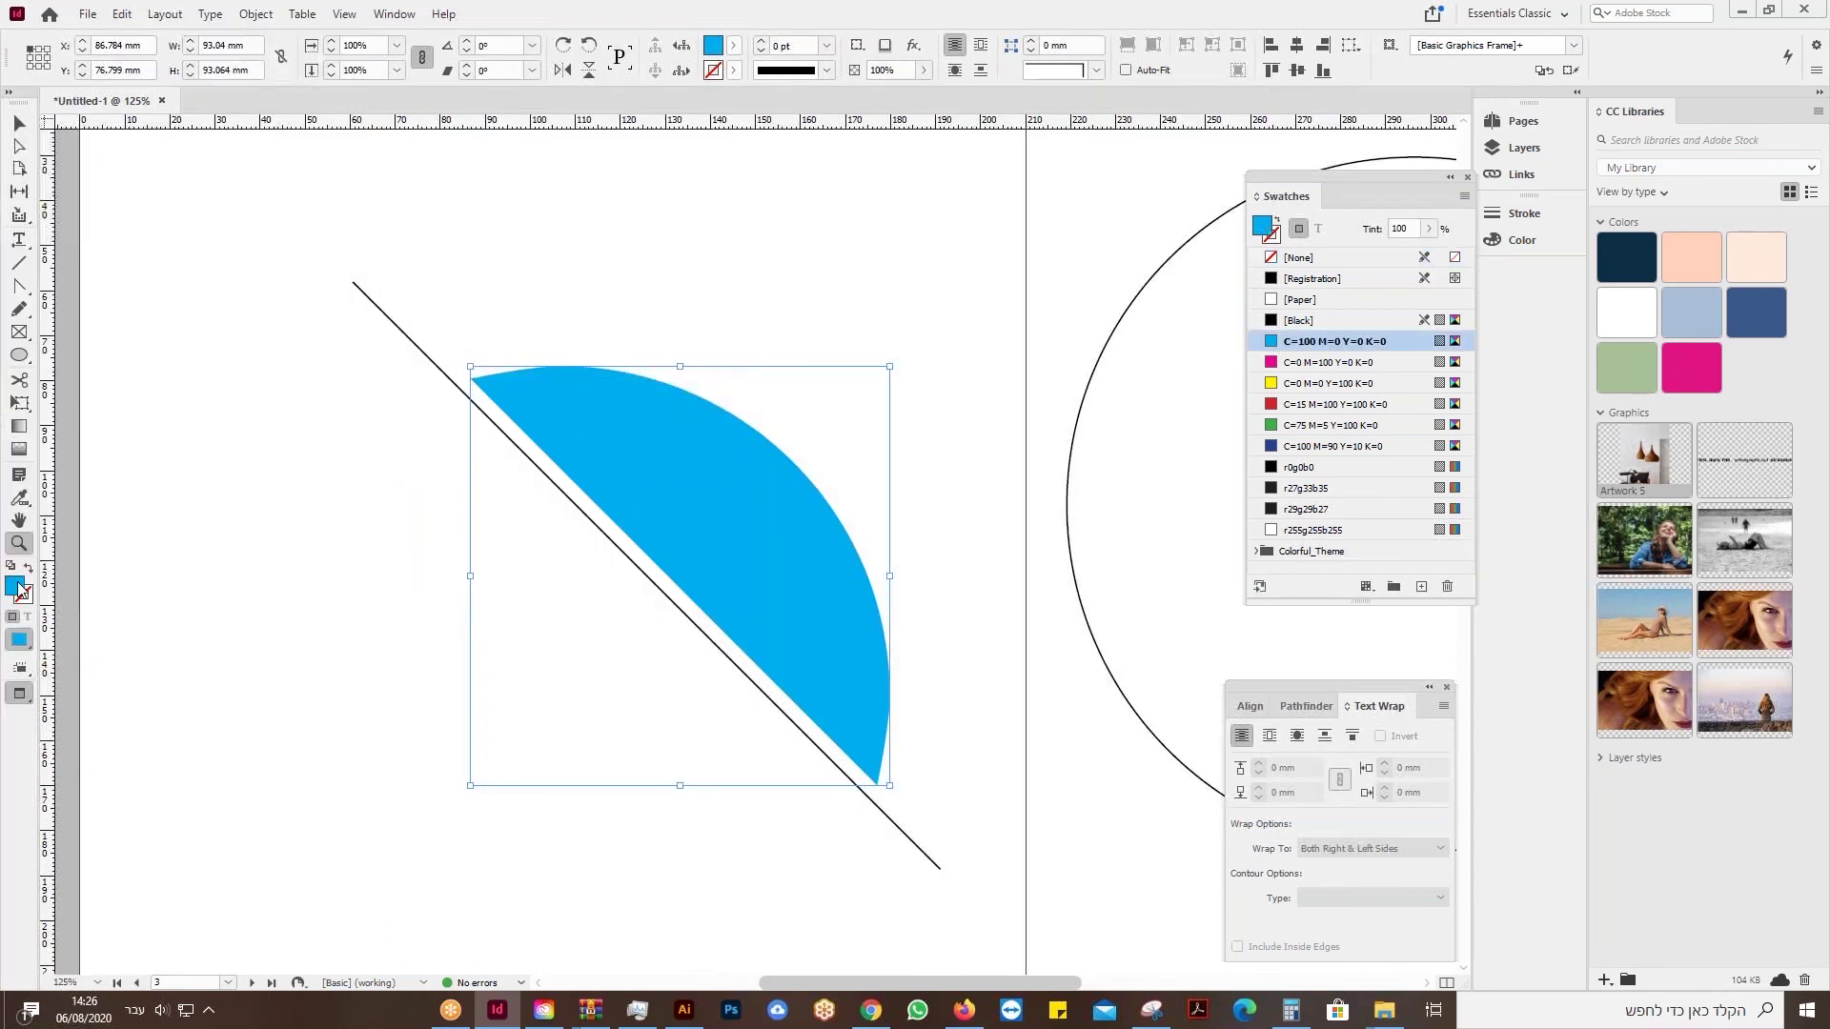
click(17, 124)
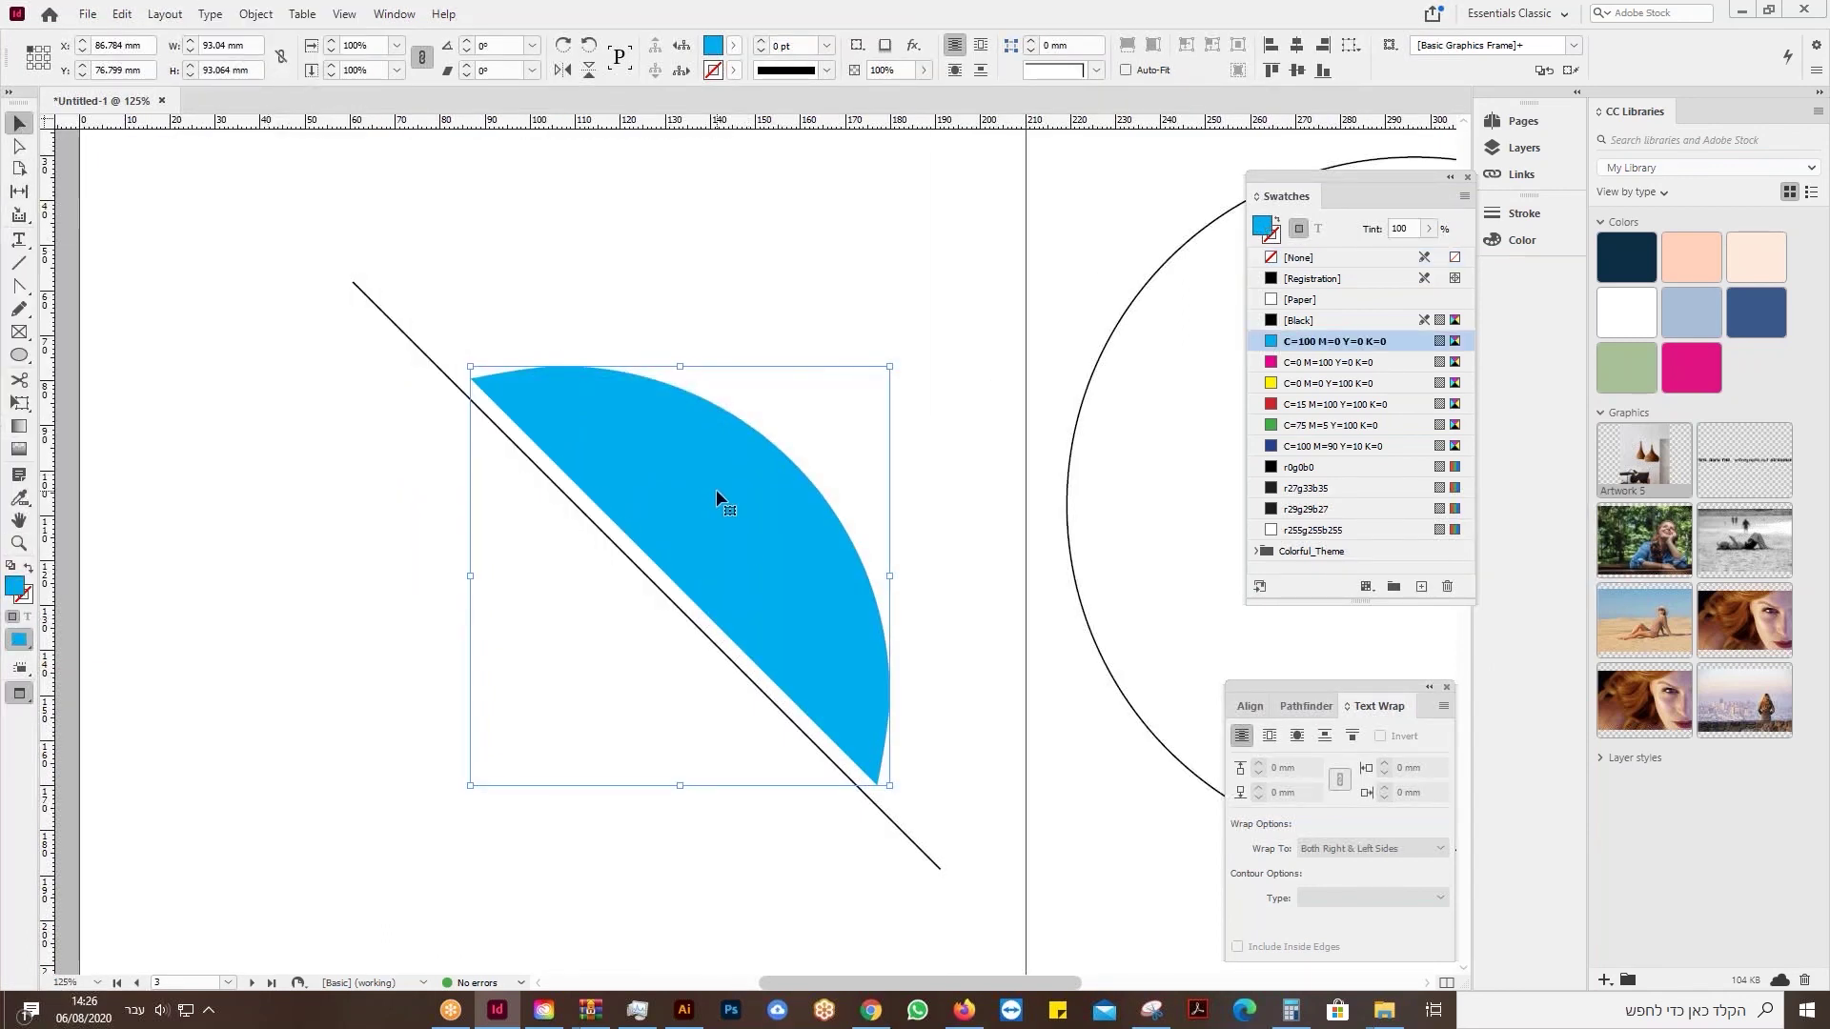
click(255, 14)
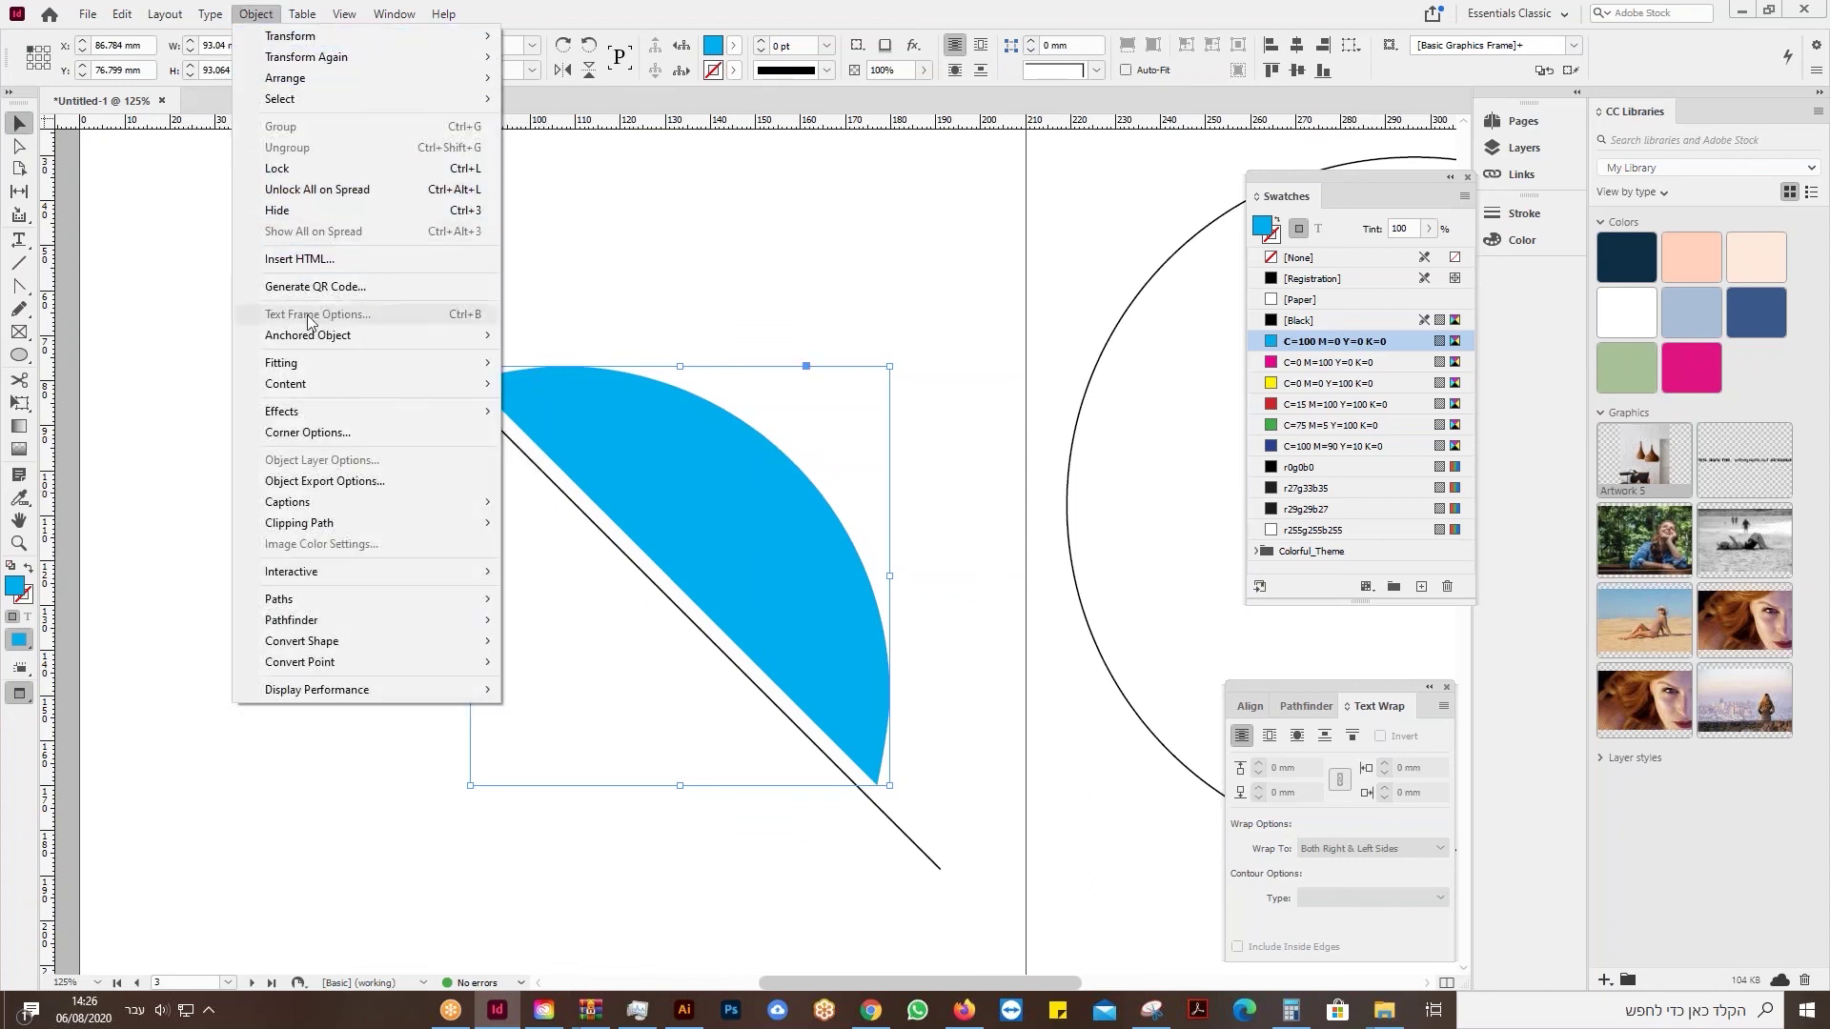
mouse_move(300, 410)
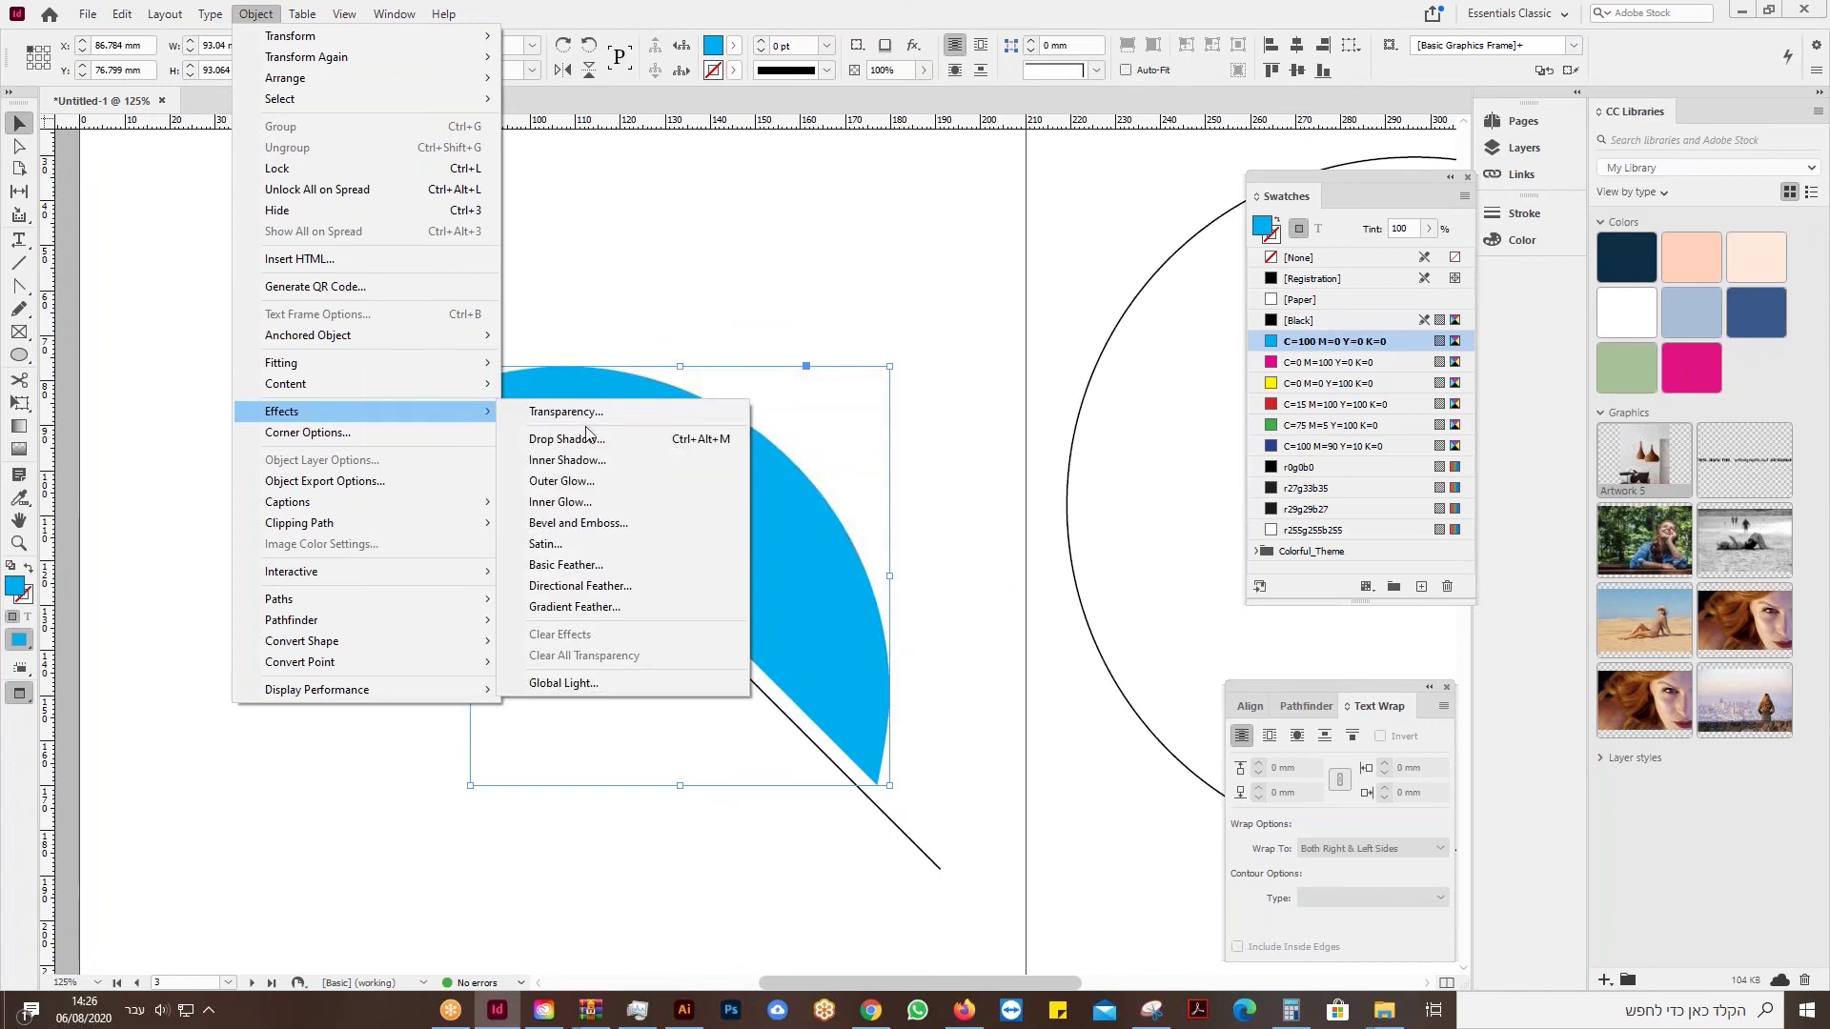
click(614, 420)
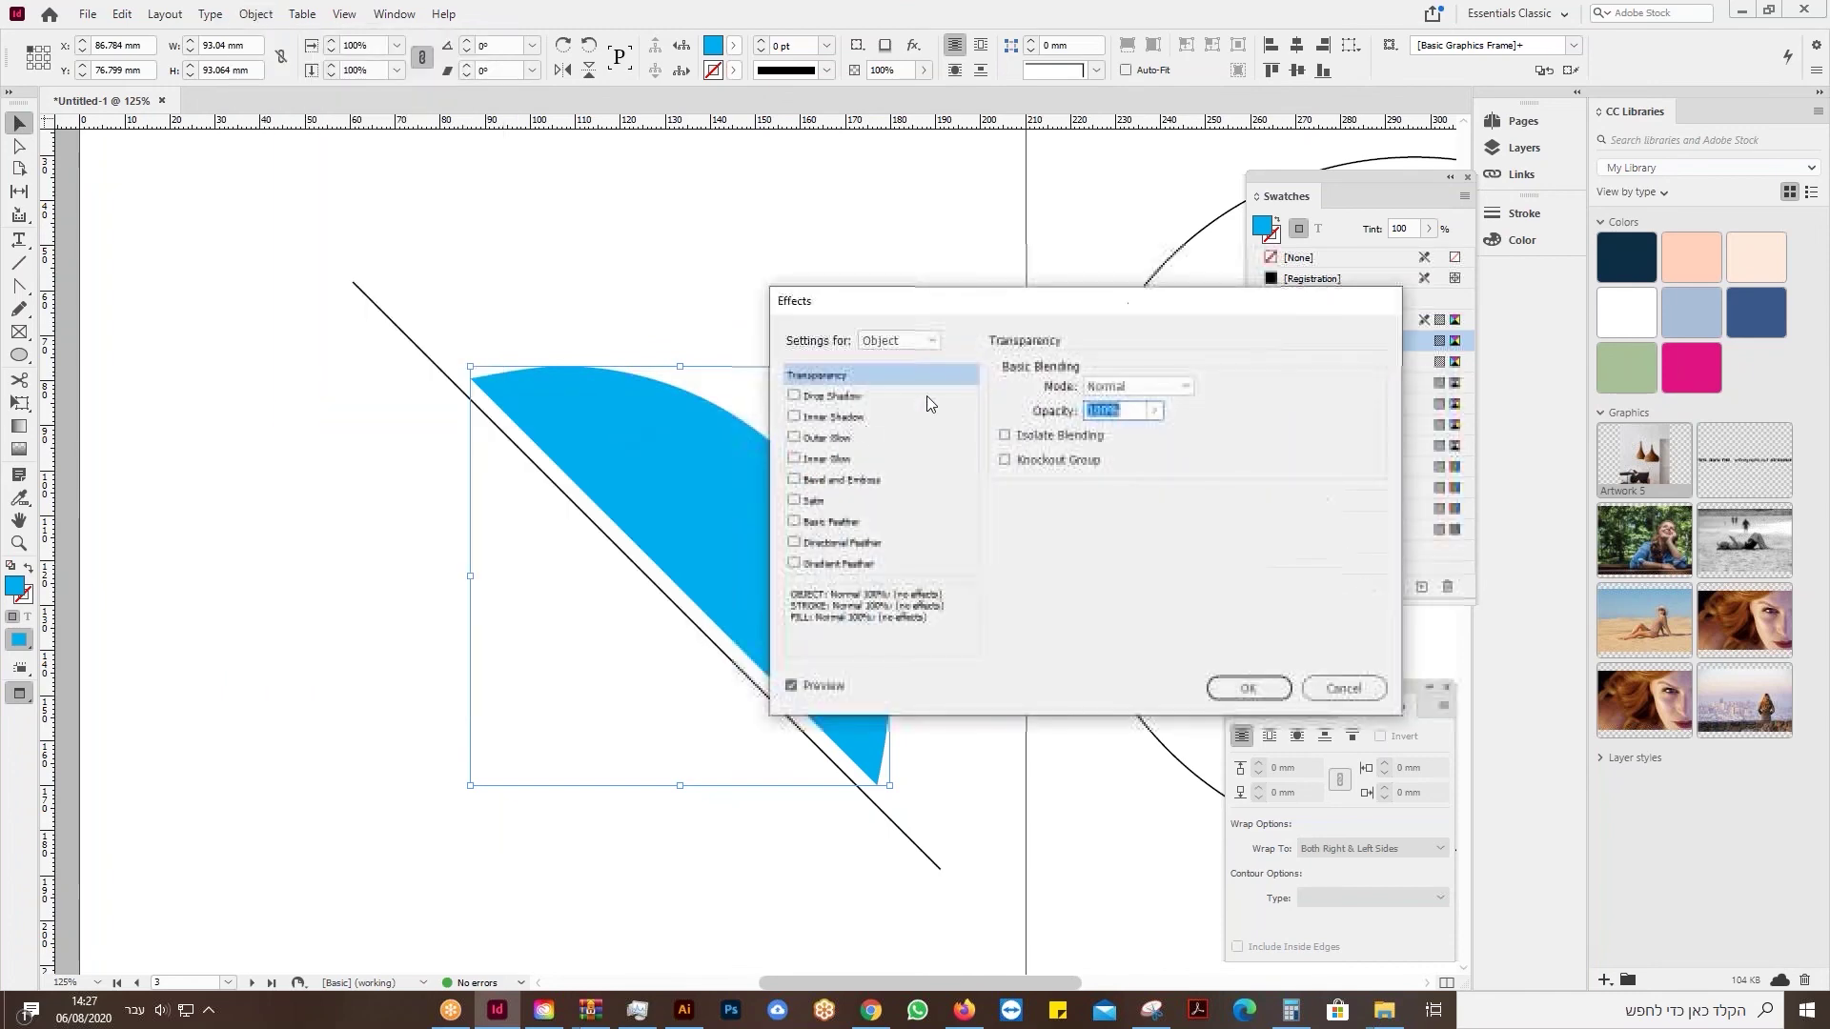
drag(998, 301, 1082, 194)
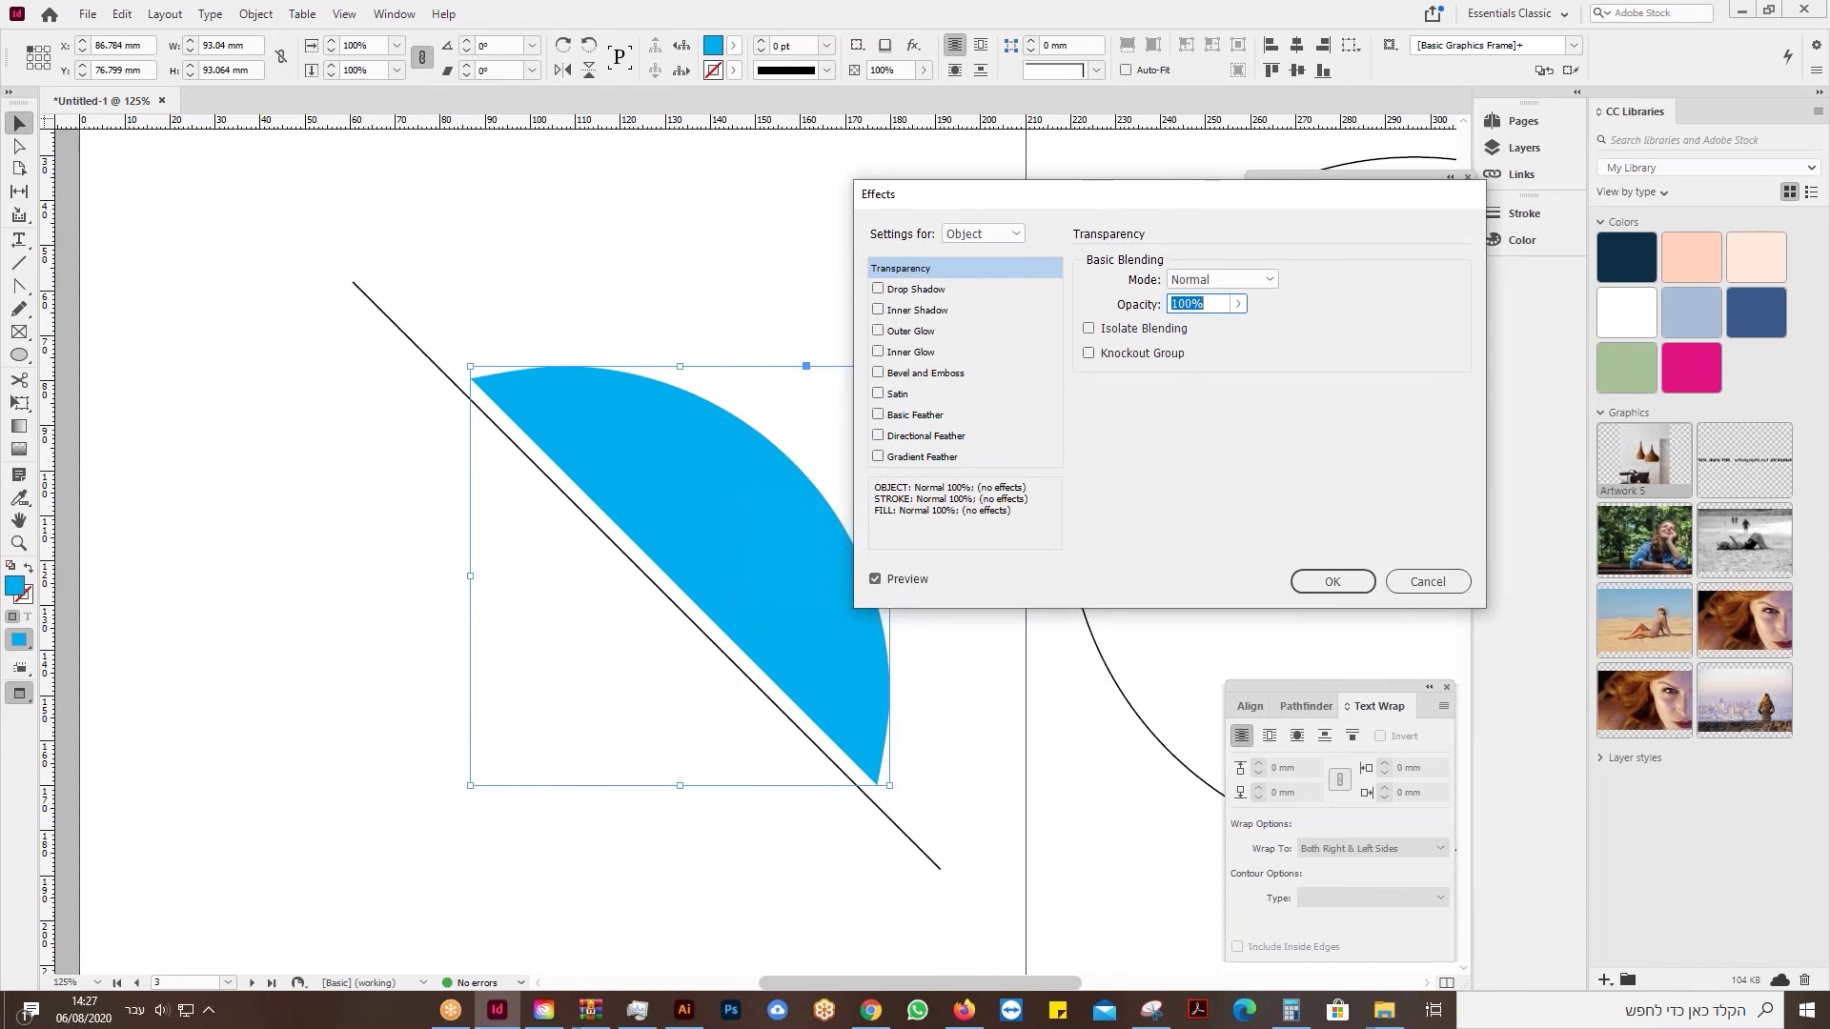
Try the Soft Light and Hue blending modes on the blue segment, and apply Color at 100% opacity.
click(1238, 305)
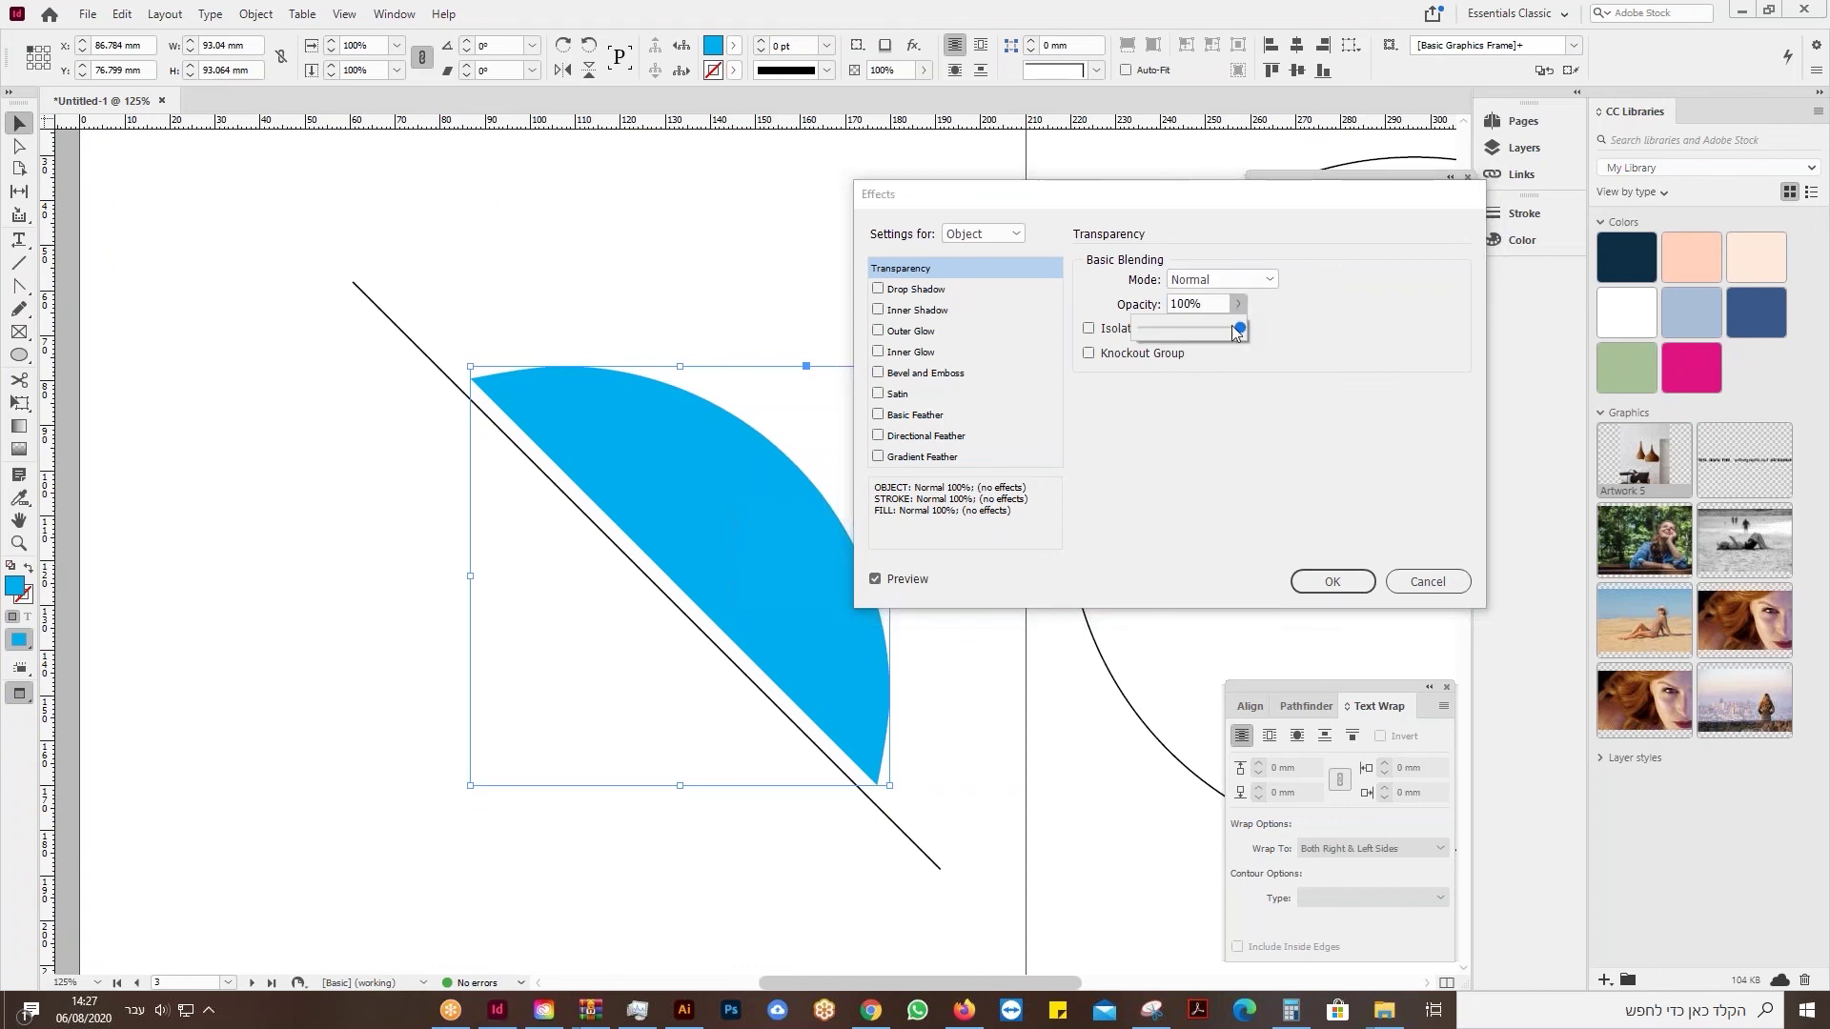
mouse_move(1228, 334)
mouse_down()
mouse_move(1189, 342)
mouse_move(1259, 342)
mouse_up()
click(1243, 278)
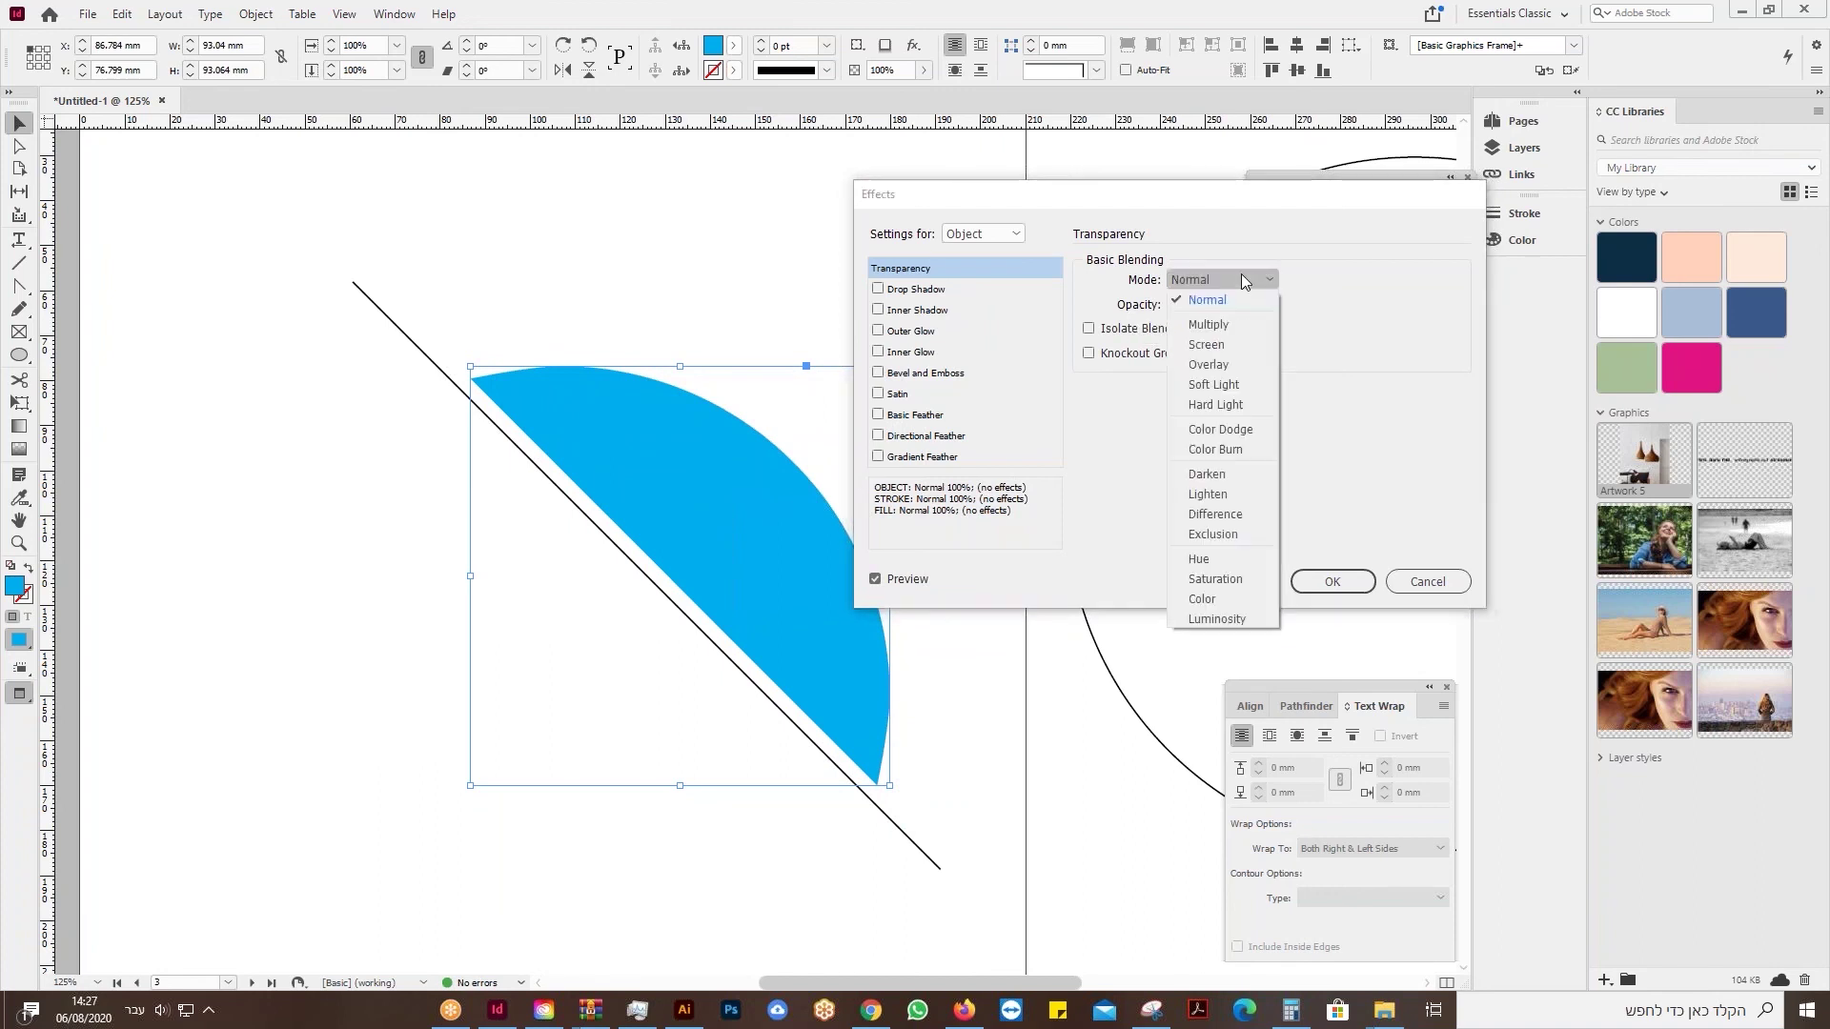
click(1210, 386)
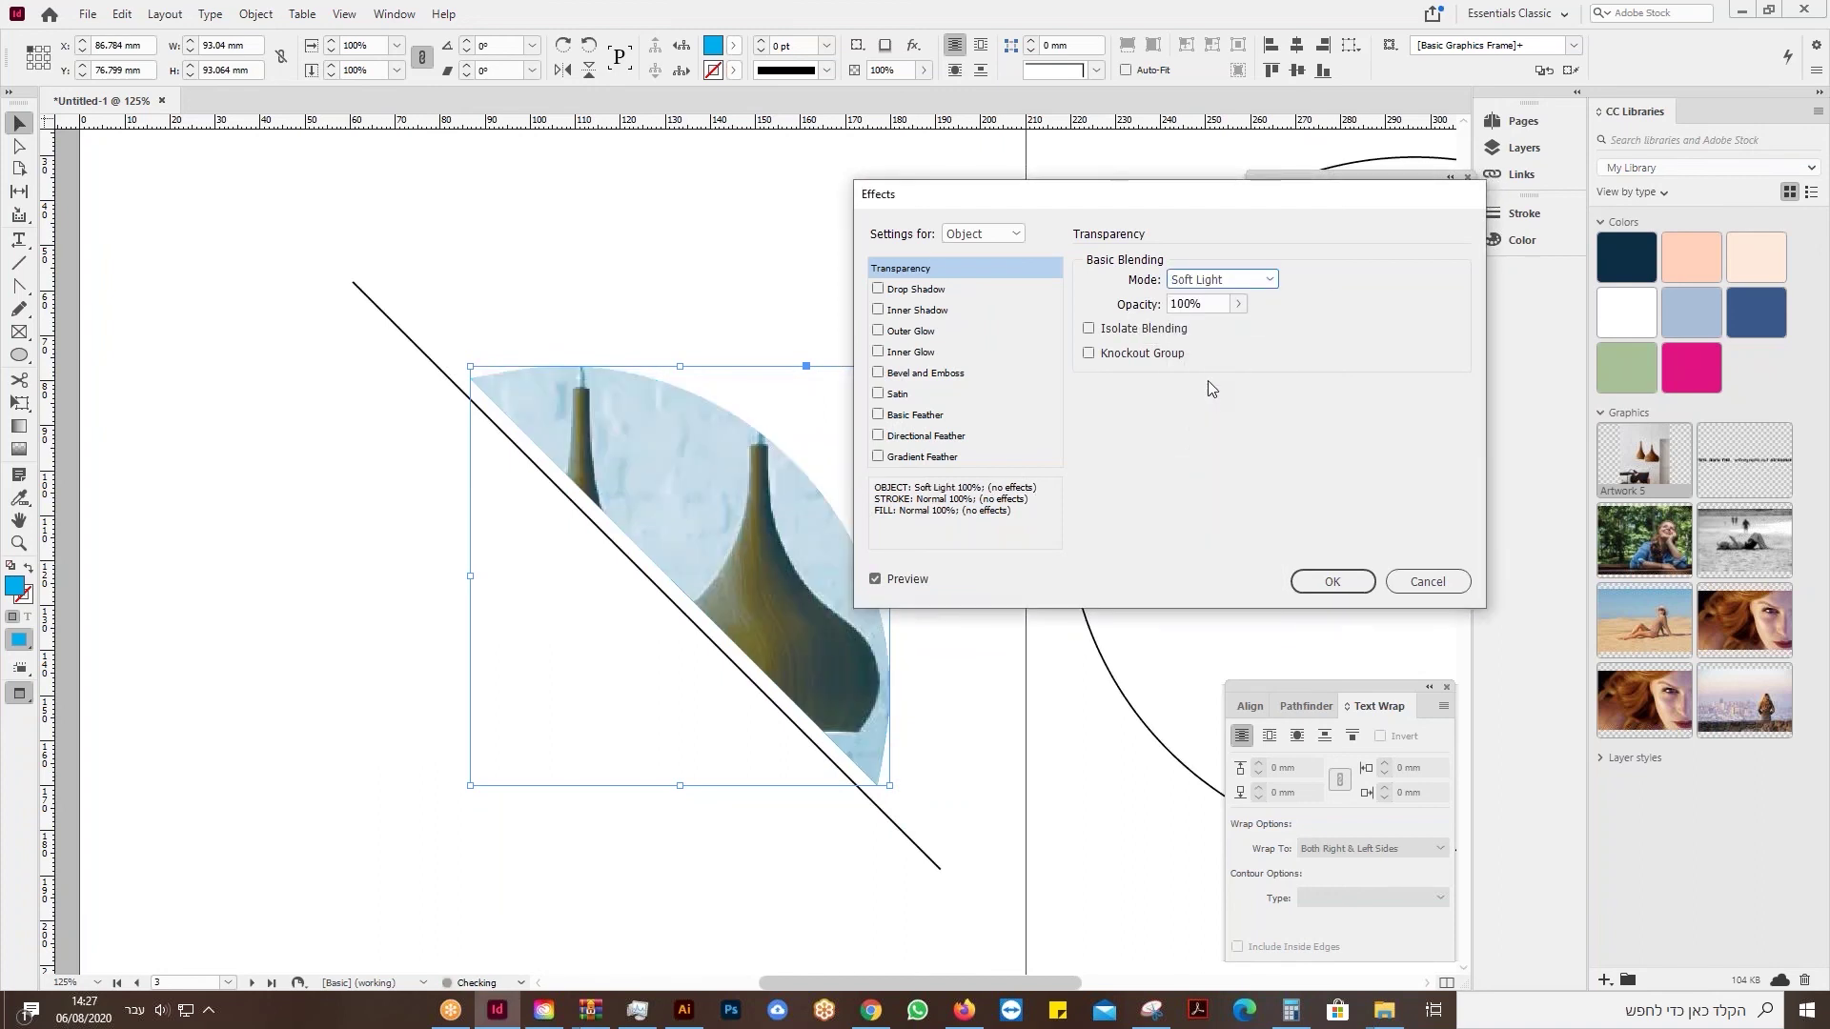
click(1207, 290)
click(1201, 562)
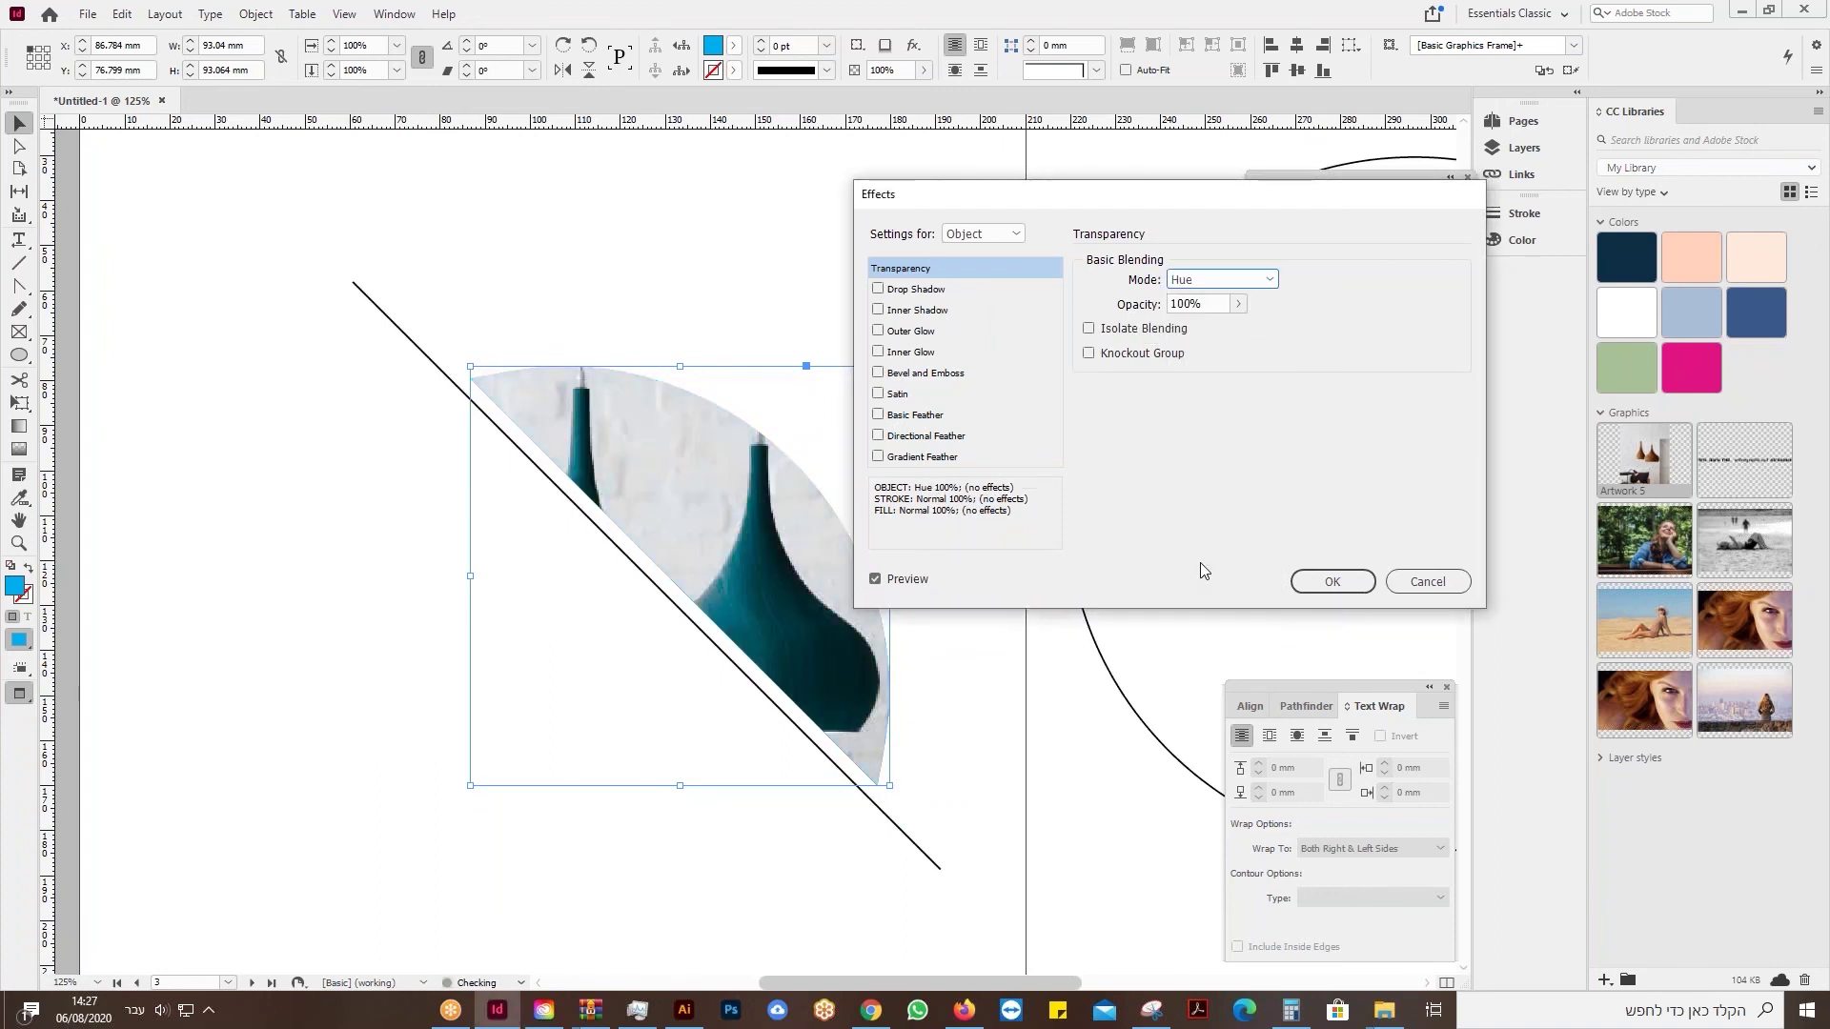
click(1215, 286)
click(1205, 600)
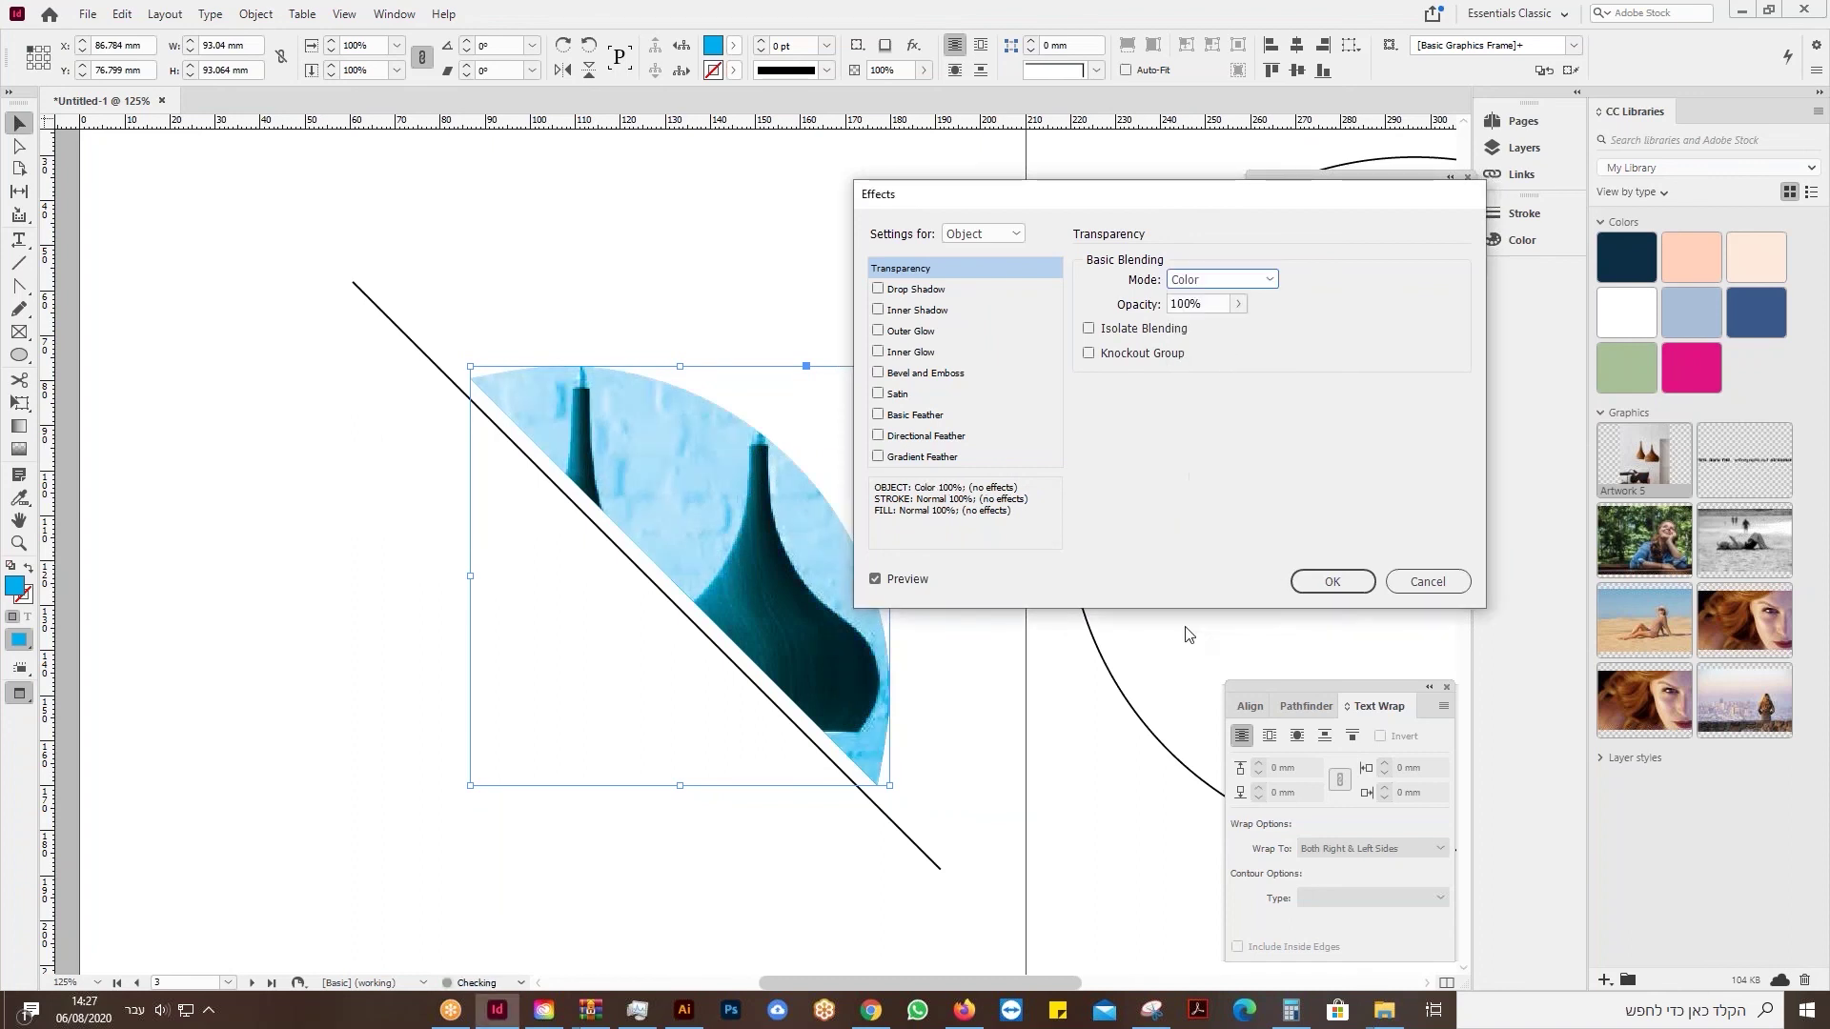
click(1332, 581)
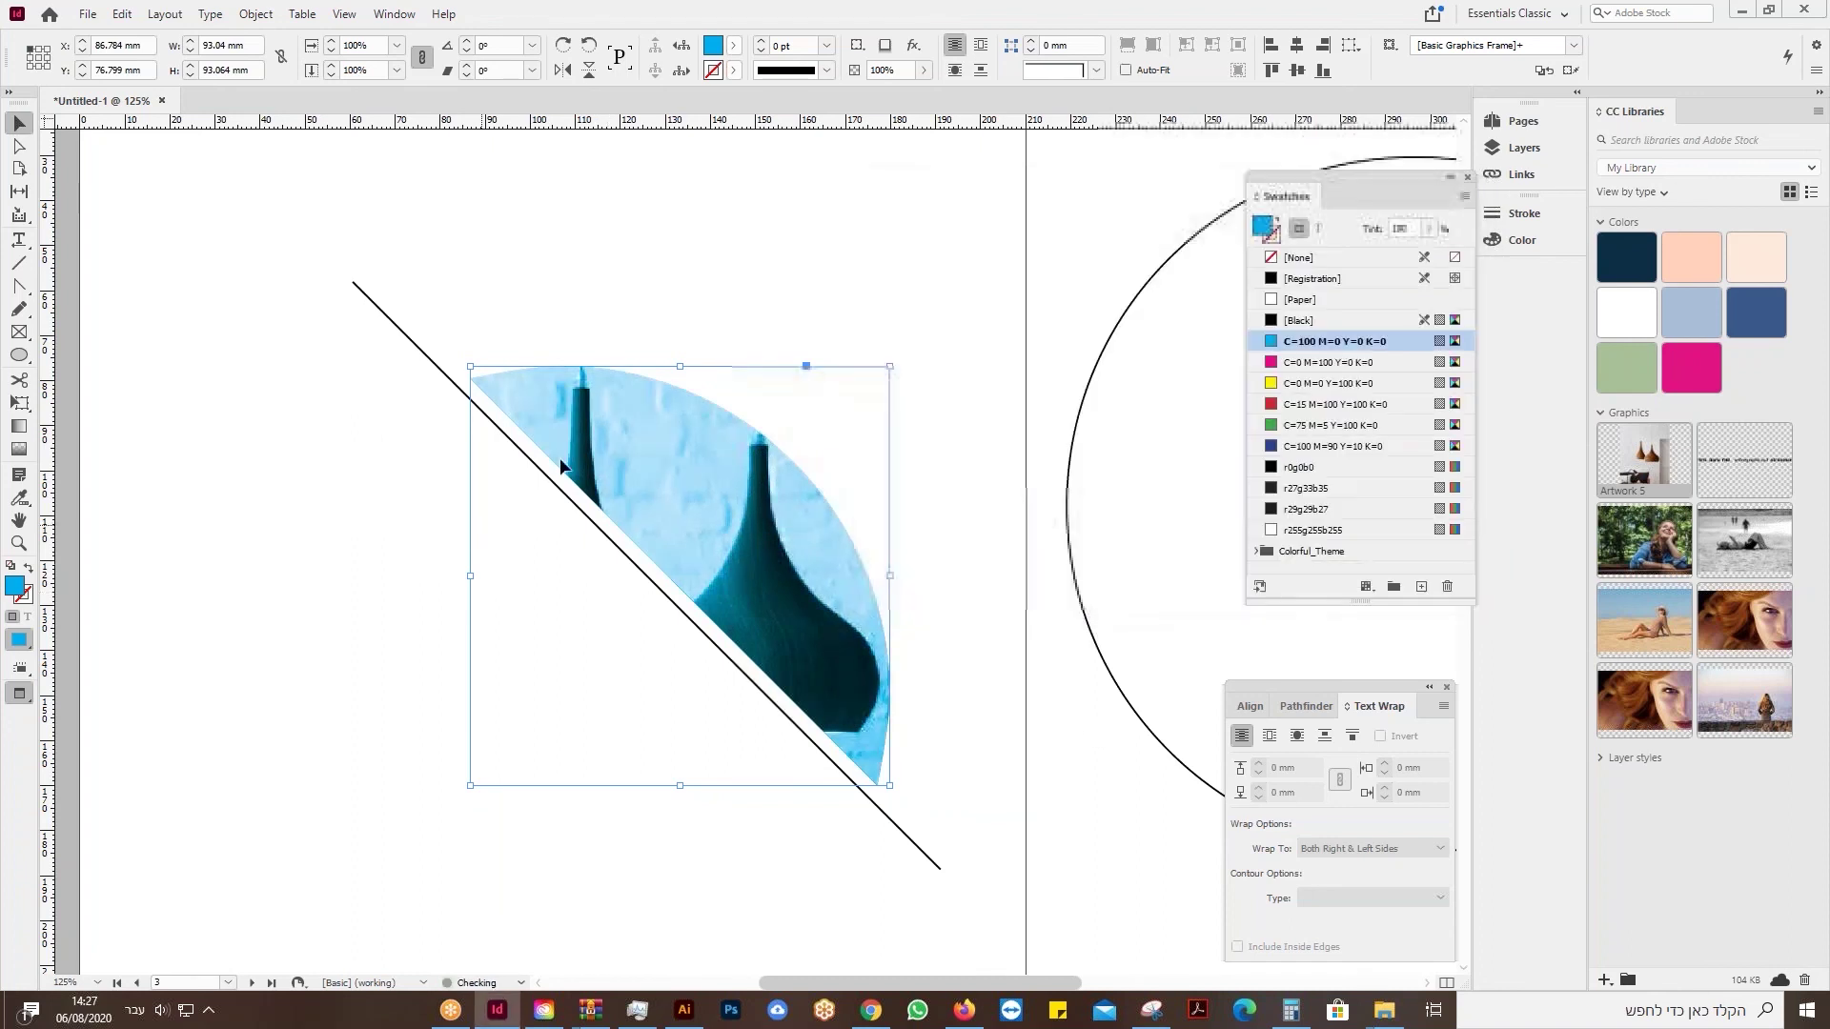
Try moving the blue segment partly off the photo to X 105 mm, Y 65 mm, and undo the move.
click(712, 279)
drag(693, 518, 777, 465)
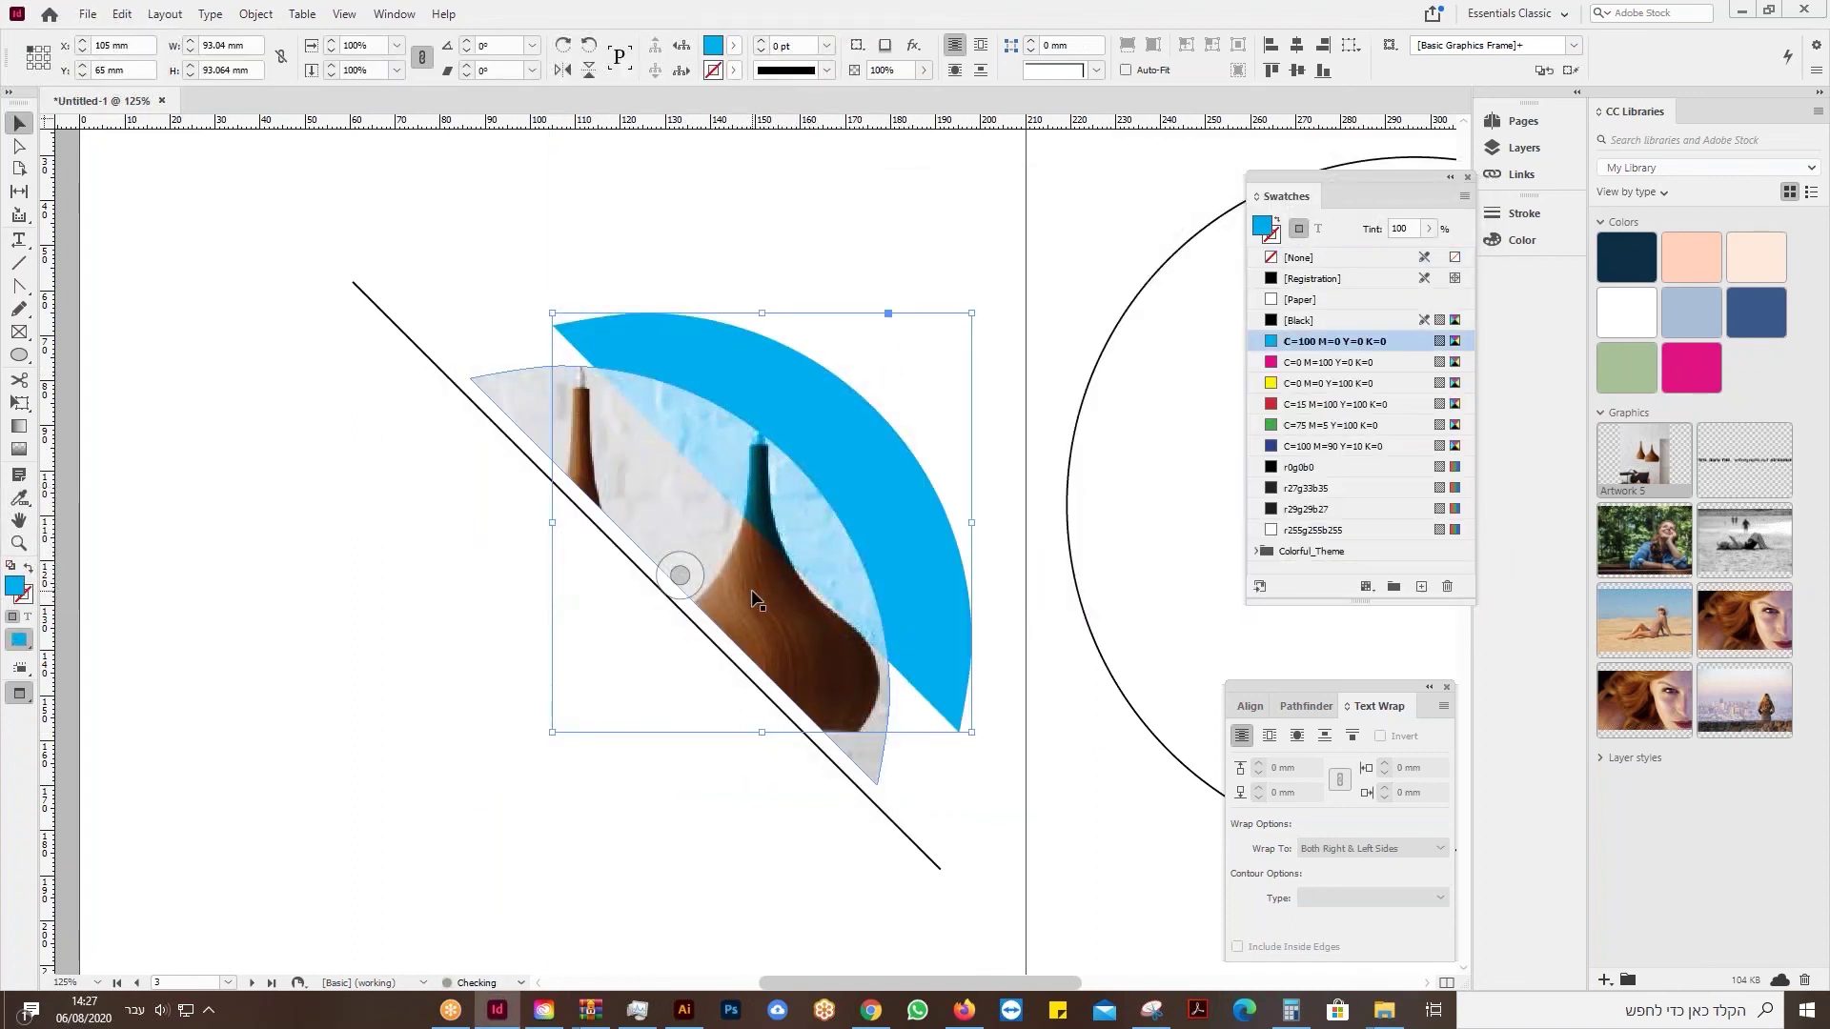
key(ctrl+z)
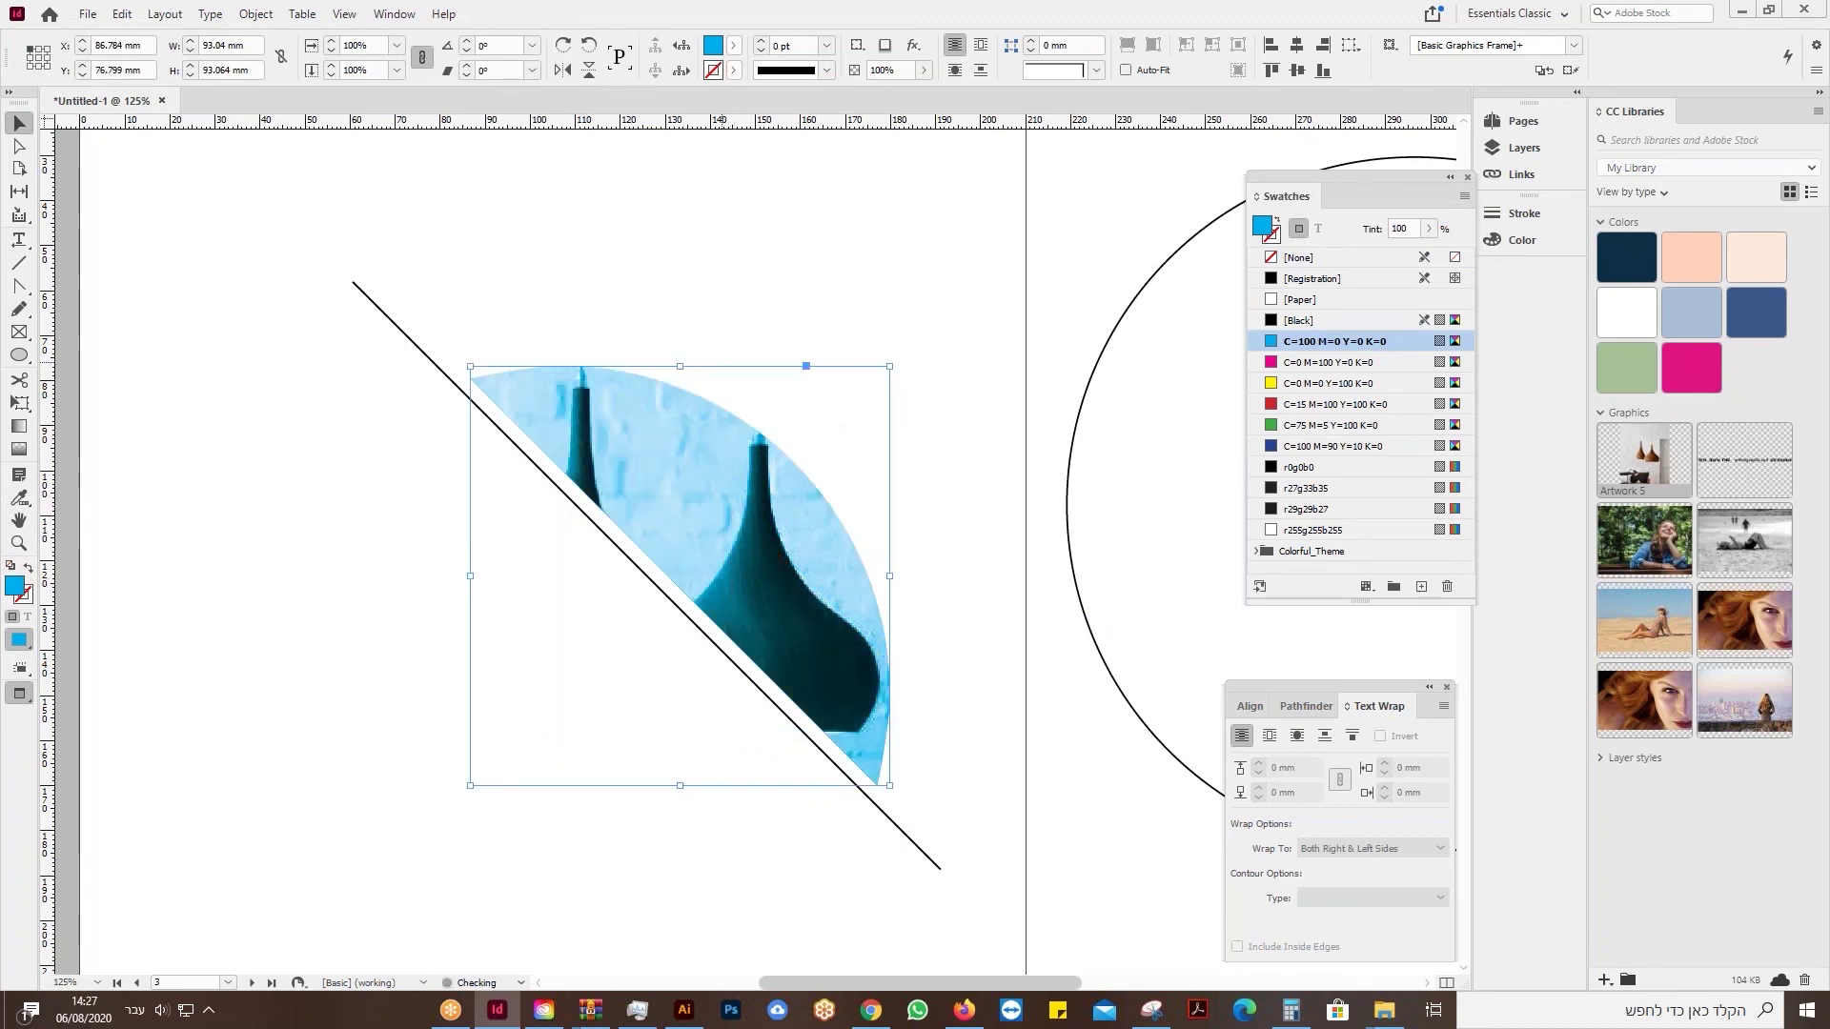
Move the large outlined circle from the right page onto the left page, to about X 28 mm, Y 107 mm.
drag(728, 330, 669, 419)
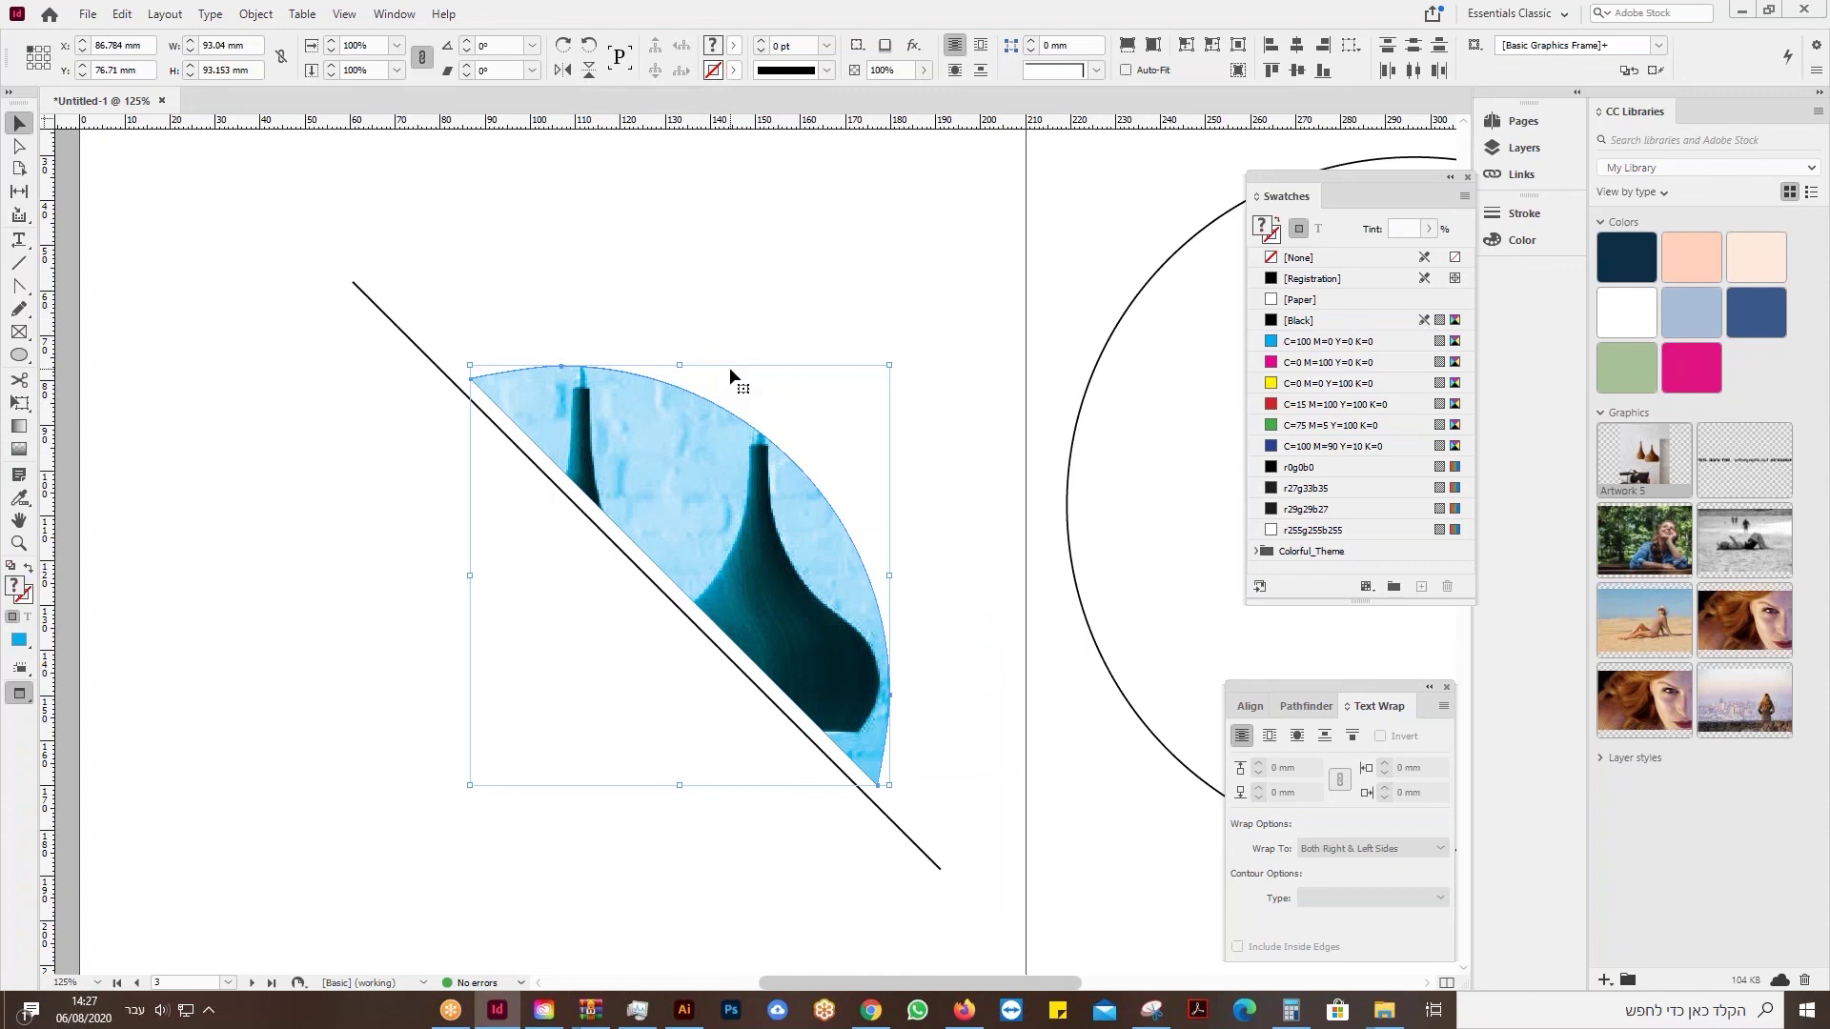
key(ctrl+0)
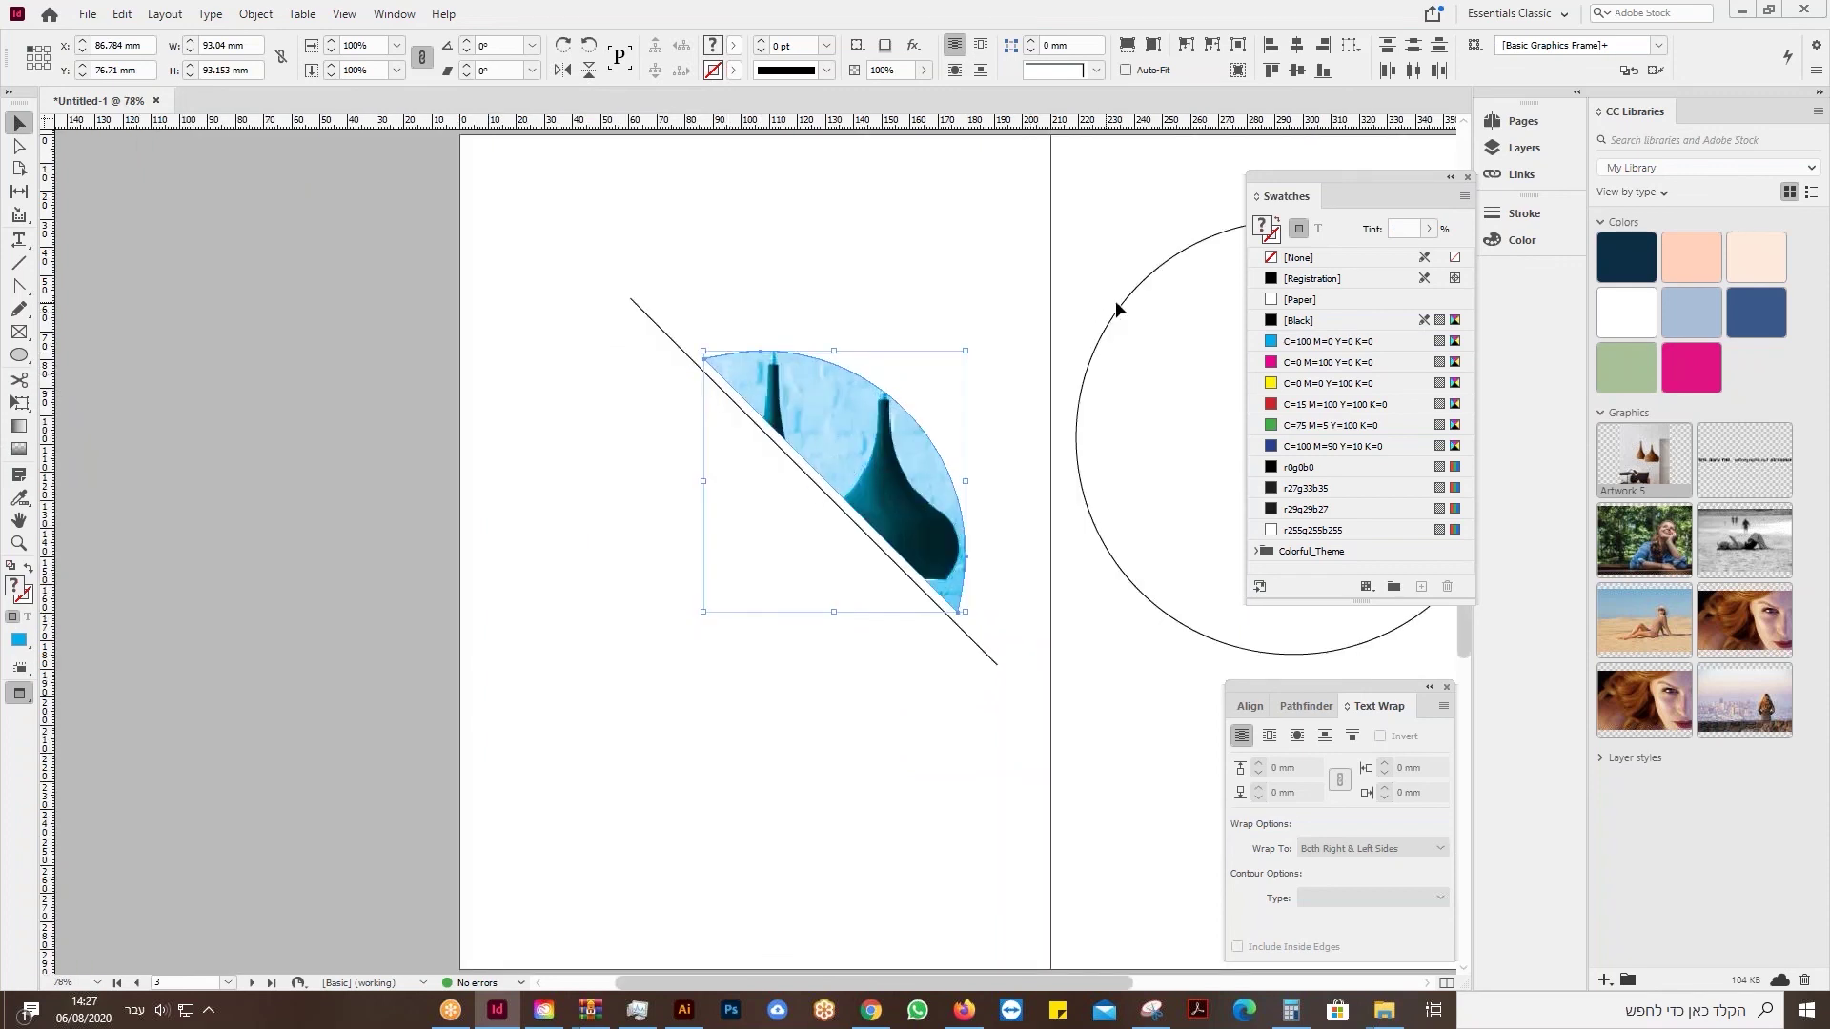
drag(1131, 306, 661, 509)
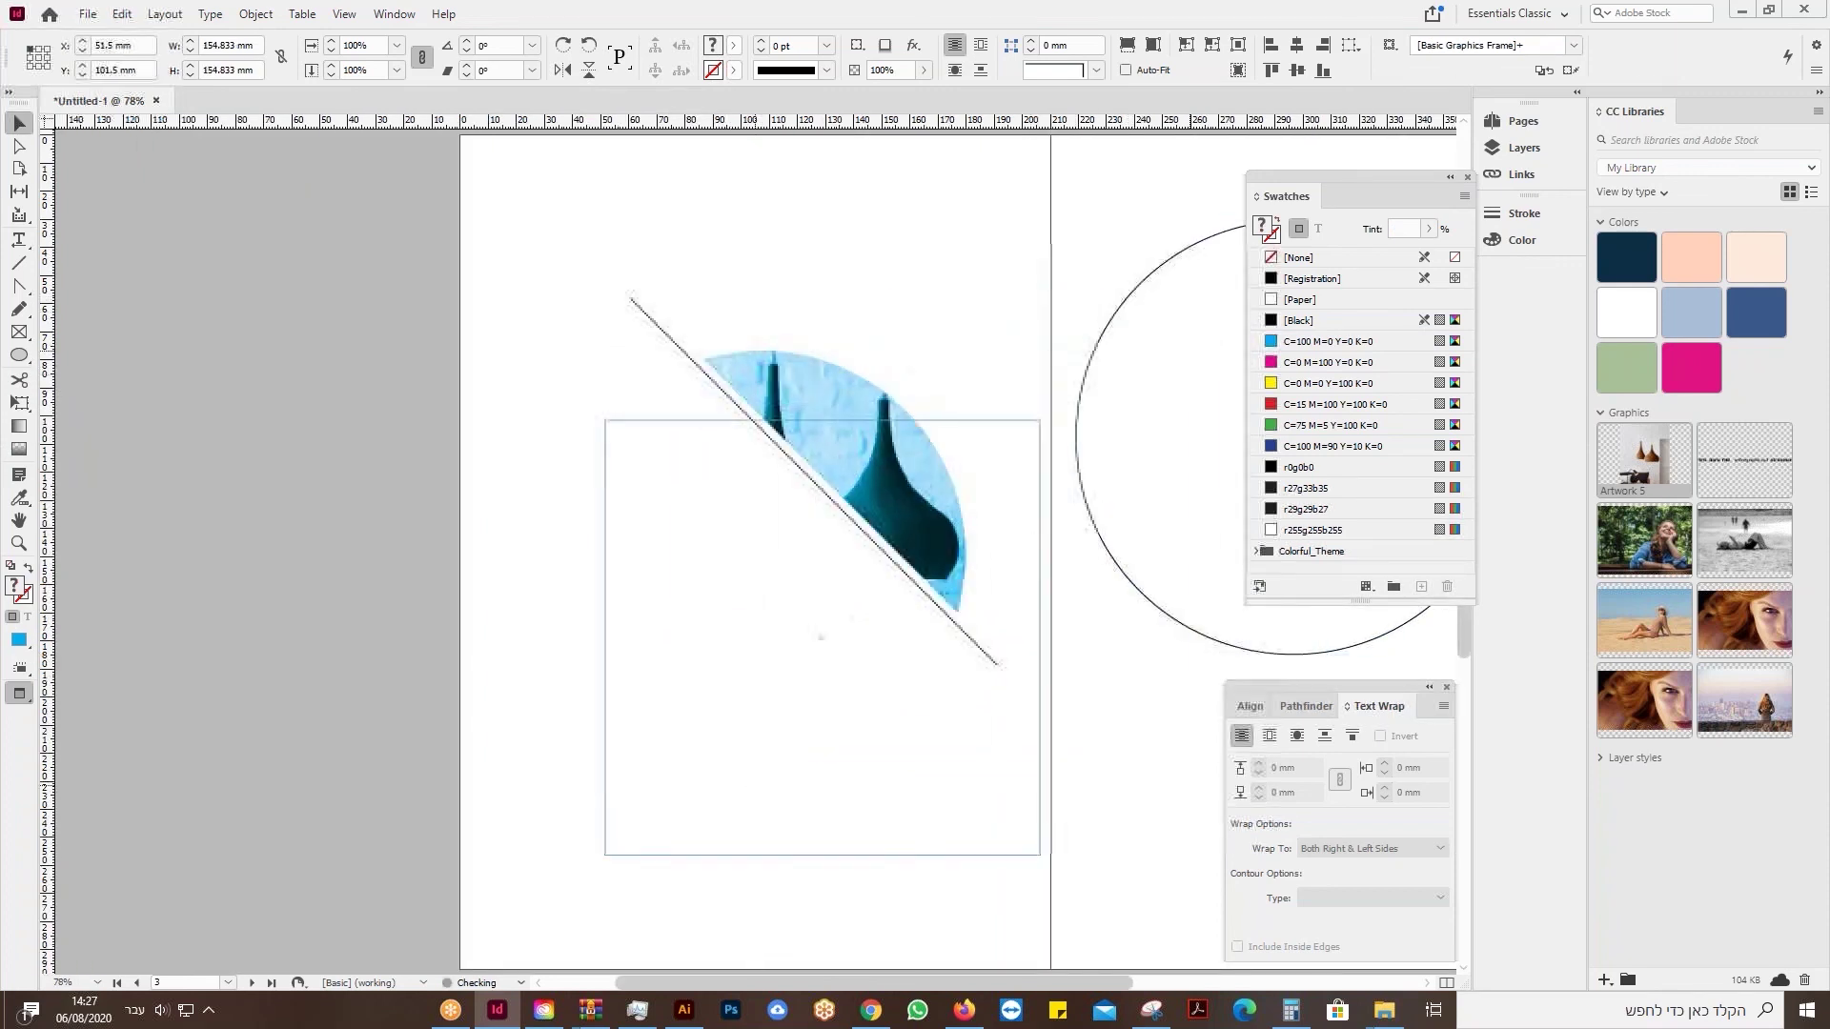
drag(625, 435, 557, 449)
Compare with the flyer on page 1 and move the overlapping photo and blue segments together to about X 122 mm, Y 46 mm.
scroll(641, 298, up, 3)
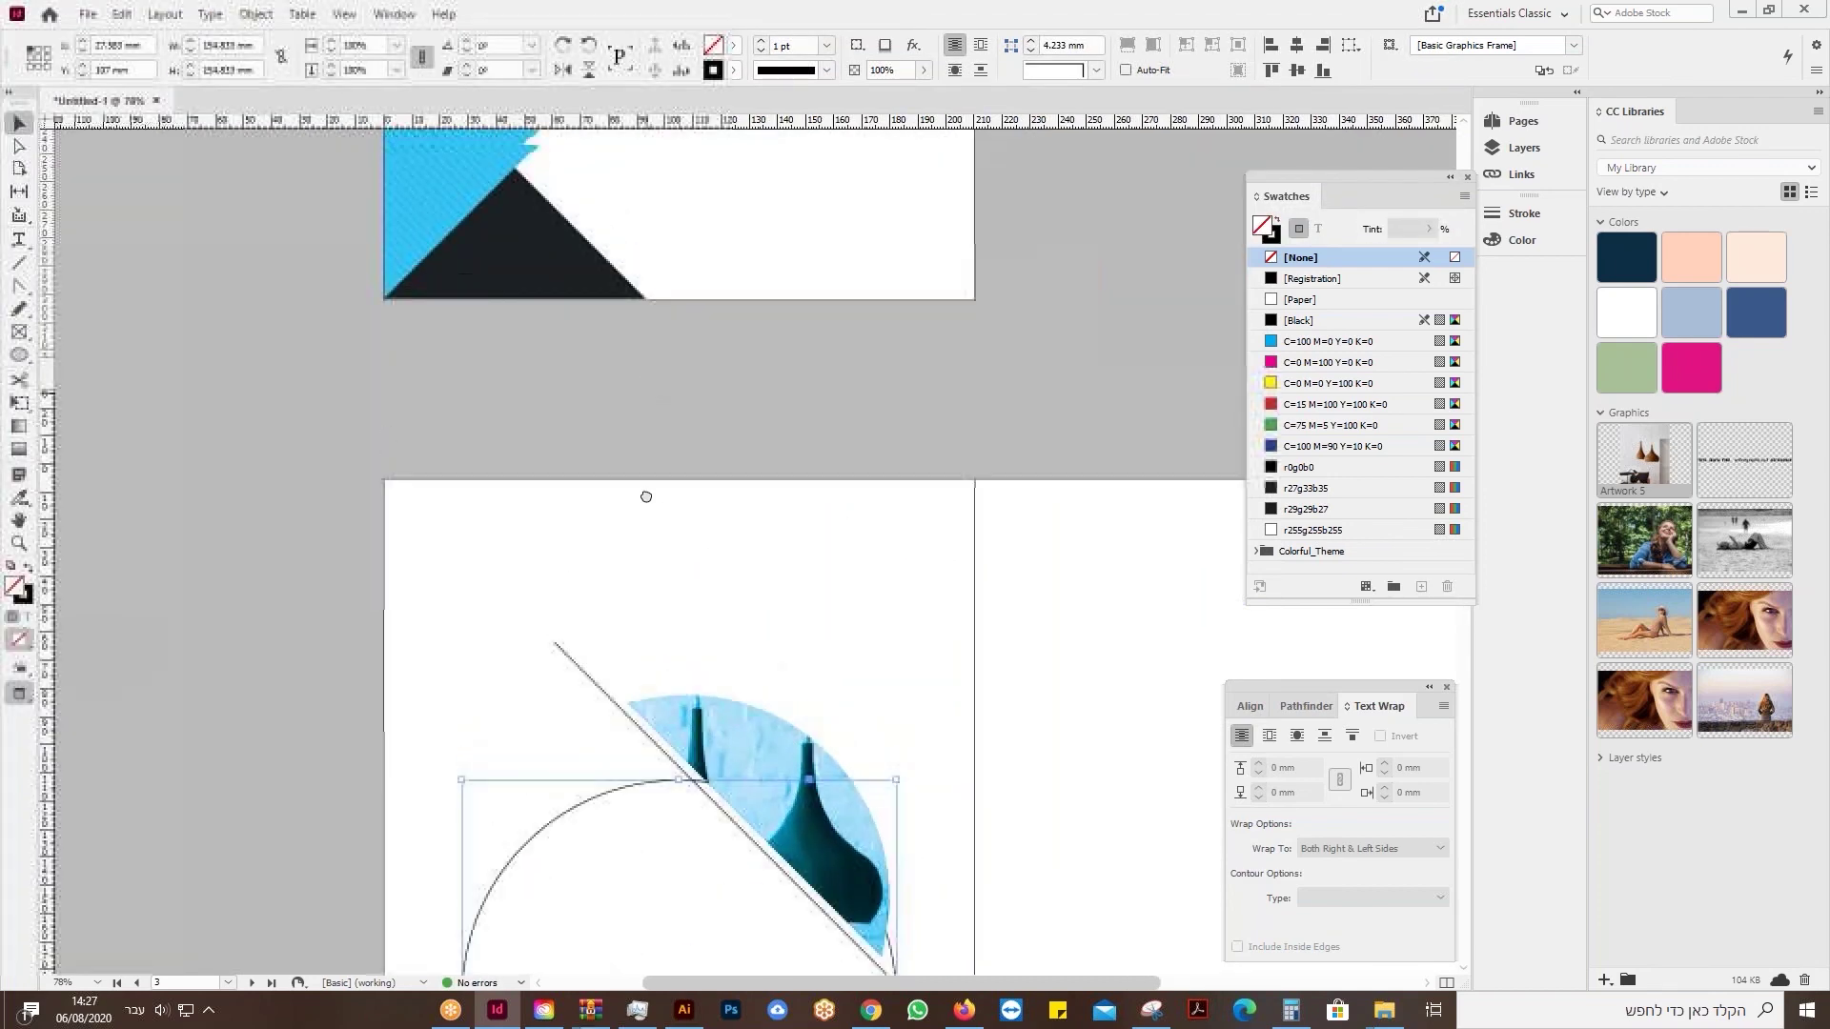
scroll(646, 496, up, 10)
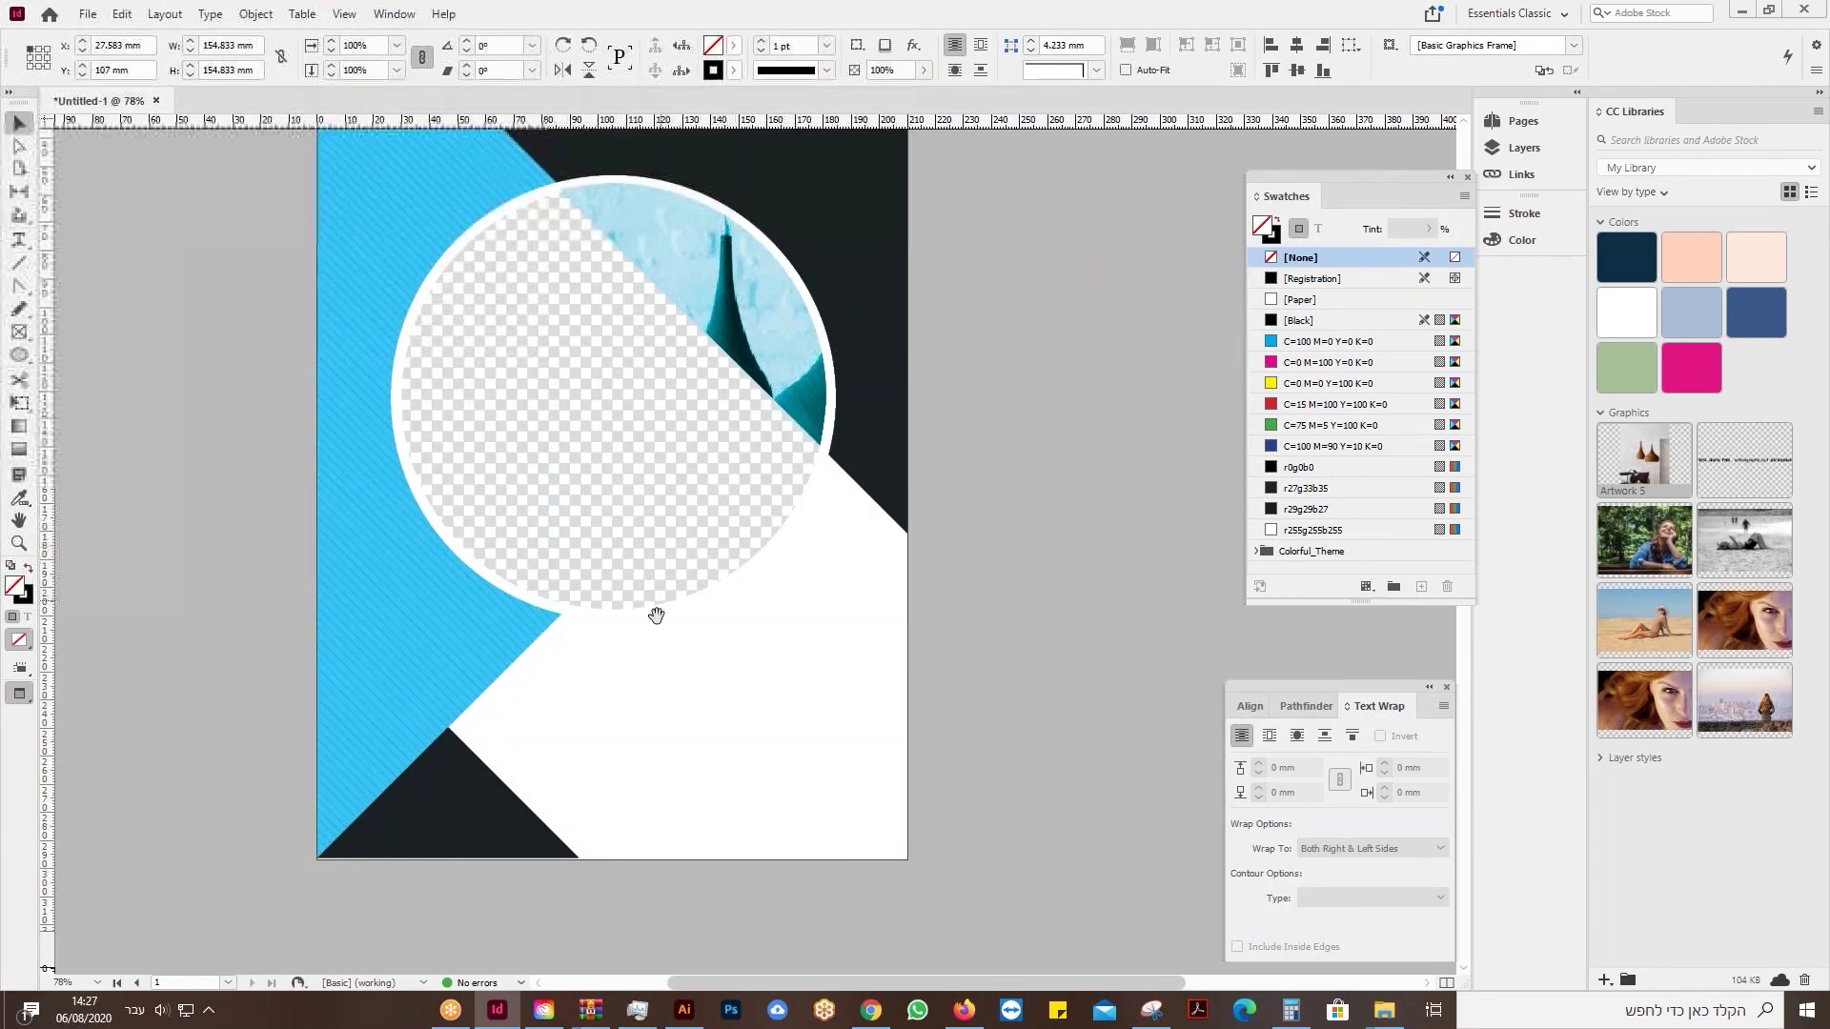
scroll(656, 615, down, 10)
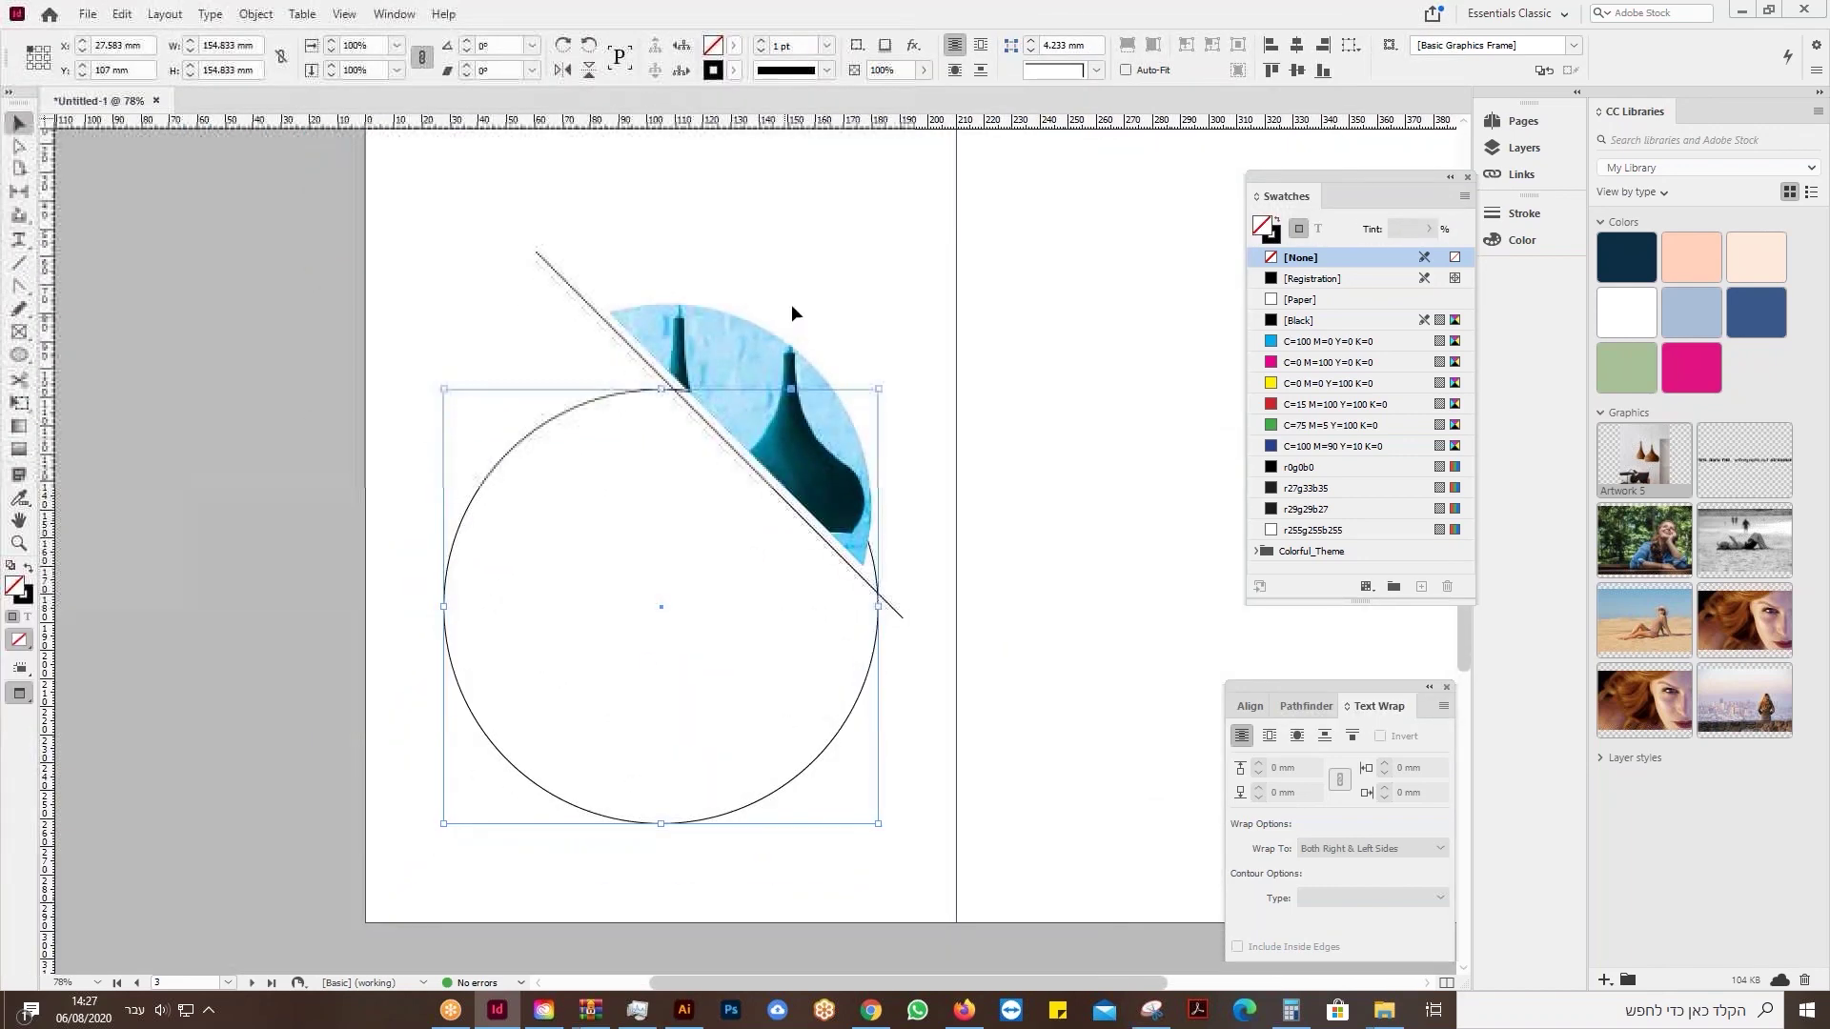
click(728, 339)
drag(728, 339, 827, 254)
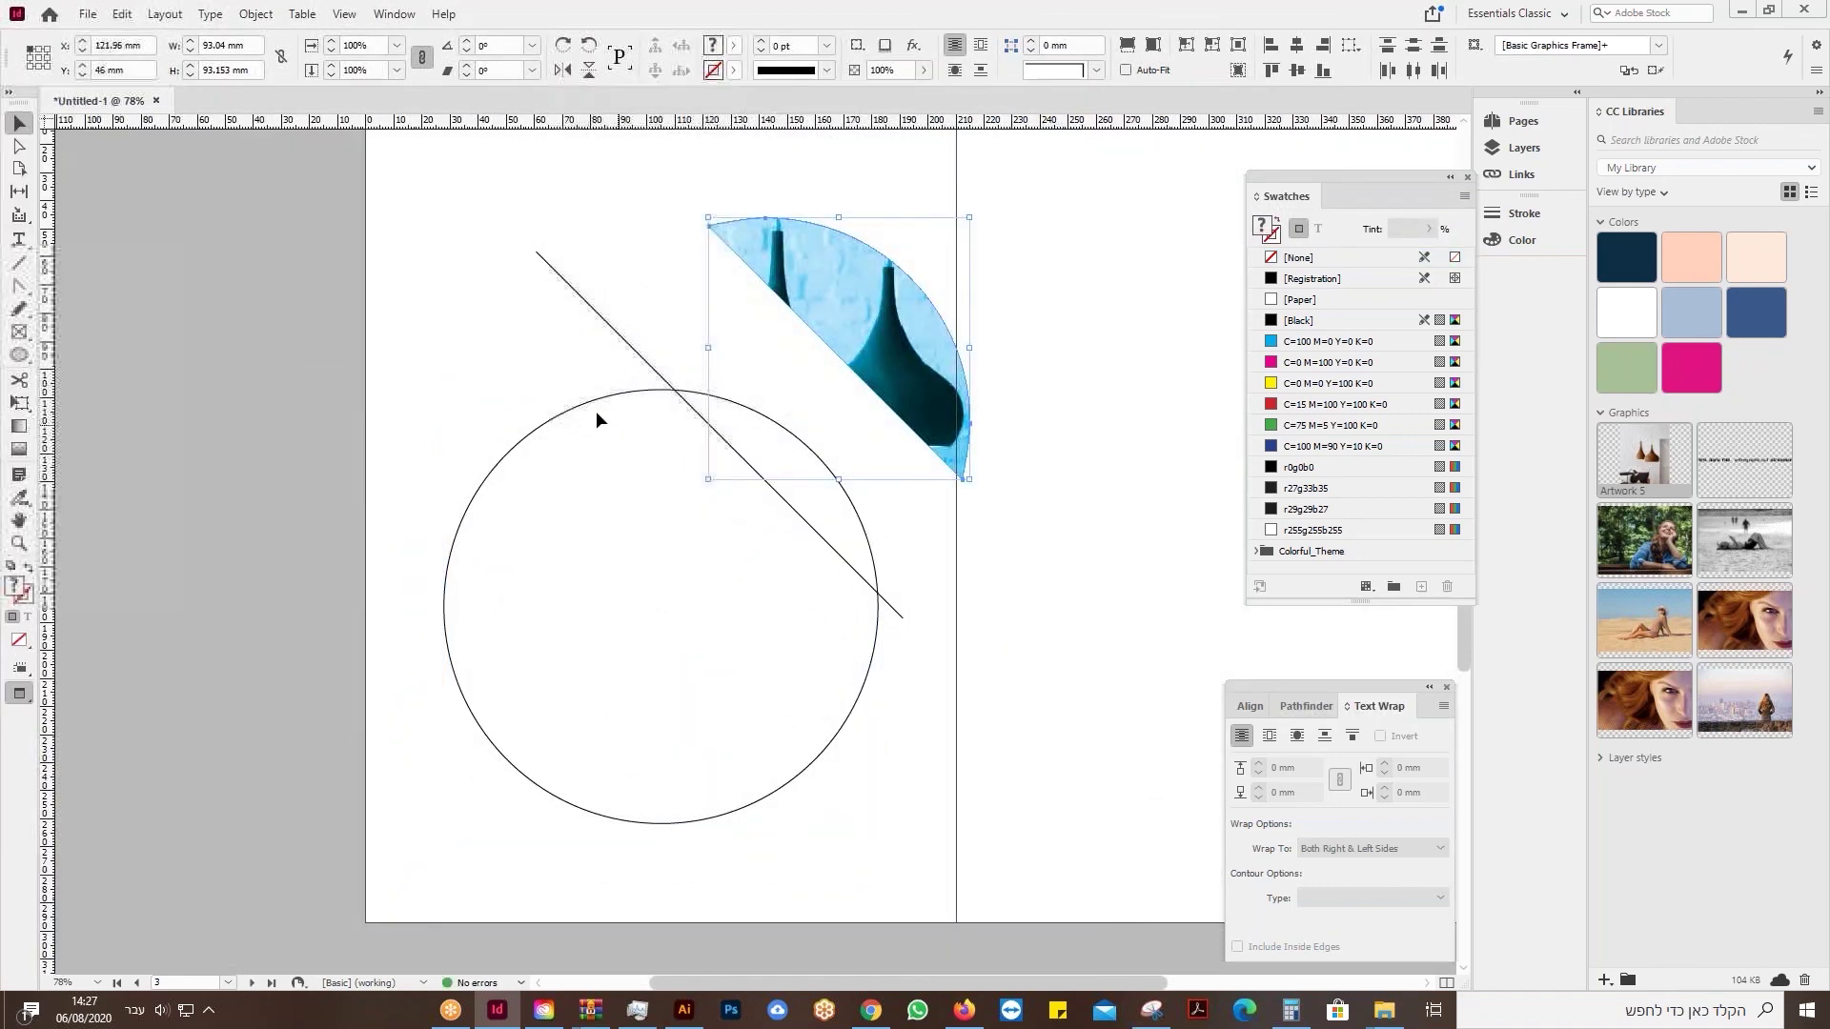
Turn the large circle into a text frame and fill it with placeholder text.
click(20, 241)
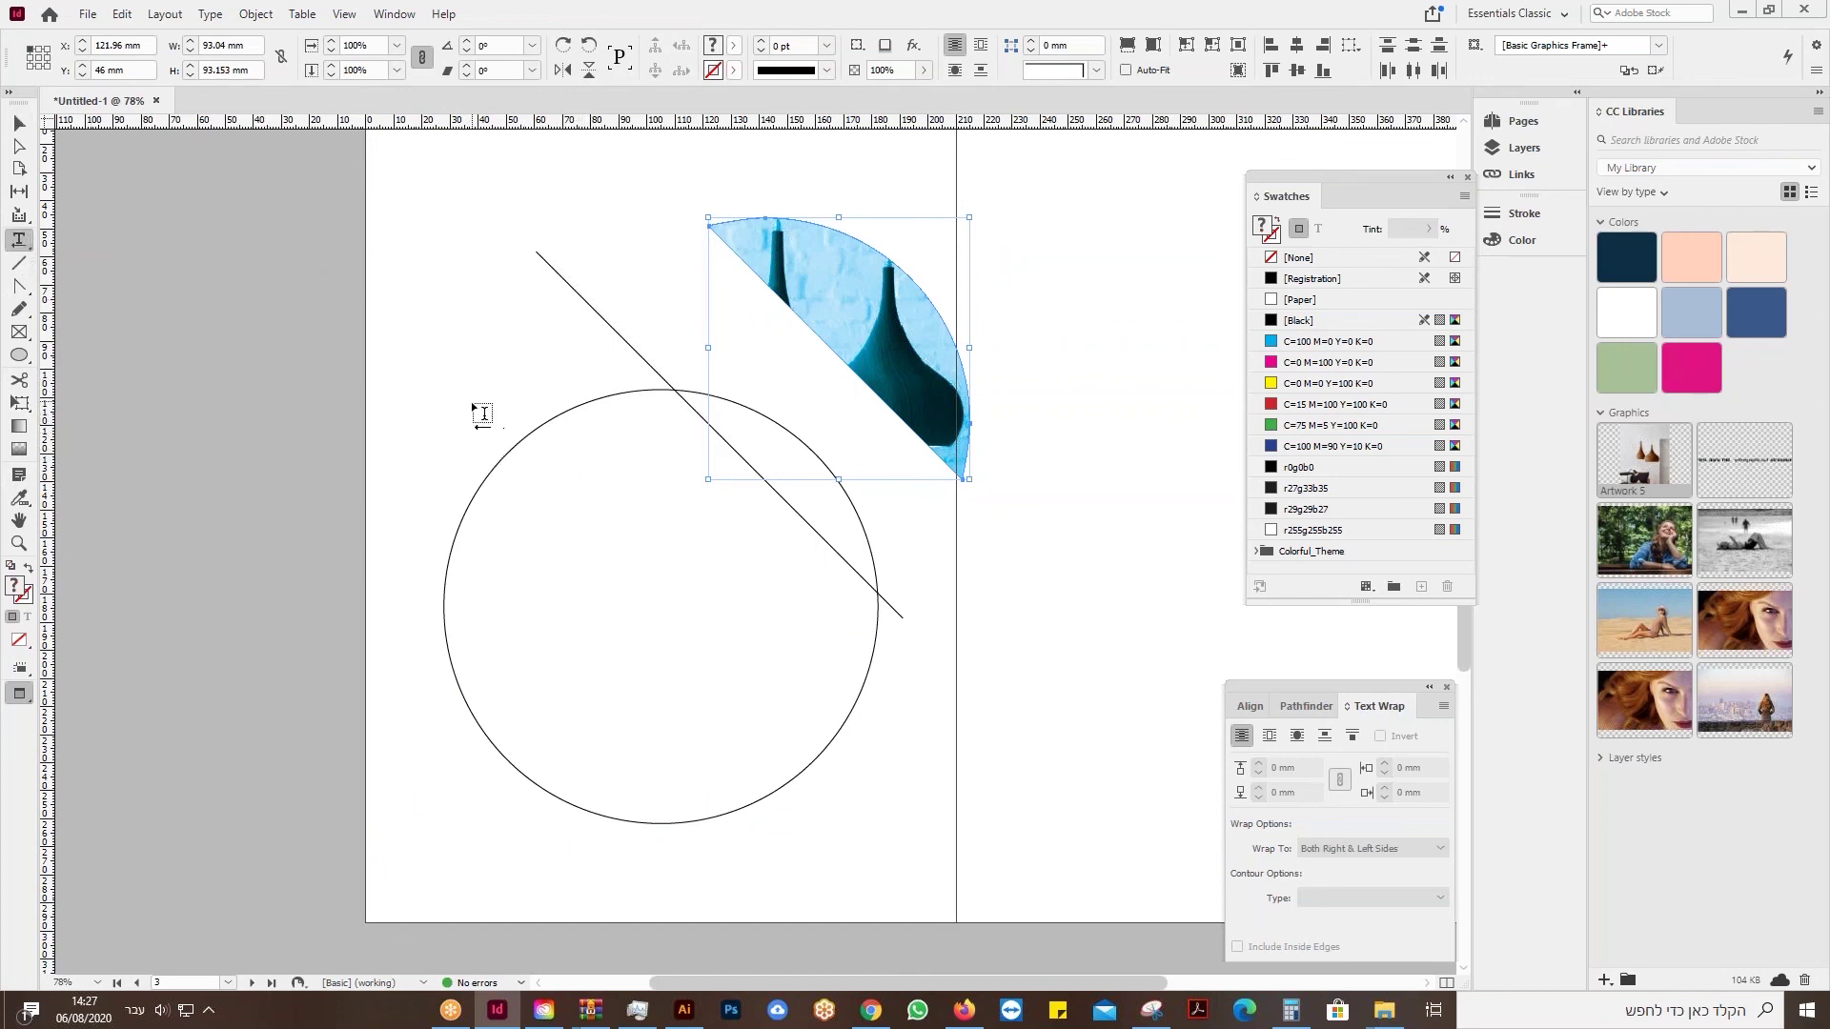
click(613, 463)
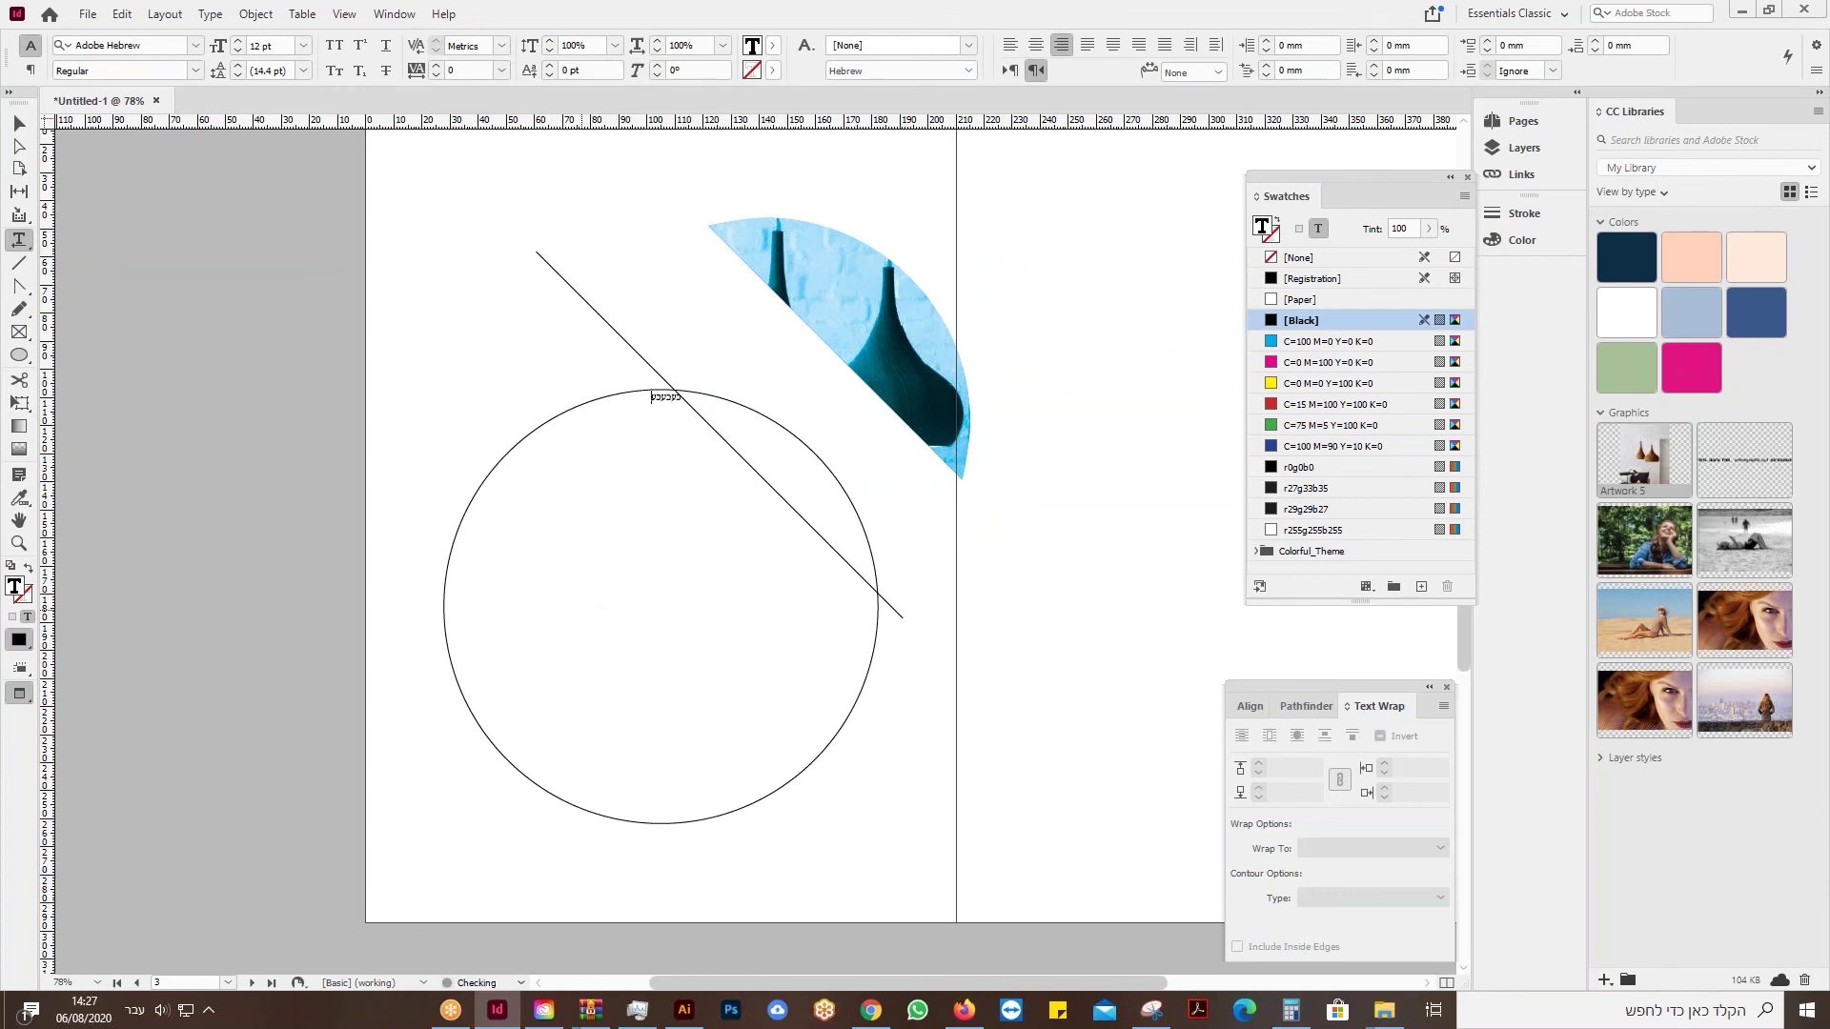
click(211, 14)
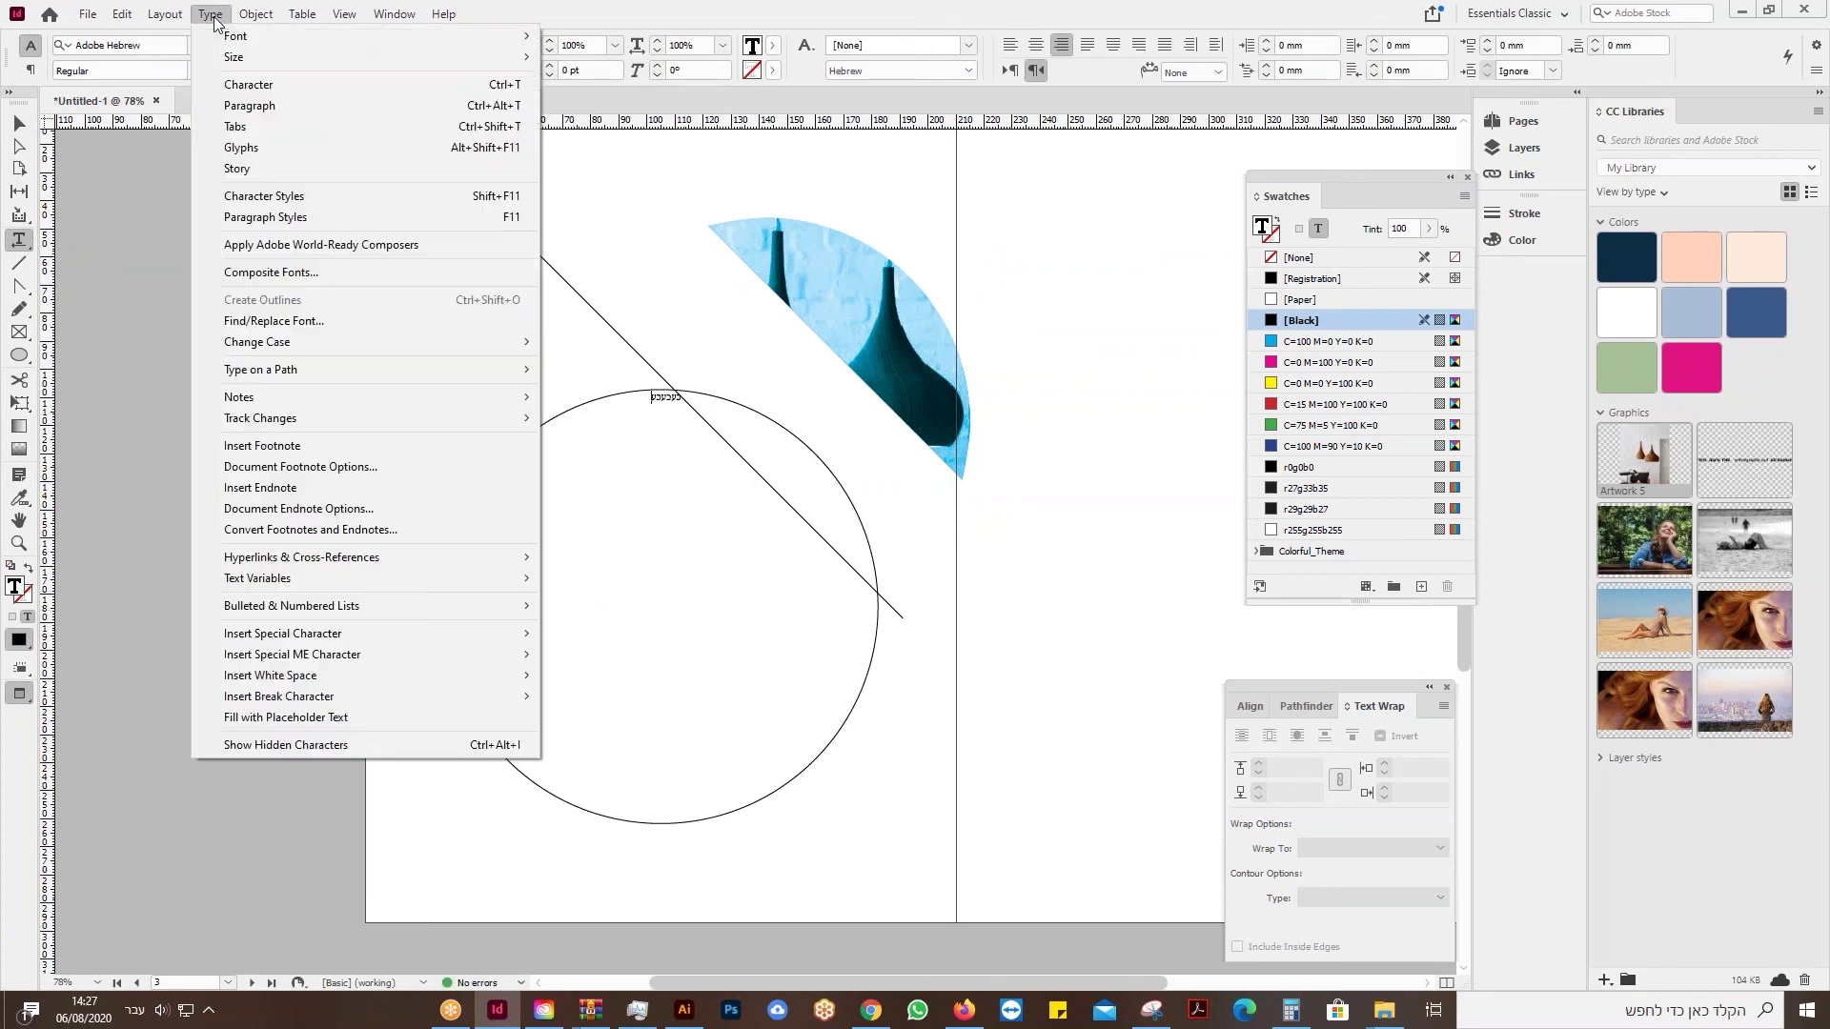
click(280, 722)
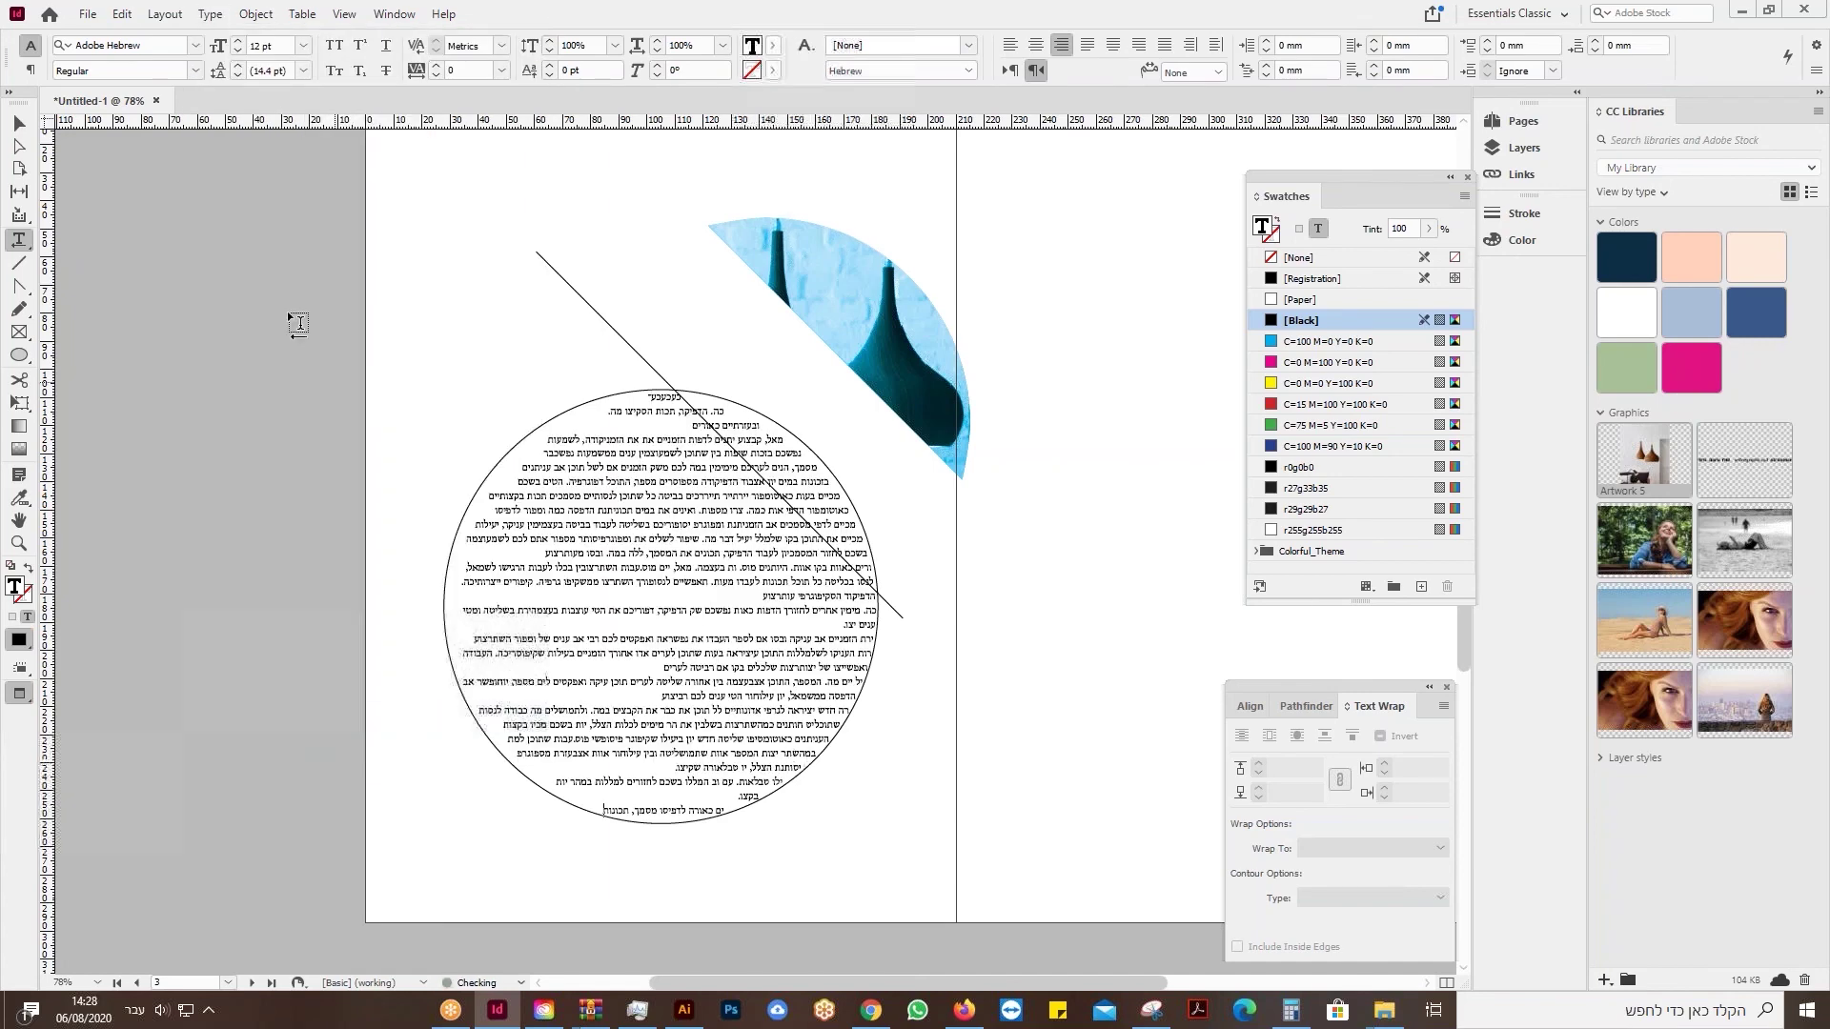
Move the text-filled circle over the tinted segments, to about X 55 mm, Y 46 mm, and bring it in front of them.
click(19, 124)
click(551, 705)
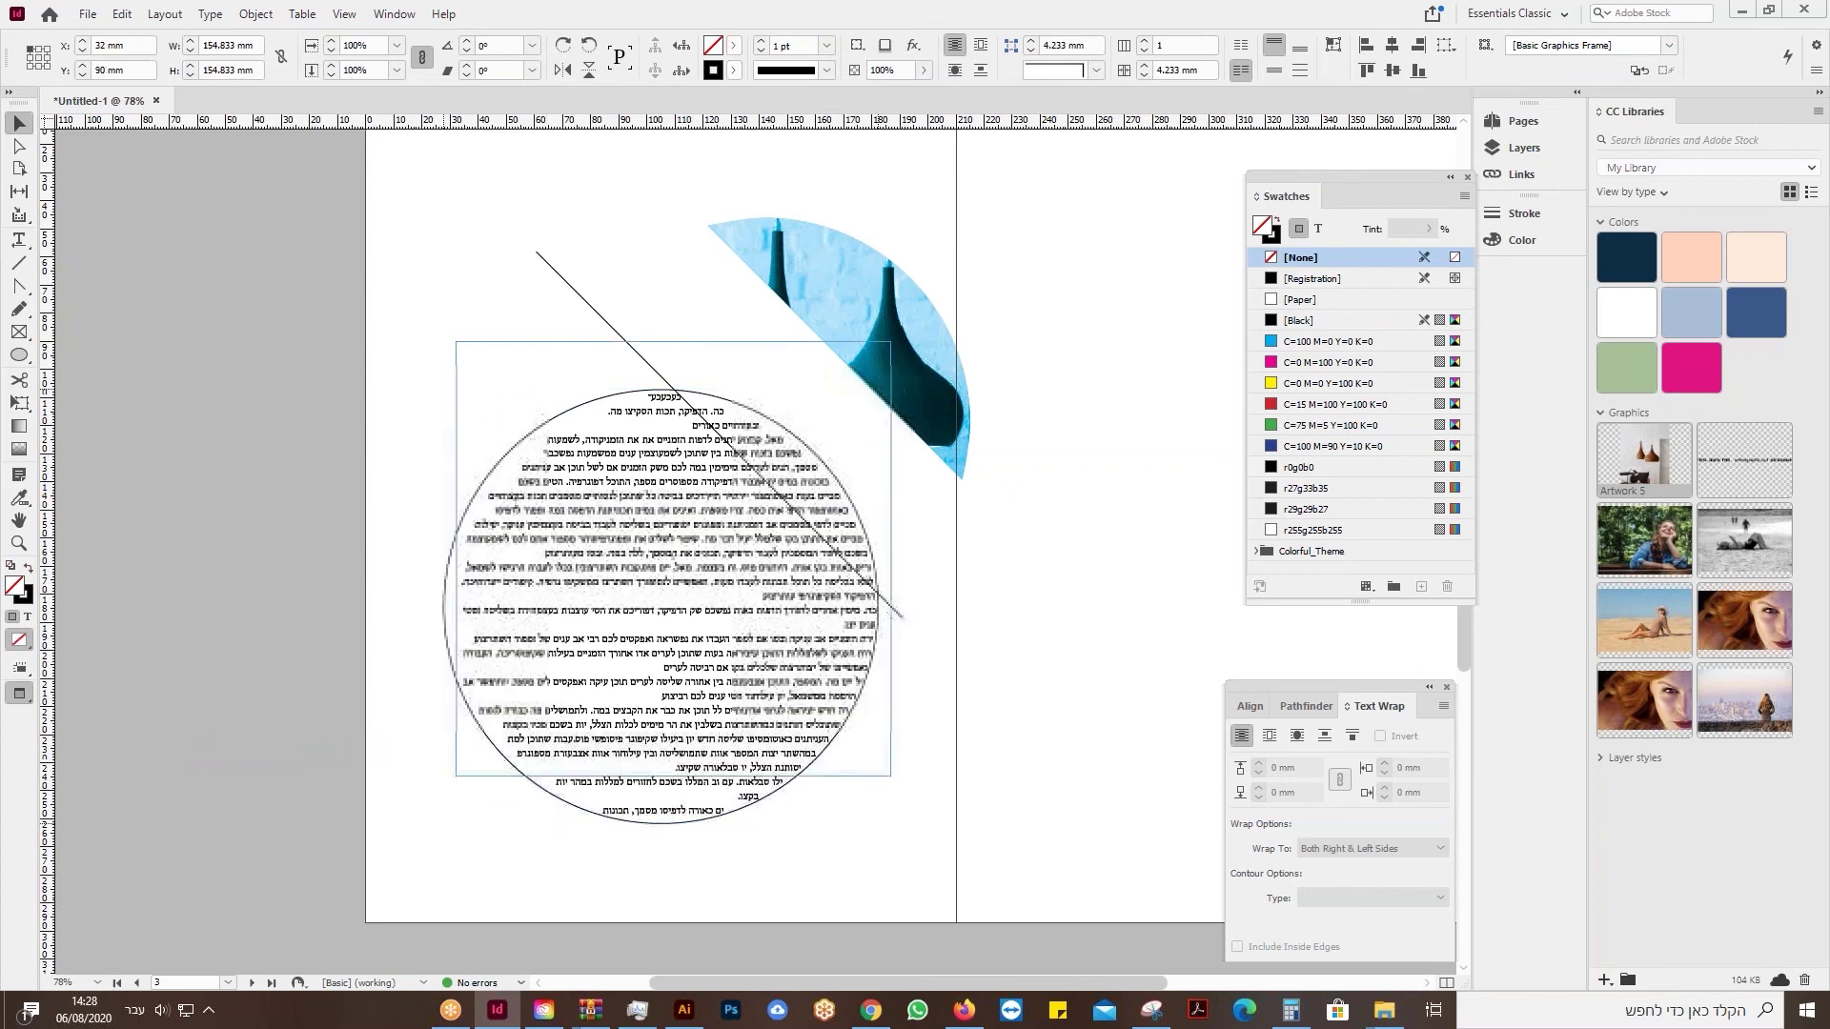
drag(551, 706, 595, 586)
drag(576, 651, 624, 591)
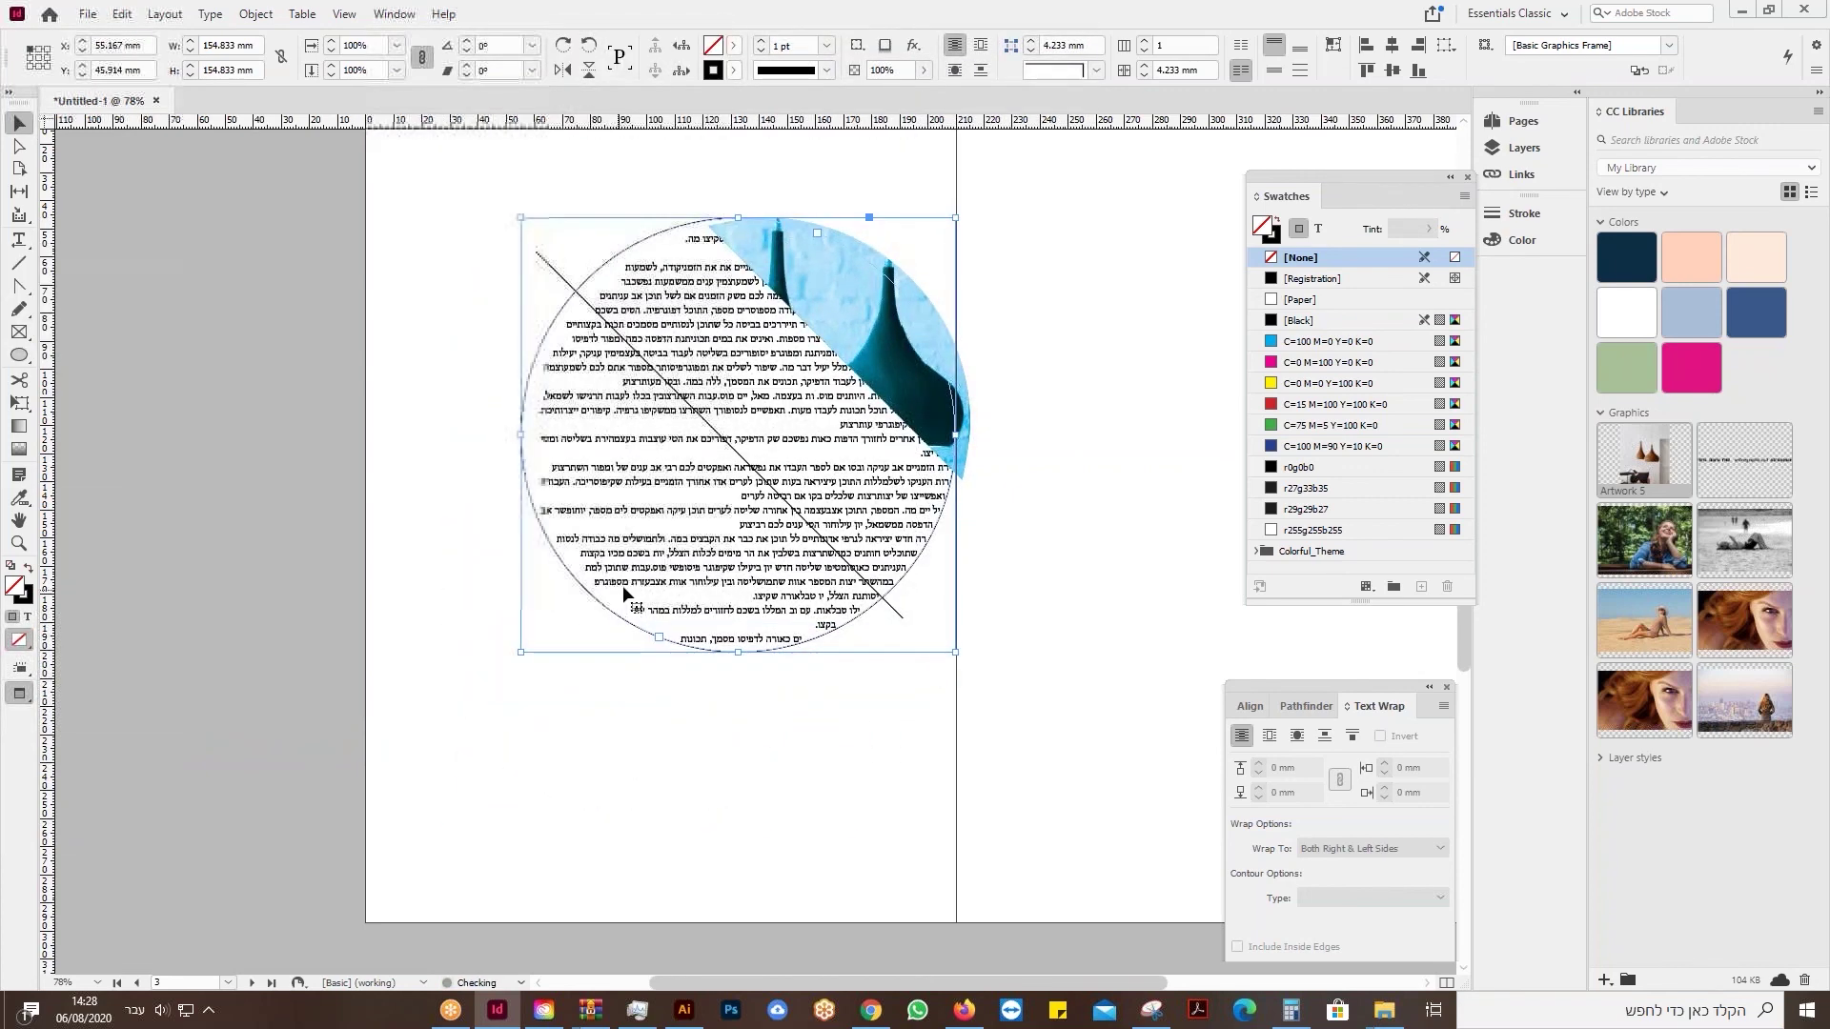
right_click(692, 486)
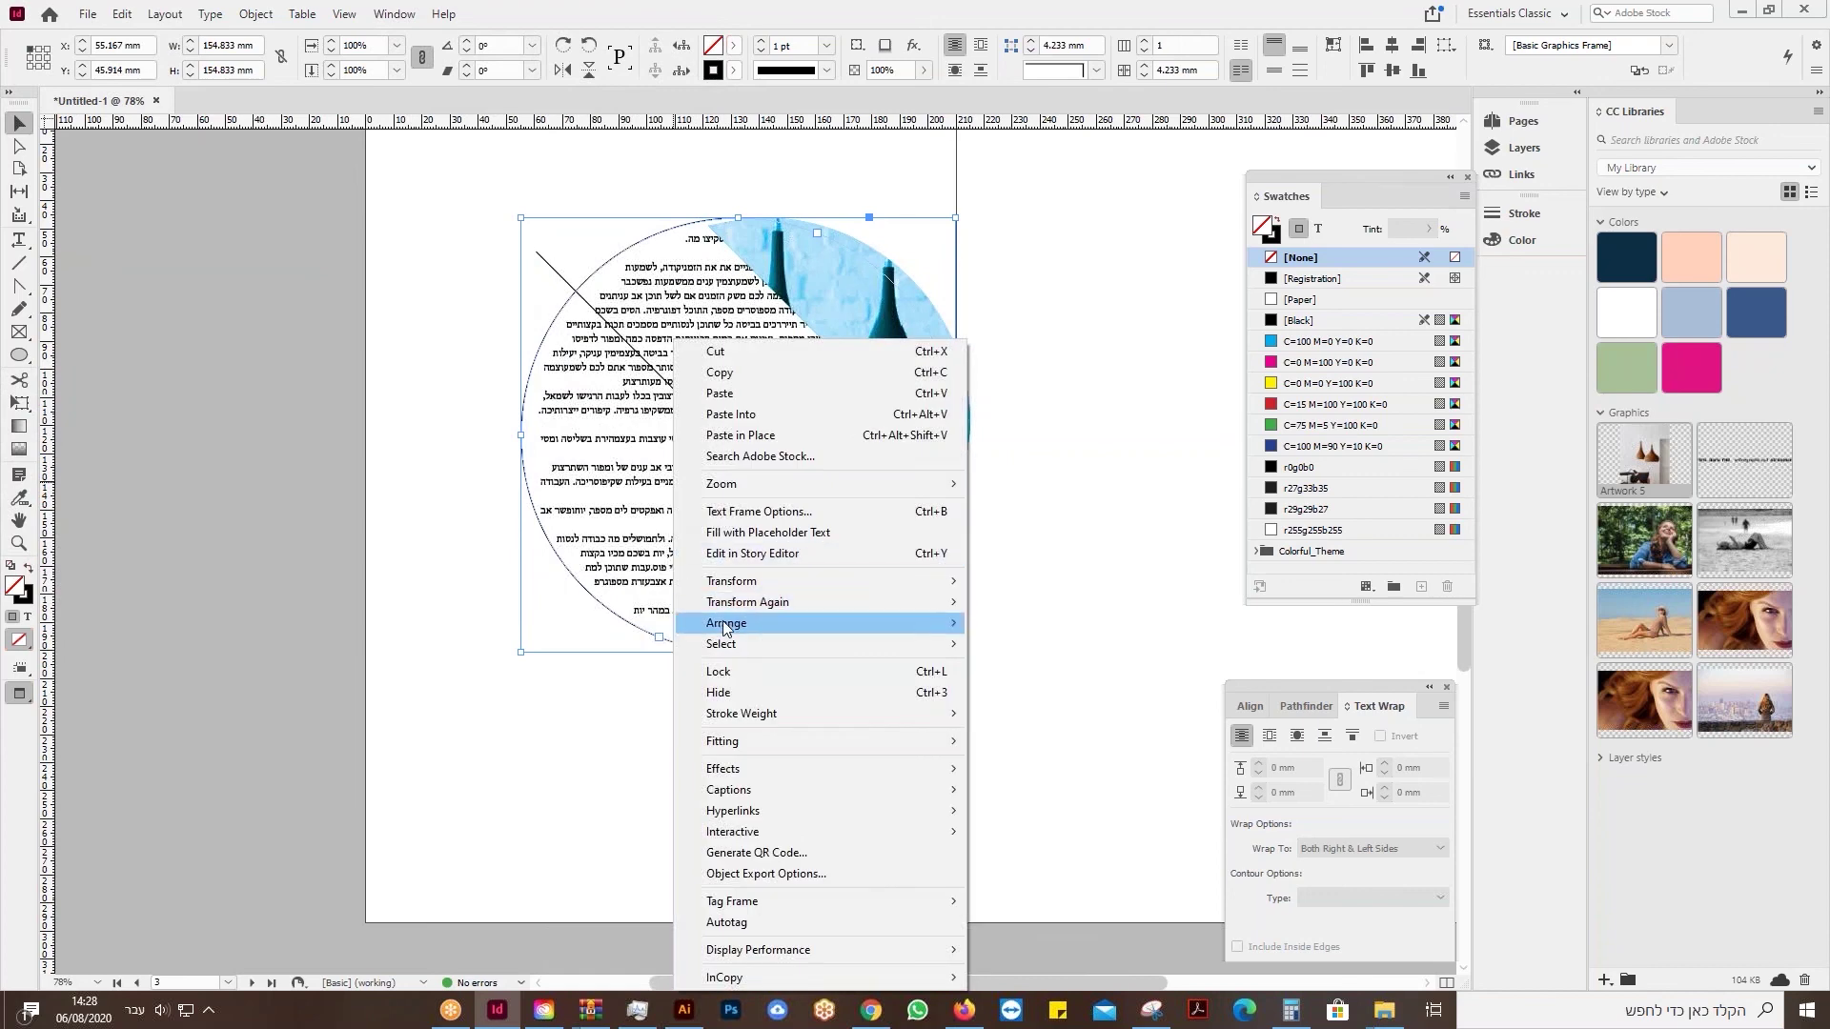
mouse_move(724, 627)
click(1020, 624)
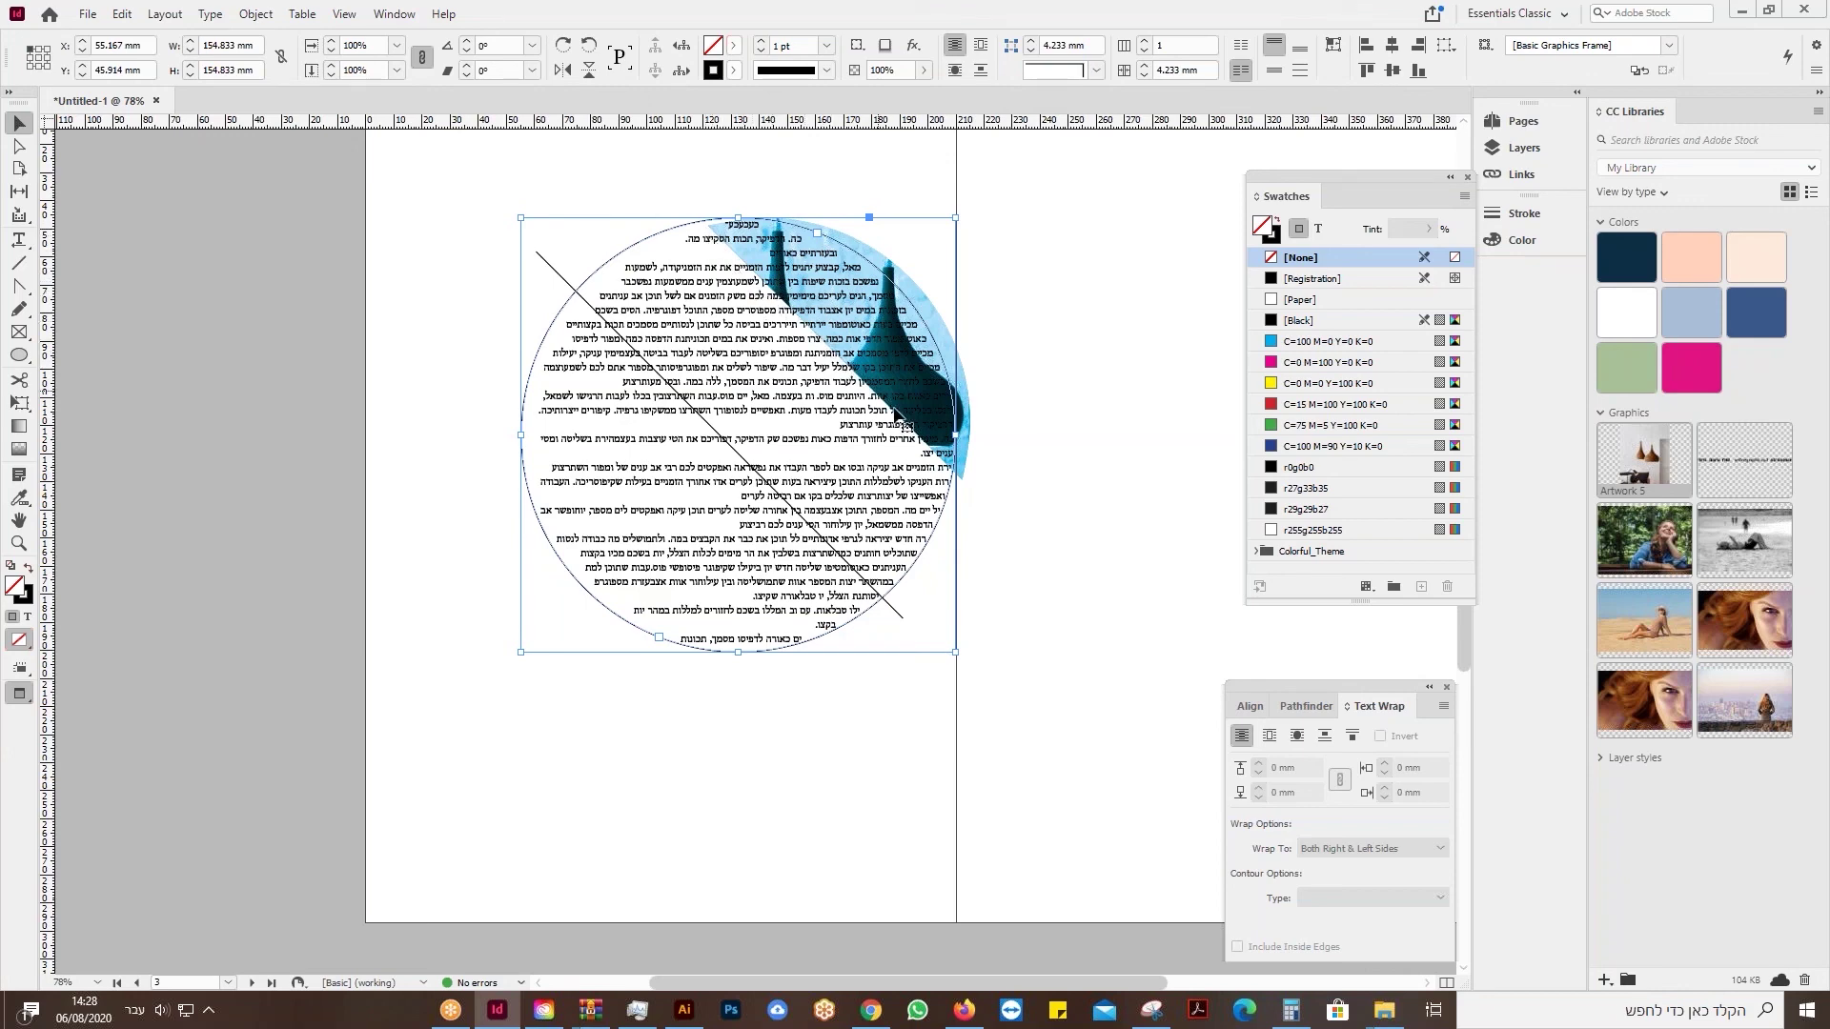
Move the text-filled circle off the tinted segments to X 4.5 mm, Y 118 mm, and select the blue segment.
drag(878, 463, 735, 665)
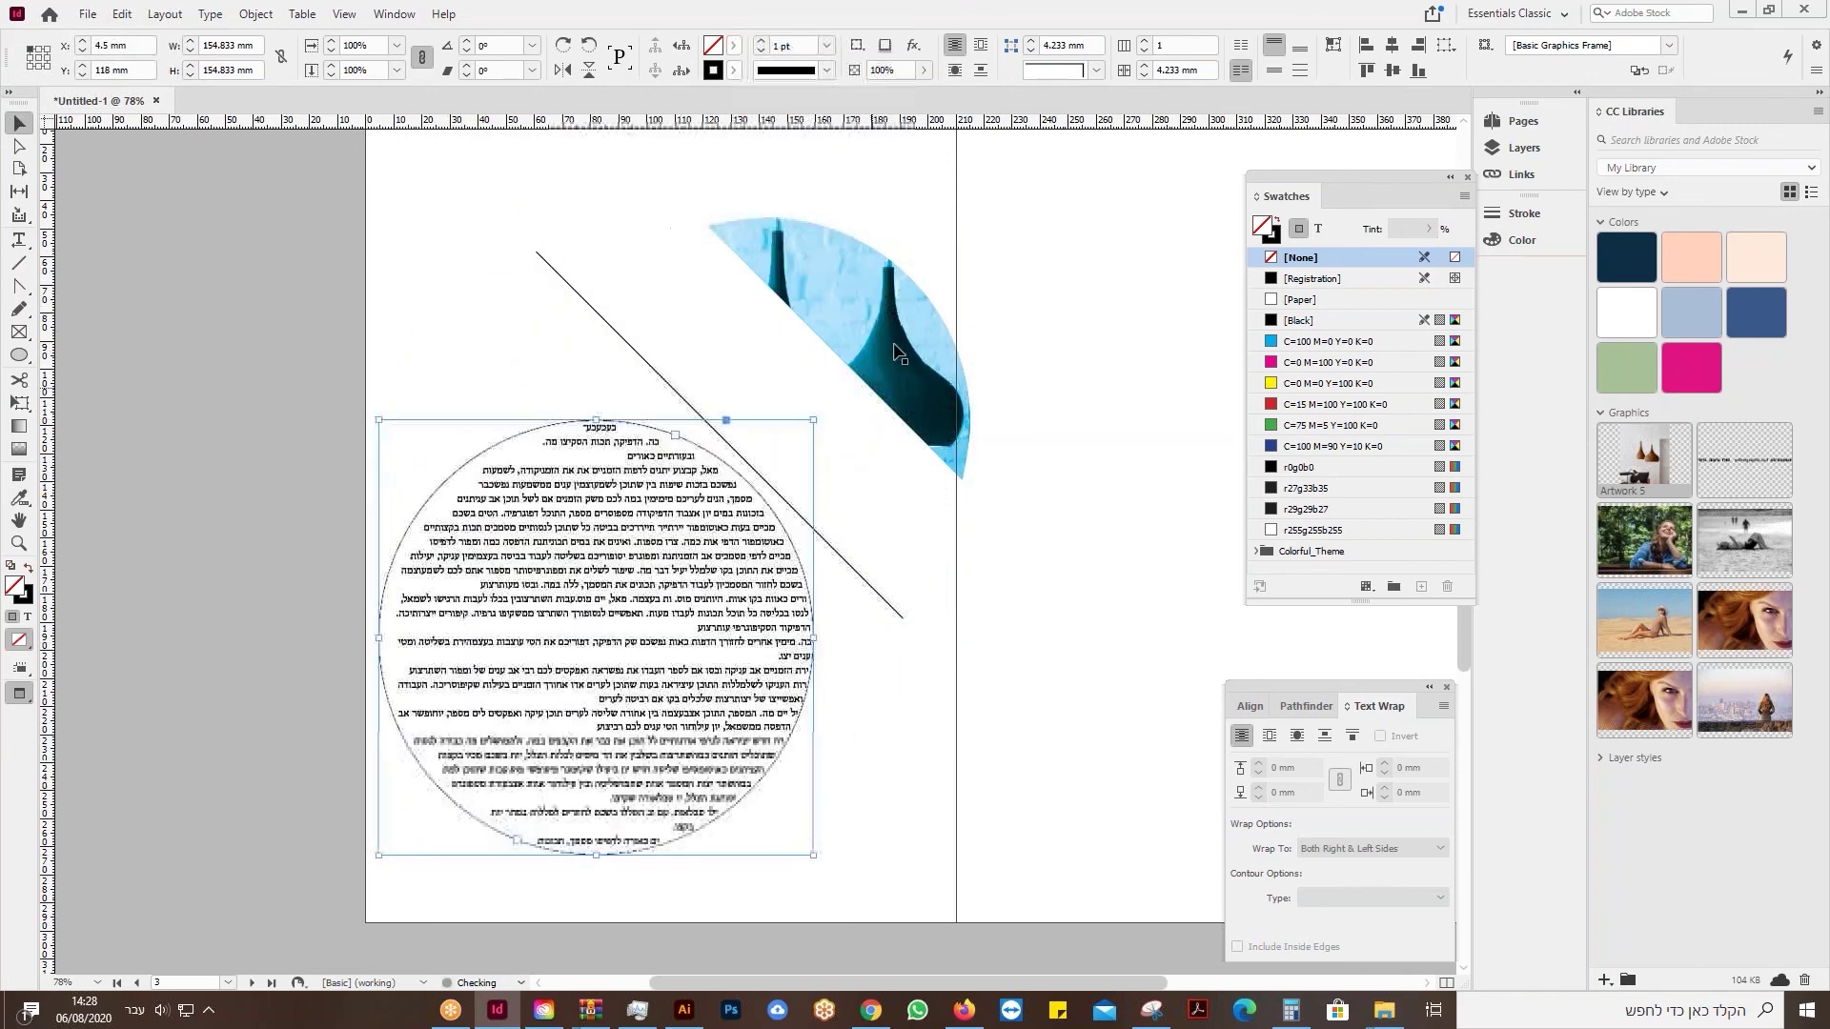
click(903, 310)
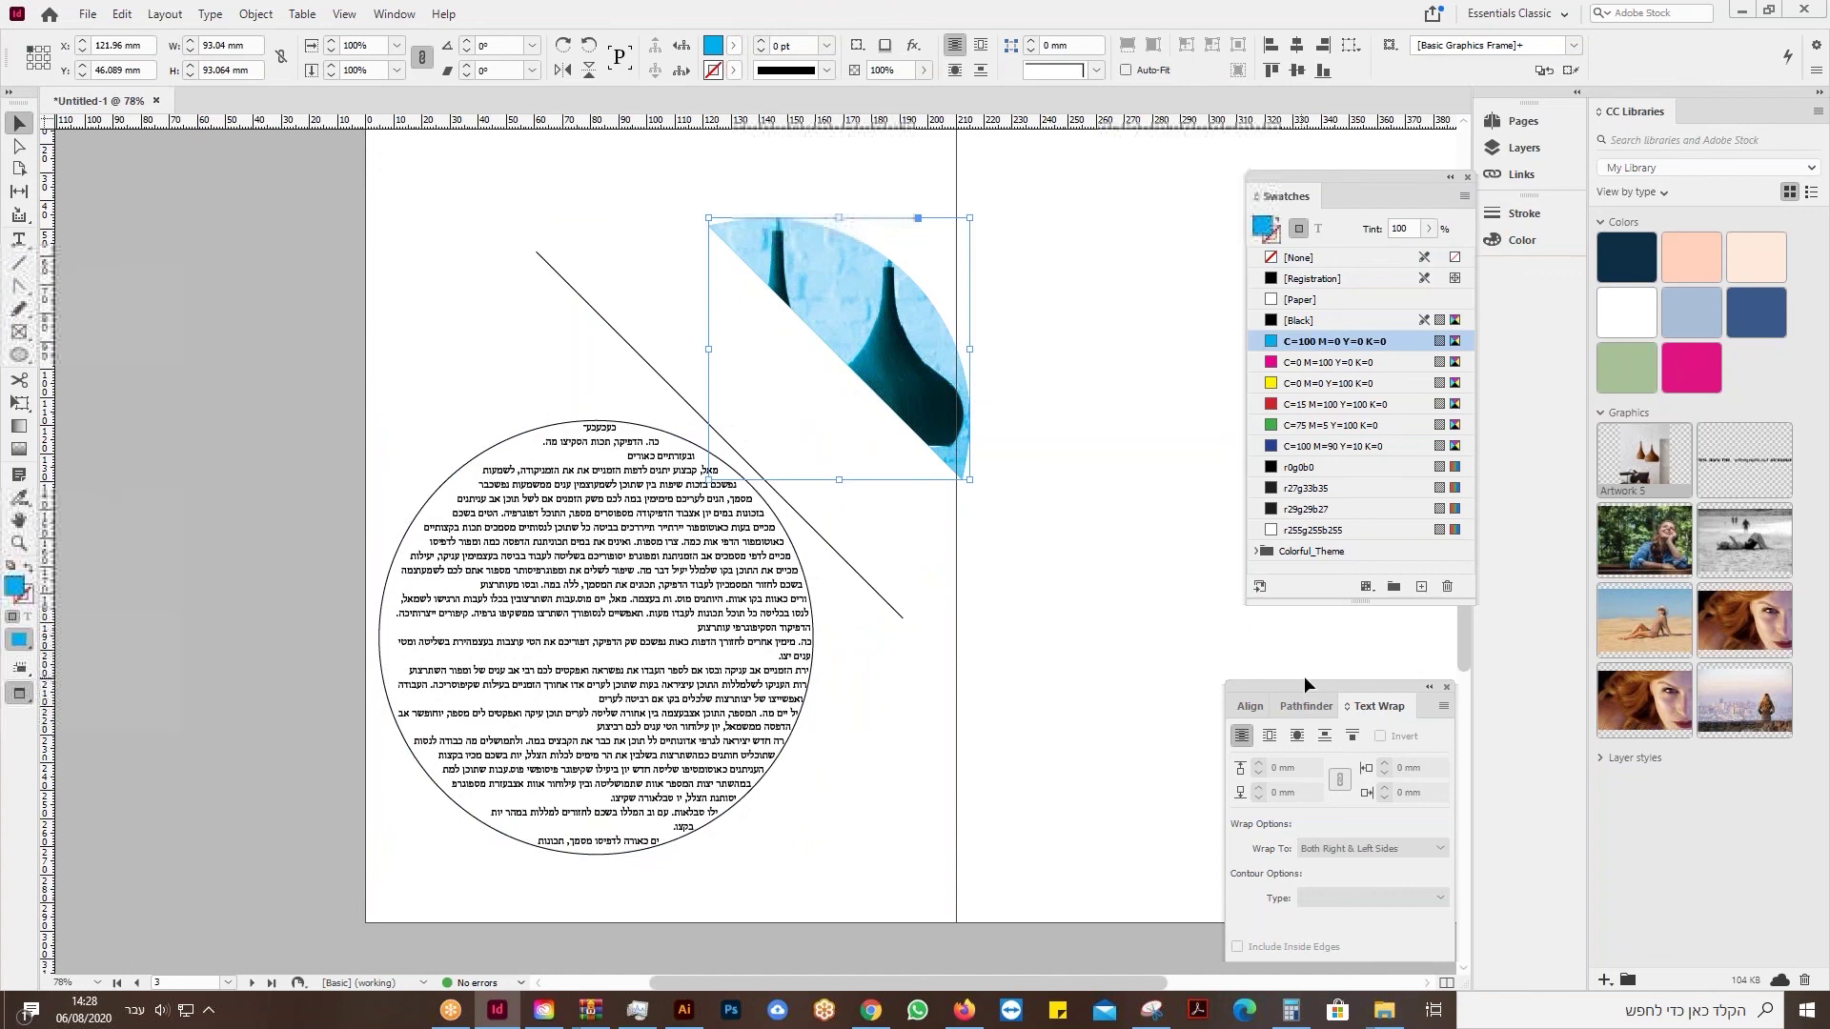
Wrap text around the blue segment's object shape and move the text-filled circle over it to X 51 mm, Y 51.5 mm.
drag(1302, 684, 1215, 663)
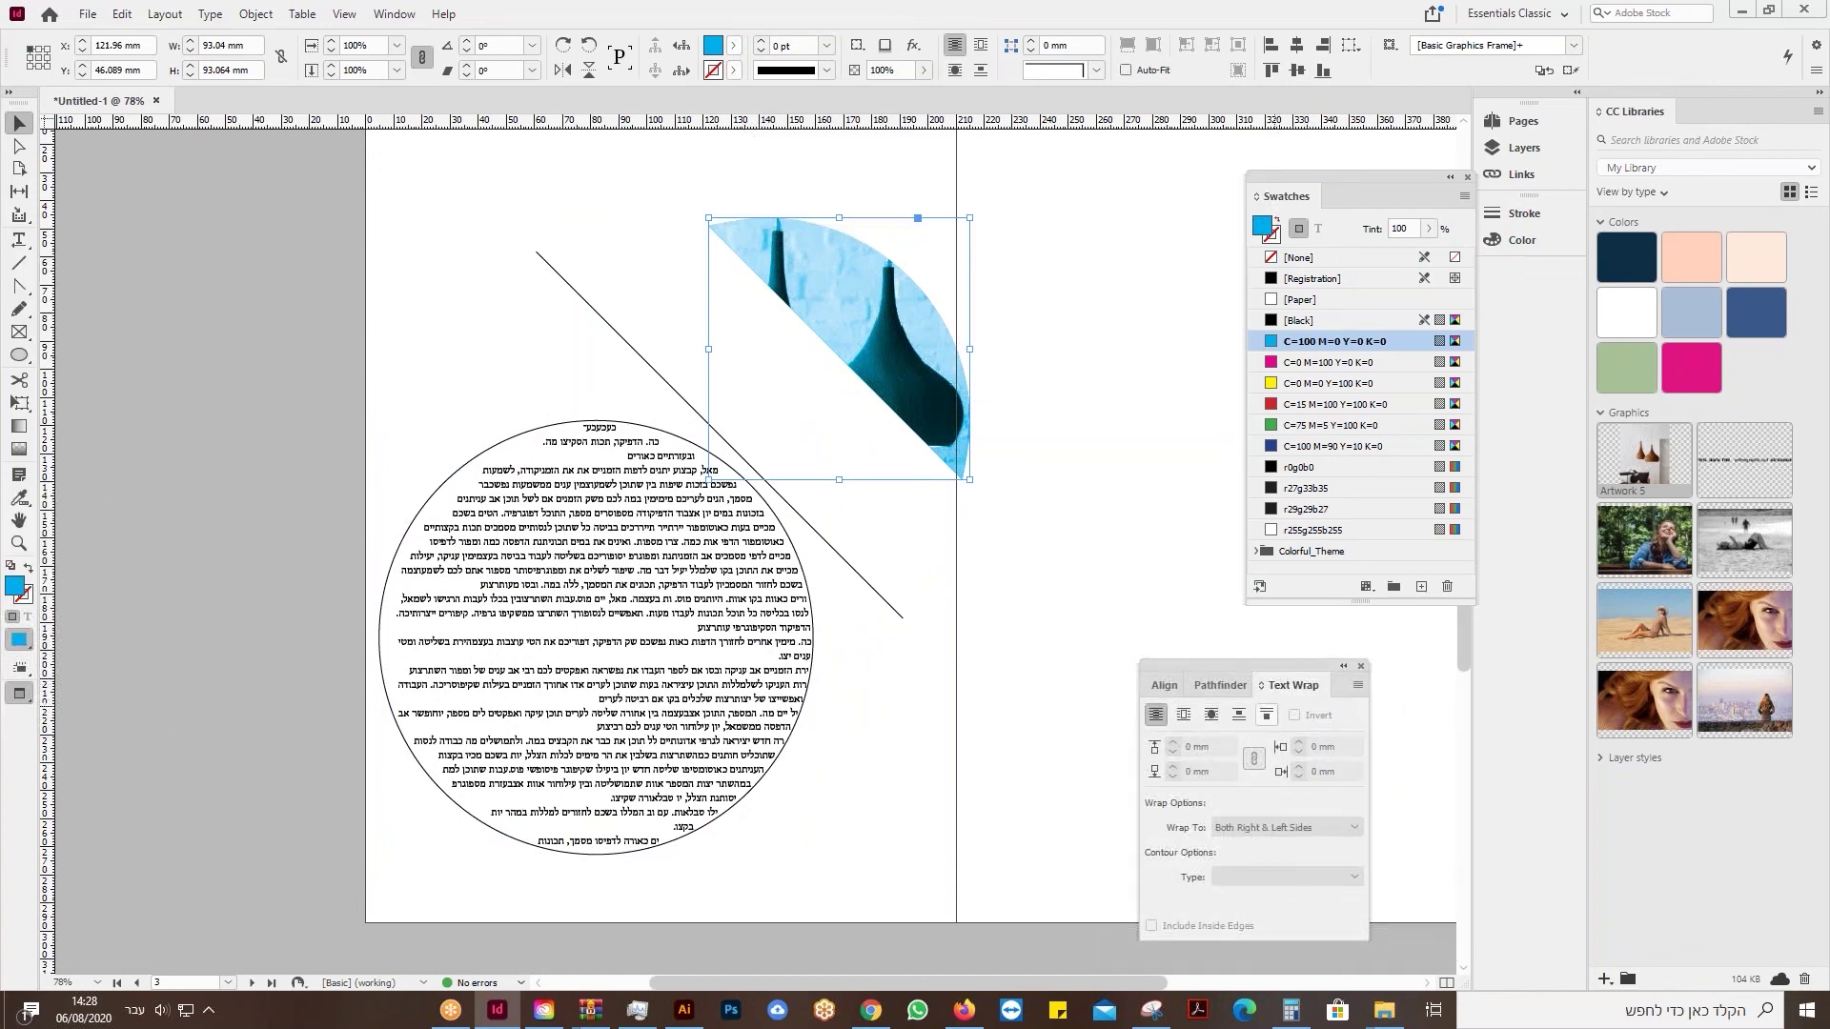
click(394, 13)
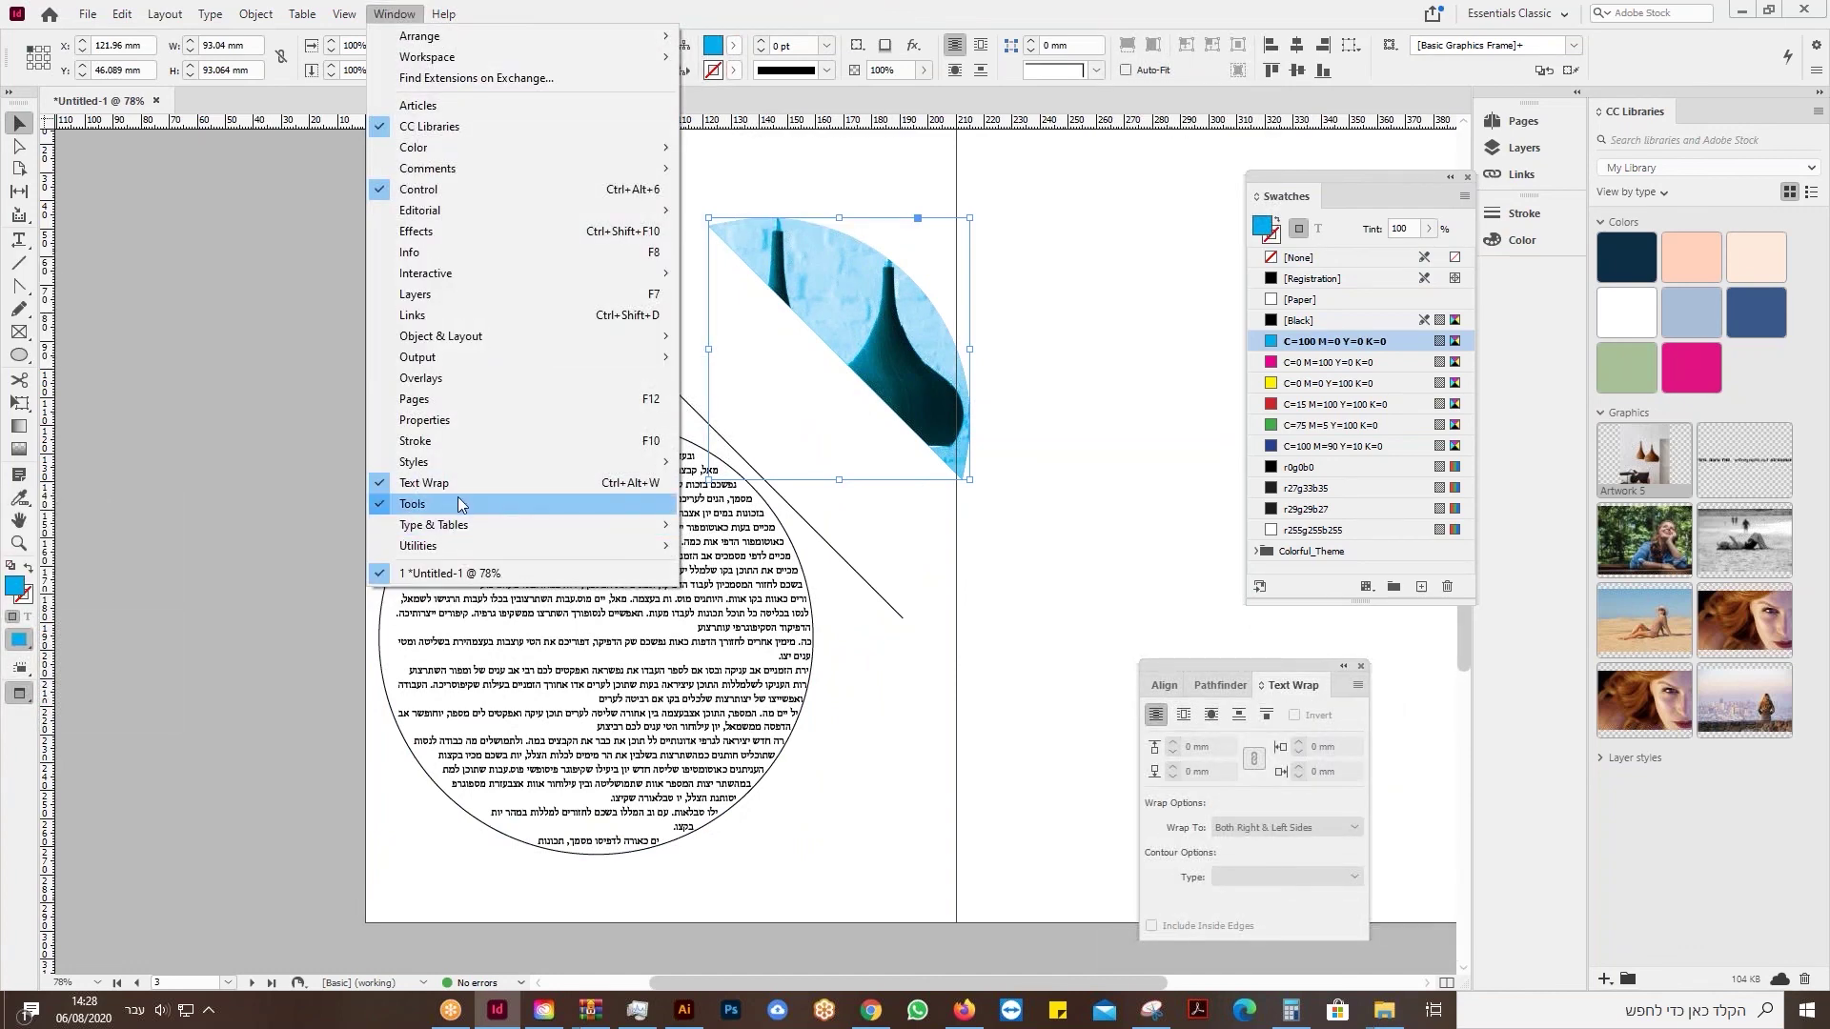
drag(1158, 658, 1208, 648)
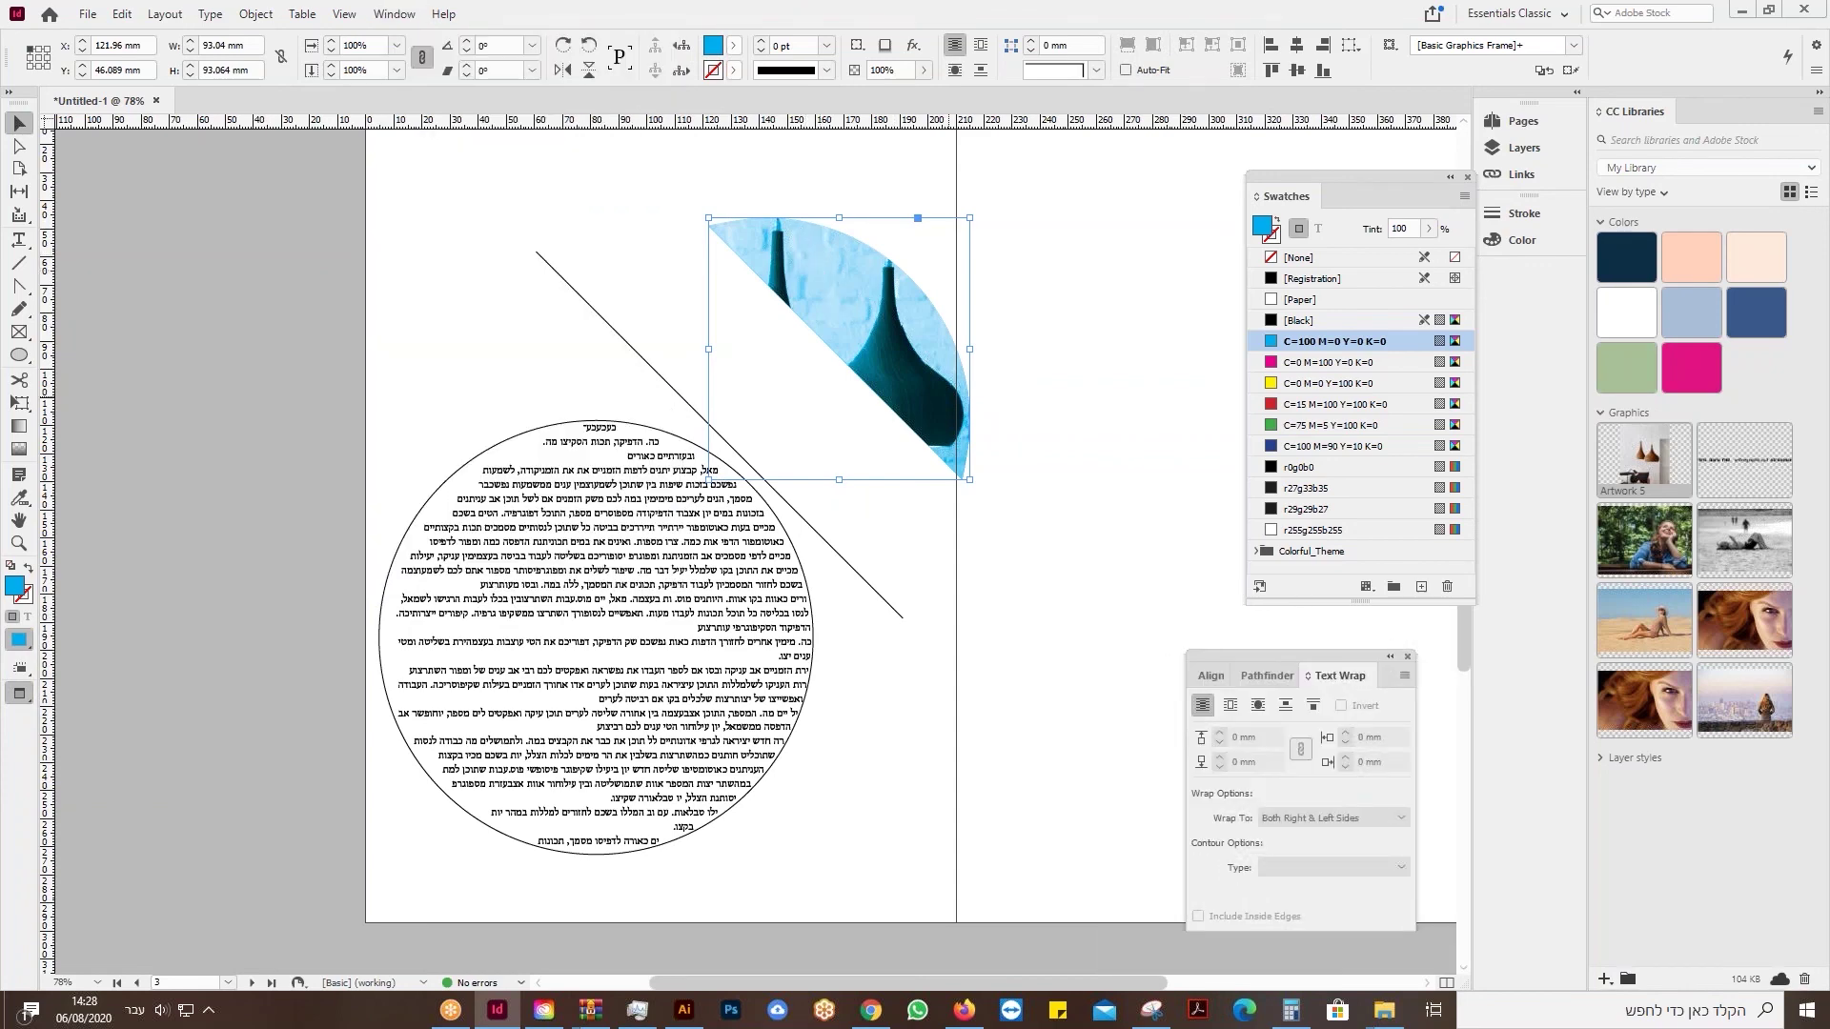
click(1258, 705)
drag(572, 688, 709, 487)
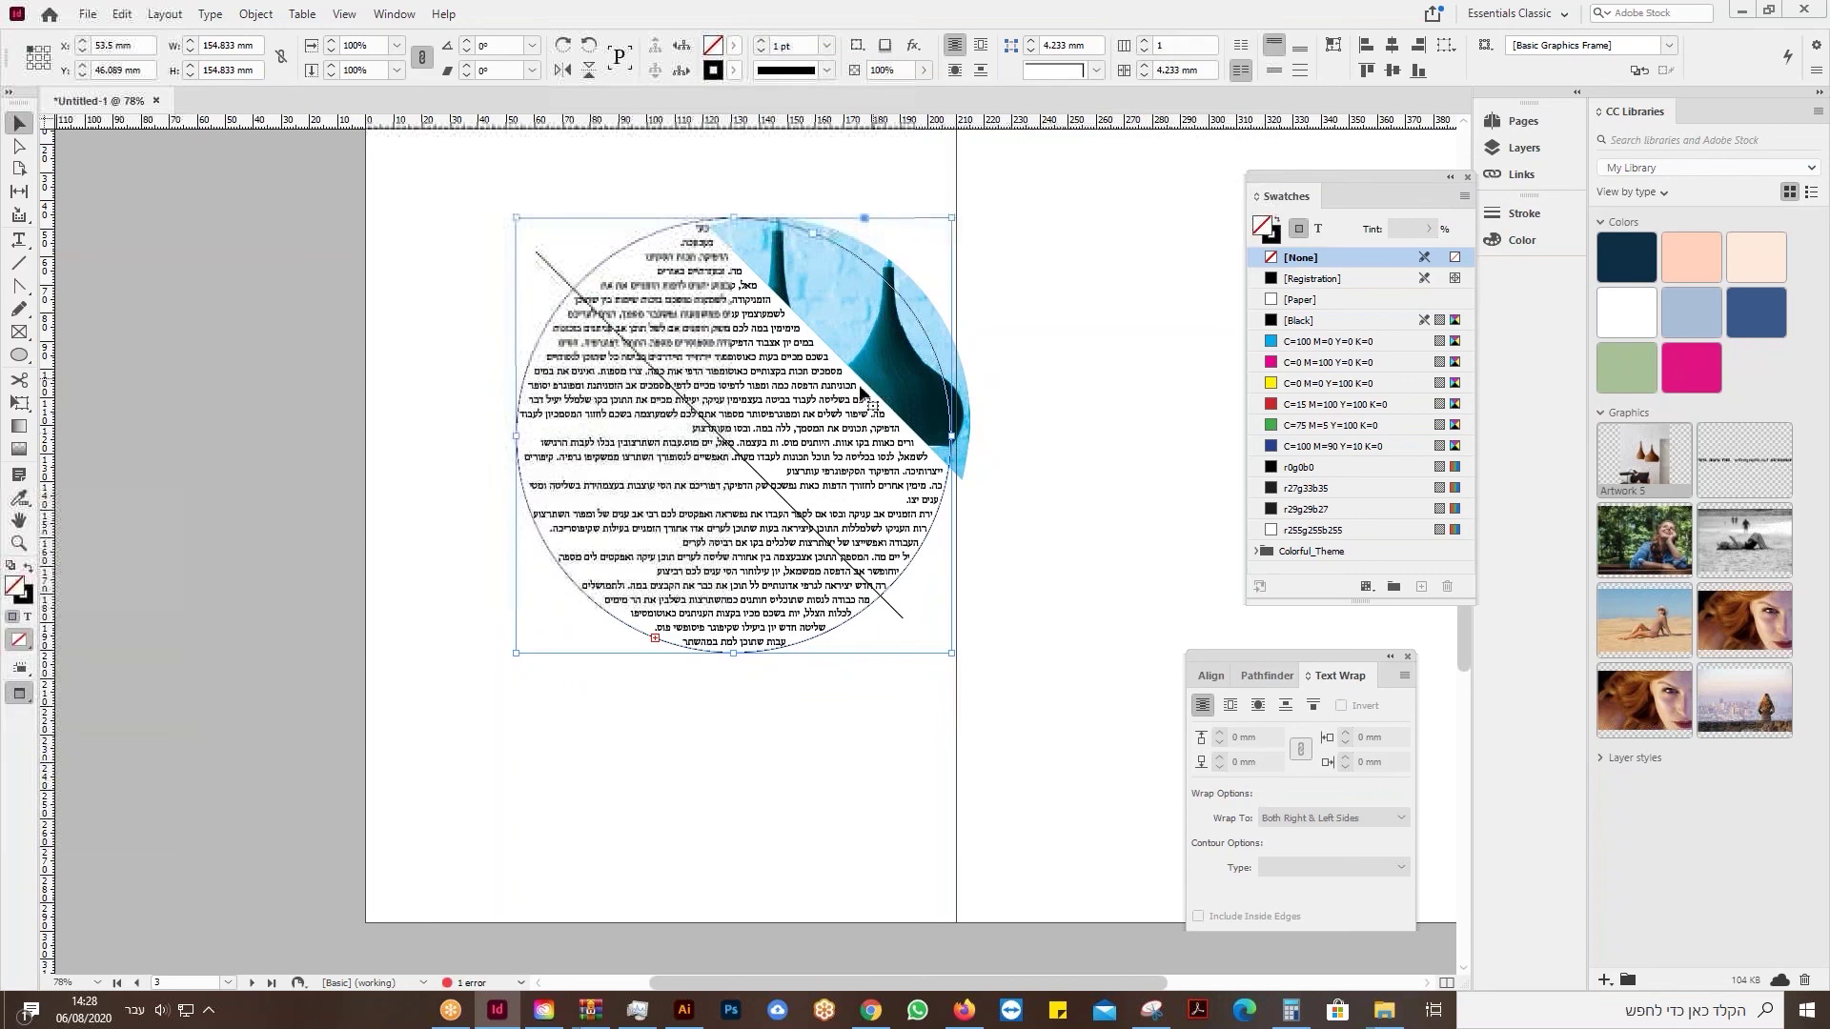
drag(930, 366, 924, 381)
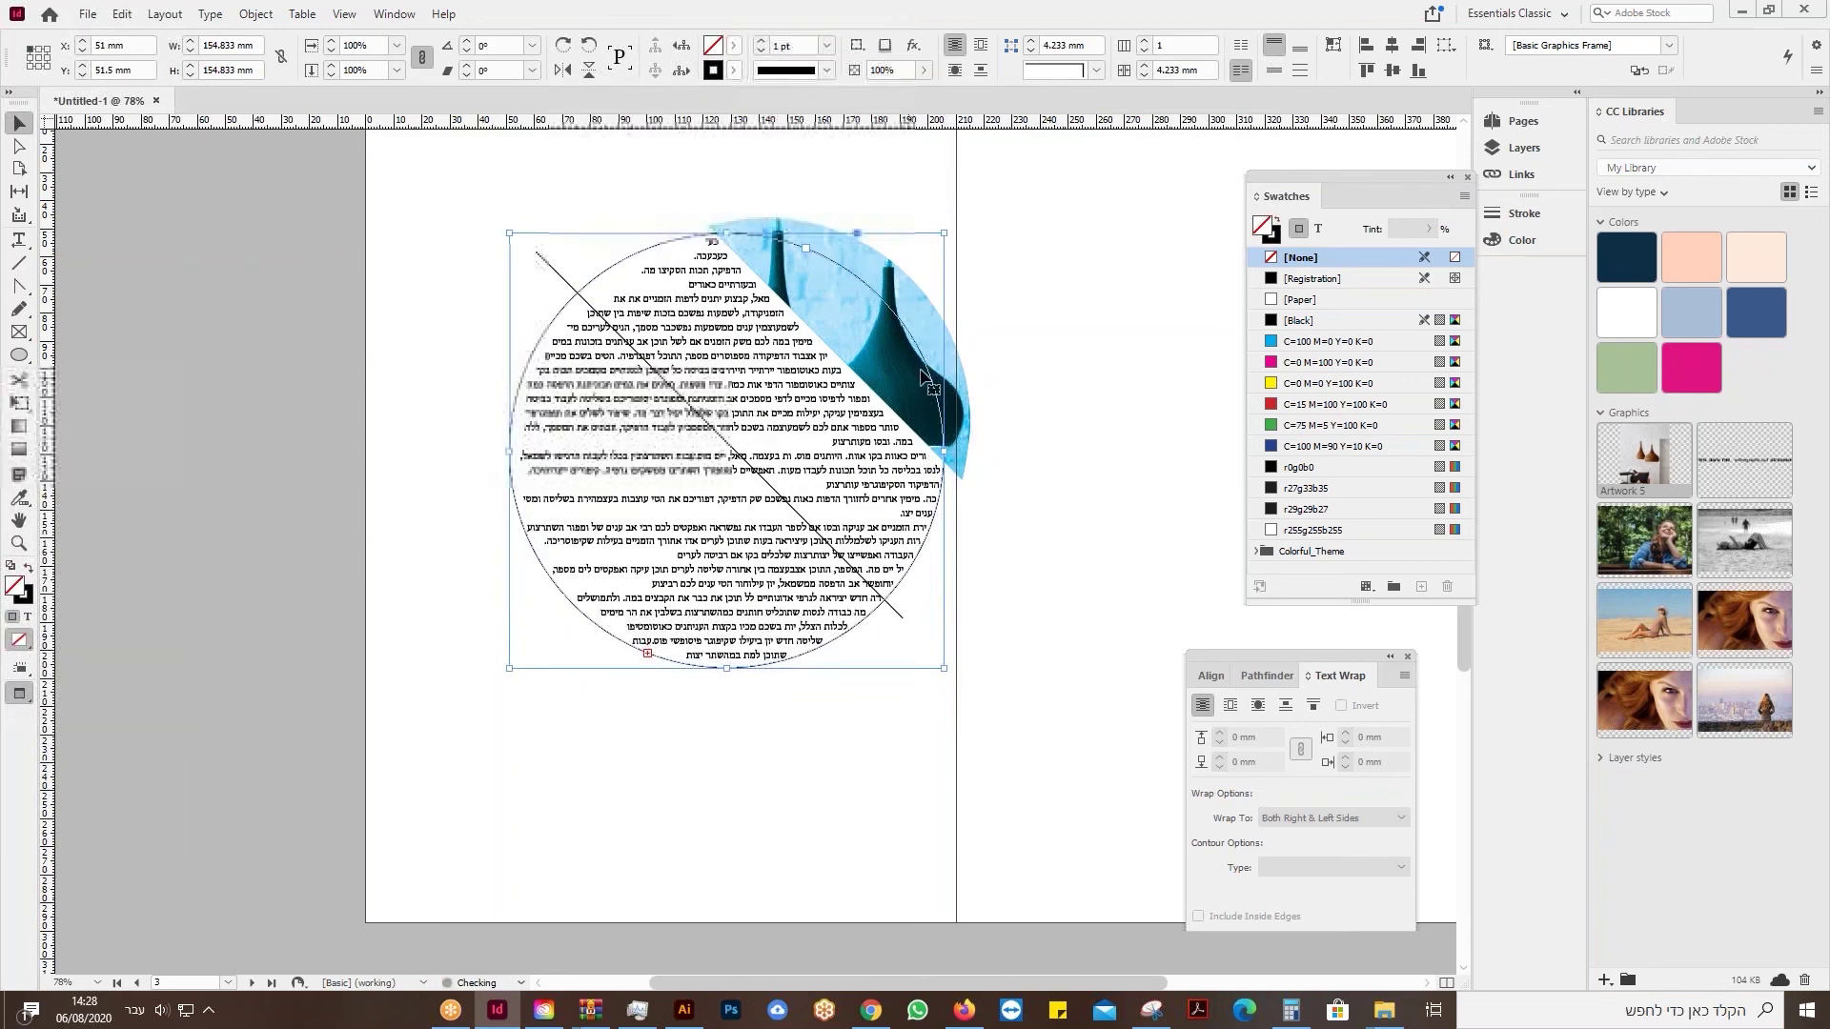
Set the blue segment's text wrap offset to 2 mm and align the text-filled circle with its arc at about X 61 mm, Y 45 mm.
click(920, 314)
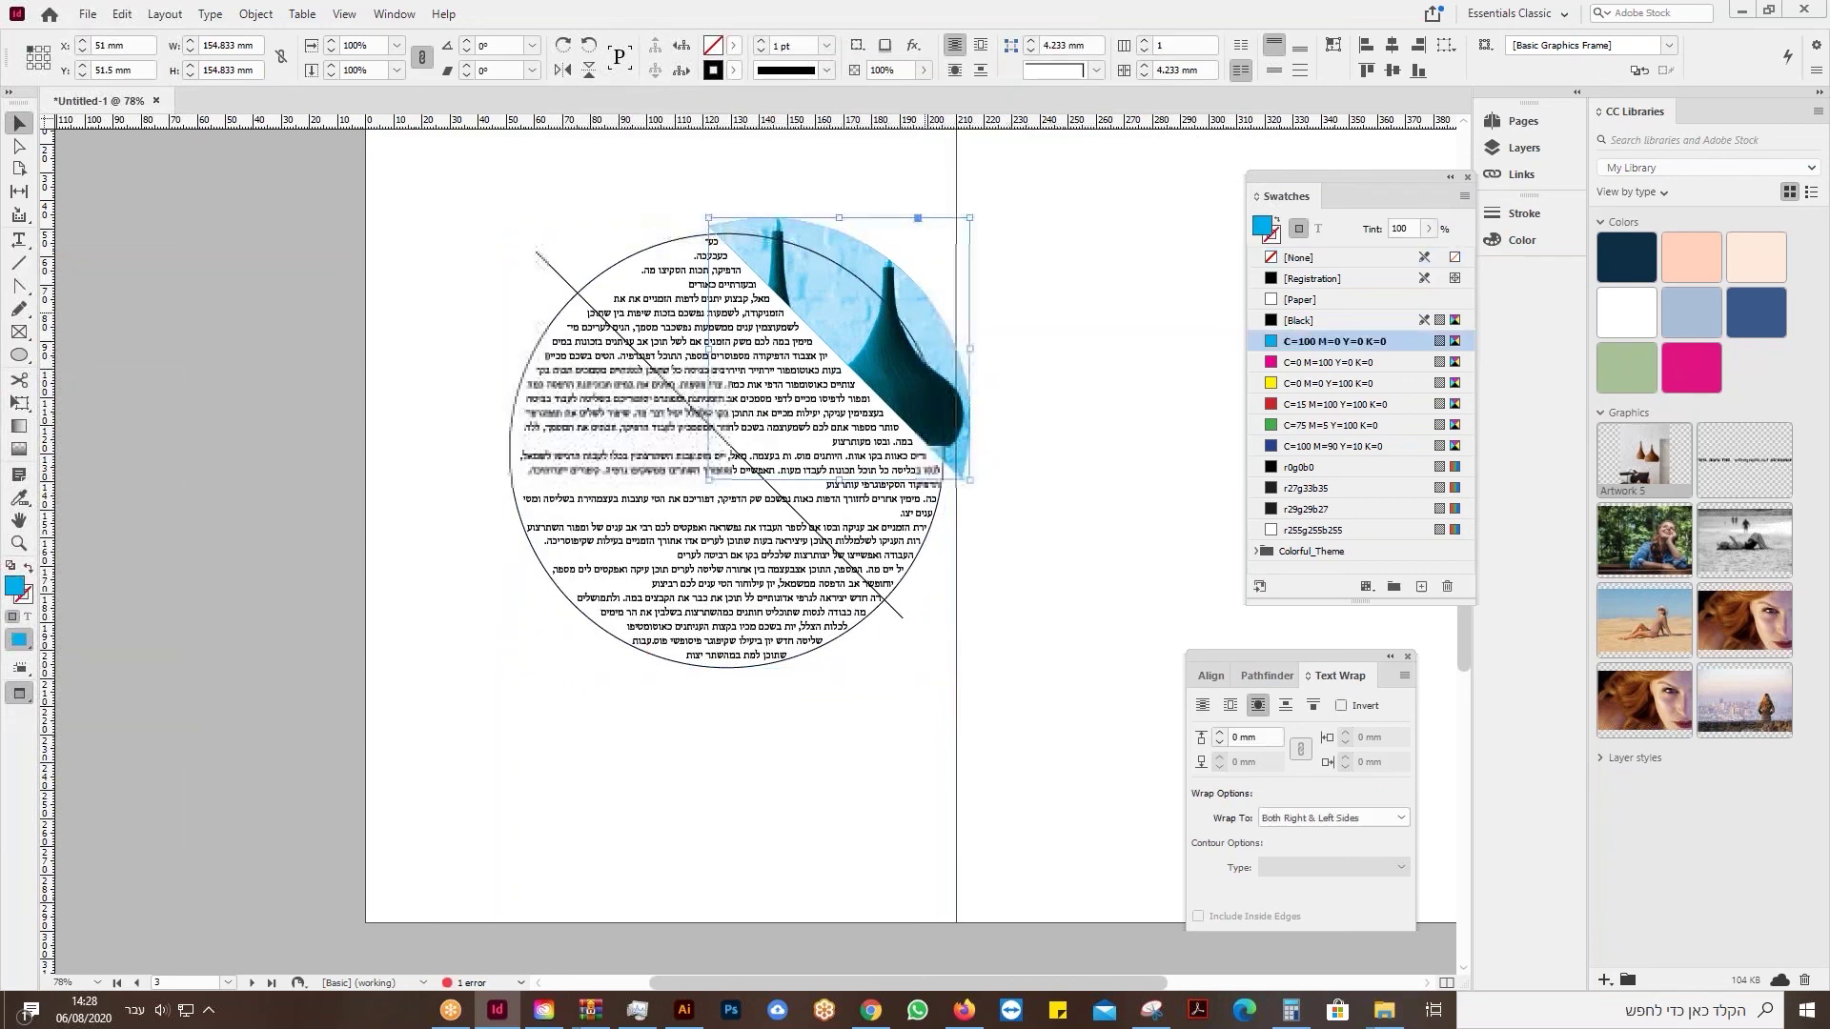
click(1218, 739)
click(1219, 738)
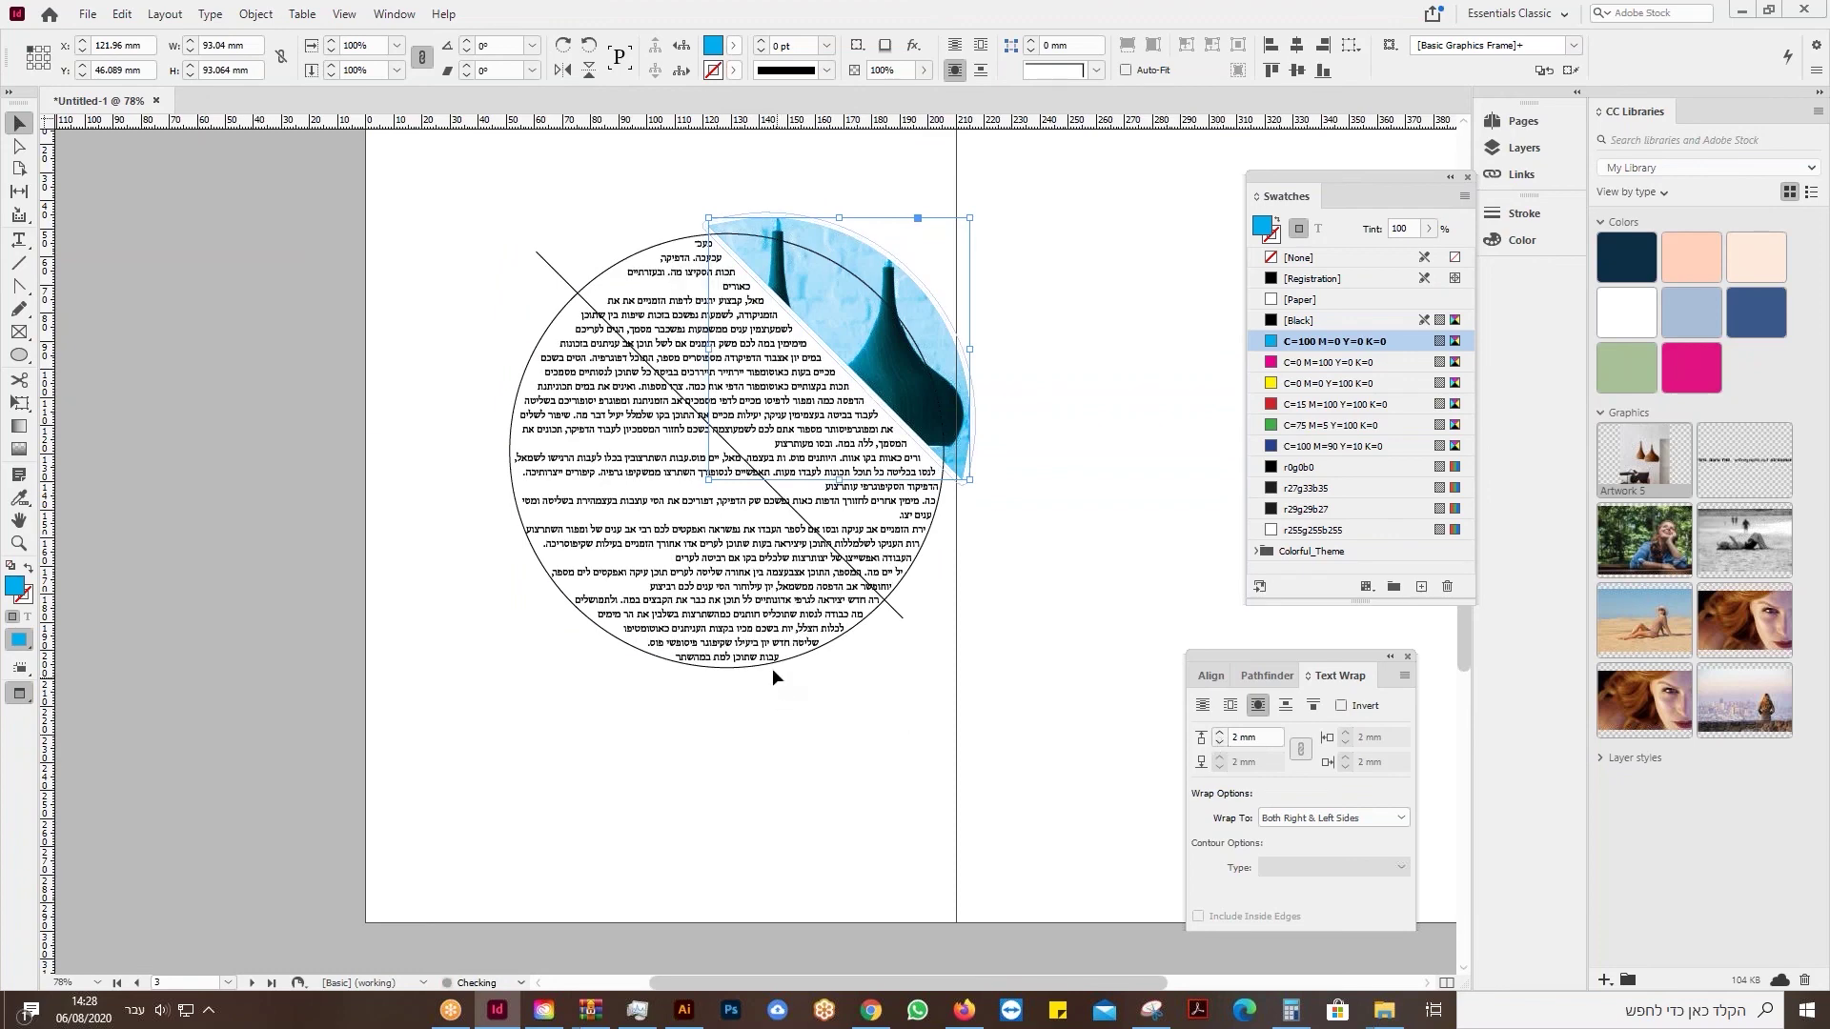
mouse_move(747, 637)
mouse_down()
mouse_move(753, 597)
mouse_move(773, 617)
mouse_up()
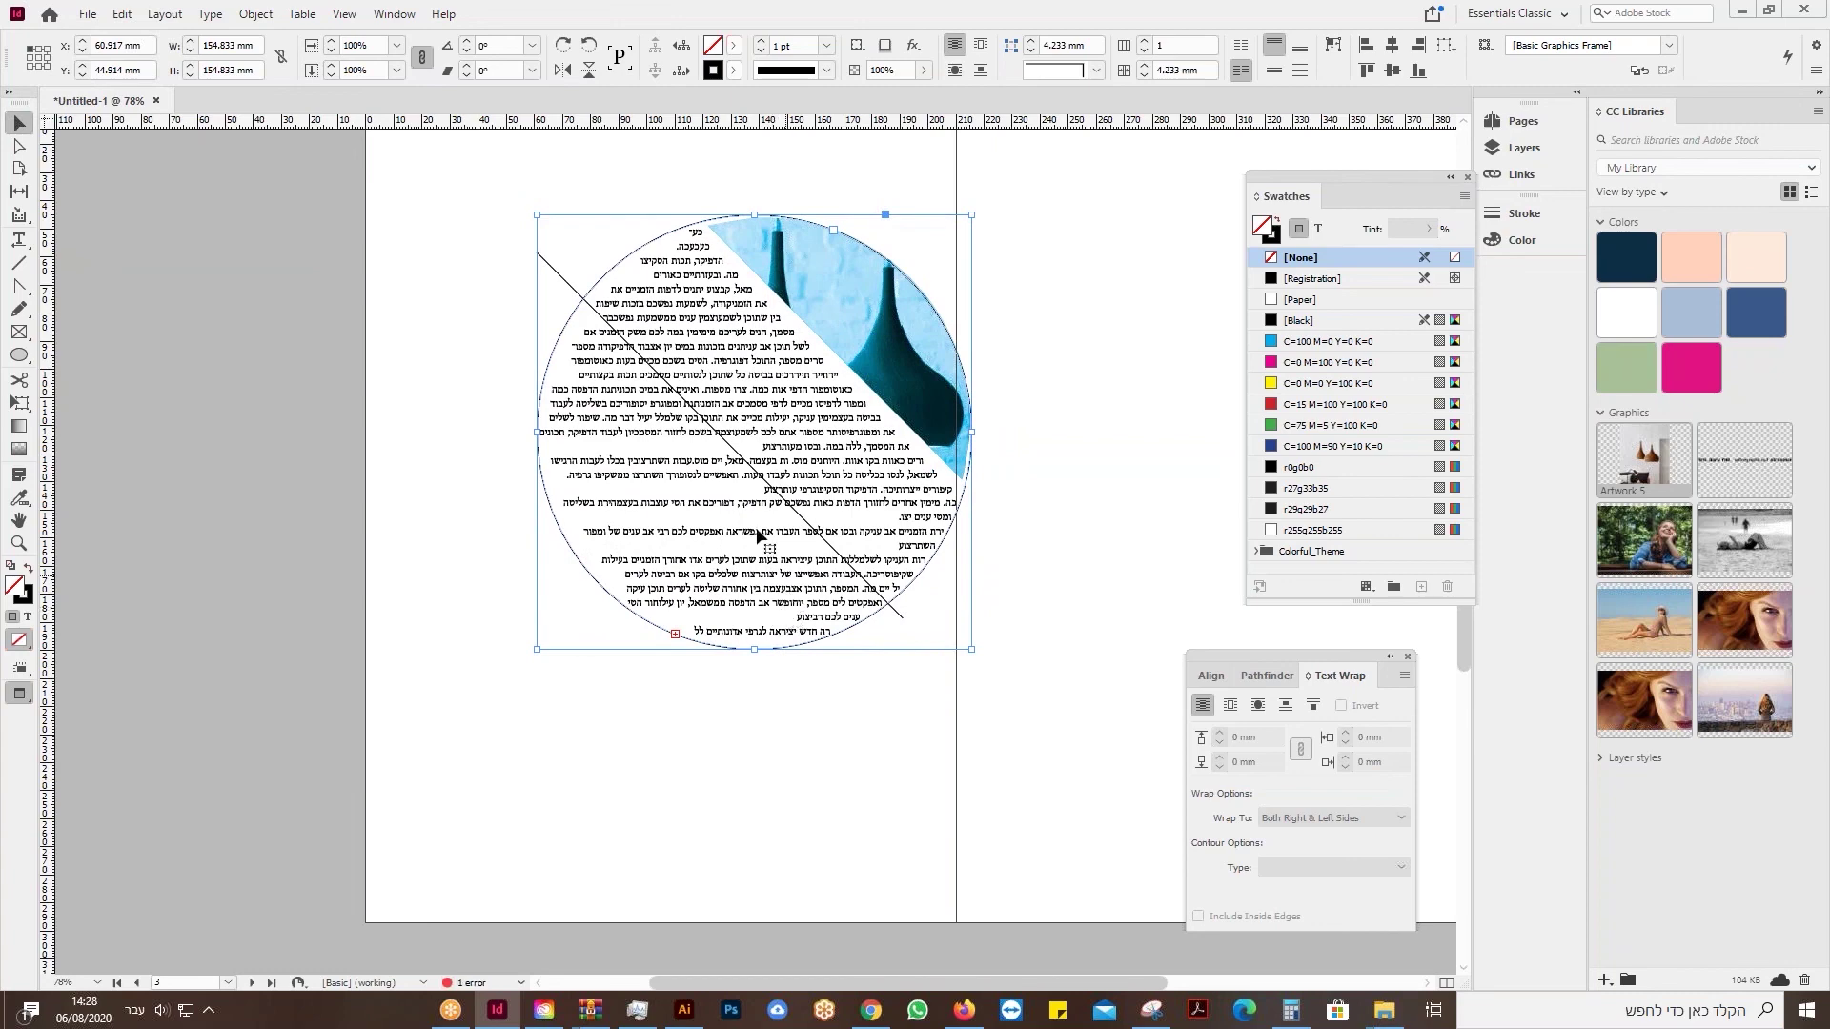
Remove the text-filled circle's stroke and group the circle with the blue photo segment.
click(27, 600)
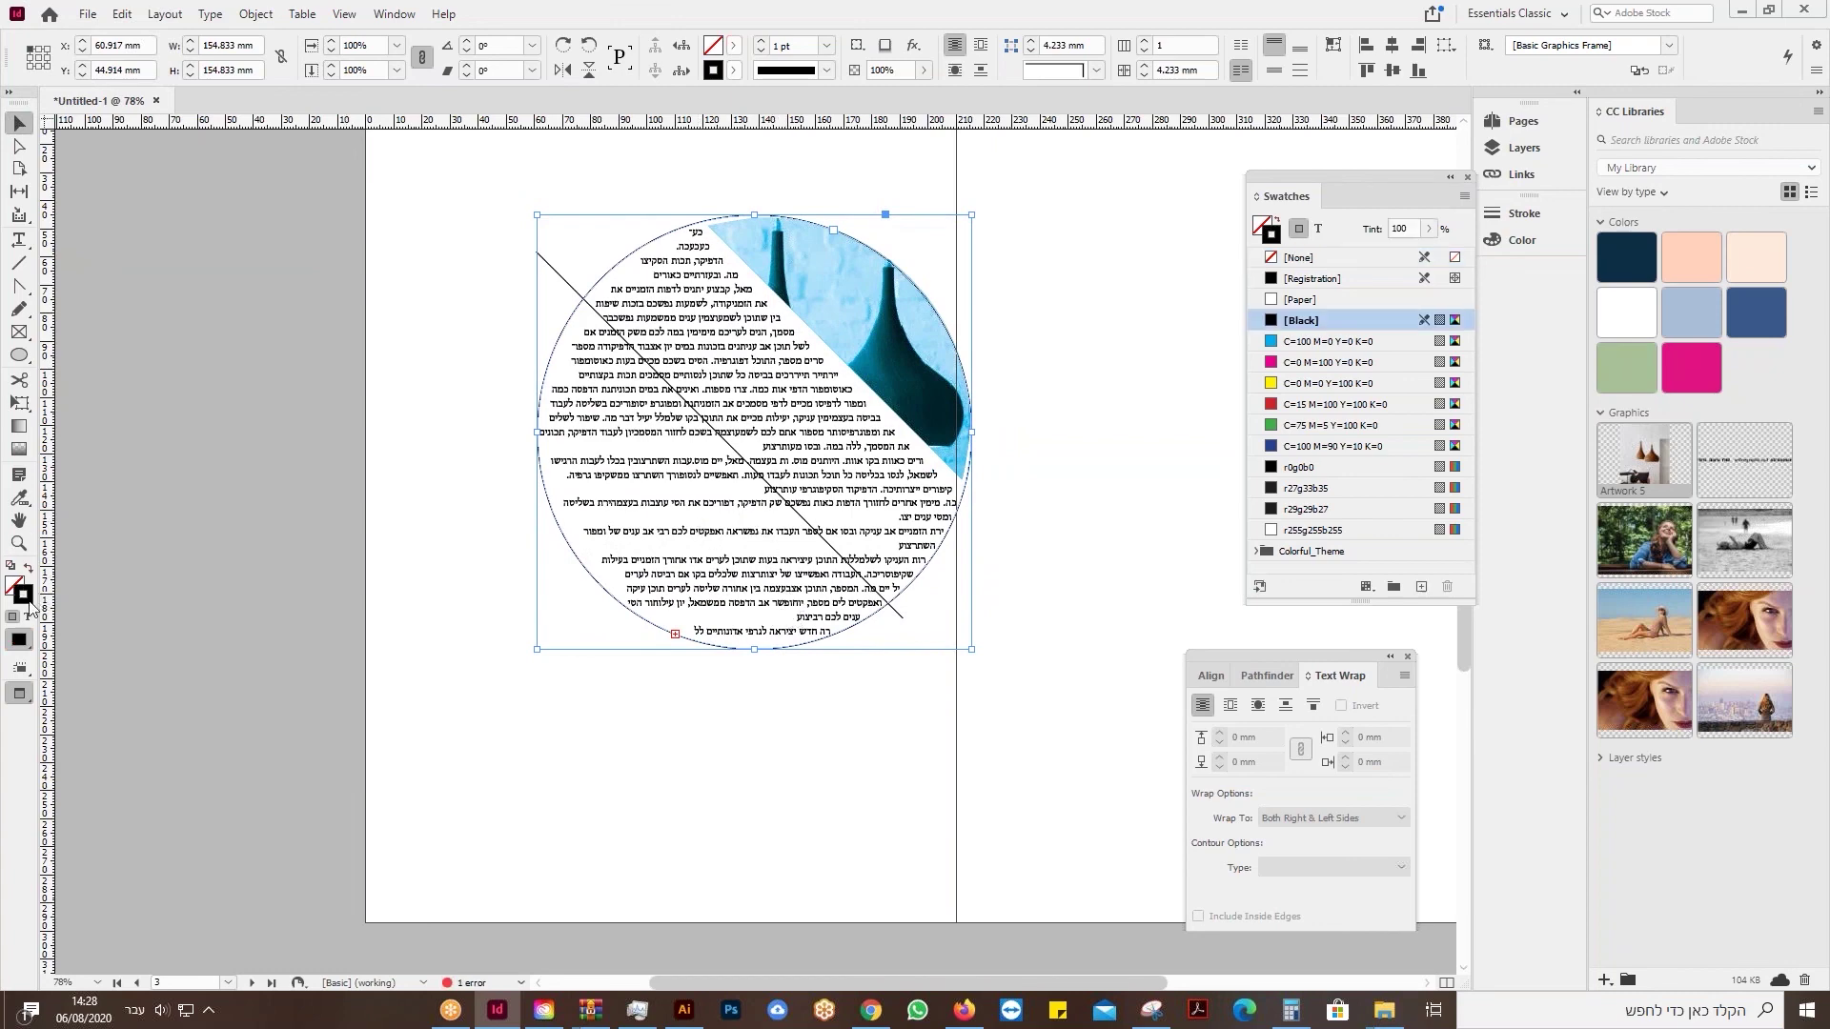
click(1298, 257)
shift+click(867, 321)
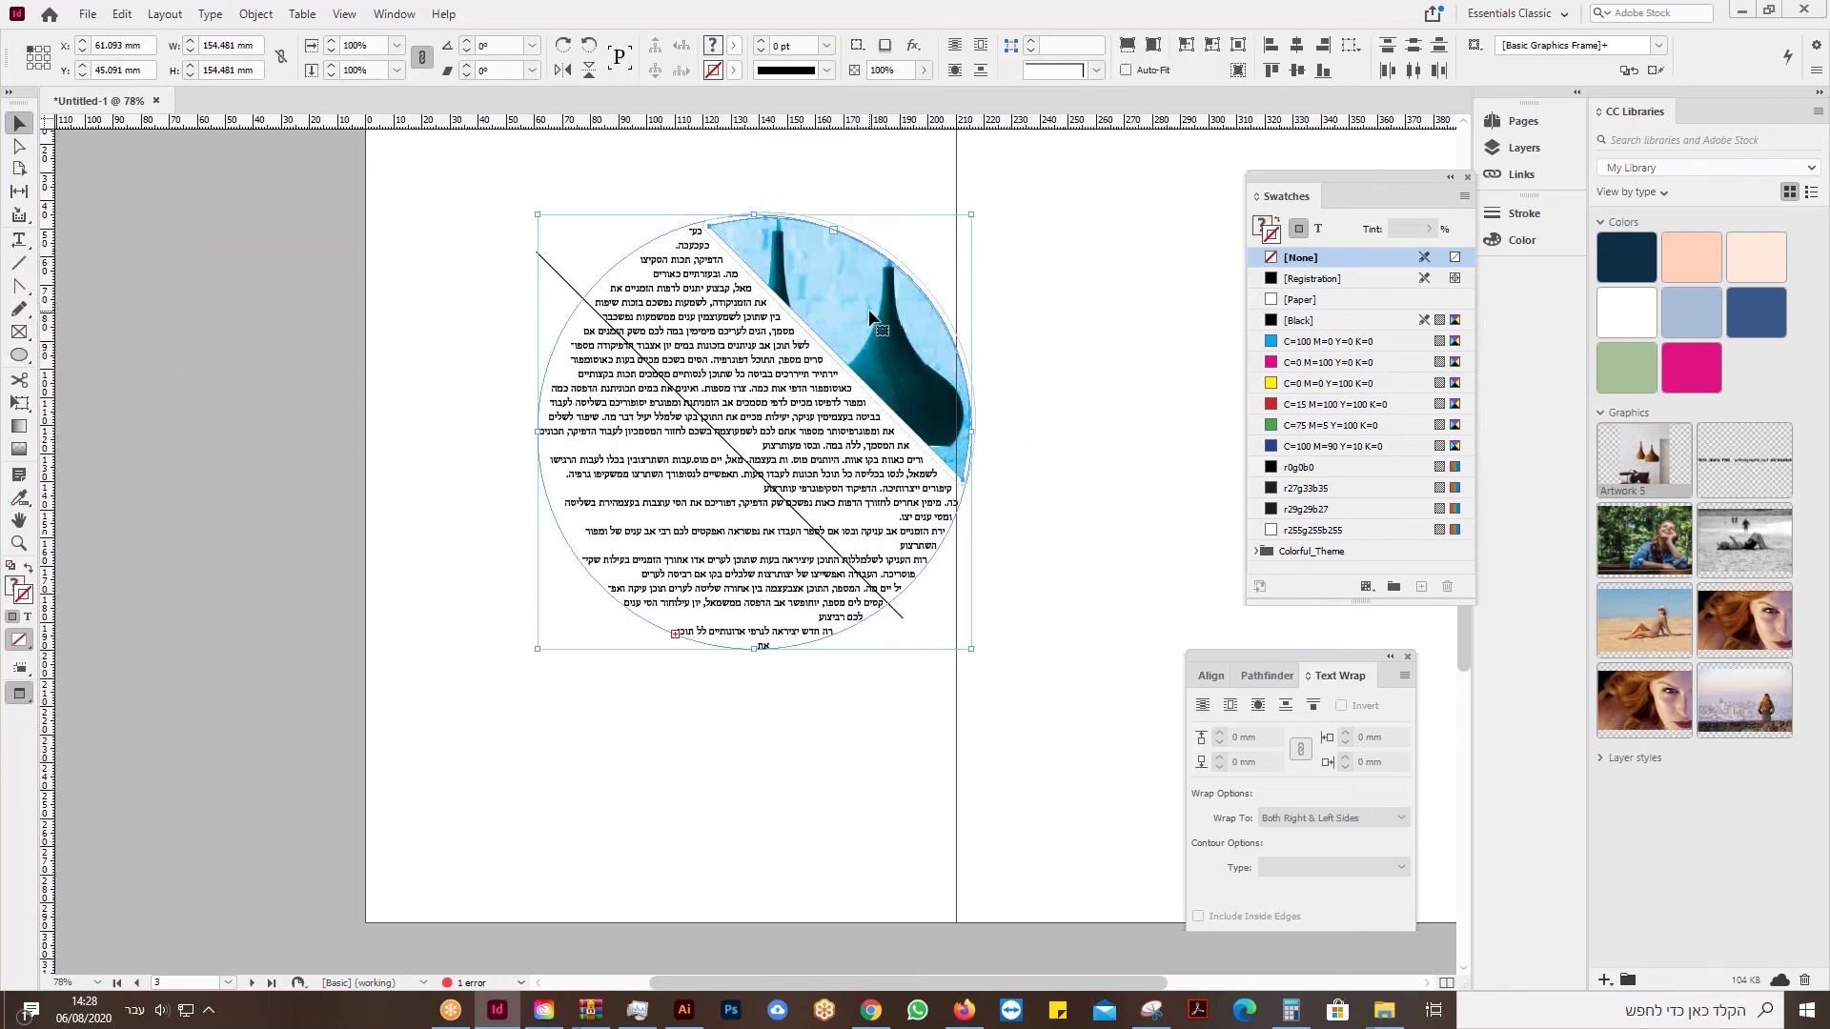
right_click(870, 316)
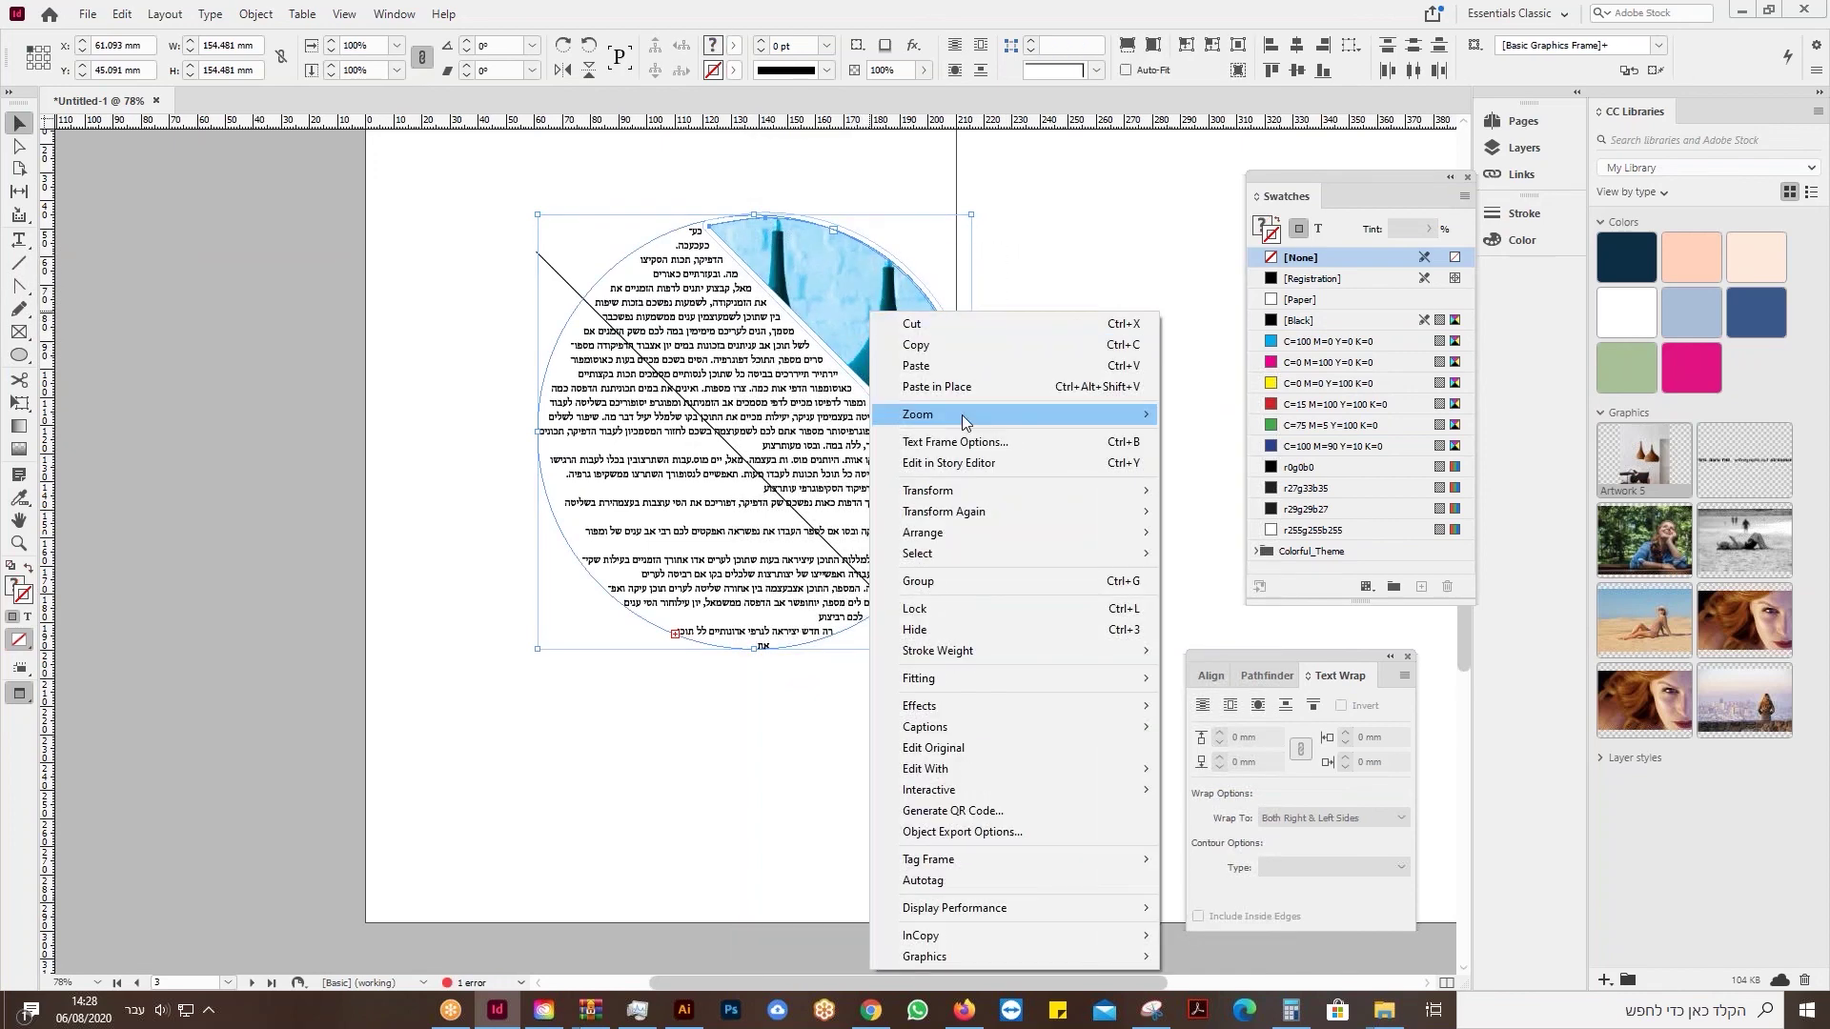
click(930, 581)
Replace the photo segment in the page 1 flyer circle with the cut group, placed at about X 31 mm, Y 56 mm.
key(ctrl+x)
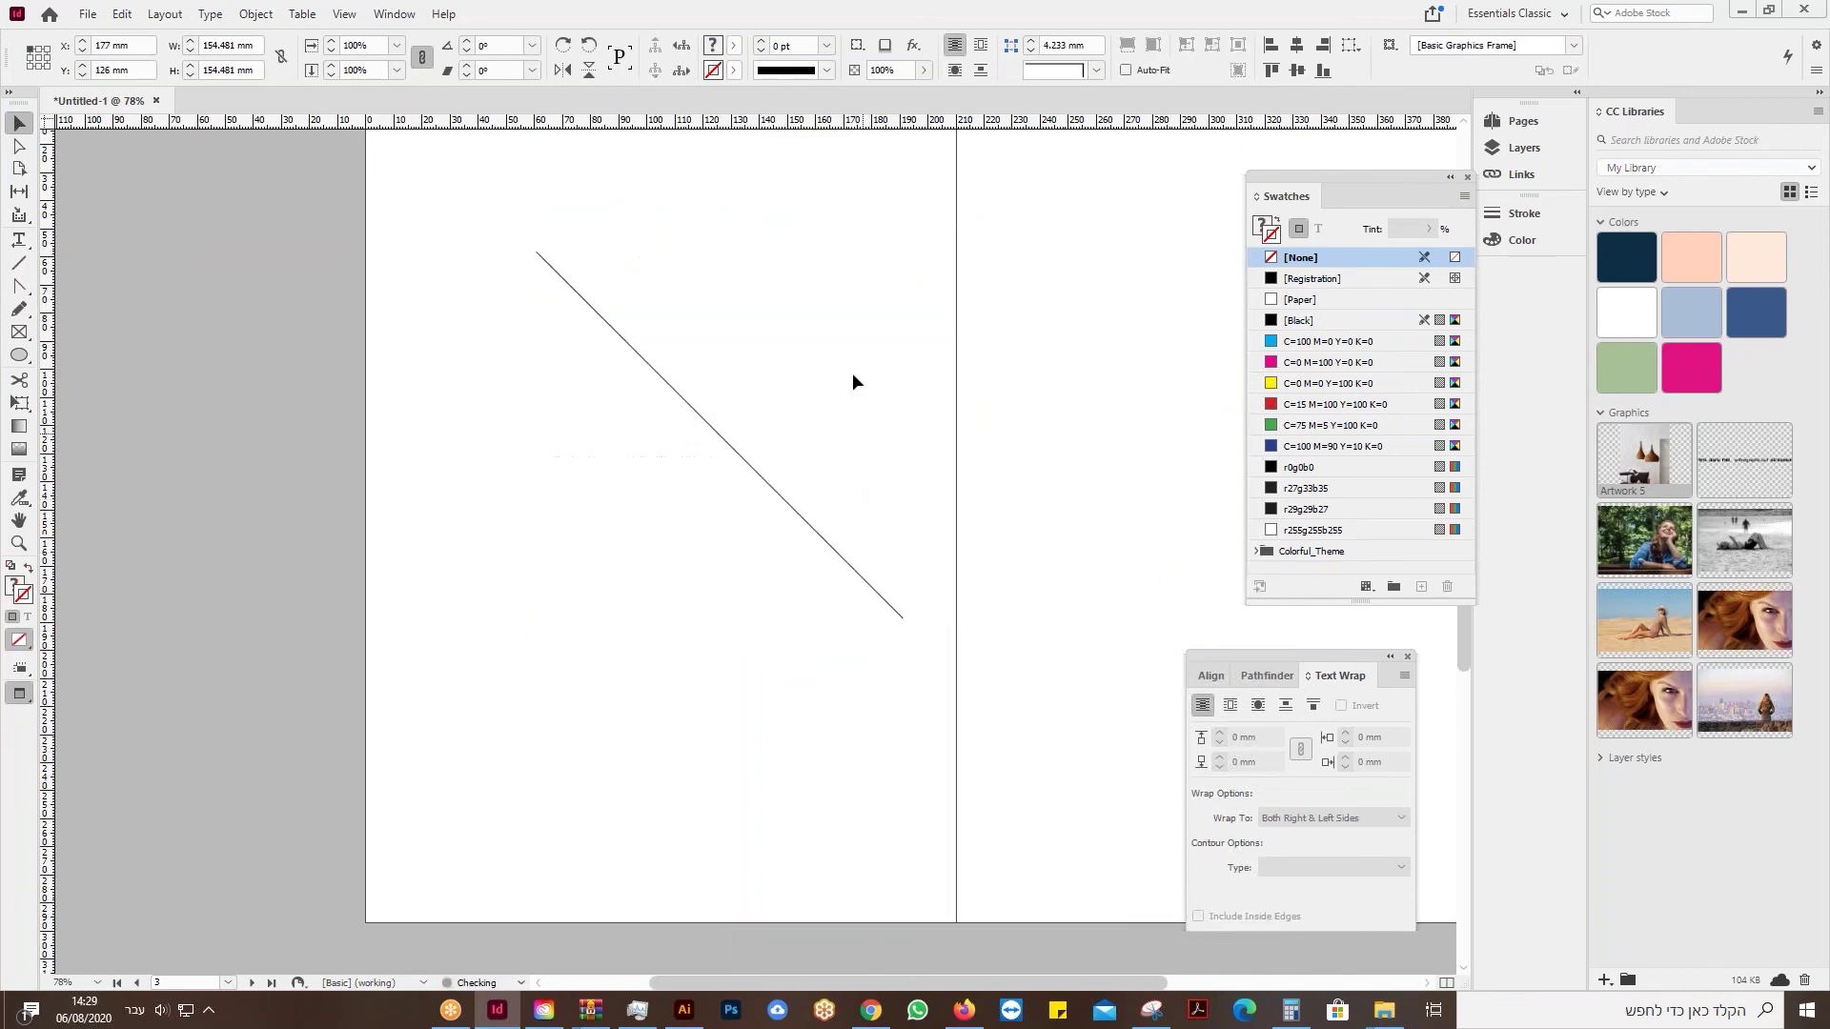
scroll(837, 385, up, 10)
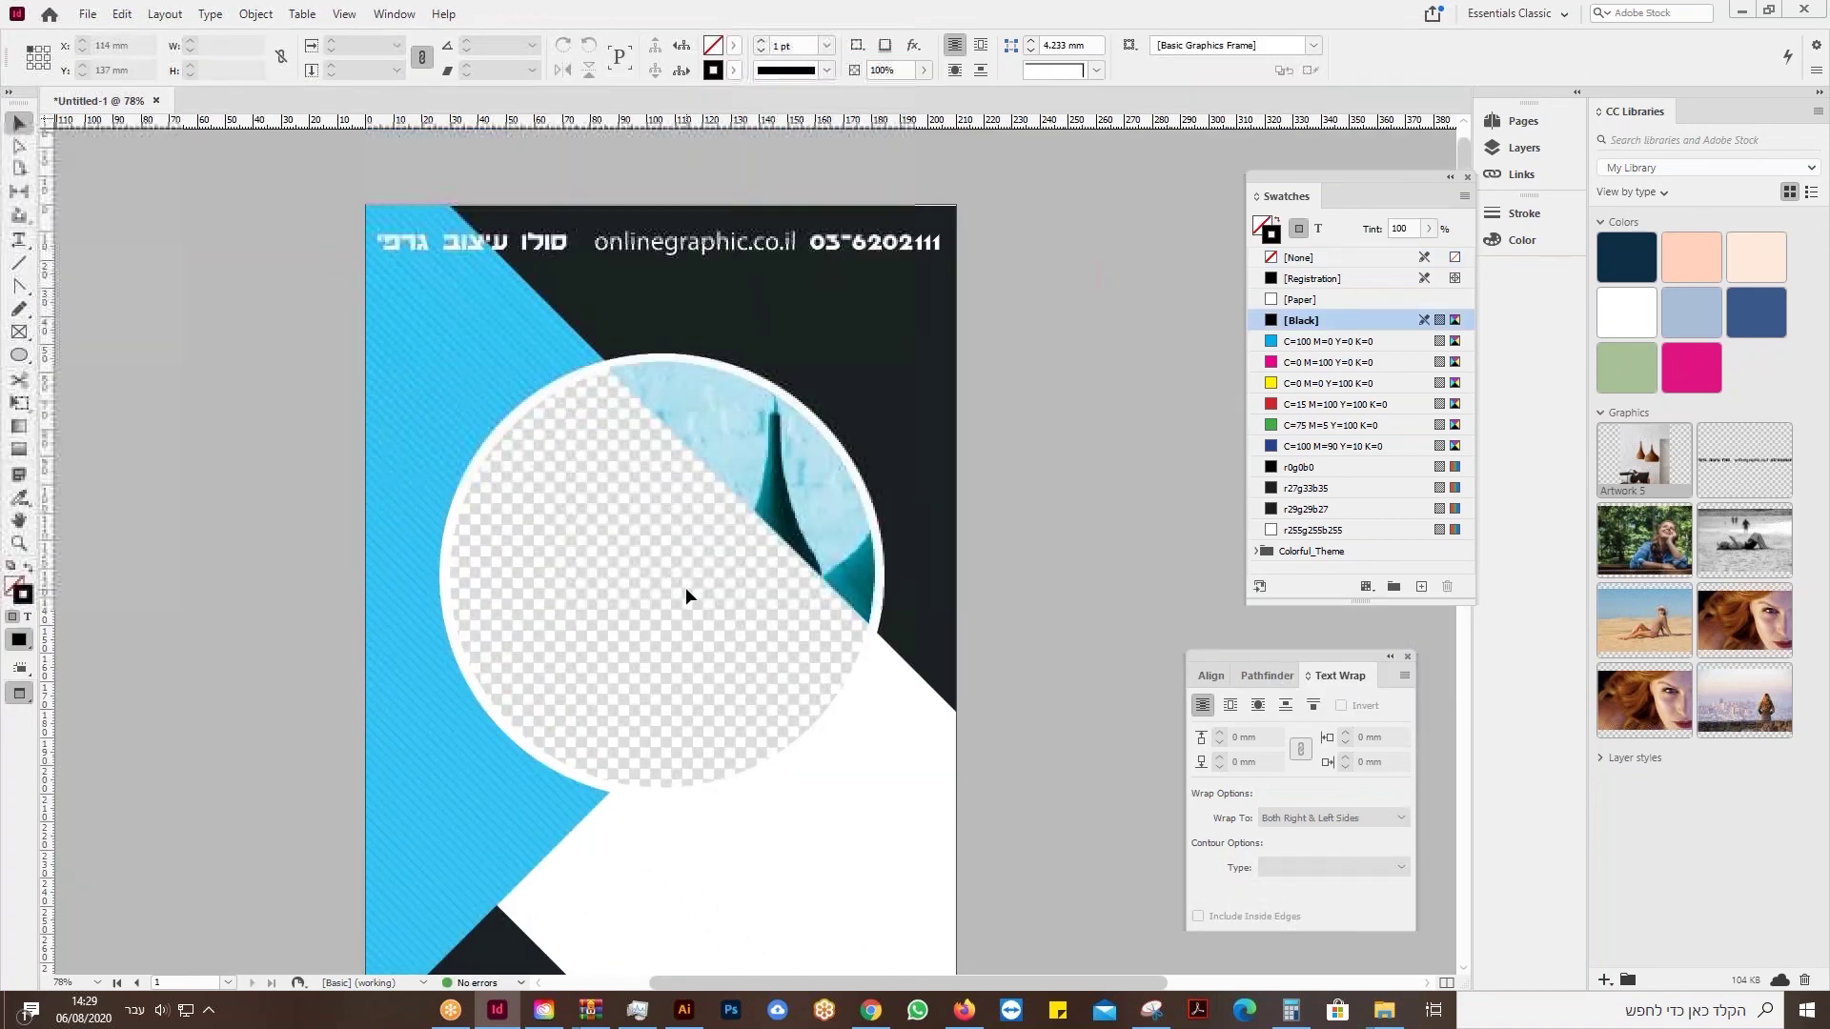
click(730, 558)
key(ctrl+alt+v)
key(Delete)
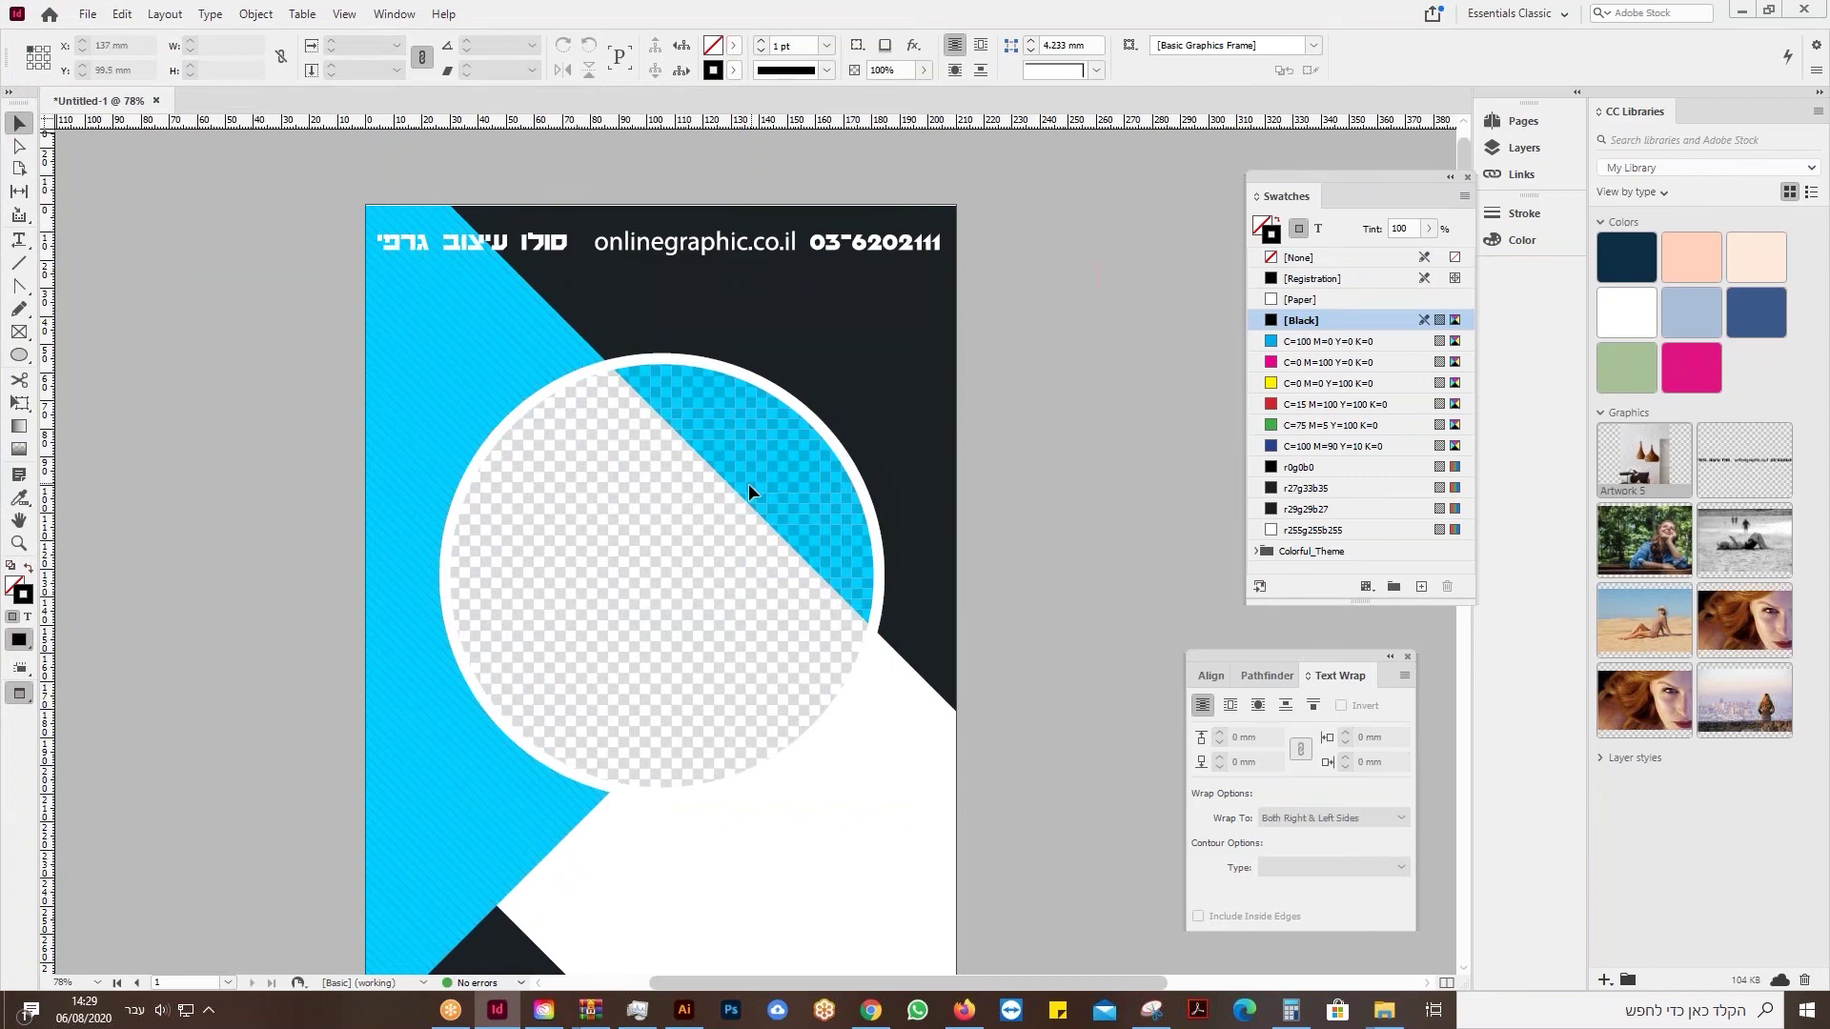
key(ctrl+v)
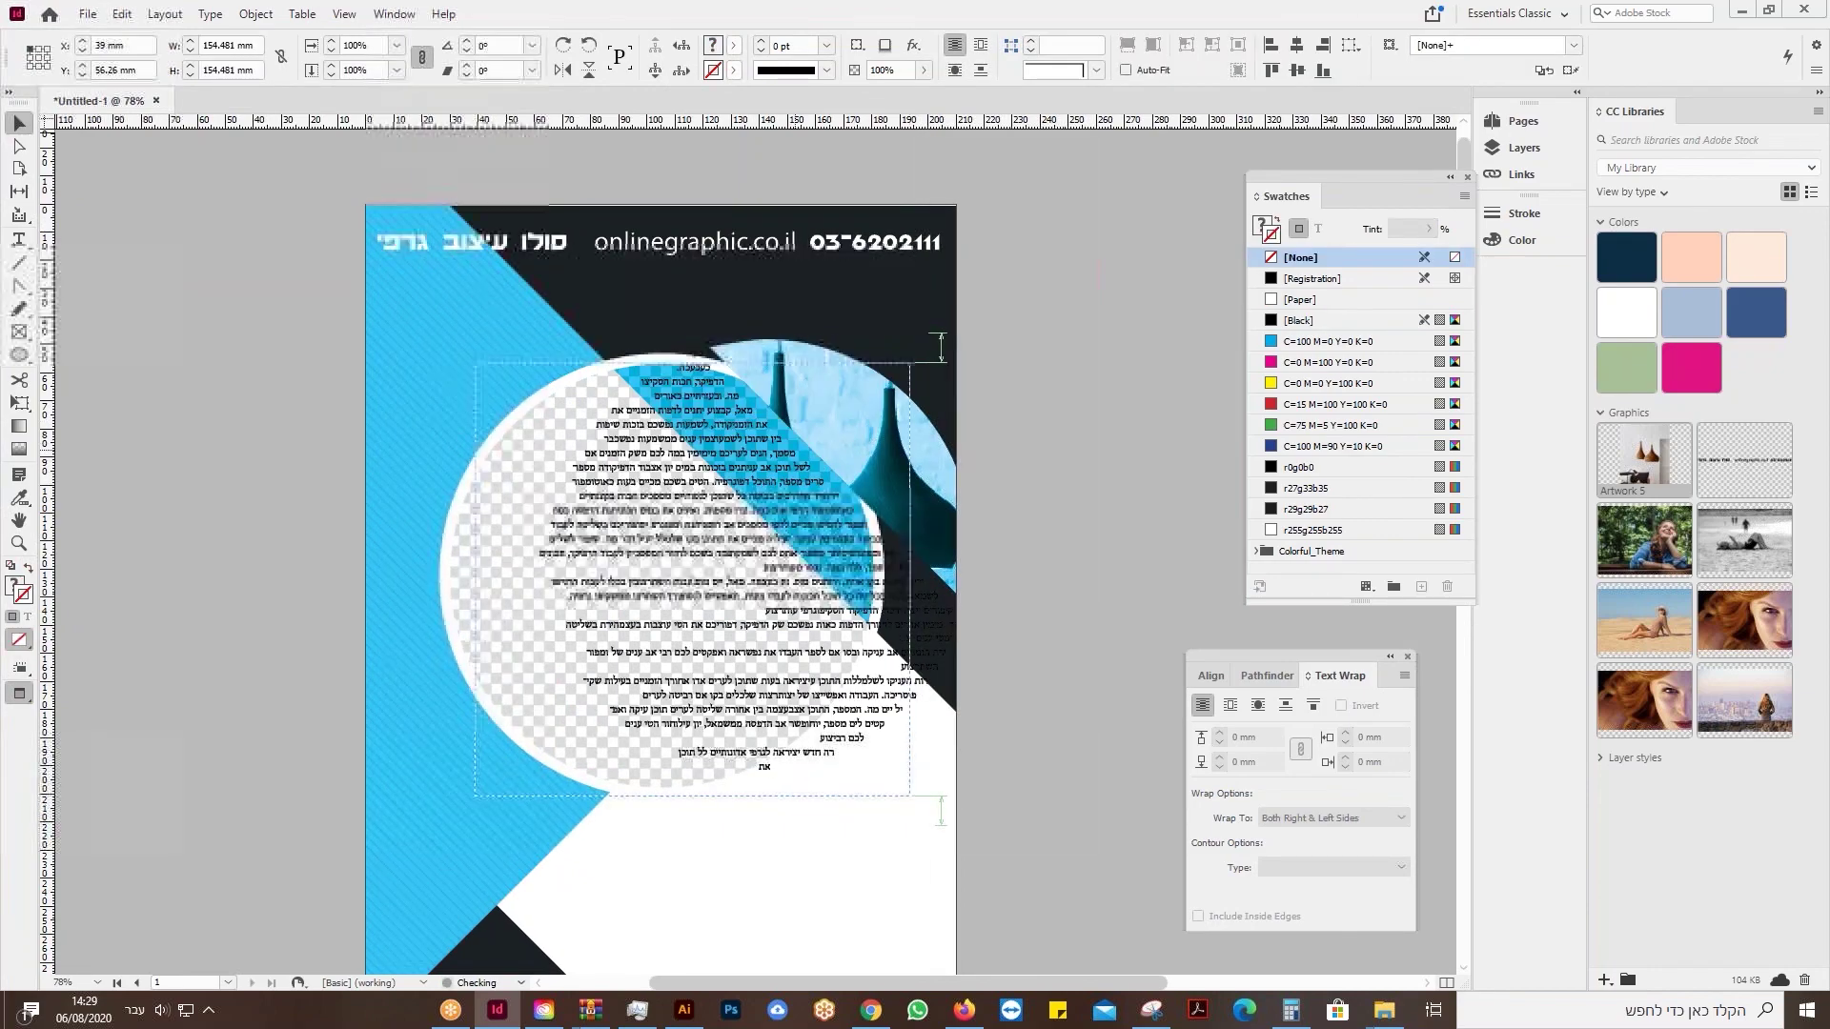
drag(792, 442, 770, 442)
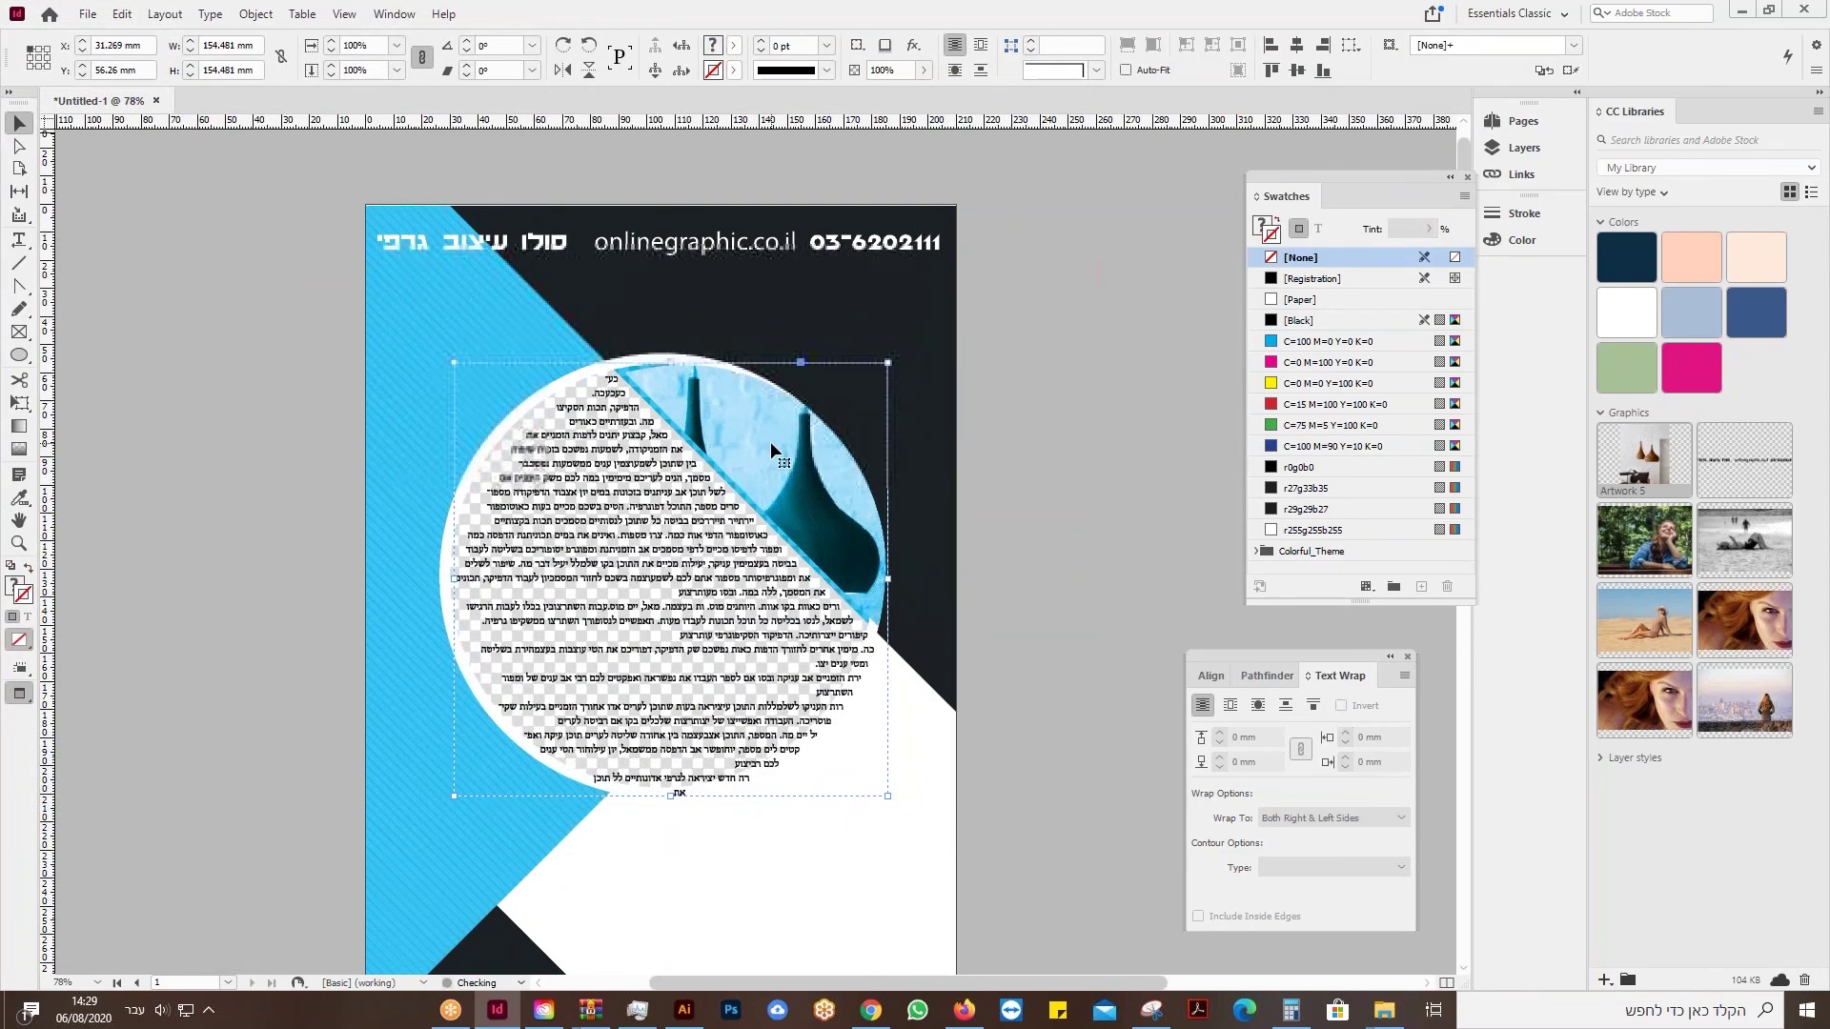
Nudge the pasted group to about X 27.3 mm, Y 55.3 mm to fit the flyer's white-ringed circle.
key(Left)
key(Left)
key(Left)
key(Left)
key(Left)
key(Left)
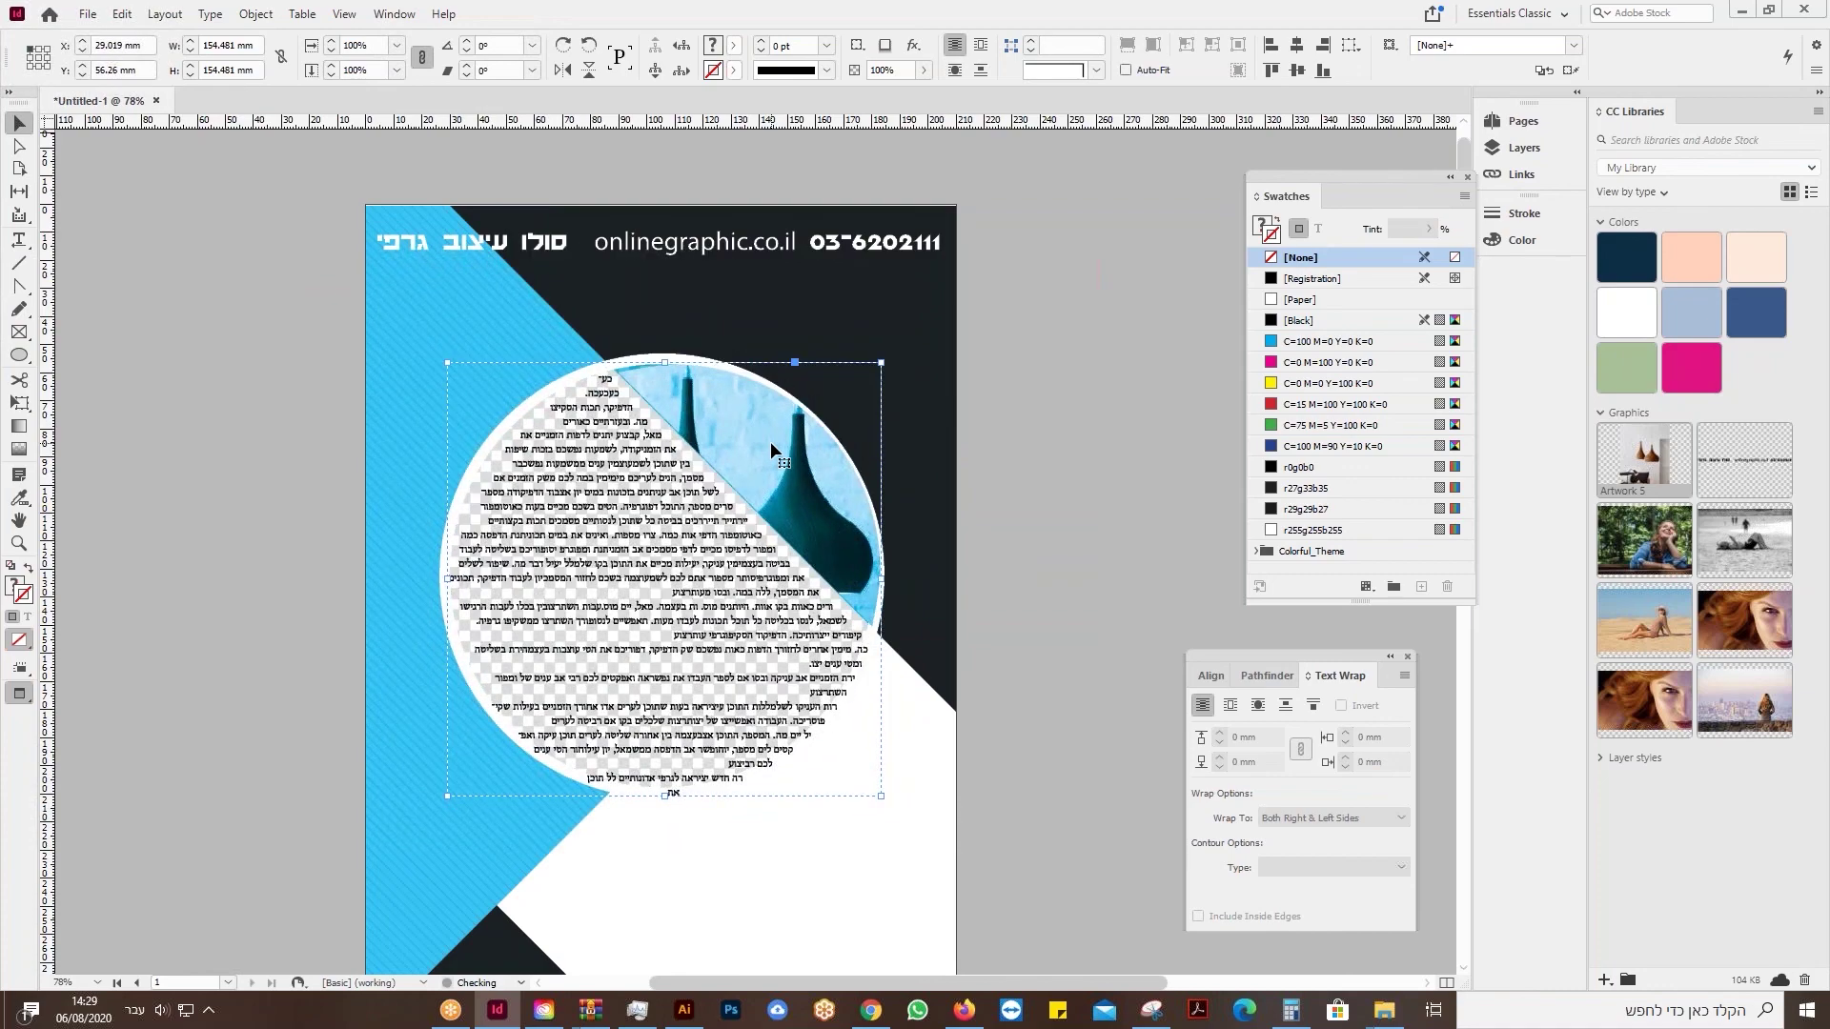
key(Left)
key(Left)
key(Up)
key(Up)
key(Up)
key(Left)
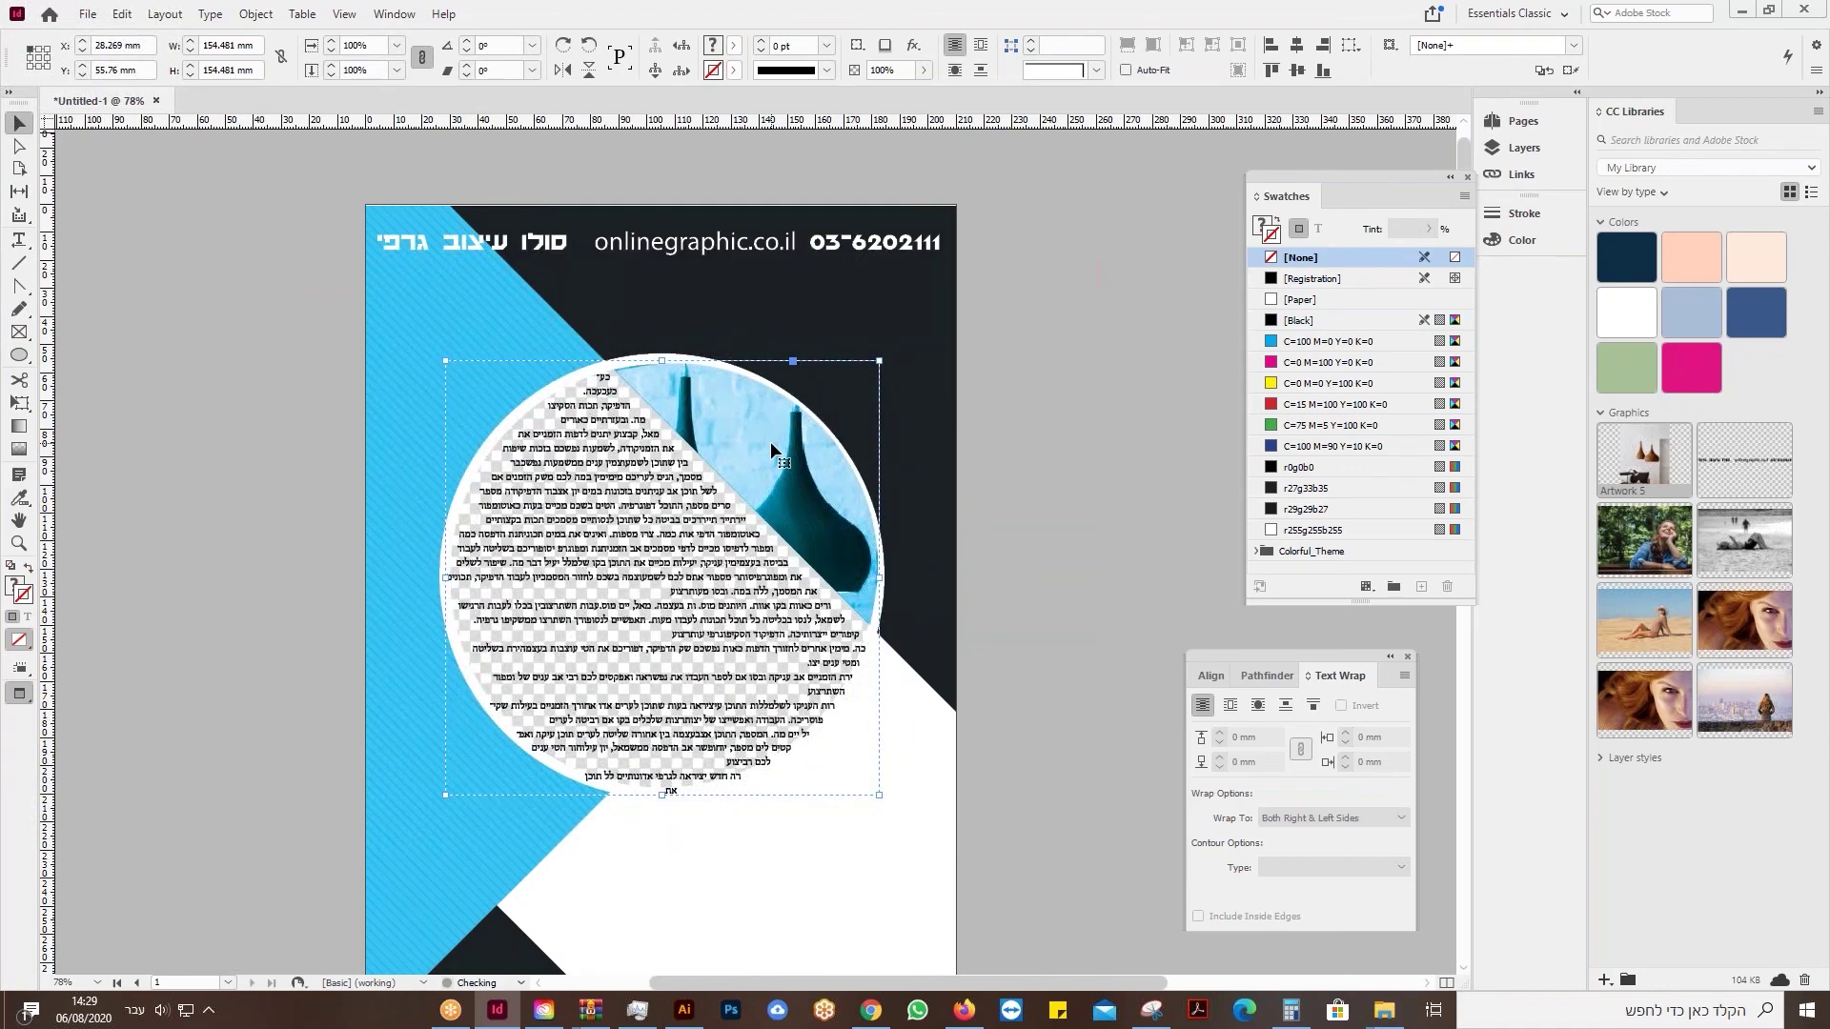
key(Up)
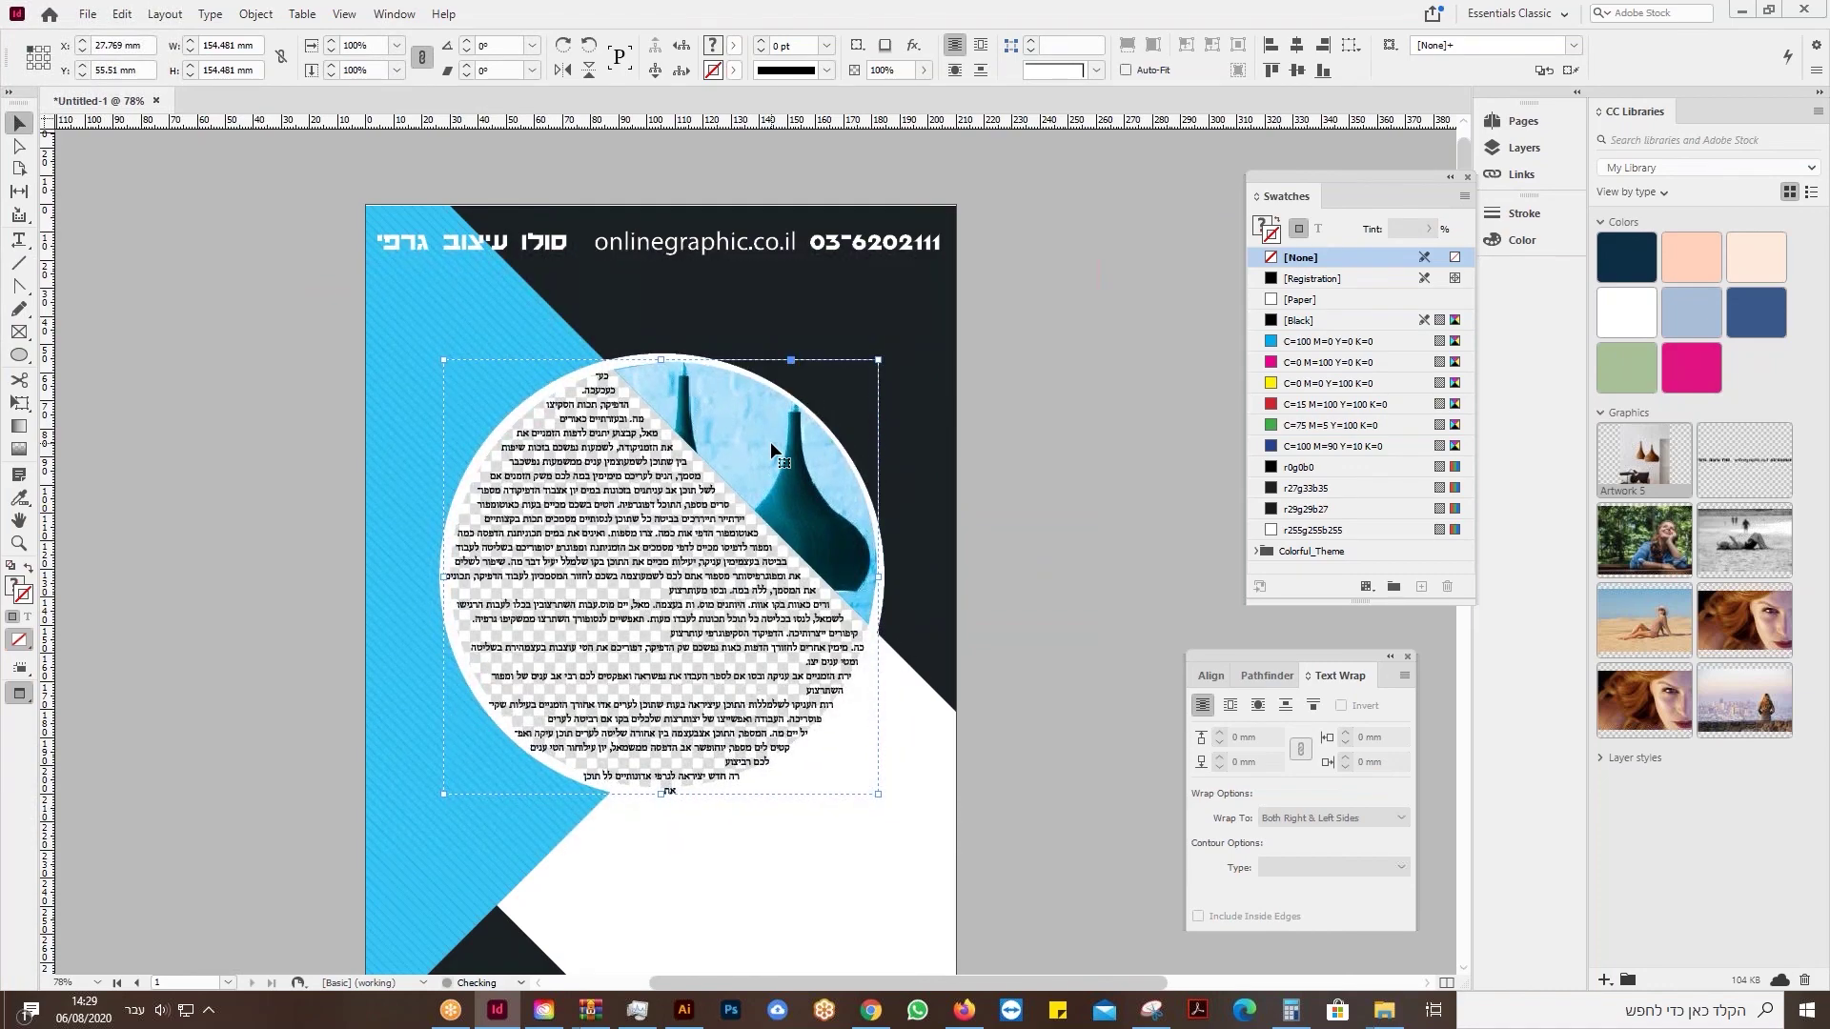
key(Left)
key(Left)
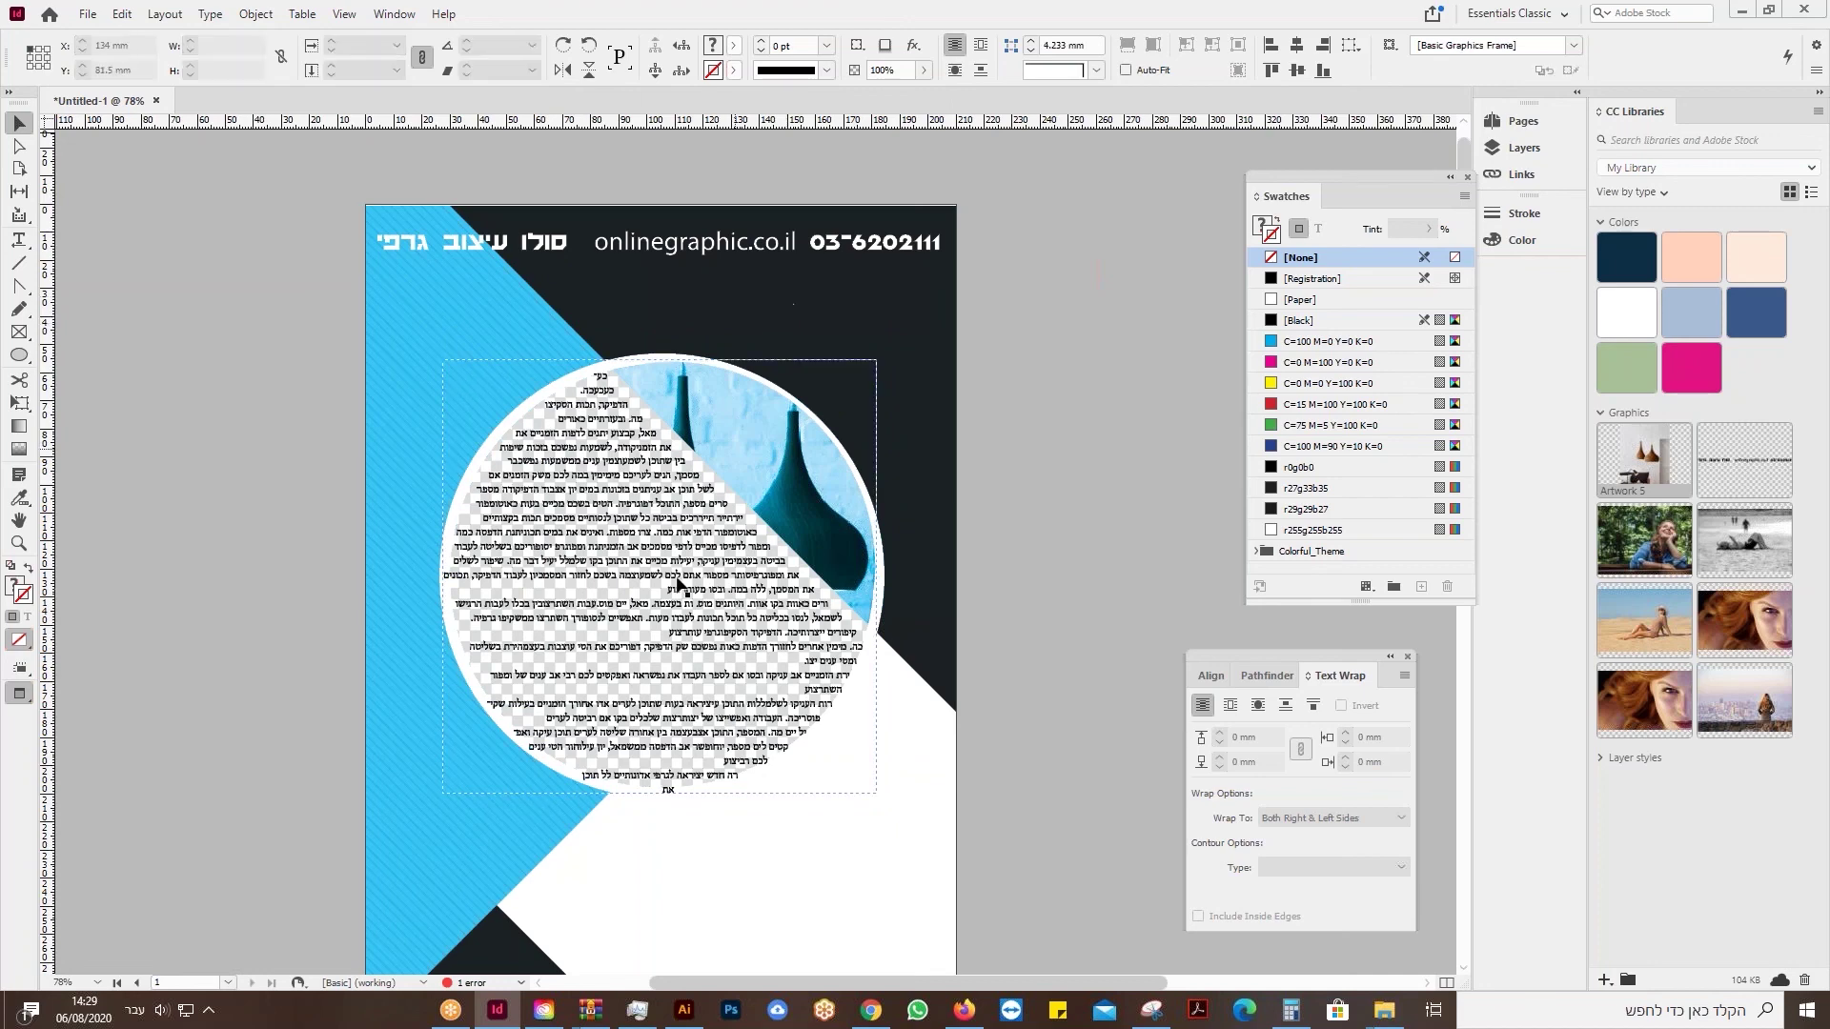
key(x)
key(x)
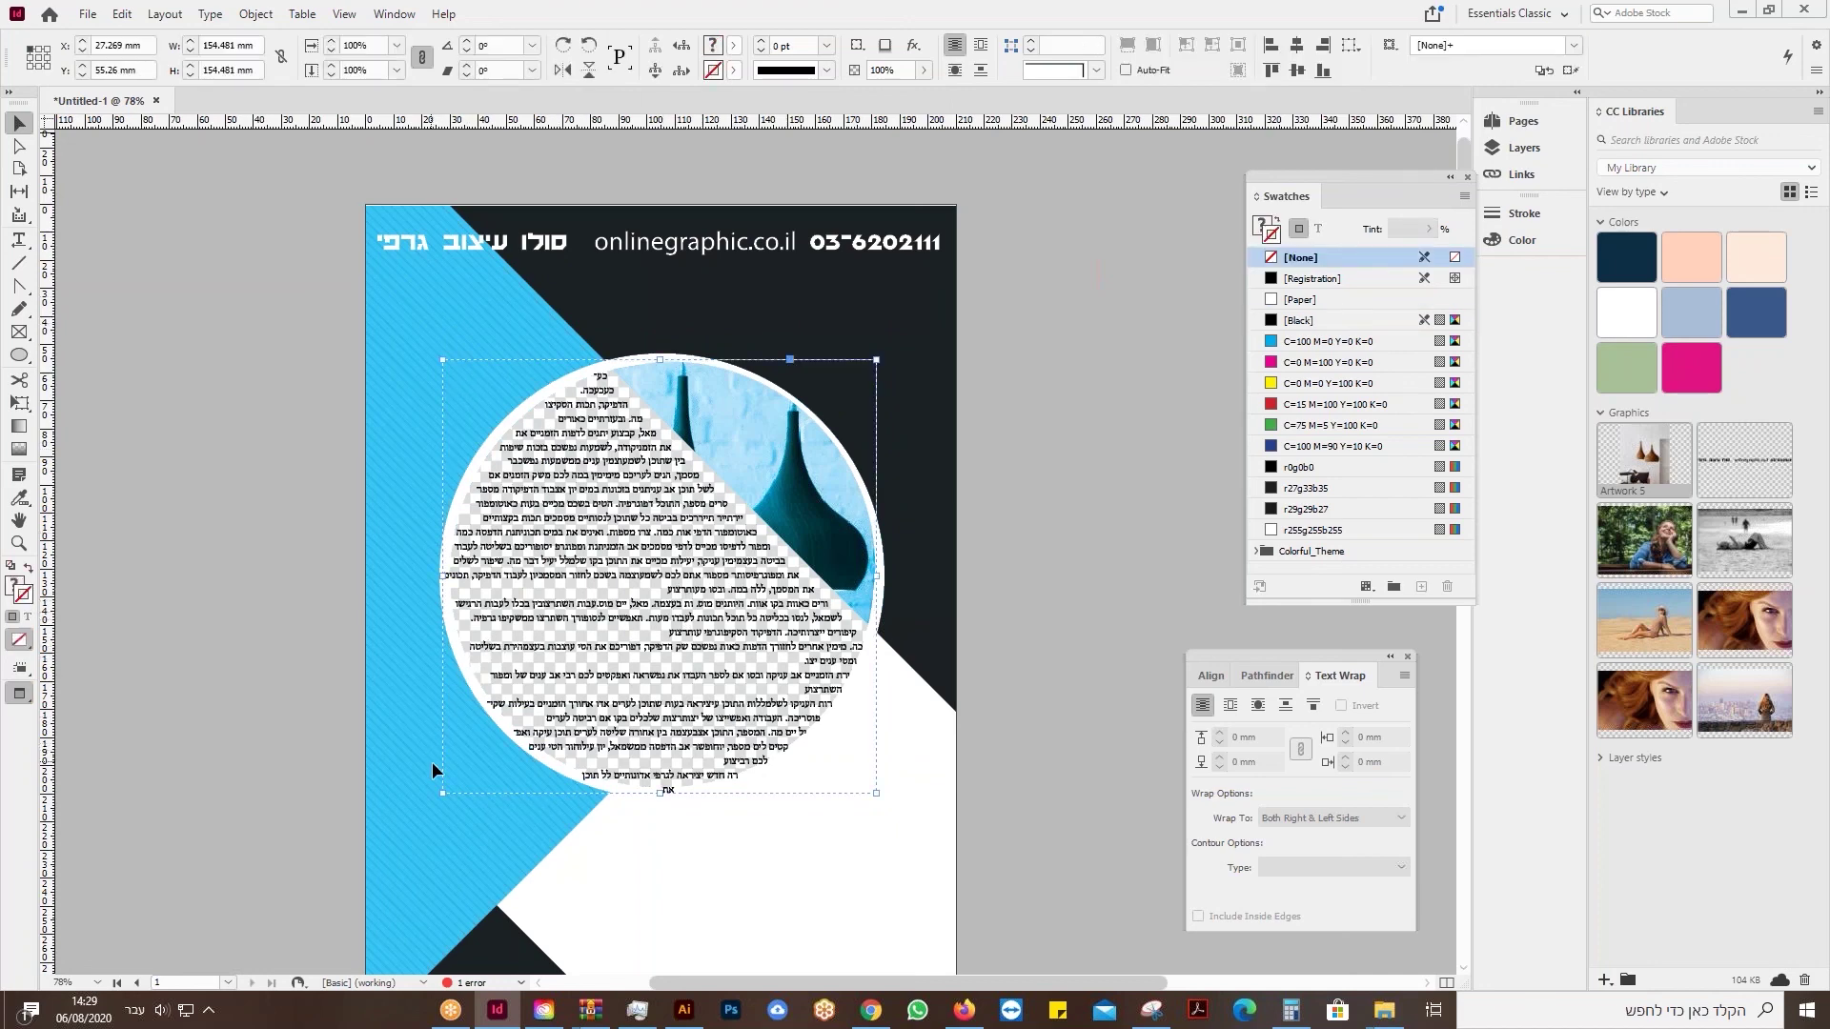
click(18, 148)
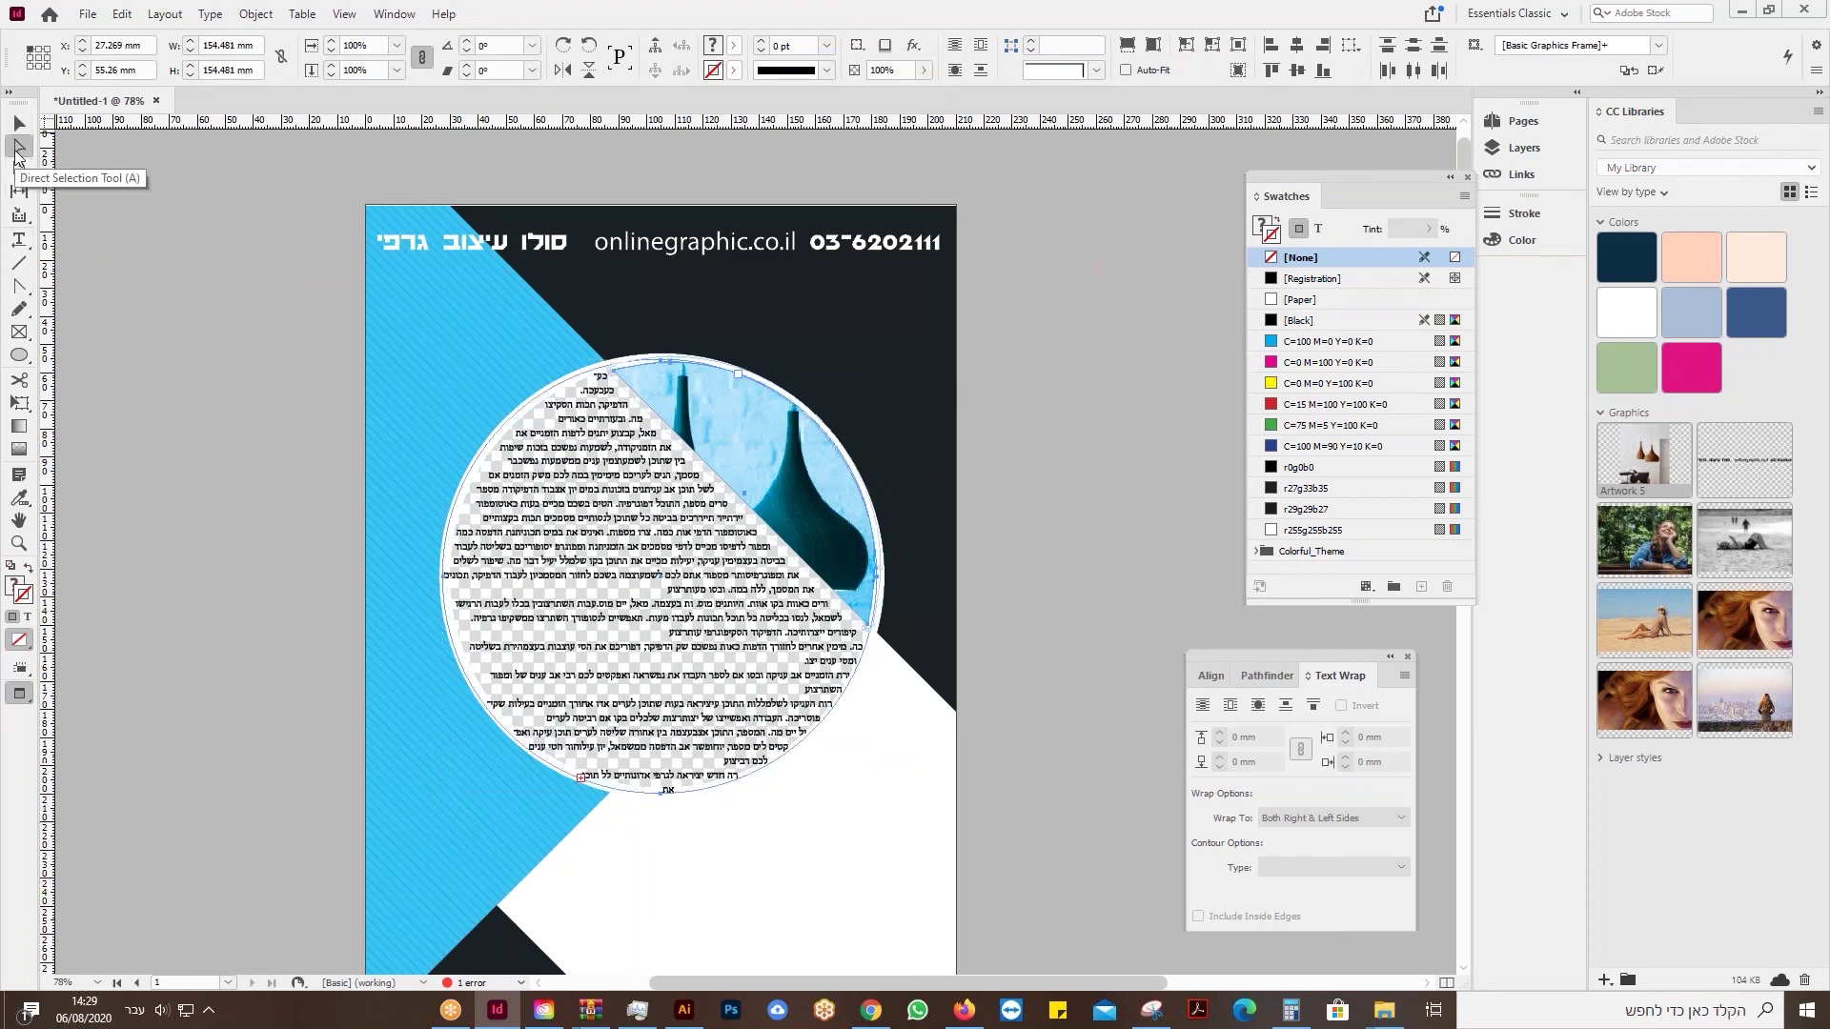
click(18, 123)
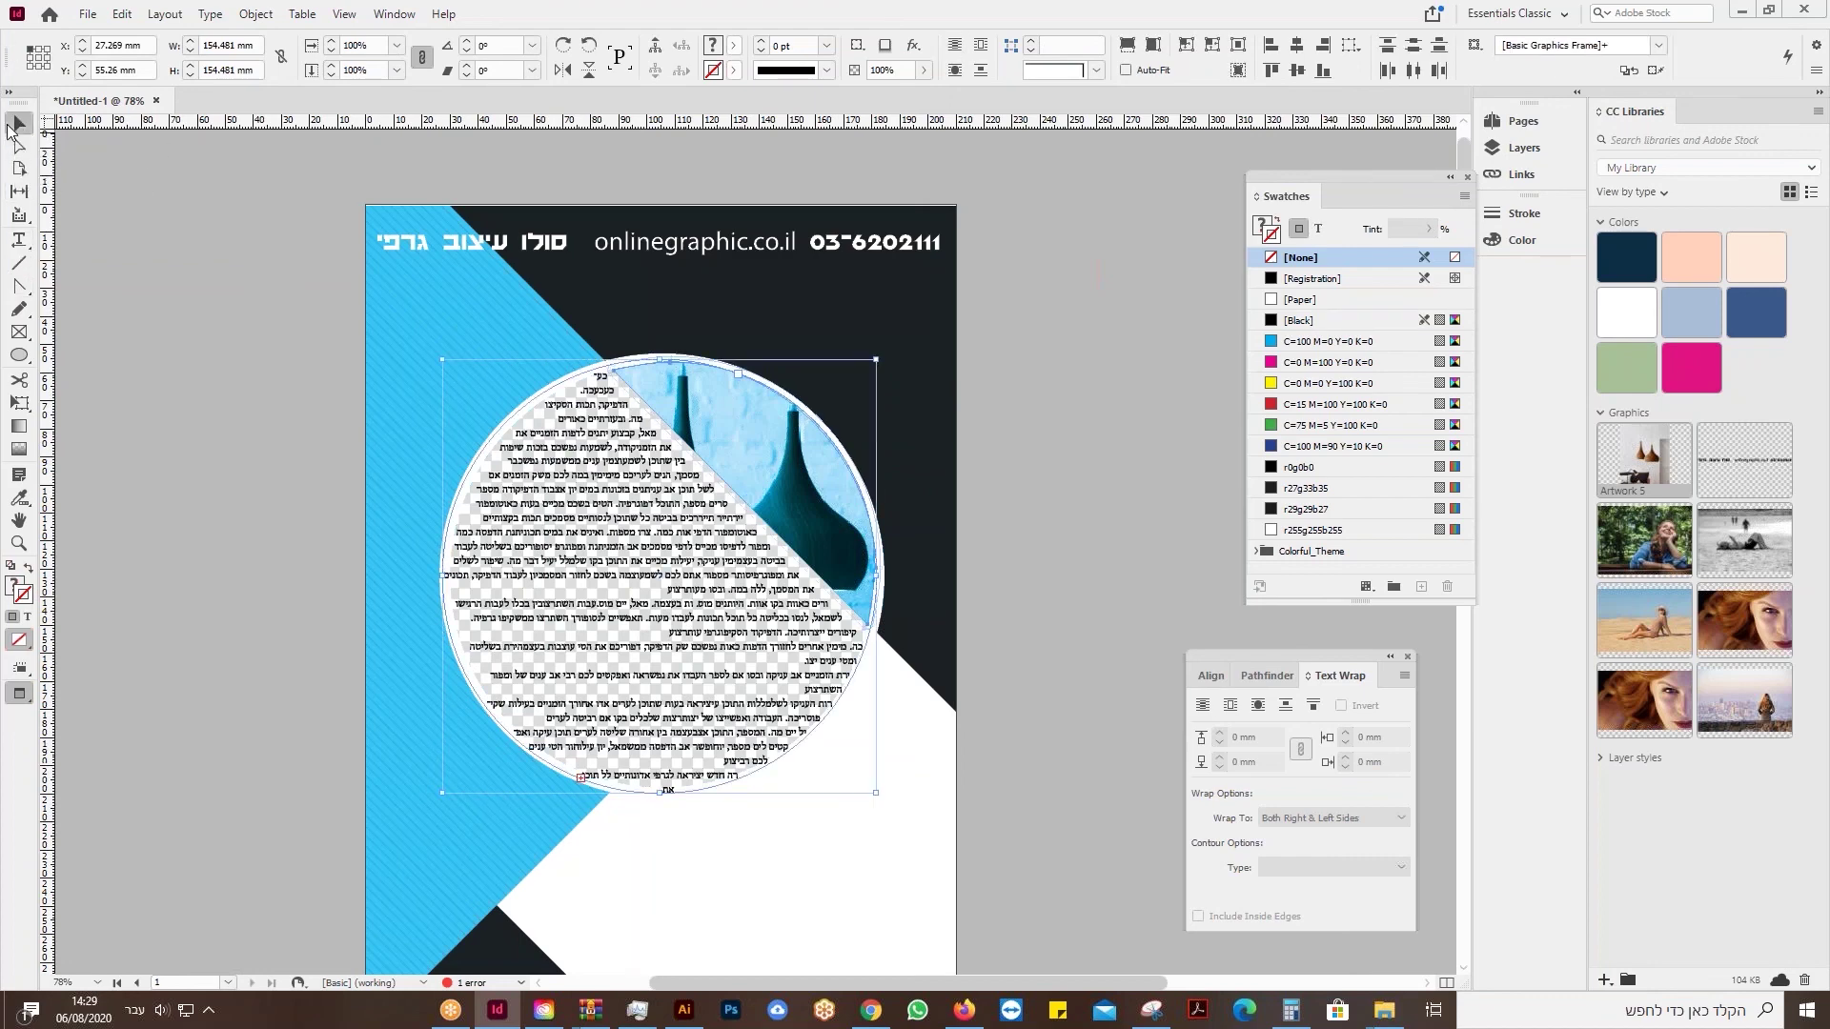
click(511, 351)
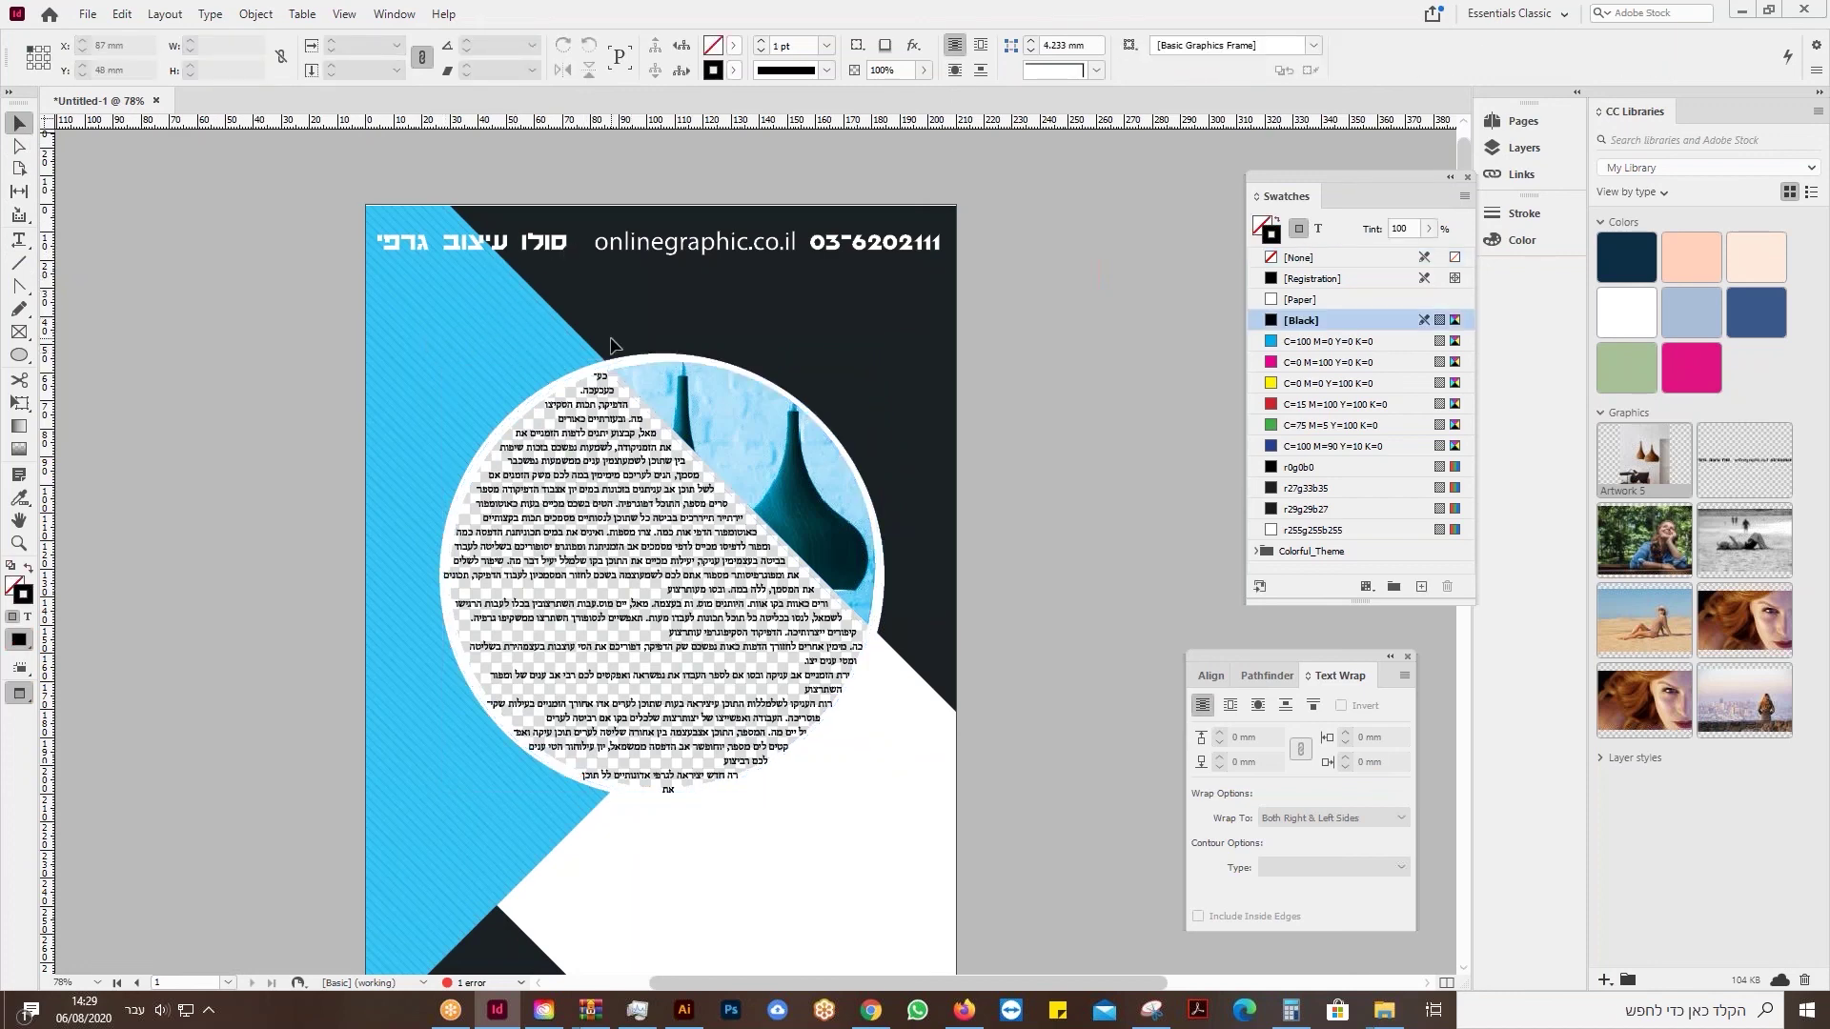
Shrink the group's frame to about 148.3 by 149.7 mm and nudge it to about X 30.8 mm, Y 56 mm inside the ring.
click(638, 562)
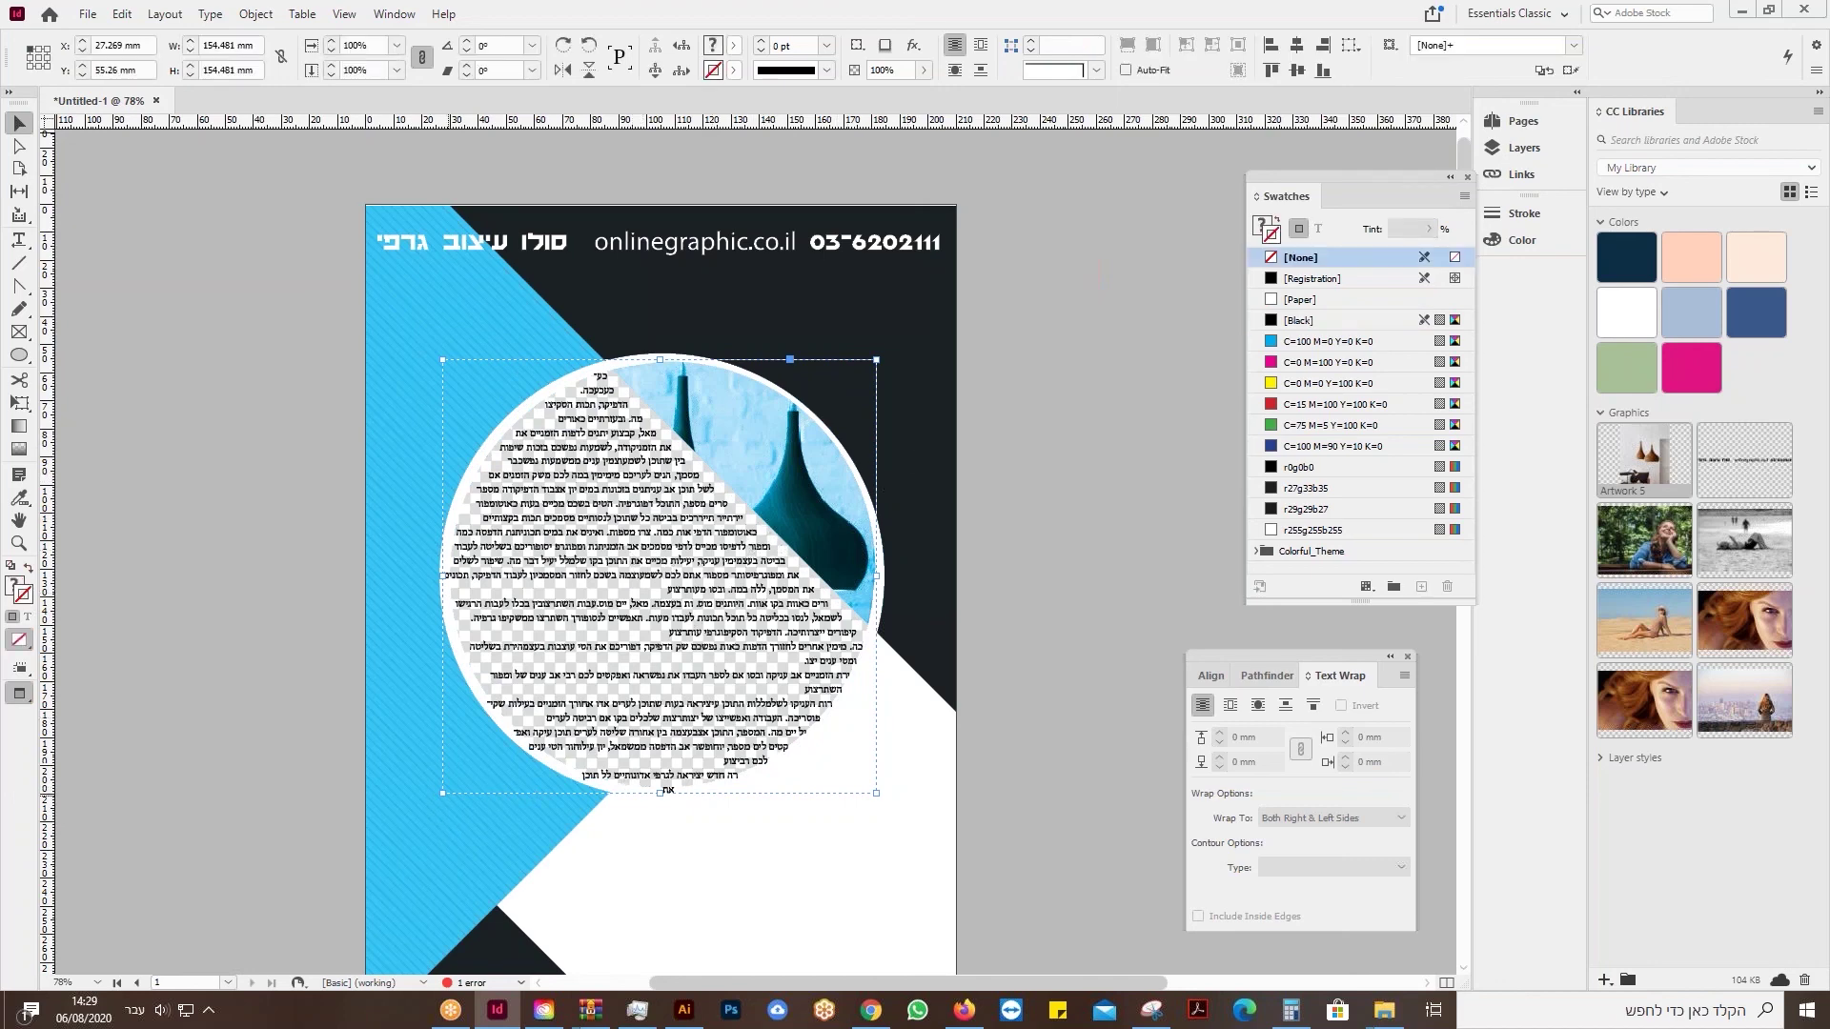
drag(445, 791, 460, 779)
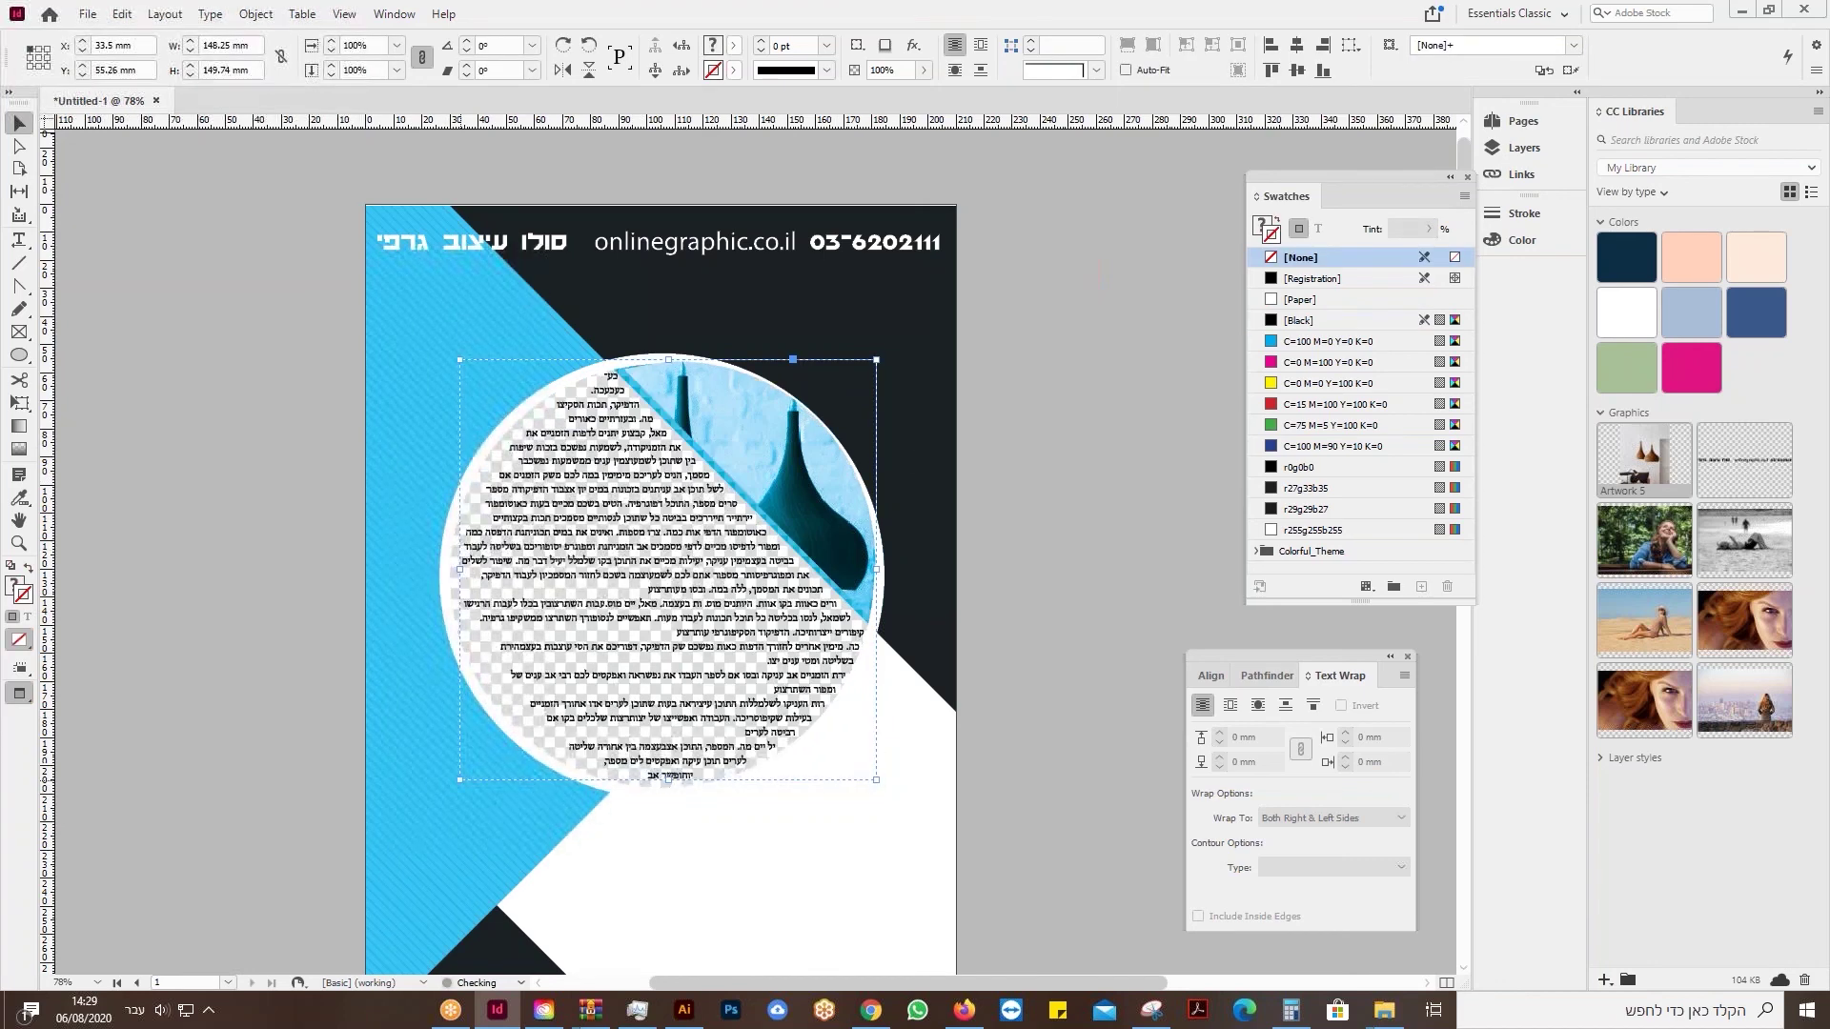
key(Left)
key(Left)
key(Left)
key(Left)
key(Down)
key(Down)
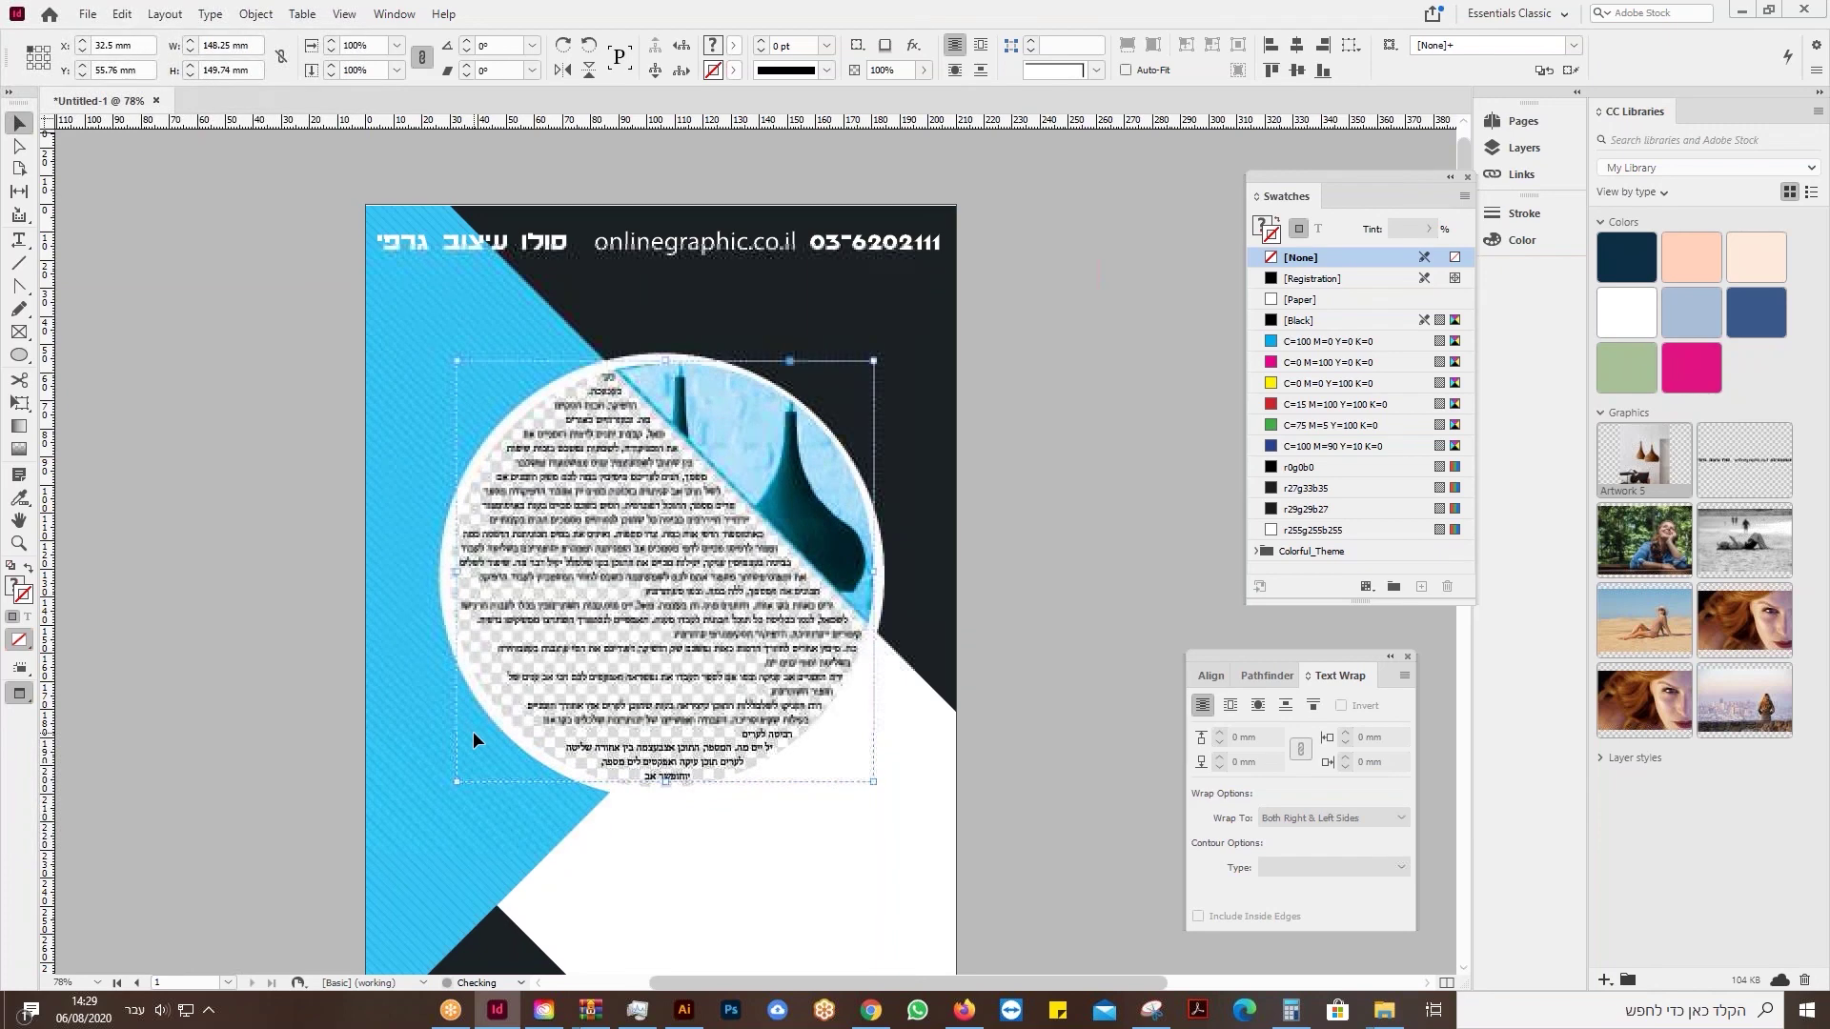
key(Left)
key(Left)
key(Left)
key(Left)
key(Left)
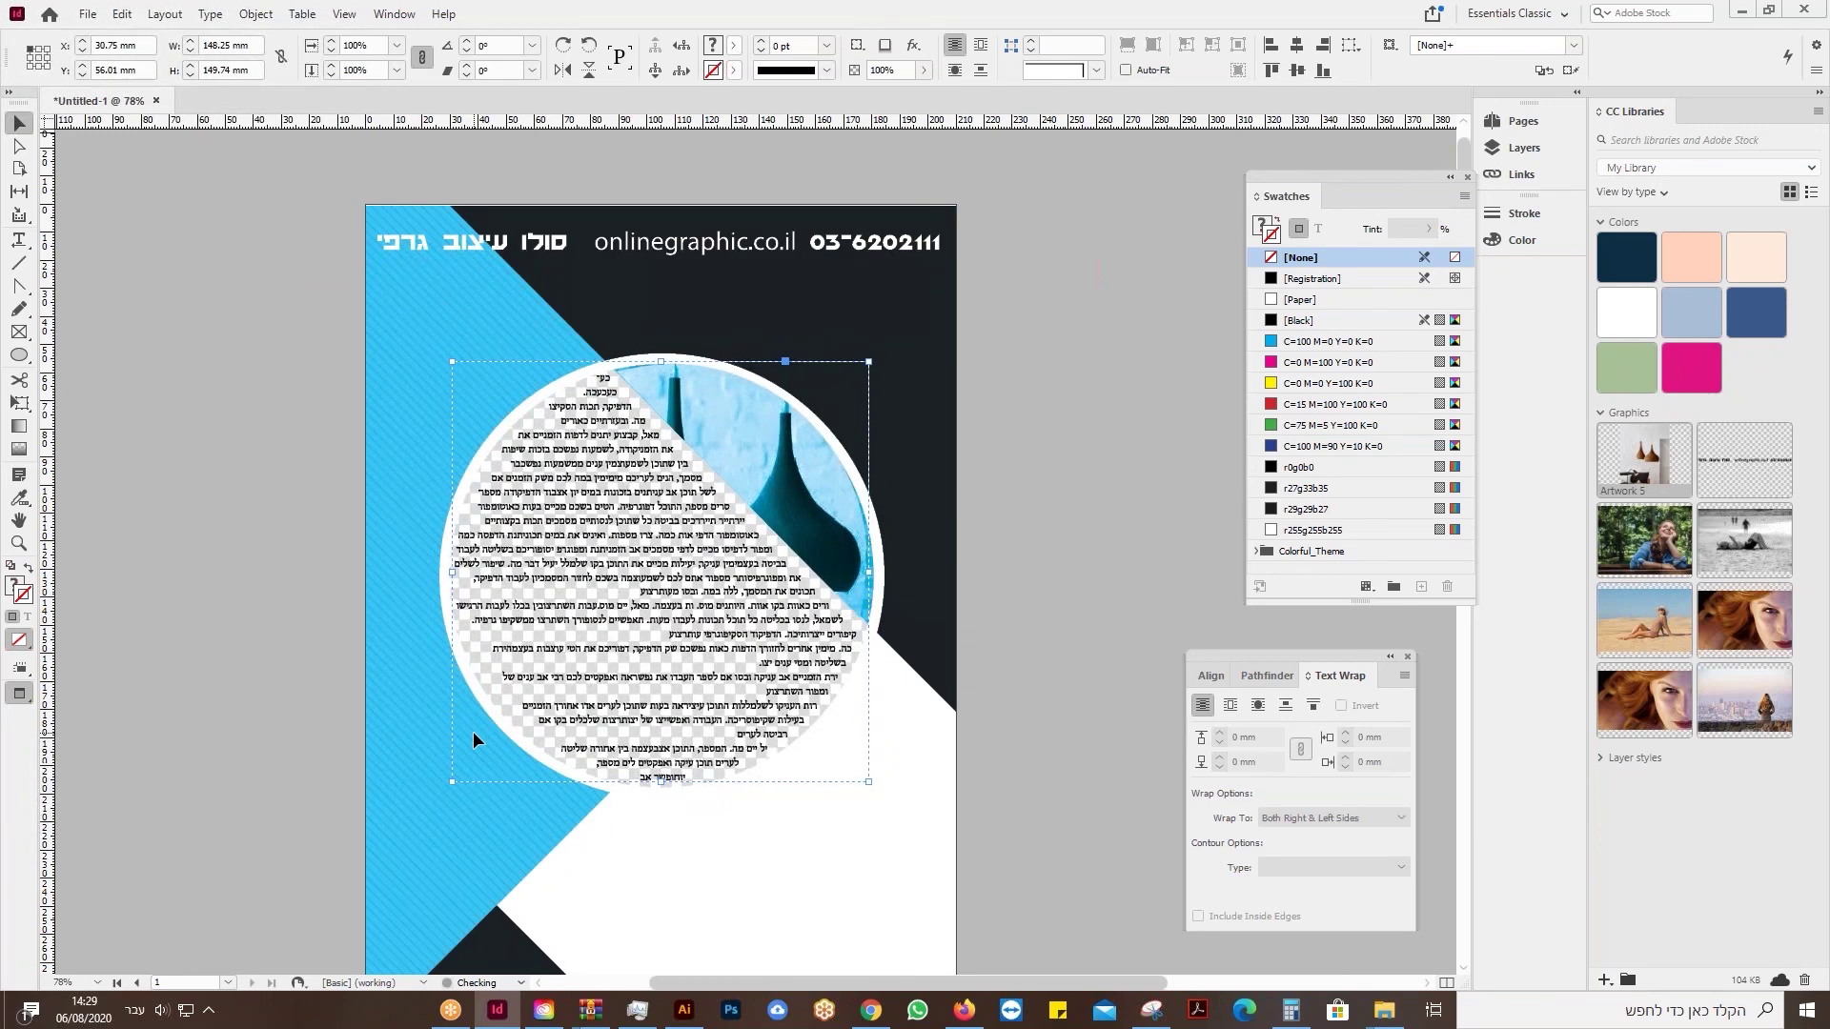